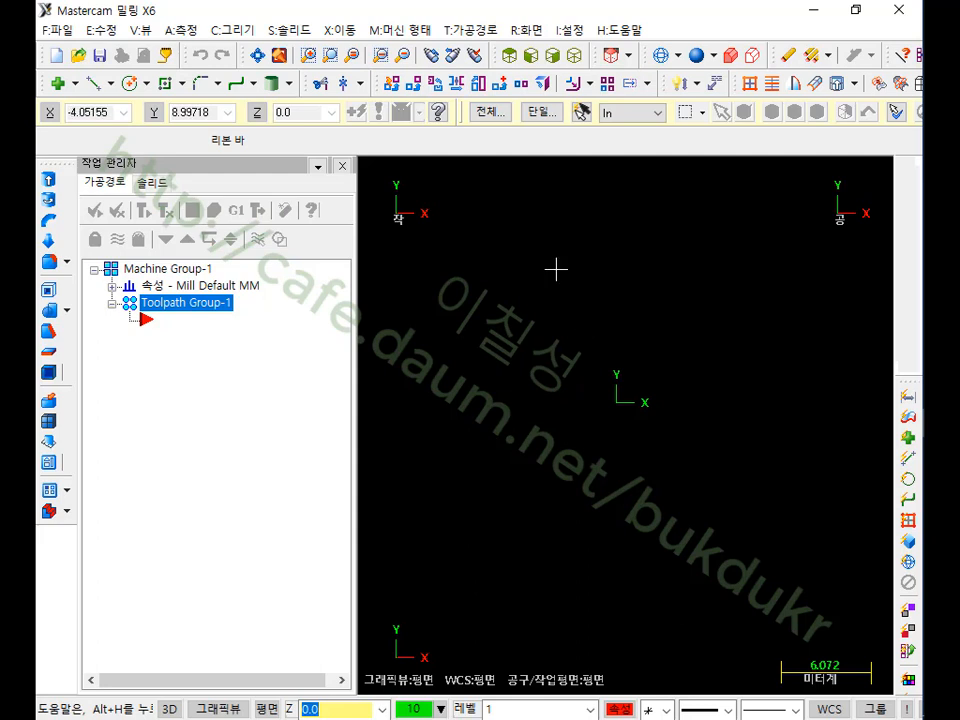
- Draw eight separate circles of 10 mm diameter at scattered freehand positions in the top plane
{"action": "left_click", "coordinate": [131, 85]}
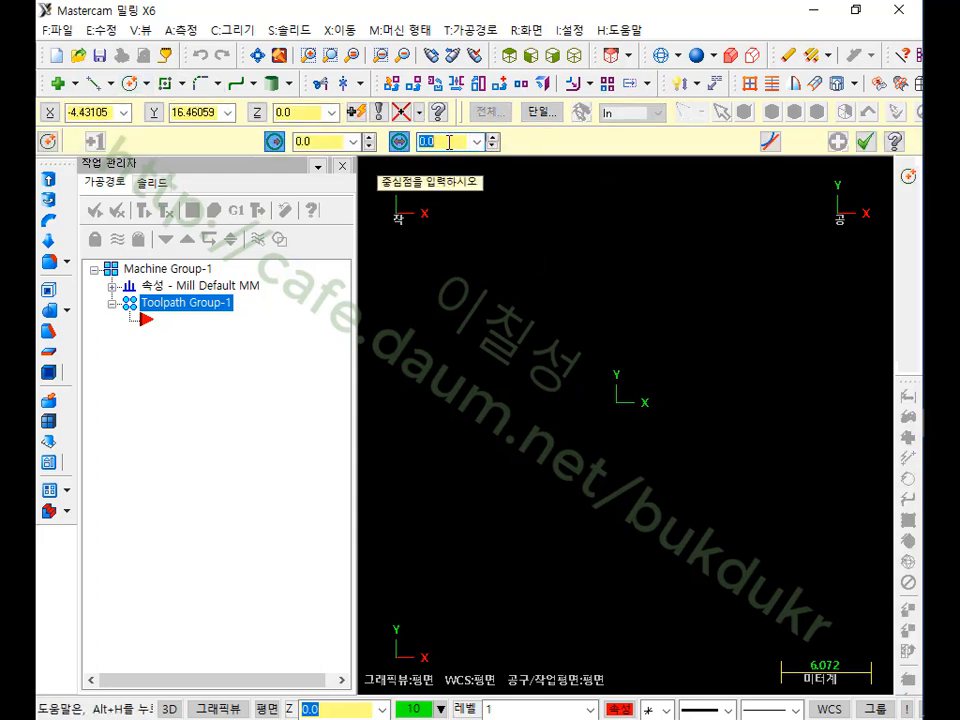
{"action": "type", "text": "10"}
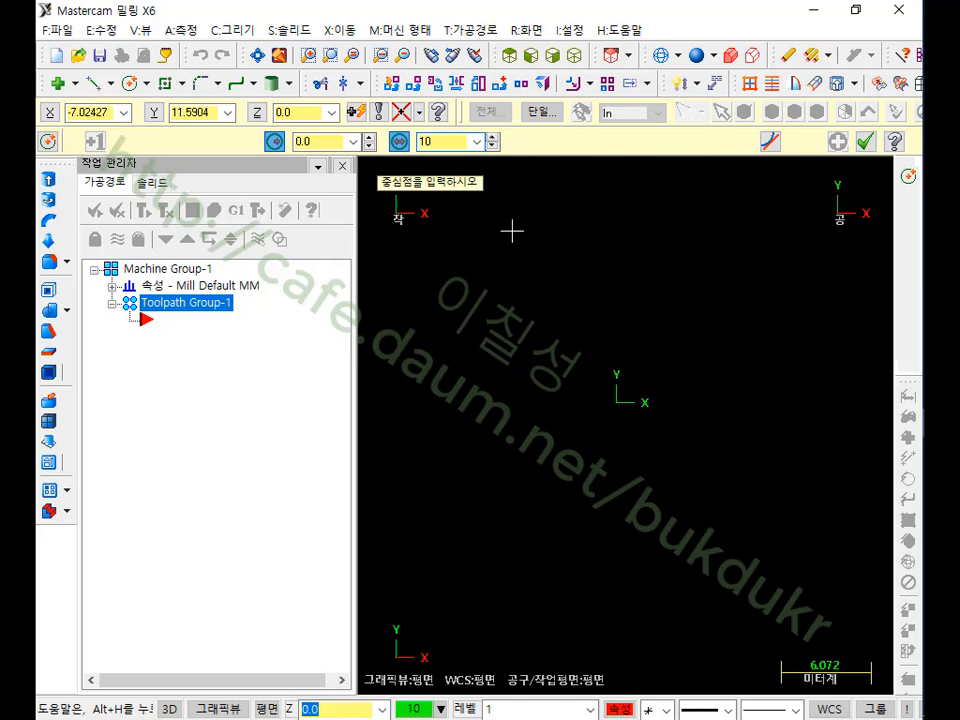
{"action": "left_click", "coordinate": [399, 145]}
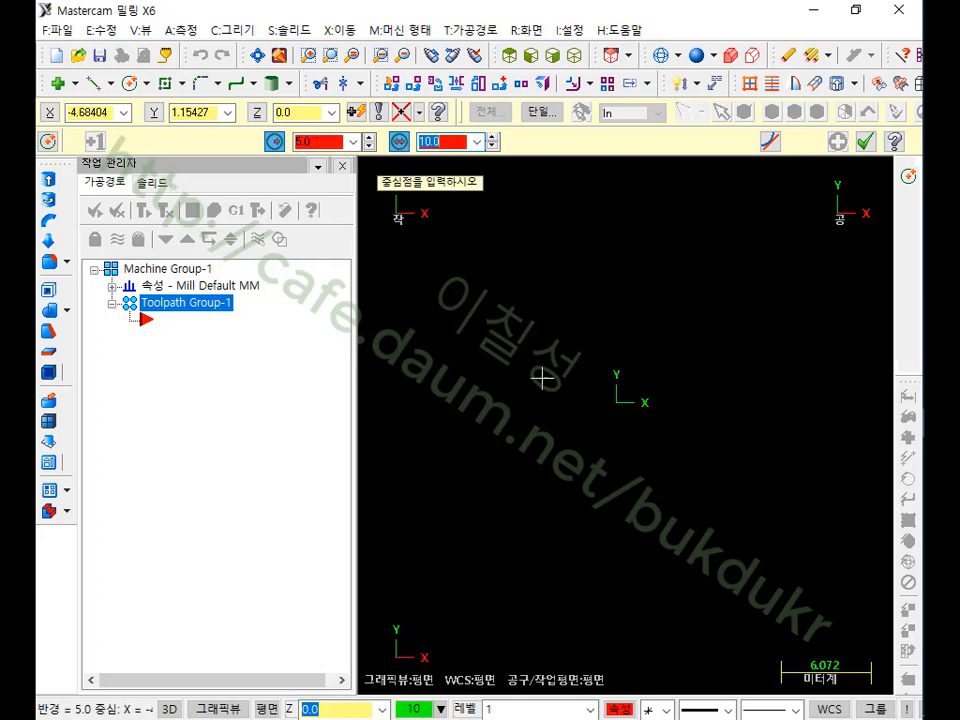
{"action": "left_click", "coordinate": [600, 325]}
{"action": "left_click", "coordinate": [689, 296]}
{"action": "left_click", "coordinate": [729, 394]}
{"action": "left_click", "coordinate": [632, 468]}
{"action": "left_click", "coordinate": [603, 389]}
{"action": "left_click", "coordinate": [670, 370]}
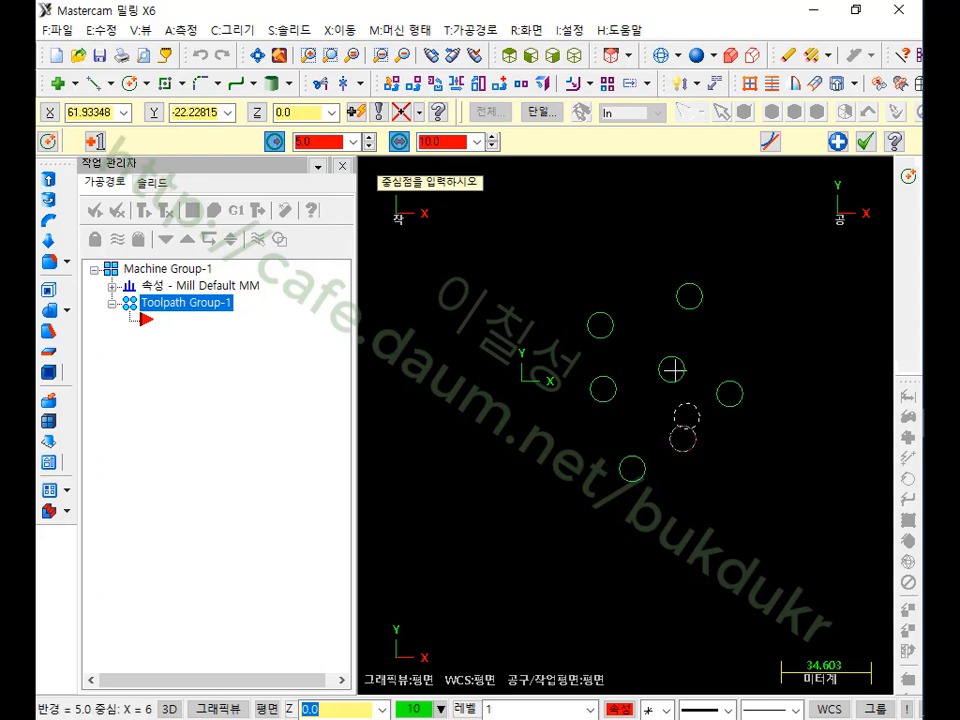
{"action": "left_click", "coordinate": [682, 438]}
{"action": "left_click", "coordinate": [625, 258]}
{"action": "left_click", "coordinate": [864, 143]}
- Draw a rectangle about 108 mm wide and 135 mm high enclosing all eight circles
{"action": "scroll", "coordinate": [553, 347], "scroll_direction": "down", "scroll_amount": 2}
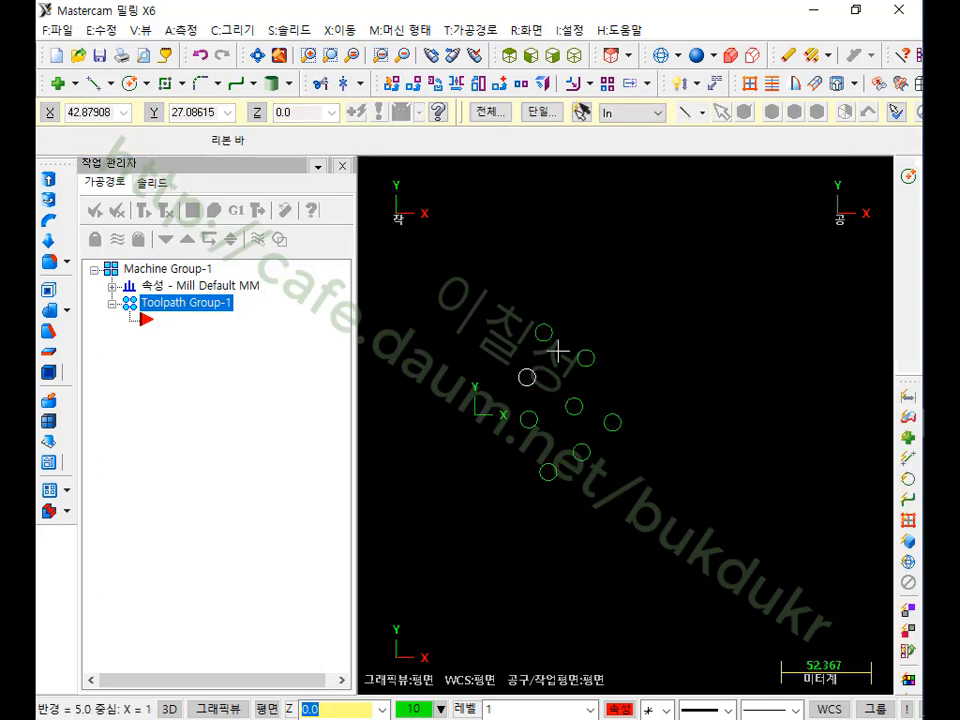
{"action": "left_click", "coordinate": [165, 84]}
{"action": "left_click", "coordinate": [463, 281]}
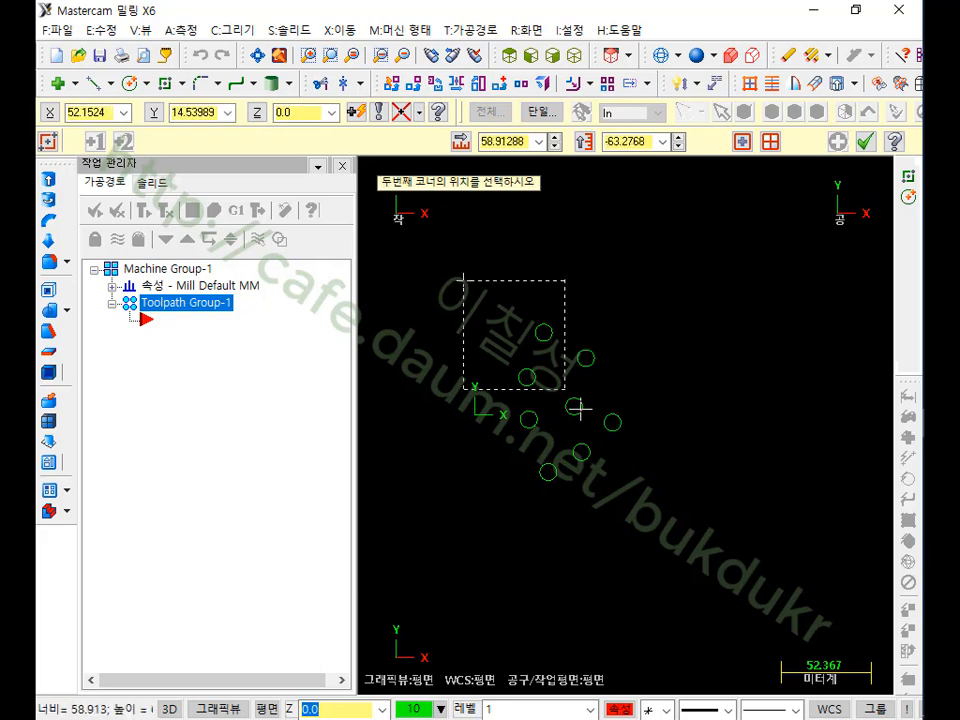
{"action": "left_click", "coordinate": [649, 512]}
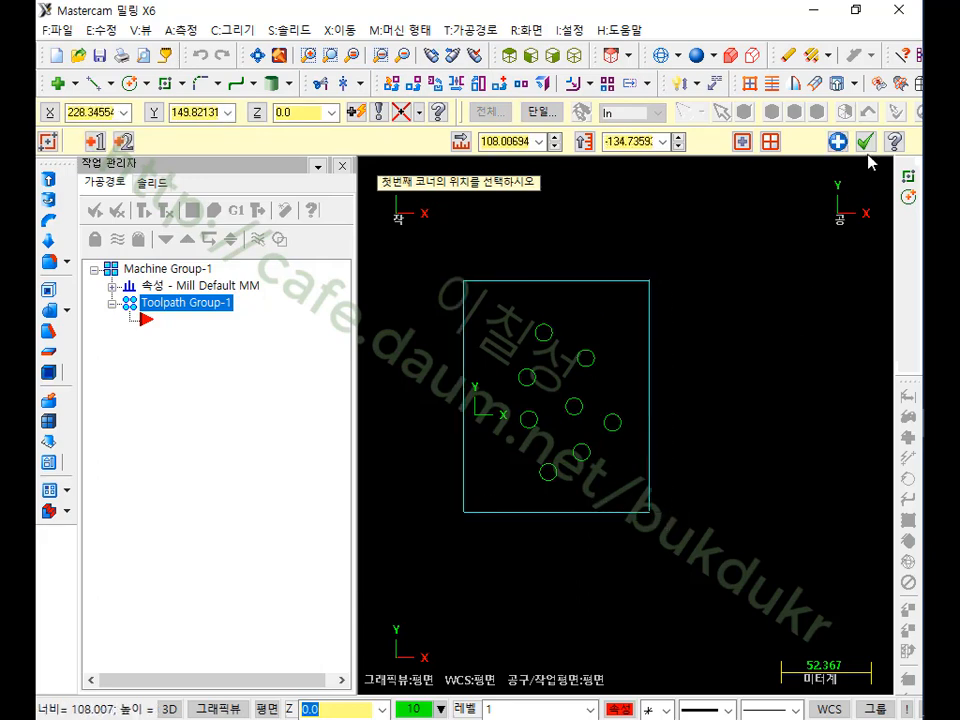
- Define rectangular stock from two opposite corners of the drawn rectangle, with a Z thickness of 20 mm
{"action": "left_click", "coordinate": [576, 56]}
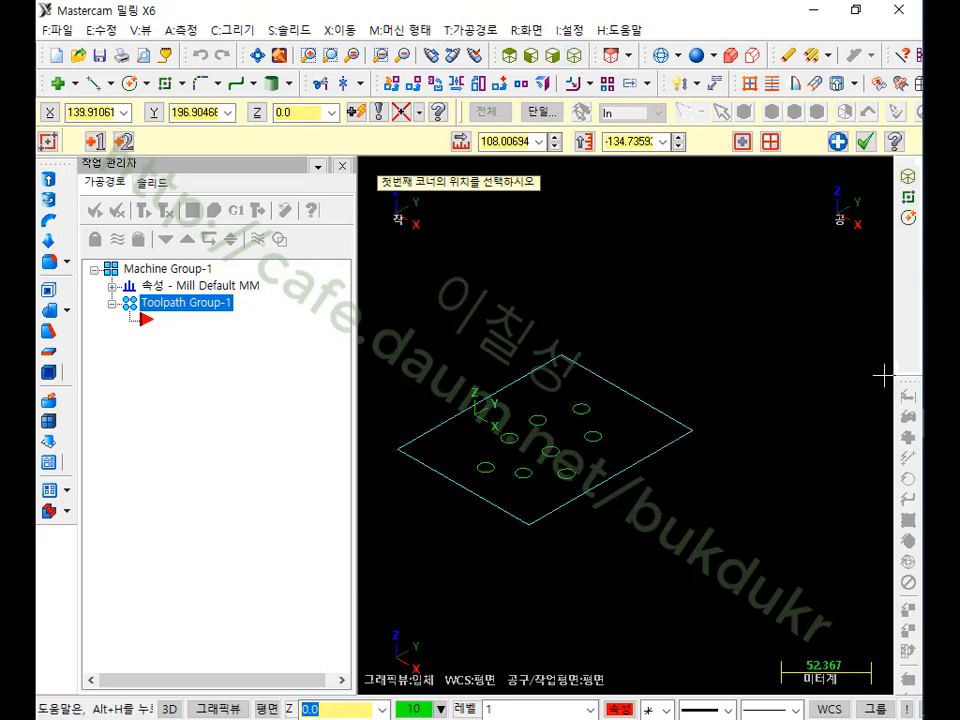
{"action": "scroll", "coordinate": [622, 414], "scroll_direction": "up", "scroll_amount": 1}
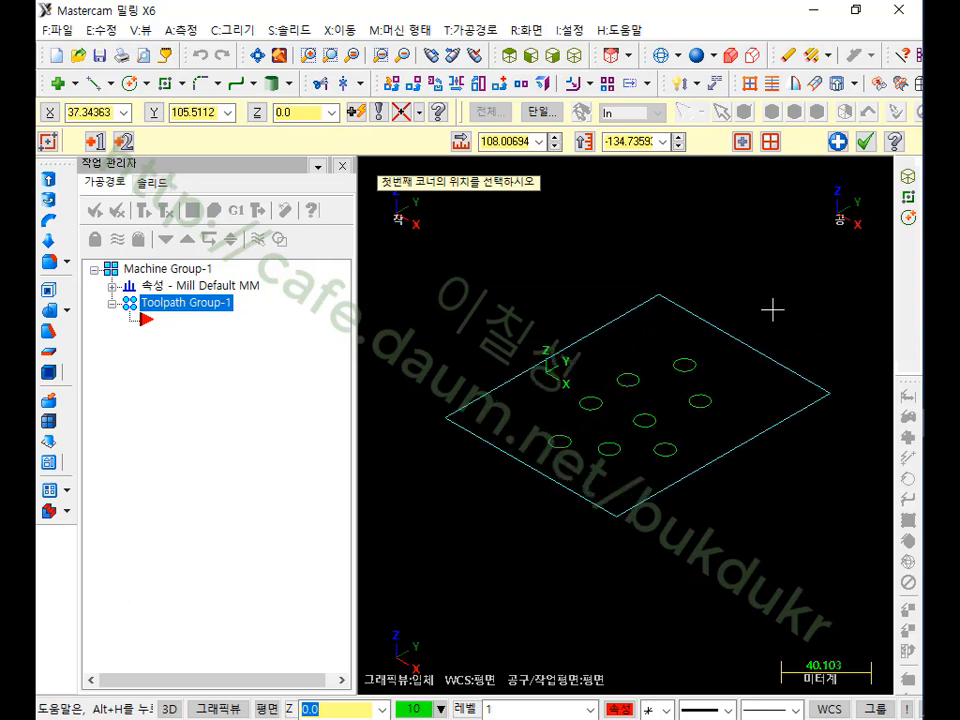
{"action": "scroll", "coordinate": [815, 289], "scroll_direction": "down", "scroll_amount": 1}
{"action": "scroll", "coordinate": [820, 287], "scroll_direction": "up", "scroll_amount": 2}
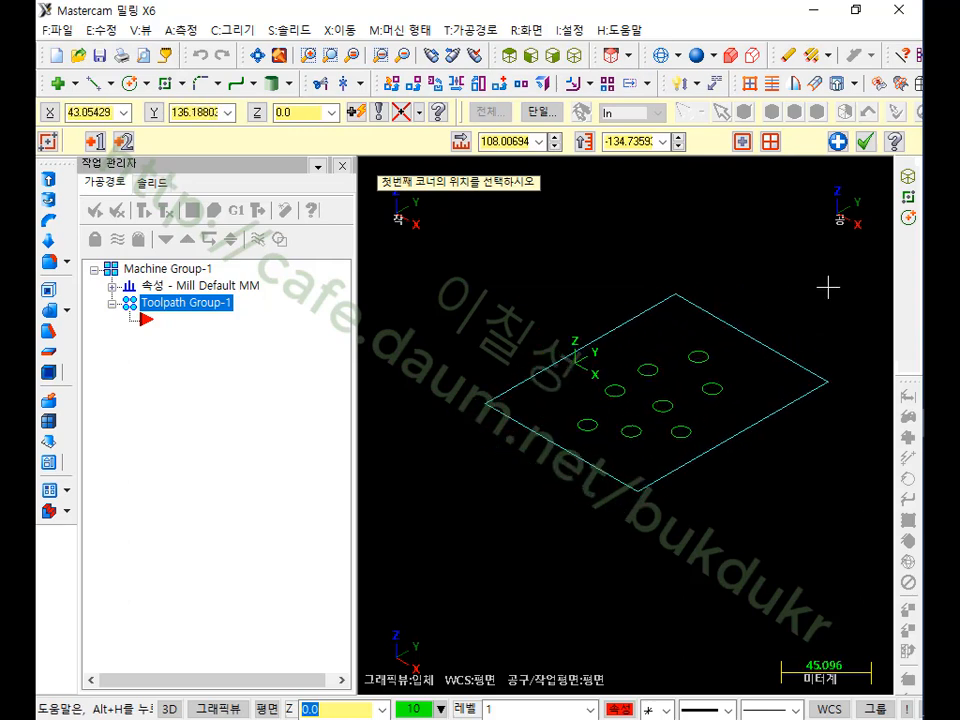
{"action": "double_click", "coordinate": [163, 288]}
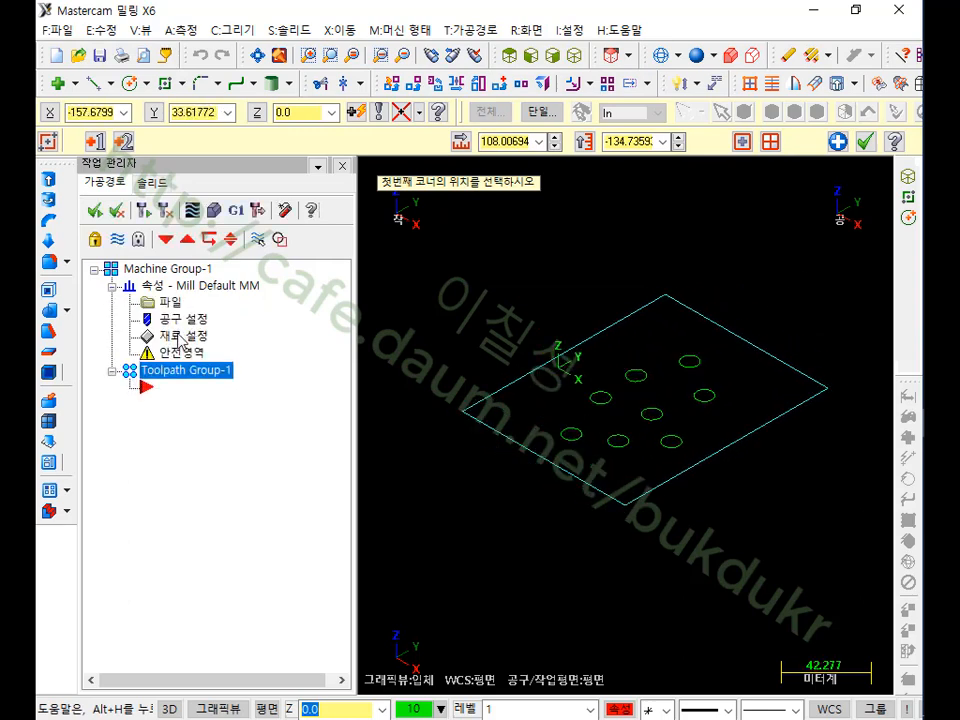
{"action": "double_click", "coordinate": [196, 337]}
{"action": "left_click", "coordinate": [358, 626]}
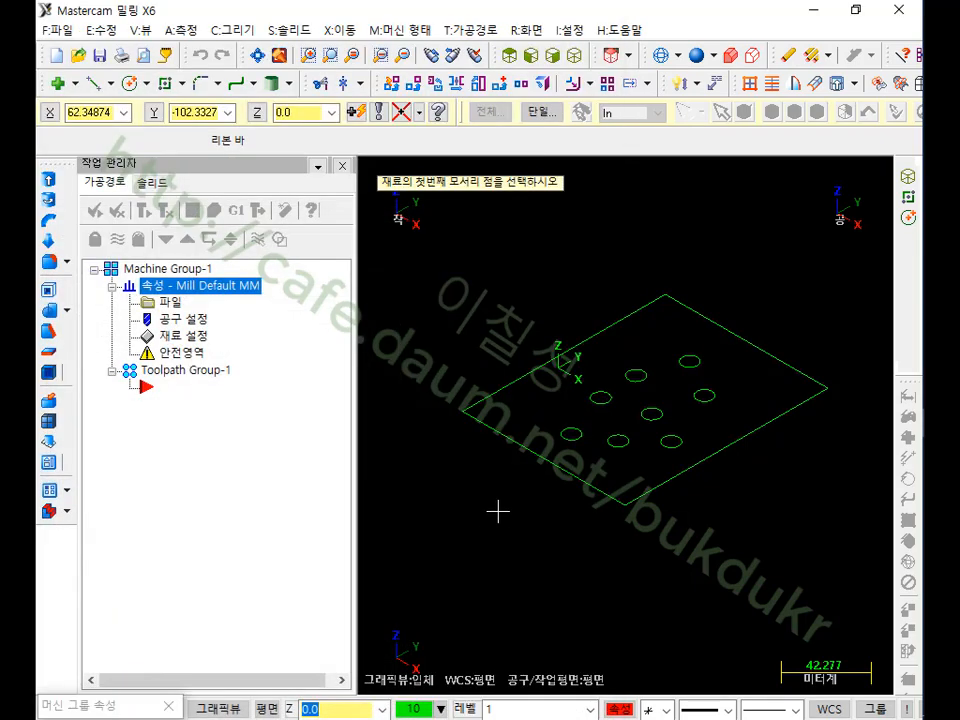
{"action": "left_click", "coordinate": [463, 410]}
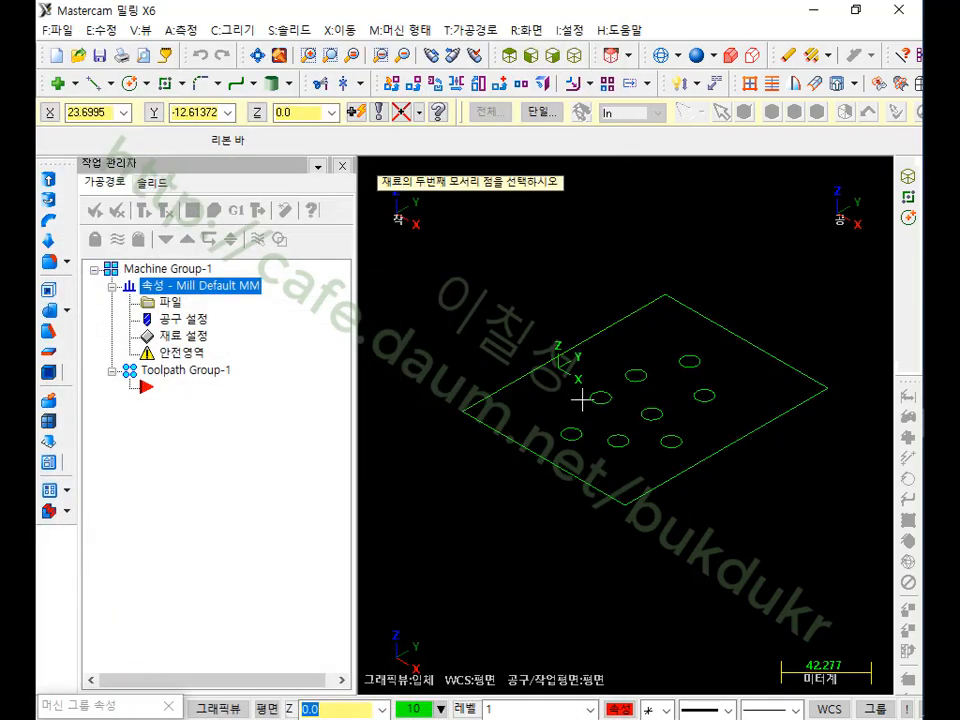
{"action": "left_click", "coordinate": [828, 389]}
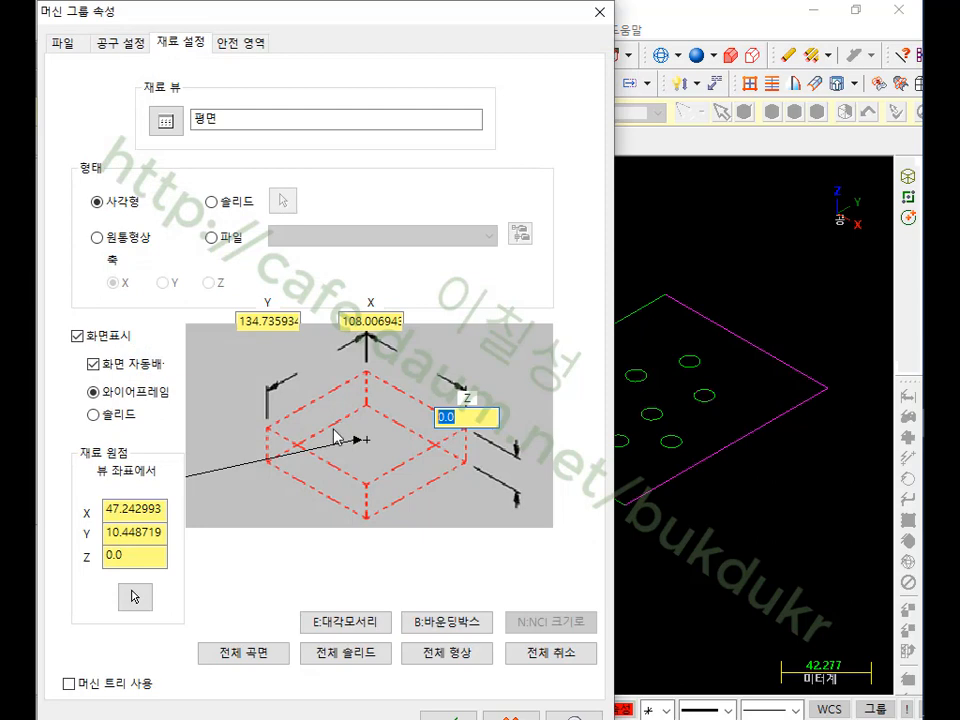
{"action": "type", "text": "20"}
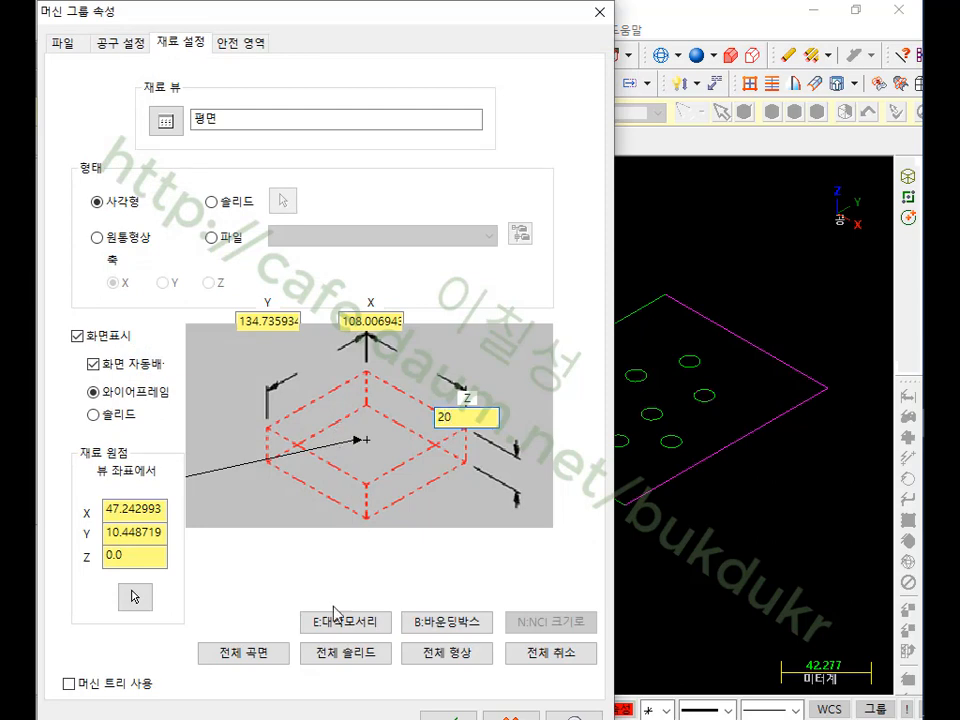
{"action": "left_click", "coordinate": [440, 712]}
- Turn on stock shading to view the block, and hide the stock display
{"action": "scroll", "coordinate": [620, 354], "scroll_direction": "up", "scroll_amount": 2}
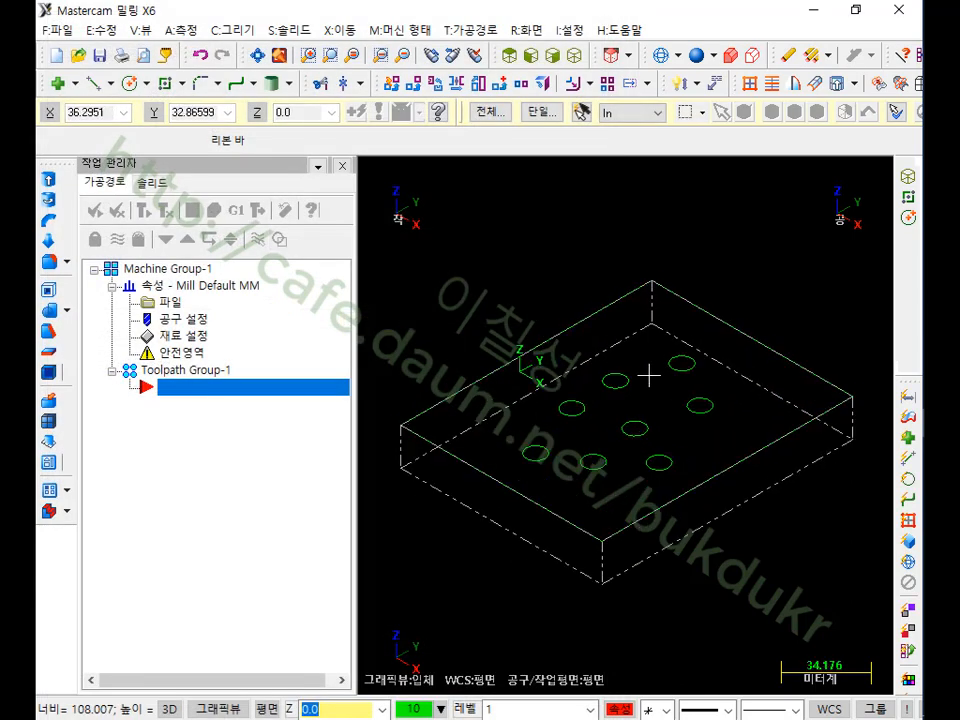
{"action": "left_click", "coordinate": [732, 56]}
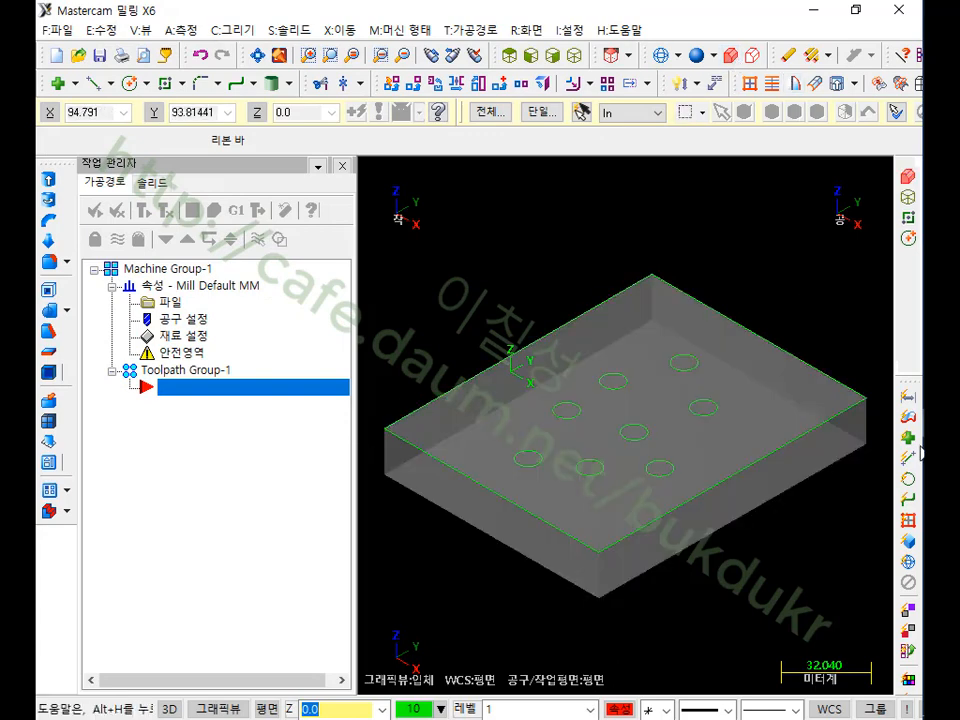
{"action": "left_click", "coordinate": [752, 56]}
{"action": "scroll", "coordinate": [719, 212], "scroll_direction": "down", "scroll_amount": 1}
{"action": "scroll", "coordinate": [728, 307], "scroll_direction": "up", "scroll_amount": 1}
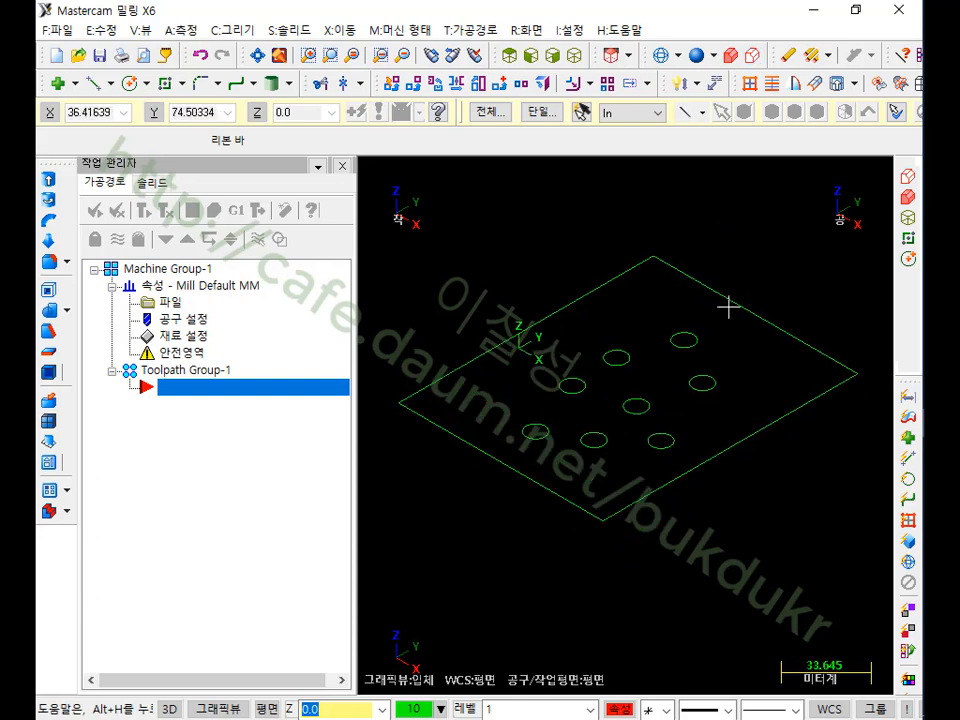
- Start an auto drill toolpath (자동드릴) and choose all eight circles as drill points by entity selection
{"action": "left_click", "coordinate": [508, 58]}
{"action": "scroll", "coordinate": [509, 397], "scroll_direction": "up", "scroll_amount": 2}
{"action": "scroll", "coordinate": [490, 392], "scroll_direction": "up", "scroll_amount": 2}
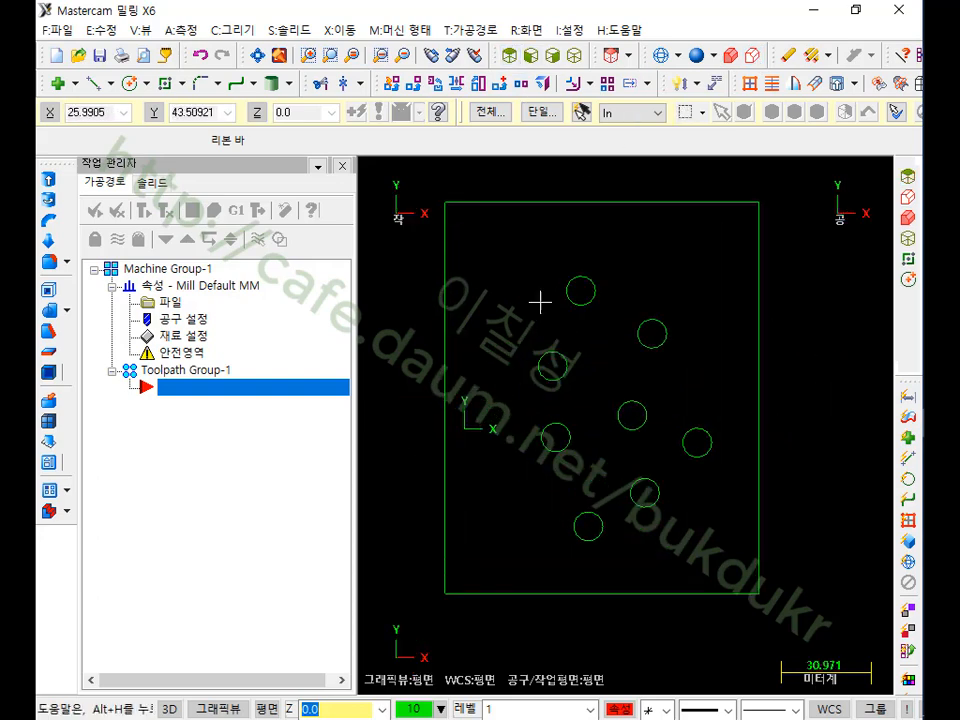
{"action": "scroll", "coordinate": [672, 375], "scroll_direction": "down", "scroll_amount": 2}
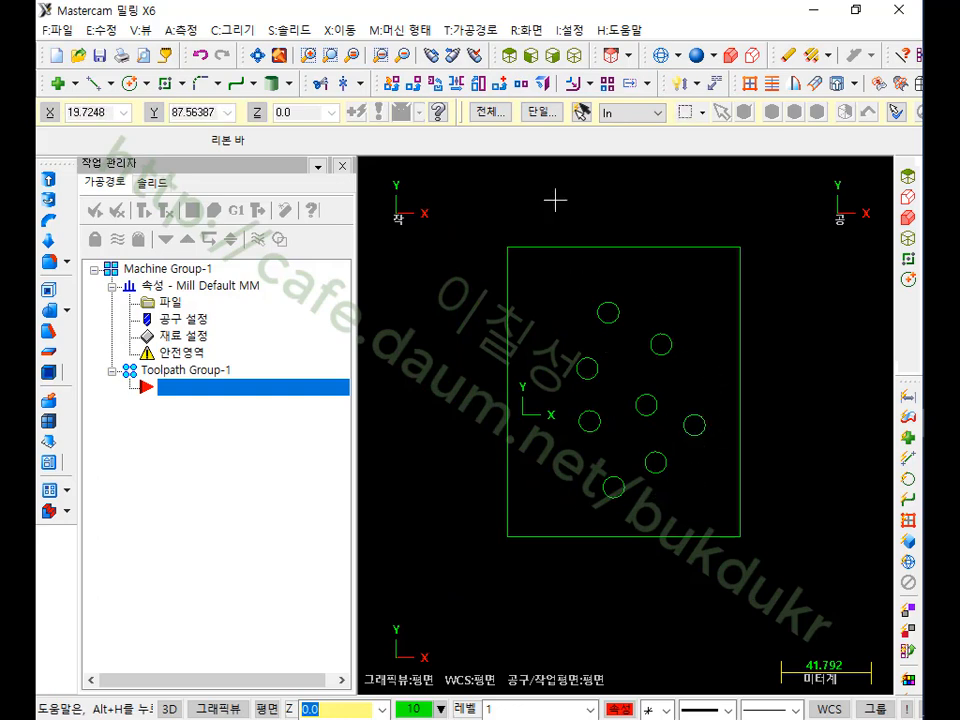
{"action": "left_click", "coordinate": [470, 30]}
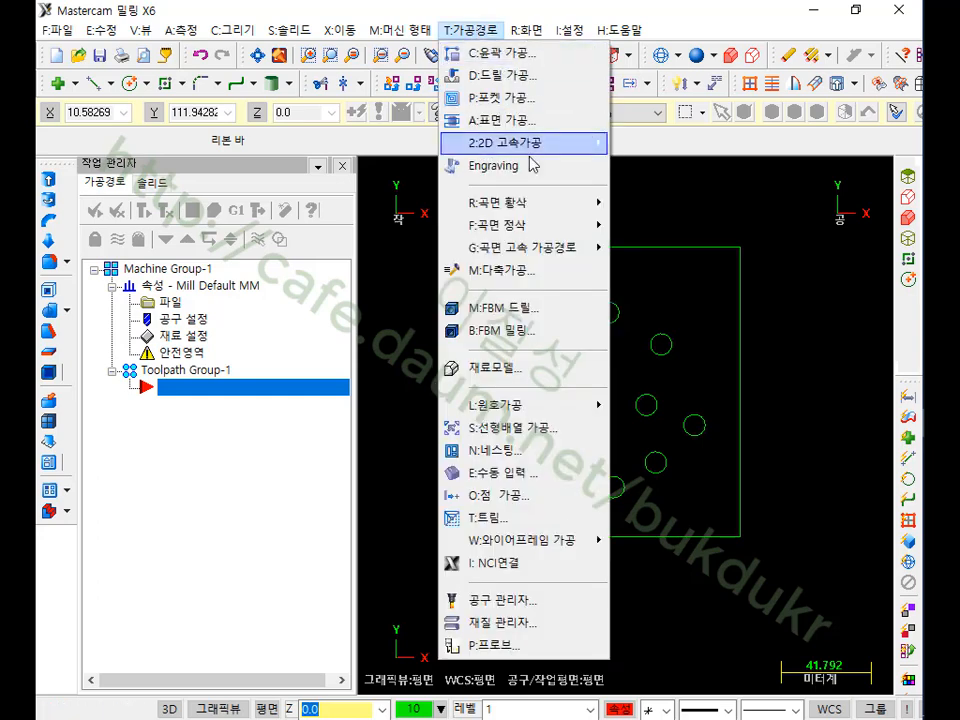
{"action": "mouse_move", "coordinate": [530, 410]}
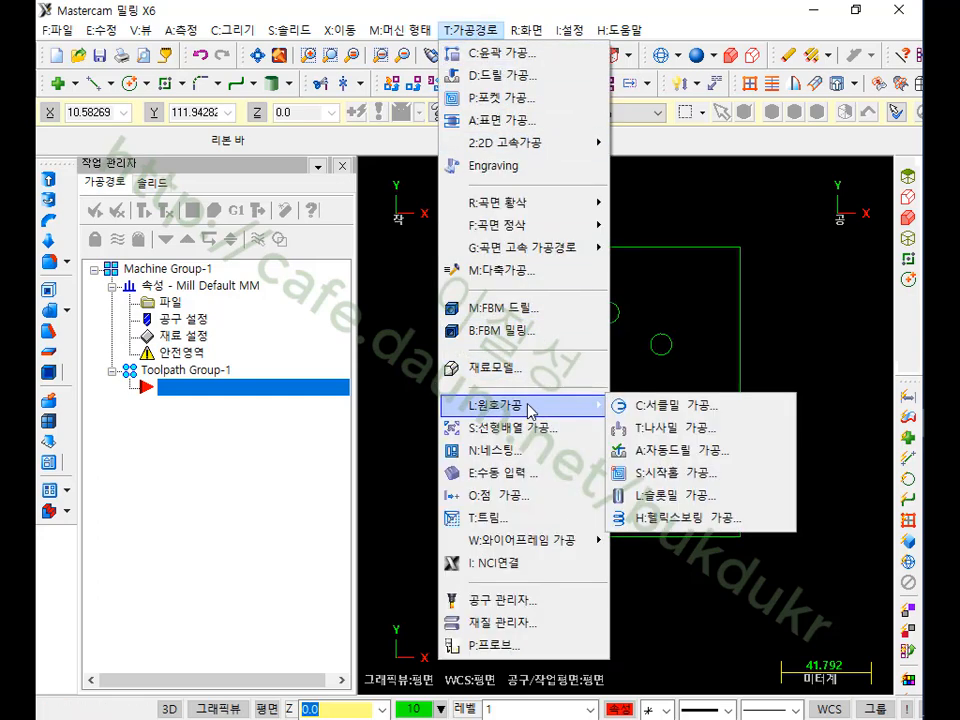
{"action": "left_click", "coordinate": [672, 452]}
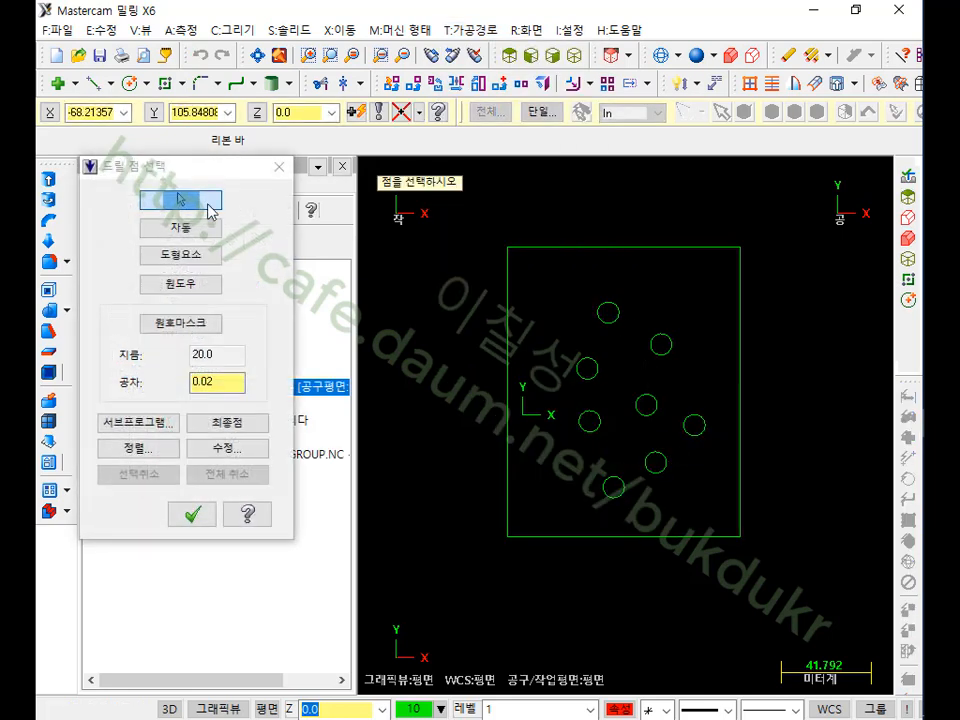
{"action": "left_click", "coordinate": [182, 257]}
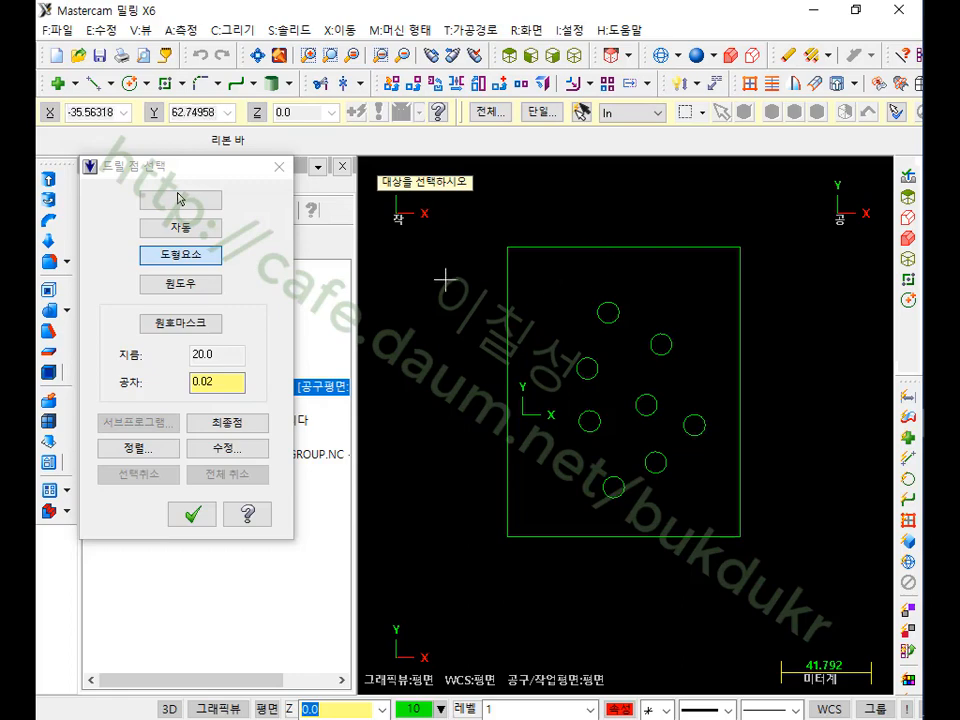
{"action": "left_click_drag", "start_coordinate": [446, 272], "coordinate": [816, 525]}
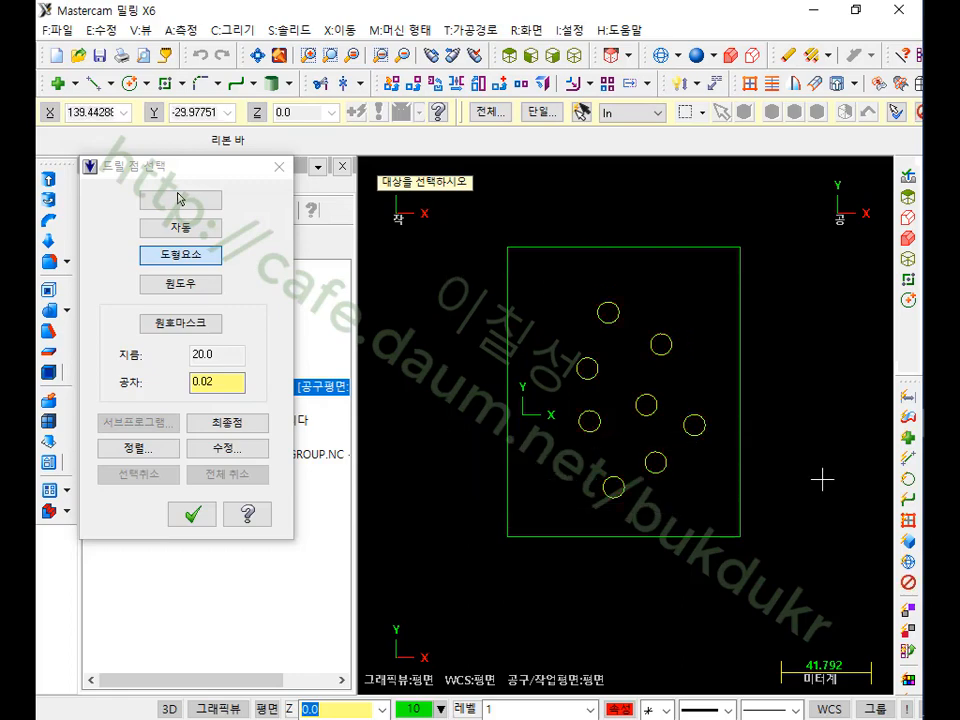
{"action": "left_click", "coordinate": [190, 514]}
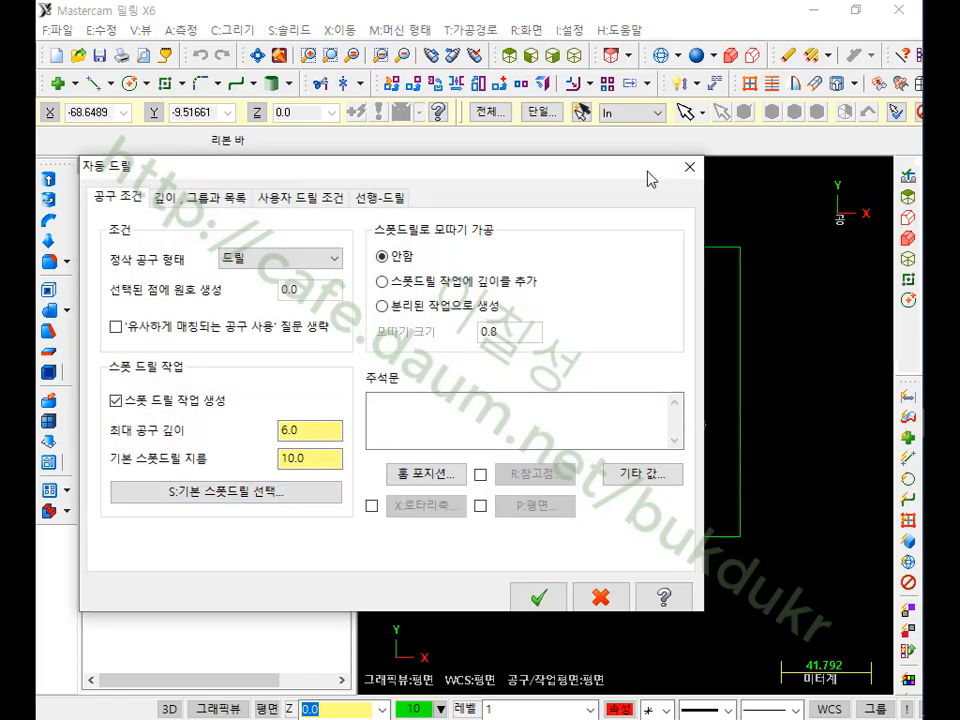
- Set the finish tool type of the auto drill to 탭 RH Coarse
{"action": "left_click_drag", "start_coordinate": [611, 190], "coordinate": [238, 220]}
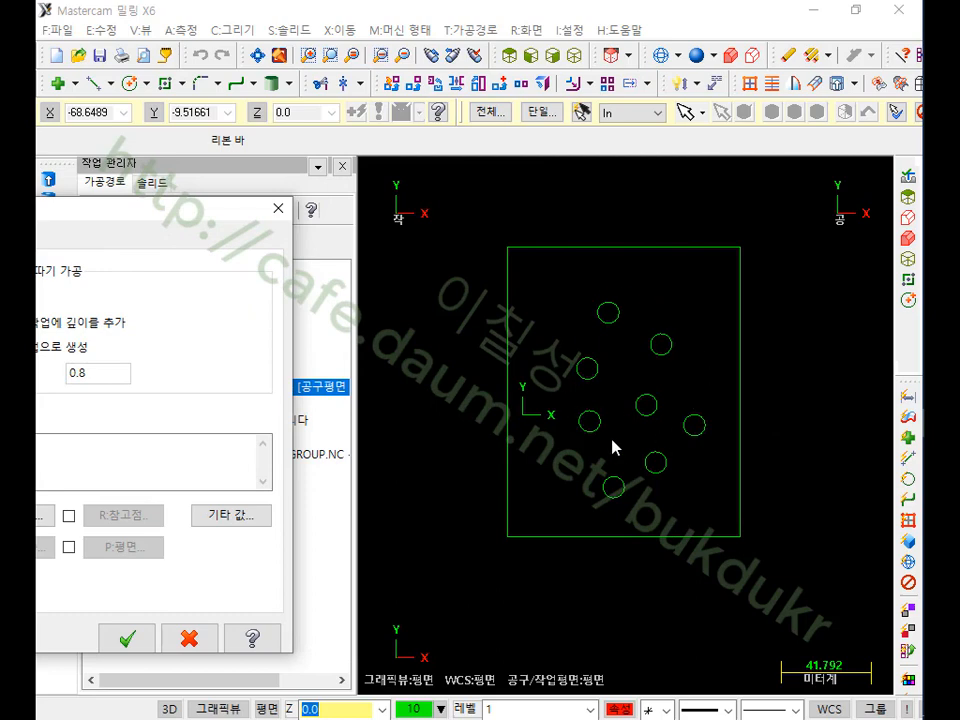
{"action": "left_click_drag", "start_coordinate": [137, 208], "coordinate": [553, 81]}
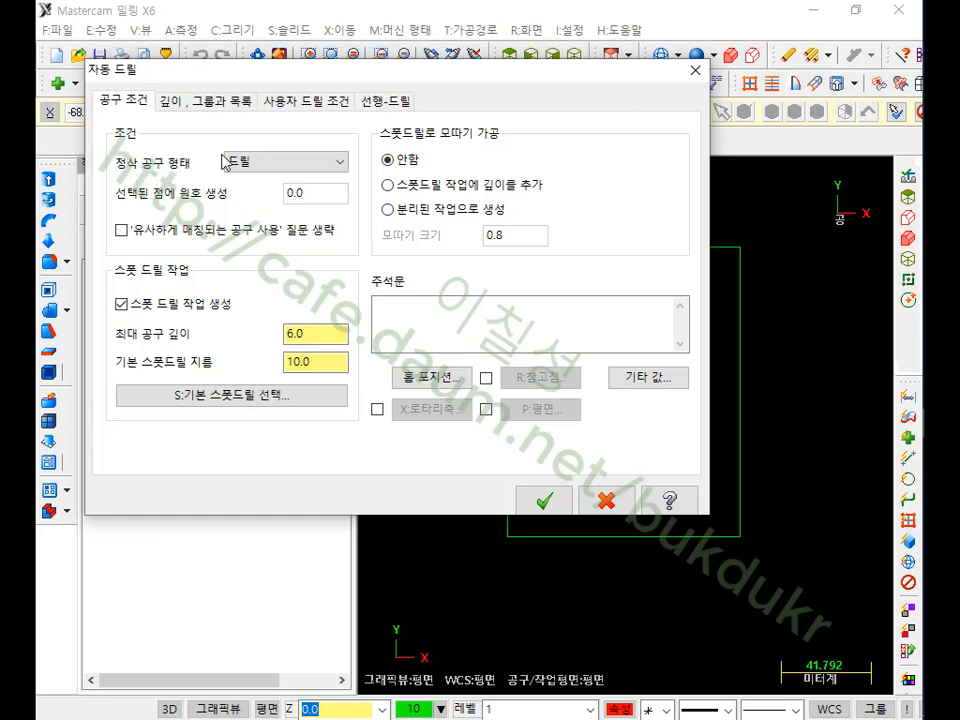
{"action": "left_click", "coordinate": [281, 163]}
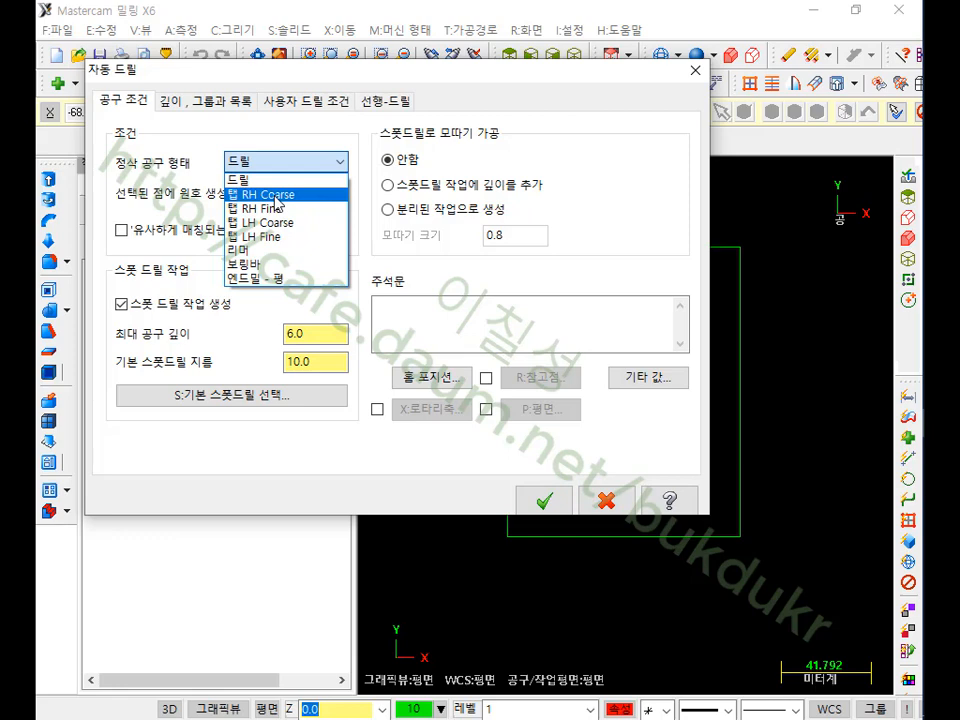
{"action": "left_click", "coordinate": [277, 195]}
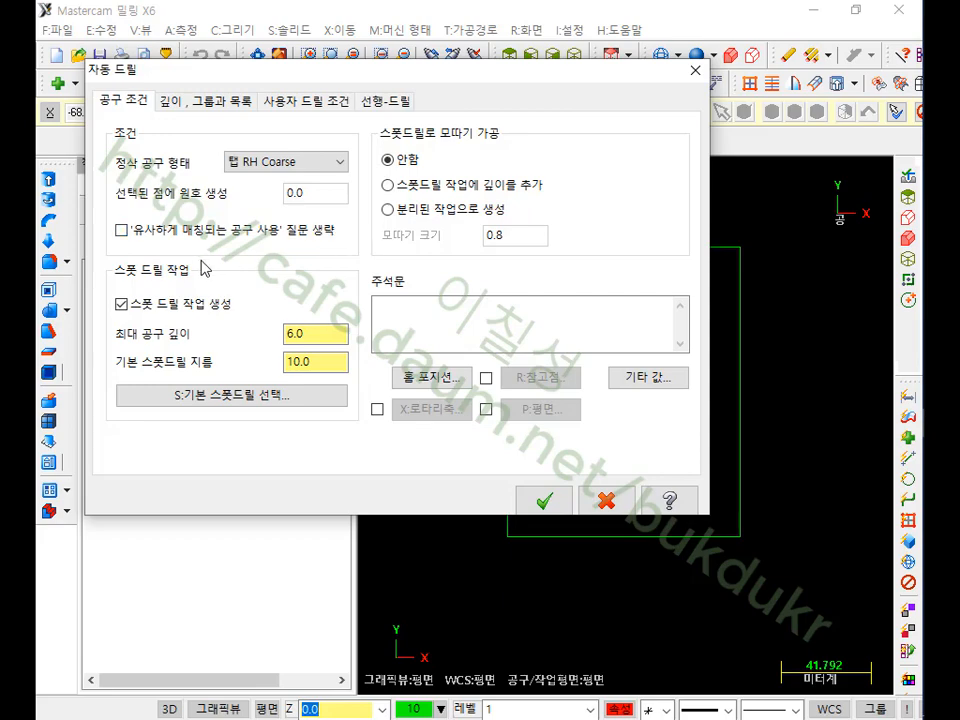
{"action": "left_click_drag", "start_coordinate": [334, 77], "coordinate": [293, 70]}
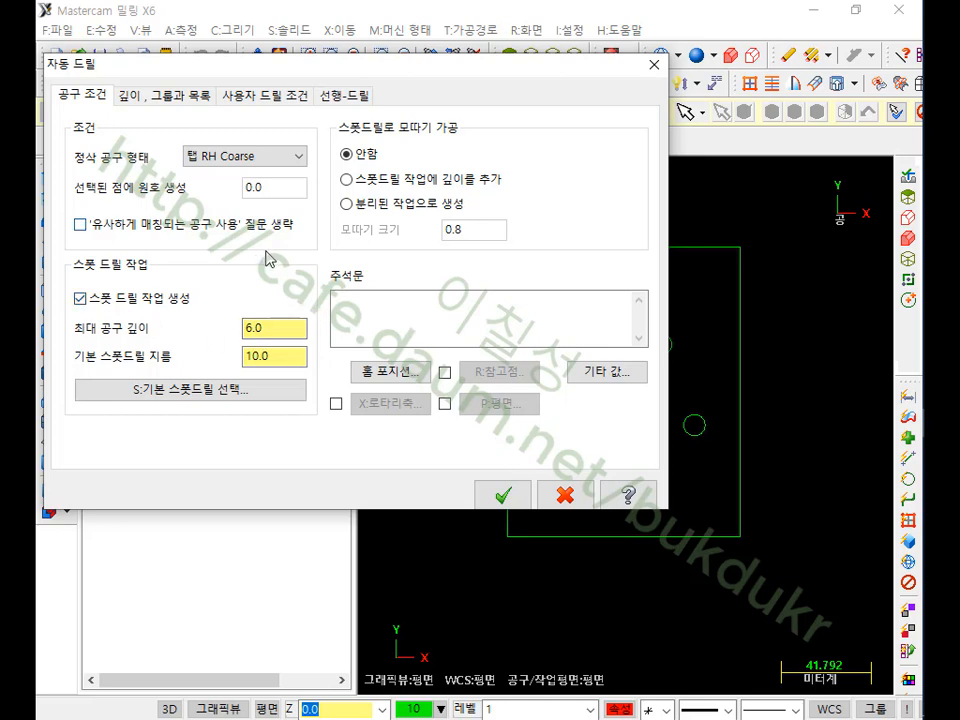
- Set the maximum tool depth of the spot drilling operation to 3.0 mm
{"action": "left_click_drag", "start_coordinate": [283, 325], "coordinate": [207, 345]}
{"action": "type", "text": "3"}
{"action": "left_click", "coordinate": [285, 358]}
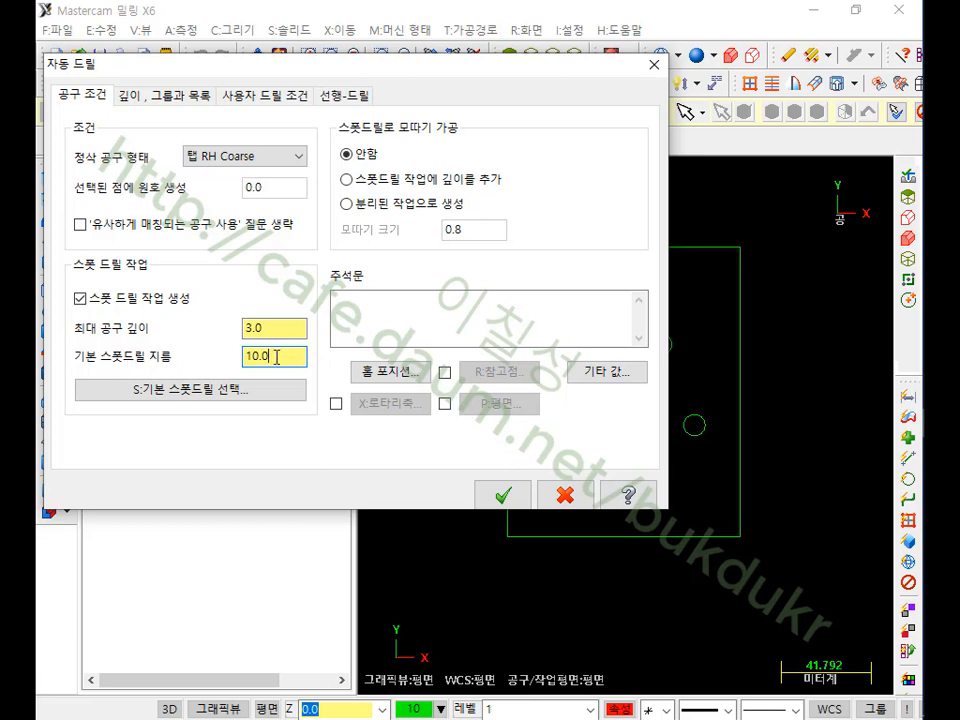
- Open the default spot drill selection and filter the MILL_MM tool library to spot drills only
{"action": "left_click", "coordinate": [203, 395]}
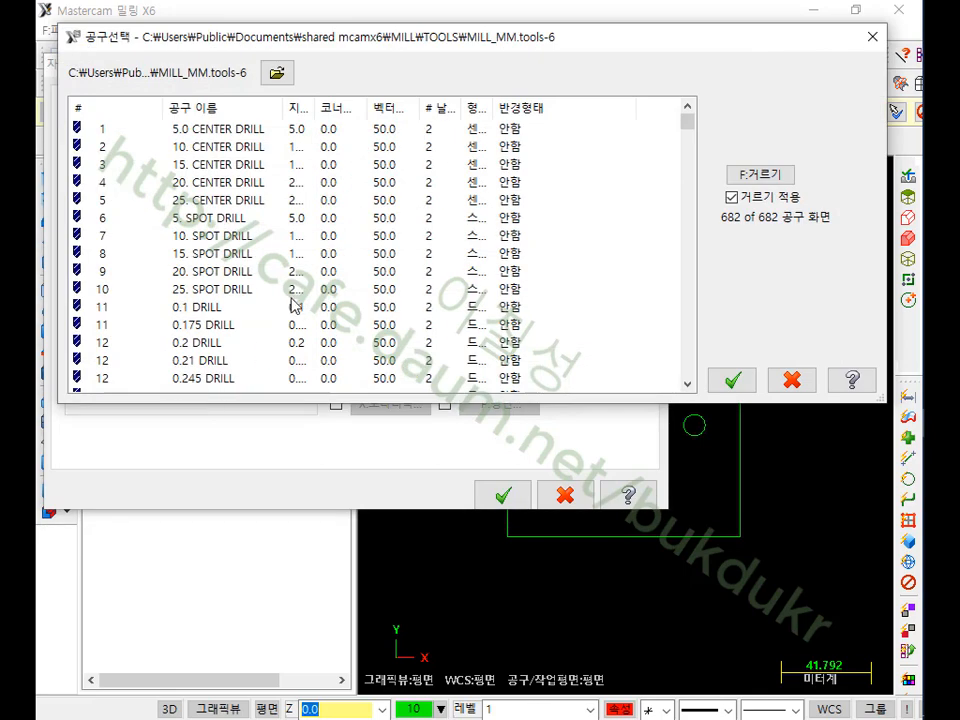
{"action": "left_click", "coordinate": [779, 177]}
{"action": "left_click", "coordinate": [264, 368]}
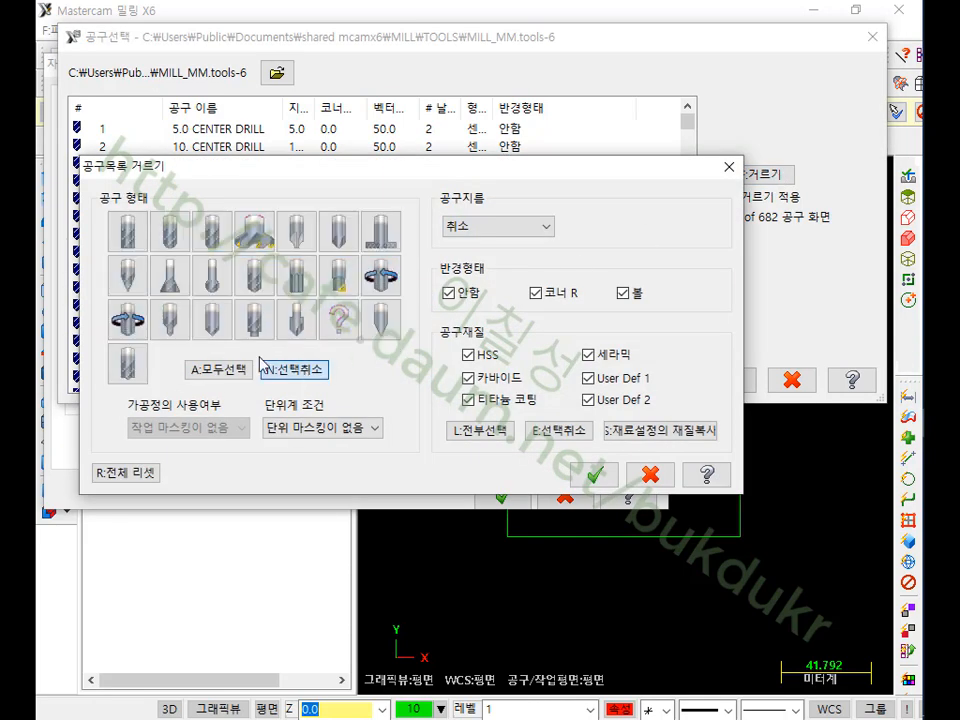
{"action": "left_click", "coordinate": [213, 318]}
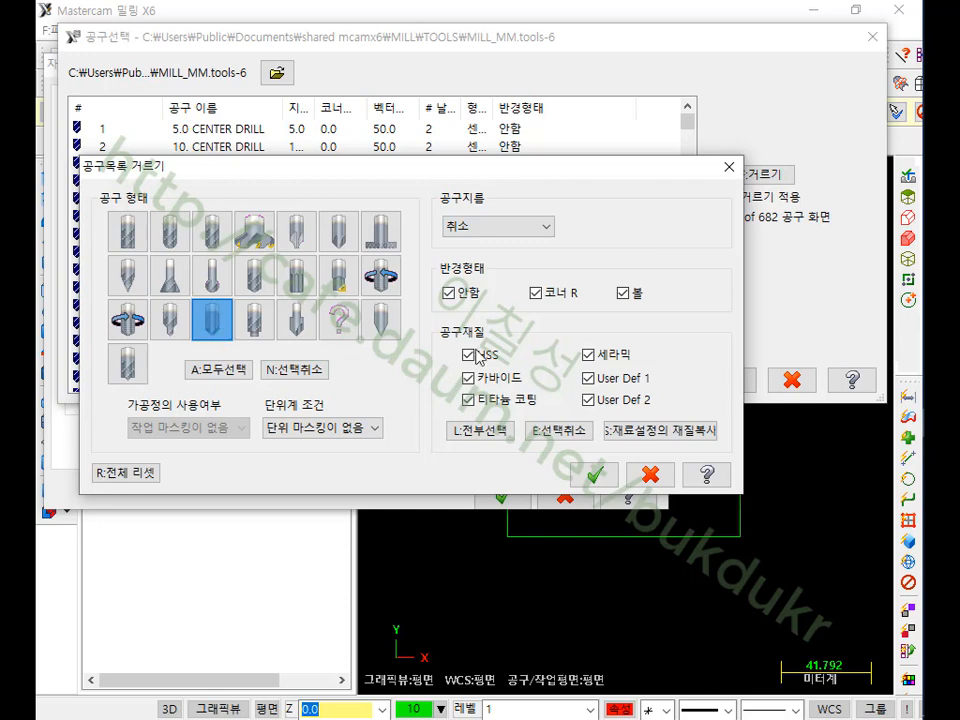
{"action": "left_click", "coordinate": [600, 474]}
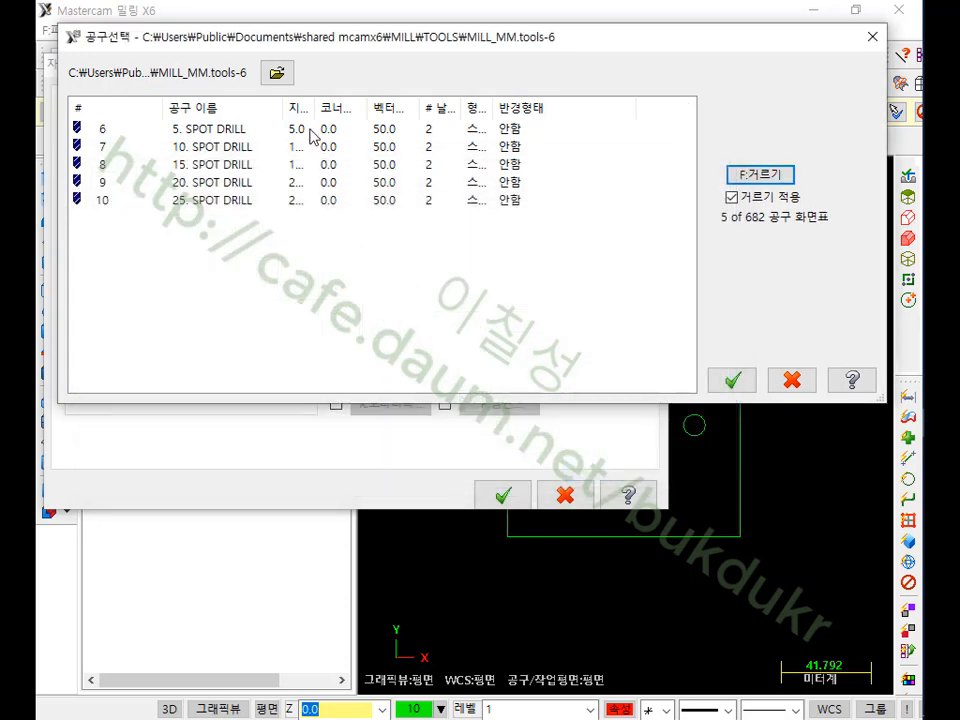
- Widen the tool name column and choose 15. SPOT DRILL as the default spot drill
{"action": "left_click_drag", "start_coordinate": [282, 106], "coordinate": [393, 106]}
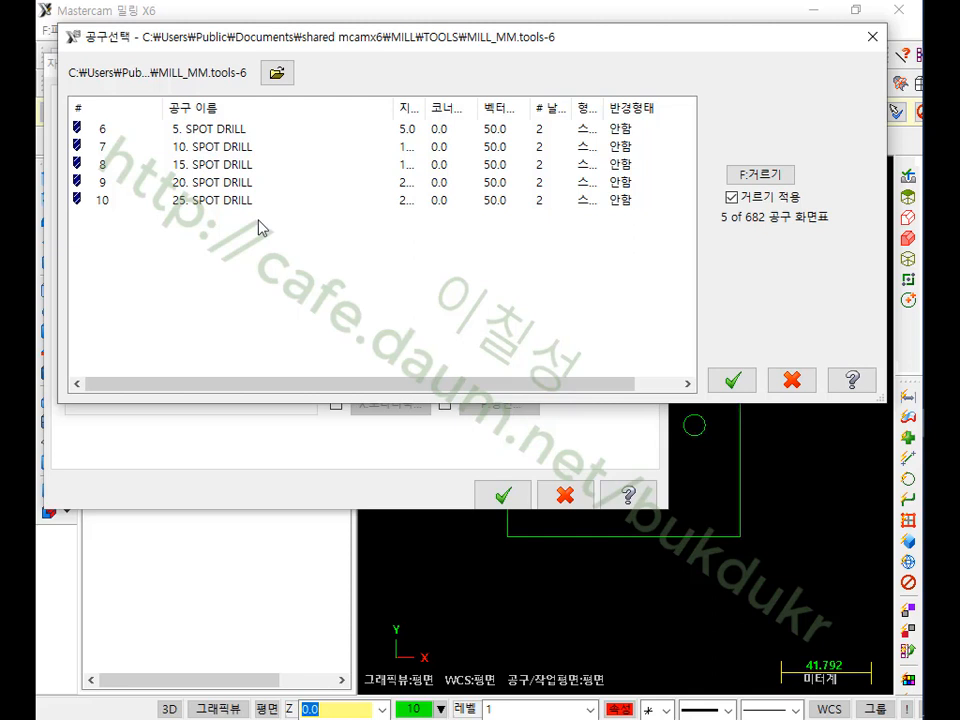
{"action": "left_click", "coordinate": [222, 176]}
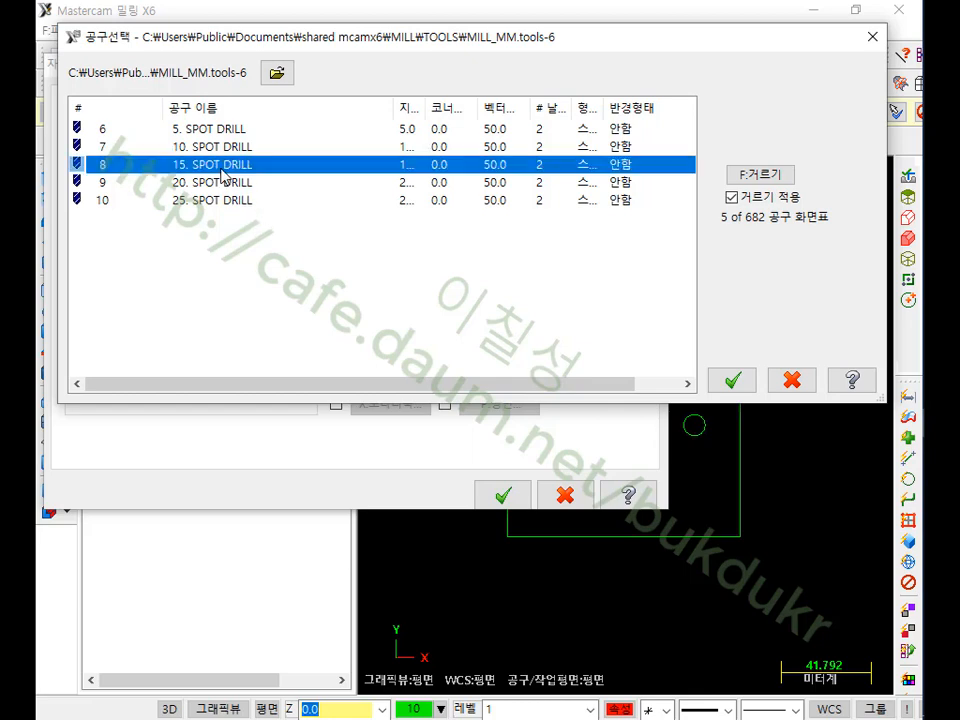
{"action": "left_click", "coordinate": [731, 379]}
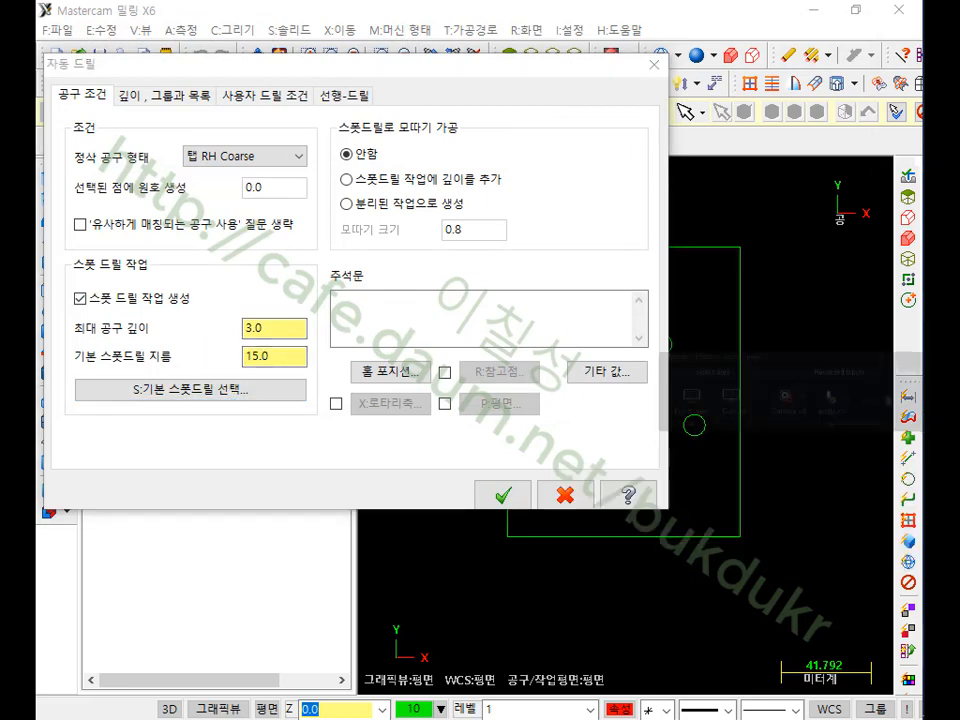
{"action": "left_click", "coordinate": [286, 357]}
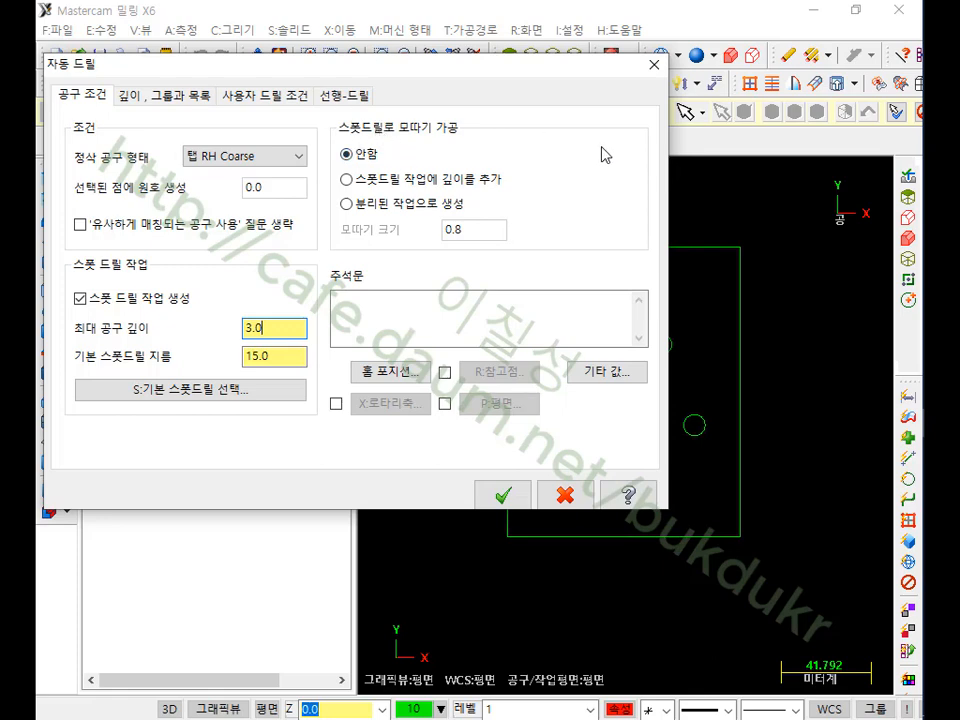
- Set chamfering with the spot drill to be created as a separate operation (분리된 작업으로 생성)
{"action": "left_click", "coordinate": [352, 180]}
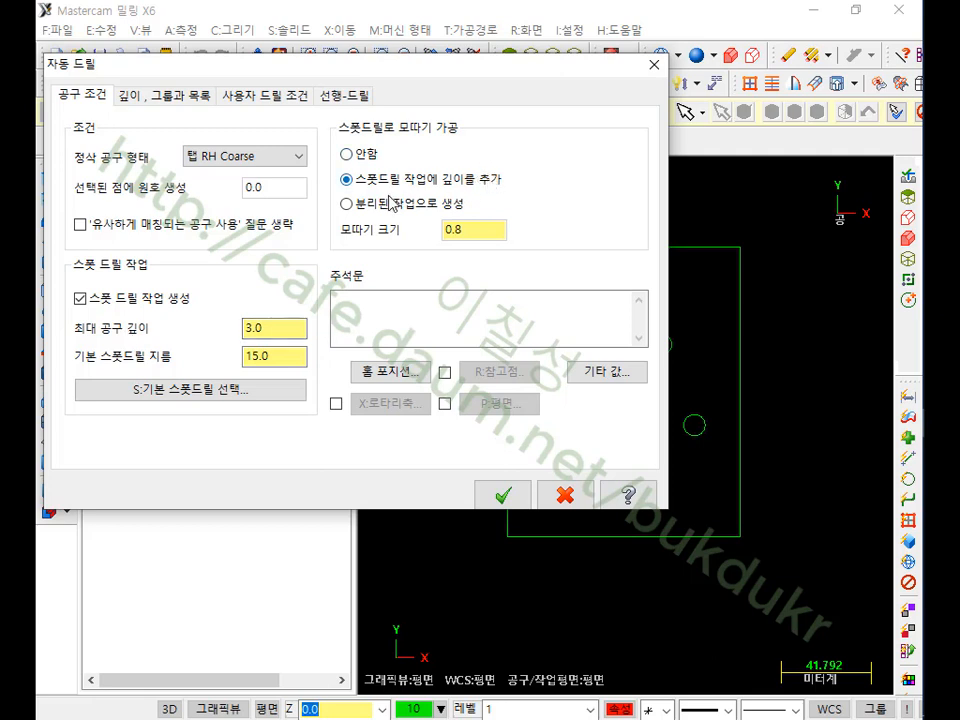
{"action": "left_click", "coordinate": [349, 205]}
{"action": "left_click", "coordinate": [477, 232]}
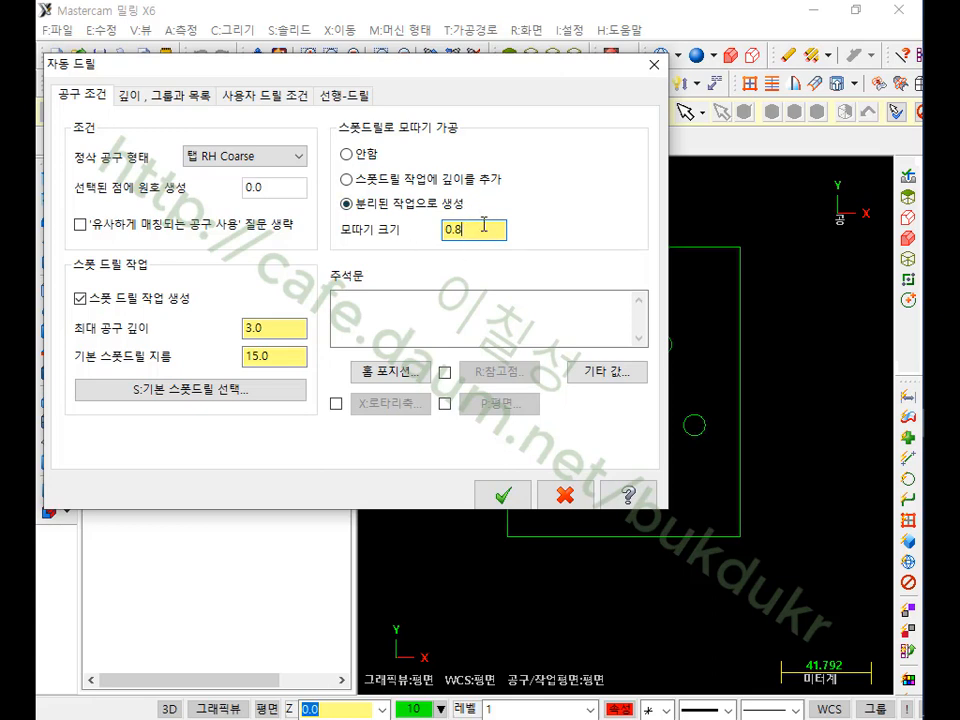
{"action": "left_click", "coordinate": [170, 101]}
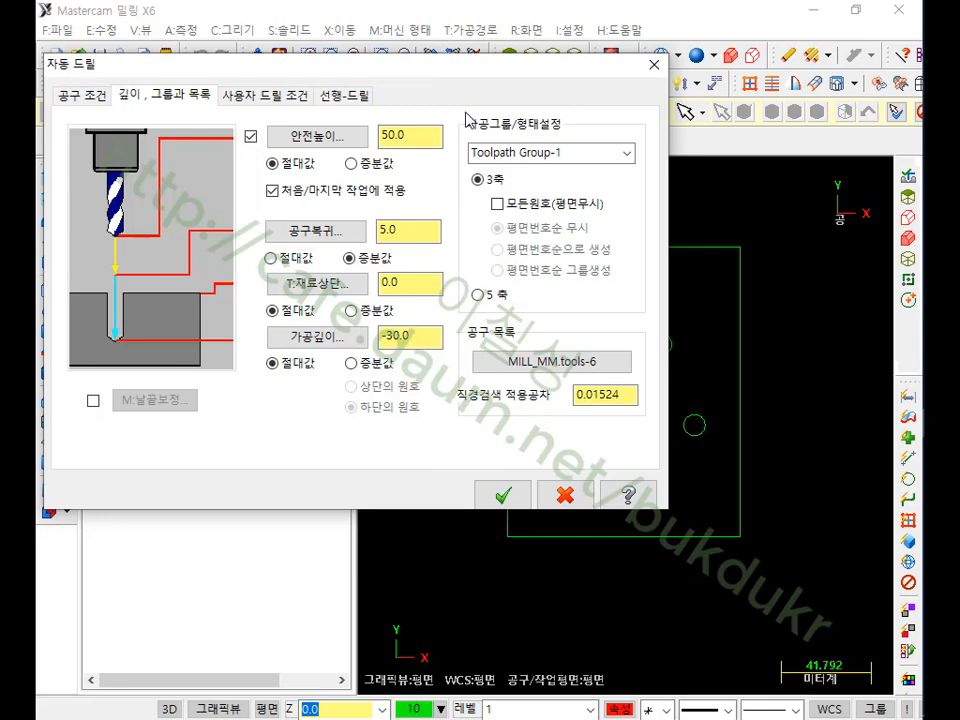
{"action": "left_click", "coordinate": [427, 338]}
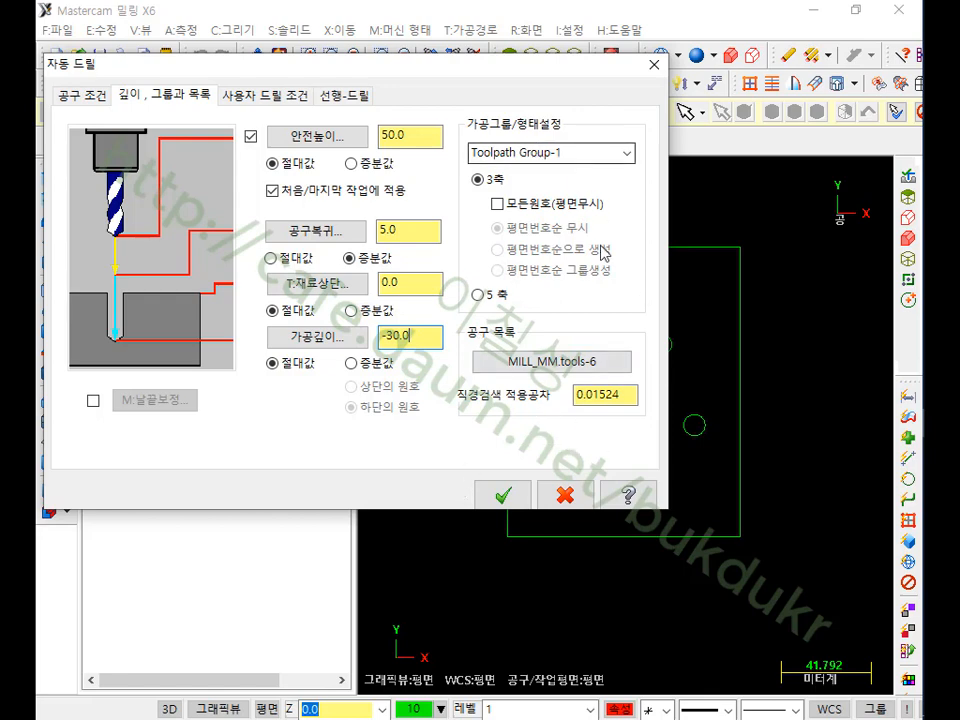
{"action": "left_click", "coordinate": [287, 100]}
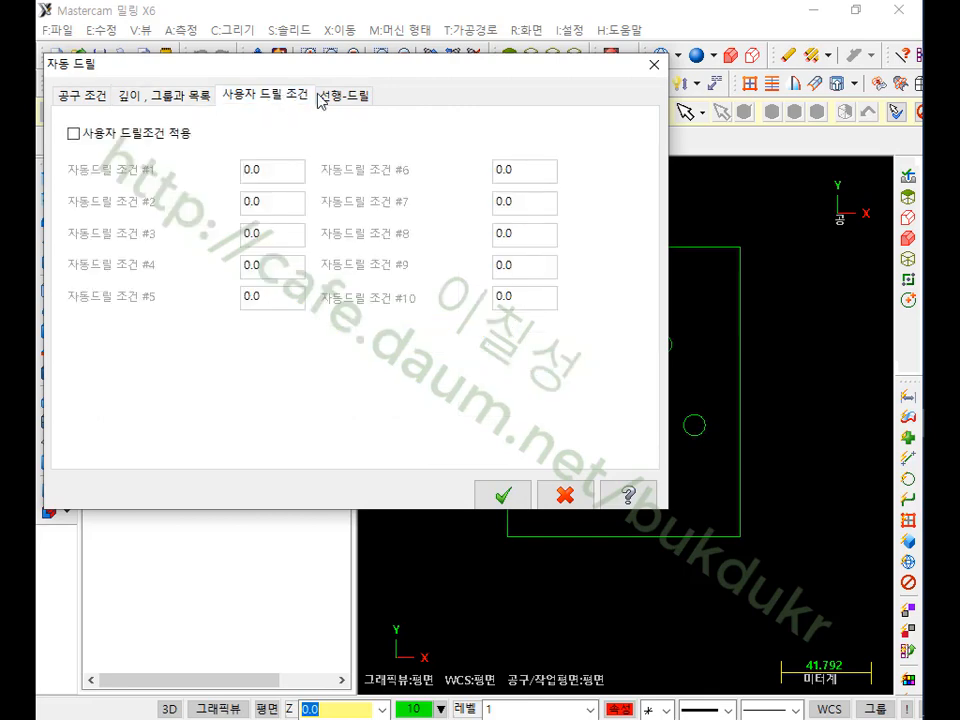
{"action": "left_click", "coordinate": [330, 96]}
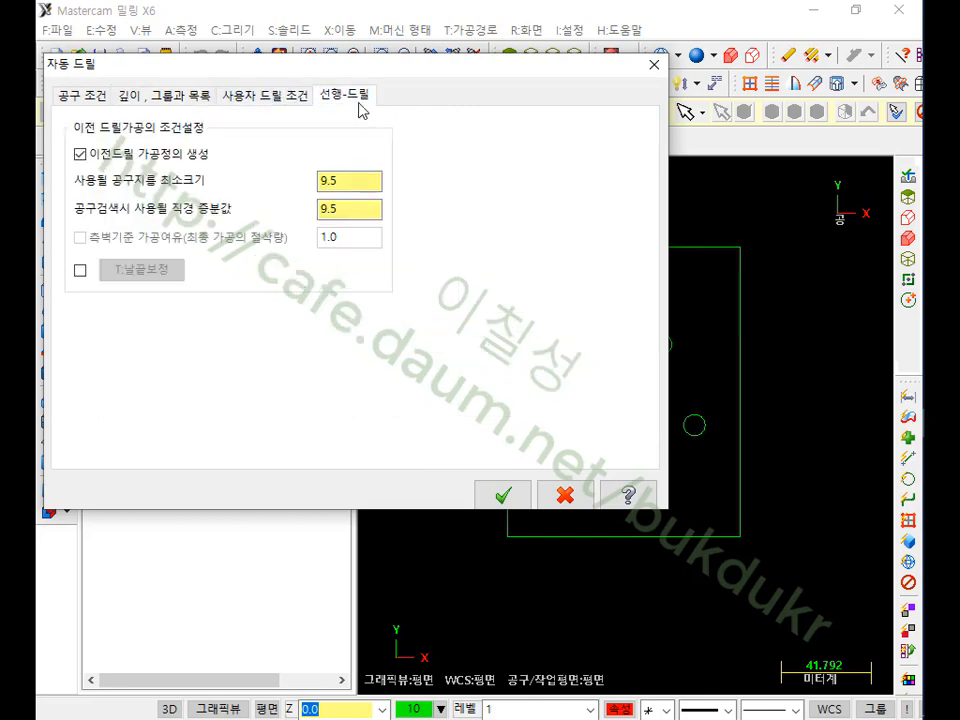
{"action": "left_click", "coordinate": [163, 95]}
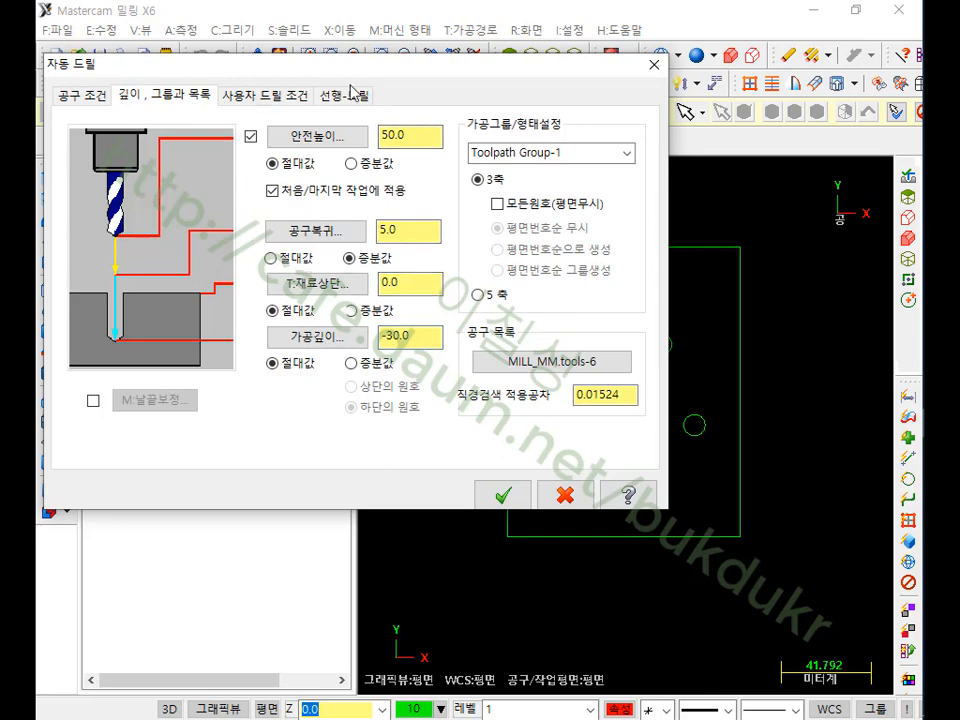
- Set the pre-drill minimum tool diameter to 8.5 and the diameter increment for the tool search to 0.2
{"action": "left_click", "coordinate": [345, 97]}
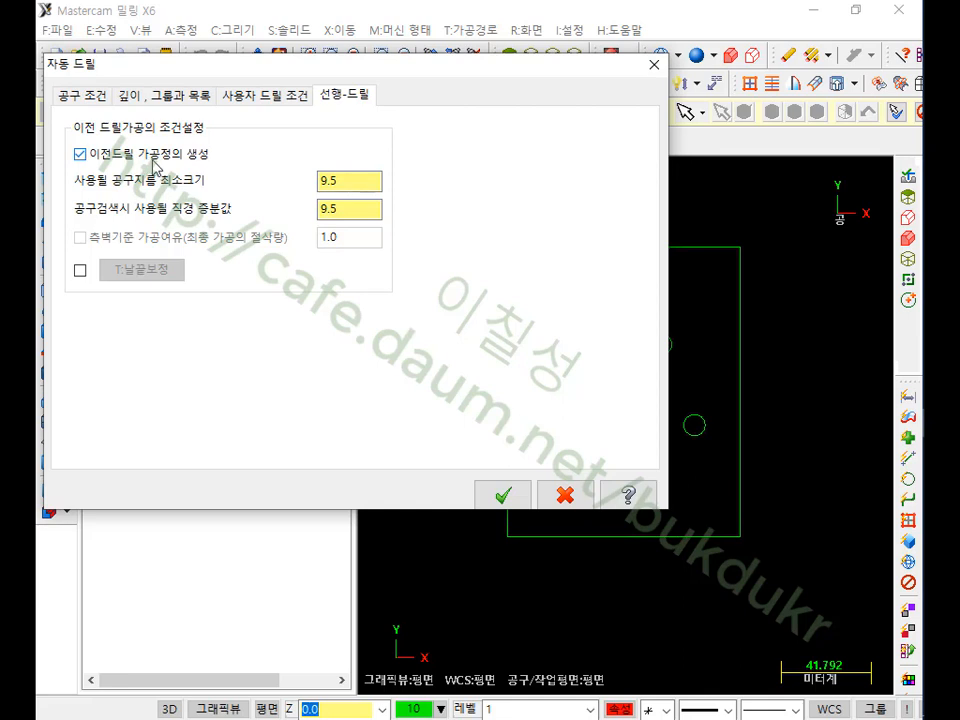
{"action": "double_click", "coordinate": [349, 180]}
{"action": "type", "text": "8."}
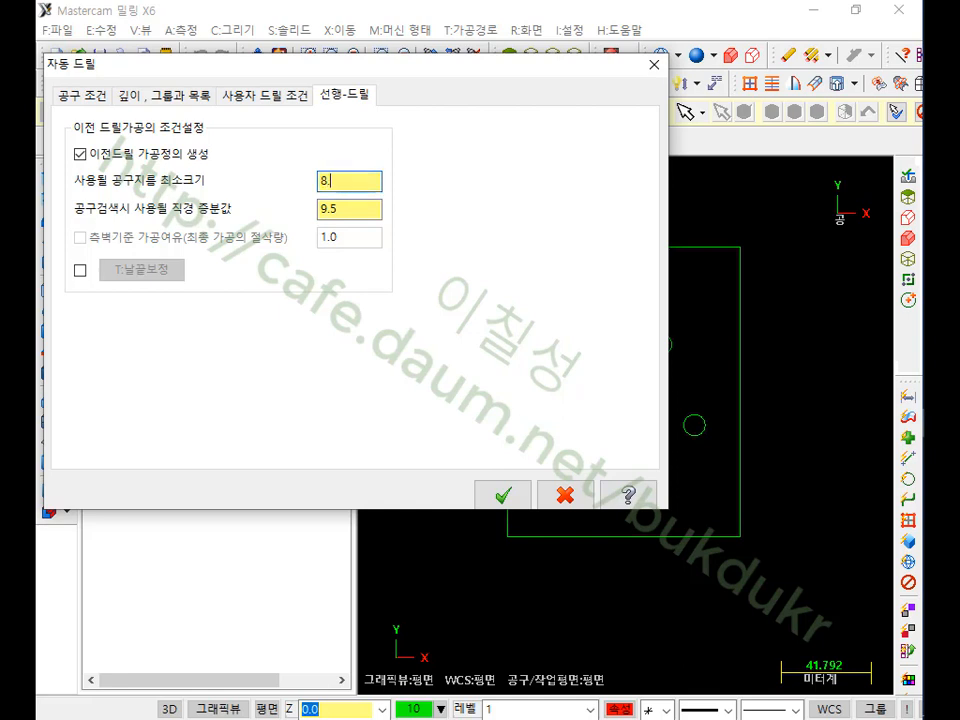
{"action": "type", "text": "5"}
{"action": "left_click", "coordinate": [356, 209]}
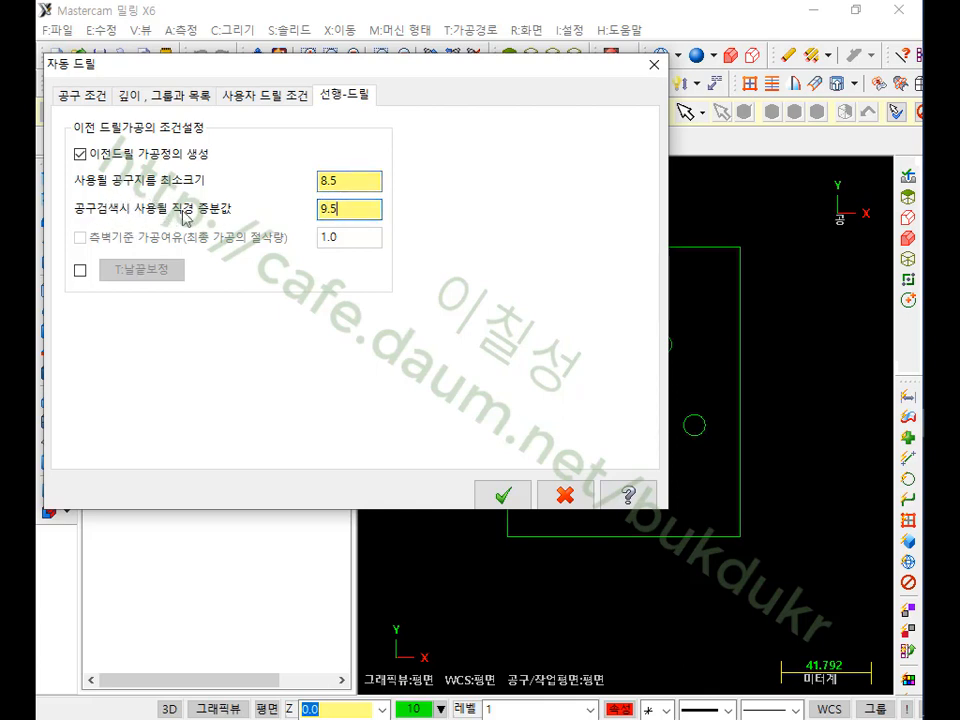
{"action": "left_click", "coordinate": [354, 180]}
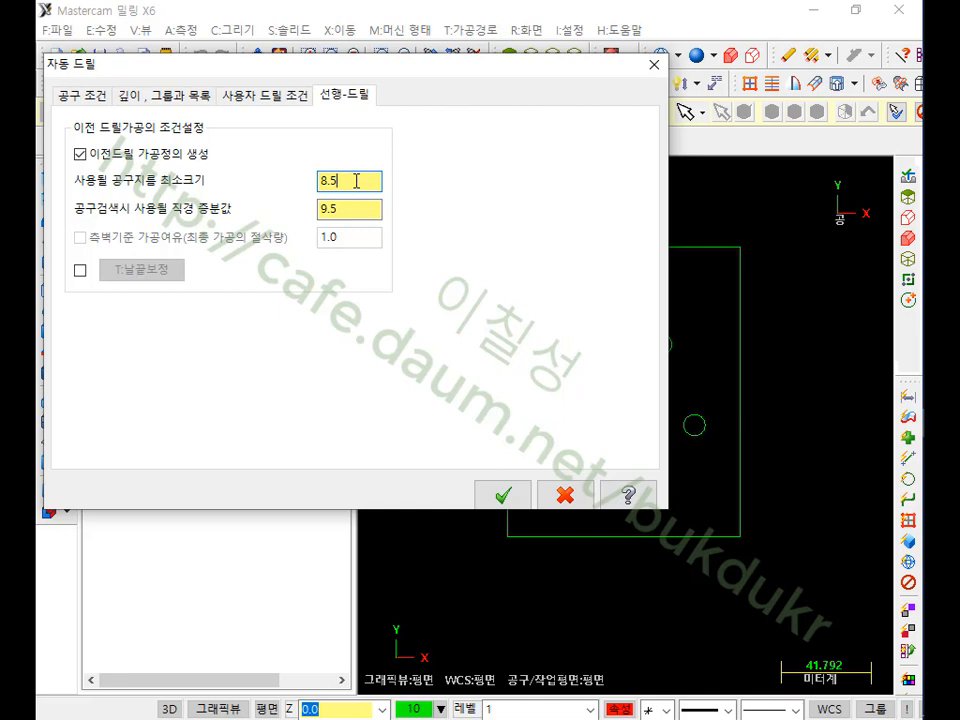
{"action": "double_click", "coordinate": [349, 208]}
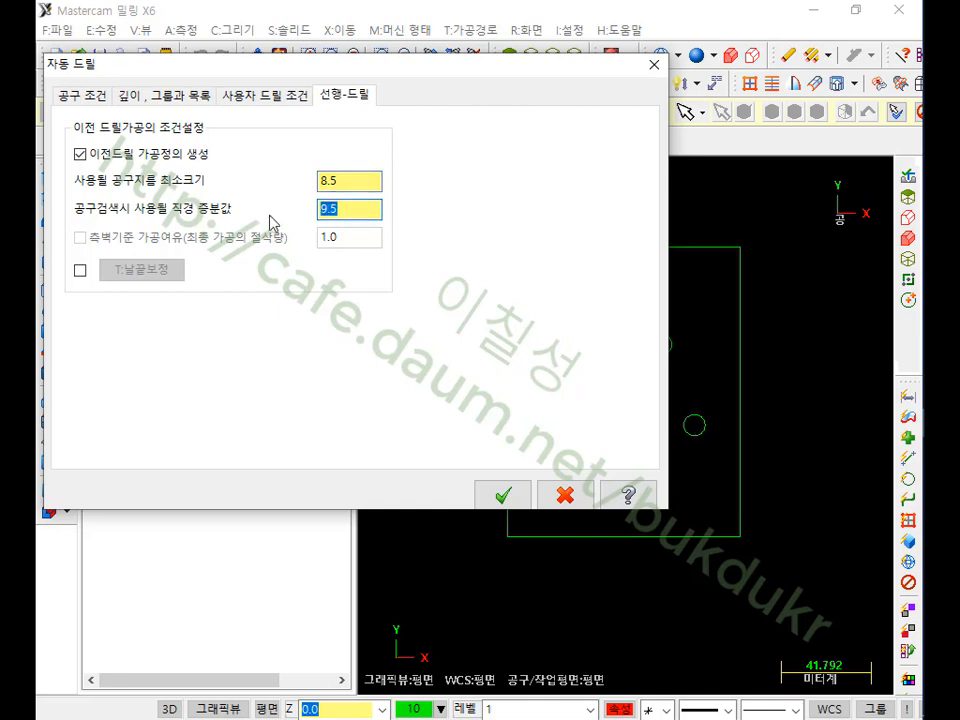
{"action": "type", "text": "0.2"}
{"action": "left_click", "coordinate": [357, 183]}
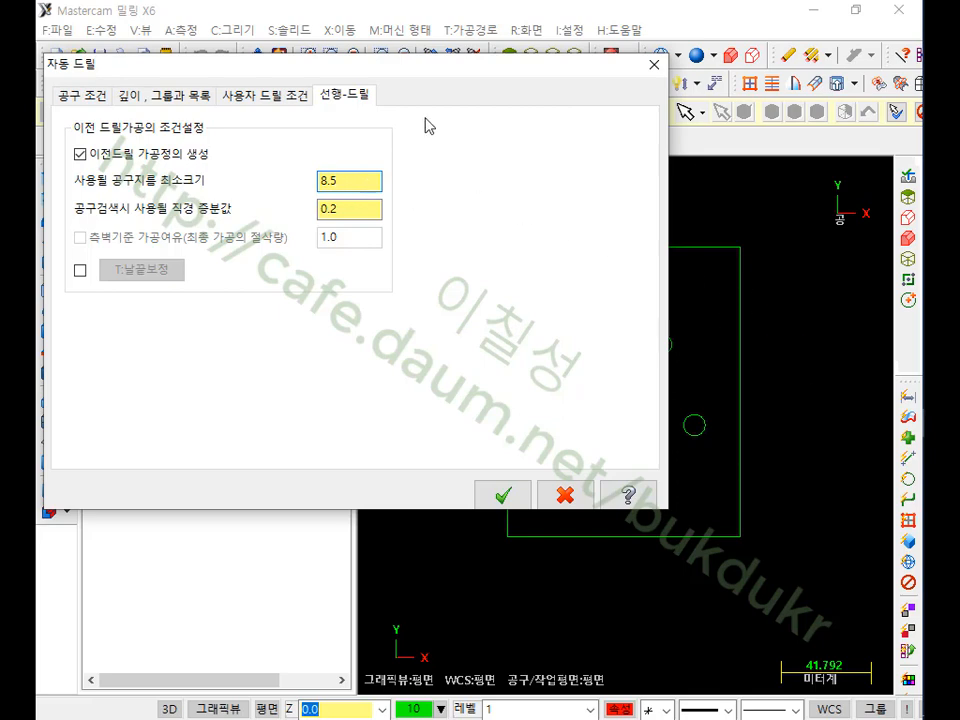
- Enable drill tip compensation (날끝보정) for the pre-drilling with a breakthrough length of 2
{"action": "left_click", "coordinate": [190, 95]}
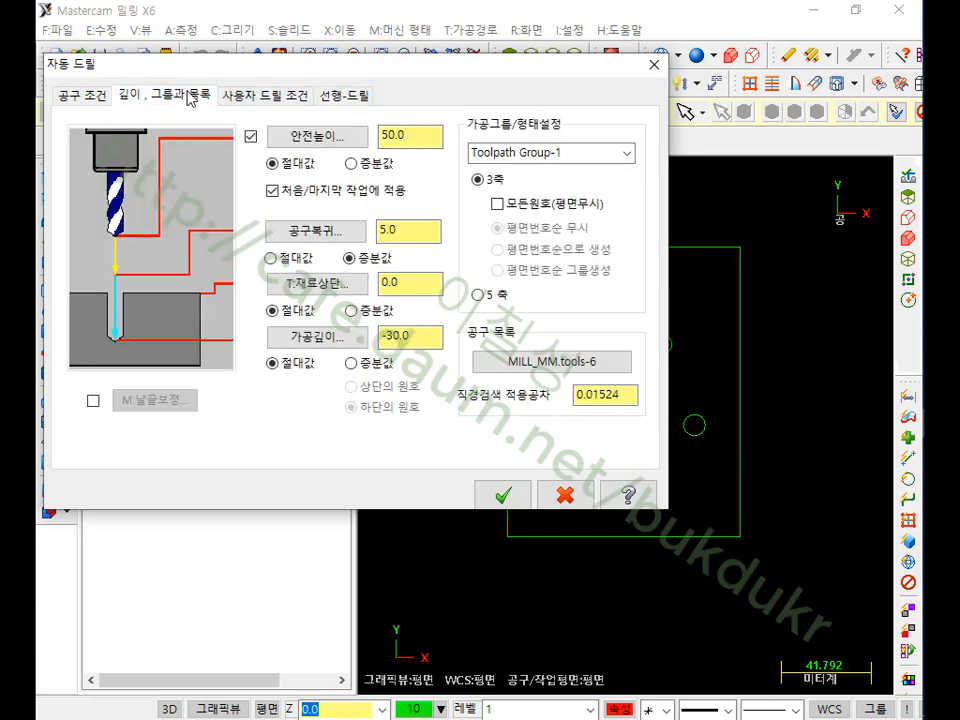
{"action": "left_click", "coordinate": [346, 97]}
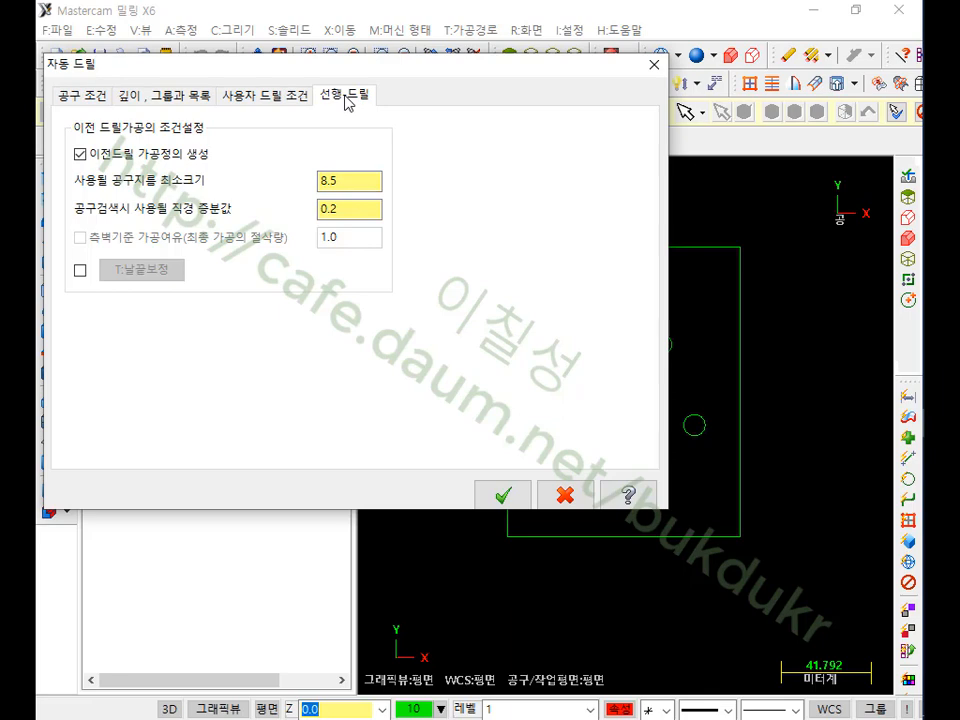
{"action": "left_click", "coordinate": [80, 270]}
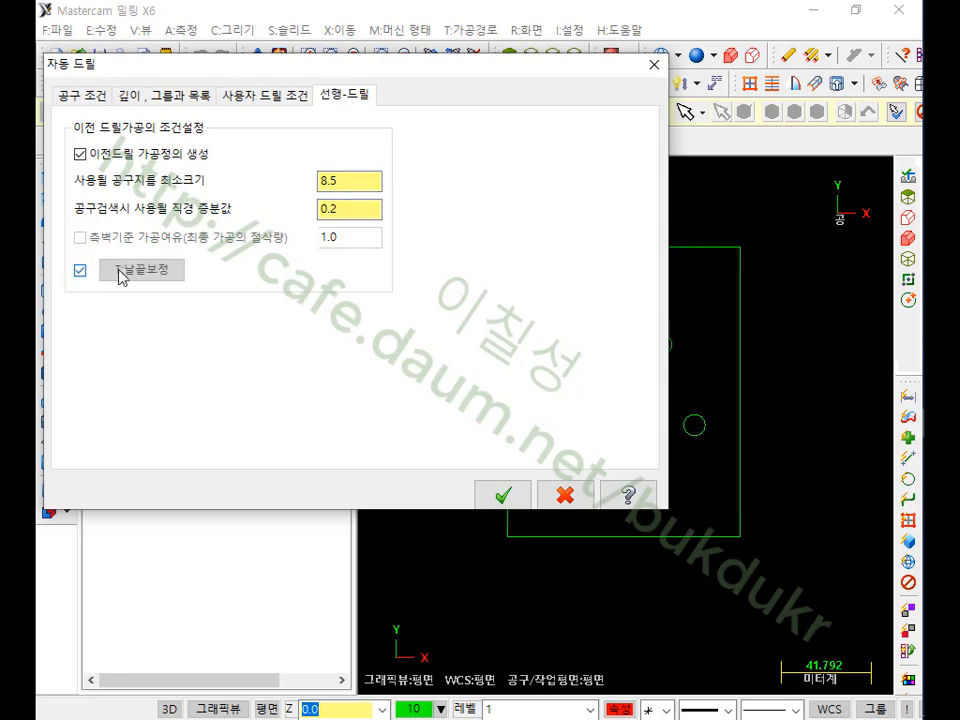
{"action": "left_click", "coordinate": [124, 272]}
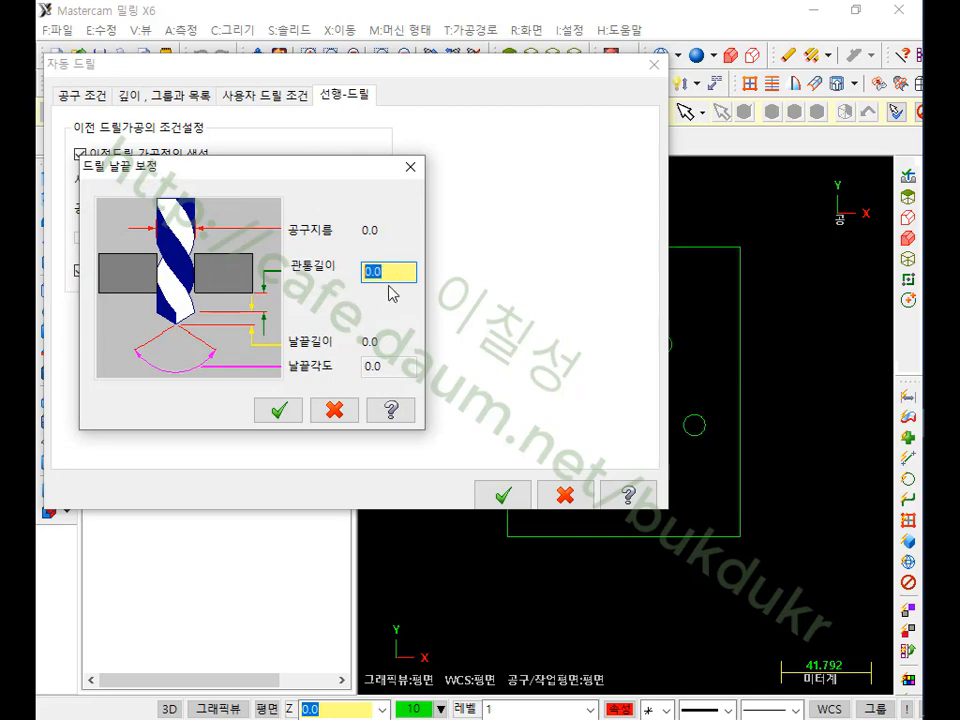
{"action": "type", "text": "2"}
{"action": "left_click", "coordinate": [281, 411]}
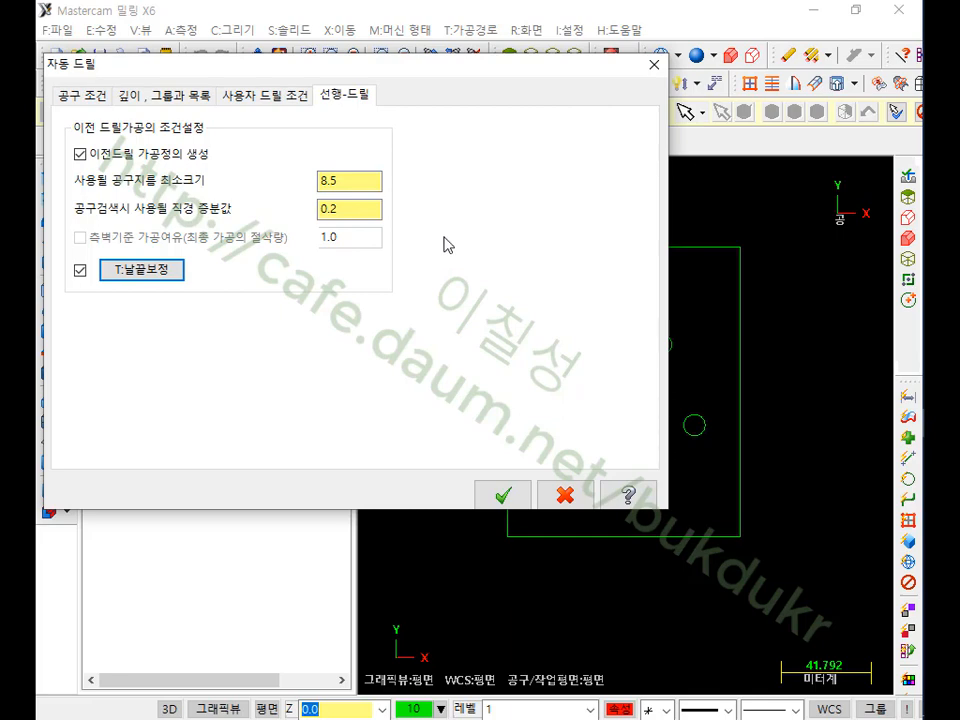
- Set the machining depth (가공깊이) of the auto drill to -25
{"action": "left_click", "coordinate": [195, 97]}
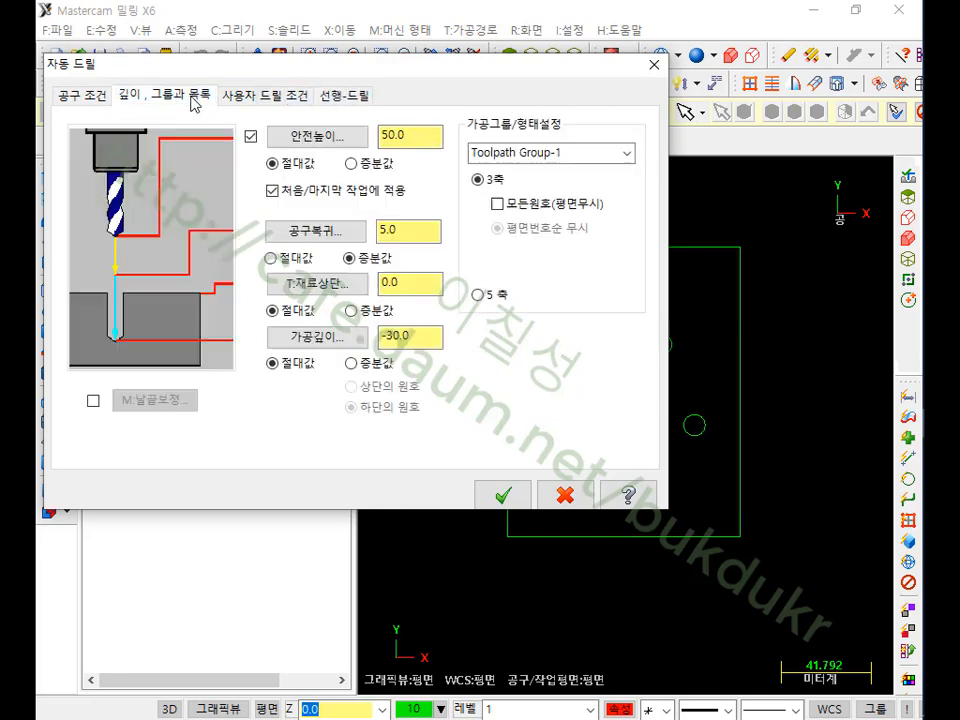
{"action": "double_click", "coordinate": [424, 335]}
{"action": "type", "text": "-25"}
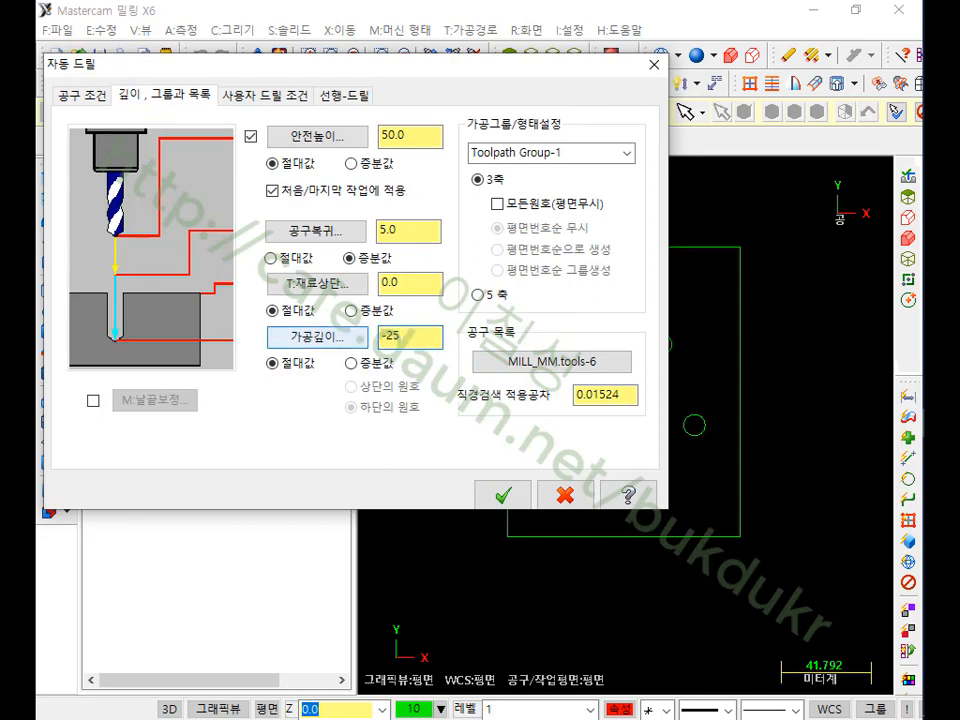
- Recheck the pre-drill tip compensation and accept the auto drill settings to generate the toolpaths
{"action": "left_click", "coordinate": [343, 95]}
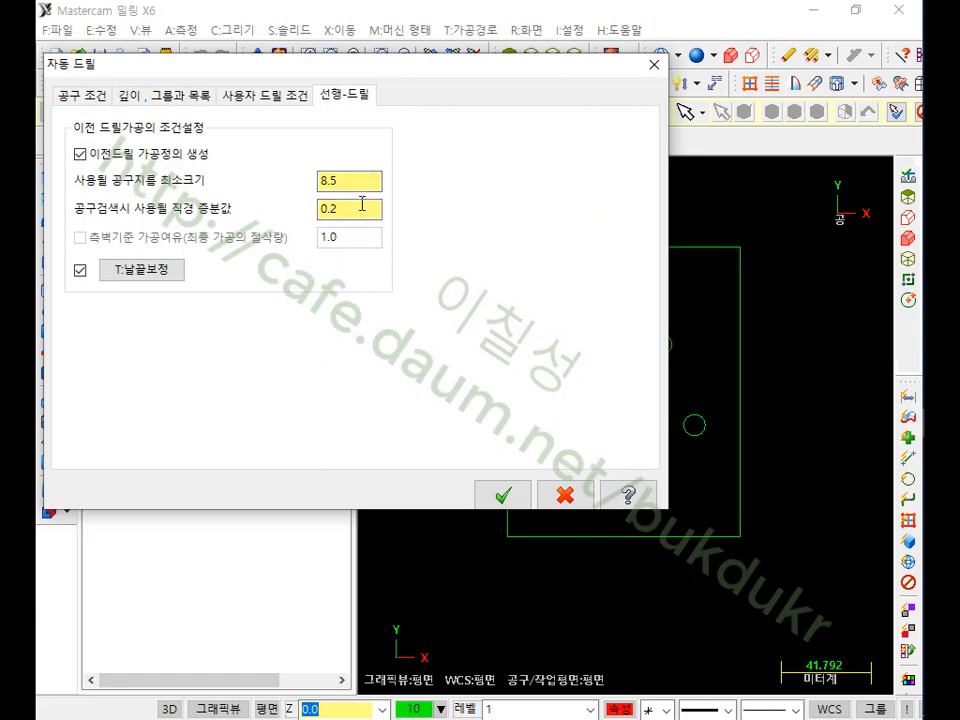
{"action": "left_click", "coordinate": [141, 270]}
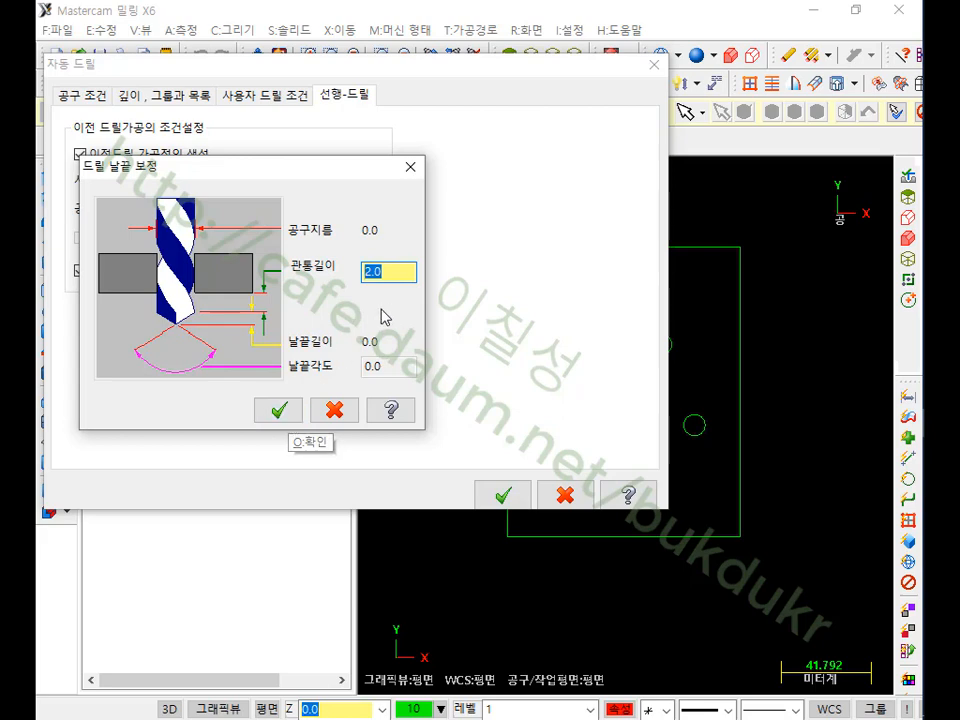
{"action": "left_click", "coordinate": [279, 409]}
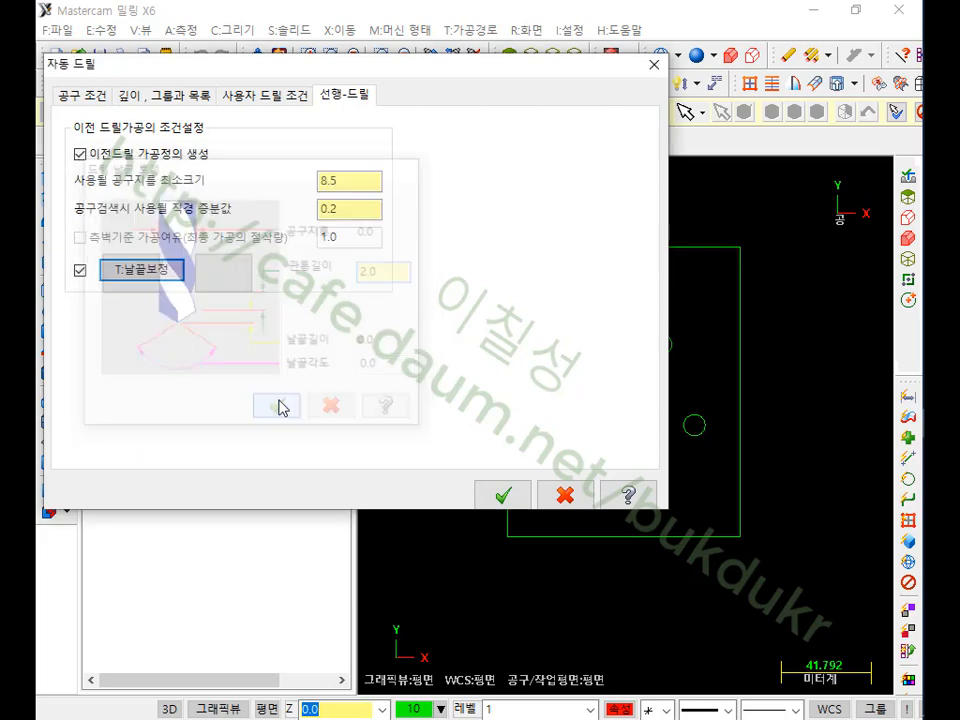
{"action": "left_click", "coordinate": [500, 497]}
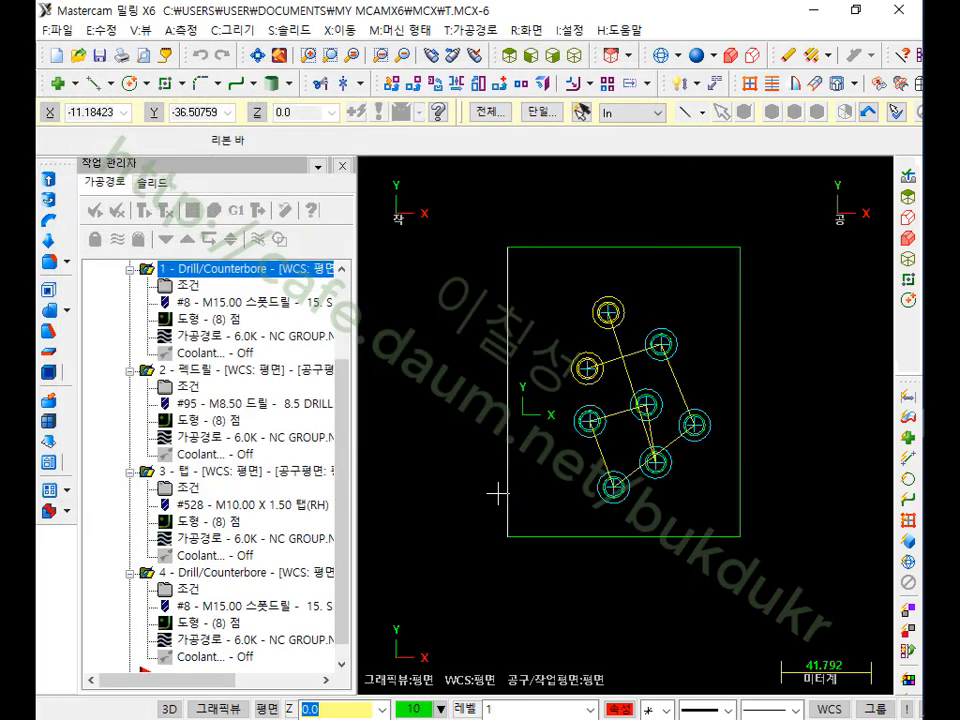
- Show the drill toolpaths in isometric view and select all operations in Toolpath Group-1
{"action": "left_click", "coordinate": [576, 52]}
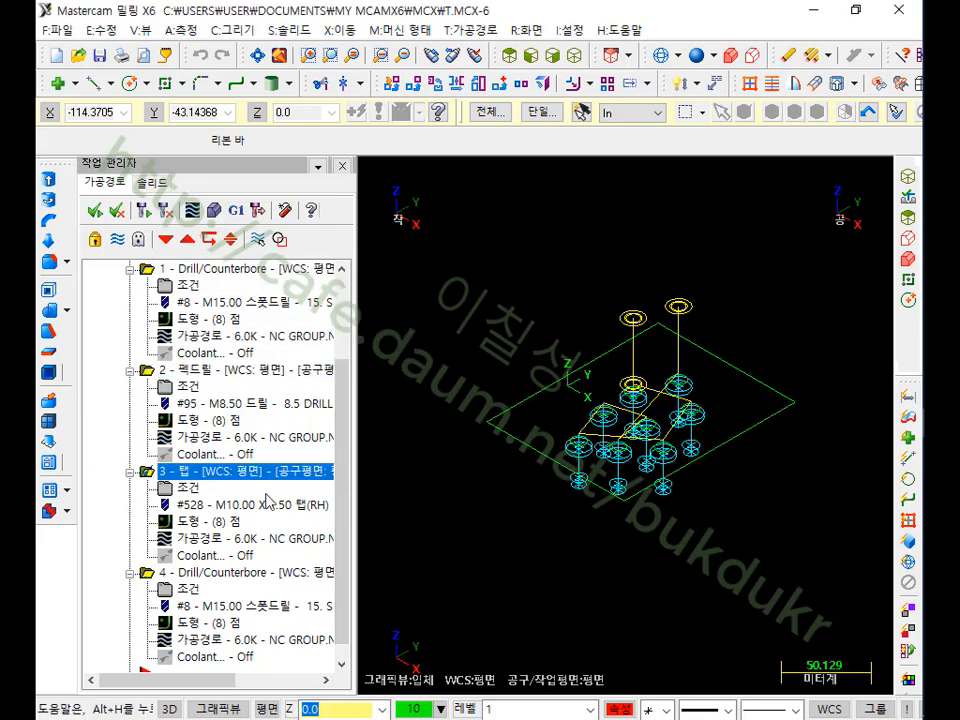
{"action": "scroll", "coordinate": [341, 540], "scroll_direction": "up", "scroll_amount": 3}
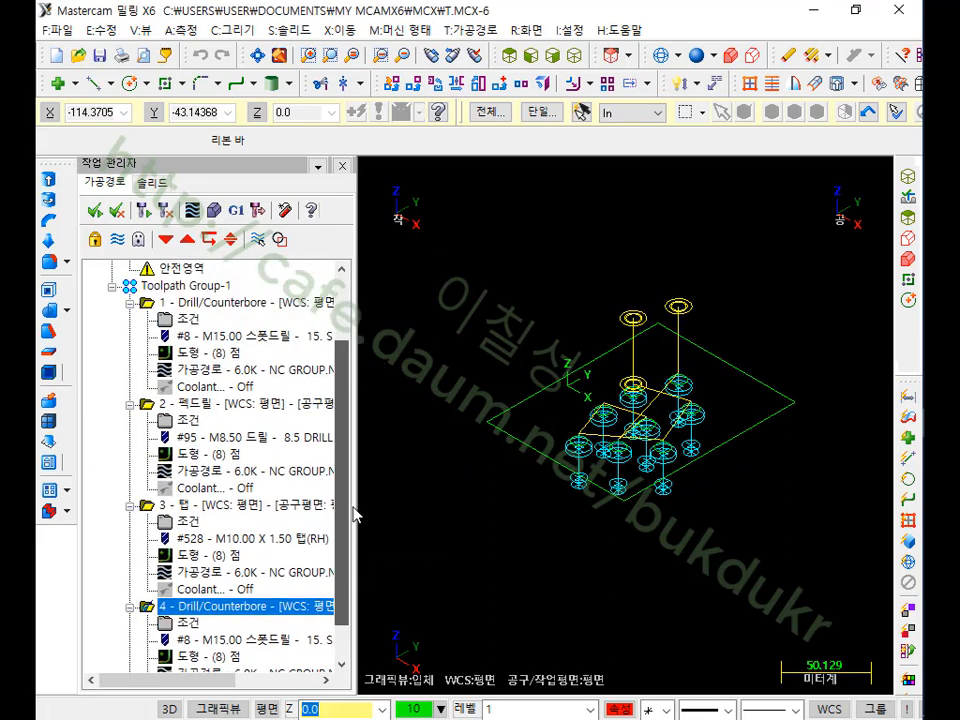
{"action": "left_click", "coordinate": [161, 370]}
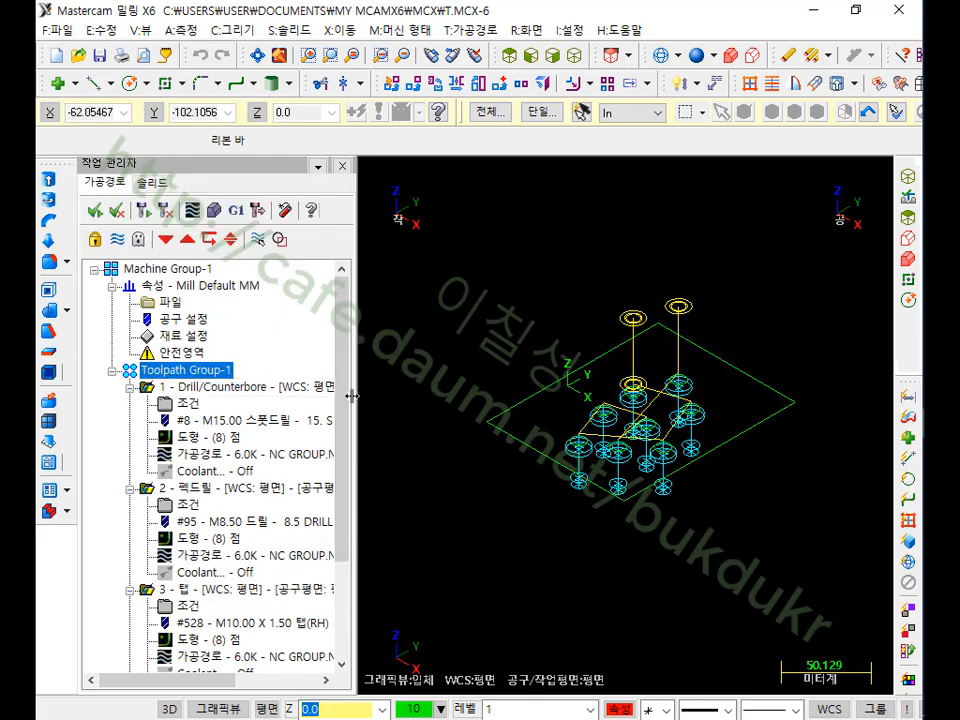
- Open the machining simulation (모의가공) for all operations and enable the colour change on tool change (공구교체시 색상변경) in its options
{"action": "left_click", "coordinate": [215, 211]}
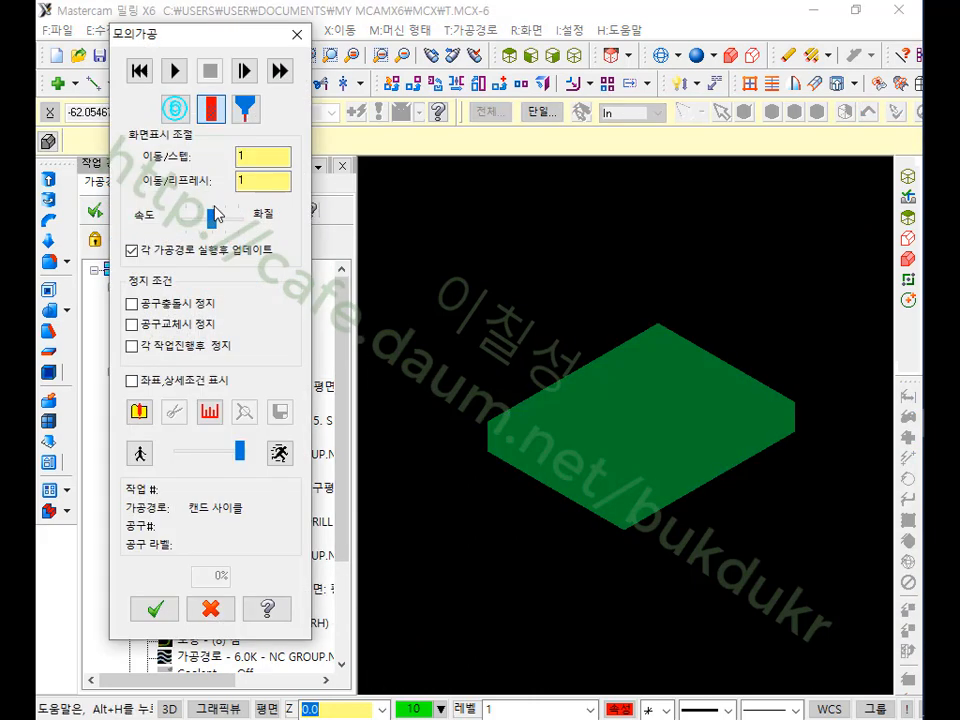
{"action": "left_click", "coordinate": [139, 411]}
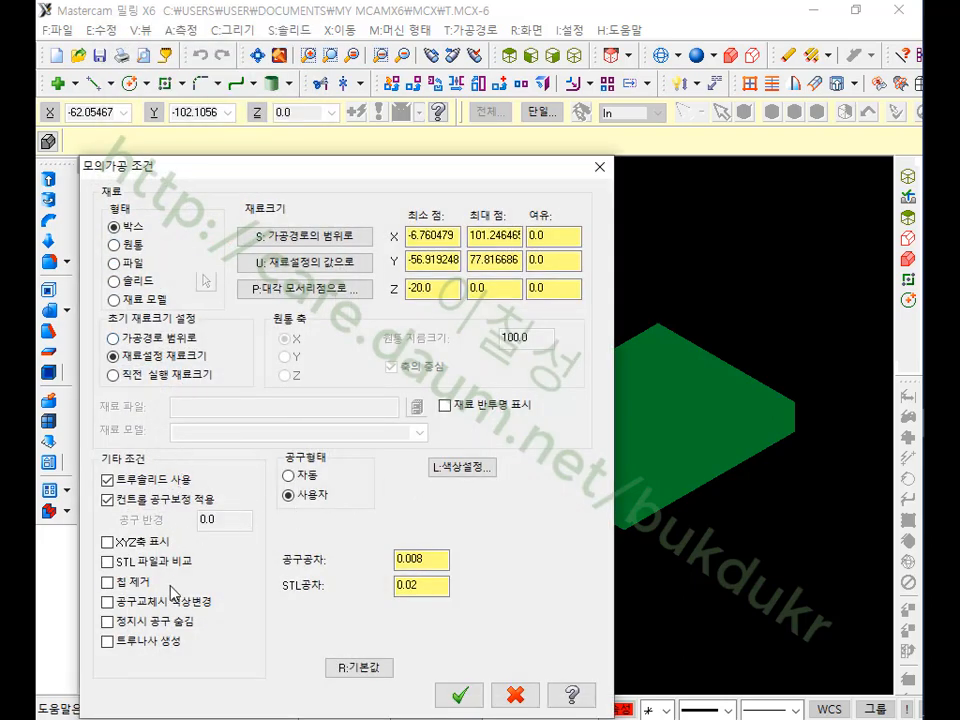
{"action": "left_click", "coordinate": [110, 604]}
{"action": "left_click_drag", "start_coordinate": [246, 172], "coordinate": [214, 28]}
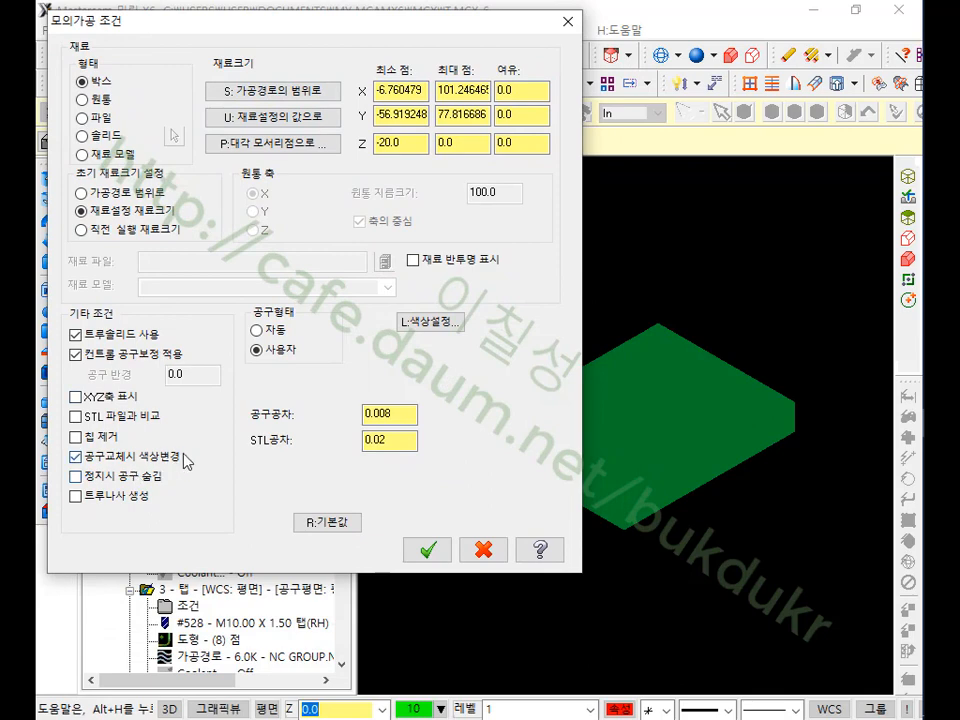
{"action": "left_click", "coordinate": [428, 550]}
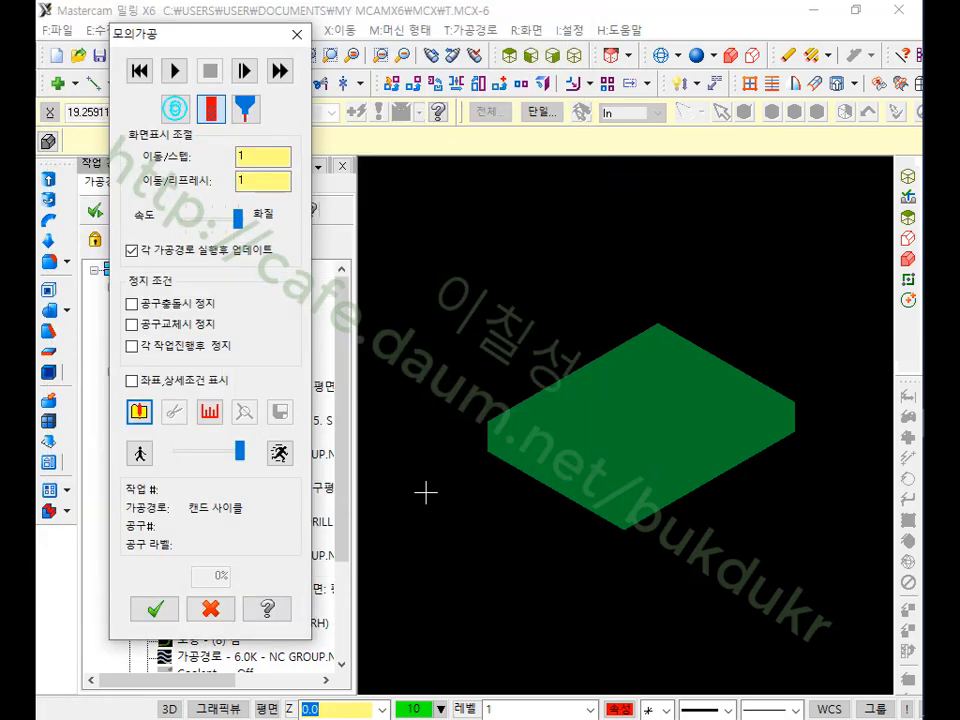
- Advance the simulation move by move through the first holes of the 15 mm spot drilling
{"action": "left_click", "coordinate": [246, 71]}
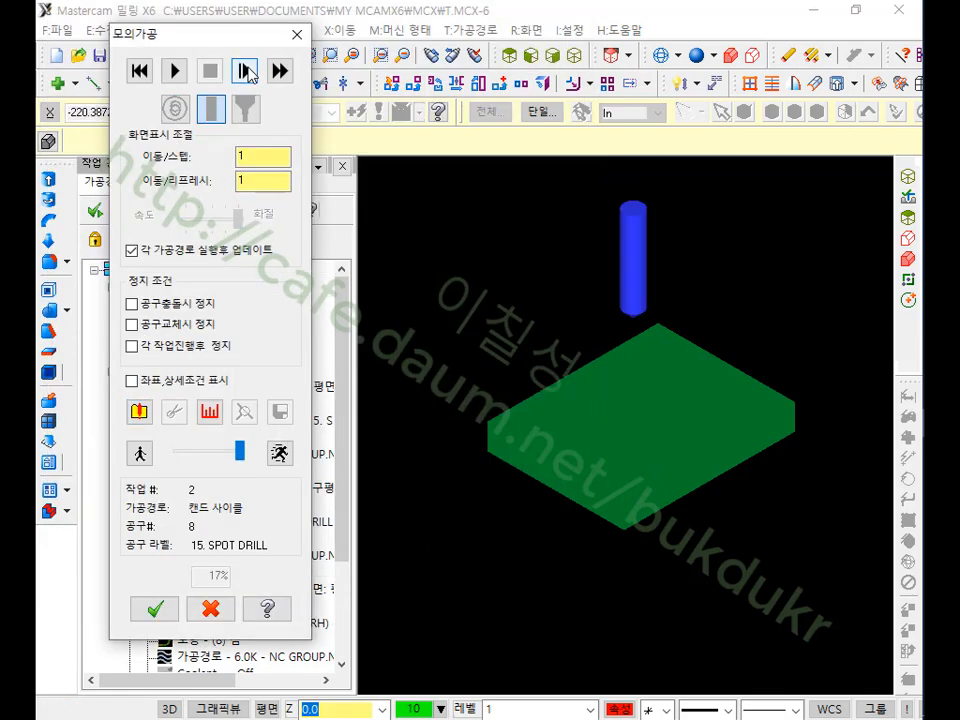
{"action": "left_click", "coordinate": [248, 72]}
{"action": "left_click", "coordinate": [248, 72]}
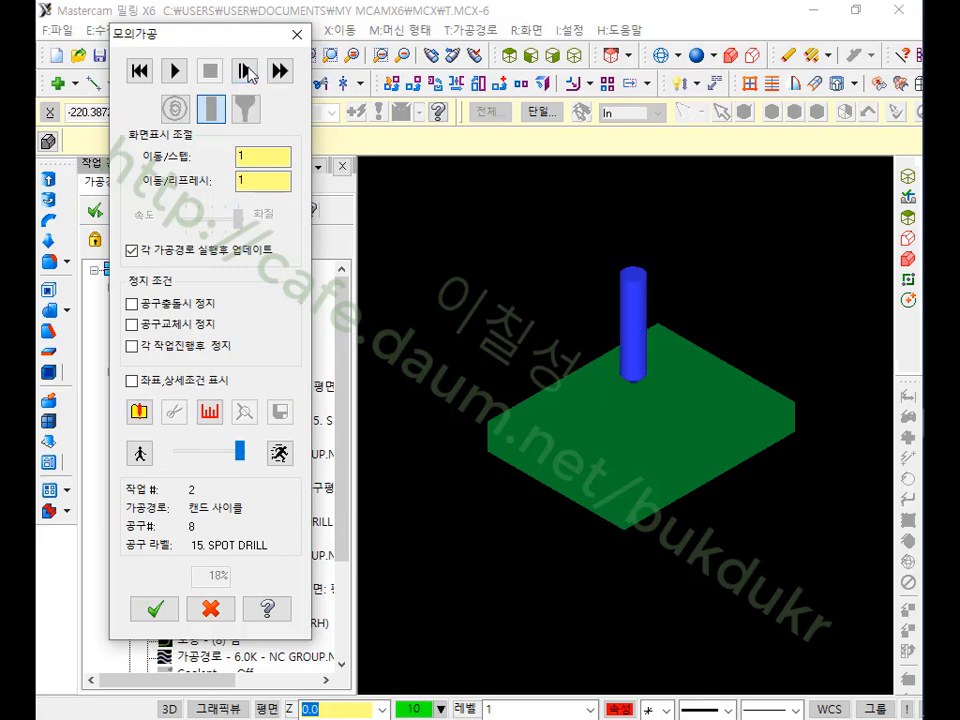
{"action": "left_click", "coordinate": [248, 72]}
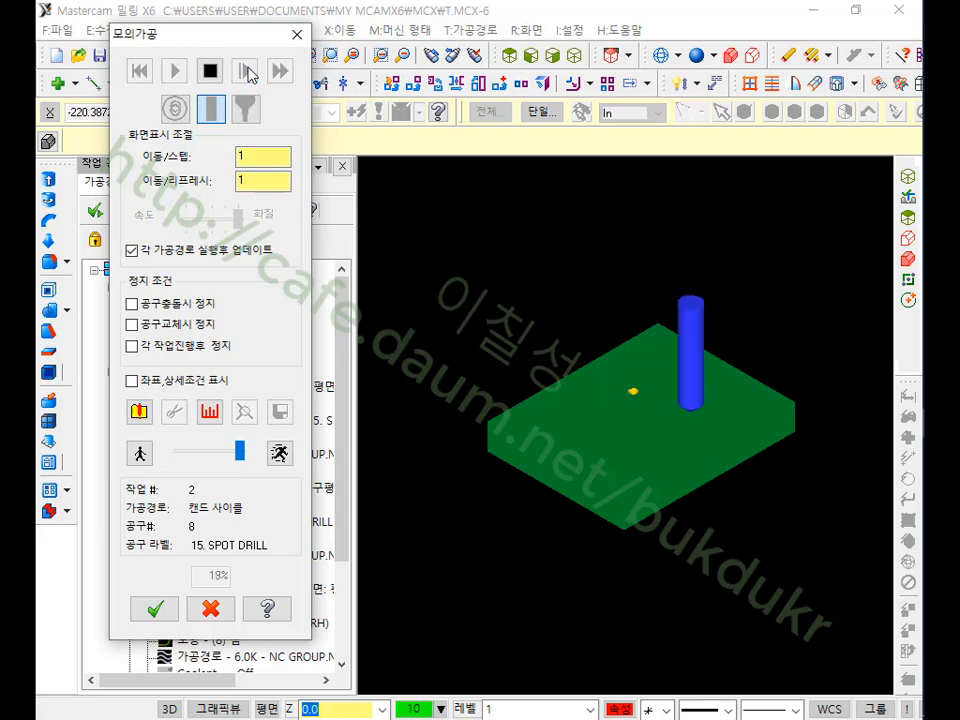
{"action": "left_click", "coordinate": [248, 72]}
{"action": "left_click", "coordinate": [248, 72]}
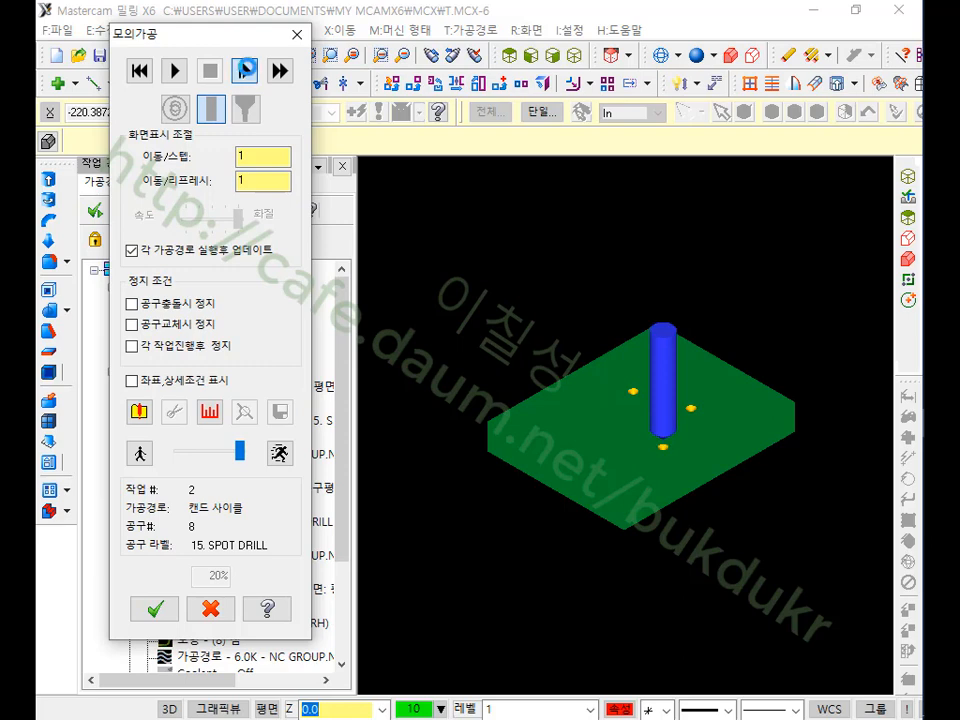
{"action": "left_click", "coordinate": [248, 72]}
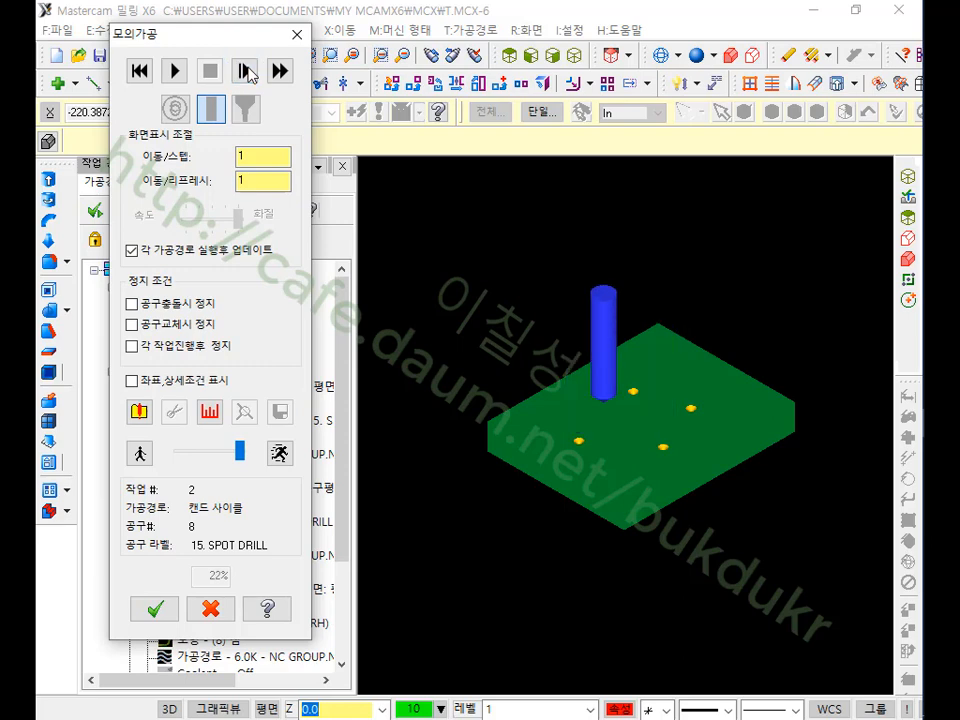
- Switch the simulation to turbo mode at a slightly reduced speed and run the remaining drilling operations to the end
{"action": "left_click_drag", "start_coordinate": [240, 454], "coordinate": [238, 456]}
{"action": "left_click", "coordinate": [277, 452]}
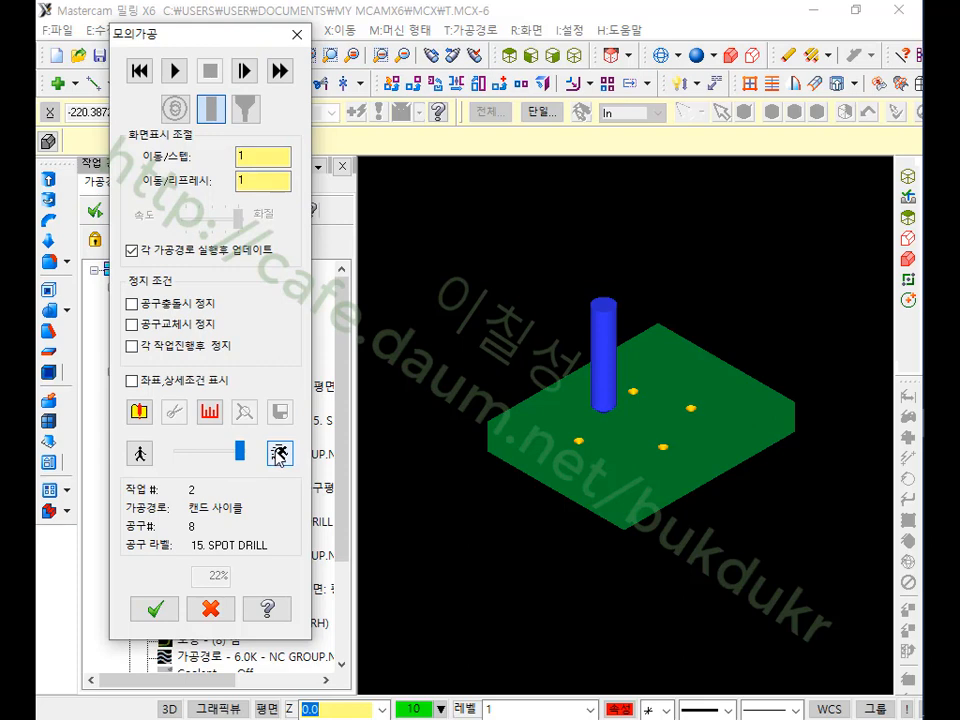
{"action": "left_click_drag", "start_coordinate": [240, 452], "coordinate": [233, 452]}
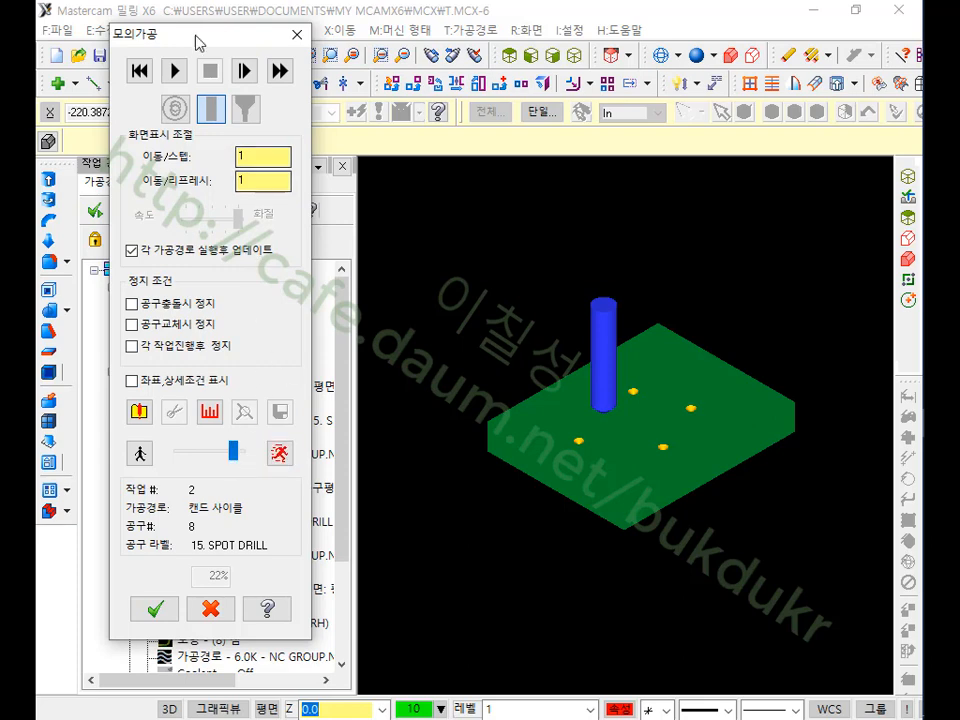
{"action": "left_click", "coordinate": [174, 71]}
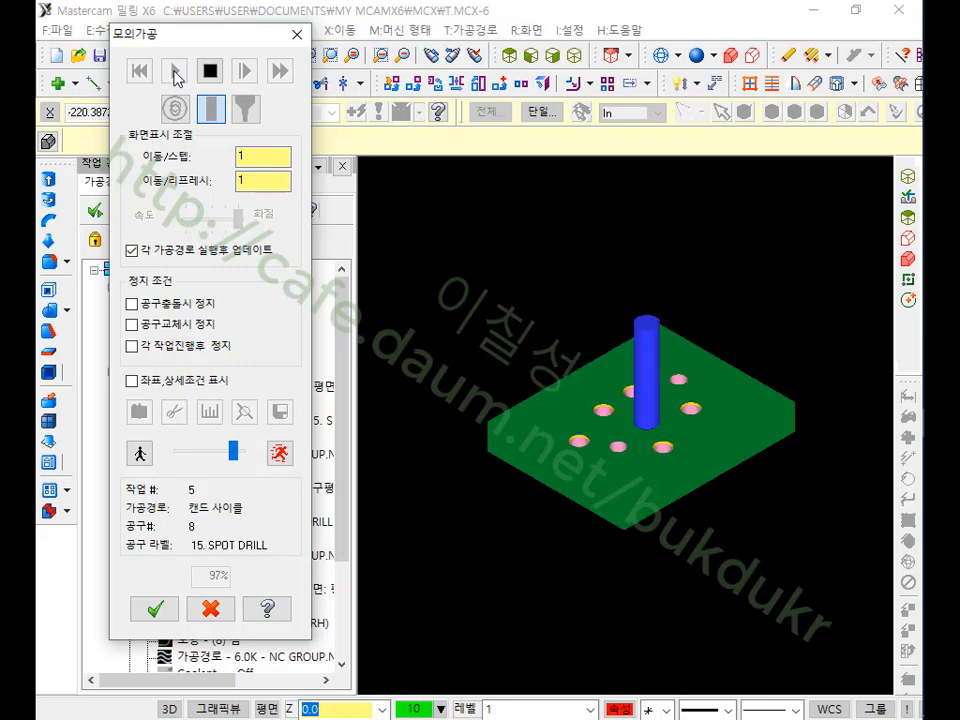
{"action": "left_click", "coordinate": [716, 343]}
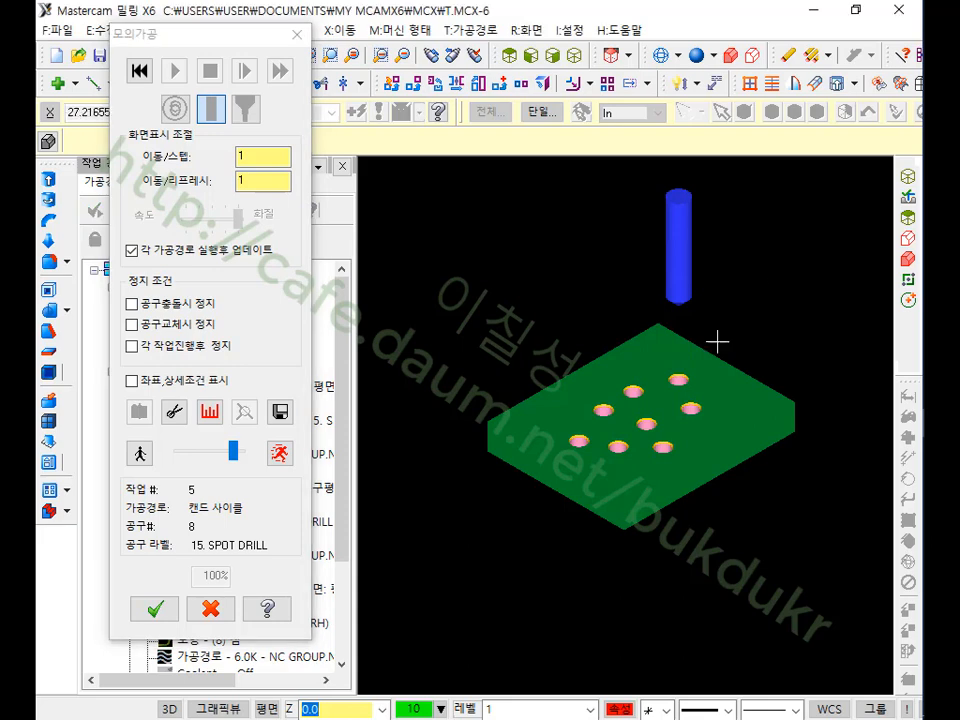
- Examine the simulated chamfers and bores of the eight holes up close and close the simulation
{"action": "scroll", "coordinate": [716, 343], "scroll_direction": "up", "scroll_amount": 5}
{"action": "scroll", "coordinate": [594, 466], "scroll_direction": "up", "scroll_amount": 2}
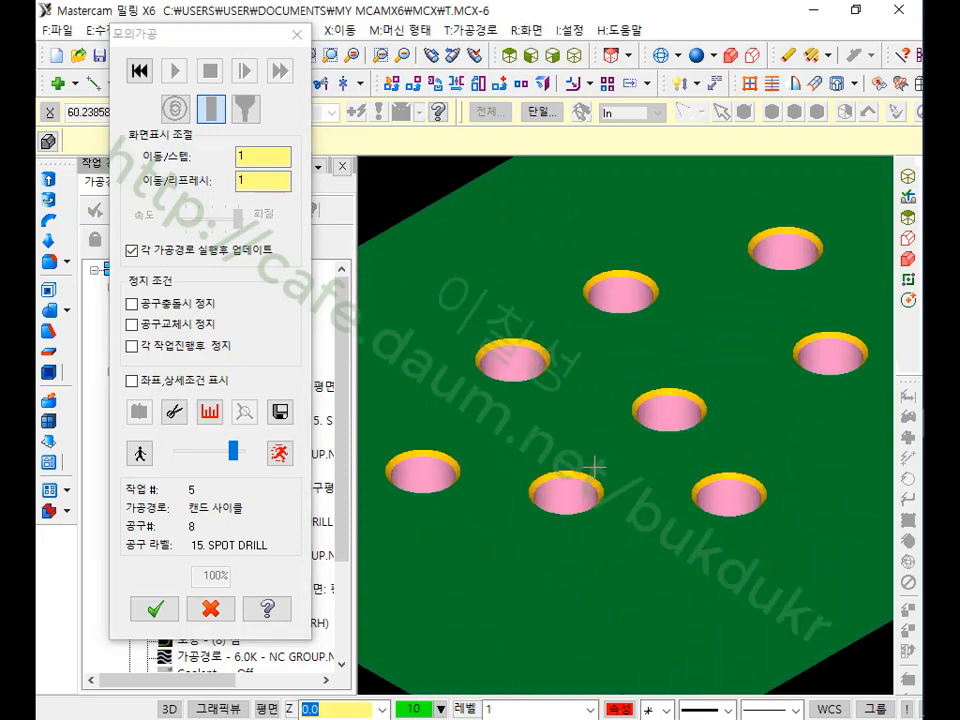
{"action": "scroll", "coordinate": [664, 289], "scroll_direction": "down", "scroll_amount": 4}
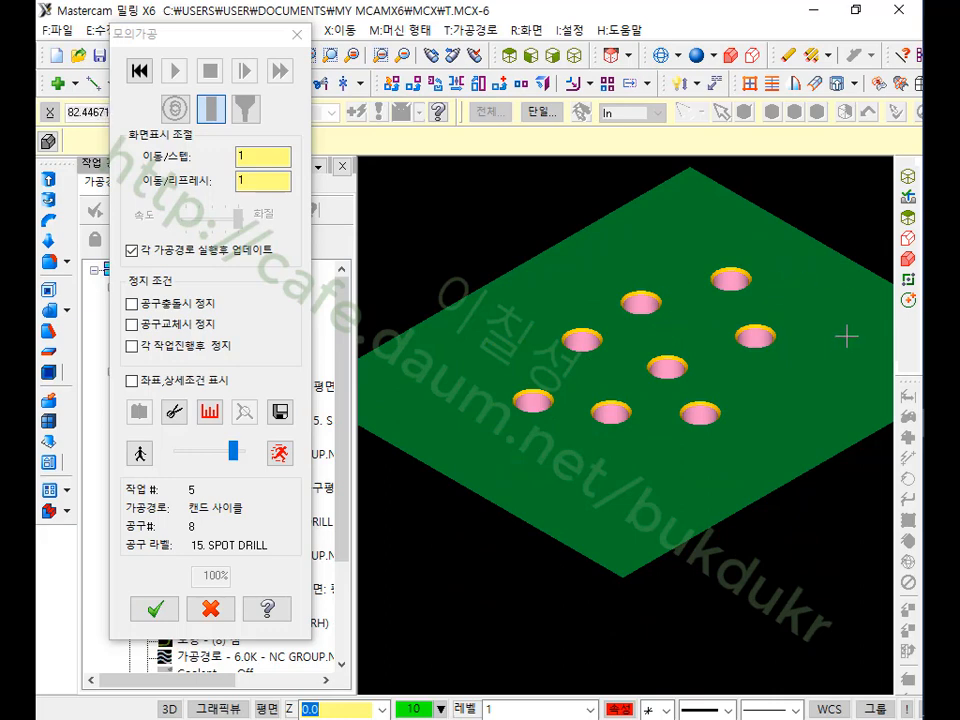
{"action": "left_click", "coordinate": [211, 609]}
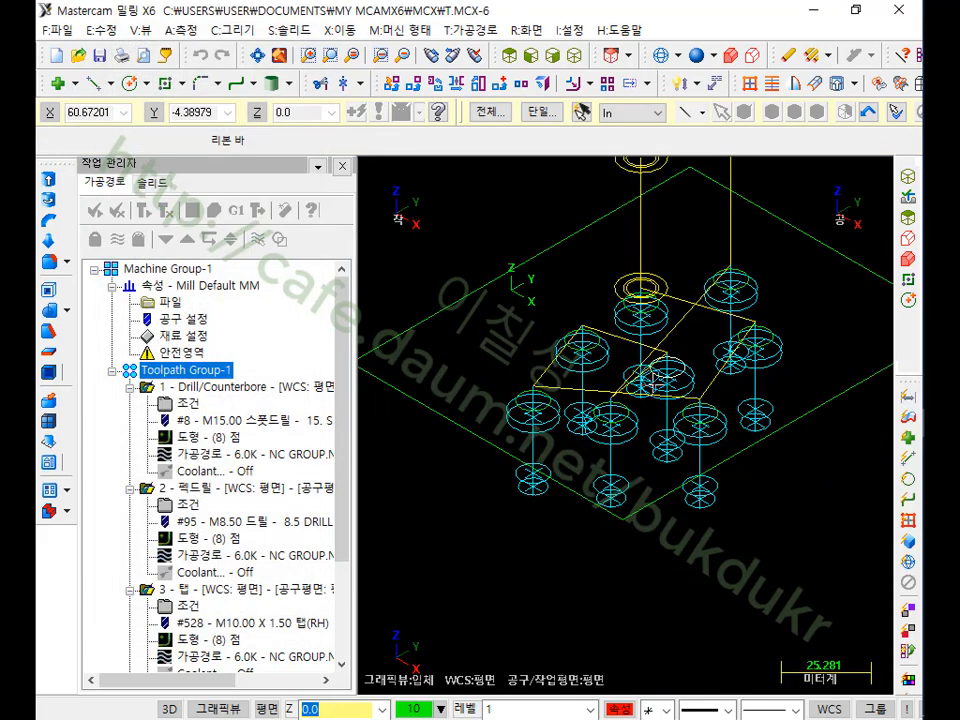
- Collapse all four operations in the operations list and move the tap (탭) operation after the final Drill/Counterbore chamfering operation
{"action": "left_click", "coordinate": [131, 387]}
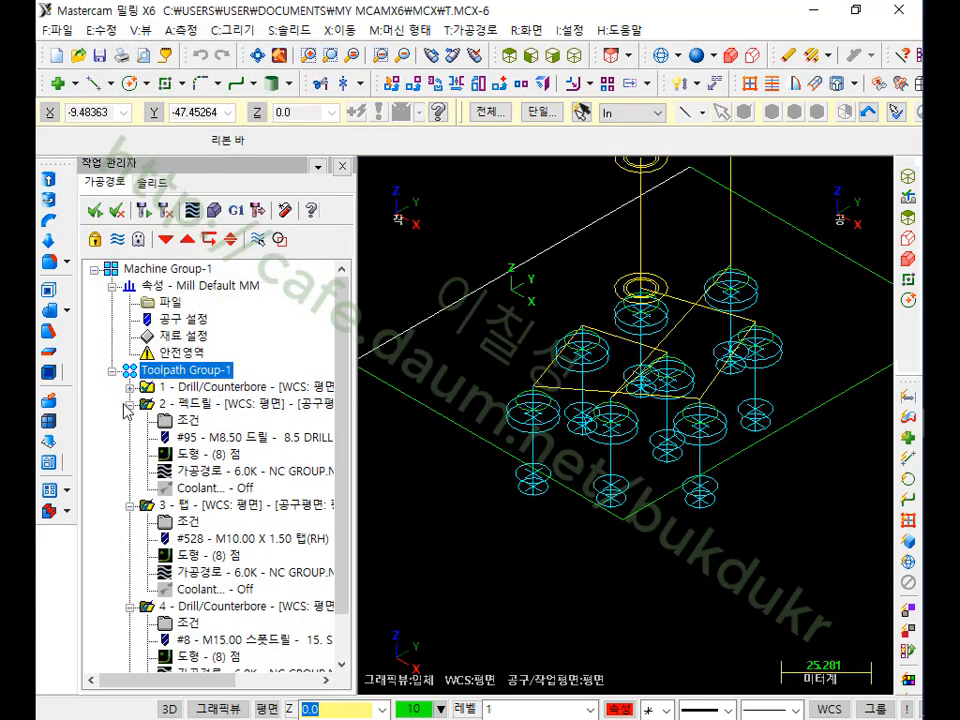
{"action": "left_click", "coordinate": [131, 404]}
{"action": "left_click", "coordinate": [131, 421]}
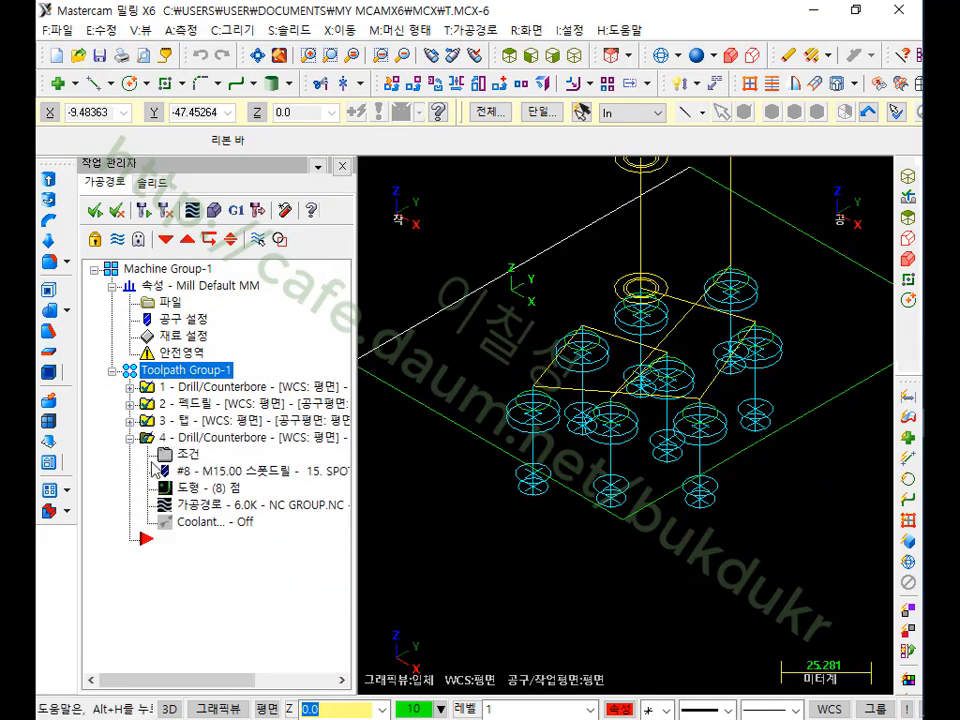
{"action": "left_click", "coordinate": [131, 438]}
{"action": "left_click", "coordinate": [235, 422]}
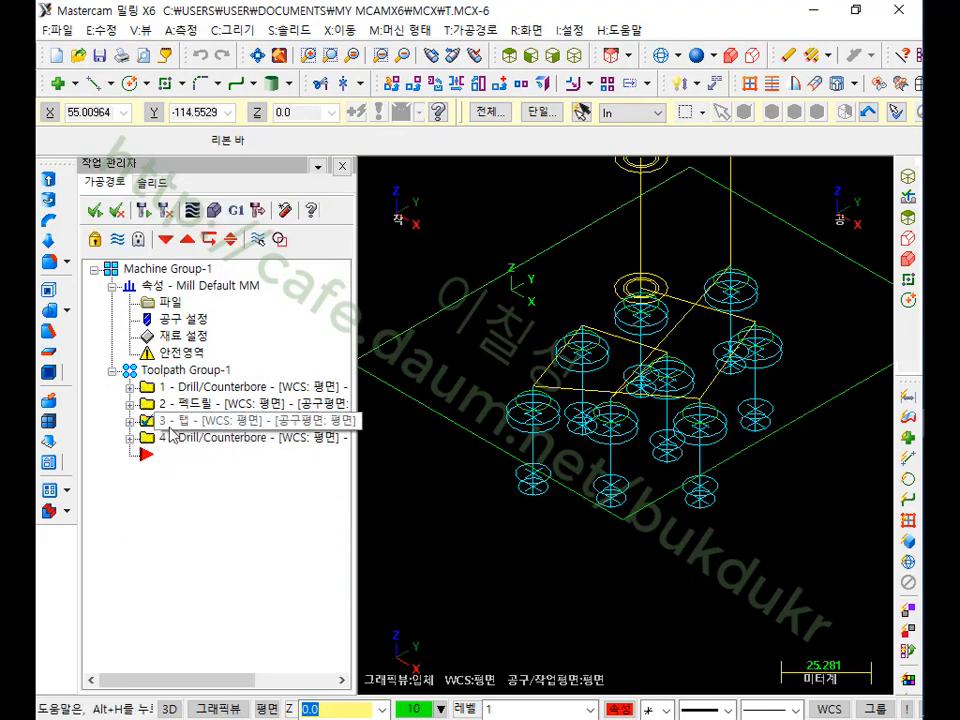
{"action": "left_click_drag", "start_coordinate": [157, 427], "coordinate": [160, 448]}
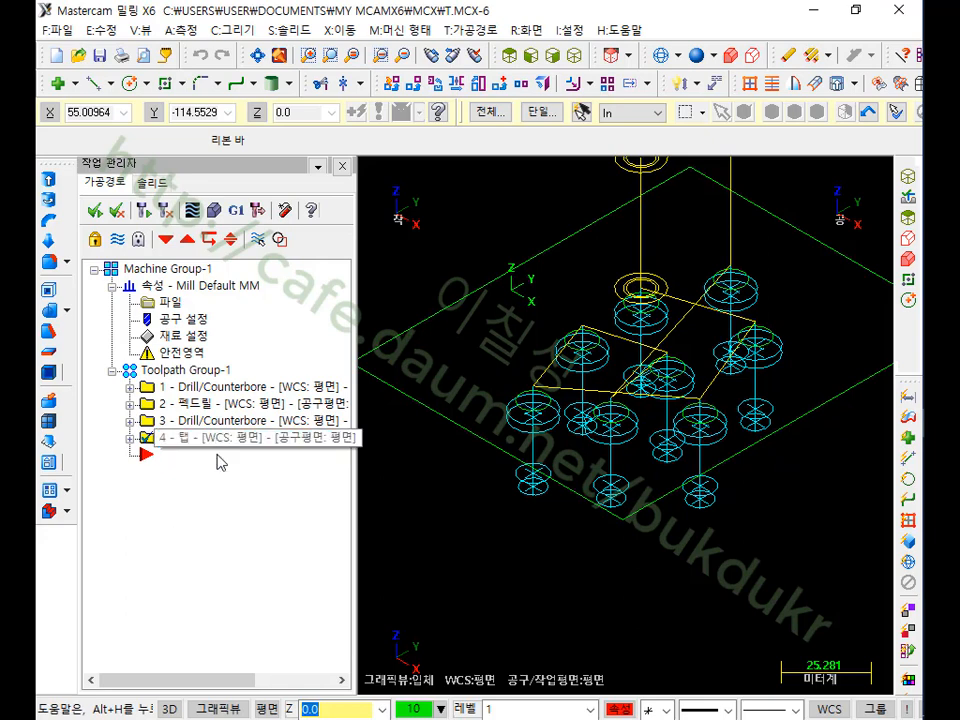
- Simulate all operations of Toolpath Group-1 in the new order, close the simulation and fit the toolpaths in the view
{"action": "left_click", "coordinate": [185, 371]}
{"action": "left_click", "coordinate": [214, 210]}
{"action": "left_click", "coordinate": [176, 70]}
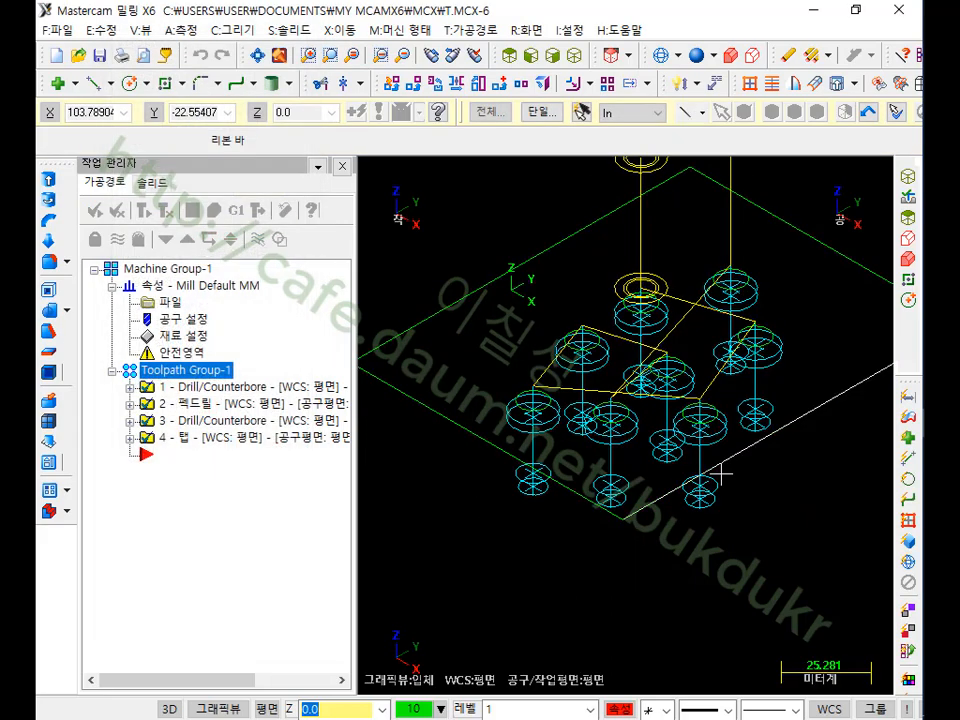
{"action": "left_click", "coordinate": [210, 608]}
{"action": "key", "text": "alt+F1"}
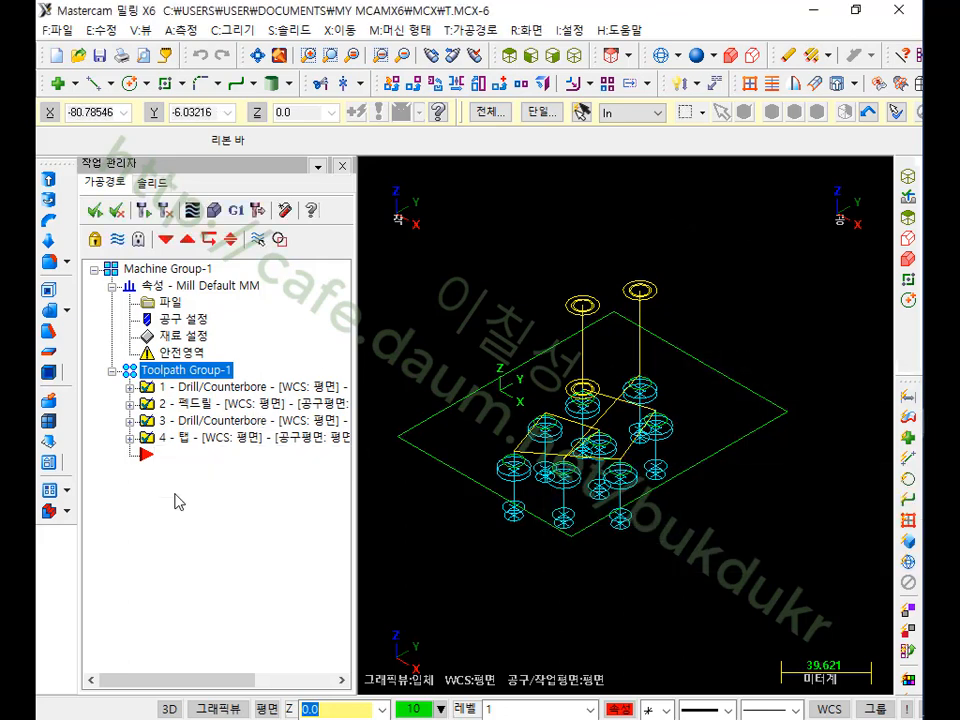
- Post-process all operations to an NC file, choosing to overwrite (덮어쓰기) the existing .NC file
{"action": "left_click", "coordinate": [238, 211]}
{"action": "left_click", "coordinate": [105, 293]}
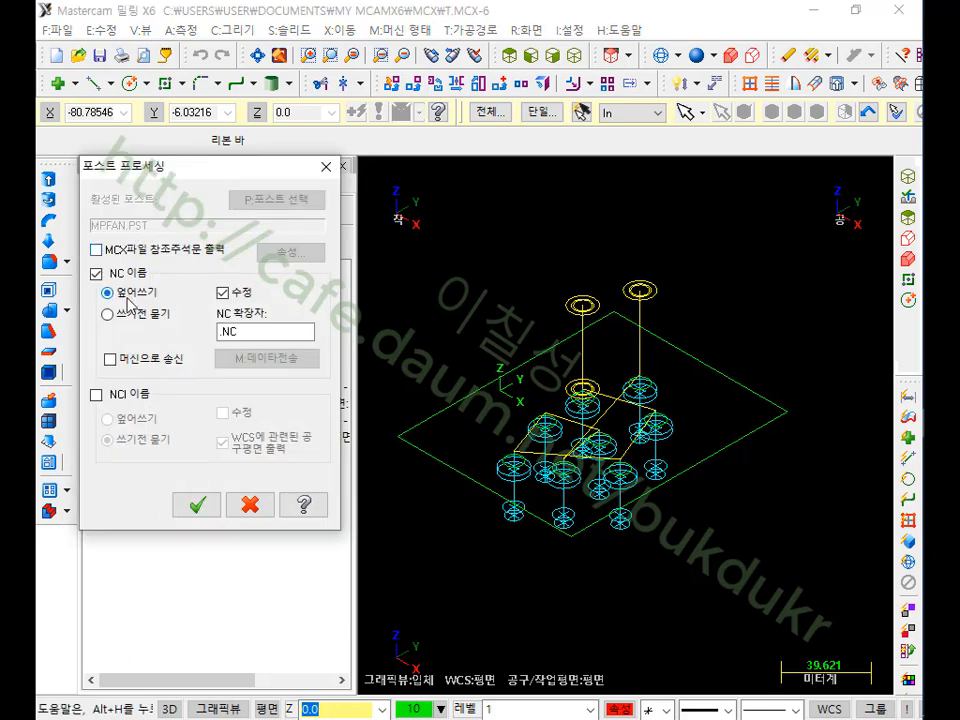
{"action": "left_click", "coordinate": [193, 505]}
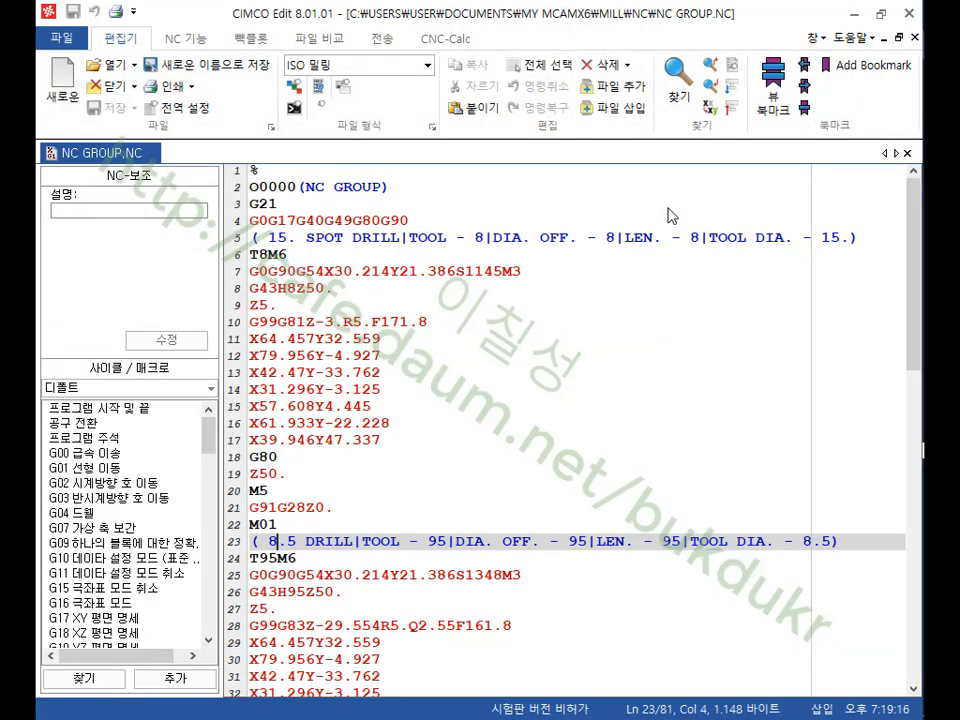
- Highlight the spot drill's G81 cycle line in the NC code and enlarge the code text
{"action": "left_click", "coordinate": [677, 310]}
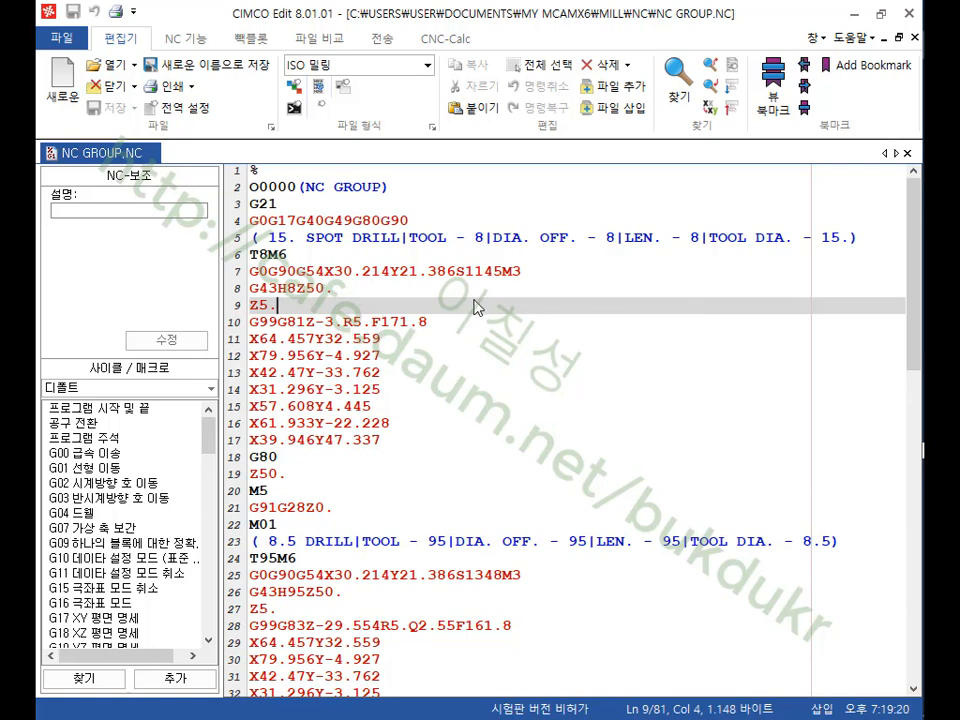
{"action": "left_click", "coordinate": [428, 321]}
{"action": "key", "text": "shift+Home"}
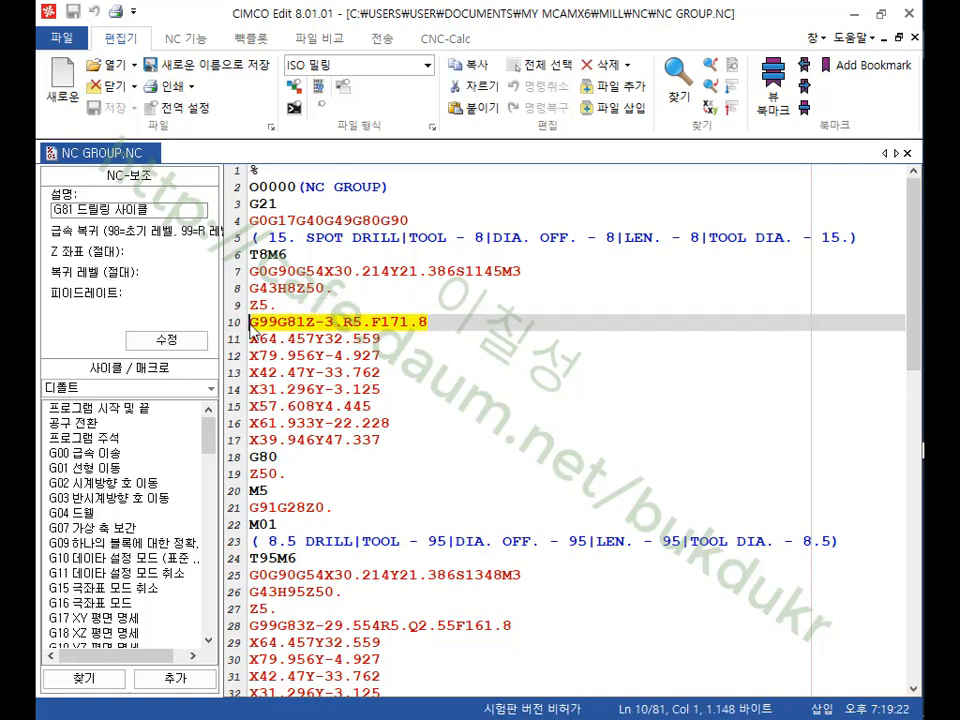
{"action": "scroll", "coordinate": [345, 340], "scroll_direction": "up", "scroll_amount": 3, "text": "ctrl"}
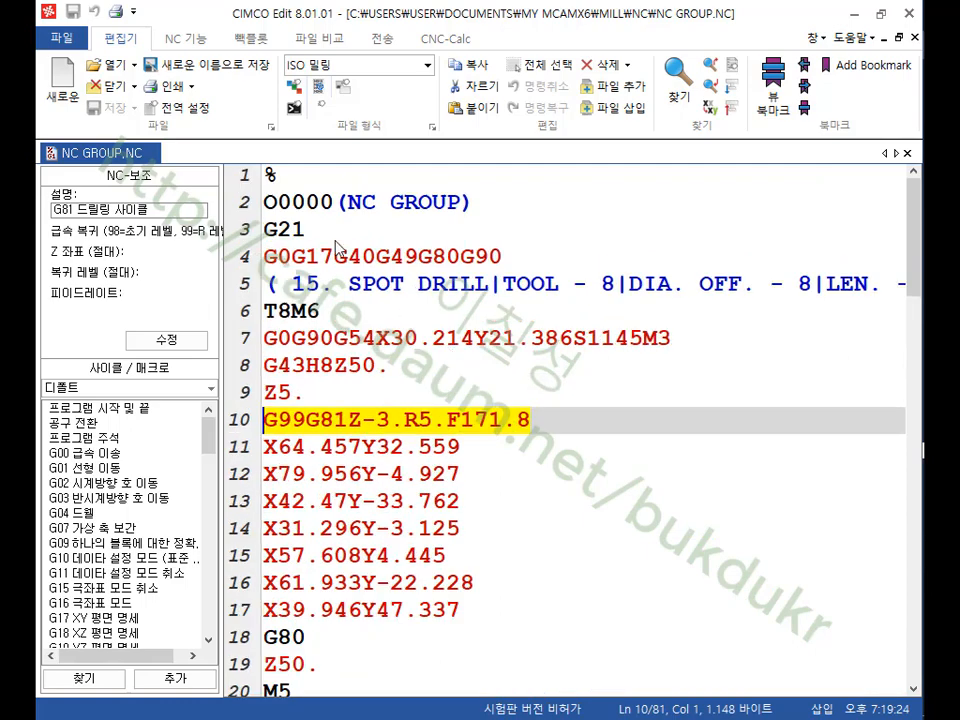
- Highlight the 8.5 mm drill's G83 peck cycle line and examine its tip-compensated depth
{"action": "scroll", "coordinate": [557, 479], "scroll_direction": "down", "scroll_amount": 4}
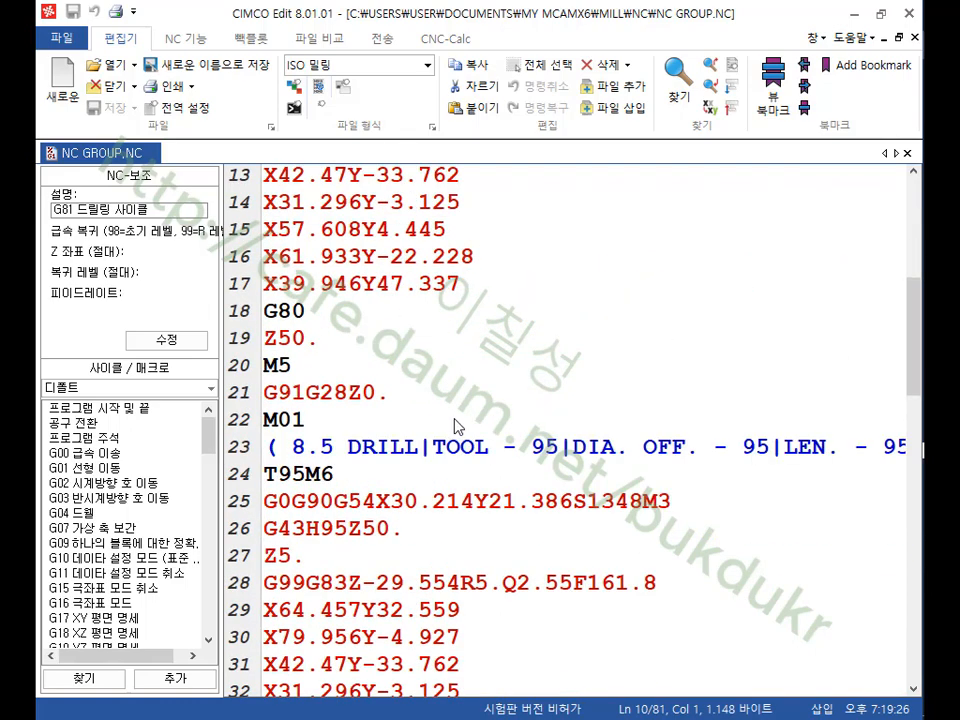
{"action": "scroll", "coordinate": [456, 426], "scroll_direction": "down", "scroll_amount": 3}
{"action": "left_click", "coordinate": [662, 366]}
{"action": "left_click_drag", "start_coordinate": [662, 366], "coordinate": [228, 368]}
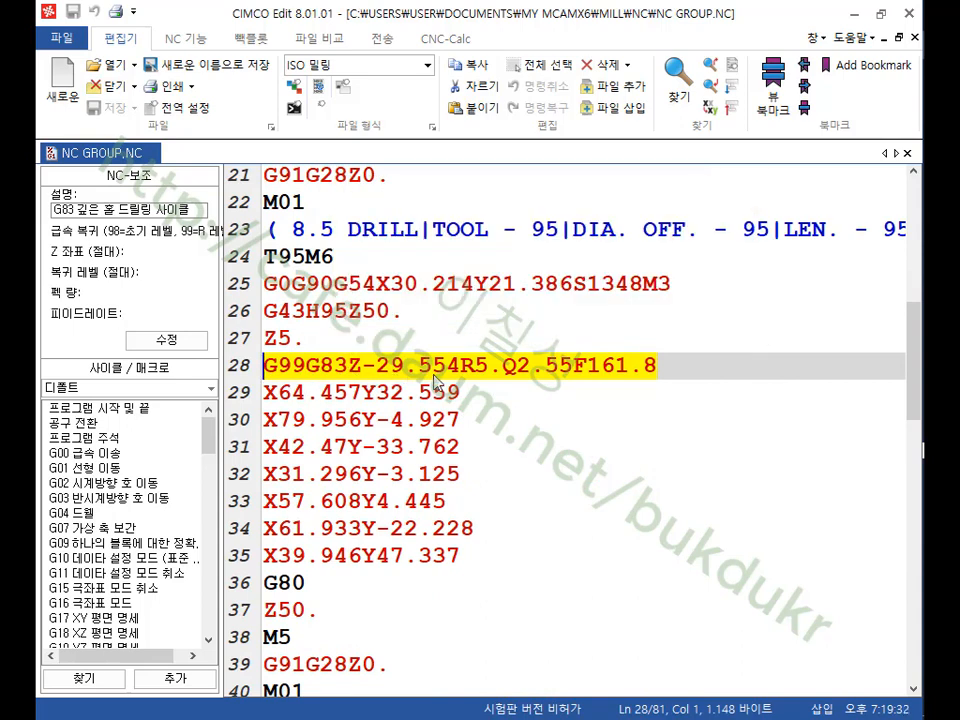
{"action": "mouse_move", "coordinate": [463, 383]}
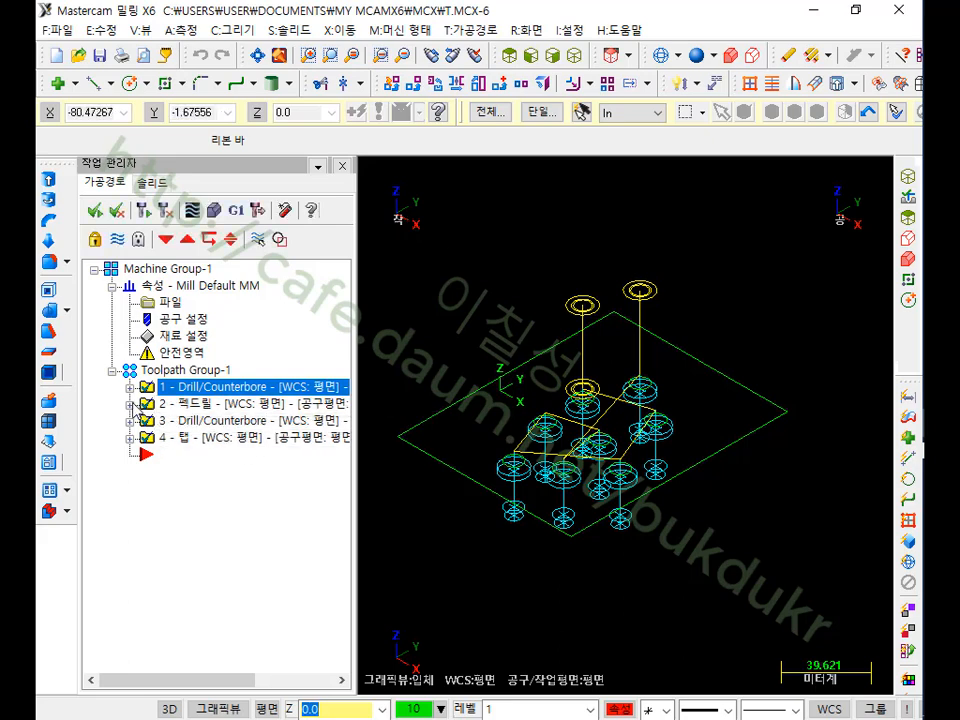
- Check the machining depth (가공깊이) in the tap operation's linking parameters in Mastercam, cancel without changes and return to the NC code
{"action": "left_click", "coordinate": [130, 404]}
{"action": "left_click", "coordinate": [130, 404]}
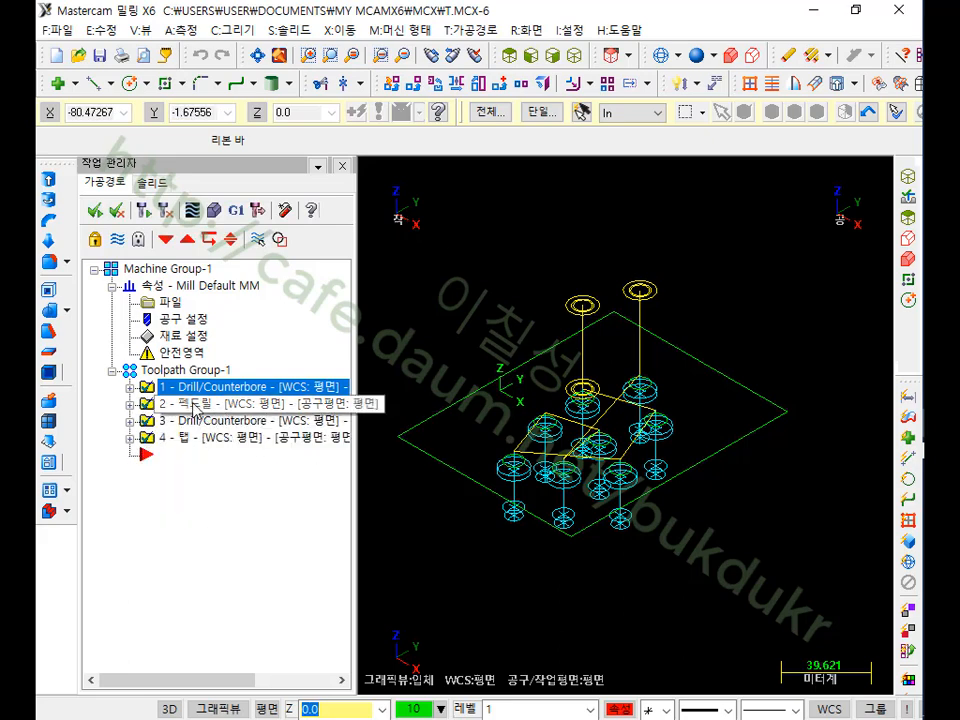
{"action": "left_click", "coordinate": [130, 437]}
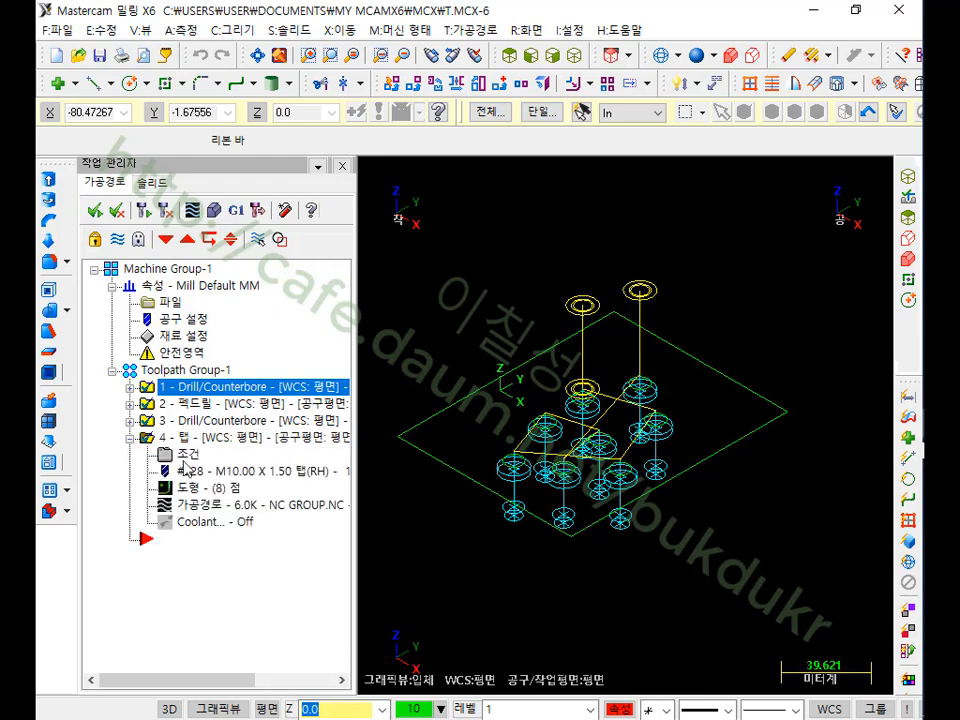
{"action": "left_click", "coordinate": [160, 458]}
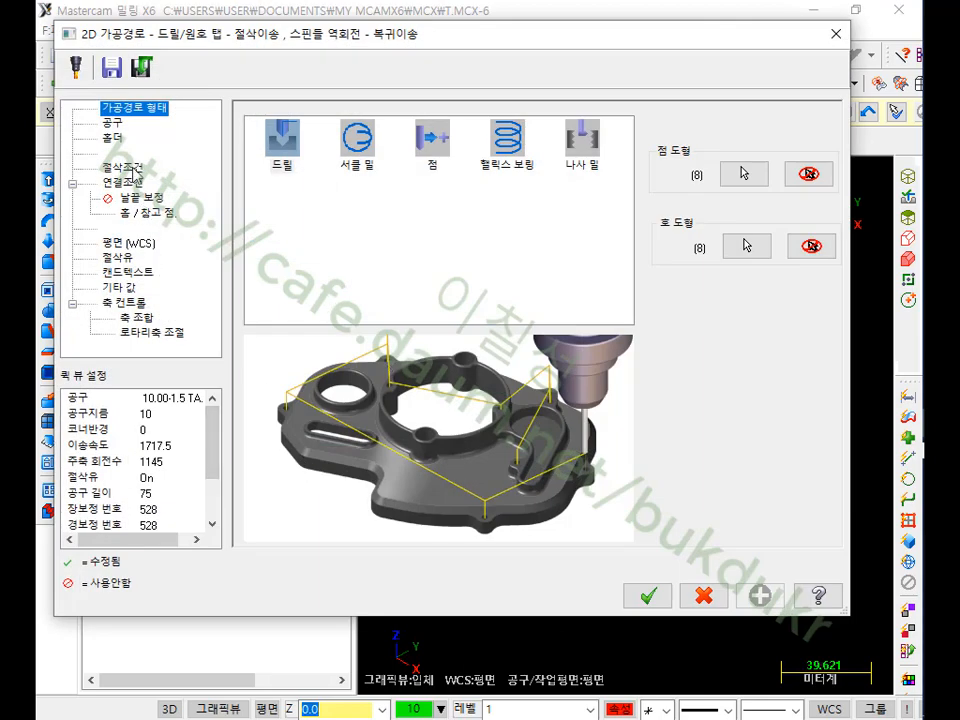
{"action": "left_click", "coordinate": [124, 183]}
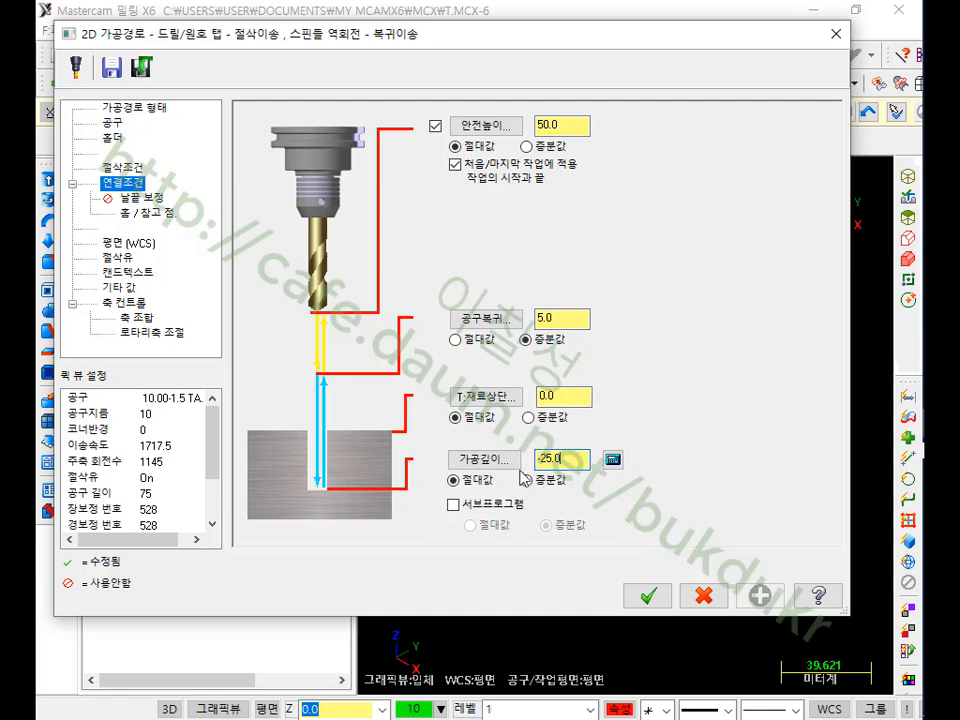
{"action": "left_click", "coordinate": [704, 596]}
{"action": "mouse_move", "coordinate": [923, 396]}
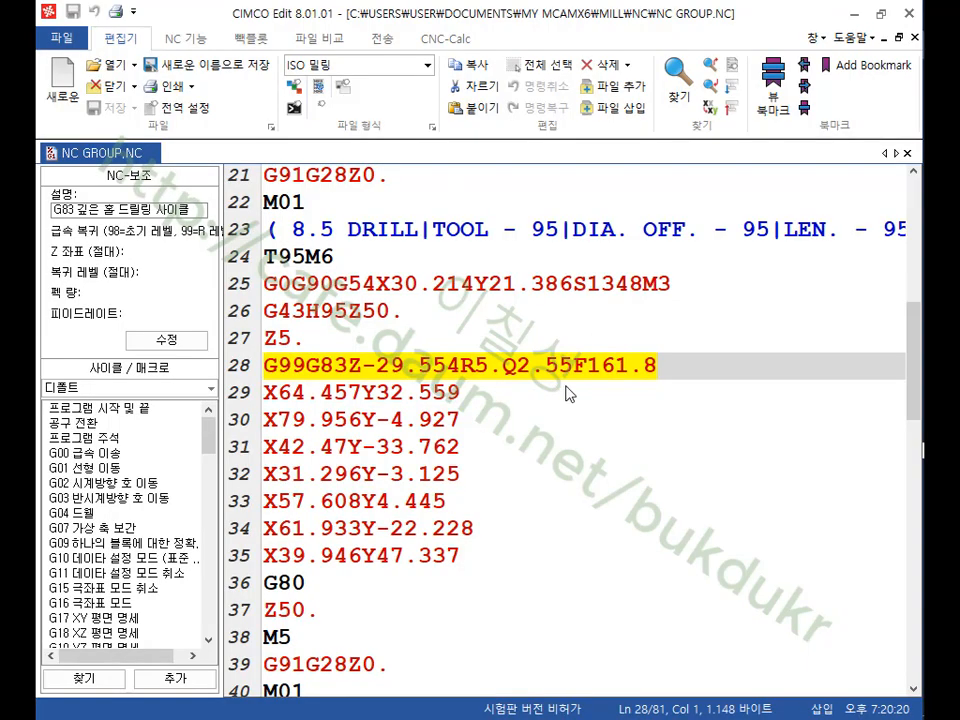
- Highlight the Z depth in the 8.5 mm drill's G83 line and the G81 depth in the chamfering spot drill's cycle line
{"action": "left_click", "coordinate": [520, 392]}
{"action": "left_click_drag", "start_coordinate": [349, 366], "coordinate": [459, 366]}
{"action": "scroll", "coordinate": [370, 336], "scroll_direction": "down", "scroll_amount": 7}
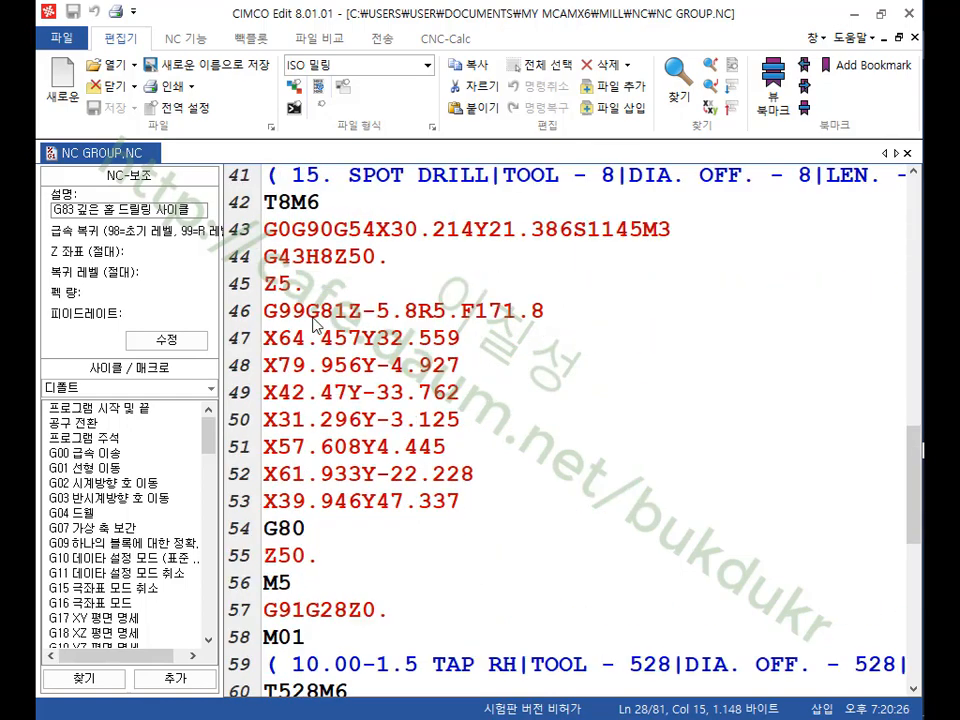
{"action": "left_click_drag", "start_coordinate": [308, 312], "coordinate": [418, 312]}
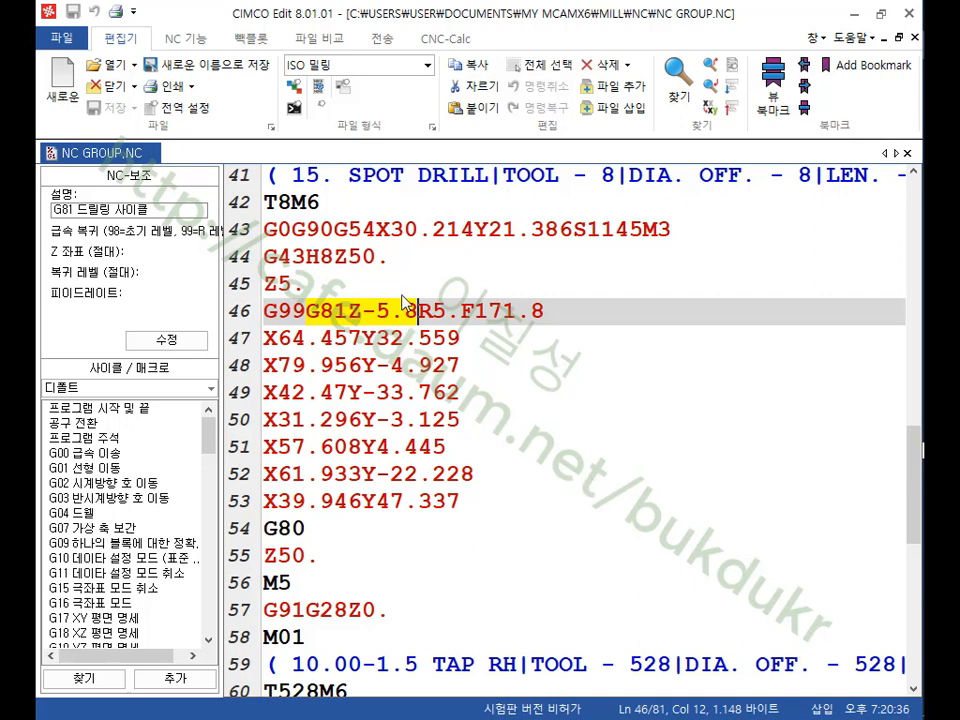
- Highlight the Z depth in the tap's G84 cycle line and review the rest of the NC program through to its end
{"action": "scroll", "coordinate": [551, 364], "scroll_direction": "down", "scroll_amount": 5}
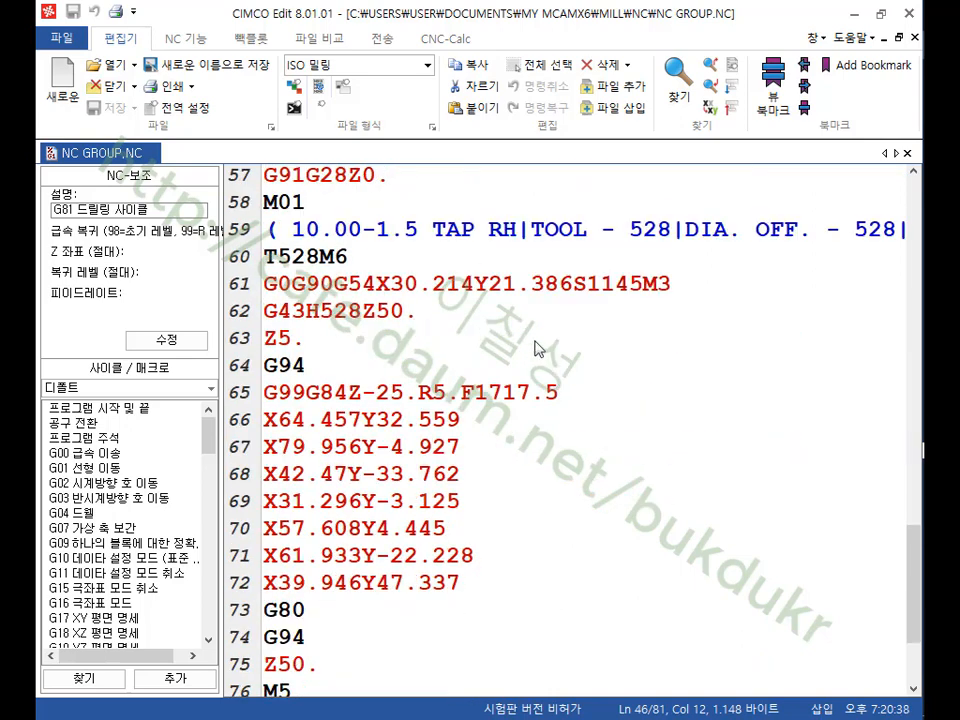
{"action": "left_click", "coordinate": [350, 393]}
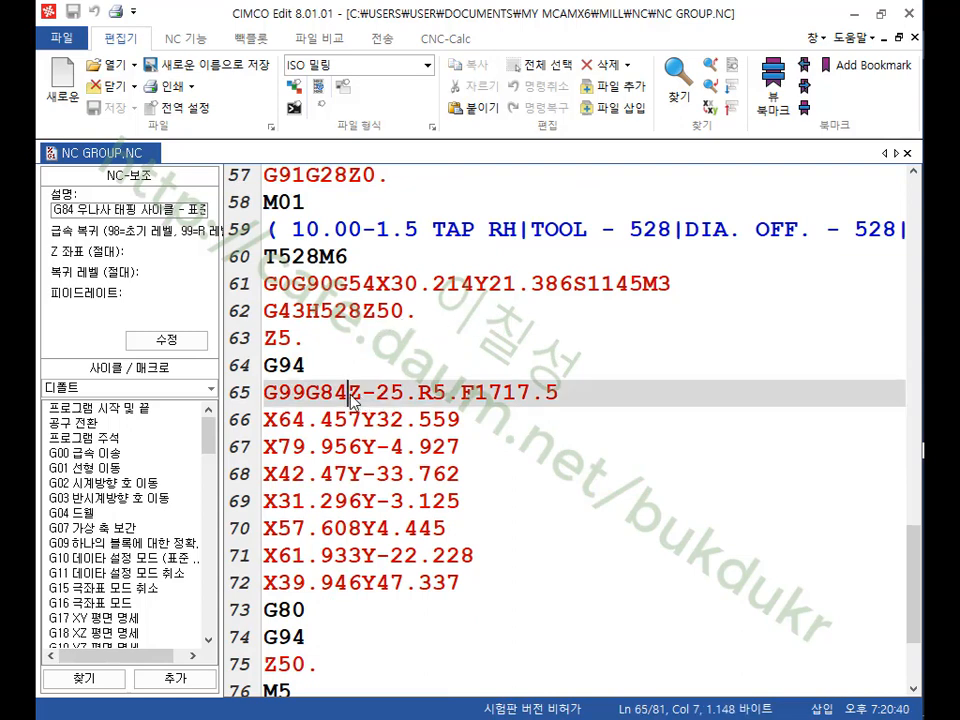
{"action": "key", "text": "shift+Right"}
{"action": "key", "text": "shift+Right"}
{"action": "key", "text": "shift+Right"}
{"action": "key", "text": "shift+Right"}
{"action": "key", "text": "shift+Right"}
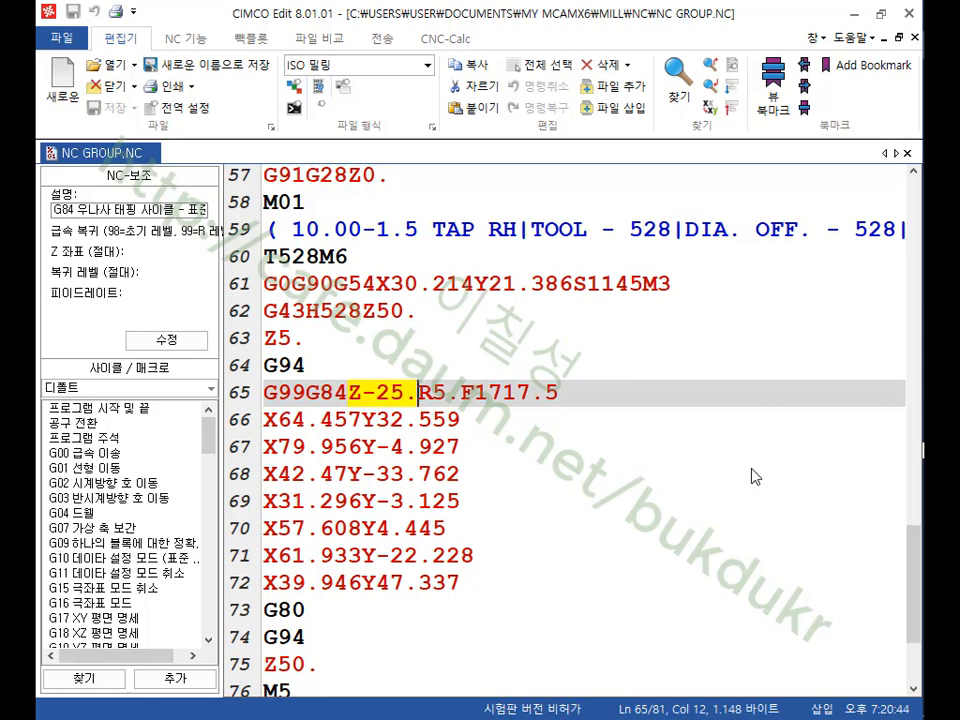
{"action": "scroll", "coordinate": [755, 477], "scroll_direction": "down", "scroll_amount": 2}
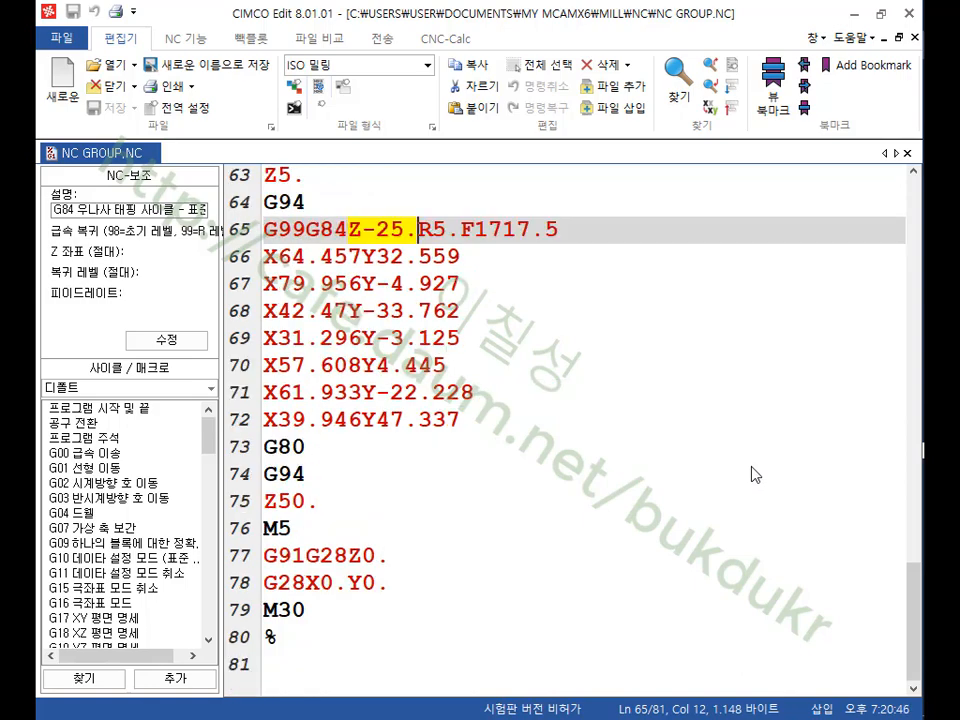
{"action": "scroll", "coordinate": [755, 475], "scroll_direction": "up", "scroll_amount": 20}
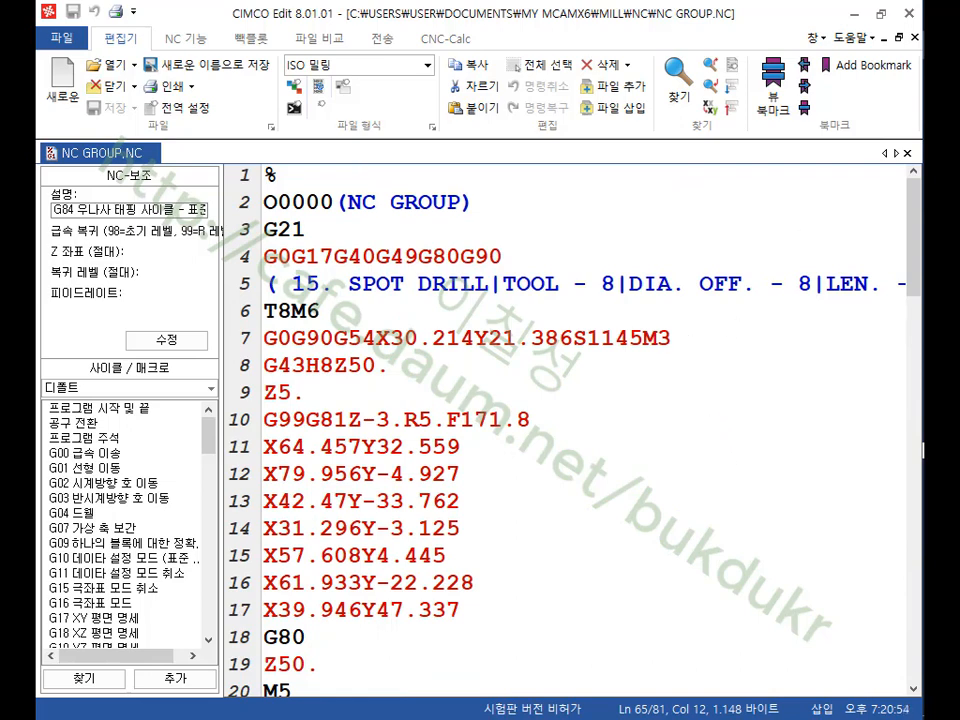
- Switch back to Mastercam, show the top view and delete all four drilling operations in Toolpath Group-1
{"action": "key", "text": "alt+Tab"}
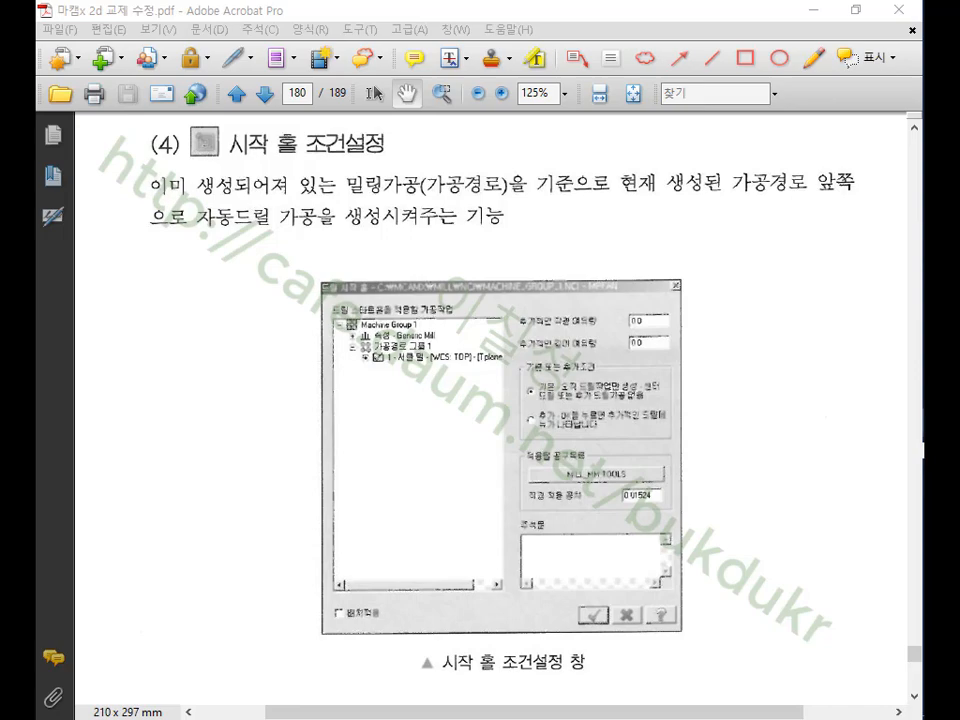
{"action": "key", "text": "alt+Tab"}
{"action": "scroll", "coordinate": [617, 345], "scroll_direction": "down", "scroll_amount": 2}
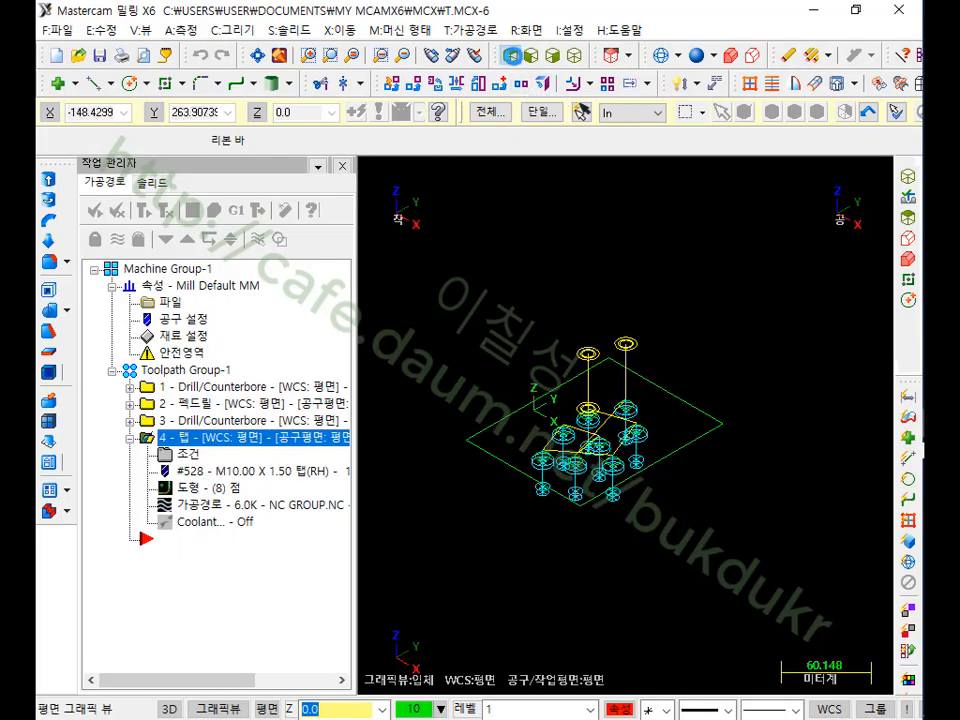
{"action": "left_click", "coordinate": [511, 55]}
{"action": "left_click", "coordinate": [190, 370]}
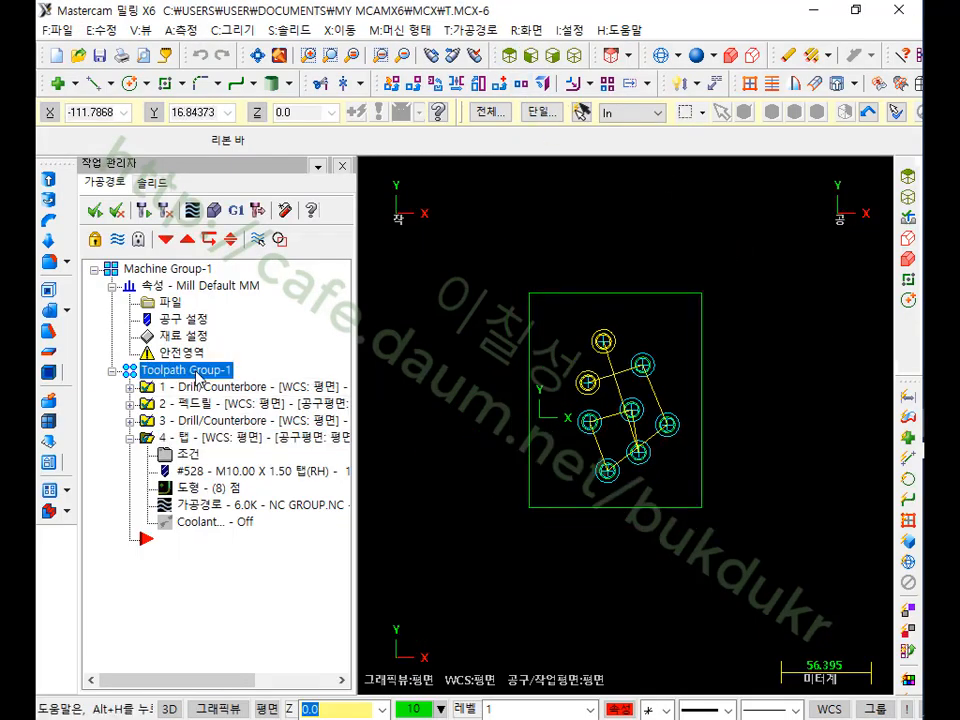
{"action": "key", "text": "Delete"}
{"action": "left_click", "coordinate": [540, 420]}
{"action": "scroll", "coordinate": [686, 407], "scroll_direction": "up", "scroll_amount": 1}
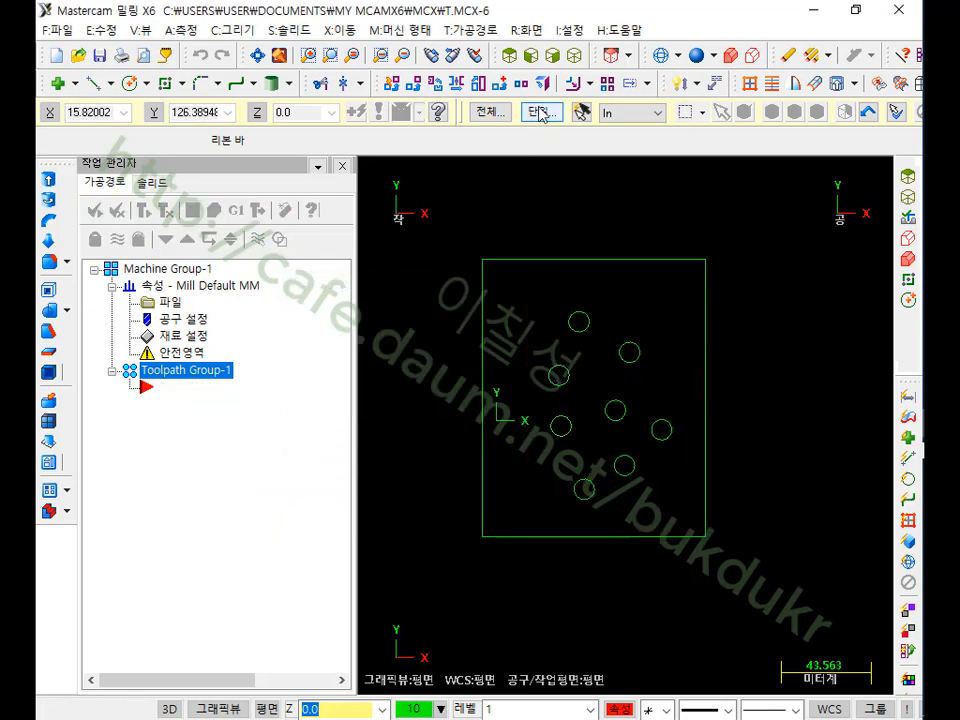
- Offset the outer rectangle contour inward by 10 mm as one copy
{"action": "left_click", "coordinate": [432, 57]}
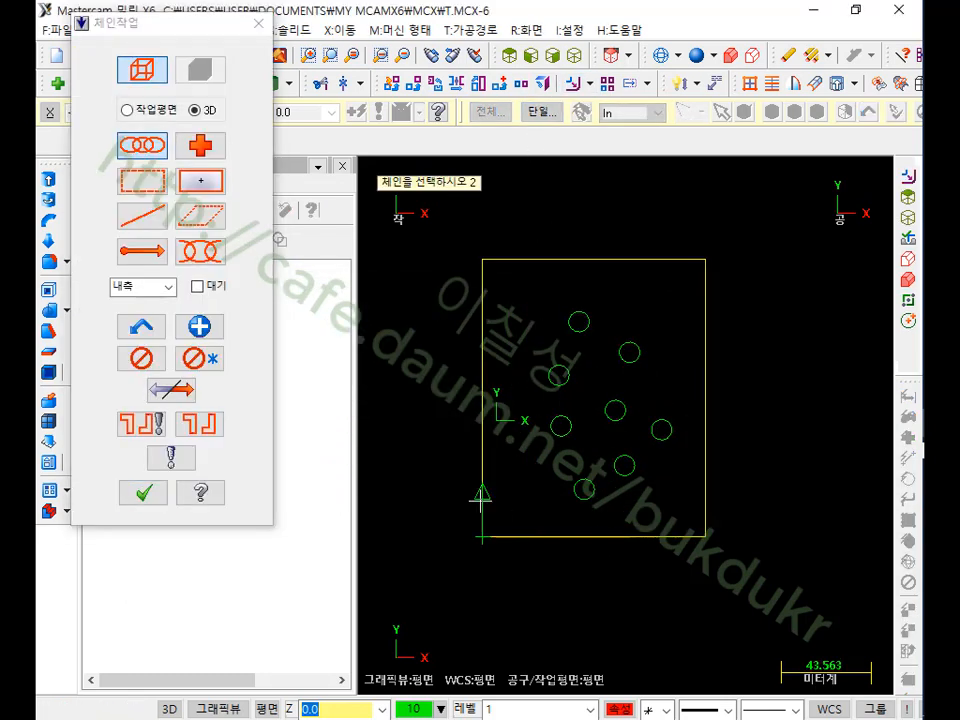
{"action": "left_click", "coordinate": [143, 491]}
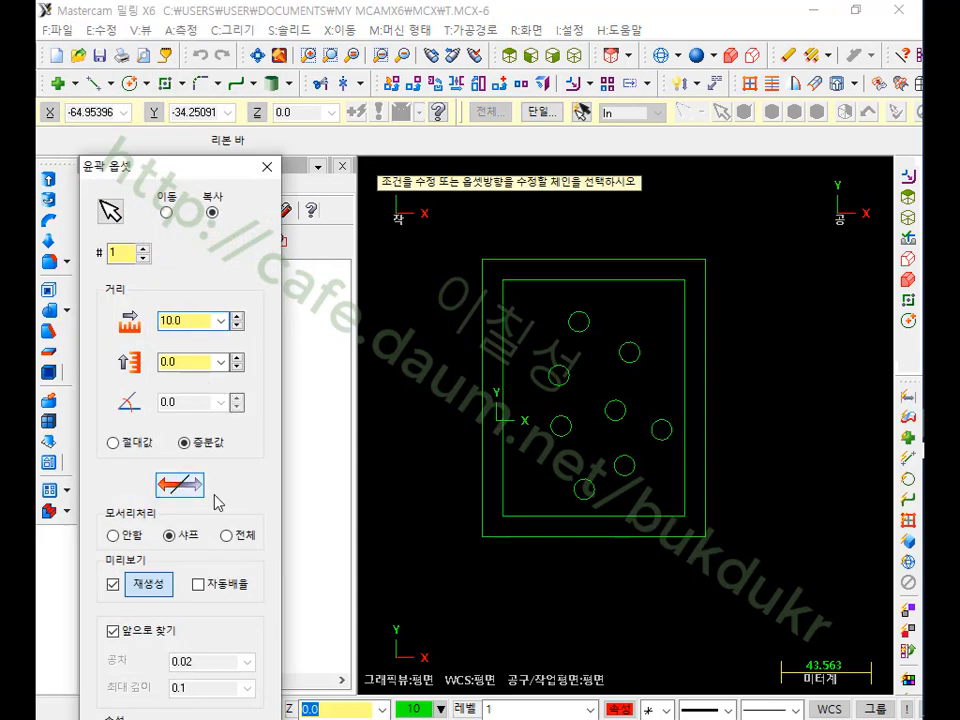
{"action": "left_click_drag", "start_coordinate": [182, 170], "coordinate": [237, 40]}
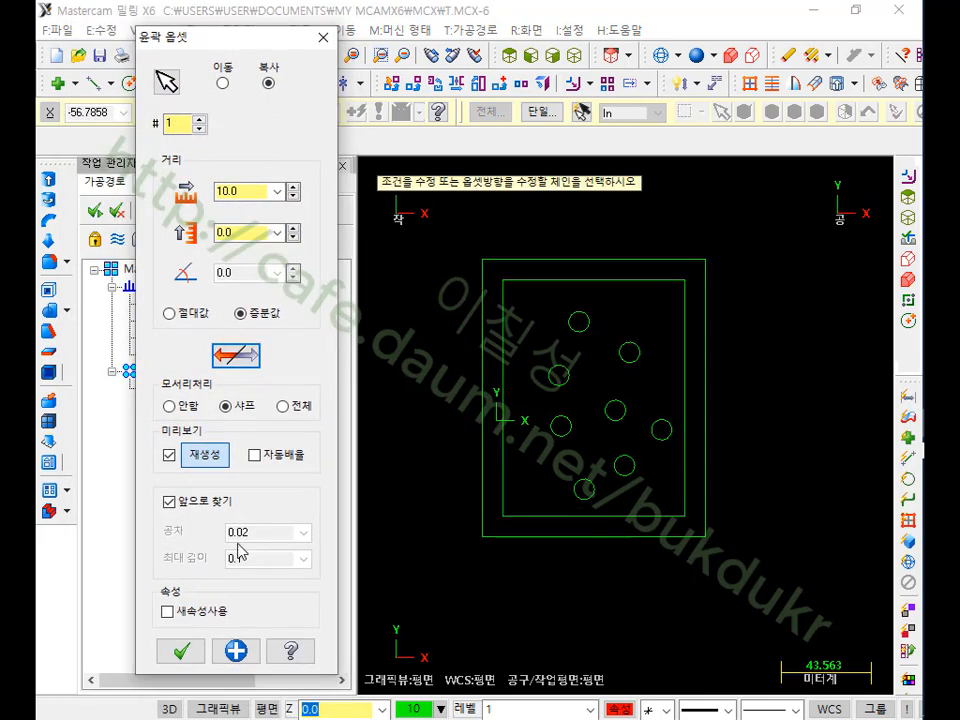
{"action": "left_click", "coordinate": [181, 651]}
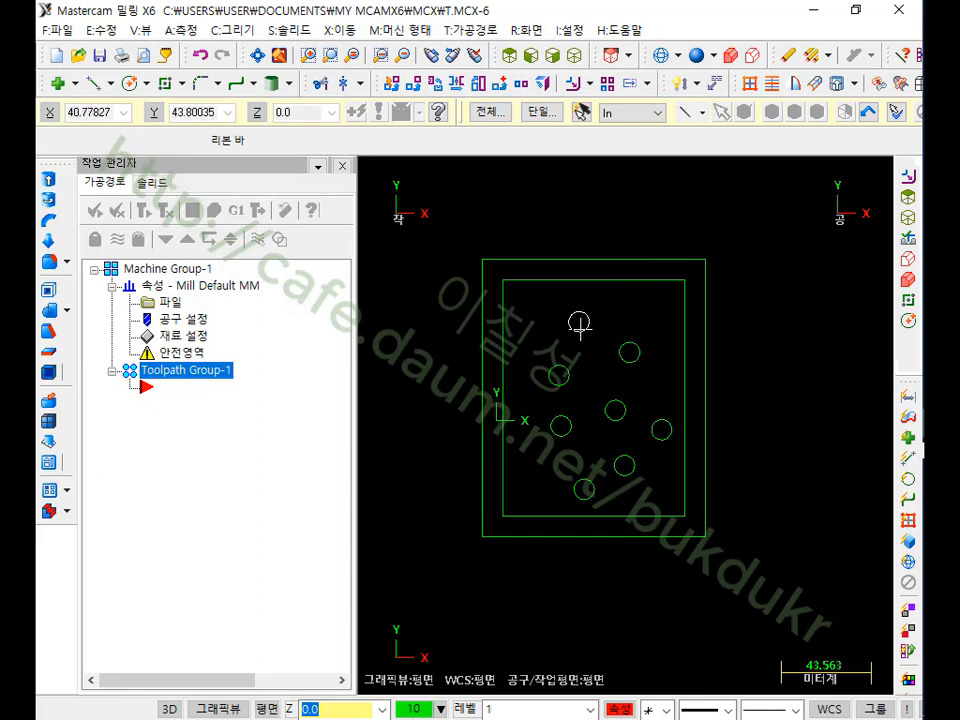
- Delete the eight hole circles inside the rectangles
{"action": "left_click_drag", "start_coordinate": [842, 270], "coordinate": [376, 513]}
{"action": "key", "text": "Delete"}
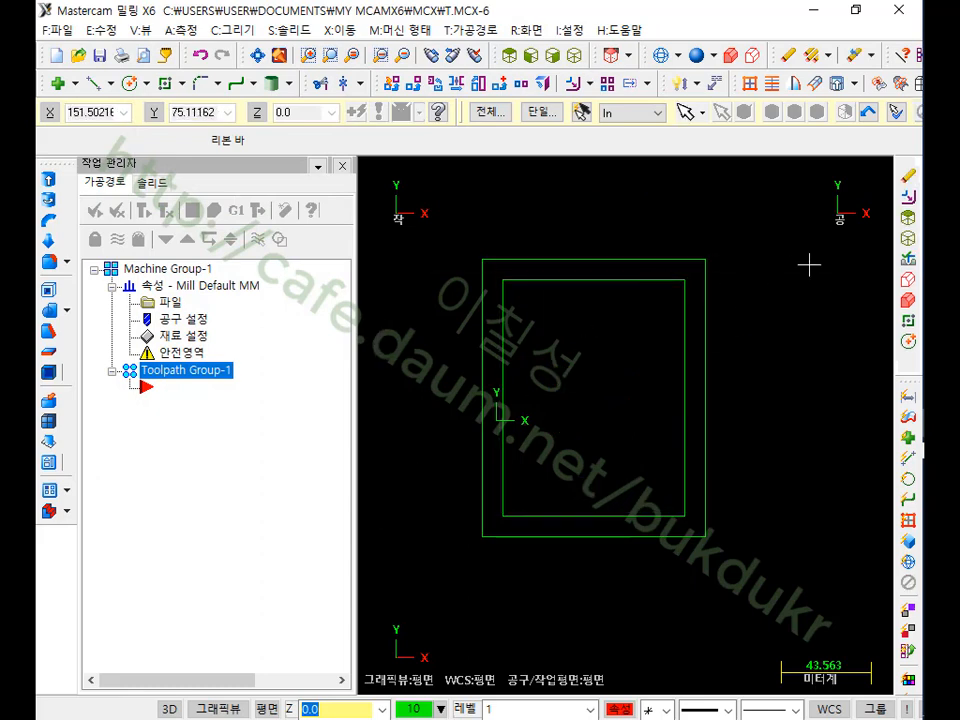
{"action": "scroll", "coordinate": [780, 314], "scroll_direction": "down", "scroll_amount": 5}
{"action": "scroll", "coordinate": [663, 318], "scroll_direction": "up", "scroll_amount": 7}
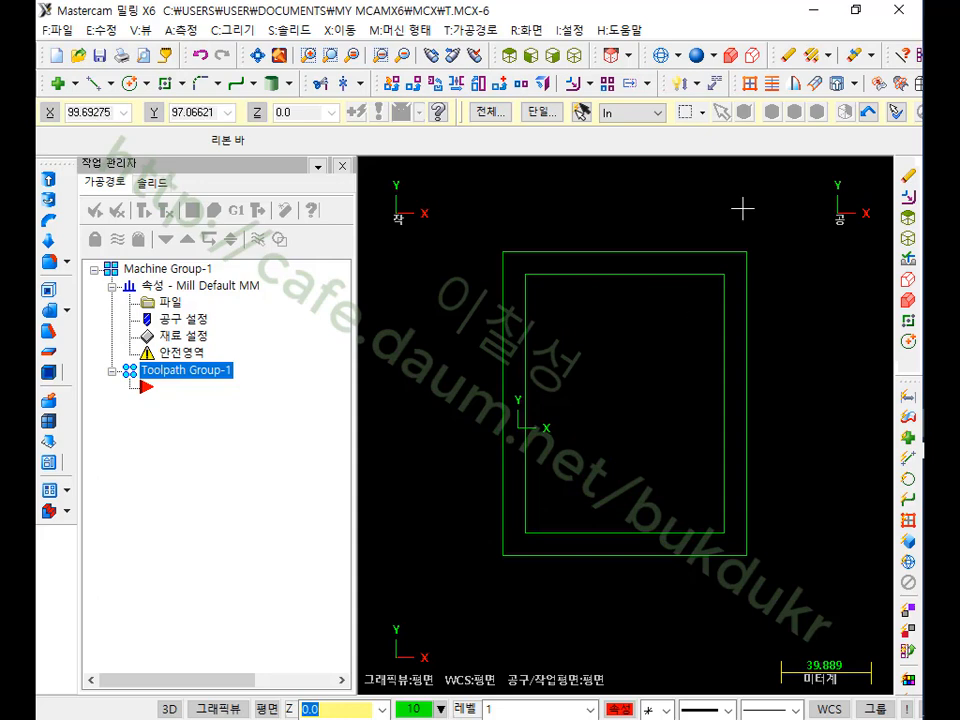
- Show the part in isometric view with the shaded stock displayed
{"action": "left_click", "coordinate": [577, 58]}
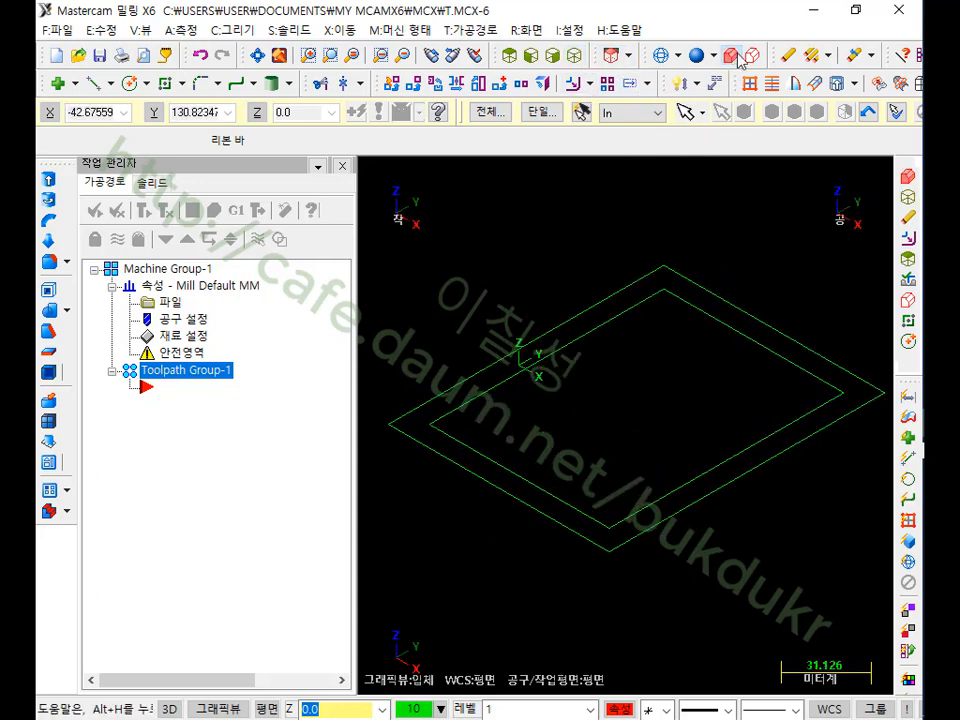
{"action": "left_click", "coordinate": [740, 57]}
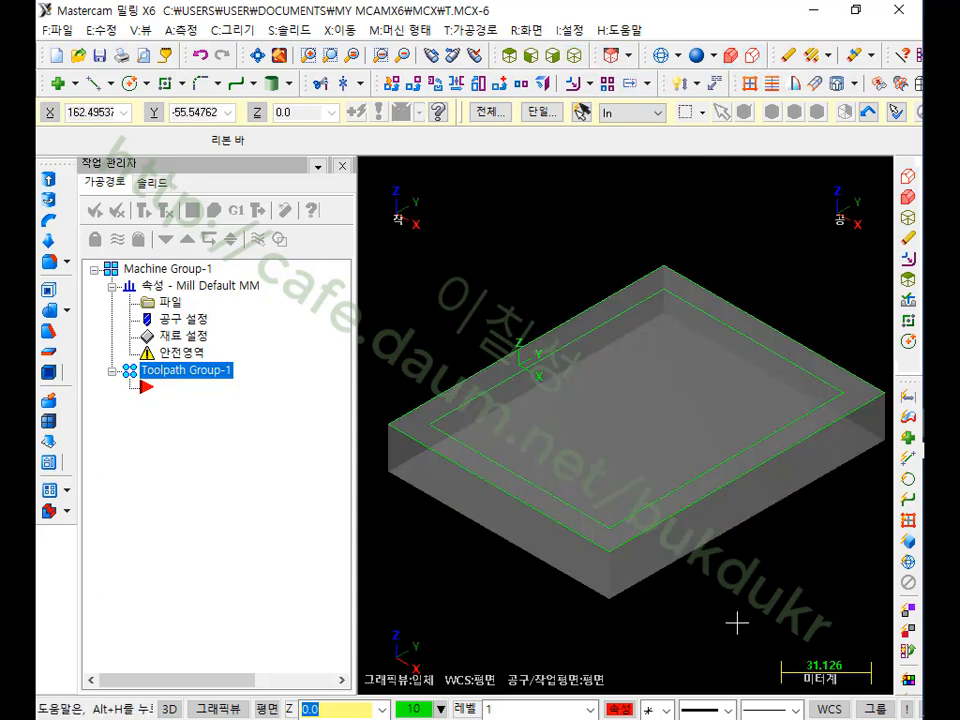
{"action": "left_click", "coordinate": [518, 383]}
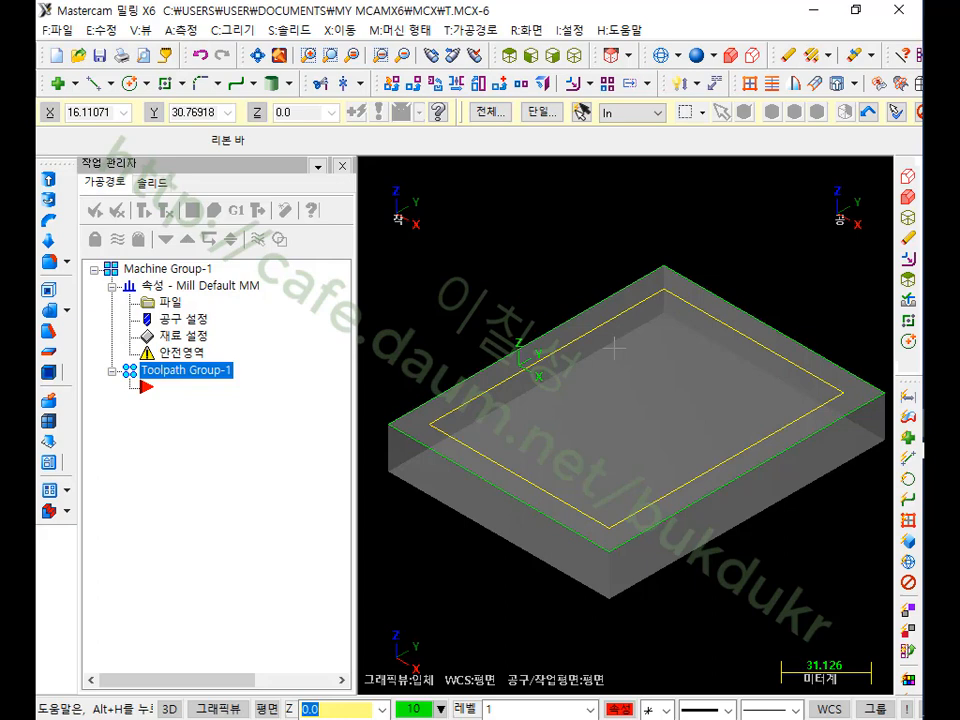
- Start a pocket toolpath (포켓 가공) using the inner rectangle as the chain
{"action": "left_click", "coordinate": [491, 32]}
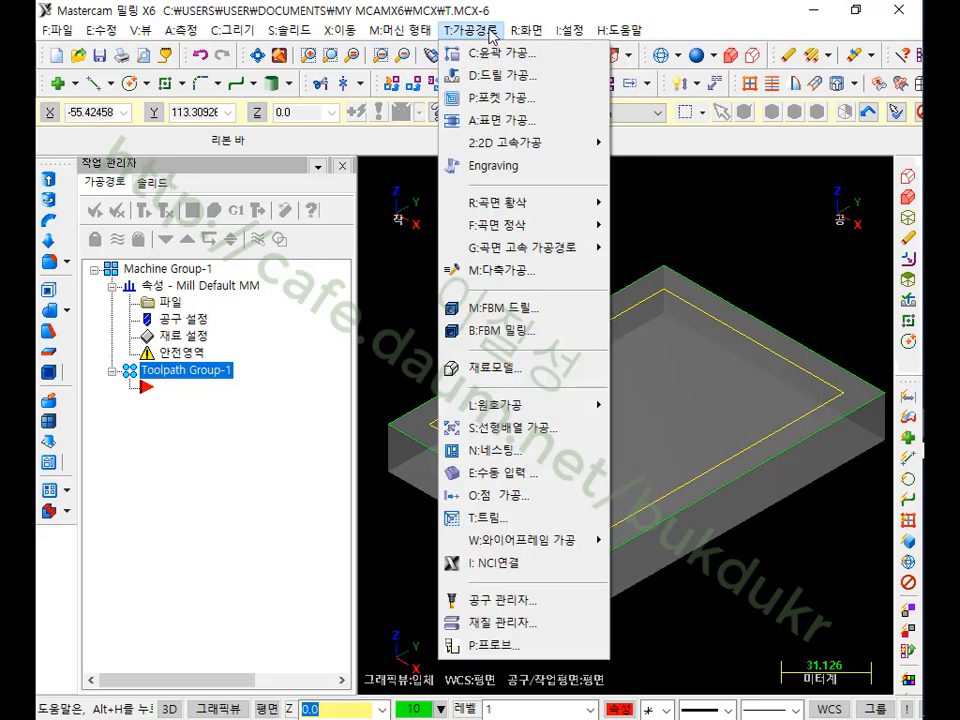
{"action": "left_click", "coordinate": [502, 97]}
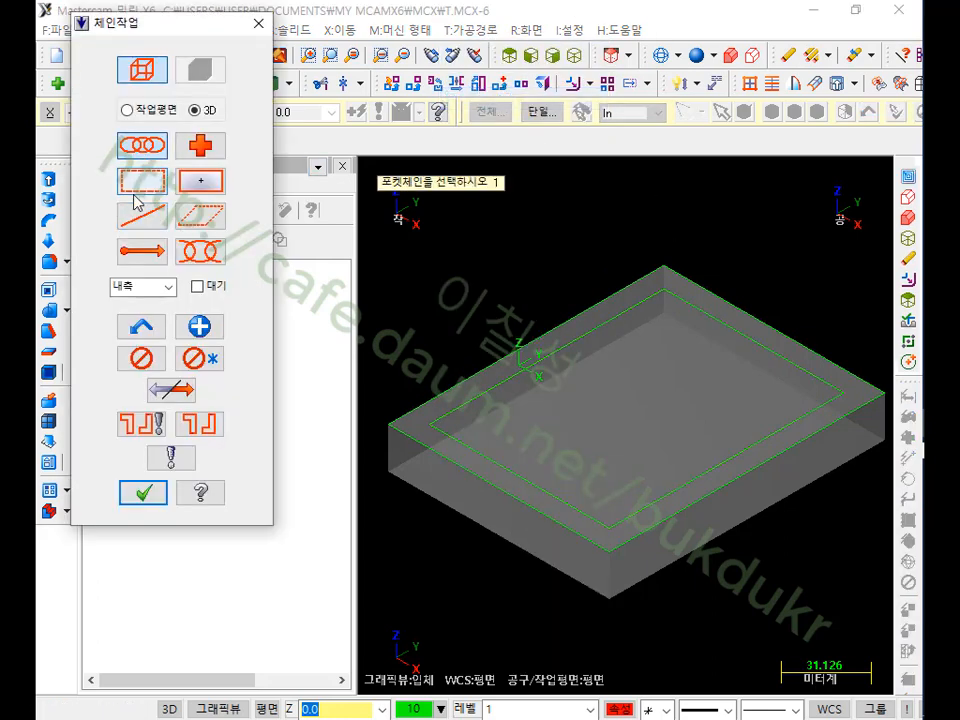
{"action": "left_click", "coordinate": [512, 383]}
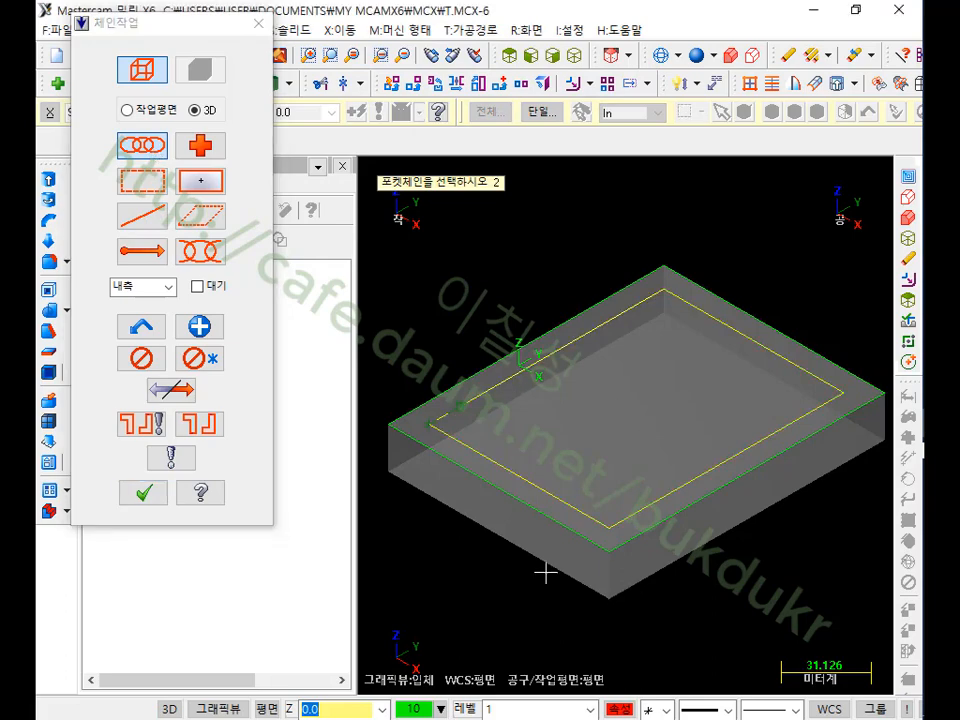
{"action": "left_click", "coordinate": [143, 491]}
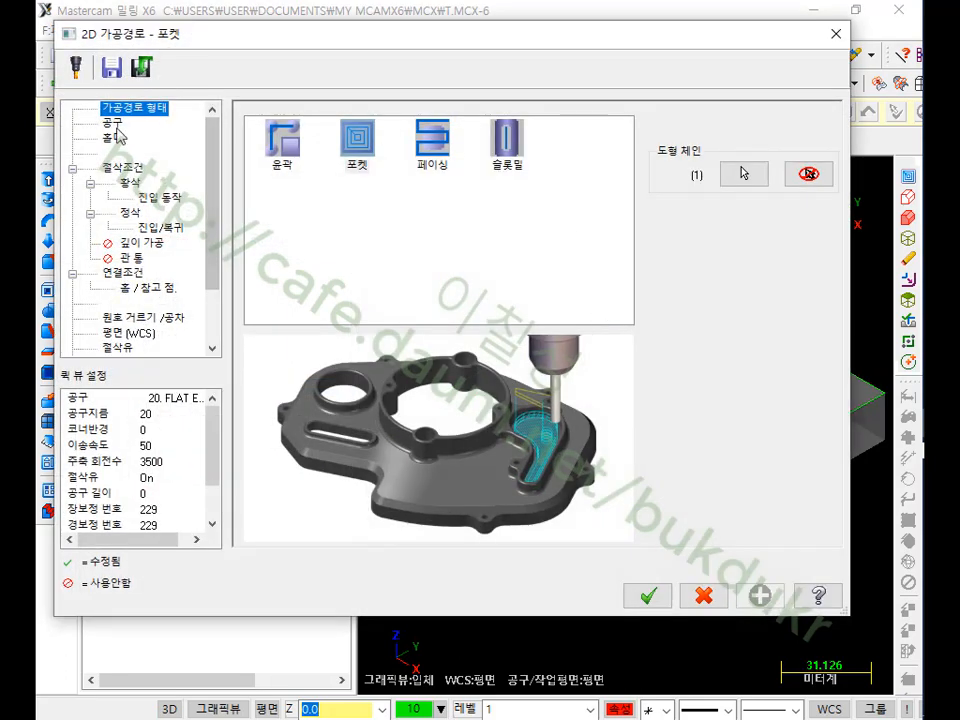
- Filter the tool library to flat endmills with diameter equal to (같음) 10 and choose the 10. FLAT ENDMILL
{"action": "left_click", "coordinate": [113, 122]}
{"action": "left_click", "coordinate": [325, 418]}
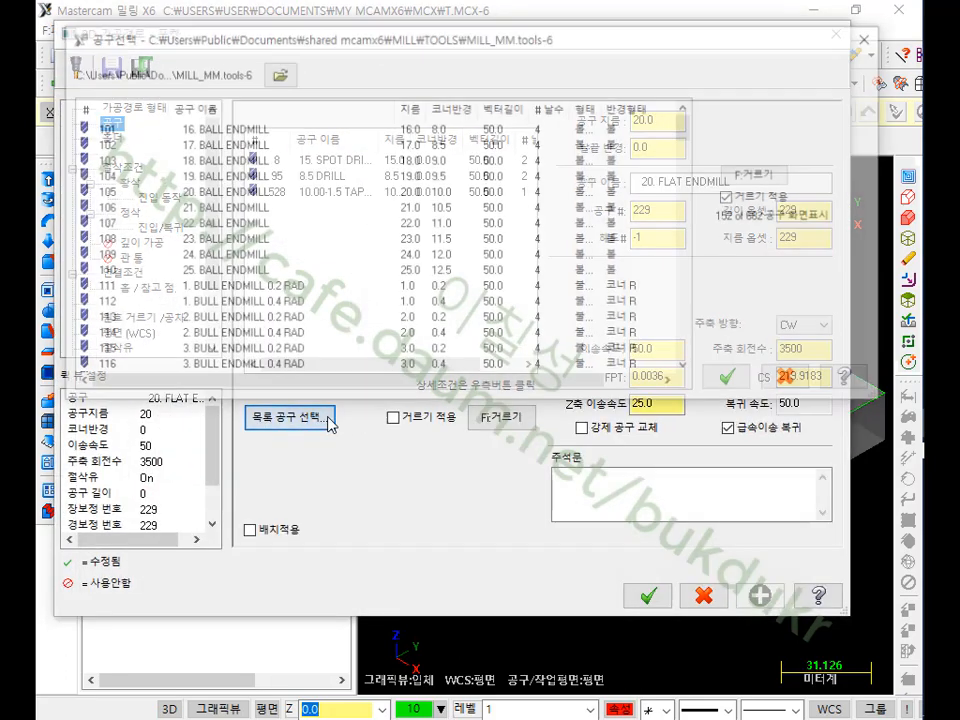
{"action": "left_click", "coordinate": [760, 175]}
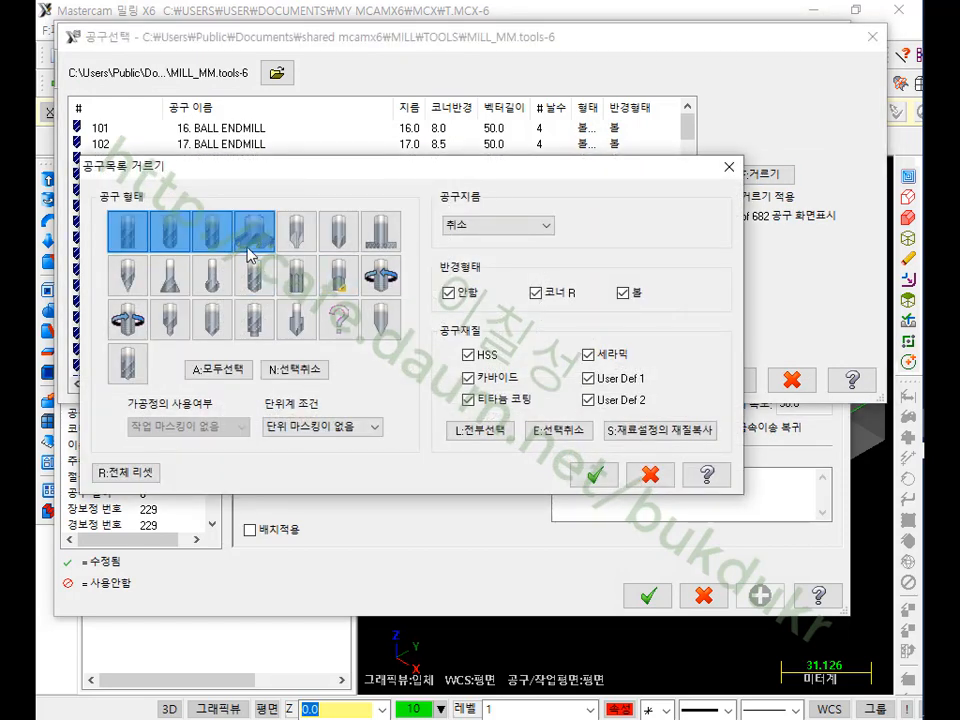
{"action": "left_click", "coordinate": [128, 231]}
{"action": "left_click", "coordinate": [459, 226]}
{"action": "left_click", "coordinate": [476, 254]}
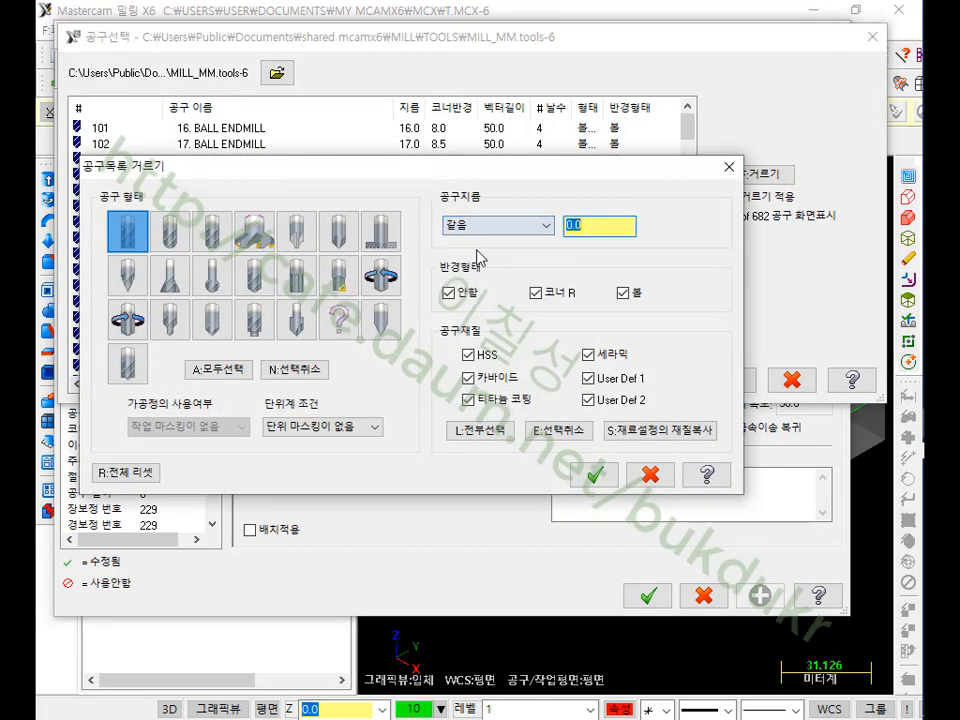
{"action": "left_click", "coordinate": [567, 225]}
{"action": "type", "text": "10"}
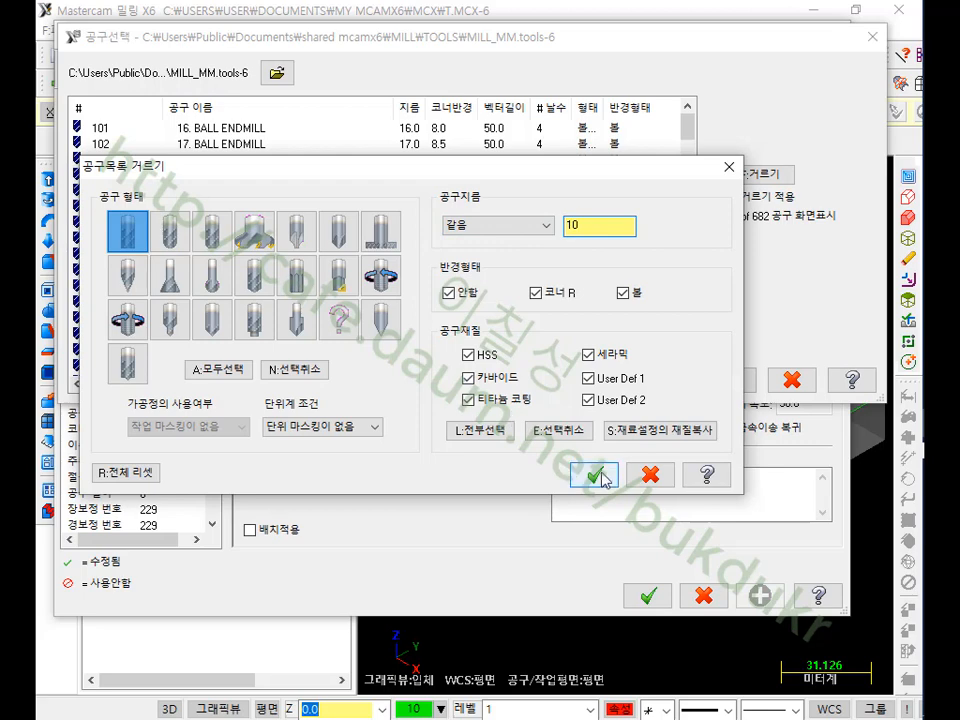
{"action": "left_click", "coordinate": [594, 475]}
{"action": "double_click", "coordinate": [250, 130]}
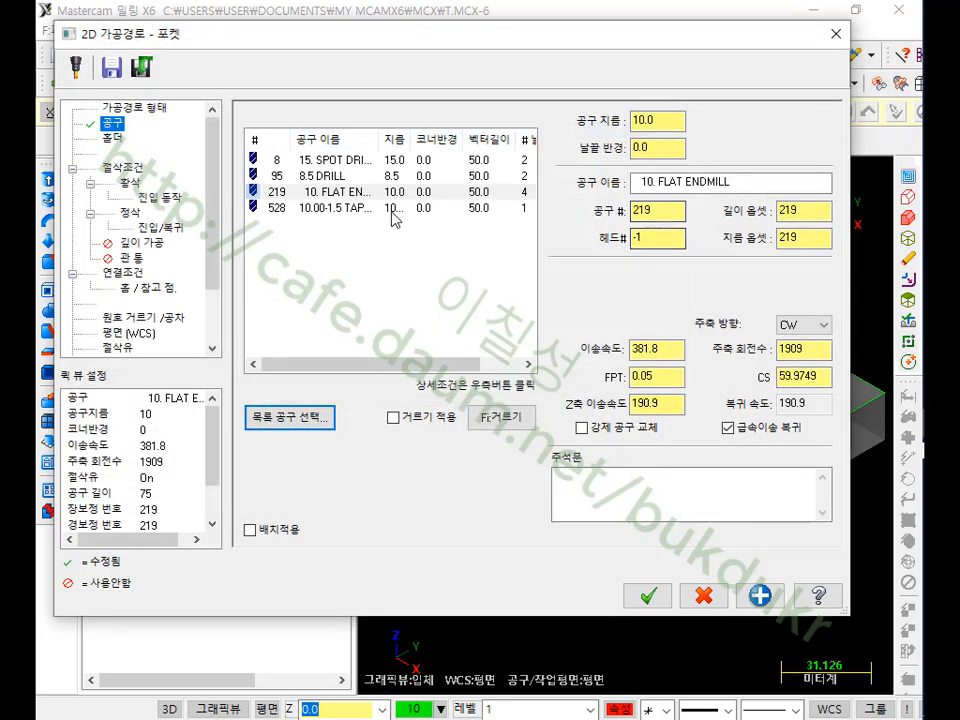
- Set the endmill's tool number, length offset and diameter offset to 1
{"action": "double_click", "coordinate": [676, 218]}
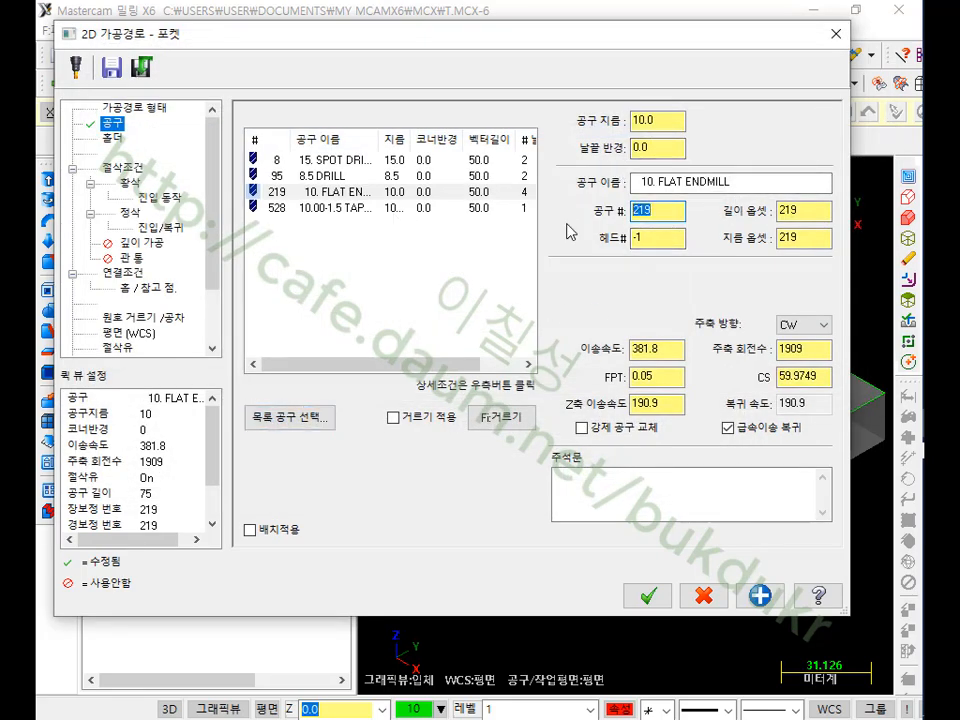
{"action": "type", "text": "1"}
{"action": "double_click", "coordinate": [784, 210]}
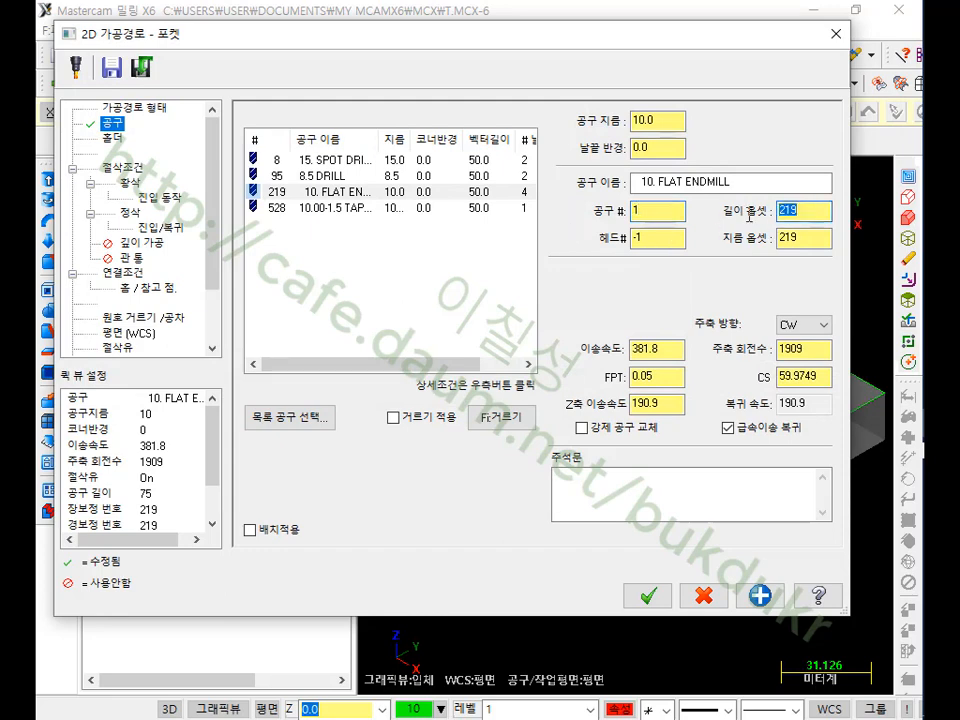
{"action": "type", "text": "1"}
{"action": "key", "text": "Tab"}
{"action": "type", "text": "1"}
{"action": "left_click", "coordinate": [811, 350]}
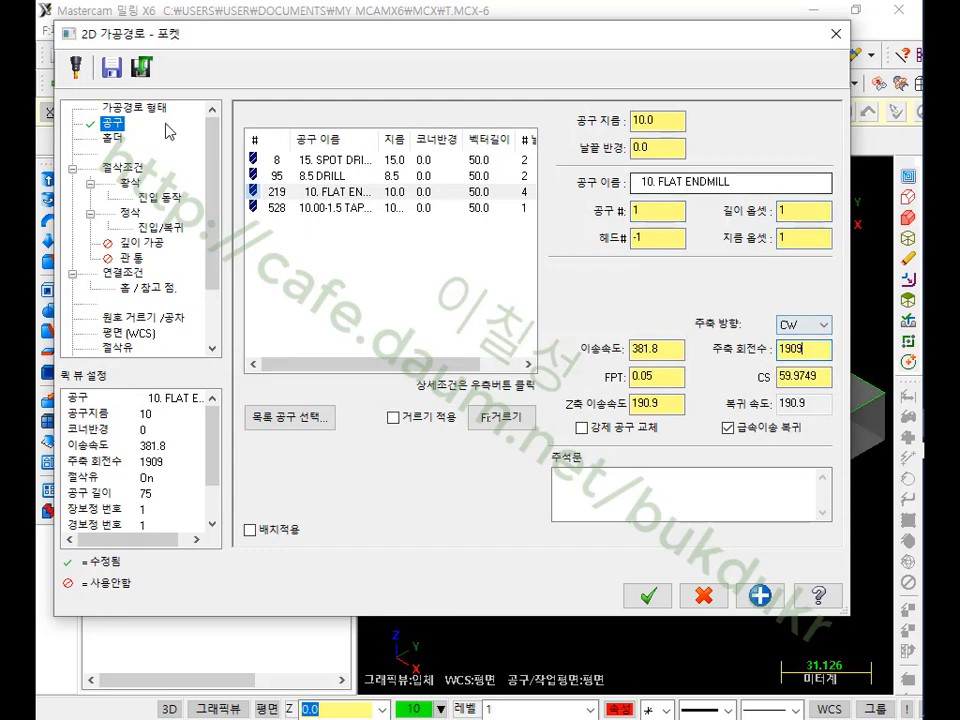
- Set the pocket's roughing method to constant overlap spiral (일정한 오버랩 나선형절삭)
{"action": "left_click", "coordinate": [128, 169]}
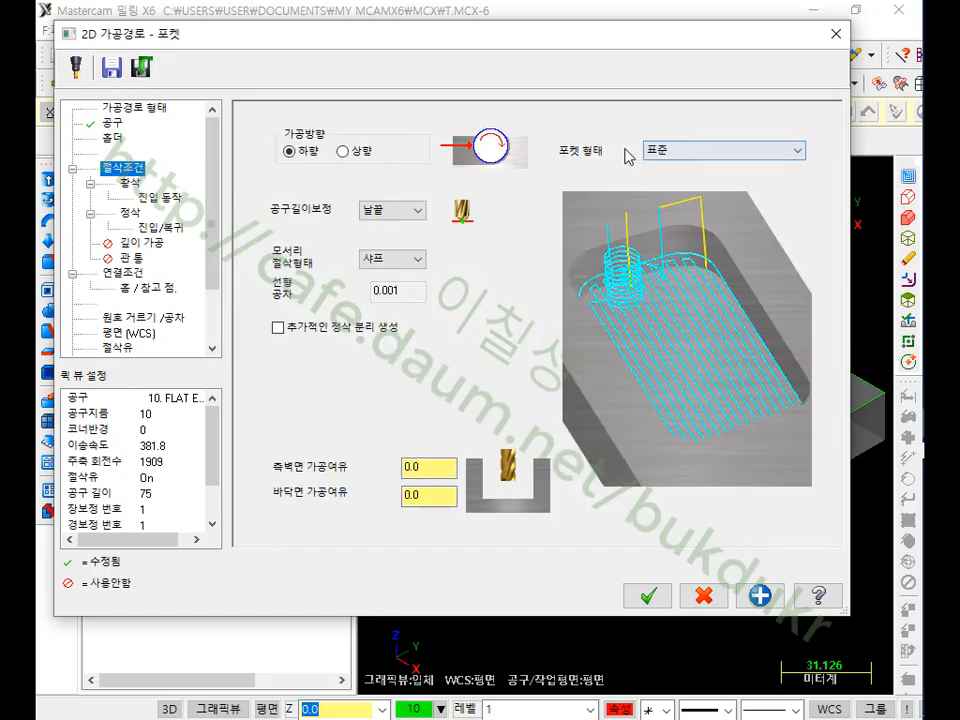
{"action": "left_click", "coordinate": [130, 183]}
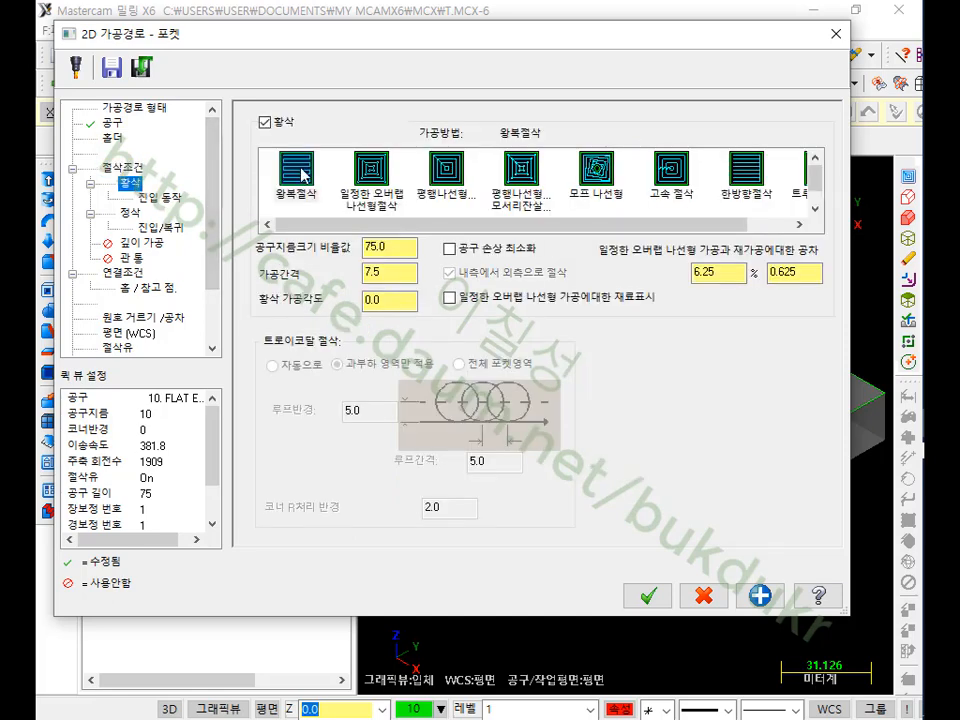
{"action": "left_click", "coordinate": [391, 183]}
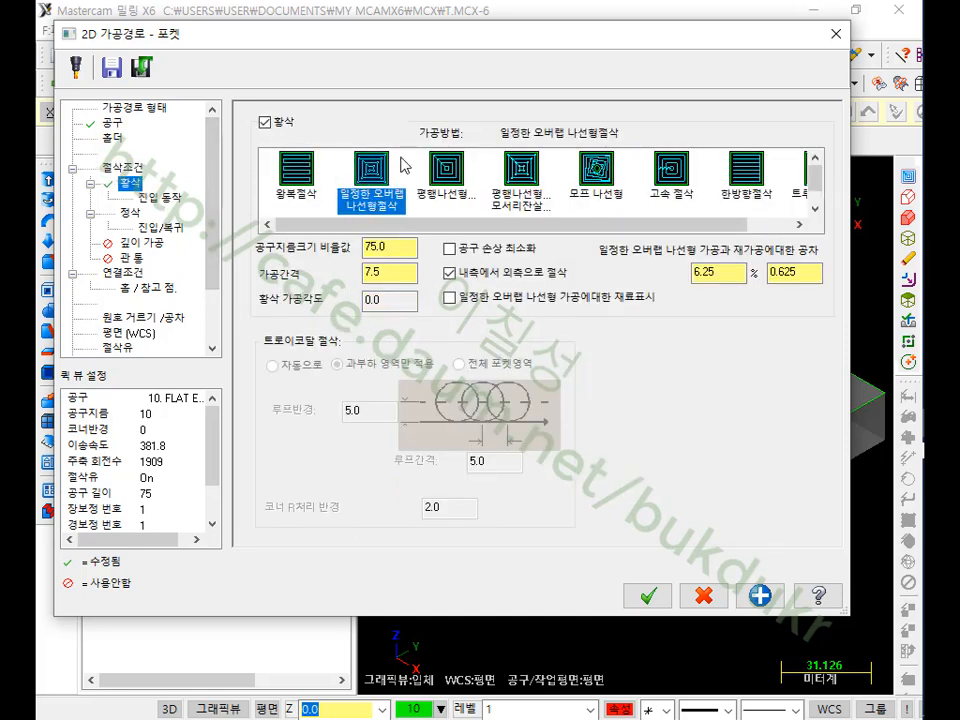
- Update the tool list, set the pocket's finish pass spacing to 0.5 and enable outer boundary finishing (외측윤곽 정삭실행)
{"action": "left_click", "coordinate": [76, 62]}
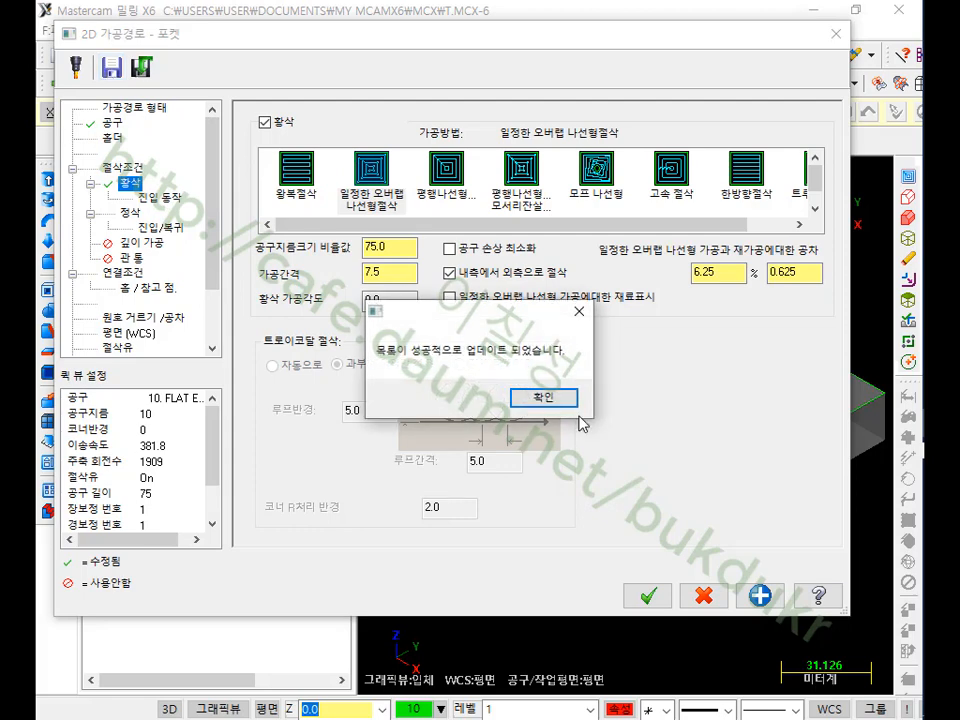
{"action": "left_click", "coordinate": [543, 399]}
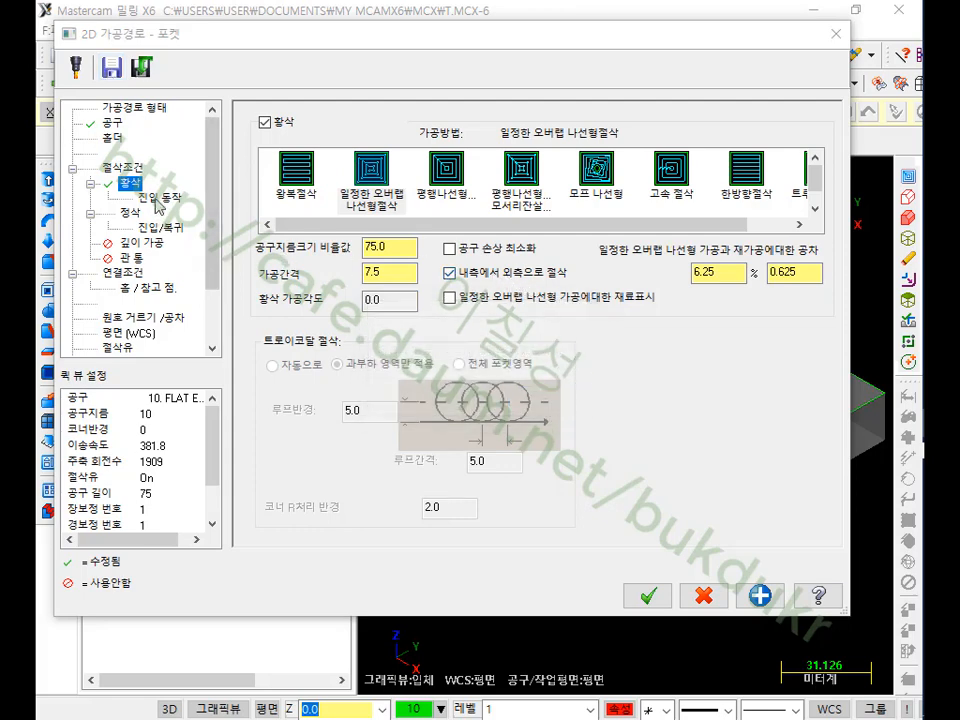
{"action": "left_click", "coordinate": [160, 200]}
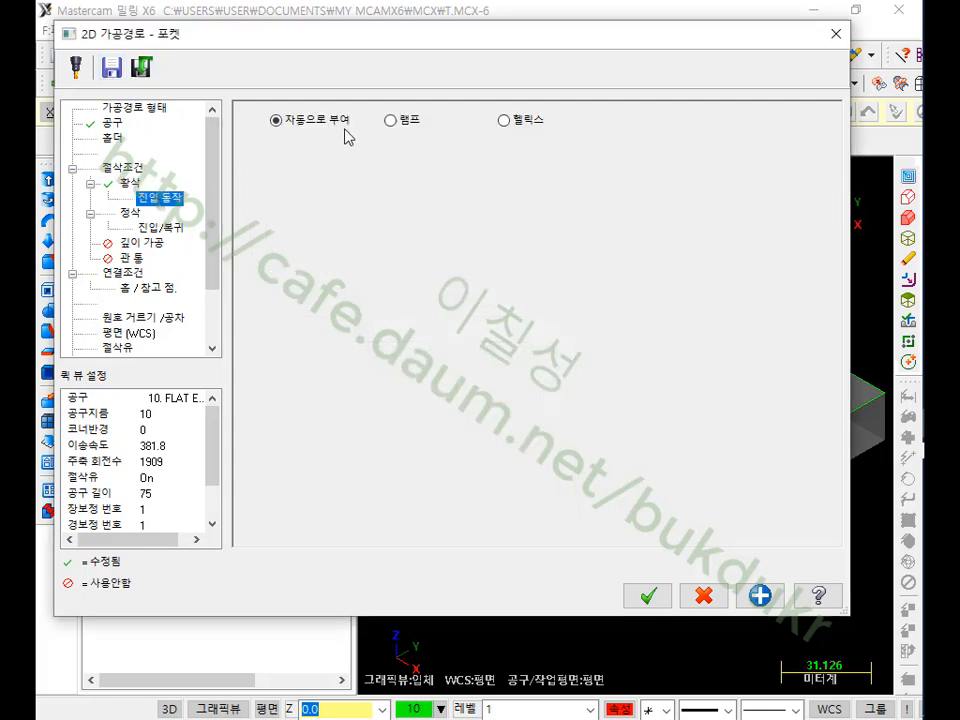
{"action": "left_click", "coordinate": [133, 213]}
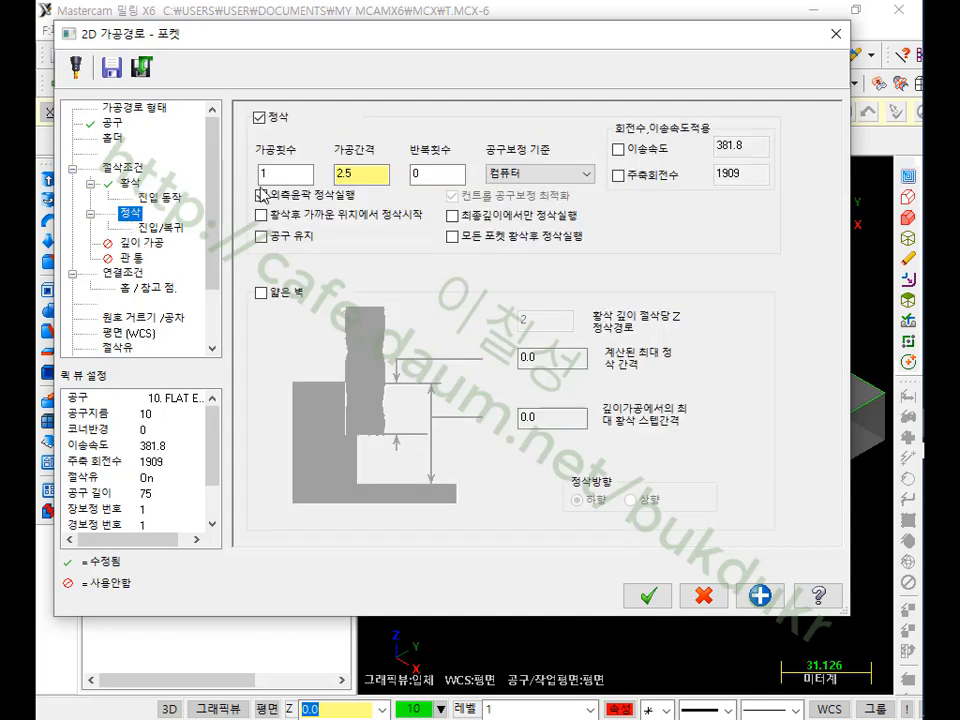
{"action": "left_click", "coordinate": [262, 193]}
{"action": "double_click", "coordinate": [355, 174]}
{"action": "type", "text": "0"}
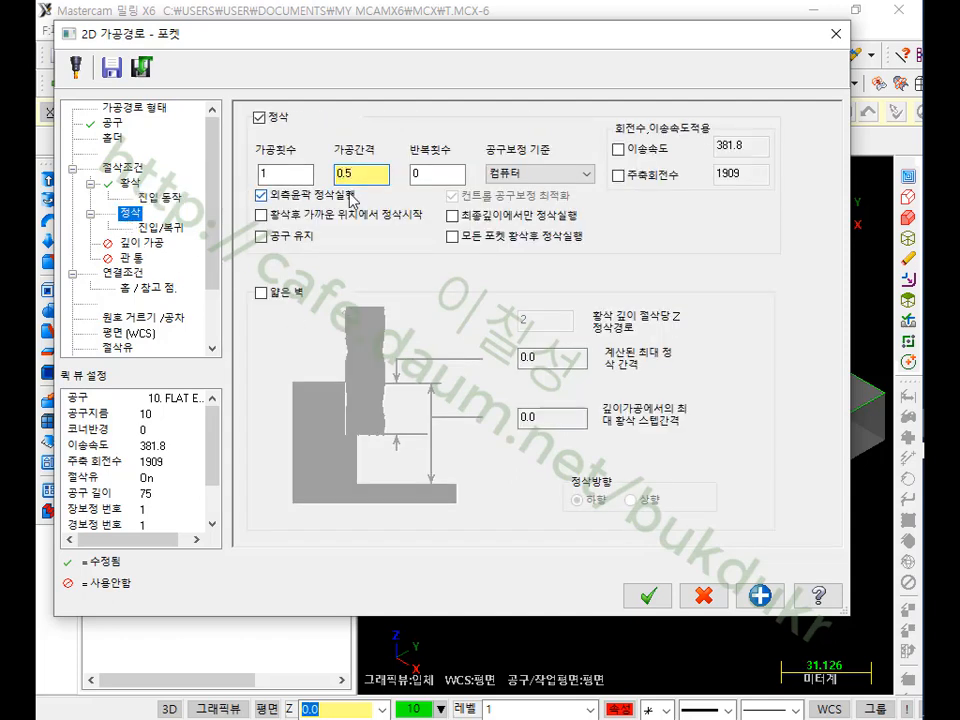
- Set the finish pass lead-in line length and arc radius to 0.5 and copy the values to the lead-out
{"action": "left_click", "coordinate": [176, 230]}
{"action": "left_click_drag", "start_coordinate": [448, 224], "coordinate": [346, 227]}
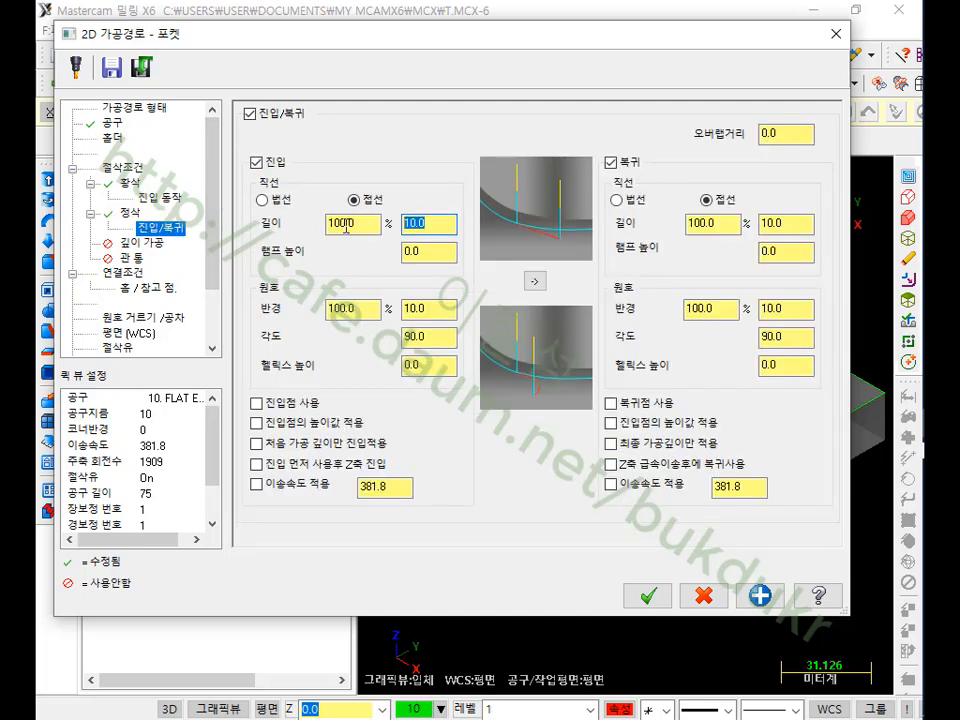
{"action": "type", "text": "0"}
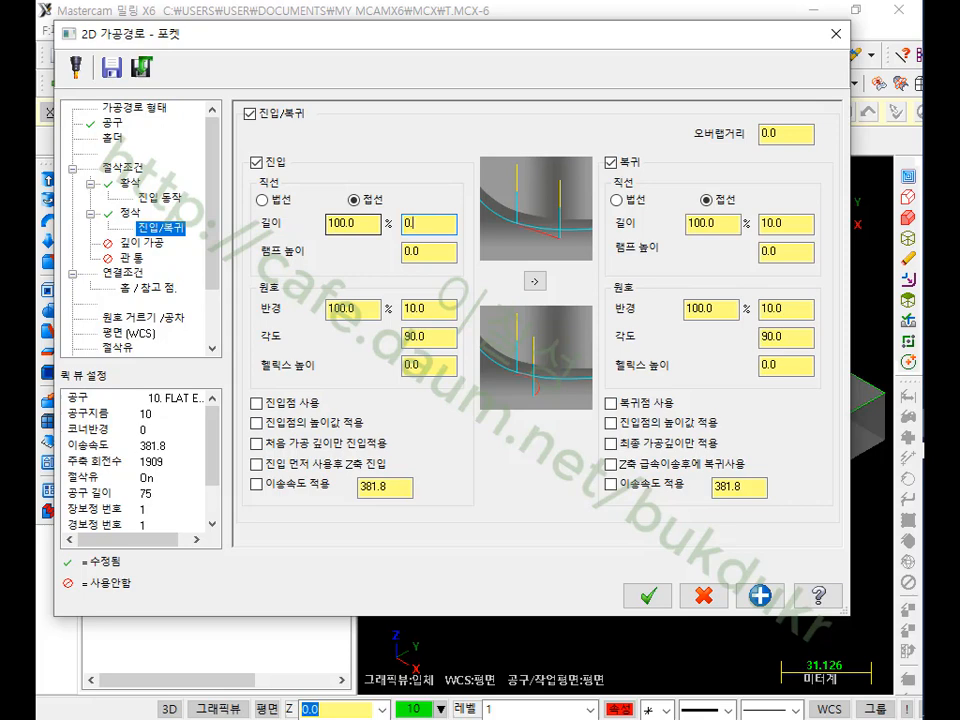
{"action": "left_click_drag", "start_coordinate": [452, 309], "coordinate": [352, 315]}
{"action": "type", "text": "0"}
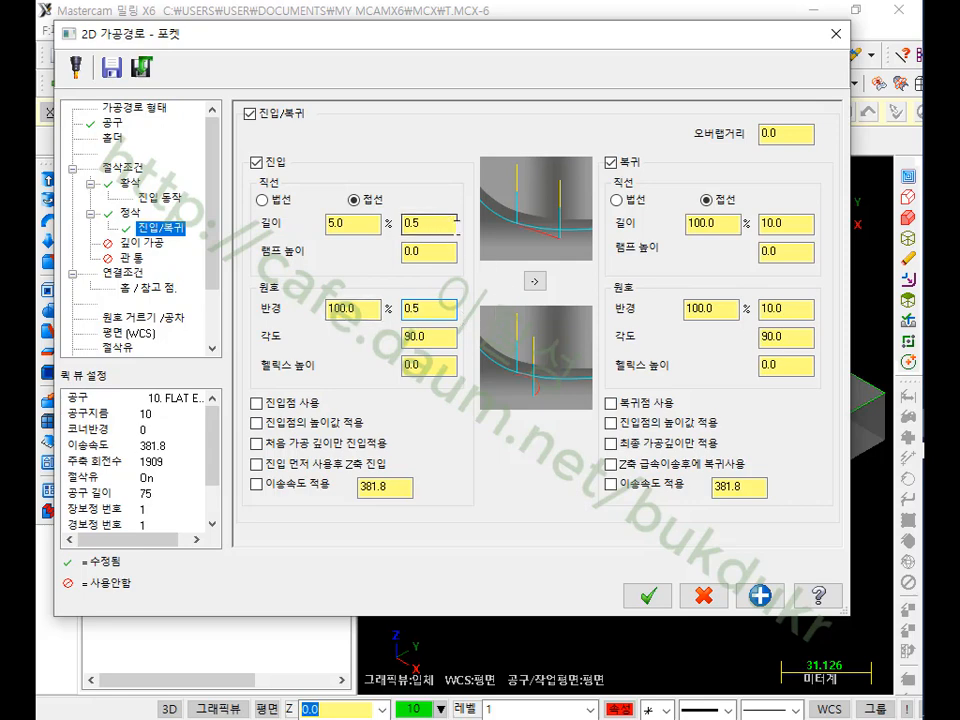
{"action": "left_click", "coordinate": [536, 282]}
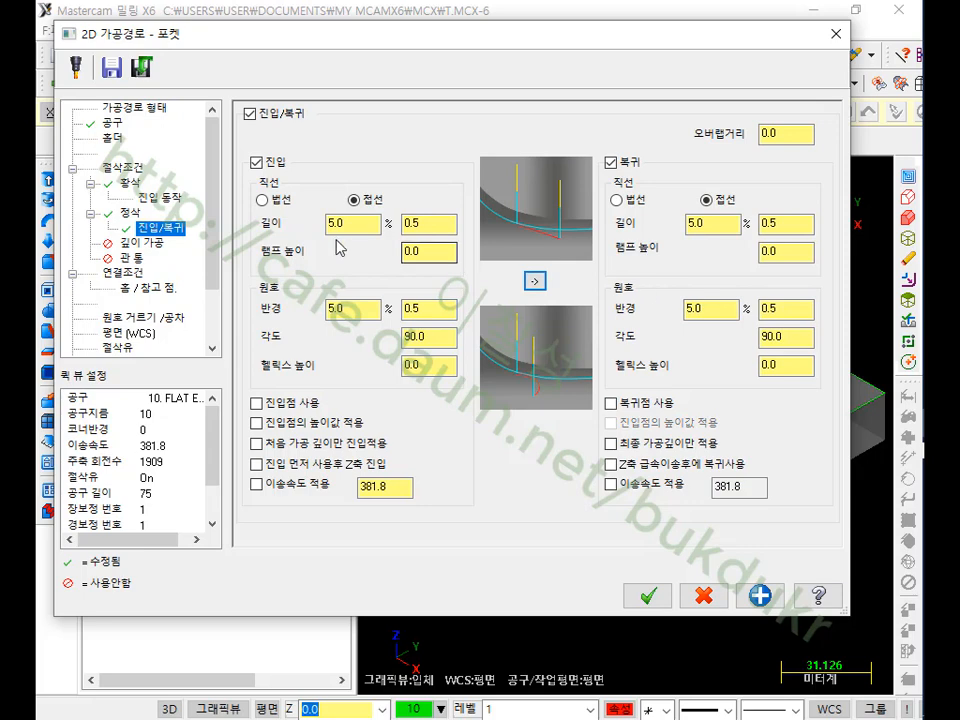
- Set the pocket's machining depth to absolute (절대값) -15 and generate the toolpath
{"action": "left_click", "coordinate": [122, 272]}
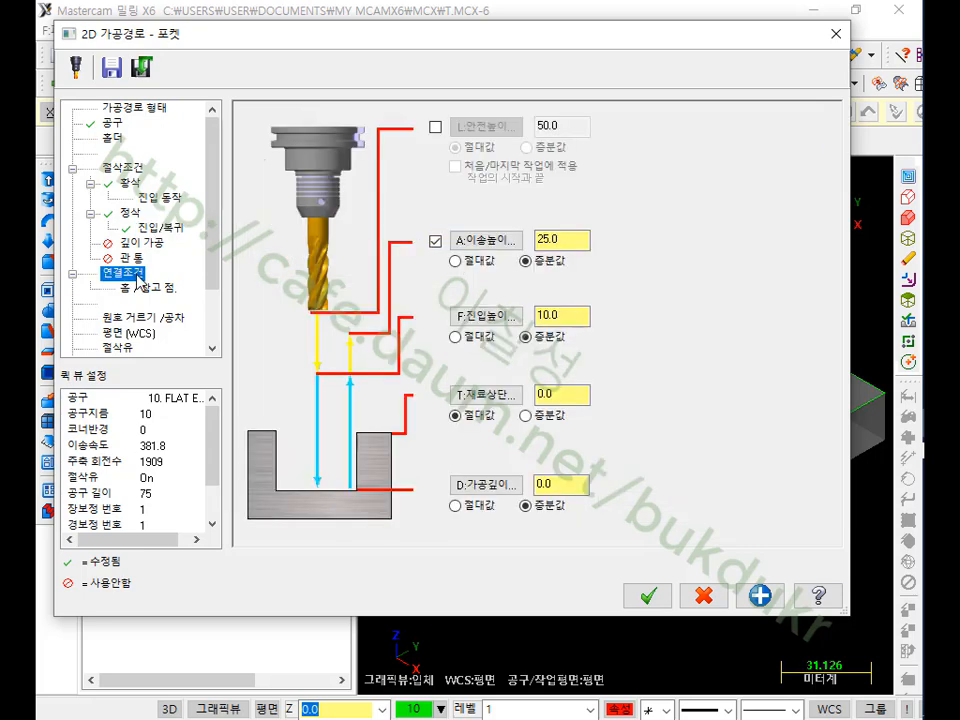
{"action": "left_click", "coordinate": [455, 506]}
{"action": "left_click_drag", "start_coordinate": [557, 490], "coordinate": [467, 496]}
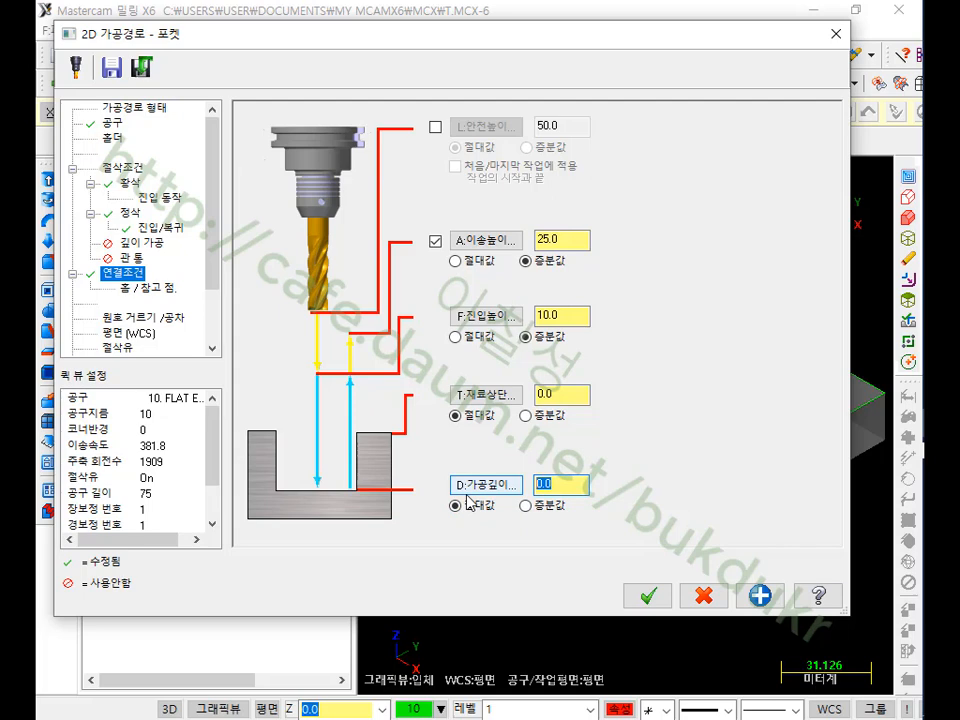
{"action": "type", "text": "-15"}
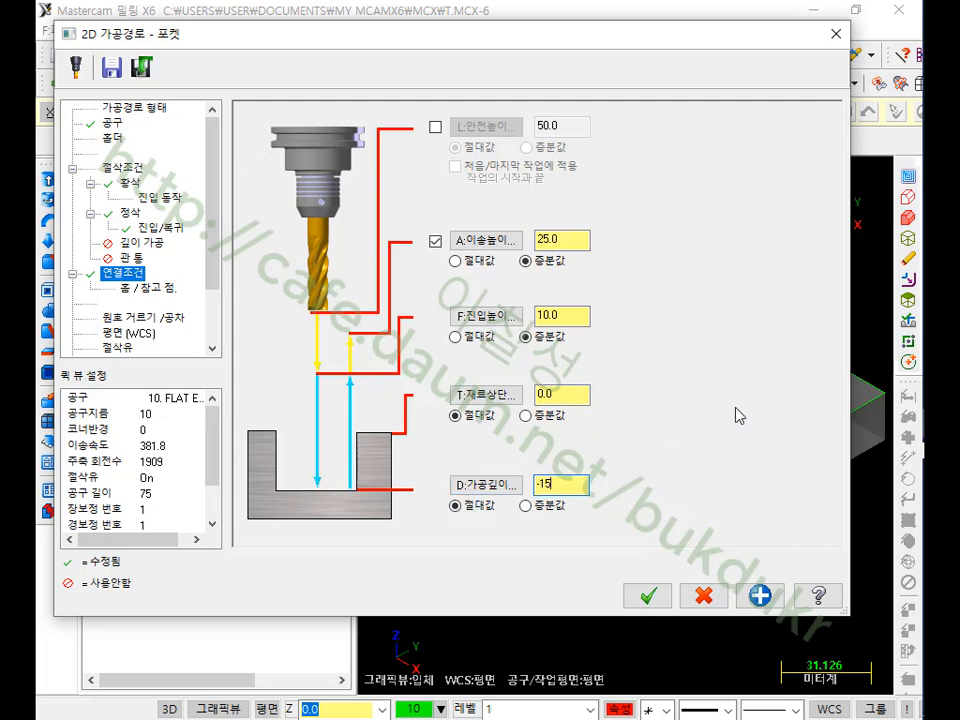
{"action": "left_click", "coordinate": [571, 399]}
{"action": "left_click", "coordinate": [573, 484]}
{"action": "left_click", "coordinate": [650, 598]}
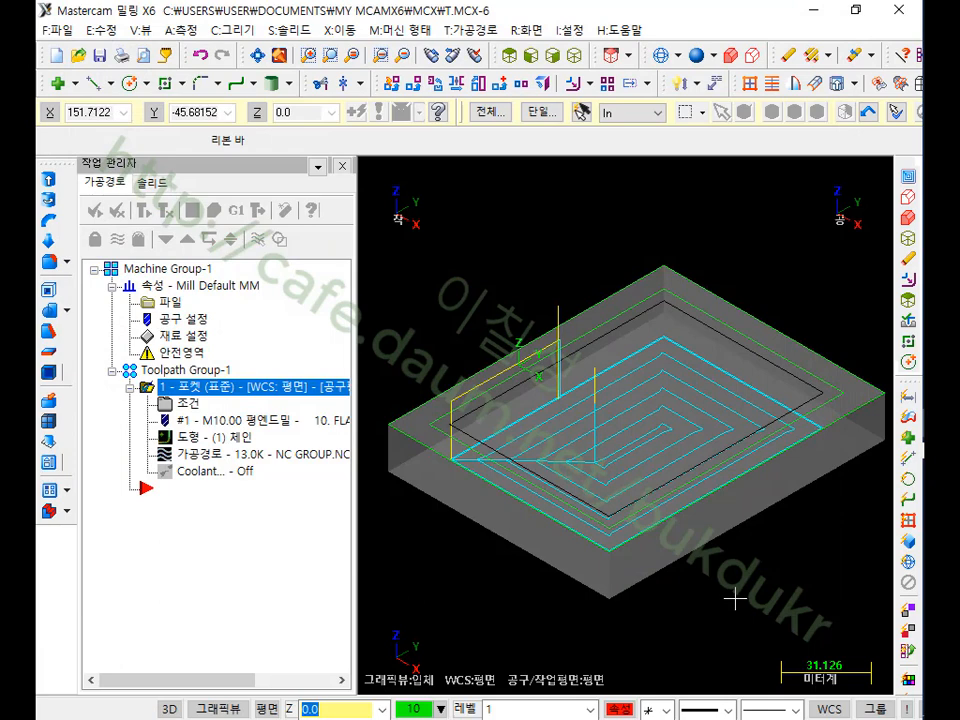
- Run the solid machining simulation of the pocket toolpath at maximum speed and inspect the cut pocket
{"action": "left_click", "coordinate": [213, 210]}
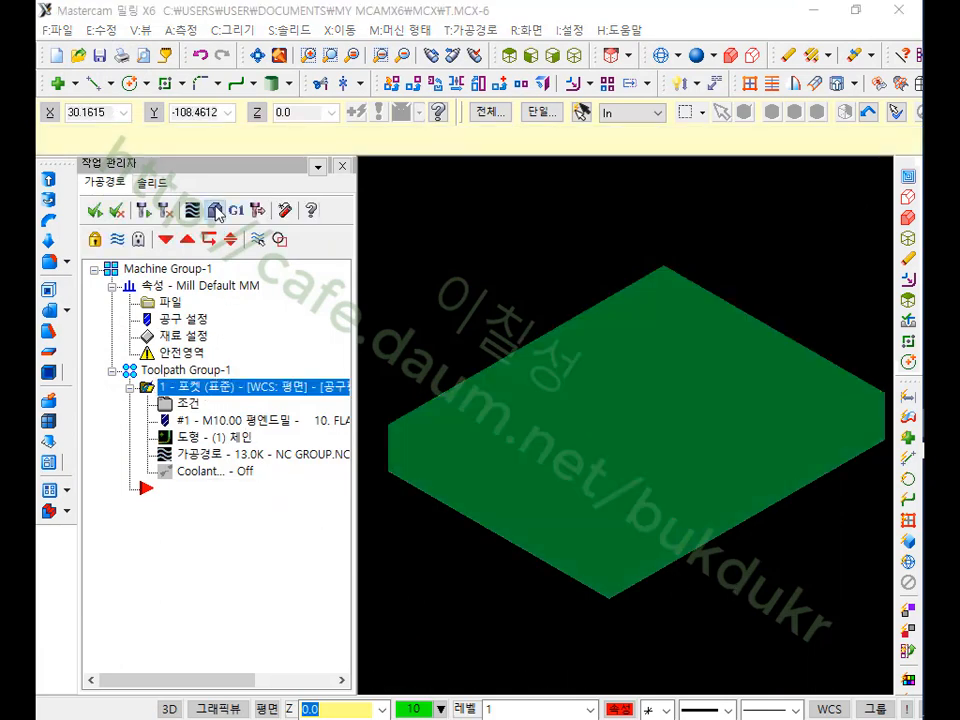
{"action": "left_click", "coordinate": [176, 72]}
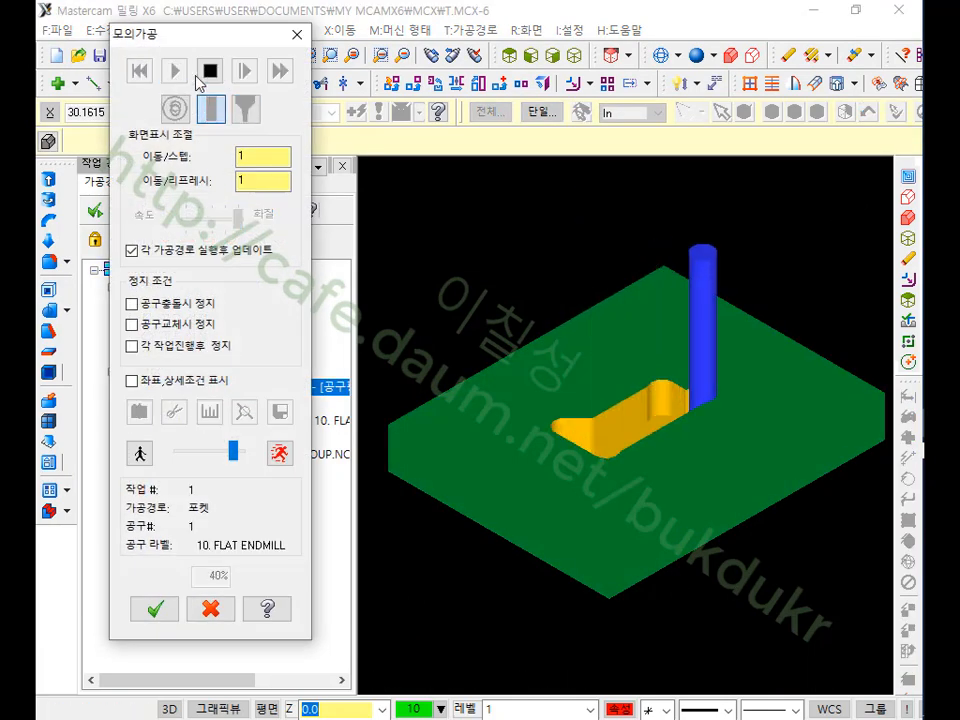
{"action": "left_click", "coordinate": [280, 454]}
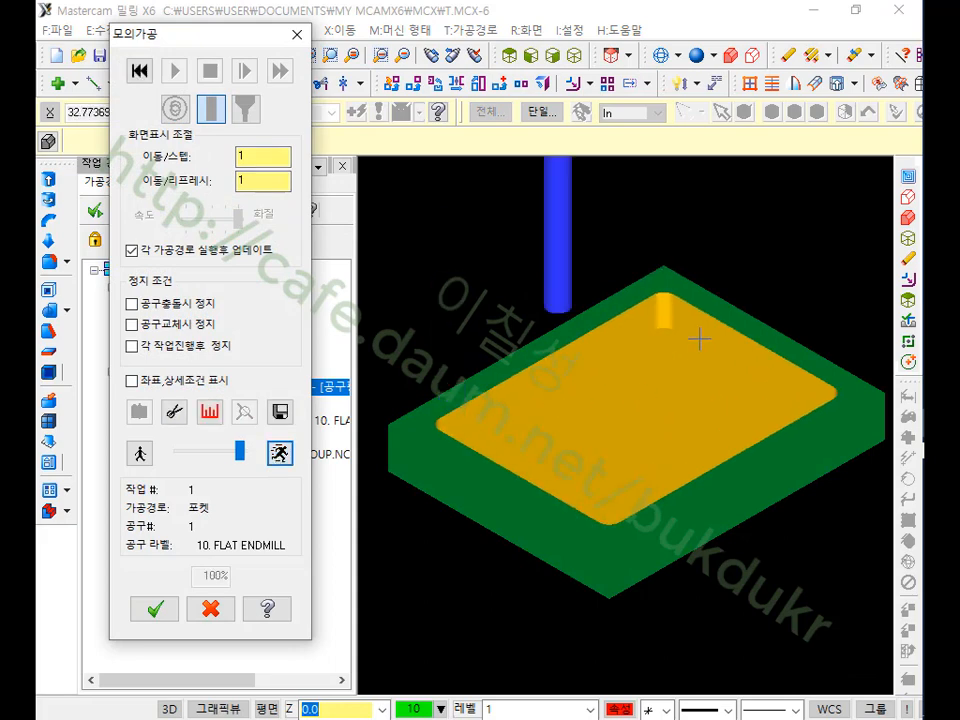
{"action": "mouse_move", "coordinate": [705, 330]}
{"action": "middle_mouse_down"}
{"action": "mouse_move", "coordinate": [741, 300]}
{"action": "mouse_move", "coordinate": [739, 265]}
{"action": "mouse_move", "coordinate": [727, 323]}
{"action": "mouse_move", "coordinate": [696, 336]}
{"action": "mouse_move", "coordinate": [716, 326]}
{"action": "middle_mouse_up"}
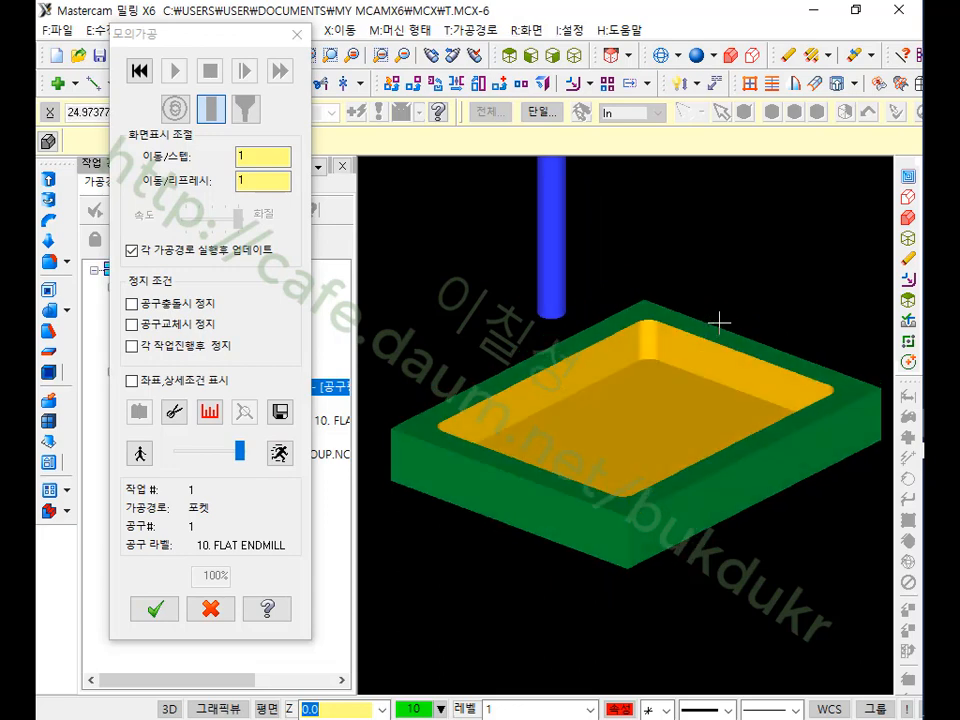
- Replay the simulation from the start, pause it early in the cut and examine where the endmill first plunges
{"action": "left_click", "coordinate": [139, 70]}
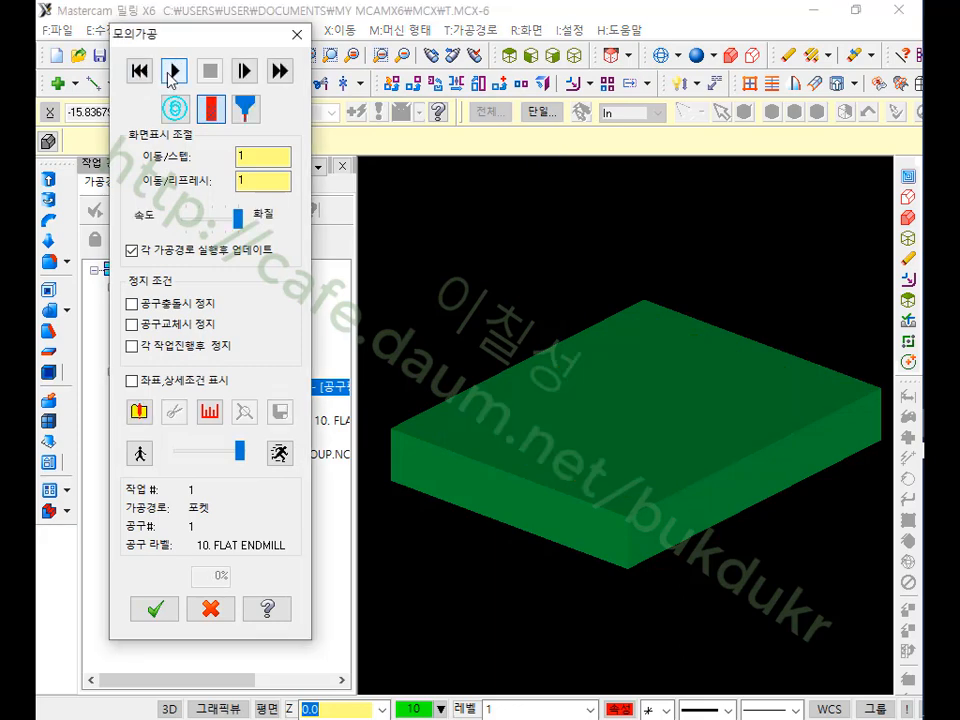
{"action": "left_click", "coordinate": [172, 71]}
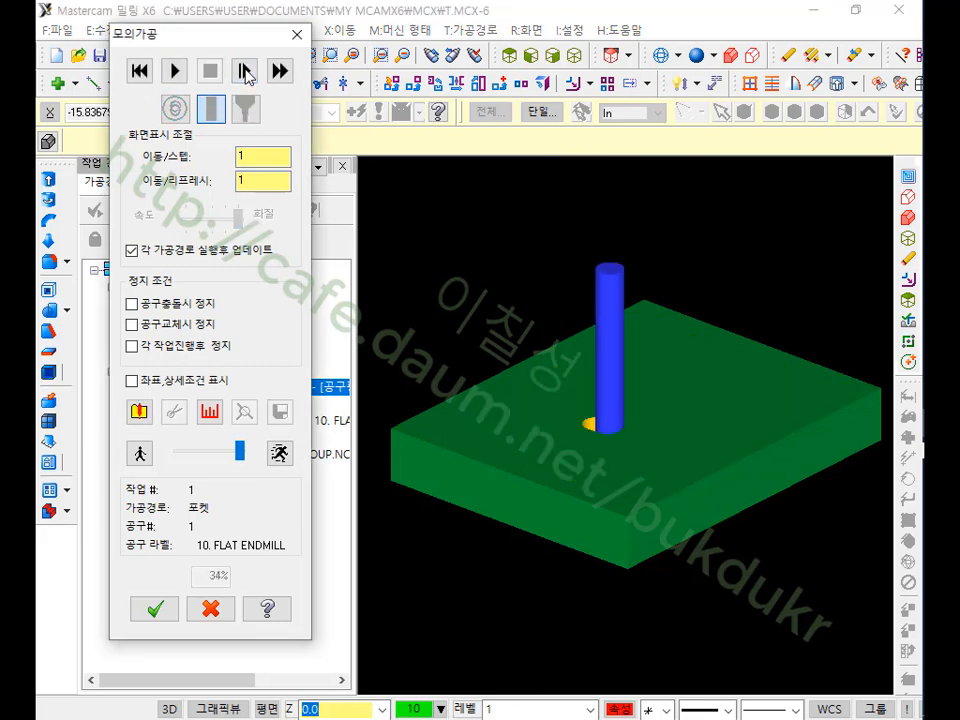
{"action": "scroll", "coordinate": [636, 439], "scroll_direction": "up", "scroll_amount": 5}
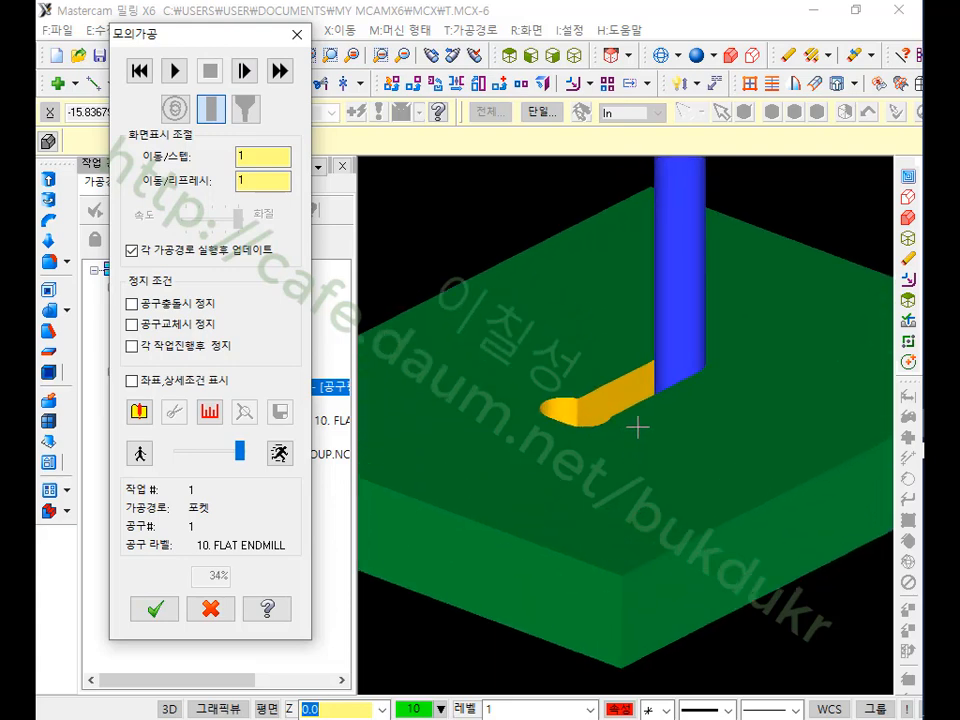
{"action": "scroll", "coordinate": [630, 472], "scroll_direction": "up", "scroll_amount": 3}
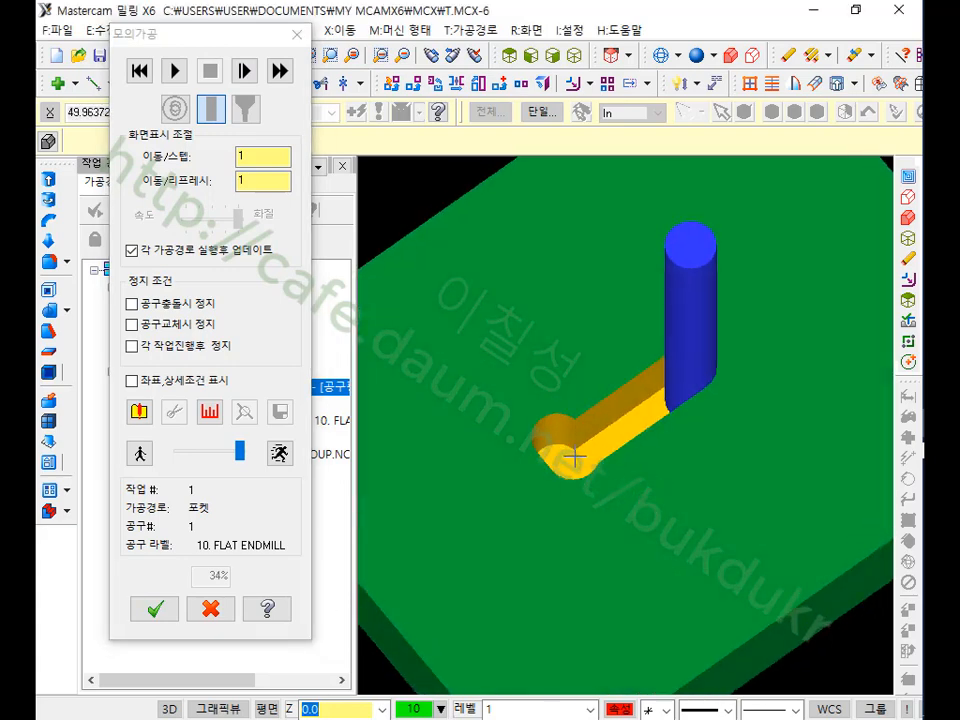
{"action": "scroll", "coordinate": [556, 447], "scroll_direction": "up", "scroll_amount": 1}
{"action": "key", "text": "ctrl+2"}
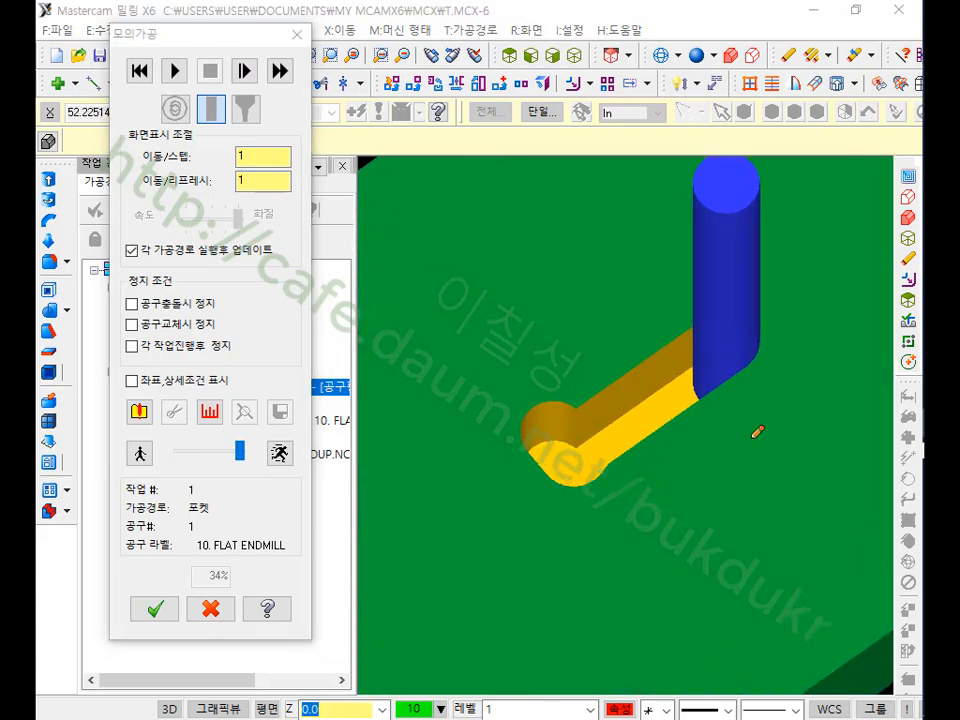
{"action": "left_click_drag", "start_coordinate": [555, 451], "coordinate": [553, 454]}
{"action": "mouse_move", "coordinate": [544, 320]}
{"action": "left_mouse_down"}
{"action": "mouse_move", "coordinate": [547, 468]}
{"action": "mouse_move", "coordinate": [583, 434]}
{"action": "left_mouse_up"}
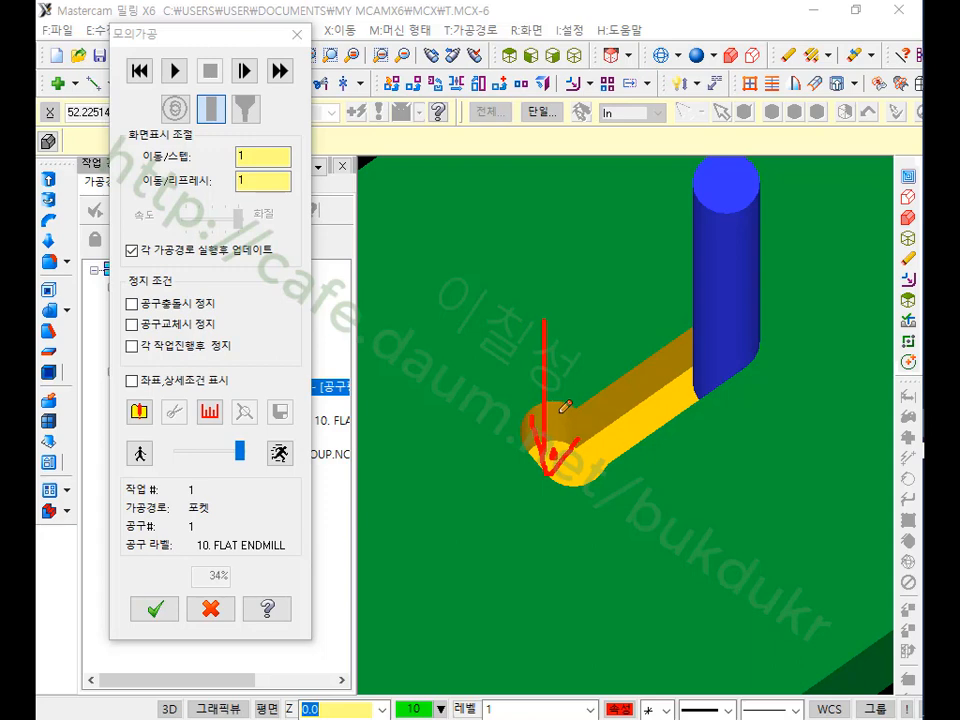
{"action": "left_click_drag", "start_coordinate": [547, 320], "coordinate": [546, 456]}
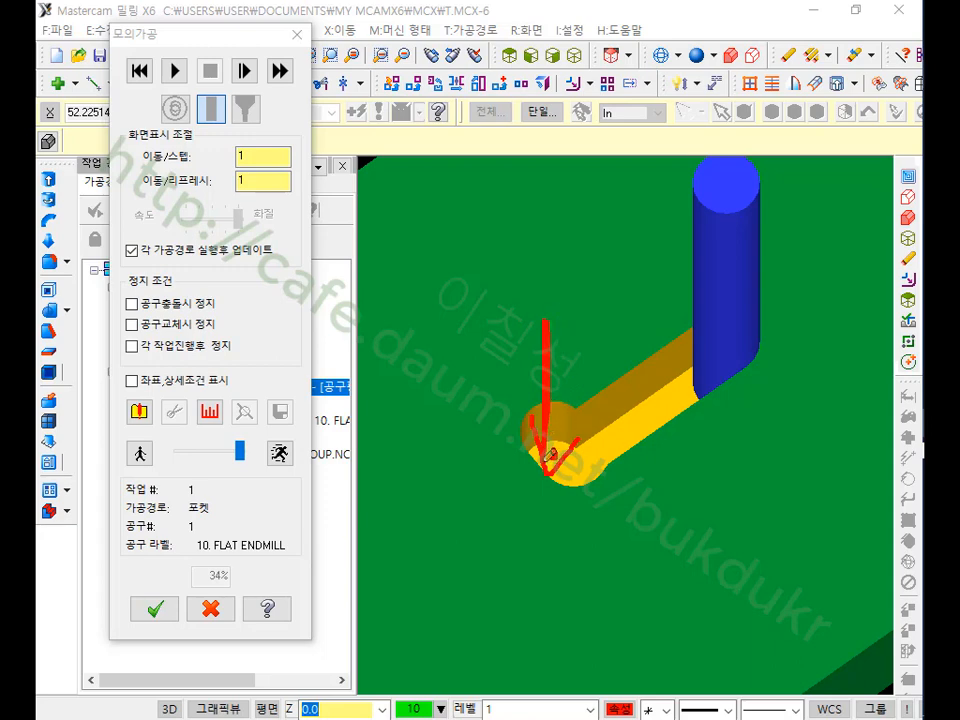
{"action": "mouse_move", "coordinate": [430, 293]}
{"action": "left_mouse_down"}
{"action": "mouse_move", "coordinate": [430, 398]}
{"action": "mouse_move", "coordinate": [458, 450]}
{"action": "left_mouse_up"}
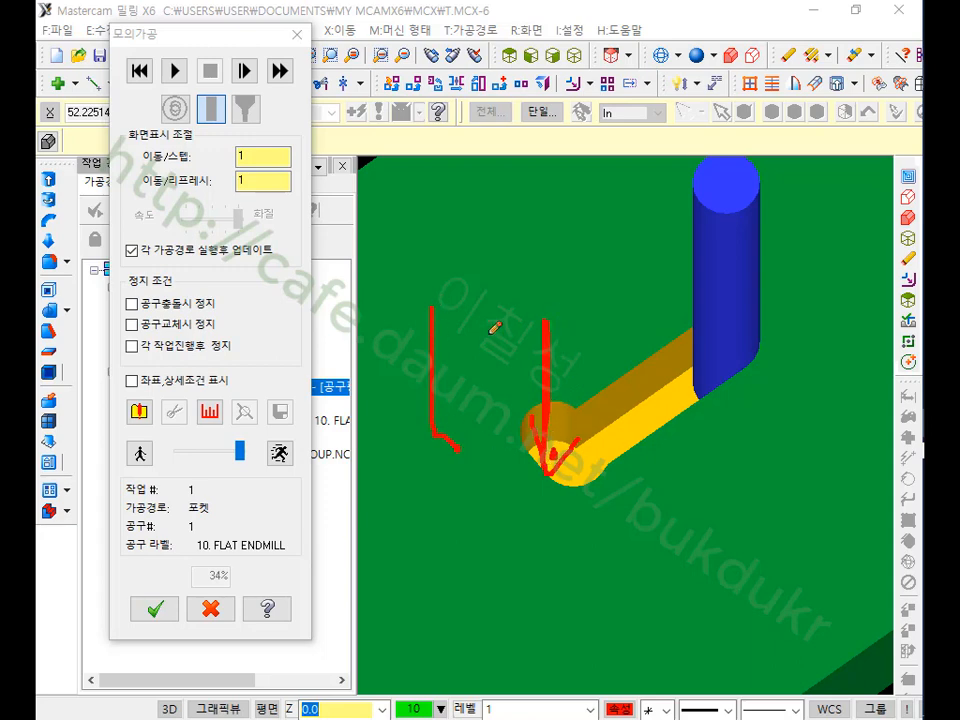
{"action": "left_click_drag", "start_coordinate": [475, 300], "coordinate": [483, 420]}
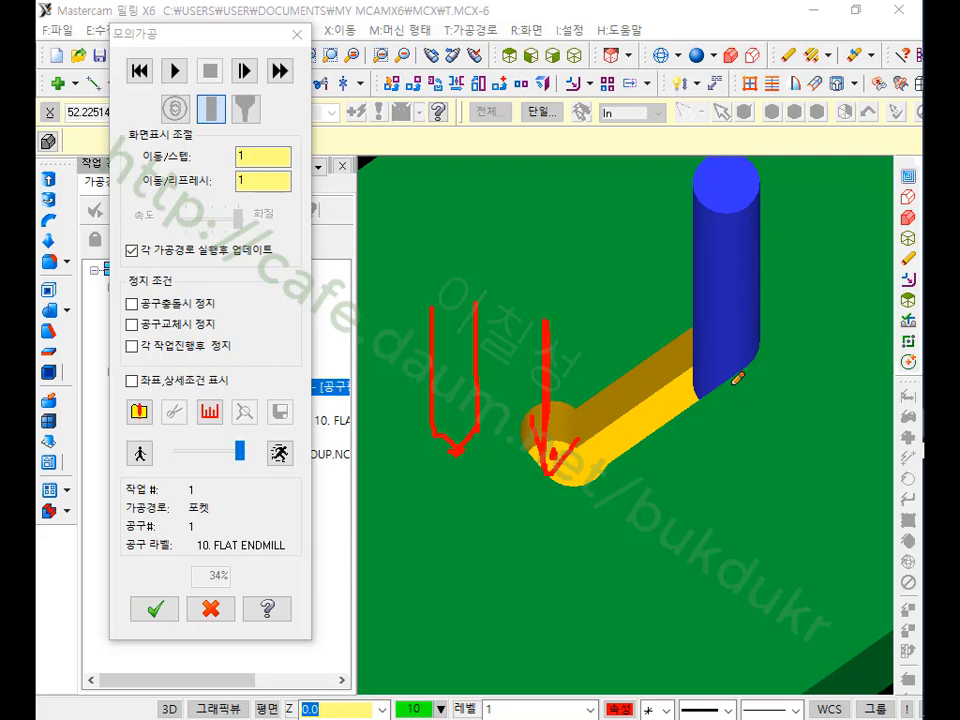
{"action": "left_click_drag", "start_coordinate": [557, 323], "coordinate": [552, 465]}
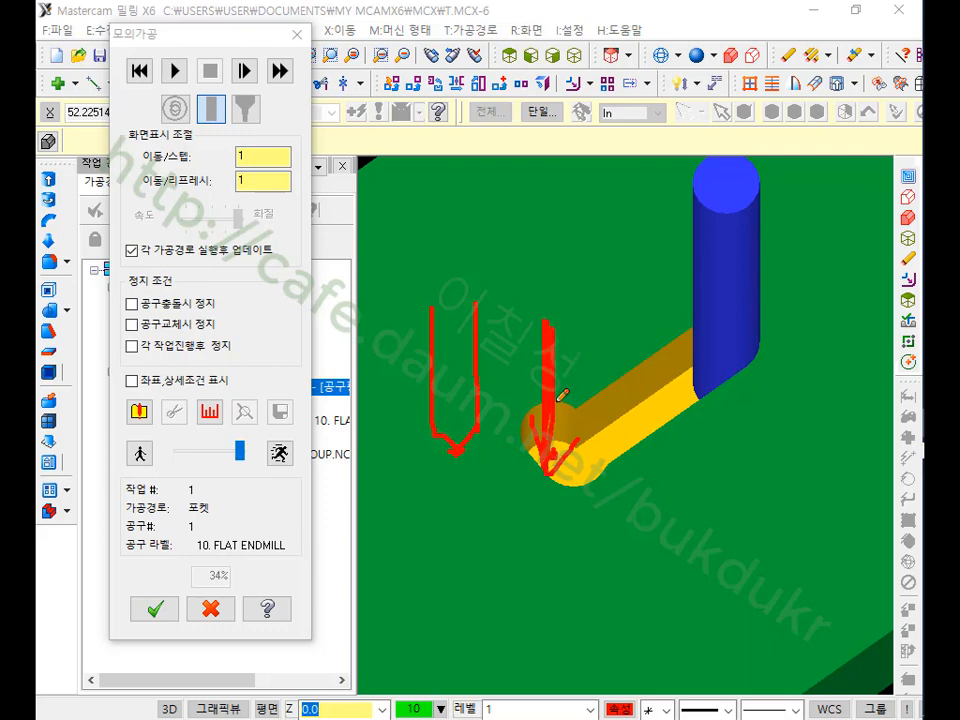
{"action": "left_click_drag", "start_coordinate": [562, 396], "coordinate": [560, 462]}
{"action": "right_click", "coordinate": [645, 418]}
{"action": "left_click", "coordinate": [707, 589]}
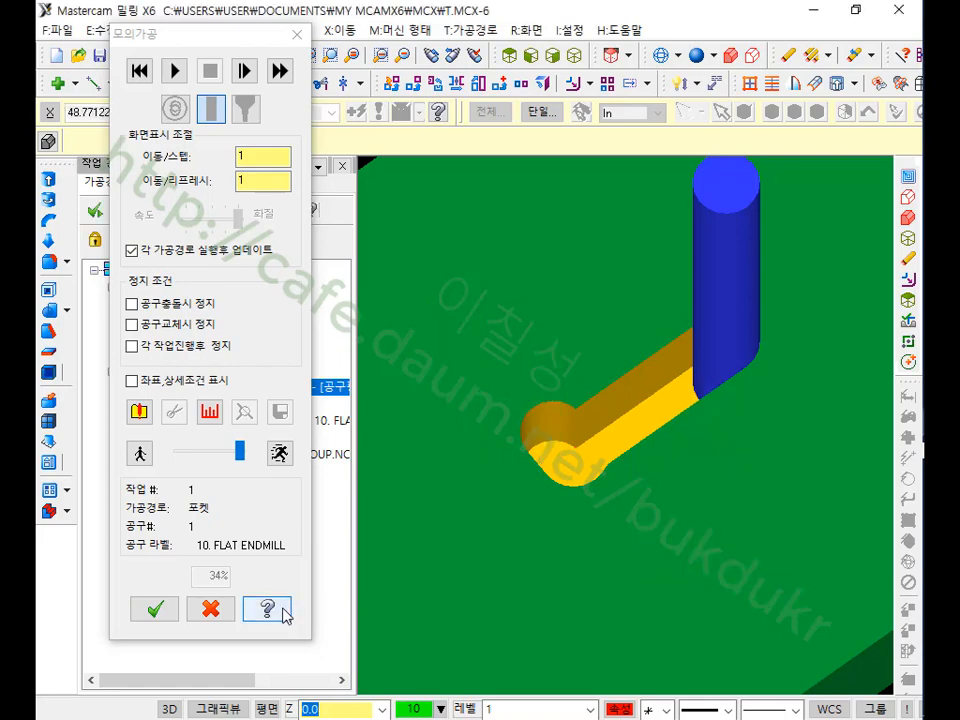
- Close the solid simulation and start a start hole drilling (시작홀 가공) operation based on the pocket operation
{"action": "left_click", "coordinate": [233, 601]}
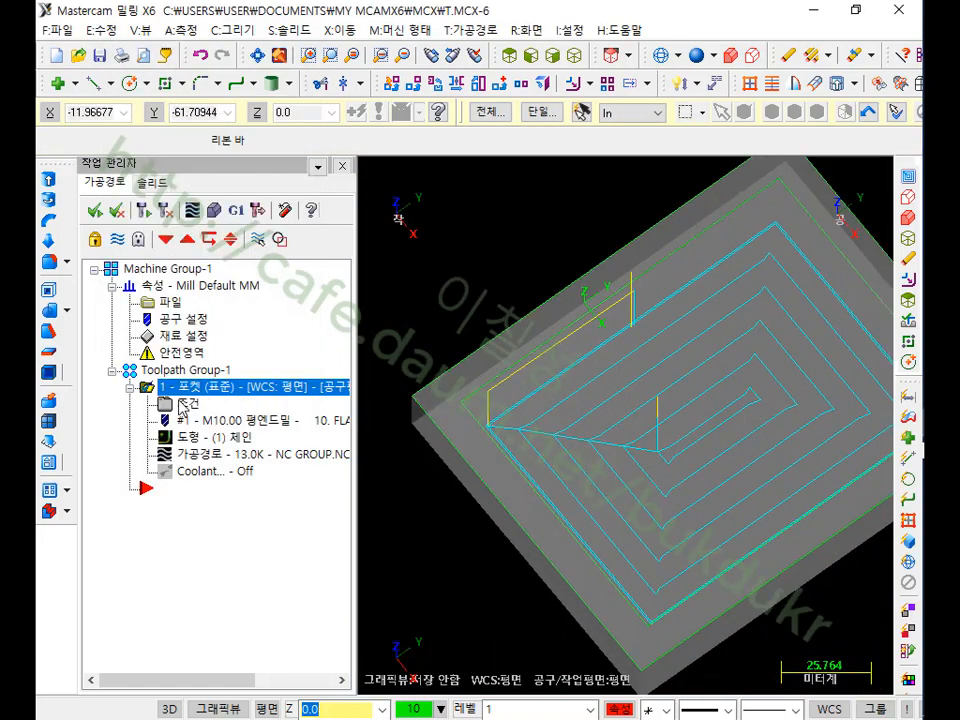
{"action": "left_click", "coordinate": [470, 30]}
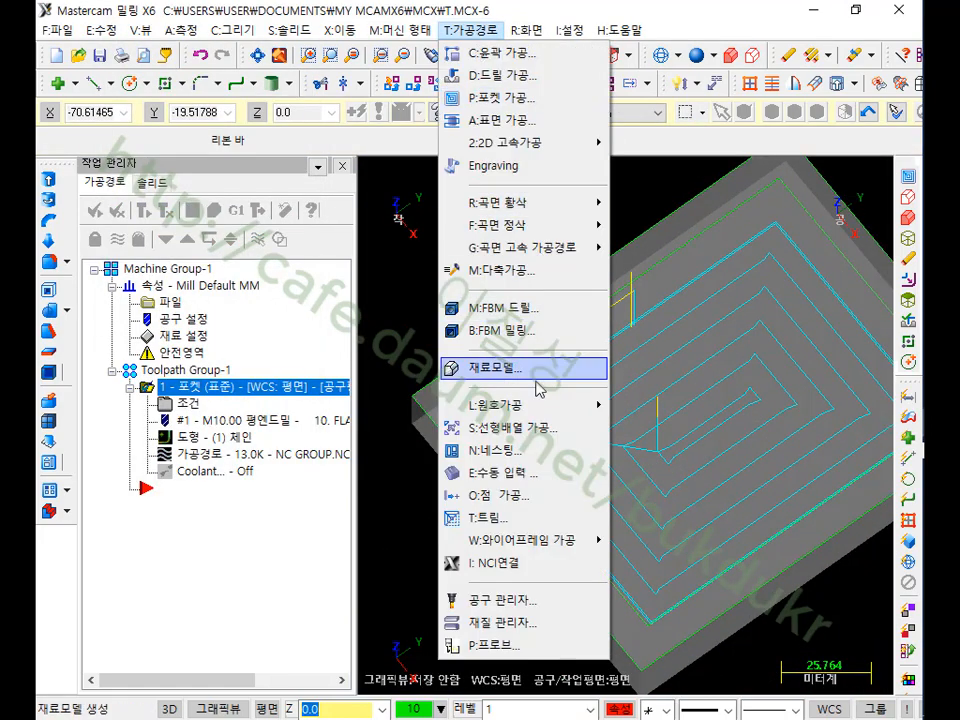
{"action": "mouse_move", "coordinate": [533, 410]}
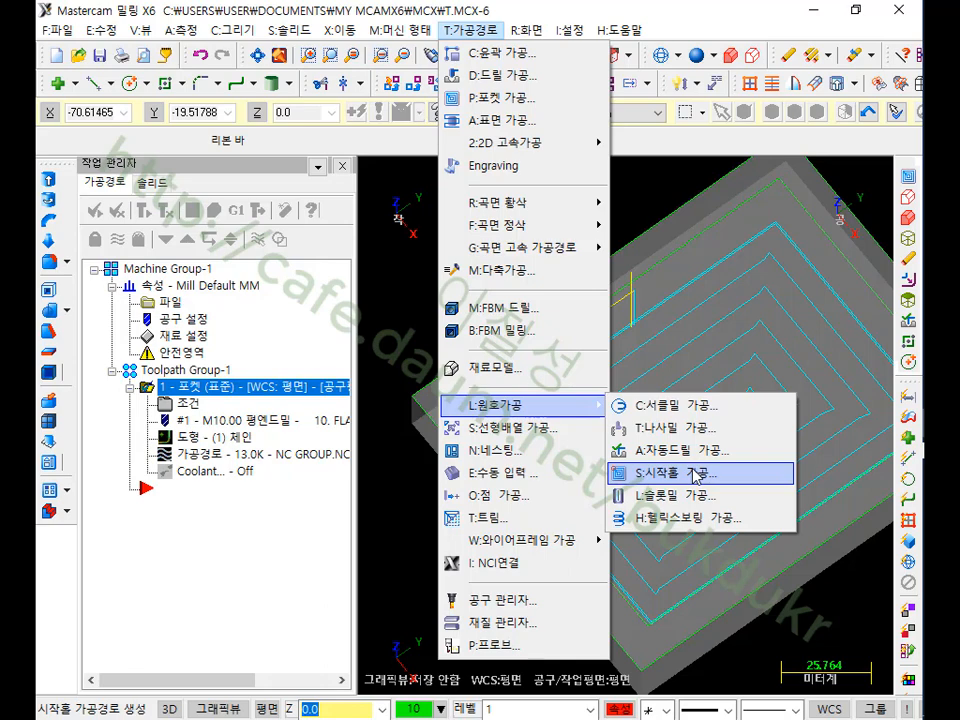
{"action": "left_click", "coordinate": [698, 477]}
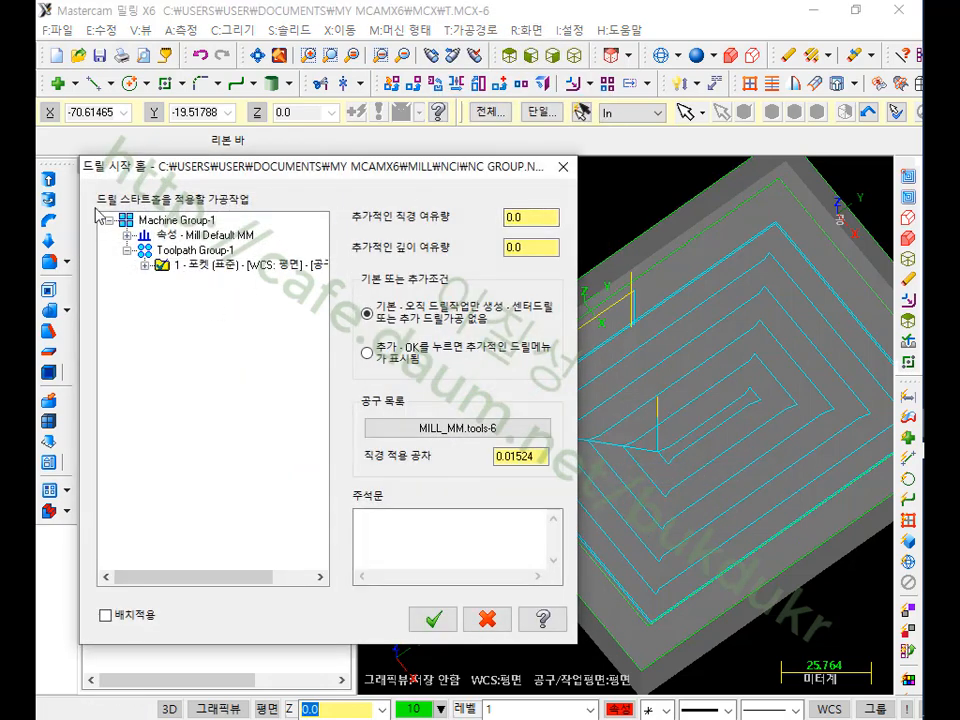
{"action": "left_click", "coordinate": [245, 265]}
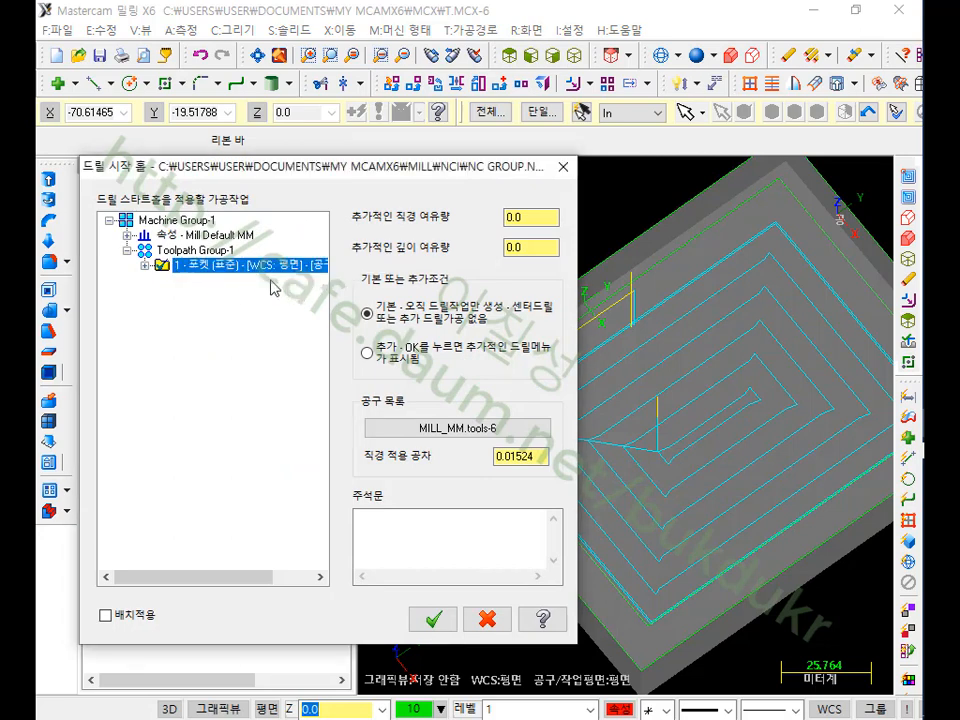
{"action": "left_click", "coordinate": [146, 266]}
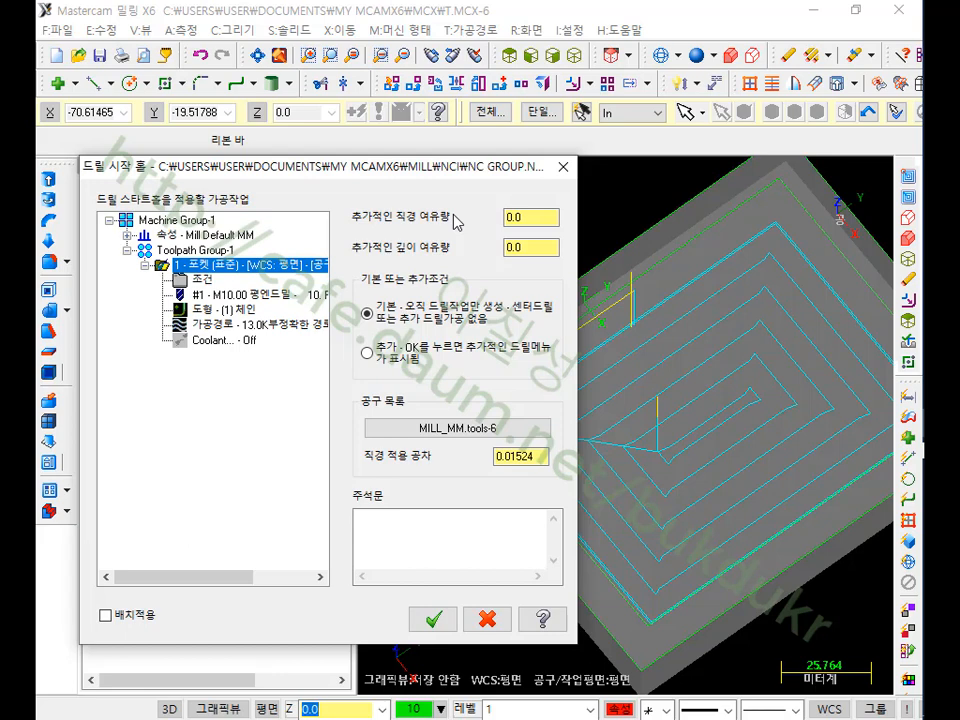
- Set the additional depth allowance (추가적인 깊이 여유량) to 0.2 and create the start hole drilling with the basic option
{"action": "left_click", "coordinate": [541, 218]}
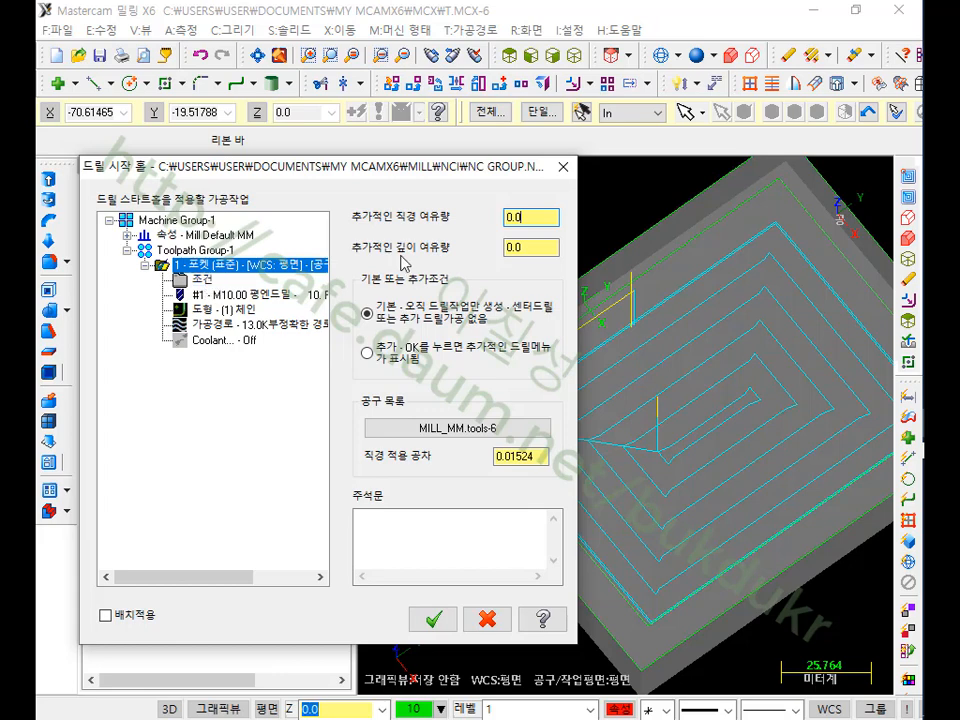
{"action": "left_click", "coordinate": [527, 248]}
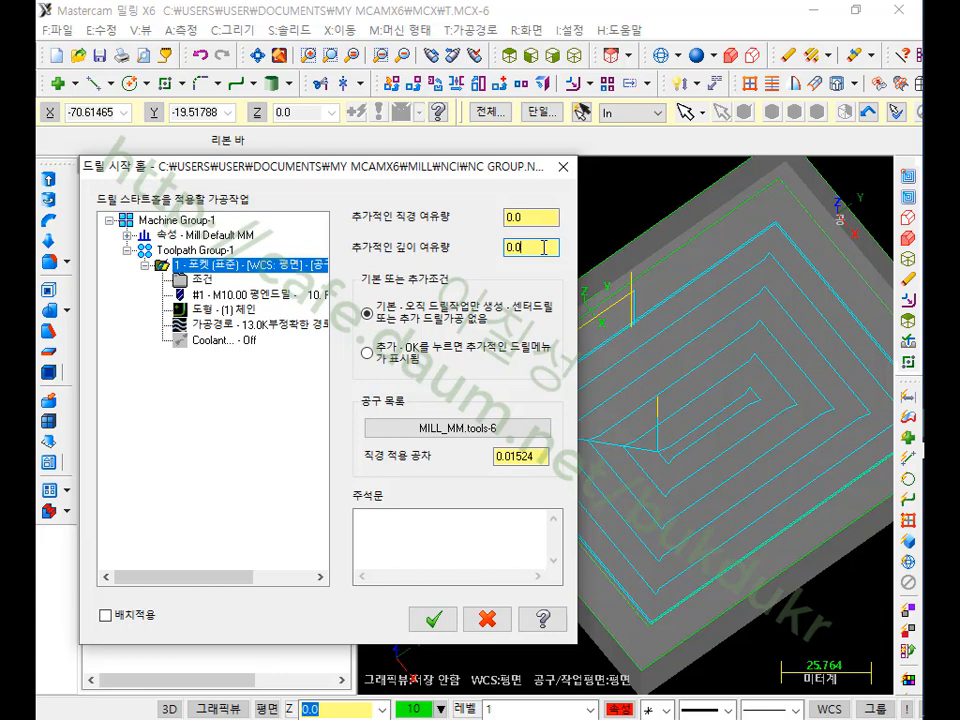
{"action": "left_click_drag", "start_coordinate": [543, 248], "coordinate": [487, 255]}
{"action": "type", "text": "0.2"}
{"action": "left_click", "coordinate": [544, 216]}
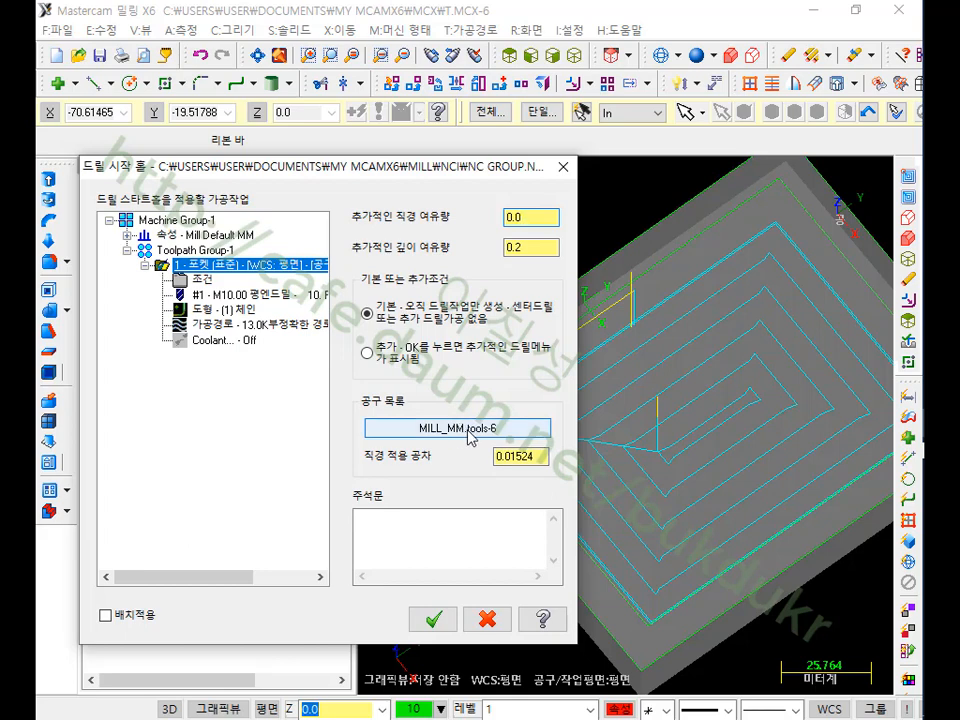
{"action": "left_click", "coordinate": [433, 622]}
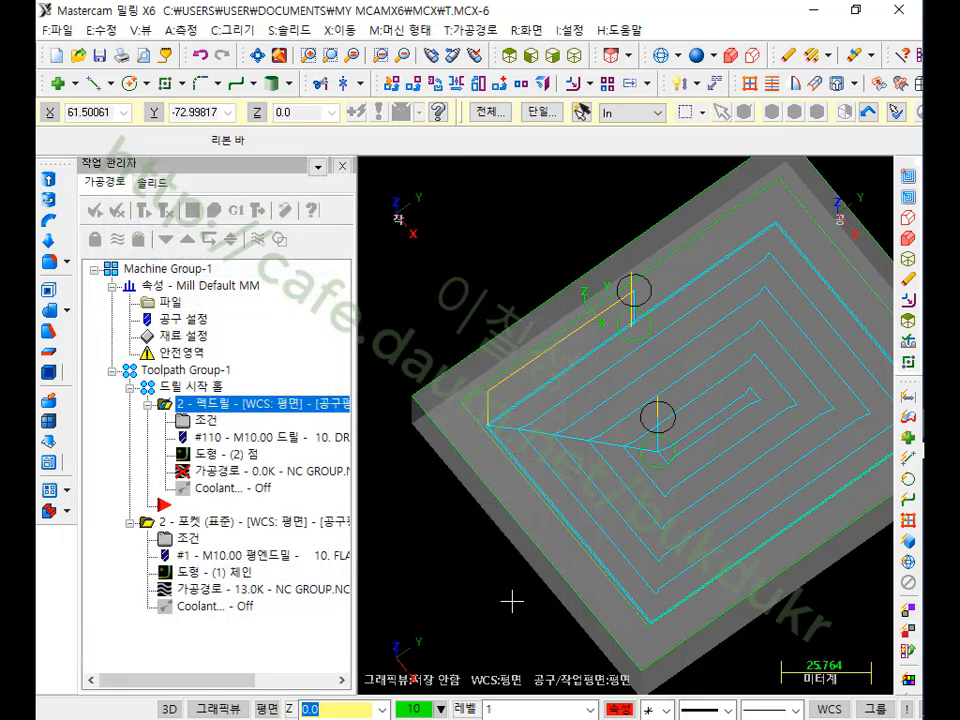
- Try to regenerate the toolpath of the start hole drilling group (드릴 시작 홀) in isometric view
{"action": "left_click", "coordinate": [577, 56]}
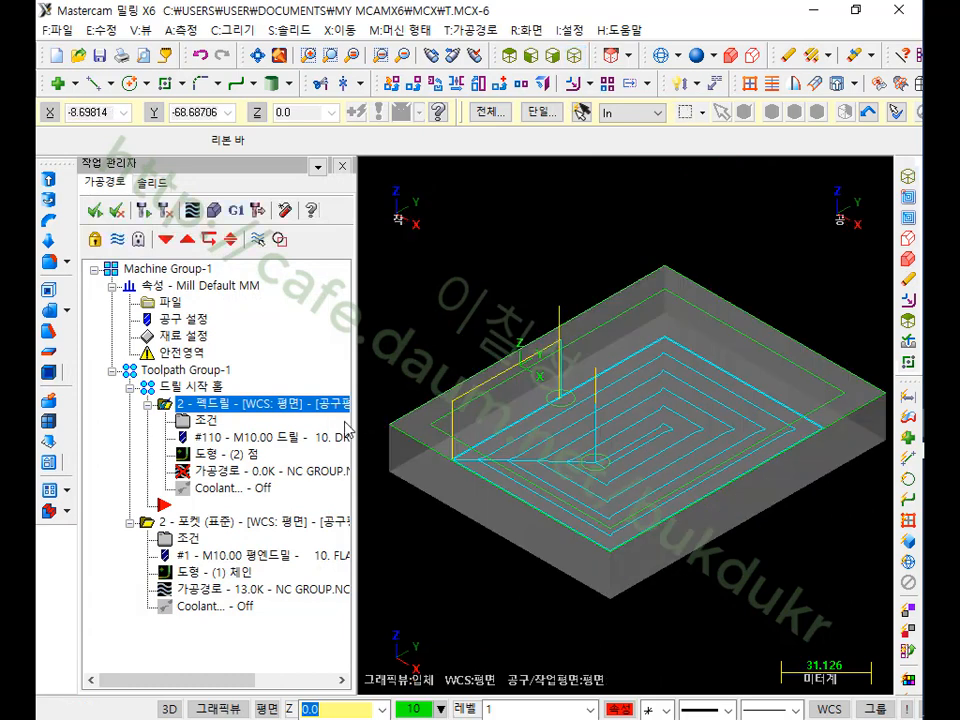
{"action": "left_click", "coordinate": [144, 212]}
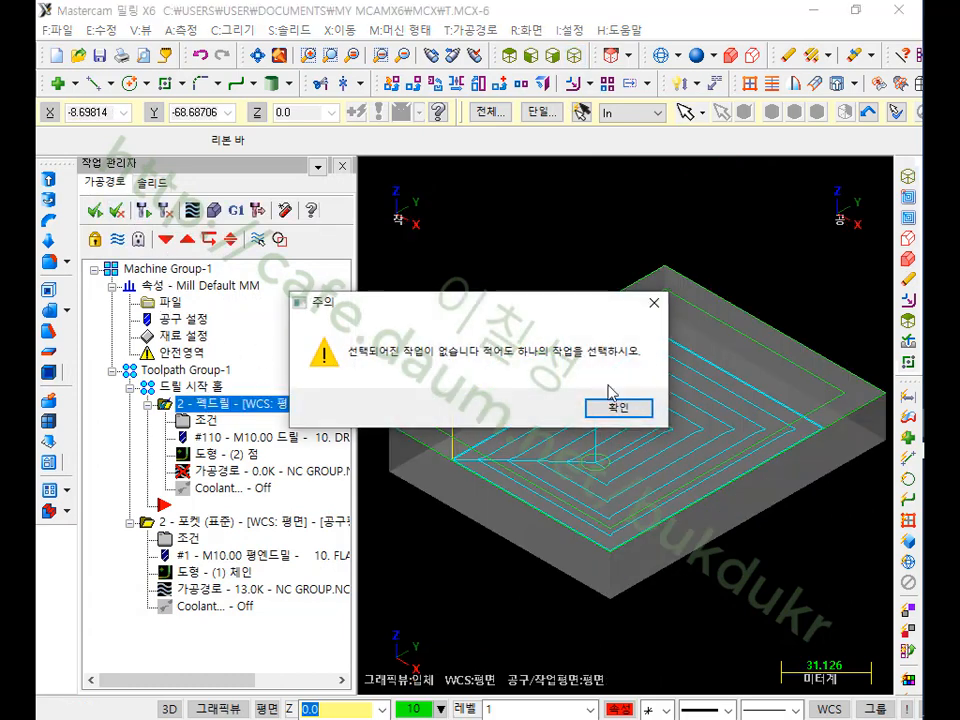
{"action": "left_click", "coordinate": [632, 410]}
{"action": "left_click", "coordinate": [180, 386]}
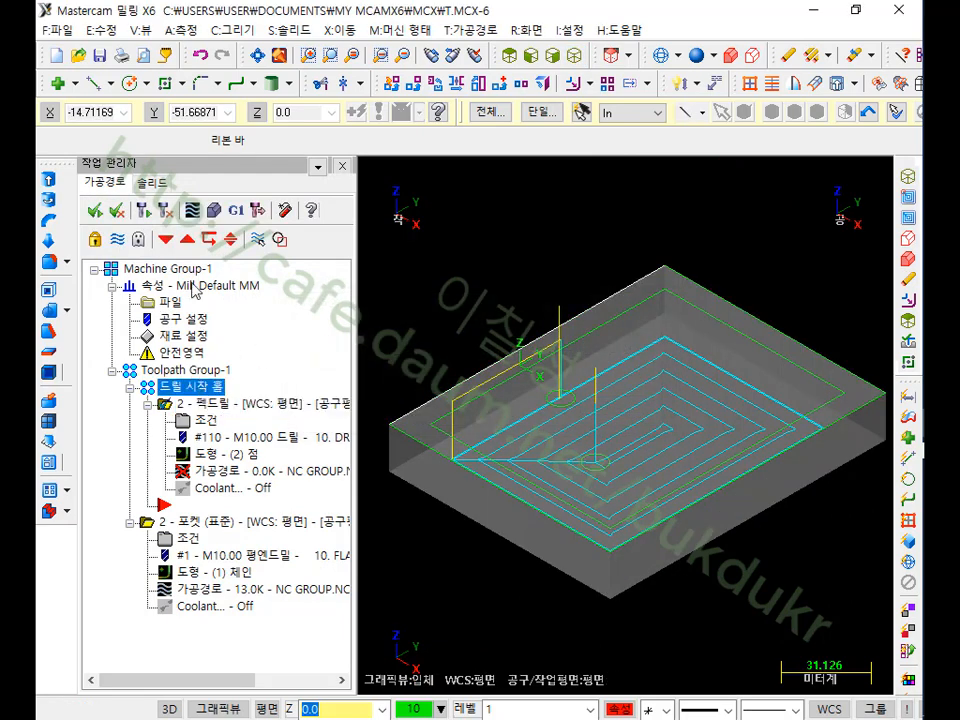
{"action": "left_click", "coordinate": [144, 212]}
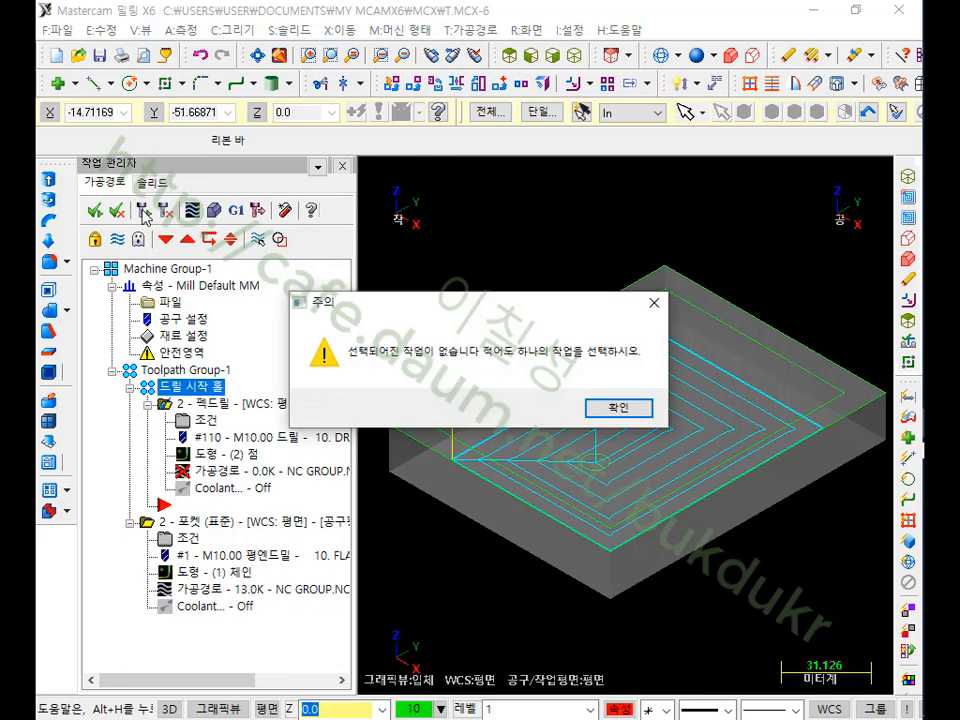
{"action": "left_click", "coordinate": [619, 410]}
- Select the peck drill operation in the start hole group and regenerate its toolpath
{"action": "left_click", "coordinate": [258, 405]}
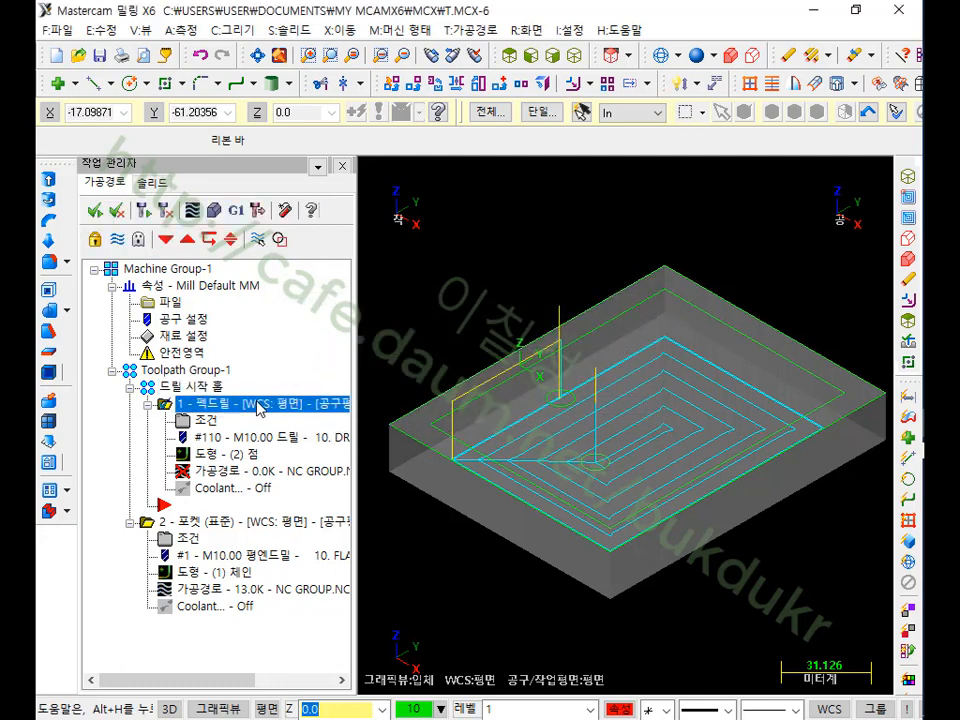
{"action": "left_click", "coordinate": [200, 521]}
{"action": "left_click", "coordinate": [180, 370]}
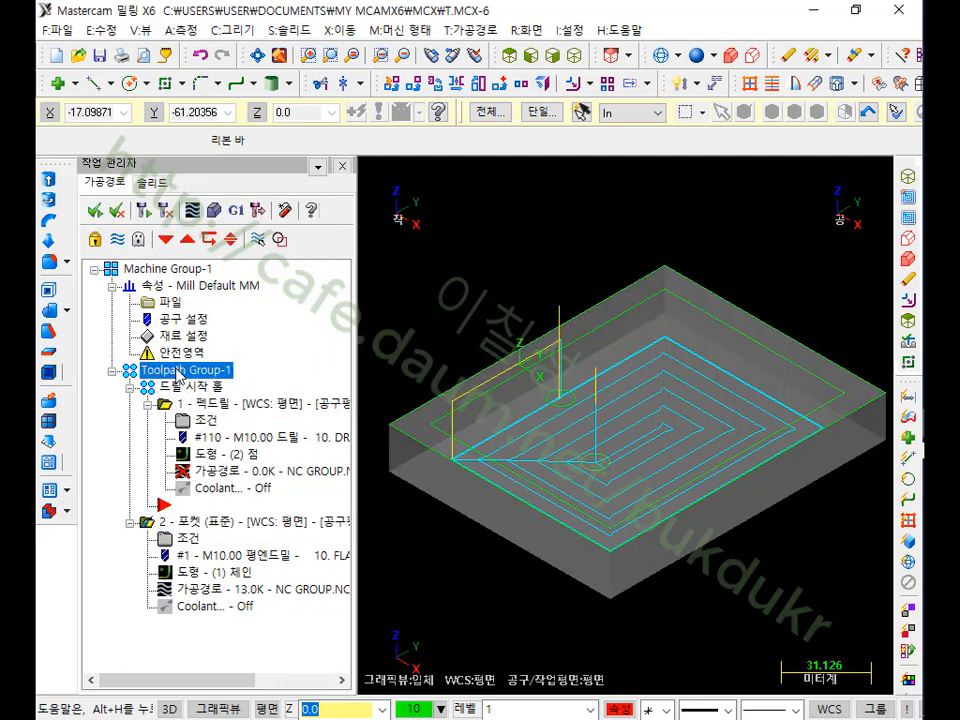
{"action": "left_click", "coordinate": [145, 212]}
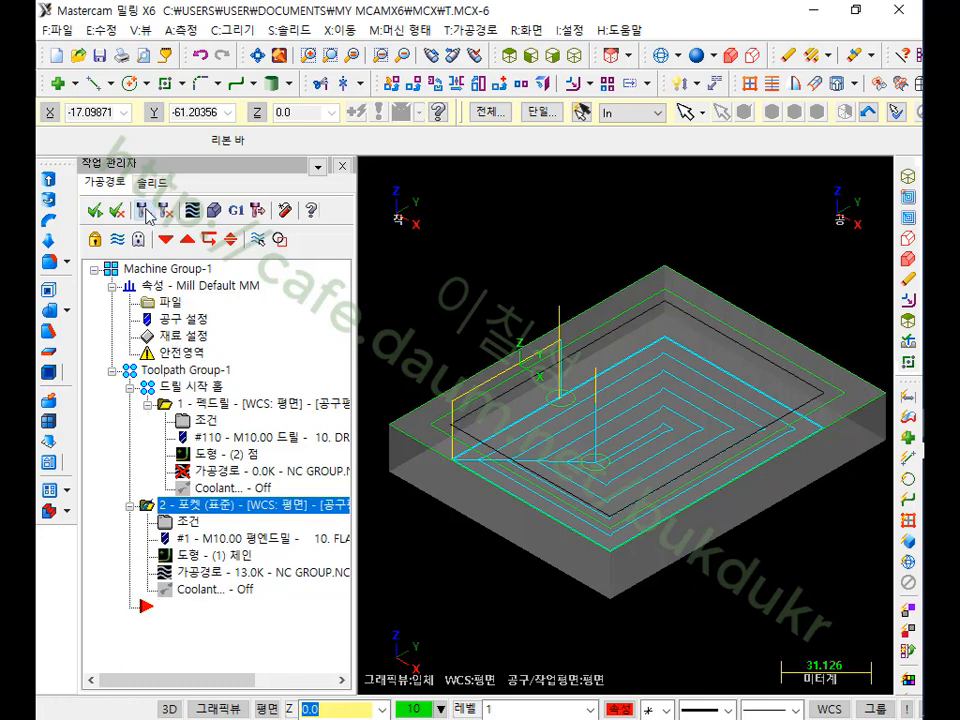
{"action": "left_click", "coordinate": [243, 405]}
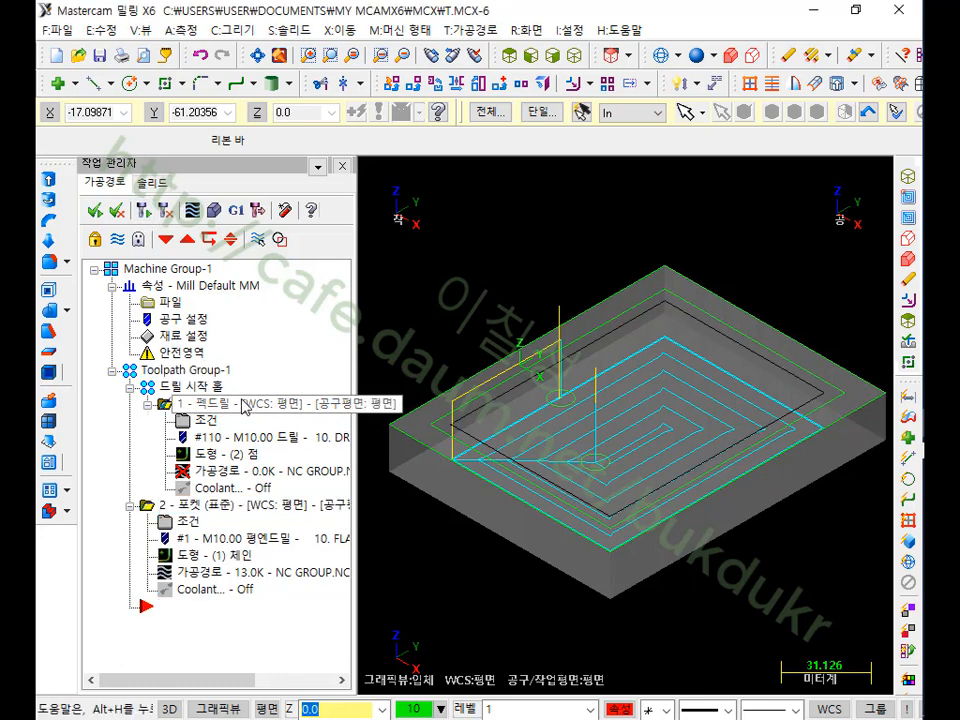
{"action": "left_click", "coordinate": [145, 212]}
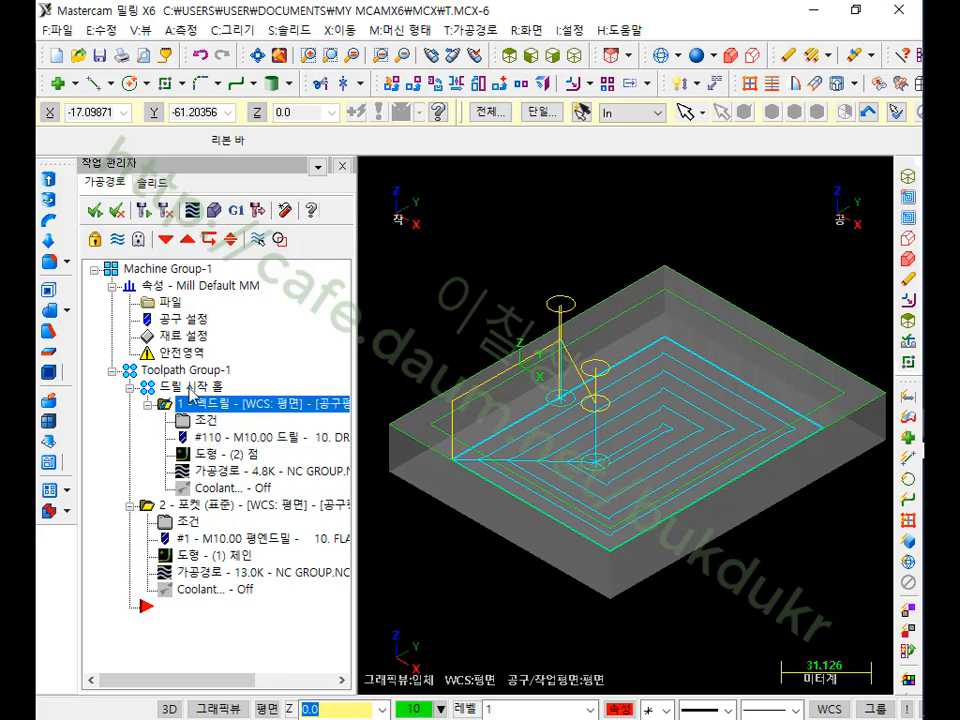
- Widen the operation manager, display only the selected operation's toolpath and examine the start hole drill paths
{"action": "left_click_drag", "start_coordinate": [356, 516], "coordinate": [430, 518]}
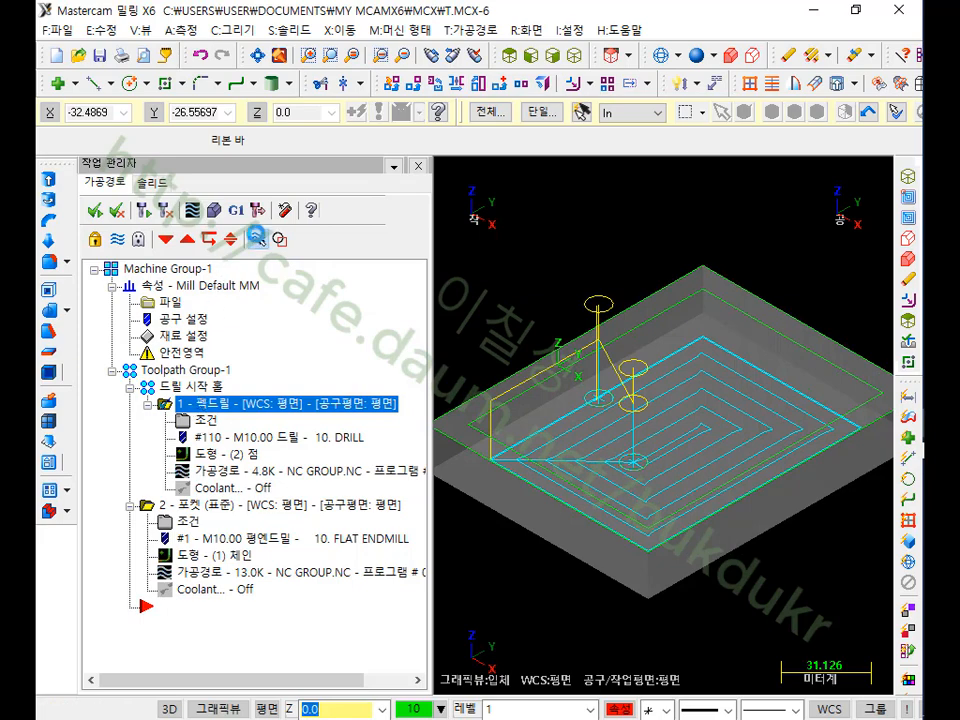
{"action": "left_click", "coordinate": [257, 237]}
{"action": "scroll", "coordinate": [739, 433], "scroll_direction": "down", "scroll_amount": 2}
{"action": "scroll", "coordinate": [686, 436], "scroll_direction": "up", "scroll_amount": 3}
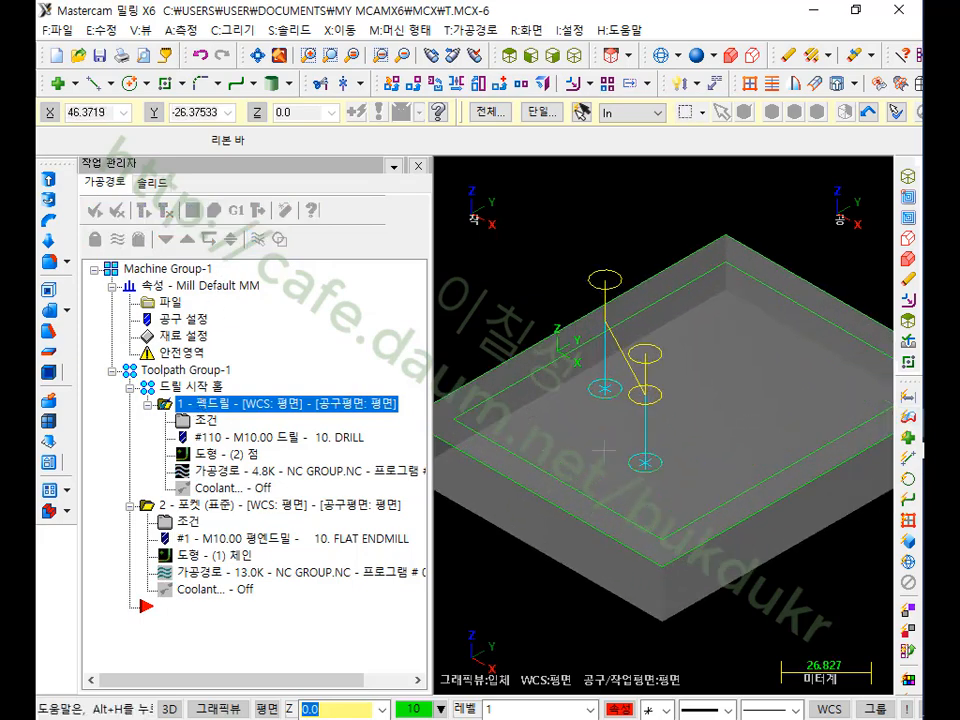
{"action": "scroll", "coordinate": [603, 452], "scroll_direction": "up", "scroll_amount": 2}
{"action": "middle_click_drag", "start_coordinate": [711, 432], "coordinate": [716, 490]}
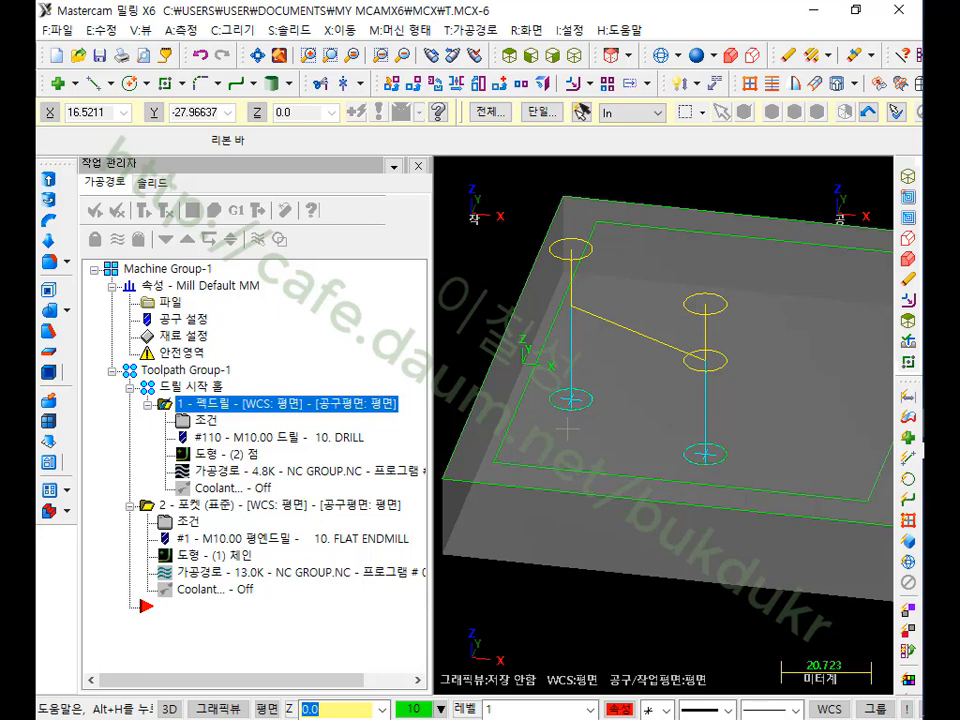
- Backplot the pocket toolpath to its end and compare the tool's plunge positions with the start hole circles
{"action": "left_click", "coordinate": [207, 515]}
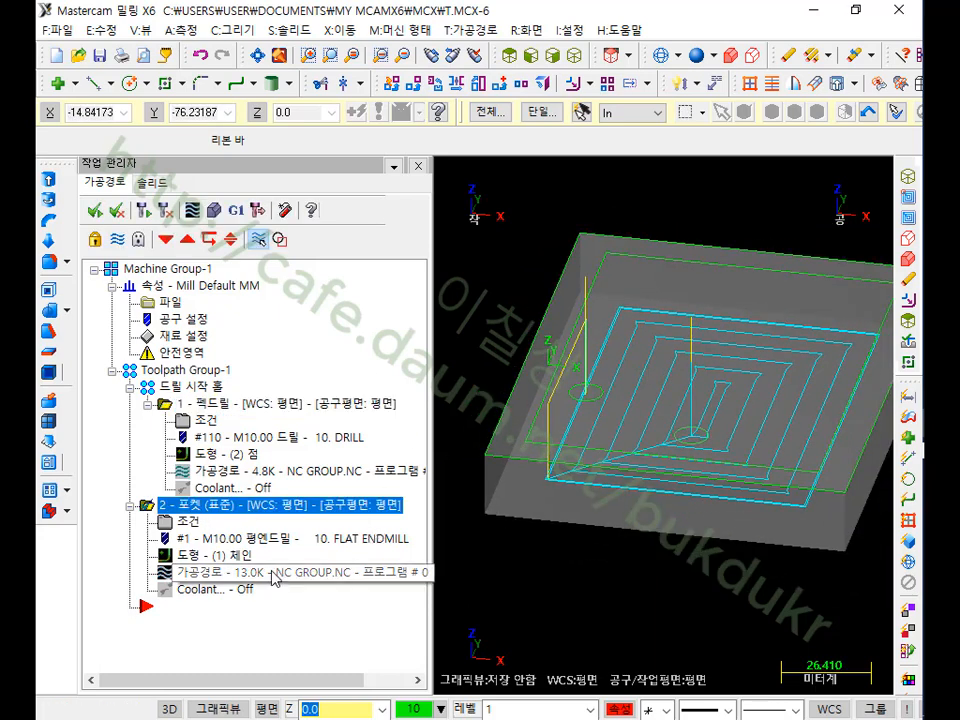
{"action": "left_click", "coordinate": [241, 573]}
{"action": "left_click_drag", "start_coordinate": [723, 173], "coordinate": [831, 175]}
{"action": "scroll", "coordinate": [556, 368], "scroll_direction": "up", "scroll_amount": 6}
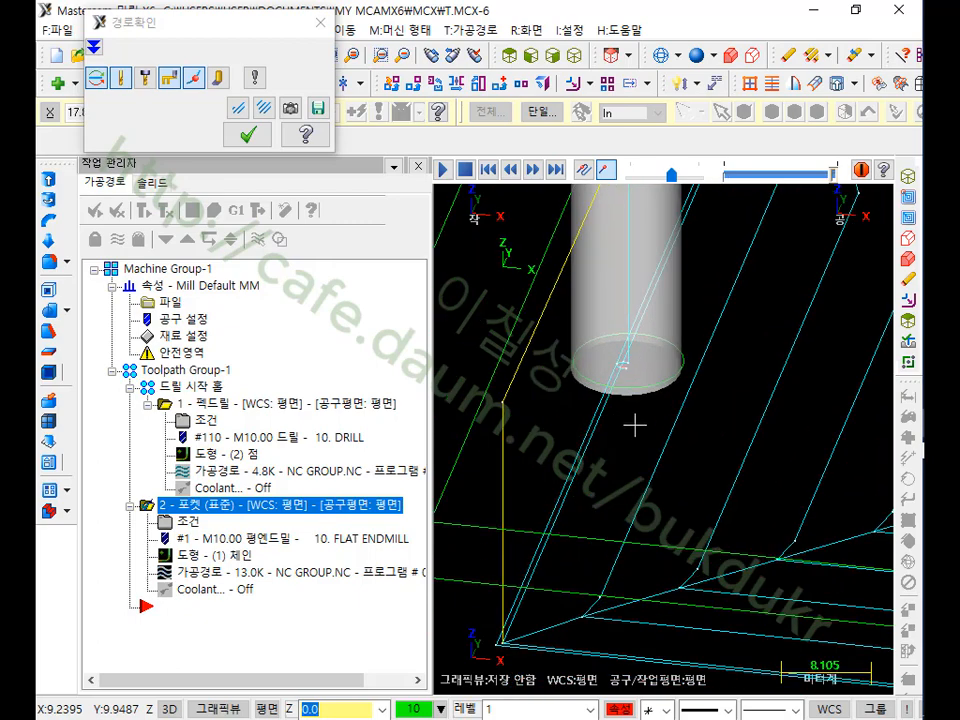
{"action": "scroll", "coordinate": [630, 371], "scroll_direction": "down", "scroll_amount": 5}
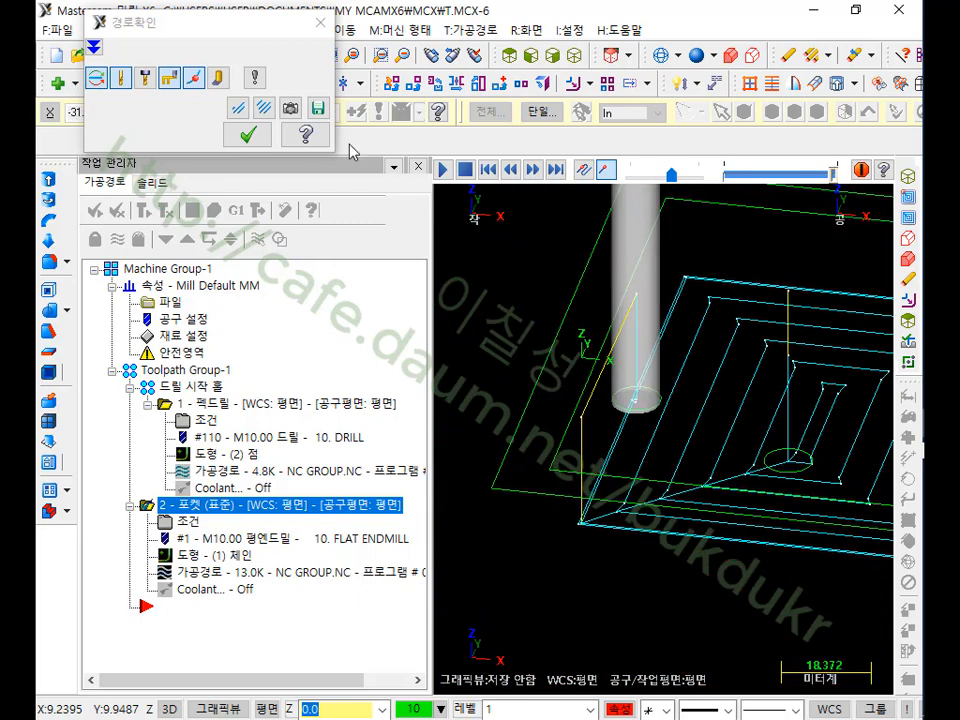
{"action": "left_click", "coordinate": [256, 143]}
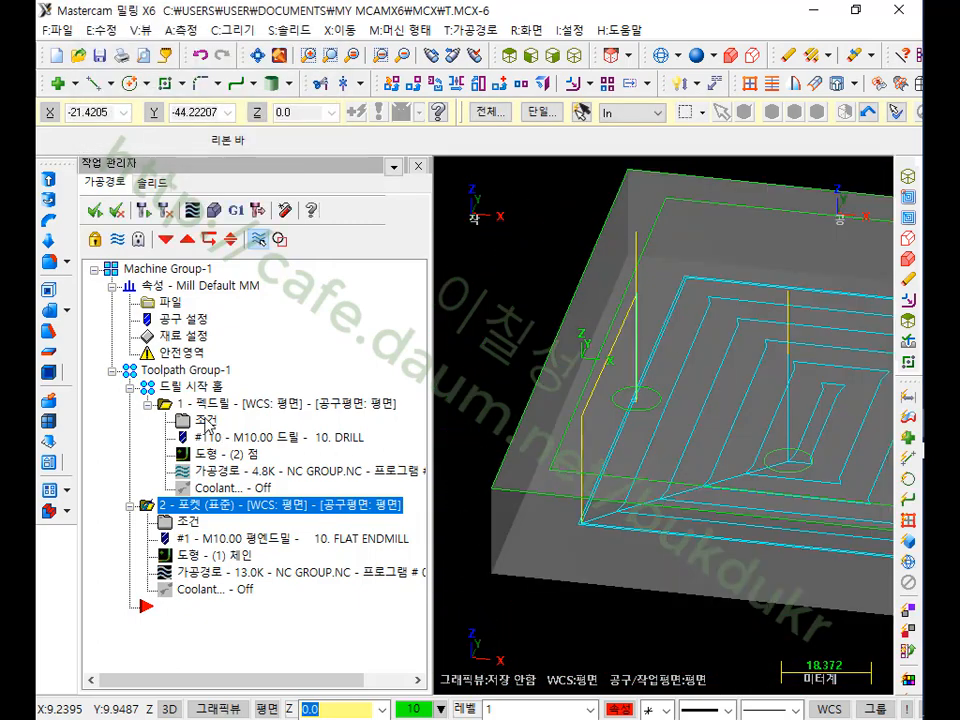
- Check the machining depth in the peck drill operation's linking parameters (연결조건) and leave without changes
{"action": "left_click", "coordinate": [208, 428]}
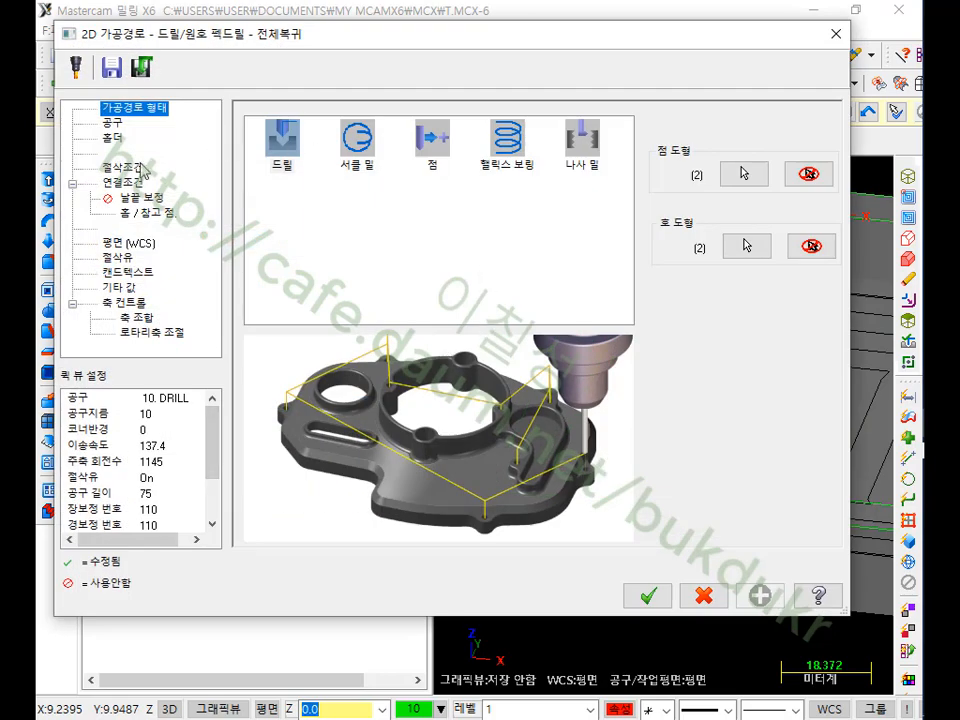
{"action": "left_click", "coordinate": [212, 173]}
{"action": "left_click", "coordinate": [122, 183]}
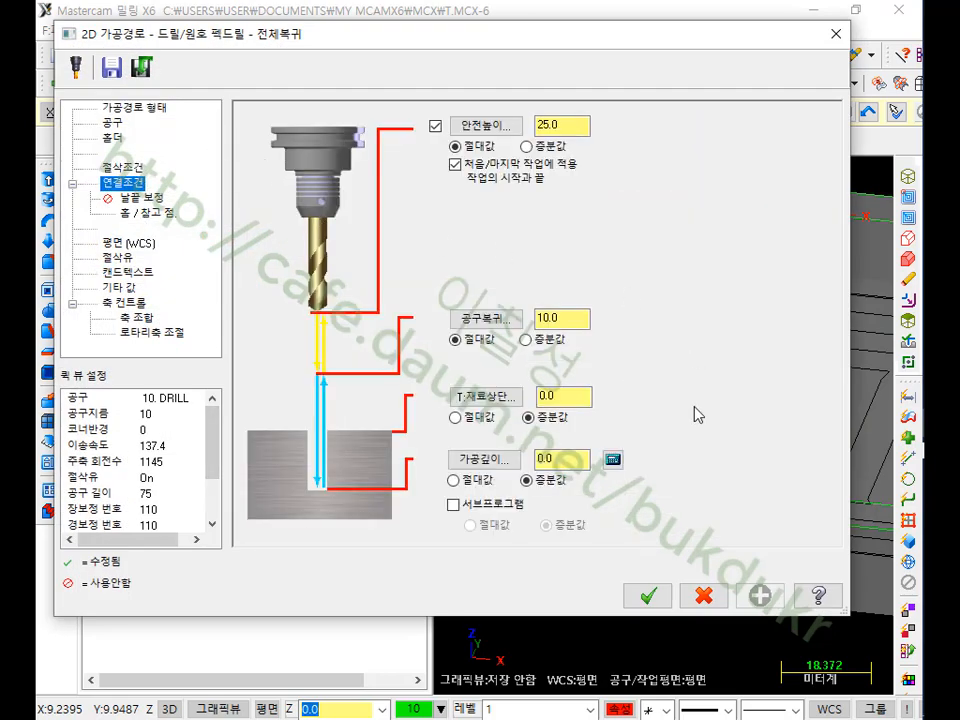
{"action": "left_click", "coordinate": [573, 460]}
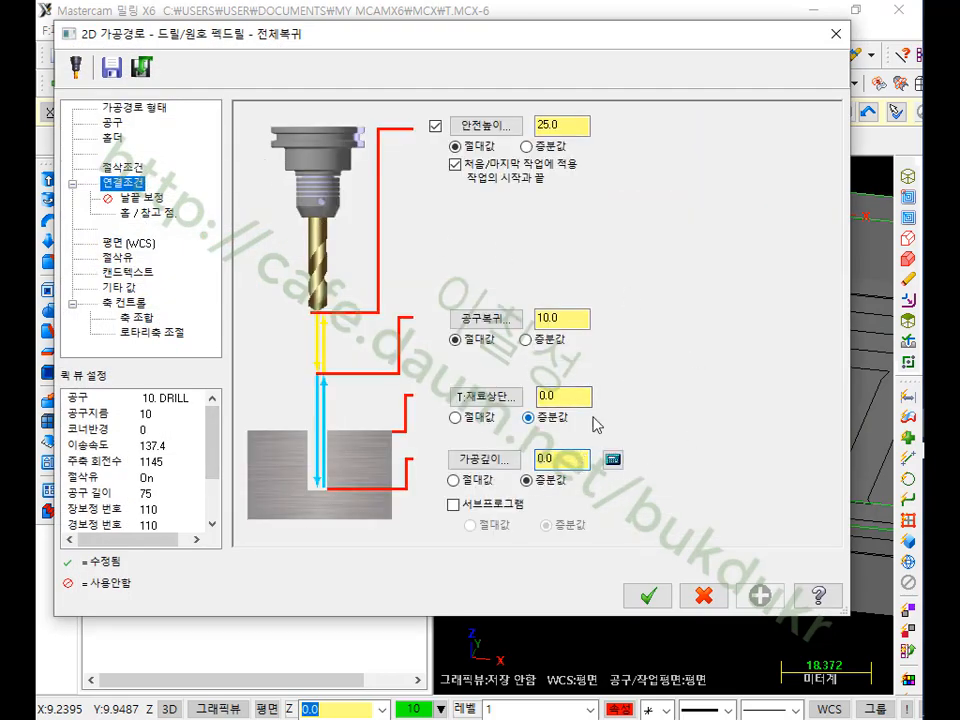
{"action": "left_click", "coordinate": [706, 596]}
- Analyze the start hole circle near the pocket's centre to check its Z depth
{"action": "scroll", "coordinate": [590, 450], "scroll_direction": "down", "scroll_amount": 5}
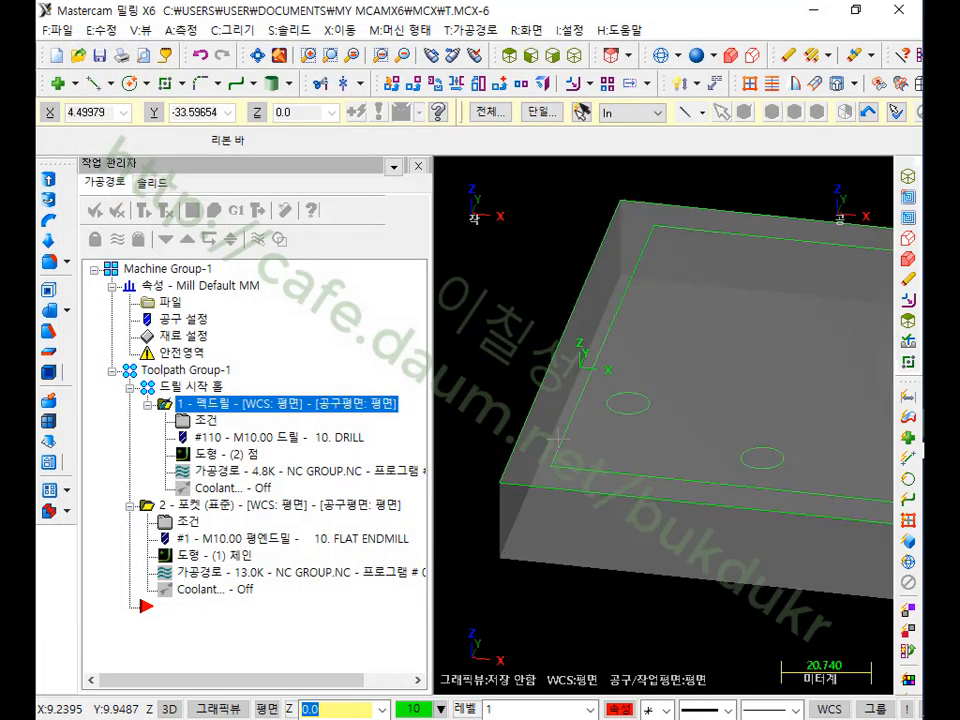
{"action": "middle_click_drag", "start_coordinate": [671, 399], "coordinate": [674, 366]}
{"action": "scroll", "coordinate": [640, 410], "scroll_direction": "up", "scroll_amount": 8}
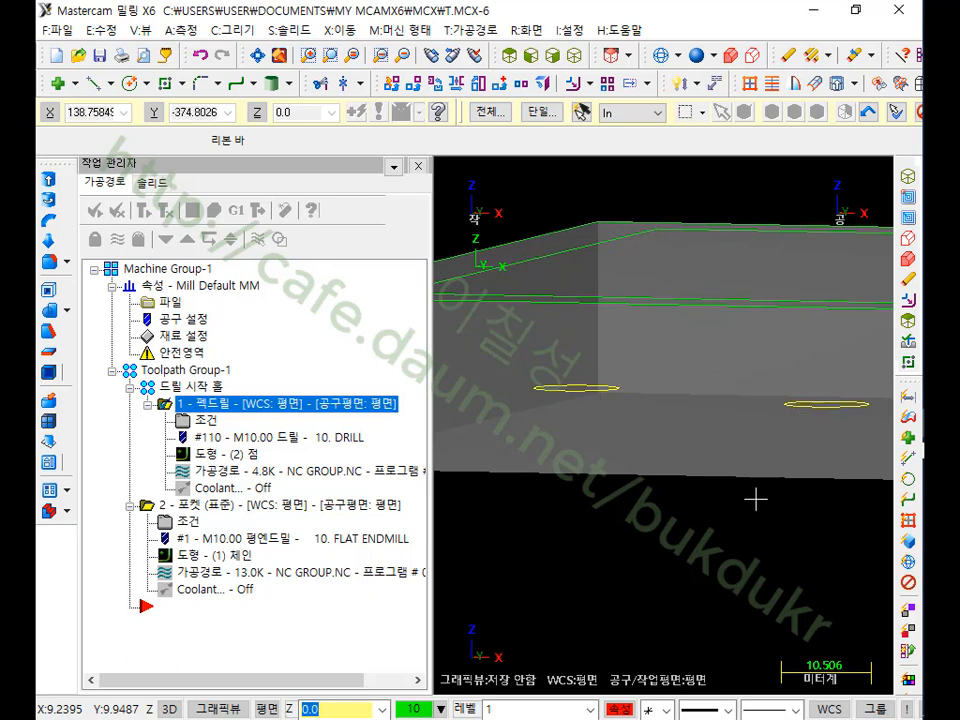
{"action": "key", "text": "F4"}
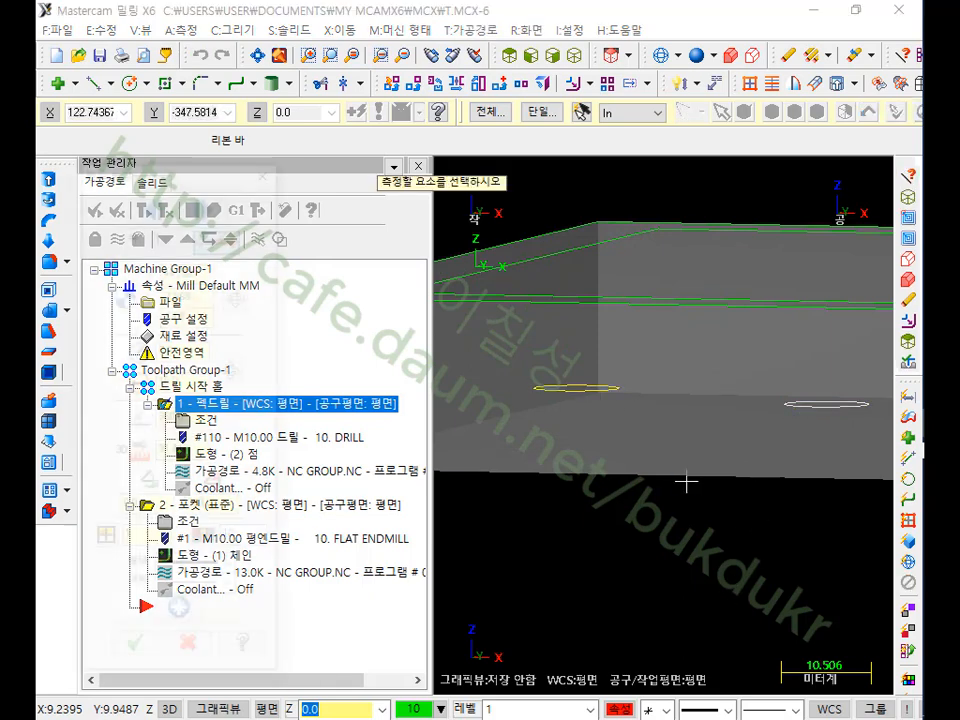
{"action": "double_click", "coordinate": [174, 313]}
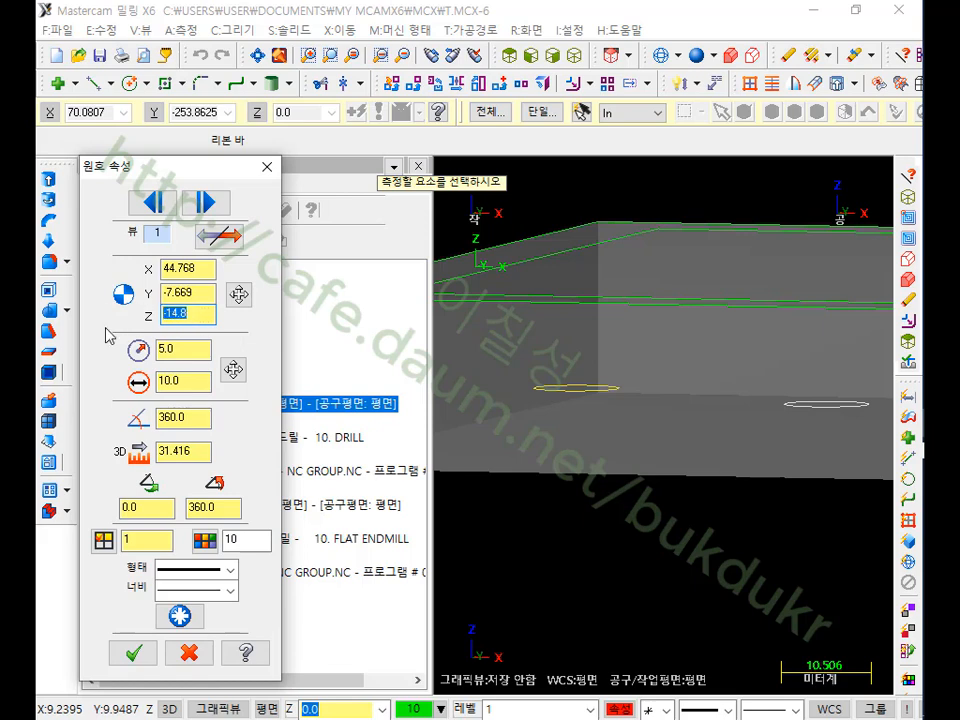
{"action": "left_click", "coordinate": [133, 653]}
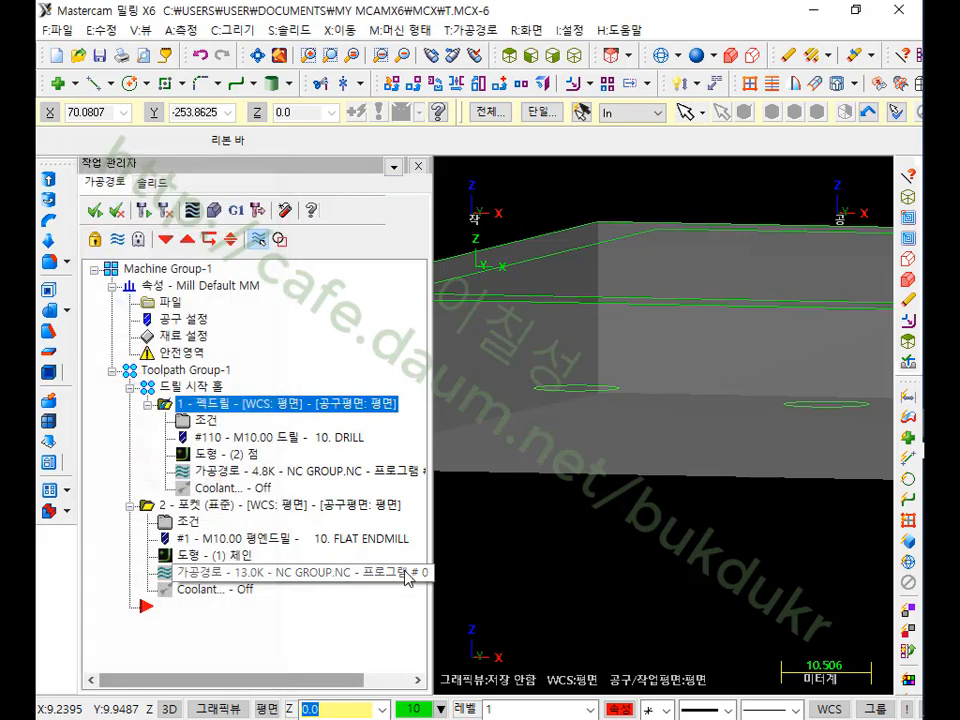
- Try to verify all operations of Toolpath Group-1 with the solid simulation
{"action": "left_click", "coordinate": [195, 370]}
{"action": "left_click", "coordinate": [214, 210]}
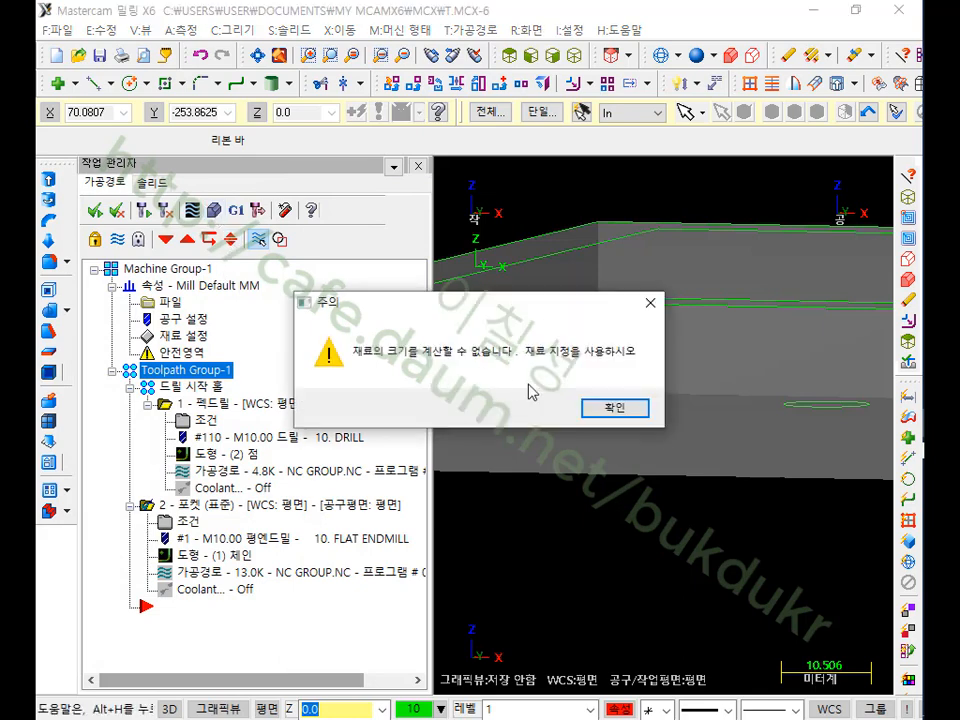
{"action": "left_click", "coordinate": [613, 407]}
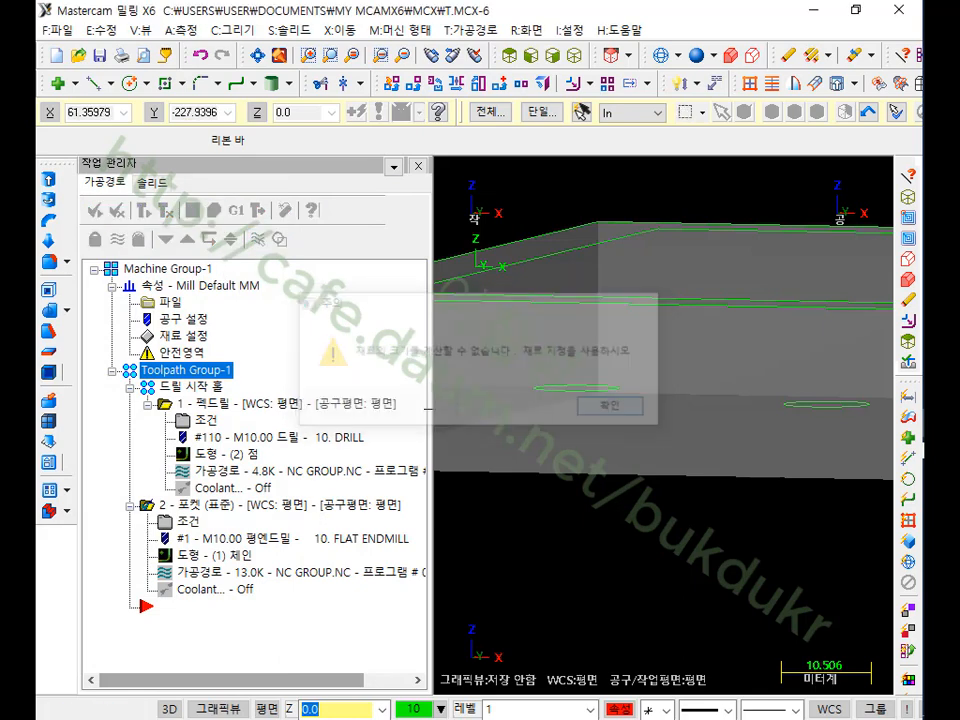
{"action": "left_click", "coordinate": [181, 387]}
{"action": "left_click", "coordinate": [161, 374]}
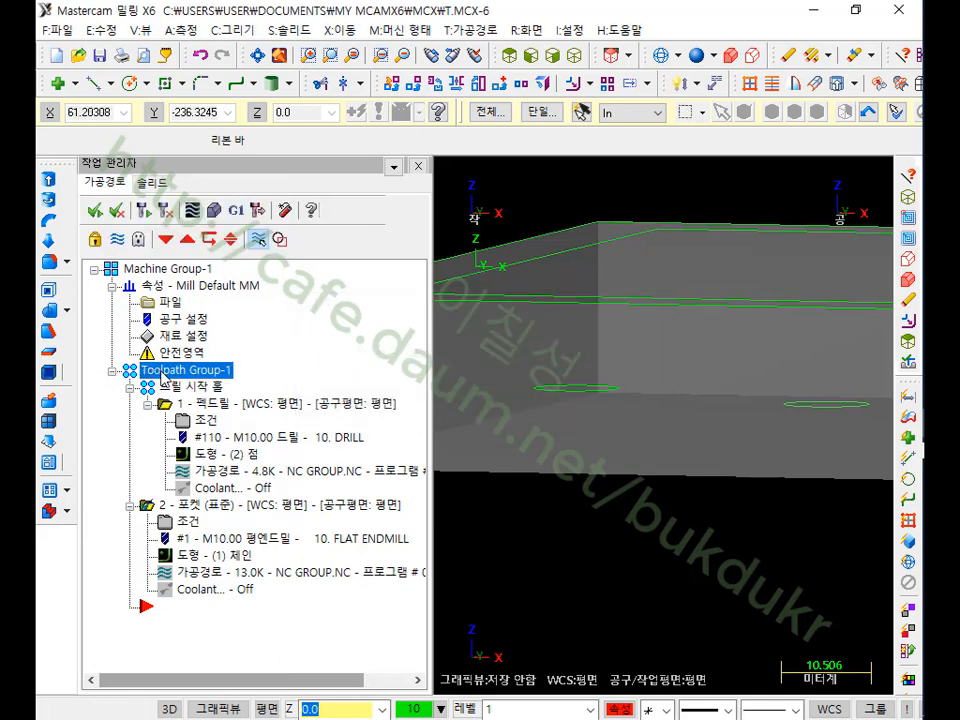
{"action": "left_click", "coordinate": [170, 269]}
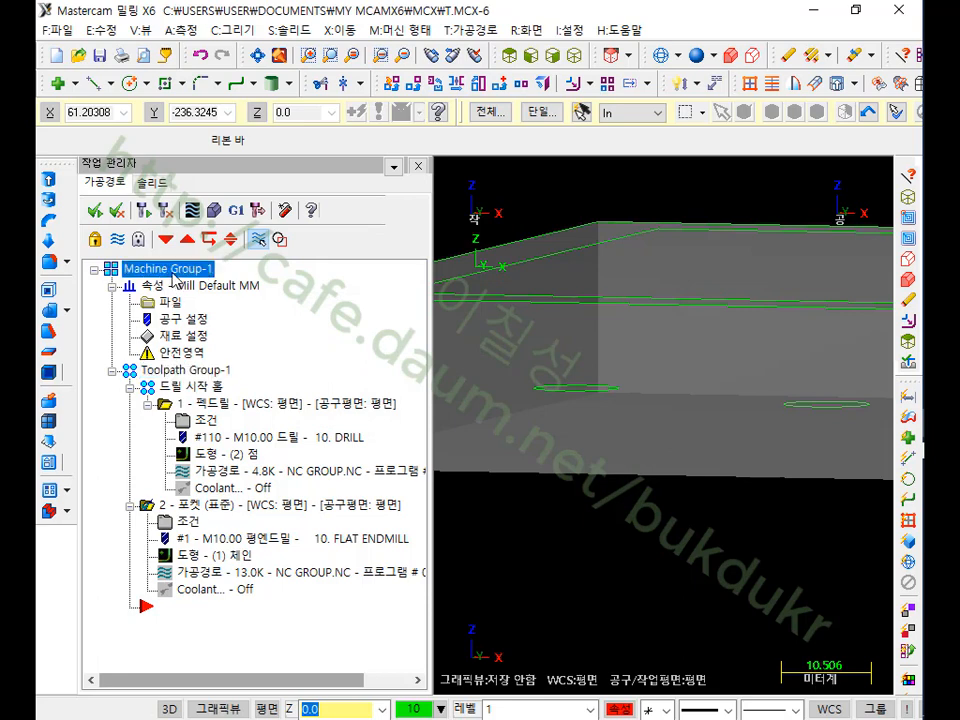
{"action": "left_click", "coordinate": [195, 286]}
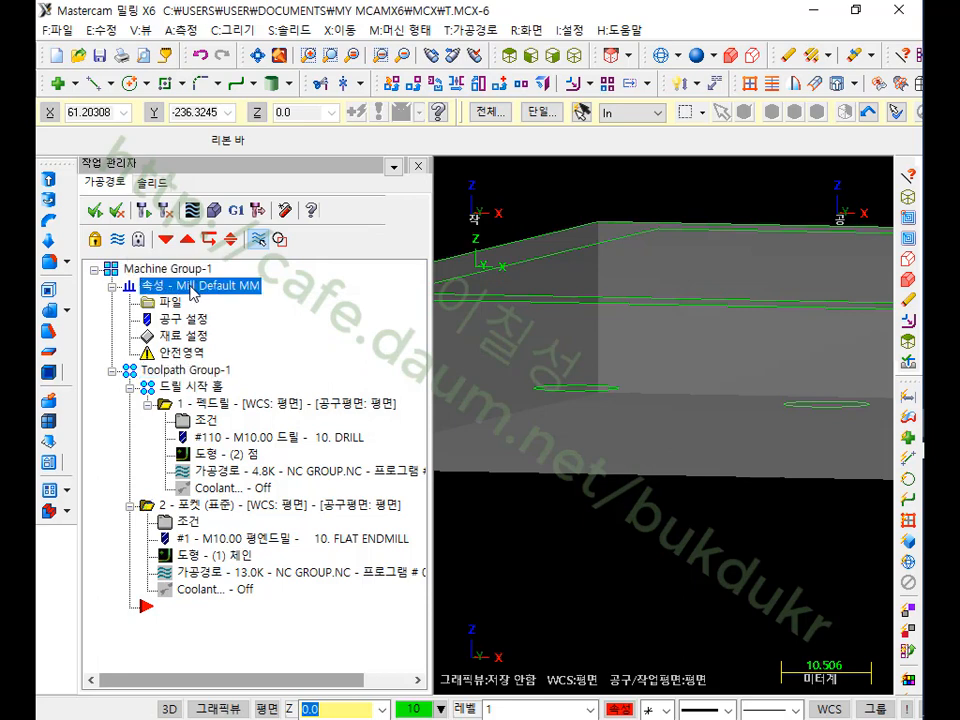
- Try to verify the peck drill and pocket operations selected together
{"action": "left_click", "coordinate": [212, 404]}
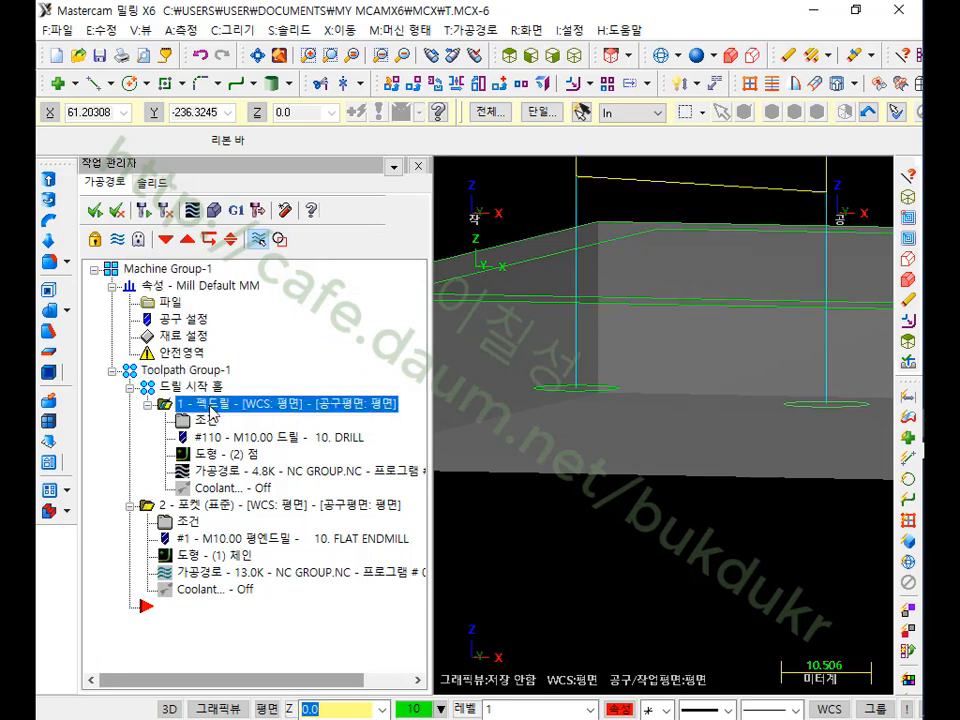
{"action": "left_click", "coordinate": [222, 508]}
{"action": "left_click", "coordinate": [216, 205]}
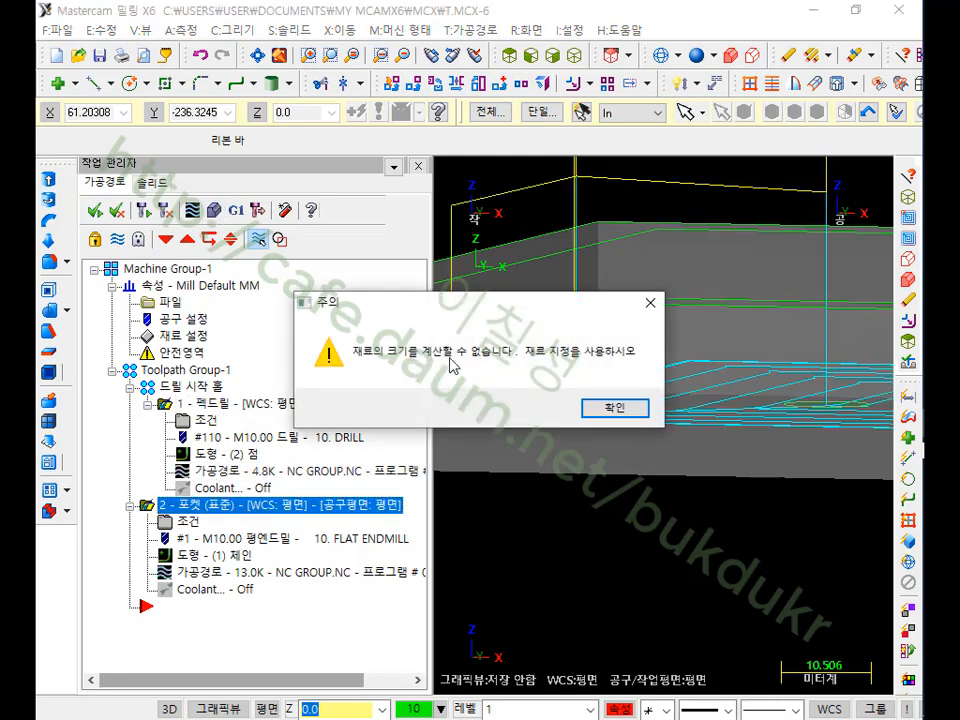
{"action": "left_click", "coordinate": [590, 401]}
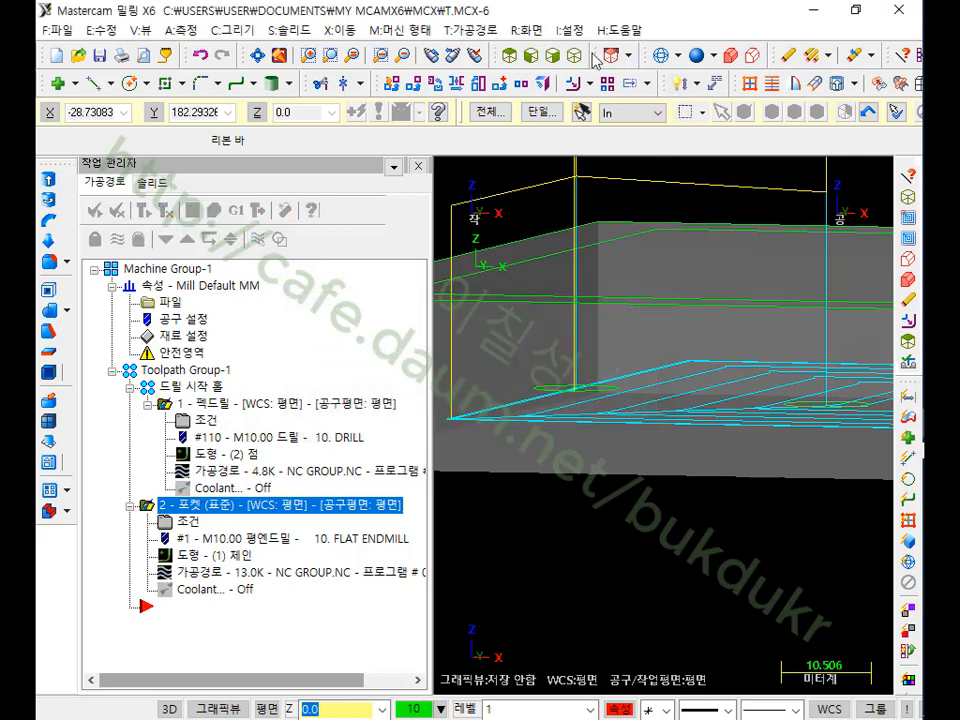
- Review the rectangular stock definition in the machine group's stock setup (재료 설정), accept it and retry the solid verification
{"action": "left_click", "coordinate": [172, 337]}
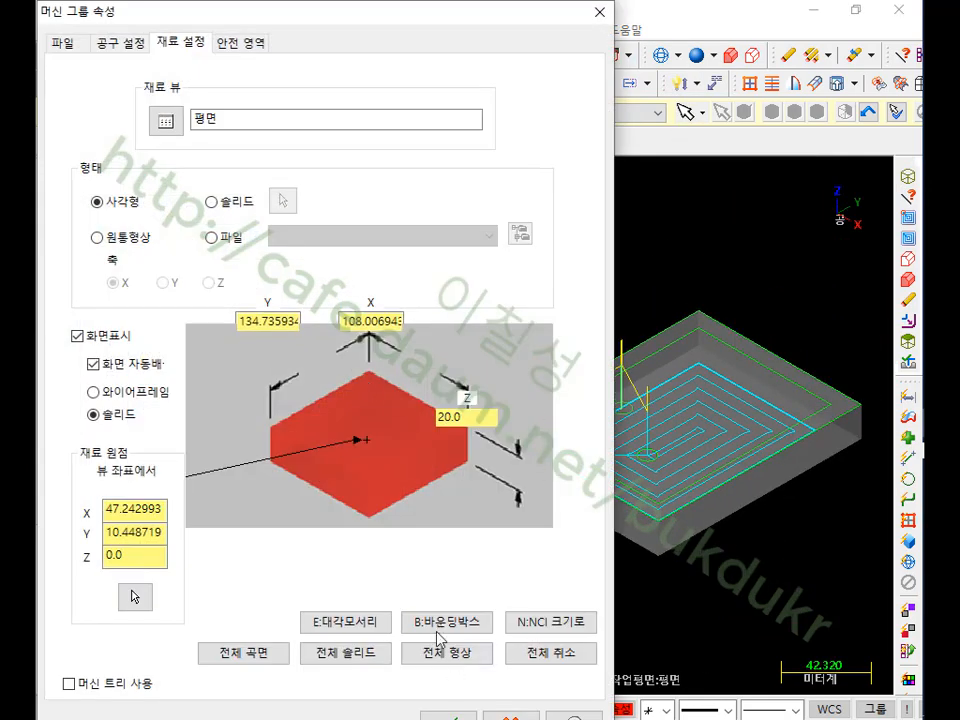
{"action": "left_click_drag", "start_coordinate": [444, 21], "coordinate": [508, 12]}
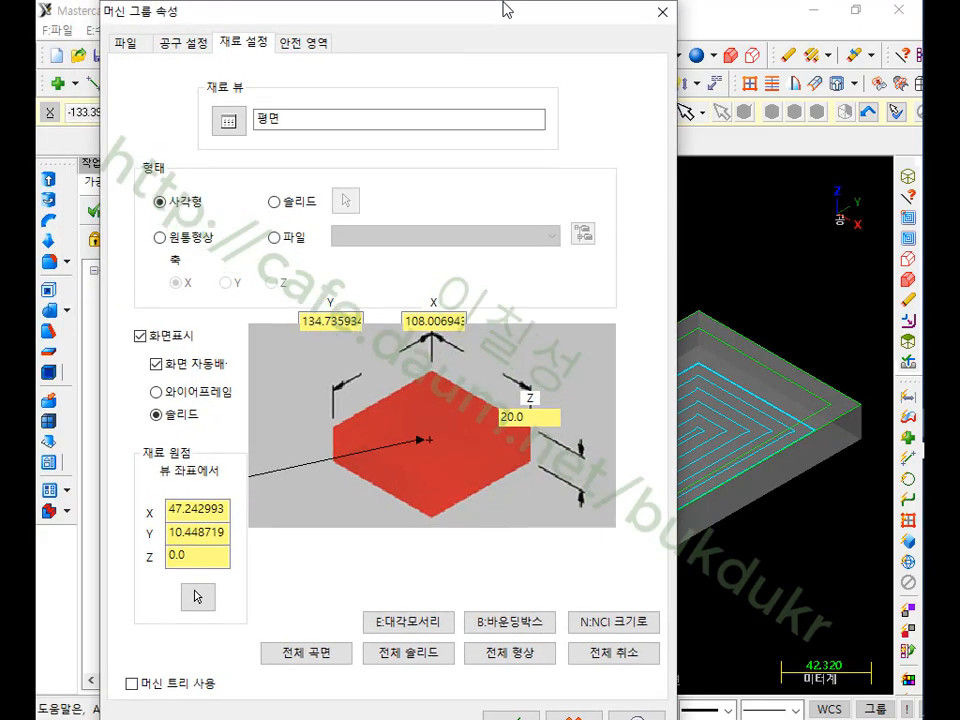
{"action": "left_click", "coordinate": [512, 716]}
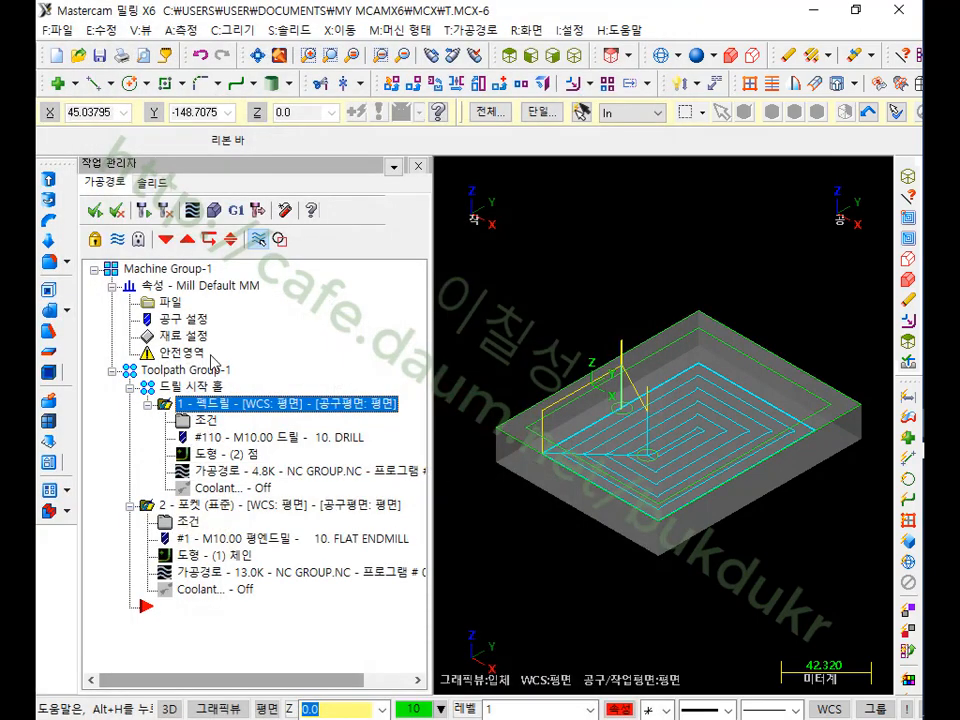
{"action": "left_click", "coordinate": [213, 211]}
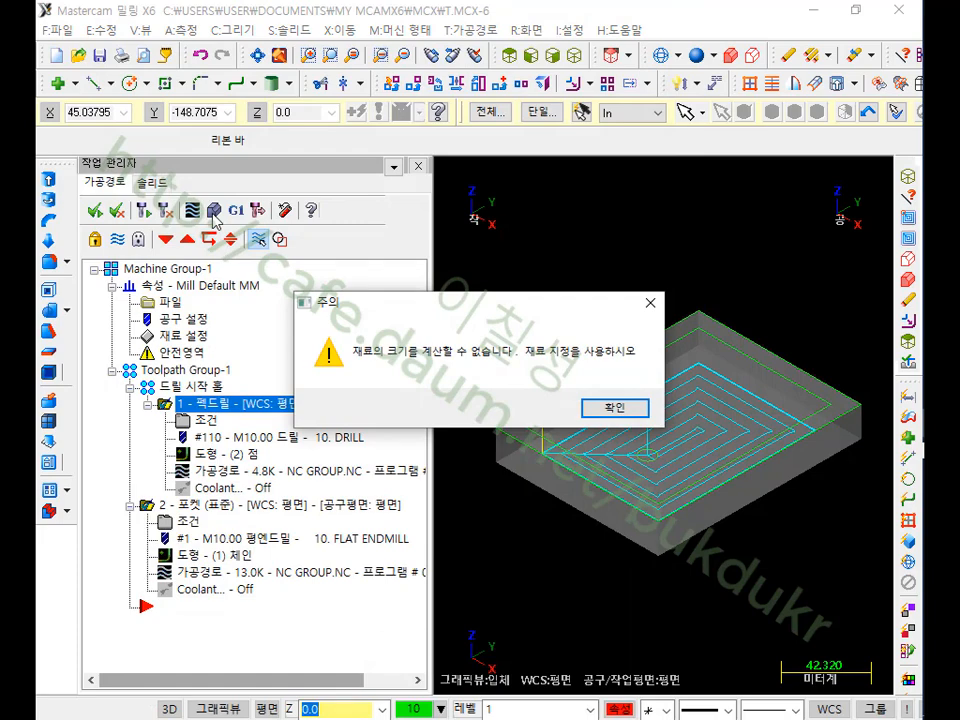
{"action": "left_click", "coordinate": [582, 405]}
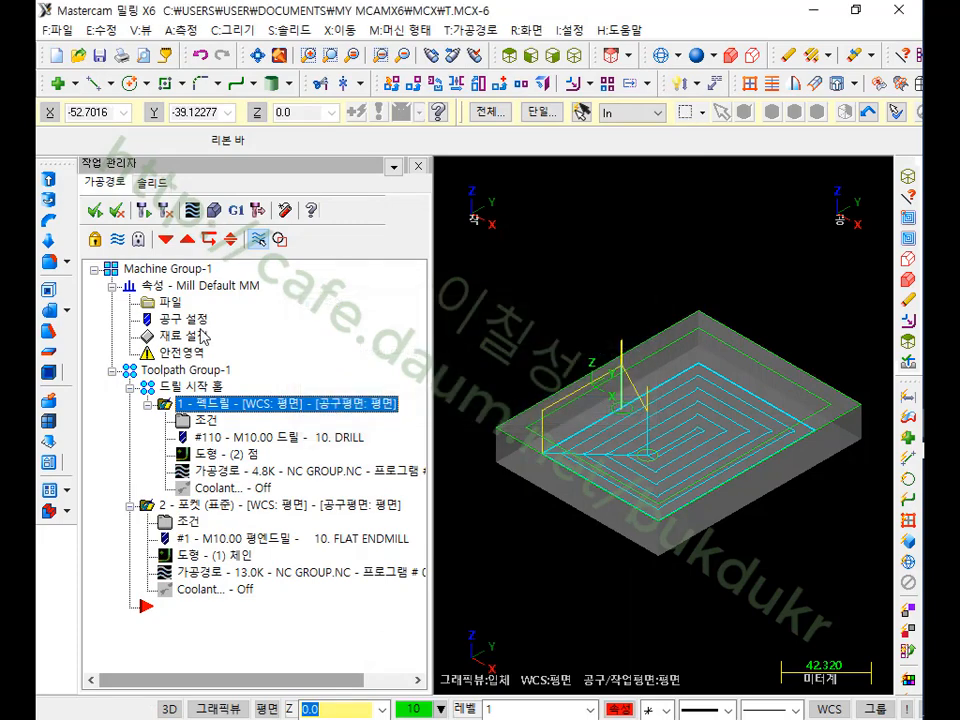
- Redefine the stock from two opposite corners of the outer rectangle and set its Z thickness to 20.0
{"action": "left_click", "coordinate": [188, 335]}
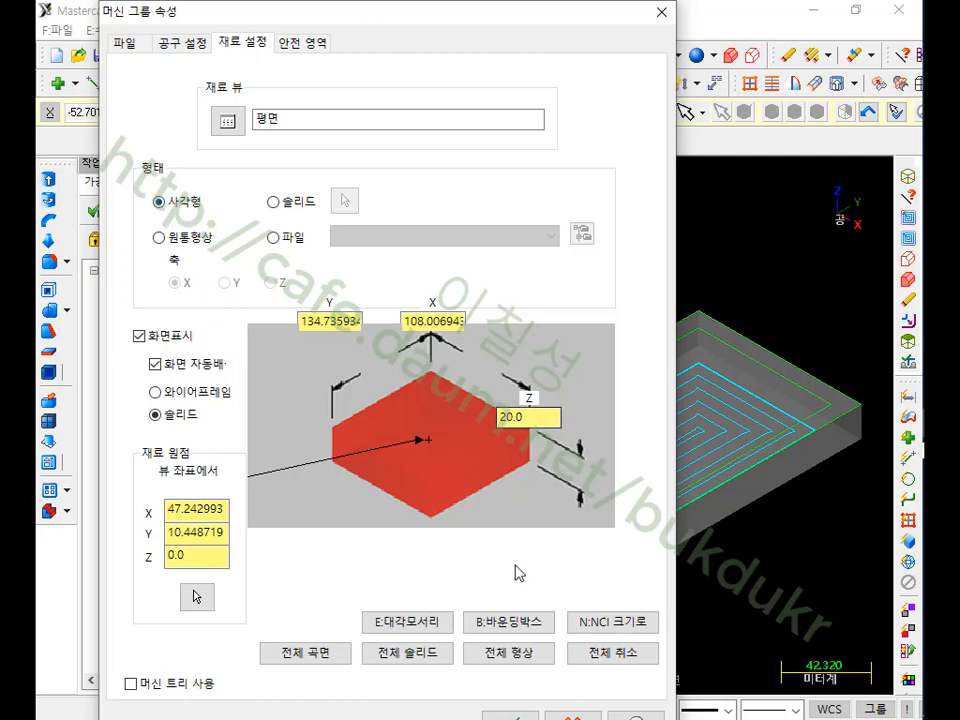
{"action": "left_click", "coordinate": [437, 624]}
{"action": "left_click", "coordinate": [497, 430]}
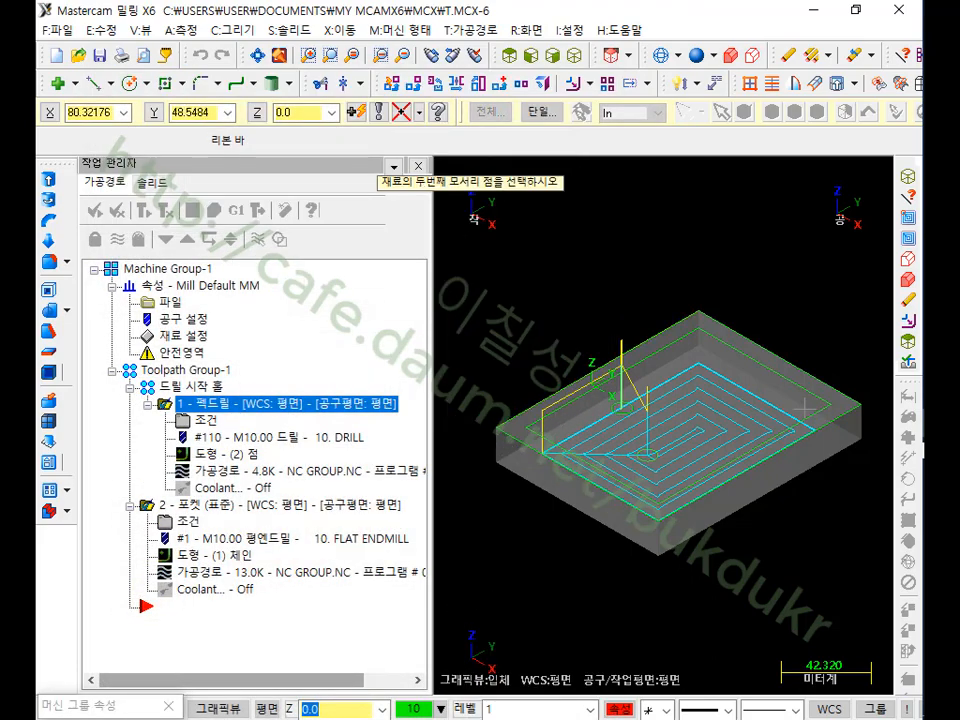
{"action": "left_click", "coordinate": [860, 404]}
{"action": "left_click_drag", "start_coordinate": [528, 418], "coordinate": [435, 420]}
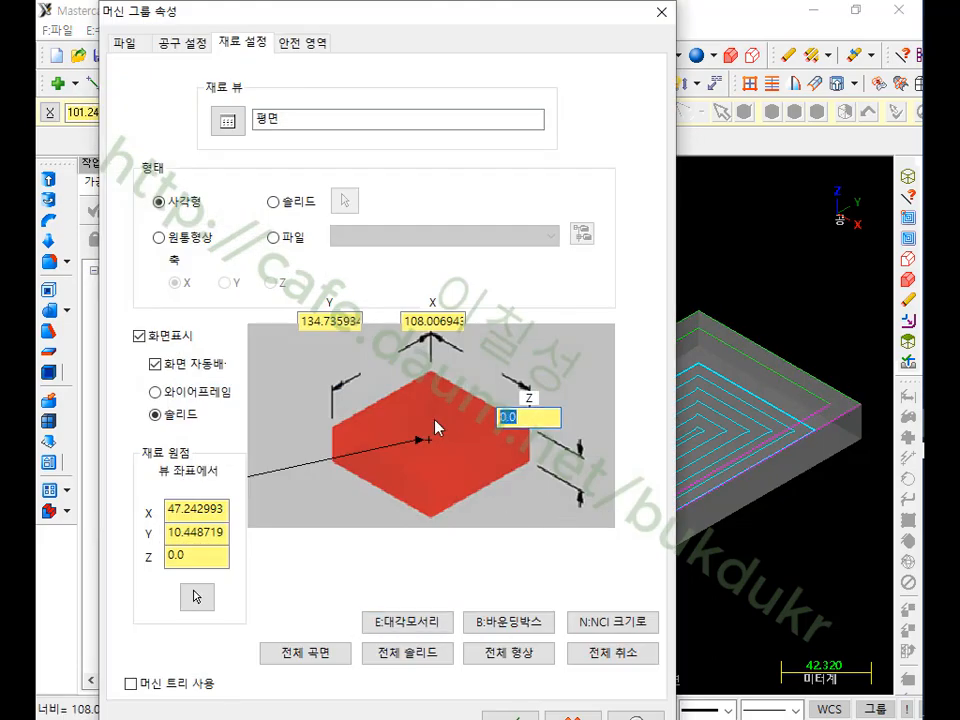
{"action": "type", "text": "20"}
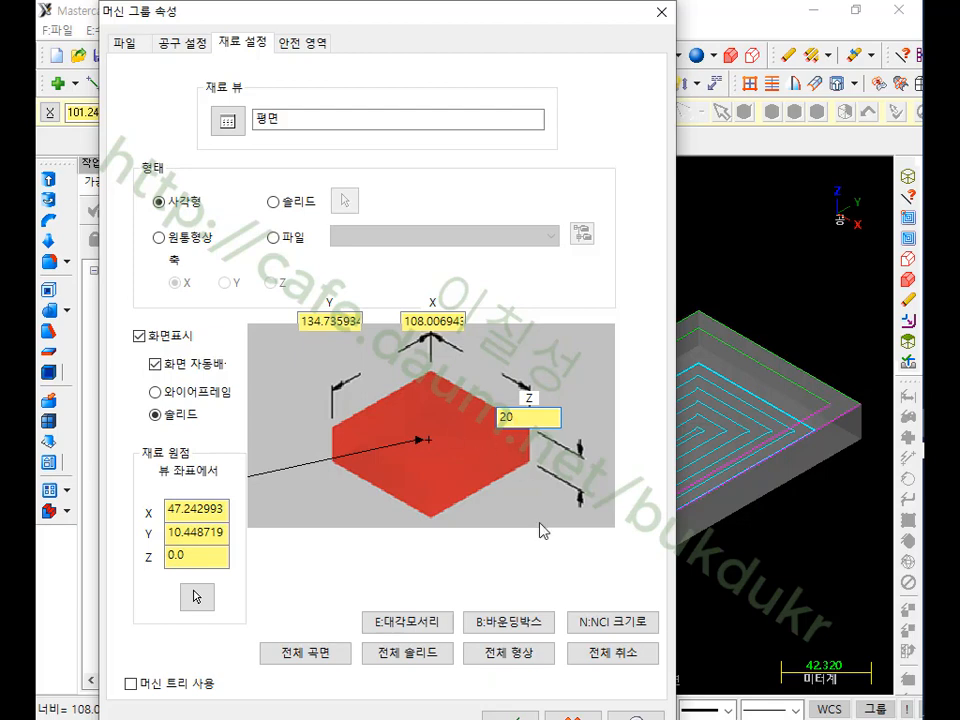
{"action": "type", "text": ".0"}
{"action": "key", "text": "Return"}
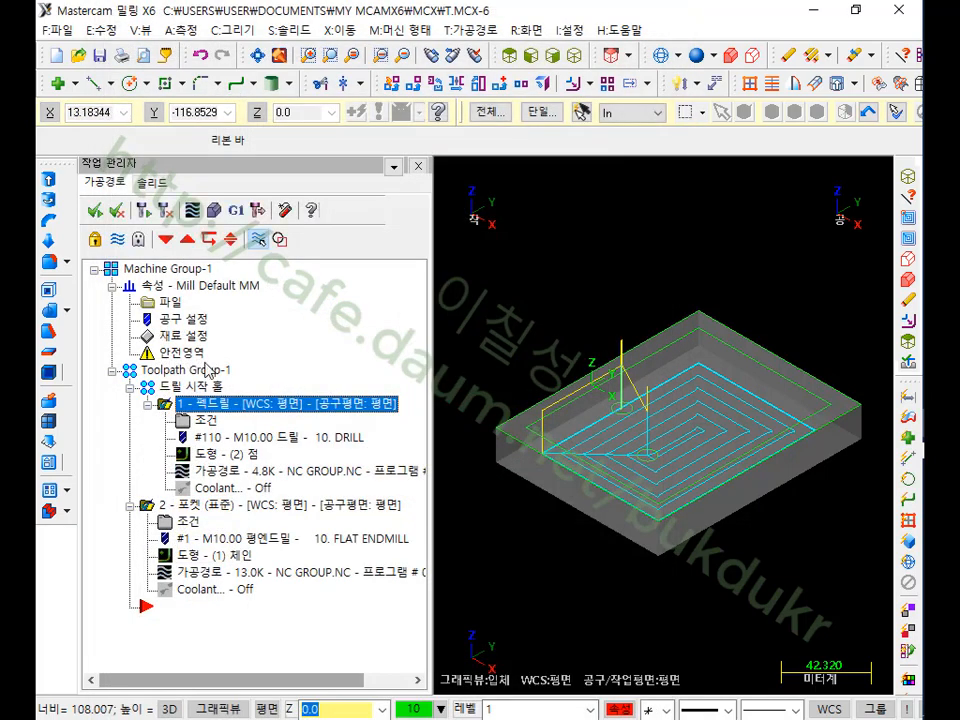
- Retry the solid verification on both operations, and on the pocket operation alone
{"action": "left_click", "coordinate": [214, 210]}
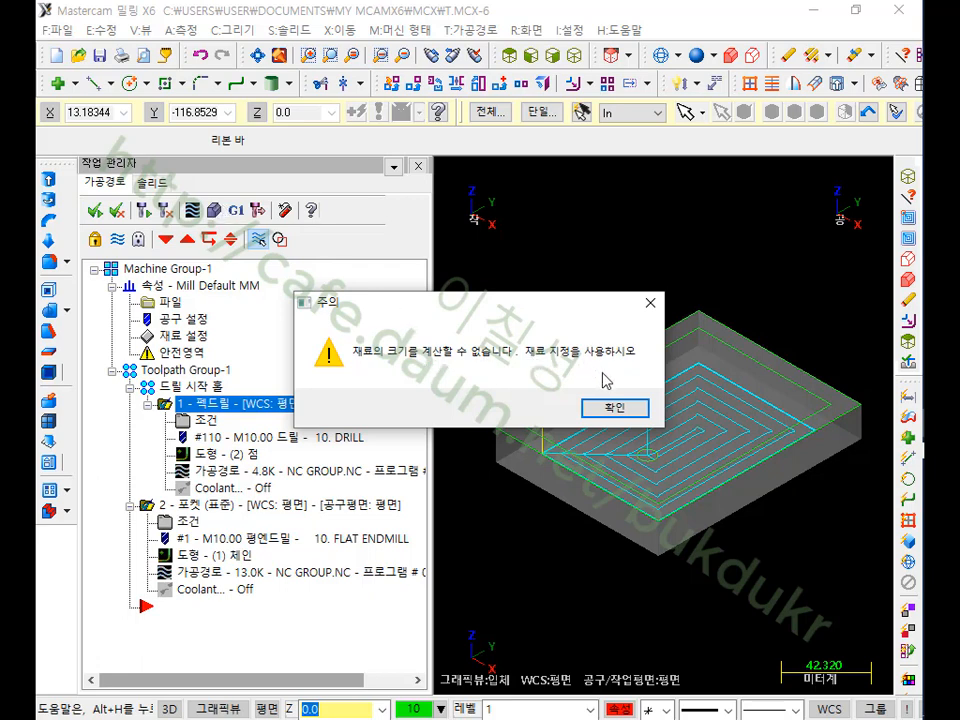
{"action": "left_click", "coordinate": [615, 409]}
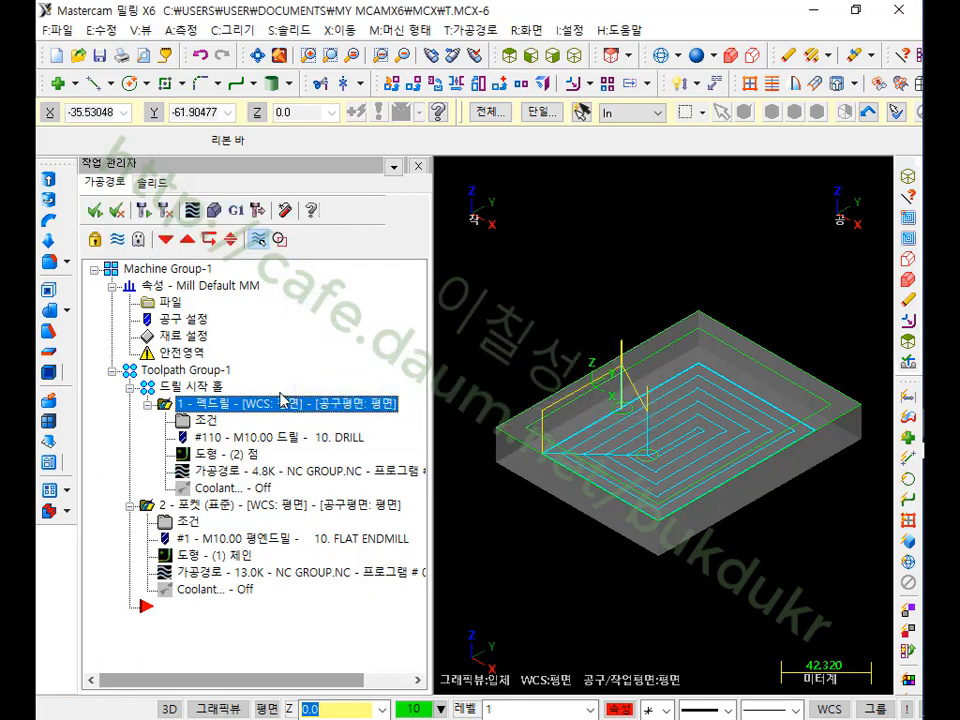
{"action": "scroll", "coordinate": [699, 358], "scroll_direction": "down", "scroll_amount": 2}
{"action": "scroll", "coordinate": [699, 404], "scroll_direction": "up", "scroll_amount": 5}
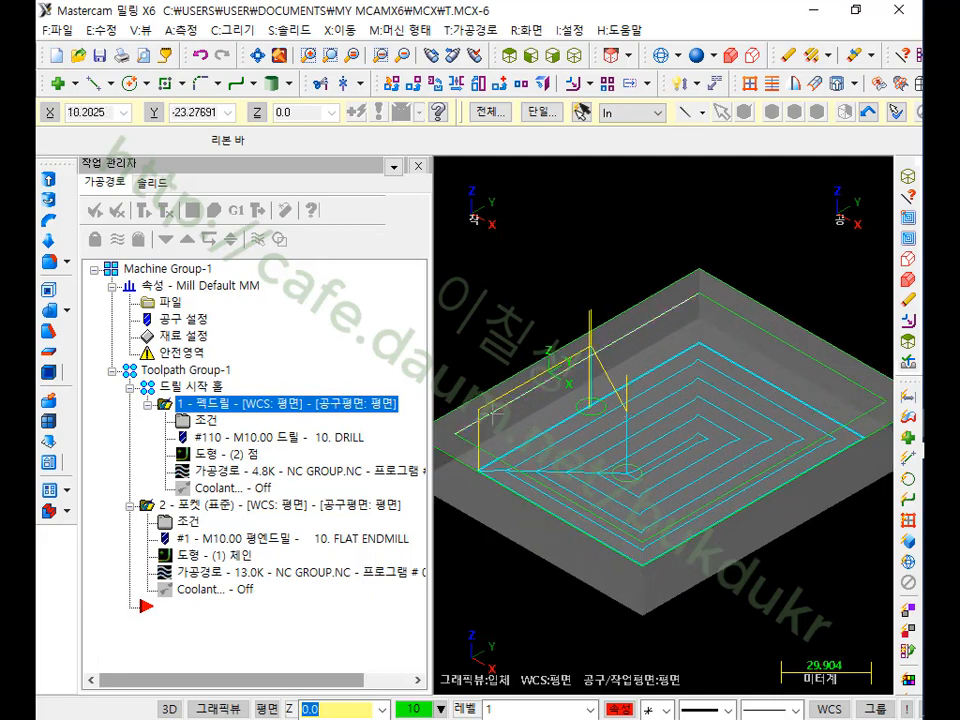
{"action": "left_click", "coordinate": [205, 505]}
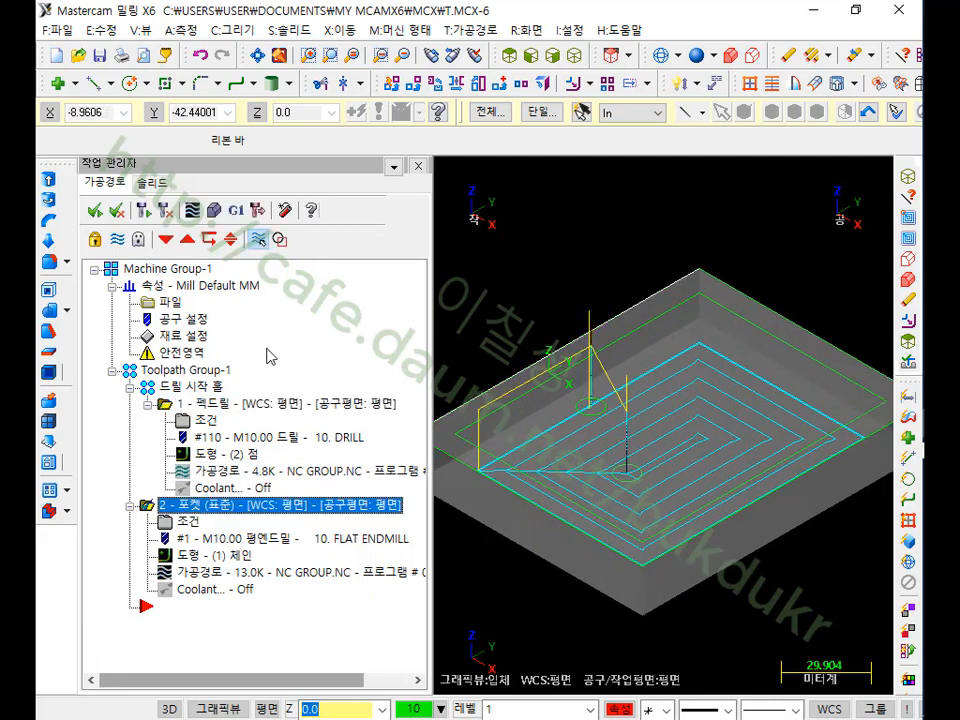
{"action": "left_click", "coordinate": [213, 210]}
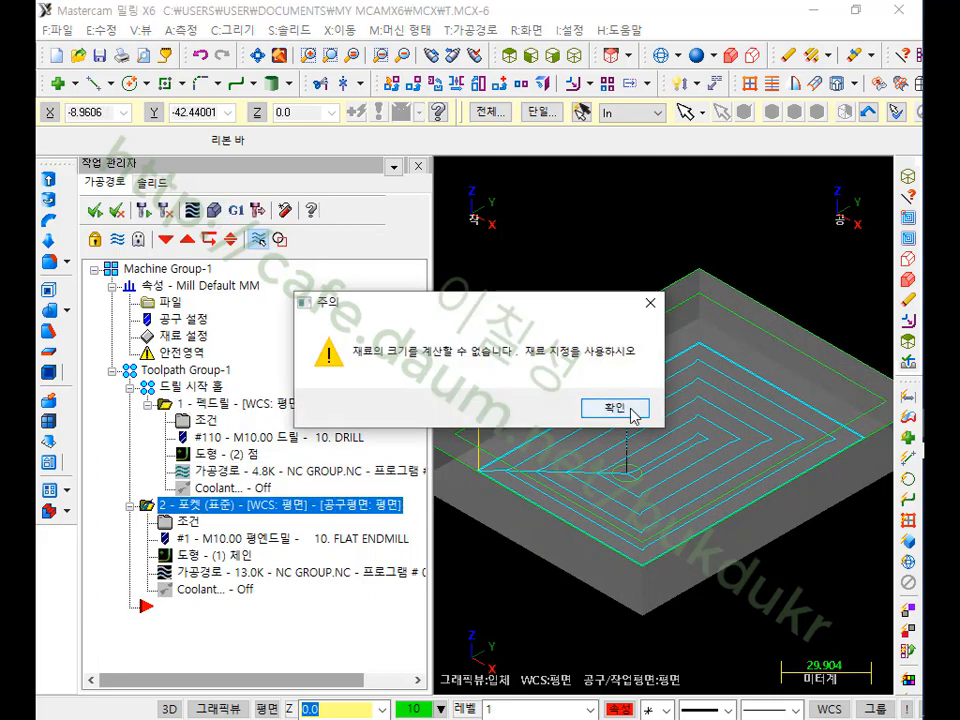
{"action": "left_click", "coordinate": [633, 411]}
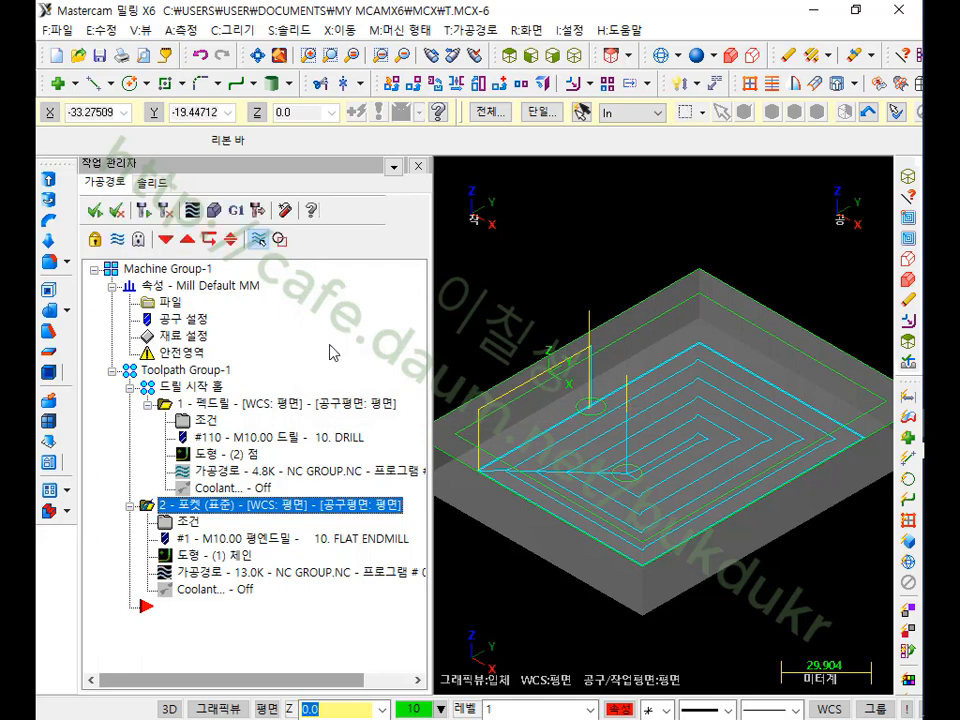
- Backplot all operations of Toolpath Group-1 to the end and inspect the plunge and retract moves at the start holes
{"action": "left_click", "coordinate": [172, 370]}
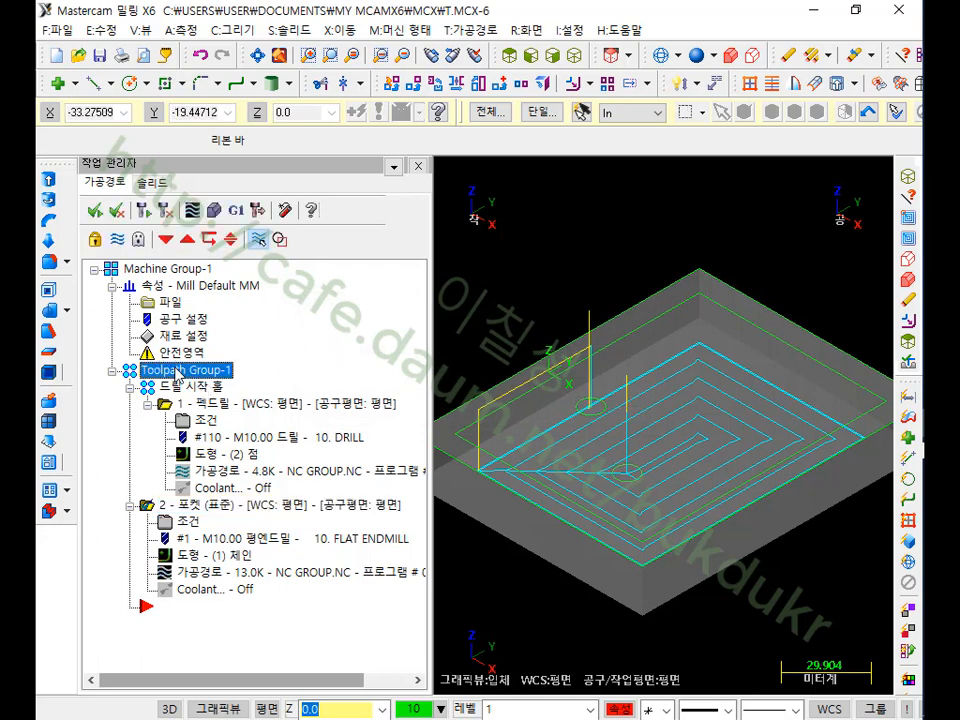
{"action": "left_click", "coordinate": [194, 212]}
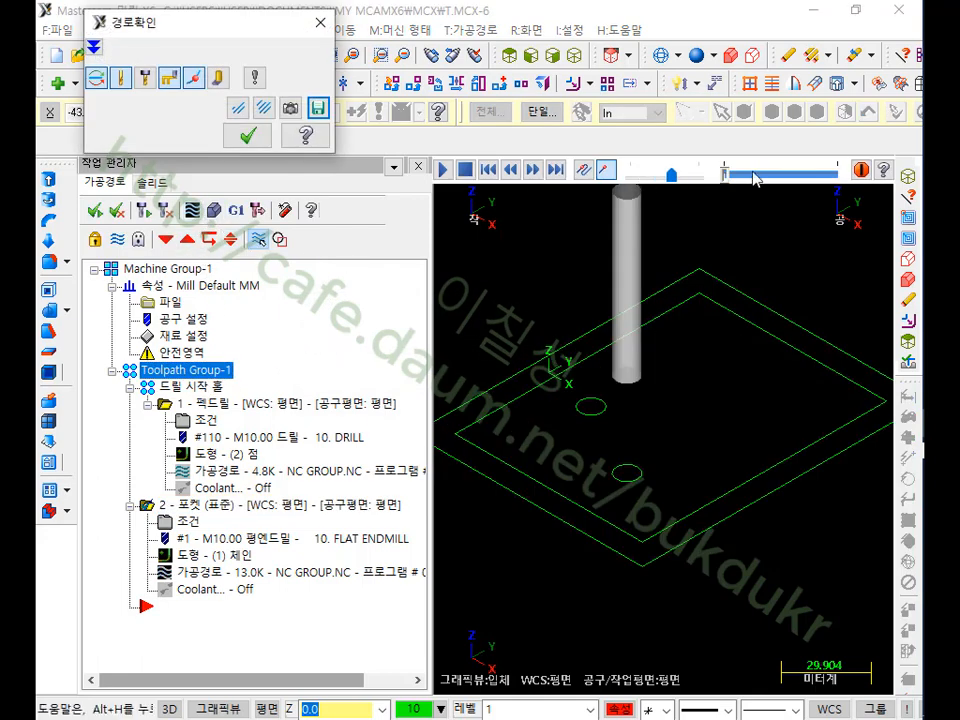
{"action": "left_click_drag", "start_coordinate": [732, 177], "coordinate": [866, 173]}
{"action": "scroll", "coordinate": [575, 401], "scroll_direction": "up", "scroll_amount": 3}
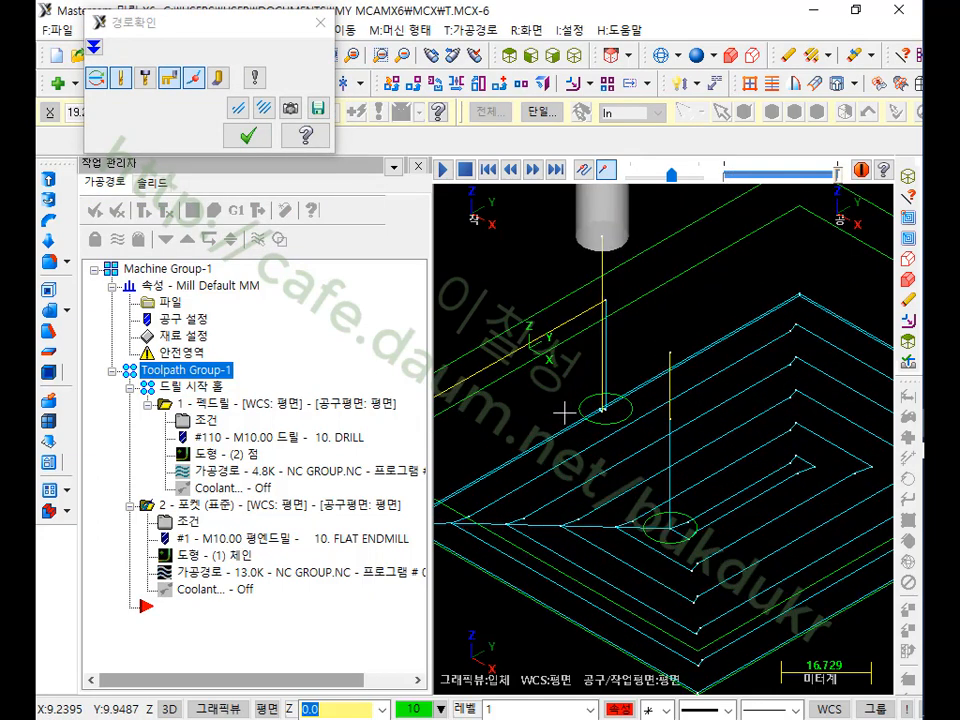
{"action": "left_click", "coordinate": [232, 137]}
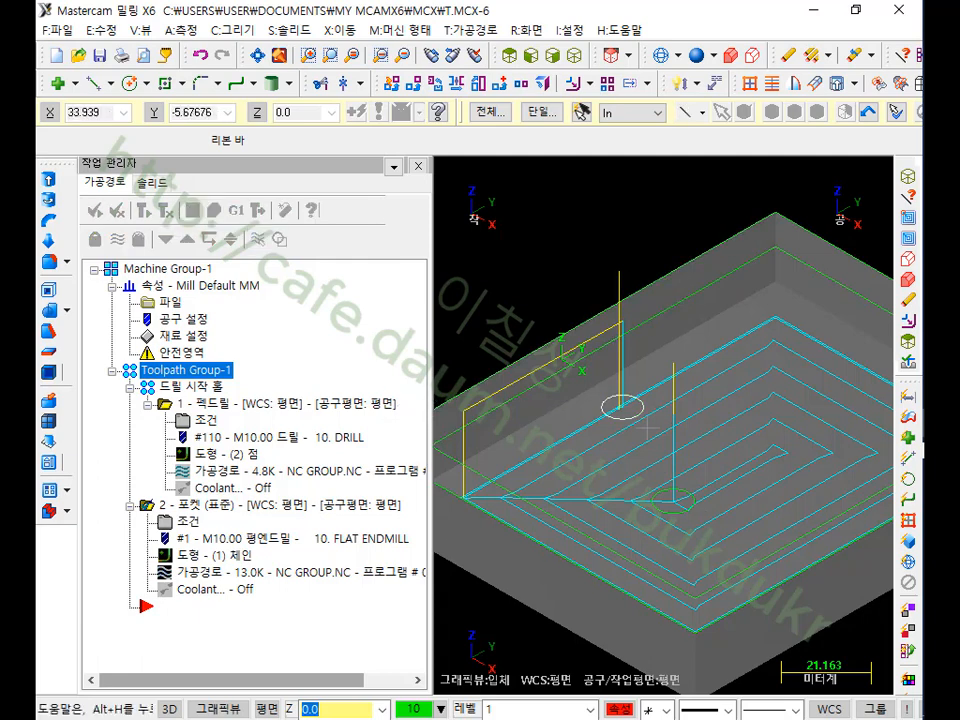
- Delete the start hole peck drill operation from the toolpath group
{"action": "left_click", "coordinate": [238, 404]}
{"action": "key", "text": "Delete"}
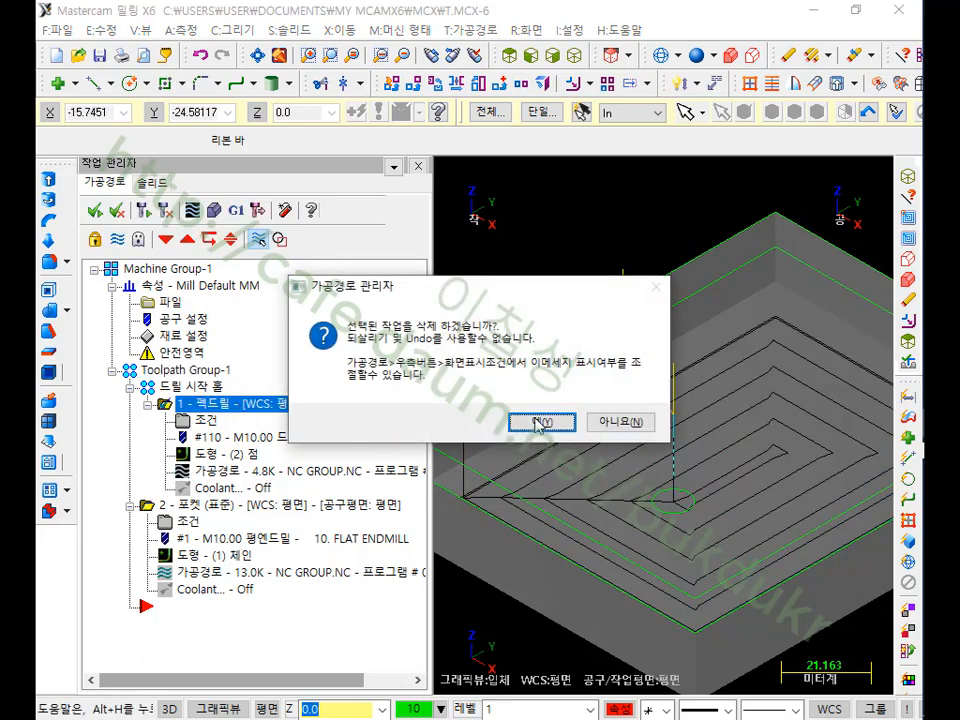
{"action": "left_click", "coordinate": [542, 420]}
- Enable keeping the tool down (공구 유지) in the pocket operation's finishing parameters and regenerate its toolpath
{"action": "left_click", "coordinate": [187, 420]}
{"action": "left_click", "coordinate": [130, 213]}
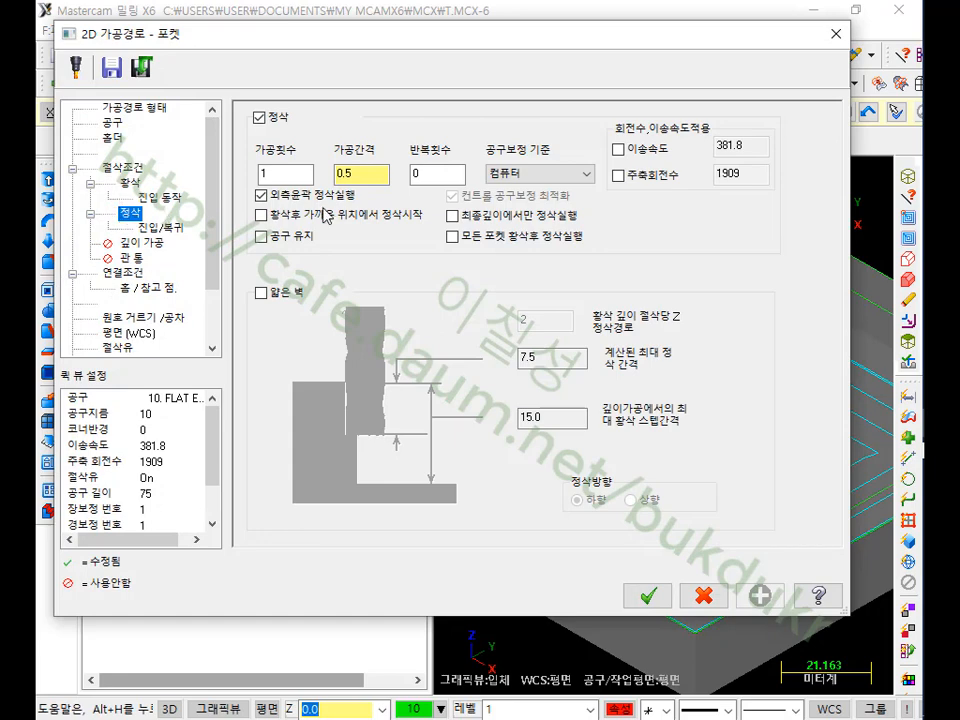
{"action": "left_click", "coordinate": [264, 239]}
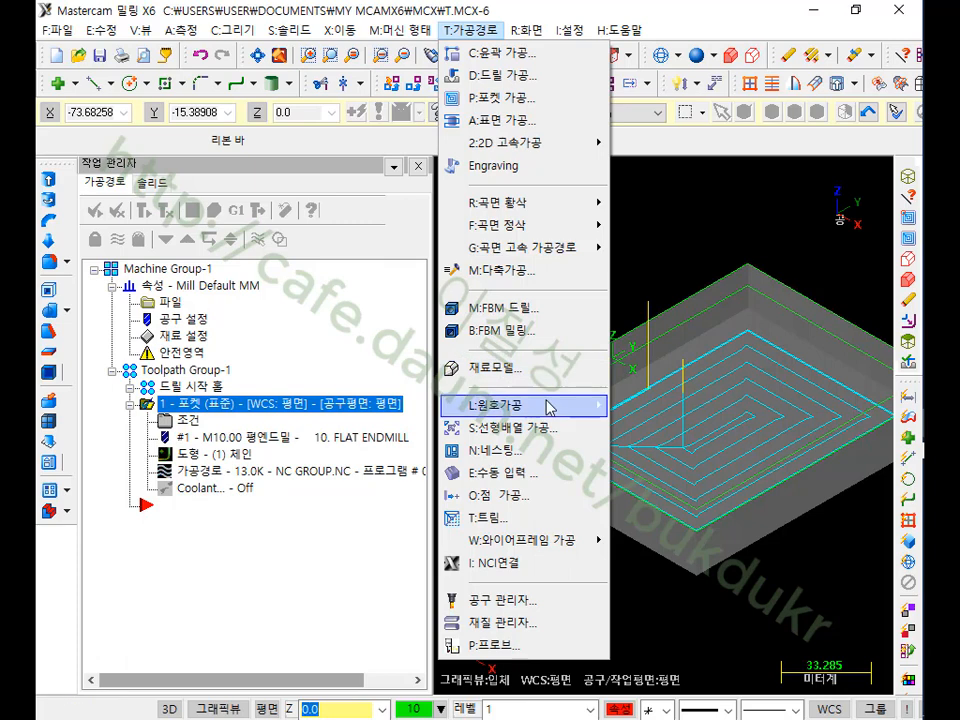
- Try to create start hole drilling (시작홀 가공) for the modified pocket operation
{"action": "mouse_move", "coordinate": [546, 403]}
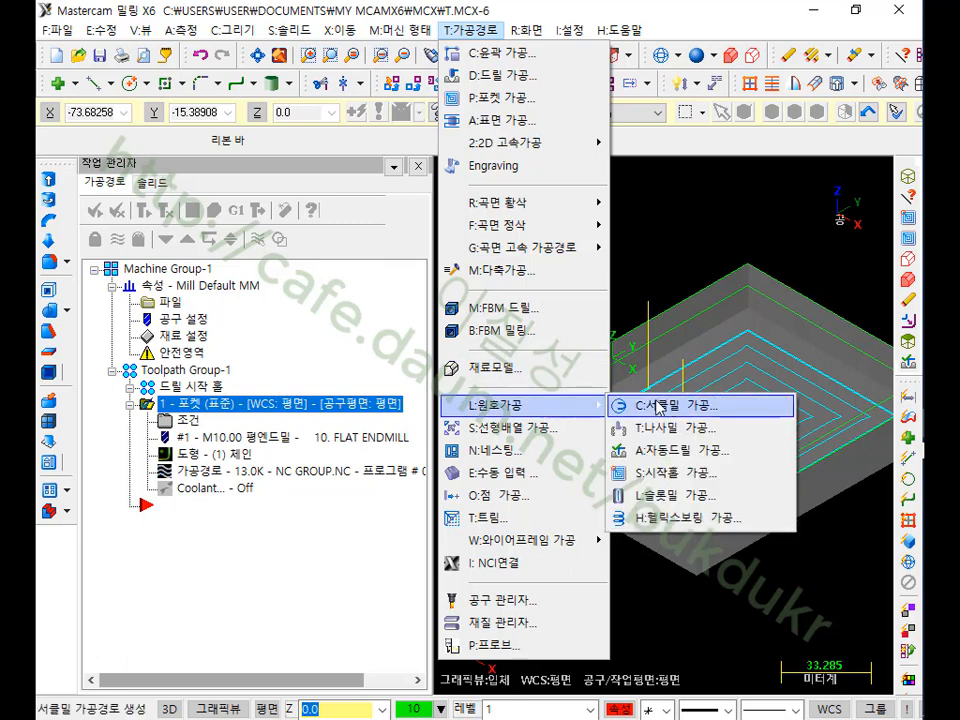
{"action": "left_click", "coordinate": [681, 476]}
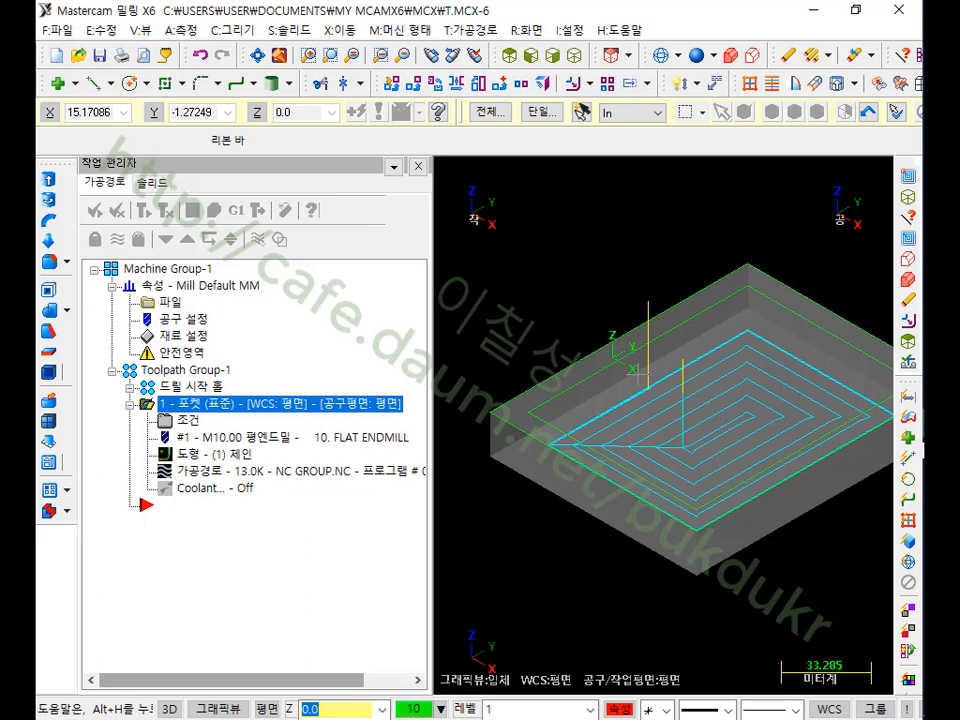
{"action": "scroll", "coordinate": [556, 380], "scroll_direction": "down", "scroll_amount": 3}
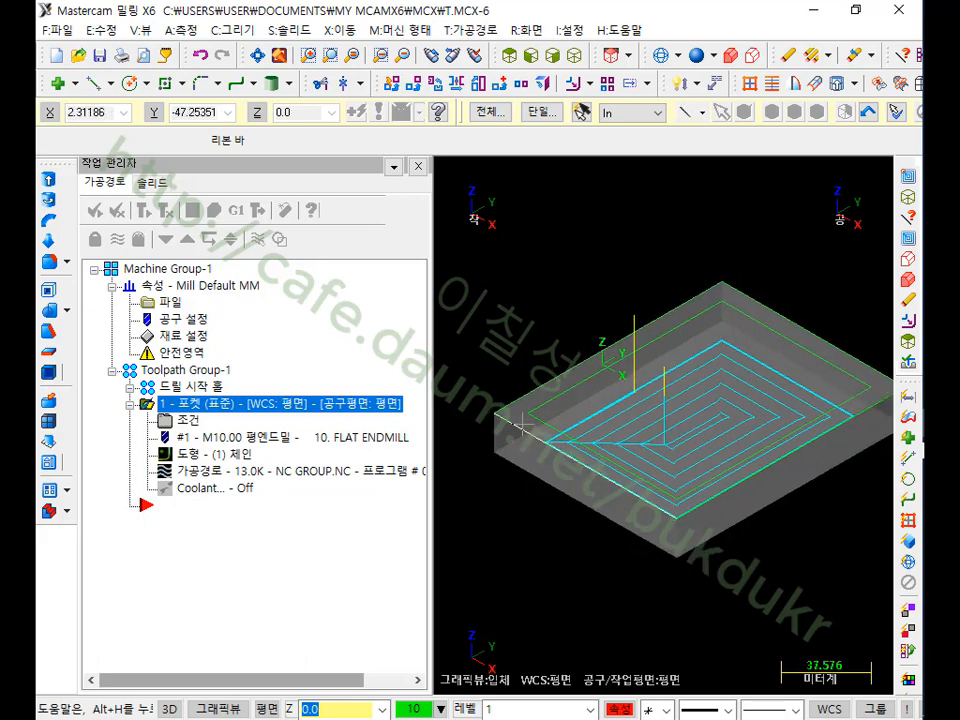
{"action": "scroll", "coordinate": [556, 380], "scroll_direction": "up", "scroll_amount": 1}
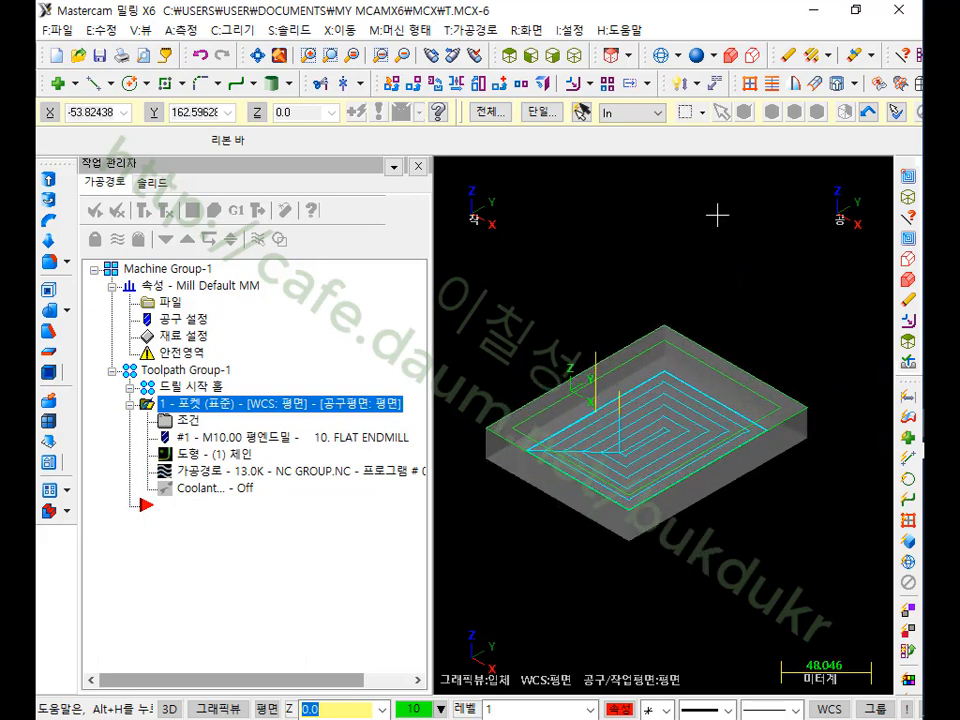
- Retry start hole drilling (시작홀 가공) for the pocket operation in the MCX folder's T.MCX-6, and minimize that window
{"action": "left_click", "coordinate": [470, 30]}
{"action": "mouse_move", "coordinate": [551, 405]}
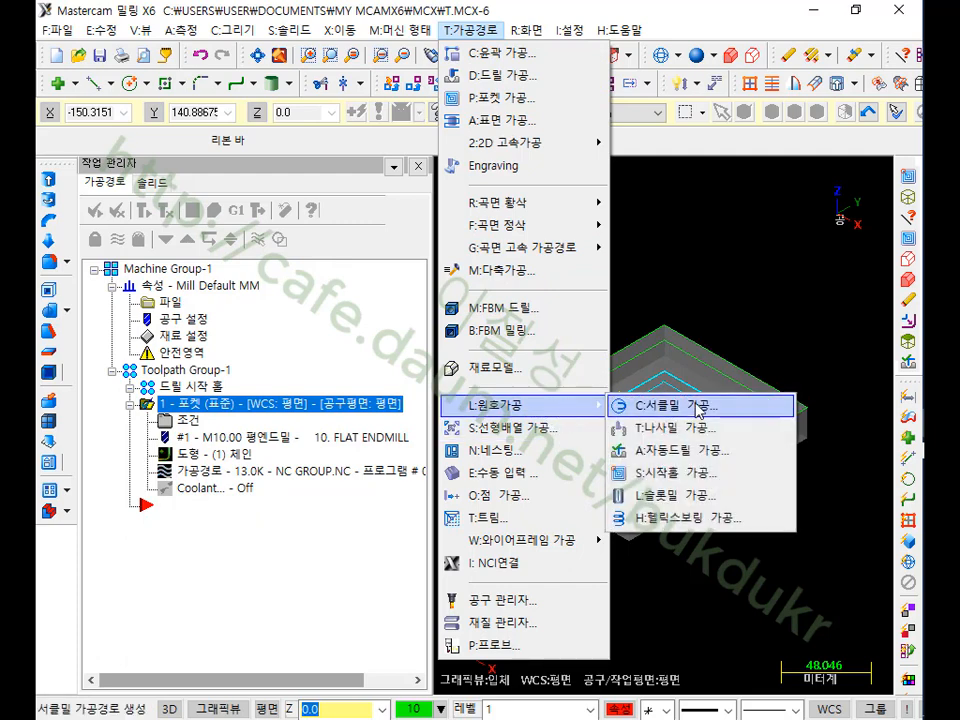
{"action": "left_click", "coordinate": [693, 473]}
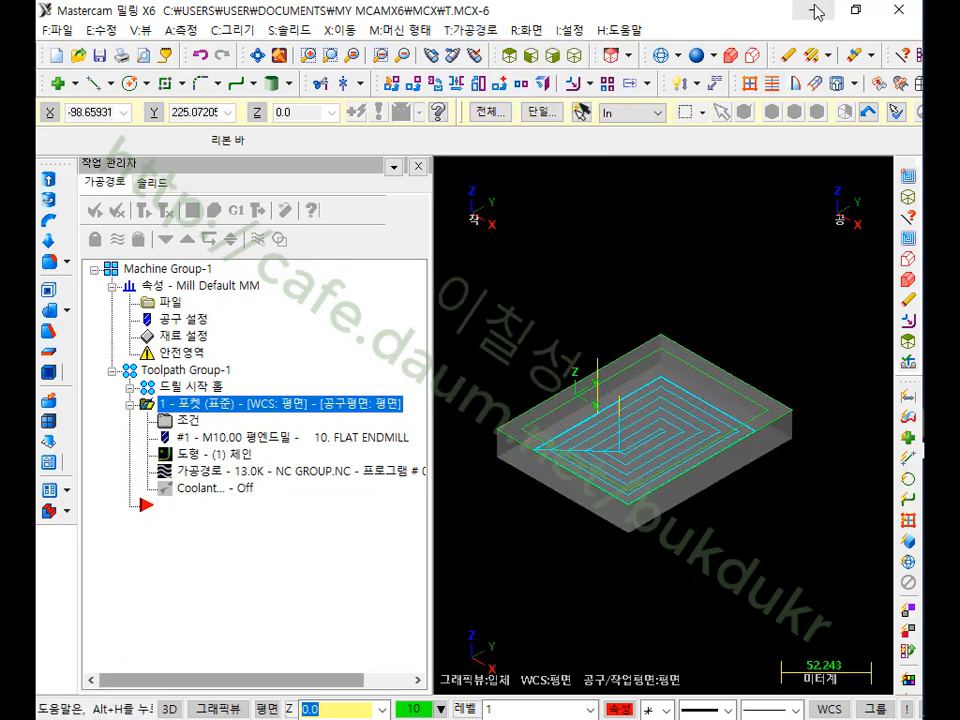
{"action": "left_click", "coordinate": [814, 12]}
{"action": "left_click", "coordinate": [795, 11]}
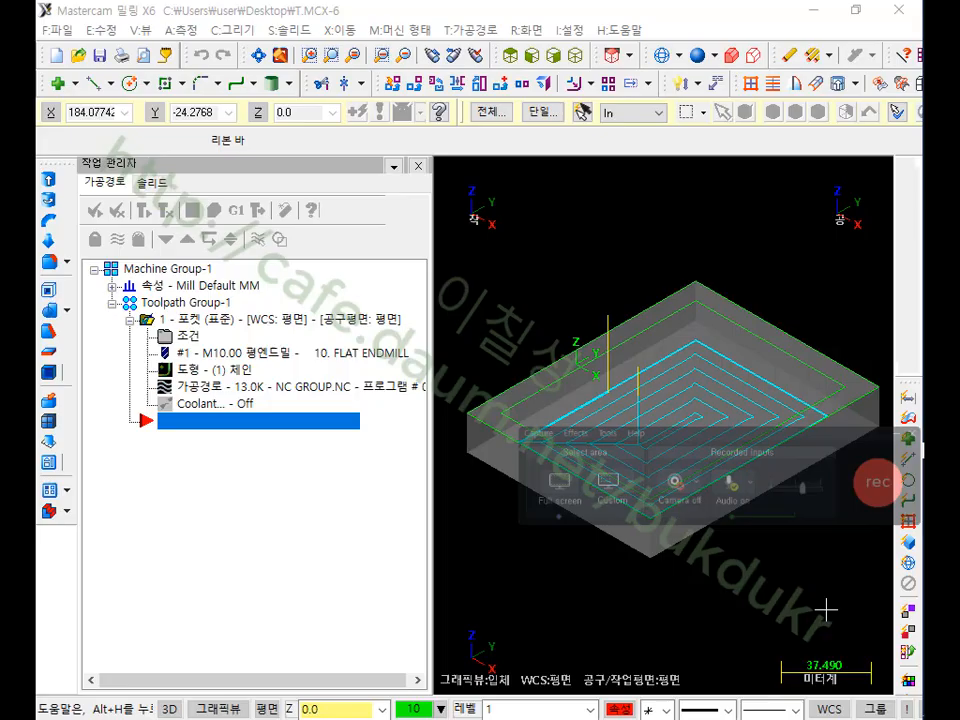
- Backplot the pocket operation in the Desktop copy of T.MCX-6 to the end and inspect its plunge and final retract points
{"action": "left_click", "coordinate": [775, 237]}
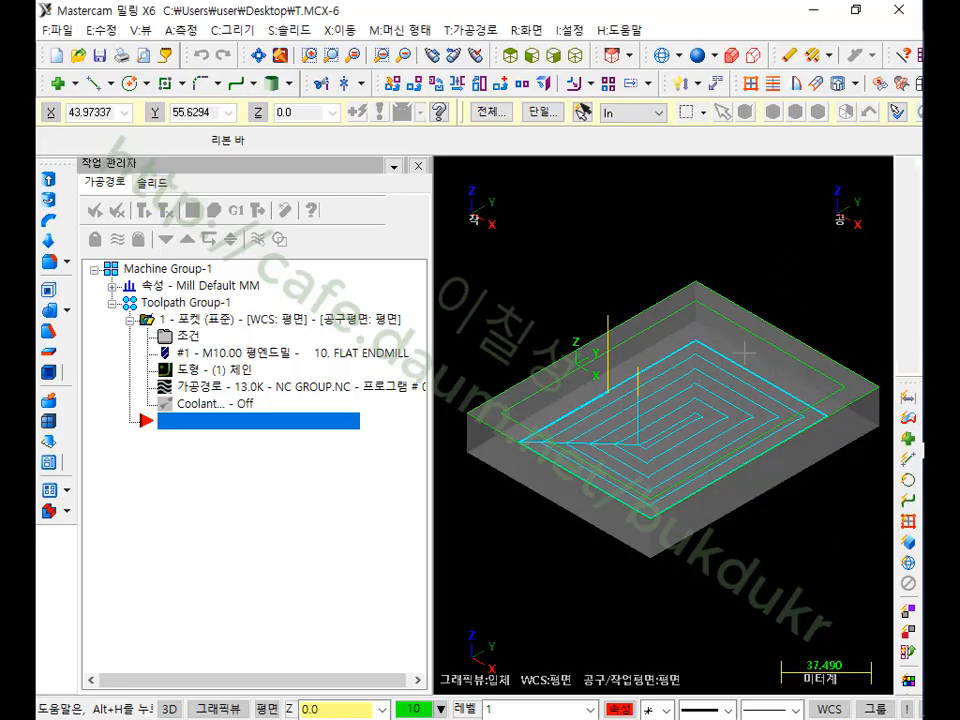
{"action": "scroll", "coordinate": [617, 436], "scroll_direction": "up", "scroll_amount": 2}
{"action": "scroll", "coordinate": [617, 436], "scroll_direction": "up", "scroll_amount": 1}
{"action": "scroll", "coordinate": [617, 436], "scroll_direction": "down", "scroll_amount": 2}
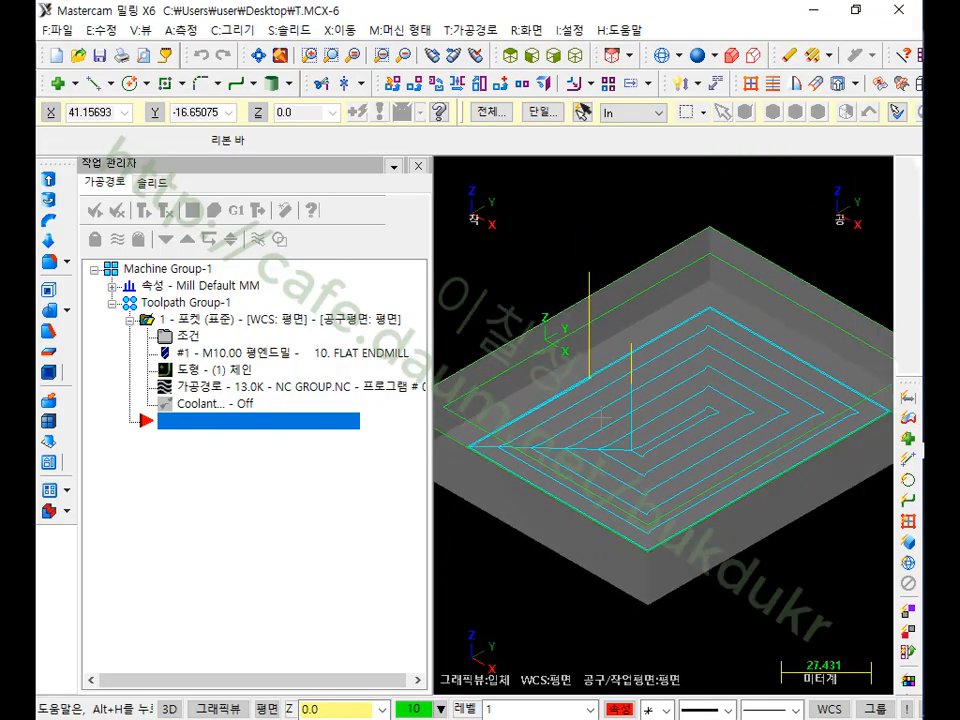
{"action": "left_click", "coordinate": [215, 319]}
{"action": "scroll", "coordinate": [656, 418], "scroll_direction": "up", "scroll_amount": 2}
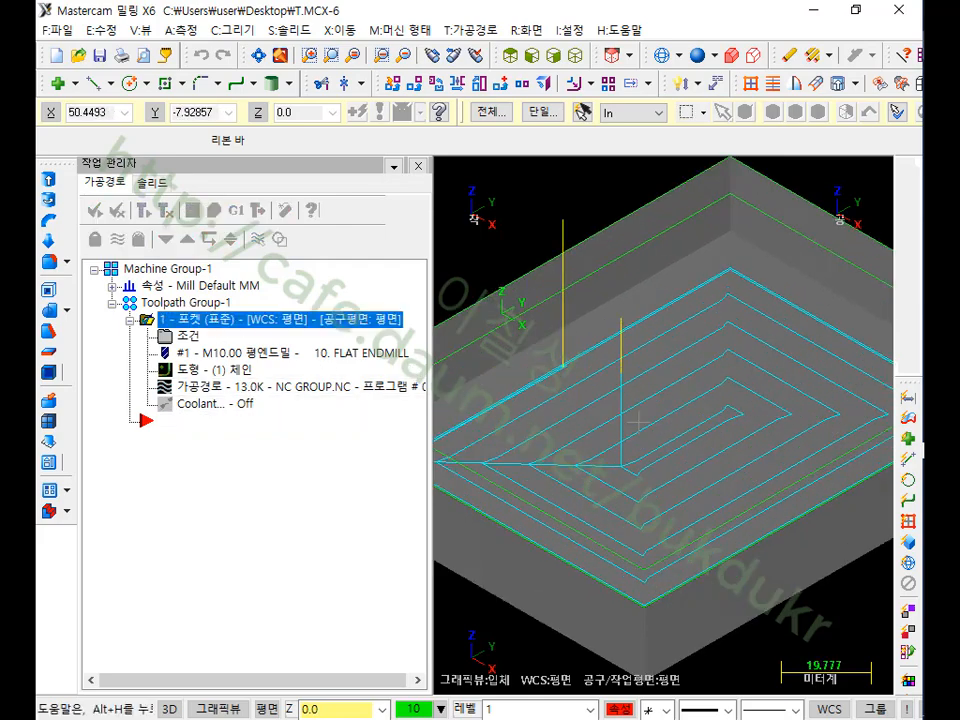
{"action": "scroll", "coordinate": [656, 418], "scroll_direction": "down", "scroll_amount": 4}
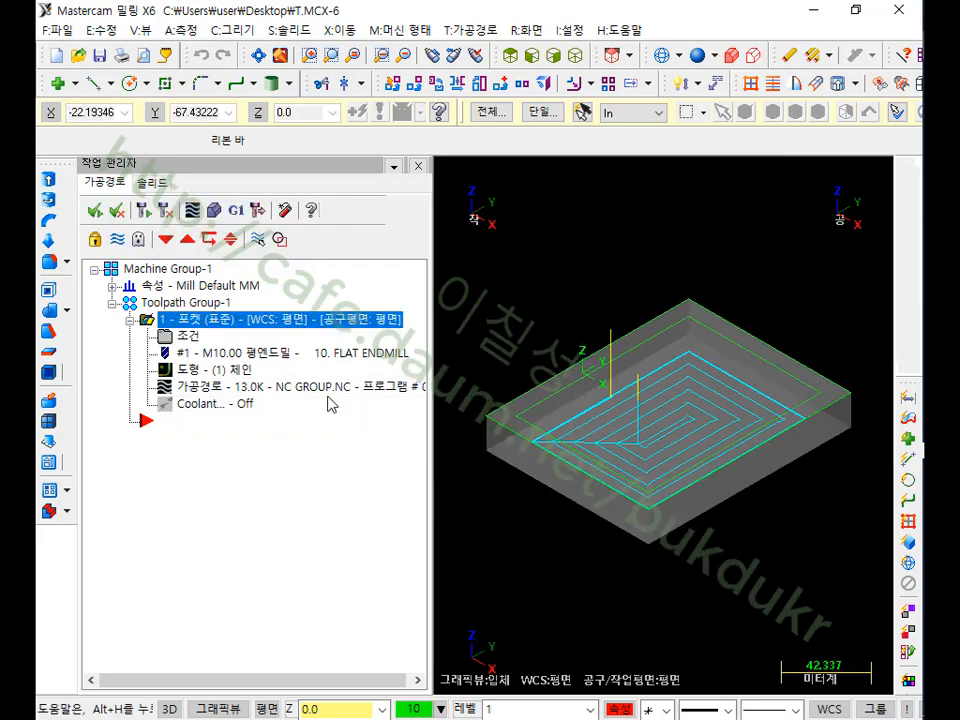
{"action": "left_click", "coordinate": [250, 386]}
{"action": "left_click_drag", "start_coordinate": [720, 173], "coordinate": [826, 182]}
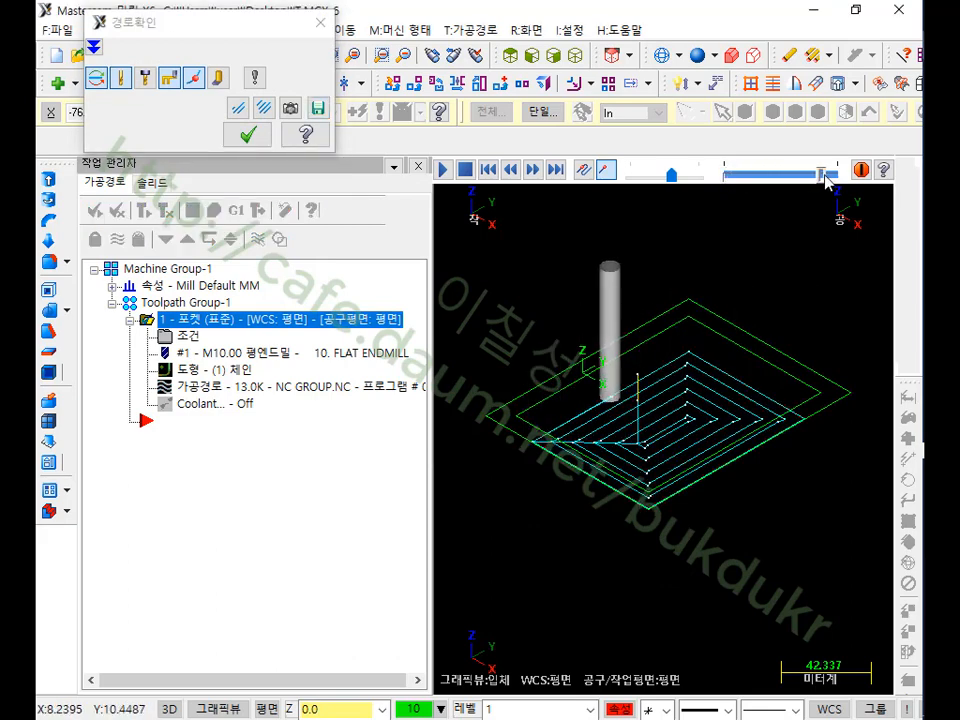
{"action": "scroll", "coordinate": [559, 401], "scroll_direction": "up", "scroll_amount": 5}
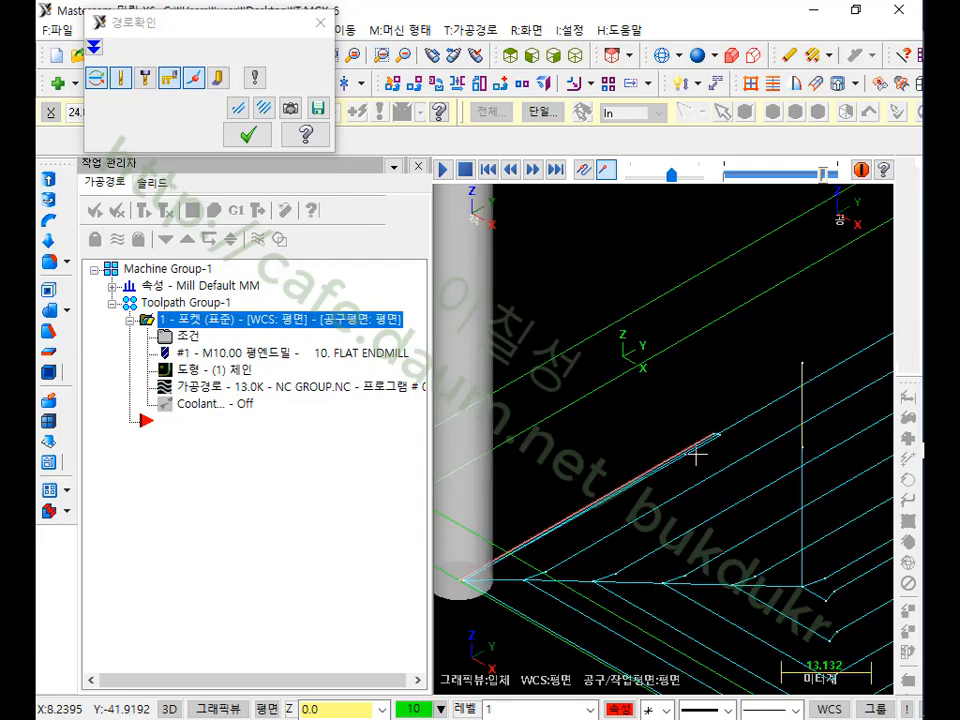
{"action": "middle_click_drag", "start_coordinate": [712, 388], "coordinate": [672, 459]}
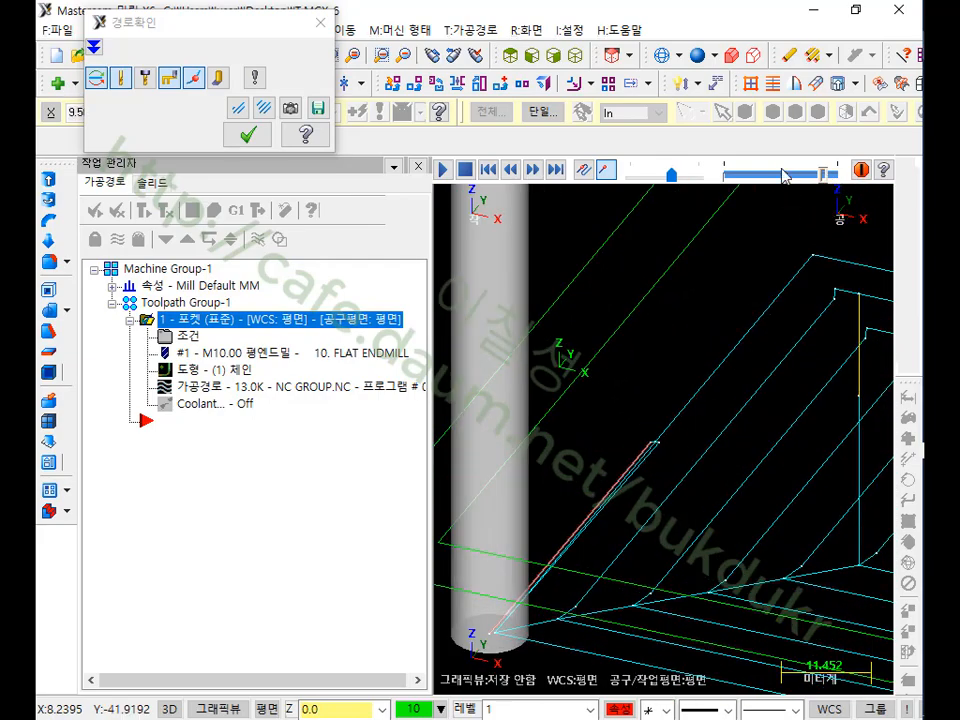
{"action": "left_click_drag", "start_coordinate": [821, 175], "coordinate": [853, 178]}
{"action": "scroll", "coordinate": [652, 482], "scroll_direction": "up", "scroll_amount": 5}
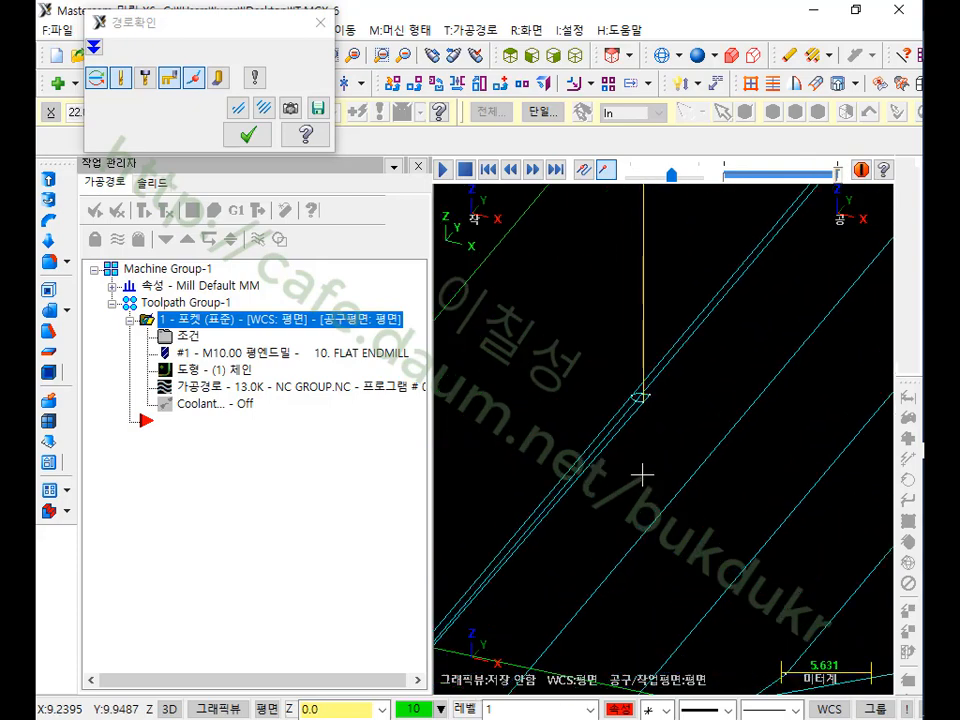
{"action": "scroll", "coordinate": [596, 362], "scroll_direction": "down", "scroll_amount": 8}
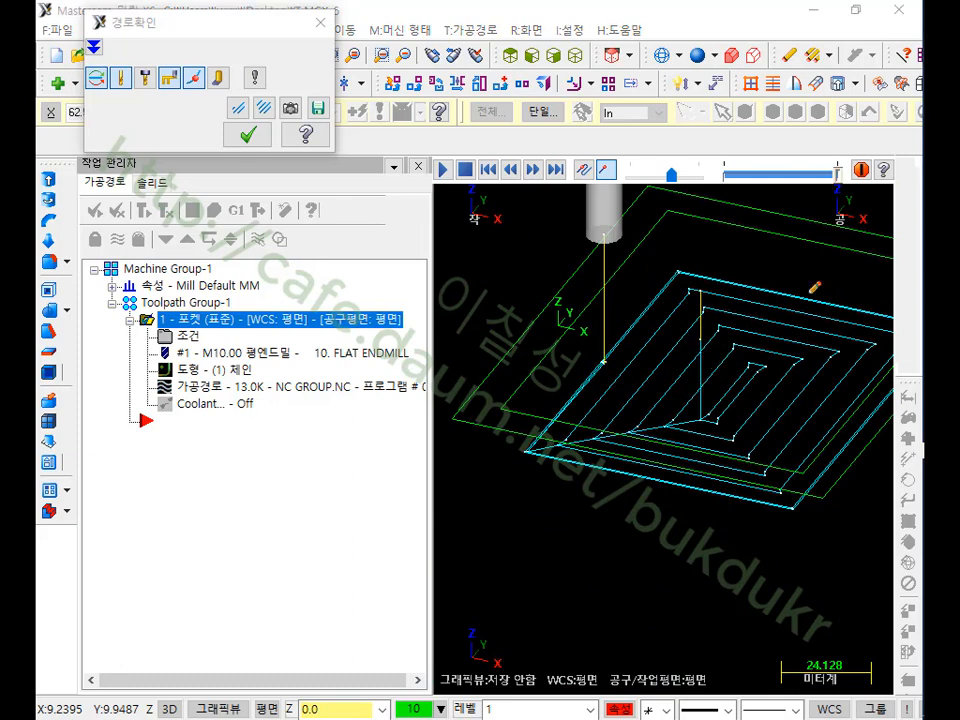
{"action": "mouse_move", "coordinate": [728, 345]}
{"action": "left_mouse_down"}
{"action": "mouse_move", "coordinate": [671, 414]}
{"action": "mouse_move", "coordinate": [735, 339]}
{"action": "mouse_move", "coordinate": [706, 418]}
{"action": "left_mouse_up"}
{"action": "mouse_move", "coordinate": [783, 323]}
{"action": "left_mouse_down"}
{"action": "mouse_move", "coordinate": [777, 356]}
{"action": "mouse_move", "coordinate": [808, 362]}
{"action": "mouse_move", "coordinate": [810, 390]}
{"action": "left_mouse_up"}
{"action": "left_click_drag", "start_coordinate": [600, 497], "coordinate": [543, 550]}
{"action": "left_click_drag", "start_coordinate": [567, 522], "coordinate": [589, 558]}
{"action": "left_click_drag", "start_coordinate": [615, 460], "coordinate": [618, 625]}
{"action": "left_click_drag", "start_coordinate": [642, 516], "coordinate": [682, 560]}
{"action": "mouse_move", "coordinate": [690, 487]}
{"action": "left_mouse_down"}
{"action": "mouse_move", "coordinate": [691, 561]}
{"action": "mouse_move", "coordinate": [725, 546]}
{"action": "left_mouse_up"}
{"action": "left_click_drag", "start_coordinate": [663, 578], "coordinate": [707, 626]}
{"action": "mouse_move", "coordinate": [755, 471]}
{"action": "left_mouse_down"}
{"action": "mouse_move", "coordinate": [730, 504]}
{"action": "mouse_move", "coordinate": [752, 522]}
{"action": "left_mouse_up"}
{"action": "mouse_move", "coordinate": [757, 525]}
{"action": "left_mouse_down"}
{"action": "mouse_move", "coordinate": [756, 540]}
{"action": "mouse_move", "coordinate": [793, 540]}
{"action": "left_mouse_up"}
{"action": "mouse_move", "coordinate": [754, 569]}
{"action": "left_mouse_down"}
{"action": "mouse_move", "coordinate": [768, 594]}
{"action": "mouse_move", "coordinate": [805, 603]}
{"action": "left_mouse_up"}
{"action": "mouse_move", "coordinate": [799, 647]}
{"action": "left_mouse_down"}
{"action": "mouse_move", "coordinate": [724, 664]}
{"action": "mouse_move", "coordinate": [750, 460]}
{"action": "left_mouse_up"}
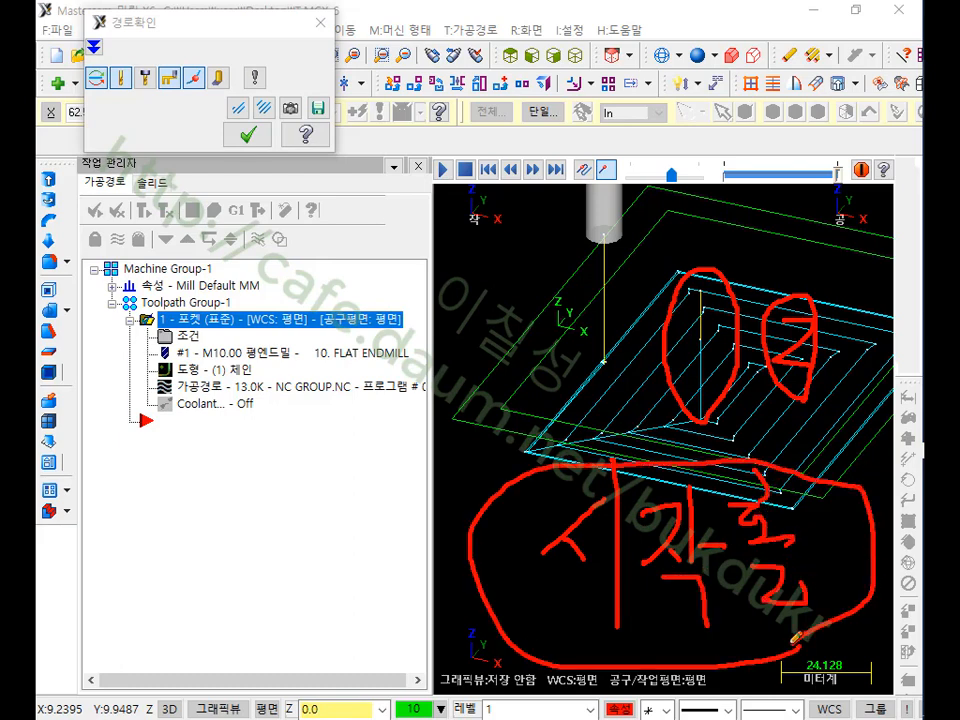
{"action": "right_click", "coordinate": [440, 333]}
{"action": "left_click", "coordinate": [490, 534]}
- Close the backplot and create start hole drilling (시작홀 가공) for the pocket operation with an additional depth allowance of 0
{"action": "left_click", "coordinate": [247, 134]}
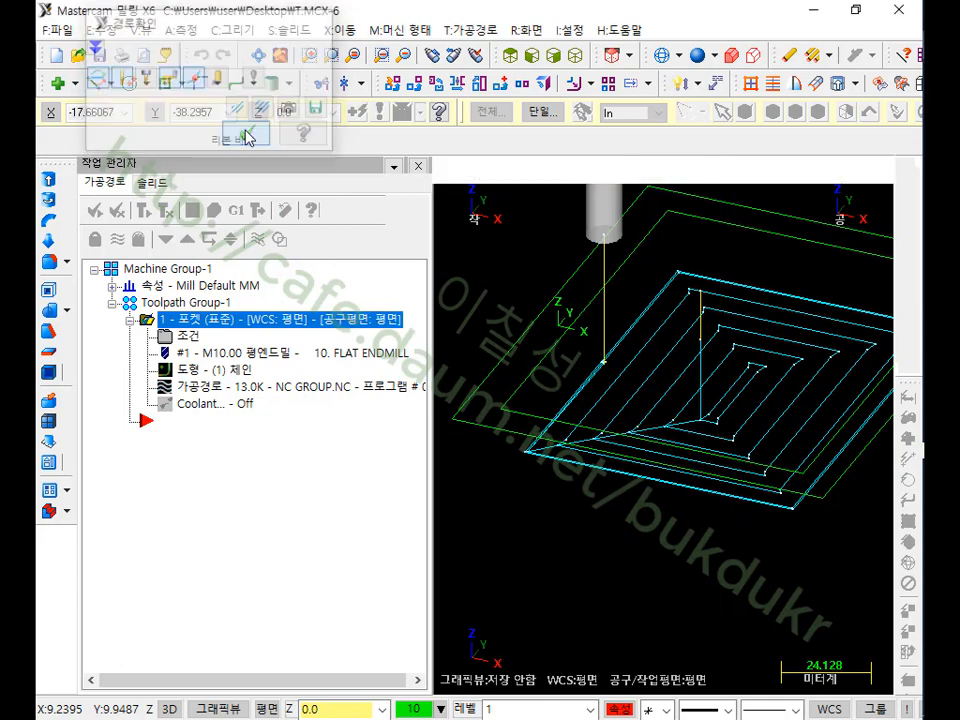
{"action": "left_click", "coordinate": [509, 56]}
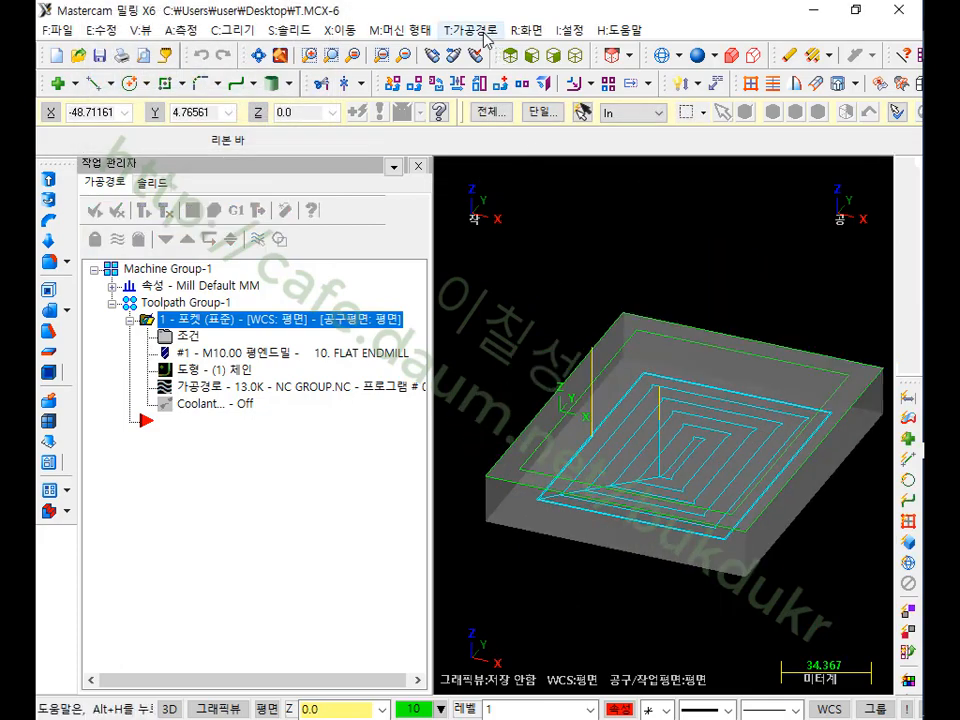
{"action": "left_click", "coordinate": [485, 30]}
{"action": "mouse_move", "coordinate": [533, 411]}
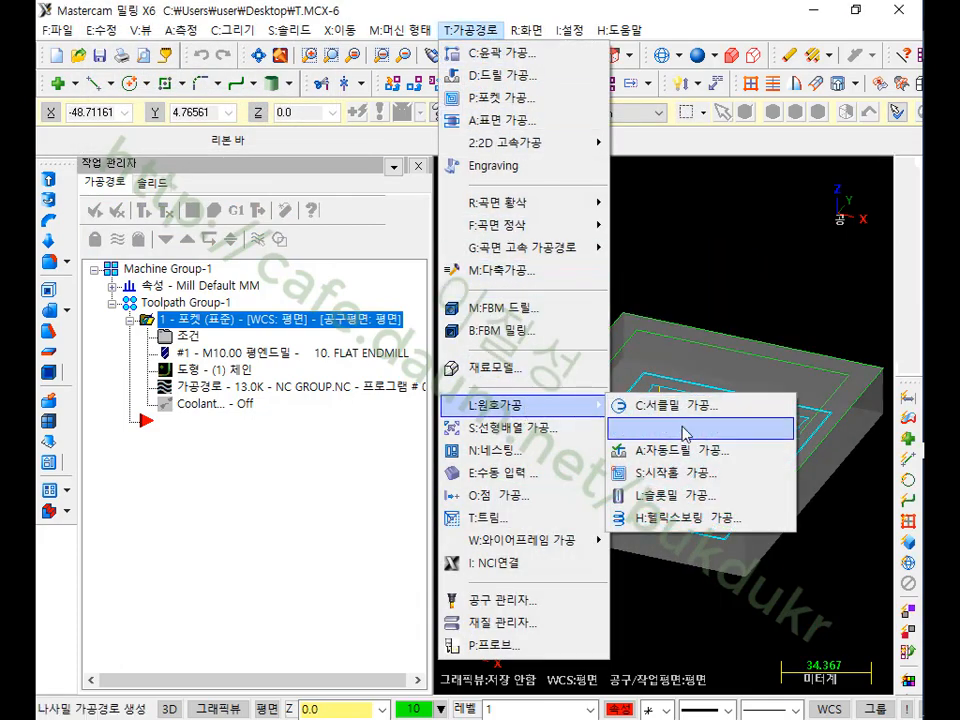
{"action": "left_click", "coordinate": [690, 472]}
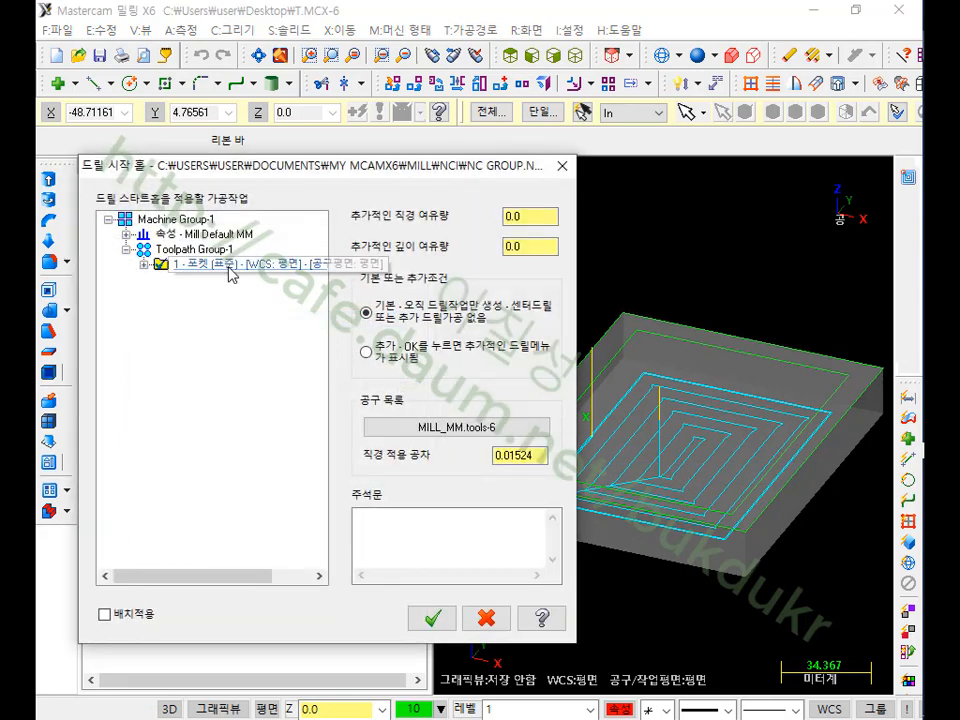
{"action": "left_click", "coordinate": [249, 268]}
{"action": "left_click", "coordinate": [548, 246]}
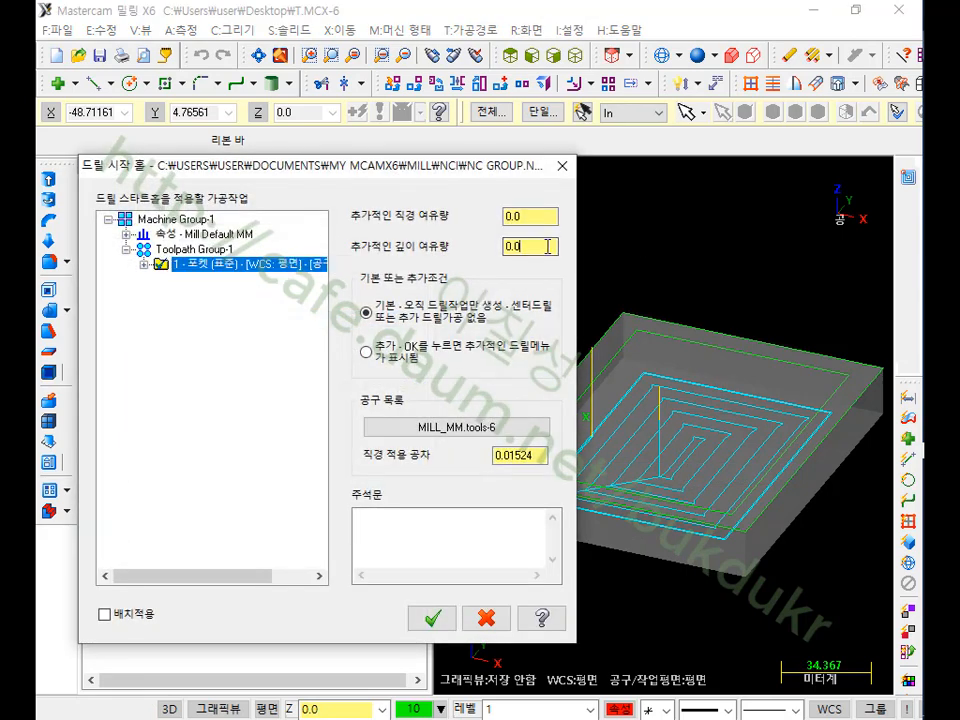
{"action": "double_click", "coordinate": [530, 242]}
{"action": "type", "text": "0"}
{"action": "left_click", "coordinate": [433, 617]}
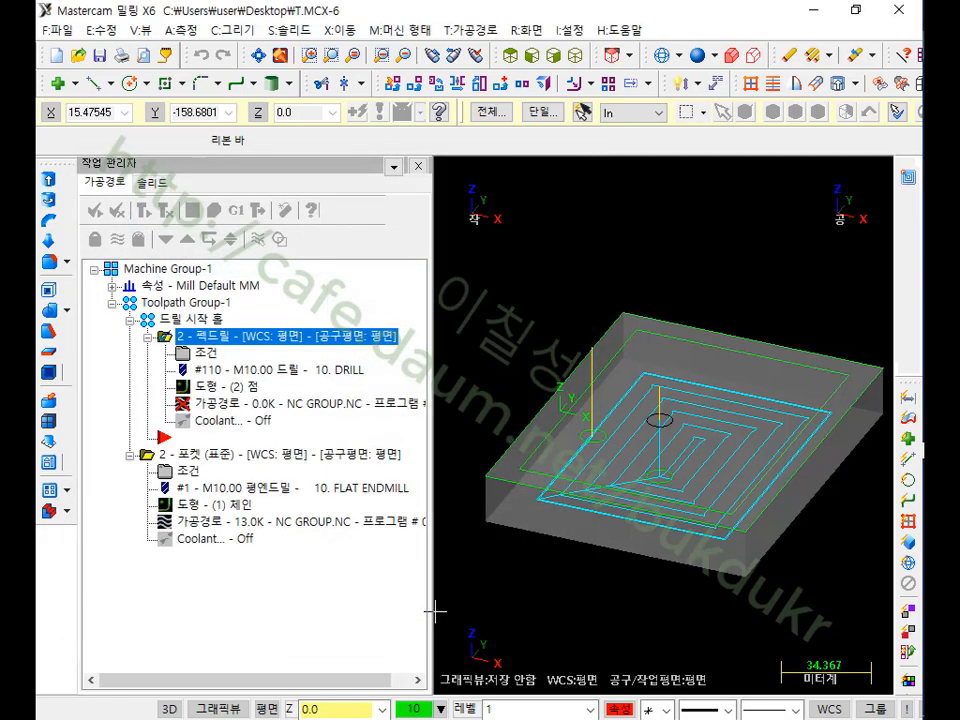
{"action": "scroll", "coordinate": [664, 484], "scroll_direction": "up", "scroll_amount": 5}
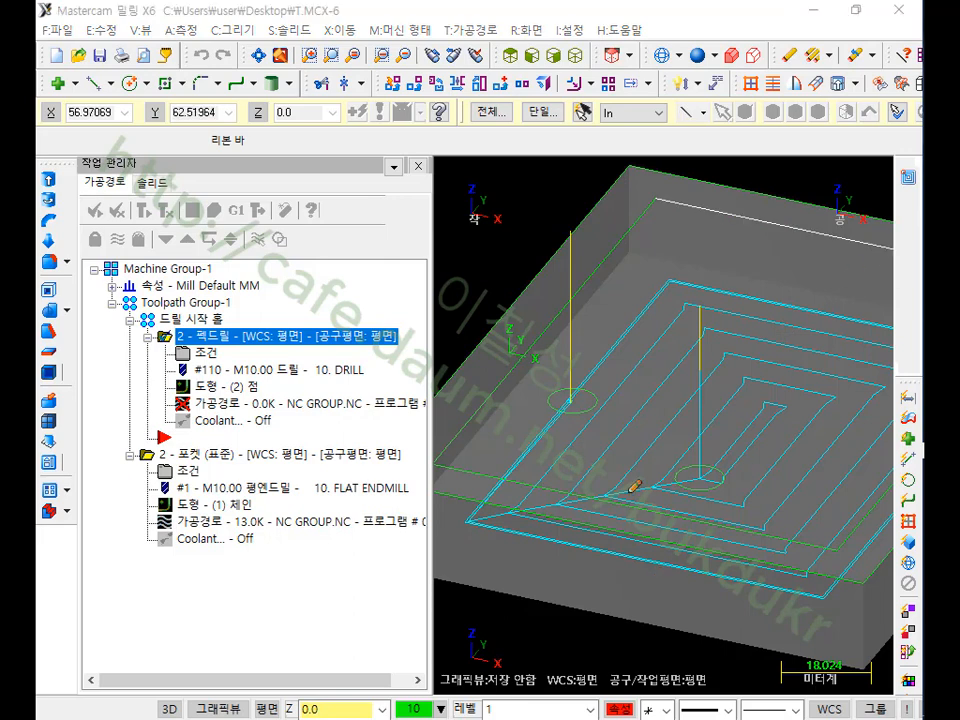
{"action": "mouse_move", "coordinate": [699, 488]}
{"action": "left_mouse_down"}
{"action": "mouse_move", "coordinate": [654, 436]}
{"action": "mouse_move", "coordinate": [708, 498]}
{"action": "mouse_move", "coordinate": [698, 484]}
{"action": "left_mouse_up"}
{"action": "mouse_move", "coordinate": [562, 417]}
{"action": "left_mouse_down"}
{"action": "mouse_move", "coordinate": [548, 415]}
{"action": "mouse_move", "coordinate": [563, 432]}
{"action": "left_mouse_up"}
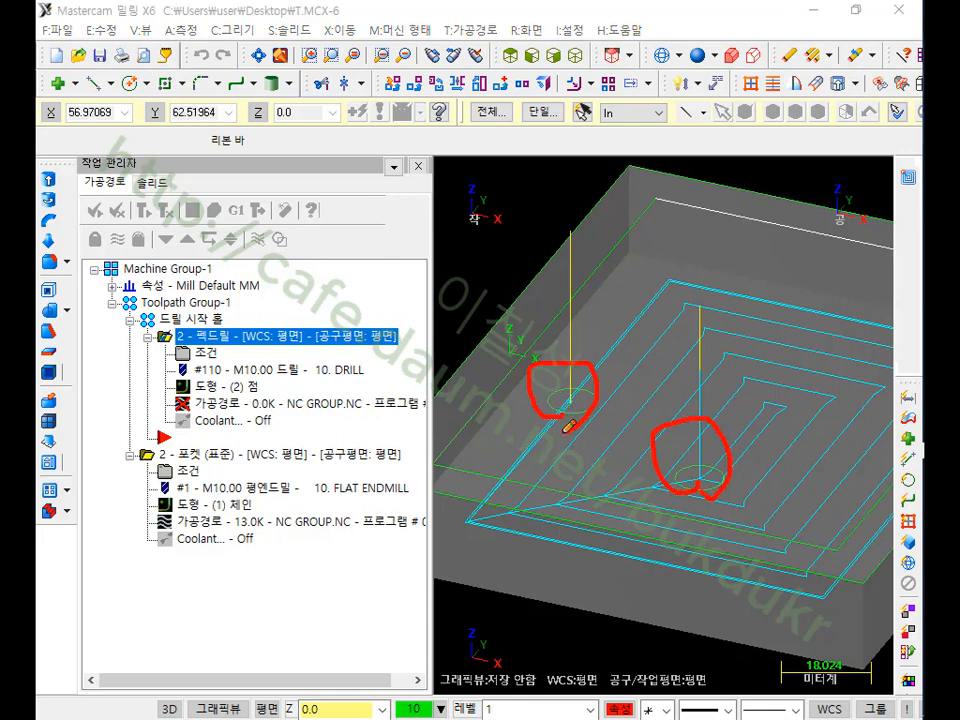
{"action": "left_click_drag", "start_coordinate": [597, 327], "coordinate": [518, 432]}
{"action": "left_click_drag", "start_coordinate": [523, 345], "coordinate": [594, 428]}
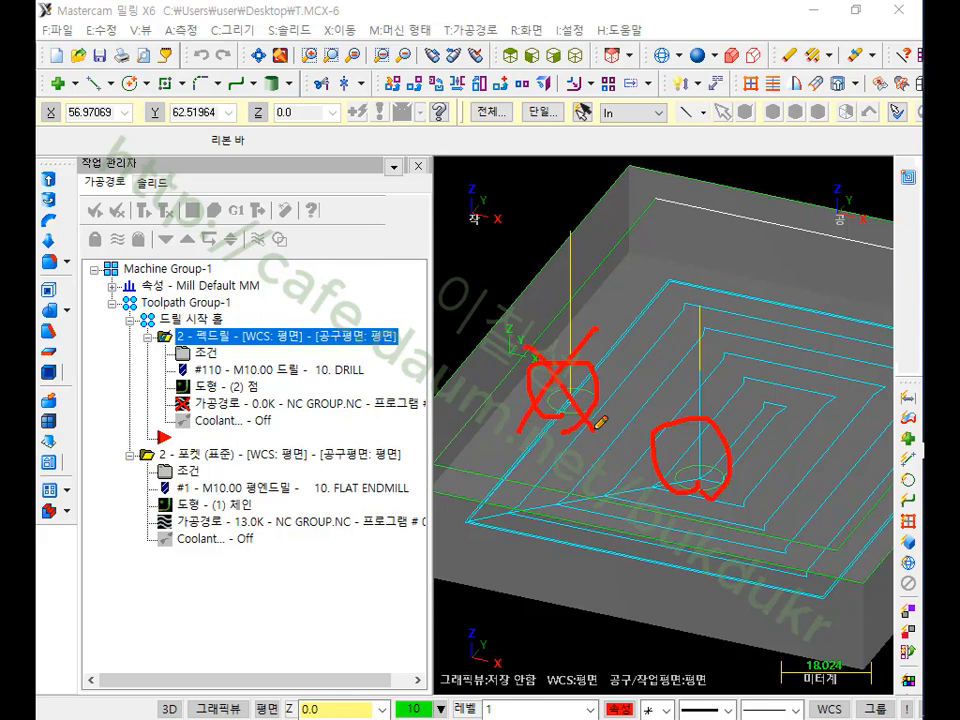
{"action": "mouse_move", "coordinate": [599, 204]}
{"action": "left_mouse_down"}
{"action": "mouse_move", "coordinate": [597, 330]}
{"action": "mouse_move", "coordinate": [621, 298]}
{"action": "left_mouse_up"}
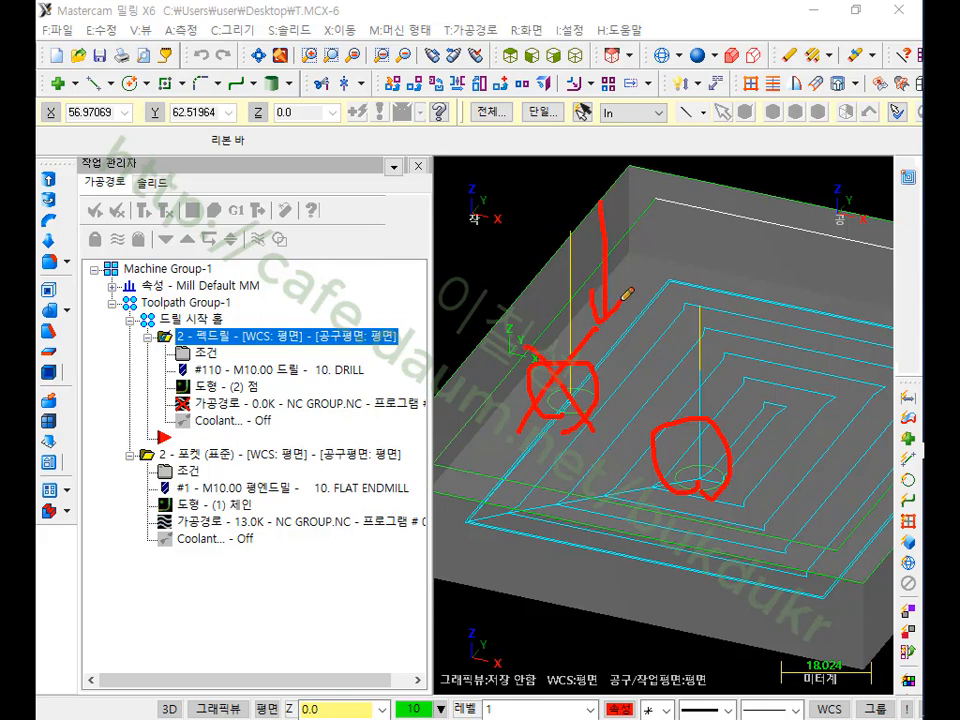
{"action": "right_click", "coordinate": [748, 259]}
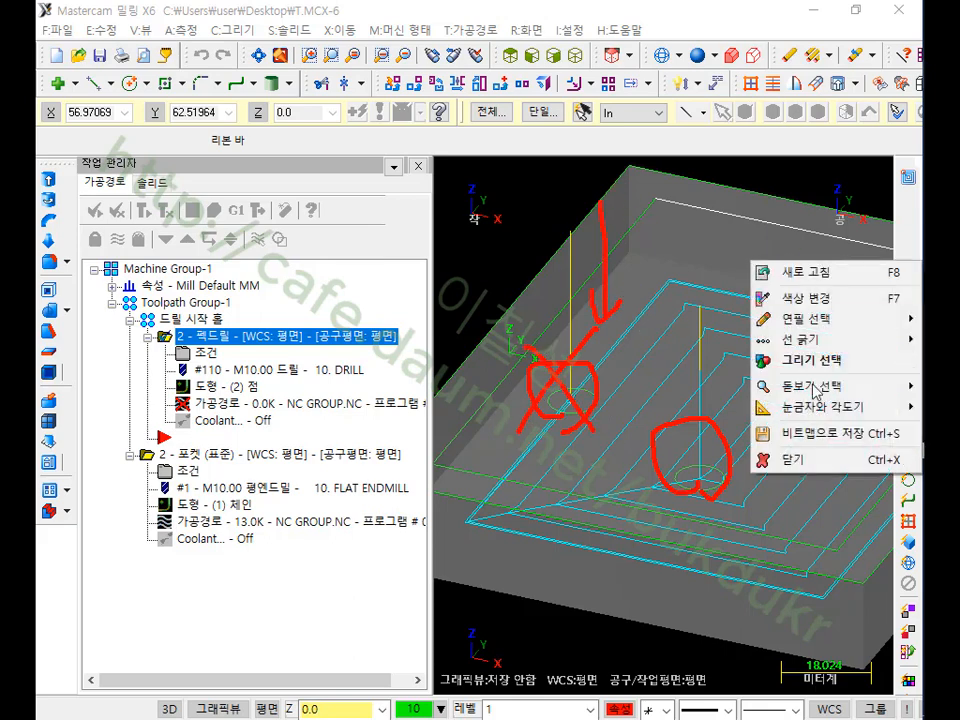
{"action": "left_click", "coordinate": [795, 456]}
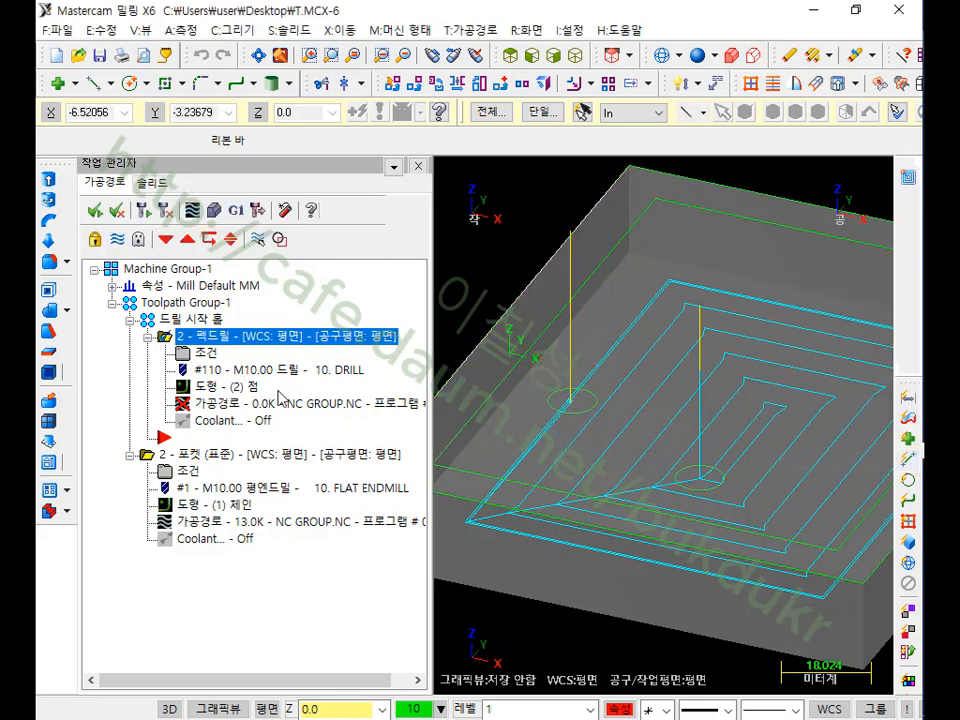
- Delete the drill point at the pocket's final retract position from the peck drill geometry and regenerate the drilling toolpath
{"action": "left_click", "coordinate": [208, 386]}
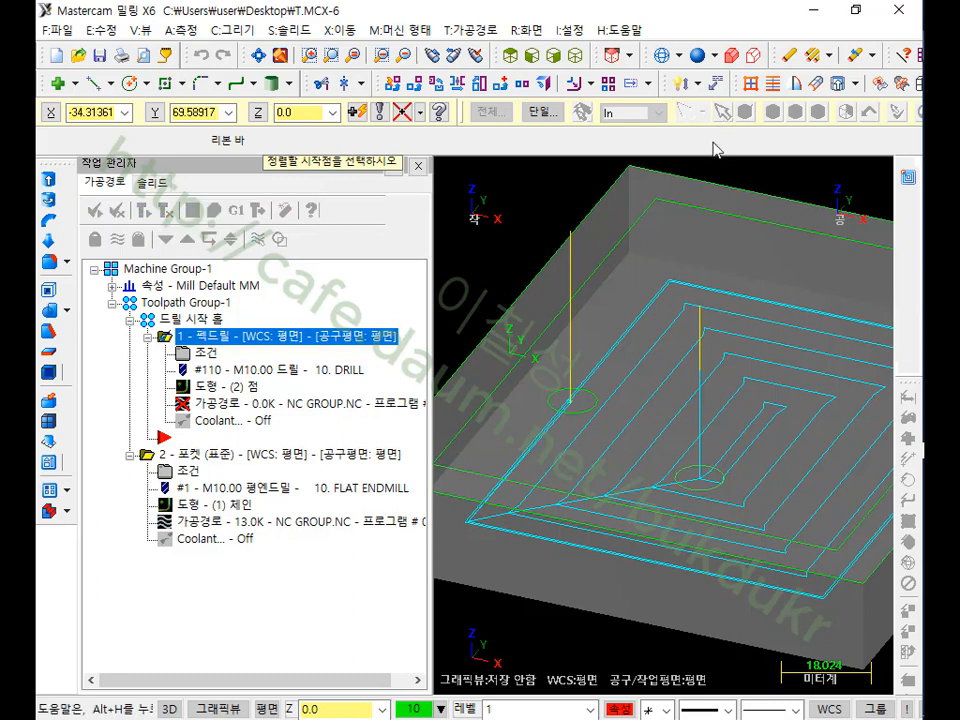
{"action": "left_click", "coordinate": [571, 402]}
{"action": "left_click", "coordinate": [166, 224]}
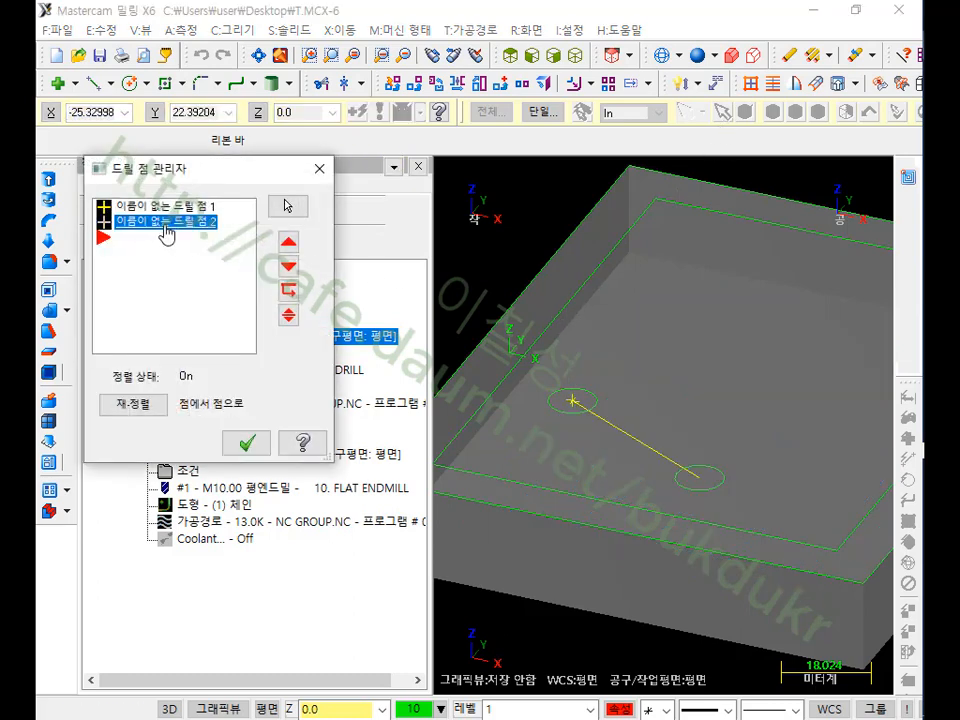
{"action": "key", "text": "Delete"}
{"action": "left_click", "coordinate": [244, 442]}
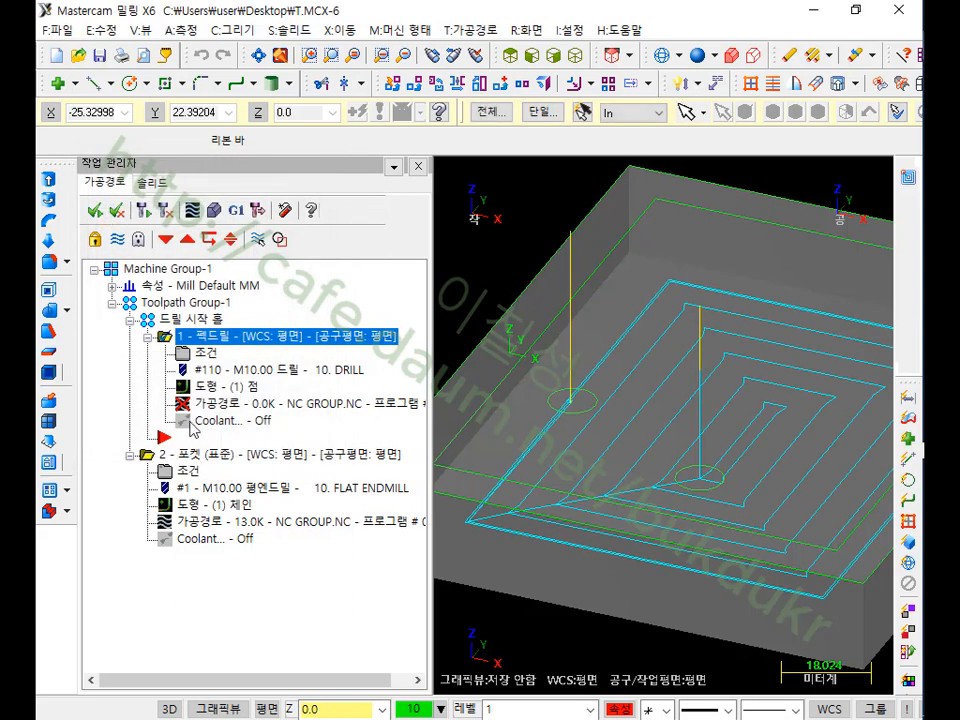
{"action": "left_click", "coordinate": [149, 212]}
{"action": "scroll", "coordinate": [690, 352], "scroll_direction": "down", "scroll_amount": 4}
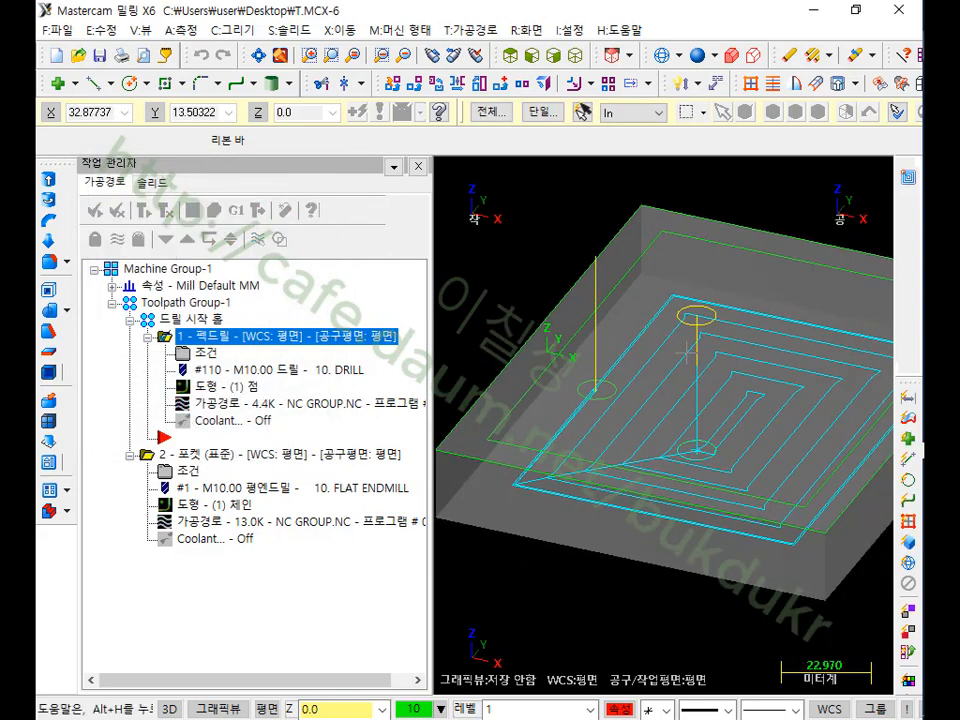
- Display only the selected operations' toolpaths and compare the peck drill path, the pocket path and both together
{"action": "left_click", "coordinate": [257, 241]}
{"action": "scroll", "coordinate": [545, 488], "scroll_direction": "down", "scroll_amount": 3}
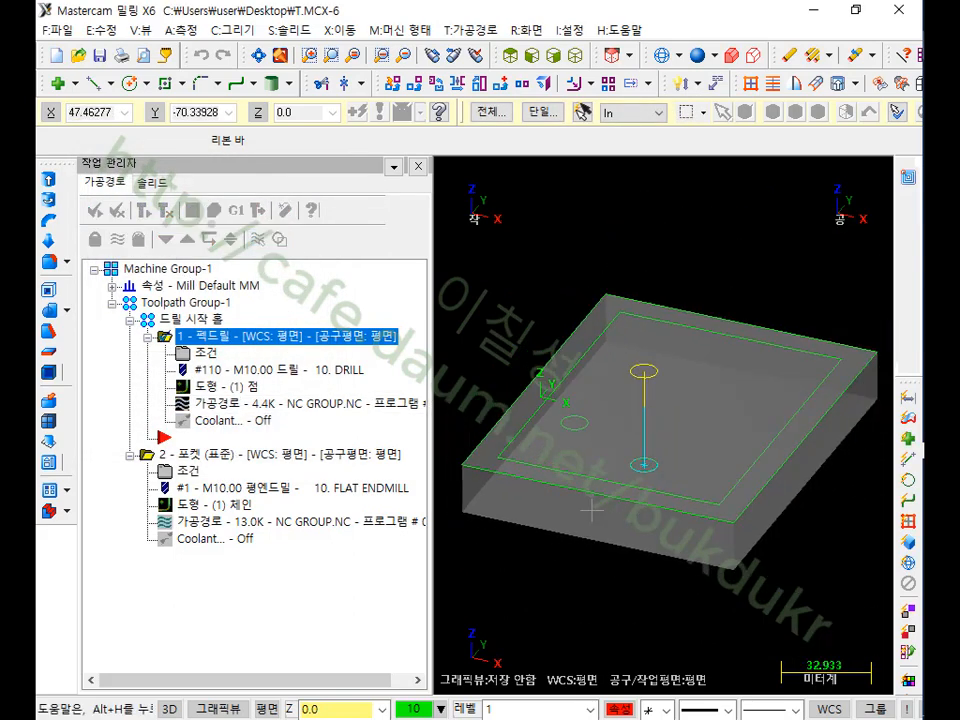
{"action": "scroll", "coordinate": [660, 482], "scroll_direction": "up", "scroll_amount": 3}
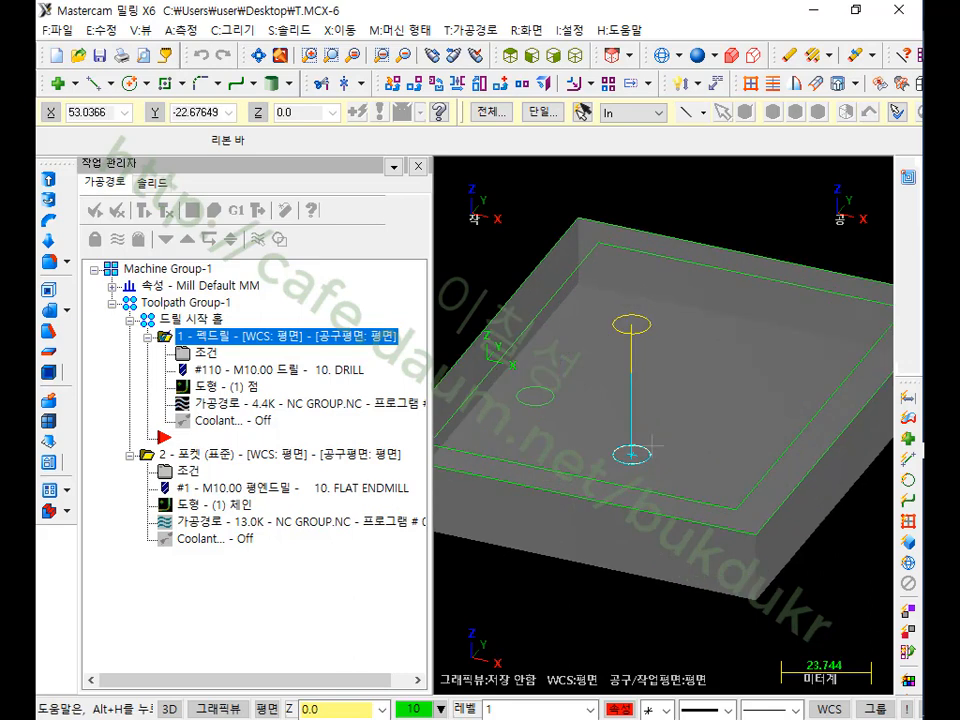
{"action": "left_click", "coordinate": [198, 456]}
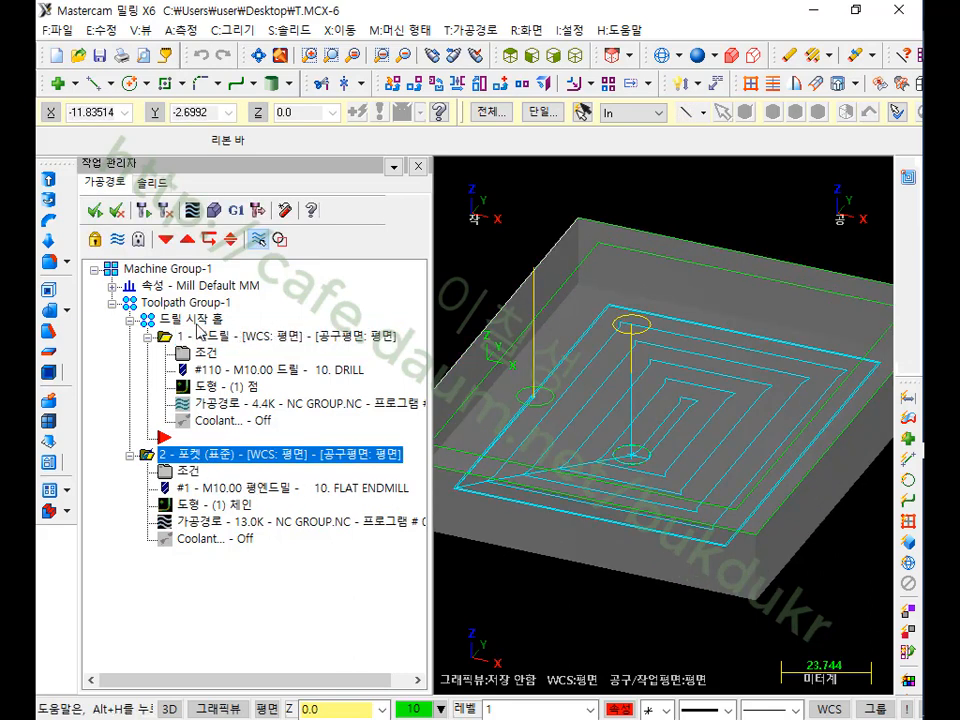
{"action": "left_click", "coordinate": [168, 270]}
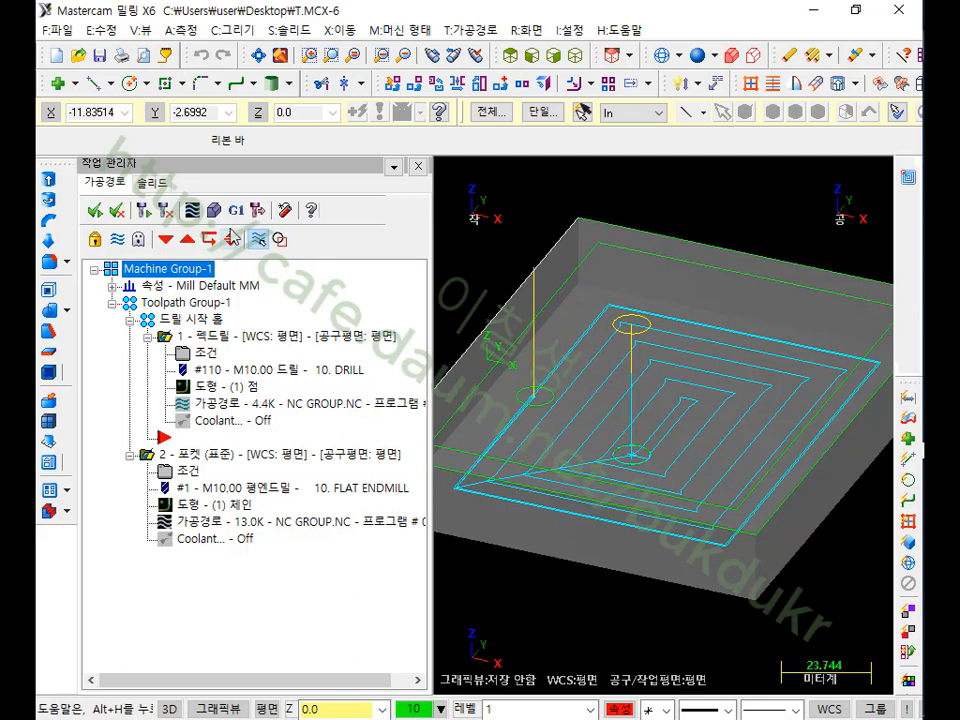
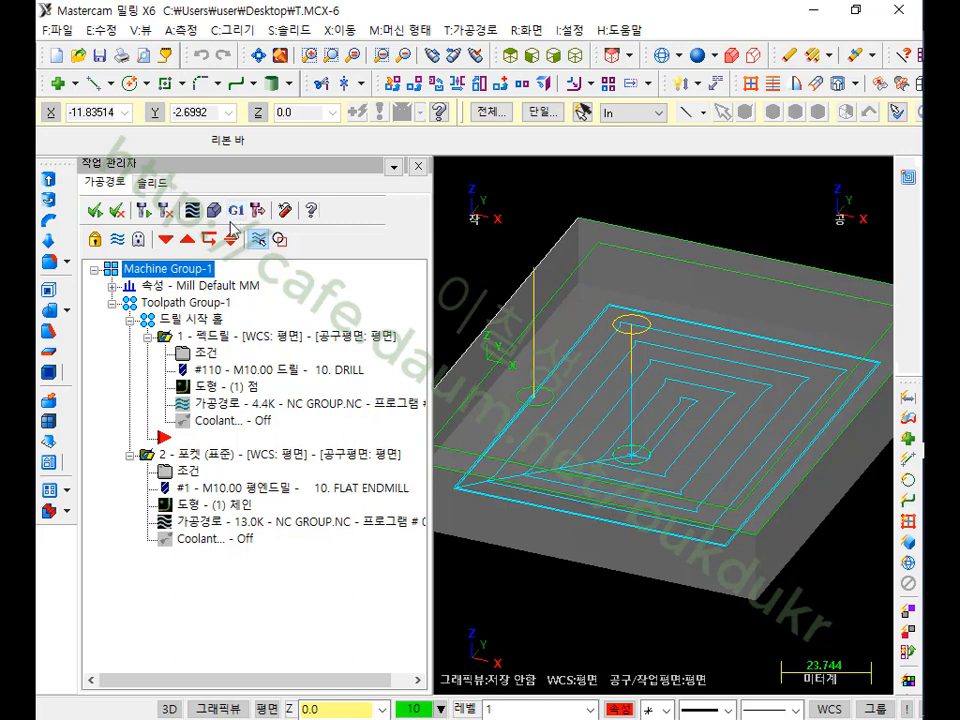
{"action": "scroll", "coordinate": [624, 343], "scroll_direction": "down", "scroll_amount": 5}
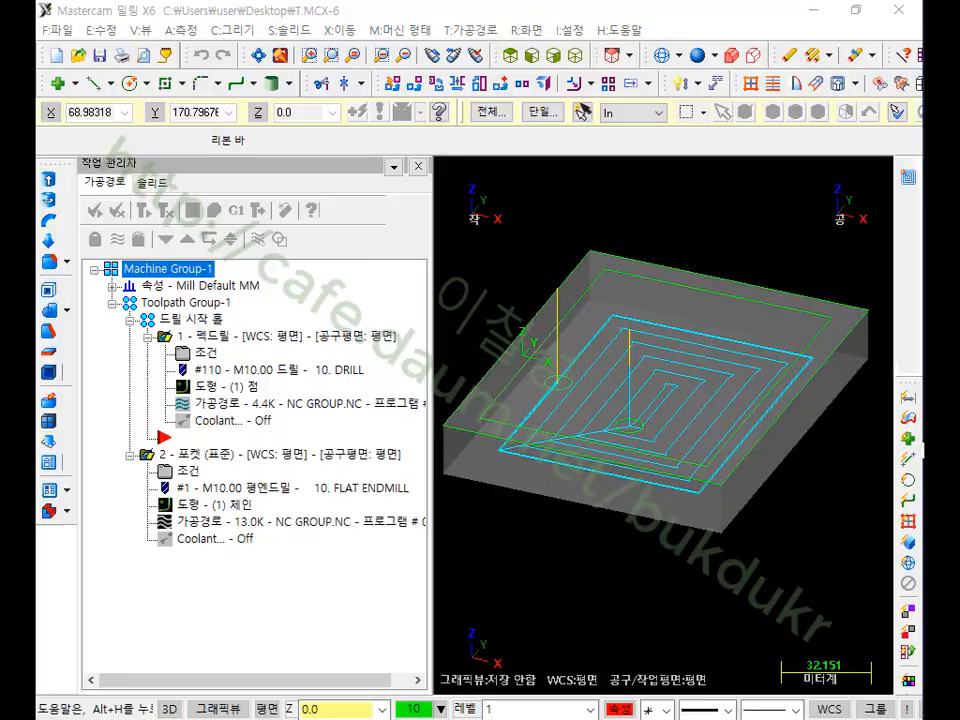
- Read section (5) on slot mill settings (슬롯밀 조건설정) in the PDF textbook, then return to Mastercam
{"action": "scroll", "coordinate": [774, 300], "scroll_direction": "down", "scroll_amount": 10}
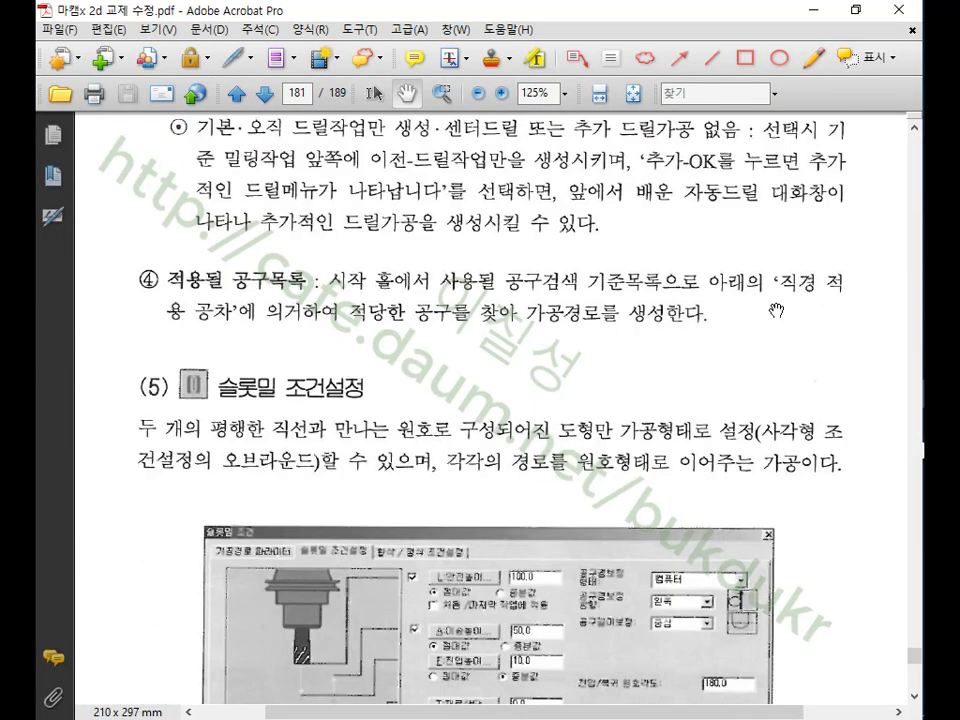
{"action": "scroll", "coordinate": [776, 311], "scroll_direction": "down", "scroll_amount": 5}
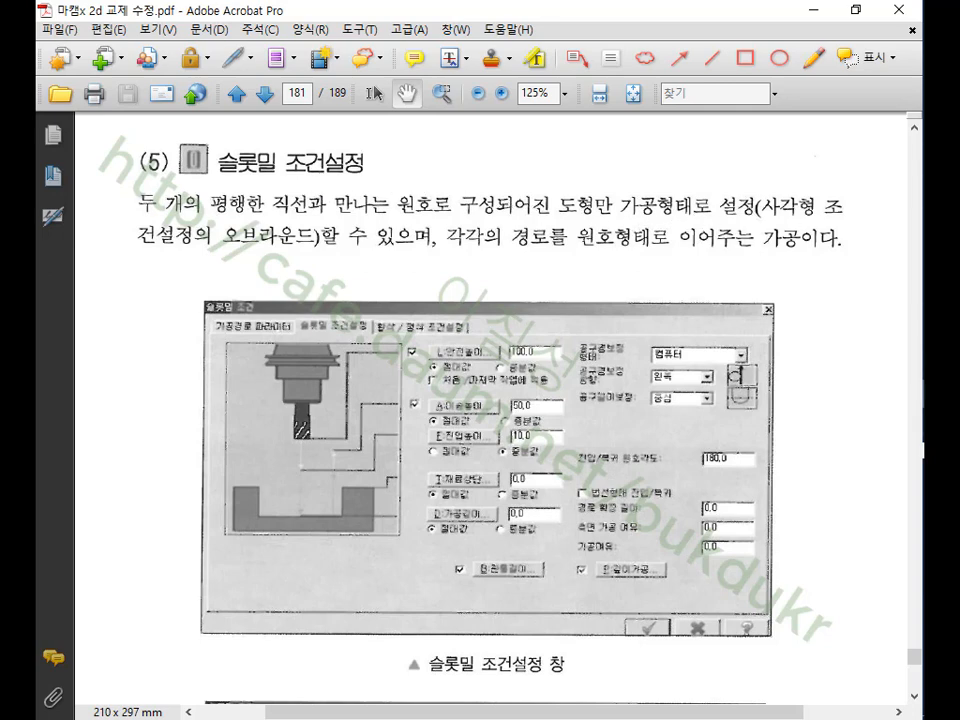
{"action": "key", "text": "alt+Tab"}
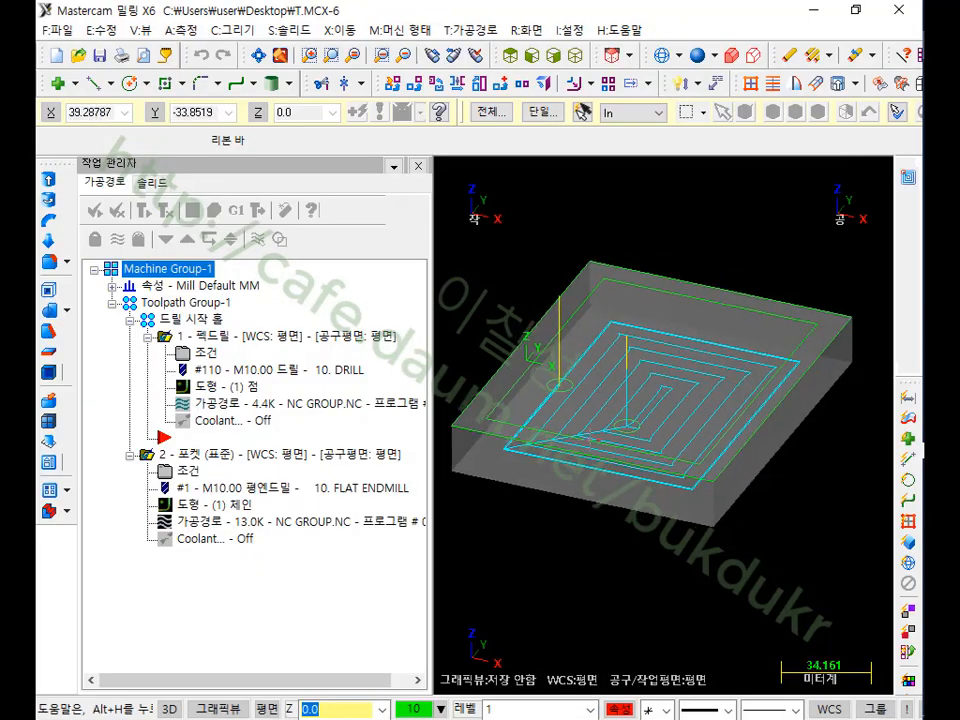
- Delete all operations in Toolpath Group-1, including the peck drill and the pocket
{"action": "scroll", "coordinate": [612, 436], "scroll_direction": "down", "scroll_amount": 5}
{"action": "left_click", "coordinate": [166, 289]}
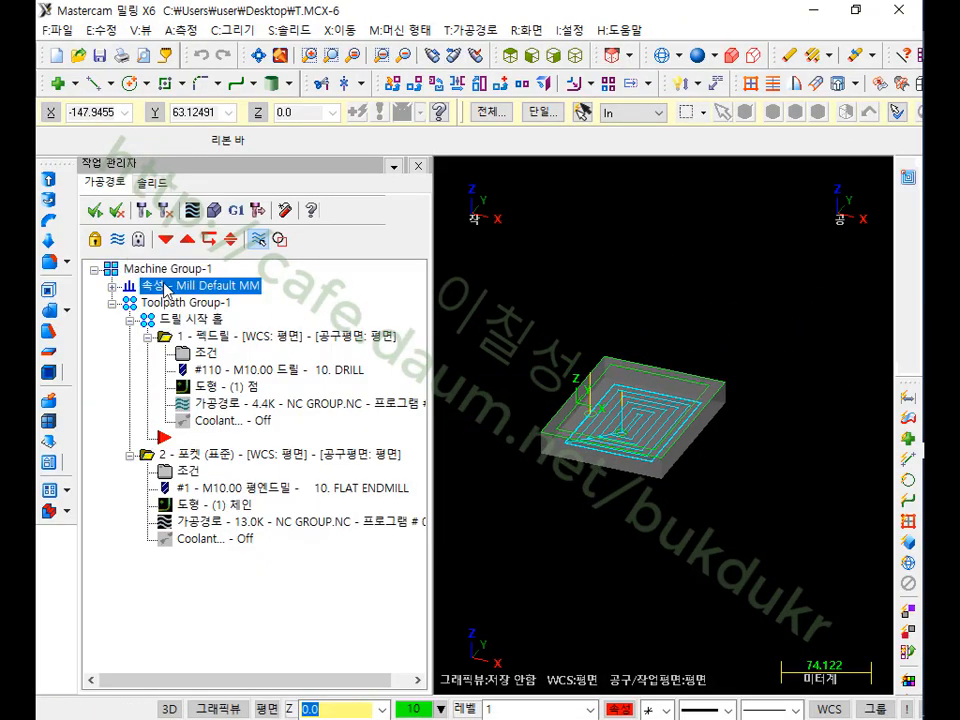
{"action": "left_click", "coordinate": [170, 305]}
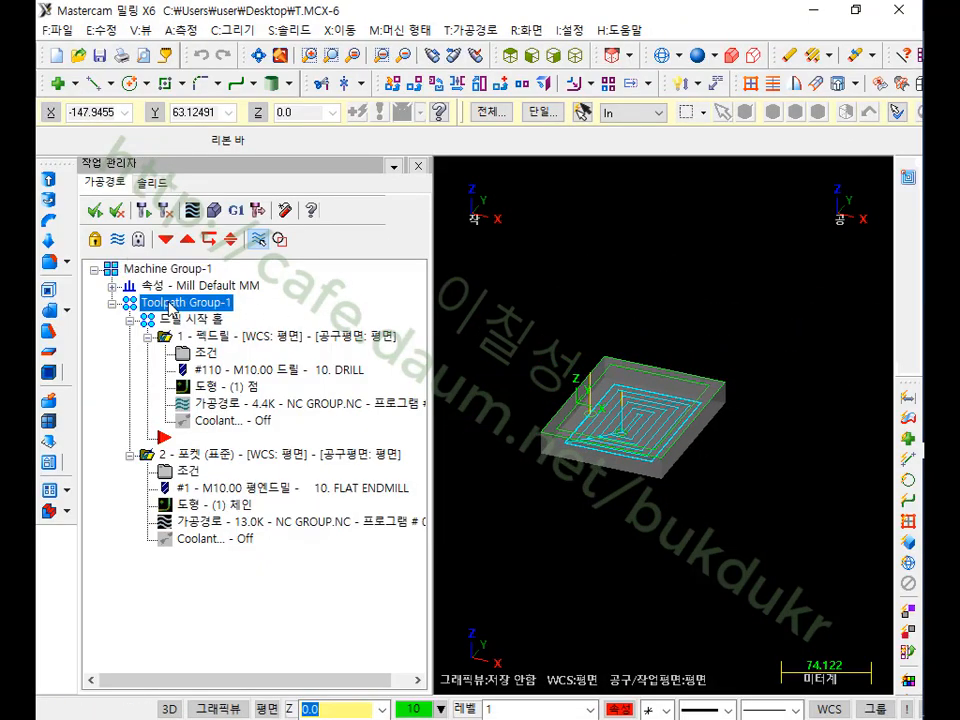
{"action": "key", "text": "Delete"}
{"action": "key", "text": "Return"}
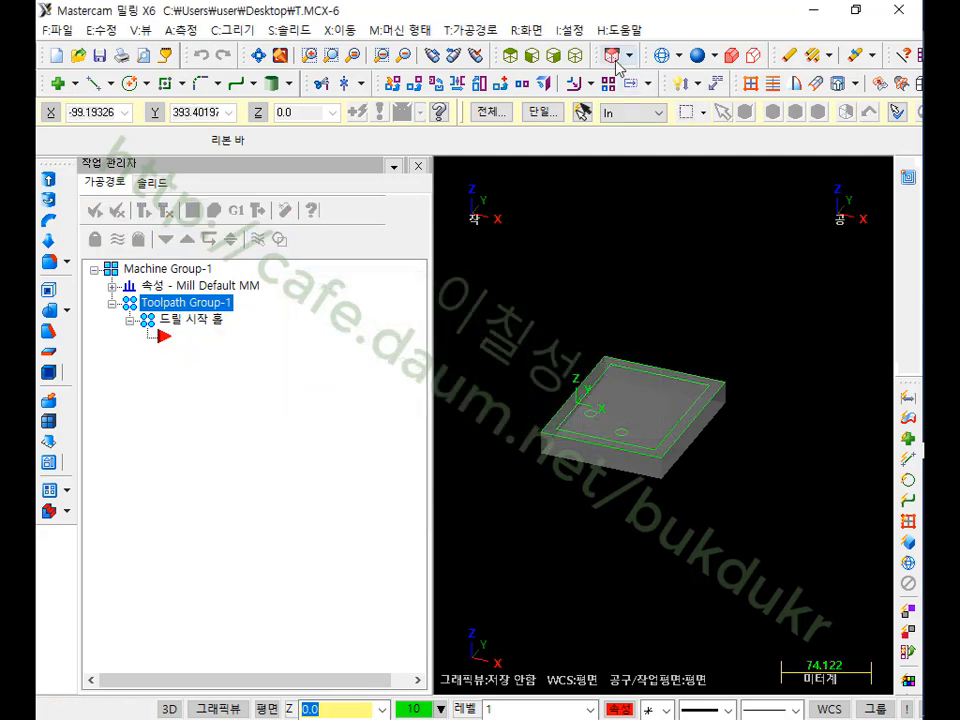
- Delete the inner rectangle and the circles inside the block outline, working in the top view
{"action": "key", "text": "alt+1"}
{"action": "scroll", "coordinate": [634, 381], "scroll_direction": "up", "scroll_amount": 5}
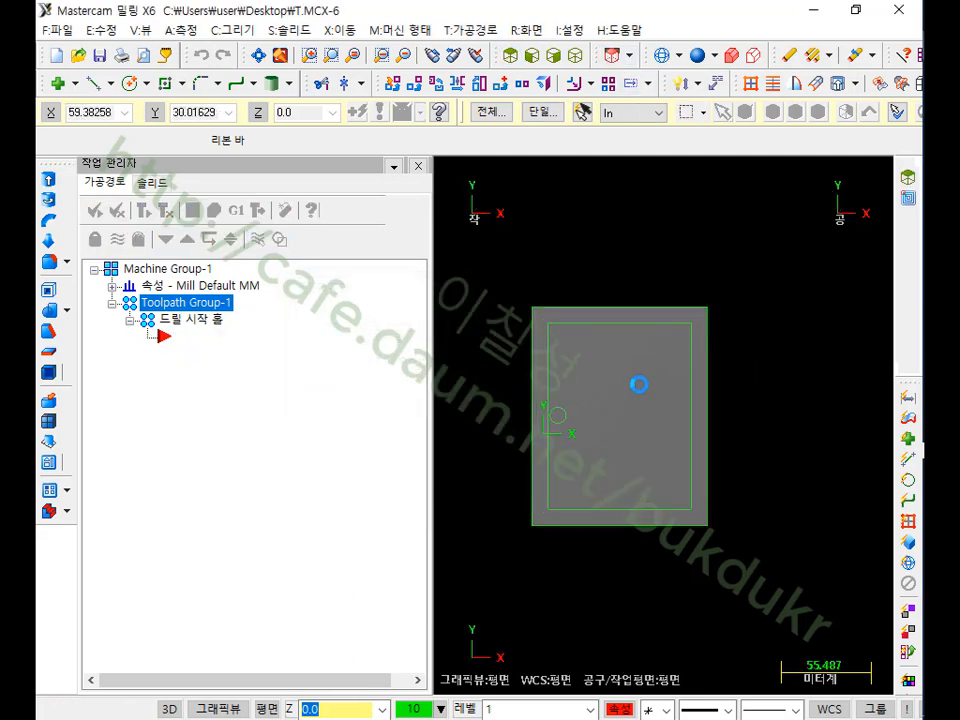
{"action": "scroll", "coordinate": [770, 312], "scroll_direction": "down", "scroll_amount": 1}
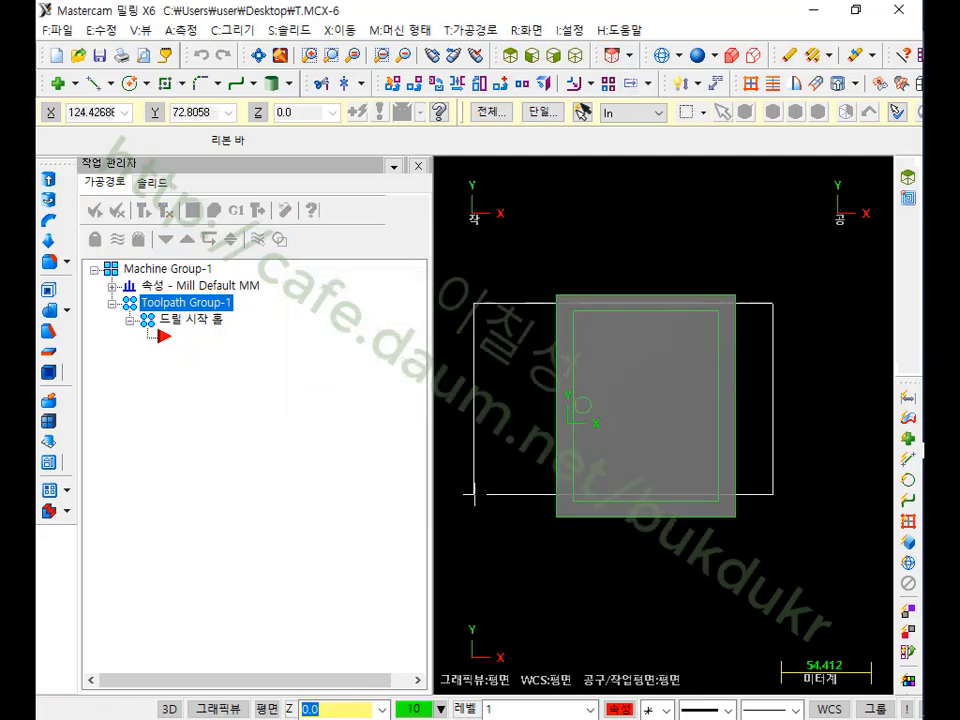
{"action": "scroll", "coordinate": [732, 273], "scroll_direction": "down", "scroll_amount": 2}
{"action": "scroll", "coordinate": [732, 273], "scroll_direction": "down", "scroll_amount": 2}
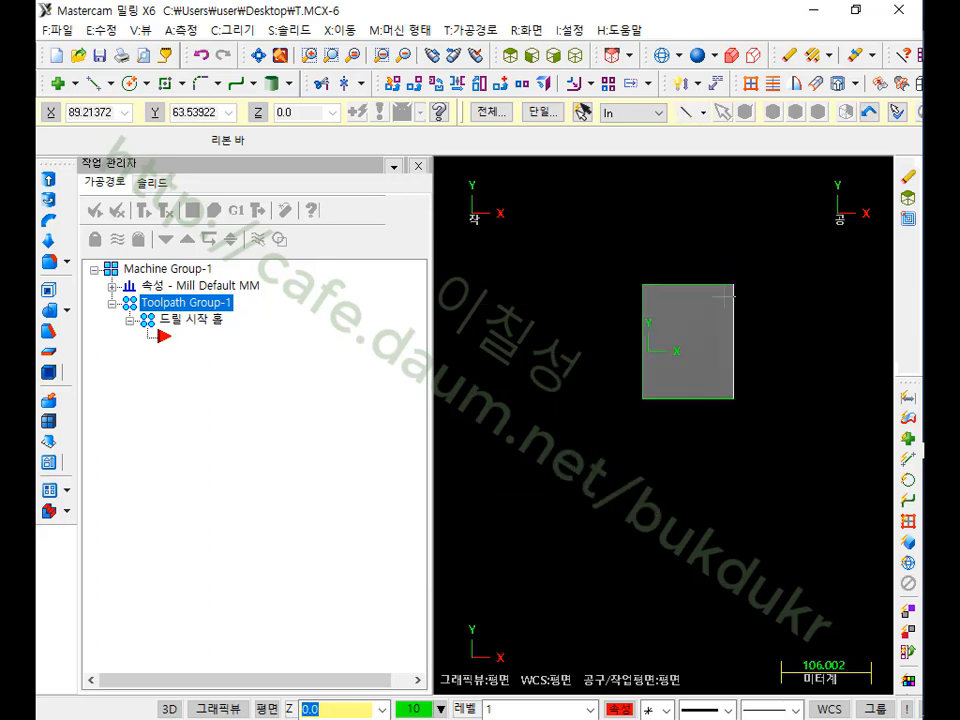
{"action": "scroll", "coordinate": [690, 320], "scroll_direction": "up", "scroll_amount": 5}
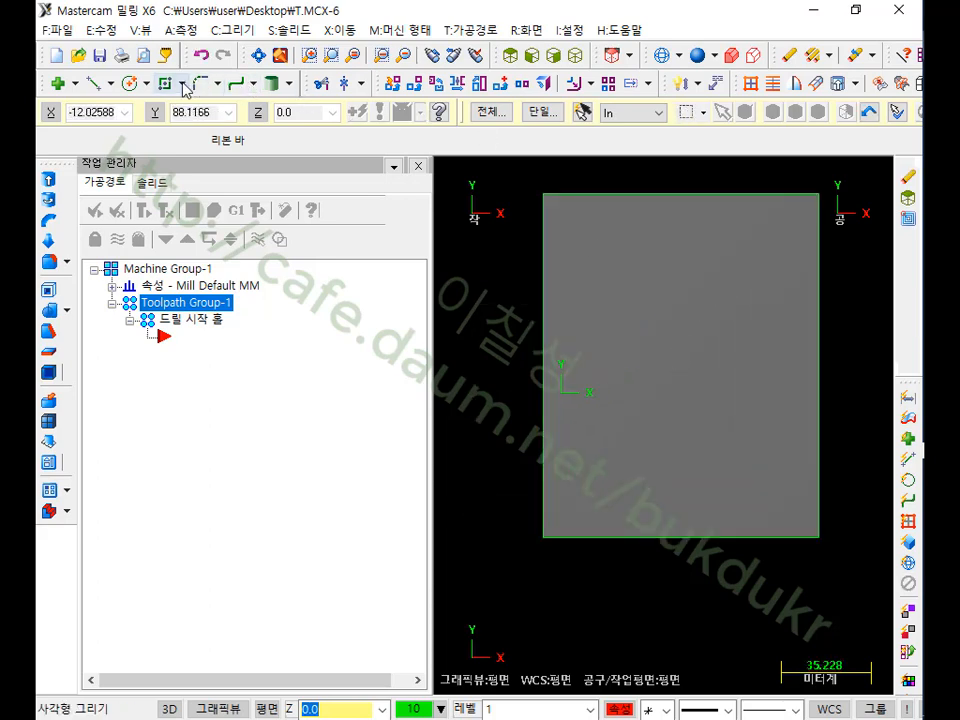
- Draw a horizontal obround about 82.6 mm long and 30.8 mm high across the middle of the block's top face
{"action": "left_click", "coordinate": [180, 83]}
{"action": "left_click", "coordinate": [215, 122]}
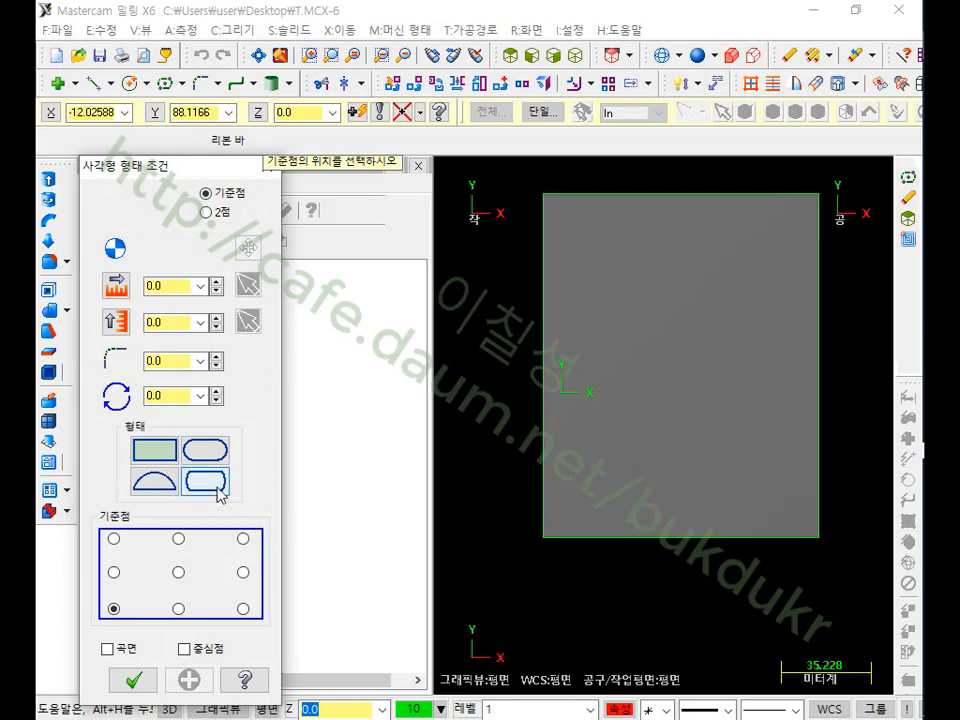
{"action": "left_click", "coordinate": [208, 447]}
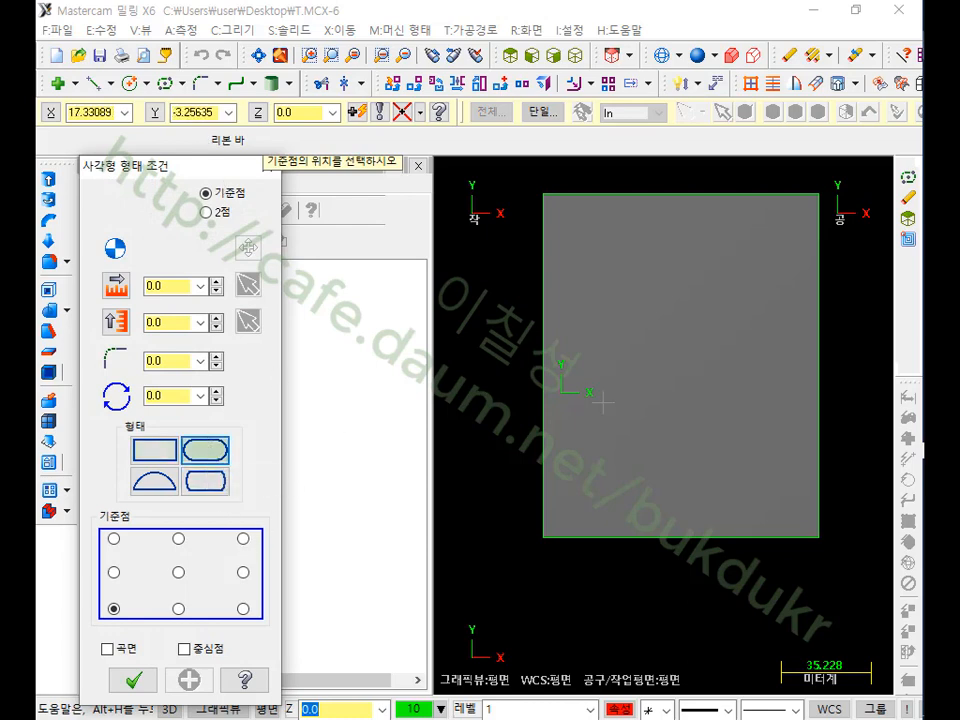
{"action": "left_click", "coordinate": [579, 425]}
{"action": "left_click", "coordinate": [795, 346]}
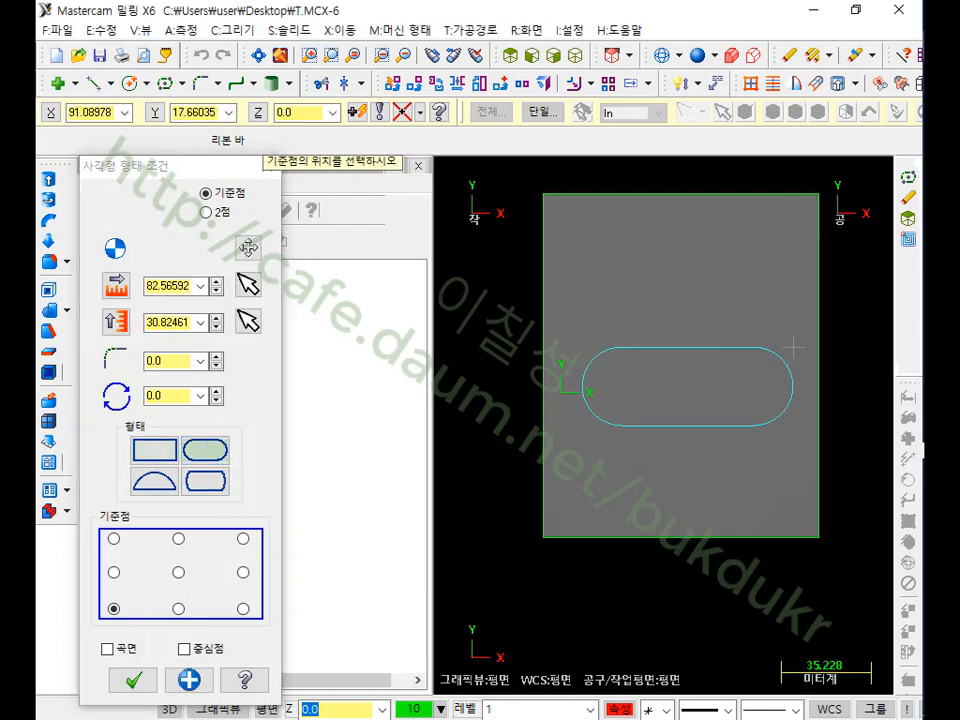
{"action": "scroll", "coordinate": [735, 438], "scroll_direction": "up", "scroll_amount": 1}
{"action": "scroll", "coordinate": [670, 498], "scroll_direction": "down", "scroll_amount": 2}
{"action": "scroll", "coordinate": [670, 498], "scroll_direction": "up", "scroll_amount": 1}
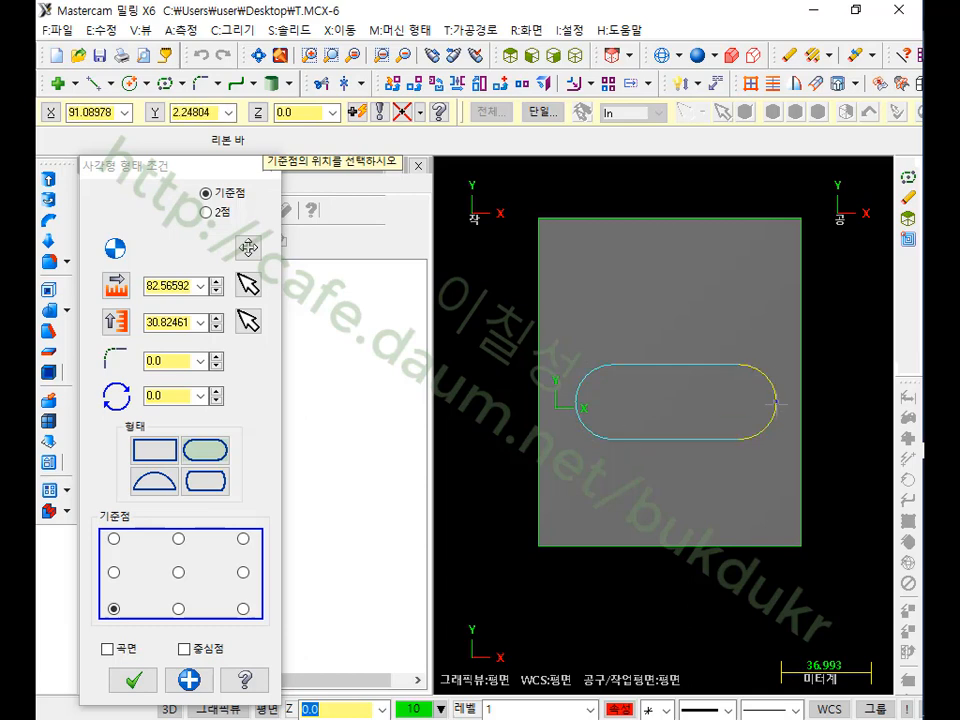
{"action": "left_click_drag", "start_coordinate": [188, 177], "coordinate": [263, 45]}
{"action": "left_click", "coordinate": [222, 548]}
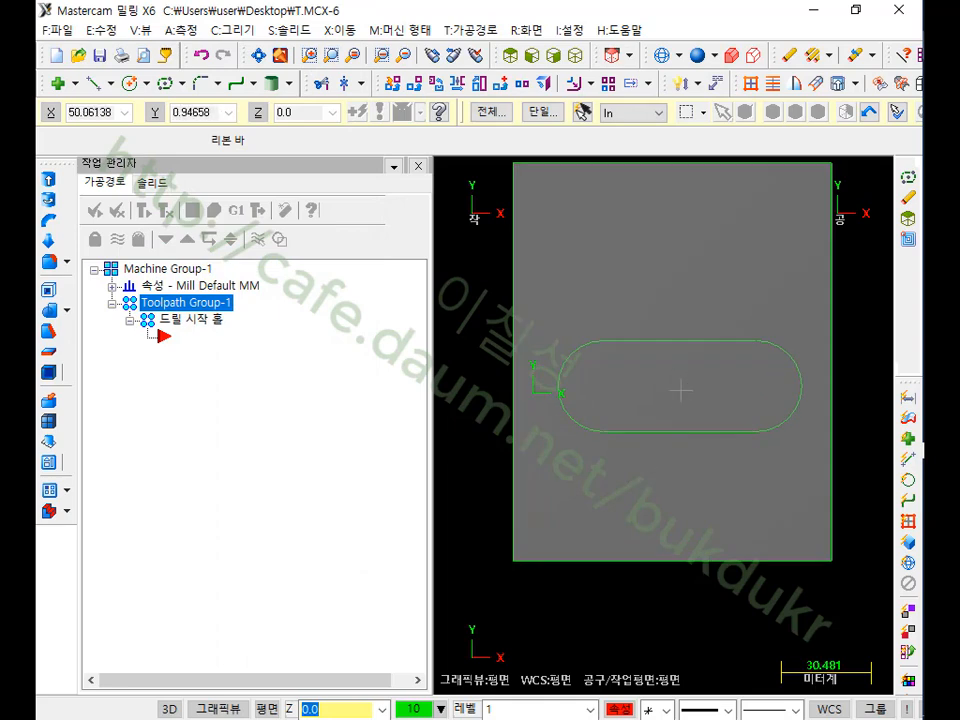
- Start a slot mill toolpath (슬롯밀 가공) in the isometric view and chain the obround as its geometry
{"action": "left_click", "coordinate": [574, 55]}
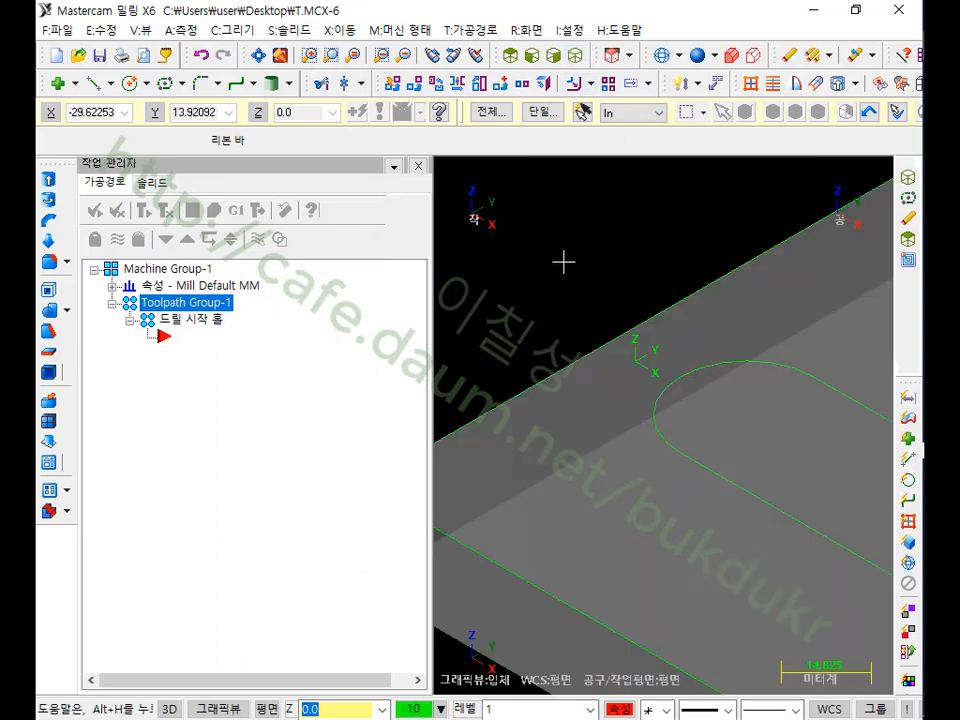
{"action": "scroll", "coordinate": [490, 280], "scroll_direction": "down", "scroll_amount": 1}
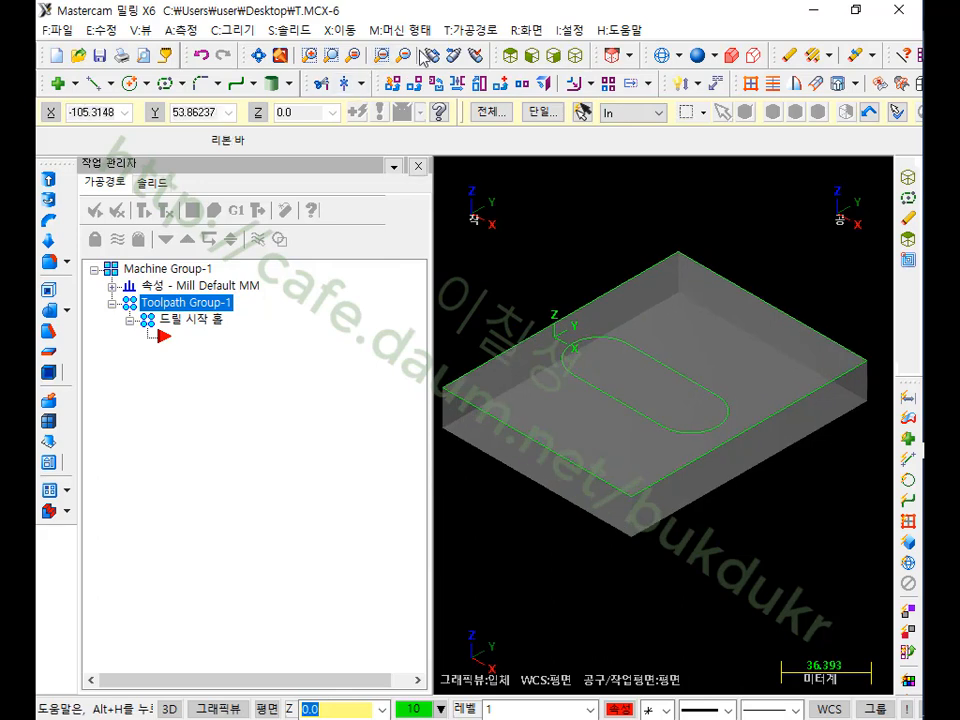
{"action": "left_click", "coordinate": [467, 31]}
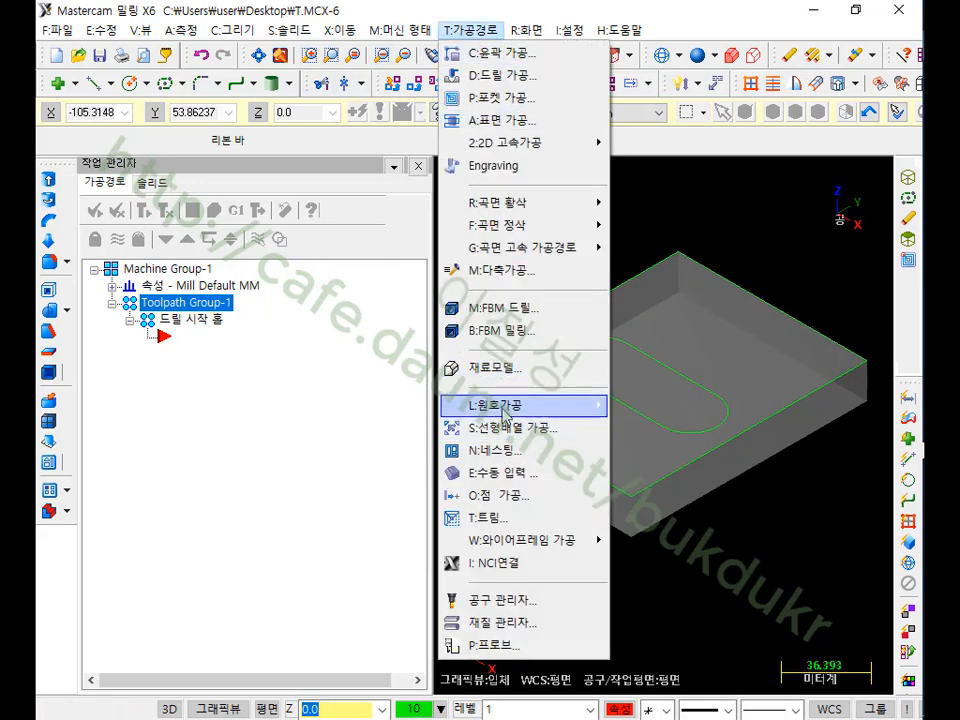
{"action": "mouse_move", "coordinate": [514, 407]}
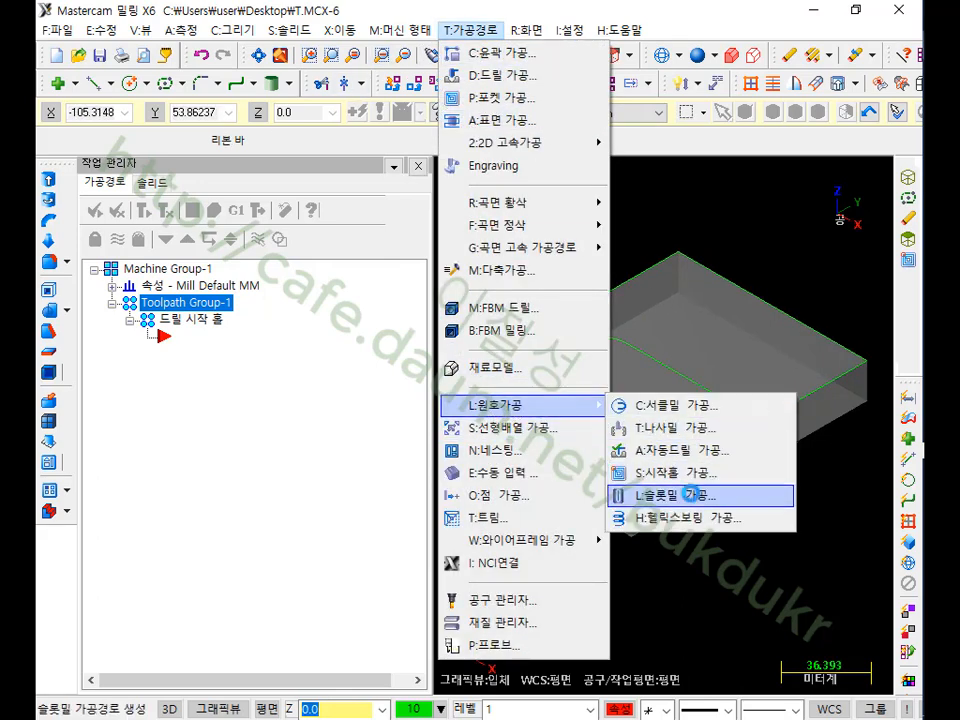
{"action": "left_click", "coordinate": [672, 494]}
{"action": "left_click", "coordinate": [685, 377]}
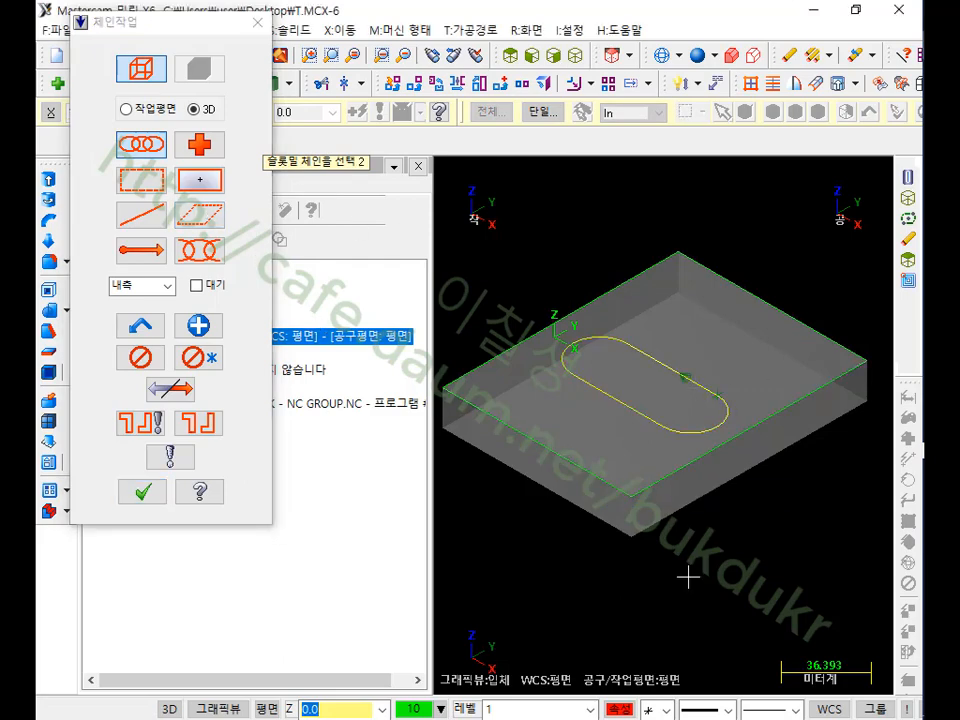
{"action": "left_click", "coordinate": [144, 490]}
- Assign the 10. FLAT ENDMILL to the slot mill toolpath, set its absolute depth to -15 and generate it
{"action": "left_click", "coordinate": [113, 121]}
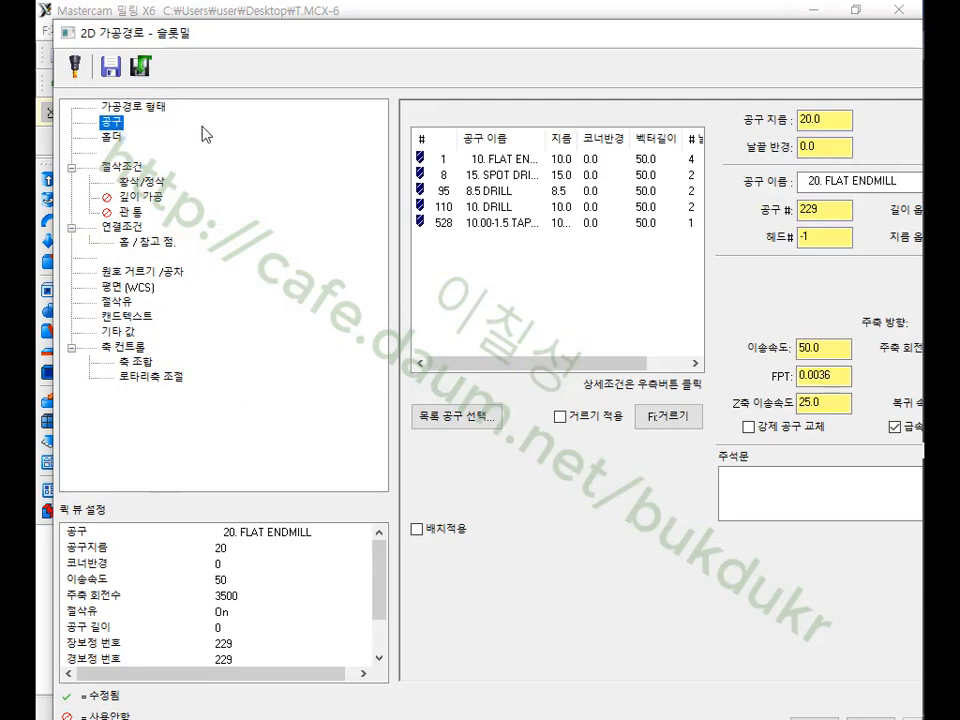
{"action": "left_click", "coordinate": [495, 159]}
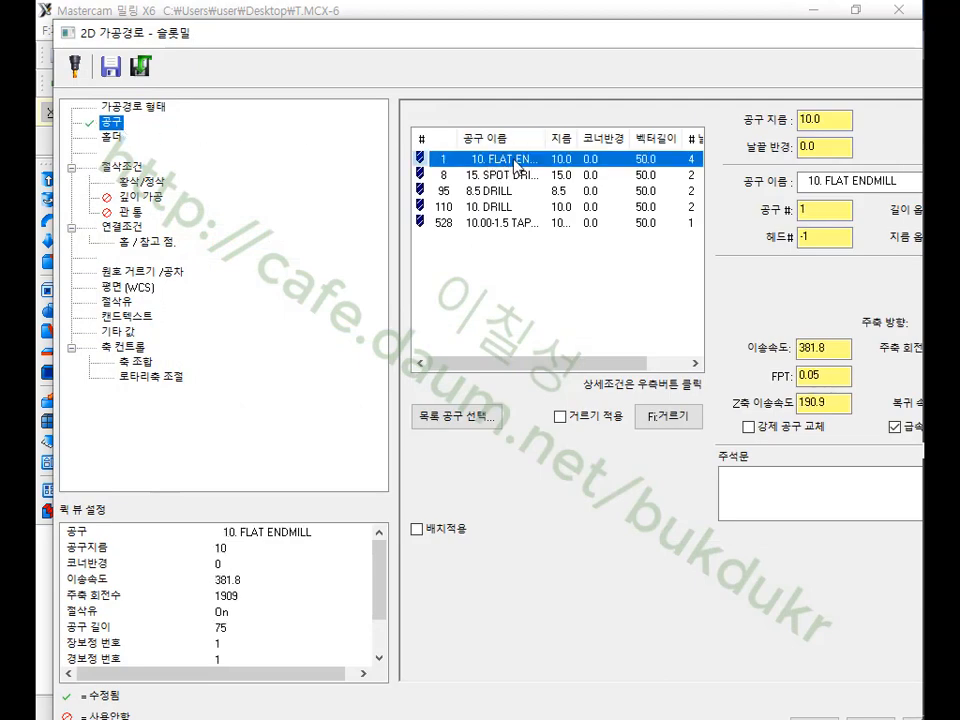
{"action": "left_click", "coordinate": [120, 228]}
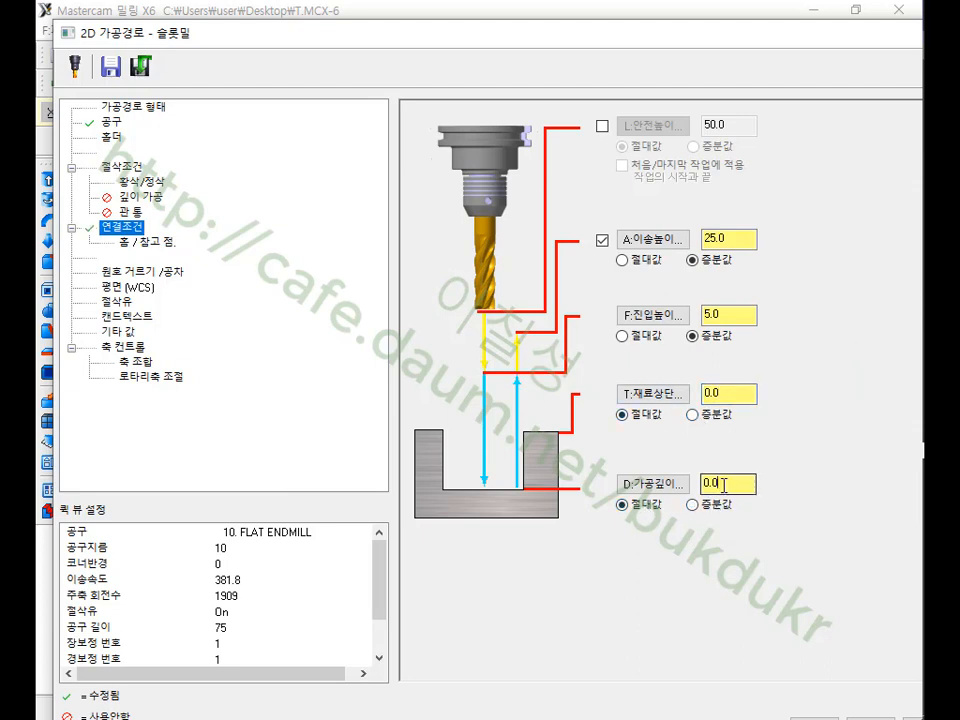
{"action": "left_click", "coordinate": [651, 504]}
{"action": "type", "text": "-15"}
{"action": "left_click", "coordinate": [747, 706]}
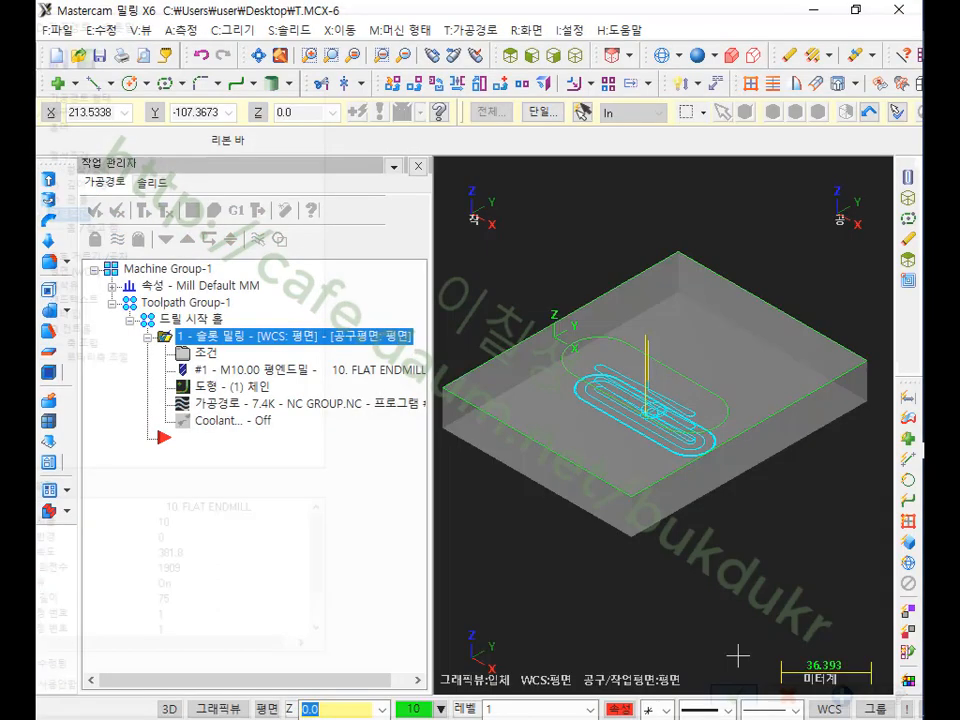
- Backplot the slot milling operation and step through its first ramping passes in the top view
{"action": "scroll", "coordinate": [769, 476], "scroll_direction": "down", "scroll_amount": 3}
{"action": "scroll", "coordinate": [656, 415], "scroll_direction": "up", "scroll_amount": 5}
{"action": "scroll", "coordinate": [645, 406], "scroll_direction": "up", "scroll_amount": 2}
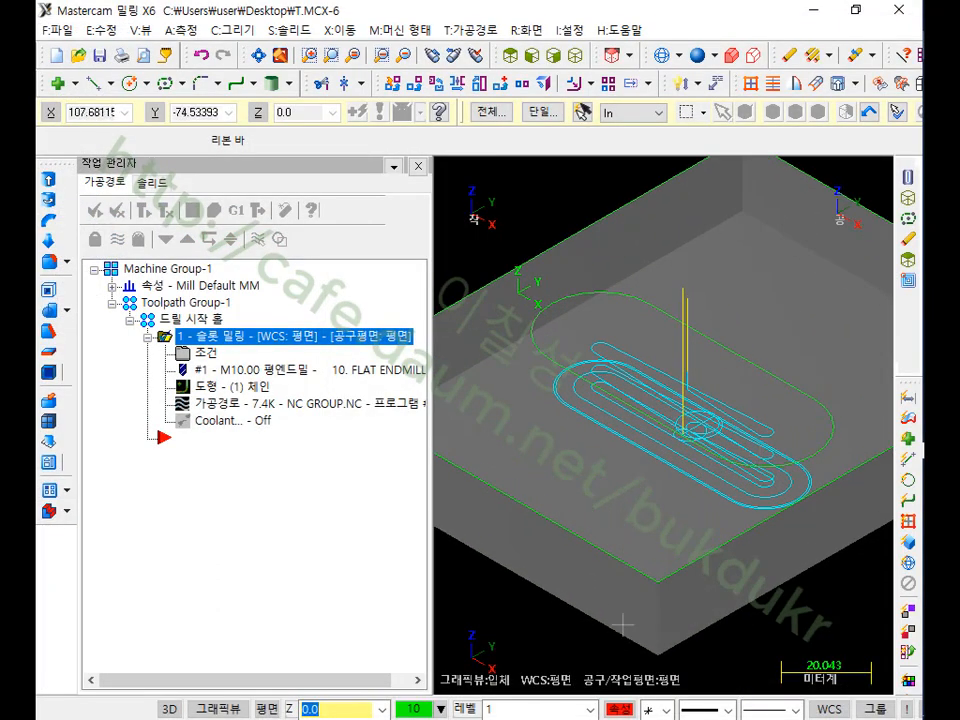
{"action": "scroll", "coordinate": [655, 291], "scroll_direction": "down", "scroll_amount": 3}
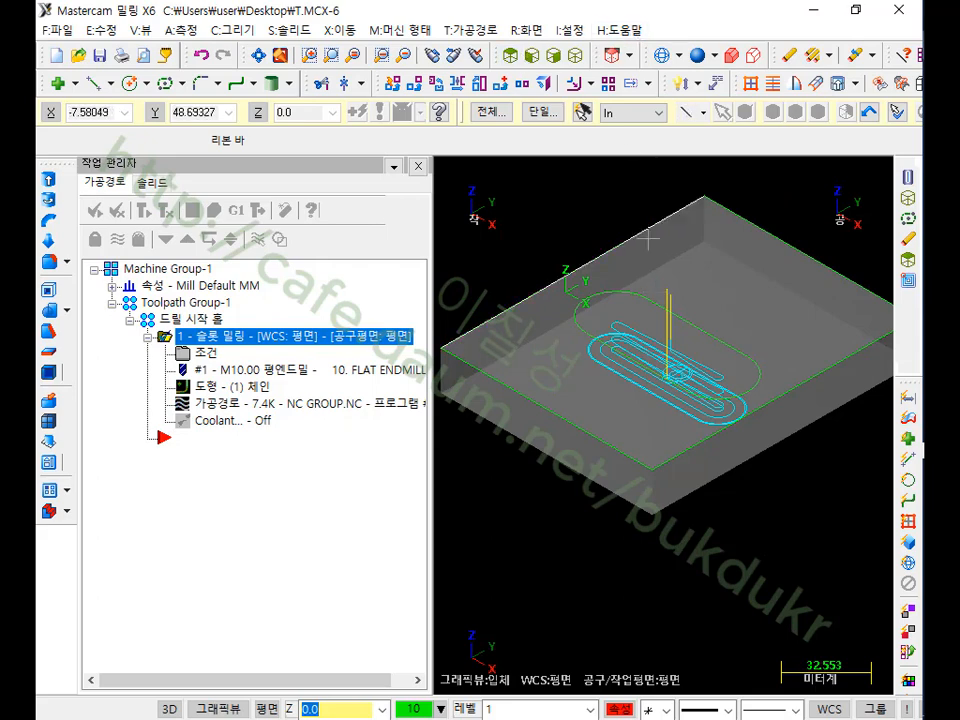
{"action": "scroll", "coordinate": [680, 390], "scroll_direction": "up", "scroll_amount": 10}
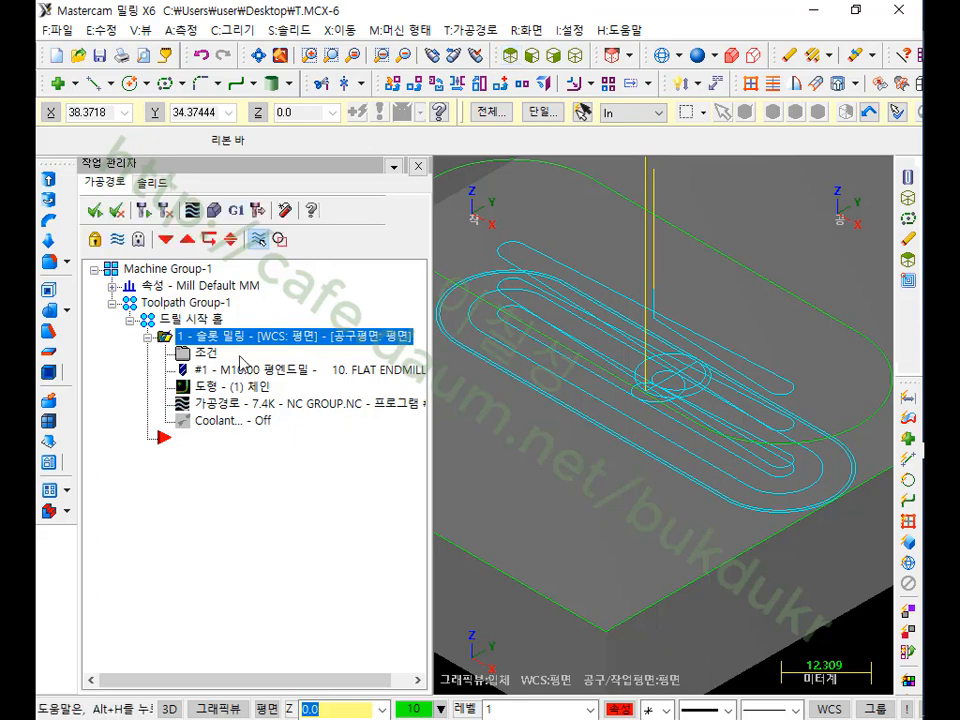
{"action": "left_click", "coordinate": [233, 410]}
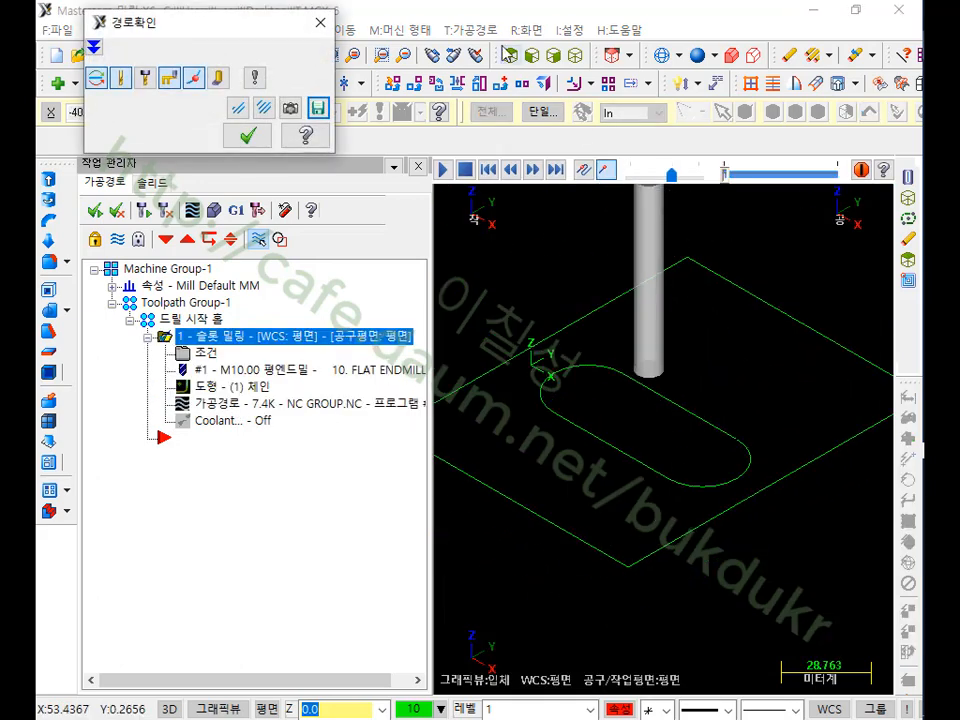
{"action": "key", "text": "alt+1"}
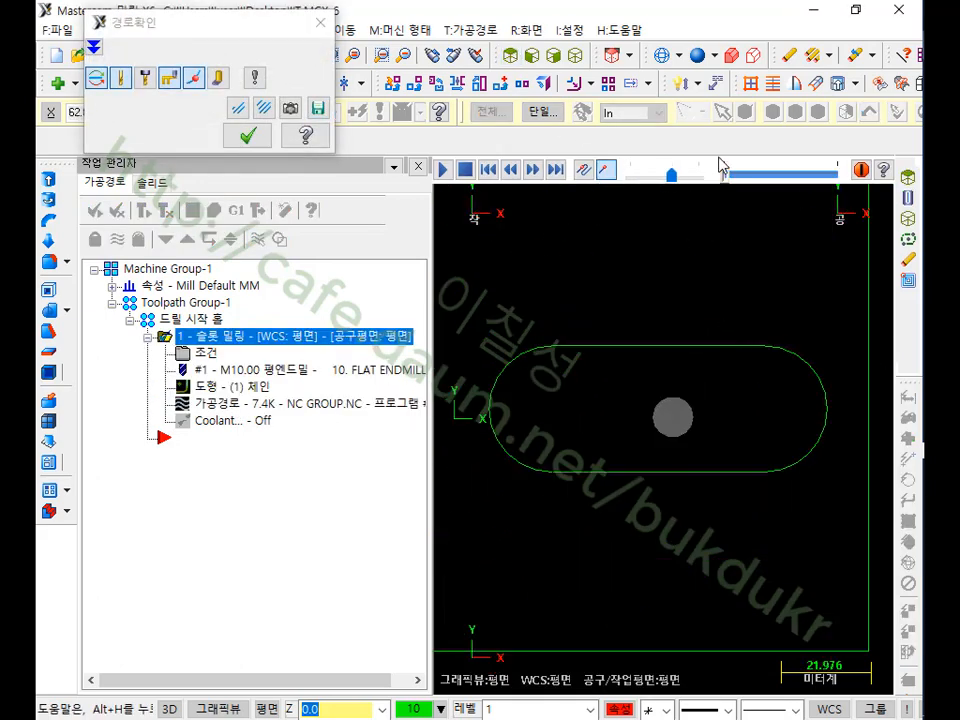
{"action": "scroll", "coordinate": [686, 210], "scroll_direction": "up", "scroll_amount": 1}
{"action": "key", "text": "s"}
{"action": "key", "text": "s"}
{"action": "key", "text": "s"}
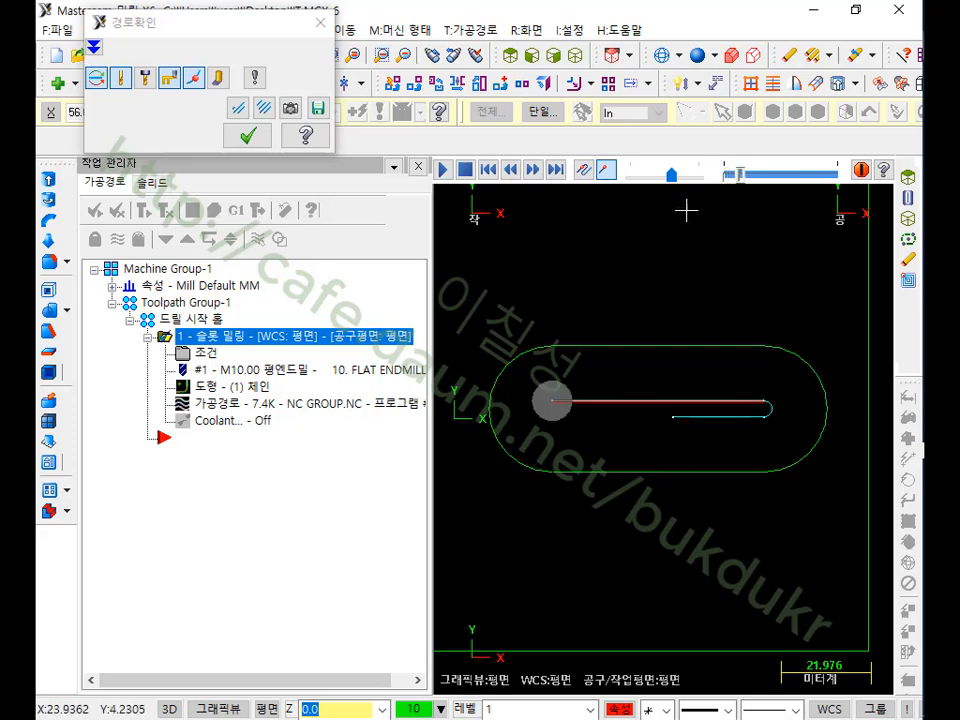
{"action": "key", "text": "s"}
{"action": "key", "text": "s"}
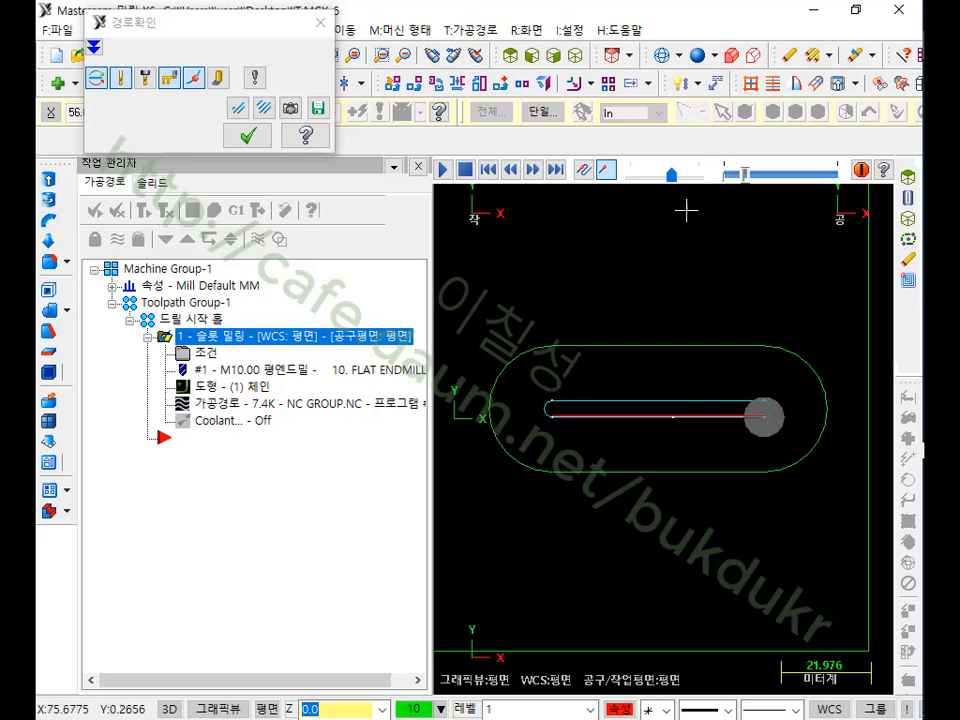
- Continue the backplot down to the full-depth entry arc, inspecting the ramp from a tilted view and the arc from the top
{"action": "scroll", "coordinate": [636, 396], "scroll_direction": "up", "scroll_amount": 1}
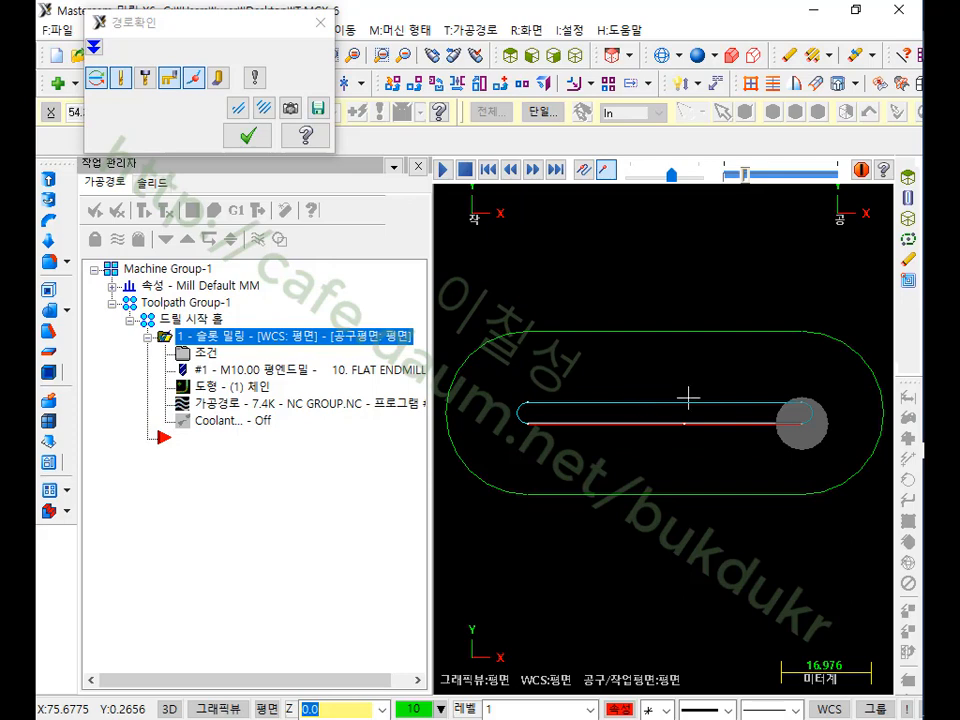
{"action": "middle_click_drag", "start_coordinate": [688, 398], "coordinate": [692, 342]}
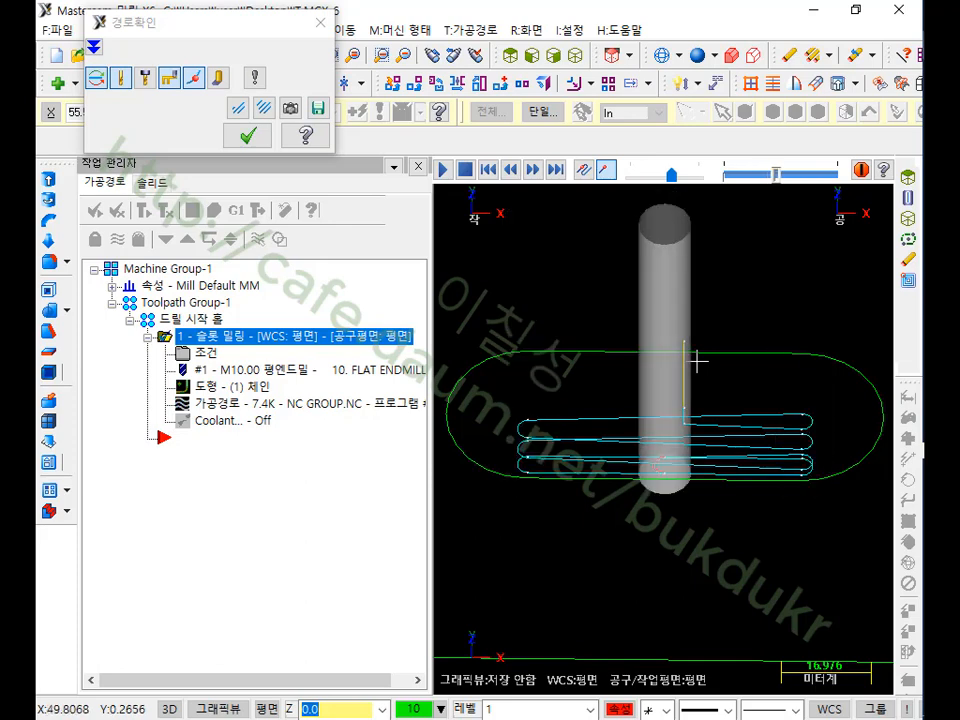
{"action": "left_click", "coordinate": [513, 58]}
{"action": "scroll", "coordinate": [680, 396], "scroll_direction": "up", "scroll_amount": 3}
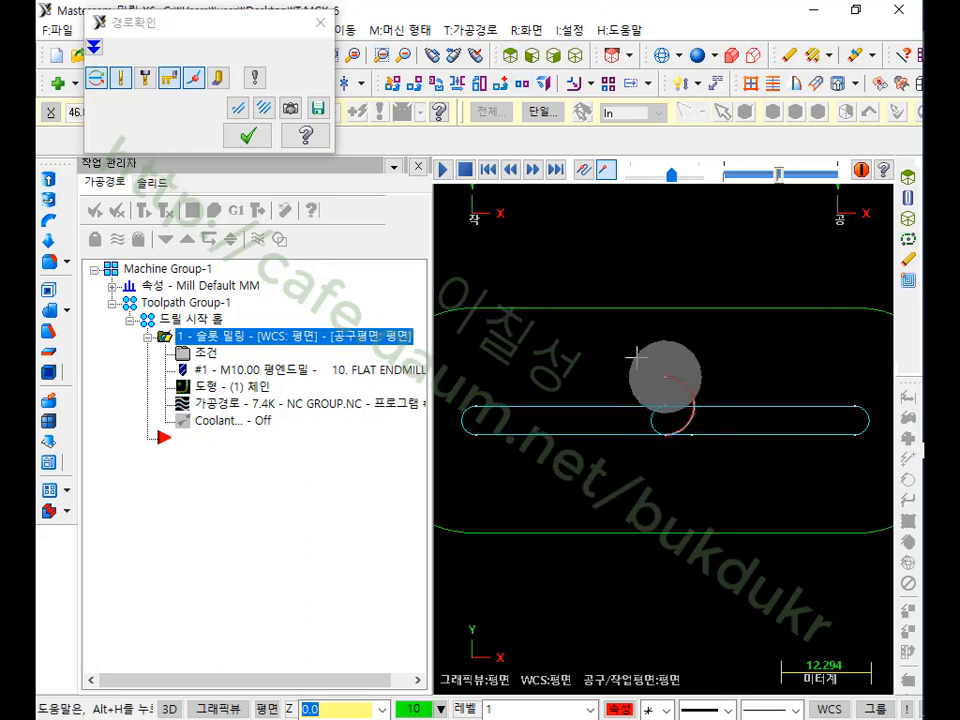
{"action": "scroll", "coordinate": [700, 364], "scroll_direction": "up", "scroll_amount": 5}
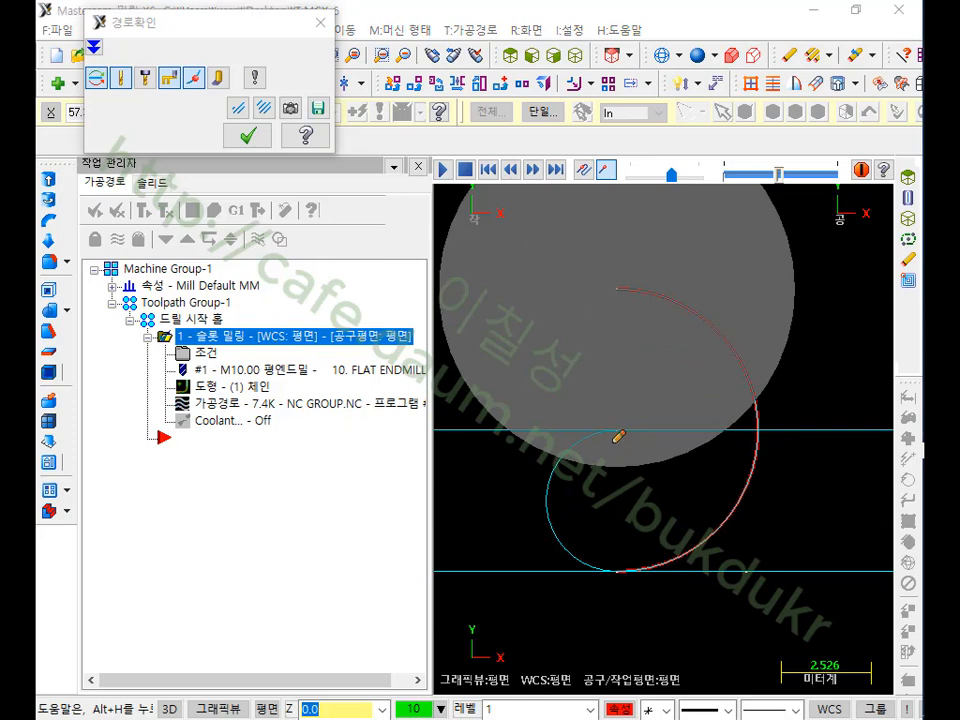
- Continue the slot milling backplot in the top view through the entry arc and the widening passes to the outer contour
{"action": "mouse_move", "coordinate": [612, 430]}
{"action": "left_mouse_down"}
{"action": "mouse_move", "coordinate": [592, 448]}
{"action": "mouse_move", "coordinate": [562, 530]}
{"action": "mouse_move", "coordinate": [638, 556]}
{"action": "mouse_move", "coordinate": [677, 553]}
{"action": "mouse_move", "coordinate": [771, 420]}
{"action": "mouse_move", "coordinate": [741, 306]}
{"action": "mouse_move", "coordinate": [628, 286]}
{"action": "mouse_move", "coordinate": [447, 500]}
{"action": "mouse_move", "coordinate": [713, 685]}
{"action": "mouse_move", "coordinate": [714, 8]}
{"action": "left_mouse_up"}
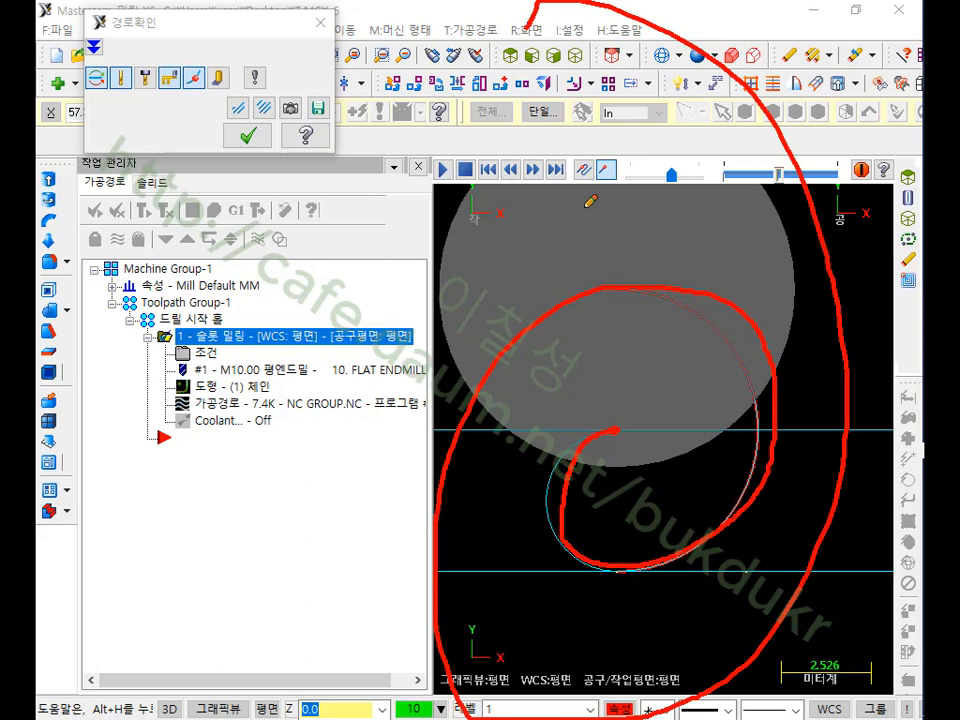
{"action": "right_click", "coordinate": [662, 253]}
{"action": "left_click", "coordinate": [715, 447]}
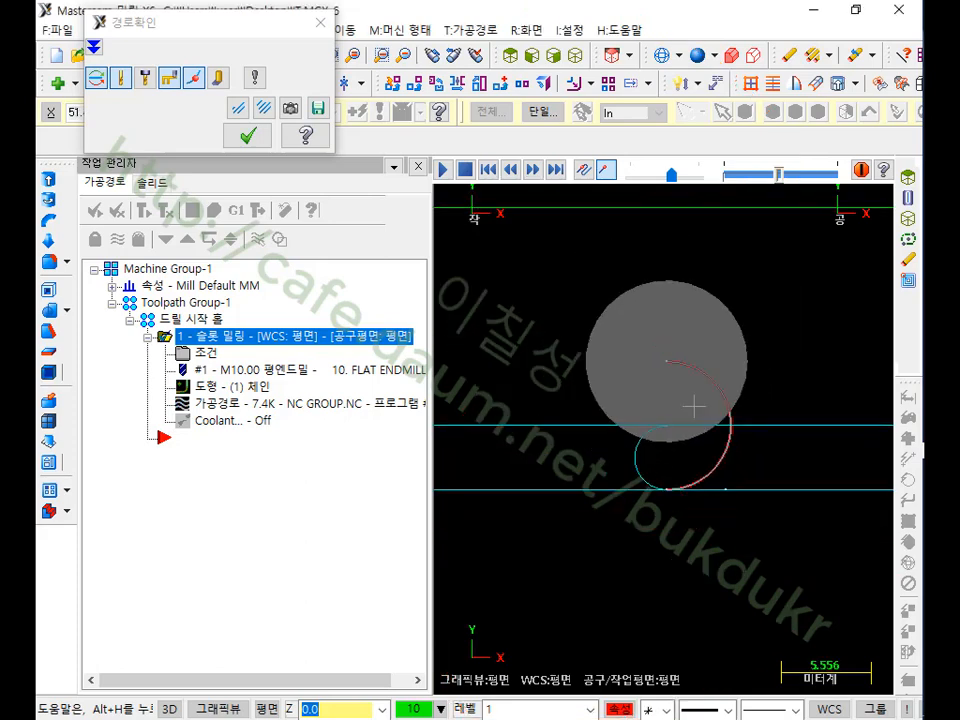
{"action": "scroll", "coordinate": [692, 395], "scroll_direction": "down", "scroll_amount": 3}
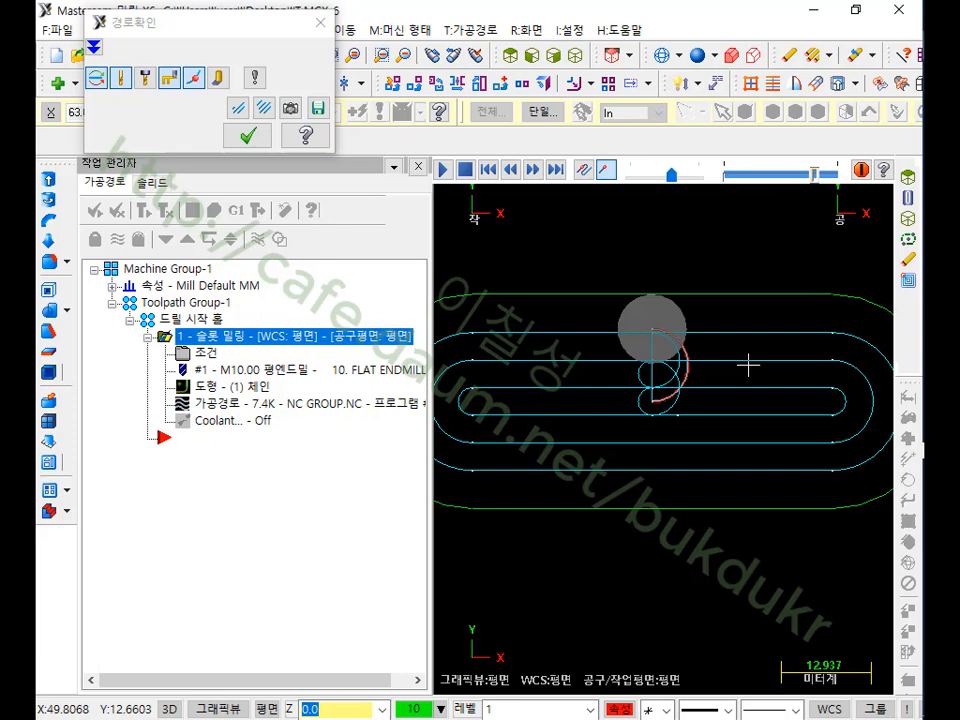
{"action": "scroll", "coordinate": [652, 354], "scroll_direction": "up", "scroll_amount": 4}
{"action": "scroll", "coordinate": [730, 329], "scroll_direction": "down", "scroll_amount": 5}
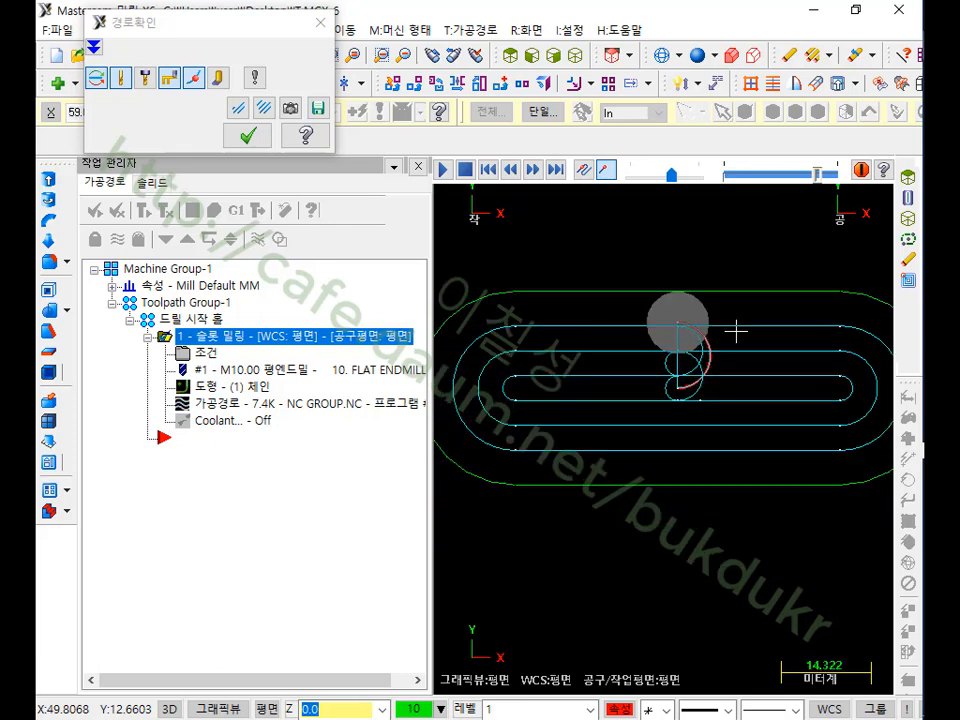
{"action": "key", "text": "s"}
{"action": "key", "text": "s"}
{"action": "key", "text": "s"}
- Backplot the finish pass to the final retract, inspect its entry and exit arcs from tilted and top views, and close the backplot
{"action": "scroll", "coordinate": [737, 331], "scroll_direction": "up", "scroll_amount": 5}
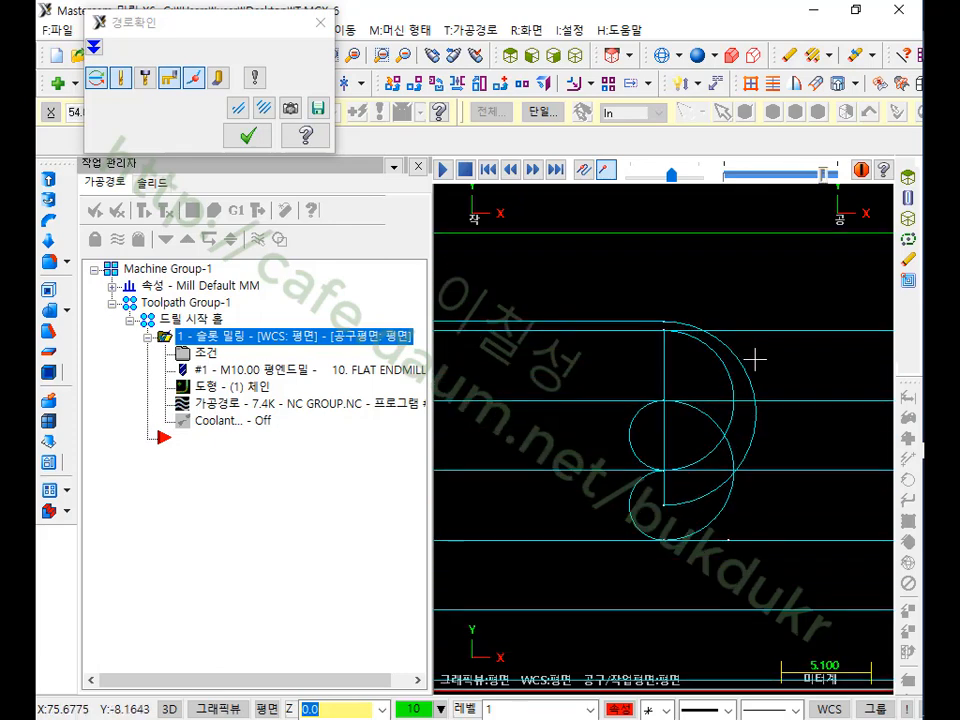
{"action": "scroll", "coordinate": [690, 405], "scroll_direction": "up", "scroll_amount": 2}
{"action": "scroll", "coordinate": [699, 399], "scroll_direction": "down", "scroll_amount": 3}
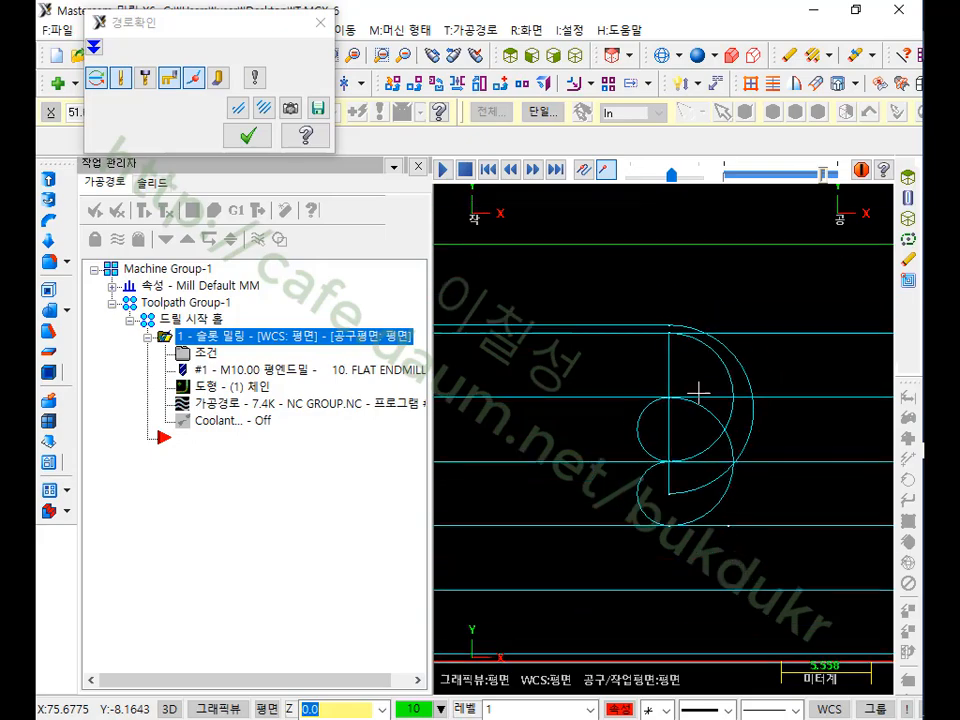
{"action": "middle_click_drag", "start_coordinate": [737, 343], "coordinate": [692, 285]}
{"action": "middle_click_drag", "start_coordinate": [700, 250], "coordinate": [686, 433]}
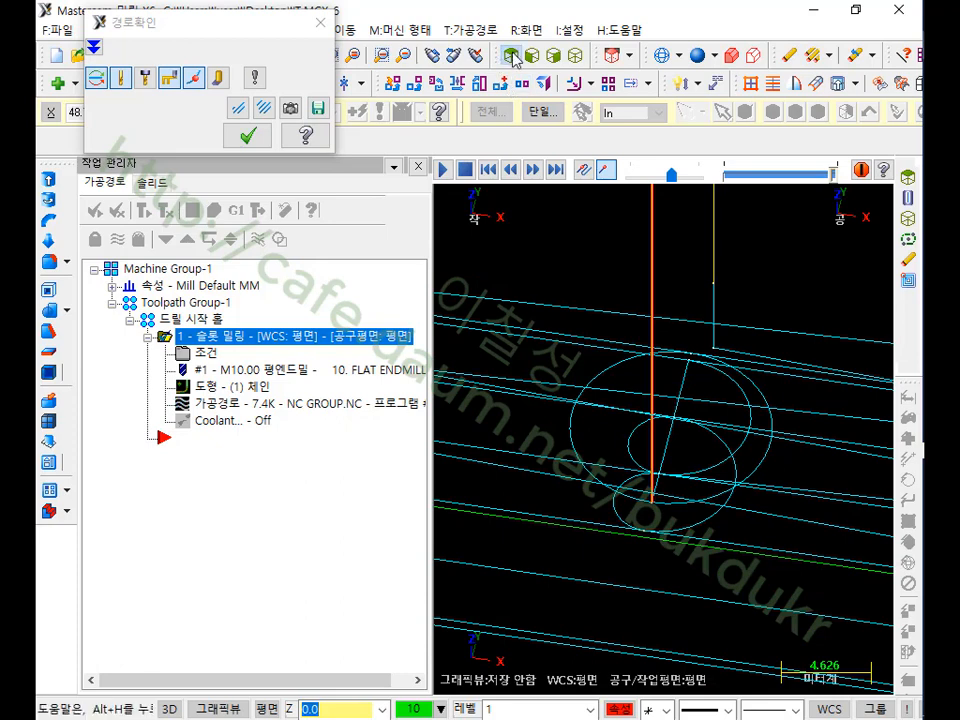
{"action": "key", "text": "alt+1"}
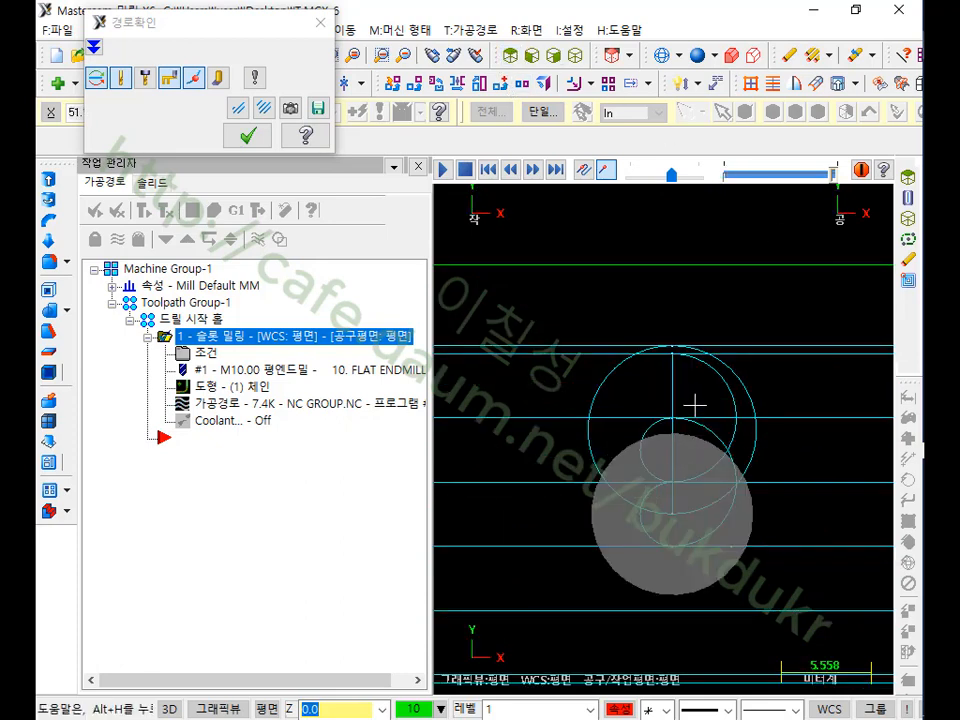
{"action": "scroll", "coordinate": [662, 349], "scroll_direction": "down", "scroll_amount": 5}
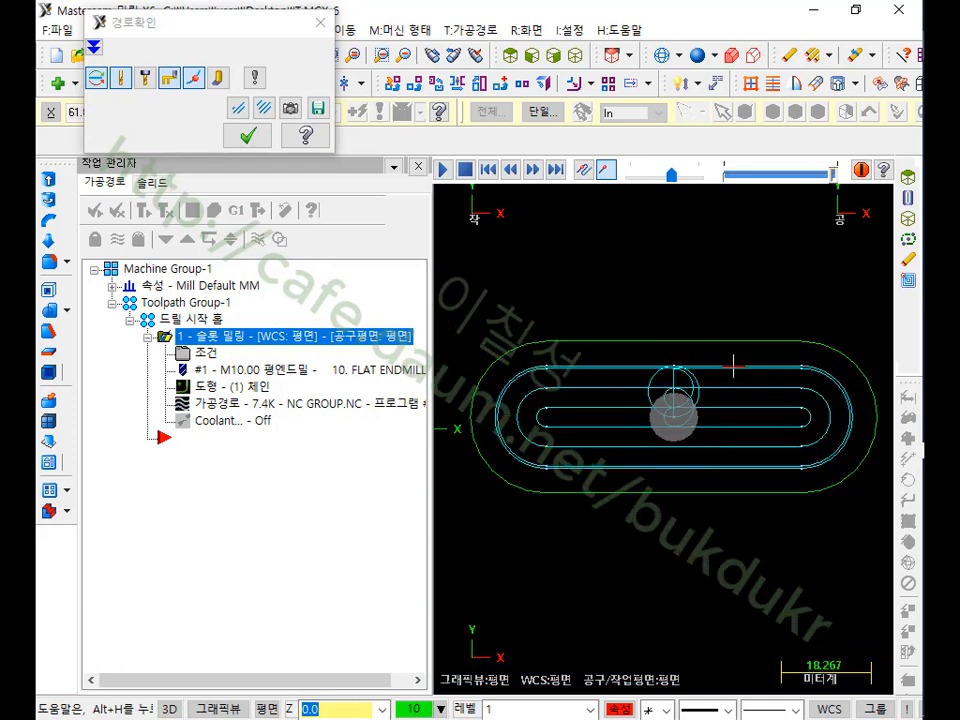
{"action": "scroll", "coordinate": [654, 395], "scroll_direction": "up", "scroll_amount": 1}
{"action": "scroll", "coordinate": [649, 394], "scroll_direction": "down", "scroll_amount": 1}
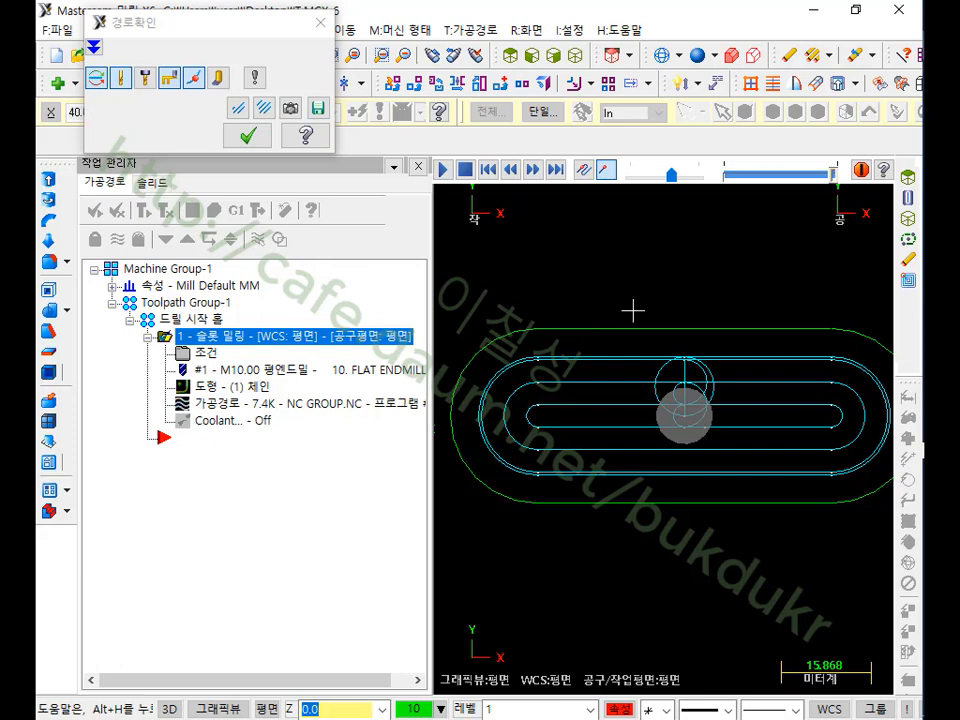
{"action": "left_click", "coordinate": [247, 135]}
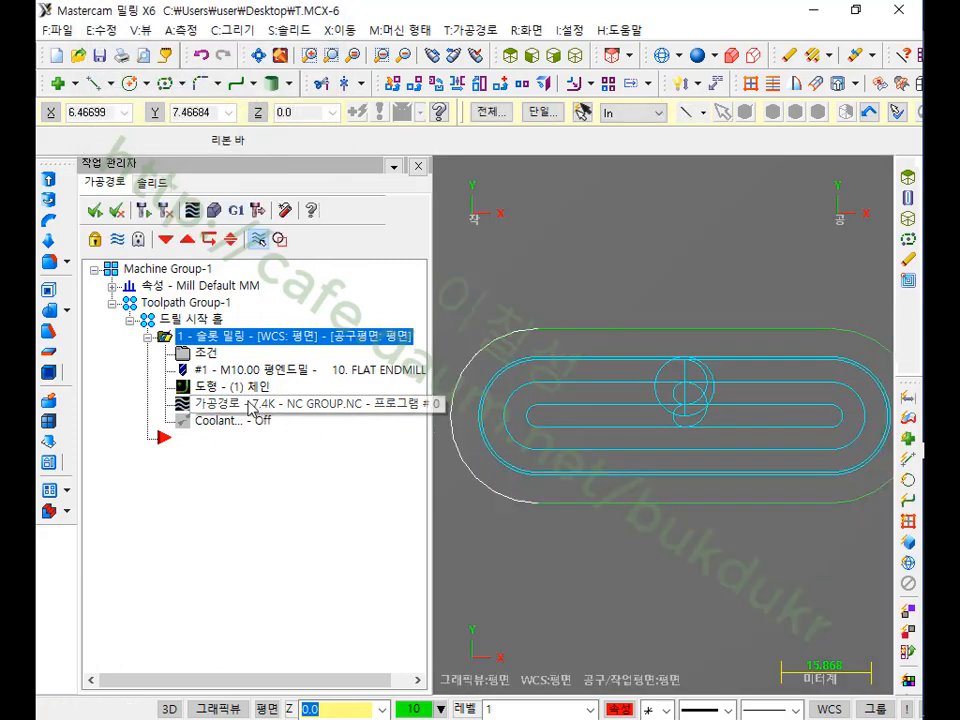
- Run the solid cutting simulation (모의가공) of the slot milling at slightly reduced speed, inspect the machined slot from a tilted view, and close it
{"action": "left_click", "coordinate": [213, 210]}
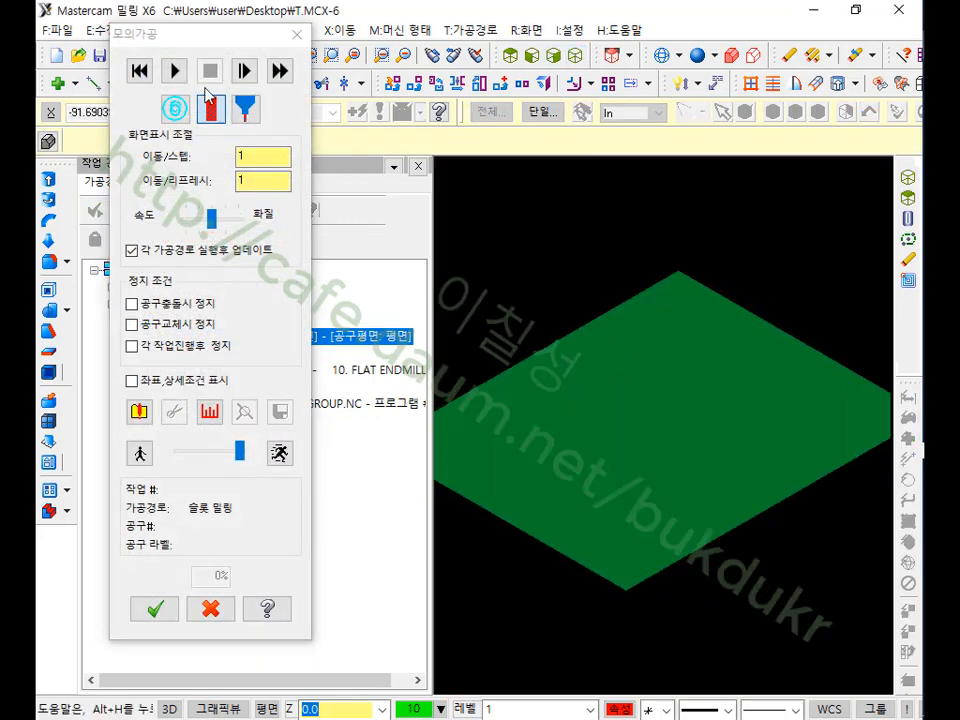
{"action": "left_click", "coordinate": [174, 71]}
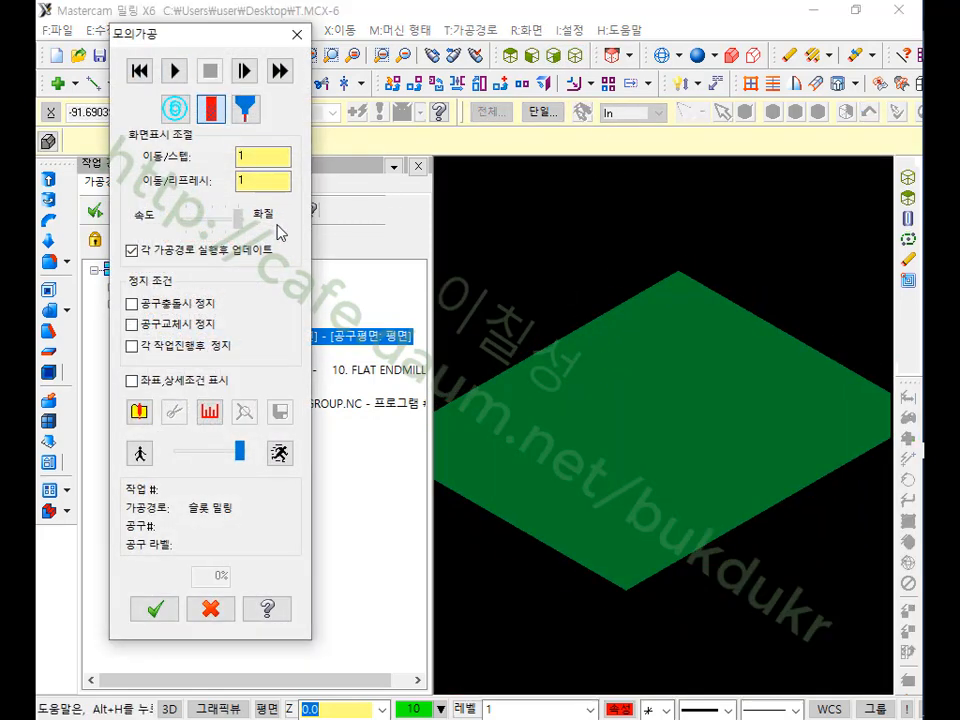
{"action": "left_click_drag", "start_coordinate": [238, 452], "coordinate": [236, 452]}
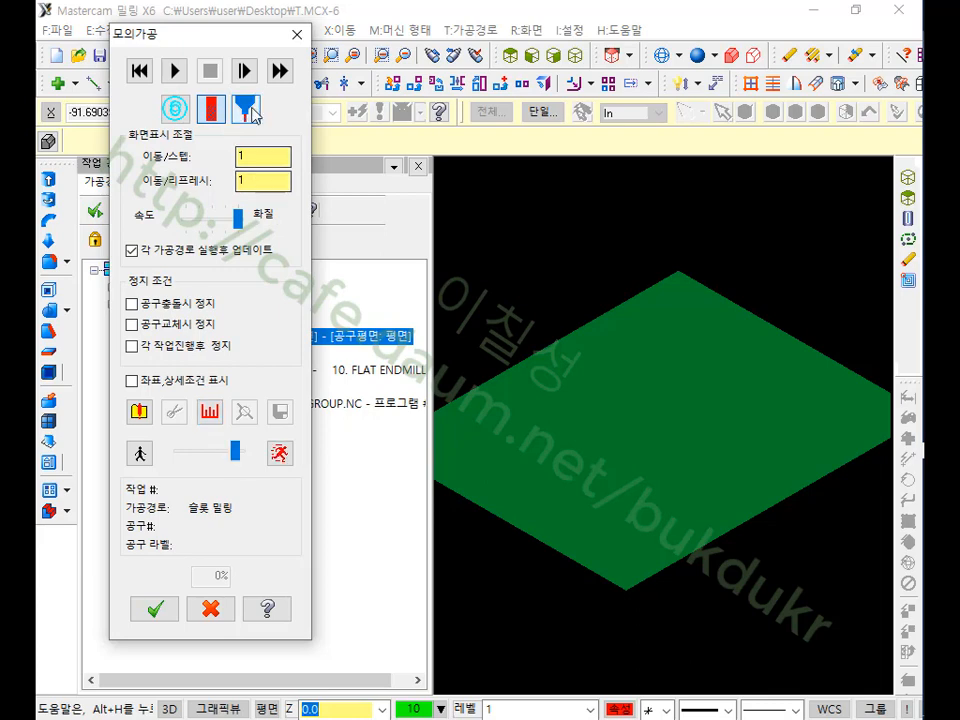
{"action": "left_click", "coordinate": [176, 71]}
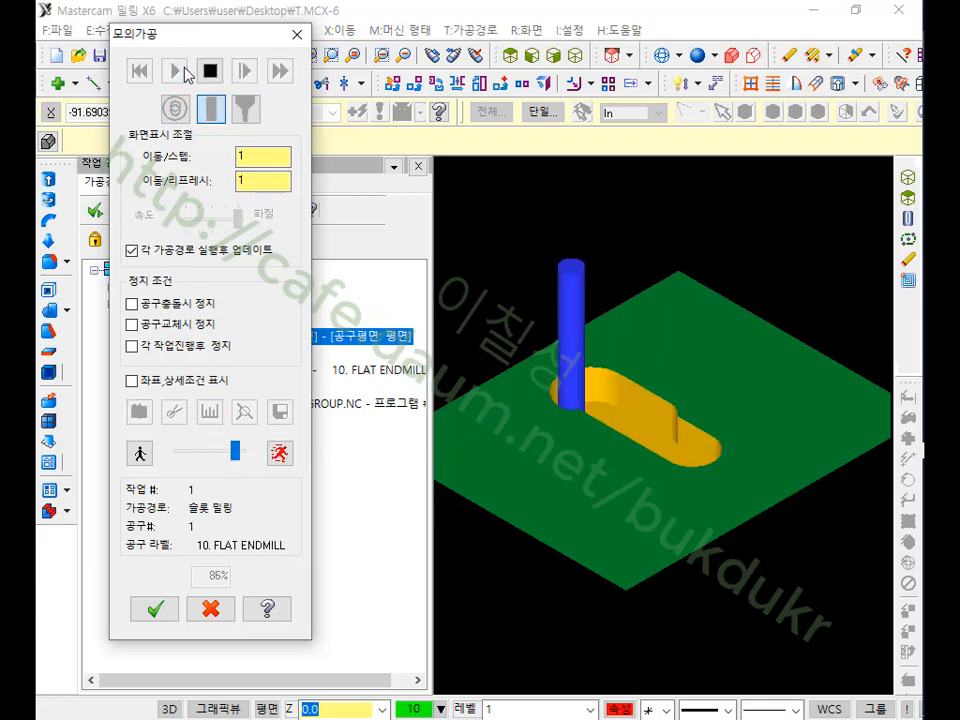
{"action": "scroll", "coordinate": [677, 433], "scroll_direction": "up", "scroll_amount": 2}
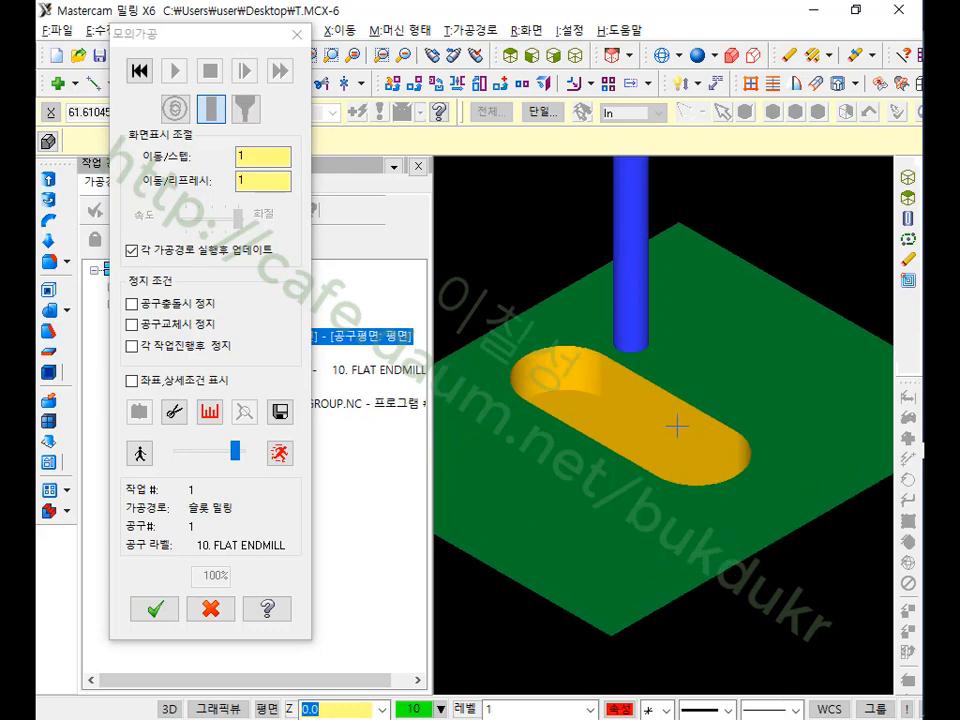
{"action": "middle_click_drag", "start_coordinate": [677, 427], "coordinate": [636, 426]}
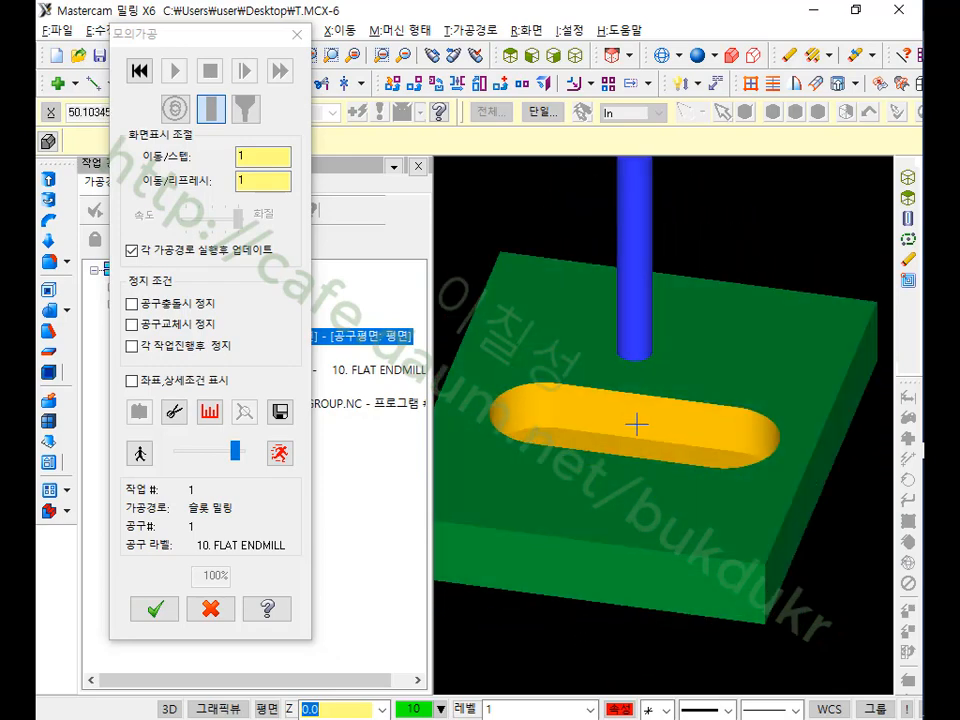
{"action": "left_click", "coordinate": [210, 609]}
- Reopen the slot mill parameters and review the toolpath type, tool, holder and cut parameters, including the entry/exit arc angle and overlap distance
{"action": "left_click", "coordinate": [204, 353]}
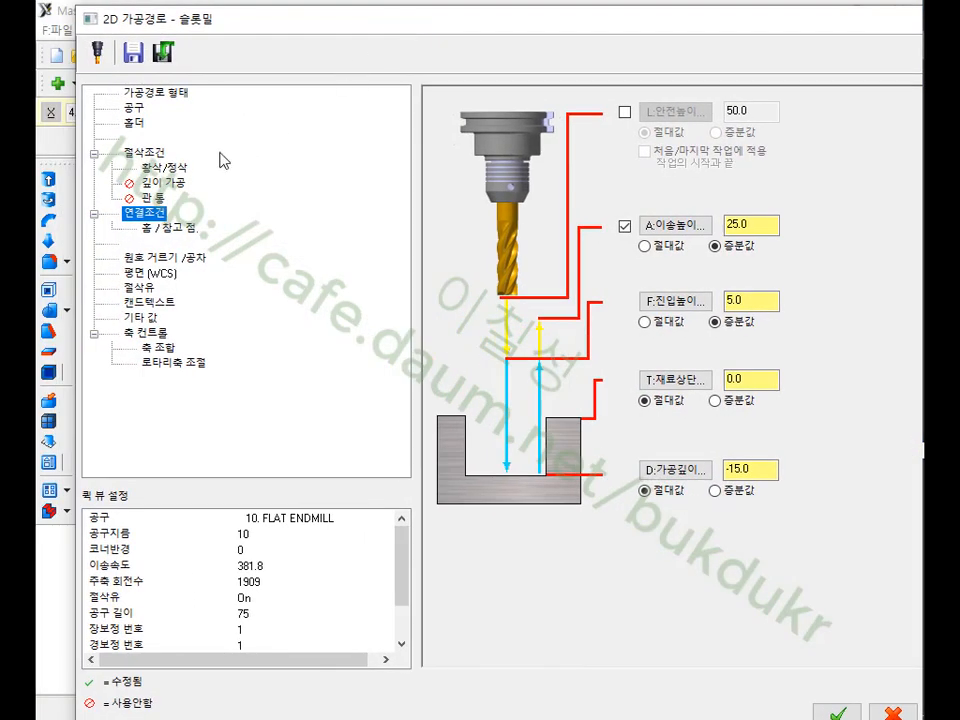
{"action": "left_click", "coordinate": [73, 90]}
{"action": "left_click", "coordinate": [135, 108]}
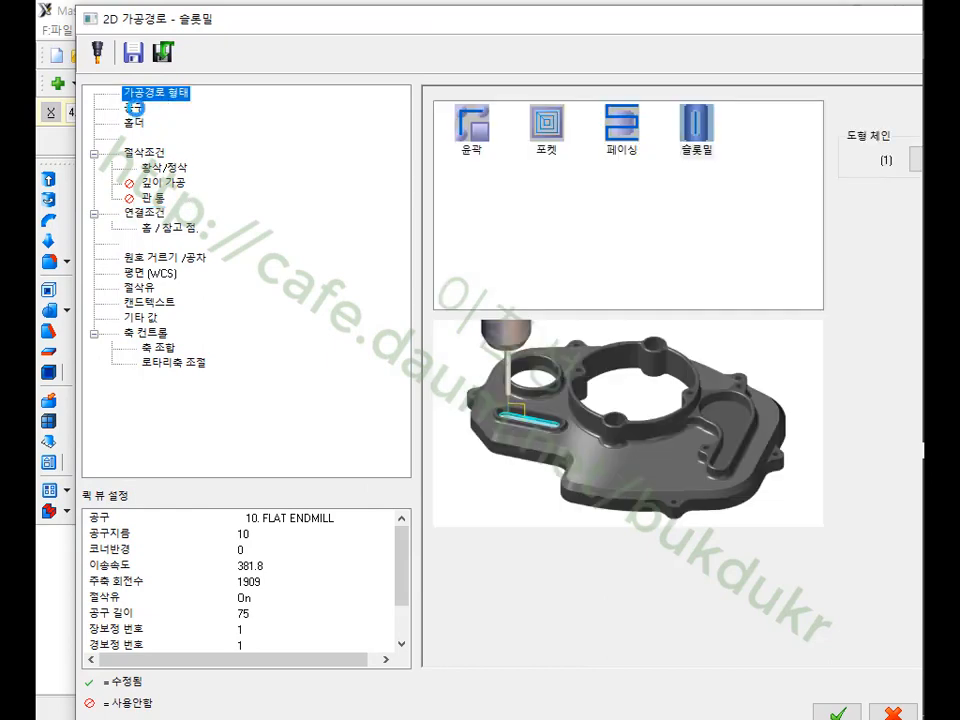
{"action": "left_click", "coordinate": [138, 124]}
{"action": "left_click", "coordinate": [149, 154]}
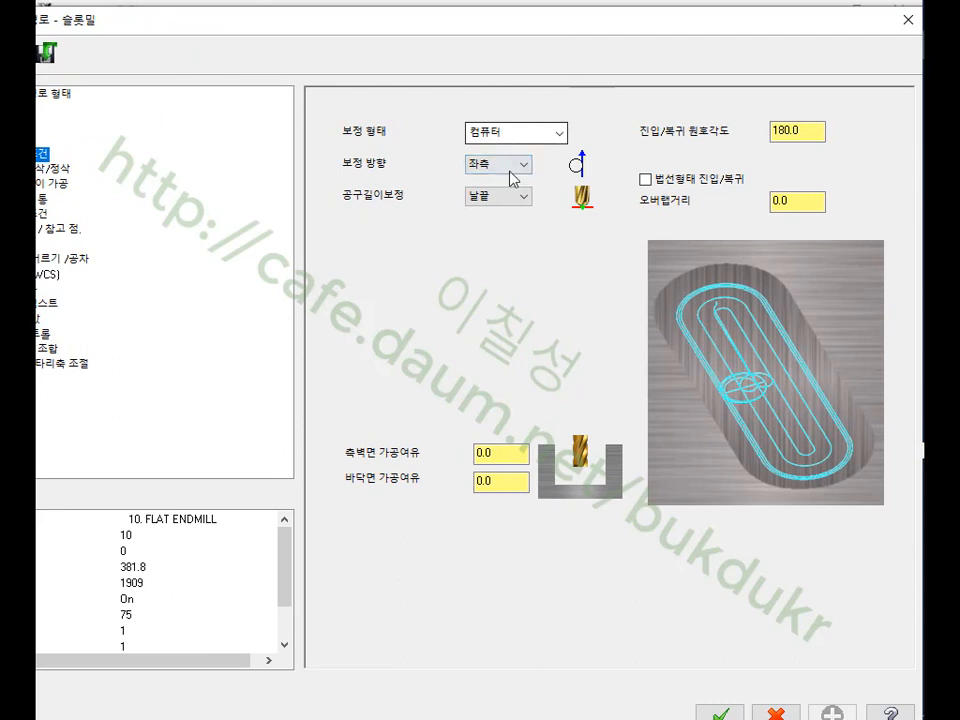
{"action": "double_click", "coordinate": [810, 131]}
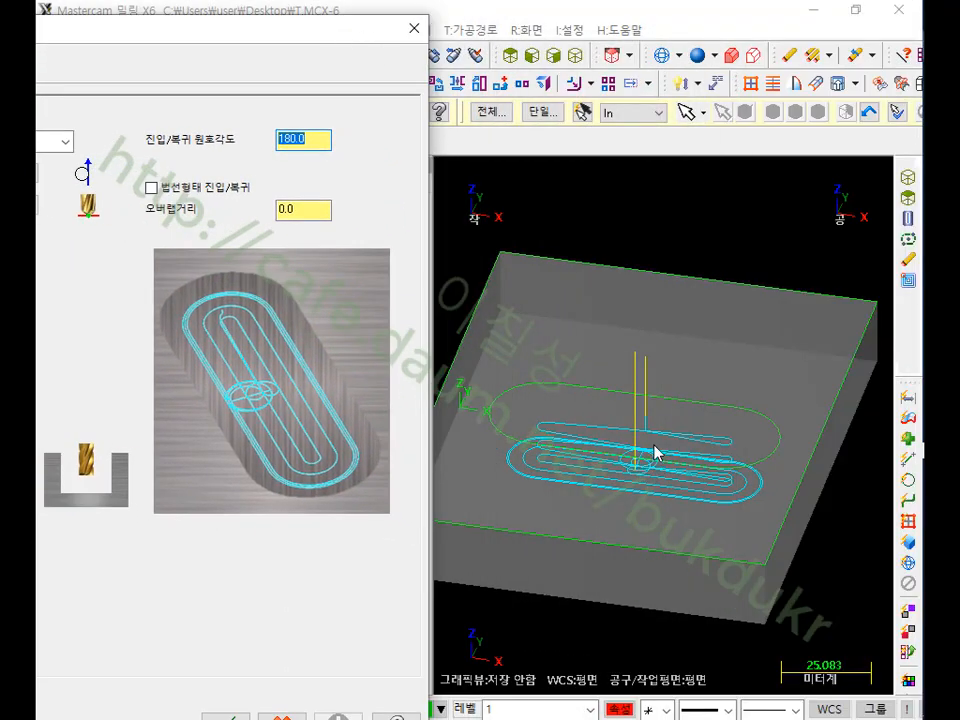
{"action": "left_click_drag", "start_coordinate": [283, 33], "coordinate": [717, 47]}
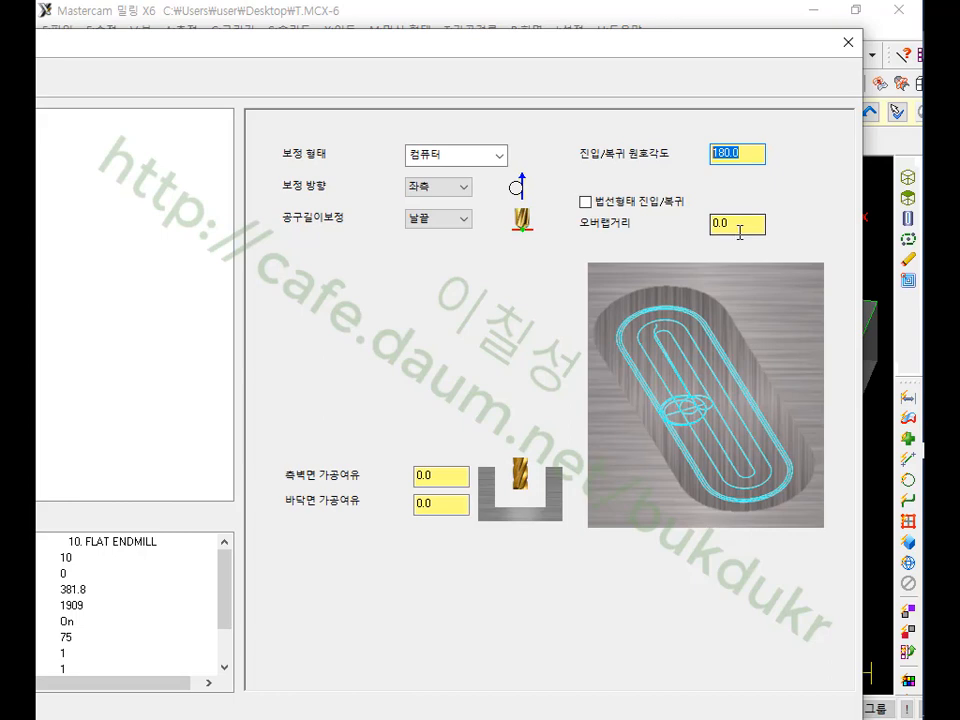
{"action": "left_click_drag", "start_coordinate": [349, 49], "coordinate": [602, 50]}
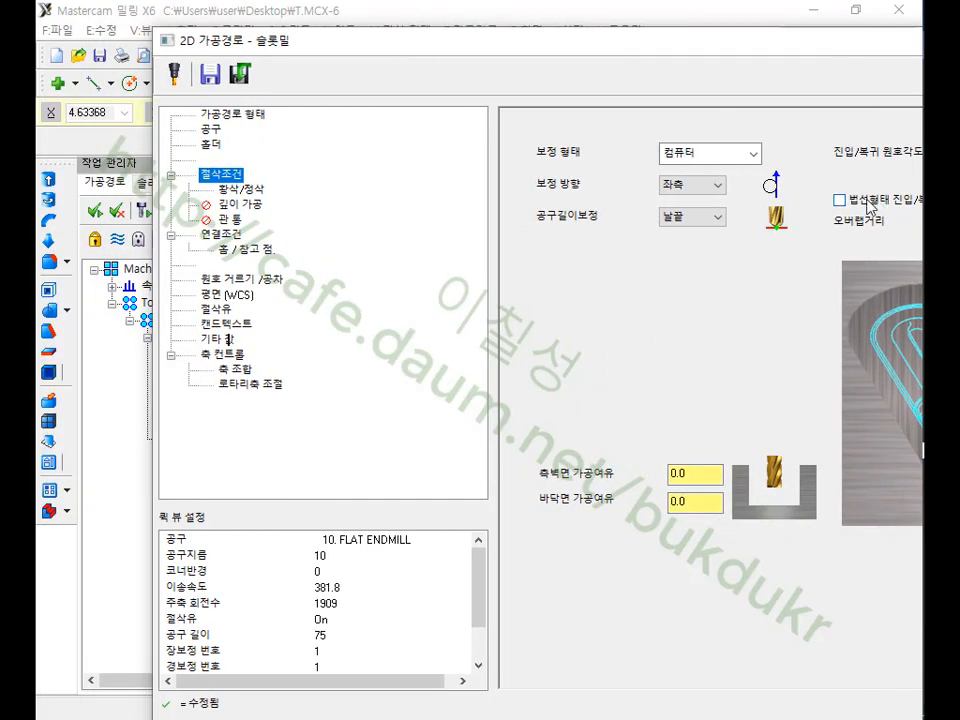
- Examine the ramp entry and plunge angle in the rough/finish settings and compare them with the ramping moves of the toolpath
{"action": "left_click", "coordinate": [241, 188]}
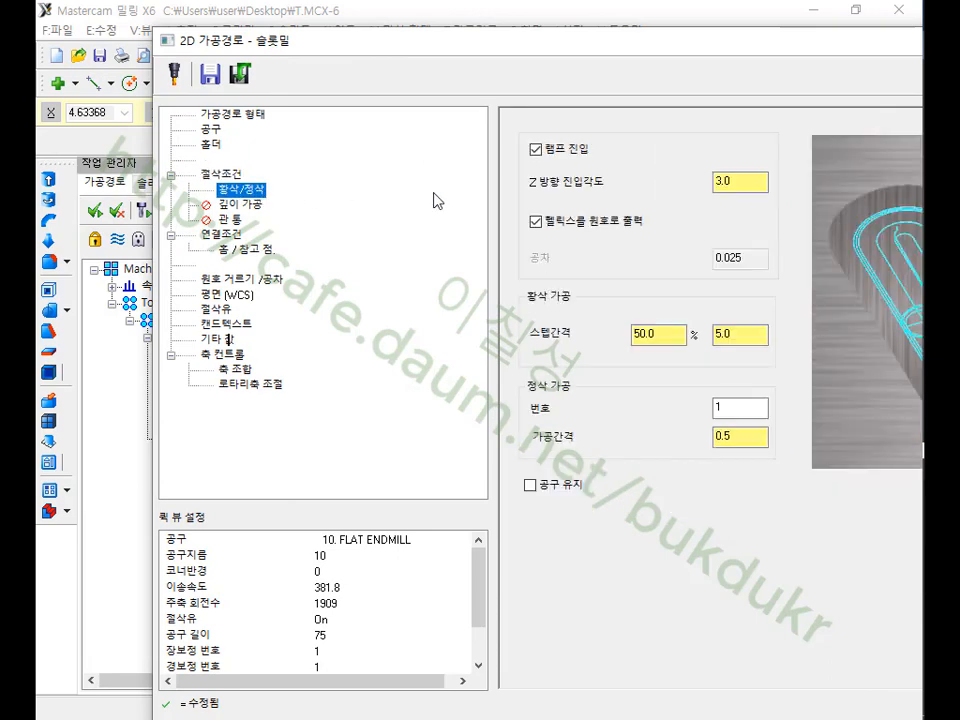
{"action": "left_click", "coordinate": [745, 185]}
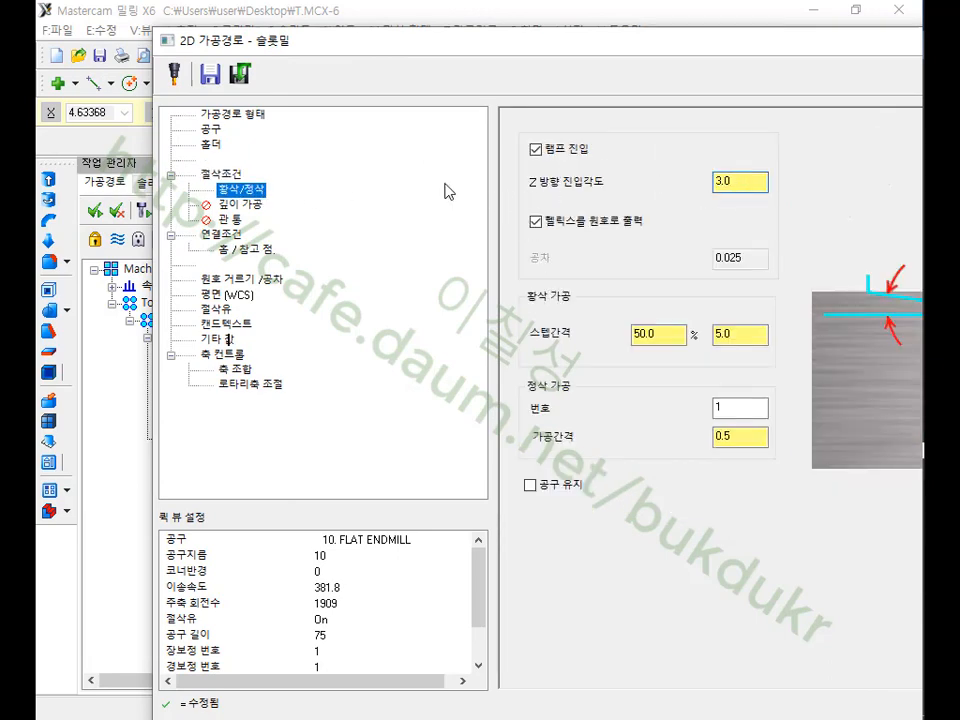
{"action": "left_click_drag", "start_coordinate": [762, 53], "coordinate": [532, 51]}
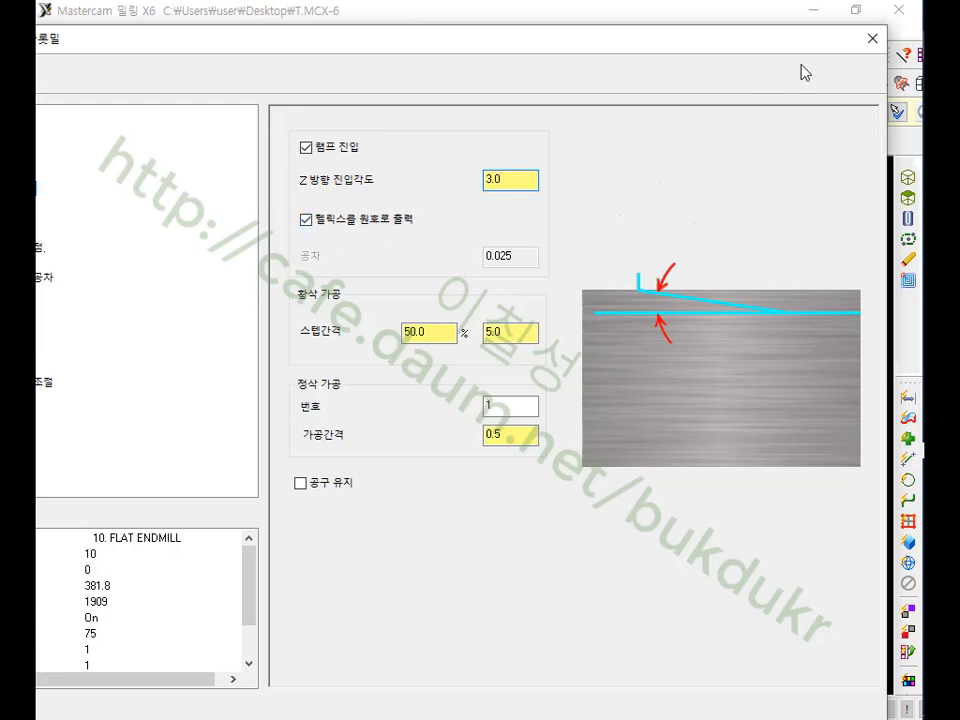
{"action": "left_click_drag", "start_coordinate": [805, 72], "coordinate": [334, 79]}
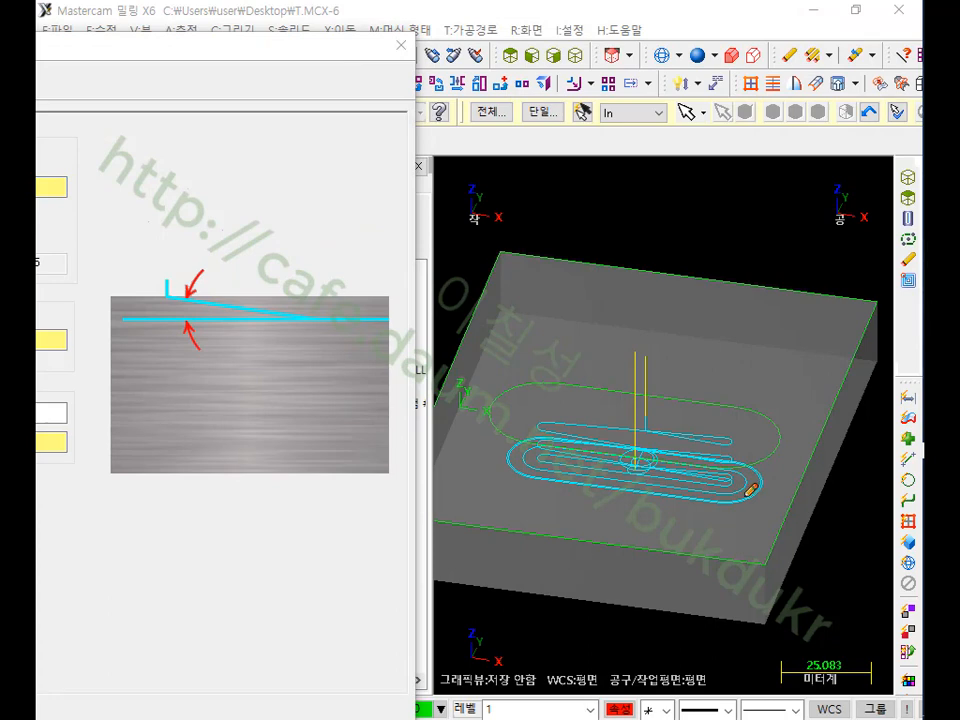
{"action": "mouse_move", "coordinate": [712, 428]}
{"action": "left_mouse_down"}
{"action": "mouse_move", "coordinate": [705, 455]}
{"action": "mouse_move", "coordinate": [745, 478]}
{"action": "left_mouse_up"}
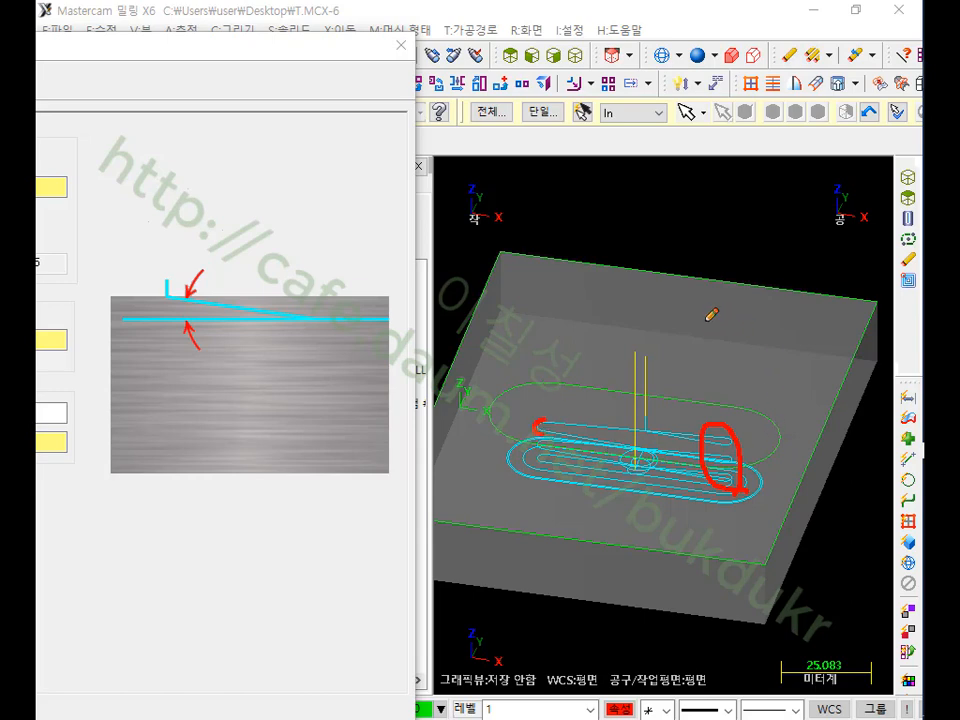
{"action": "right_click", "coordinate": [650, 281]}
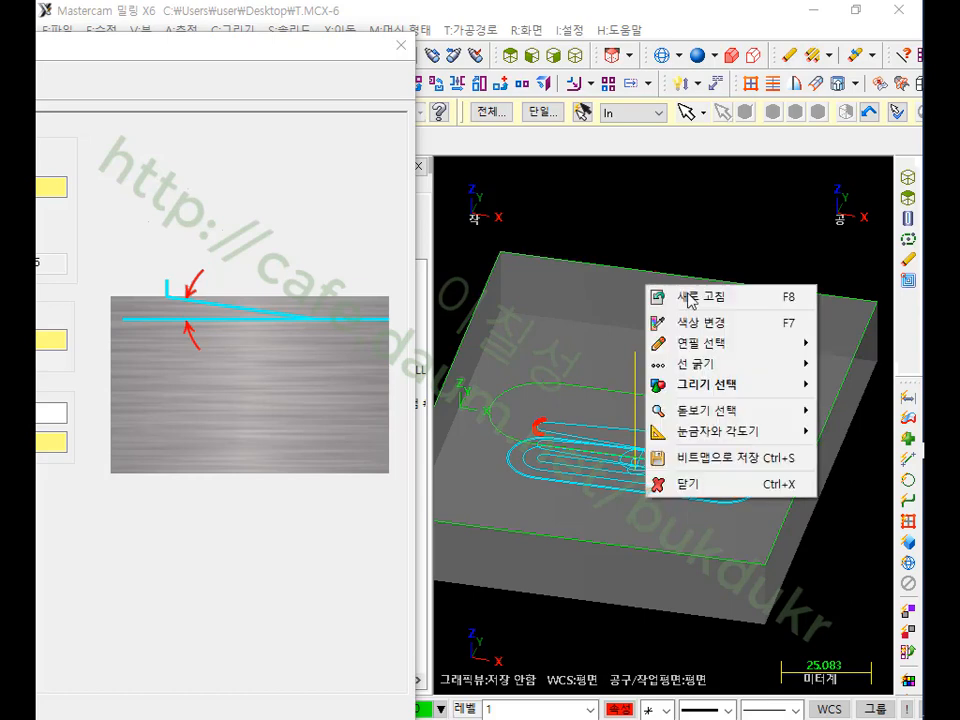
{"action": "left_click", "coordinate": [692, 485]}
{"action": "left_click_drag", "start_coordinate": [233, 55], "coordinate": [730, 36]}
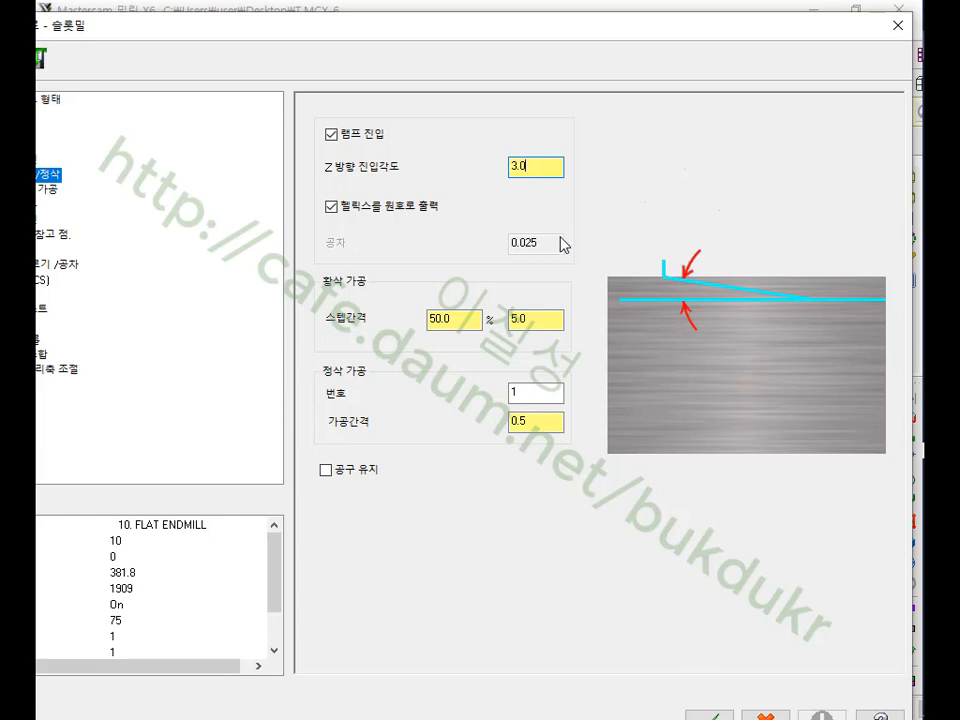
- Review the roughing stepover, the number and spacing of finish passes, and the stock top and depth in the linking parameters
{"action": "left_click", "coordinate": [549, 323]}
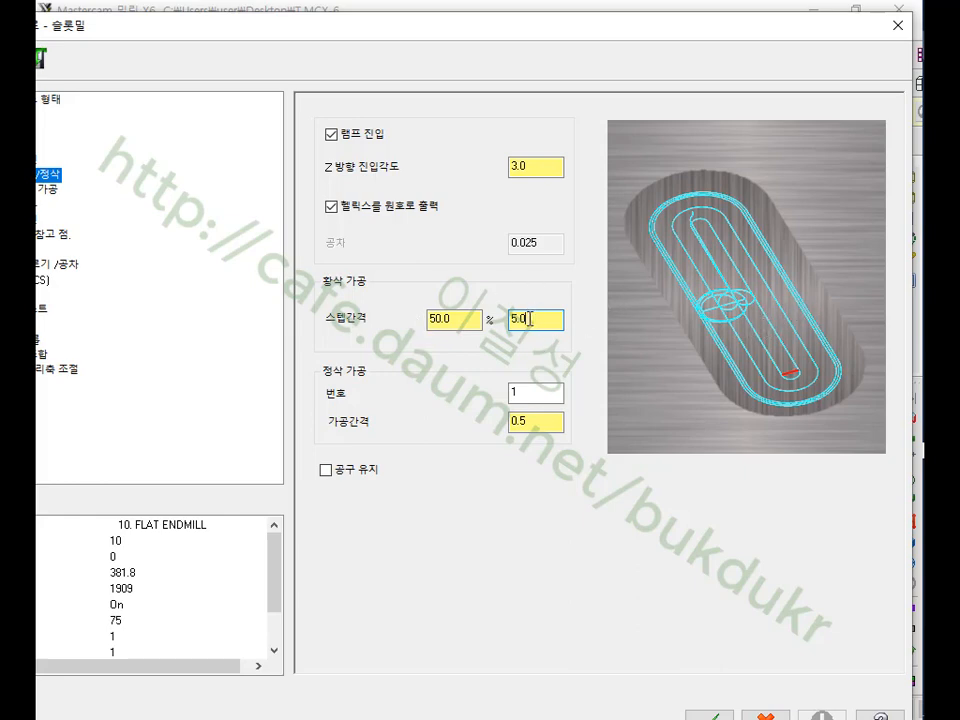
{"action": "left_click", "coordinate": [536, 393]}
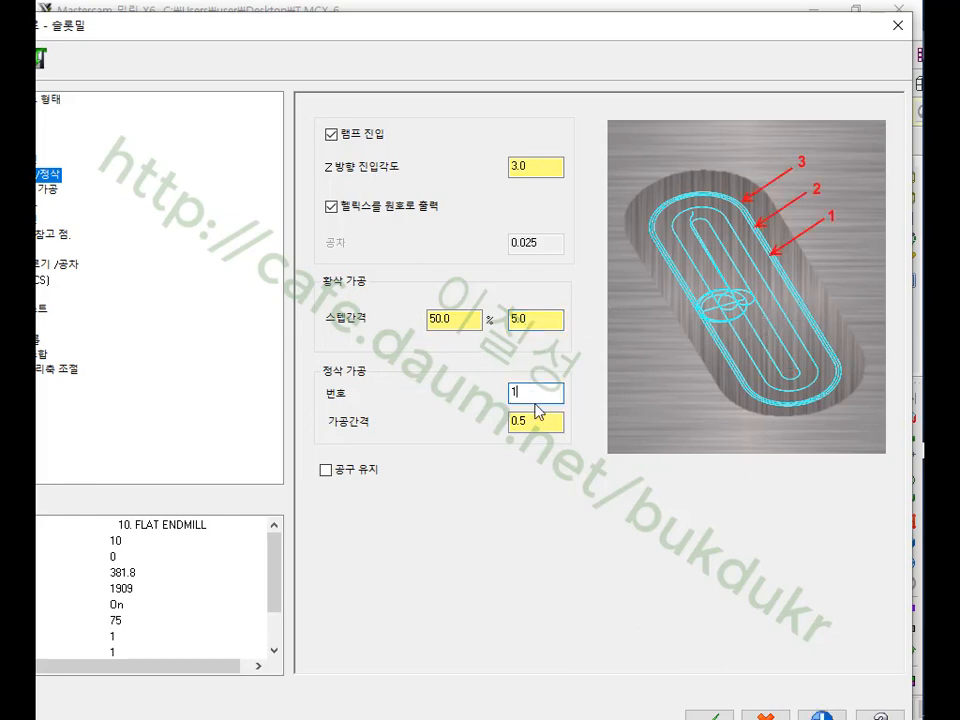
{"action": "left_click", "coordinate": [537, 426]}
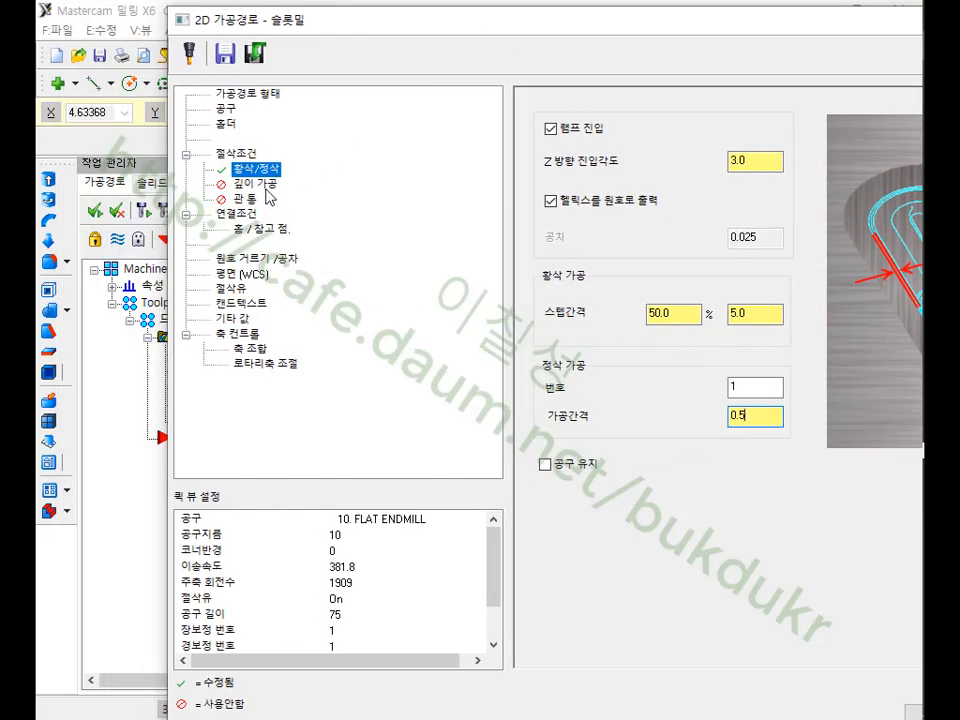
{"action": "left_click", "coordinate": [238, 213]}
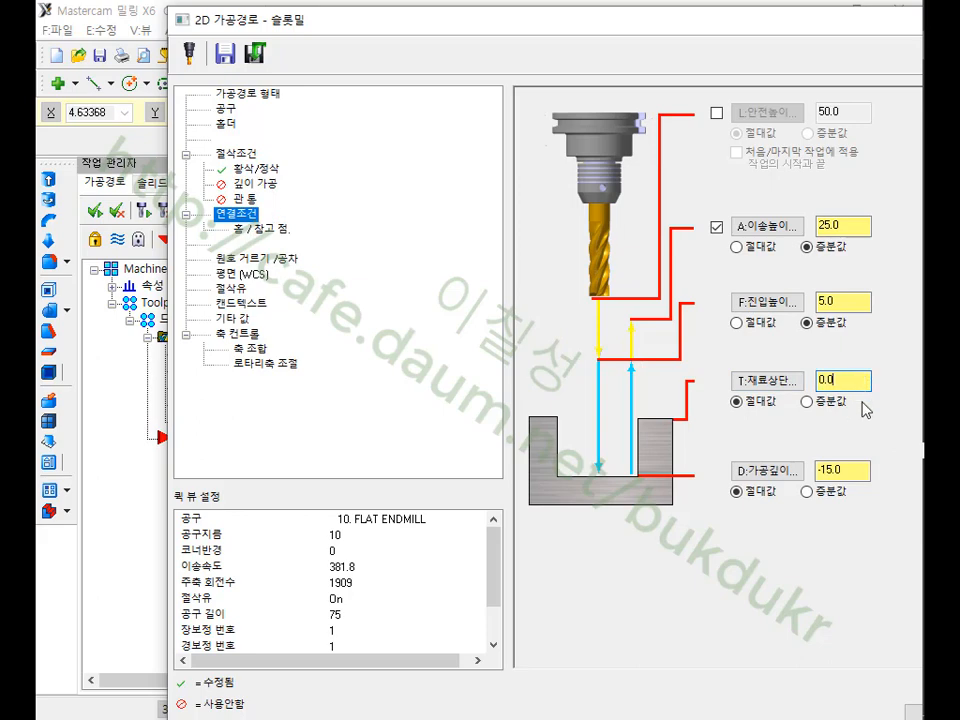
{"action": "left_click", "coordinate": [848, 470]}
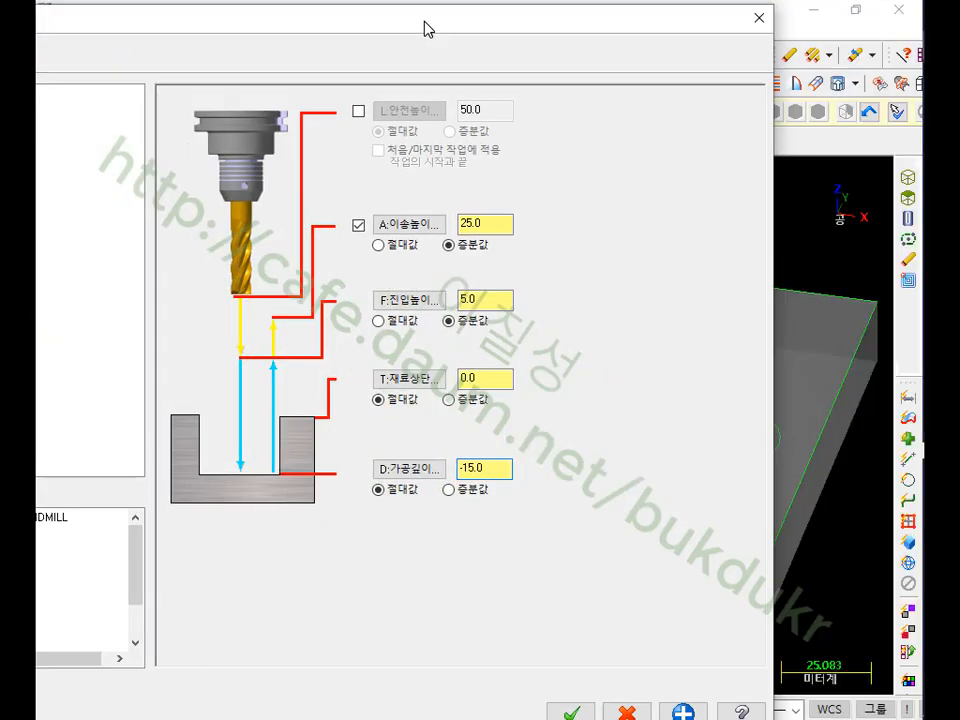
- Accept the slot mill parameters, regenerate the toolpath and post it as an .NC file with the MPFAN.PST post
{"action": "left_click", "coordinate": [584, 714]}
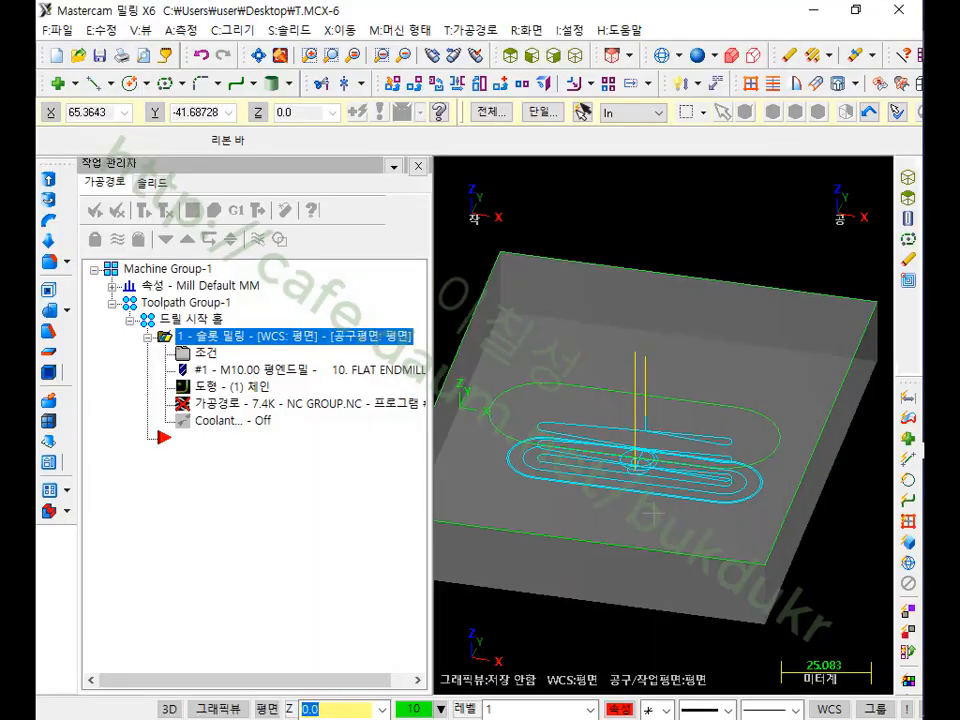
{"action": "scroll", "coordinate": [622, 486], "scroll_direction": "up", "scroll_amount": 5}
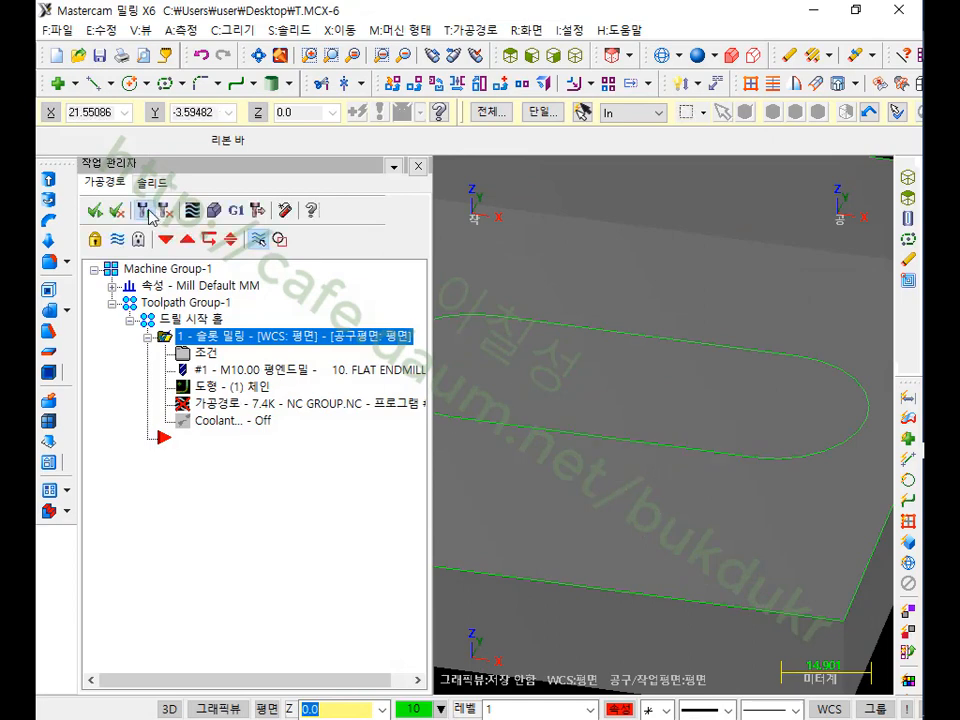
{"action": "left_click", "coordinate": [144, 212]}
{"action": "left_click", "coordinate": [237, 211]}
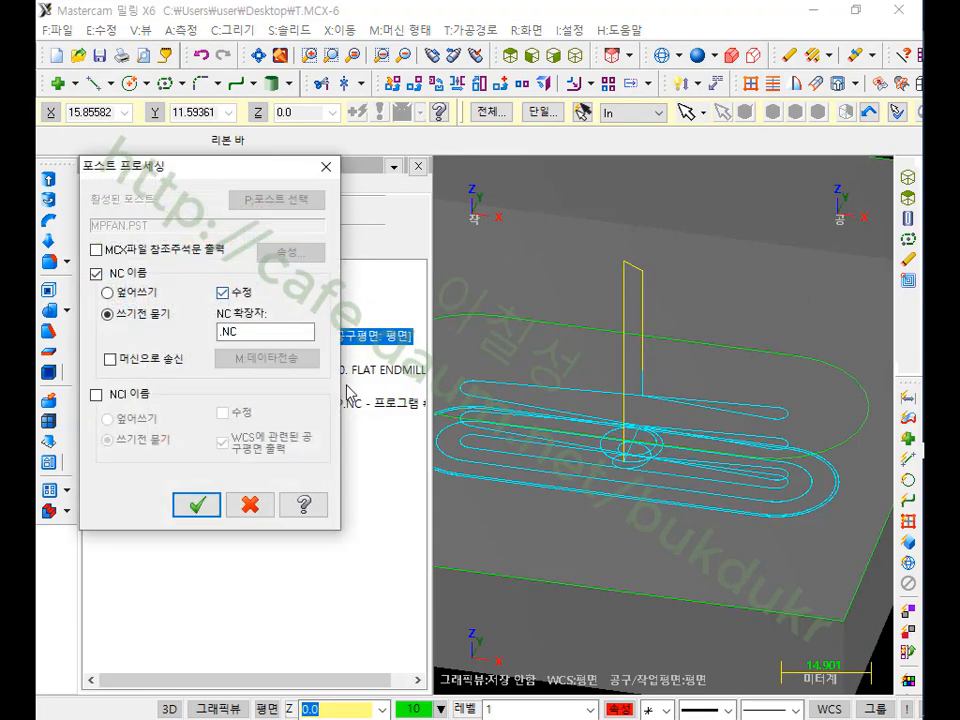
{"action": "left_click", "coordinate": [197, 505]}
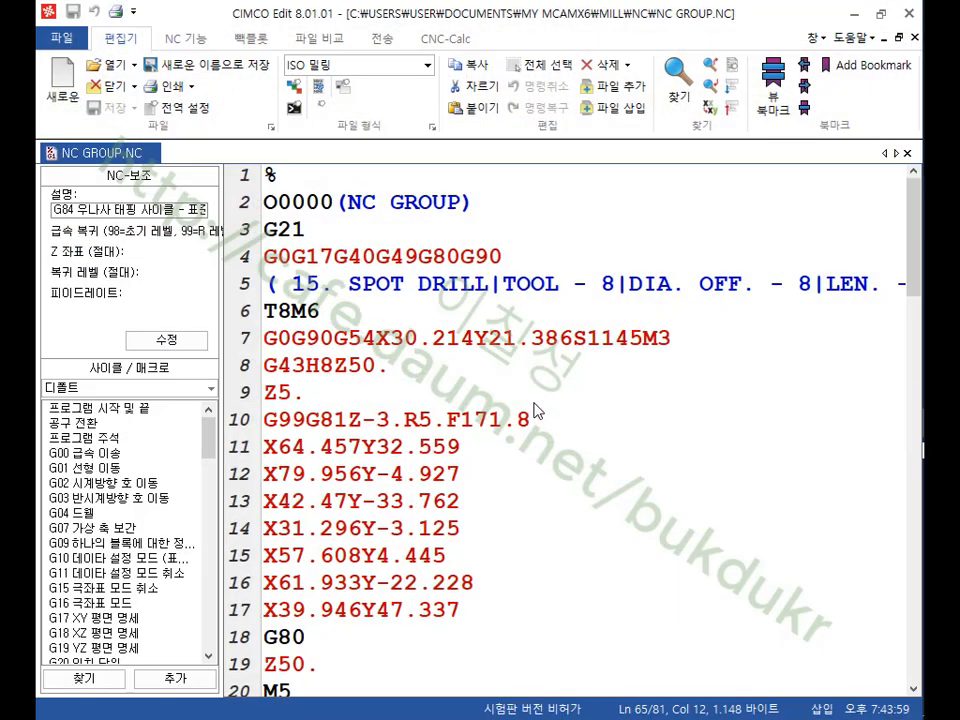
- Backplot the posted NC GROUP.NC program in CIMCO Edit through to its end and inspect the slot's ramping and finishing paths
{"action": "left_click", "coordinate": [540, 422]}
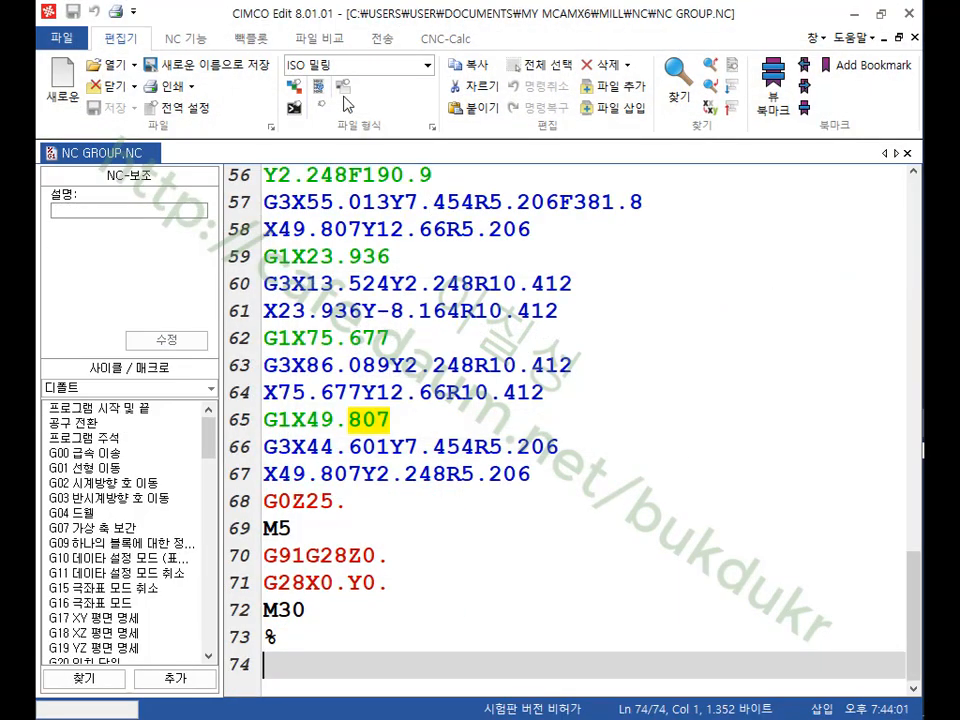
{"action": "left_click", "coordinate": [252, 38]}
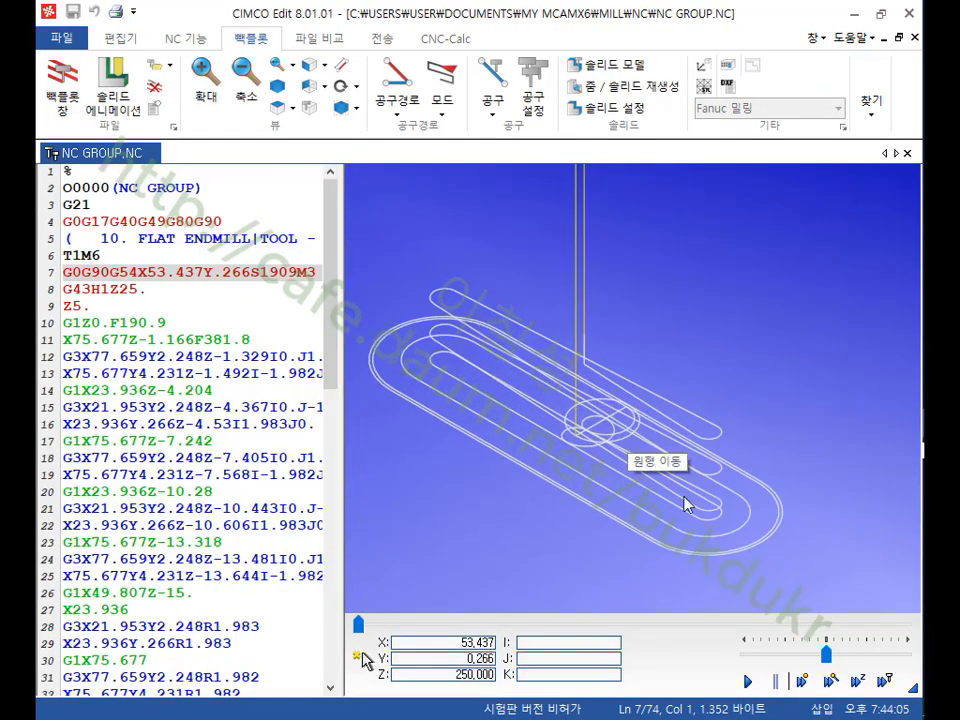
{"action": "left_click", "coordinate": [750, 682]}
{"action": "left_click_drag", "start_coordinate": [868, 662], "coordinate": [910, 664]}
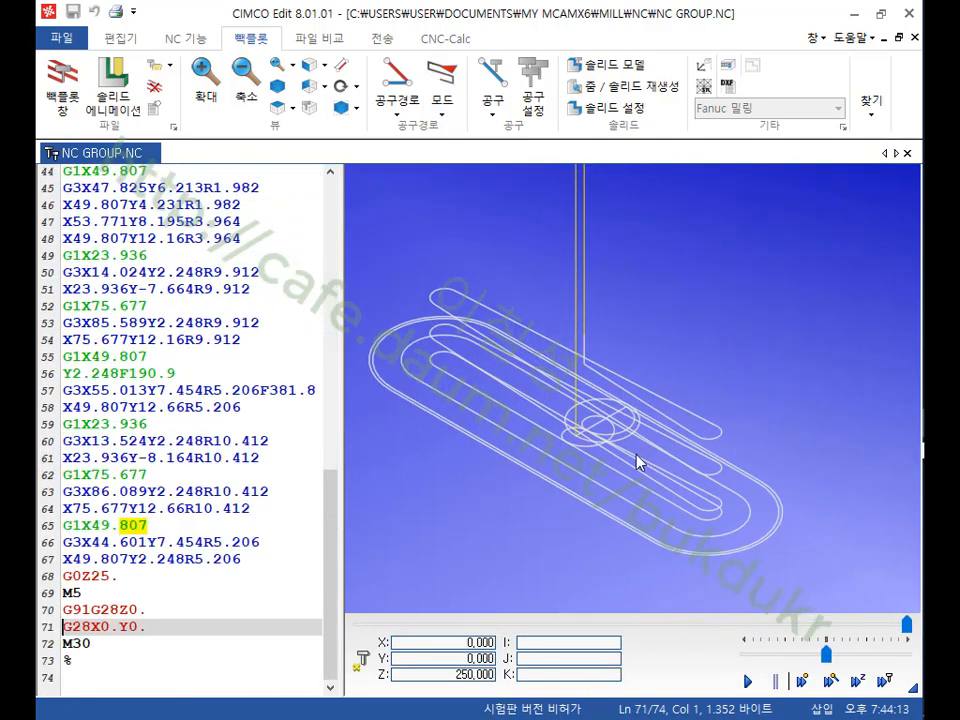
{"action": "scroll", "coordinate": [638, 460], "scroll_direction": "up", "scroll_amount": 5}
{"action": "scroll", "coordinate": [701, 316], "scroll_direction": "down", "scroll_amount": 3}
{"action": "scroll", "coordinate": [642, 325], "scroll_direction": "down", "scroll_amount": 4}
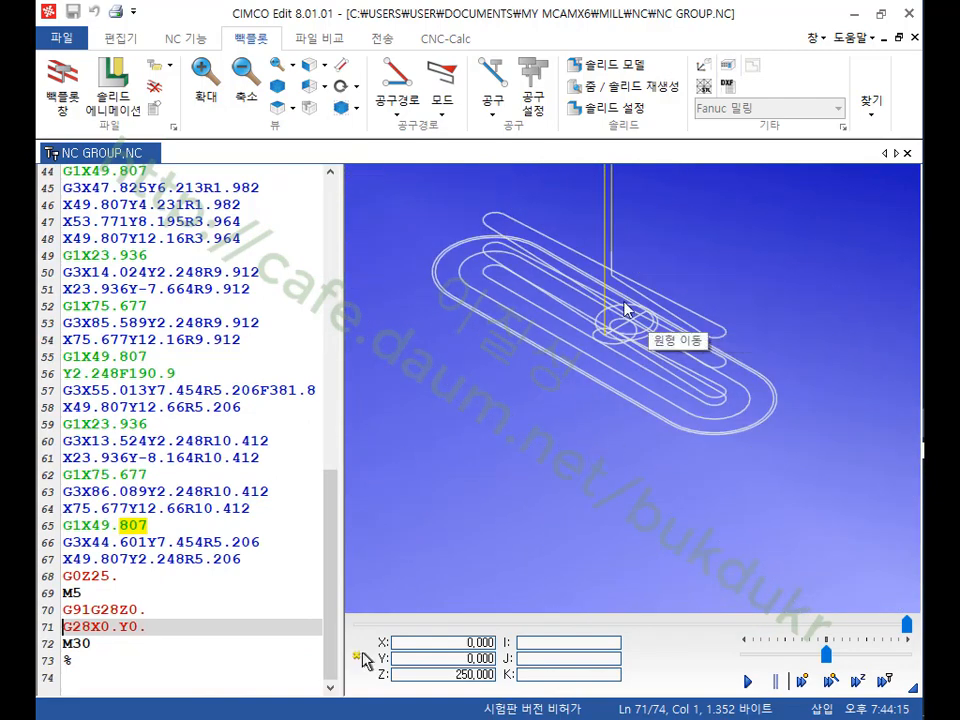
{"action": "scroll", "coordinate": [624, 303], "scroll_direction": "up", "scroll_amount": 3}
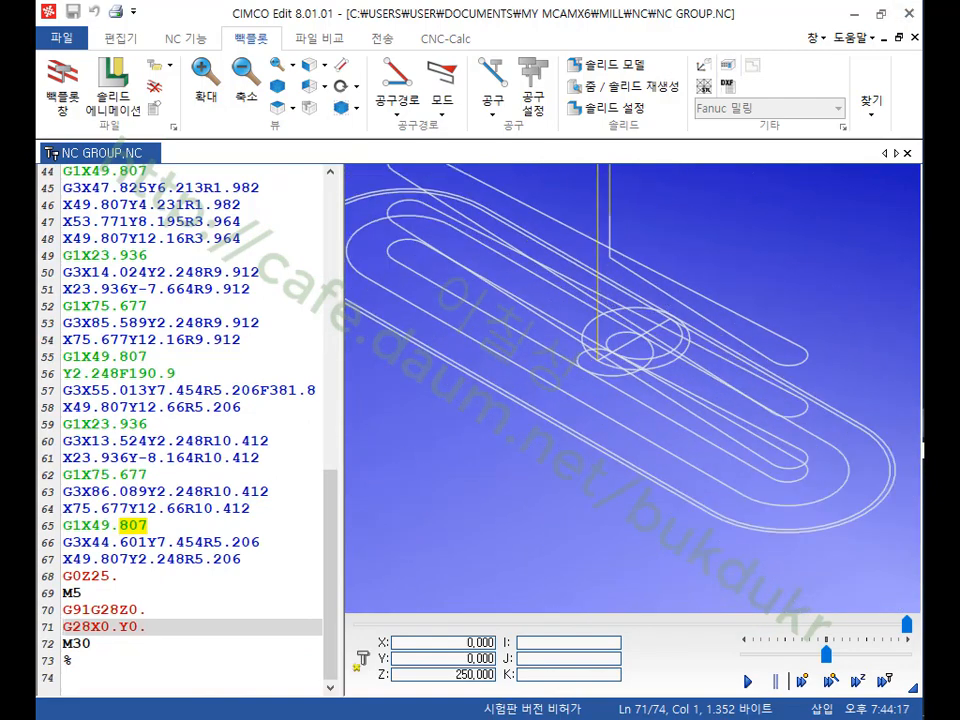
- Switch to the textbook PDF in Adobe Acrobat and read from the slot mill settings (슬롯밀 조건설정) on to the helix boring section
{"action": "key", "text": "alt+Tab"}
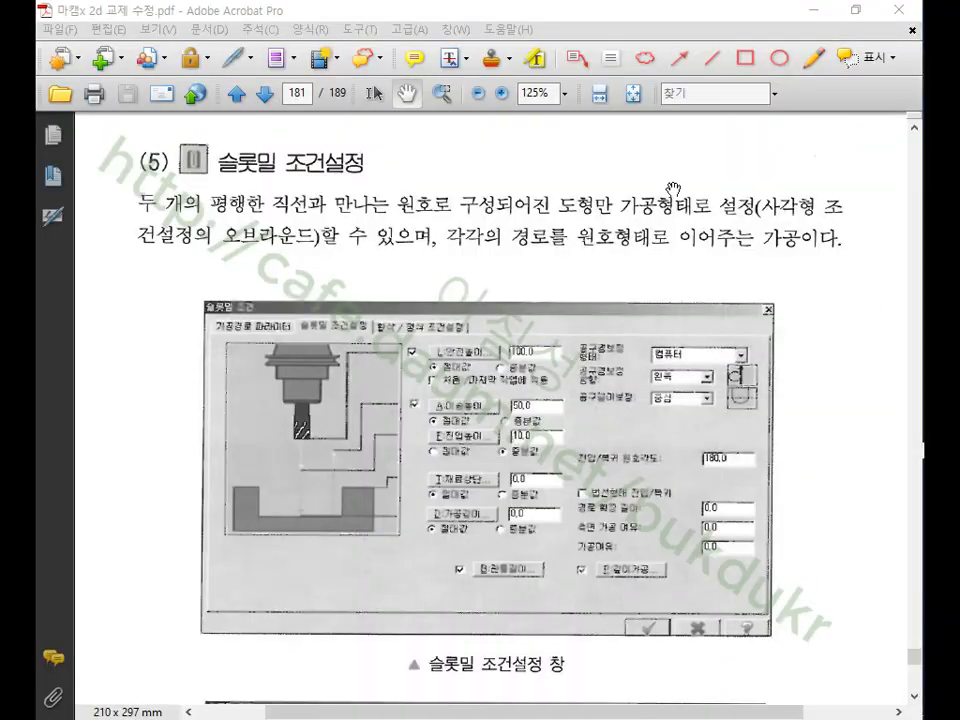
{"action": "scroll", "coordinate": [596, 280], "scroll_direction": "down", "scroll_amount": 3}
{"action": "scroll", "coordinate": [598, 295], "scroll_direction": "down", "scroll_amount": 15}
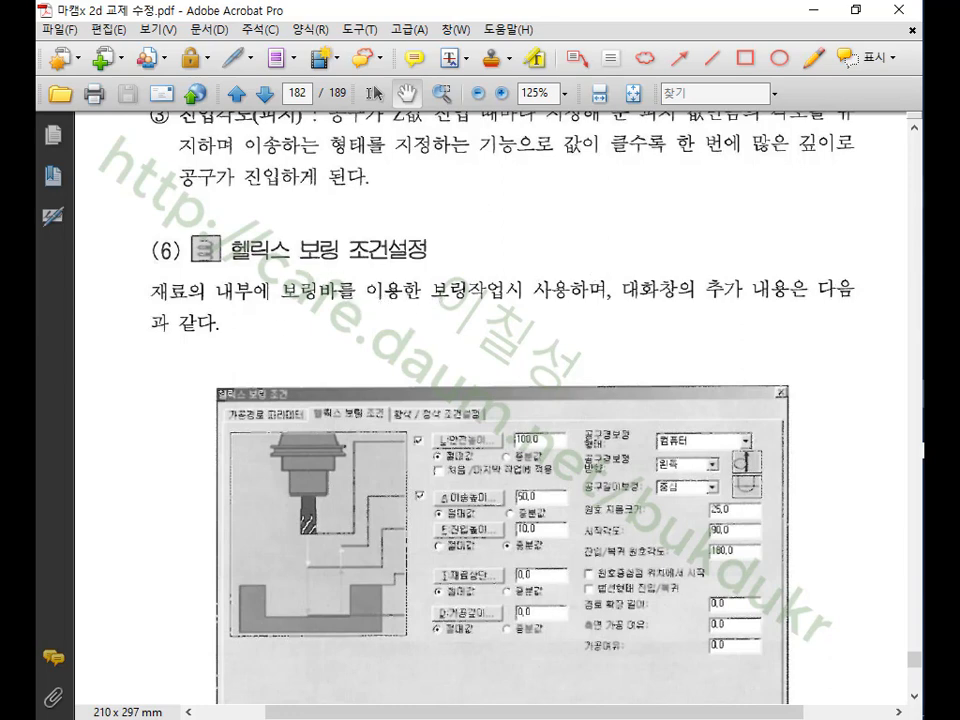
- Switch back to Mastercam and, in plan view, delete the obround, confirming deletion of all selected elements linked to the toolpath
{"action": "key", "text": "alt+Tab"}
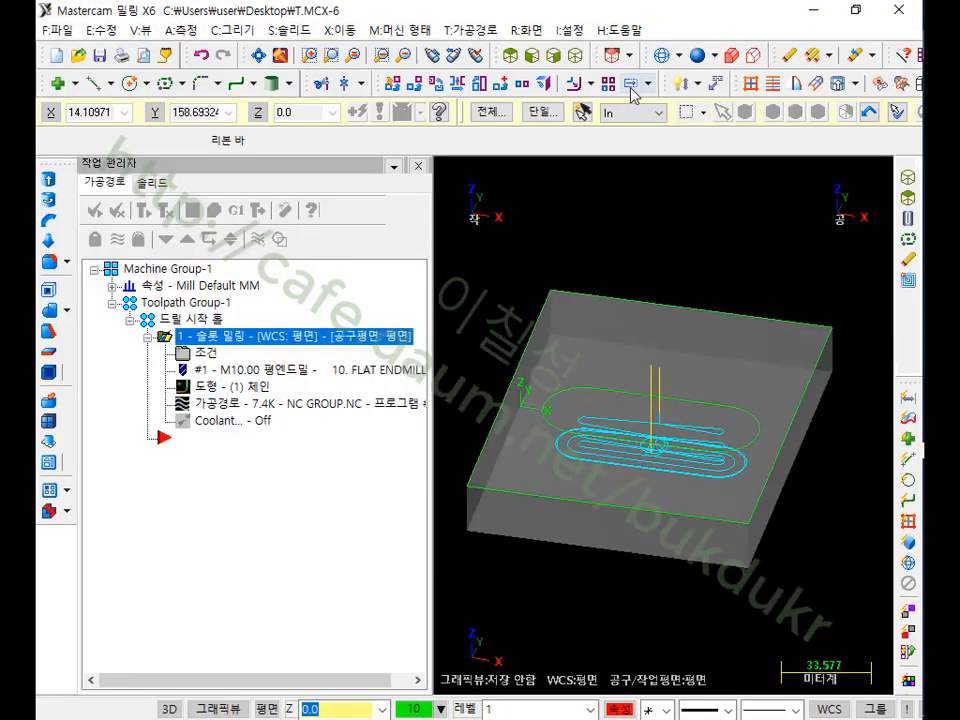
{"action": "left_click", "coordinate": [573, 56]}
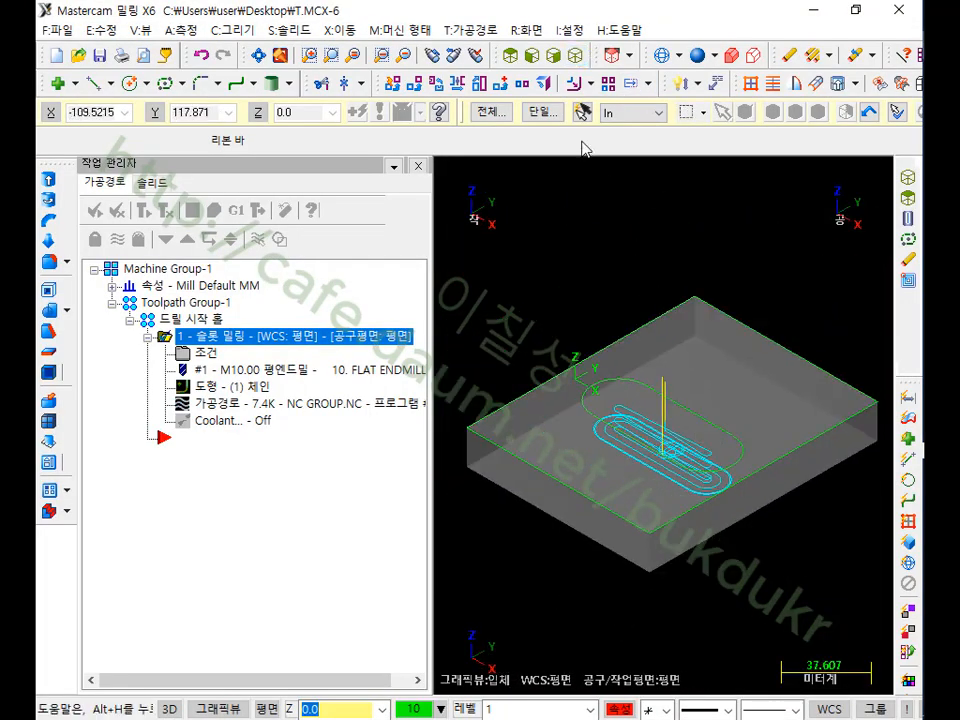
{"action": "left_click", "coordinate": [509, 55]}
{"action": "left_click_drag", "start_coordinate": [821, 325], "coordinate": [515, 436]}
{"action": "key", "text": "Delete"}
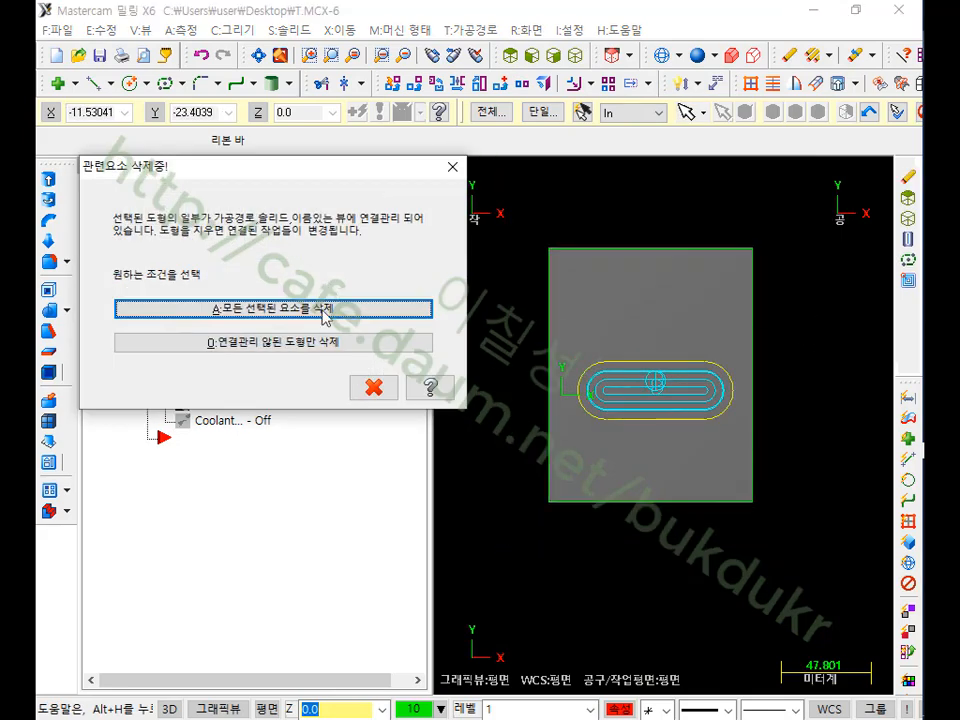
{"action": "left_click", "coordinate": [274, 306]}
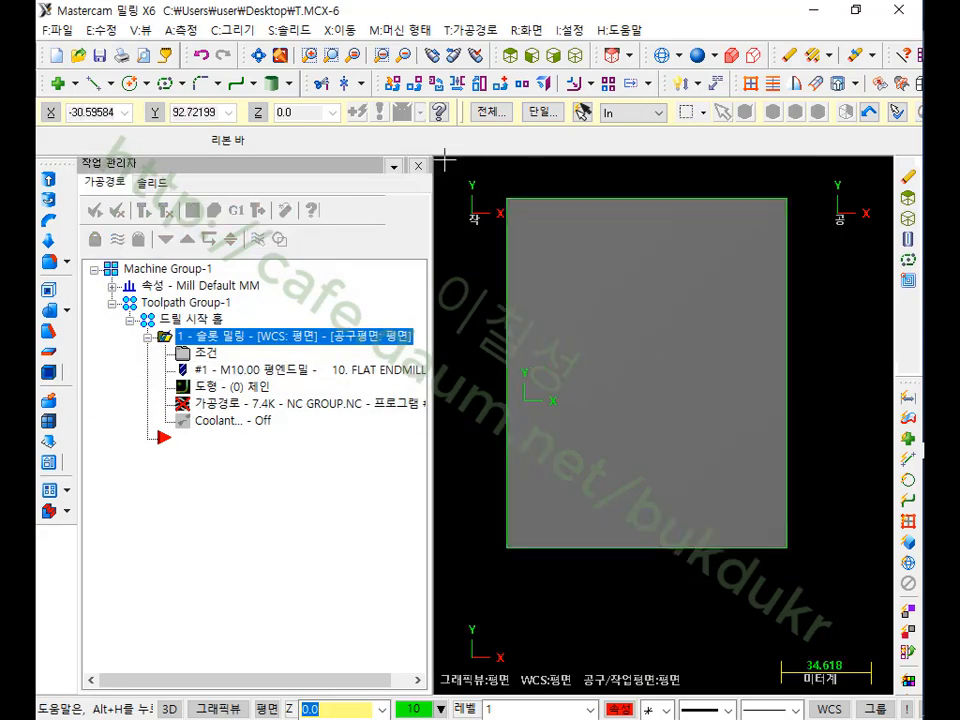
- Draw a circle about 22.9 mm in diameter slightly above the middle of the block and open its diameter for editing
{"action": "left_click", "coordinate": [129, 83]}
{"action": "left_click", "coordinate": [645, 370]}
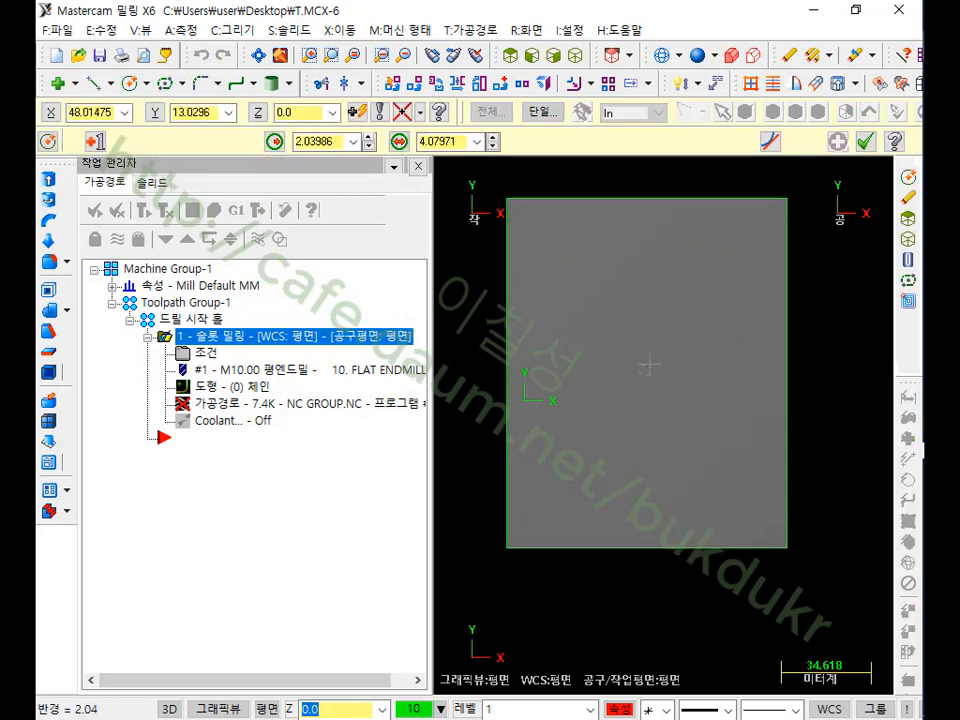
{"action": "left_click", "coordinate": [655, 341]}
{"action": "left_click", "coordinate": [446, 141]}
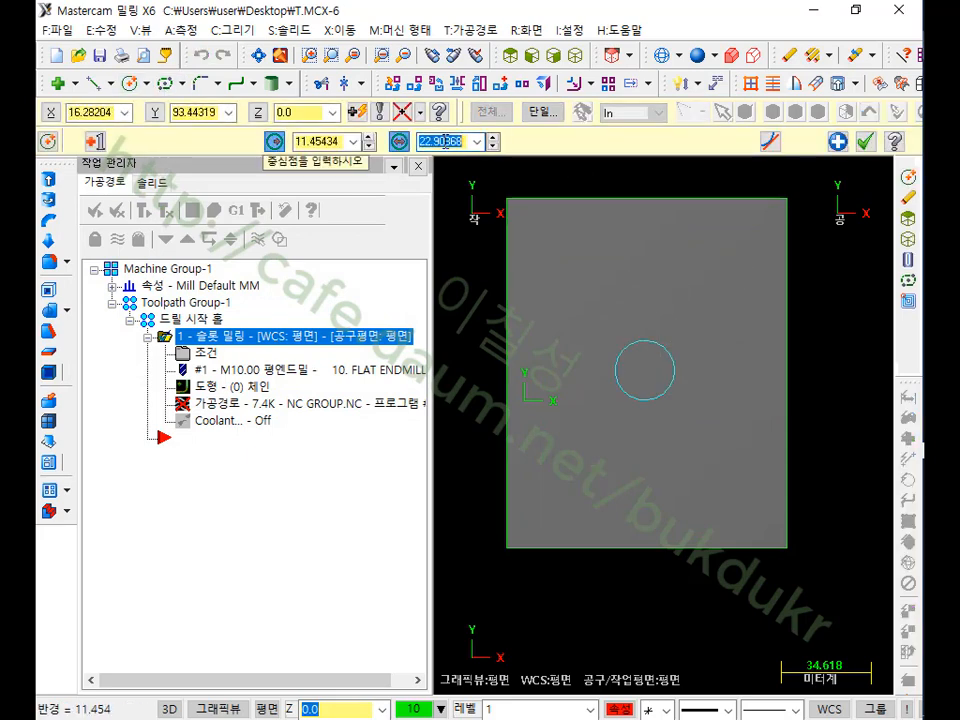
- Set the new circle's diameter to 14 mm and finish the circle
{"action": "type", "text": "12"}
{"action": "key", "text": "Return"}
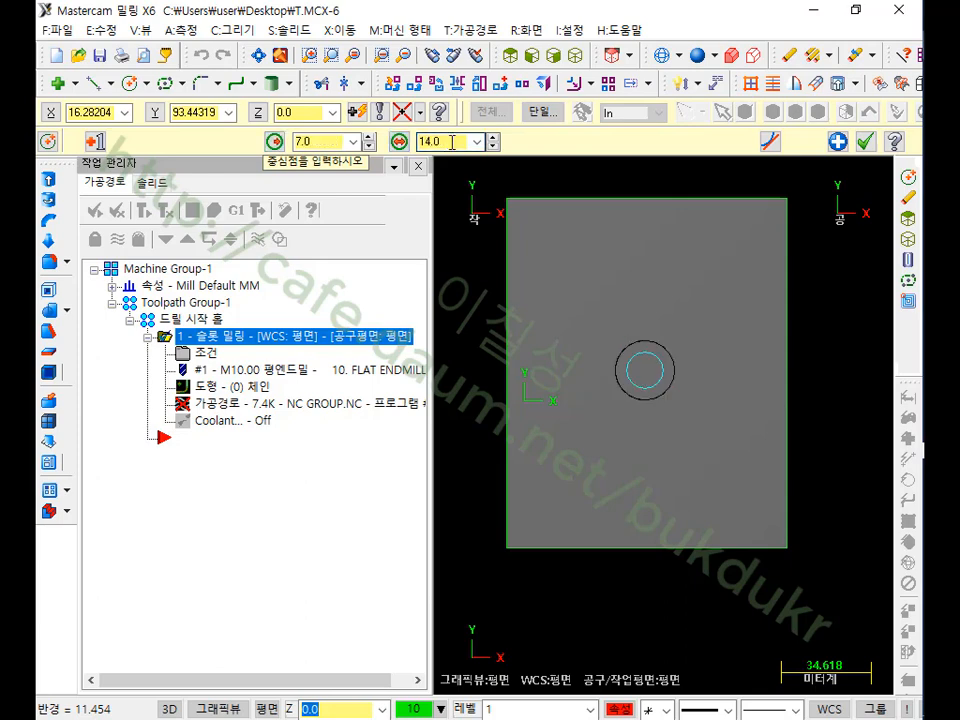
{"action": "left_click", "coordinate": [864, 142]}
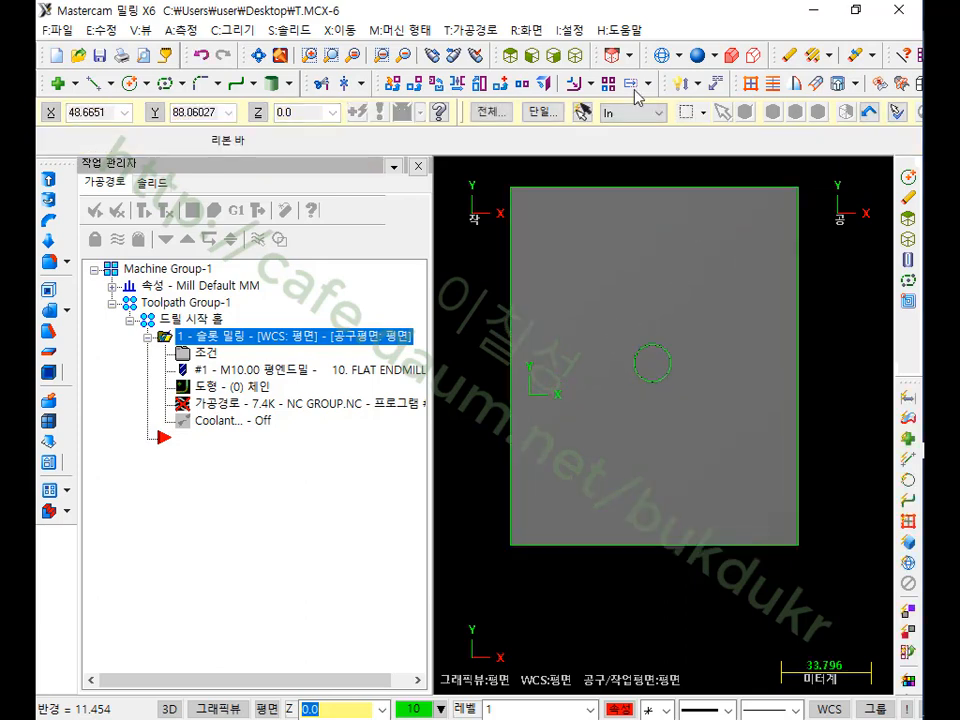
- Switch to the isometric view and delete the slot milling operation from Toolpath Group-1
{"action": "left_click", "coordinate": [578, 54]}
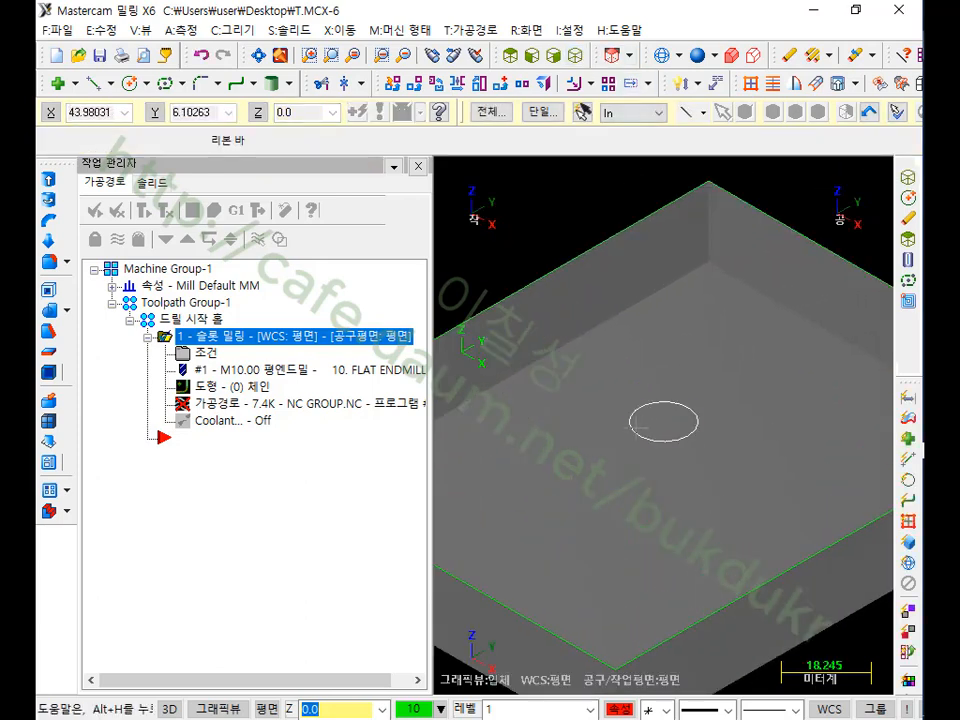
{"action": "scroll", "coordinate": [638, 421], "scroll_direction": "down", "scroll_amount": 1}
{"action": "left_click", "coordinate": [200, 305]}
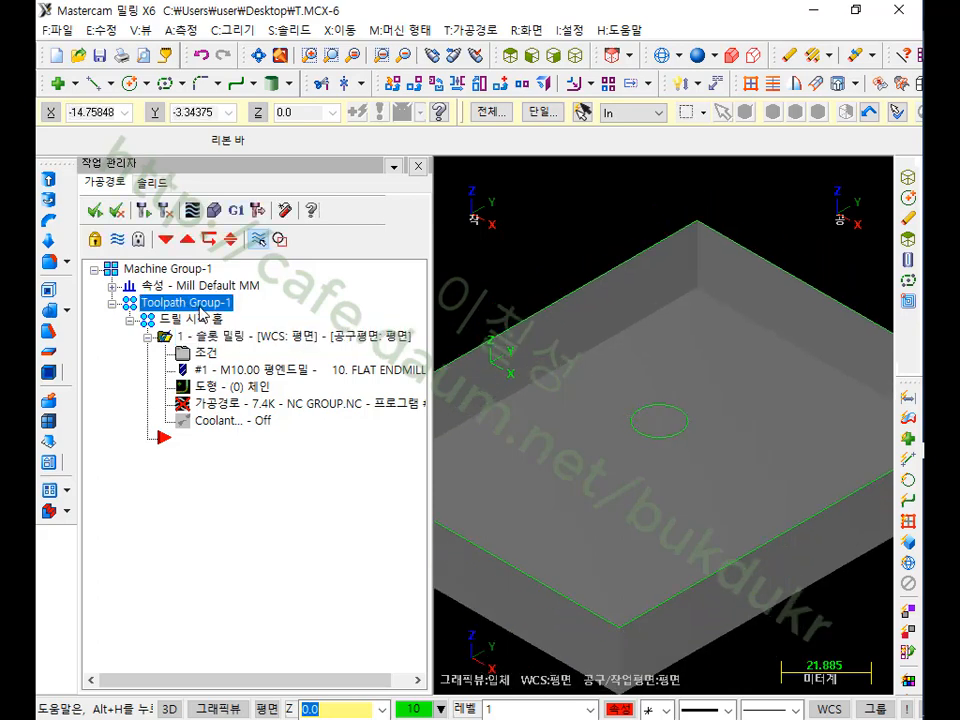
{"action": "key", "text": "Delete"}
{"action": "left_click", "coordinate": [542, 420]}
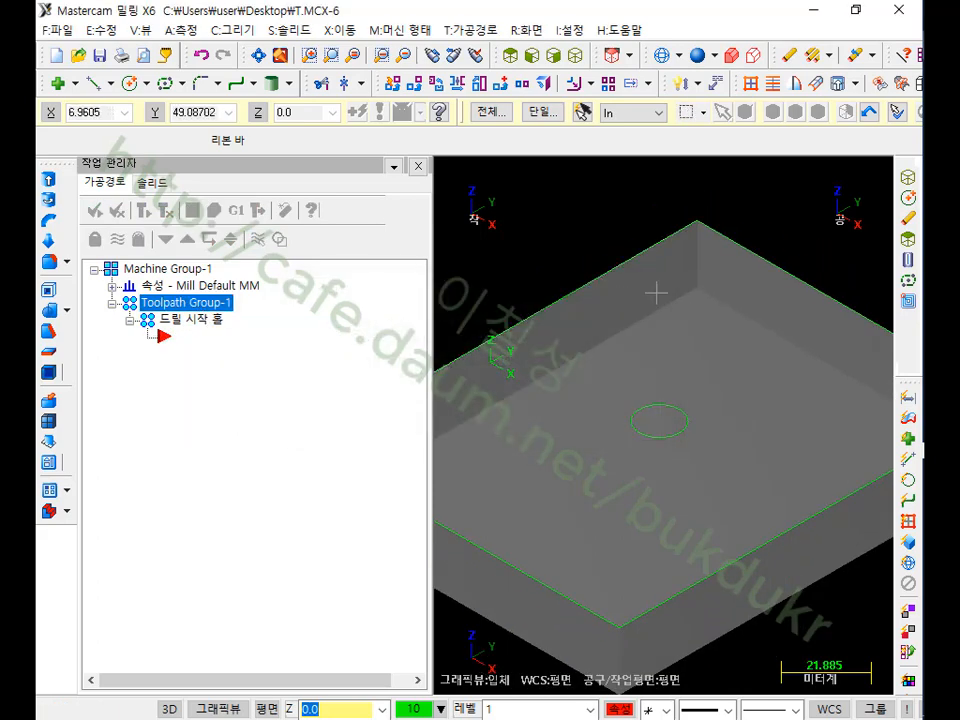
- Create a 2D contour toolpath with the 14 mm circle as its chain
{"action": "scroll", "coordinate": [668, 243], "scroll_direction": "down", "scroll_amount": 1}
{"action": "left_click", "coordinate": [471, 30]}
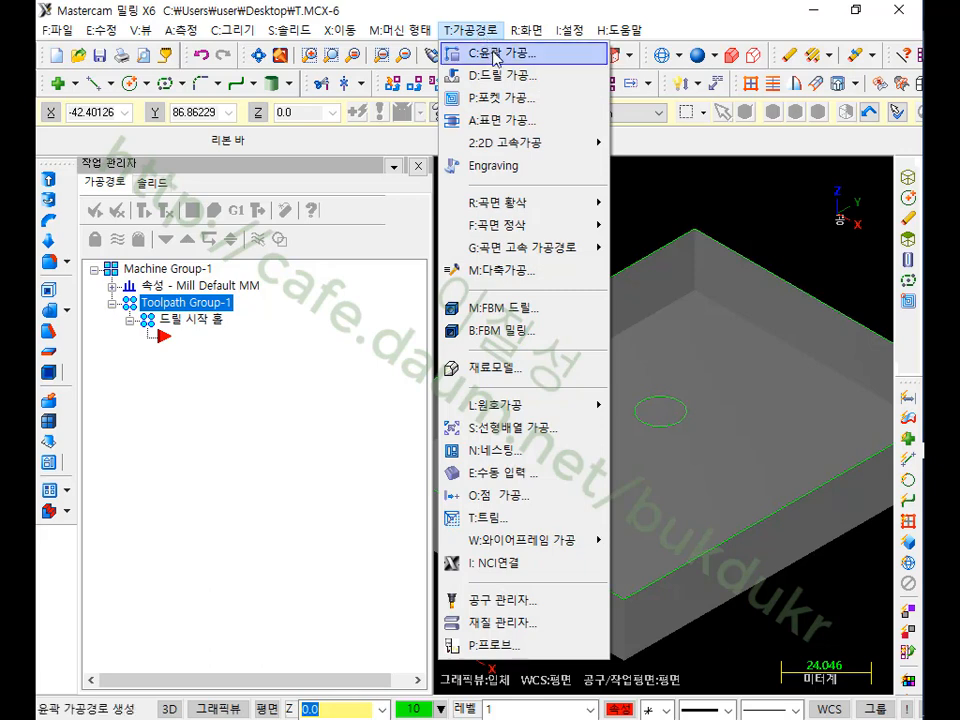
{"action": "left_click", "coordinate": [497, 56]}
{"action": "scroll", "coordinate": [645, 390], "scroll_direction": "up", "scroll_amount": 2}
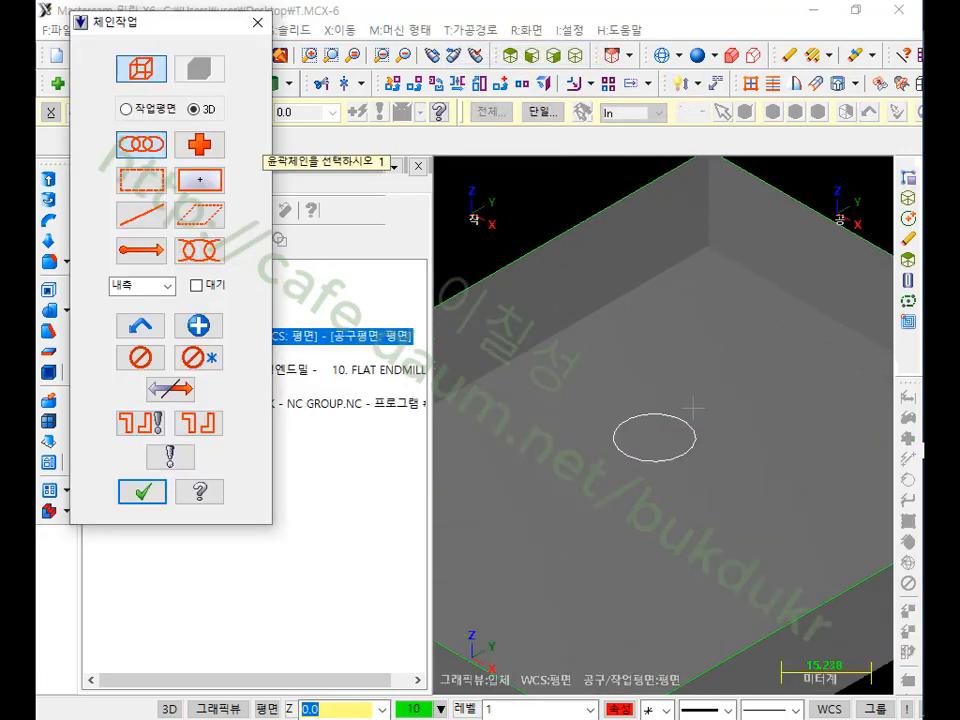
{"action": "left_click", "coordinate": [684, 453]}
{"action": "scroll", "coordinate": [620, 439], "scroll_direction": "up", "scroll_amount": 2}
{"action": "scroll", "coordinate": [619, 439], "scroll_direction": "up", "scroll_amount": 2}
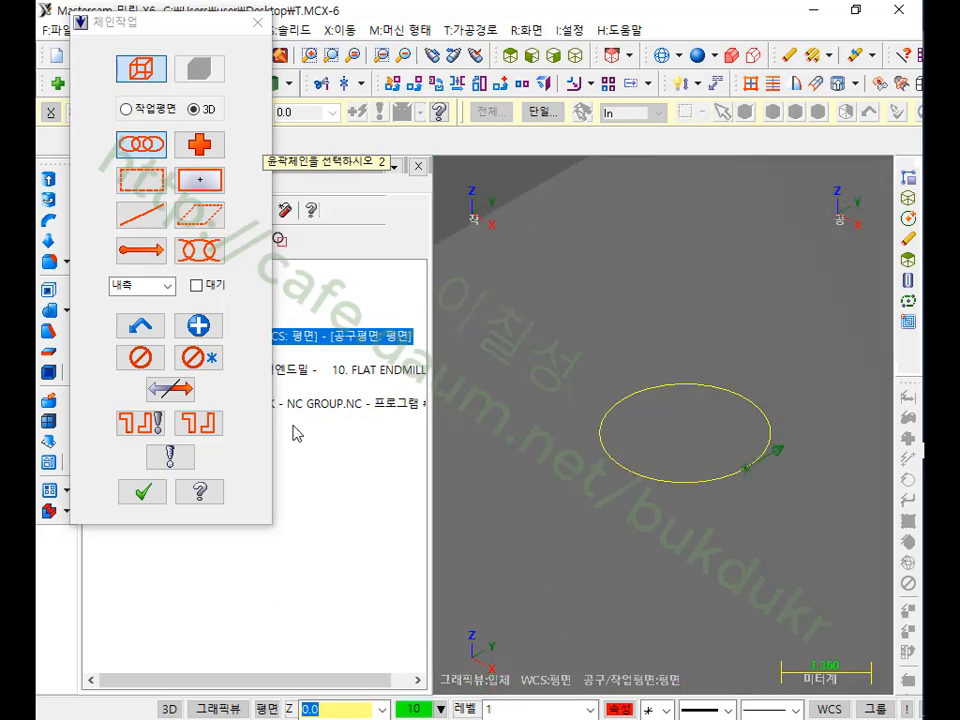
{"action": "left_click", "coordinate": [142, 491]}
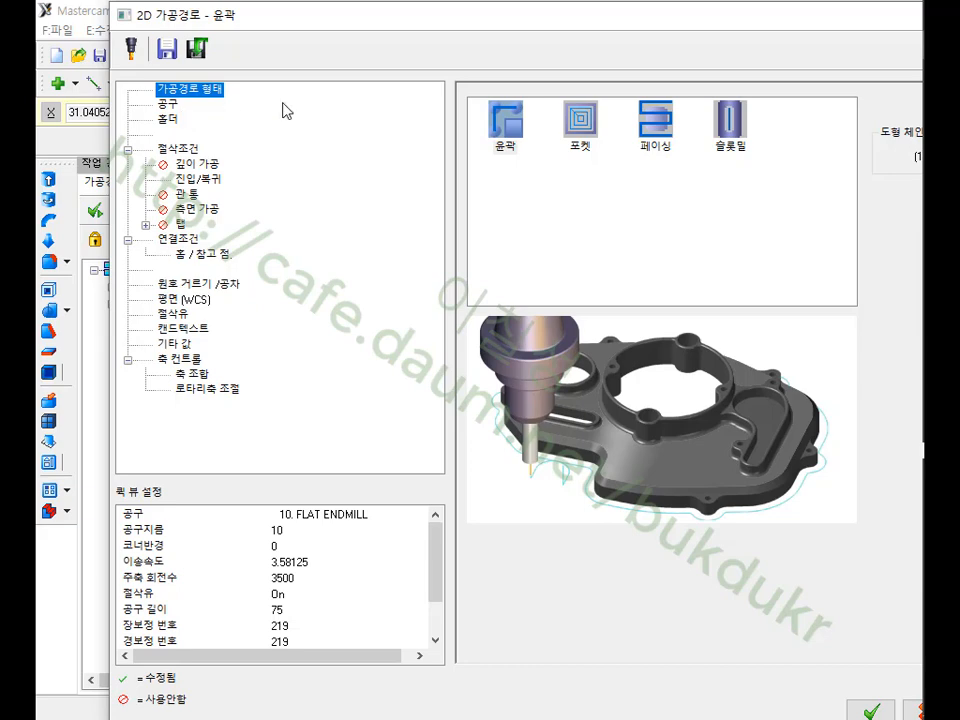
- Filter the tool library for flat endmills of diameter 8 and assign the 8. FLAT ENDMILL to the contour toolpath
{"action": "key", "text": "Down"}
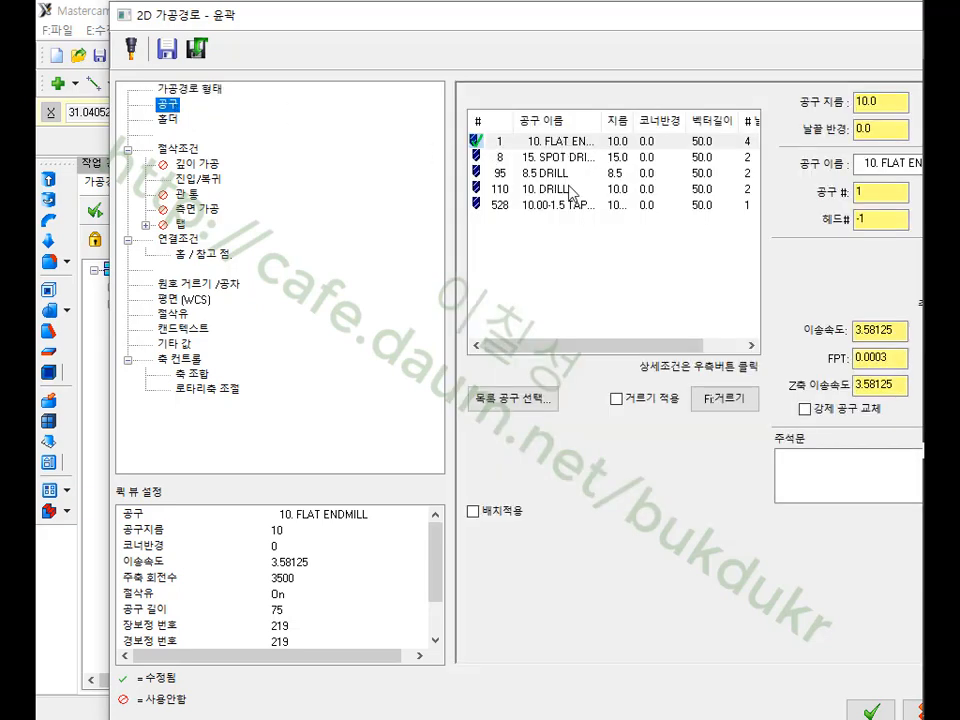
{"action": "left_click", "coordinate": [540, 396]}
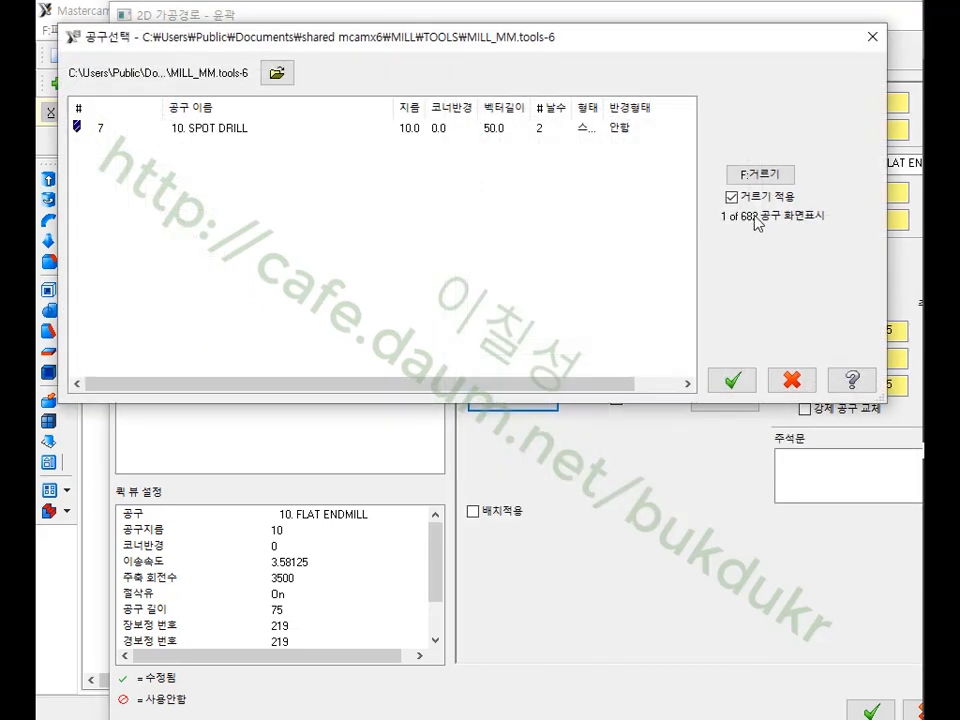
{"action": "left_click", "coordinate": [762, 176]}
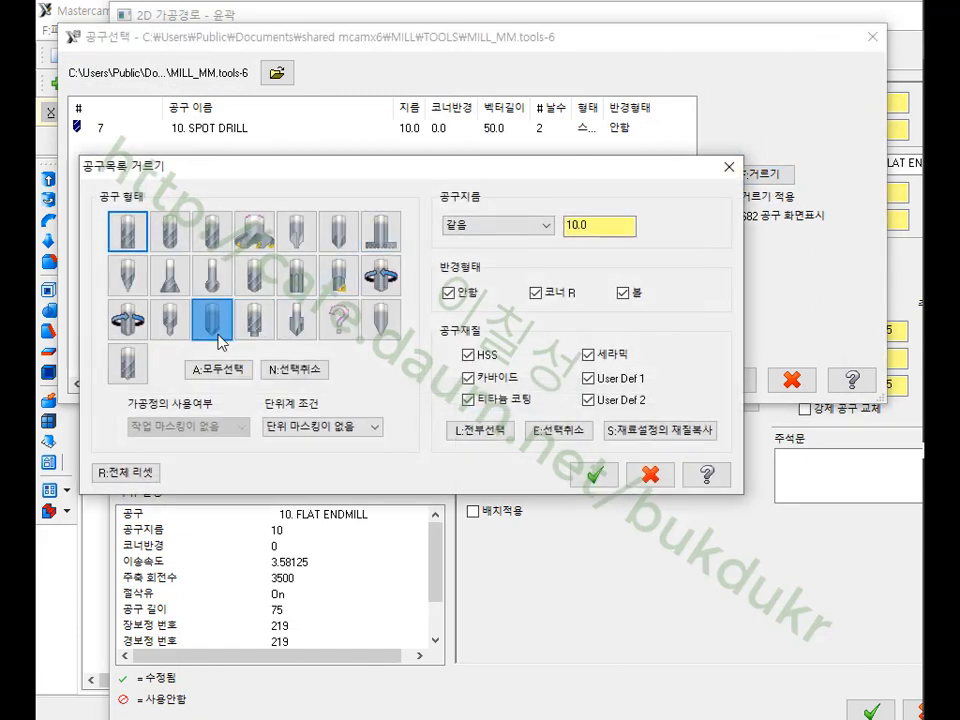
{"action": "left_click", "coordinate": [130, 238]}
{"action": "left_click_drag", "start_coordinate": [602, 227], "coordinate": [510, 227]}
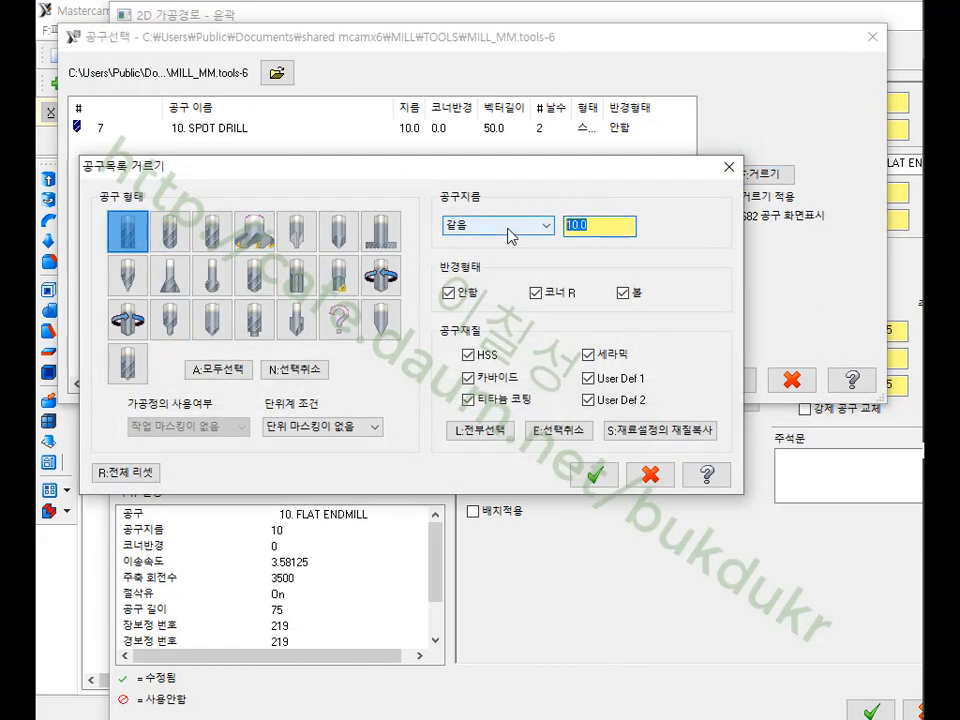
{"action": "type", "text": "8"}
{"action": "left_click", "coordinate": [596, 474]}
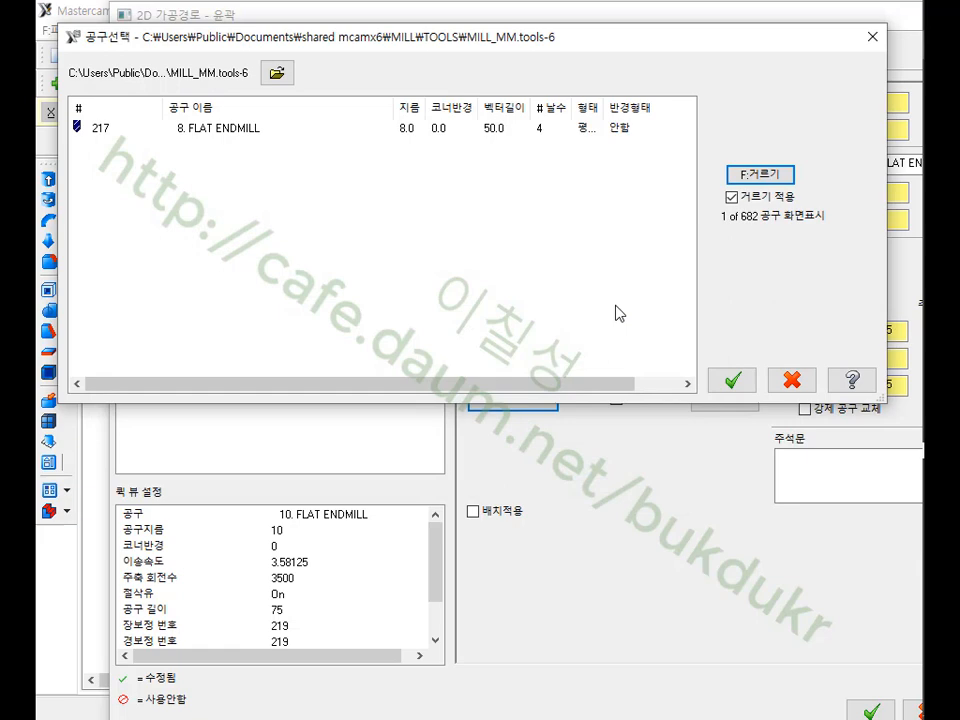
{"action": "double_click", "coordinate": [233, 130]}
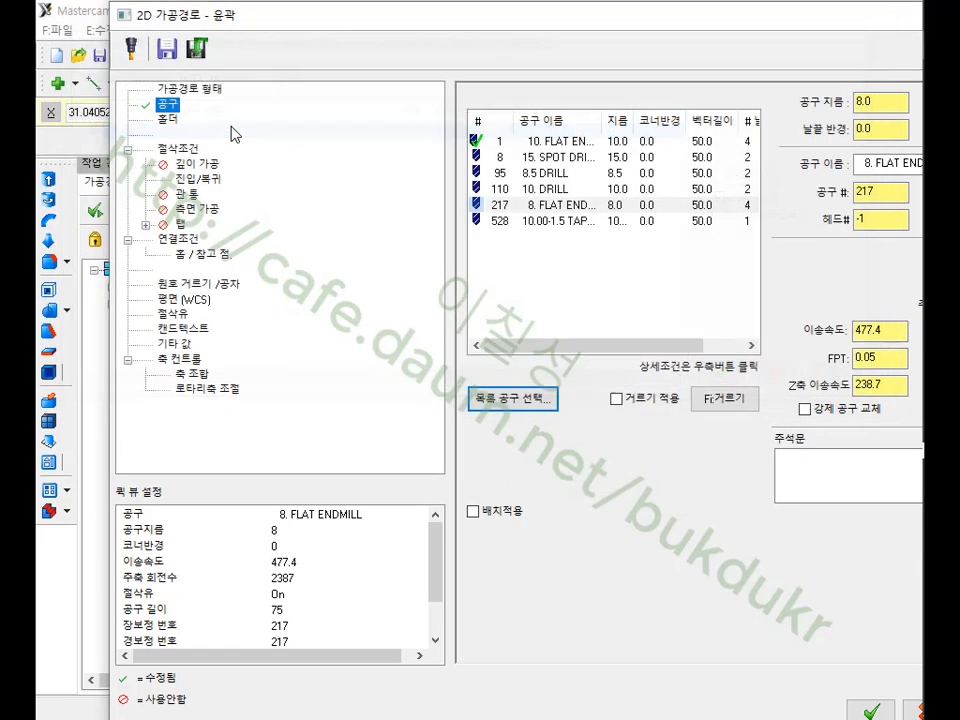
- Set the contour type to ramp by depth with a ramp depth of 1.0, and turn off linear output of helixes
{"action": "left_click", "coordinate": [170, 148]}
{"action": "left_click_drag", "start_coordinate": [694, 24], "coordinate": [409, 40]}
{"action": "left_click", "coordinate": [662, 157]}
{"action": "left_click", "coordinate": [608, 190]}
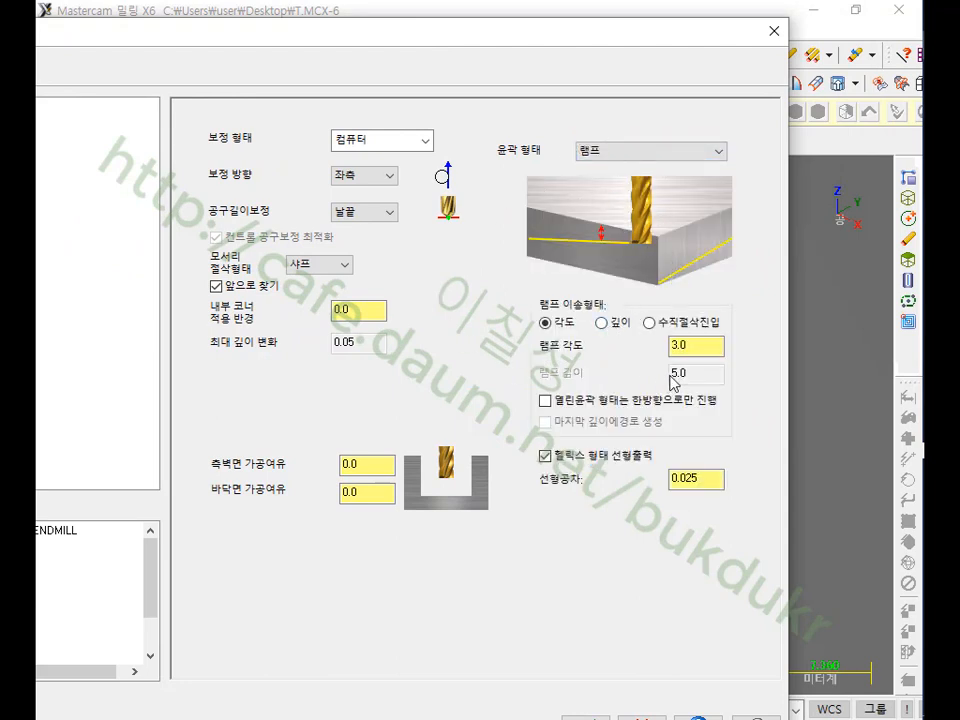
{"action": "left_click", "coordinate": [601, 323]}
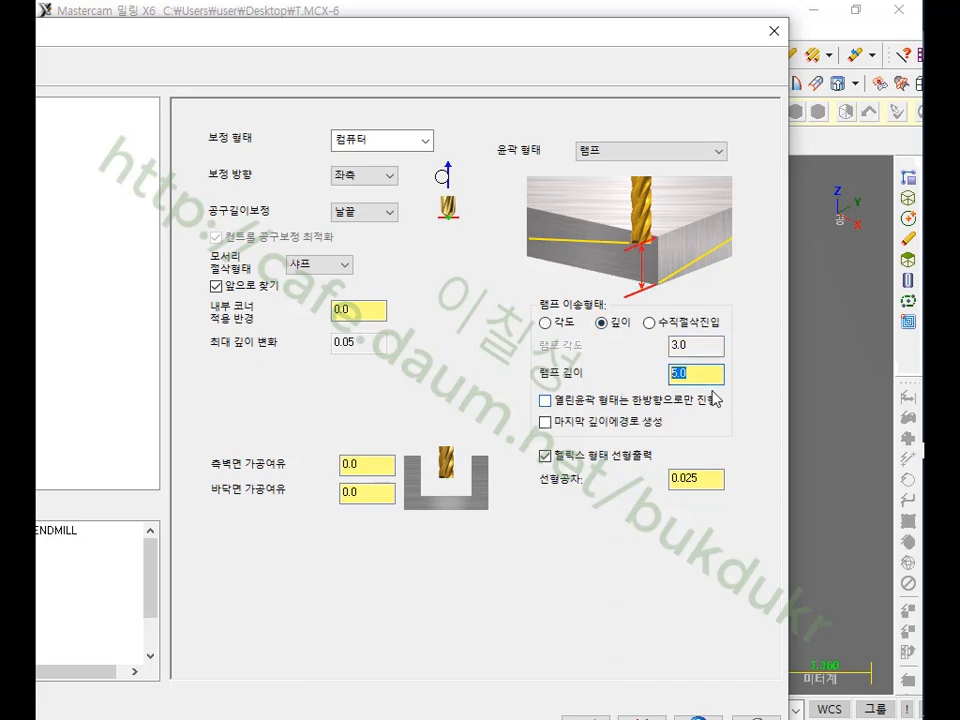
{"action": "type", "text": "1"}
{"action": "left_click", "coordinate": [561, 457]}
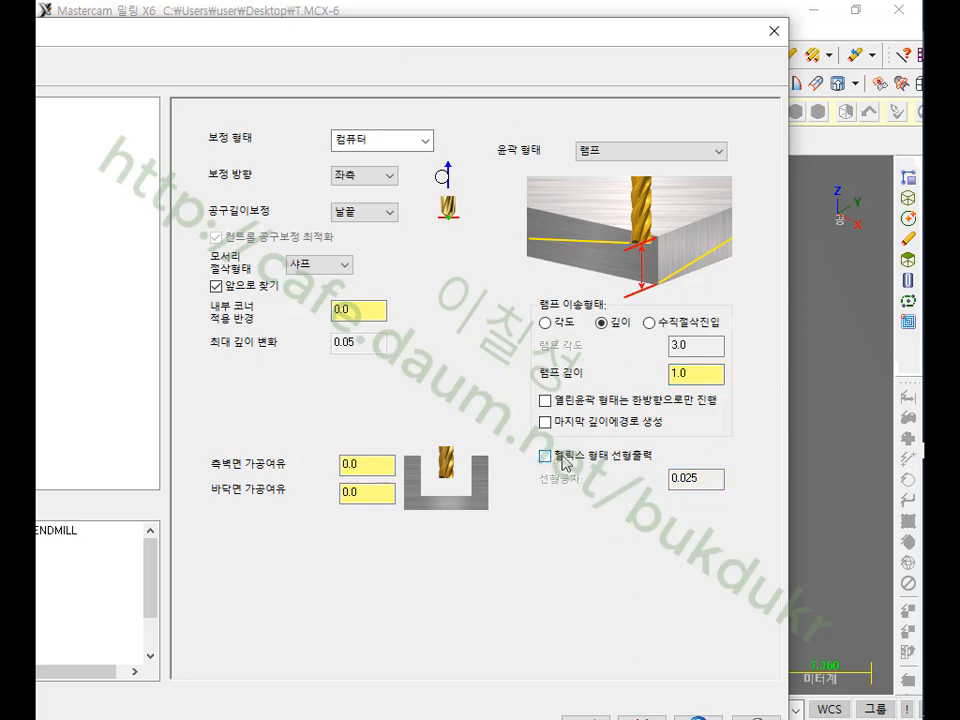
- Disable lead in/out for the contour toolpath
{"action": "left_click_drag", "start_coordinate": [229, 36], "coordinate": [645, 36]}
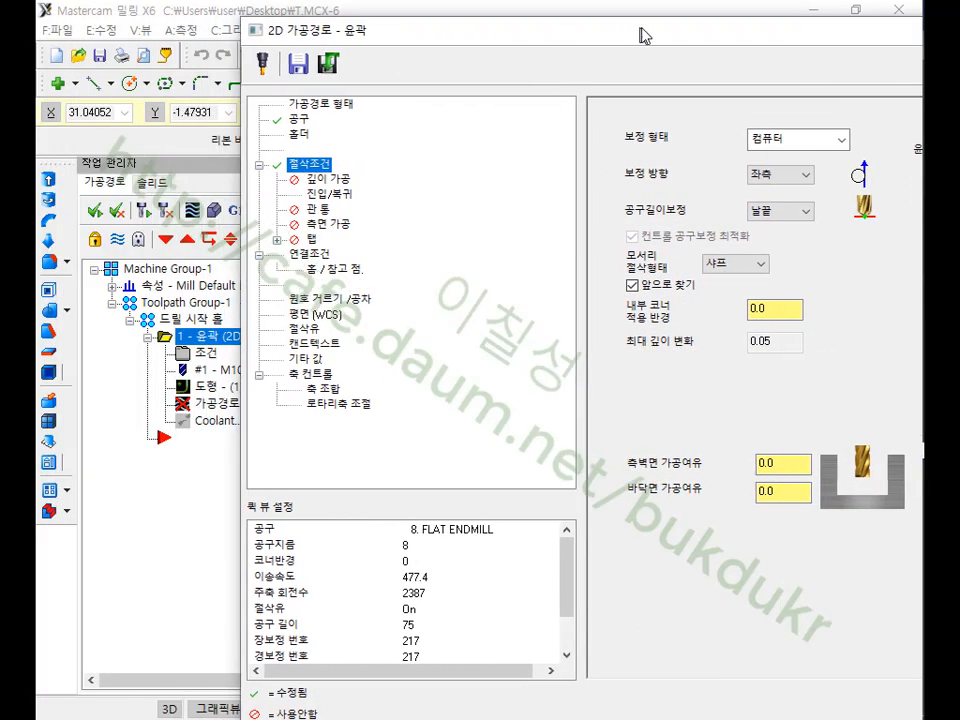
{"action": "left_click", "coordinate": [333, 194]}
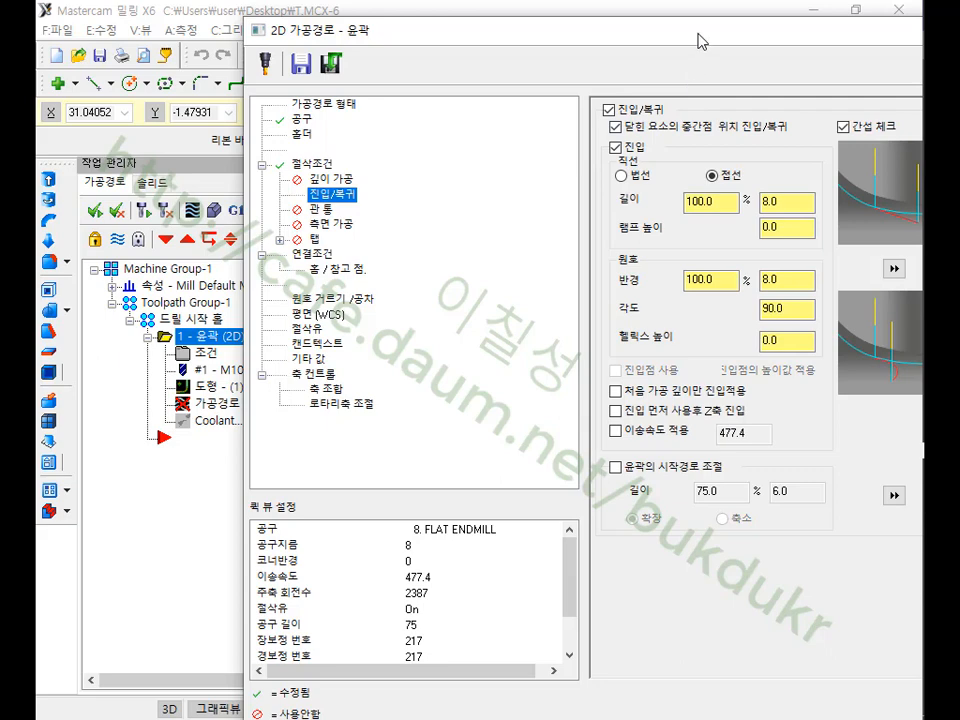
{"action": "double_click", "coordinate": [524, 34]}
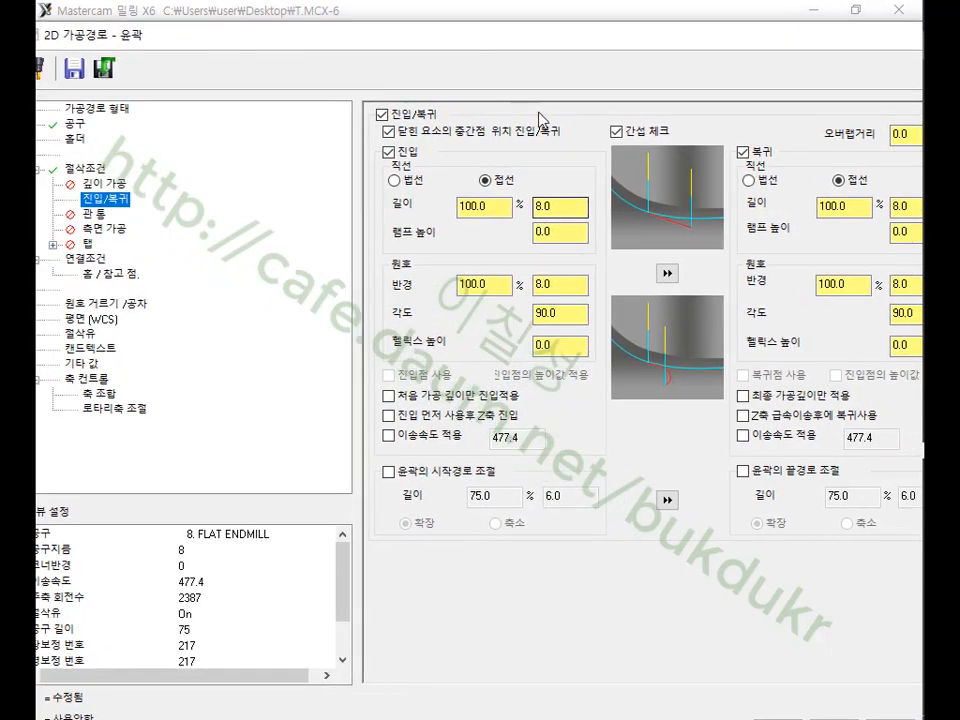
{"action": "double_click", "coordinate": [381, 41]}
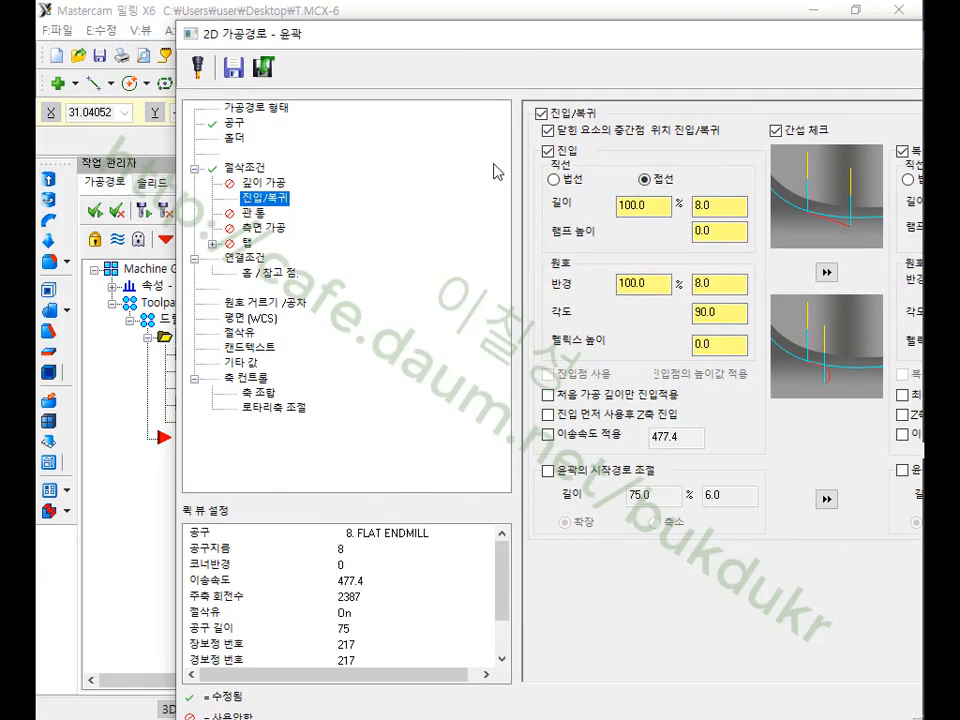
{"action": "left_click", "coordinate": [541, 113]}
- Set the cutting depth to an absolute -22.0 in the linking parameters and generate the ramp contour toolpath
{"action": "left_click", "coordinate": [262, 256]}
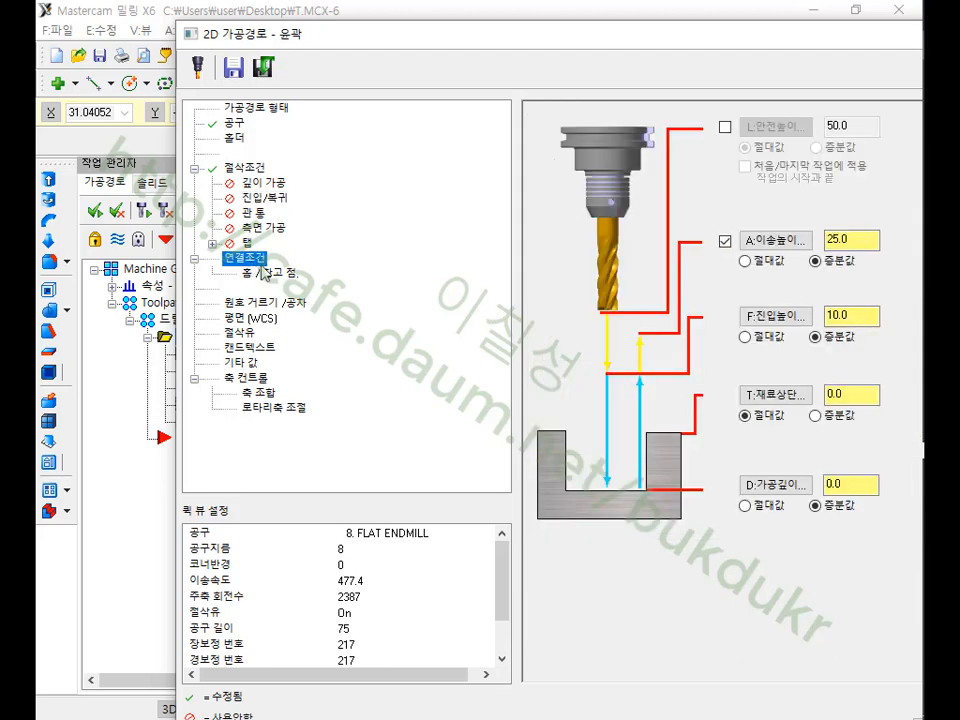
{"action": "double_click", "coordinate": [557, 40]}
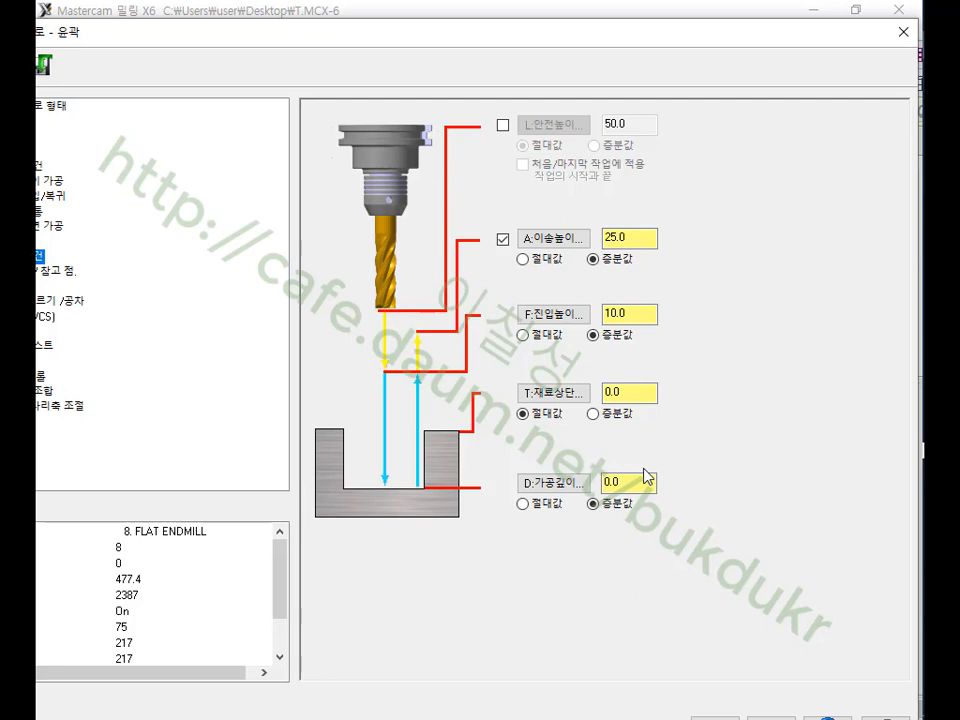
{"action": "left_click", "coordinate": [522, 504]}
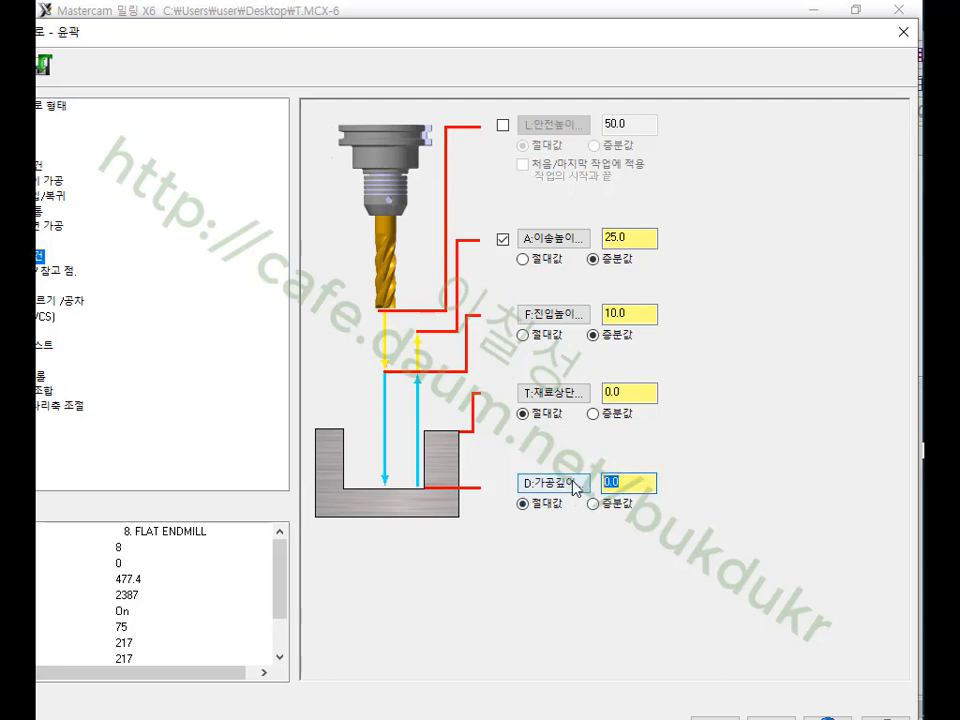
{"action": "type", "text": "-21"}
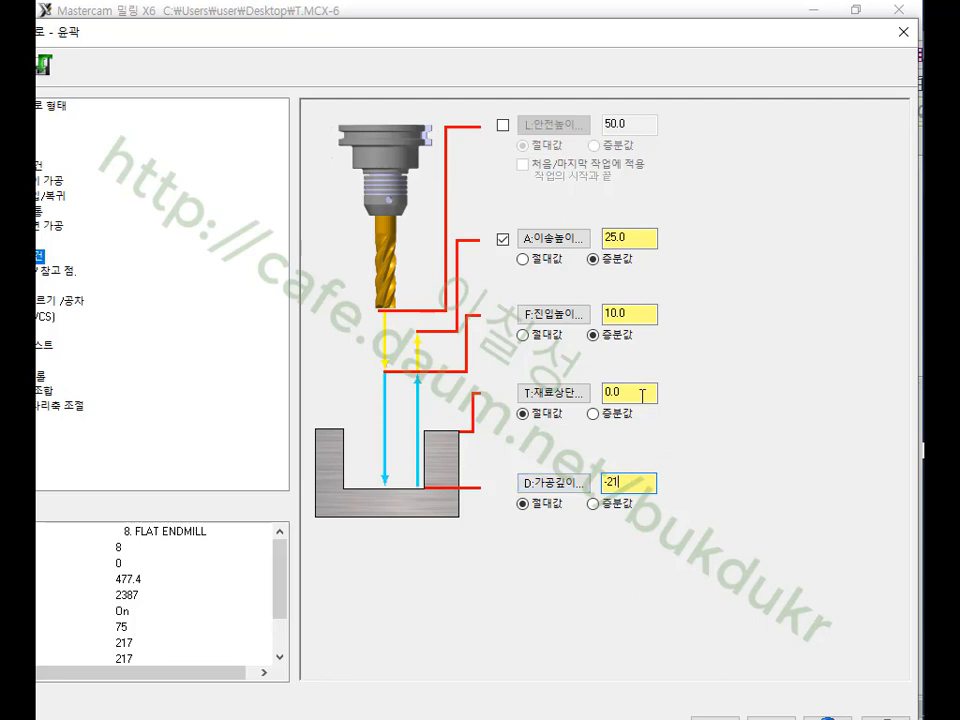
{"action": "left_click", "coordinate": [642, 392]}
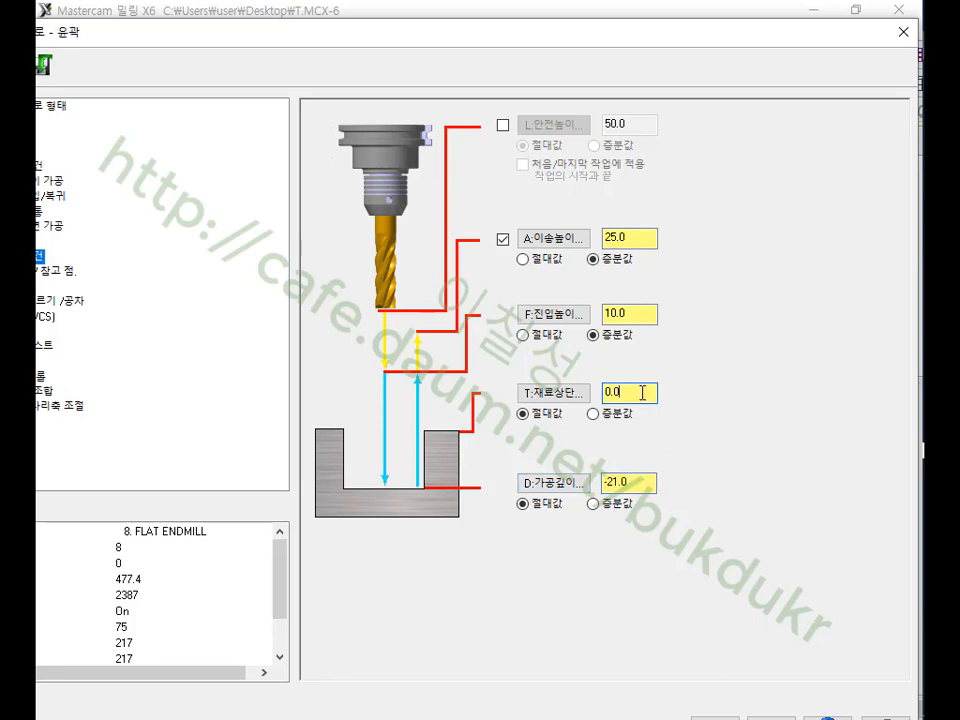
{"action": "left_click", "coordinate": [642, 482]}
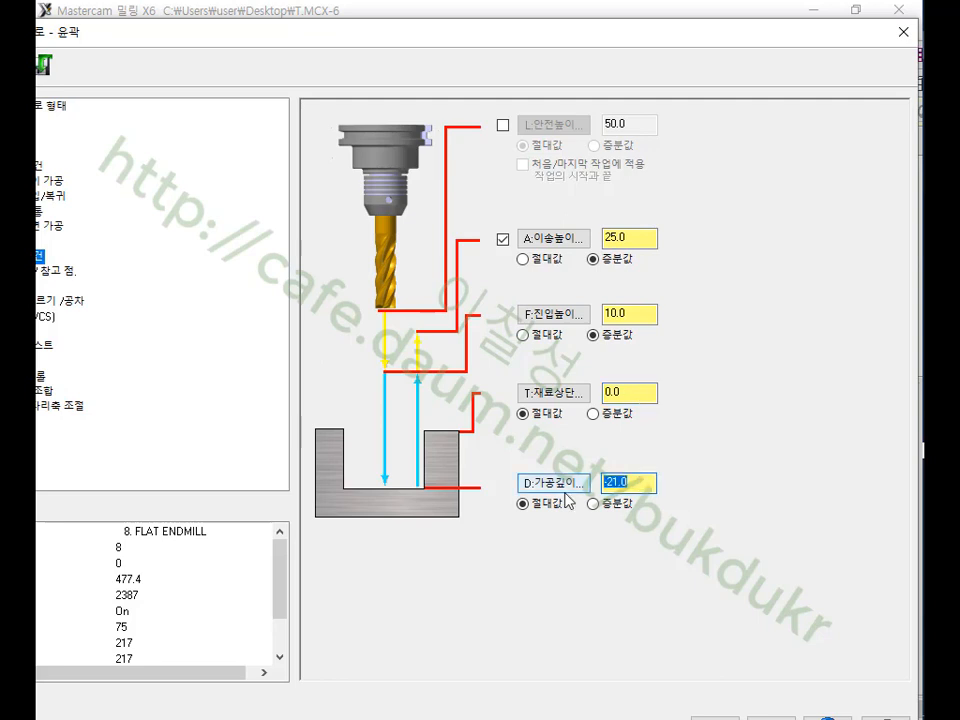
{"action": "type", "text": "-22"}
{"action": "left_click", "coordinate": [632, 392]}
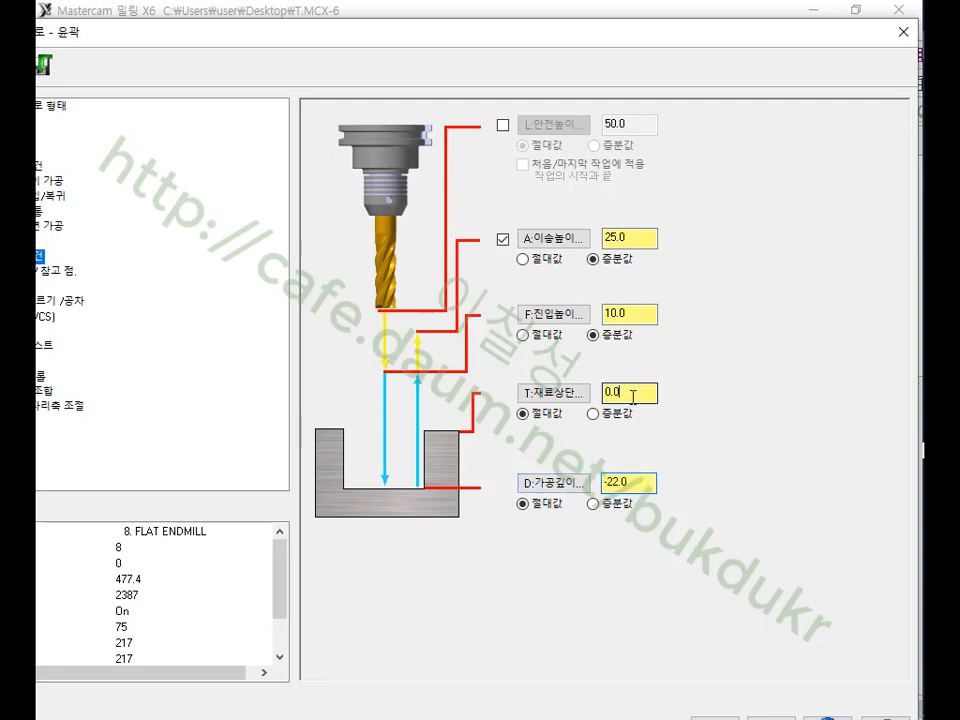
{"action": "left_click_drag", "start_coordinate": [697, 36], "coordinate": [628, 22]}
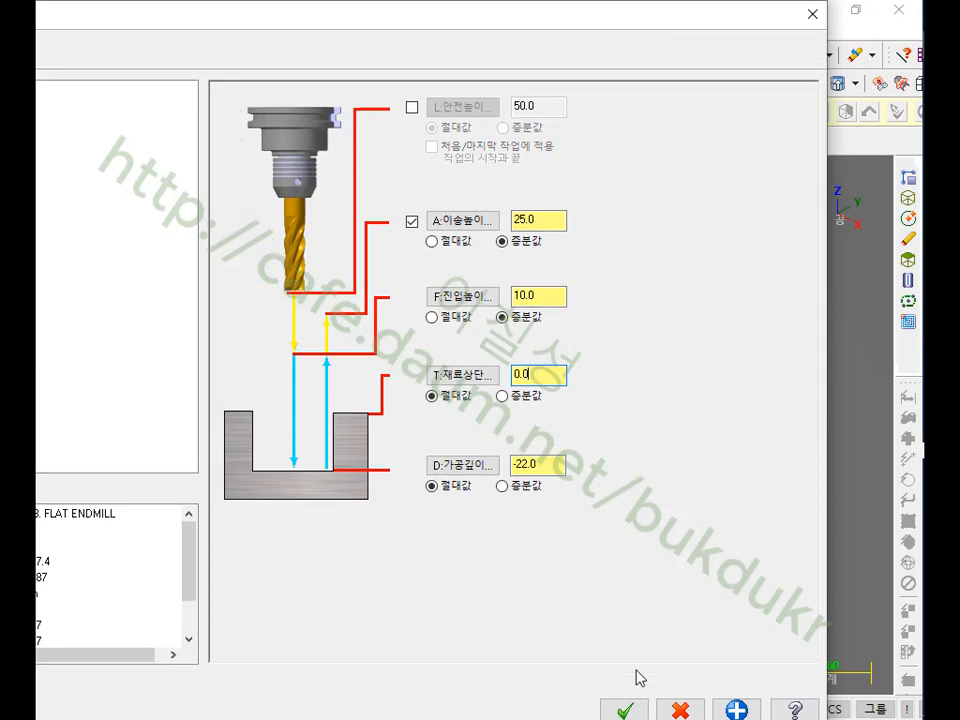
{"action": "left_click", "coordinate": [625, 703]}
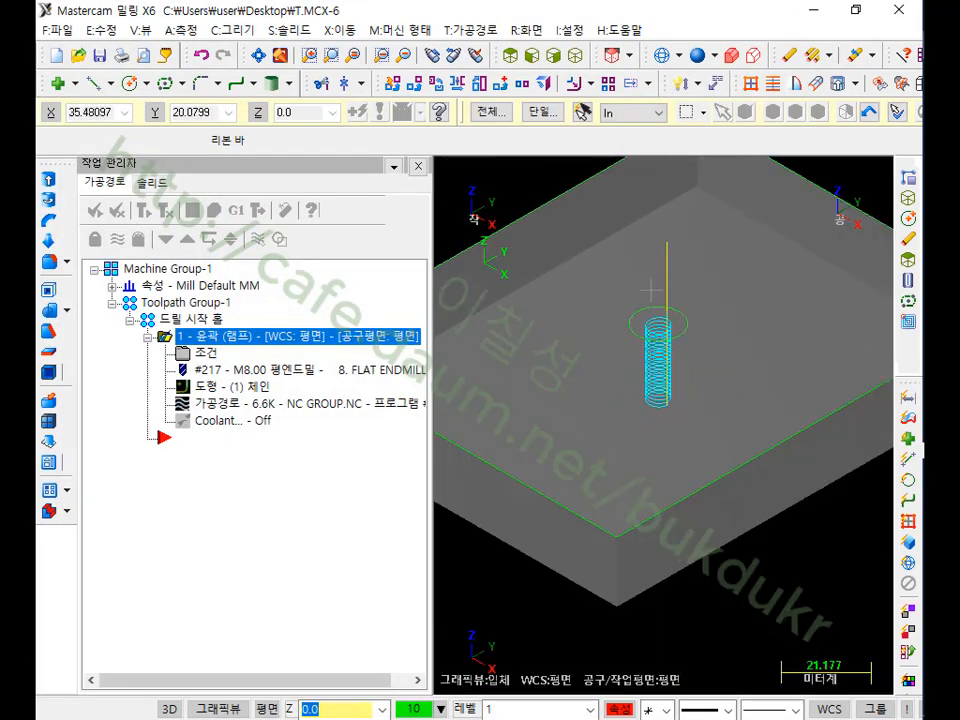
- Examine the ramp toolpath from the front view and play its backplot simulation
{"action": "left_click", "coordinate": [534, 56]}
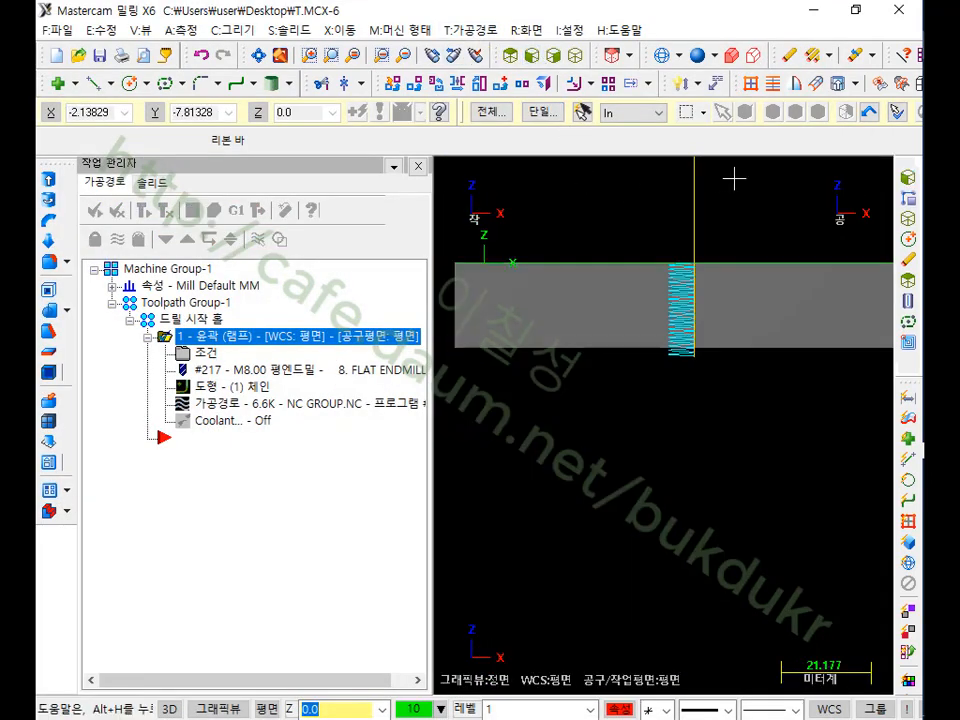
{"action": "scroll", "coordinate": [721, 212], "scroll_direction": "up", "scroll_amount": 2}
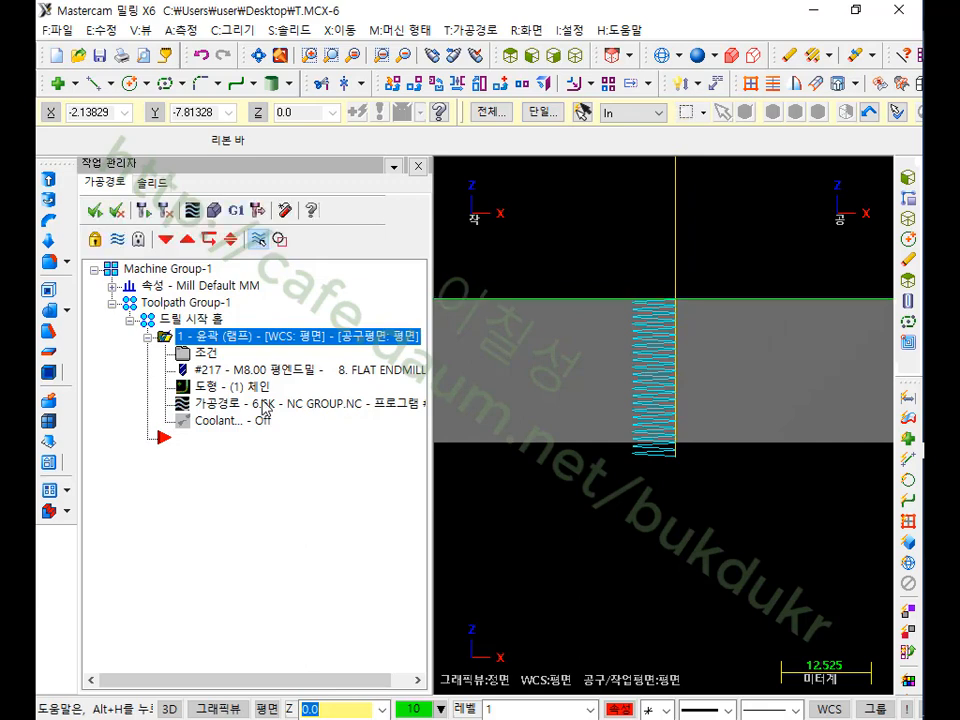
{"action": "left_click", "coordinate": [262, 405]}
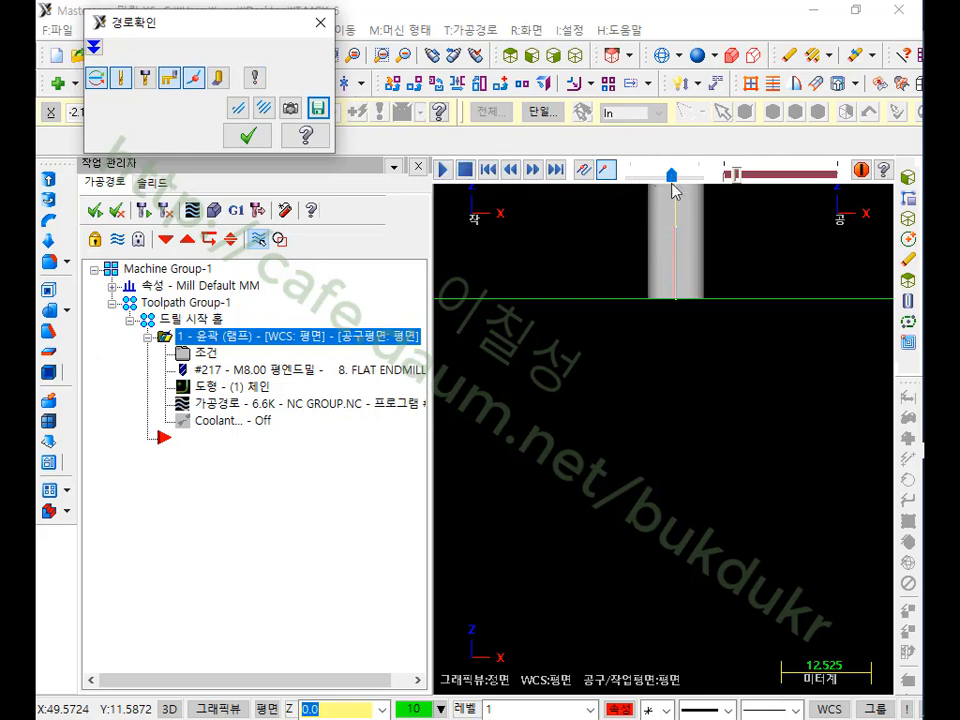
{"action": "left_click", "coordinate": [443, 170]}
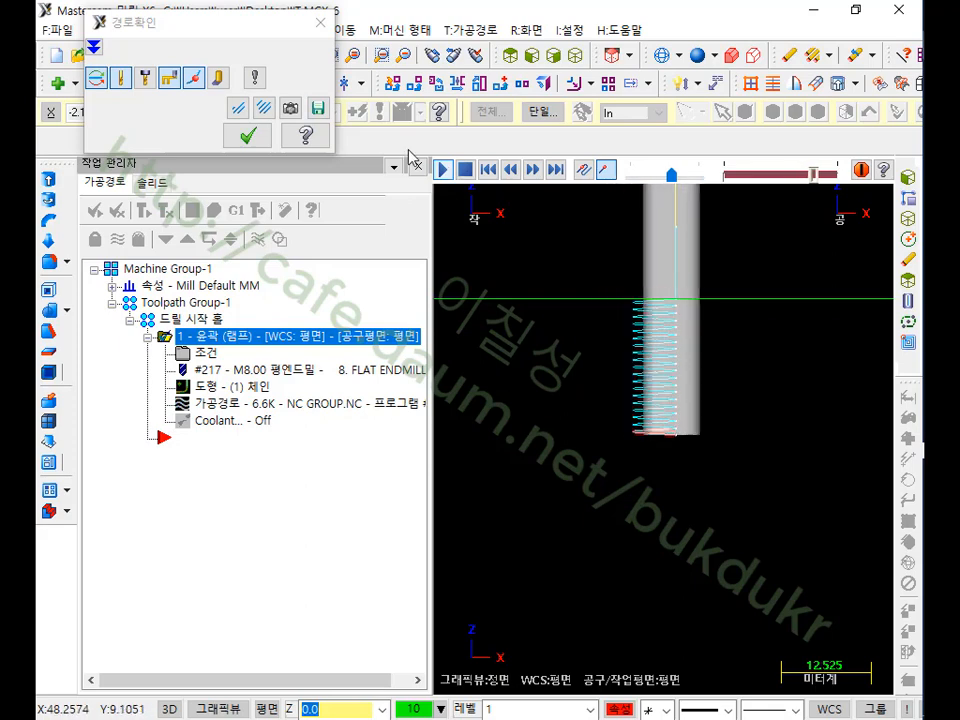
- Run the solid machining simulation of the ramp contour toolpath from the isometric view and inspect the cut hole
{"action": "left_click", "coordinate": [248, 135]}
{"action": "left_click", "coordinate": [574, 55]}
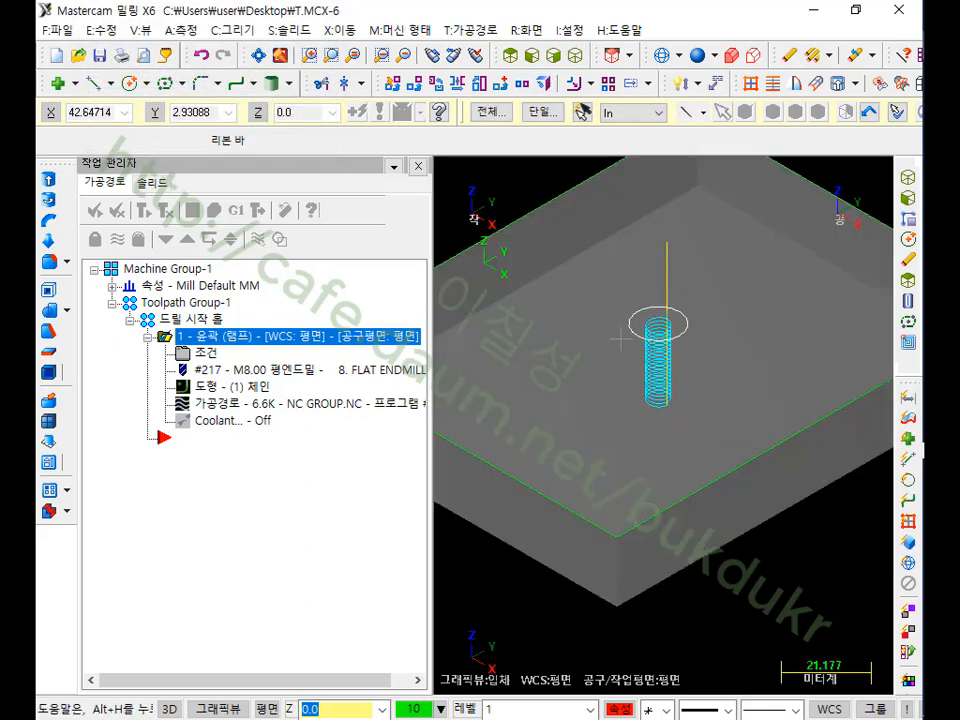
{"action": "left_click", "coordinate": [213, 210]}
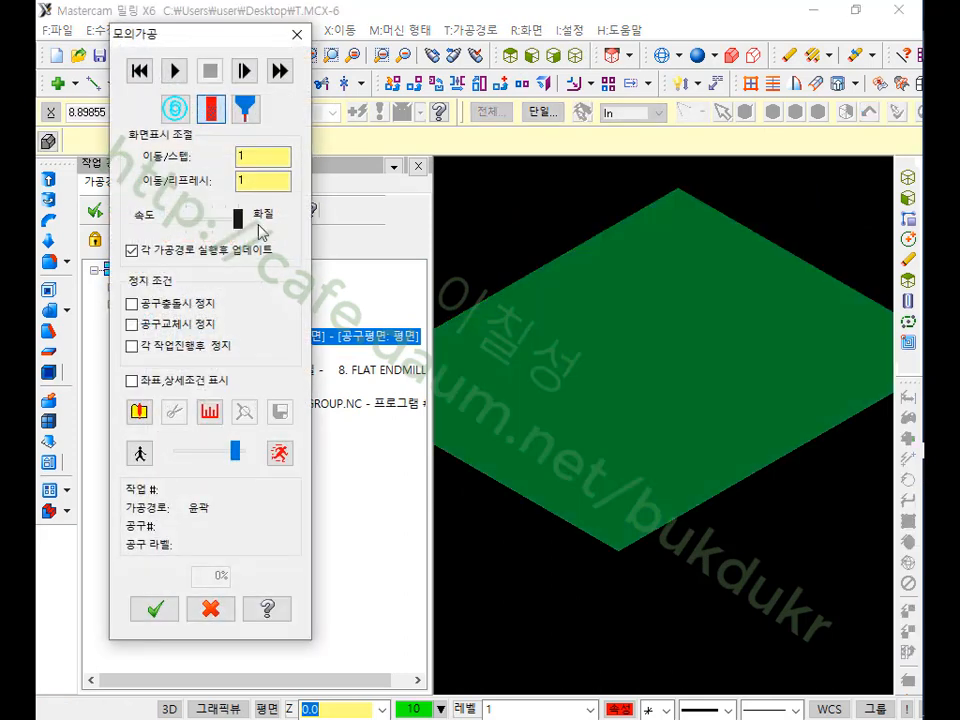
{"action": "left_click", "coordinate": [177, 72]}
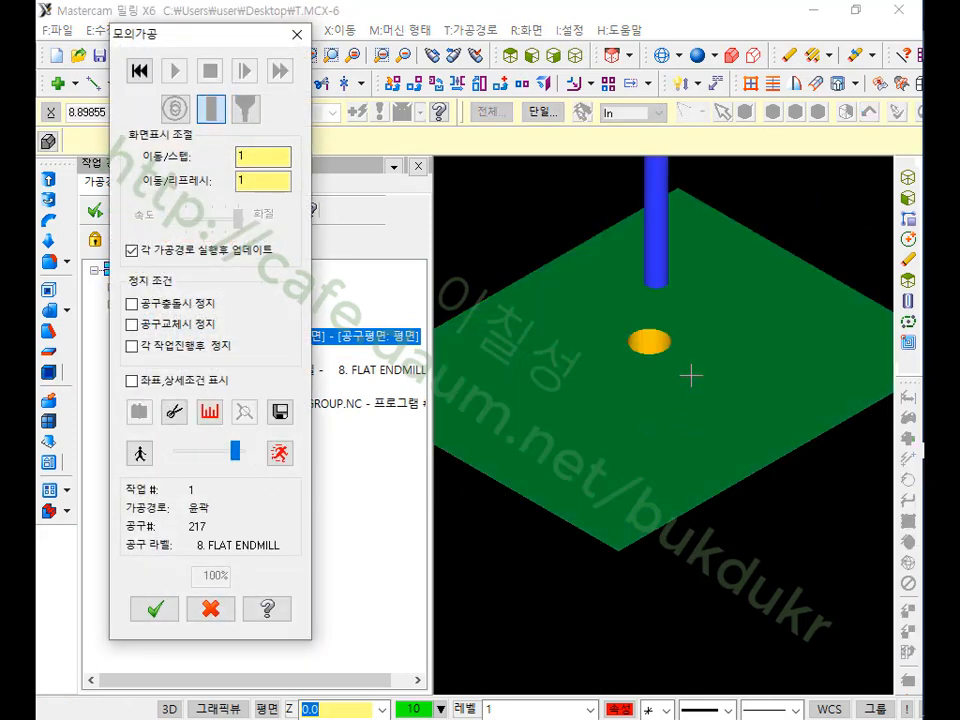
{"action": "scroll", "coordinate": [697, 366], "scroll_direction": "up", "scroll_amount": 6}
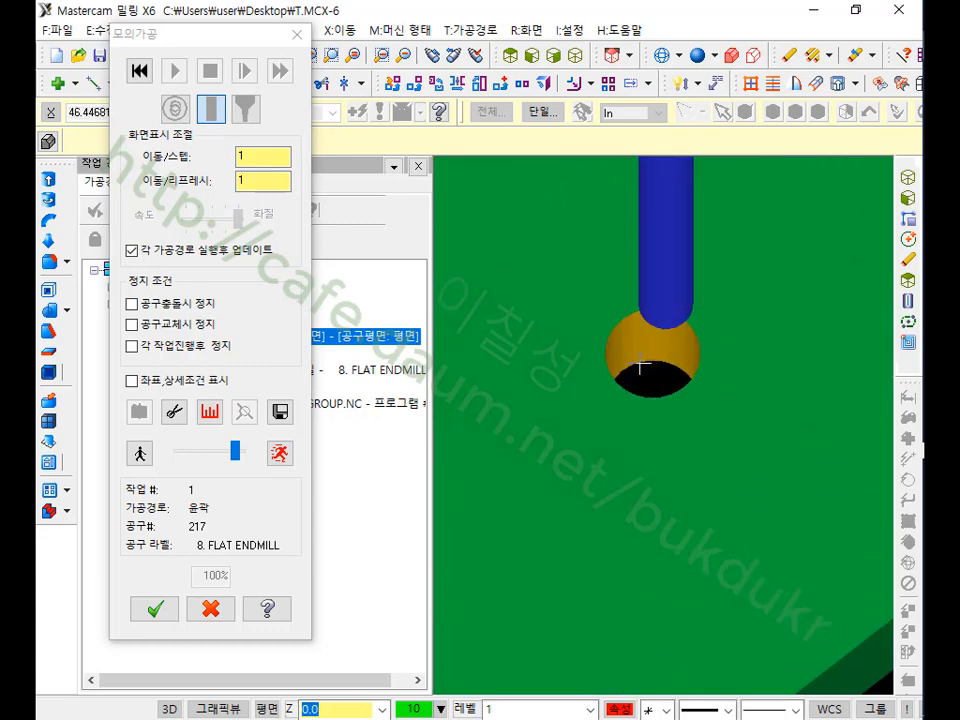
{"action": "middle_click_drag", "start_coordinate": [652, 362], "coordinate": [682, 337]}
{"action": "scroll", "coordinate": [665, 330], "scroll_direction": "down", "scroll_amount": 5}
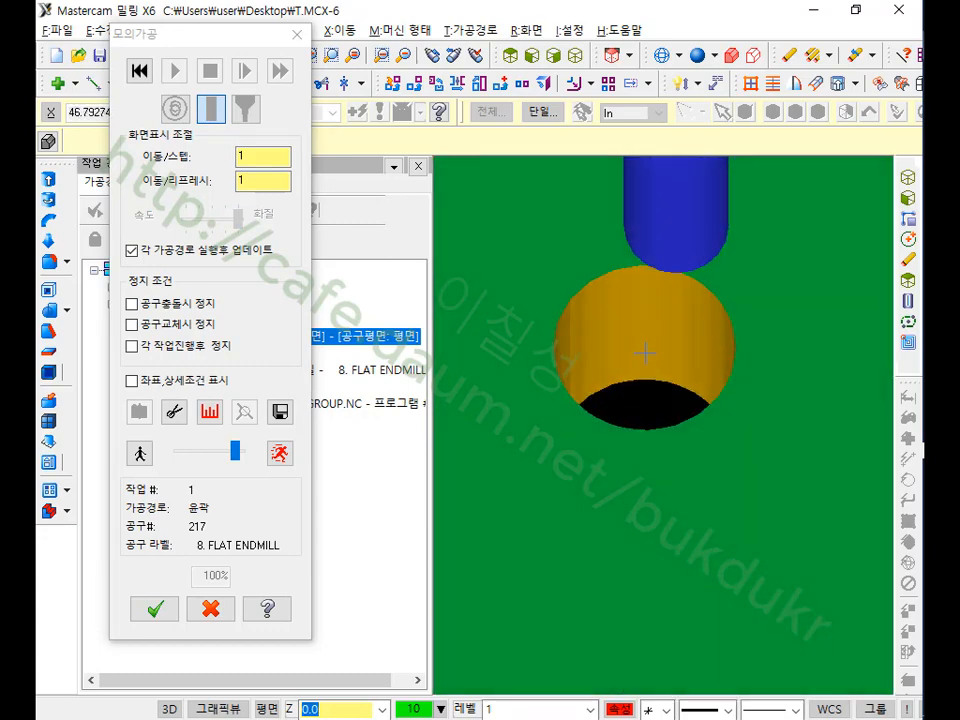
{"action": "scroll", "coordinate": [707, 396], "scroll_direction": "down", "scroll_amount": 2}
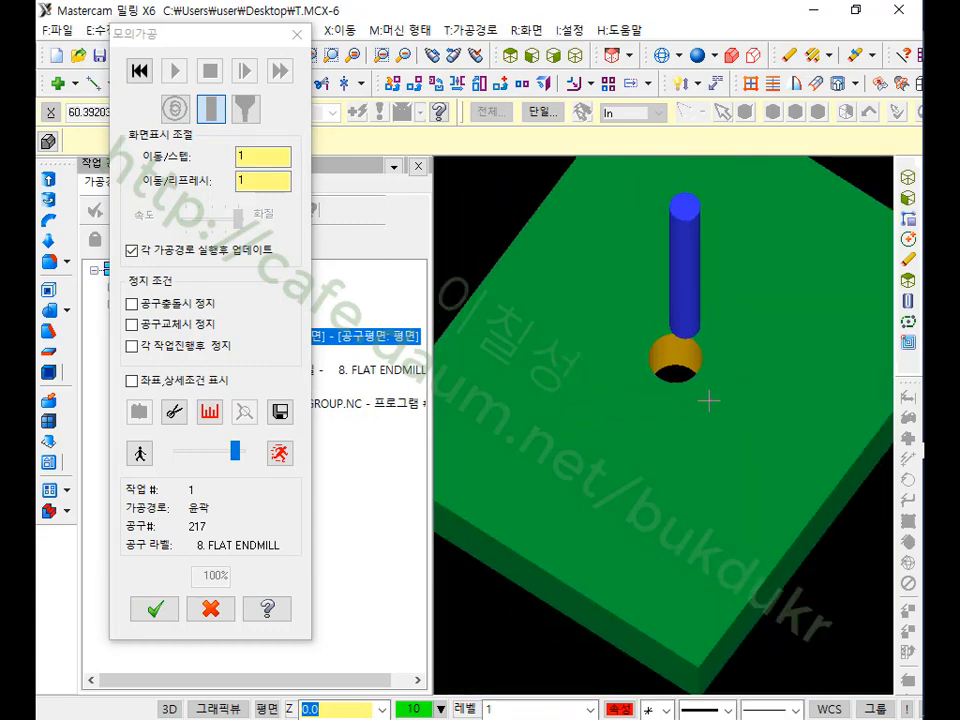
{"action": "scroll", "coordinate": [710, 398], "scroll_direction": "up", "scroll_amount": 2}
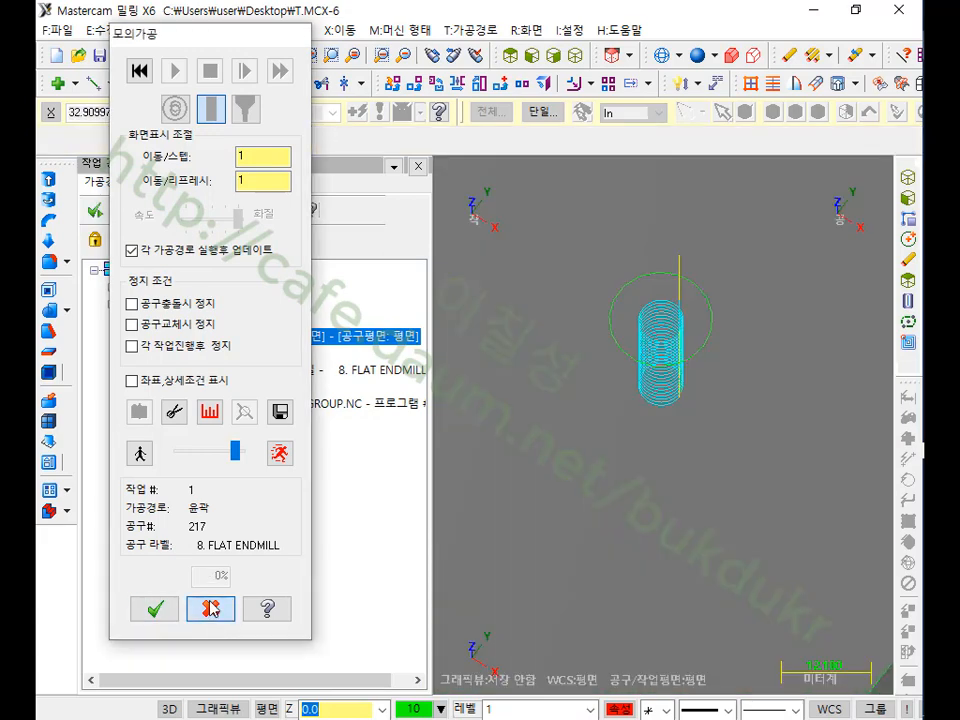
{"action": "left_click", "coordinate": [210, 608]}
{"action": "scroll", "coordinate": [689, 432], "scroll_direction": "down", "scroll_amount": 2}
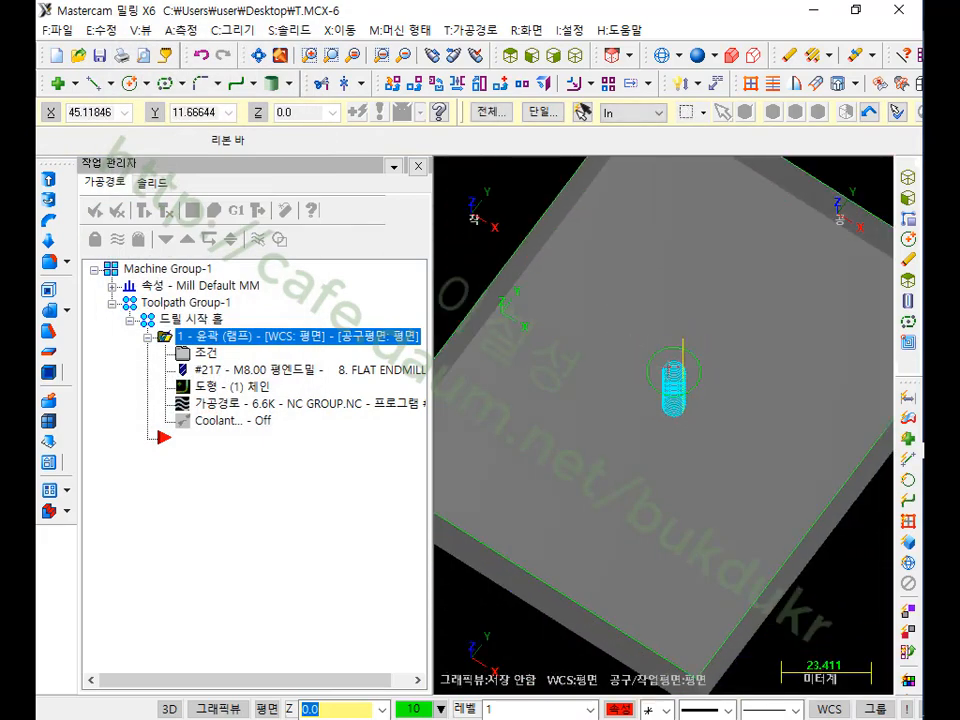
- Hide the ramp contour toolpath display and start a helix bore toolpath, picking the 14 mm circle as an entity for its drill point
{"action": "key", "text": "alt+t"}
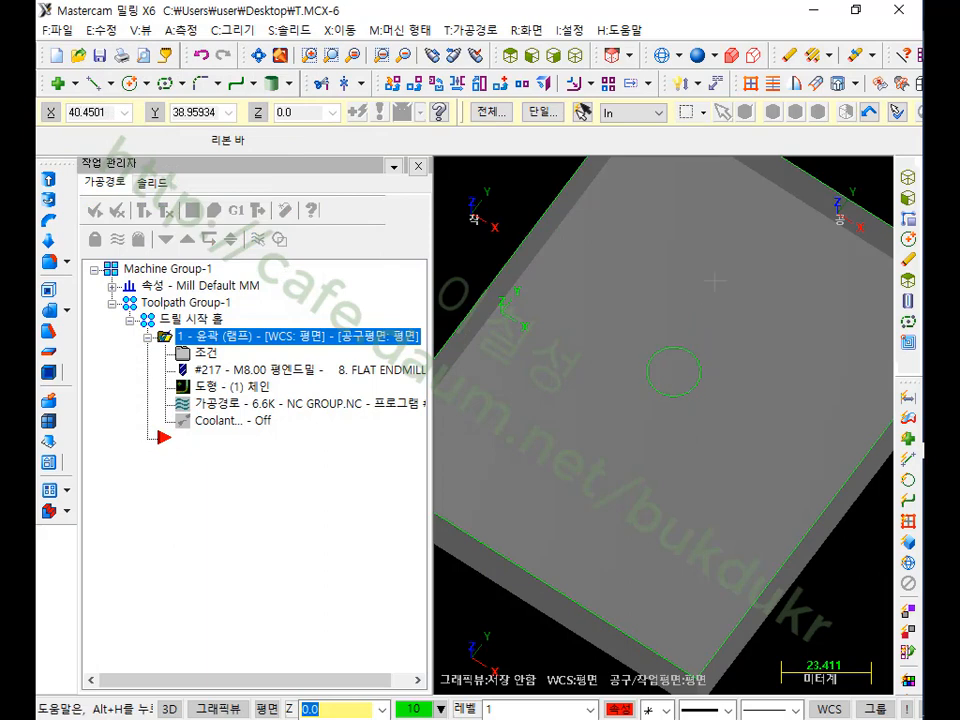
{"action": "left_click", "coordinate": [478, 31]}
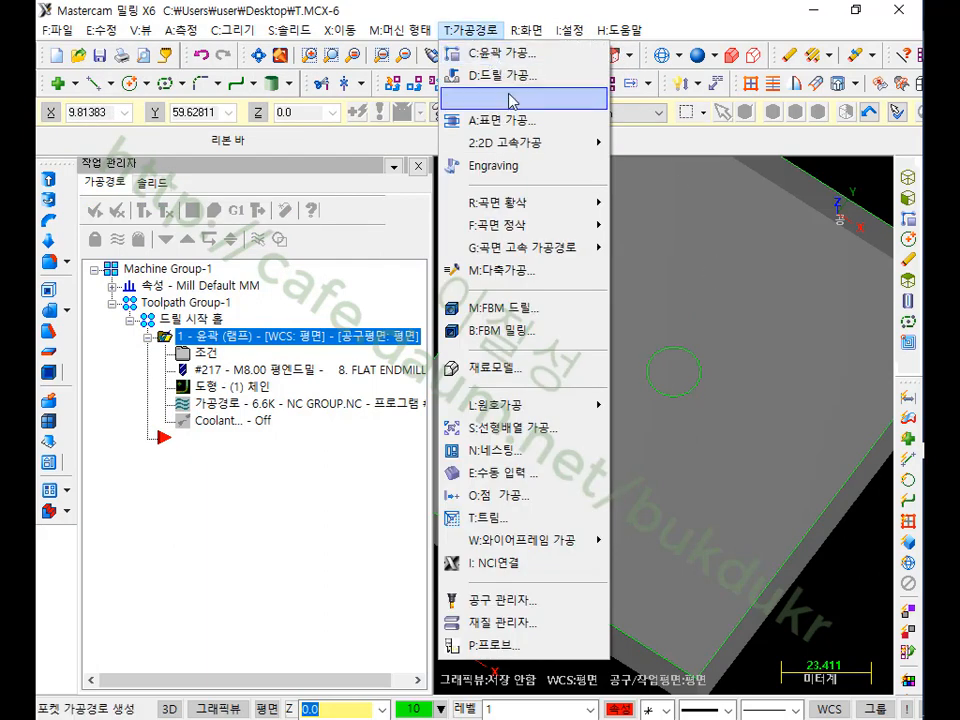
{"action": "mouse_move", "coordinate": [555, 405]}
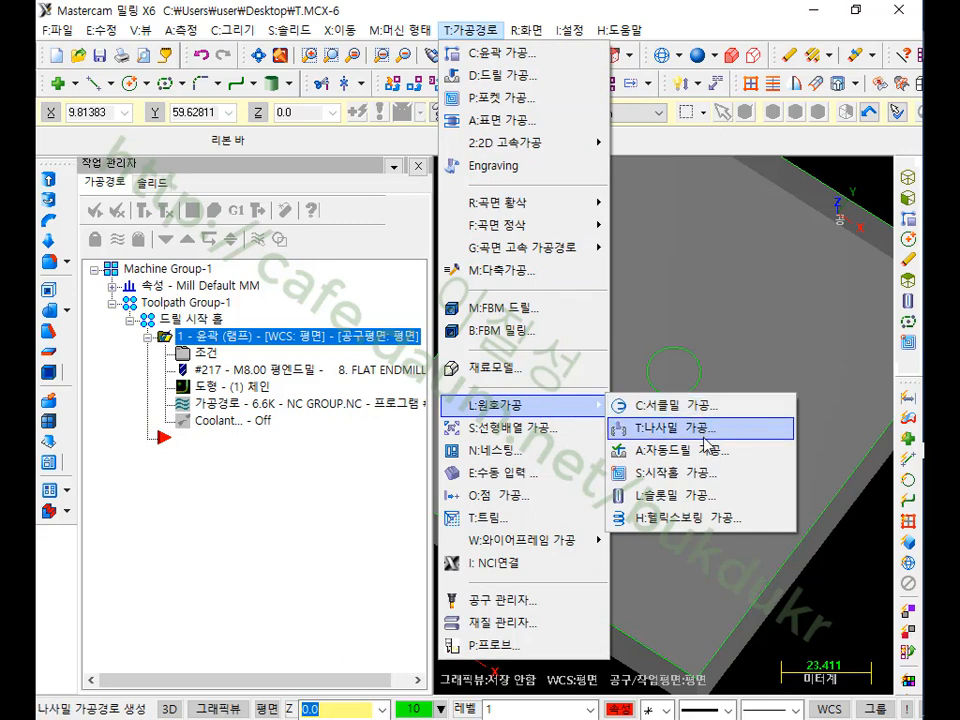
{"action": "left_click", "coordinate": [694, 524]}
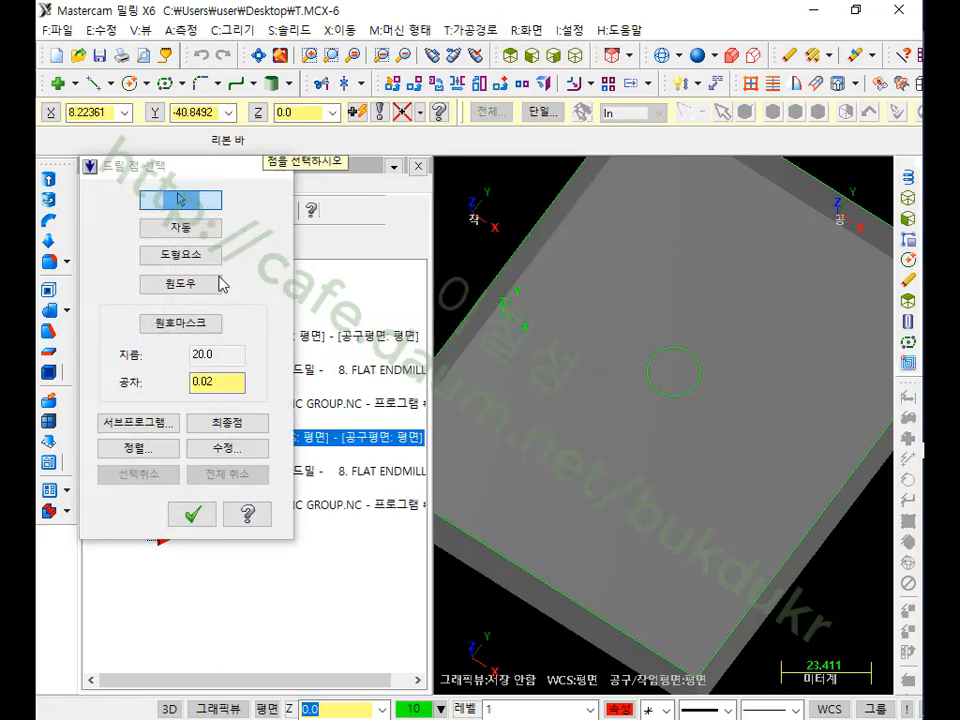
{"action": "left_click", "coordinate": [184, 256]}
{"action": "left_click", "coordinate": [695, 385]}
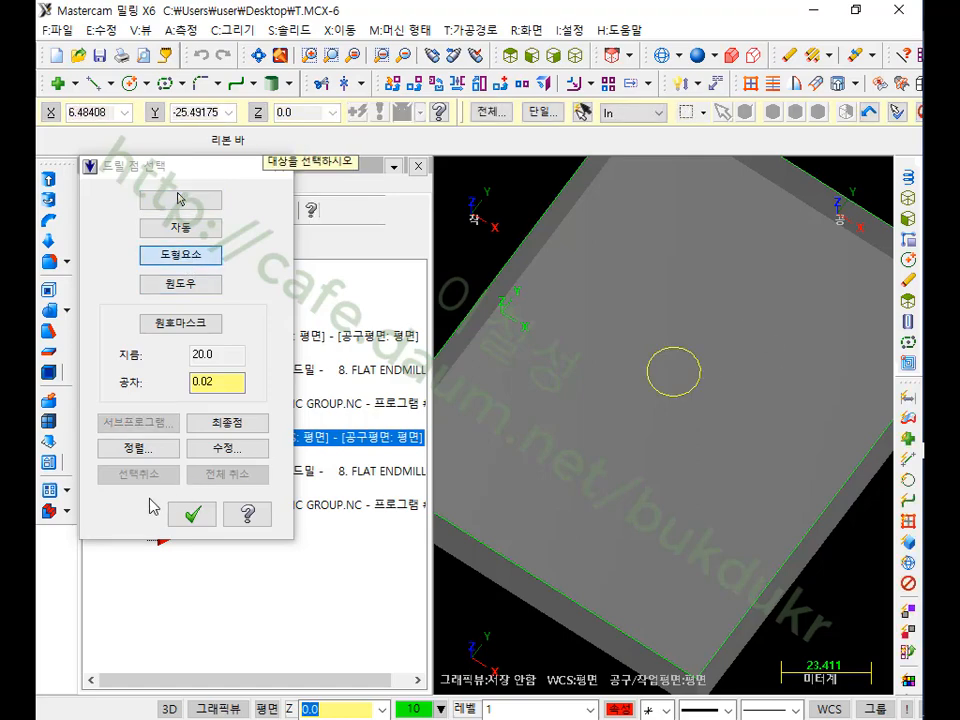
{"action": "left_click", "coordinate": [192, 514]}
- Choose tool #217, the 8 mm flat endmill, for the helix bore toolpath
{"action": "left_click_drag", "start_coordinate": [300, 32], "coordinate": [487, 38]}
{"action": "left_click", "coordinate": [167, 121]}
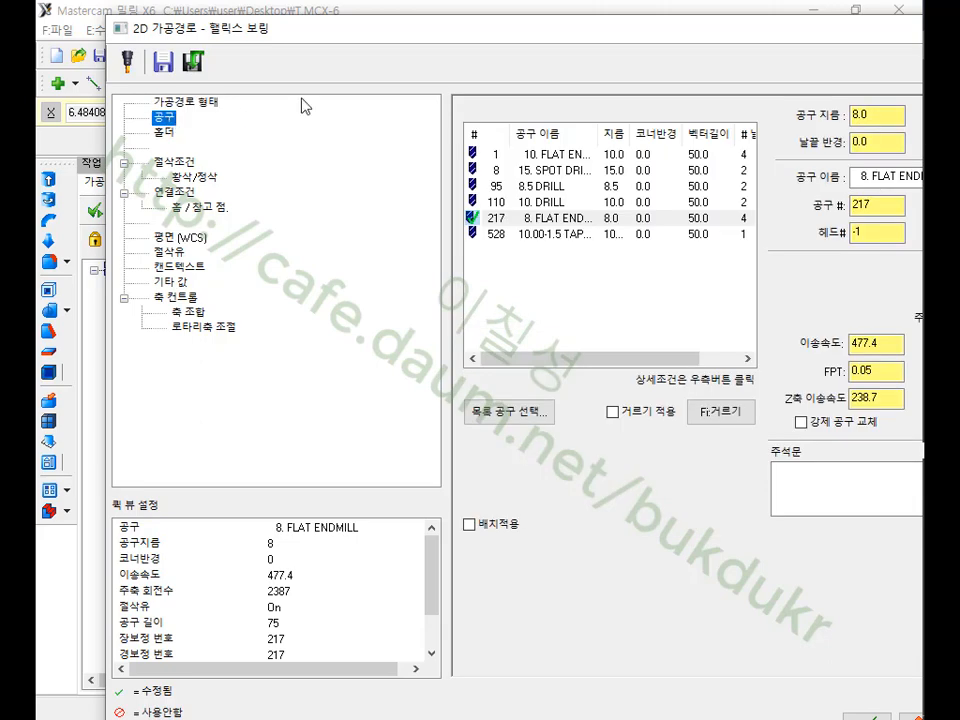
{"action": "left_click_drag", "start_coordinate": [417, 33], "coordinate": [580, 40]}
{"action": "left_click", "coordinate": [430, 225]}
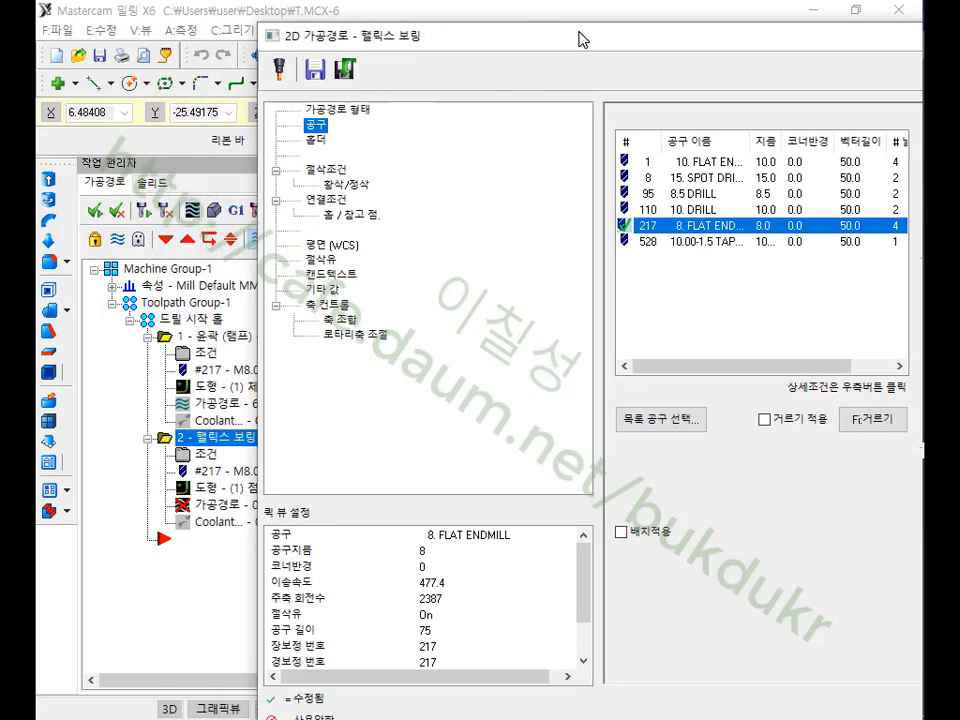
- Set the helix bore start angle to 0 and entry/exit arc angle to 90, and turn off starting at the arc center
{"action": "left_click", "coordinate": [338, 172]}
{"action": "left_click_drag", "start_coordinate": [792, 37], "coordinate": [447, 57]}
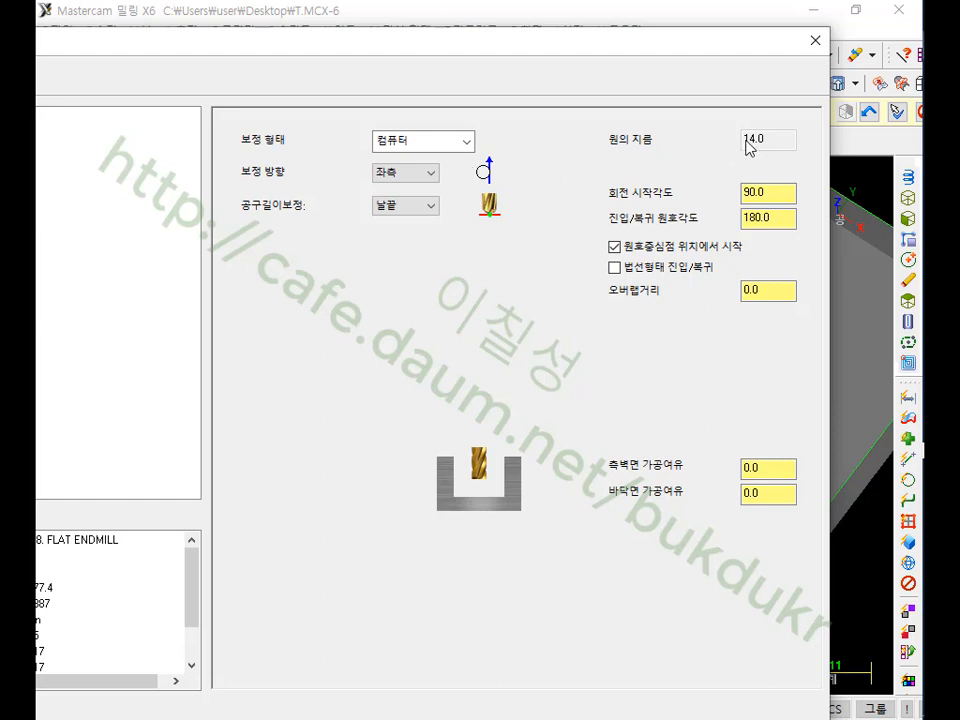
{"action": "left_click", "coordinate": [791, 197]}
{"action": "left_click_drag", "start_coordinate": [791, 192], "coordinate": [662, 203]}
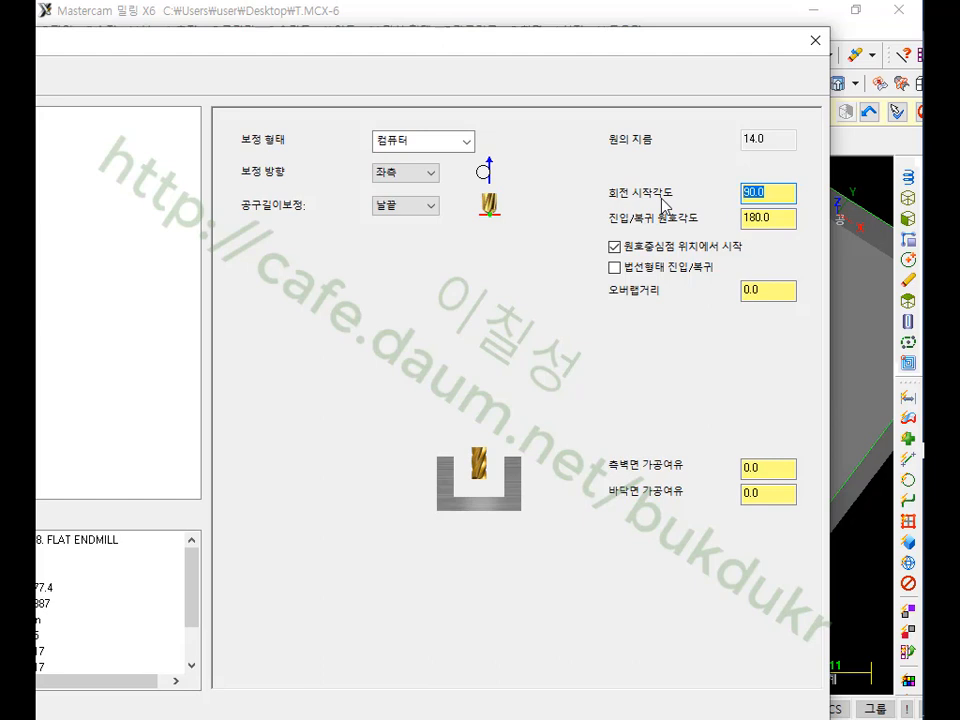
{"action": "type", "text": "0"}
{"action": "left_click", "coordinate": [768, 217]}
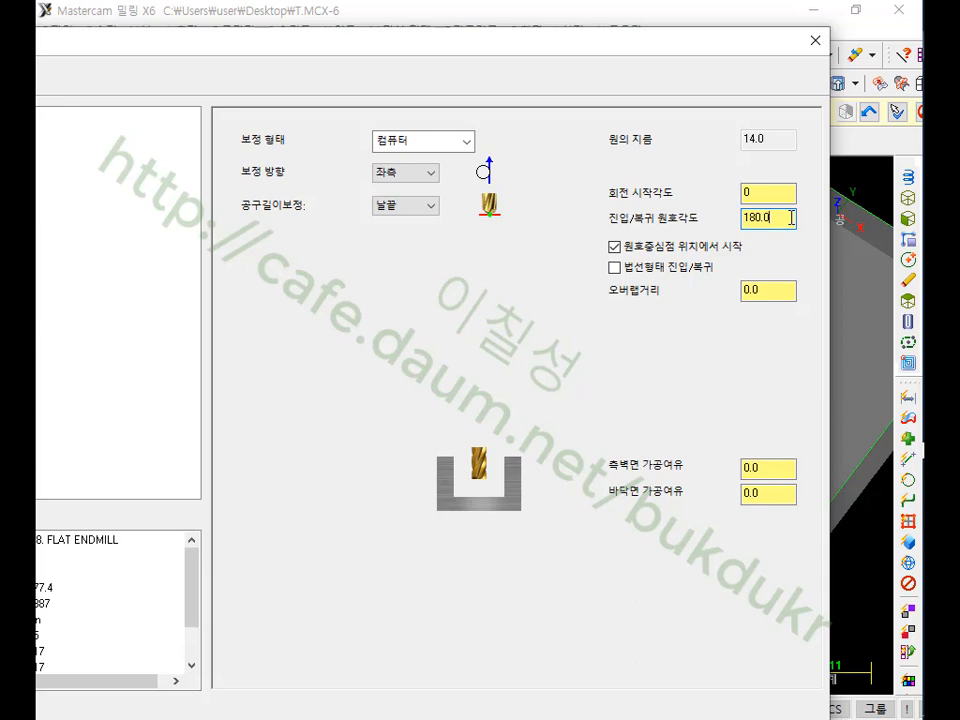
{"action": "left_click_drag", "start_coordinate": [788, 217], "coordinate": [686, 222]}
{"action": "type", "text": "90"}
{"action": "left_click", "coordinate": [615, 247]}
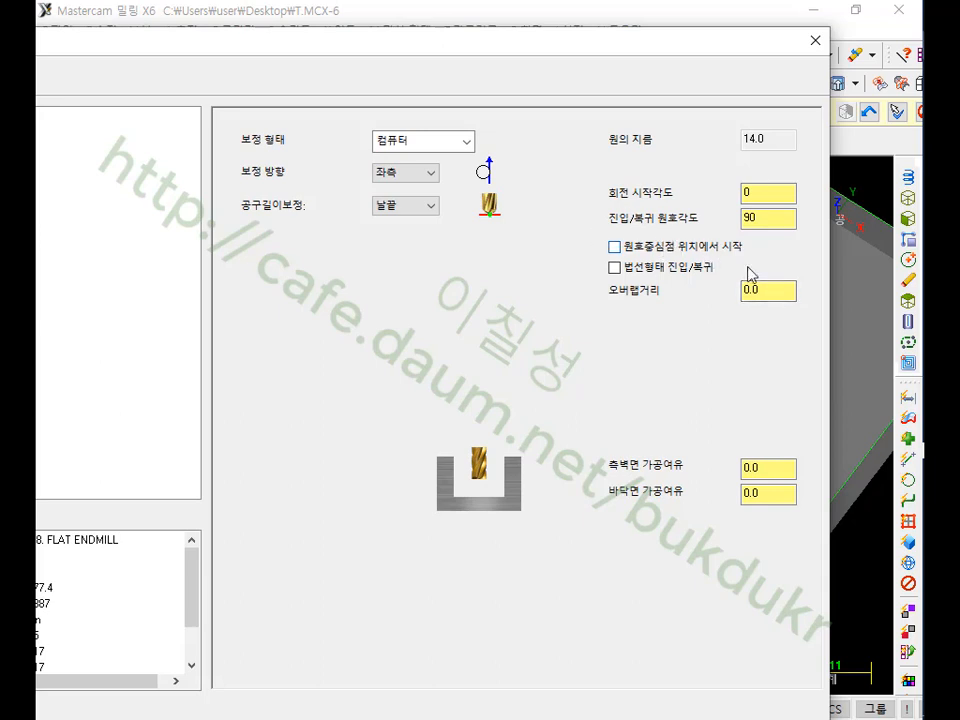
- Set the rough pitch of the helix bore to 1, with a single rough pass
{"action": "left_click_drag", "start_coordinate": [313, 44], "coordinate": [617, 47]}
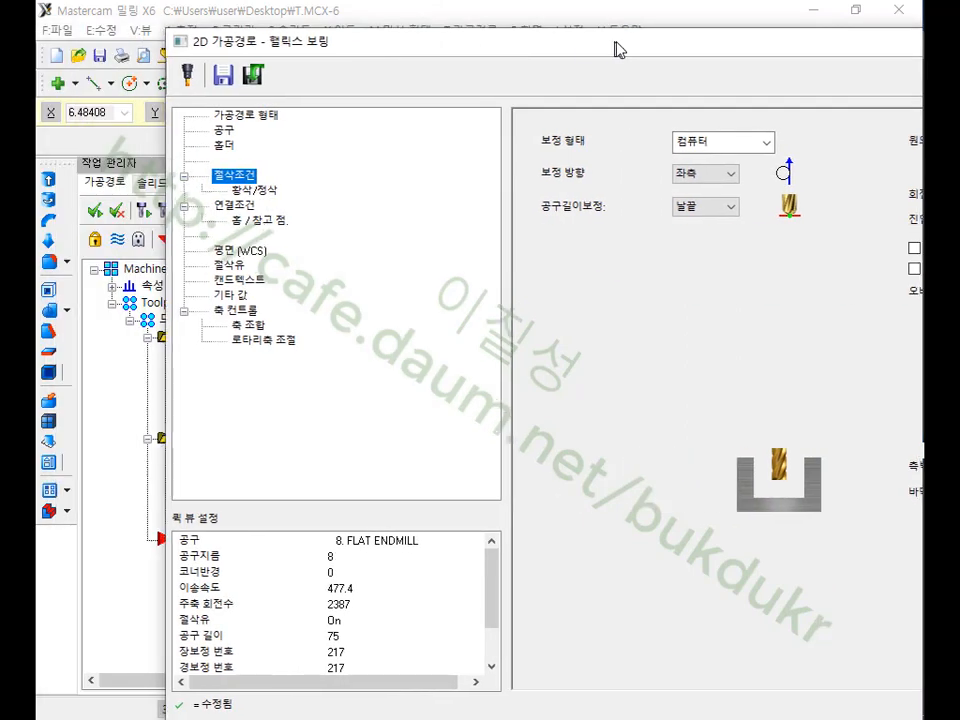
{"action": "left_click", "coordinate": [258, 190]}
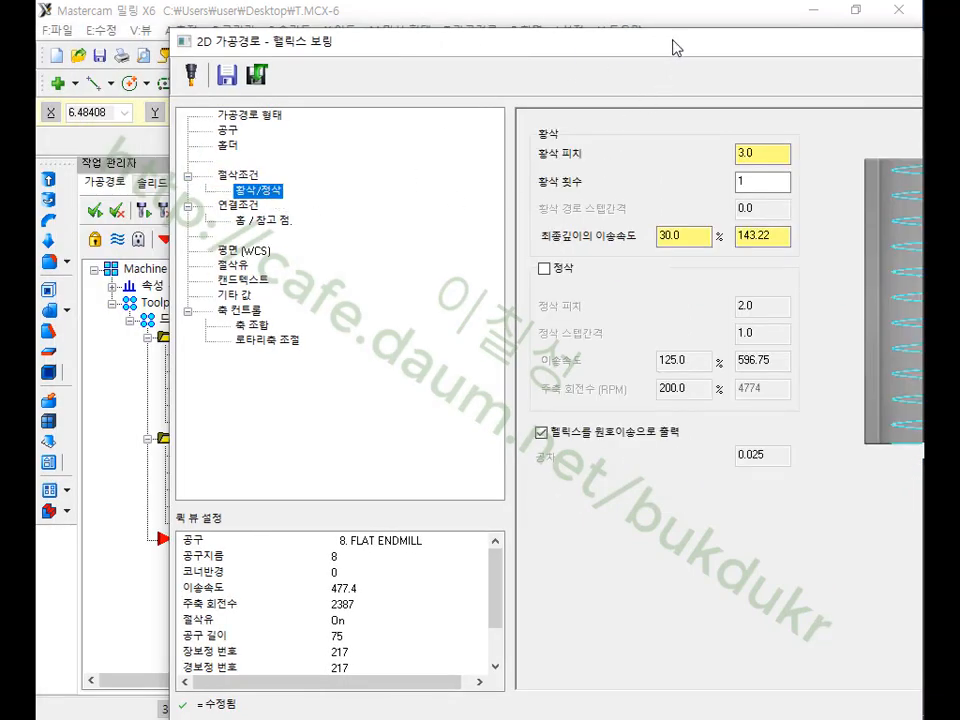
{"action": "left_click_drag", "start_coordinate": [675, 47], "coordinate": [430, 49]}
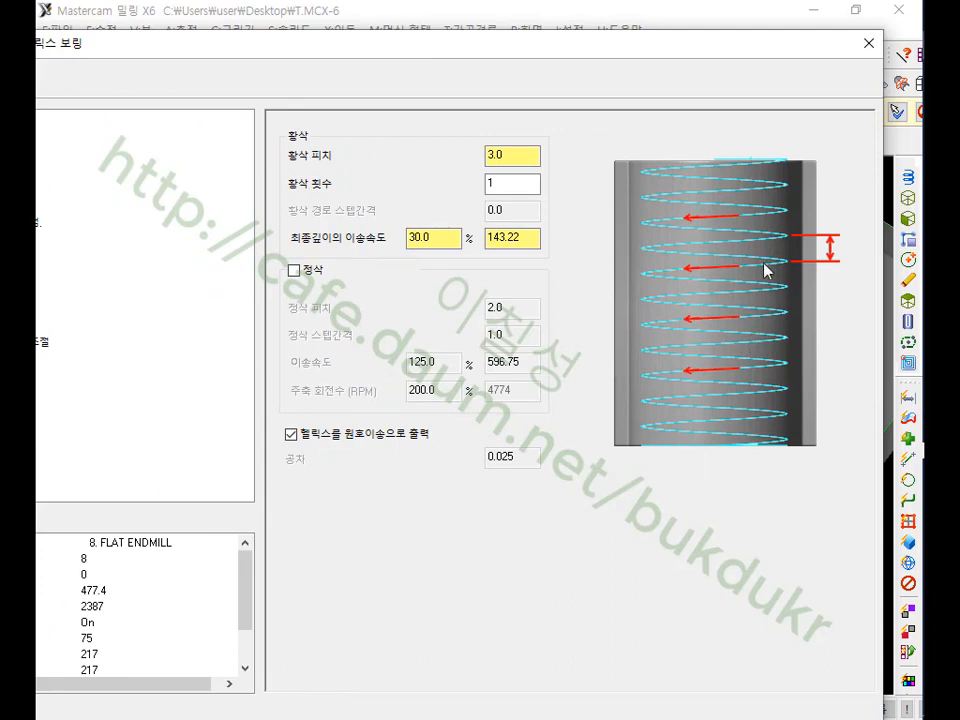
{"action": "left_click_drag", "start_coordinate": [530, 156], "coordinate": [443, 167]}
{"action": "left_click", "coordinate": [526, 180]}
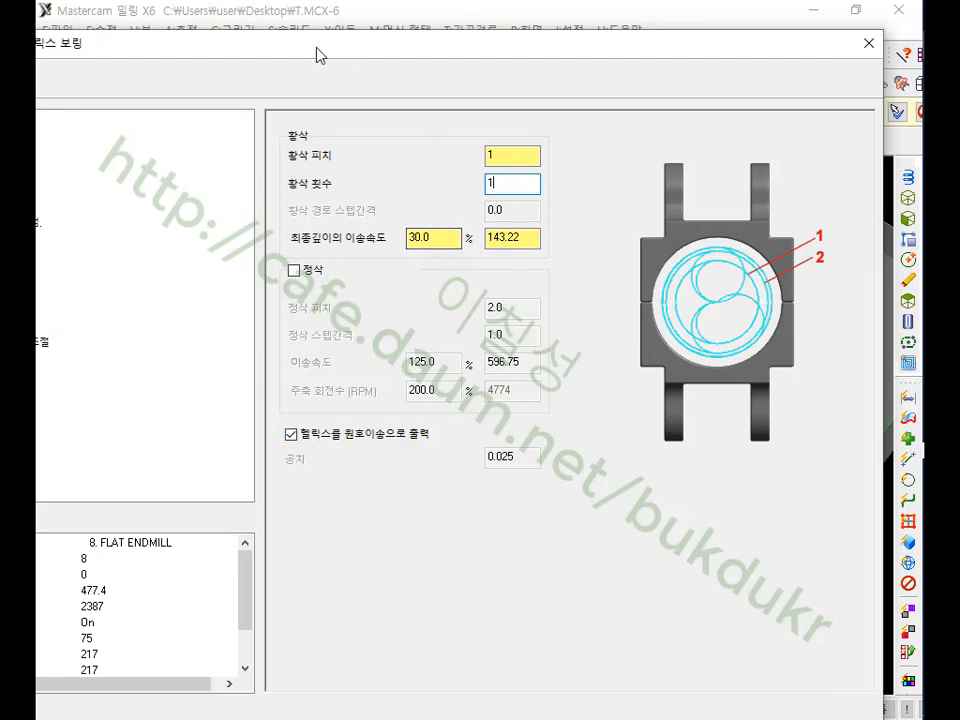
- Set the cutting depth to an absolute -22 in the linking parameters and generate the helix bore toolpath
{"action": "left_click_drag", "start_coordinate": [310, 54], "coordinate": [535, 37]}
{"action": "left_click", "coordinate": [210, 189]}
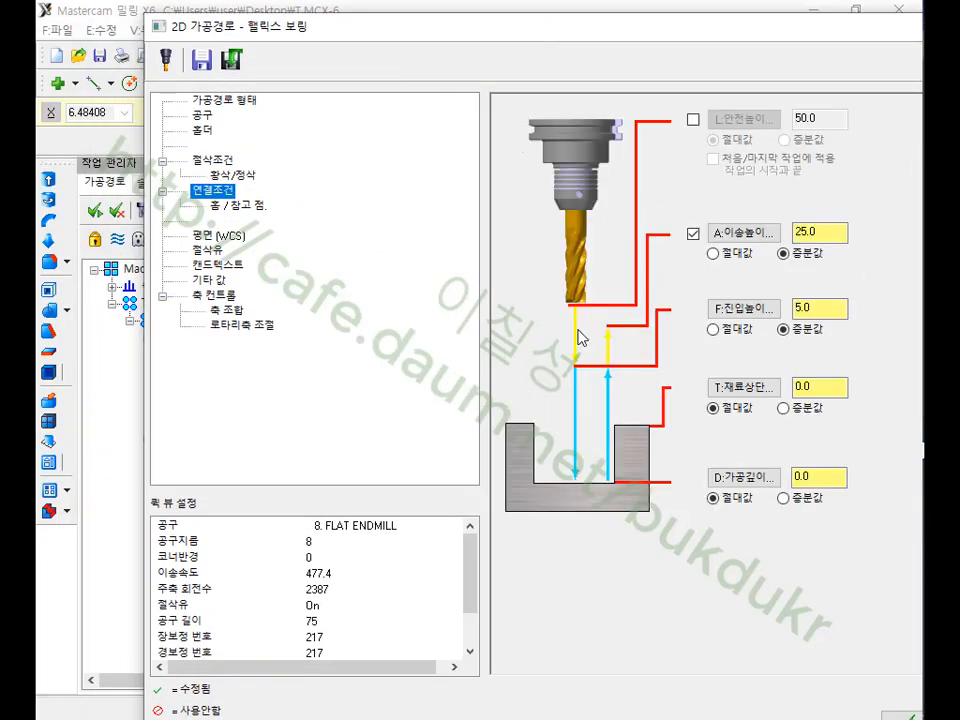
{"action": "left_click", "coordinate": [834, 394]}
{"action": "left_click_drag", "start_coordinate": [826, 479], "coordinate": [760, 483]}
{"action": "type", "text": "-22"}
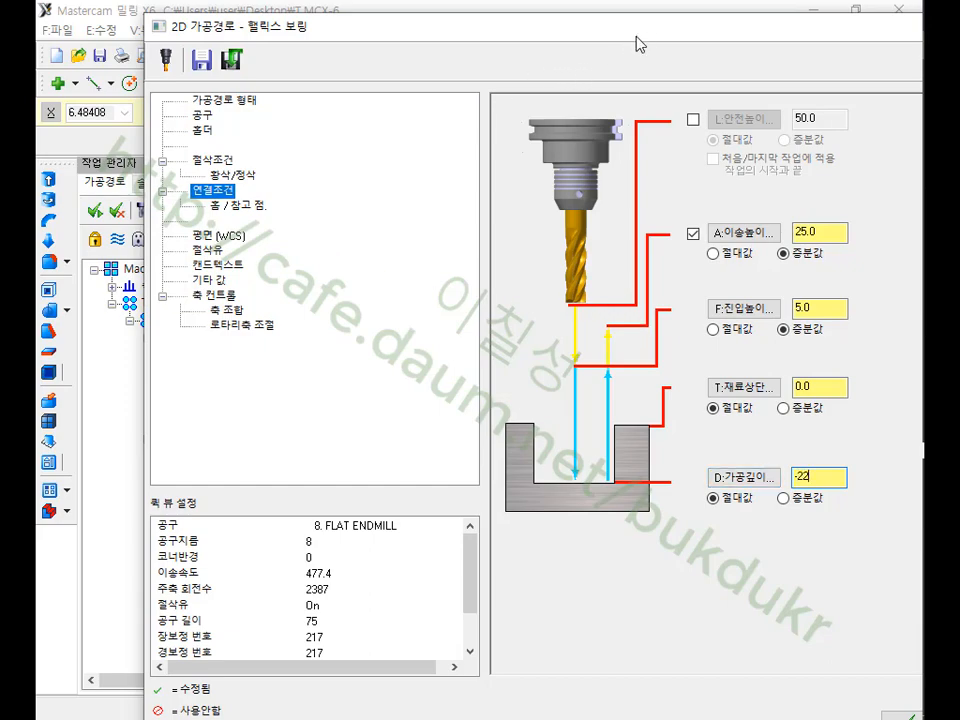
{"action": "left_click", "coordinate": [903, 716]}
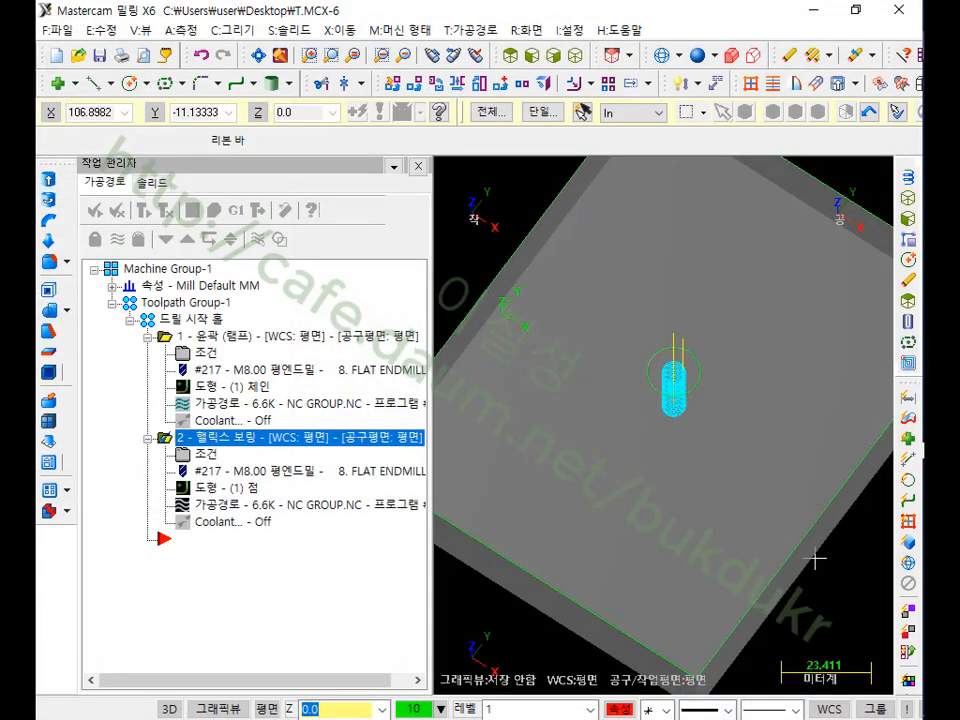
- Compare the helix bore toolpath with the ramp contour toolpath up close from the isometric view
{"action": "scroll", "coordinate": [671, 310], "scroll_direction": "down", "scroll_amount": 2}
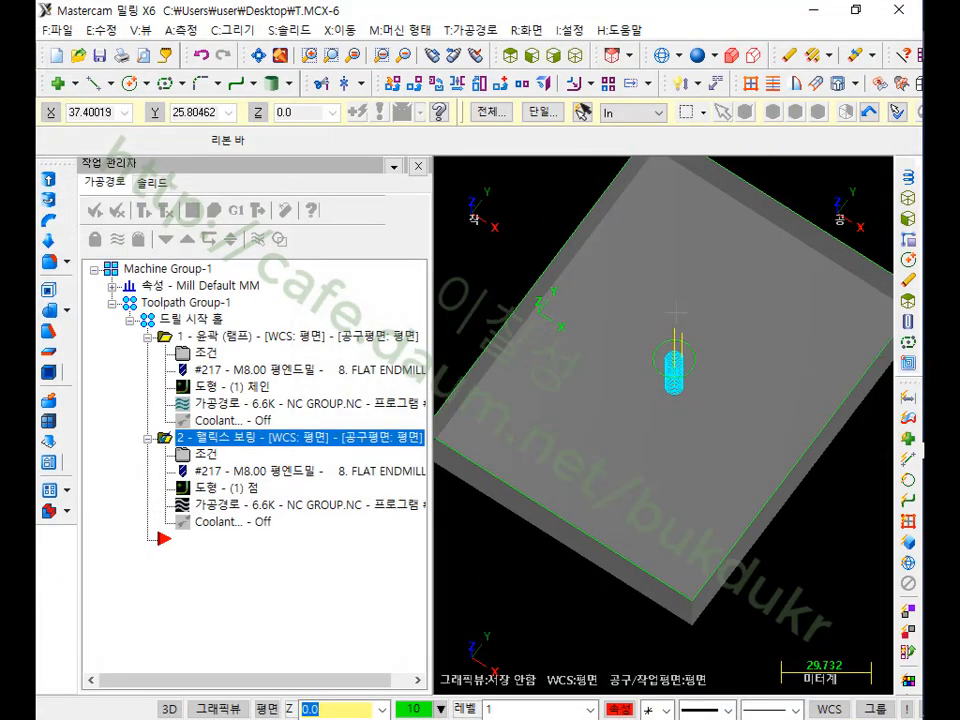
{"action": "scroll", "coordinate": [670, 360], "scroll_direction": "up", "scroll_amount": 4}
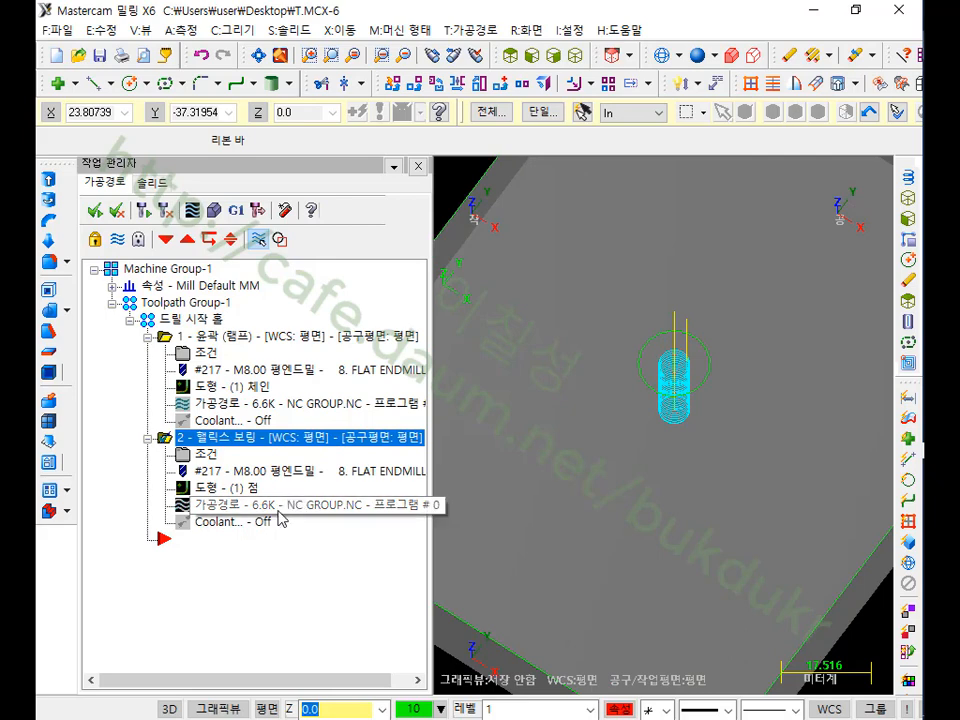
{"action": "scroll", "coordinate": [686, 393], "scroll_direction": "up", "scroll_amount": 4}
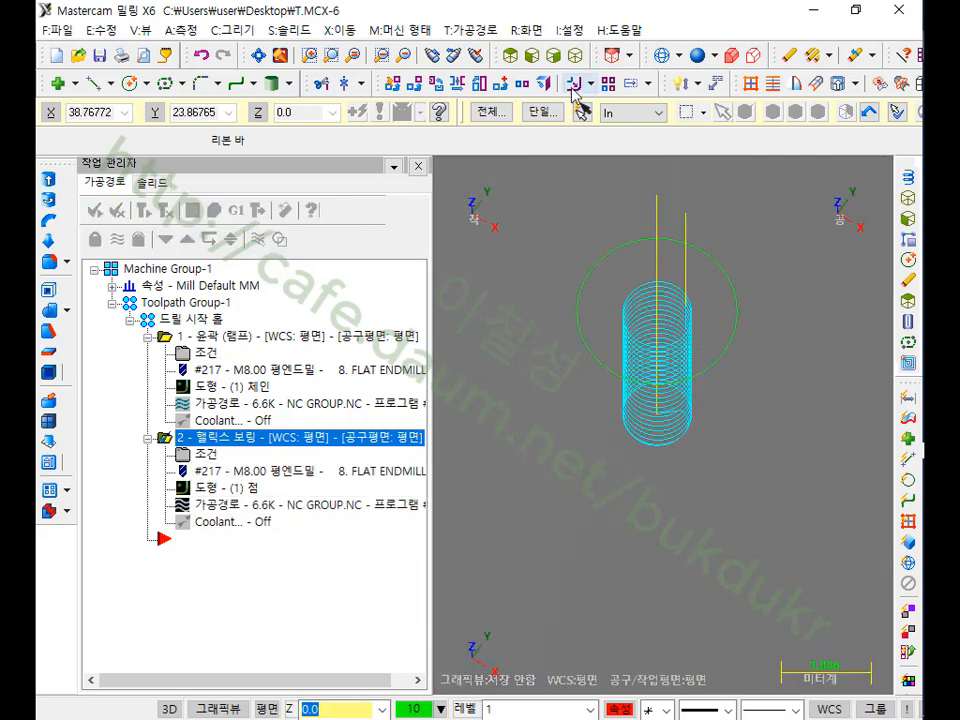
{"action": "left_click", "coordinate": [575, 56]}
{"action": "scroll", "coordinate": [660, 358], "scroll_direction": "up", "scroll_amount": 4}
{"action": "scroll", "coordinate": [630, 385], "scroll_direction": "up", "scroll_amount": 3}
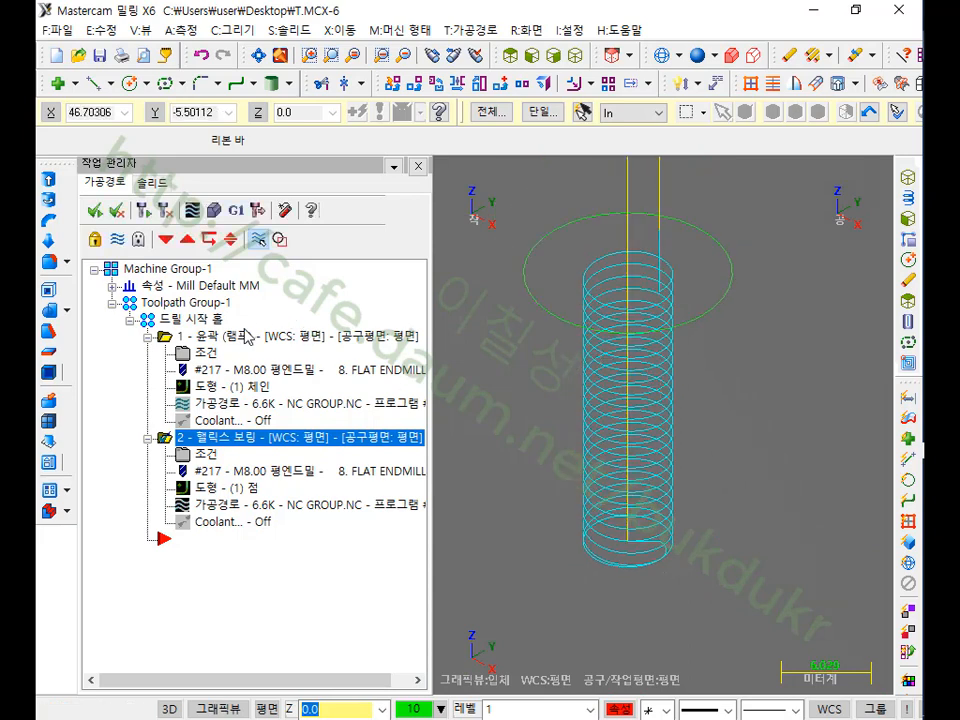
{"action": "left_click", "coordinate": [241, 338]}
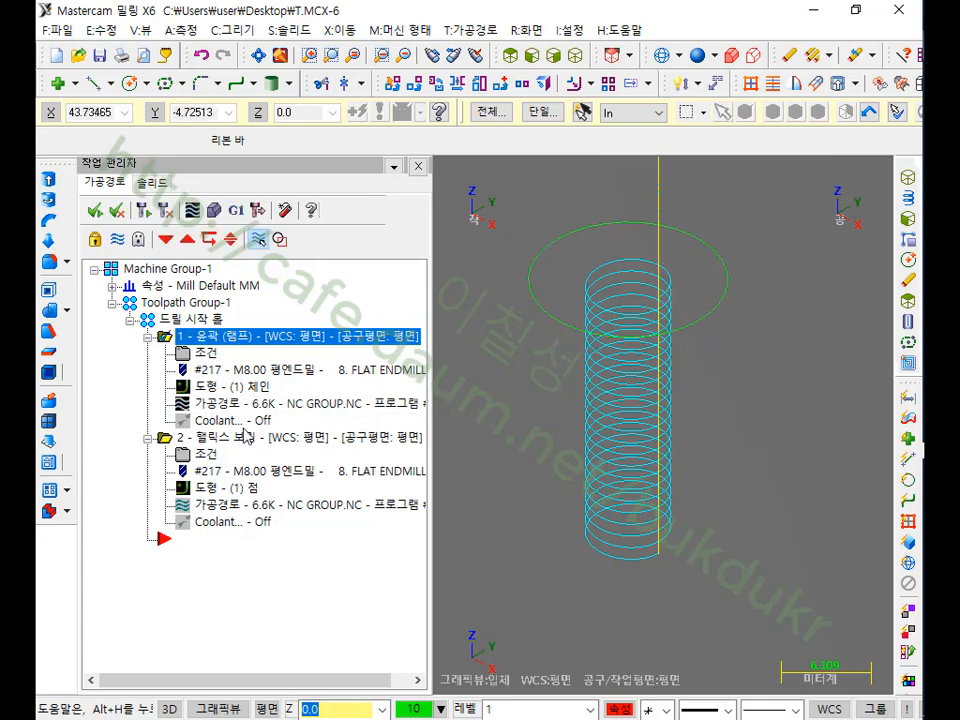
{"action": "left_click", "coordinate": [245, 437]}
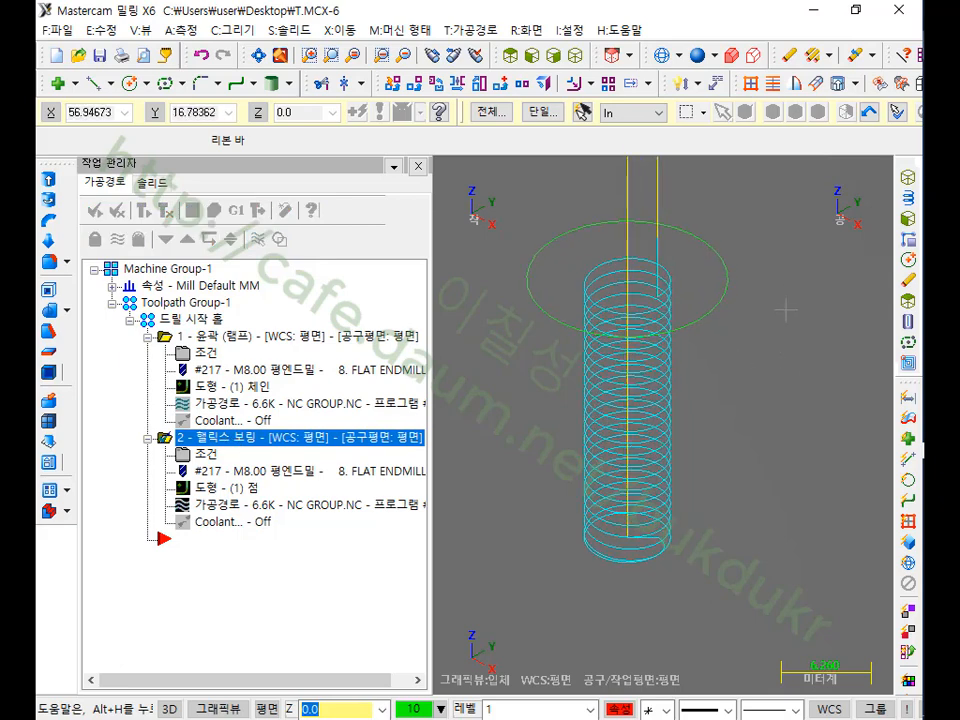
- Backplot the helix bore toolpath from the top view, advance it to its end and examine the entry and exit motion
{"action": "left_click", "coordinate": [513, 56]}
{"action": "scroll", "coordinate": [656, 311], "scroll_direction": "up", "scroll_amount": 2}
{"action": "scroll", "coordinate": [668, 440], "scroll_direction": "up", "scroll_amount": 3}
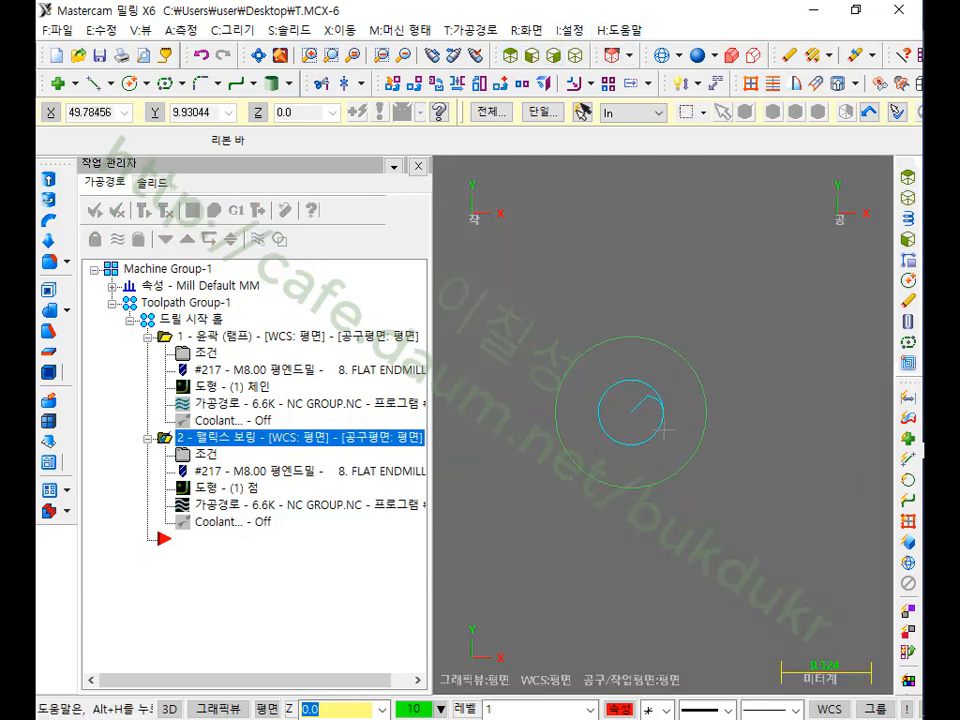
{"action": "left_click", "coordinate": [221, 508]}
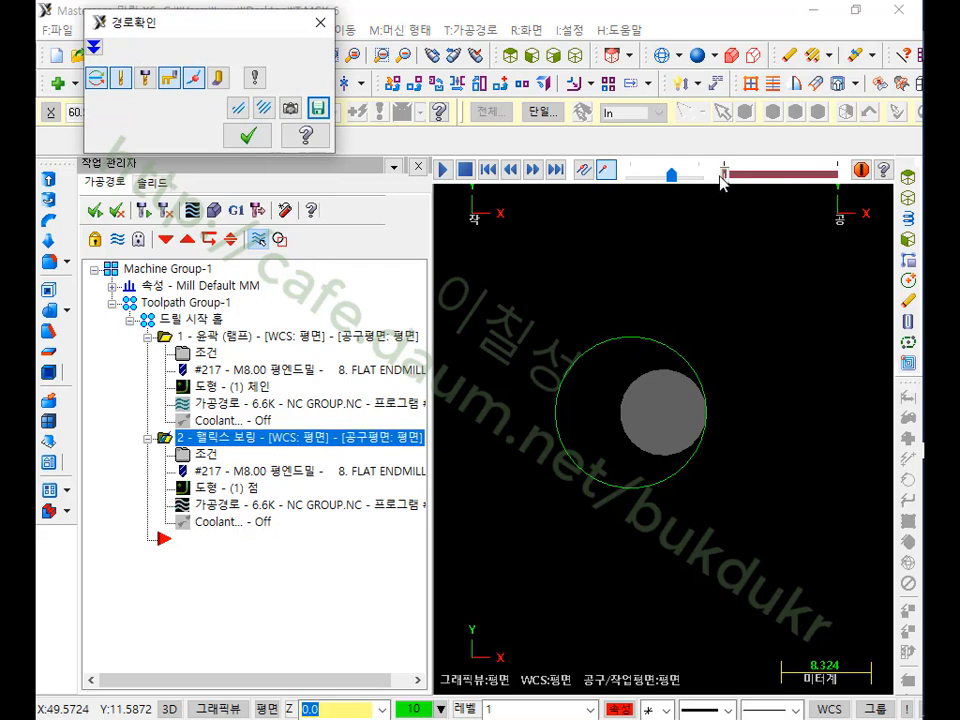
{"action": "left_click_drag", "start_coordinate": [725, 177], "coordinate": [869, 177]}
{"action": "scroll", "coordinate": [638, 424], "scroll_direction": "up", "scroll_amount": 4}
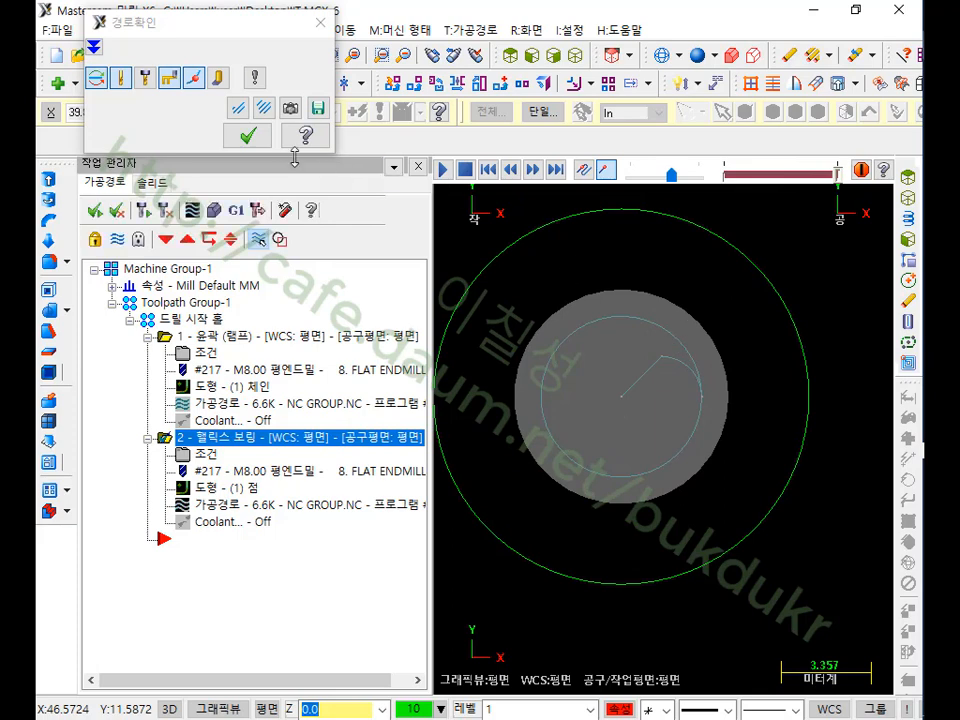
- Close the helix bore backplot and view the ramp contour toolpath on its own from the isometric view
{"action": "left_click", "coordinate": [248, 135]}
{"action": "scroll", "coordinate": [822, 457], "scroll_direction": "down", "scroll_amount": 1}
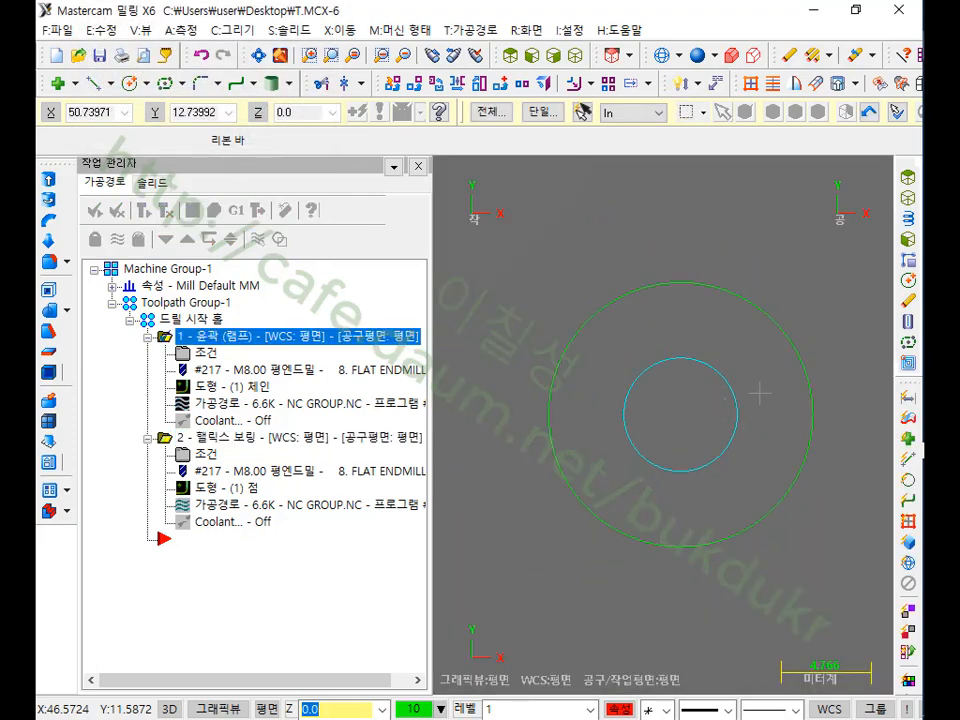
{"action": "left_click", "coordinate": [574, 55]}
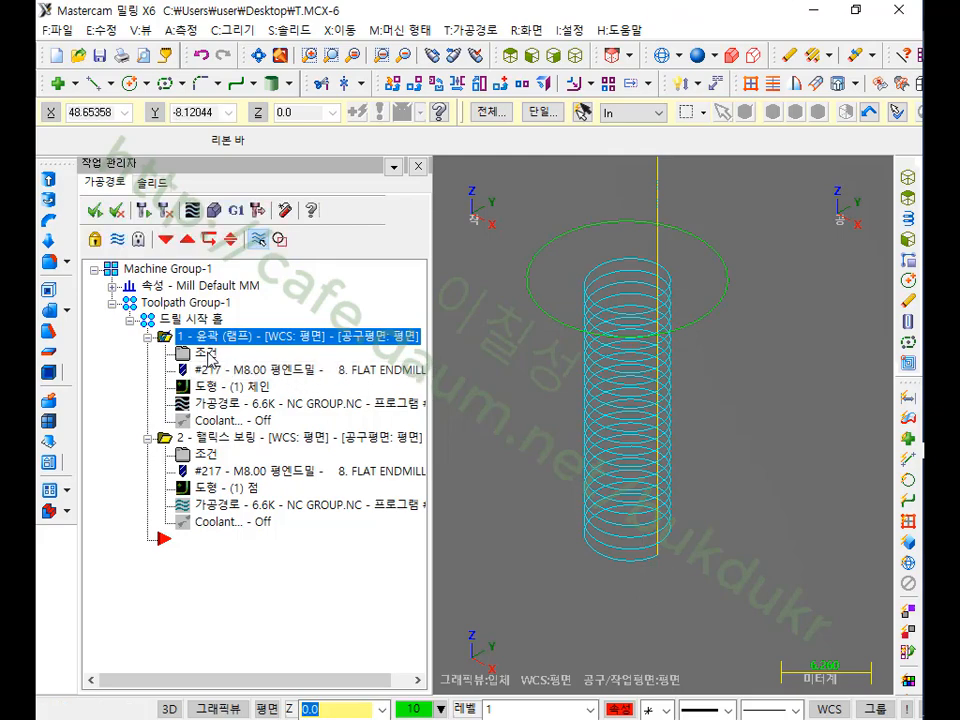
- Enable lead in/out for the ramp contour operation, with both entry and exit active
{"action": "left_click", "coordinate": [208, 356]}
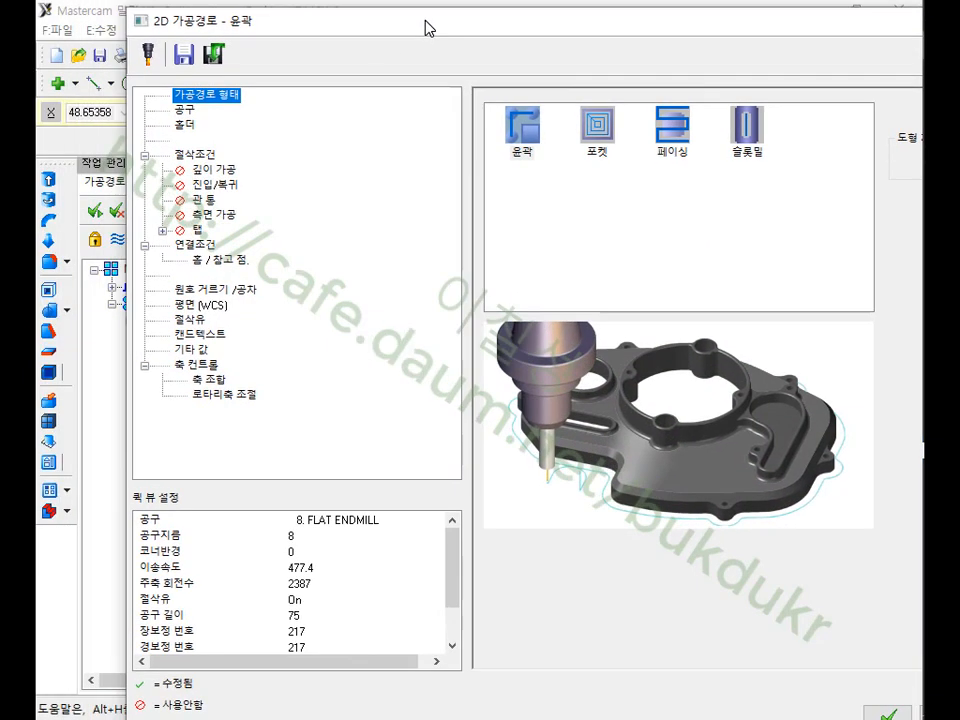
{"action": "left_click", "coordinate": [215, 184]}
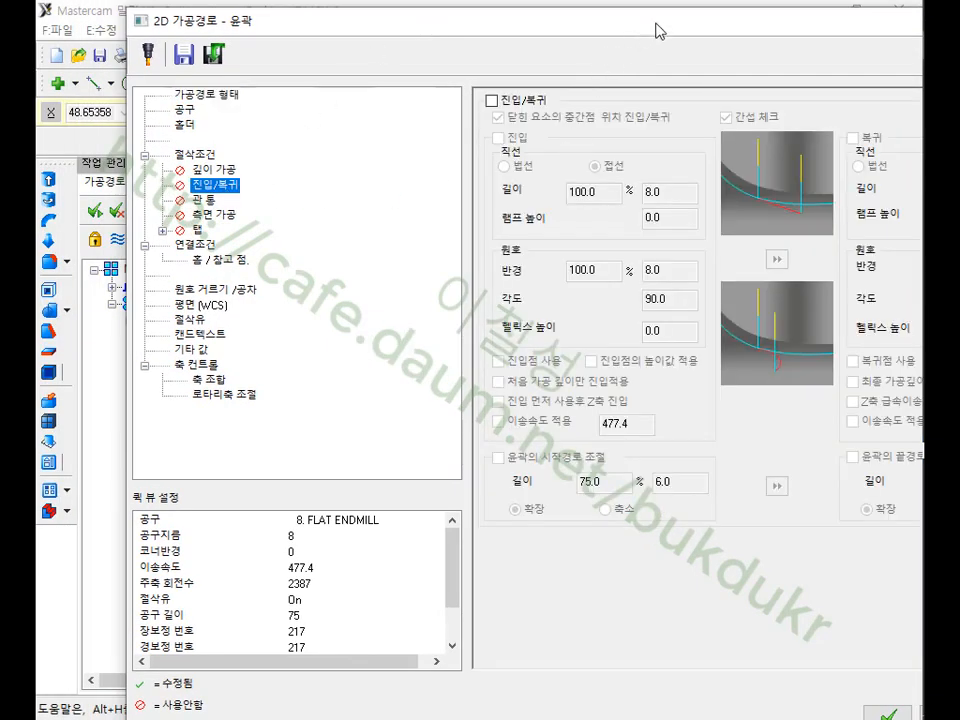
{"action": "left_click_drag", "start_coordinate": [657, 31], "coordinate": [389, 45]}
{"action": "left_click", "coordinate": [241, 116]}
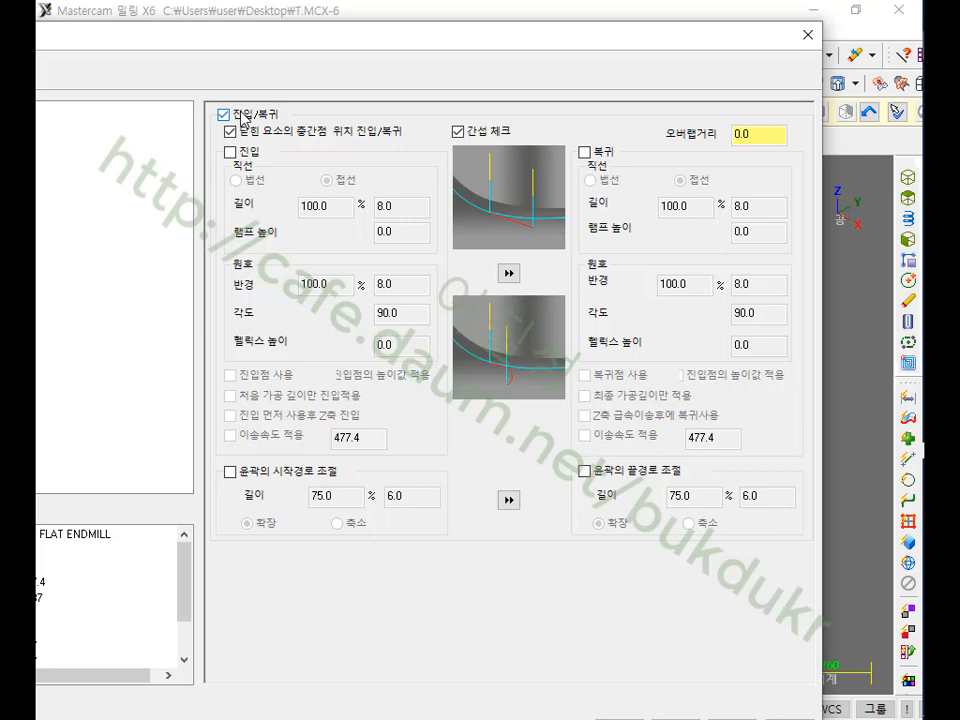
{"action": "left_click", "coordinate": [230, 152]}
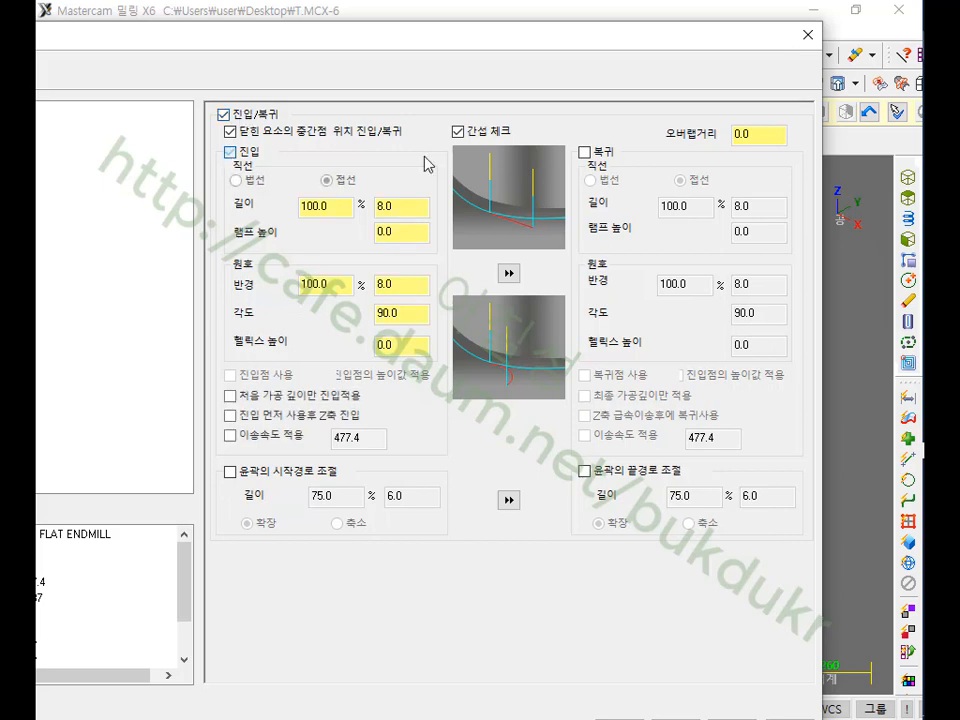
{"action": "left_click", "coordinate": [512, 273]}
{"action": "left_click", "coordinate": [231, 395]}
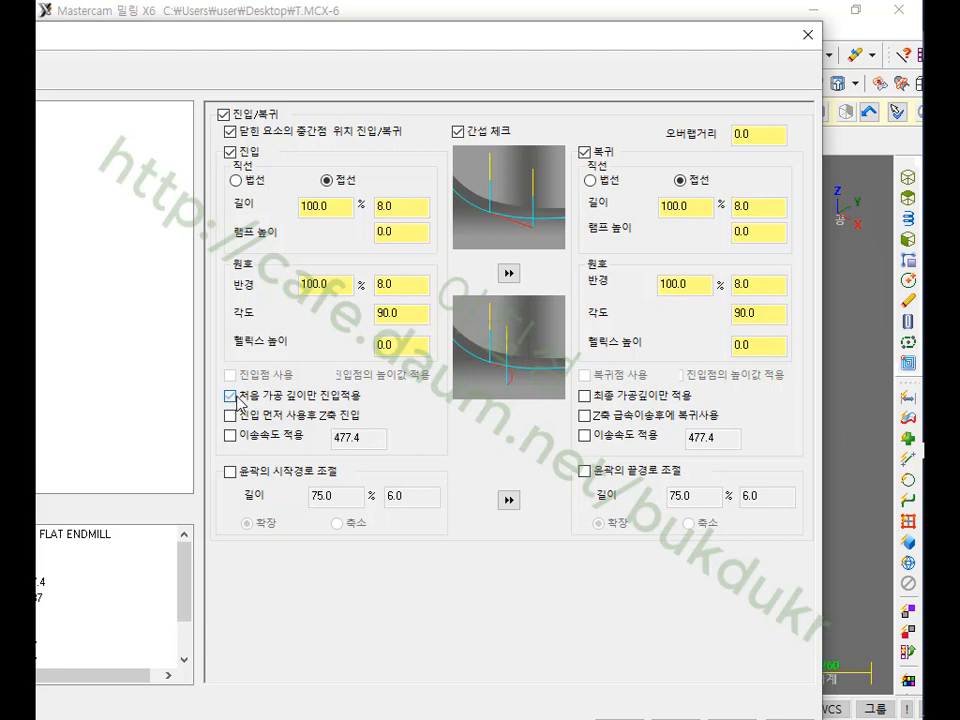
{"action": "left_click", "coordinate": [231, 395]}
{"action": "left_click_drag", "start_coordinate": [558, 40], "coordinate": [700, 40]}
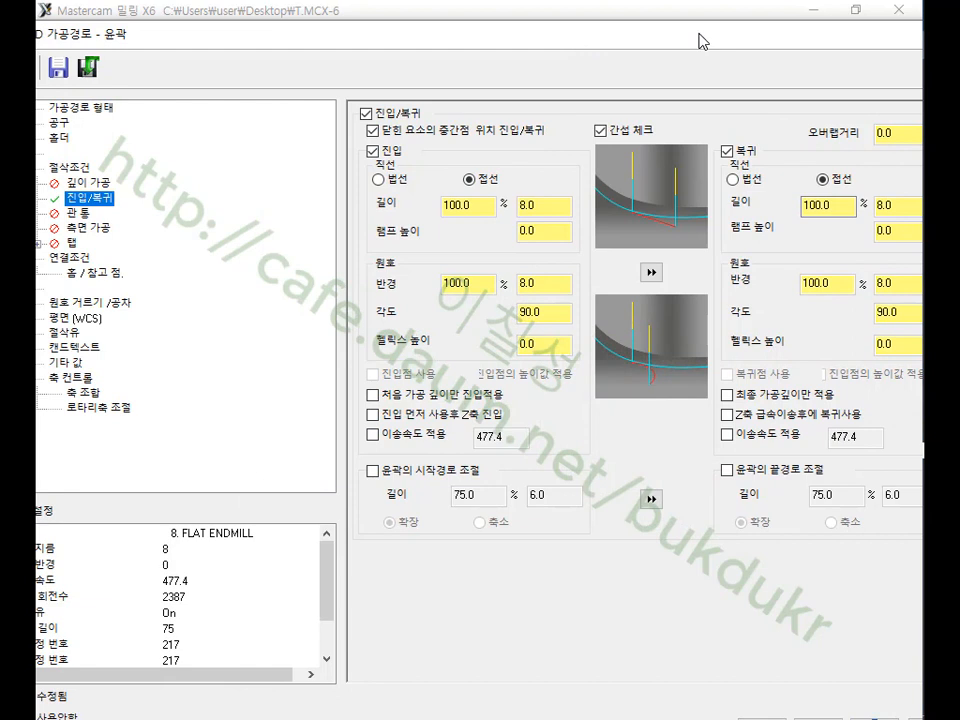
- Set the entry arc radius to 0.3 and a perpendicular (법선) entry line of length 1.0, copy both to the exit and accept the parameters
{"action": "left_click", "coordinate": [531, 285]}
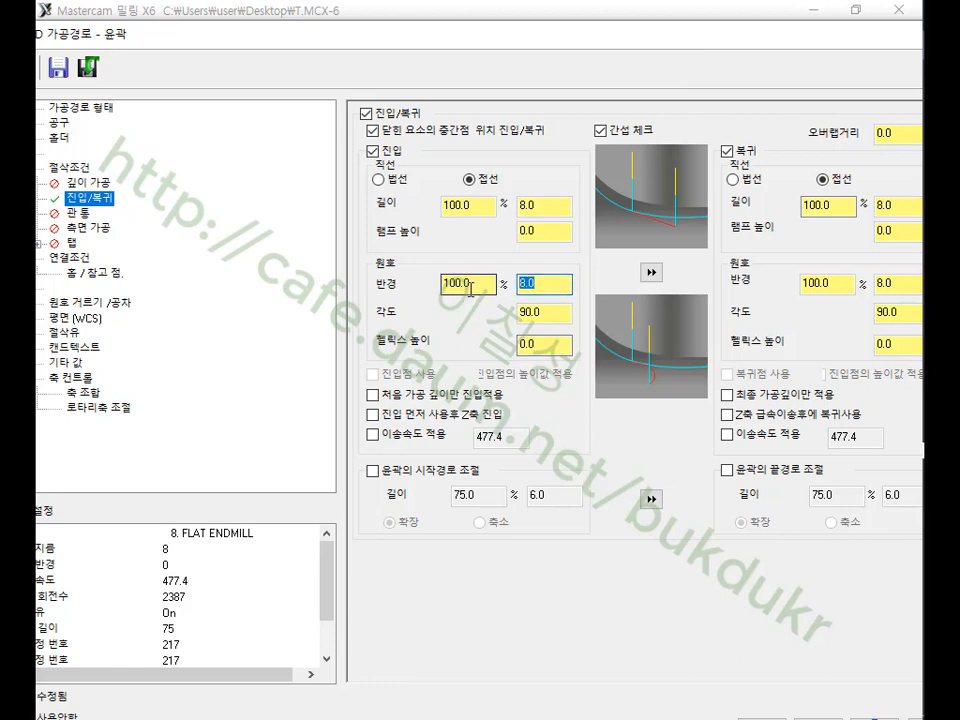
{"action": "type", "text": "0.3"}
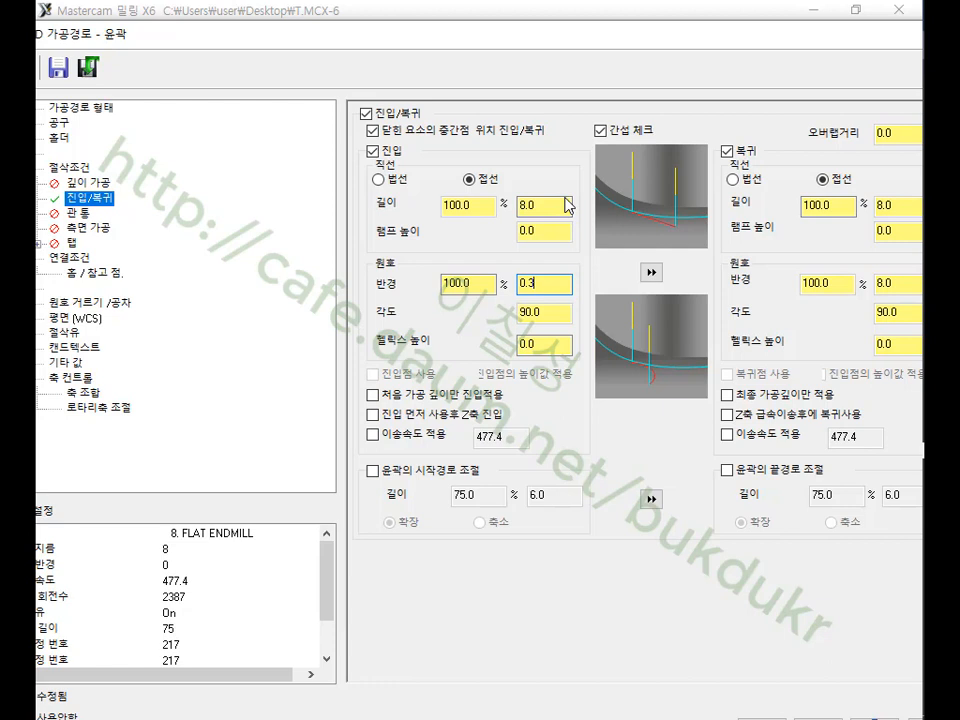
{"action": "left_click", "coordinate": [378, 181]}
{"action": "left_click", "coordinate": [553, 207]}
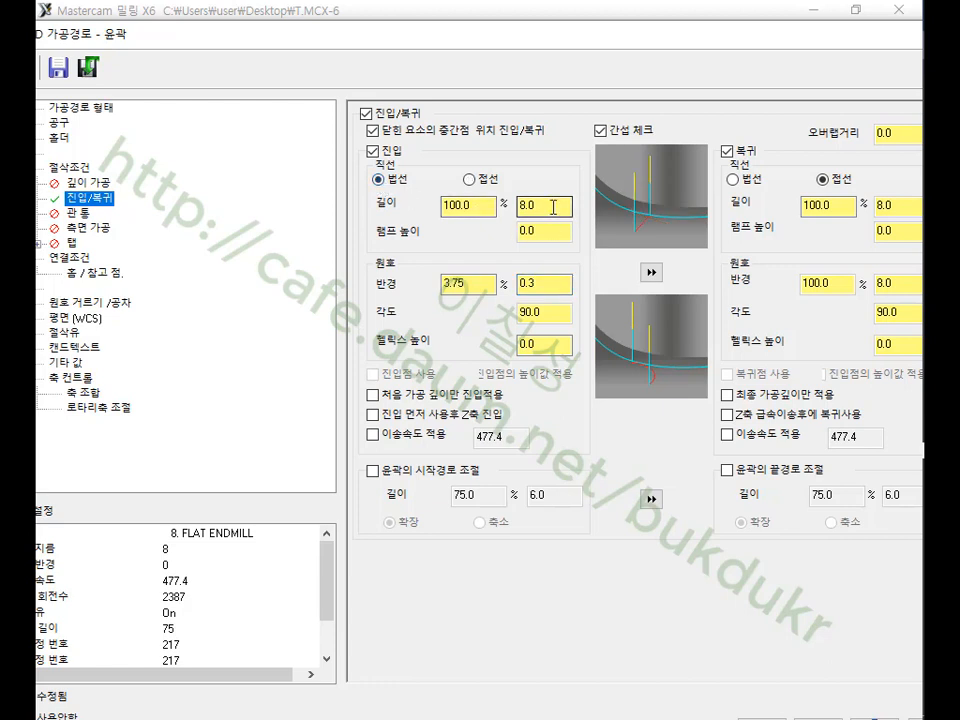
{"action": "double_click", "coordinate": [553, 207]}
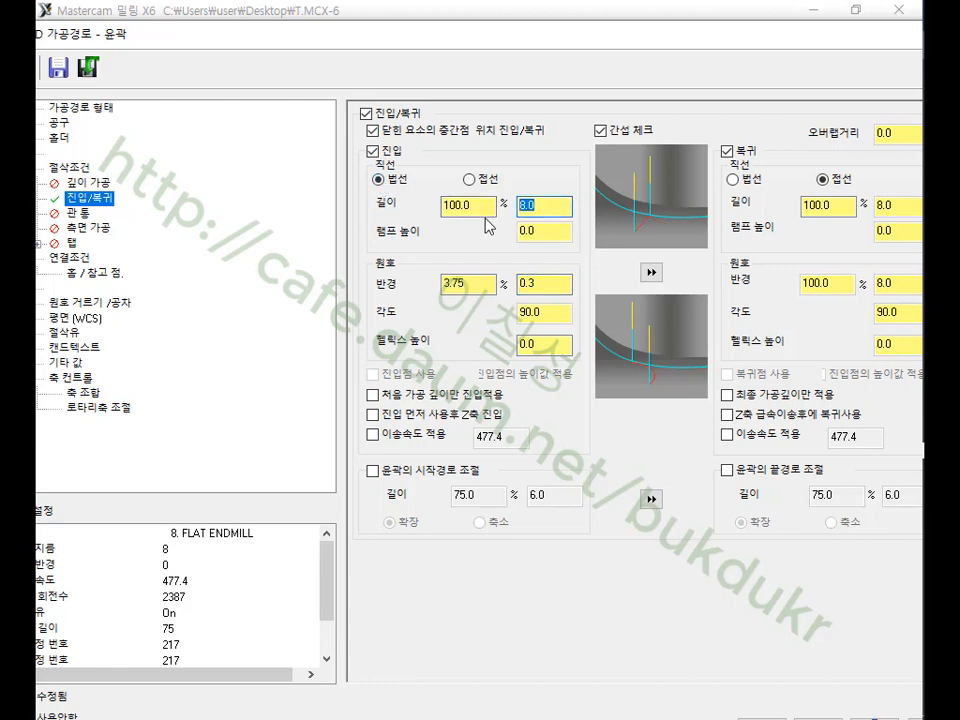
{"action": "type", "text": "1.0"}
{"action": "left_click", "coordinate": [553, 232]}
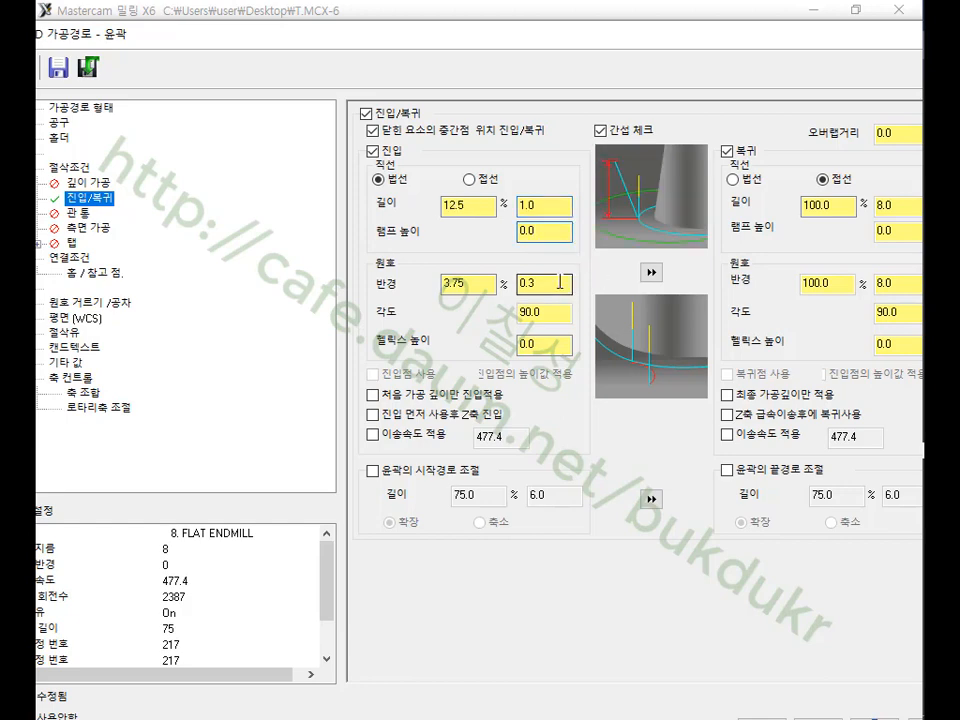
{"action": "left_click", "coordinate": [651, 272]}
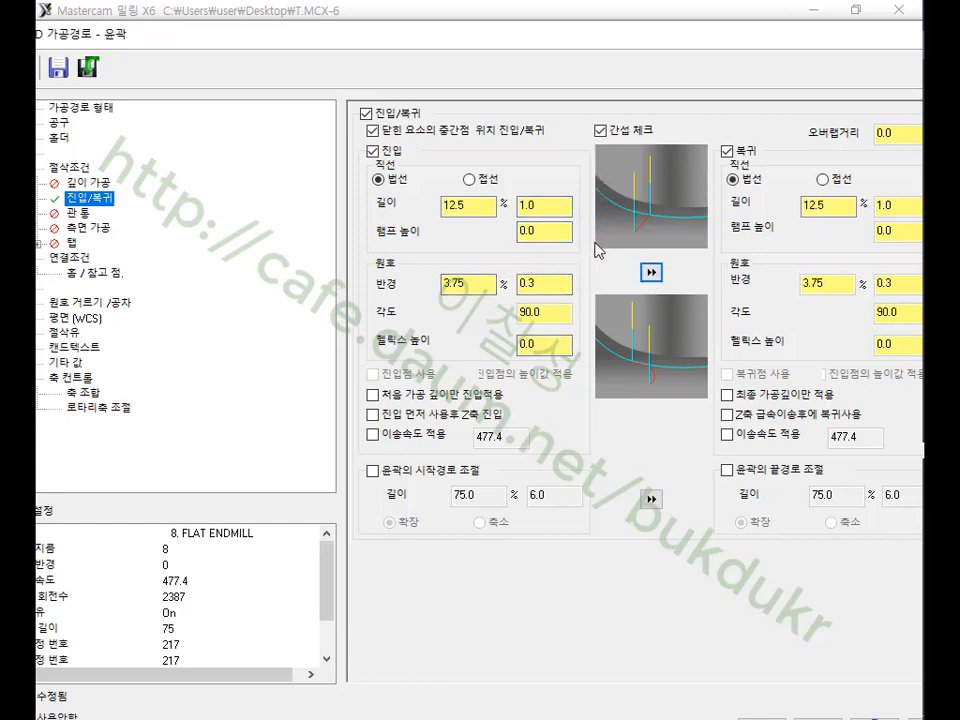
{"action": "left_click_drag", "start_coordinate": [566, 34], "coordinate": [381, 23]}
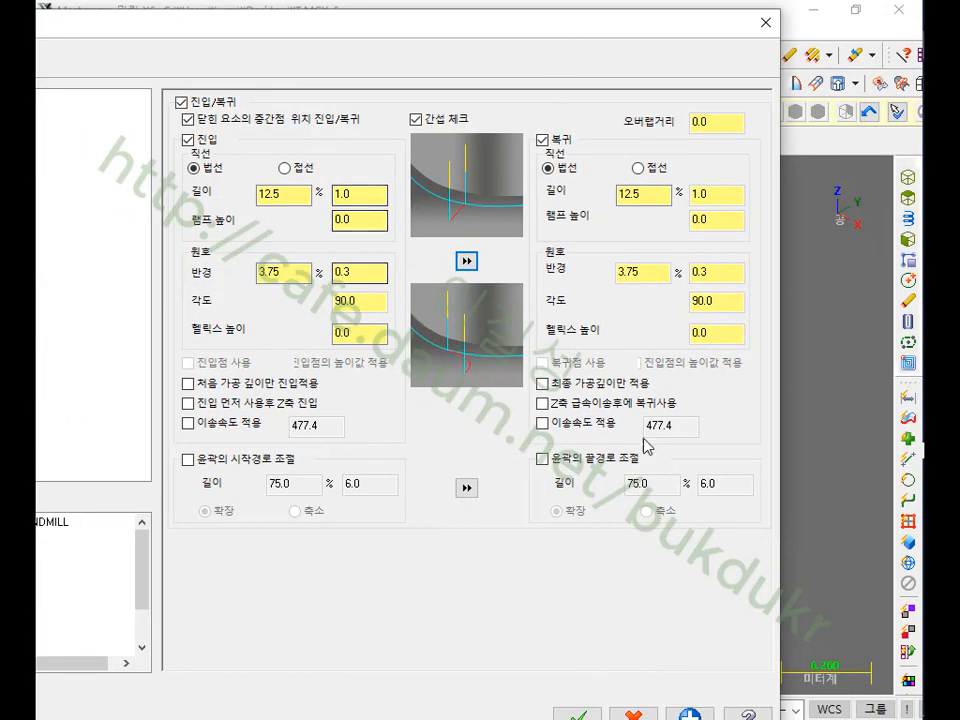
{"action": "left_click", "coordinate": [578, 714]}
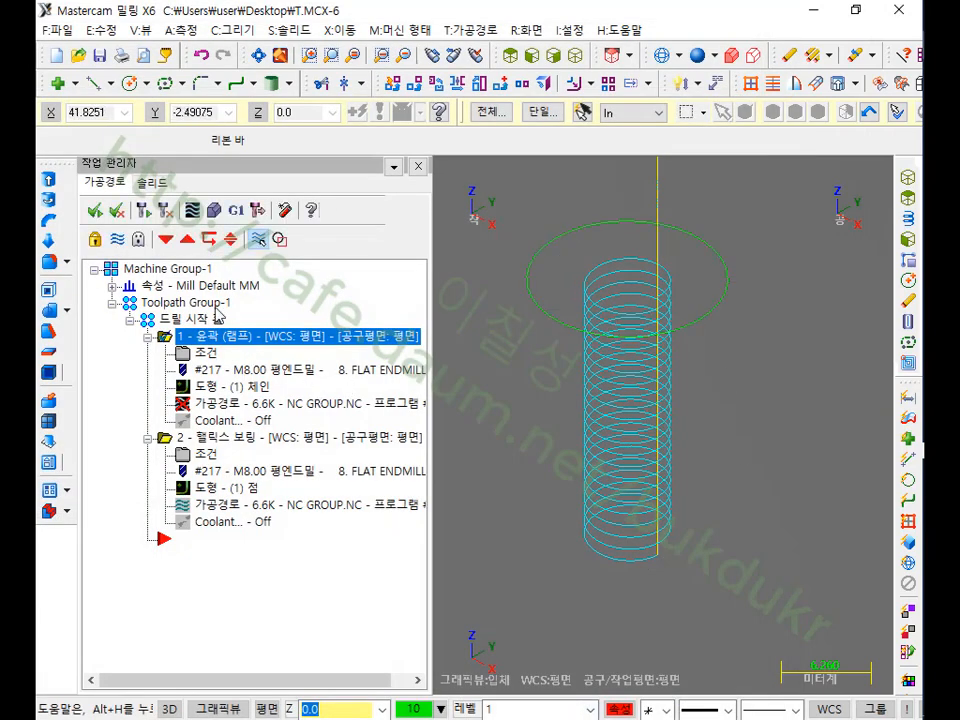
- Regenerate the ramp contour toolpath and backplot it from the top view to examine its entry and exit motion
{"action": "left_click", "coordinate": [537, 58]}
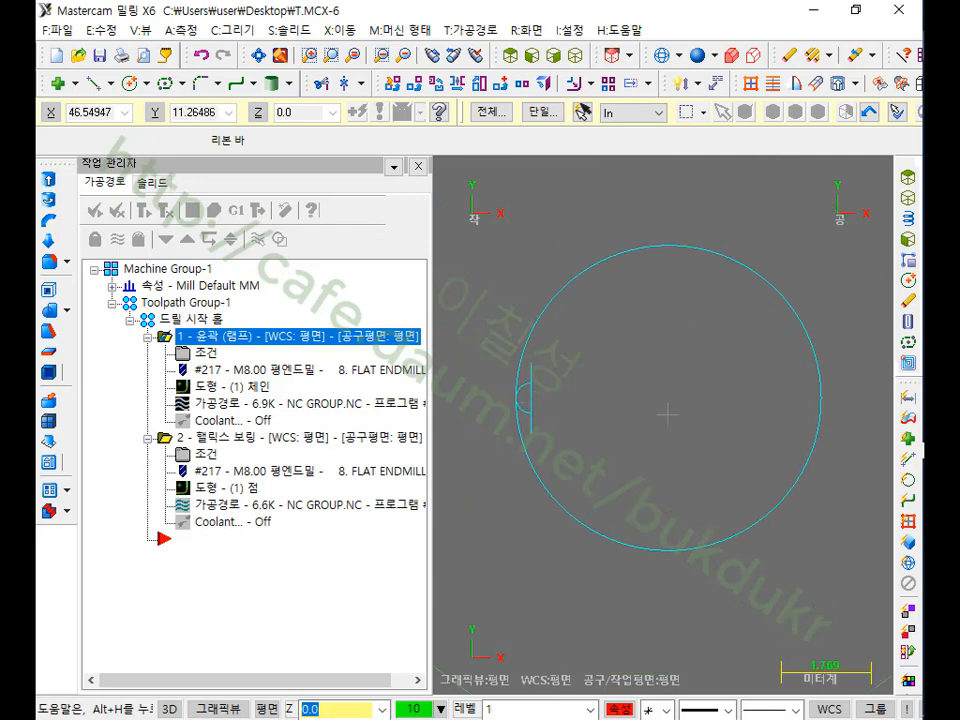
{"action": "left_click", "coordinate": [217, 404]}
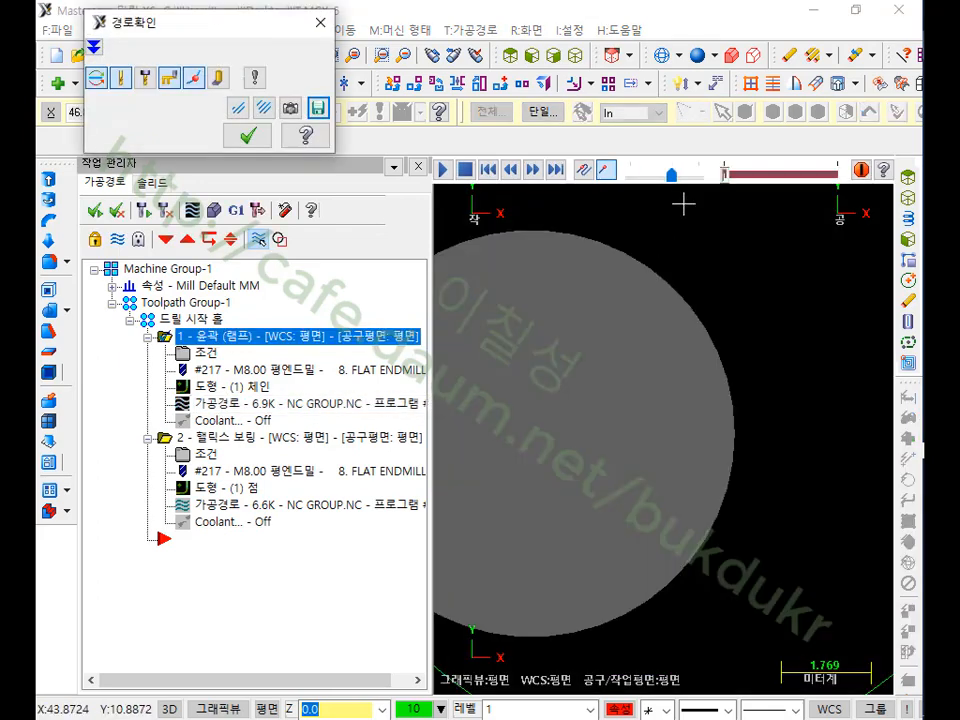
{"action": "left_click_drag", "start_coordinate": [725, 173], "coordinate": [820, 178]}
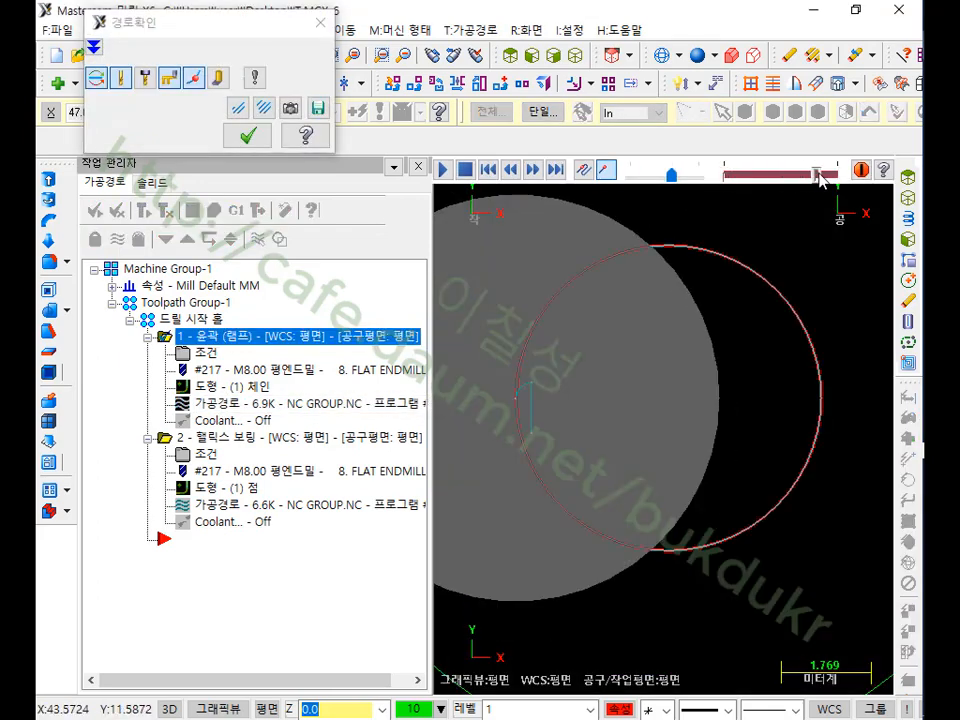
{"action": "scroll", "coordinate": [512, 417], "scroll_direction": "up", "scroll_amount": 4}
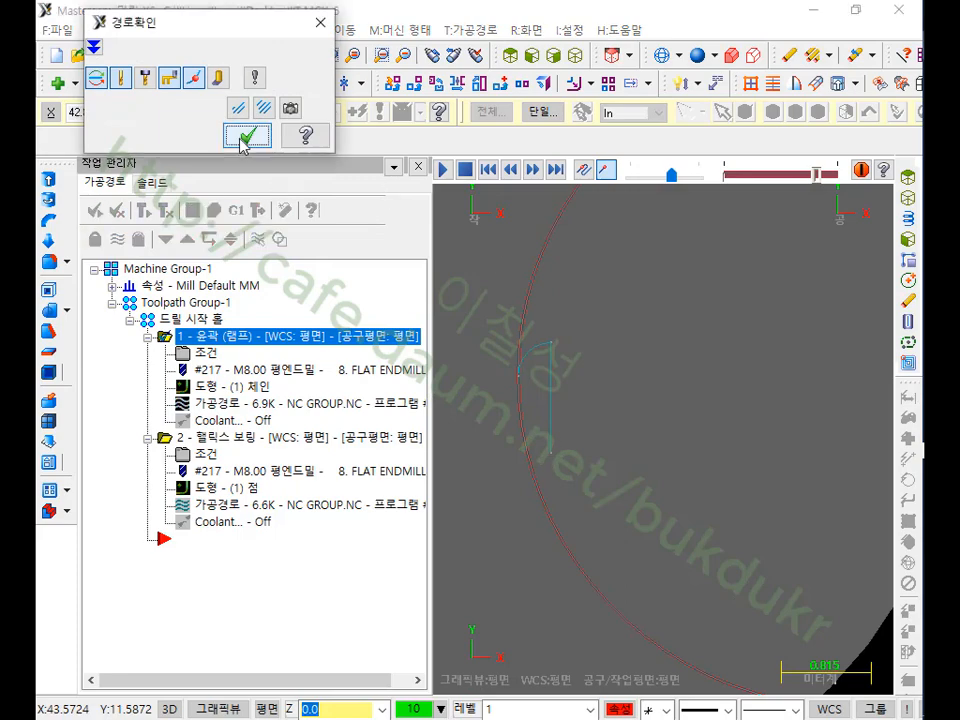
{"action": "left_click", "coordinate": [243, 141]}
- Change the ramp contour's entry line to tangent (접선), copy it to the exit and regenerate the toolpath
{"action": "left_click", "coordinate": [203, 353]}
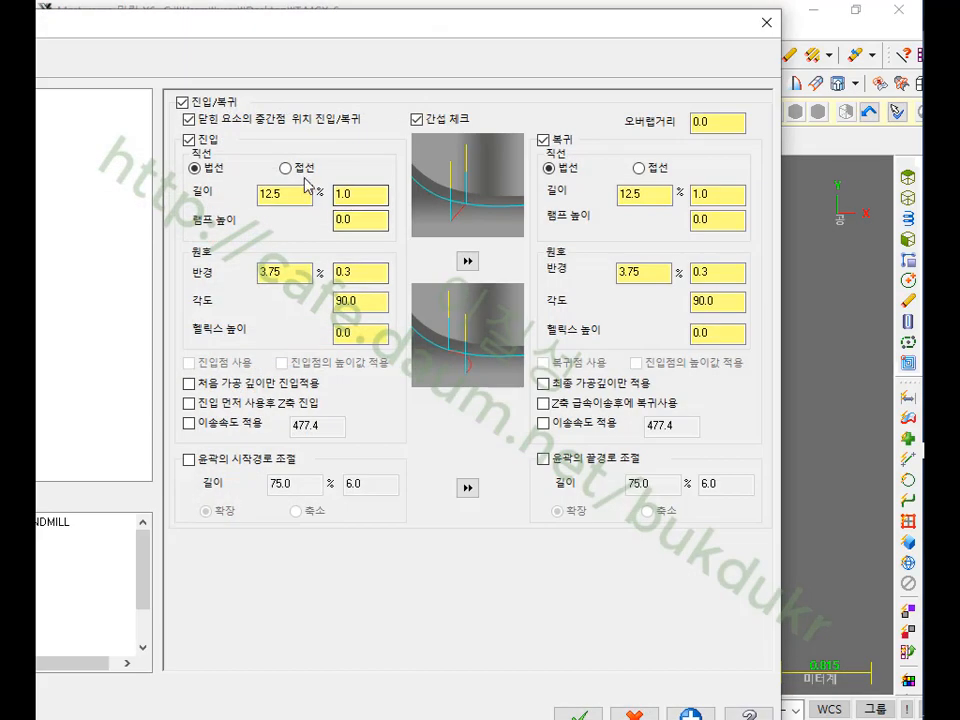
{"action": "left_click", "coordinate": [286, 168]}
{"action": "left_click", "coordinate": [467, 260]}
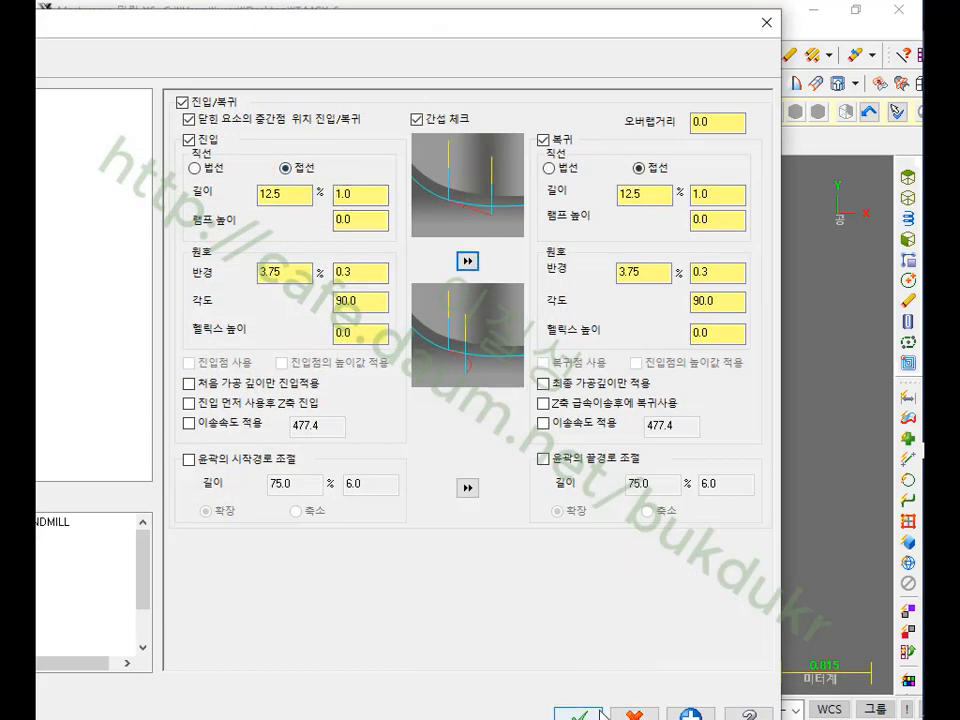
{"action": "left_click", "coordinate": [595, 714]}
{"action": "left_click", "coordinate": [148, 214]}
{"action": "scroll", "coordinate": [517, 286], "scroll_direction": "down", "scroll_amount": 1}
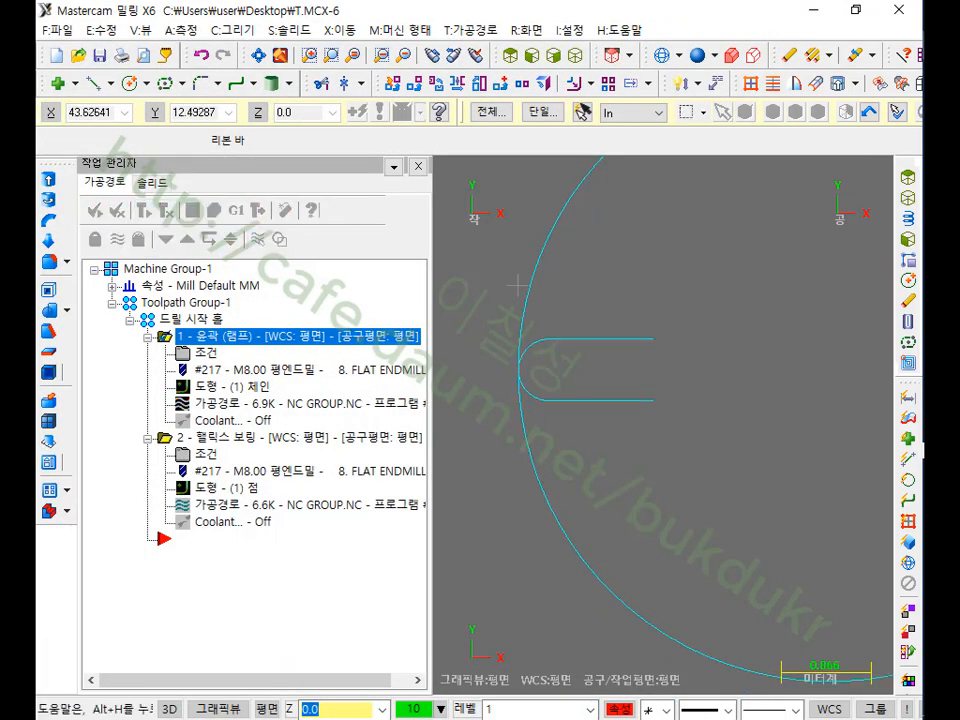
{"action": "scroll", "coordinate": [517, 398], "scroll_direction": "down", "scroll_amount": 4}
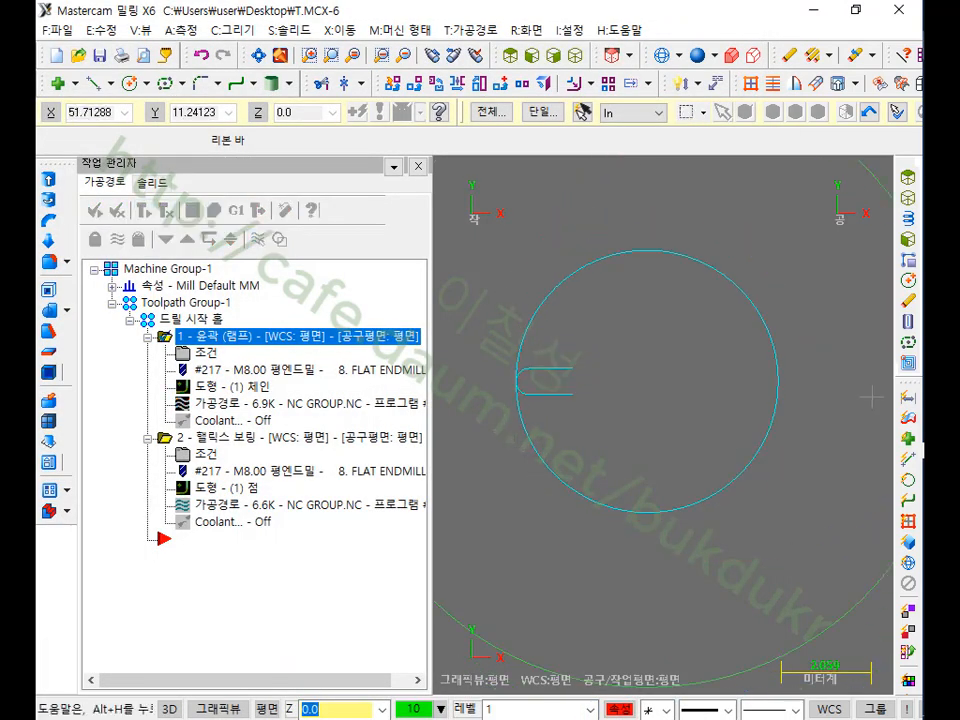
- Backplot the ramp contour from the isometric view almost to its end and examine the entry and exit motion from several angles
{"action": "left_click", "coordinate": [576, 58]}
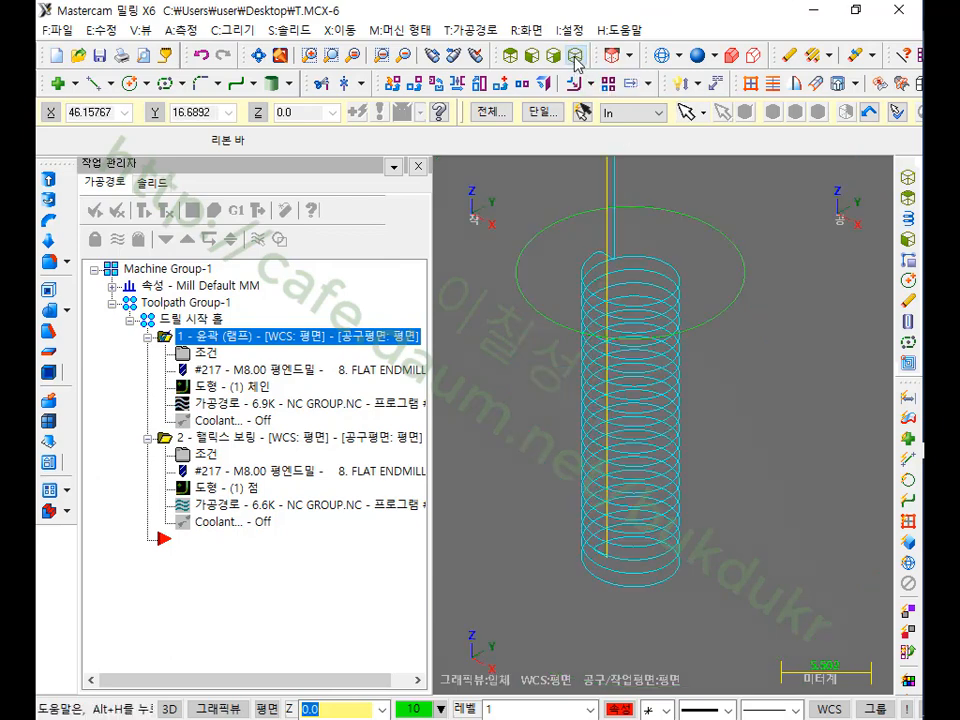
{"action": "left_click", "coordinate": [263, 333]}
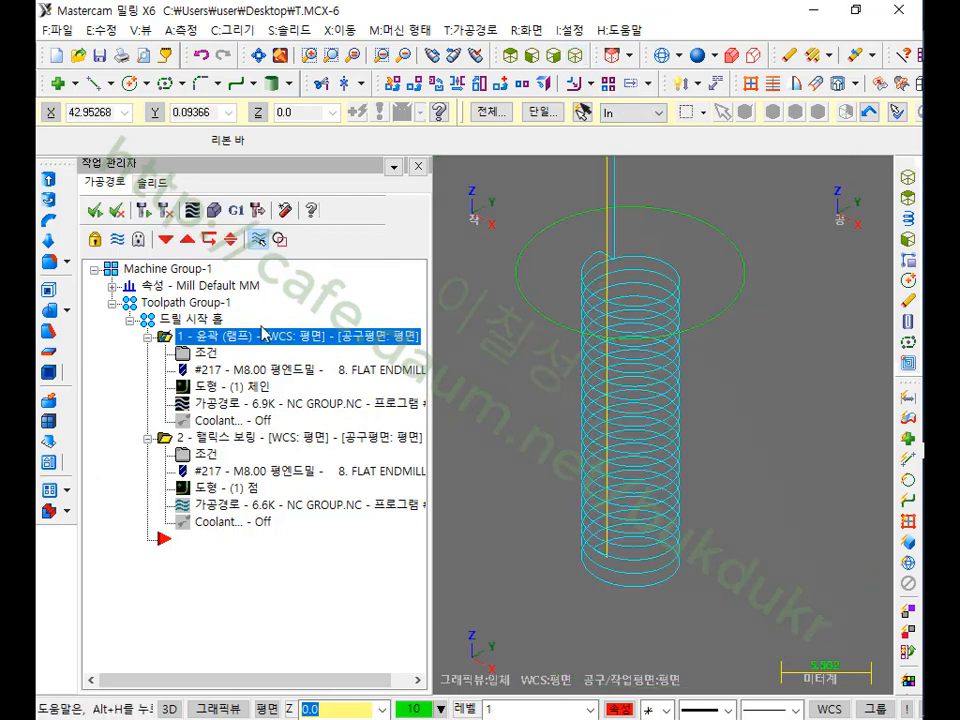
{"action": "left_click", "coordinate": [195, 403]}
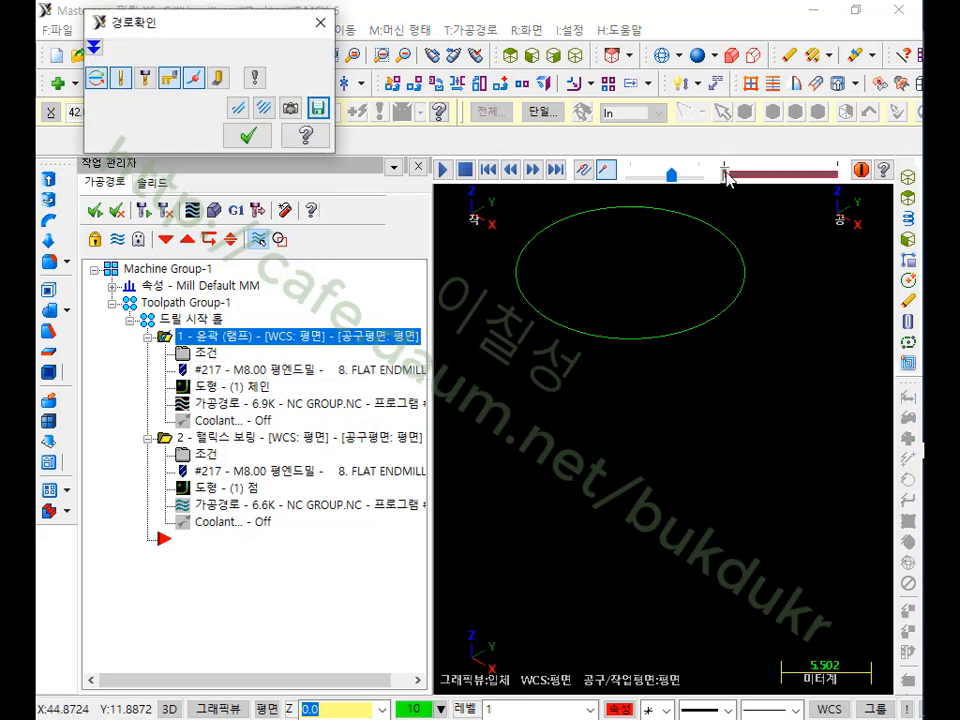
{"action": "mouse_move", "coordinate": [727, 177]}
{"action": "left_mouse_down"}
{"action": "mouse_move", "coordinate": [801, 182]}
{"action": "mouse_move", "coordinate": [834, 206]}
{"action": "left_mouse_up"}
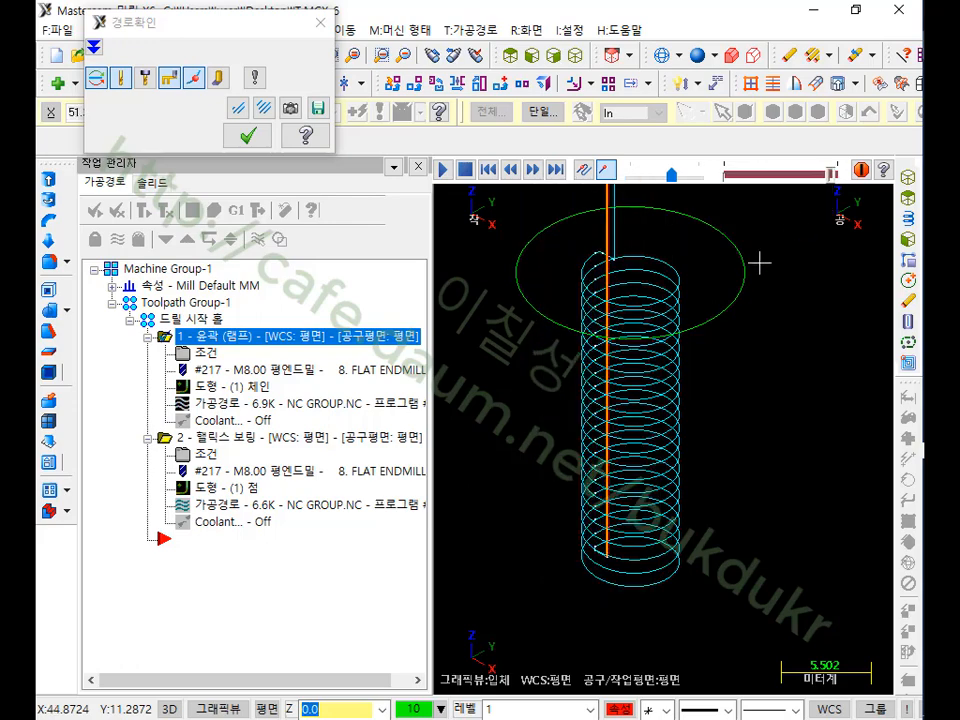
{"action": "middle_click_drag", "start_coordinate": [716, 272], "coordinate": [724, 347]}
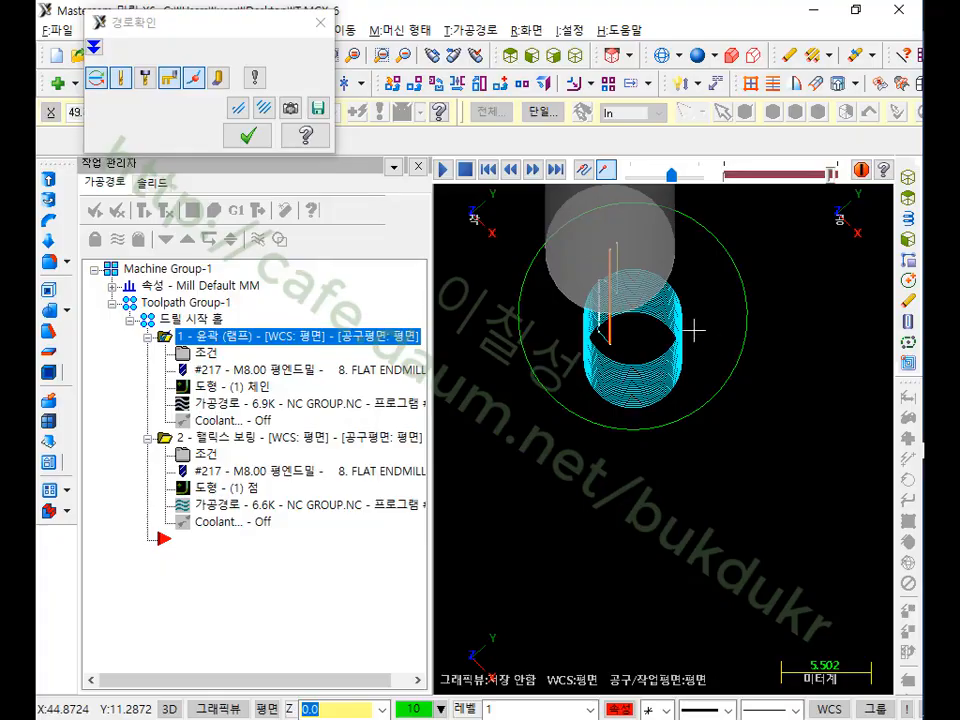
{"action": "scroll", "coordinate": [622, 345], "scroll_direction": "up", "scroll_amount": 8}
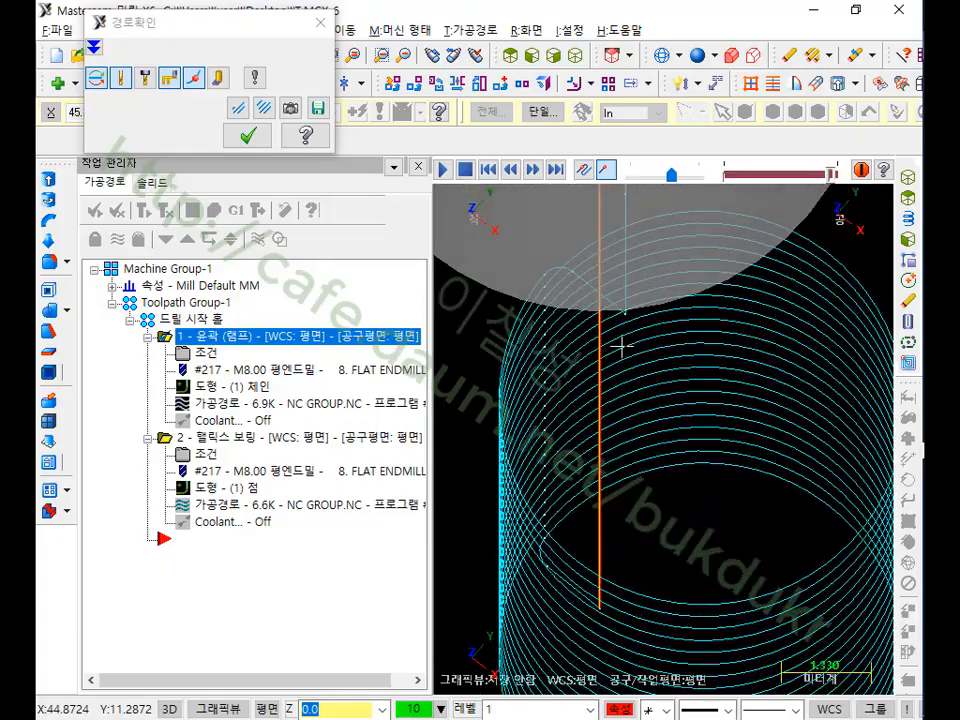
{"action": "middle_click_drag", "start_coordinate": [622, 345], "coordinate": [630, 306]}
{"action": "scroll", "coordinate": [654, 336], "scroll_direction": "down", "scroll_amount": 5}
{"action": "scroll", "coordinate": [680, 290], "scroll_direction": "down", "scroll_amount": 4}
{"action": "scroll", "coordinate": [630, 306], "scroll_direction": "up", "scroll_amount": 6}
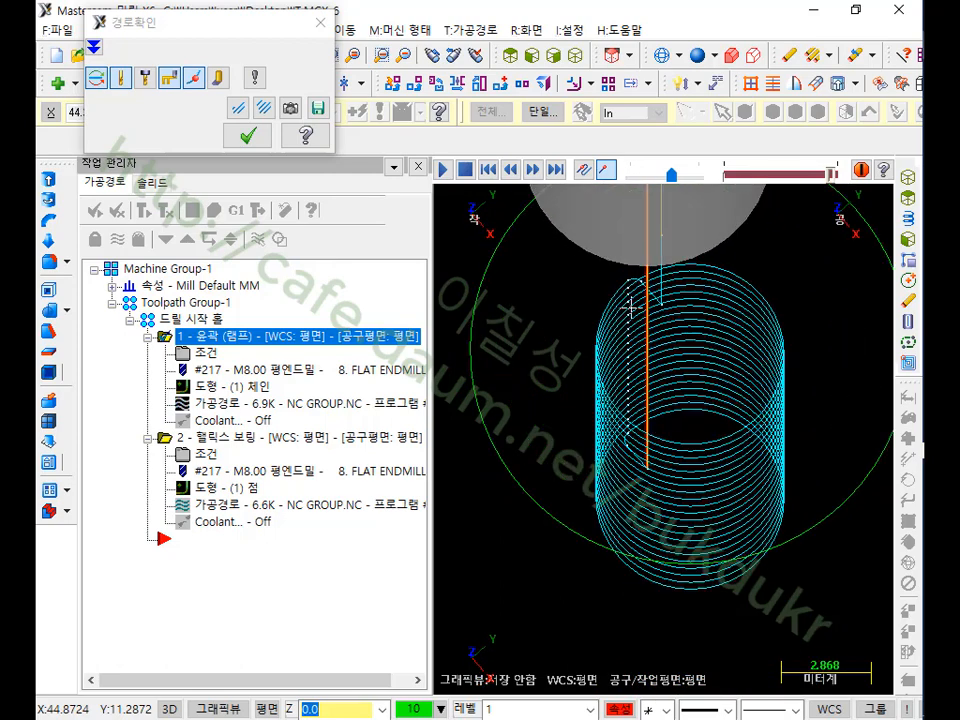
{"action": "scroll", "coordinate": [672, 282], "scroll_direction": "up", "scroll_amount": 1}
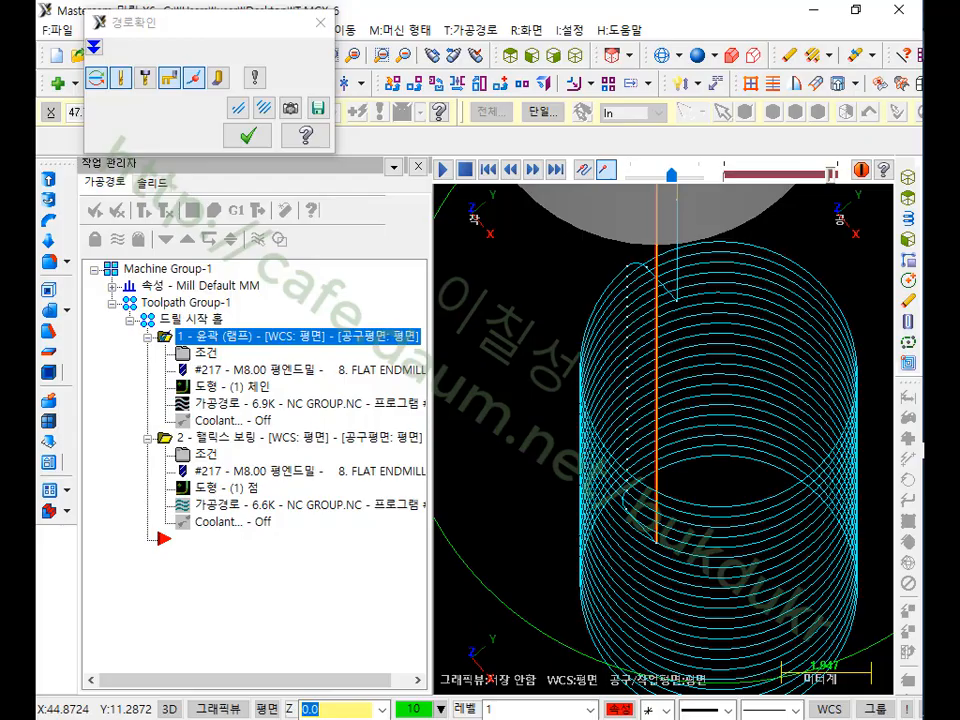
- Switch to the textbook PDF in Adobe Acrobat and review the helix bore parameter descriptions through page 184
{"action": "key", "text": "alt+Tab"}
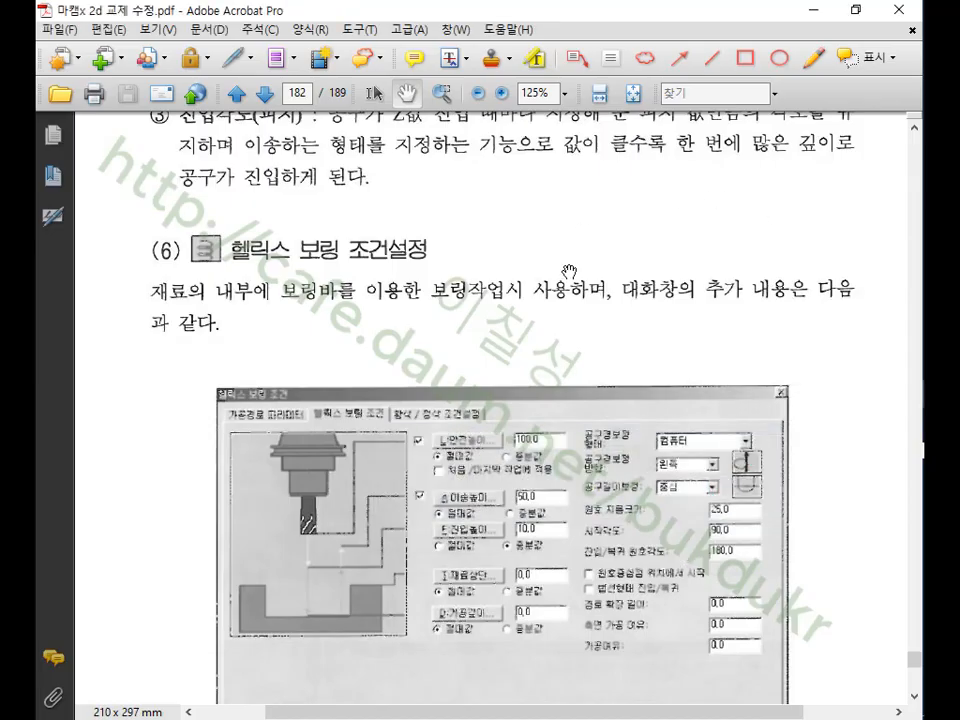
{"action": "scroll", "coordinate": [580, 258], "scroll_direction": "down", "scroll_amount": 20}
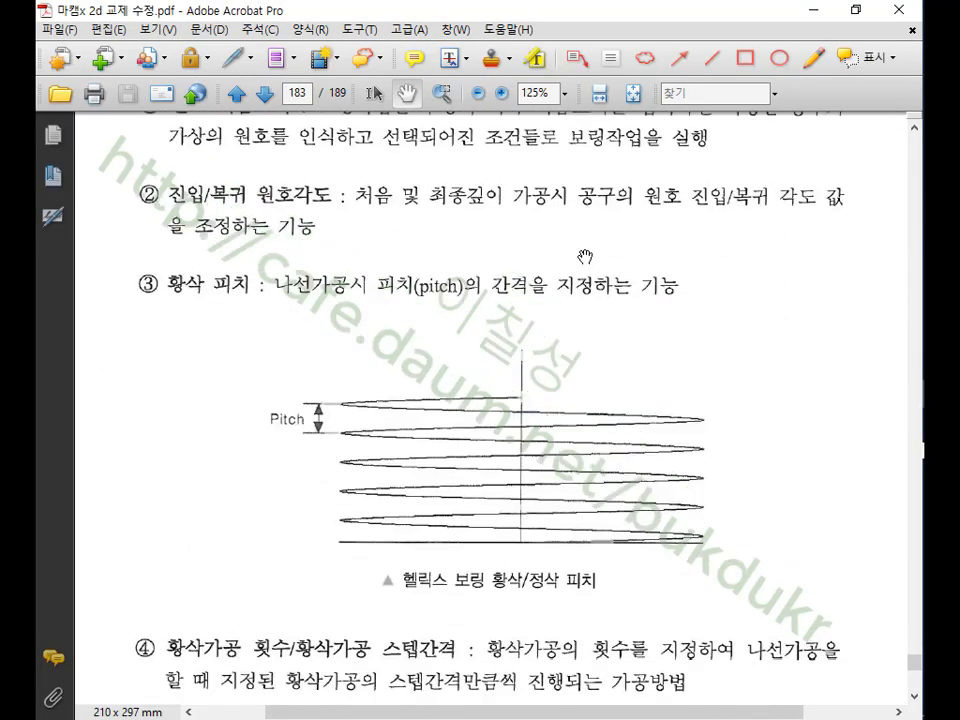
{"action": "scroll", "coordinate": [585, 257], "scroll_direction": "down", "scroll_amount": 10}
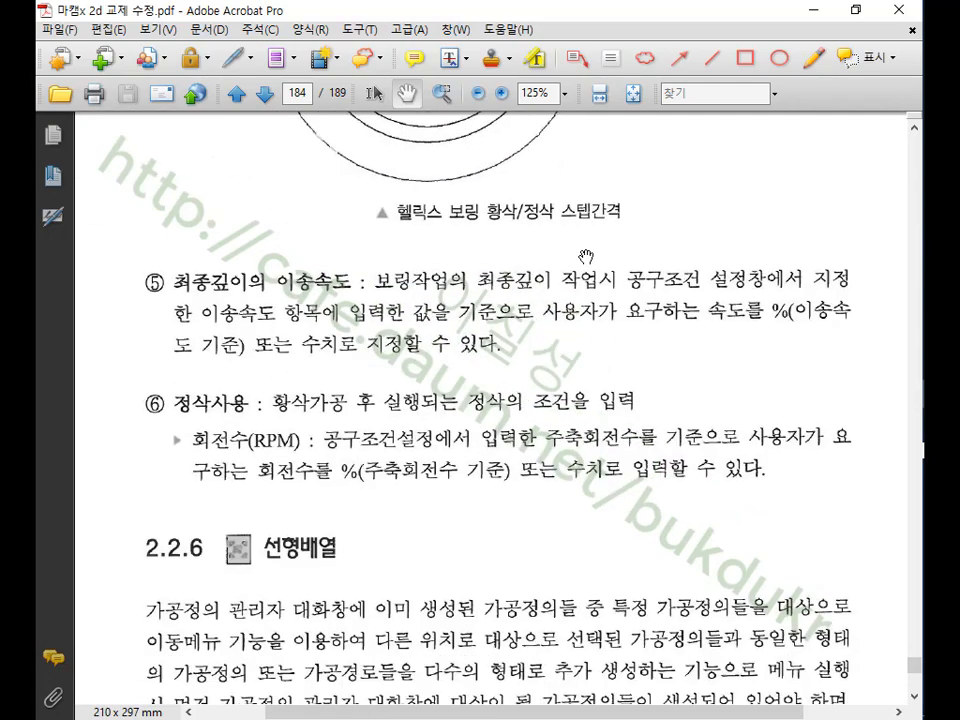
- Bring up section 2.2.6 선형배열 and sketch a large red frame with four rectangles inside it over the text
{"action": "scroll", "coordinate": [585, 257], "scroll_direction": "down", "scroll_amount": 3}
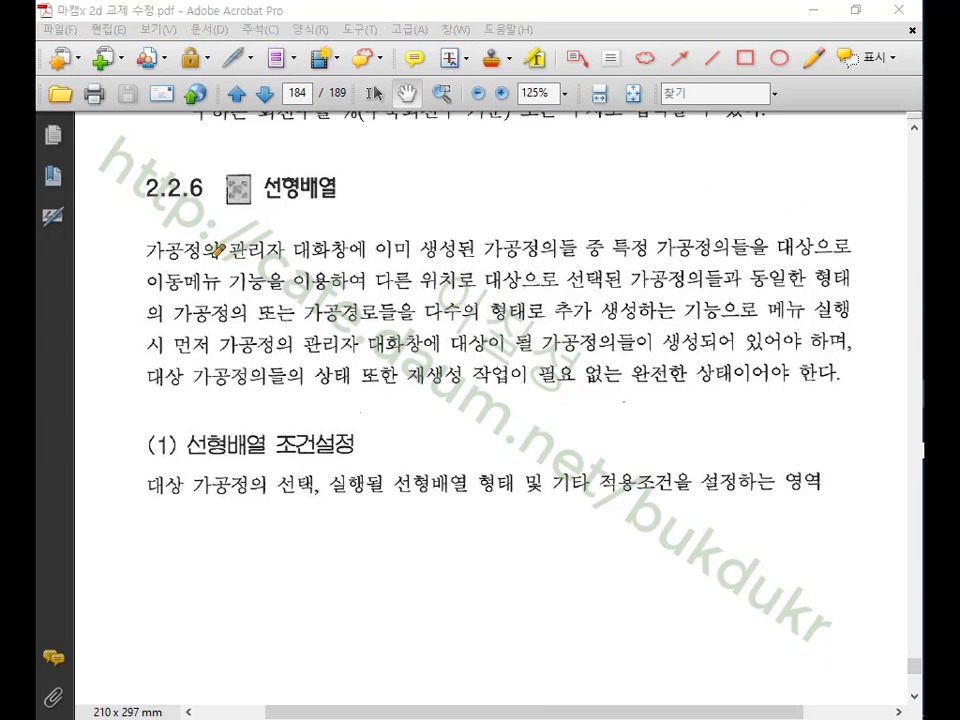
{"action": "mouse_move", "coordinate": [127, 230]}
{"action": "left_mouse_down"}
{"action": "mouse_move", "coordinate": [129, 524]}
{"action": "mouse_move", "coordinate": [690, 526]}
{"action": "mouse_move", "coordinate": [870, 476]}
{"action": "mouse_move", "coordinate": [843, 222]}
{"action": "mouse_move", "coordinate": [132, 234]}
{"action": "left_mouse_up"}
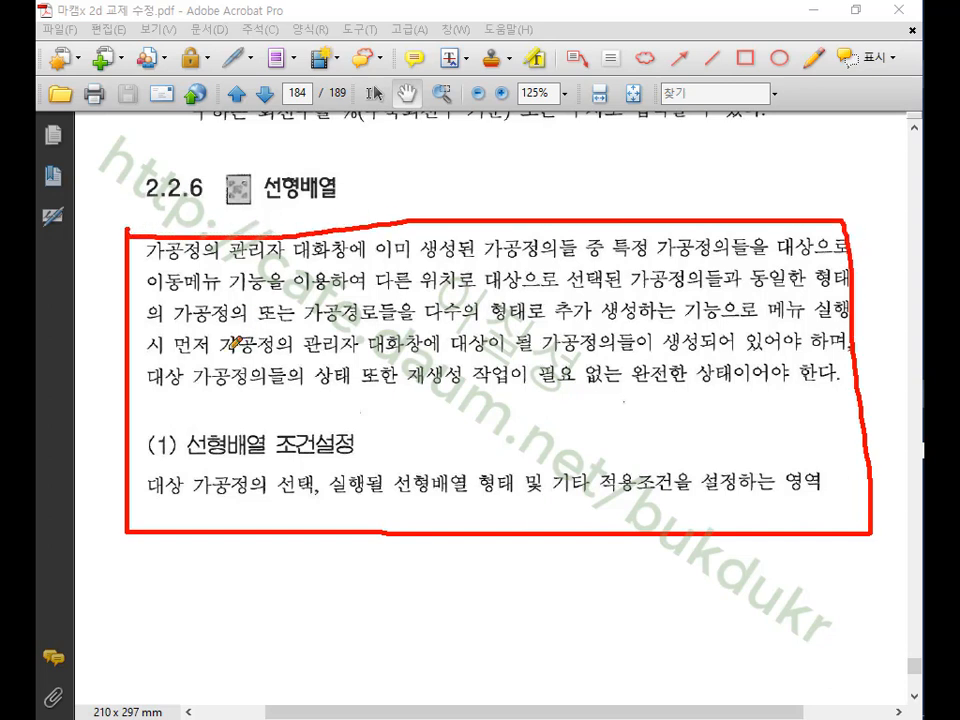
{"action": "mouse_move", "coordinate": [173, 286]}
{"action": "left_mouse_down"}
{"action": "mouse_move", "coordinate": [172, 355]}
{"action": "mouse_move", "coordinate": [290, 395]}
{"action": "mouse_move", "coordinate": [226, 284]}
{"action": "left_mouse_up"}
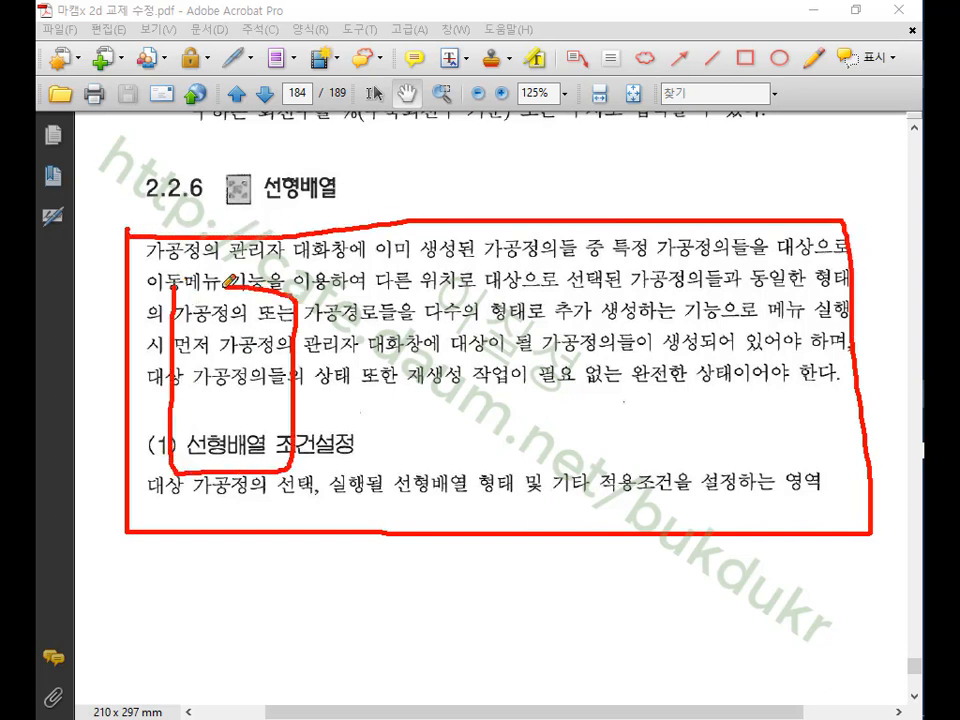
{"action": "mouse_move", "coordinate": [336, 298]}
{"action": "left_mouse_down"}
{"action": "mouse_move", "coordinate": [338, 393]}
{"action": "mouse_move", "coordinate": [450, 458]}
{"action": "mouse_move", "coordinate": [474, 306]}
{"action": "mouse_move", "coordinate": [513, 380]}
{"action": "mouse_move", "coordinate": [632, 469]}
{"action": "mouse_move", "coordinate": [560, 293]}
{"action": "mouse_move", "coordinate": [527, 284]}
{"action": "left_mouse_up"}
{"action": "mouse_move", "coordinate": [704, 282]}
{"action": "left_mouse_down"}
{"action": "mouse_move", "coordinate": [710, 445]}
{"action": "mouse_move", "coordinate": [840, 442]}
{"action": "mouse_move", "coordinate": [838, 298]}
{"action": "mouse_move", "coordinate": [714, 268]}
{"action": "left_mouse_up"}
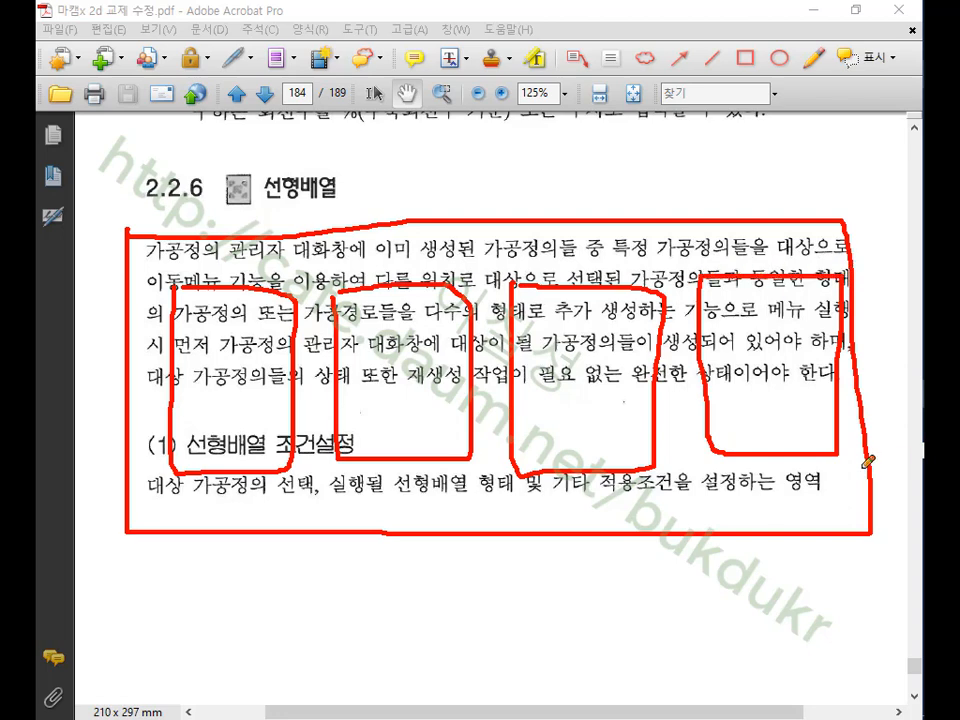
- Write the tool labels T01, T02 and T03 in red below the large frame
{"action": "mouse_move", "coordinate": [150, 557]}
{"action": "left_mouse_down"}
{"action": "mouse_move", "coordinate": [198, 557]}
{"action": "mouse_move", "coordinate": [182, 573]}
{"action": "mouse_move", "coordinate": [226, 588]}
{"action": "left_mouse_up"}
{"action": "mouse_move", "coordinate": [170, 600]}
{"action": "left_mouse_down"}
{"action": "mouse_move", "coordinate": [203, 600]}
{"action": "mouse_move", "coordinate": [187, 622]}
{"action": "mouse_move", "coordinate": [208, 608]}
{"action": "mouse_move", "coordinate": [217, 620]}
{"action": "mouse_move", "coordinate": [248, 620]}
{"action": "left_mouse_up"}
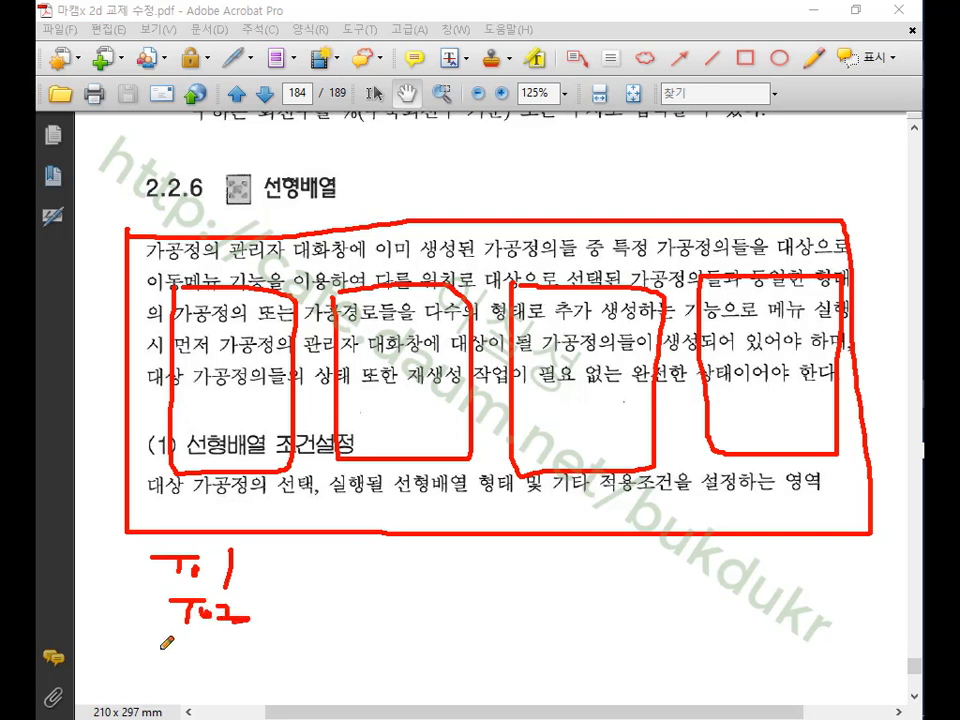
{"action": "mouse_move", "coordinate": [167, 648]}
{"action": "left_mouse_down"}
{"action": "mouse_move", "coordinate": [184, 680]}
{"action": "mouse_move", "coordinate": [242, 652]}
{"action": "mouse_move", "coordinate": [251, 667]}
{"action": "mouse_move", "coordinate": [236, 680]}
{"action": "left_mouse_up"}
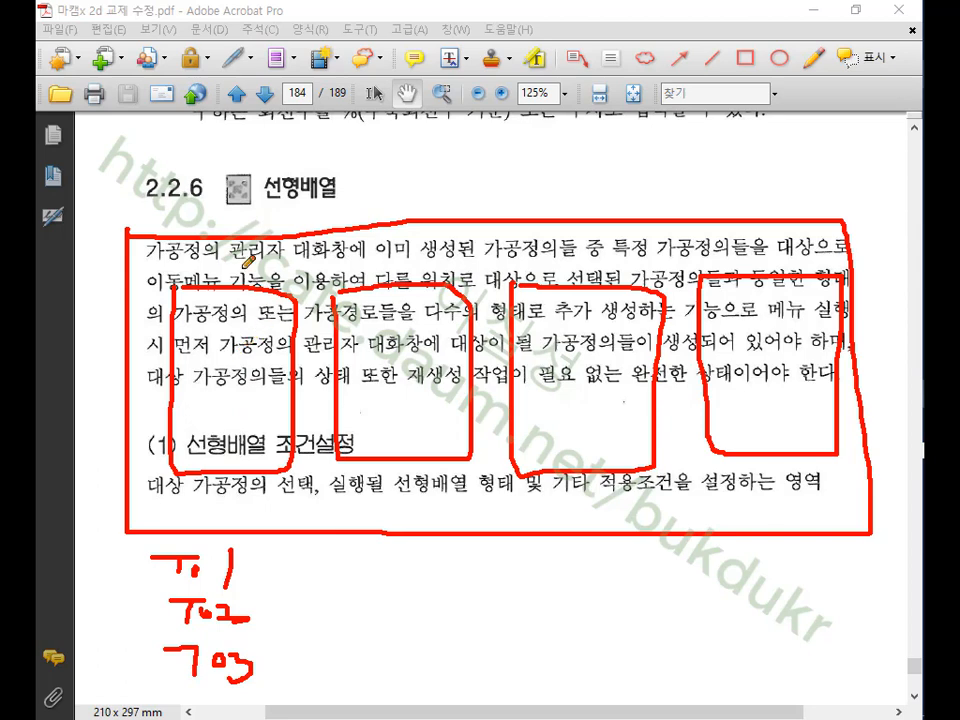
- Mark each of the four rectangles with a check at its upper edge and draw a line under T02
{"action": "left_click_drag", "start_coordinate": [241, 264], "coordinate": [288, 264]}
{"action": "left_click_drag", "start_coordinate": [362, 265], "coordinate": [395, 264]}
{"action": "left_click_drag", "start_coordinate": [575, 283], "coordinate": [586, 258]}
{"action": "left_click_drag", "start_coordinate": [732, 245], "coordinate": [760, 246]}
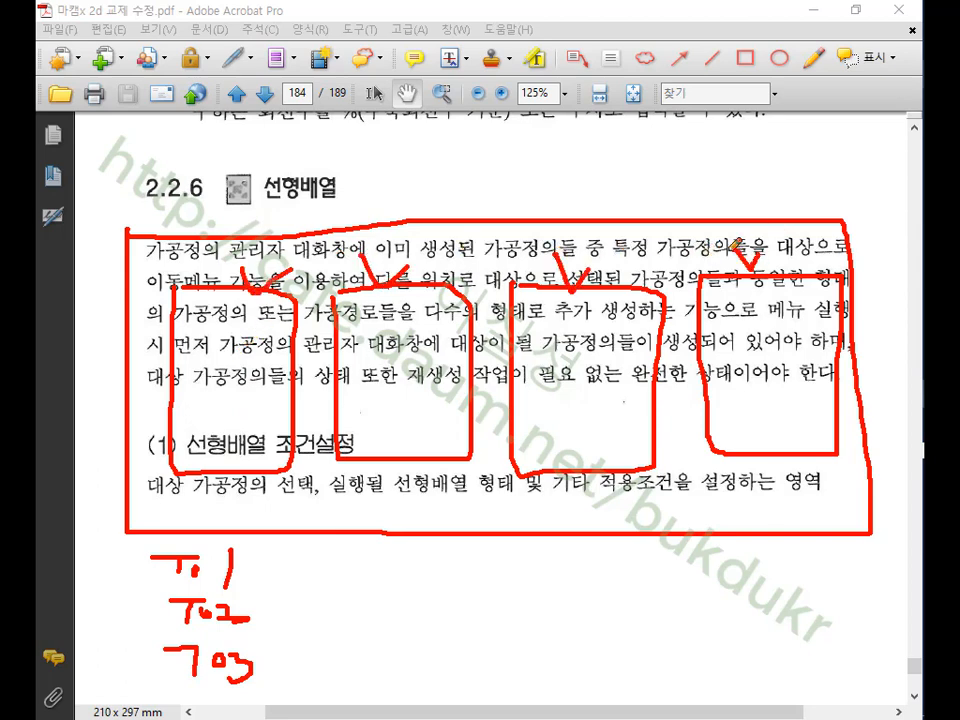
{"action": "left_click_drag", "start_coordinate": [143, 631], "coordinate": [276, 630]}
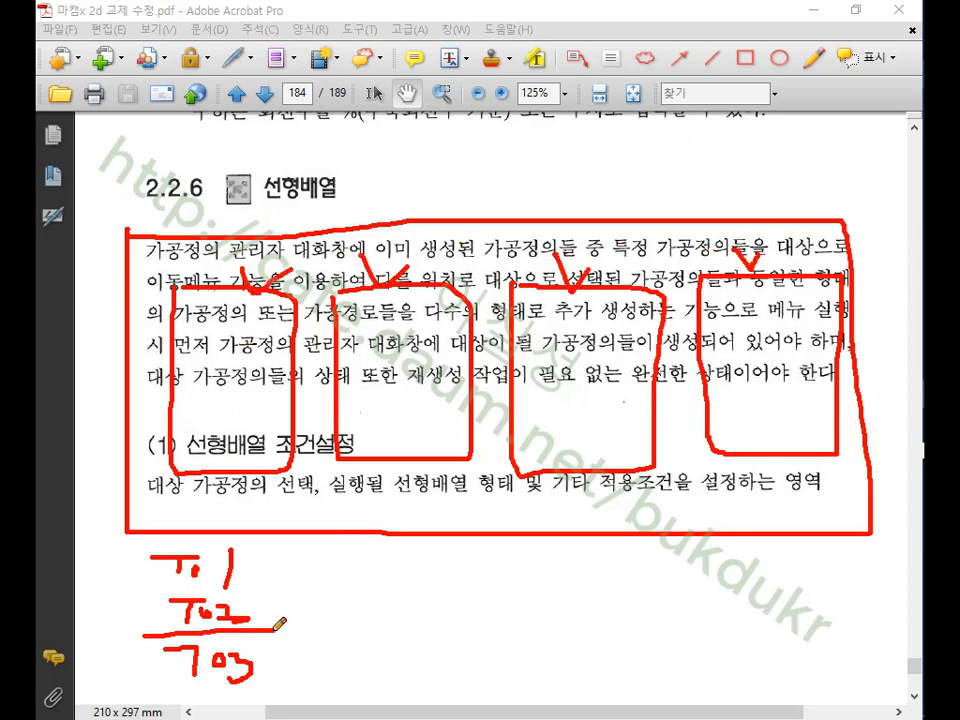
- Add two more rows of check marks inside the four rectangles and draw a line under T03
{"action": "left_click_drag", "start_coordinate": [242, 306], "coordinate": [284, 303]}
{"action": "mouse_move", "coordinate": [398, 312]}
{"action": "left_mouse_down"}
{"action": "mouse_move", "coordinate": [406, 324]}
{"action": "mouse_move", "coordinate": [460, 299]}
{"action": "left_mouse_up"}
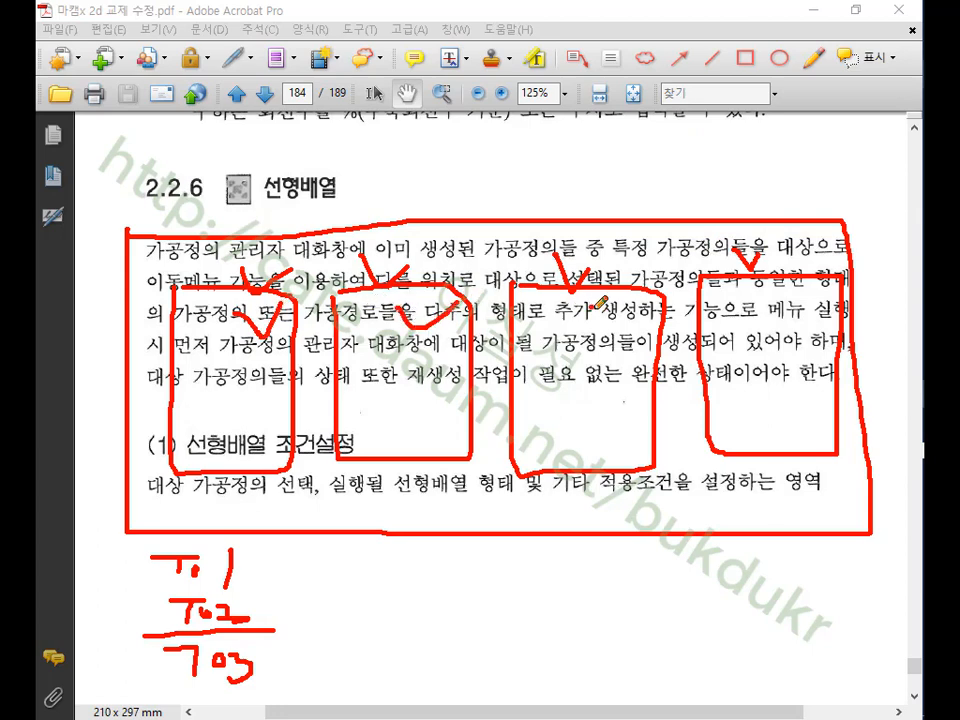
{"action": "left_click_drag", "start_coordinate": [592, 295], "coordinate": [656, 293]}
{"action": "left_click_drag", "start_coordinate": [749, 280], "coordinate": [801, 277]}
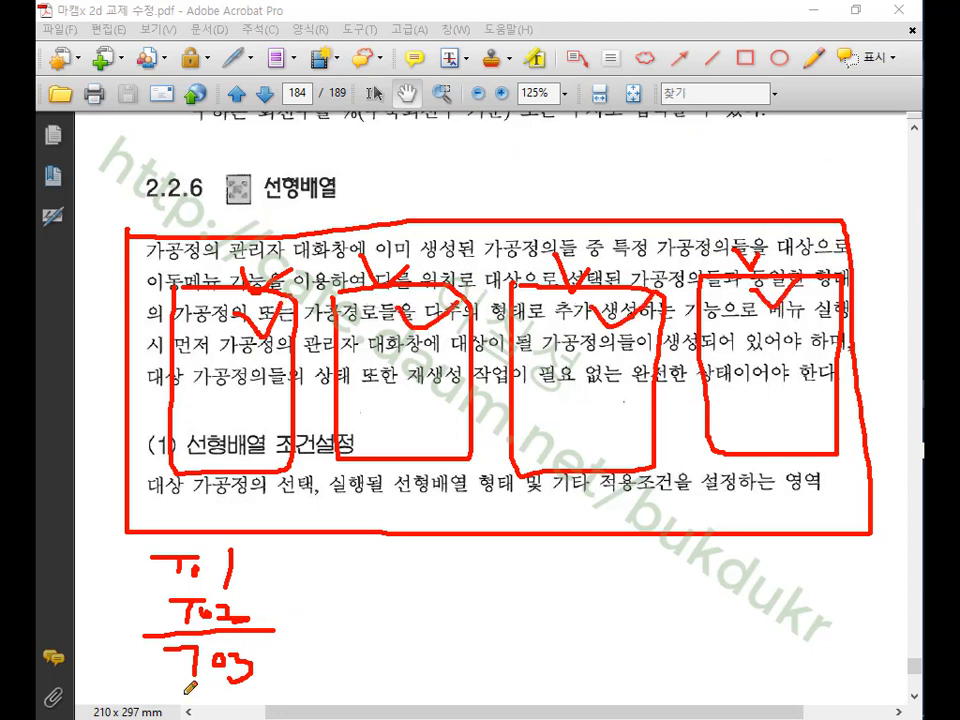
{"action": "left_click_drag", "start_coordinate": [185, 691], "coordinate": [258, 693]}
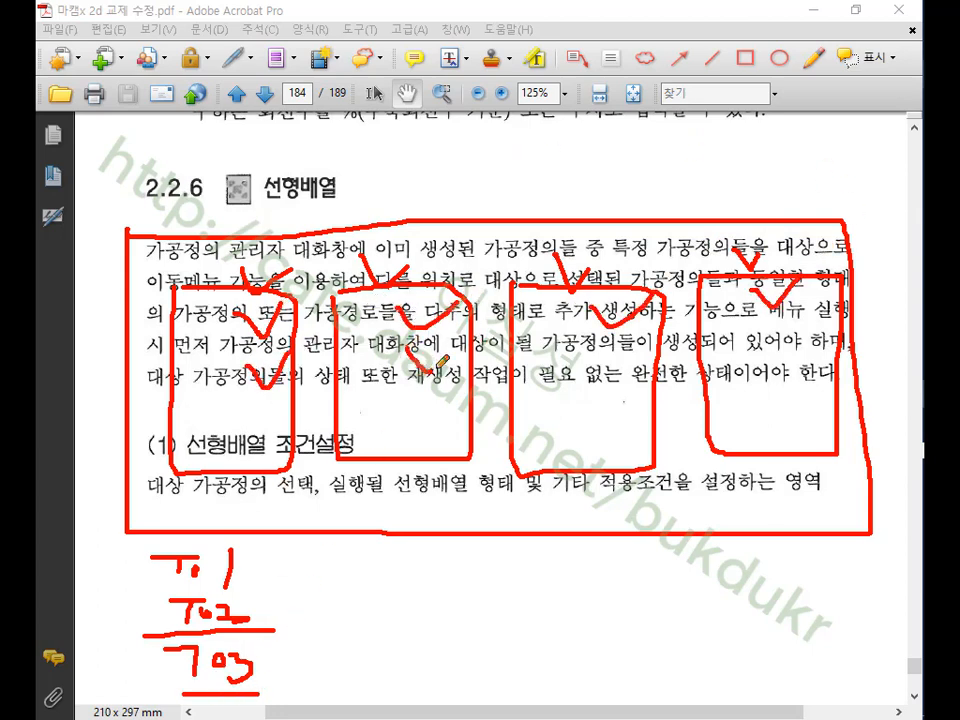
{"action": "left_click_drag", "start_coordinate": [768, 325], "coordinate": [804, 323]}
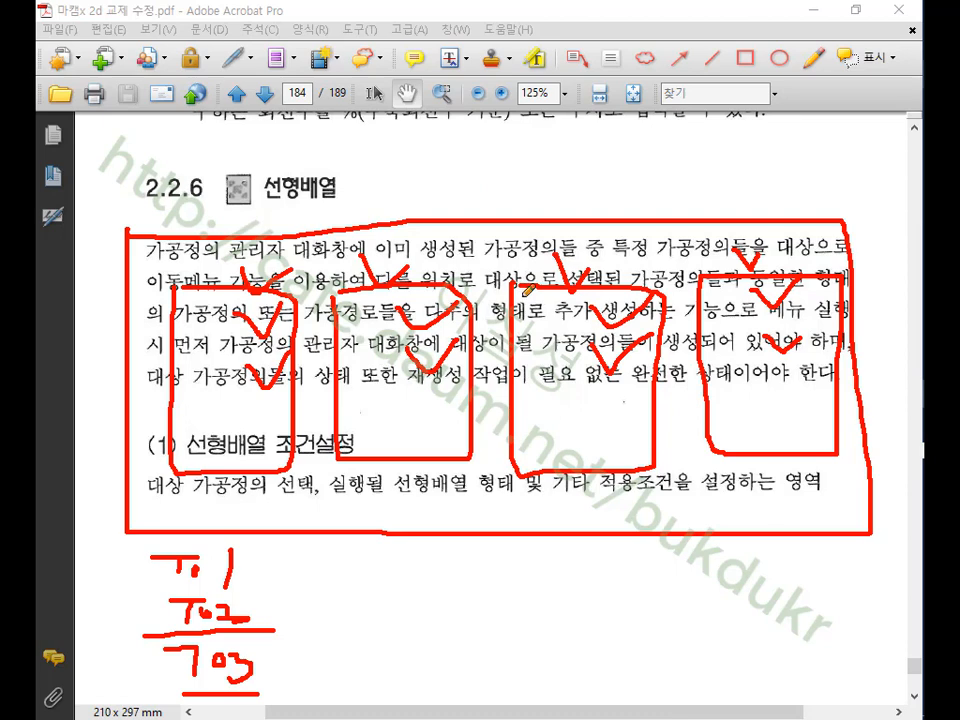
- Circle the 선형배열 heading in red, then clear all screen annotations
{"action": "mouse_move", "coordinate": [234, 201]}
{"action": "left_mouse_down"}
{"action": "mouse_move", "coordinate": [312, 187]}
{"action": "mouse_move", "coordinate": [228, 188]}
{"action": "left_mouse_up"}
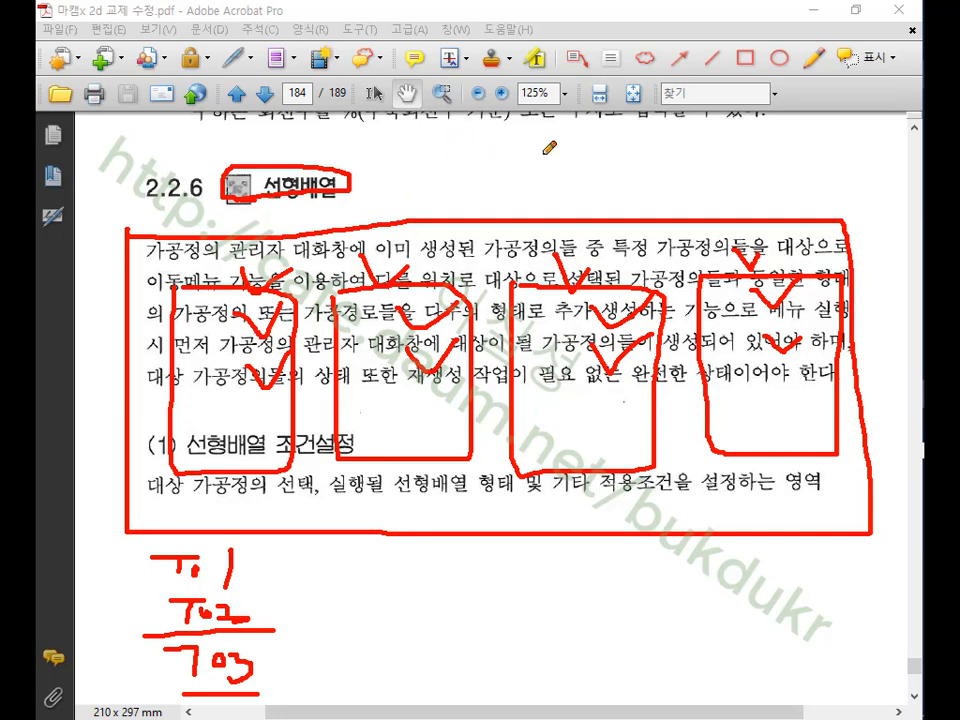
{"action": "right_click", "coordinate": [579, 147]}
{"action": "left_click", "coordinate": [610, 349]}
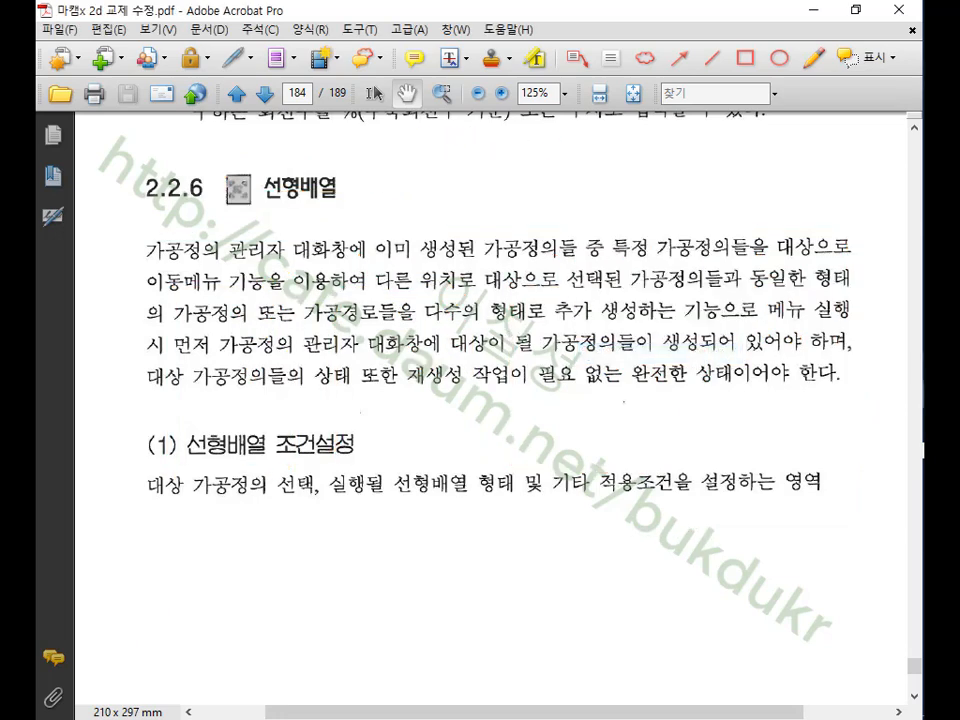
- Switch to Mastercam and compare the ramp contour and helix bore toolpaths in the isometric view
{"action": "key", "text": "alt+Tab"}
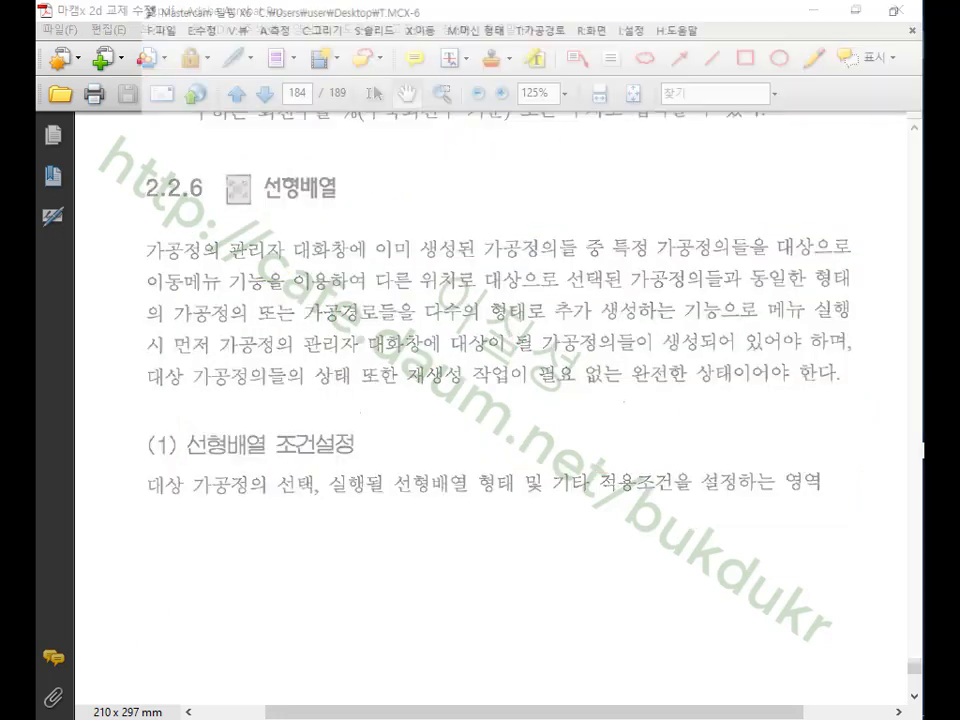
{"action": "left_click", "coordinate": [246, 136]}
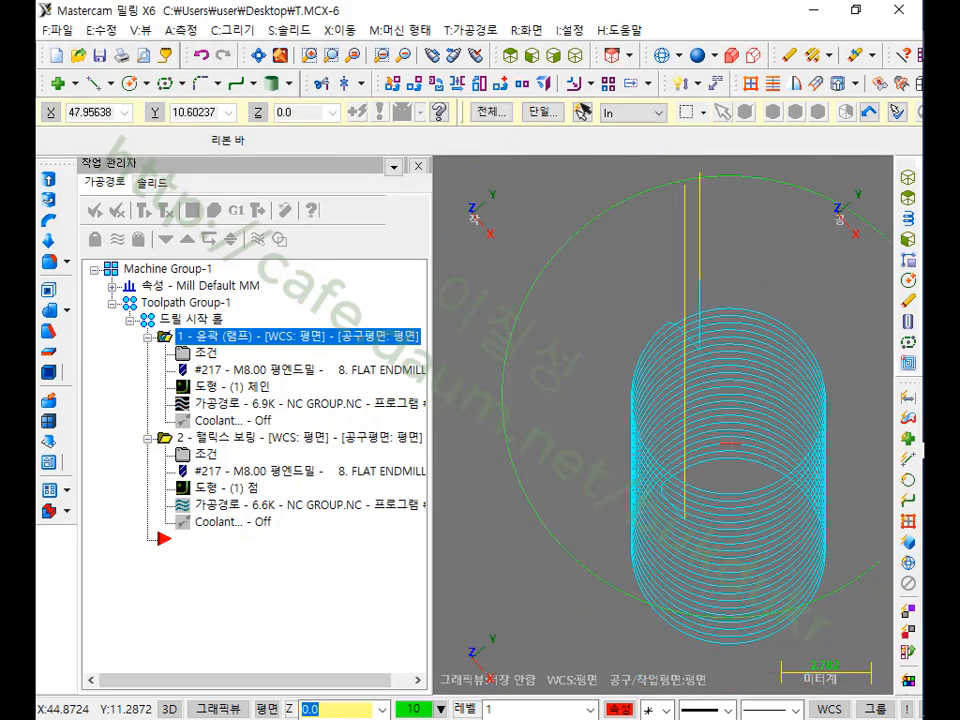
{"action": "scroll", "coordinate": [695, 467], "scroll_direction": "down", "scroll_amount": 3}
{"action": "scroll", "coordinate": [733, 434], "scroll_direction": "down", "scroll_amount": 2}
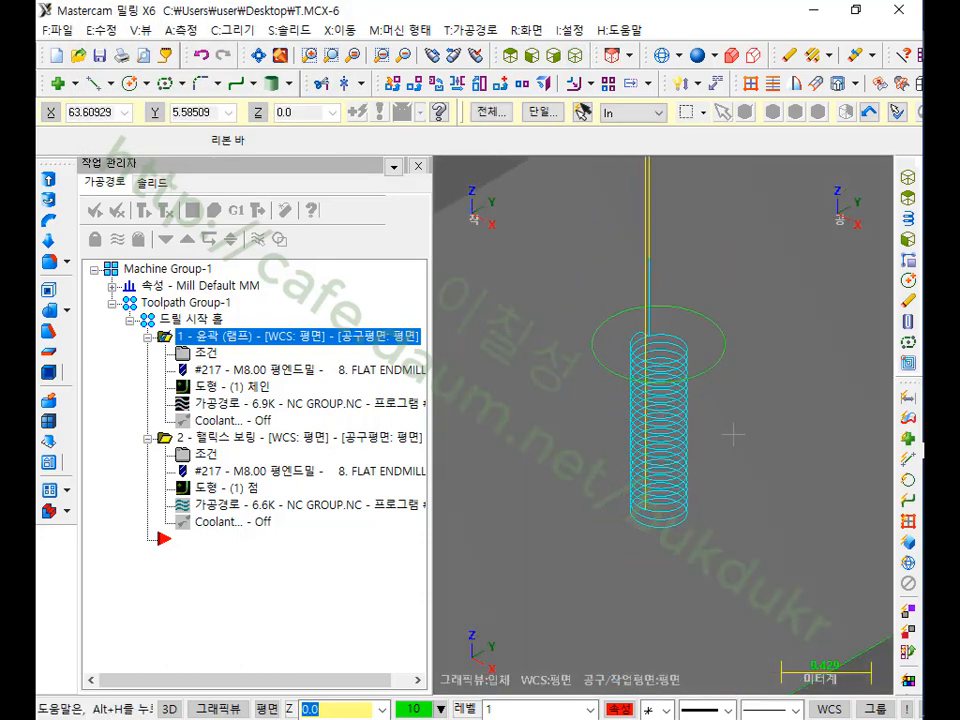
{"action": "left_click", "coordinate": [249, 440]}
{"action": "left_click", "coordinate": [245, 336]}
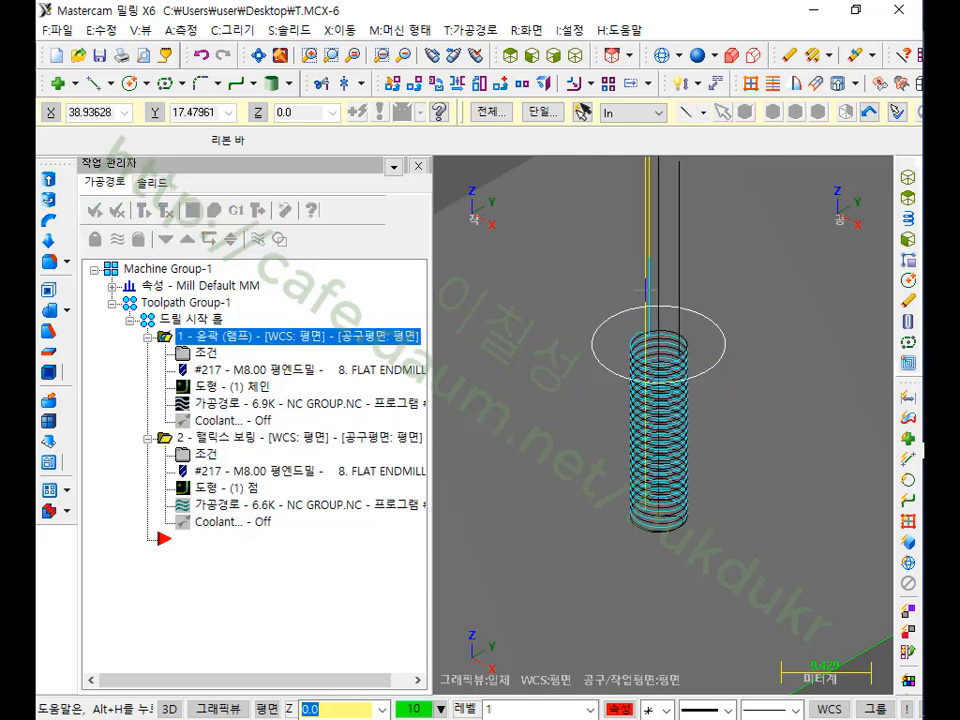
- Show the whole block from the top, turn off its shading and return to the isometric view
{"action": "left_click", "coordinate": [515, 55]}
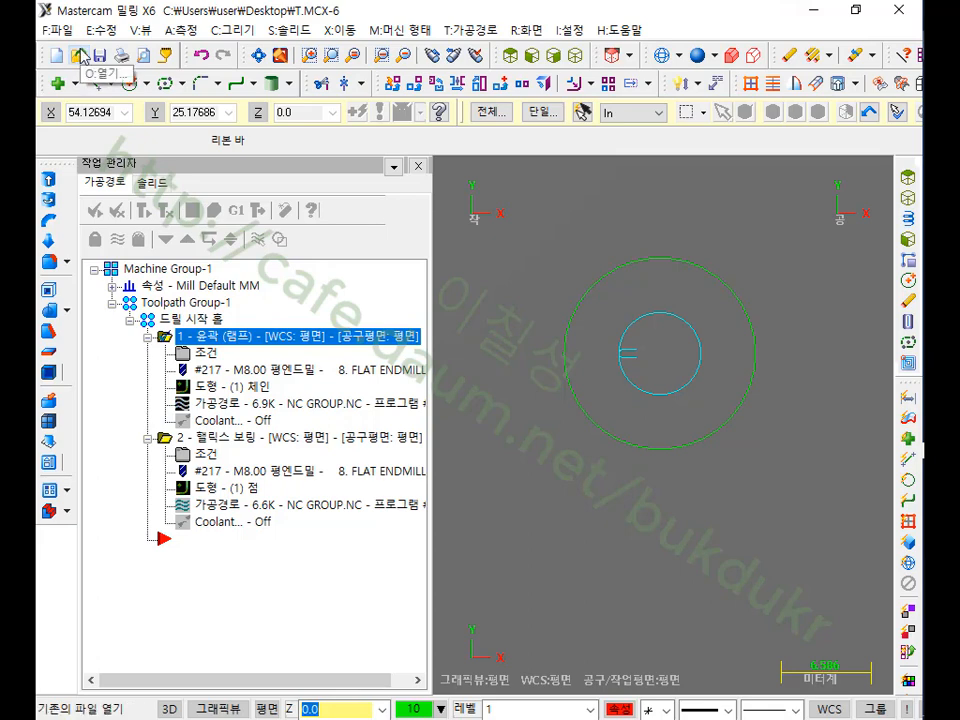
{"action": "scroll", "coordinate": [617, 463], "scroll_direction": "down", "scroll_amount": 2}
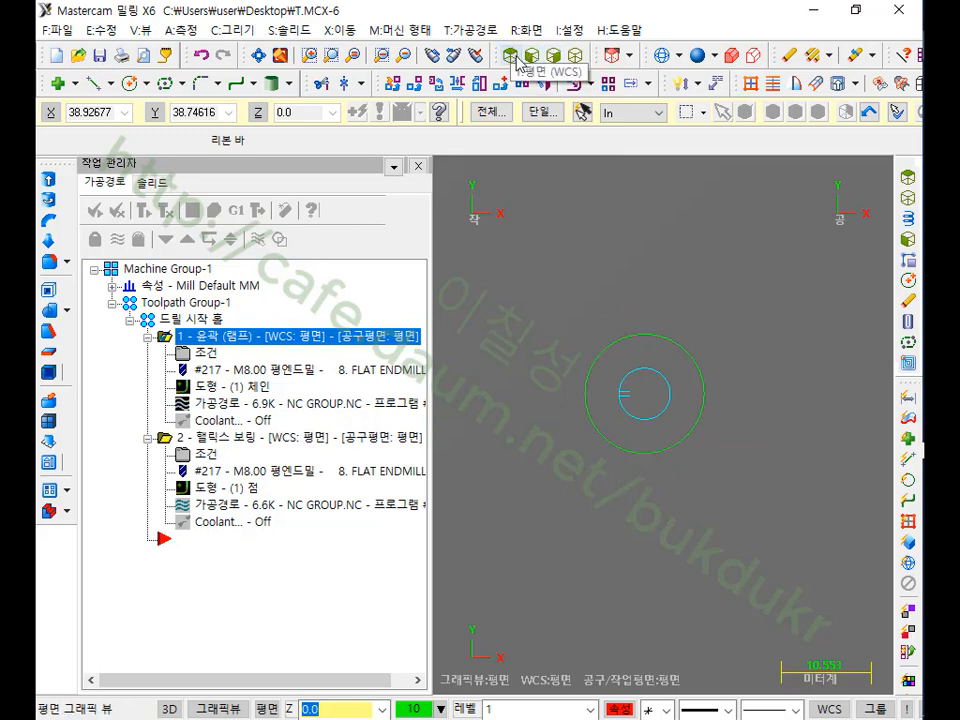
{"action": "scroll", "coordinate": [650, 370], "scroll_direction": "down", "scroll_amount": 2}
{"action": "scroll", "coordinate": [650, 370], "scroll_direction": "down", "scroll_amount": 1}
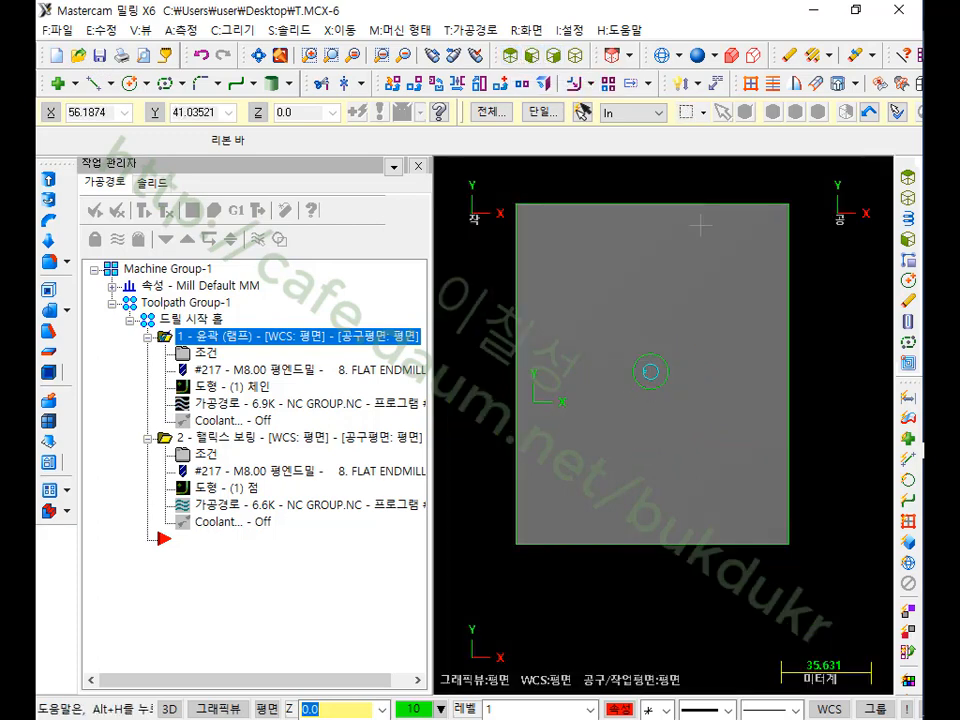
{"action": "left_click", "coordinate": [752, 55]}
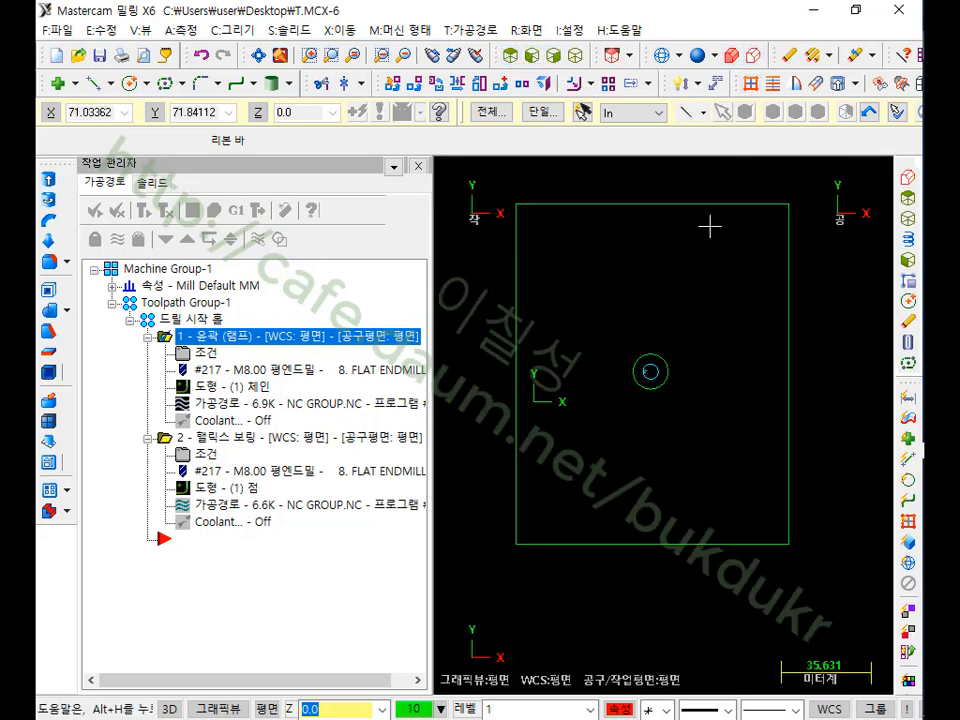
{"action": "left_click", "coordinate": [576, 55]}
{"action": "scroll", "coordinate": [678, 366], "scroll_direction": "down", "scroll_amount": 2}
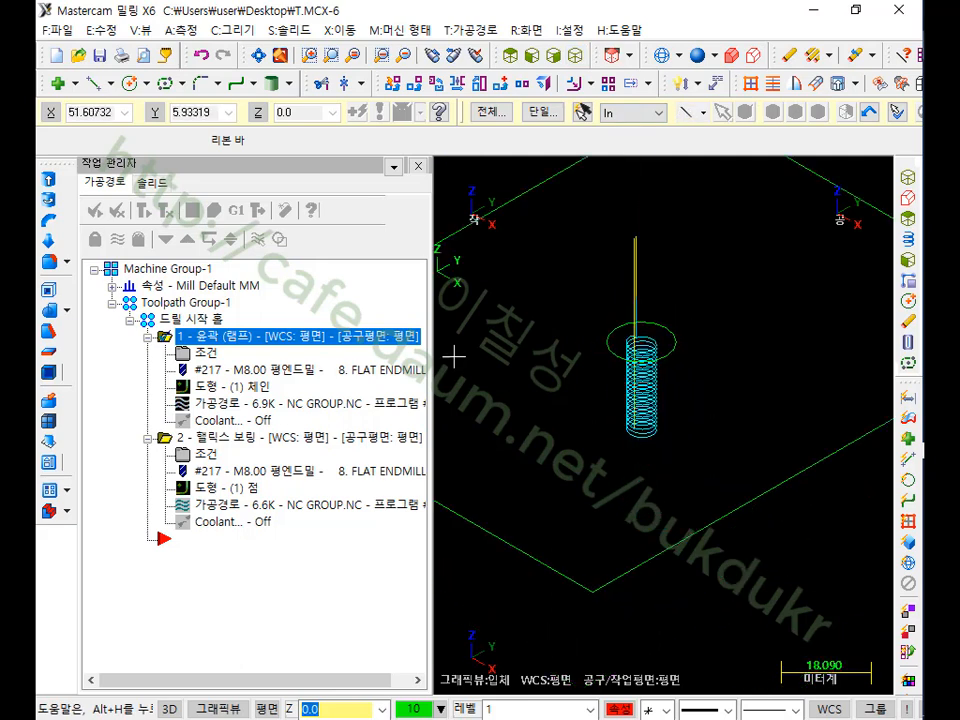
- Collapse the ramp contour and helix bore operations and move the insert arrow above the ramp contour operation
{"action": "left_click", "coordinate": [147, 336]}
{"action": "left_click", "coordinate": [147, 354]}
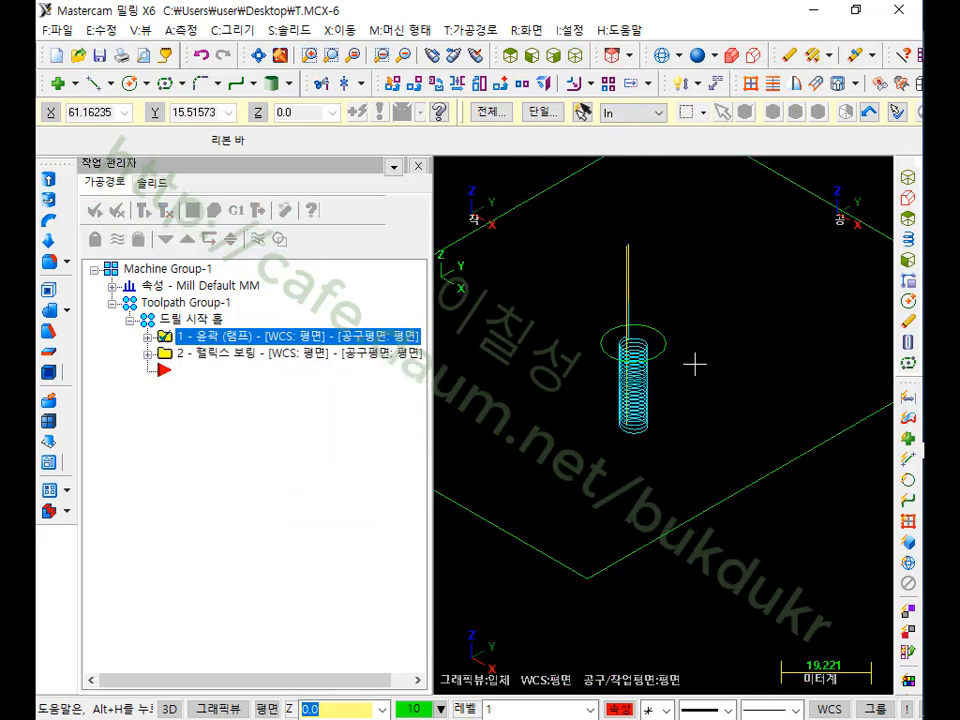
{"action": "scroll", "coordinate": [690, 370], "scroll_direction": "down", "scroll_amount": 2}
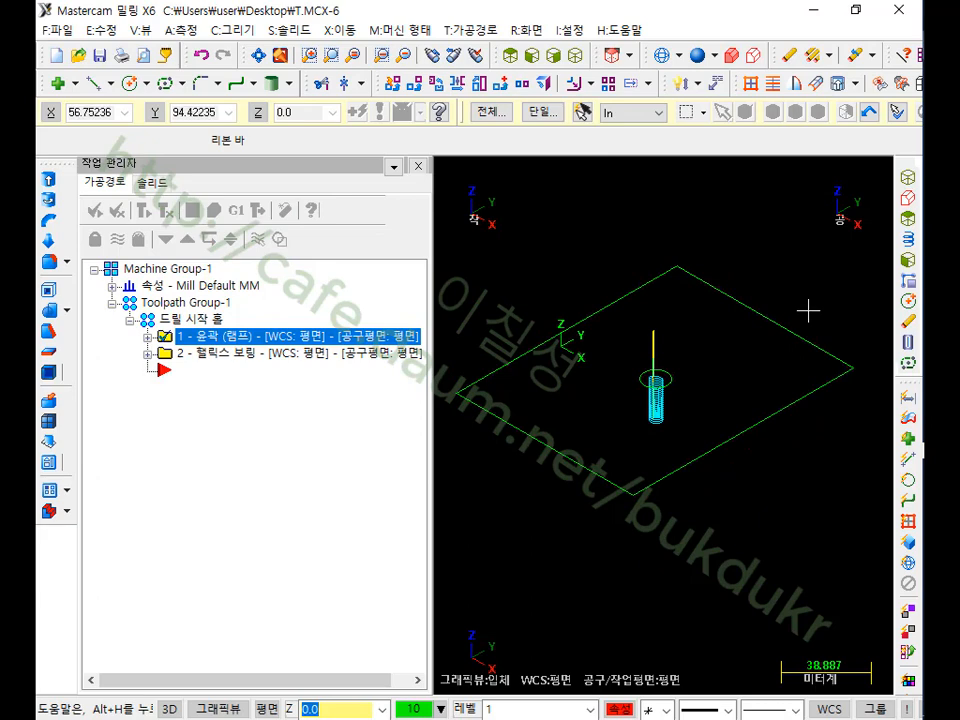
{"action": "scroll", "coordinate": [684, 285], "scroll_direction": "up", "scroll_amount": 2}
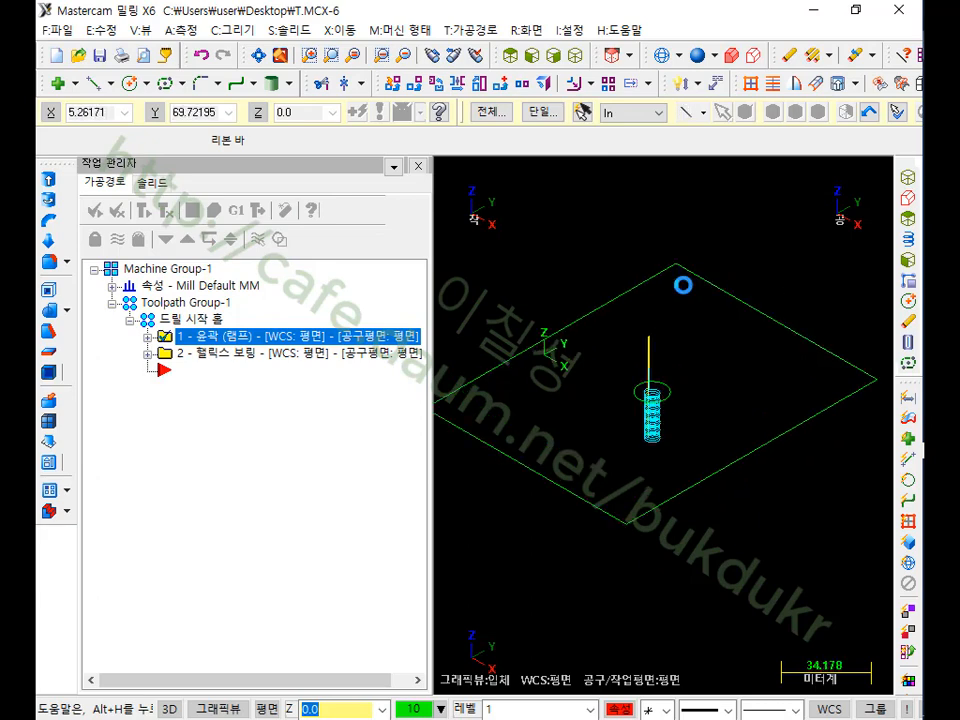
{"action": "scroll", "coordinate": [693, 282], "scroll_direction": "down", "scroll_amount": 3}
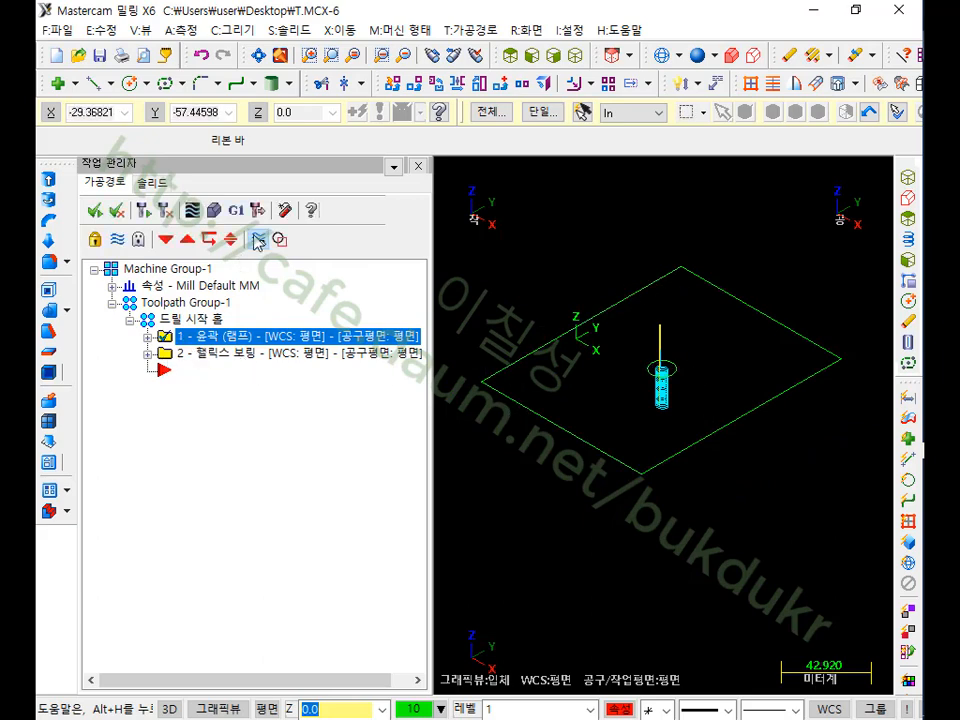
{"action": "left_click", "coordinate": [184, 242]}
{"action": "left_click", "coordinate": [184, 242]}
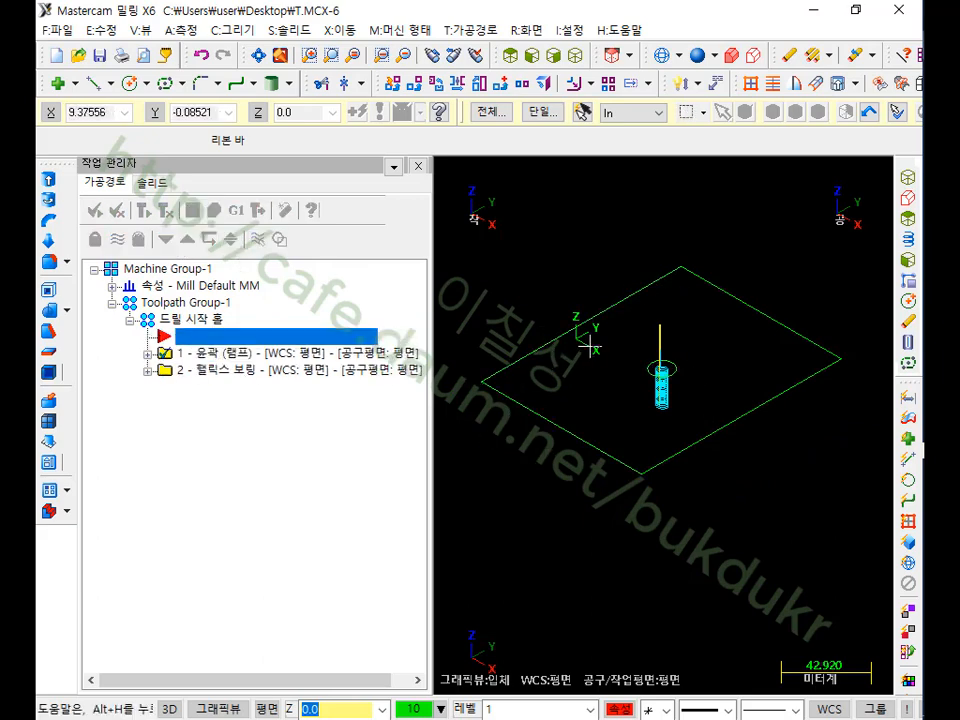
- Create a facing (표면 가공) toolpath with the block's rectangular outline as its chain
{"action": "left_click", "coordinate": [478, 31]}
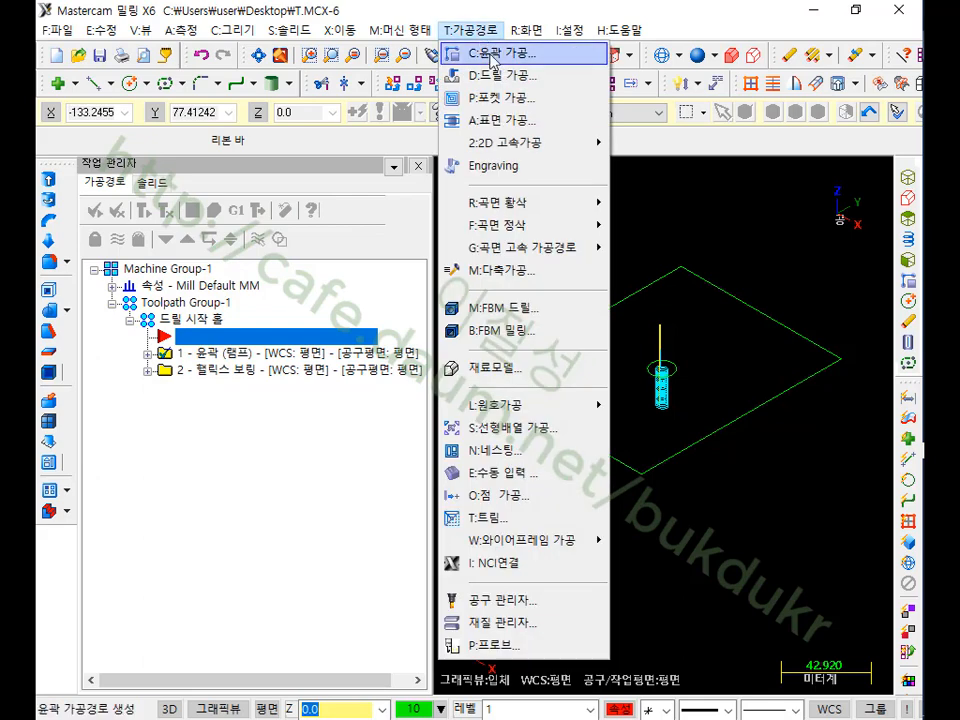
{"action": "left_click", "coordinate": [525, 122]}
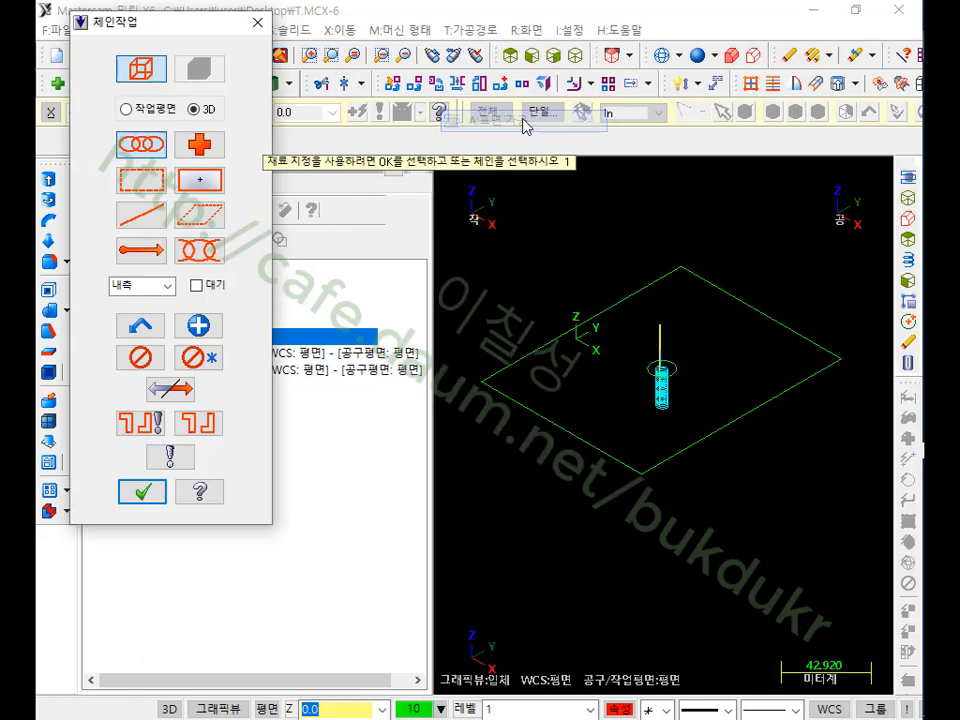
{"action": "left_click", "coordinate": [513, 363]}
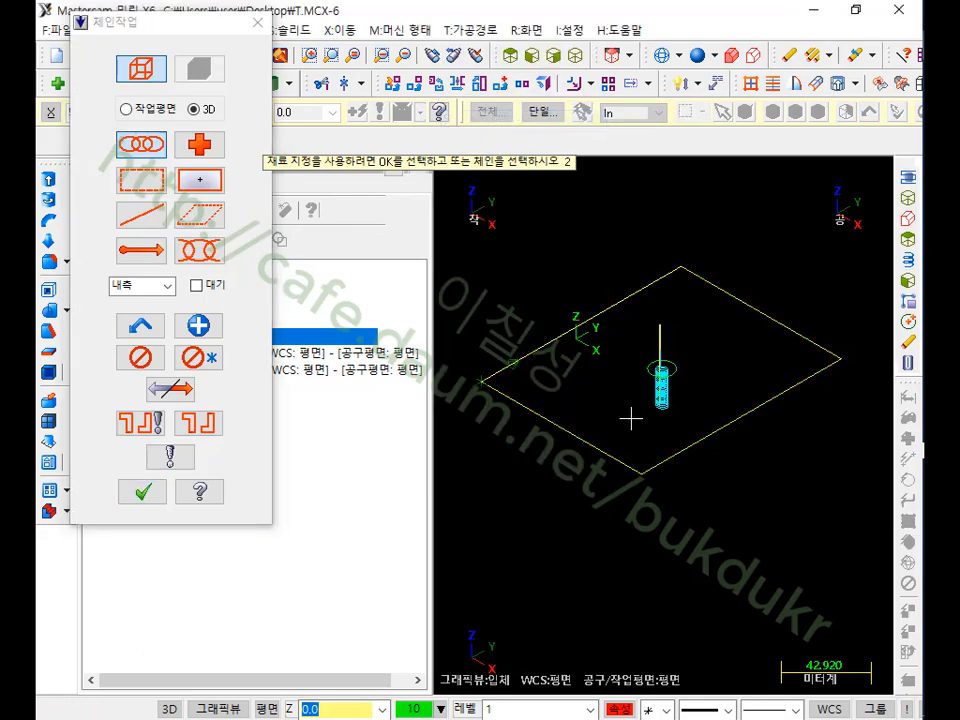
{"action": "left_click", "coordinate": [143, 492]}
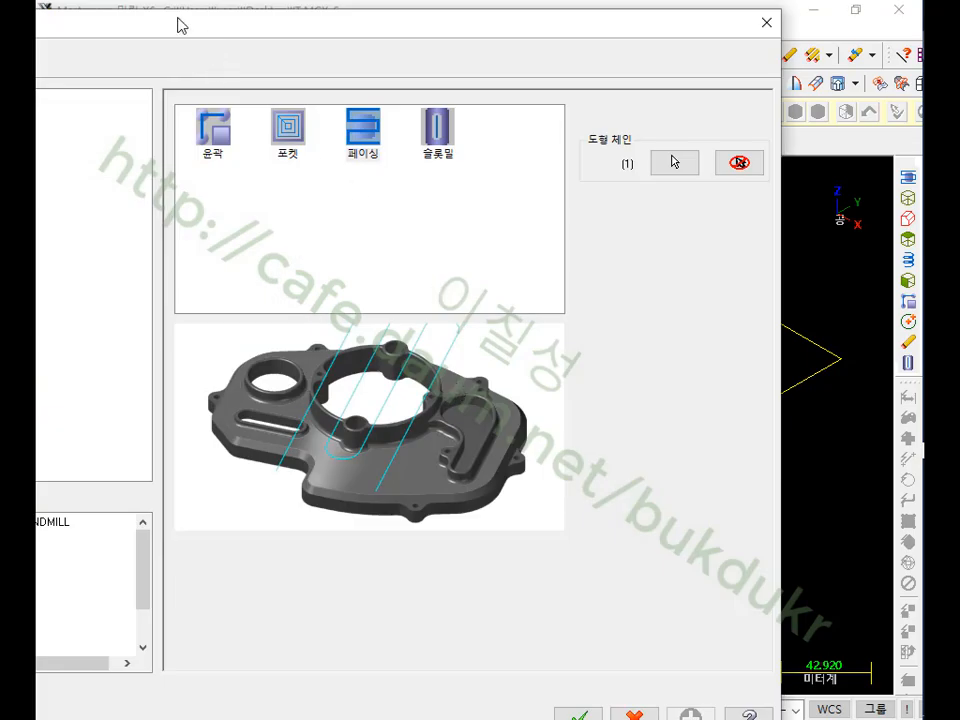
- Choose the 10 mm flat endmill for the facing toolpath and set its cutting style to dynamic (다이나믹)
{"action": "left_click_drag", "start_coordinate": [181, 25], "coordinate": [511, 30]}
{"action": "left_click", "coordinate": [219, 117]}
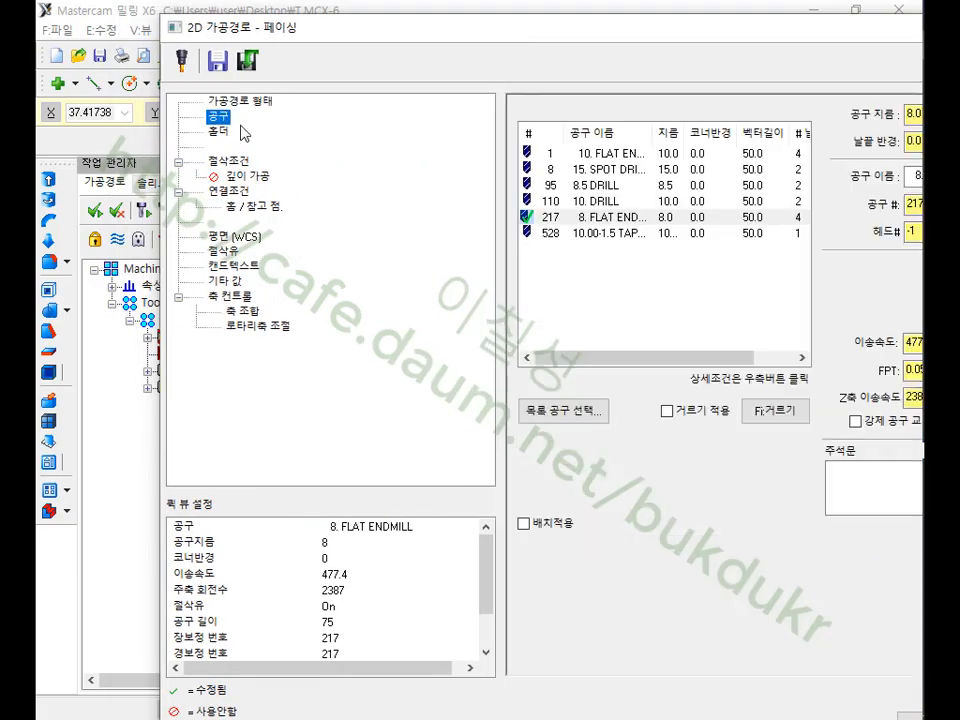
{"action": "left_click", "coordinate": [609, 156]}
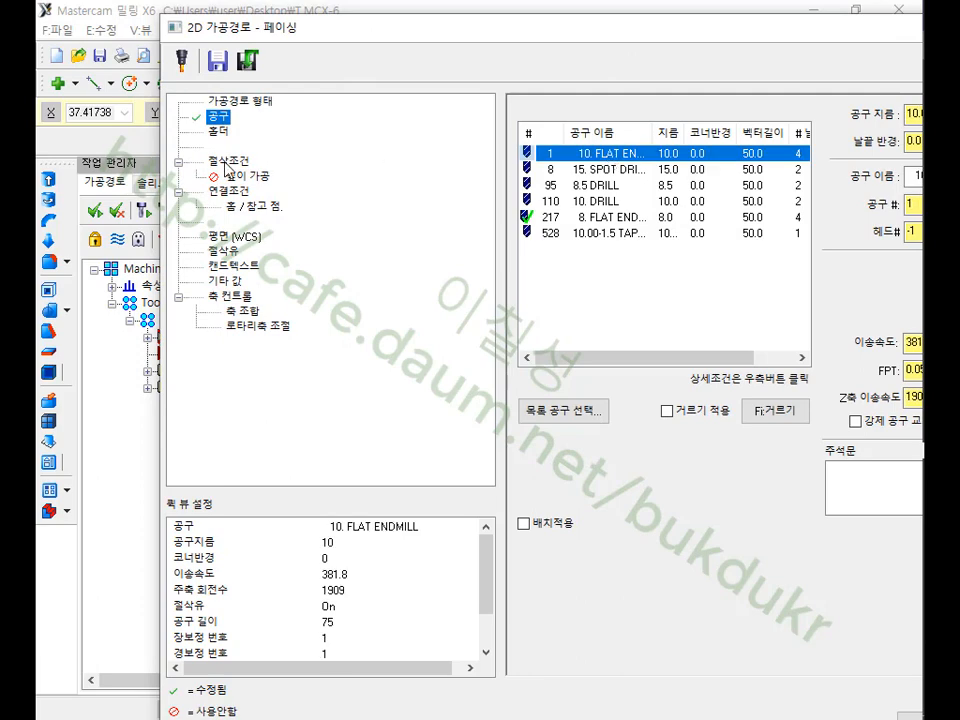
{"action": "left_click", "coordinate": [227, 162]}
{"action": "left_click_drag", "start_coordinate": [678, 30], "coordinate": [528, 42]}
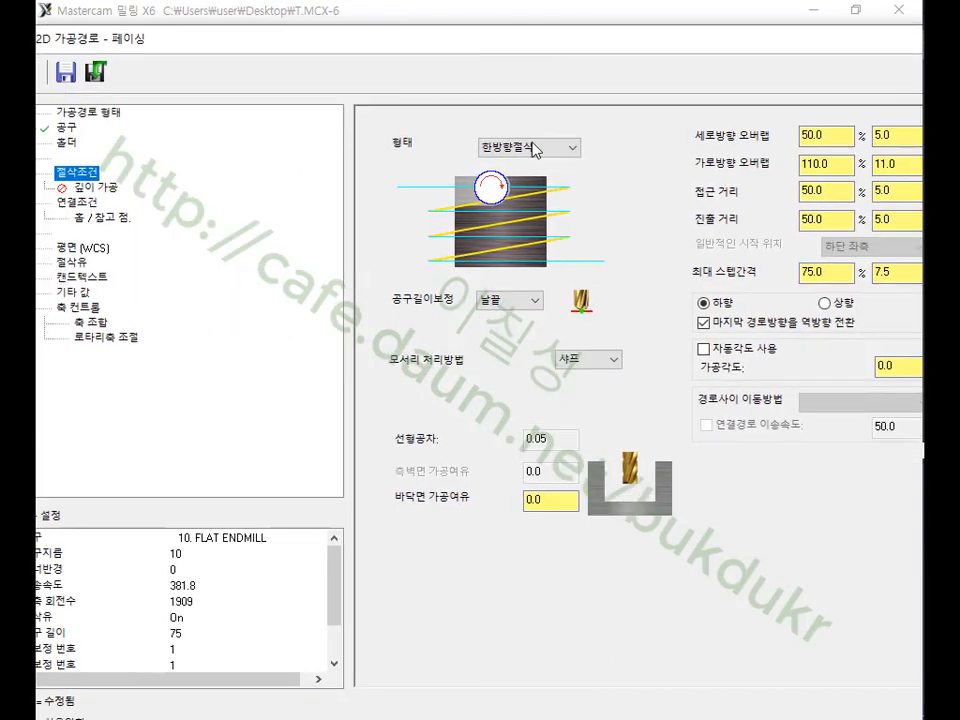
{"action": "left_click", "coordinate": [528, 147]}
{"action": "left_click", "coordinate": [522, 201]}
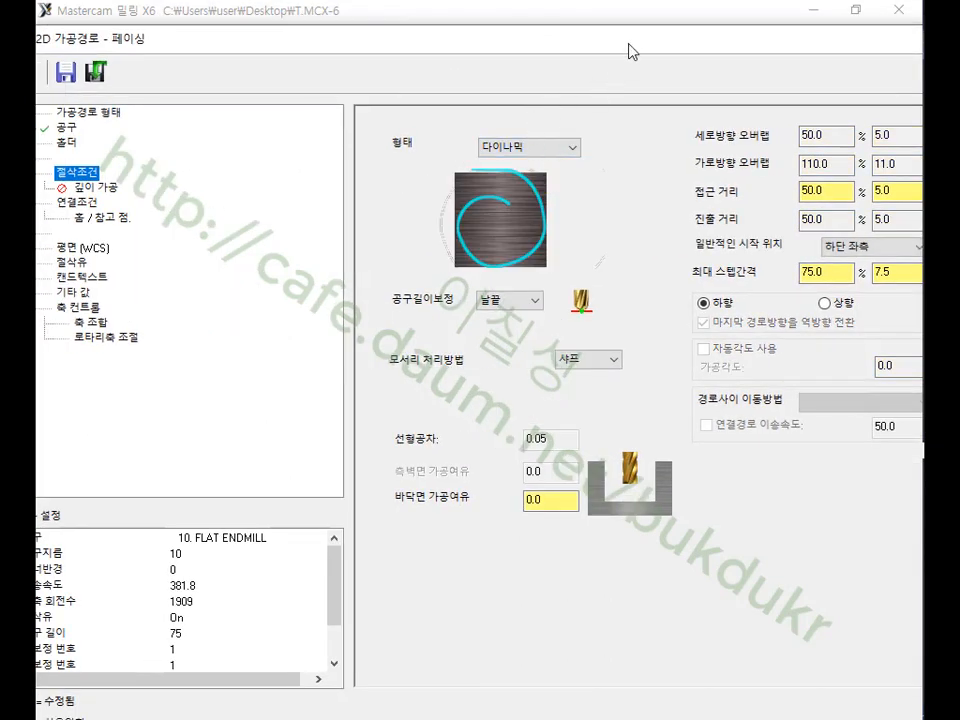
{"action": "left_click_drag", "start_coordinate": [370, 48], "coordinate": [432, 62]}
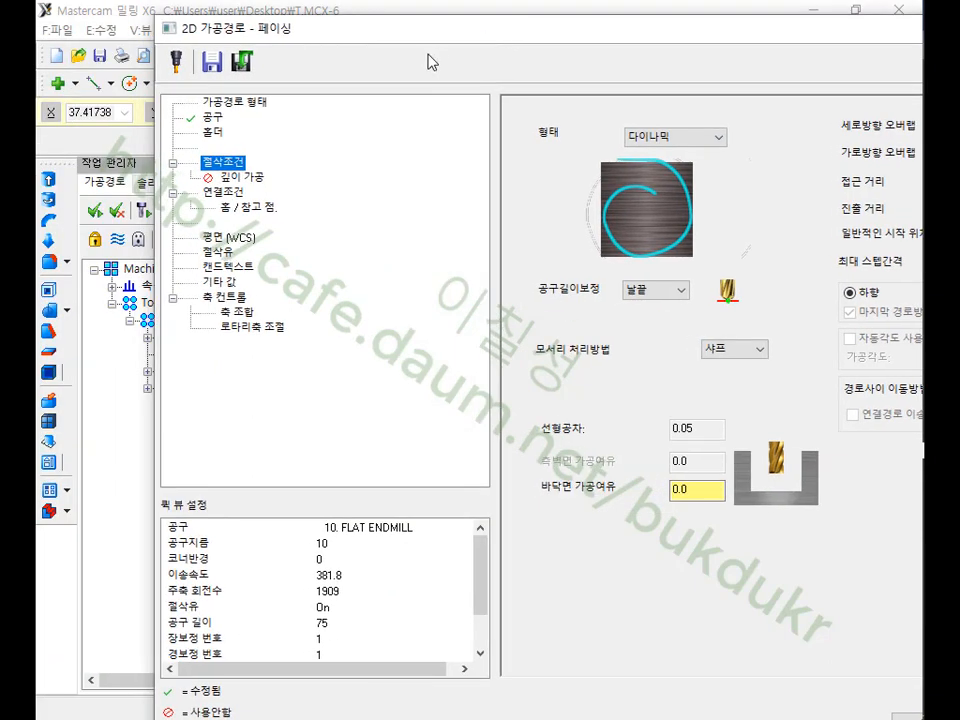
- Set the facing toolpath's top of stock to 1.0 and its depth to an absolute value, and generate the toolpath
{"action": "left_click", "coordinate": [238, 191]}
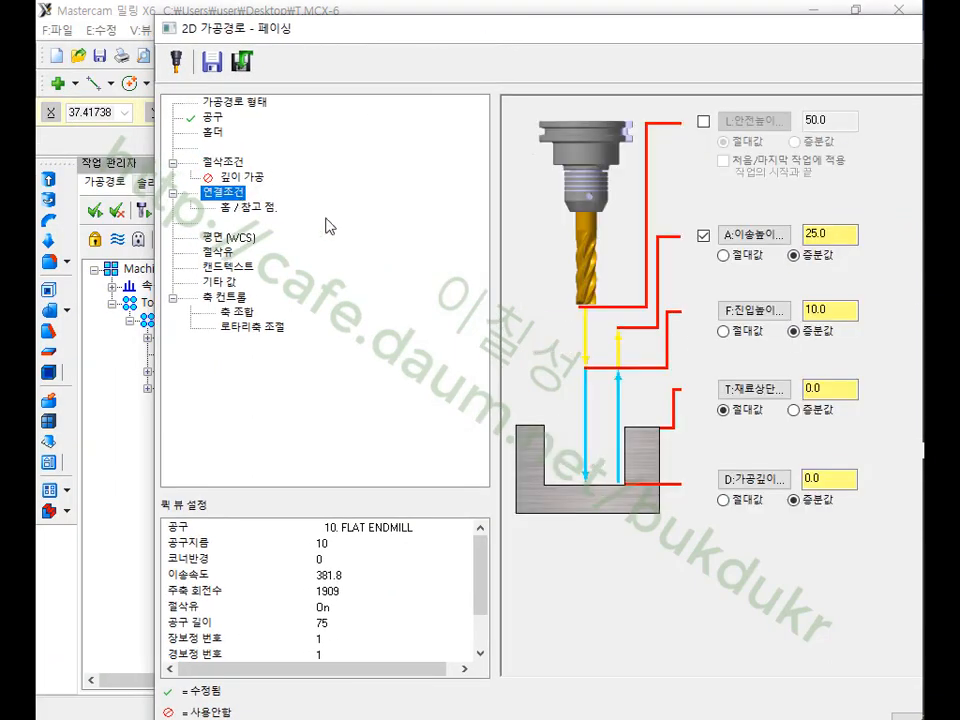
{"action": "double_click", "coordinate": [850, 393]}
{"action": "left_click", "coordinate": [724, 502]}
{"action": "left_click", "coordinate": [838, 389]}
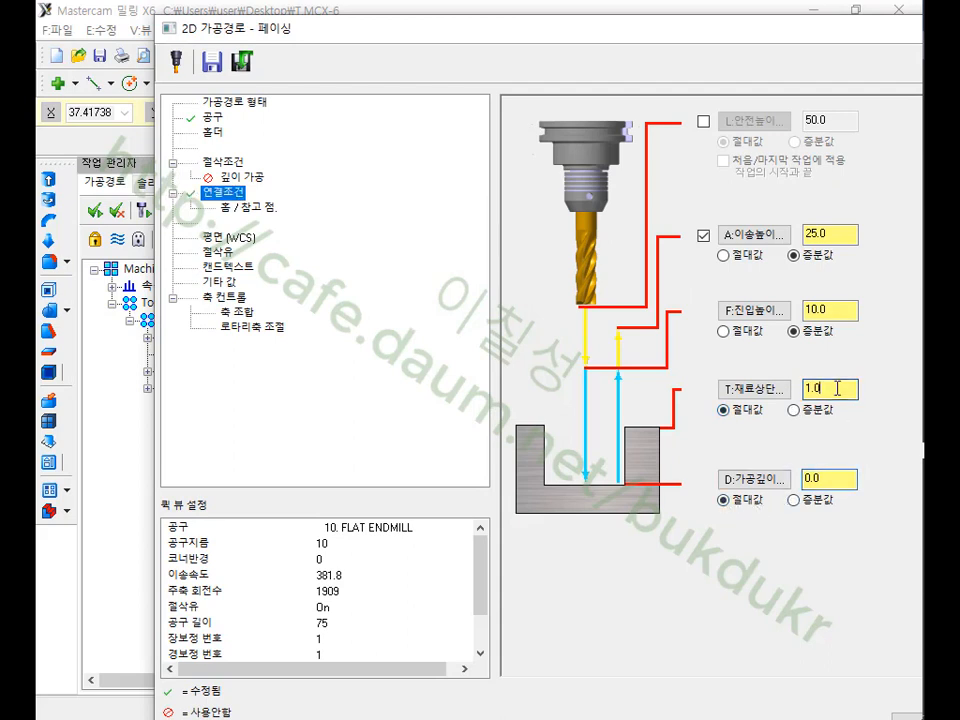
{"action": "left_click", "coordinate": [838, 478]}
{"action": "left_click_drag", "start_coordinate": [778, 42], "coordinate": [625, 42]}
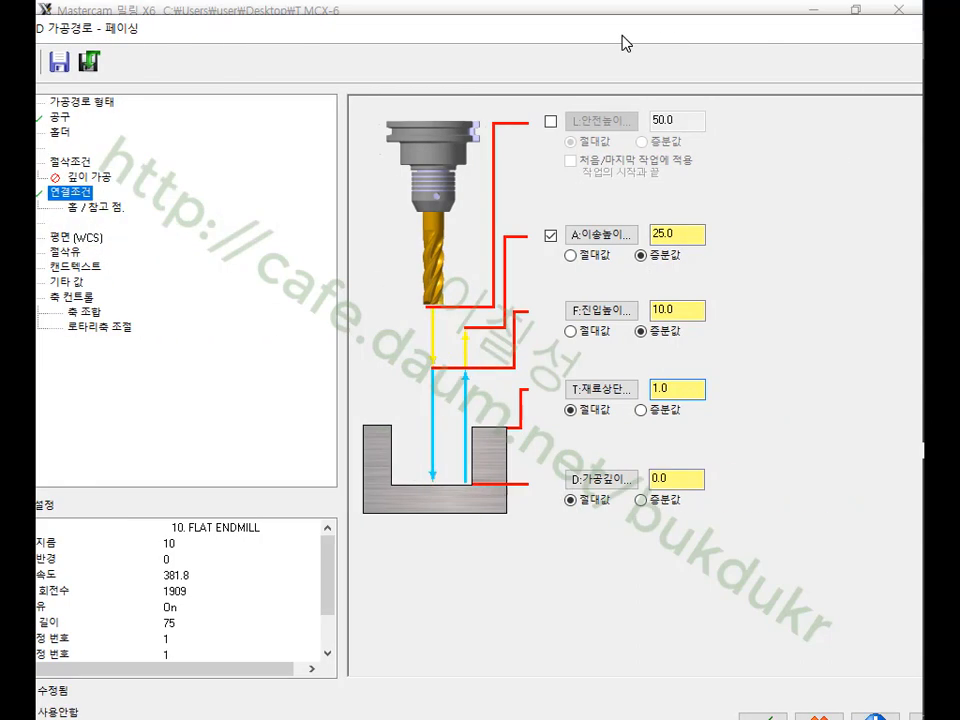
{"action": "left_click", "coordinate": [765, 717]}
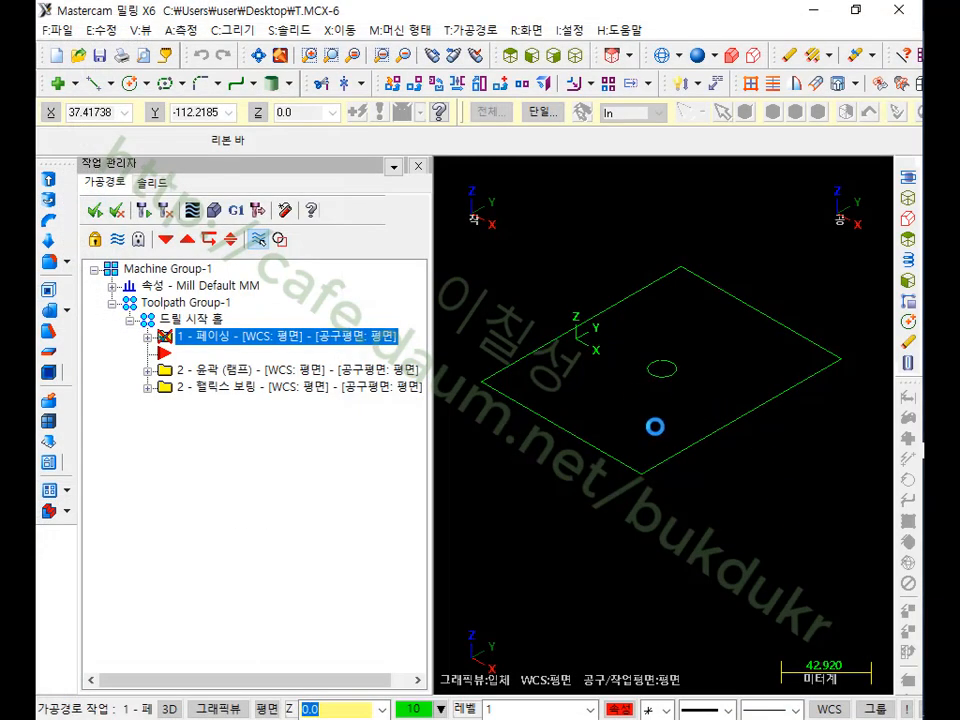
- Set the Z value of the stock origin to 1 in the machine group's stock setup
{"action": "left_click", "coordinate": [112, 286]}
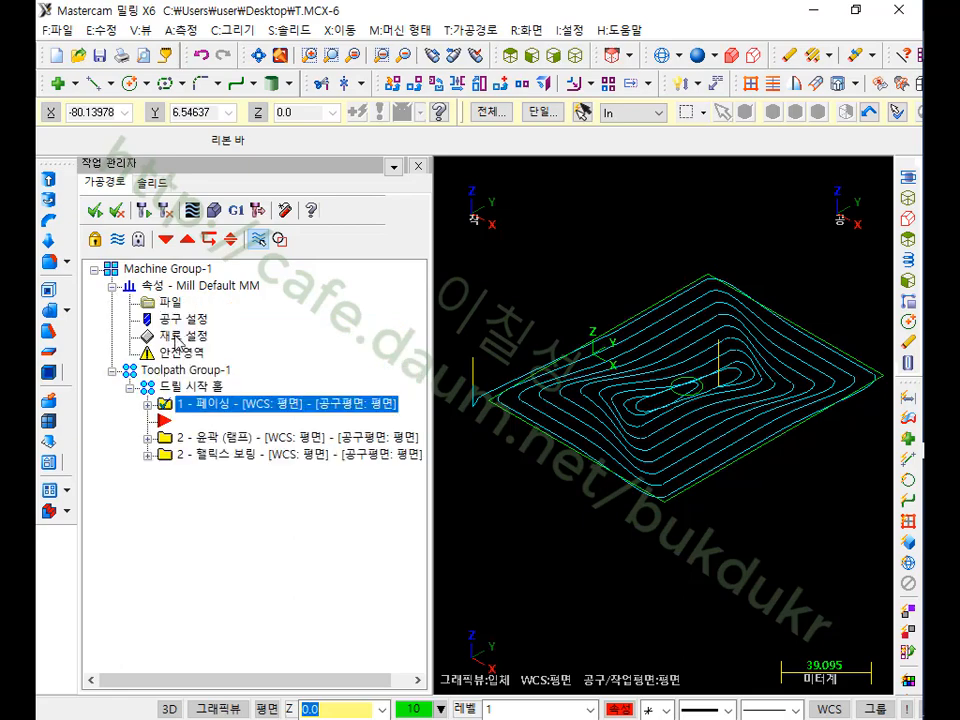
{"action": "left_click", "coordinate": [178, 340]}
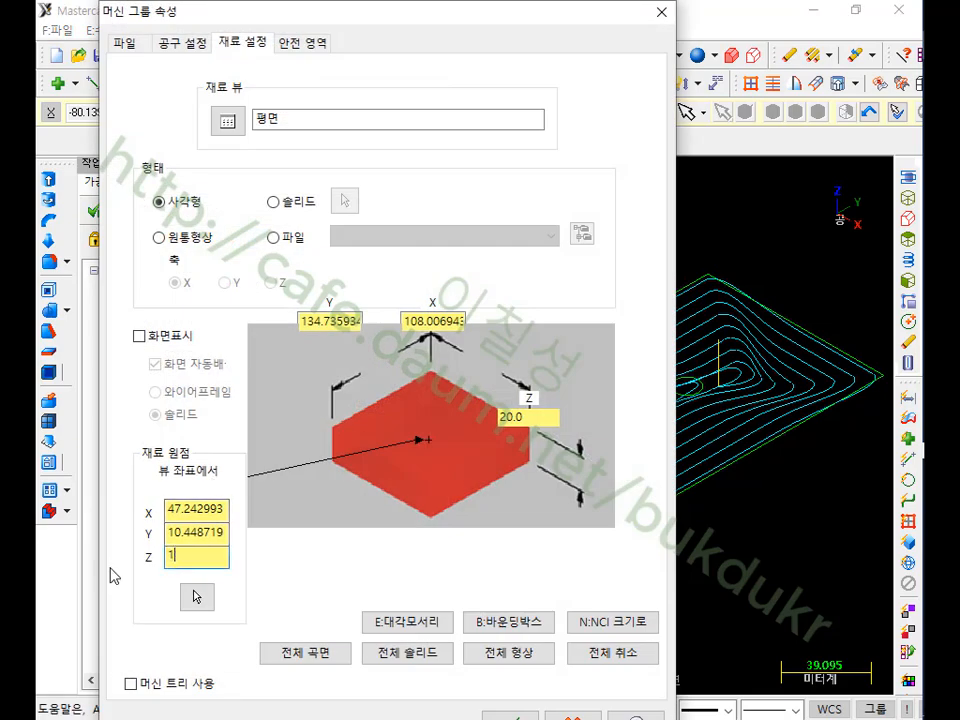
{"action": "left_click", "coordinate": [505, 716]}
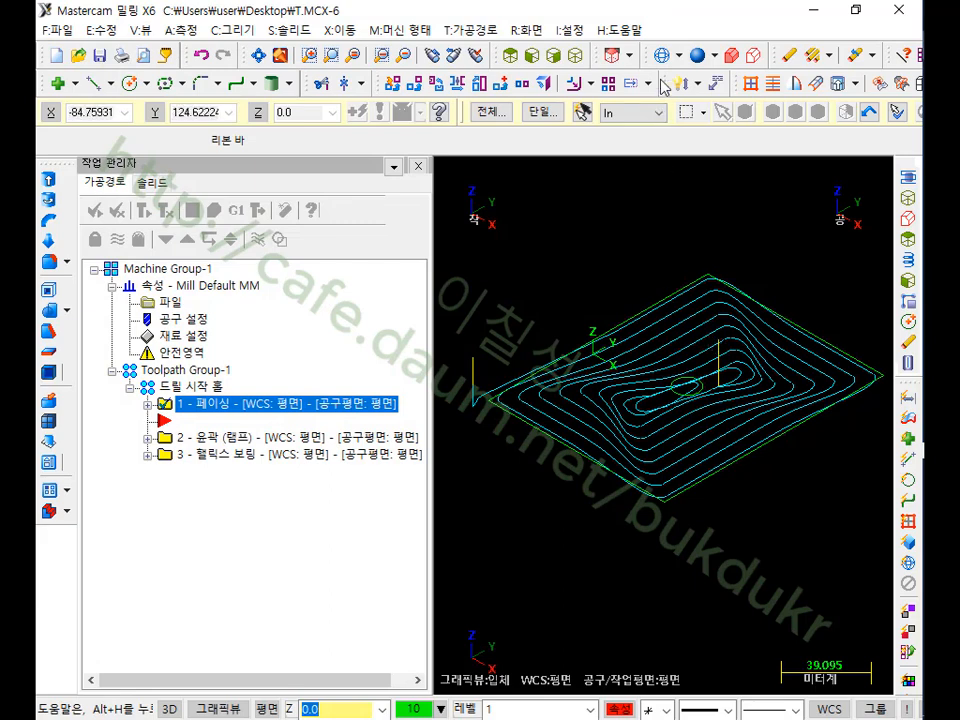
- Check the stock around the facing toolpath in shaded display and from the front, and return to the isometric view
{"action": "left_click", "coordinate": [731, 56]}
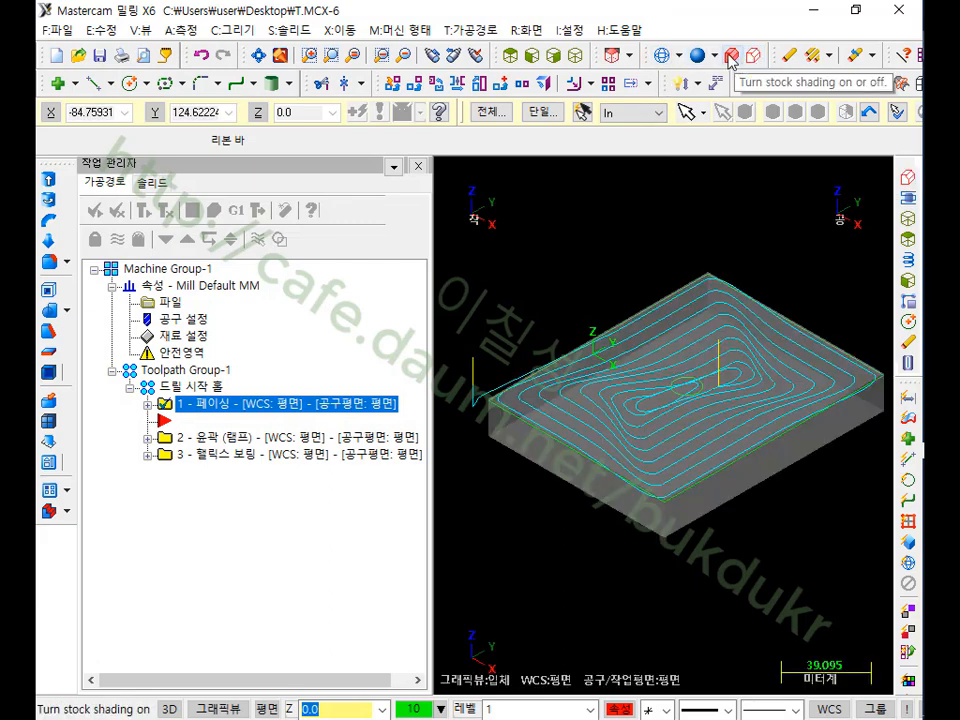
{"action": "left_click", "coordinate": [731, 56]}
{"action": "left_click", "coordinate": [532, 55]}
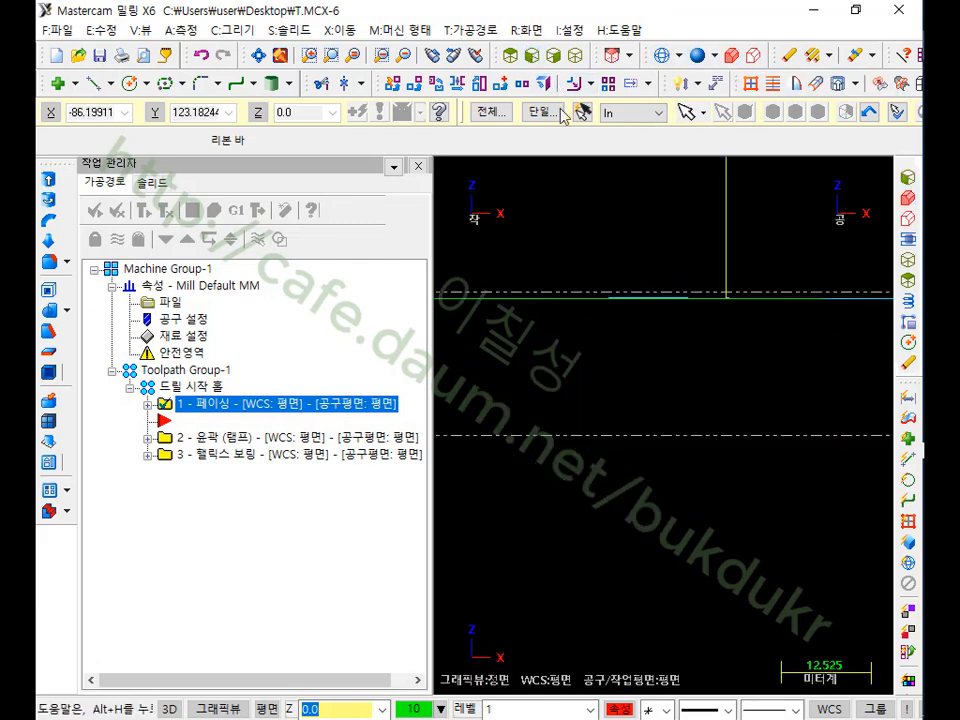
{"action": "left_click", "coordinate": [573, 55]}
- Simulate the machining of all operations in the toolpath group at maximum speed, examine the bored hole up close and close the simulation
{"action": "left_click", "coordinate": [263, 405]}
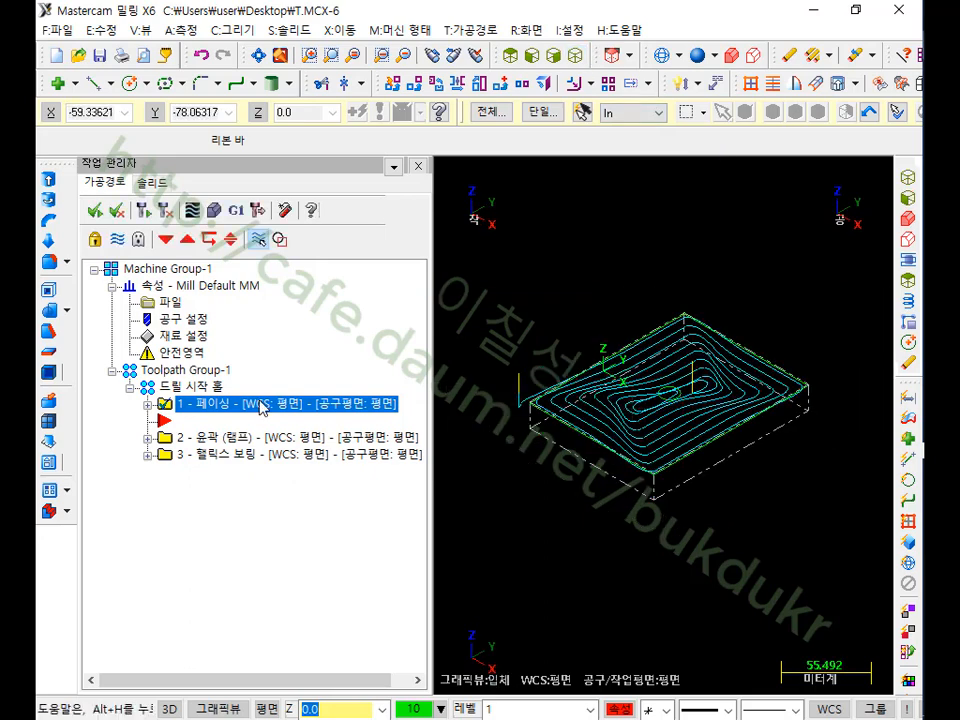
{"action": "left_click", "coordinate": [157, 370]}
{"action": "left_click", "coordinate": [192, 210]}
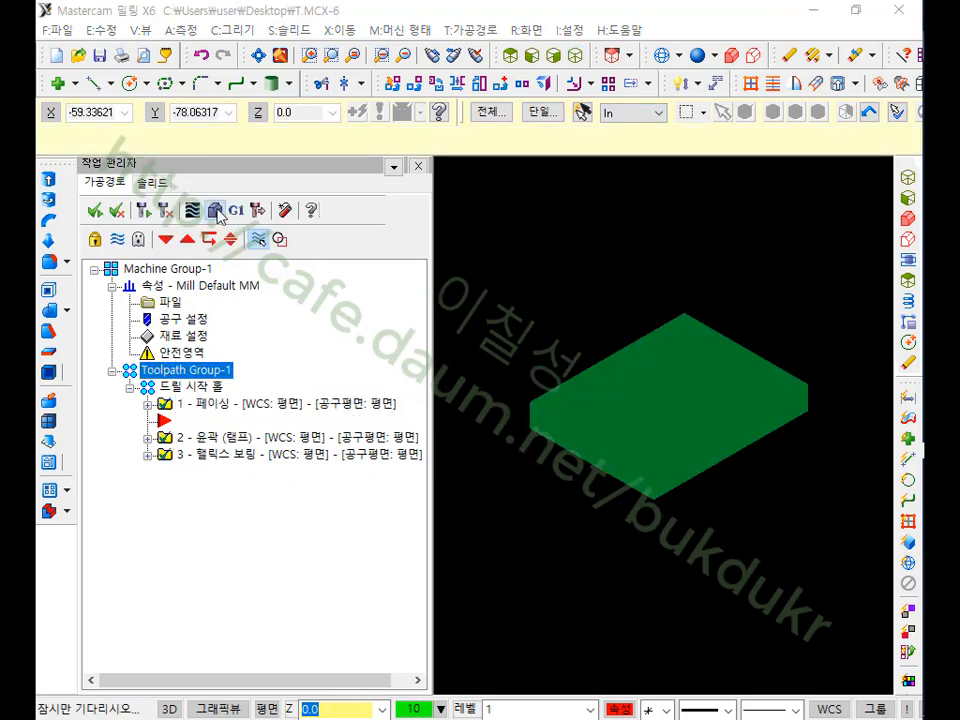
{"action": "left_click", "coordinate": [175, 72]}
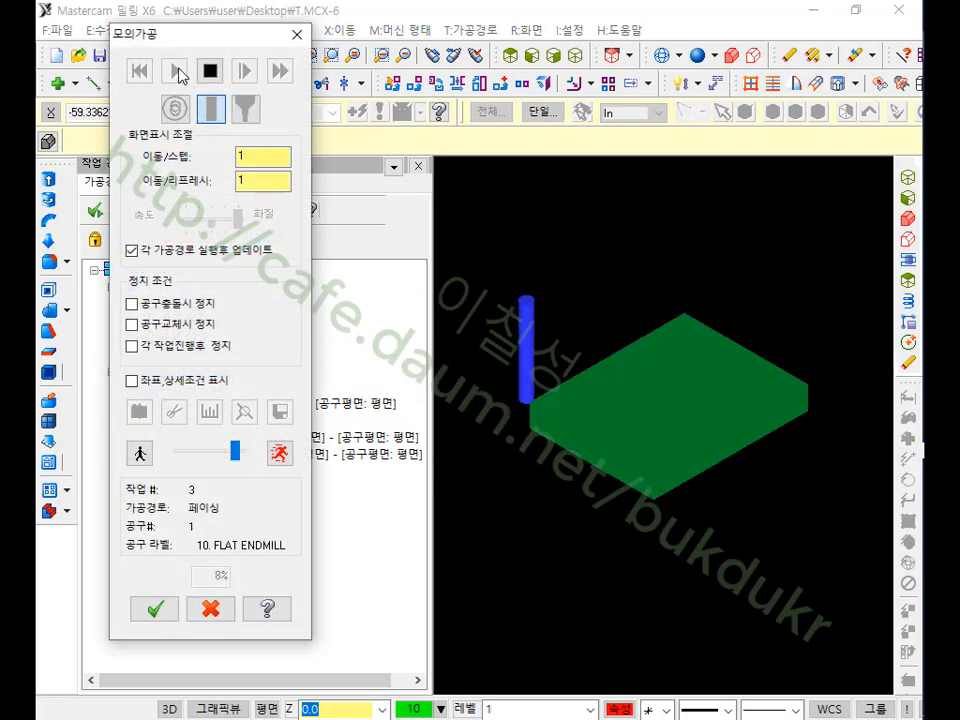
{"action": "left_click", "coordinate": [280, 455]}
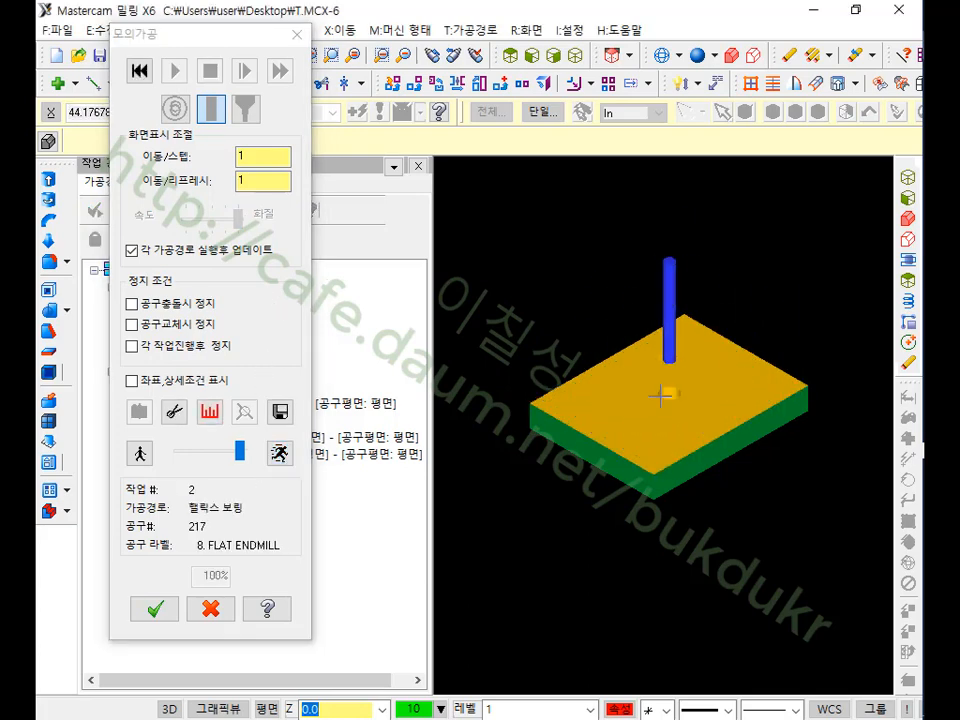
{"action": "scroll", "coordinate": [662, 392], "scroll_direction": "up", "scroll_amount": 5}
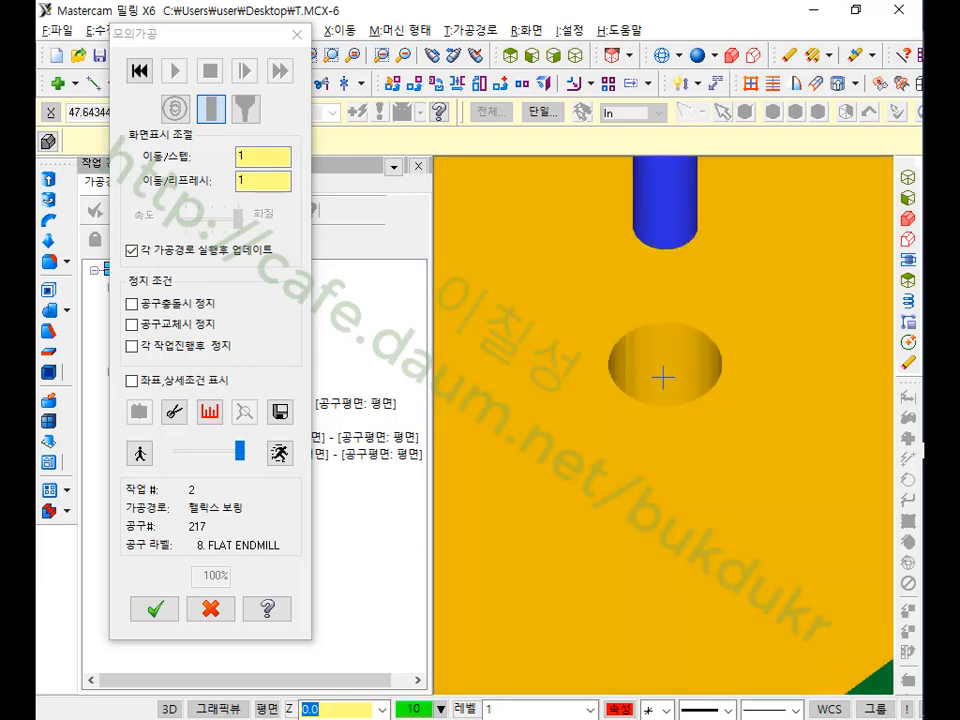
{"action": "mouse_move", "coordinate": [664, 379]}
{"action": "middle_mouse_down"}
{"action": "mouse_move", "coordinate": [666, 407]}
{"action": "mouse_move", "coordinate": [678, 370]}
{"action": "middle_mouse_up"}
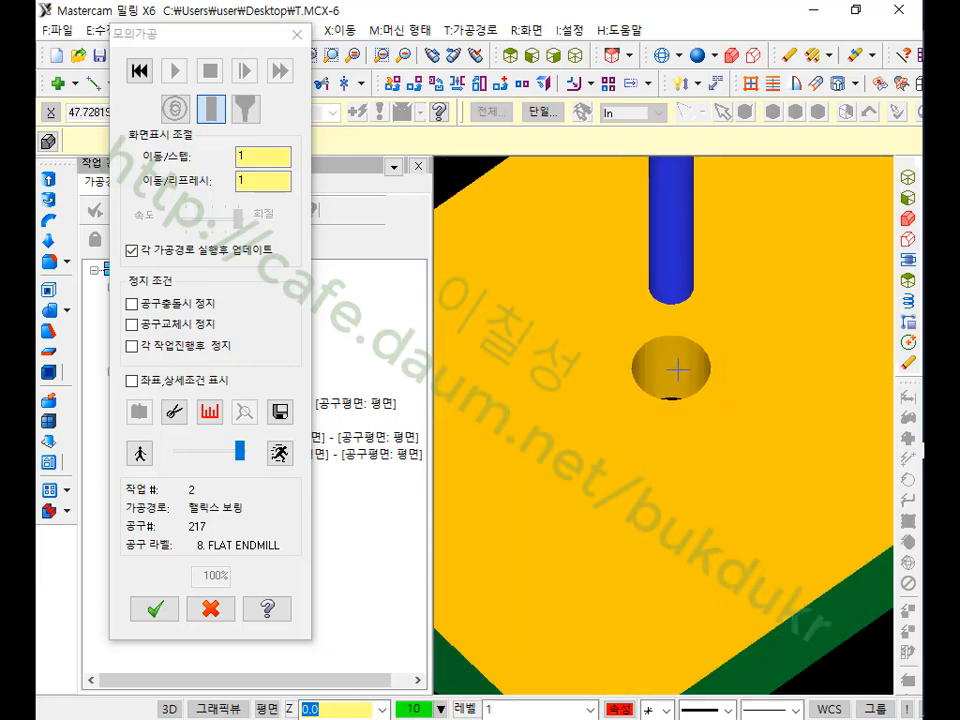
{"action": "scroll", "coordinate": [678, 370], "scroll_direction": "down", "scroll_amount": 5}
{"action": "left_click", "coordinate": [210, 608]}
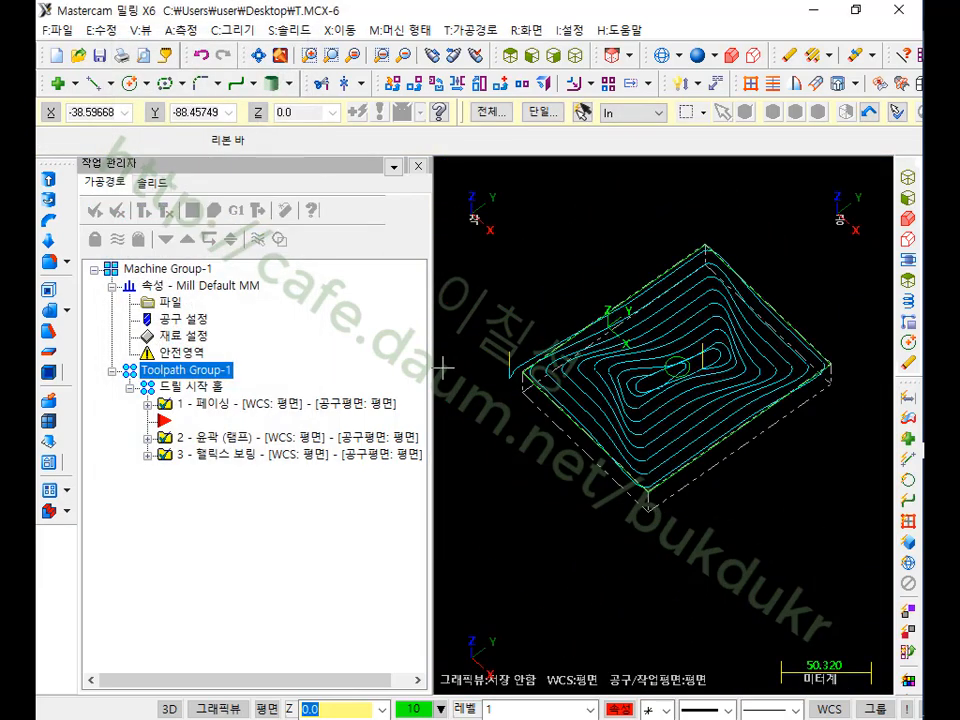
- Delete the helix boring operation and move the insert arrow below the collapsed ramp contour operation
{"action": "left_click", "coordinate": [148, 437]}
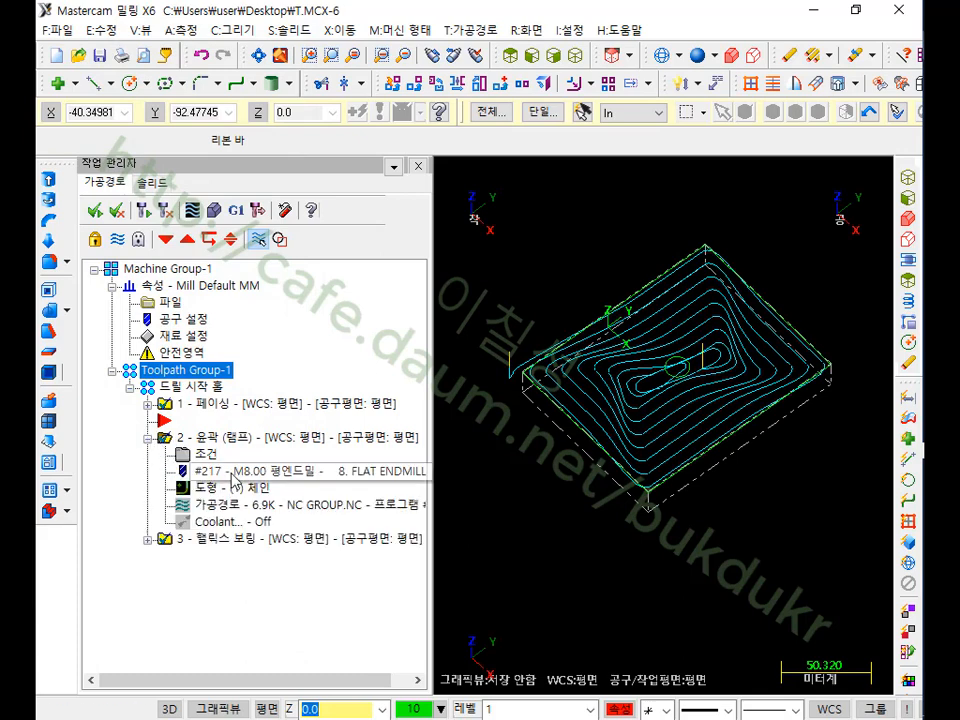
{"action": "left_click", "coordinate": [221, 541]}
{"action": "key", "text": "Delete"}
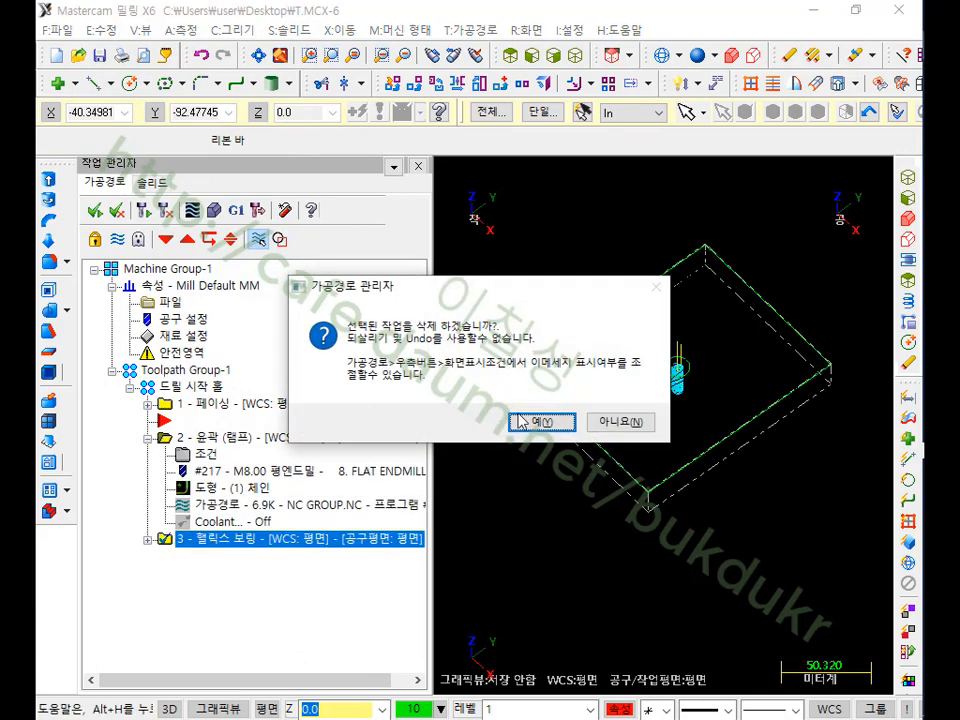
{"action": "key", "text": "Return"}
{"action": "left_click", "coordinate": [148, 437]}
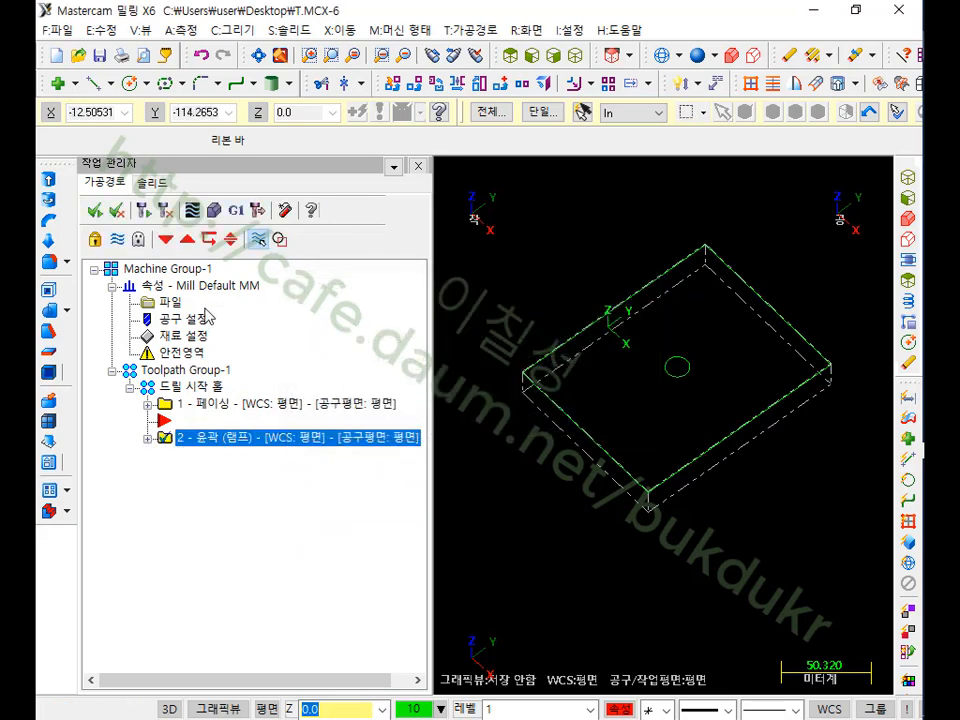
{"action": "left_click", "coordinate": [167, 241]}
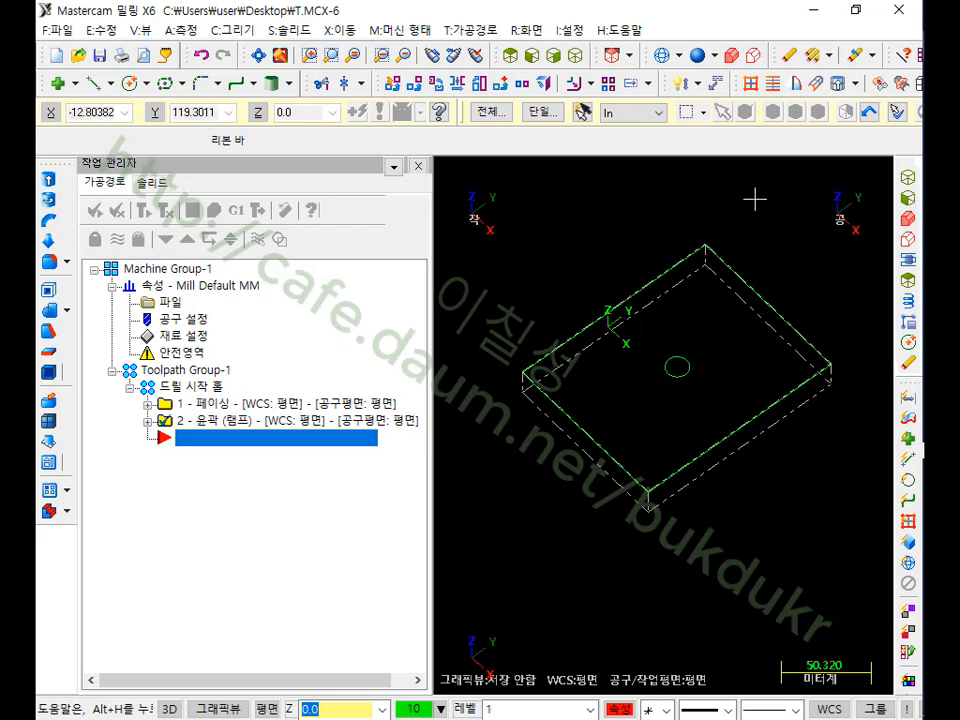
- Create a drill toolpath in the top view with four freely placed points around the central hole, one towards each corner of the block
{"action": "left_click", "coordinate": [510, 58]}
{"action": "scroll", "coordinate": [694, 242], "scroll_direction": "up", "scroll_amount": 4}
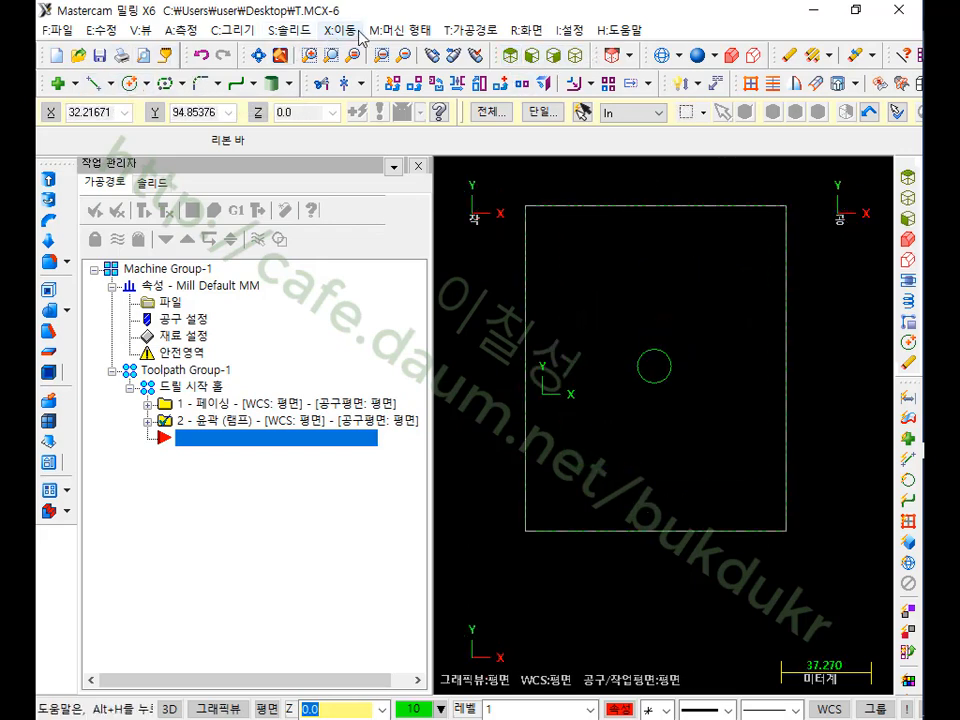
{"action": "left_click", "coordinate": [470, 30]}
{"action": "left_click", "coordinate": [490, 47]}
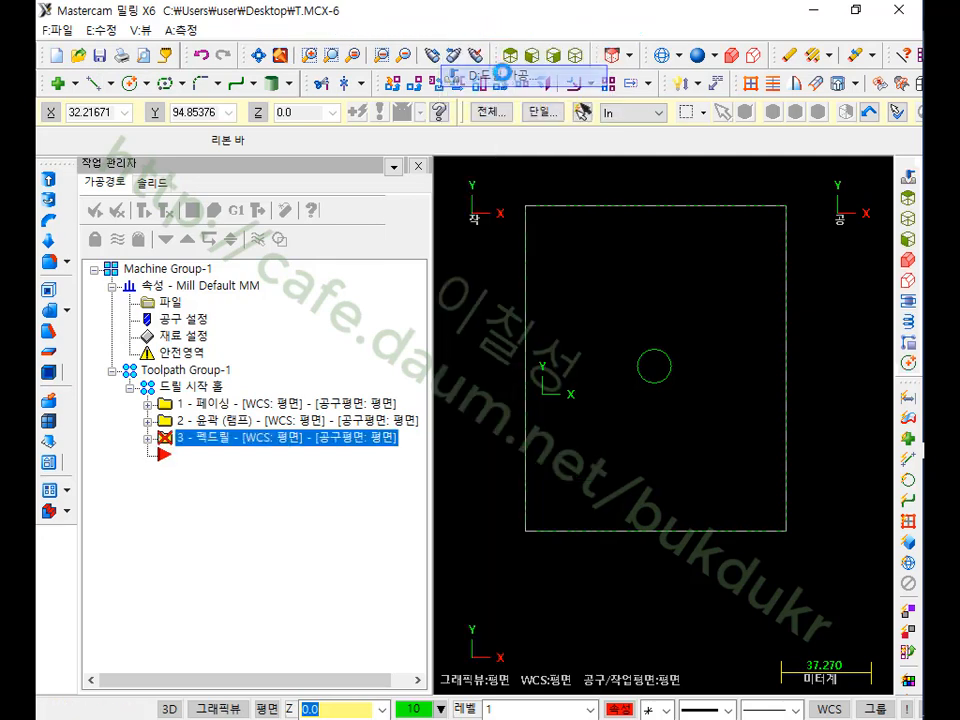
{"action": "left_click", "coordinate": [584, 465]}
{"action": "left_click", "coordinate": [597, 283]}
{"action": "left_click", "coordinate": [718, 275]}
{"action": "left_click", "coordinate": [733, 441]}
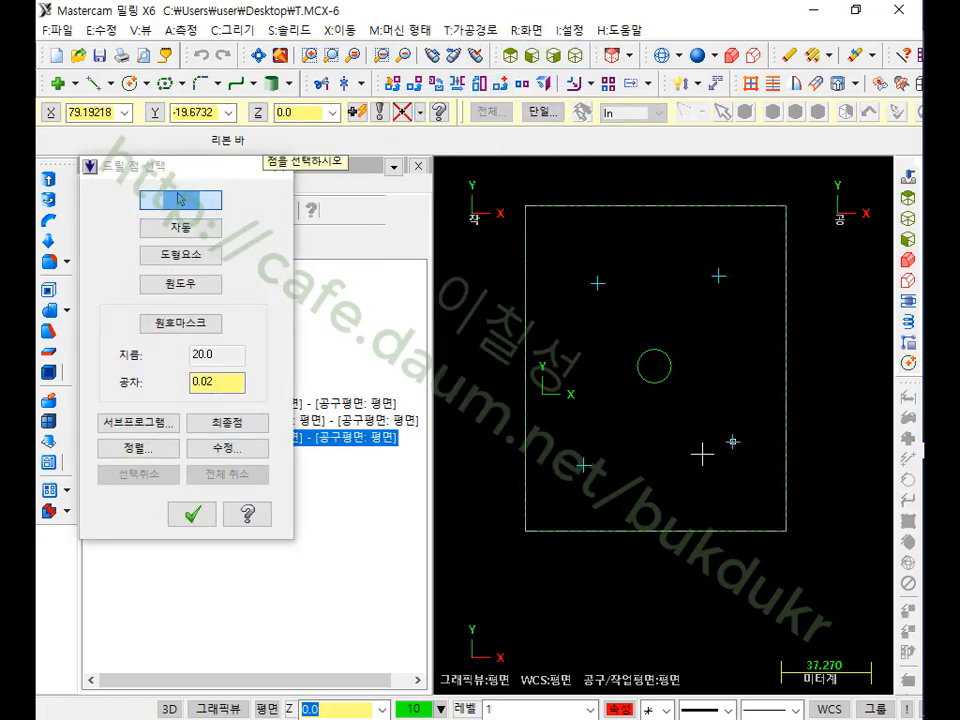
{"action": "left_click", "coordinate": [192, 514]}
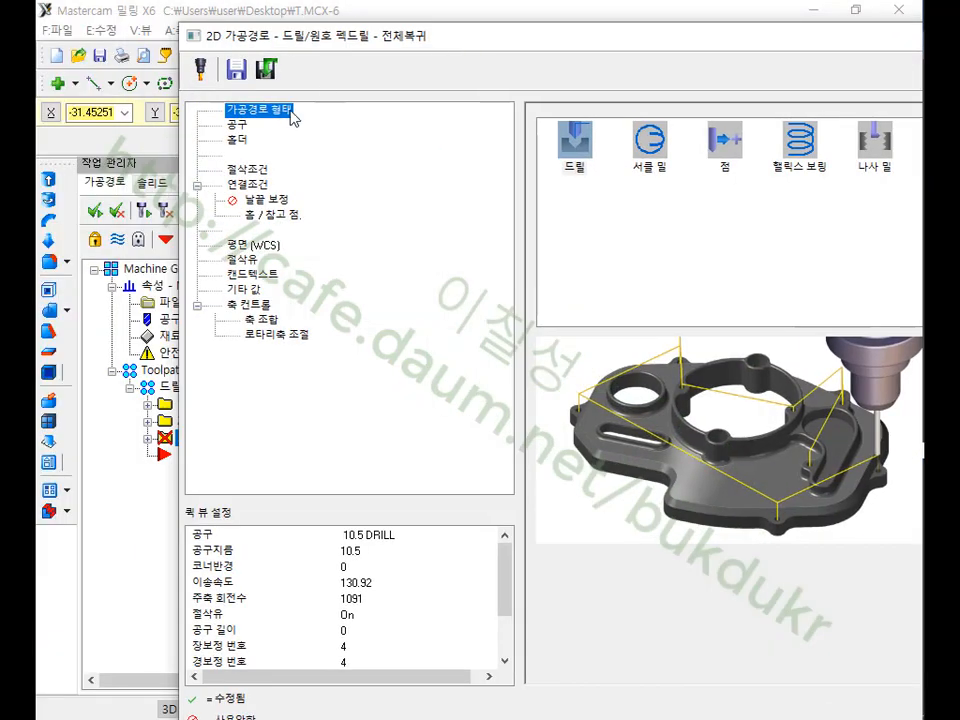
- Choose the 15 mm spot drill for the drilling toolpath and set its cycle to Drill/Counterbore
{"action": "left_click", "coordinate": [237, 127]}
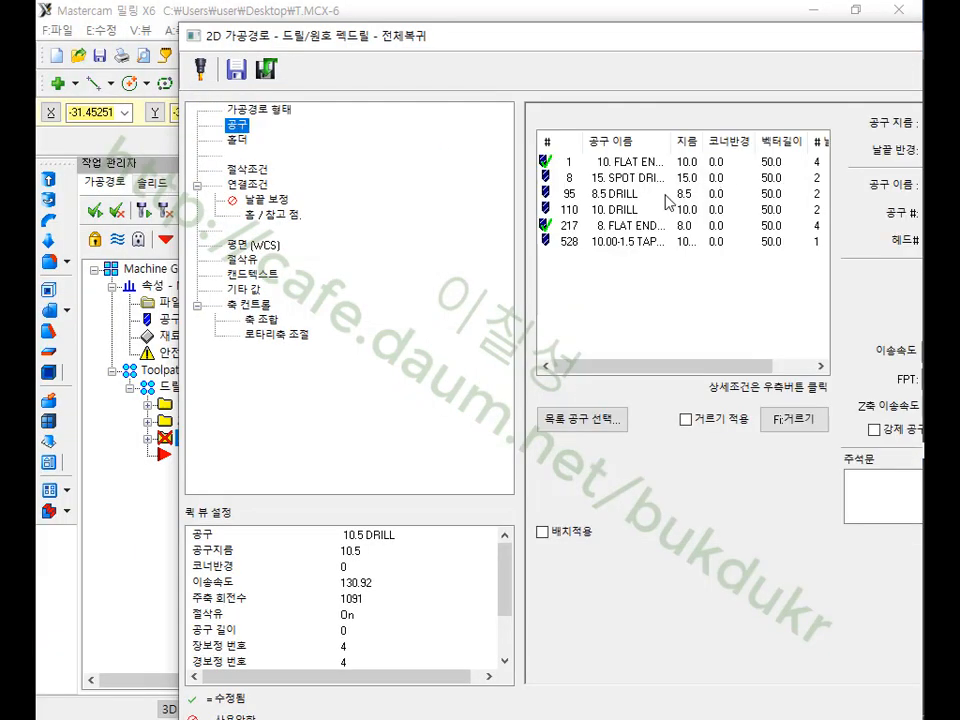
{"action": "left_click", "coordinate": [612, 181]}
{"action": "left_click", "coordinate": [248, 170]}
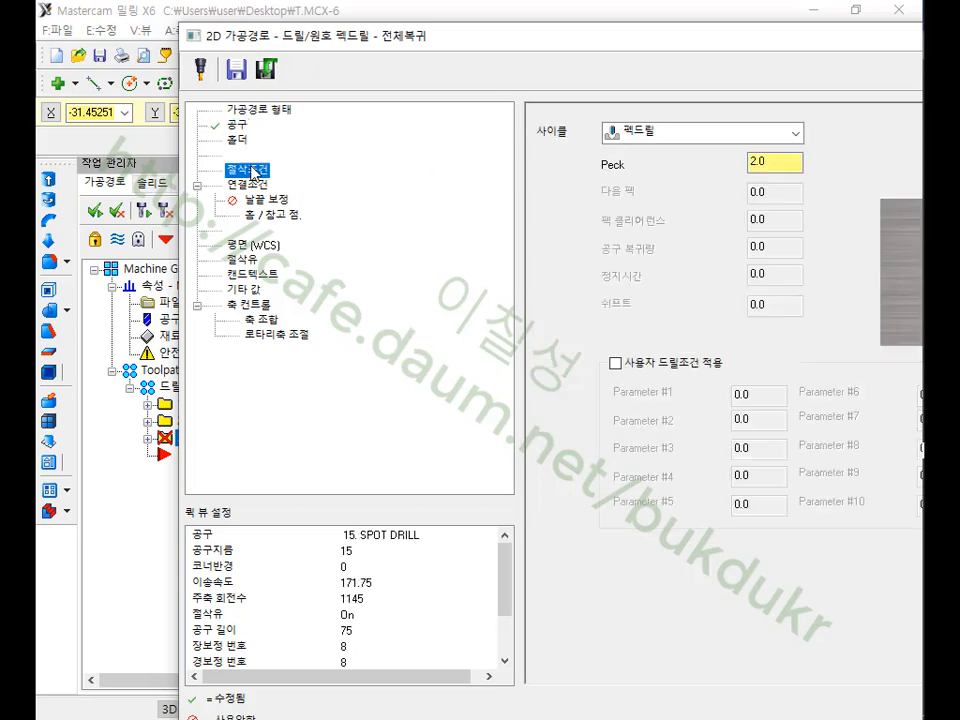
{"action": "left_click", "coordinate": [684, 138]}
{"action": "left_click", "coordinate": [685, 148]}
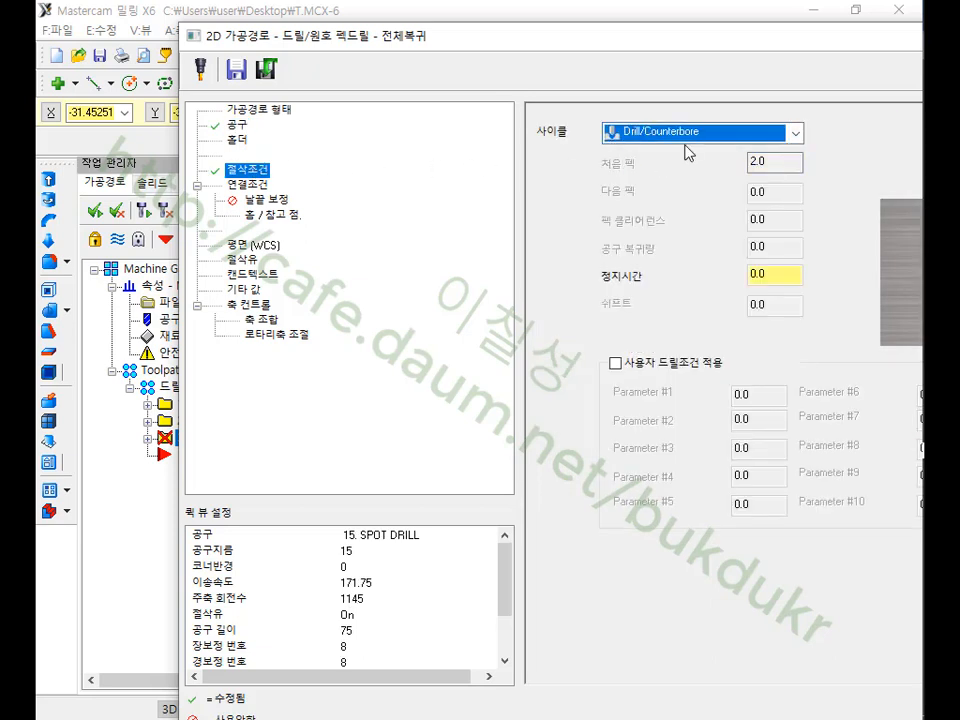
- Set the drilling toolpath's top of stock to 0 and generate the toolpath
{"action": "left_click", "coordinate": [250, 186]}
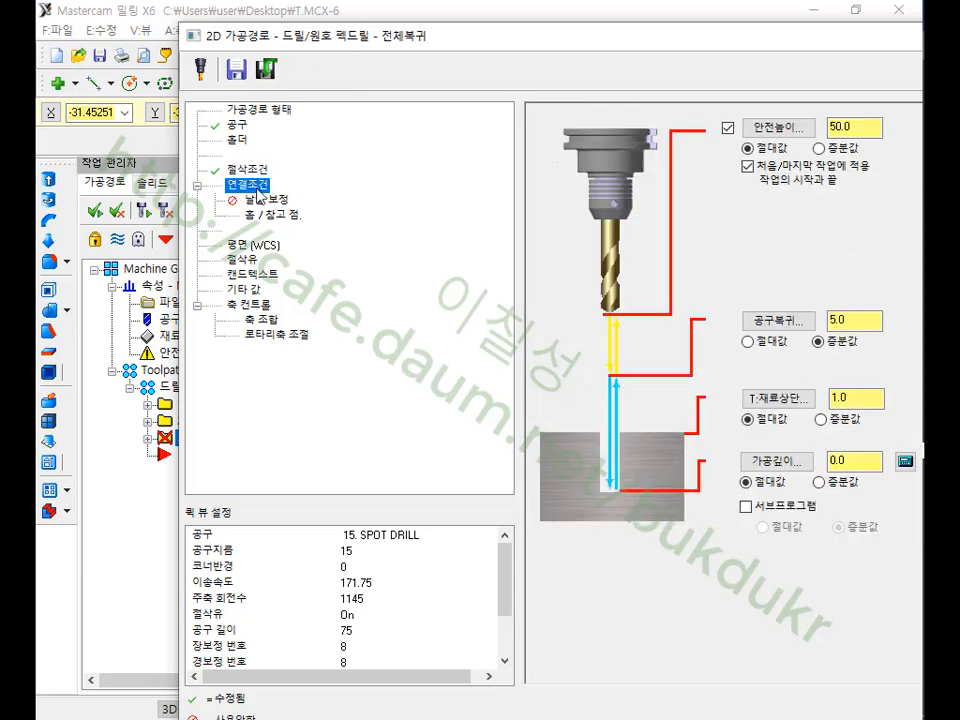
{"action": "left_click_drag", "start_coordinate": [852, 399], "coordinate": [767, 401]}
{"action": "type", "text": "0"}
{"action": "key", "text": "Tab"}
{"action": "left_click_drag", "start_coordinate": [796, 44], "coordinate": [621, 24]}
{"action": "left_click", "coordinate": [776, 704]}
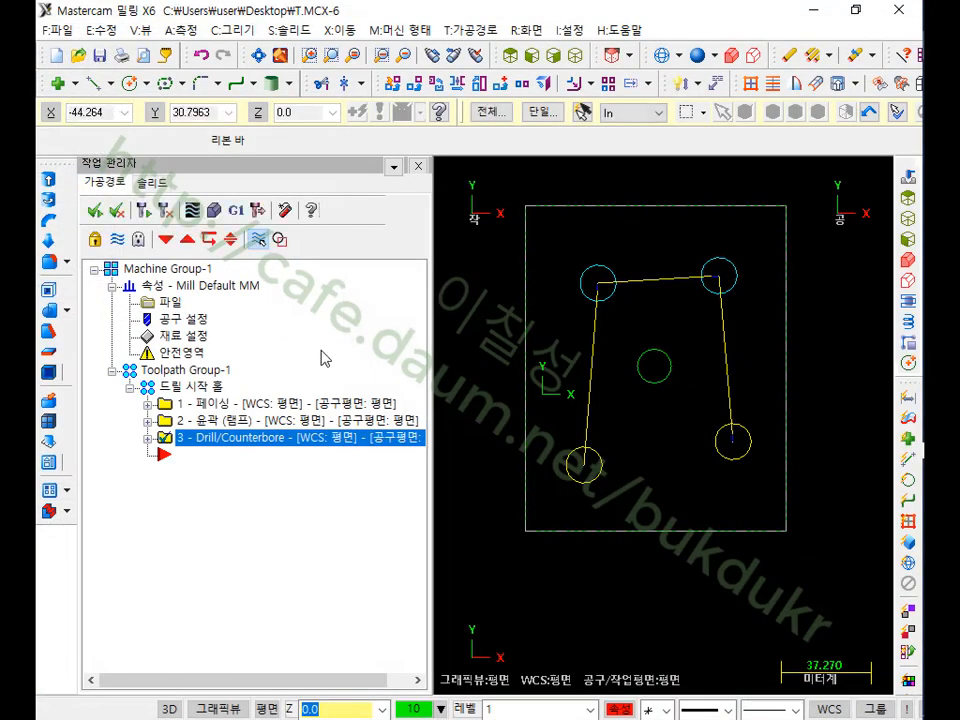
- Run the solid machining simulation of all operations in Toolpath Group-1 and close it after checking the machined block
{"action": "left_click", "coordinate": [185, 370]}
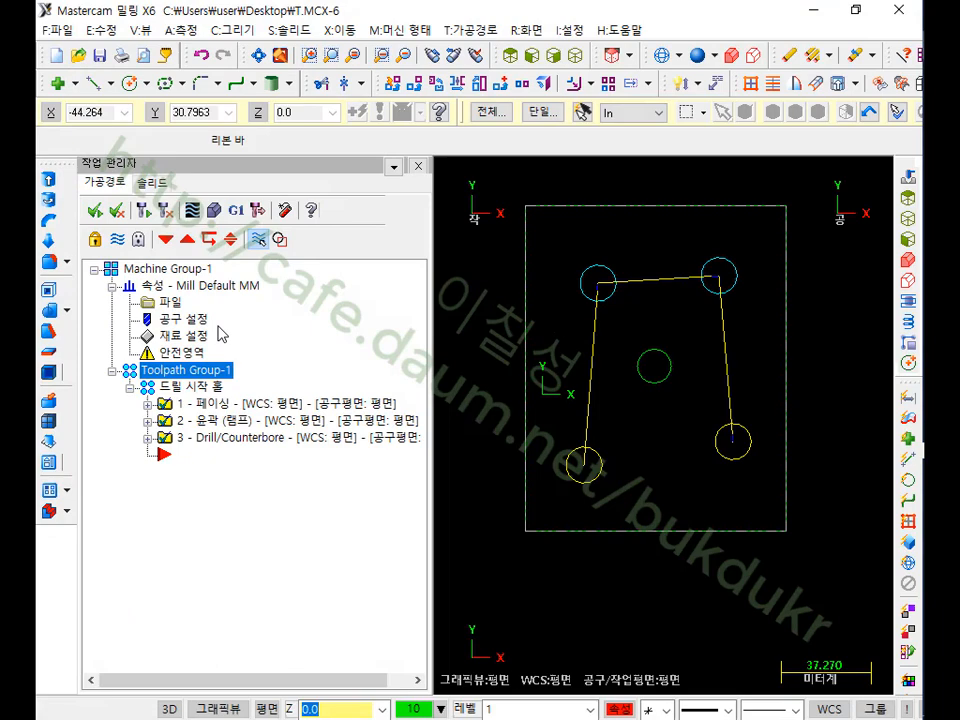
{"action": "left_click", "coordinate": [191, 210]}
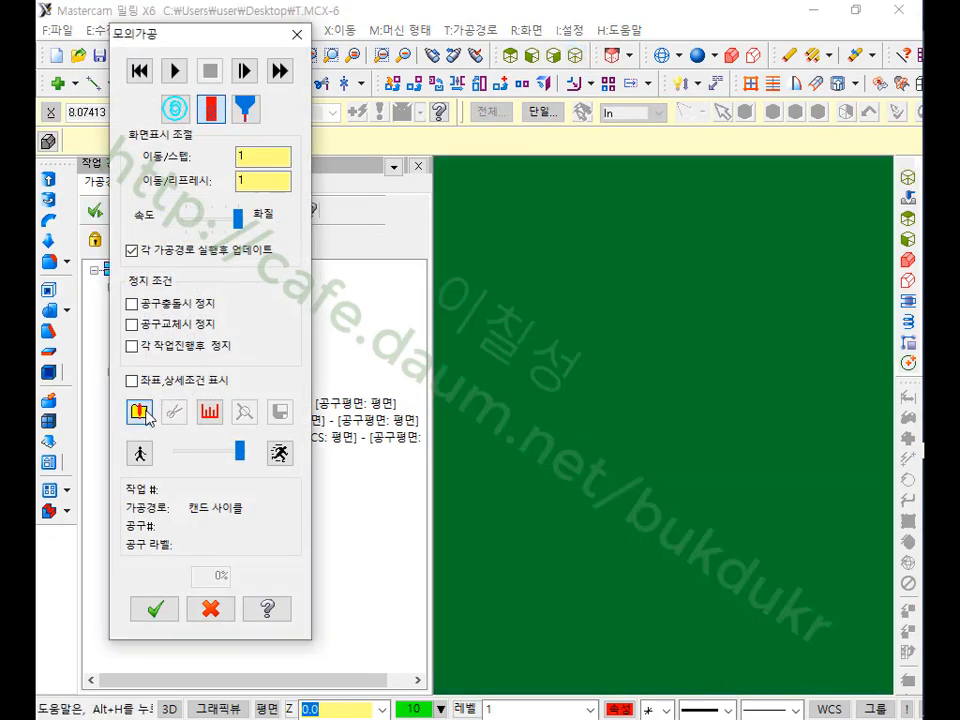
{"action": "left_click", "coordinate": [139, 410]}
{"action": "left_click", "coordinate": [125, 463]}
{"action": "left_click", "coordinate": [422, 549]}
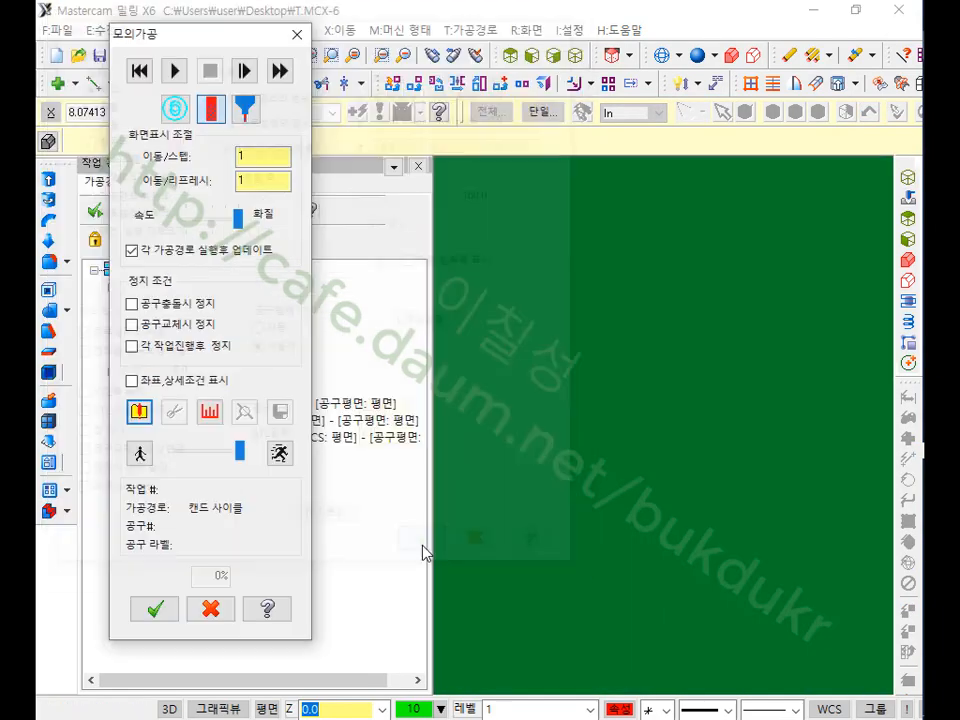
{"action": "left_click", "coordinate": [174, 70]}
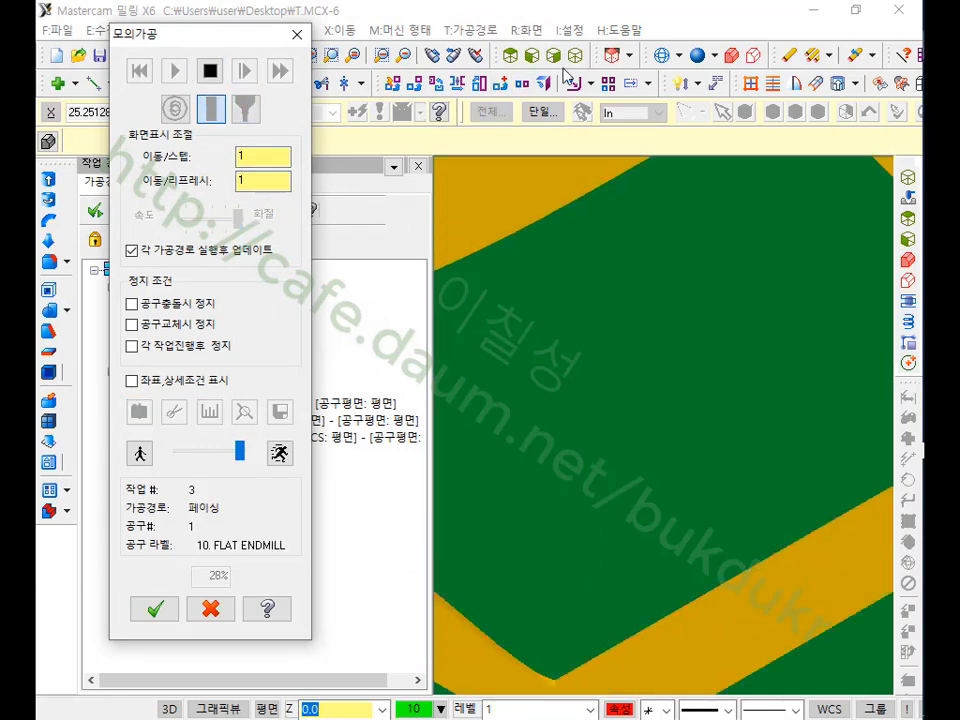
{"action": "scroll", "coordinate": [726, 470], "scroll_direction": "down", "scroll_amount": 8}
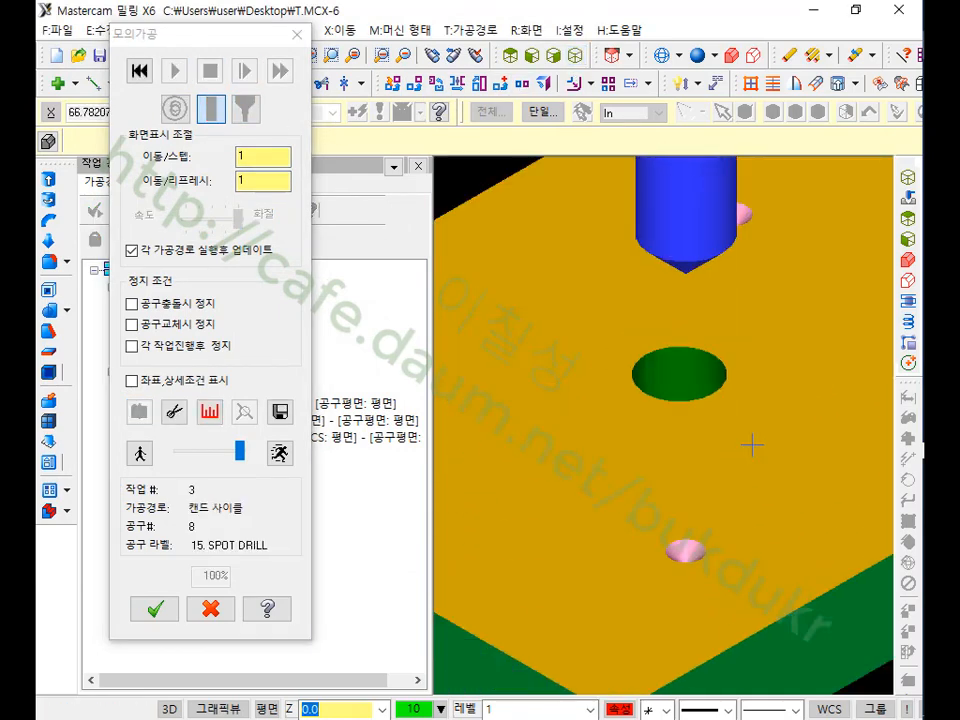
{"action": "middle_click_drag", "start_coordinate": [647, 388], "coordinate": [608, 396]}
{"action": "left_click", "coordinate": [210, 609]}
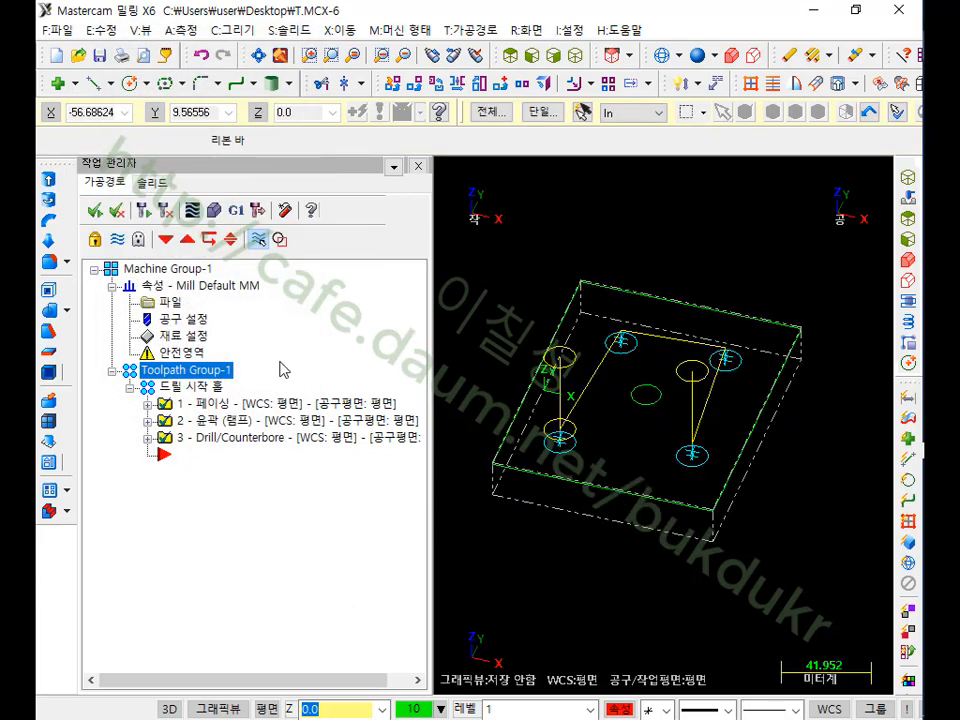
- Expand the facing, ramp contour and drilling operations to review their tools and geometry, and collapse them again
{"action": "left_click", "coordinate": [229, 404]}
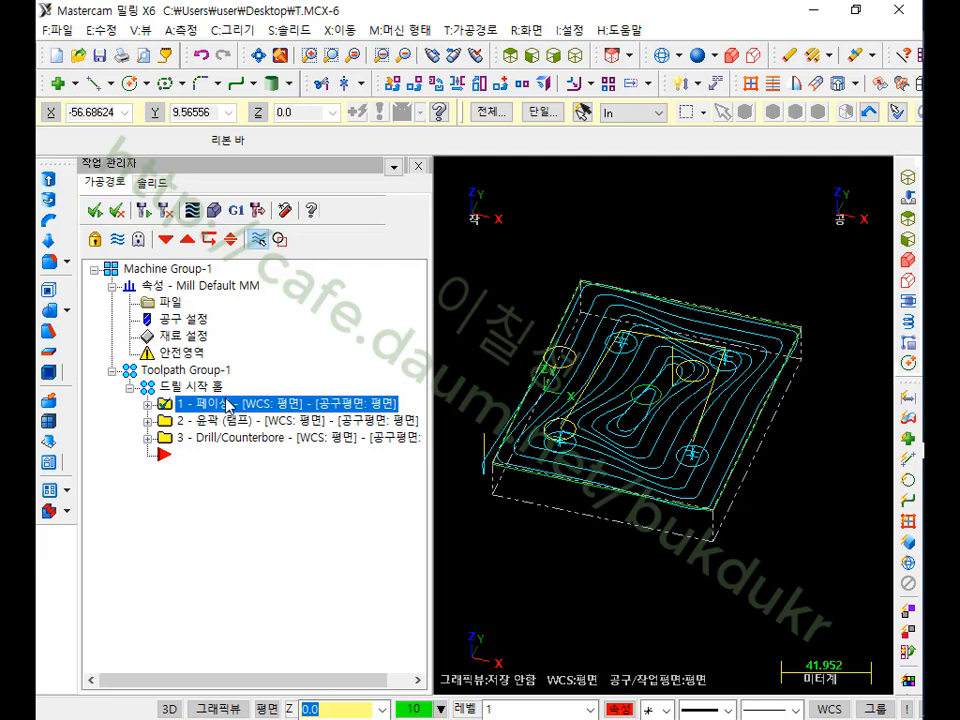
{"action": "left_click", "coordinate": [148, 421]}
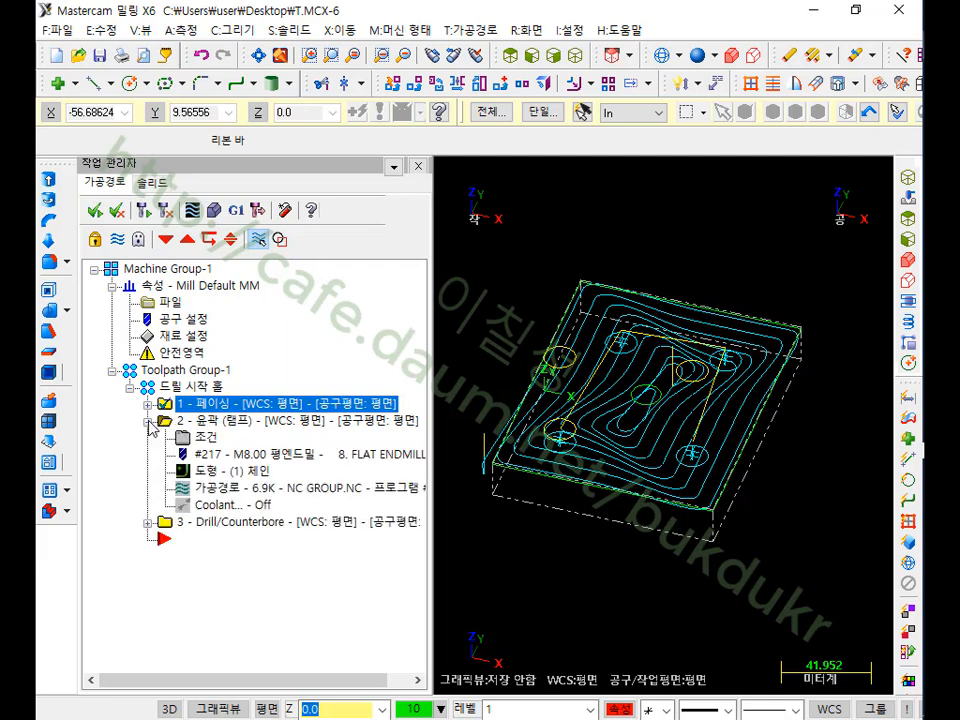
{"action": "left_click", "coordinate": [148, 404]}
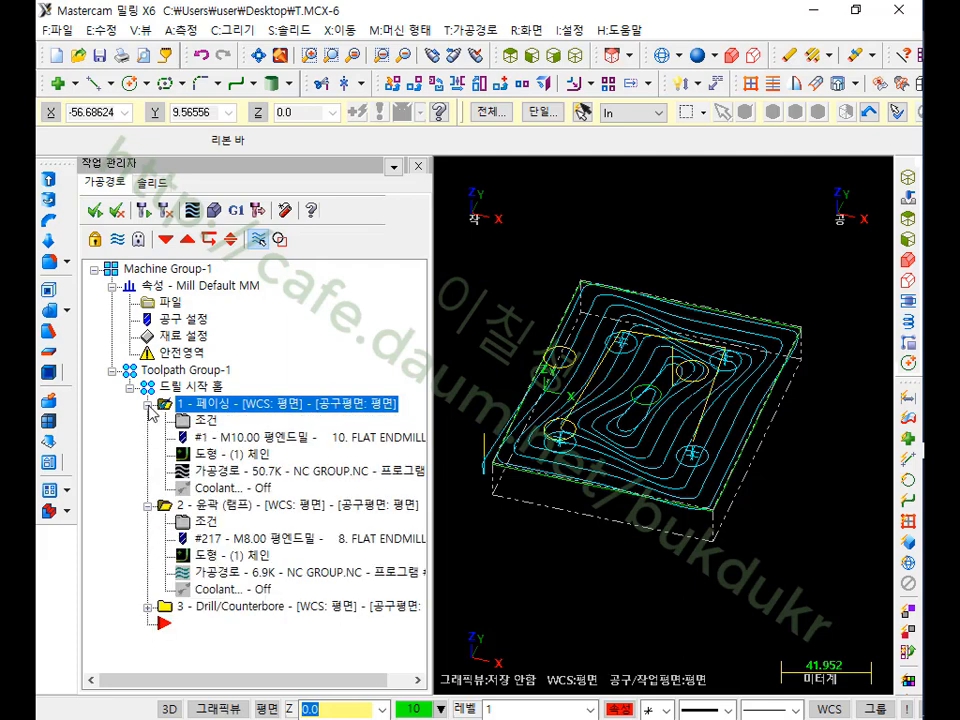
{"action": "left_click", "coordinate": [148, 606]}
{"action": "left_click", "coordinate": [148, 370]}
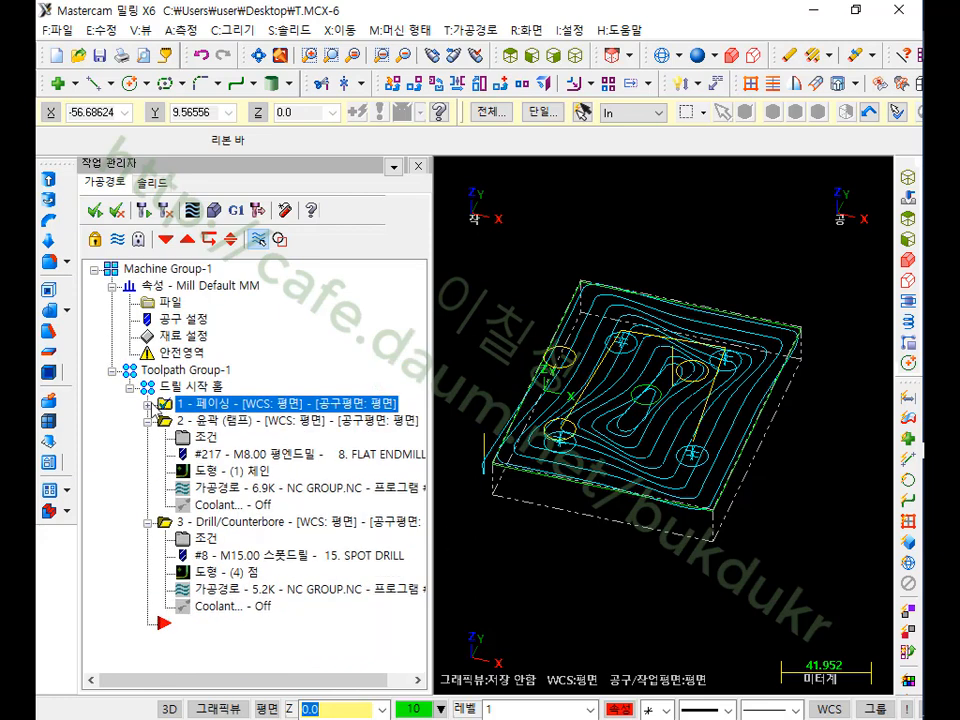
{"action": "left_click", "coordinate": [148, 421]}
{"action": "left_click", "coordinate": [148, 438]}
- Show the block in the top view, small enough to leave free space beside it
{"action": "scroll", "coordinate": [524, 427], "scroll_direction": "down", "scroll_amount": 4}
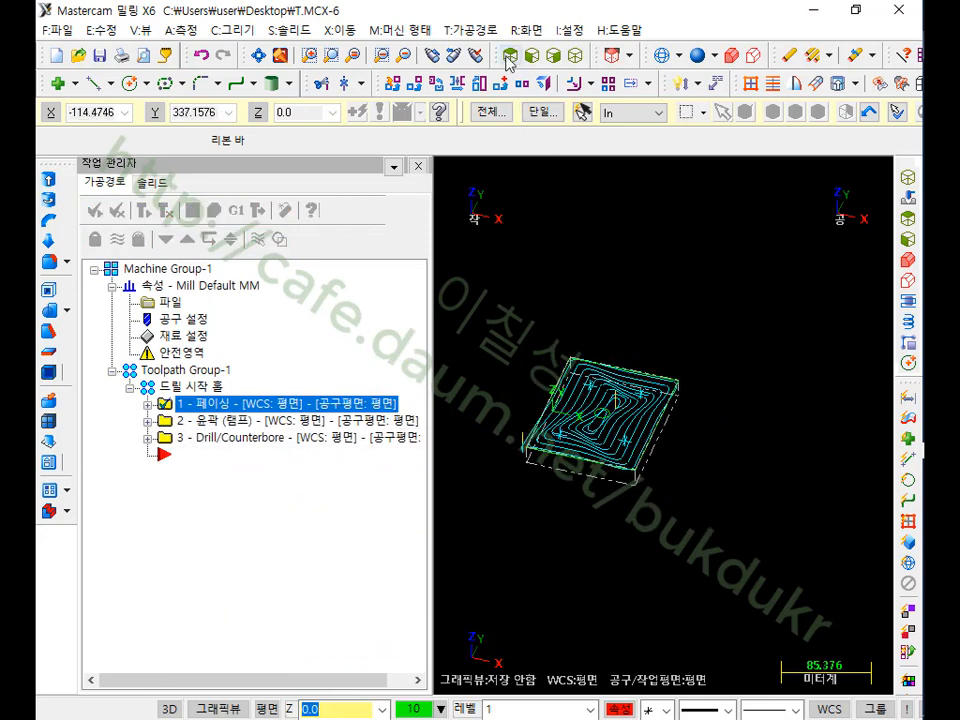
{"action": "left_click", "coordinate": [545, 84]}
{"action": "scroll", "coordinate": [603, 432], "scroll_direction": "down", "scroll_amount": 4}
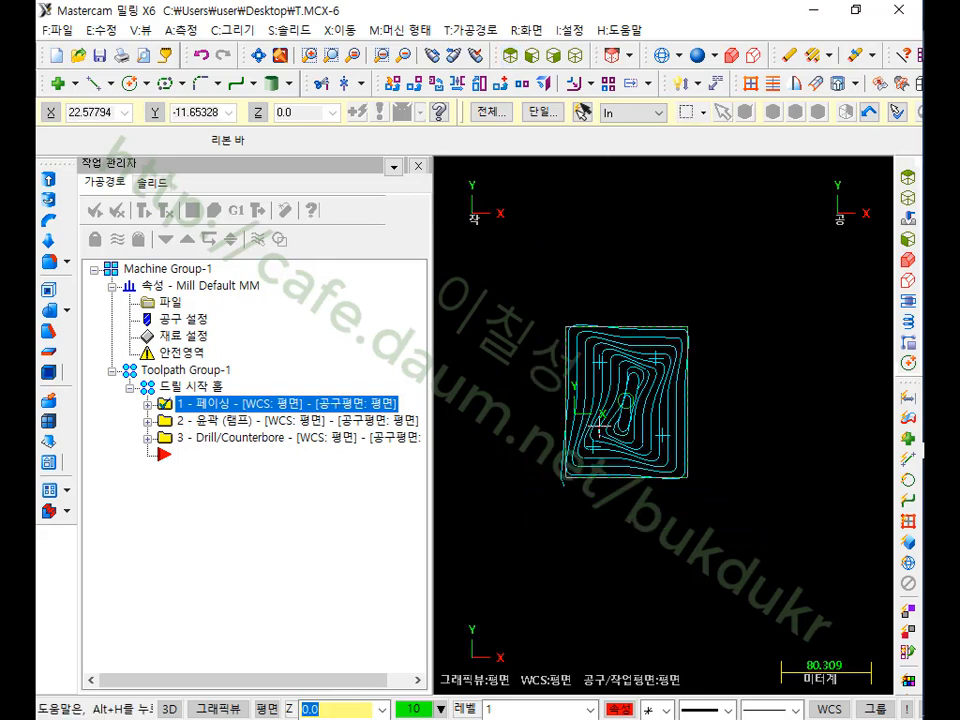
{"action": "scroll", "coordinate": [528, 405], "scroll_direction": "down", "scroll_amount": 2}
{"action": "scroll", "coordinate": [736, 395], "scroll_direction": "down", "scroll_amount": 1}
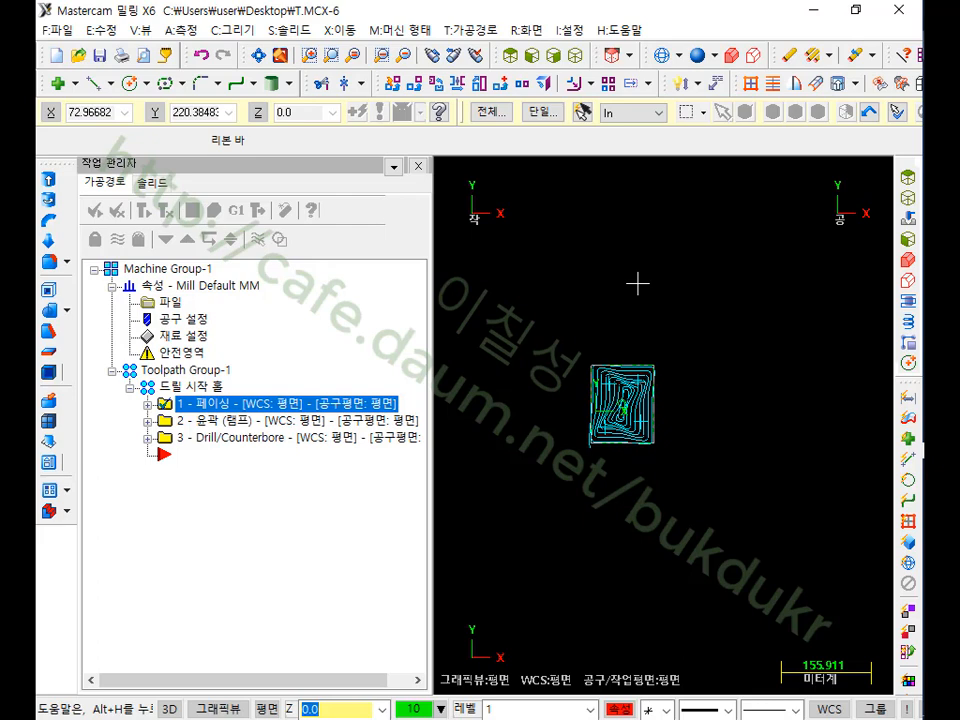
{"action": "scroll", "coordinate": [478, 373], "scroll_direction": "down", "scroll_amount": 1}
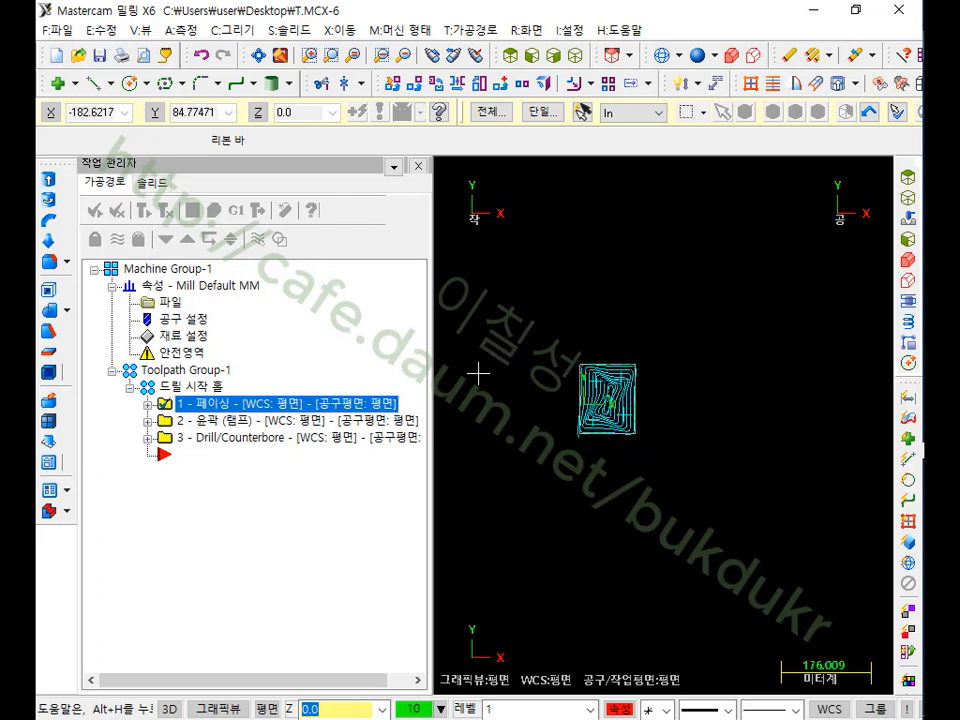
{"action": "scroll", "coordinate": [478, 373], "scroll_direction": "down", "scroll_amount": 3}
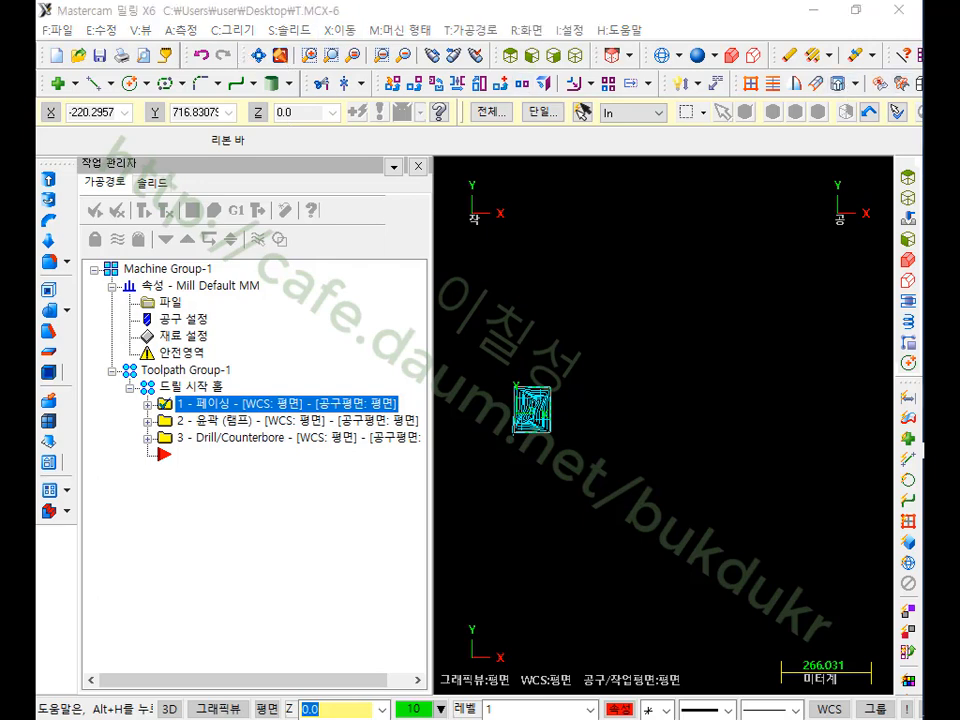
{"action": "mouse_move", "coordinate": [501, 361]}
{"action": "left_mouse_down"}
{"action": "mouse_move", "coordinate": [512, 470]}
{"action": "mouse_move", "coordinate": [610, 362]}
{"action": "mouse_move", "coordinate": [480, 347]}
{"action": "left_mouse_up"}
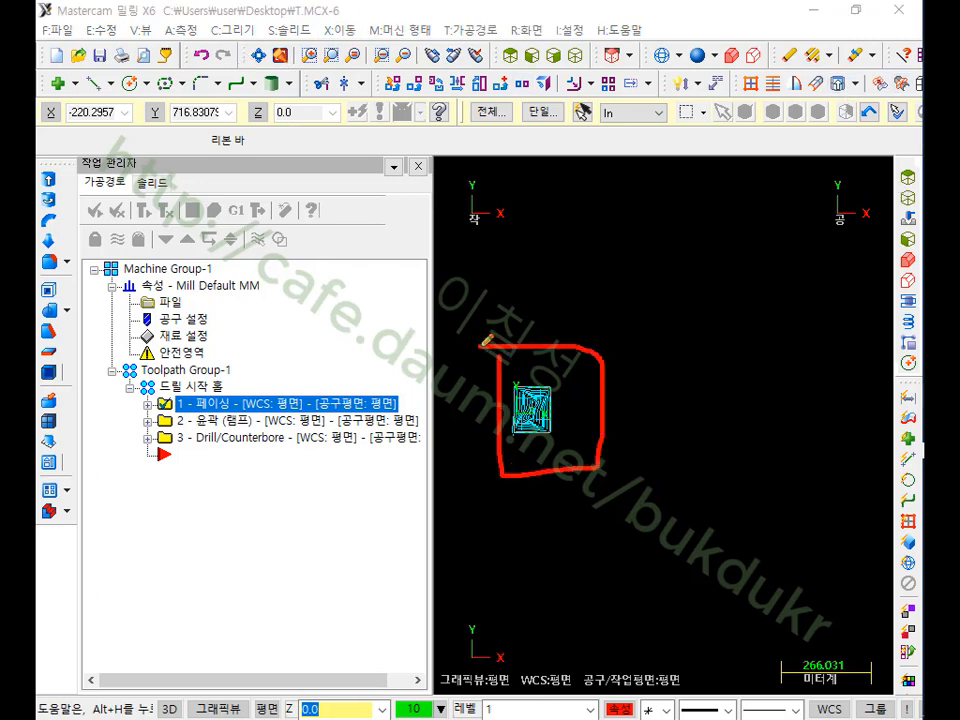
{"action": "mouse_move", "coordinate": [652, 347]}
{"action": "left_mouse_down"}
{"action": "mouse_move", "coordinate": [712, 461]}
{"action": "mouse_move", "coordinate": [650, 348]}
{"action": "left_mouse_up"}
{"action": "mouse_move", "coordinate": [750, 345]}
{"action": "left_mouse_down"}
{"action": "mouse_move", "coordinate": [760, 445]}
{"action": "mouse_move", "coordinate": [840, 443]}
{"action": "mouse_move", "coordinate": [848, 338]}
{"action": "mouse_move", "coordinate": [762, 345]}
{"action": "left_mouse_up"}
{"action": "mouse_move", "coordinate": [868, 332]}
{"action": "left_mouse_down"}
{"action": "mouse_move", "coordinate": [866, 468]}
{"action": "mouse_move", "coordinate": [905, 470]}
{"action": "left_mouse_up"}
{"action": "mouse_move", "coordinate": [574, 468]}
{"action": "left_mouse_down"}
{"action": "mouse_move", "coordinate": [600, 522]}
{"action": "mouse_move", "coordinate": [705, 512]}
{"action": "mouse_move", "coordinate": [864, 463]}
{"action": "left_mouse_up"}
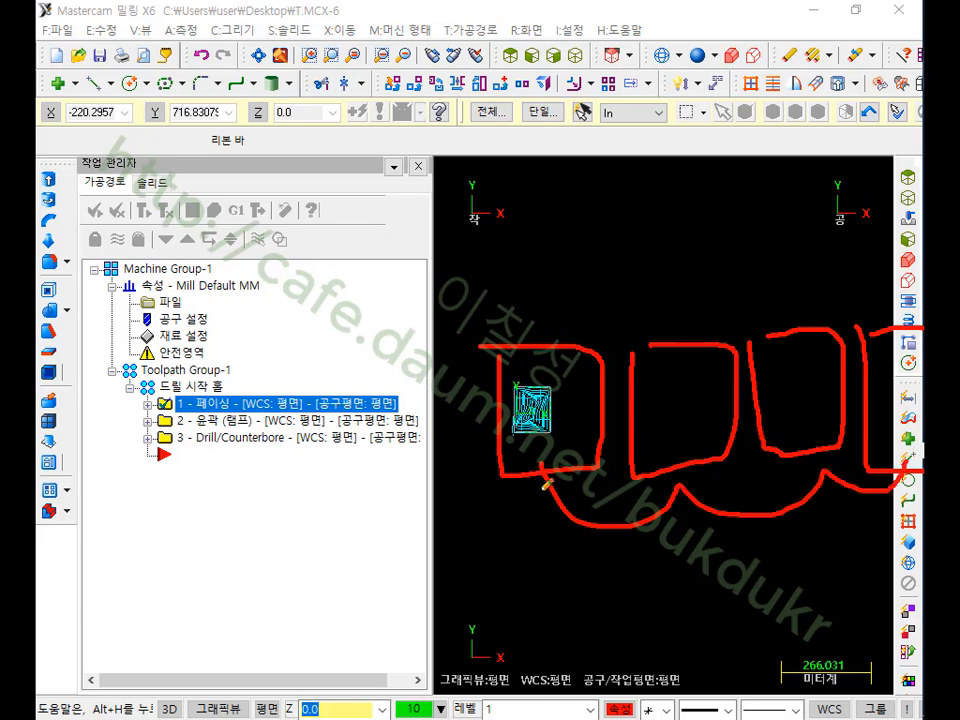
{"action": "mouse_move", "coordinate": [517, 283]}
{"action": "left_mouse_down"}
{"action": "mouse_move", "coordinate": [500, 276]}
{"action": "mouse_move", "coordinate": [545, 275]}
{"action": "mouse_move", "coordinate": [545, 318]}
{"action": "mouse_move", "coordinate": [587, 287]}
{"action": "mouse_move", "coordinate": [612, 327]}
{"action": "mouse_move", "coordinate": [603, 344]}
{"action": "left_mouse_up"}
{"action": "mouse_move", "coordinate": [666, 294]}
{"action": "left_mouse_down"}
{"action": "mouse_move", "coordinate": [646, 291]}
{"action": "mouse_move", "coordinate": [644, 312]}
{"action": "mouse_move", "coordinate": [662, 300]}
{"action": "mouse_move", "coordinate": [700, 318]}
{"action": "mouse_move", "coordinate": [716, 283]}
{"action": "mouse_move", "coordinate": [718, 325]}
{"action": "mouse_move", "coordinate": [727, 289]}
{"action": "left_mouse_up"}
{"action": "mouse_move", "coordinate": [791, 285]}
{"action": "left_mouse_down"}
{"action": "mouse_move", "coordinate": [768, 312]}
{"action": "mouse_move", "coordinate": [803, 284]}
{"action": "mouse_move", "coordinate": [791, 276]}
{"action": "mouse_move", "coordinate": [824, 302]}
{"action": "left_mouse_up"}
{"action": "mouse_move", "coordinate": [889, 272]}
{"action": "left_mouse_down"}
{"action": "mouse_move", "coordinate": [879, 314]}
{"action": "mouse_move", "coordinate": [889, 327]}
{"action": "mouse_move", "coordinate": [902, 322]}
{"action": "mouse_move", "coordinate": [919, 276]}
{"action": "left_mouse_up"}
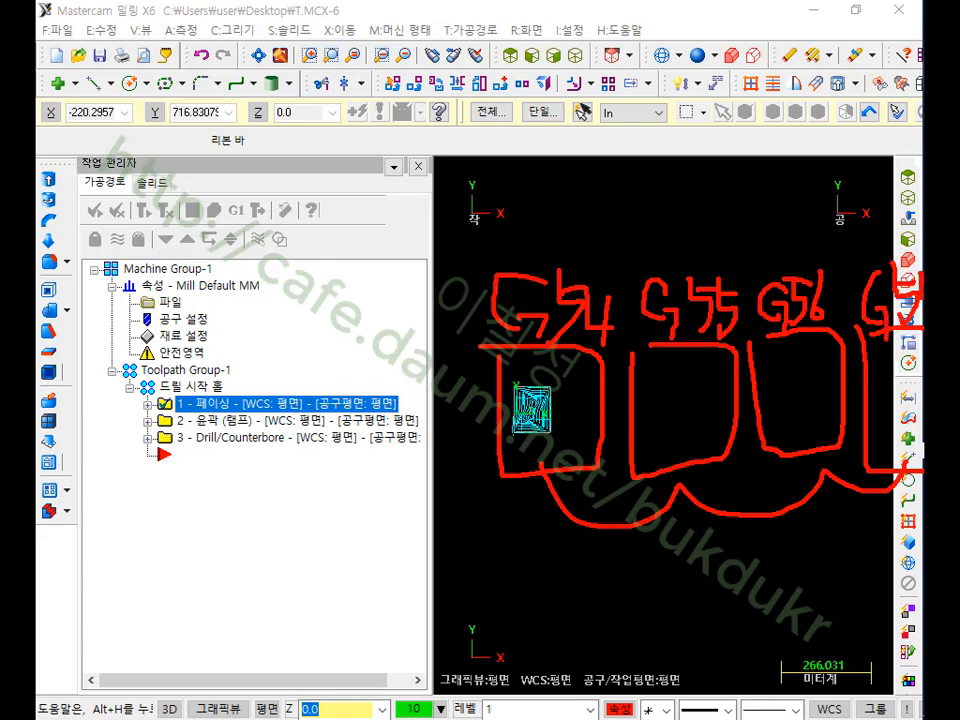
{"action": "left_click_drag", "start_coordinate": [472, 366], "coordinate": [920, 366]}
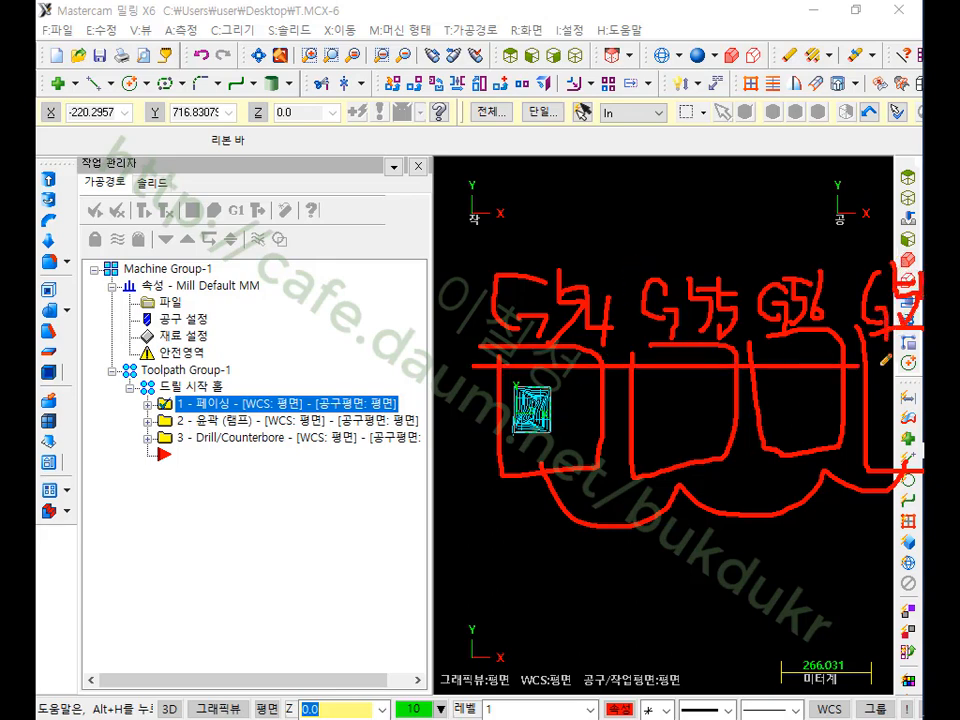
{"action": "right_click", "coordinate": [682, 221]}
{"action": "left_click", "coordinate": [741, 418]}
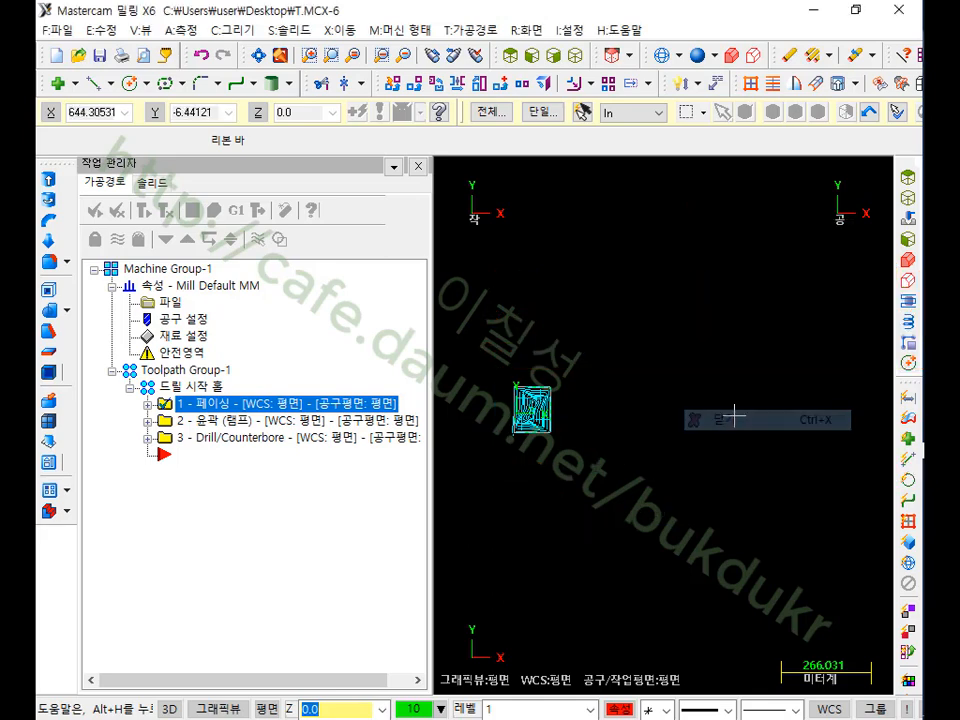
- Narrow the operations manager to enlarge the graphics area around the block
{"action": "scroll", "coordinate": [606, 343], "scroll_direction": "down", "scroll_amount": 2}
{"action": "scroll", "coordinate": [598, 377], "scroll_direction": "up", "scroll_amount": 5}
{"action": "scroll", "coordinate": [573, 399], "scroll_direction": "up", "scroll_amount": 1}
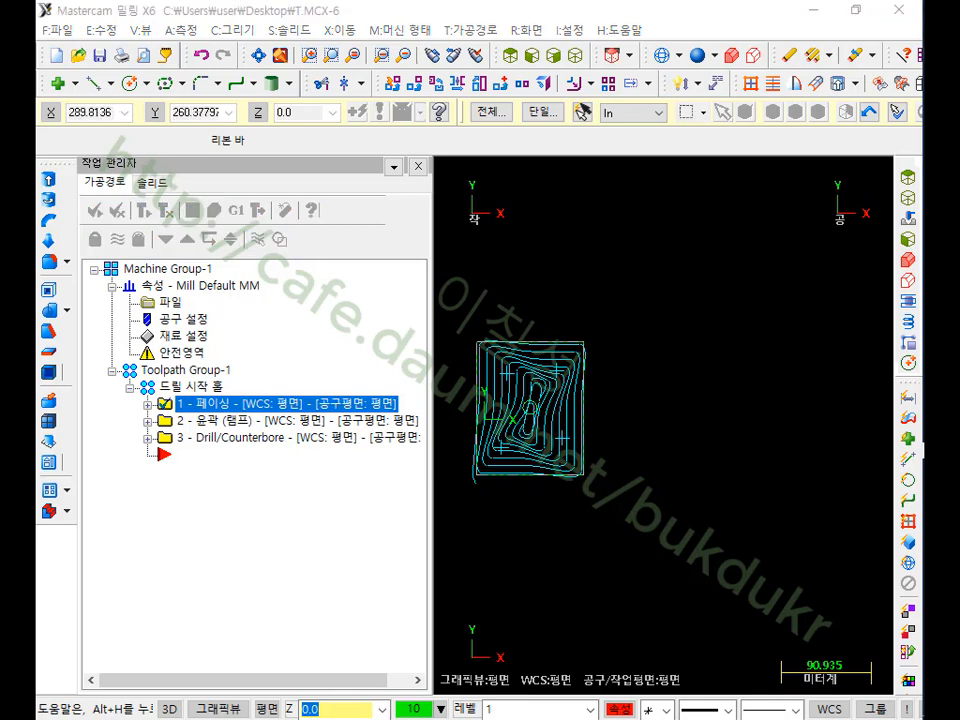
{"action": "scroll", "coordinate": [715, 315], "scroll_direction": "down", "scroll_amount": 3}
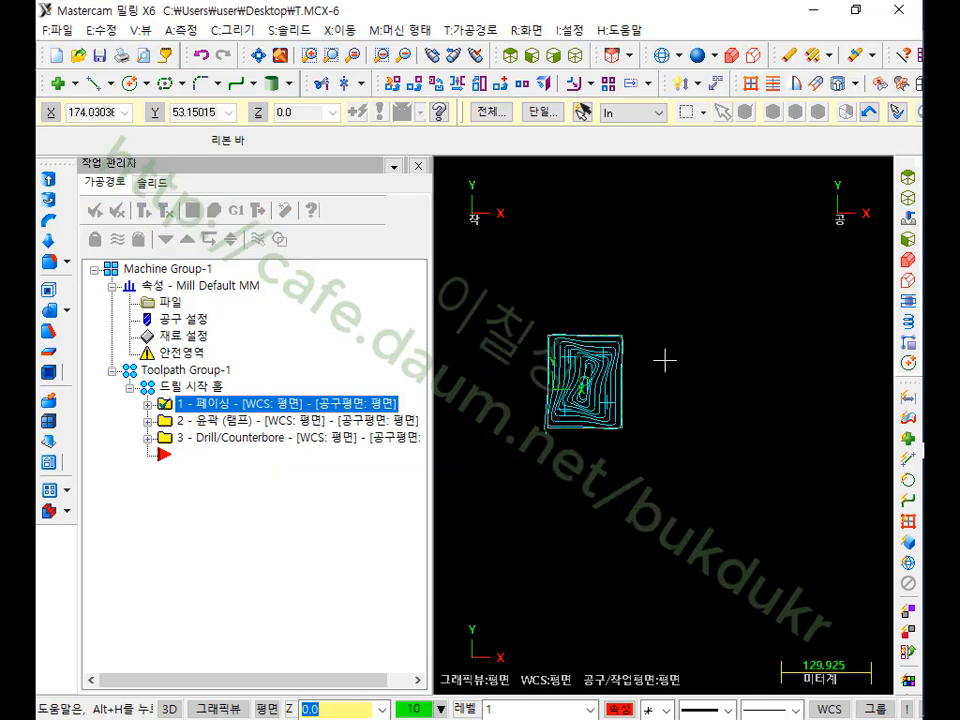
{"action": "scroll", "coordinate": [660, 330], "scroll_direction": "up", "scroll_amount": 5}
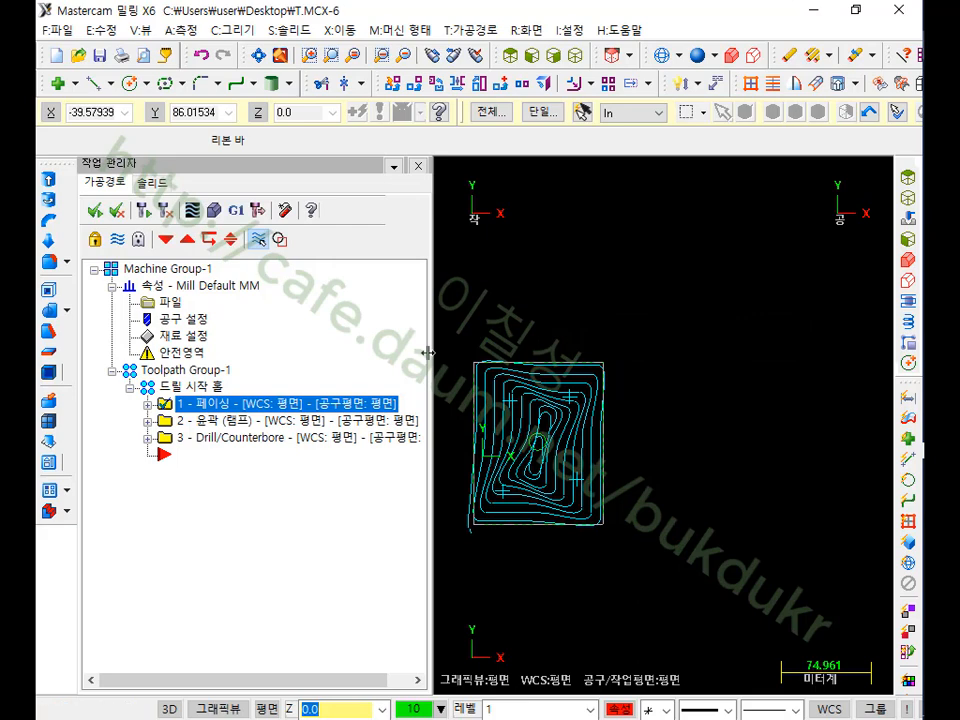
{"action": "left_click_drag", "start_coordinate": [432, 352], "coordinate": [300, 375]}
{"action": "scroll", "coordinate": [685, 318], "scroll_direction": "up", "scroll_amount": 3}
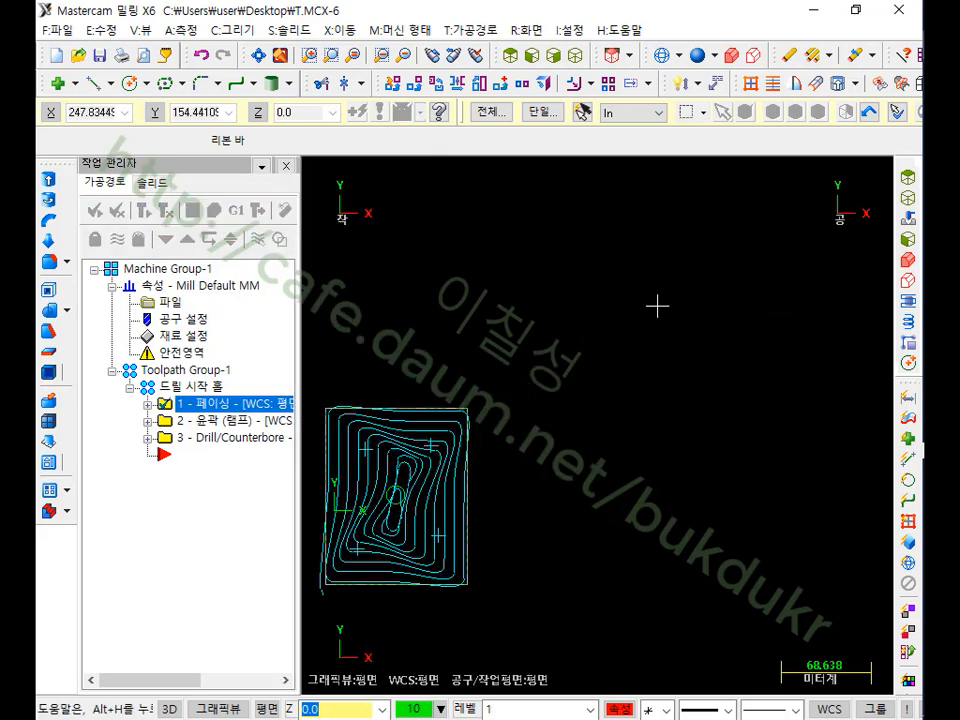
- Start a linear array toolpath (선형배열 가공) with all operations of Toolpath Group-1 as source and the type set to translate (이동)
{"action": "left_click", "coordinate": [471, 30]}
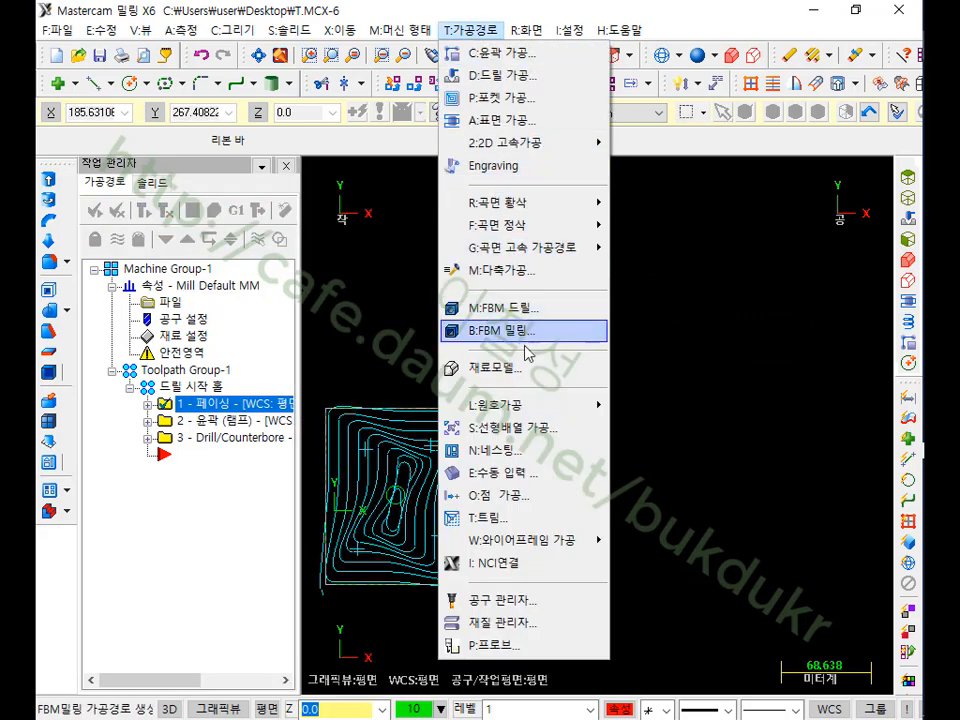
{"action": "left_click", "coordinate": [528, 434]}
{"action": "left_click_drag", "start_coordinate": [378, 172], "coordinate": [405, 34]}
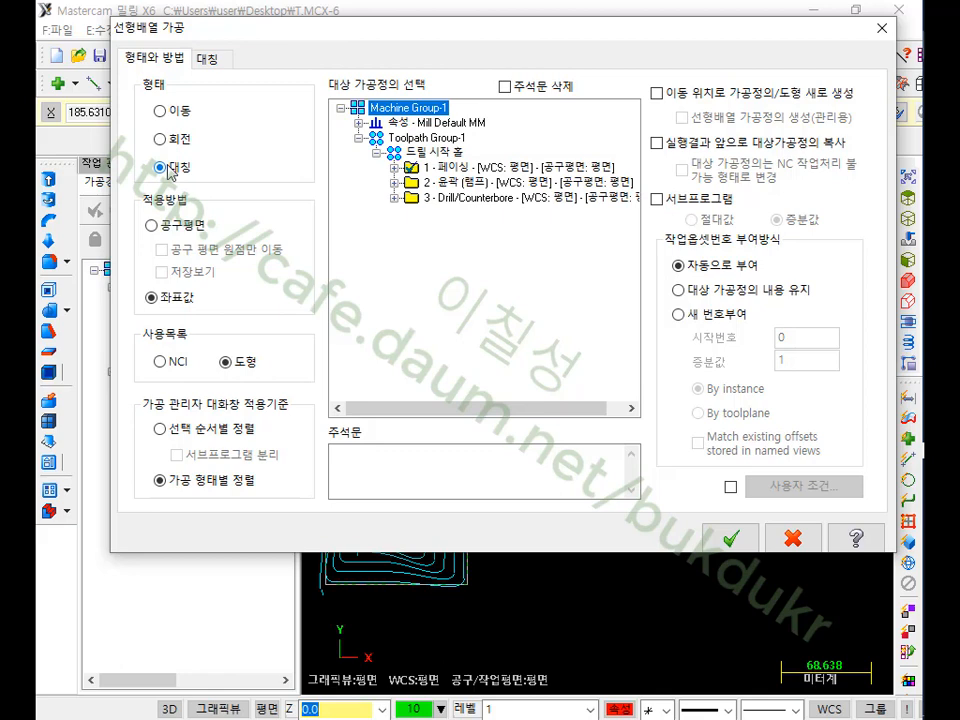
{"action": "left_click", "coordinate": [432, 151]}
{"action": "left_click", "coordinate": [428, 137]}
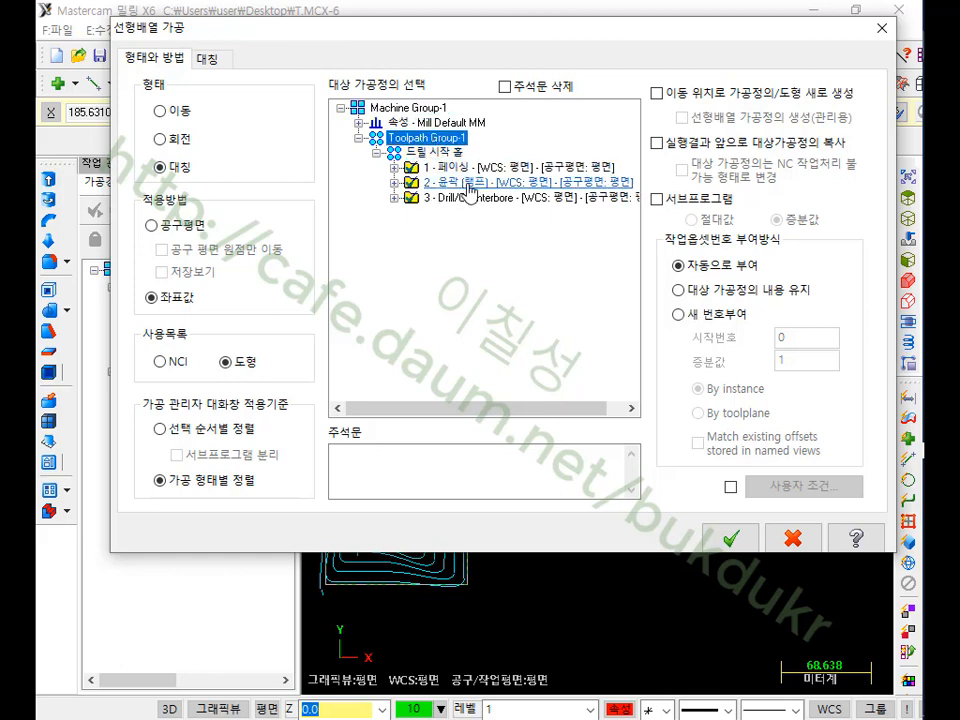
{"action": "left_click", "coordinate": [160, 111]}
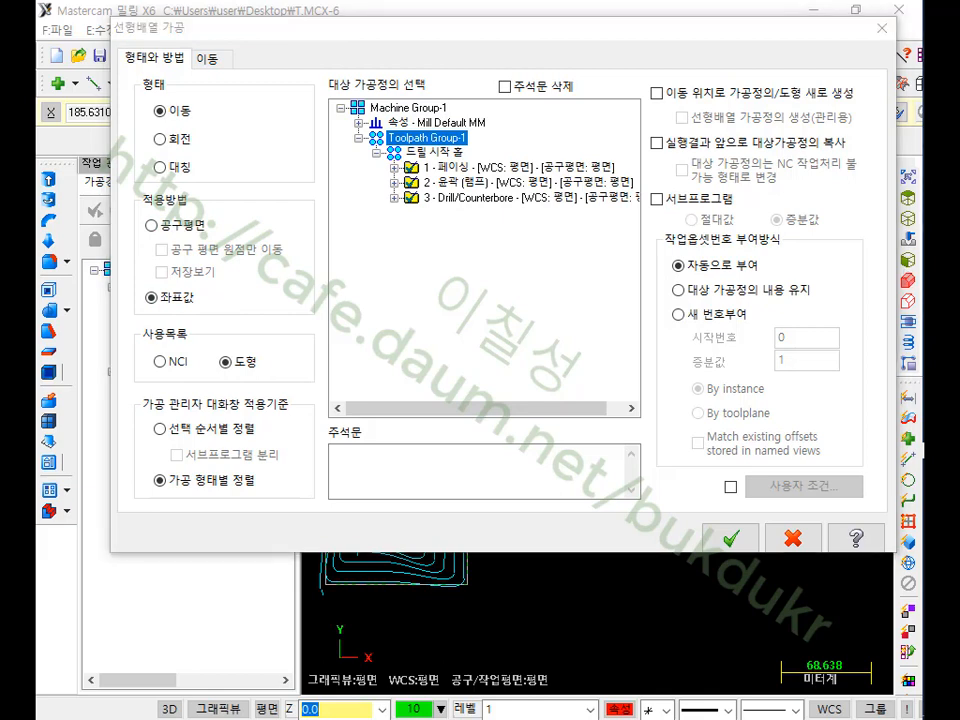
{"action": "mouse_move", "coordinate": [128, 313]}
{"action": "left_mouse_down"}
{"action": "mouse_move", "coordinate": [145, 310]}
{"action": "mouse_move", "coordinate": [155, 286]}
{"action": "left_mouse_up"}
{"action": "mouse_move", "coordinate": [247, 291]}
{"action": "left_mouse_down"}
{"action": "mouse_move", "coordinate": [264, 340]}
{"action": "mouse_move", "coordinate": [280, 300]}
{"action": "mouse_move", "coordinate": [313, 310]}
{"action": "mouse_move", "coordinate": [326, 332]}
{"action": "mouse_move", "coordinate": [290, 340]}
{"action": "mouse_move", "coordinate": [340, 341]}
{"action": "left_mouse_up"}
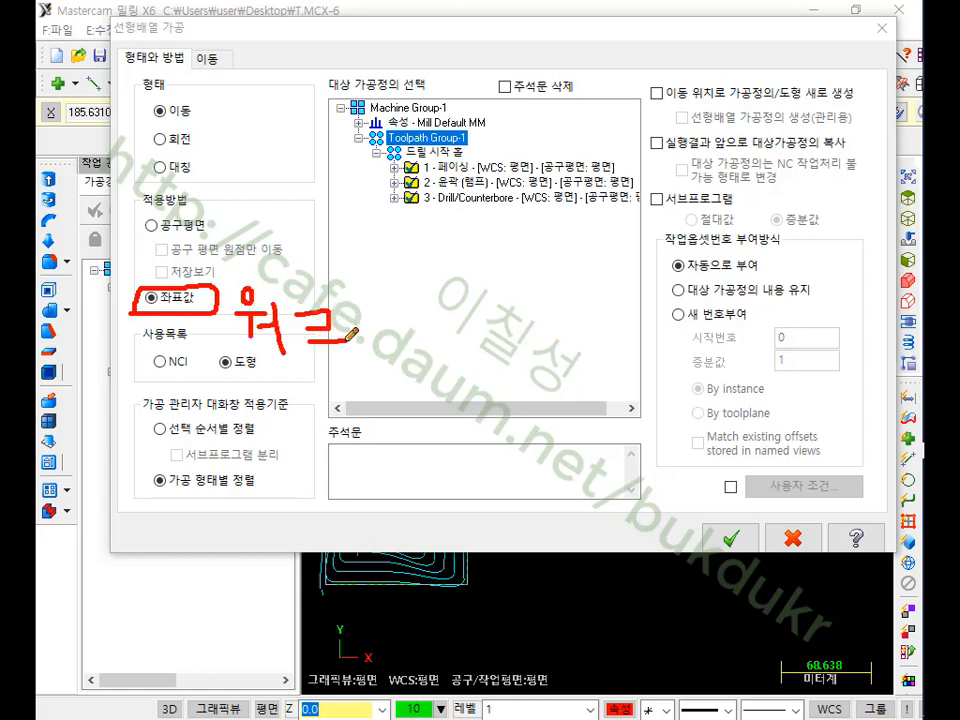
{"action": "mouse_move", "coordinate": [437, 300]}
{"action": "left_mouse_down"}
{"action": "mouse_move", "coordinate": [438, 345]}
{"action": "mouse_move", "coordinate": [444, 333]}
{"action": "mouse_move", "coordinate": [434, 367]}
{"action": "left_mouse_up"}
{"action": "mouse_move", "coordinate": [454, 320]}
{"action": "left_mouse_down"}
{"action": "mouse_move", "coordinate": [458, 356]}
{"action": "mouse_move", "coordinate": [484, 326]}
{"action": "left_mouse_up"}
{"action": "mouse_move", "coordinate": [491, 324]}
{"action": "left_mouse_down"}
{"action": "mouse_move", "coordinate": [492, 337]}
{"action": "mouse_move", "coordinate": [519, 349]}
{"action": "left_mouse_up"}
{"action": "left_click_drag", "start_coordinate": [510, 300], "coordinate": [512, 352]}
{"action": "mouse_move", "coordinate": [400, 295]}
{"action": "left_mouse_down"}
{"action": "mouse_move", "coordinate": [540, 380]}
{"action": "mouse_move", "coordinate": [544, 322]}
{"action": "mouse_move", "coordinate": [395, 290]}
{"action": "mouse_move", "coordinate": [394, 375]}
{"action": "left_mouse_up"}
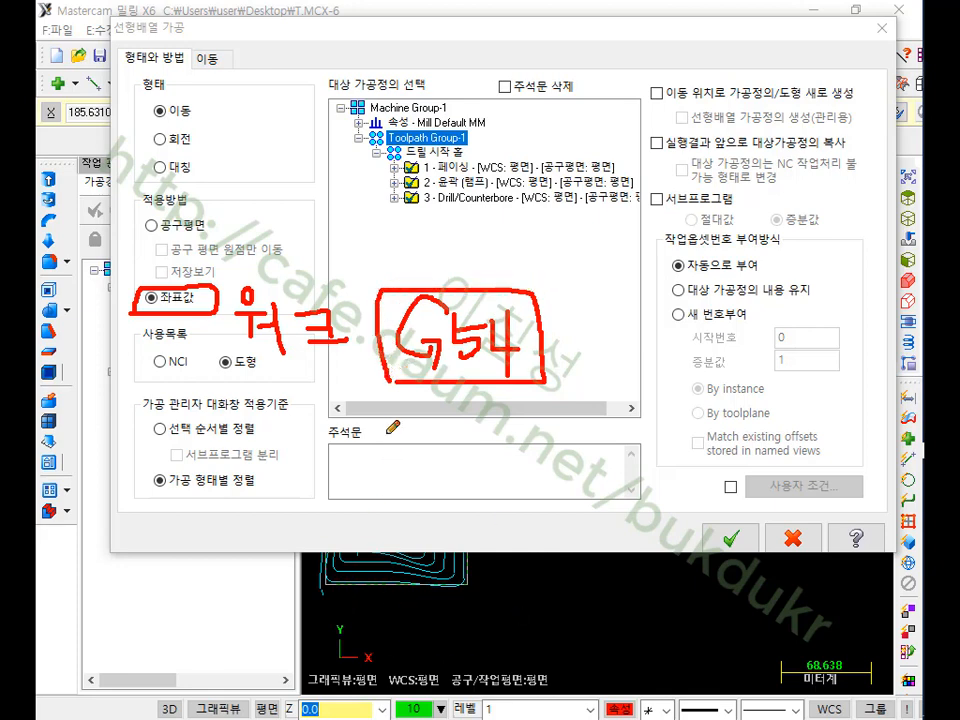
{"action": "mouse_move", "coordinate": [344, 583]}
{"action": "left_mouse_down"}
{"action": "mouse_move", "coordinate": [367, 592]}
{"action": "mouse_move", "coordinate": [492, 587]}
{"action": "mouse_move", "coordinate": [385, 635]}
{"action": "mouse_move", "coordinate": [335, 557]}
{"action": "mouse_move", "coordinate": [505, 625]}
{"action": "mouse_move", "coordinate": [468, 612]}
{"action": "left_mouse_up"}
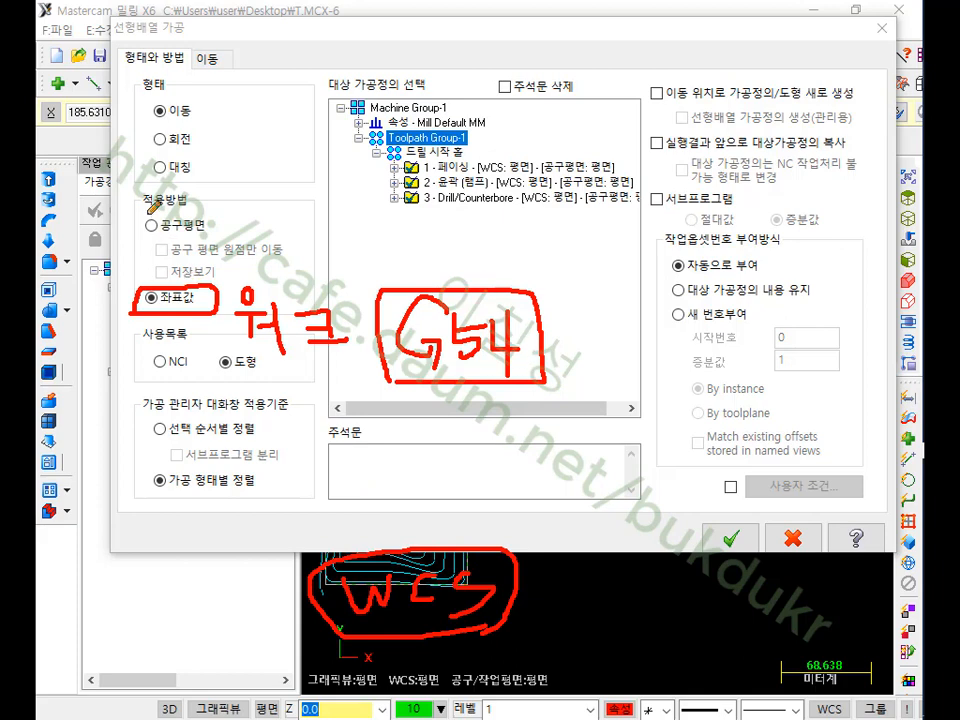
{"action": "mouse_move", "coordinate": [138, 213]}
{"action": "left_mouse_down"}
{"action": "mouse_move", "coordinate": [147, 230]}
{"action": "mouse_move", "coordinate": [160, 206]}
{"action": "left_mouse_up"}
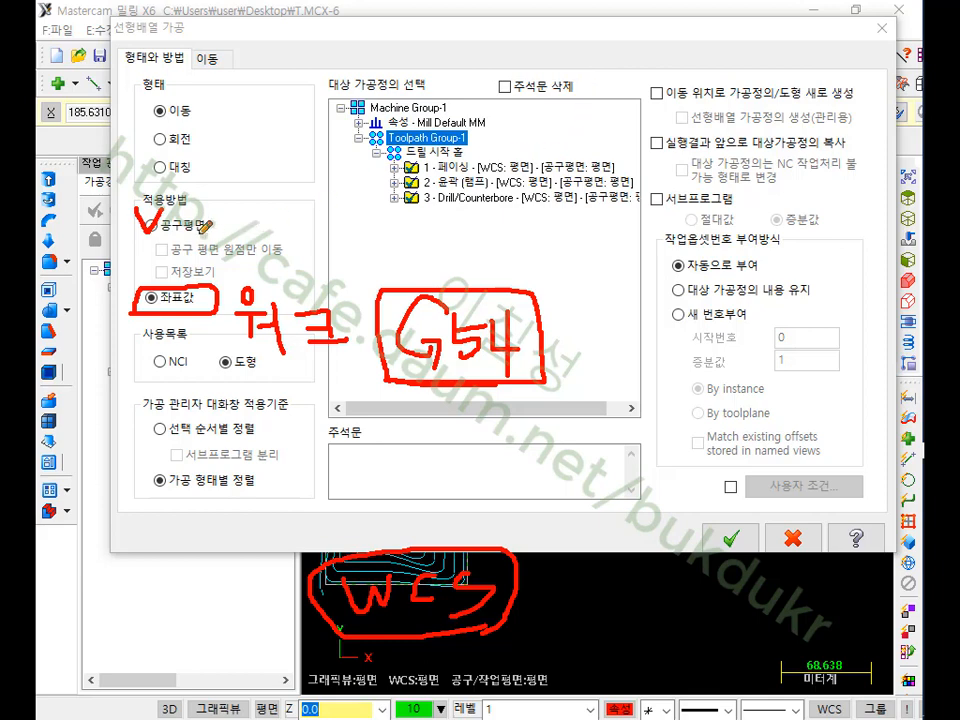
{"action": "left_click_drag", "start_coordinate": [124, 239], "coordinate": [222, 237]}
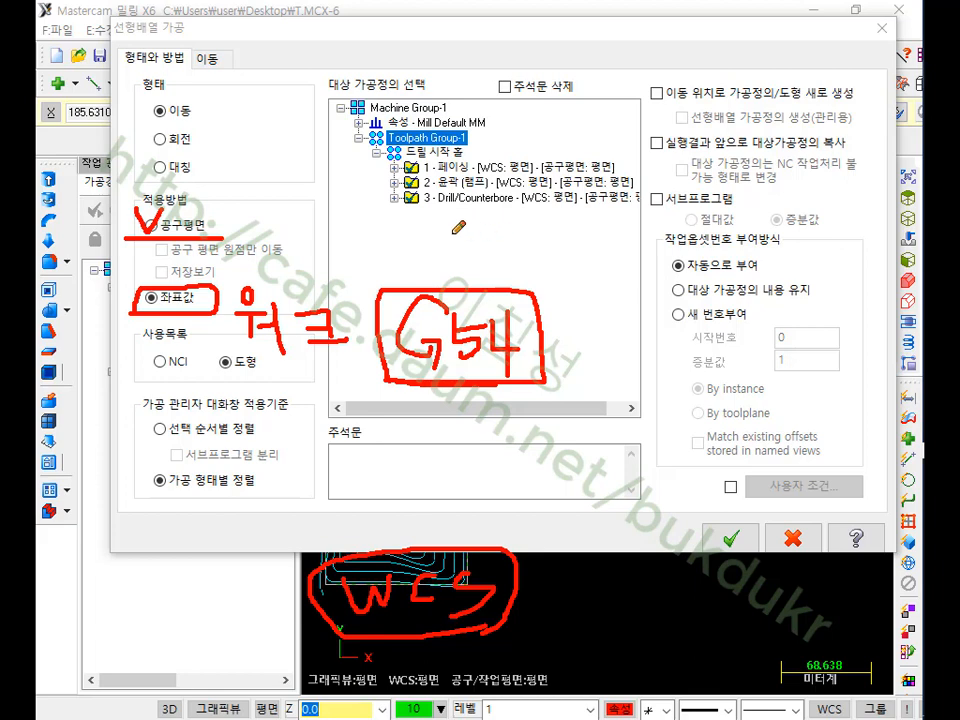
- Set the array's application method to tool plane (공구평면), moving only the tool plane origin (공구 평면 원점만 이동)
{"action": "right_click", "coordinate": [457, 229]}
{"action": "left_click", "coordinate": [493, 435]}
{"action": "left_click", "coordinate": [151, 226]}
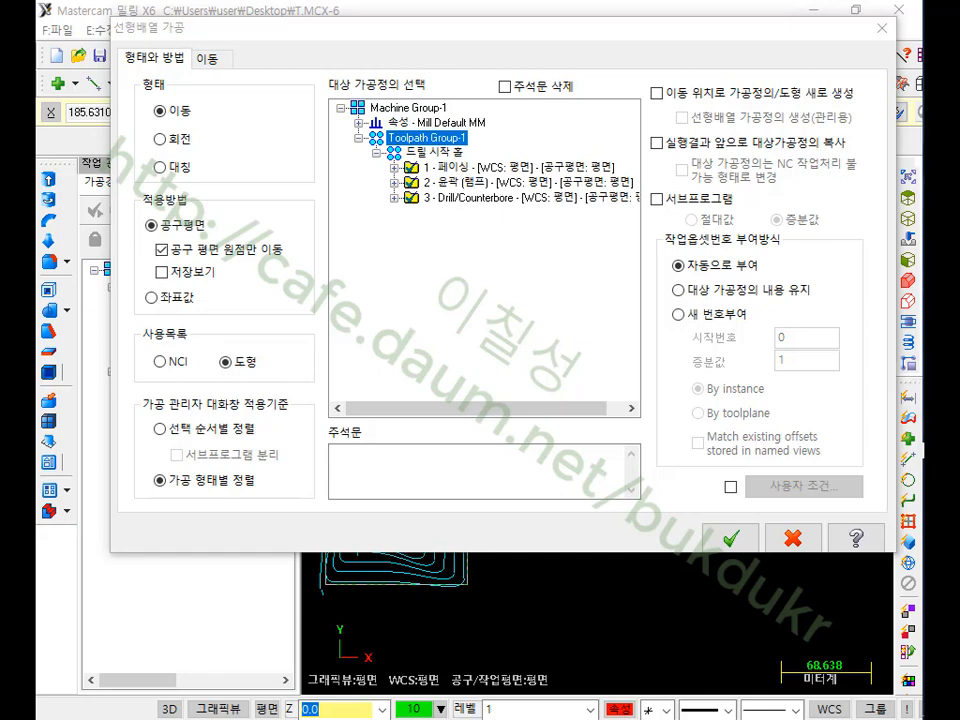
{"action": "mouse_move", "coordinate": [150, 352]}
{"action": "left_mouse_down"}
{"action": "mouse_move", "coordinate": [143, 372]}
{"action": "mouse_move", "coordinate": [182, 377]}
{"action": "mouse_move", "coordinate": [194, 349]}
{"action": "mouse_move", "coordinate": [217, 376]}
{"action": "mouse_move", "coordinate": [255, 380]}
{"action": "mouse_move", "coordinate": [176, 312]}
{"action": "mouse_move", "coordinate": [200, 294]}
{"action": "mouse_move", "coordinate": [246, 295]}
{"action": "mouse_move", "coordinate": [264, 306]}
{"action": "mouse_move", "coordinate": [258, 329]}
{"action": "left_mouse_up"}
{"action": "mouse_move", "coordinate": [258, 318]}
{"action": "left_mouse_down"}
{"action": "mouse_move", "coordinate": [268, 328]}
{"action": "mouse_move", "coordinate": [288, 308]}
{"action": "mouse_move", "coordinate": [274, 325]}
{"action": "mouse_move", "coordinate": [289, 327]}
{"action": "left_mouse_up"}
{"action": "mouse_move", "coordinate": [284, 328]}
{"action": "left_mouse_down"}
{"action": "mouse_move", "coordinate": [284, 338]}
{"action": "mouse_move", "coordinate": [325, 339]}
{"action": "mouse_move", "coordinate": [262, 352]}
{"action": "mouse_move", "coordinate": [228, 285]}
{"action": "mouse_move", "coordinate": [352, 335]}
{"action": "mouse_move", "coordinate": [307, 334]}
{"action": "left_mouse_up"}
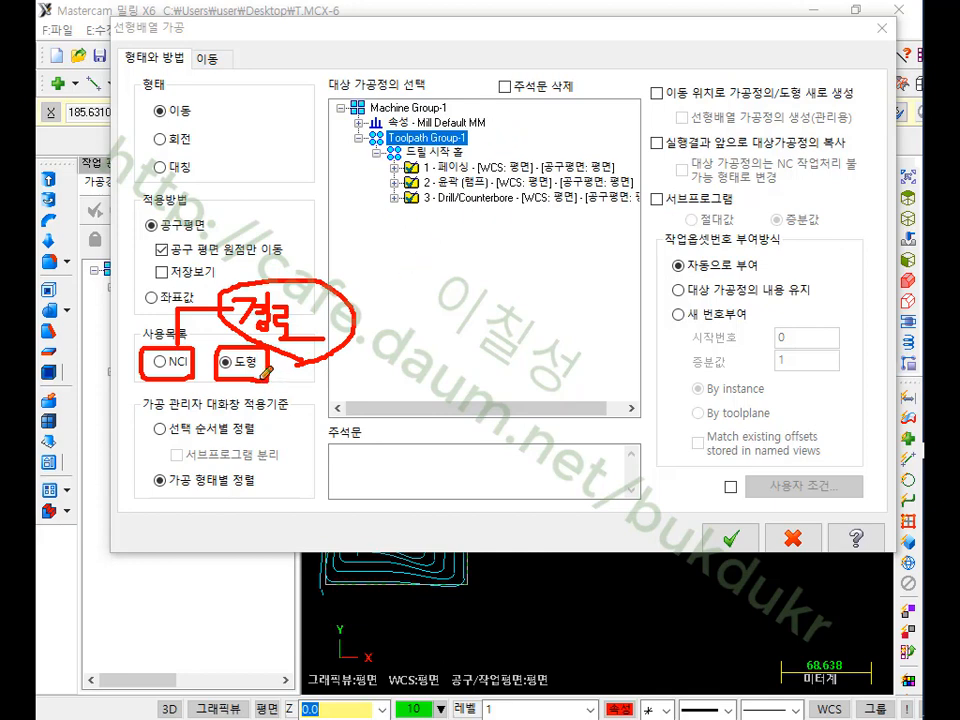
{"action": "mouse_move", "coordinate": [265, 372]}
{"action": "left_mouse_down"}
{"action": "mouse_move", "coordinate": [400, 370]}
{"action": "mouse_move", "coordinate": [384, 360]}
{"action": "mouse_move", "coordinate": [400, 372]}
{"action": "mouse_move", "coordinate": [392, 382]}
{"action": "left_mouse_up"}
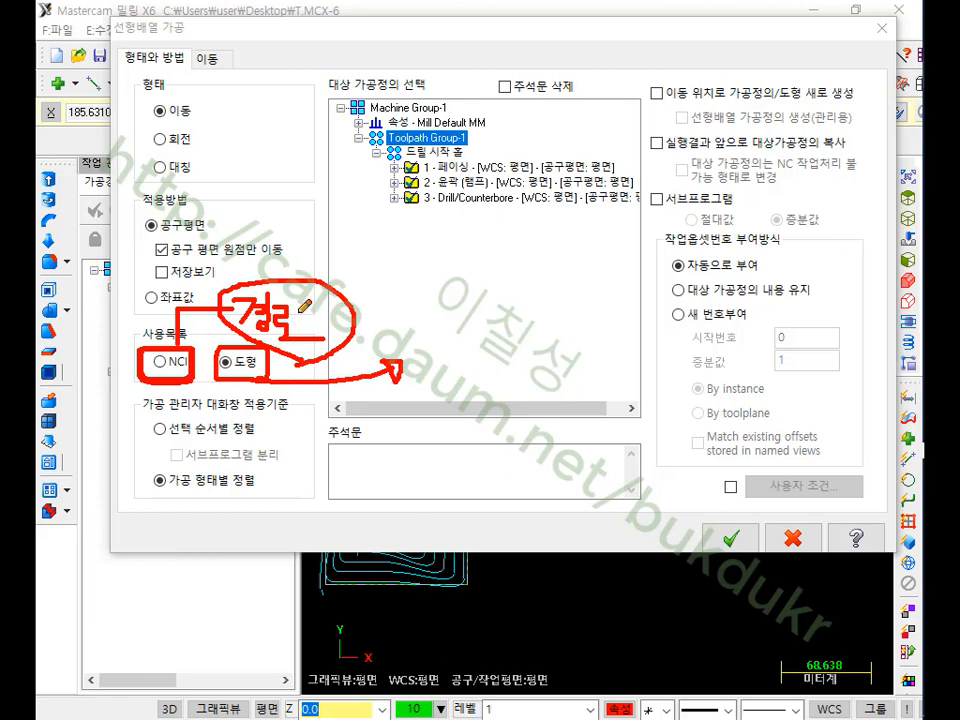
{"action": "right_click", "coordinate": [535, 243]}
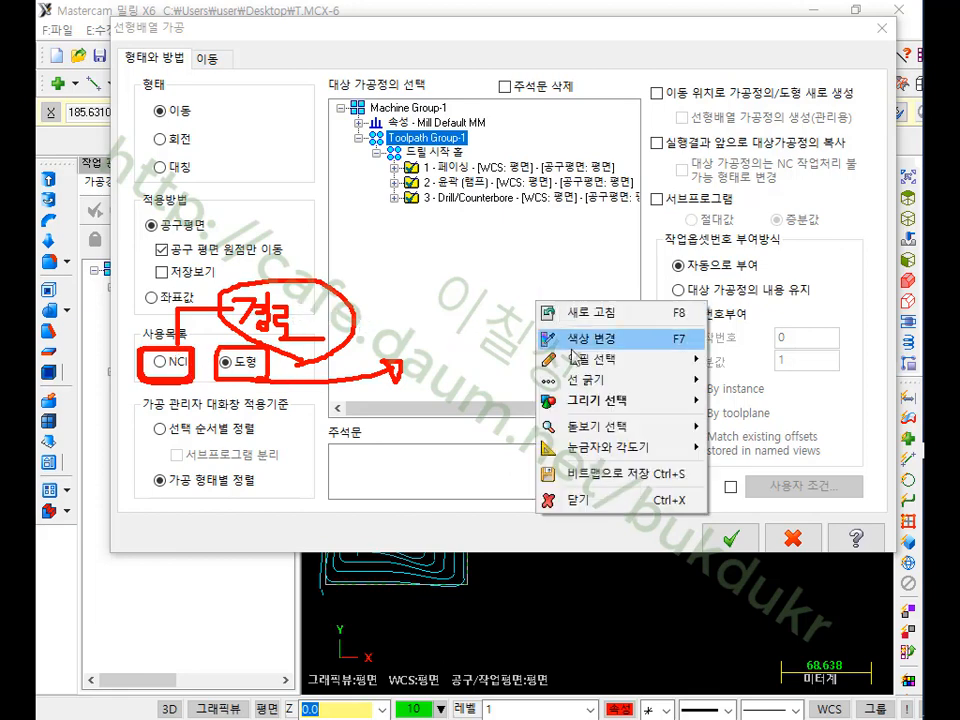
{"action": "left_click", "coordinate": [578, 377]}
- Set the linear array's source type (사용목록) to NCI
{"action": "left_click", "coordinate": [161, 362]}
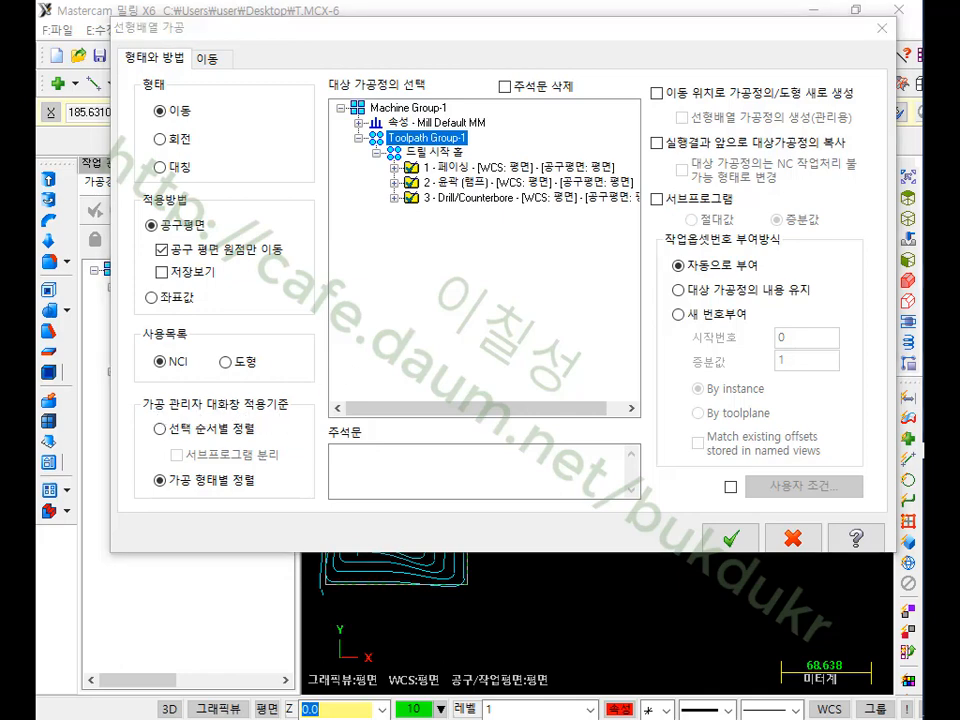
{"action": "mouse_move", "coordinate": [267, 493]}
{"action": "left_mouse_down"}
{"action": "mouse_move", "coordinate": [150, 492]}
{"action": "mouse_move", "coordinate": [153, 468]}
{"action": "mouse_move", "coordinate": [272, 467]}
{"action": "mouse_move", "coordinate": [268, 487]}
{"action": "left_mouse_up"}
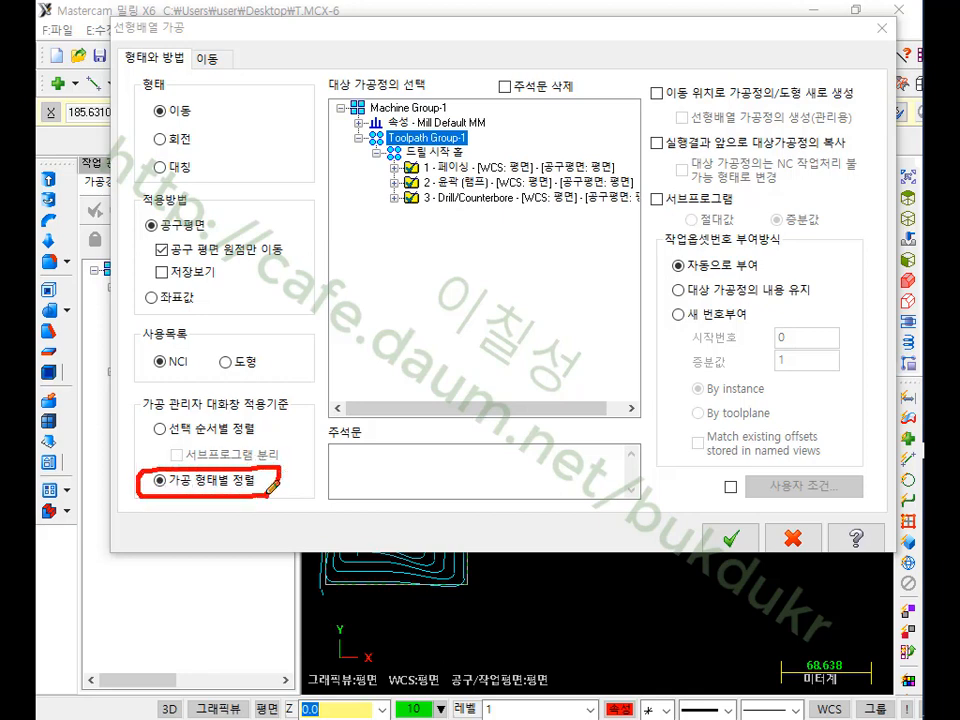
{"action": "mouse_move", "coordinate": [345, 356]}
{"action": "left_mouse_down"}
{"action": "mouse_move", "coordinate": [384, 354]}
{"action": "mouse_move", "coordinate": [361, 390]}
{"action": "mouse_move", "coordinate": [382, 372]}
{"action": "mouse_move", "coordinate": [401, 392]}
{"action": "mouse_move", "coordinate": [846, 382]}
{"action": "left_mouse_up"}
{"action": "mouse_move", "coordinate": [398, 398]}
{"action": "left_mouse_down"}
{"action": "mouse_move", "coordinate": [334, 384]}
{"action": "mouse_move", "coordinate": [430, 378]}
{"action": "left_mouse_up"}
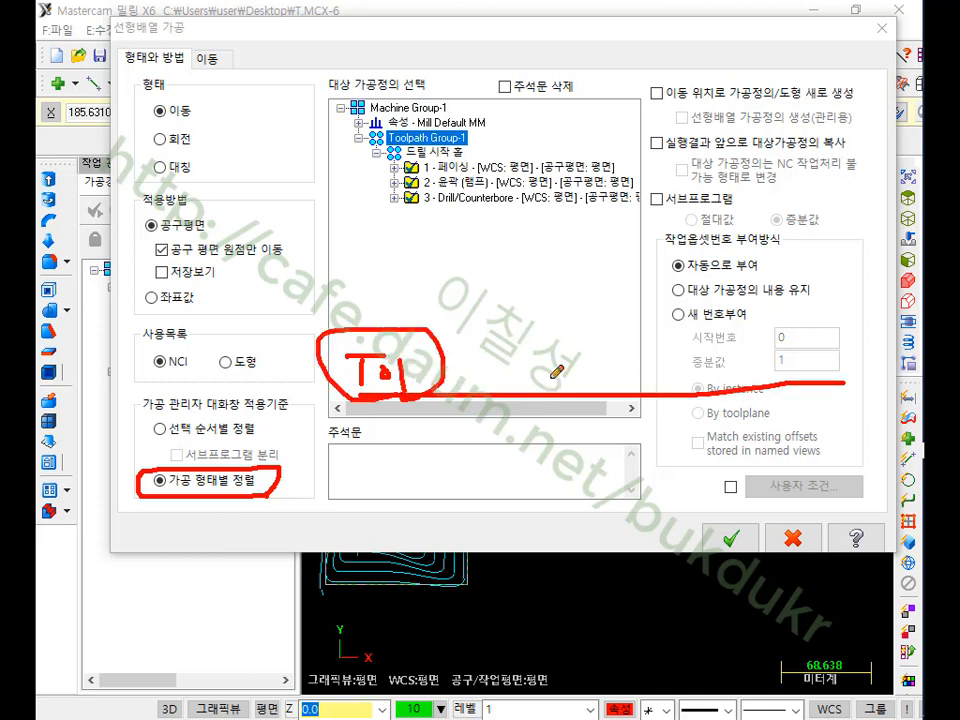
{"action": "left_click_drag", "start_coordinate": [551, 380], "coordinate": [541, 370]}
{"action": "mouse_move", "coordinate": [755, 363]}
{"action": "left_mouse_down"}
{"action": "mouse_move", "coordinate": [800, 375]}
{"action": "mouse_move", "coordinate": [788, 382]}
{"action": "left_mouse_up"}
{"action": "mouse_move", "coordinate": [376, 459]}
{"action": "left_mouse_down"}
{"action": "mouse_move", "coordinate": [425, 456]}
{"action": "mouse_move", "coordinate": [395, 520]}
{"action": "left_mouse_up"}
{"action": "mouse_move", "coordinate": [422, 478]}
{"action": "left_mouse_down"}
{"action": "mouse_move", "coordinate": [421, 495]}
{"action": "mouse_move", "coordinate": [465, 494]}
{"action": "left_mouse_up"}
{"action": "mouse_move", "coordinate": [520, 550]}
{"action": "left_mouse_down"}
{"action": "mouse_move", "coordinate": [432, 490]}
{"action": "mouse_move", "coordinate": [575, 565]}
{"action": "left_mouse_up"}
{"action": "left_click_drag", "start_coordinate": [625, 520], "coordinate": [660, 545]}
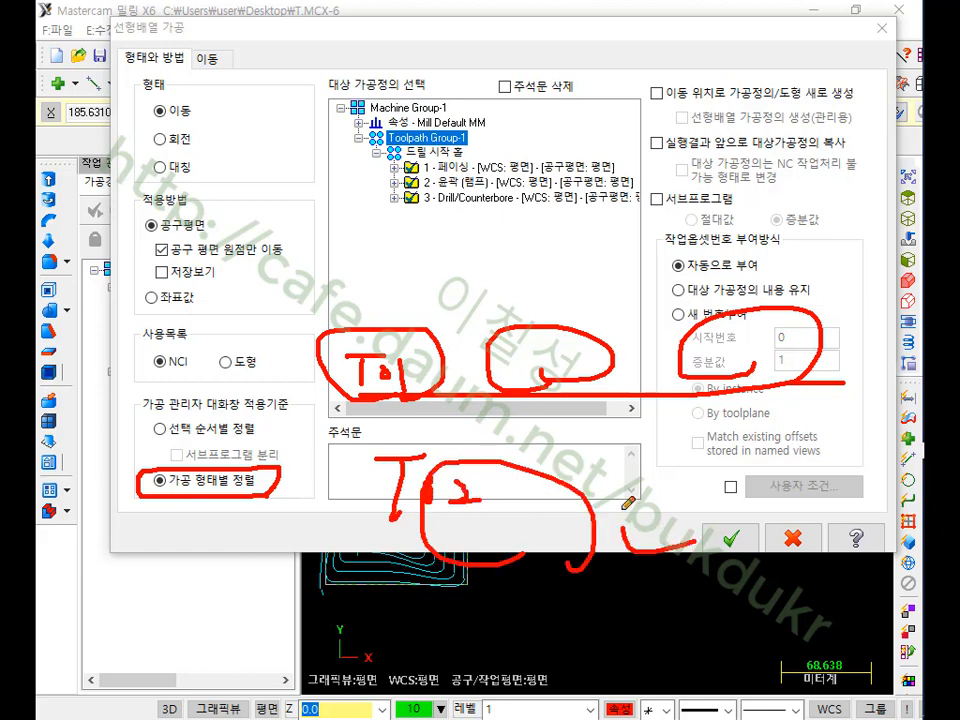
{"action": "left_click_drag", "start_coordinate": [626, 480], "coordinate": [760, 470]}
{"action": "left_click_drag", "start_coordinate": [888, 493], "coordinate": [850, 525]}
{"action": "left_click_drag", "start_coordinate": [133, 500], "coordinate": [240, 496]}
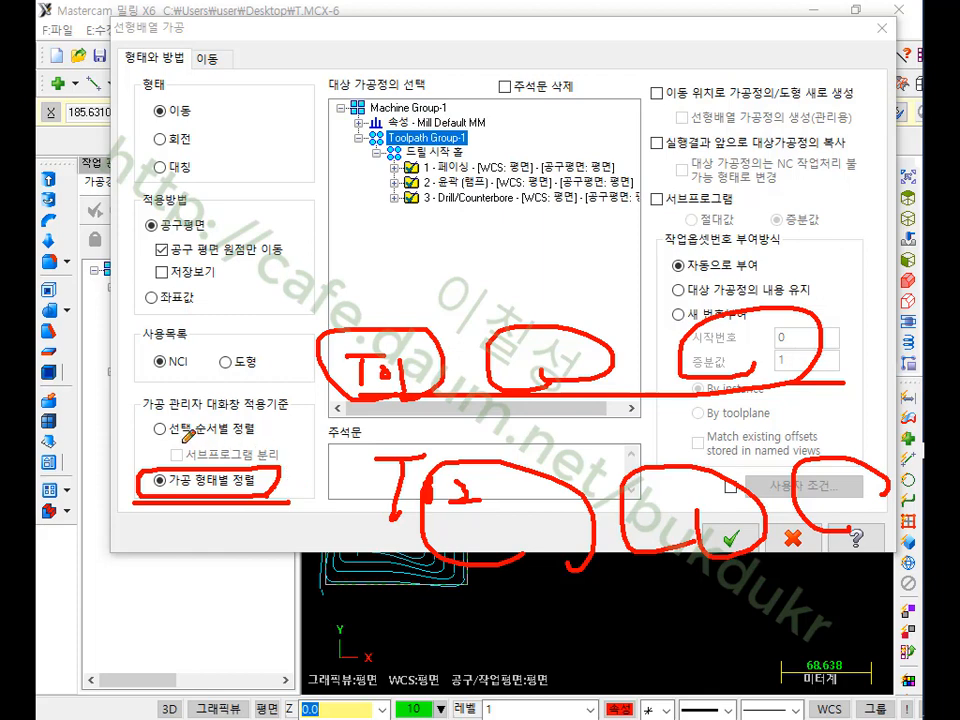
{"action": "left_click_drag", "start_coordinate": [157, 437], "coordinate": [258, 434]}
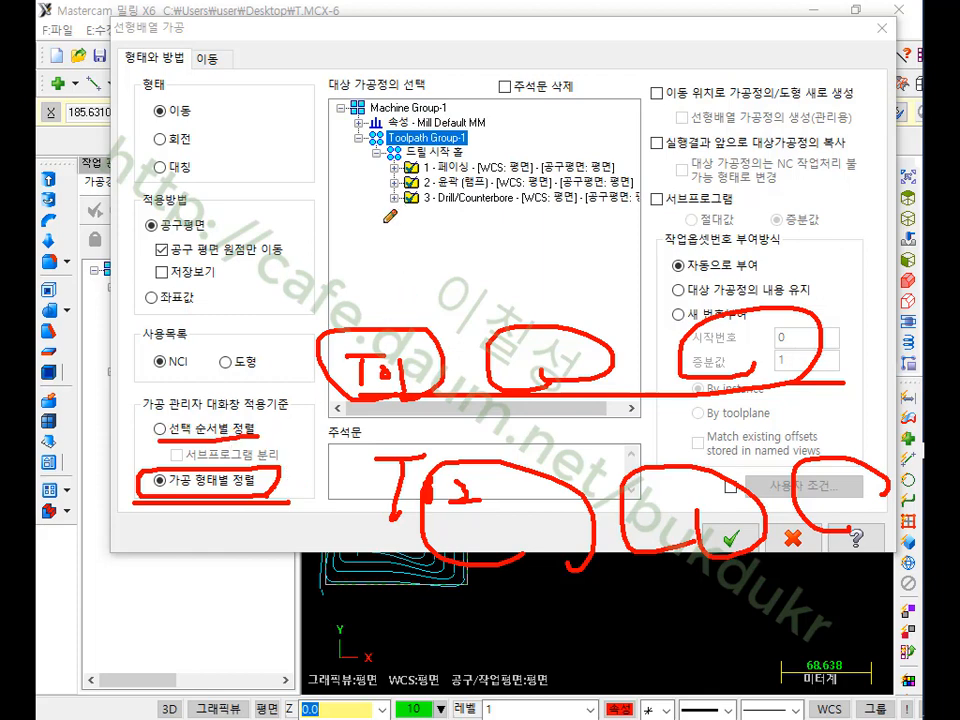
{"action": "left_click_drag", "start_coordinate": [239, 67], "coordinate": [289, 72]}
{"action": "left_click_drag", "start_coordinate": [241, 97], "coordinate": [290, 110]}
{"action": "left_click_drag", "start_coordinate": [269, 145], "coordinate": [294, 150]}
{"action": "left_click", "coordinate": [284, 249]}
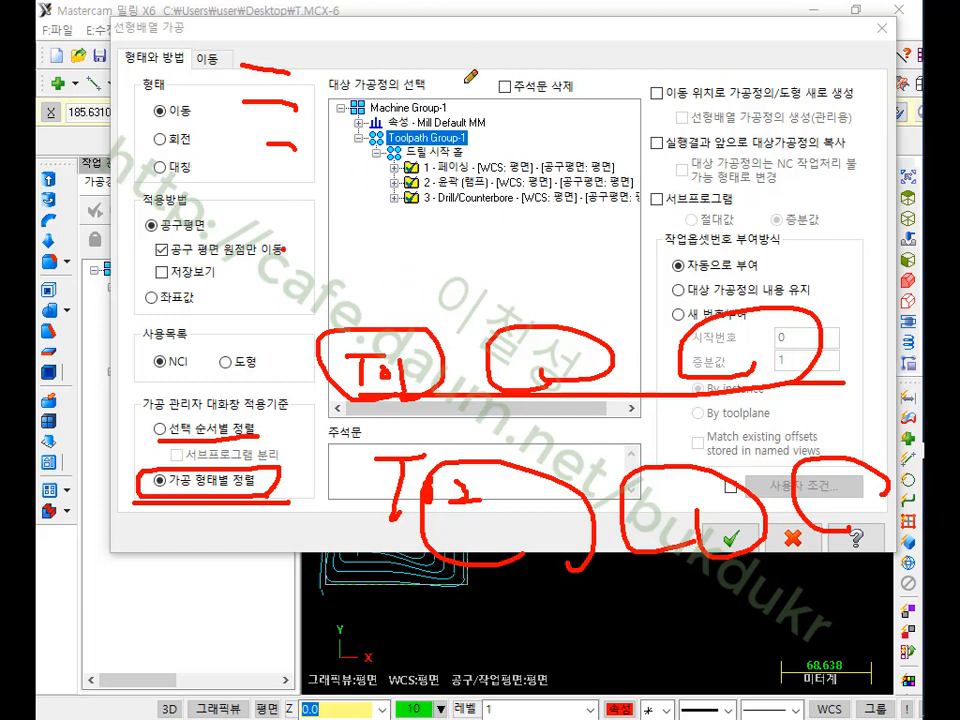
{"action": "left_click_drag", "start_coordinate": [453, 72], "coordinate": [511, 71]}
{"action": "left_click_drag", "start_coordinate": [448, 106], "coordinate": [508, 122]}
{"action": "mouse_move", "coordinate": [499, 133]}
{"action": "left_mouse_down"}
{"action": "mouse_move", "coordinate": [517, 150]}
{"action": "mouse_move", "coordinate": [494, 210]}
{"action": "left_mouse_up"}
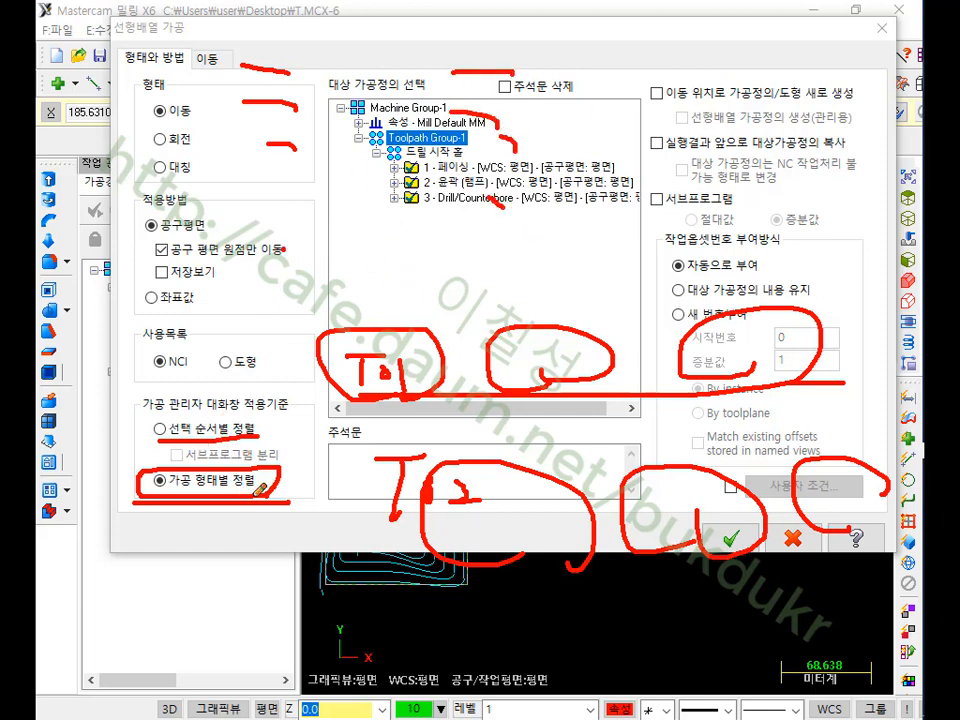
{"action": "mouse_move", "coordinate": [127, 472]}
{"action": "left_mouse_down"}
{"action": "mouse_move", "coordinate": [108, 487]}
{"action": "mouse_move", "coordinate": [129, 500]}
{"action": "left_mouse_up"}
{"action": "right_click", "coordinate": [229, 522]}
{"action": "left_click", "coordinate": [265, 508]}
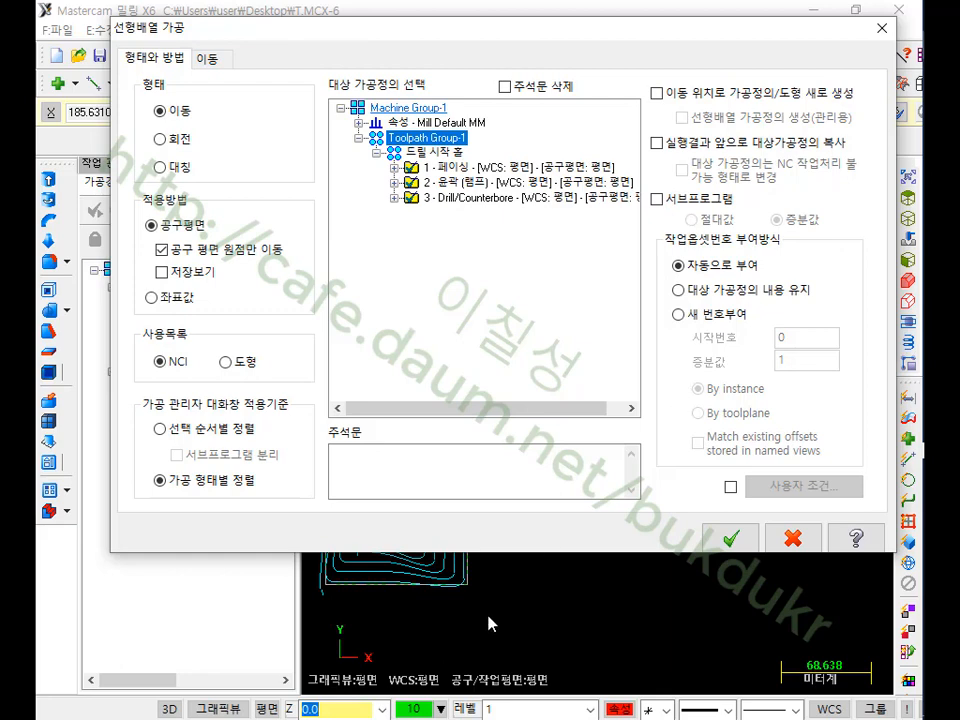
- Move the linear array dialog aside to uncover the block and the free space beside it
{"action": "left_click_drag", "start_coordinate": [806, 38], "coordinate": [214, 173]}
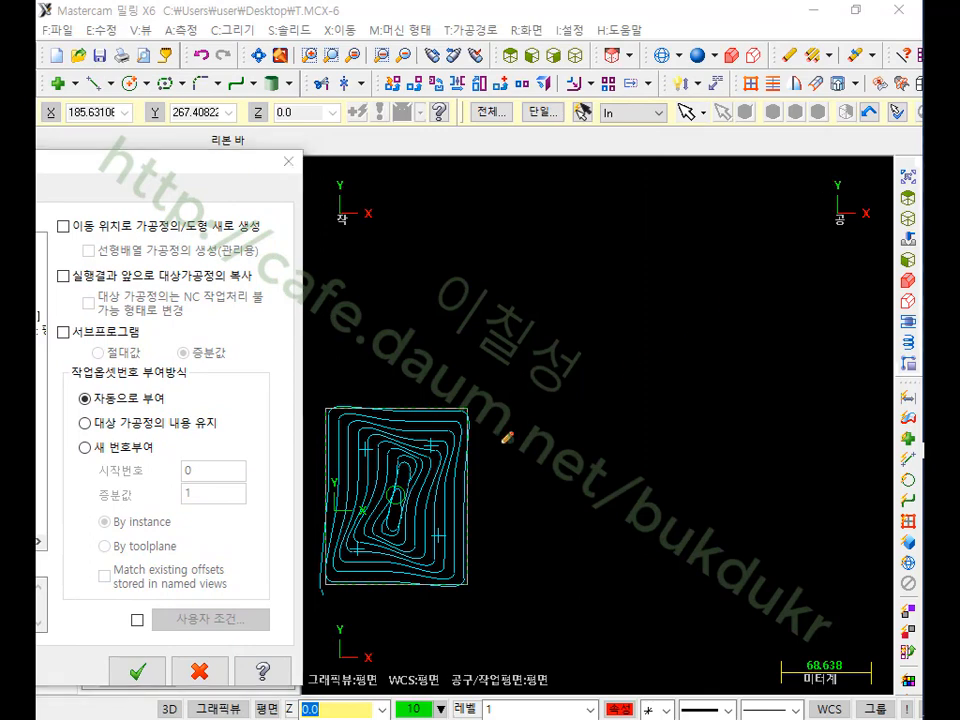
{"action": "mouse_move", "coordinate": [392, 550]}
{"action": "left_mouse_down"}
{"action": "mouse_move", "coordinate": [380, 567]}
{"action": "mouse_move", "coordinate": [440, 470]}
{"action": "mouse_move", "coordinate": [385, 556]}
{"action": "left_mouse_up"}
{"action": "mouse_move", "coordinate": [592, 430]}
{"action": "left_mouse_down"}
{"action": "mouse_move", "coordinate": [570, 520]}
{"action": "mouse_move", "coordinate": [596, 572]}
{"action": "left_mouse_up"}
{"action": "mouse_move", "coordinate": [760, 528]}
{"action": "left_mouse_down"}
{"action": "mouse_move", "coordinate": [778, 420]}
{"action": "mouse_move", "coordinate": [768, 522]}
{"action": "left_mouse_up"}
{"action": "left_click_drag", "start_coordinate": [922, 428], "coordinate": [895, 560]}
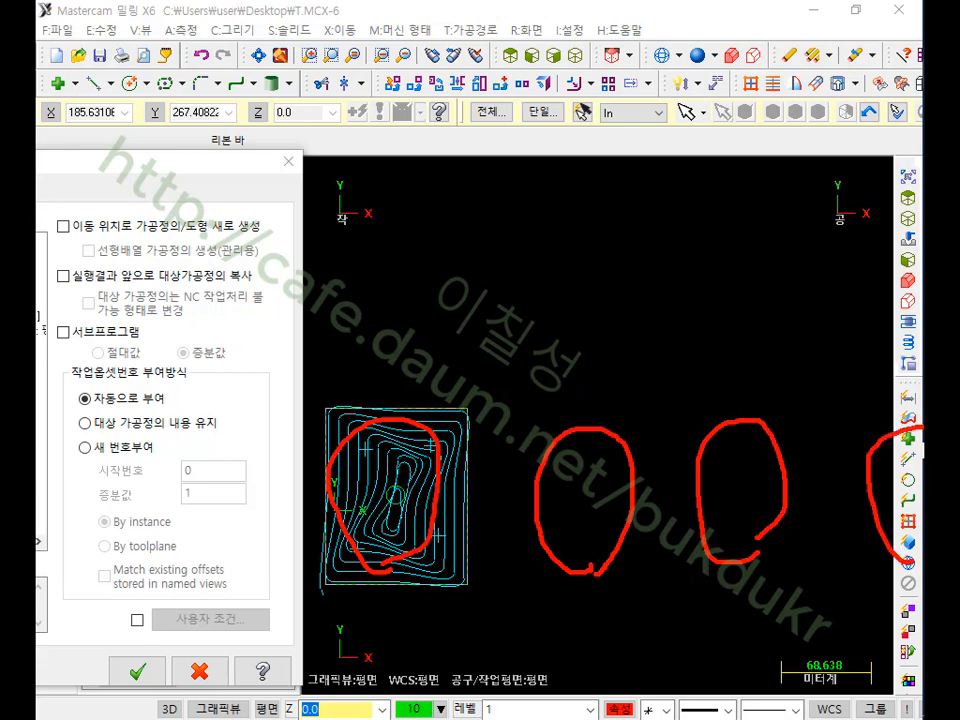
{"action": "left_click_drag", "start_coordinate": [345, 597], "coordinate": [345, 634]}
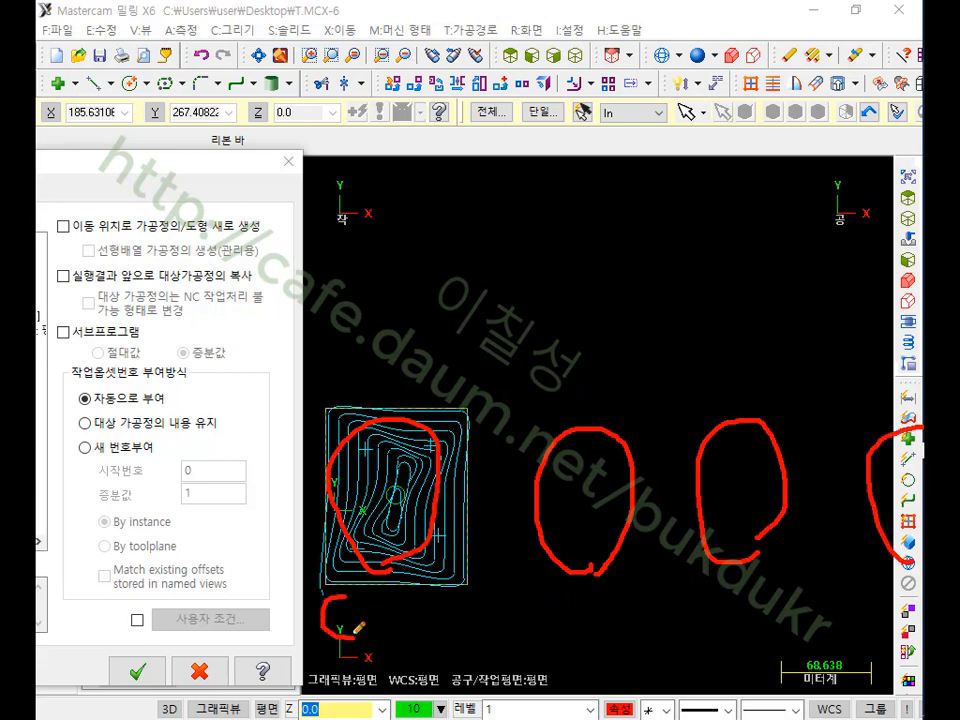
{"action": "left_click_drag", "start_coordinate": [568, 487], "coordinate": [568, 635]}
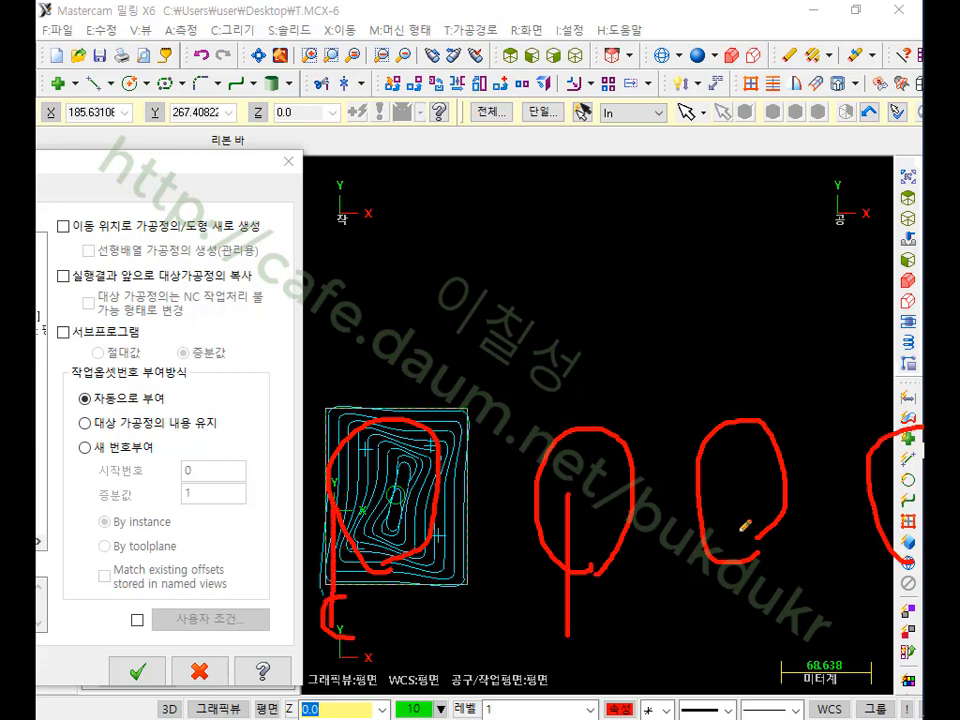
{"action": "left_click_drag", "start_coordinate": [736, 488], "coordinate": [736, 635]}
{"action": "left_click_drag", "start_coordinate": [895, 482], "coordinate": [895, 635]}
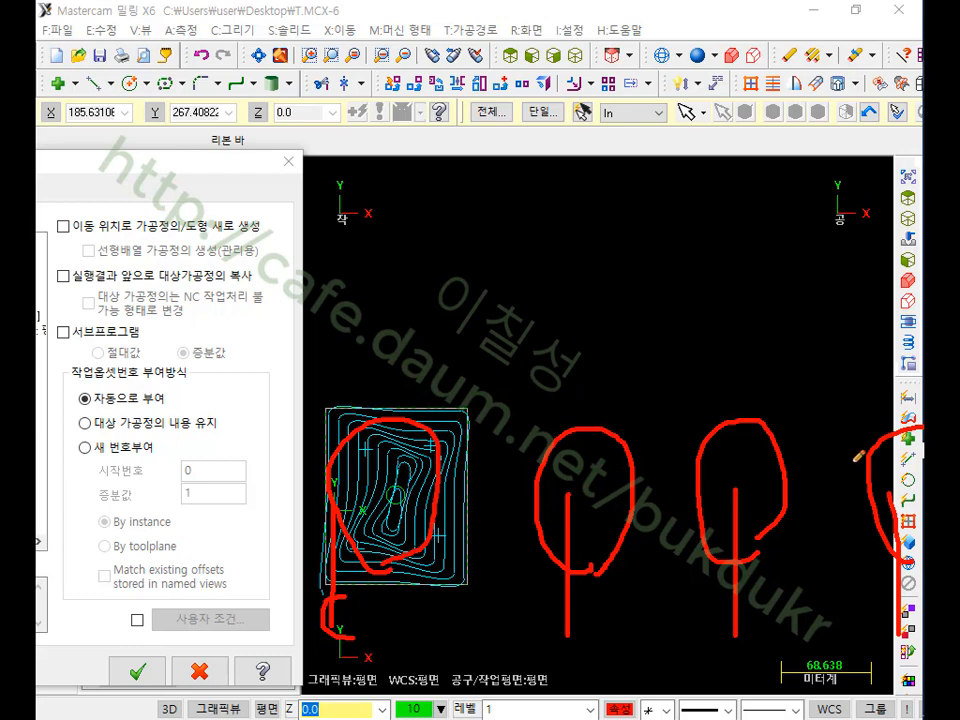
{"action": "left_click_drag", "start_coordinate": [52, 240], "coordinate": [293, 244]}
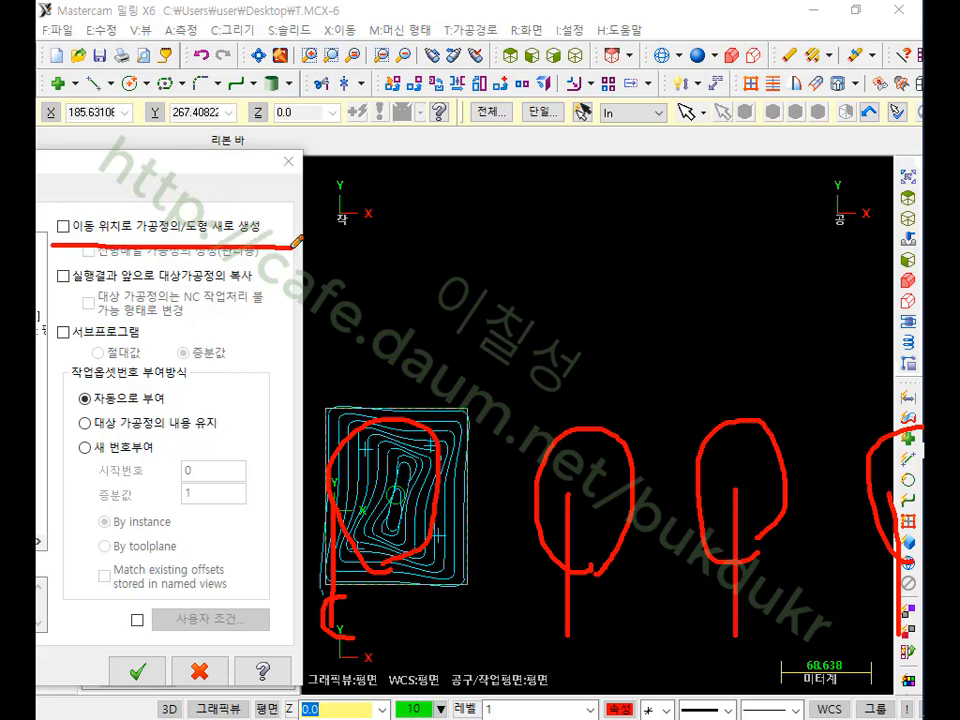
{"action": "mouse_move", "coordinate": [420, 575]}
{"action": "left_mouse_down"}
{"action": "mouse_move", "coordinate": [360, 588]}
{"action": "mouse_move", "coordinate": [308, 455]}
{"action": "mouse_move", "coordinate": [455, 380]}
{"action": "mouse_move", "coordinate": [410, 604]}
{"action": "left_mouse_up"}
{"action": "mouse_move", "coordinate": [579, 603]}
{"action": "left_mouse_down"}
{"action": "mouse_move", "coordinate": [583, 399]}
{"action": "mouse_move", "coordinate": [671, 575]}
{"action": "mouse_move", "coordinate": [731, 370]}
{"action": "mouse_move", "coordinate": [749, 633]}
{"action": "left_mouse_up"}
{"action": "mouse_move", "coordinate": [888, 589]}
{"action": "left_mouse_down"}
{"action": "mouse_move", "coordinate": [872, 418]}
{"action": "mouse_move", "coordinate": [950, 530]}
{"action": "mouse_move", "coordinate": [886, 600]}
{"action": "left_mouse_up"}
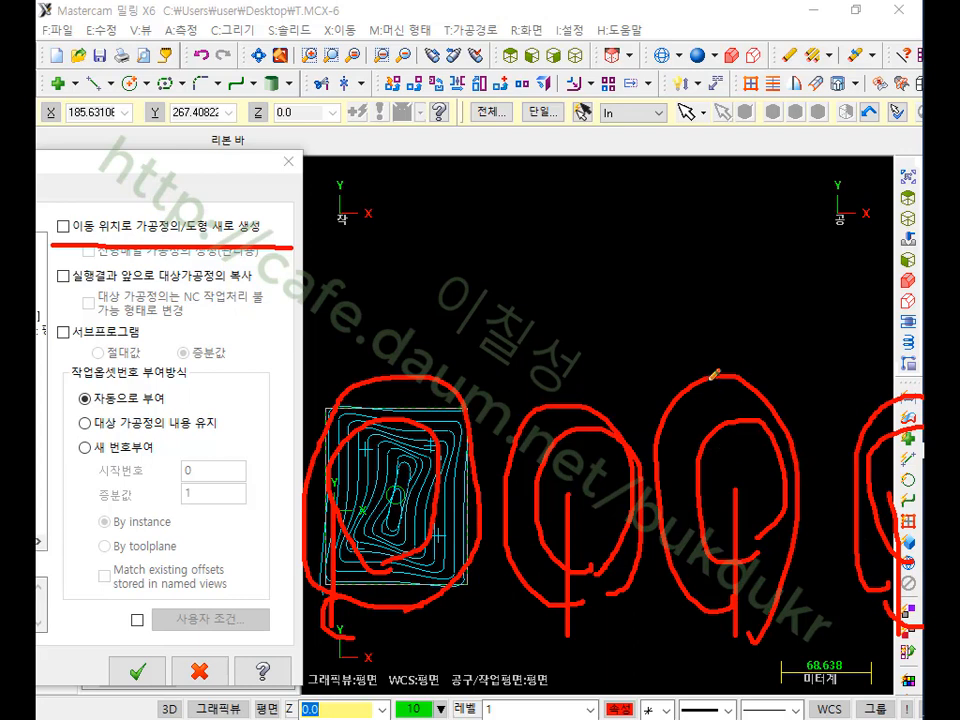
{"action": "left_click_drag", "start_coordinate": [58, 205], "coordinate": [77, 233]}
{"action": "left_click_drag", "start_coordinate": [82, 207], "coordinate": [51, 238]}
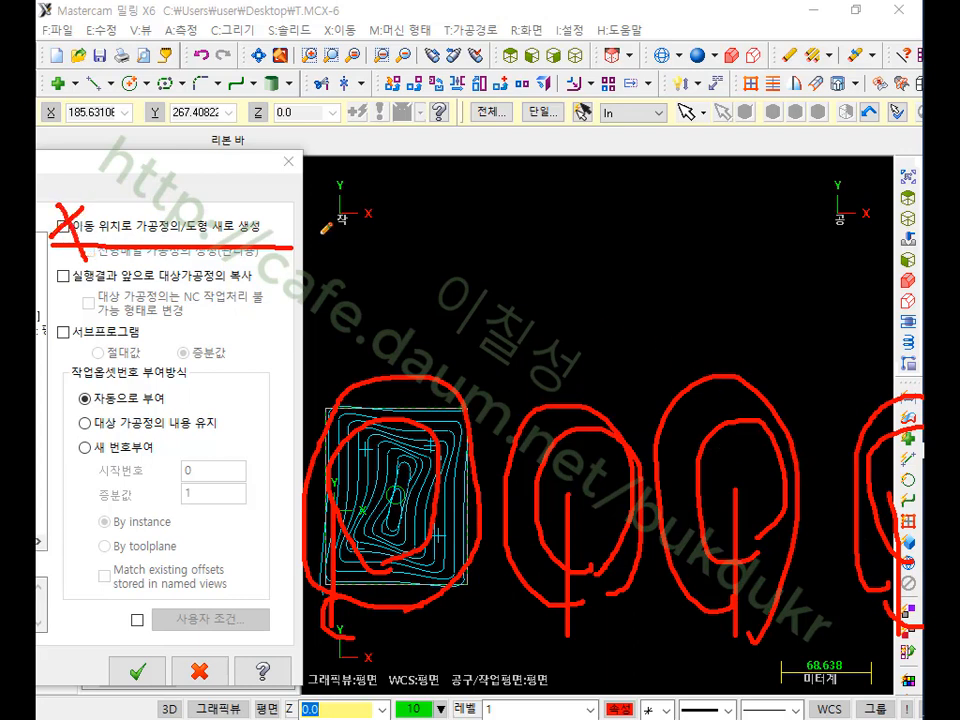
{"action": "left_click_drag", "start_coordinate": [46, 290], "coordinate": [235, 282]}
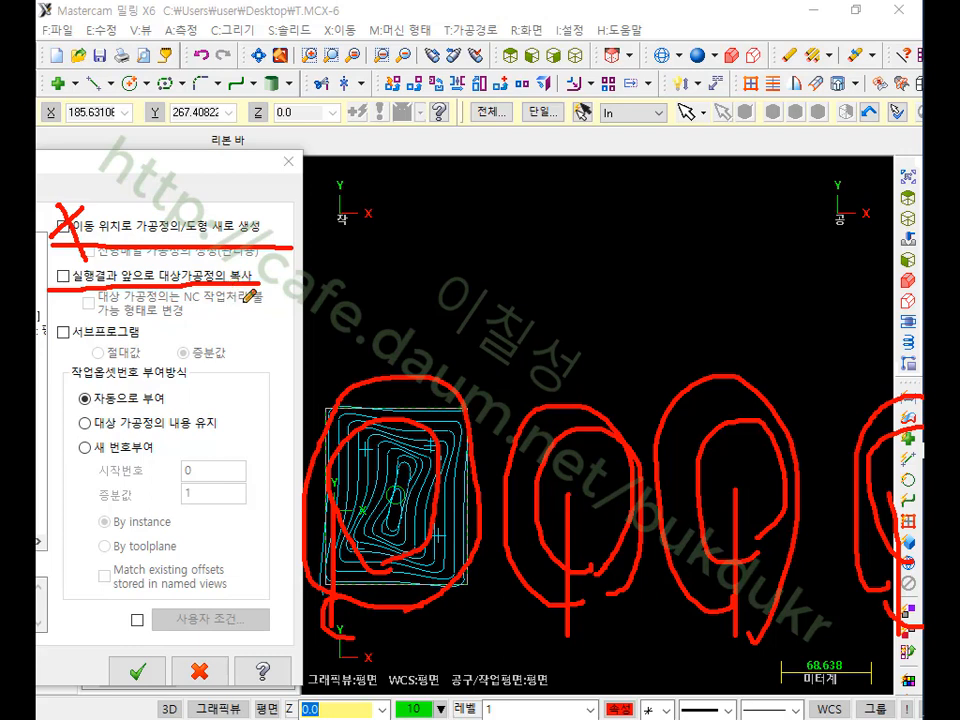
{"action": "left_click_drag", "start_coordinate": [362, 250], "coordinate": [362, 268]}
{"action": "left_click_drag", "start_coordinate": [527, 242], "coordinate": [569, 256]}
{"action": "left_click_drag", "start_coordinate": [681, 230], "coordinate": [686, 230]}
{"action": "left_click_drag", "start_coordinate": [846, 221], "coordinate": [857, 221]}
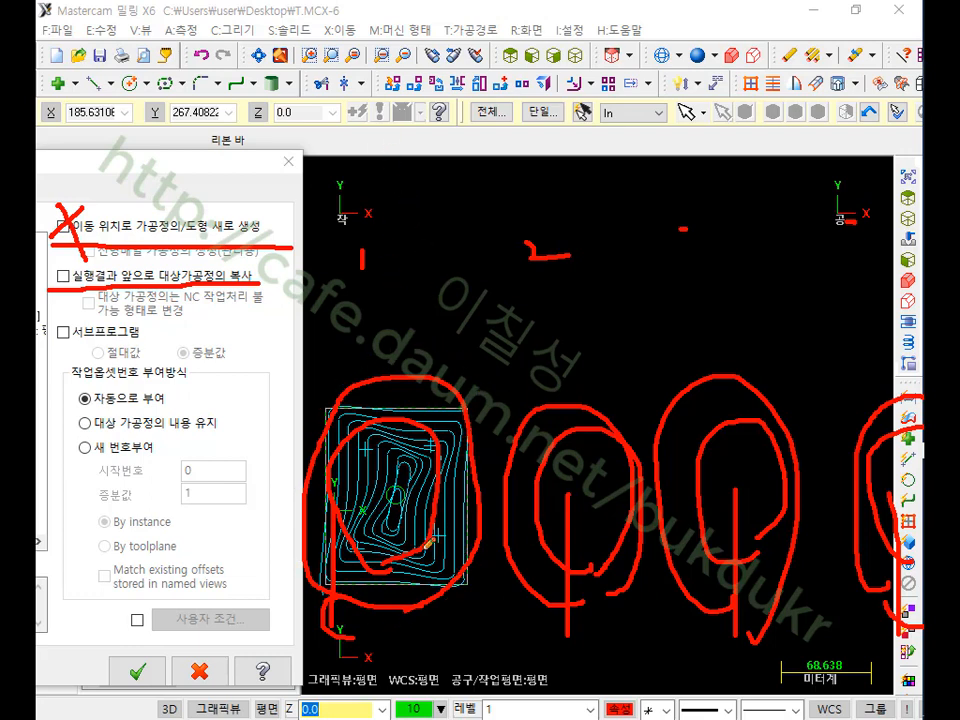
{"action": "mouse_move", "coordinate": [386, 296]}
{"action": "left_mouse_down"}
{"action": "mouse_move", "coordinate": [400, 380]}
{"action": "mouse_move", "coordinate": [418, 348]}
{"action": "left_mouse_up"}
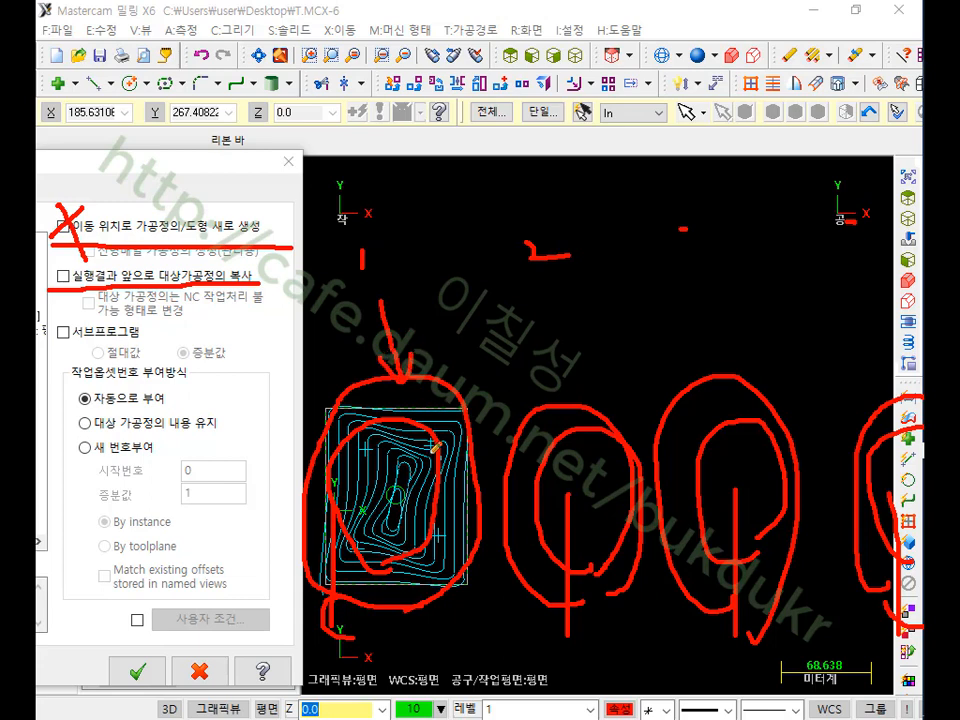
{"action": "mouse_move", "coordinate": [569, 330]}
{"action": "left_mouse_down"}
{"action": "mouse_move", "coordinate": [572, 383]}
{"action": "mouse_move", "coordinate": [580, 358]}
{"action": "left_mouse_up"}
{"action": "left_click_drag", "start_coordinate": [362, 268], "coordinate": [365, 320]}
{"action": "mouse_move", "coordinate": [548, 568]}
{"action": "left_mouse_down"}
{"action": "mouse_move", "coordinate": [515, 462]}
{"action": "mouse_move", "coordinate": [612, 578]}
{"action": "mouse_move", "coordinate": [600, 574]}
{"action": "left_mouse_up"}
{"action": "mouse_move", "coordinate": [757, 606]}
{"action": "left_mouse_down"}
{"action": "mouse_move", "coordinate": [732, 610]}
{"action": "mouse_move", "coordinate": [780, 421]}
{"action": "mouse_move", "coordinate": [786, 577]}
{"action": "left_mouse_up"}
{"action": "left_click_drag", "start_coordinate": [913, 587], "coordinate": [906, 397]}
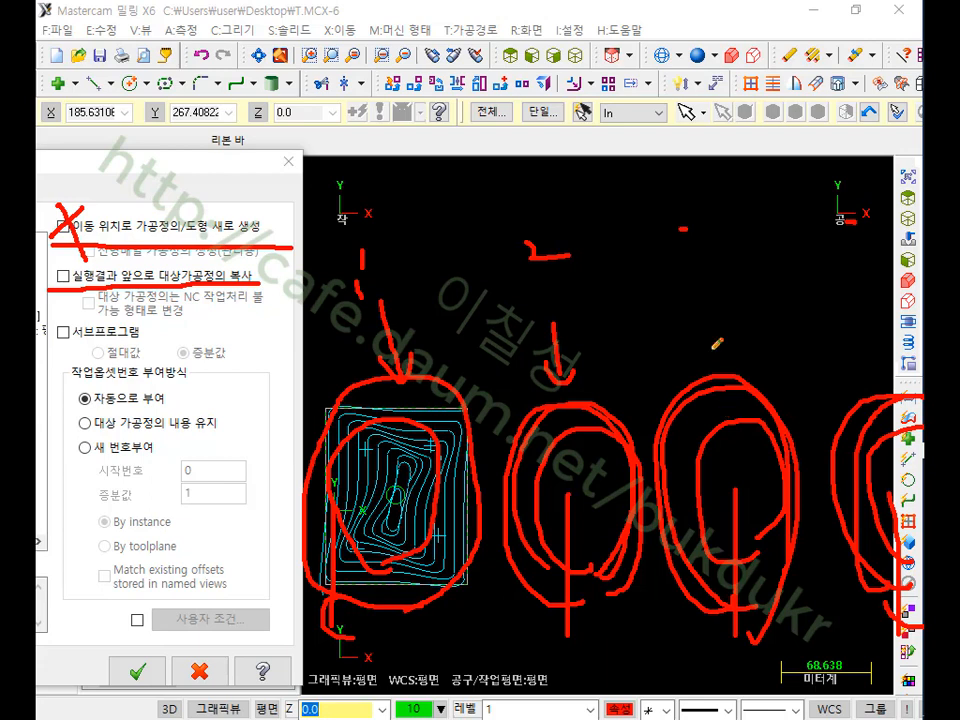
{"action": "mouse_move", "coordinate": [58, 262]}
{"action": "left_mouse_down"}
{"action": "mouse_move", "coordinate": [66, 276]}
{"action": "mouse_move", "coordinate": [80, 252]}
{"action": "left_mouse_up"}
{"action": "left_click_drag", "start_coordinate": [80, 320], "coordinate": [258, 312]}
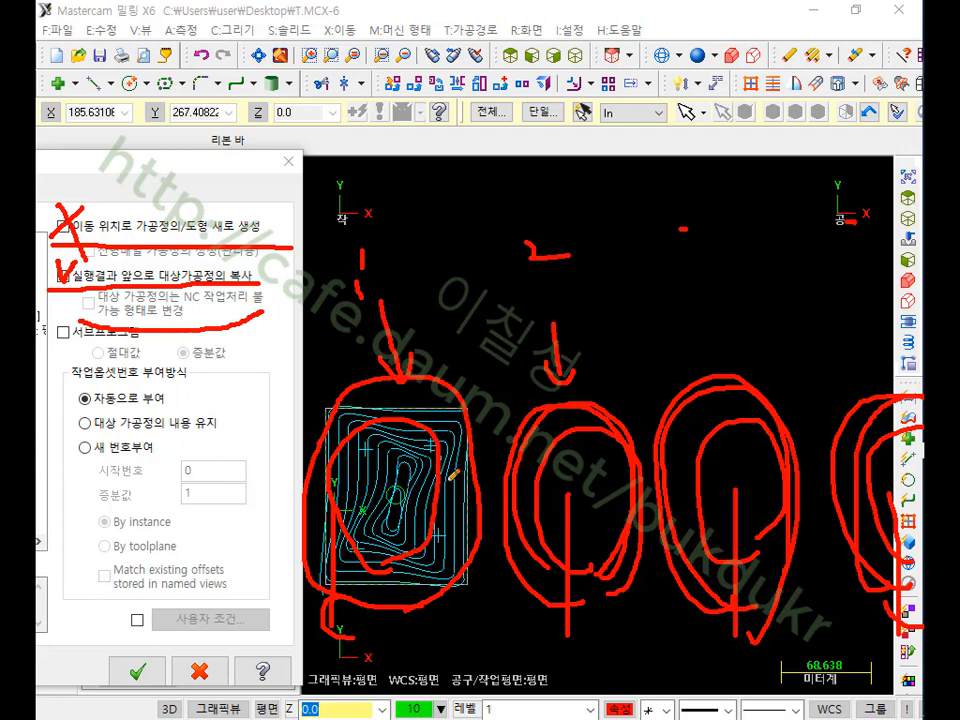
{"action": "left_click_drag", "start_coordinate": [460, 402], "coordinate": [338, 585]}
{"action": "left_click_drag", "start_coordinate": [335, 425], "coordinate": [430, 603]}
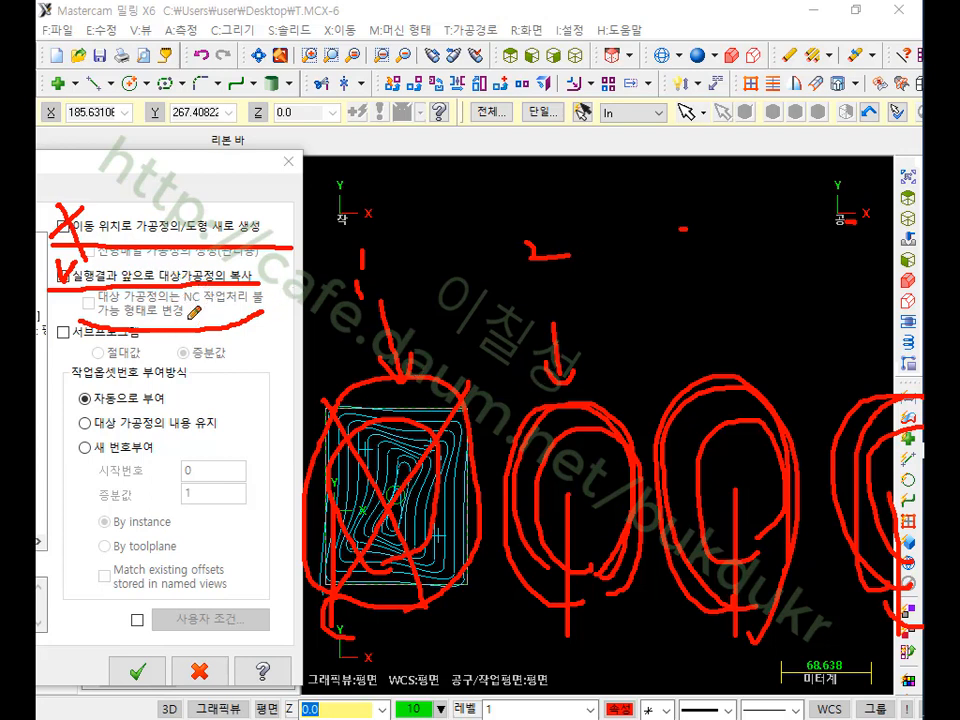
{"action": "right_click", "coordinate": [470, 207]}
{"action": "left_click", "coordinate": [520, 410]}
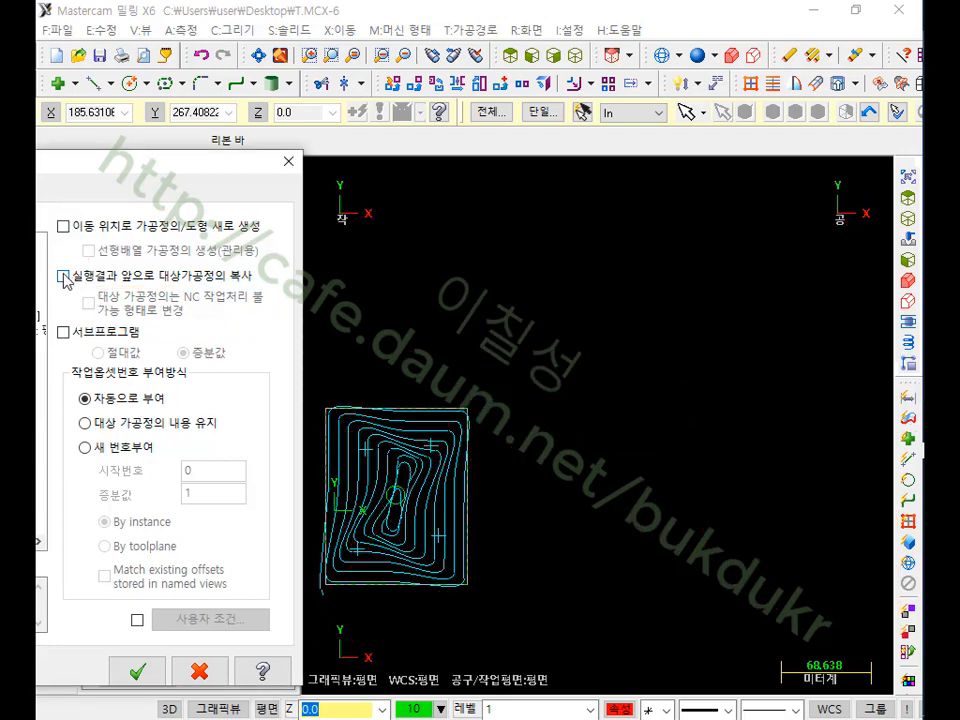
- Enable copying the source operations ahead of the result (실행결과 앞으로 대상가공정의 복사), with NC posting disabled for the source operations
{"action": "left_click", "coordinate": [63, 275]}
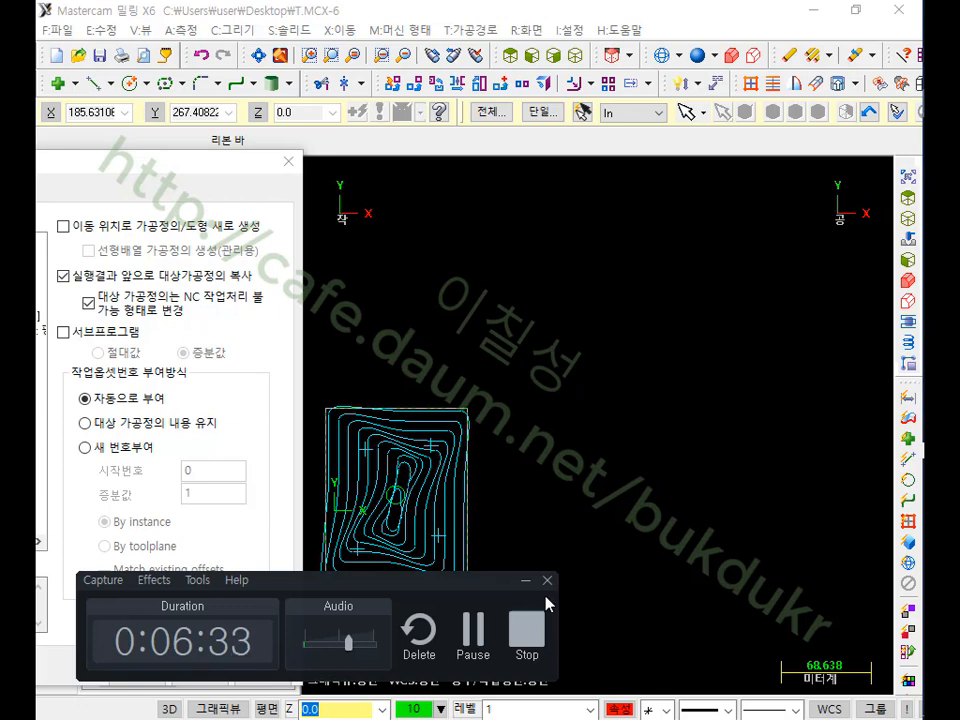
{"action": "left_click", "coordinate": [526, 579]}
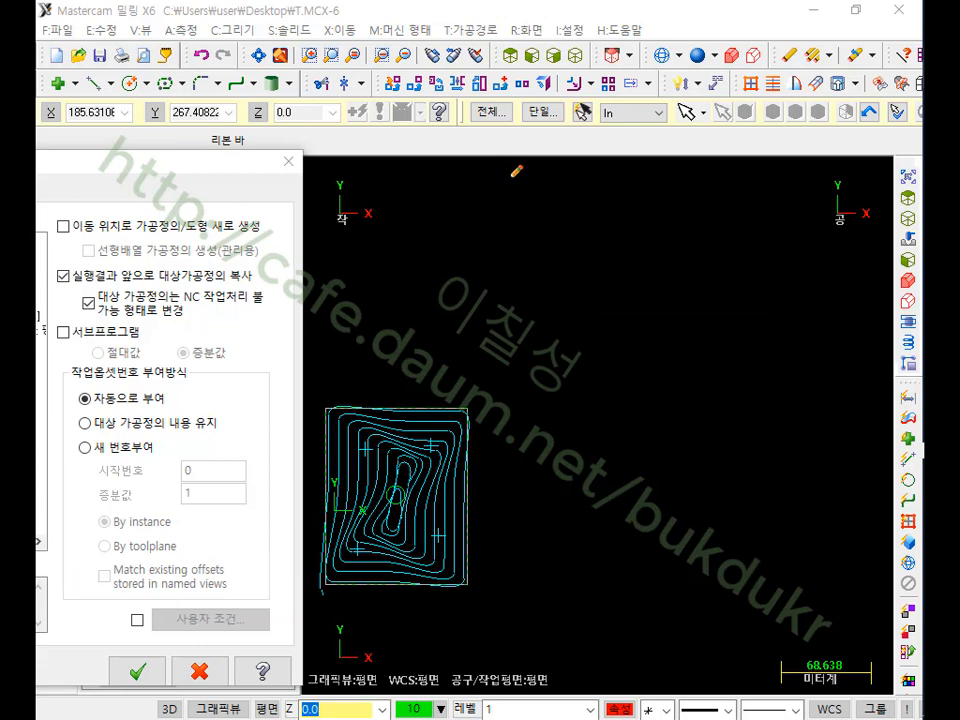
{"action": "mouse_move", "coordinate": [489, 230]}
{"action": "left_mouse_down"}
{"action": "mouse_move", "coordinate": [472, 257]}
{"action": "mouse_move", "coordinate": [504, 268]}
{"action": "left_mouse_up"}
{"action": "mouse_move", "coordinate": [543, 212]}
{"action": "left_mouse_down"}
{"action": "mouse_move", "coordinate": [516, 258]}
{"action": "mouse_move", "coordinate": [567, 229]}
{"action": "left_mouse_up"}
{"action": "mouse_move", "coordinate": [578, 220]}
{"action": "left_mouse_down"}
{"action": "mouse_move", "coordinate": [580, 238]}
{"action": "mouse_move", "coordinate": [640, 255]}
{"action": "left_mouse_up"}
{"action": "left_click_drag", "start_coordinate": [604, 222], "coordinate": [592, 296]}
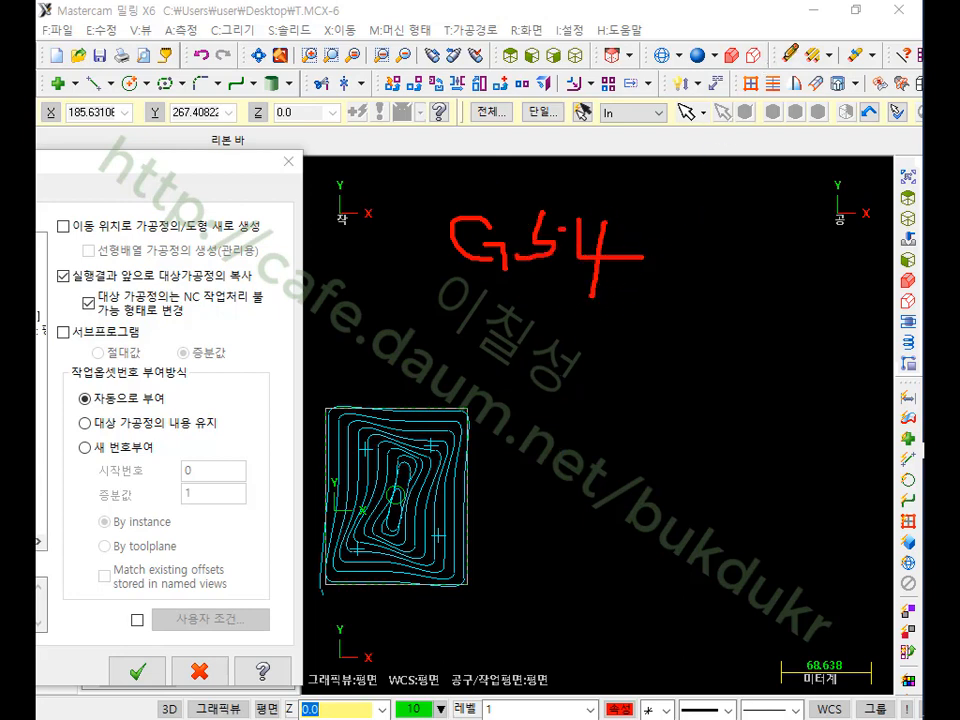
{"action": "mouse_move", "coordinate": [791, 53]}
{"action": "left_mouse_down"}
{"action": "mouse_move", "coordinate": [778, 93]}
{"action": "mouse_move", "coordinate": [798, 110]}
{"action": "left_mouse_up"}
{"action": "mouse_move", "coordinate": [820, 38]}
{"action": "left_mouse_down"}
{"action": "mouse_move", "coordinate": [818, 93]}
{"action": "mouse_move", "coordinate": [843, 51]}
{"action": "left_mouse_up"}
{"action": "mouse_move", "coordinate": [851, 38]}
{"action": "left_mouse_down"}
{"action": "mouse_move", "coordinate": [872, 75]}
{"action": "mouse_move", "coordinate": [856, 95]}
{"action": "left_mouse_up"}
{"action": "left_click_drag", "start_coordinate": [853, 58], "coordinate": [880, 62]}
{"action": "mouse_move", "coordinate": [786, 216]}
{"action": "left_mouse_down"}
{"action": "mouse_move", "coordinate": [803, 274]}
{"action": "mouse_move", "coordinate": [832, 218]}
{"action": "mouse_move", "coordinate": [850, 280]}
{"action": "left_mouse_up"}
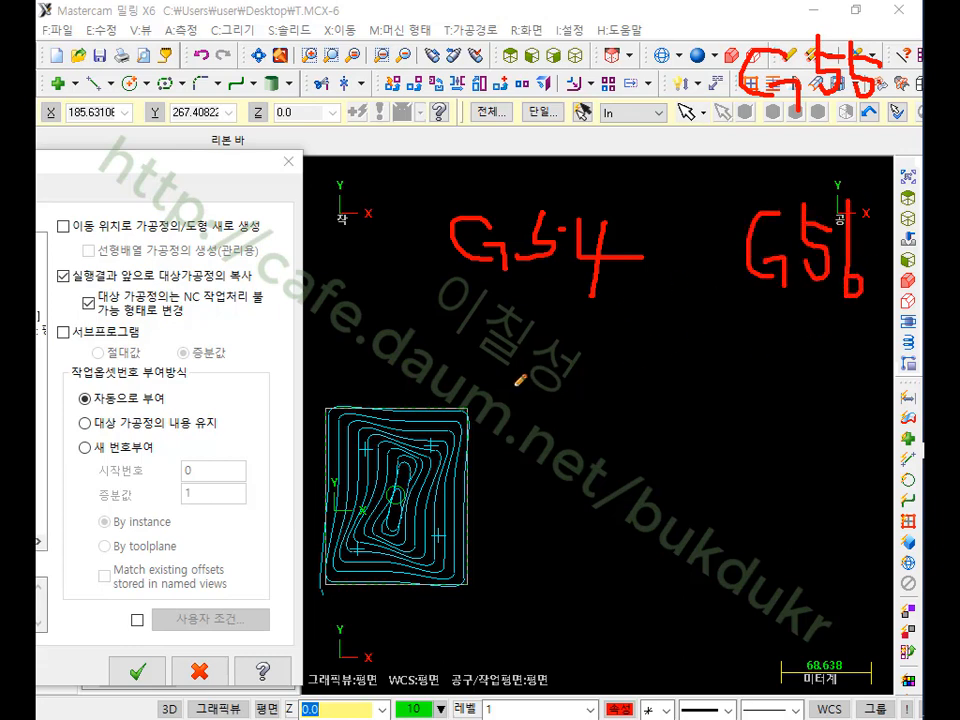
{"action": "mouse_move", "coordinate": [518, 376]}
{"action": "left_mouse_down"}
{"action": "mouse_move", "coordinate": [488, 423]}
{"action": "mouse_move", "coordinate": [509, 440]}
{"action": "left_mouse_up"}
{"action": "left_click_drag", "start_coordinate": [536, 348], "coordinate": [533, 414]}
{"action": "mouse_move", "coordinate": [538, 379]}
{"action": "left_mouse_down"}
{"action": "mouse_move", "coordinate": [597, 374]}
{"action": "mouse_move", "coordinate": [597, 433]}
{"action": "left_mouse_up"}
{"action": "mouse_move", "coordinate": [512, 537]}
{"action": "left_mouse_down"}
{"action": "mouse_move", "coordinate": [503, 607]}
{"action": "mouse_move", "coordinate": [539, 627]}
{"action": "left_mouse_up"}
{"action": "left_click_drag", "start_coordinate": [553, 556], "coordinate": [552, 598]}
{"action": "mouse_move", "coordinate": [553, 562]}
{"action": "left_mouse_down"}
{"action": "mouse_move", "coordinate": [572, 555]}
{"action": "mouse_move", "coordinate": [617, 567]}
{"action": "mouse_move", "coordinate": [586, 539]}
{"action": "left_mouse_up"}
{"action": "mouse_move", "coordinate": [768, 366]}
{"action": "left_mouse_down"}
{"action": "mouse_move", "coordinate": [751, 412]}
{"action": "mouse_move", "coordinate": [794, 433]}
{"action": "left_mouse_up"}
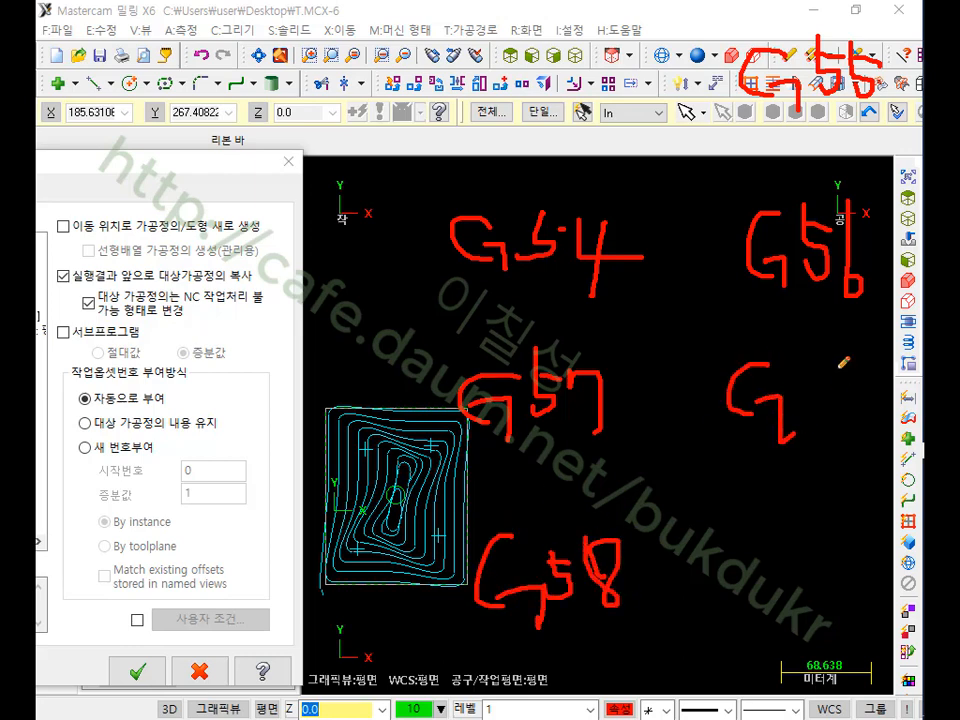
{"action": "left_click_drag", "start_coordinate": [831, 366], "coordinate": [806, 428]}
{"action": "mouse_move", "coordinate": [816, 373]}
{"action": "left_mouse_down"}
{"action": "mouse_move", "coordinate": [840, 370]}
{"action": "mouse_move", "coordinate": [862, 415]}
{"action": "left_mouse_up"}
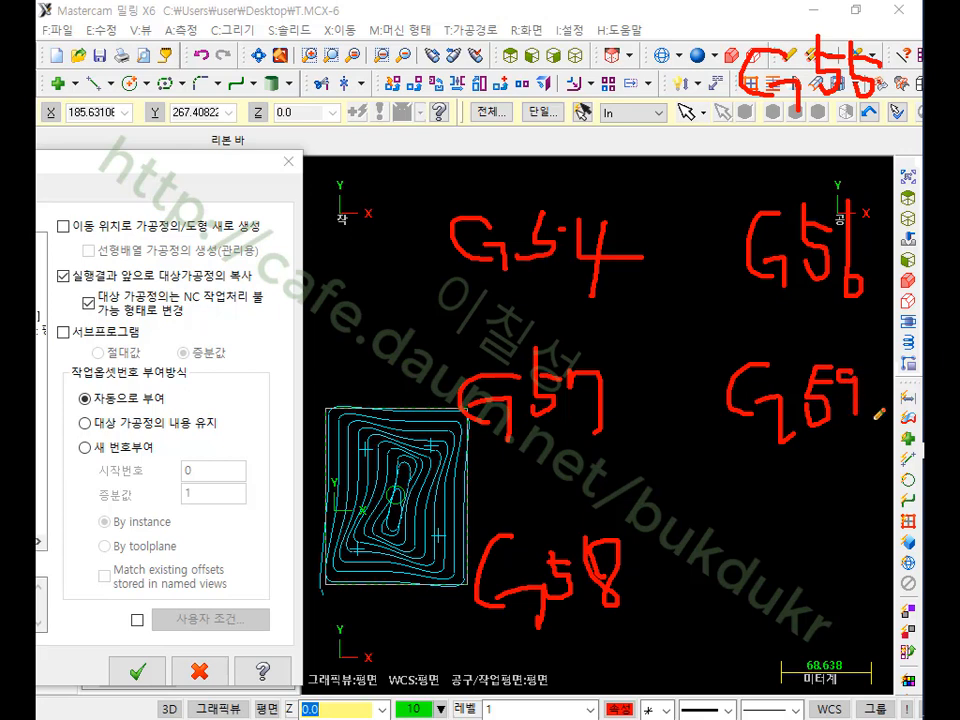
{"action": "left_click_drag", "start_coordinate": [784, 441], "coordinate": [879, 429]}
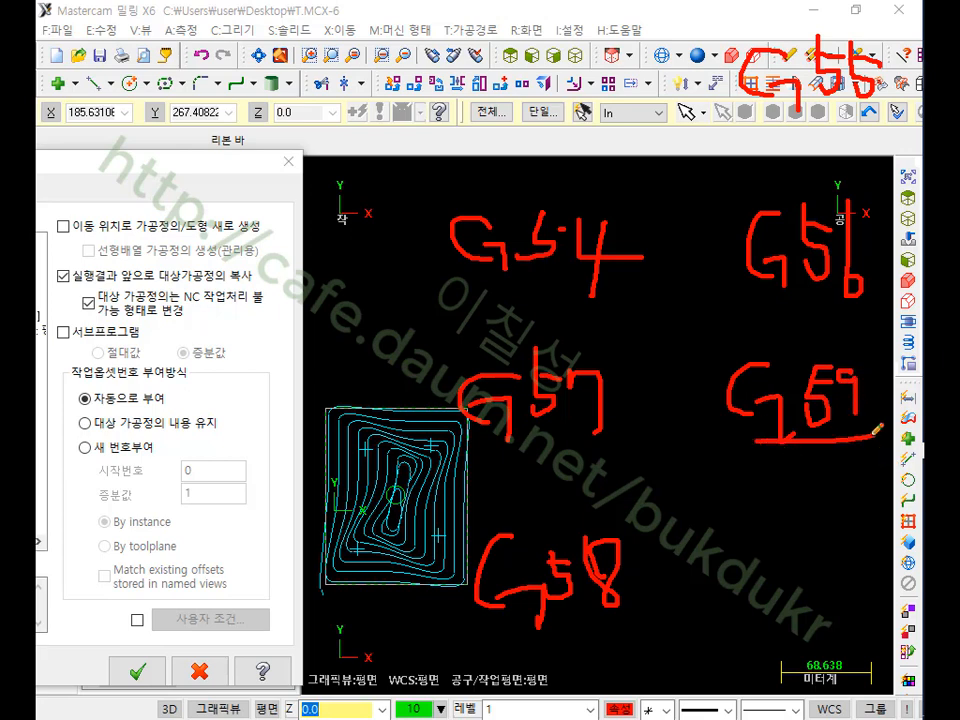
{"action": "mouse_move", "coordinate": [760, 530]}
{"action": "left_mouse_down"}
{"action": "mouse_move", "coordinate": [745, 601]}
{"action": "mouse_move", "coordinate": [793, 557]}
{"action": "mouse_move", "coordinate": [804, 563]}
{"action": "left_mouse_up"}
{"action": "mouse_move", "coordinate": [816, 560]}
{"action": "left_mouse_down"}
{"action": "mouse_move", "coordinate": [828, 593]}
{"action": "mouse_move", "coordinate": [840, 591]}
{"action": "left_mouse_up"}
{"action": "left_click_drag", "start_coordinate": [834, 555], "coordinate": [824, 616]}
{"action": "left_click", "coordinate": [847, 612]}
{"action": "left_click_drag", "start_coordinate": [866, 564], "coordinate": [868, 610]}
{"action": "mouse_move", "coordinate": [901, 554]}
{"action": "left_mouse_down"}
{"action": "mouse_move", "coordinate": [909, 615]}
{"action": "mouse_move", "coordinate": [915, 582]}
{"action": "left_mouse_up"}
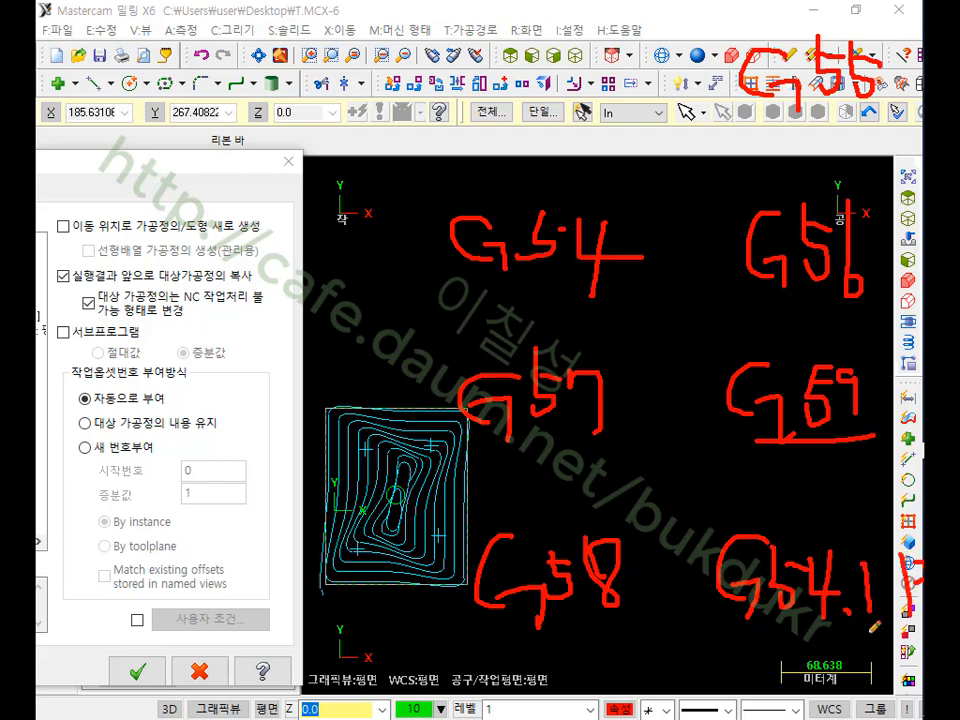
{"action": "left_click_drag", "start_coordinate": [722, 626], "coordinate": [850, 628]}
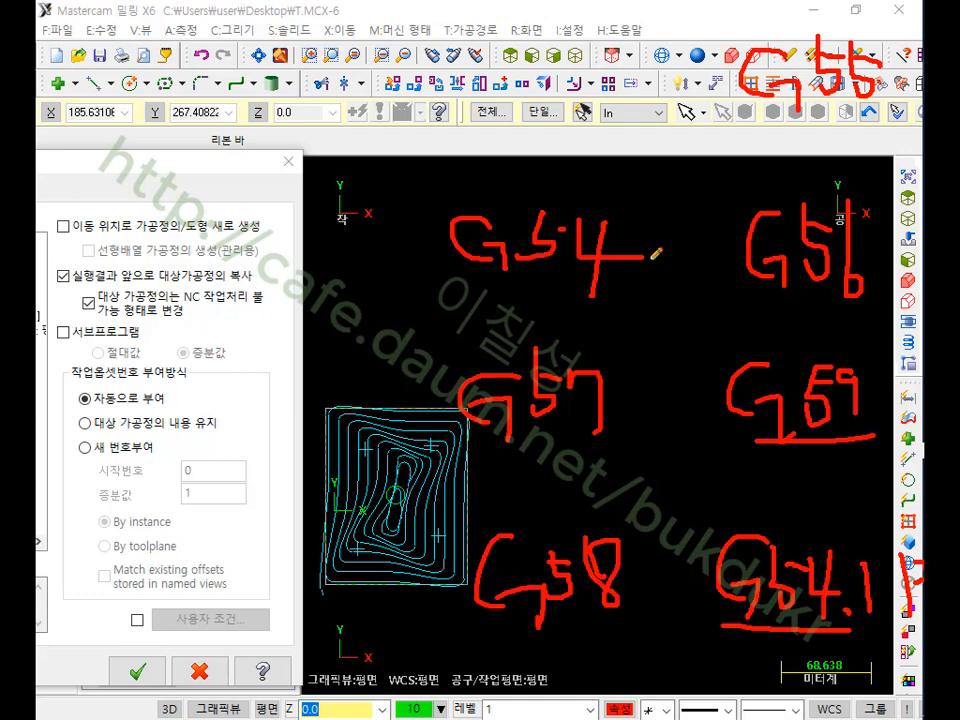
{"action": "mouse_move", "coordinate": [390, 291]}
{"action": "left_mouse_down"}
{"action": "mouse_move", "coordinate": [660, 290]}
{"action": "mouse_move", "coordinate": [683, 212]}
{"action": "mouse_move", "coordinate": [425, 166]}
{"action": "mouse_move", "coordinate": [392, 204]}
{"action": "mouse_move", "coordinate": [386, 284]}
{"action": "mouse_move", "coordinate": [400, 284]}
{"action": "left_mouse_up"}
{"action": "left_click_drag", "start_coordinate": [372, 240], "coordinate": [408, 319]}
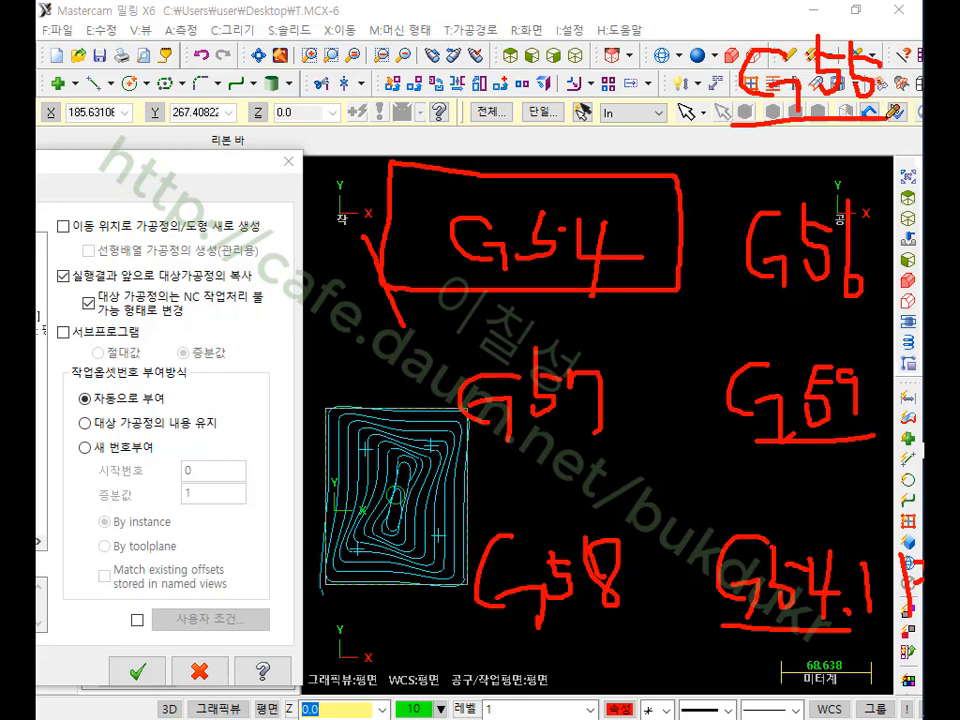
{"action": "mouse_move", "coordinate": [745, 75]}
{"action": "left_mouse_down"}
{"action": "mouse_move", "coordinate": [820, 36]}
{"action": "mouse_move", "coordinate": [732, 22]}
{"action": "mouse_move", "coordinate": [735, 75]}
{"action": "left_mouse_up"}
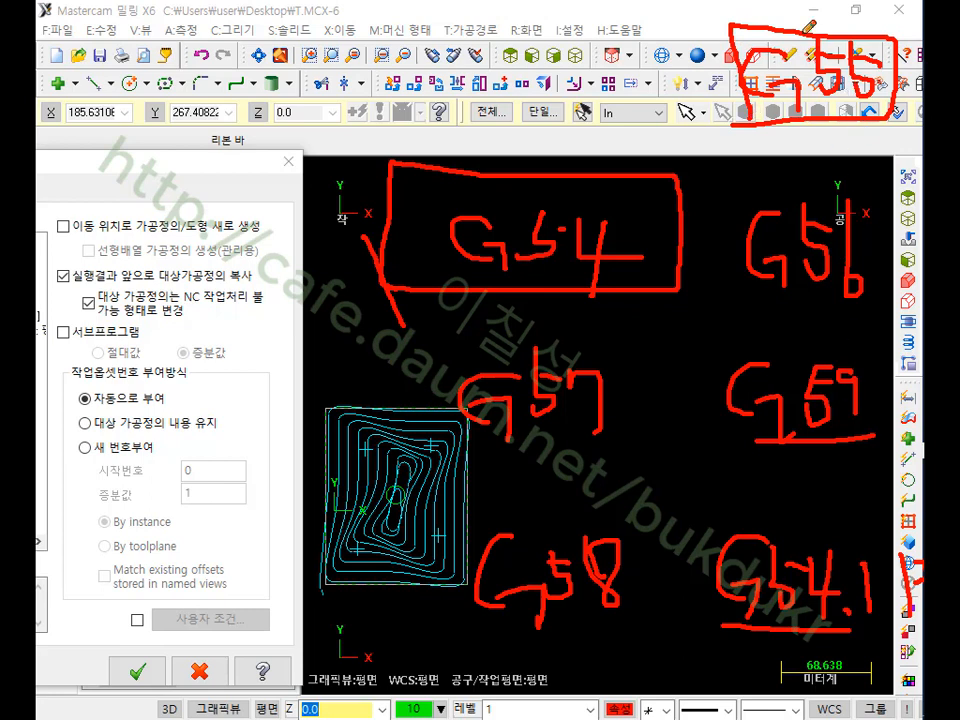
{"action": "left_click_drag", "start_coordinate": [804, 21], "coordinate": [905, 11]}
{"action": "left_click_drag", "start_coordinate": [818, 187], "coordinate": [879, 175]}
{"action": "mouse_move", "coordinate": [459, 354]}
{"action": "left_mouse_down"}
{"action": "mouse_move", "coordinate": [512, 438]}
{"action": "mouse_move", "coordinate": [542, 404]}
{"action": "left_mouse_up"}
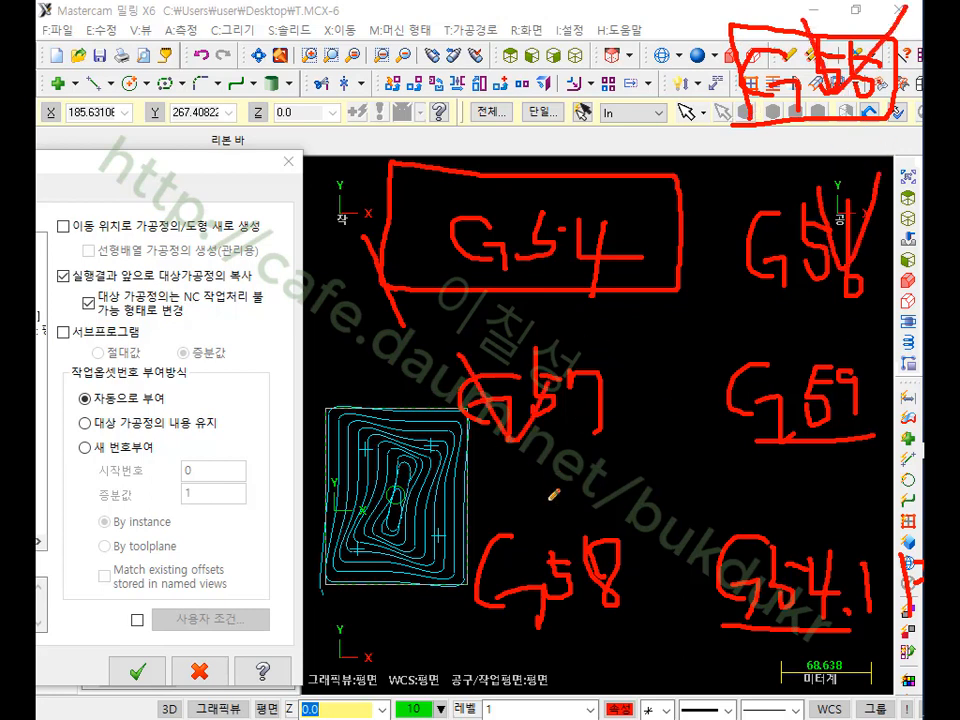
{"action": "left_click_drag", "start_coordinate": [547, 501], "coordinate": [609, 459]}
{"action": "left_click_drag", "start_coordinate": [722, 318], "coordinate": [835, 305]}
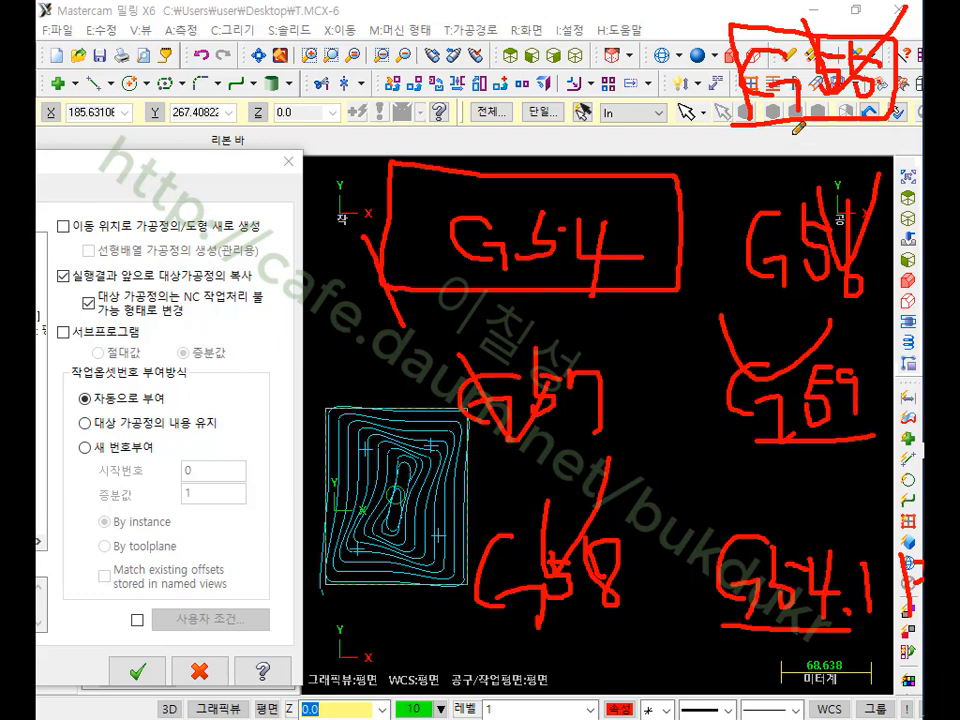
{"action": "mouse_move", "coordinate": [95, 454]}
{"action": "left_mouse_down"}
{"action": "mouse_move", "coordinate": [150, 440]}
{"action": "mouse_move", "coordinate": [176, 452]}
{"action": "mouse_move", "coordinate": [62, 463]}
{"action": "mouse_move", "coordinate": [140, 479]}
{"action": "mouse_move", "coordinate": [251, 483]}
{"action": "left_mouse_up"}
{"action": "left_click_drag", "start_coordinate": [200, 460], "coordinate": [184, 472]}
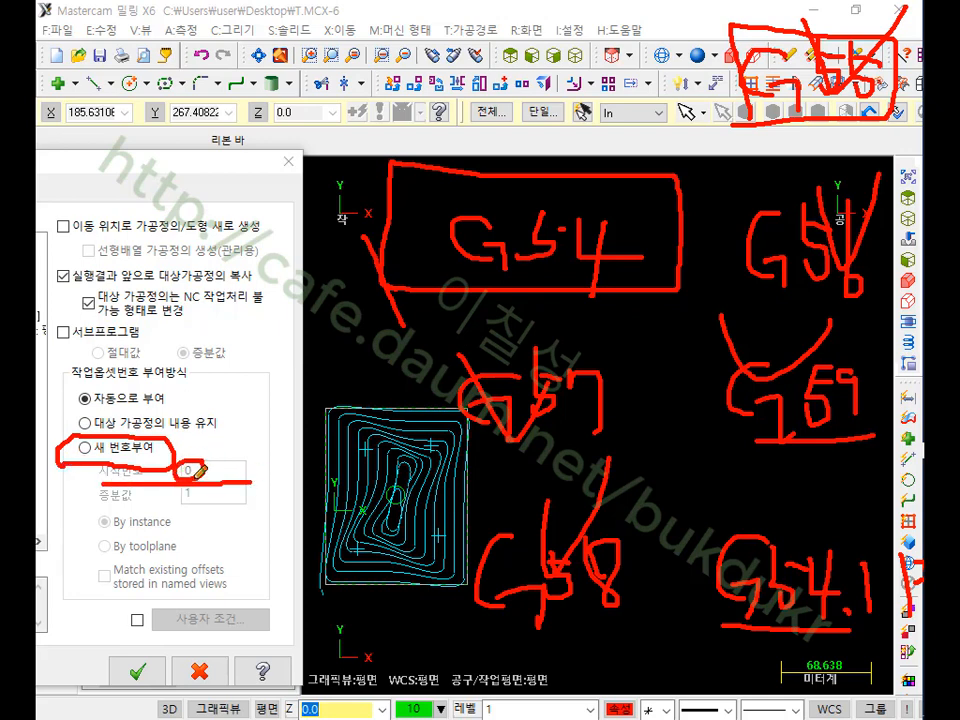
{"action": "left_click_drag", "start_coordinate": [490, 160], "coordinate": [604, 300]}
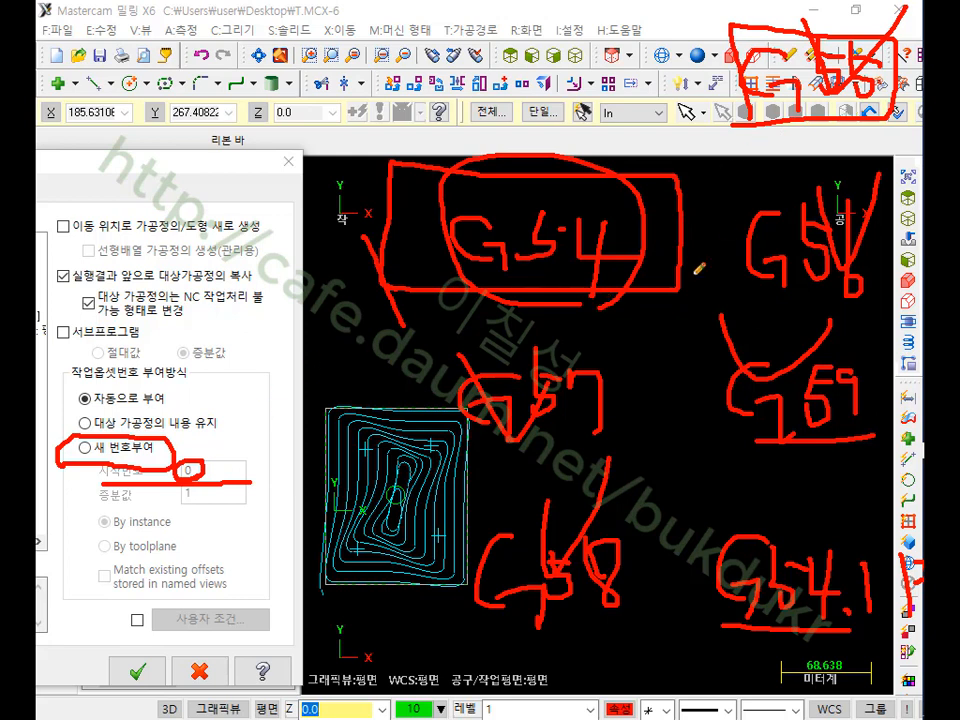
{"action": "mouse_move", "coordinate": [820, 128]}
{"action": "left_mouse_down"}
{"action": "mouse_move", "coordinate": [707, 96]}
{"action": "mouse_move", "coordinate": [895, 35]}
{"action": "left_mouse_up"}
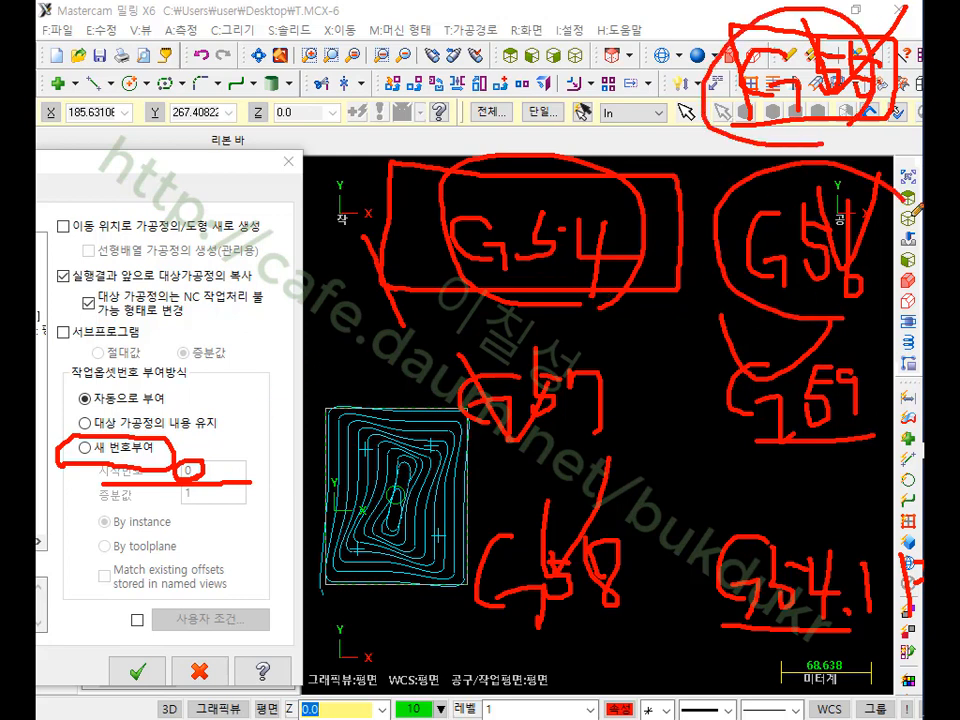
{"action": "left_click_drag", "start_coordinate": [850, 178], "coordinate": [866, 290]}
{"action": "right_click", "coordinate": [866, 290]}
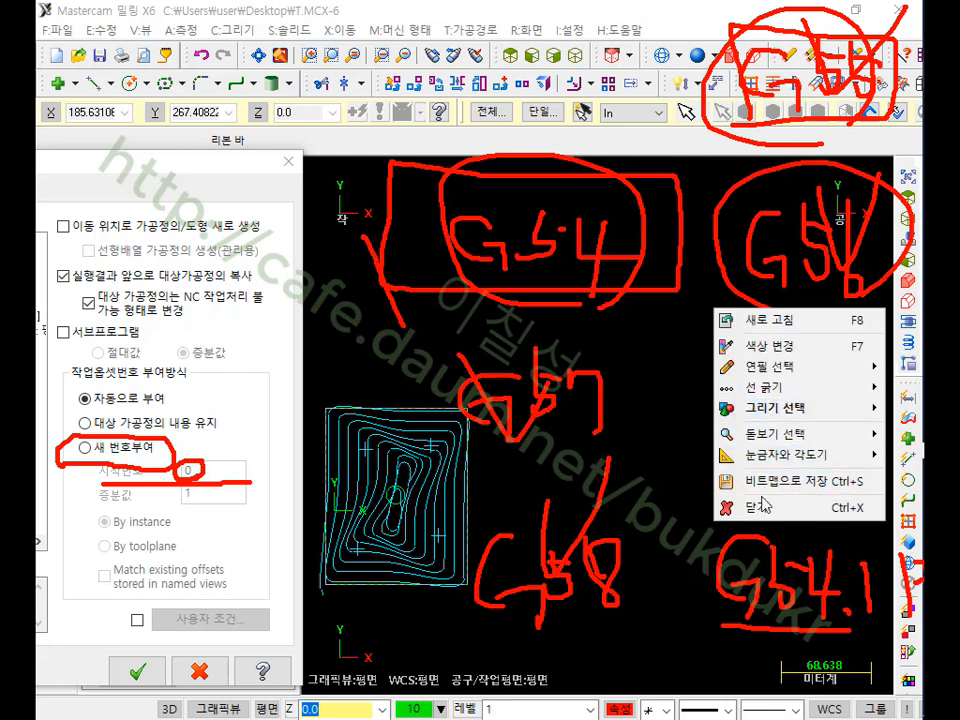
{"action": "left_click", "coordinate": [765, 508]}
- Assign new work offset numbers (새 번호부여) by instance, with start number 1 and increment 1
{"action": "left_click", "coordinate": [85, 448]}
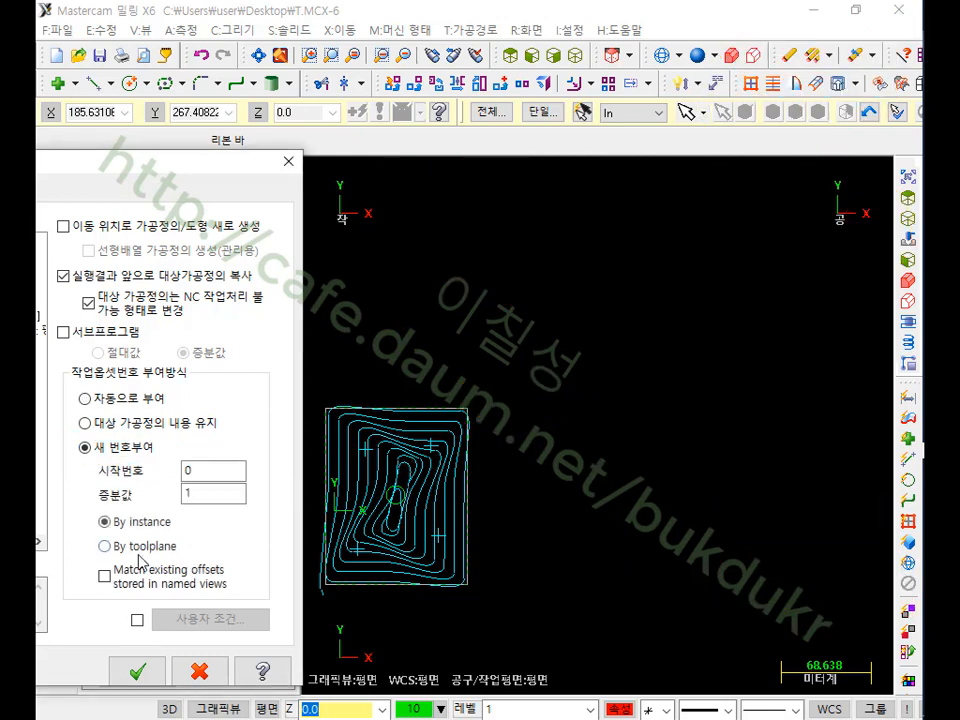
{"action": "left_click", "coordinate": [203, 468]}
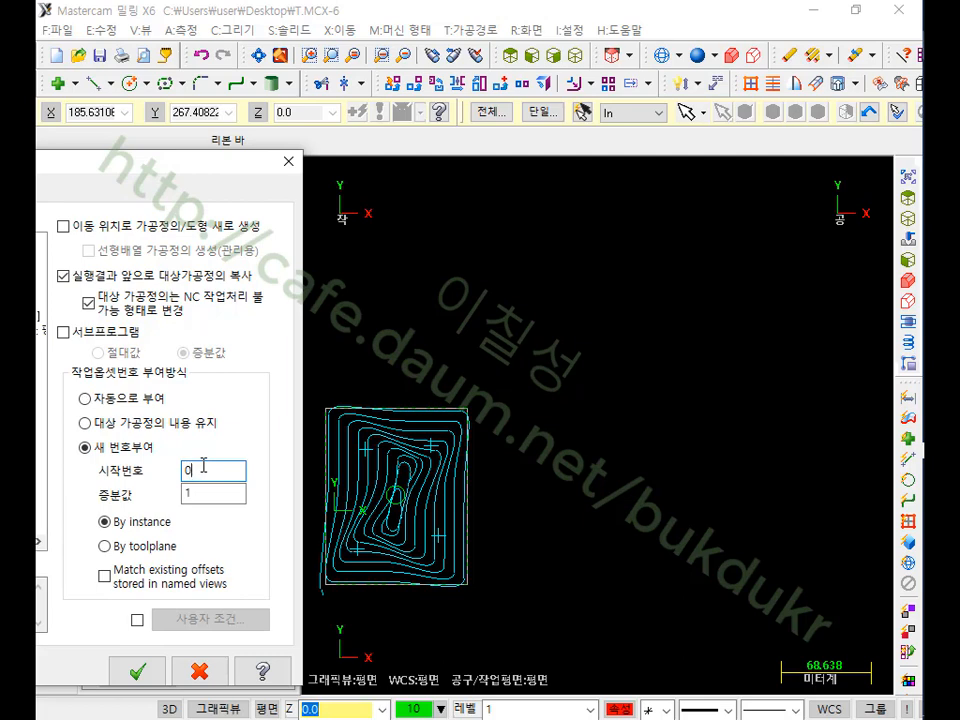
{"action": "left_click", "coordinate": [206, 494]}
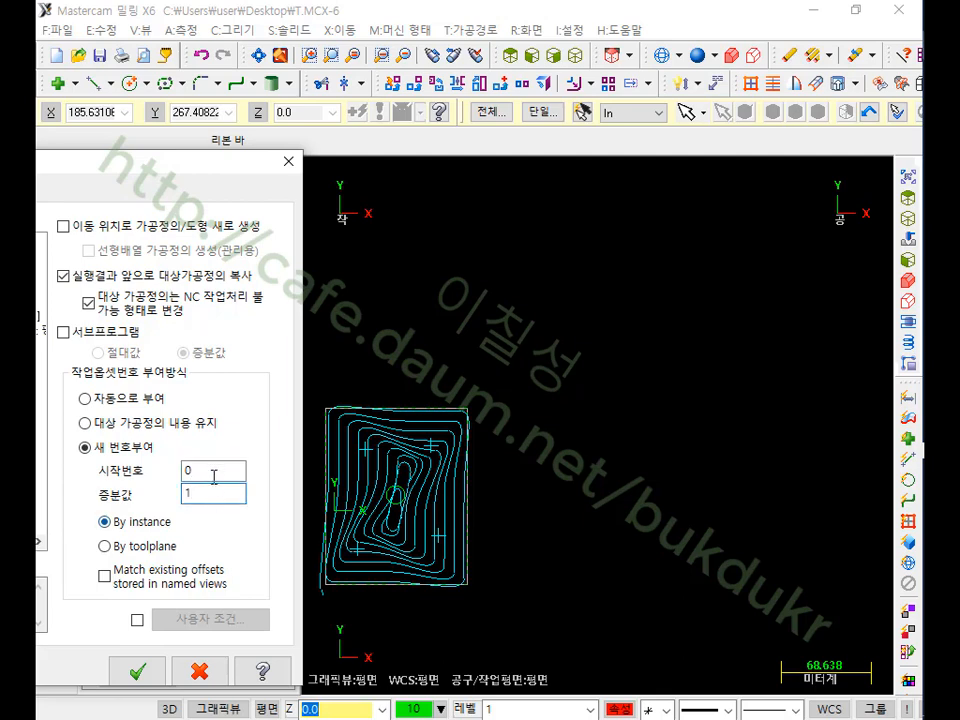
{"action": "left_click_drag", "start_coordinate": [212, 473], "coordinate": [158, 485]}
{"action": "type", "text": "1"}
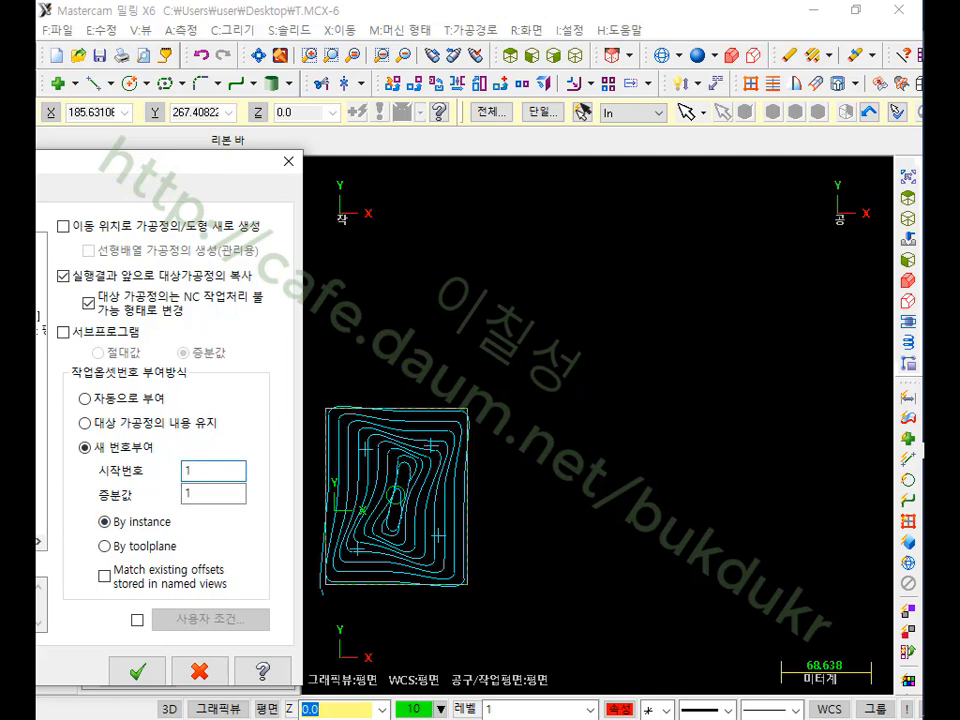
{"action": "left_click", "coordinate": [206, 494]}
{"action": "left_click_drag", "start_coordinate": [231, 163], "coordinate": [757, 58]}
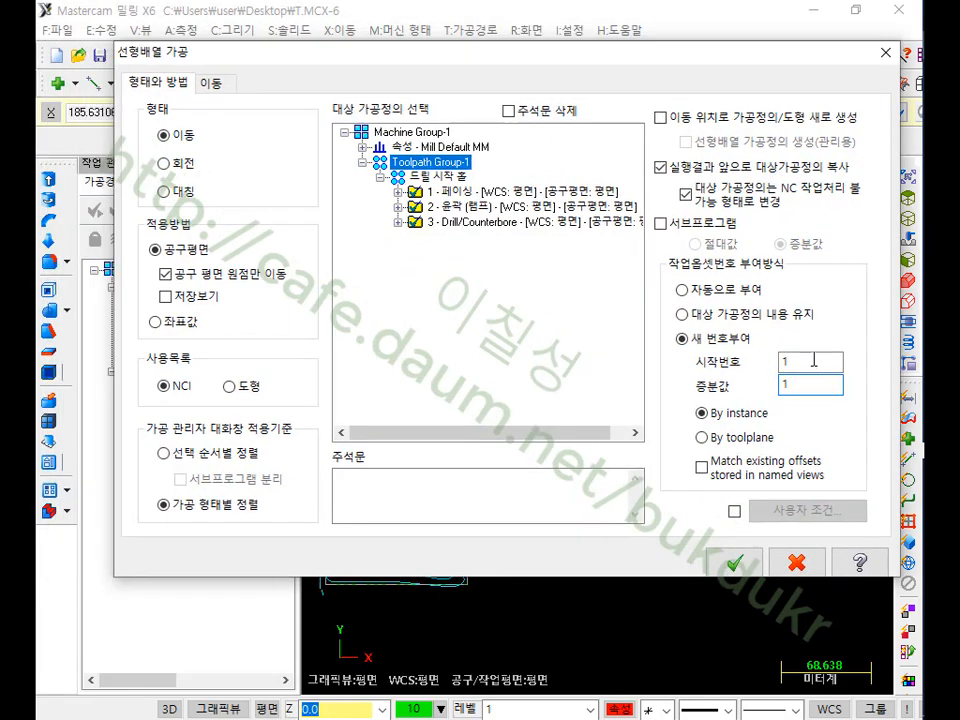
- Set the linear array's instances (인스턴스) to 4 in X and 1 in Y
{"action": "left_click", "coordinate": [222, 86]}
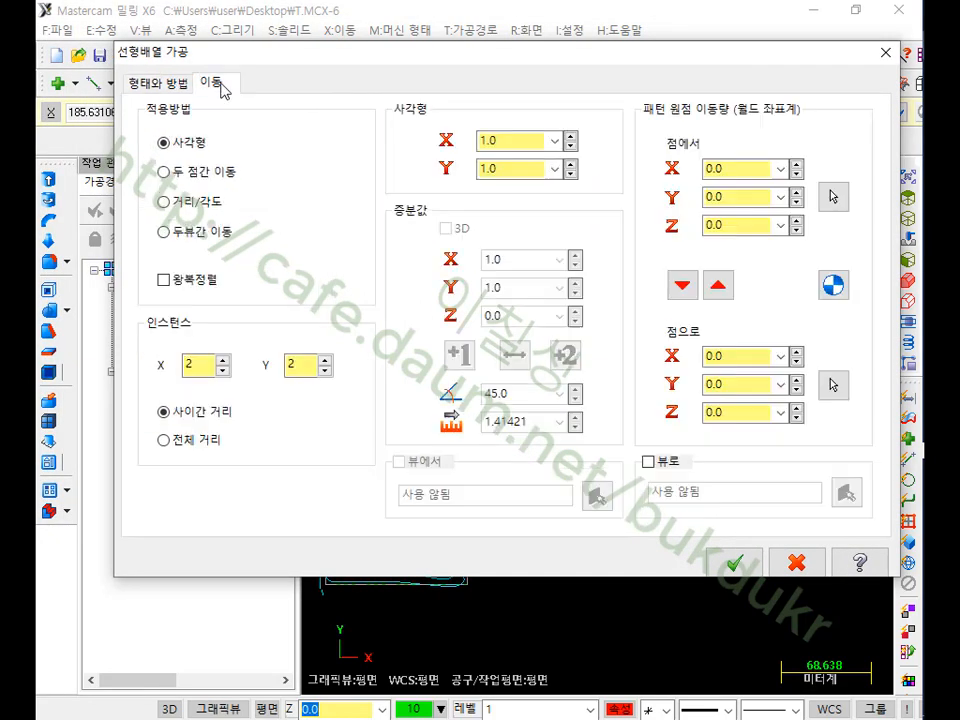
{"action": "left_click_drag", "start_coordinate": [292, 58], "coordinate": [710, 135]}
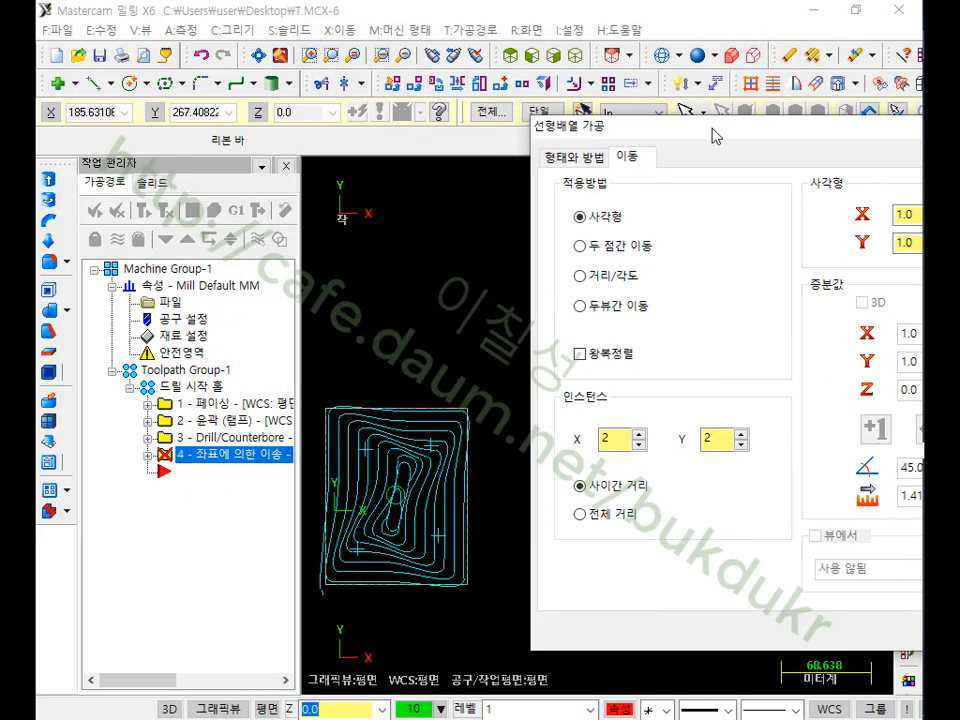
{"action": "left_click_drag", "start_coordinate": [727, 136], "coordinate": [439, 601]}
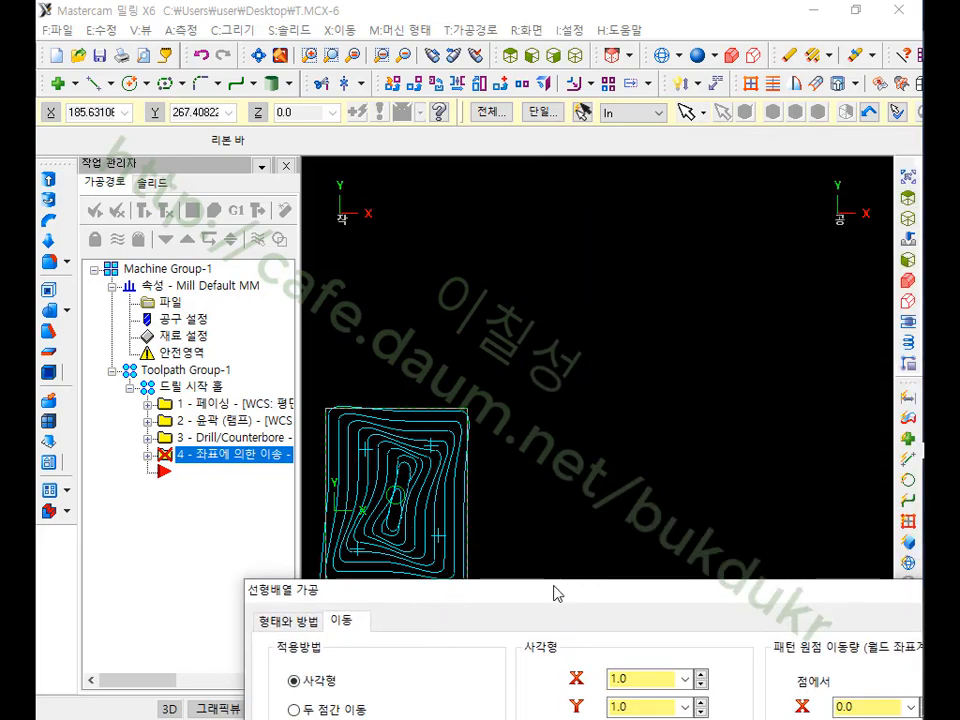
{"action": "left_click_drag", "start_coordinate": [555, 595], "coordinate": [807, 39]}
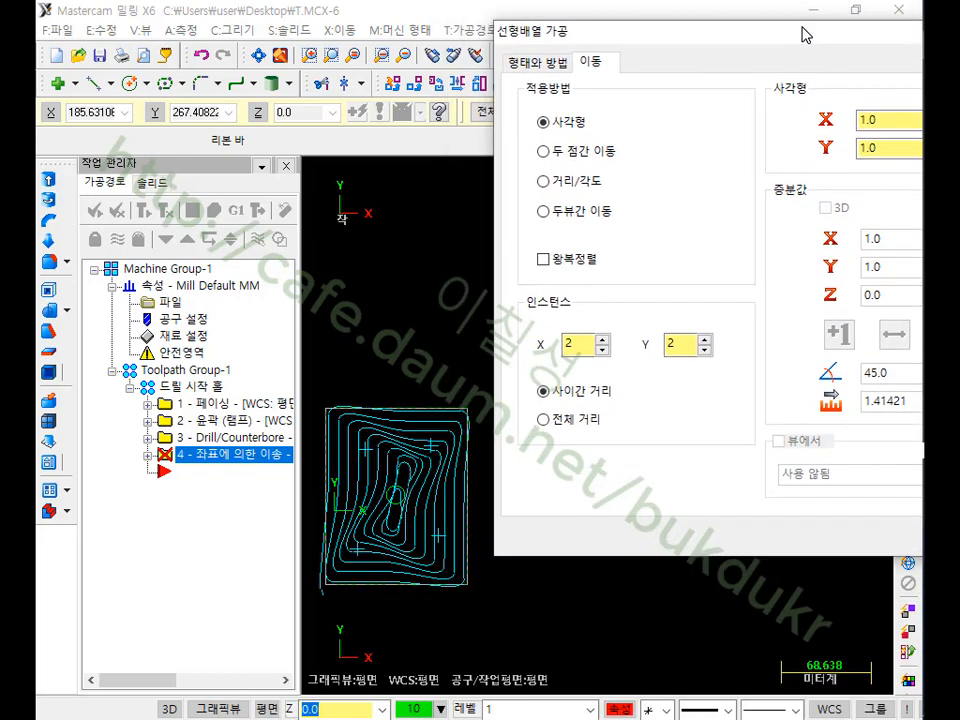
{"action": "left_click", "coordinate": [603, 339]}
{"action": "left_click", "coordinate": [603, 339]}
{"action": "left_click", "coordinate": [705, 349]}
- Set the rectangular (사각형) spacing to X 150 and Y 0, and generate the translated toolpaths
{"action": "left_click_drag", "start_coordinate": [810, 44], "coordinate": [338, 291]}
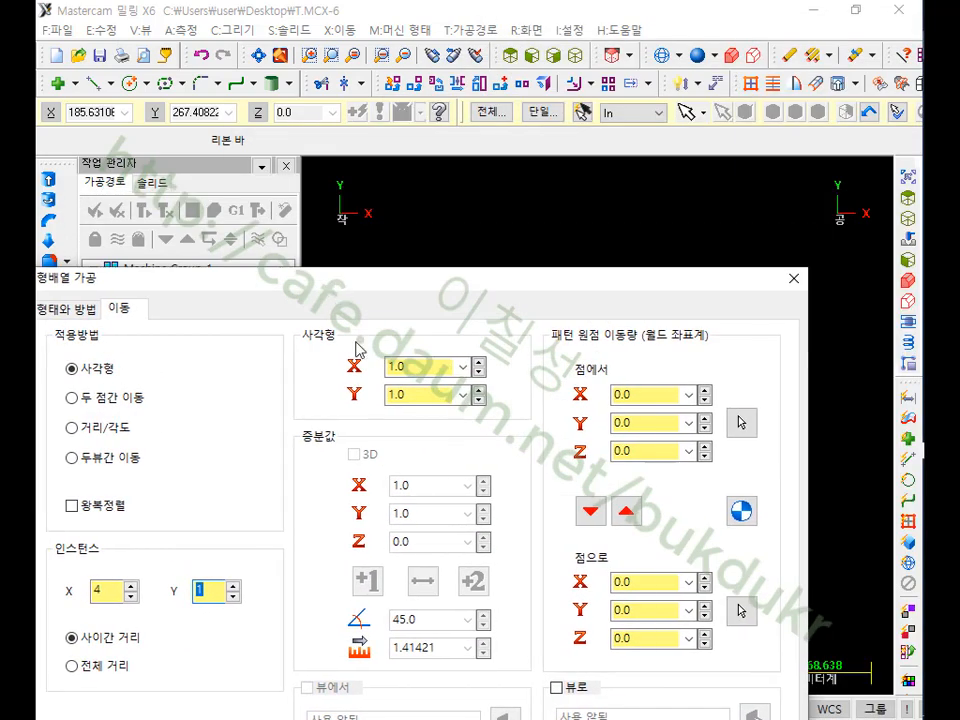
{"action": "left_click", "coordinate": [430, 393]}
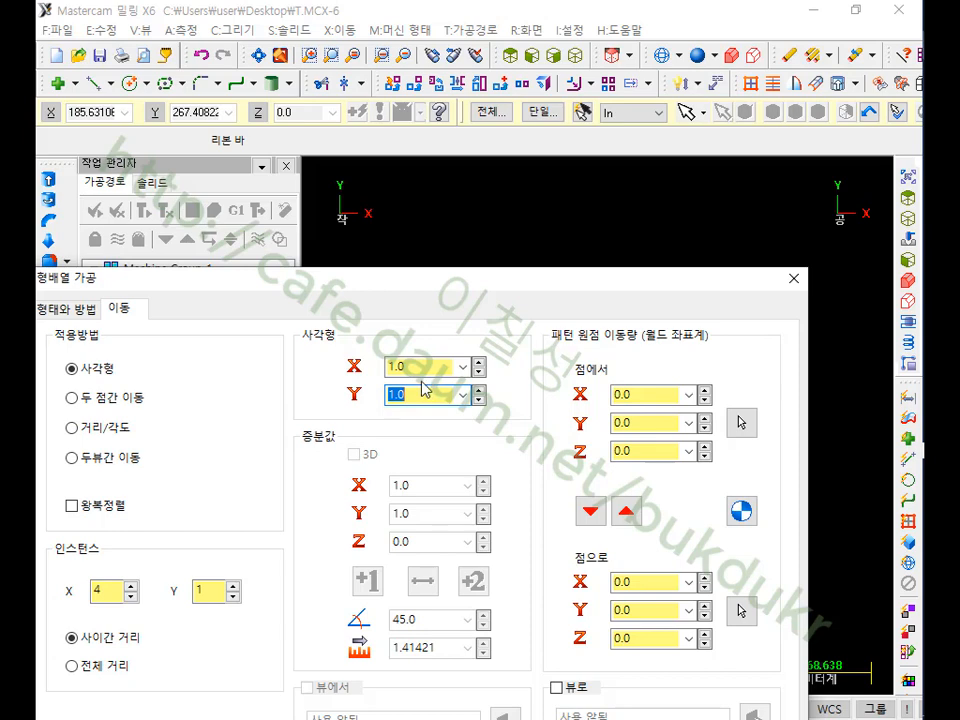
{"action": "double_click", "coordinate": [391, 367]}
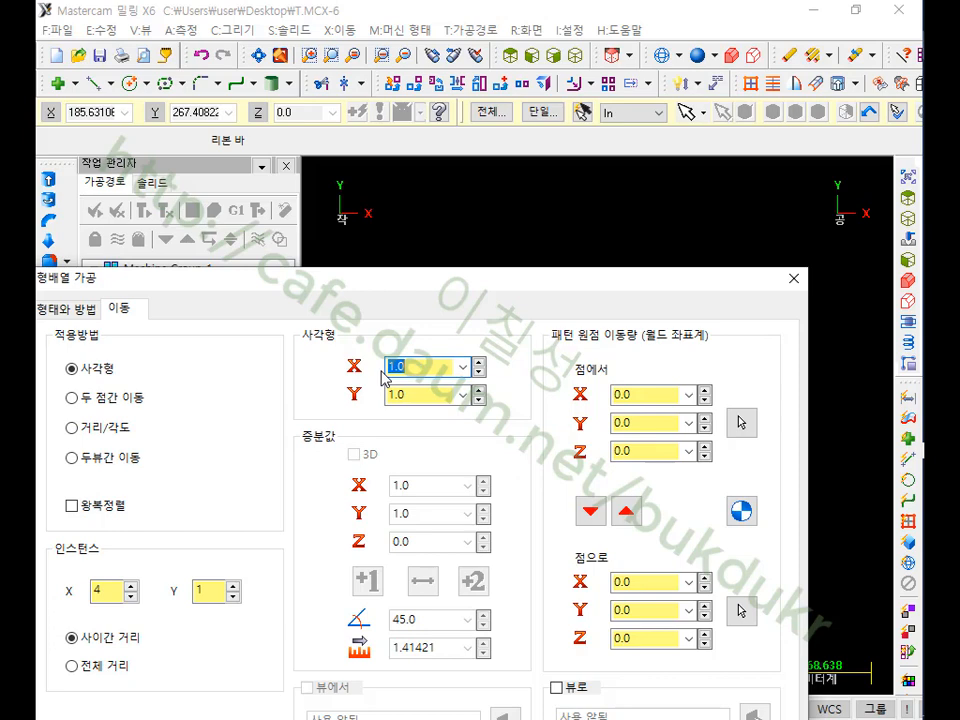
{"action": "type", "text": "1"}
{"action": "key", "text": "Tab"}
{"action": "type", "text": "0"}
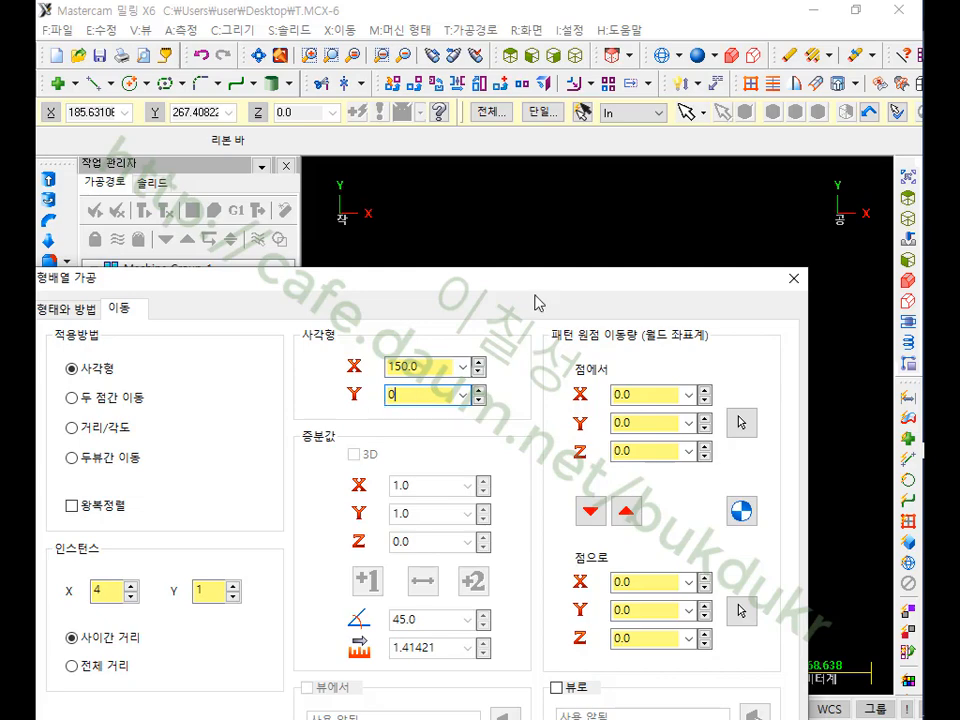
{"action": "left_click_drag", "start_coordinate": [531, 289], "coordinate": [574, 47]}
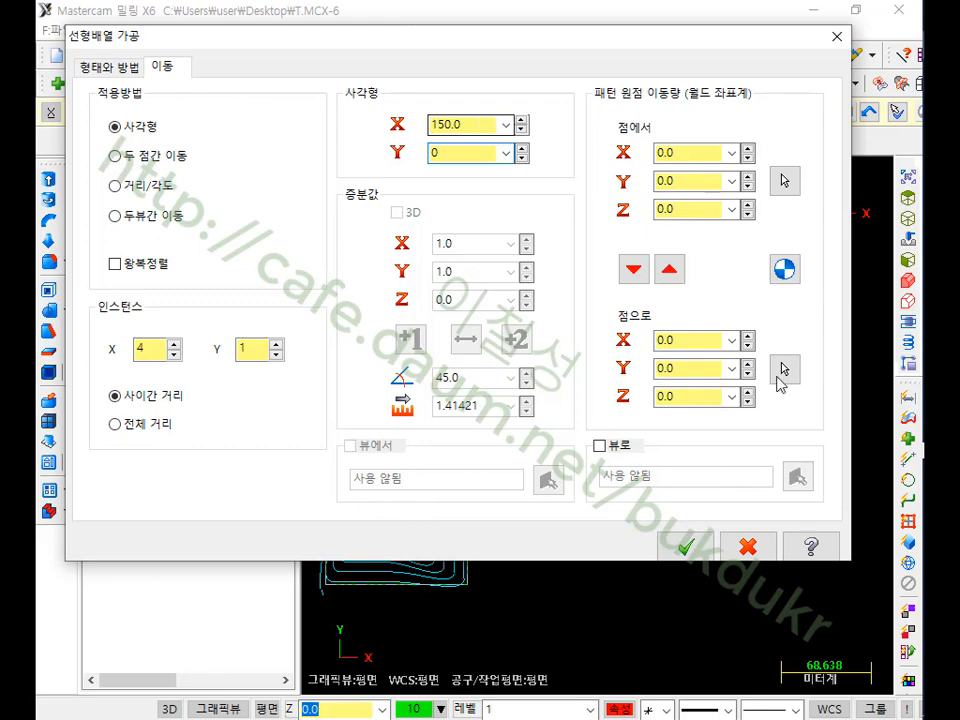
{"action": "left_click", "coordinate": [686, 545]}
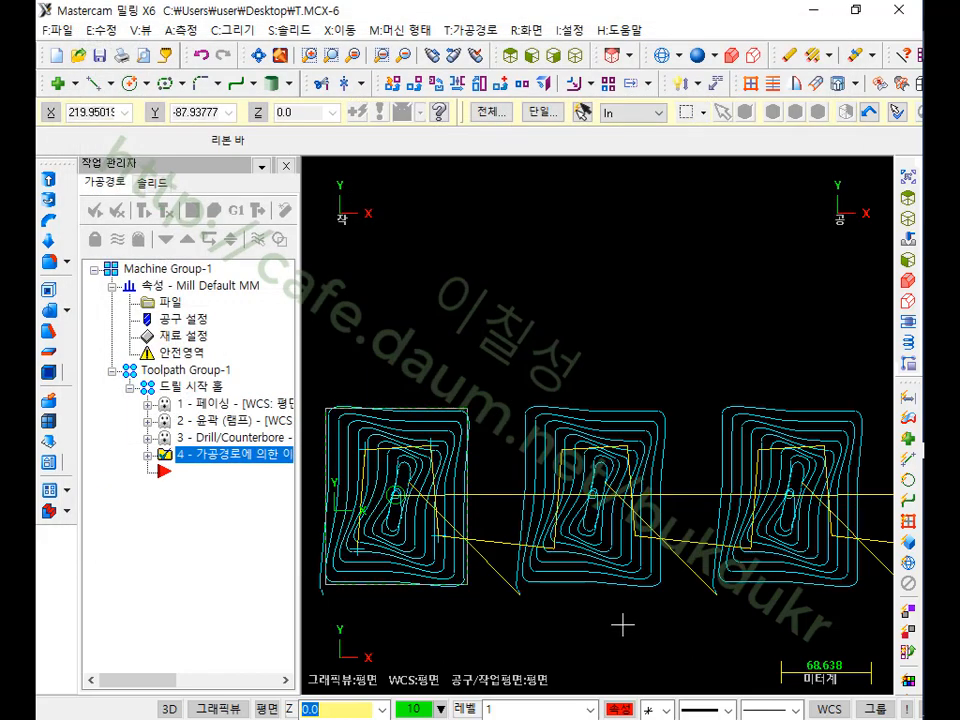
{"action": "scroll", "coordinate": [510, 427], "scroll_direction": "down", "scroll_amount": 3}
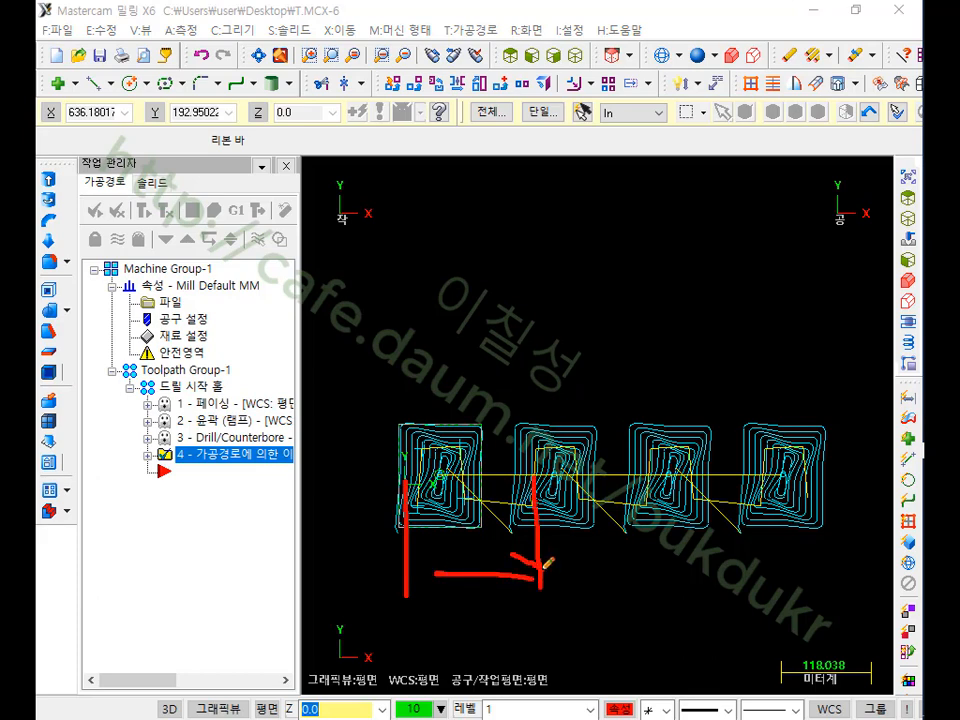
{"action": "left_click_drag", "start_coordinate": [443, 607], "coordinate": [450, 641]}
{"action": "left_click_drag", "start_coordinate": [482, 603], "coordinate": [468, 640]}
{"action": "mouse_move", "coordinate": [500, 601]}
{"action": "left_mouse_down"}
{"action": "mouse_move", "coordinate": [516, 632]}
{"action": "mouse_move", "coordinate": [500, 600]}
{"action": "left_mouse_up"}
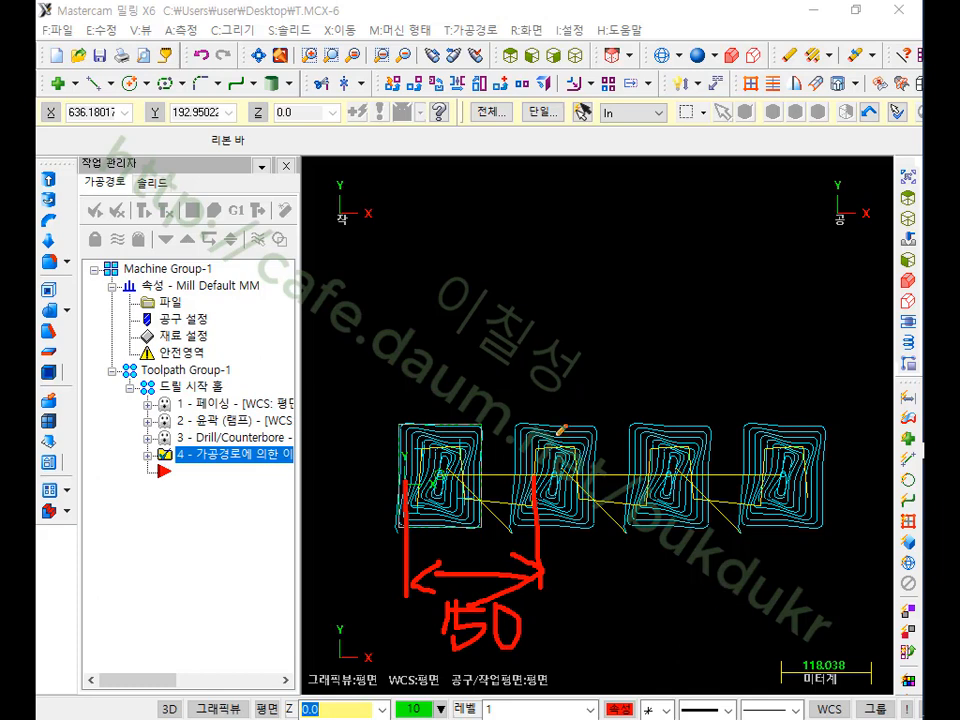
{"action": "left_click_drag", "start_coordinate": [534, 384], "coordinate": [568, 392]}
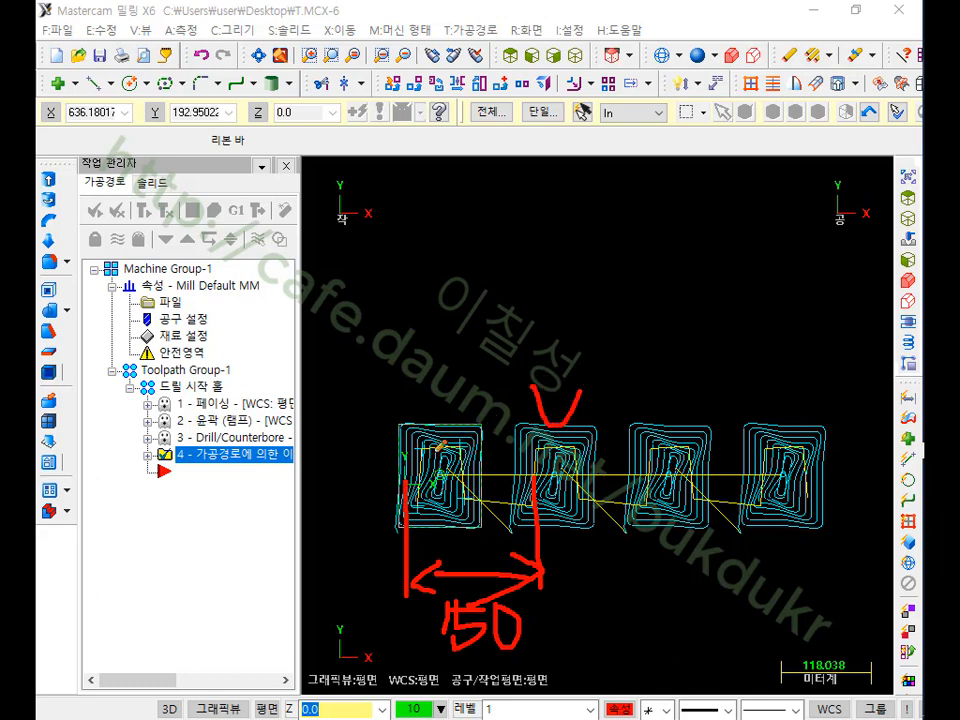
{"action": "left_click_drag", "start_coordinate": [400, 390], "coordinate": [402, 478]}
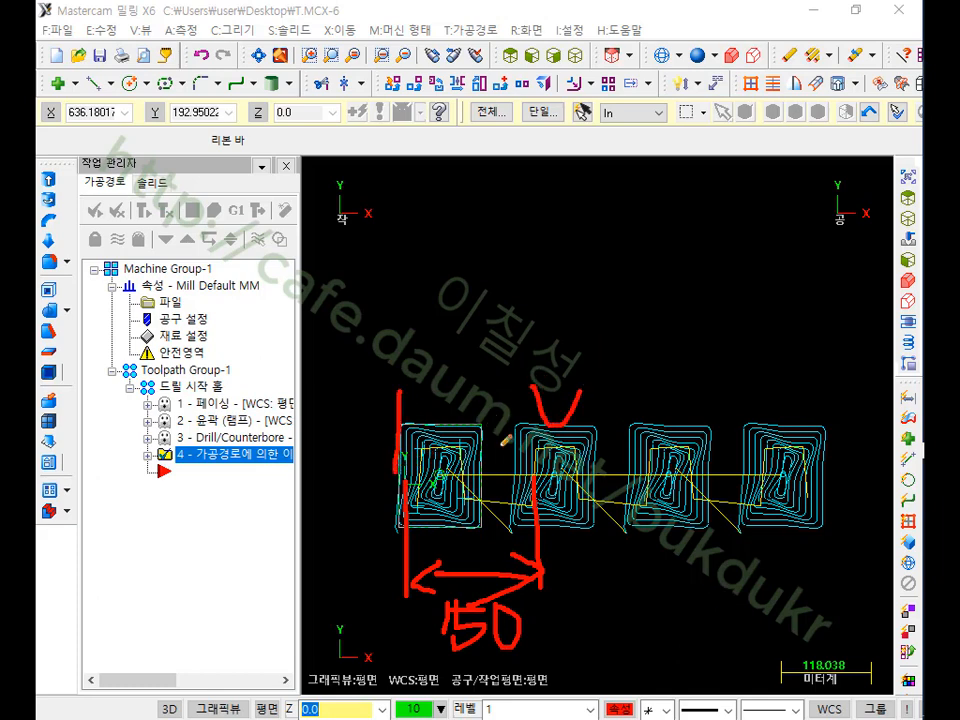
{"action": "left_click_drag", "start_coordinate": [552, 566], "coordinate": [542, 568]}
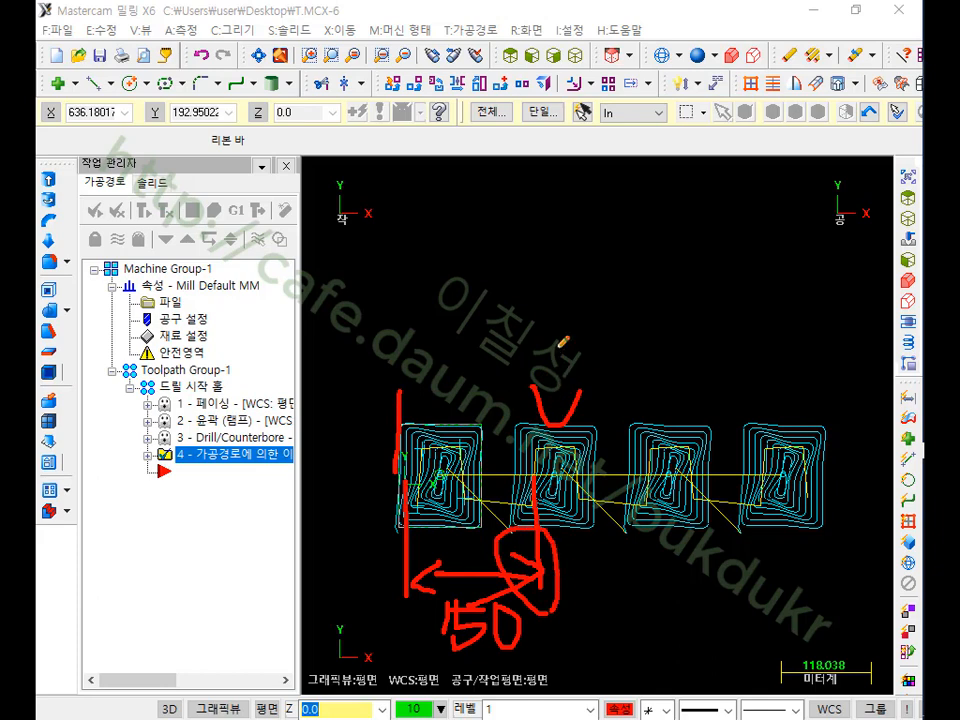
{"action": "mouse_move", "coordinate": [564, 341]}
{"action": "left_mouse_down"}
{"action": "mouse_move", "coordinate": [566, 384]}
{"action": "mouse_move", "coordinate": [540, 405]}
{"action": "mouse_move", "coordinate": [600, 360]}
{"action": "mouse_move", "coordinate": [647, 401]}
{"action": "left_mouse_up"}
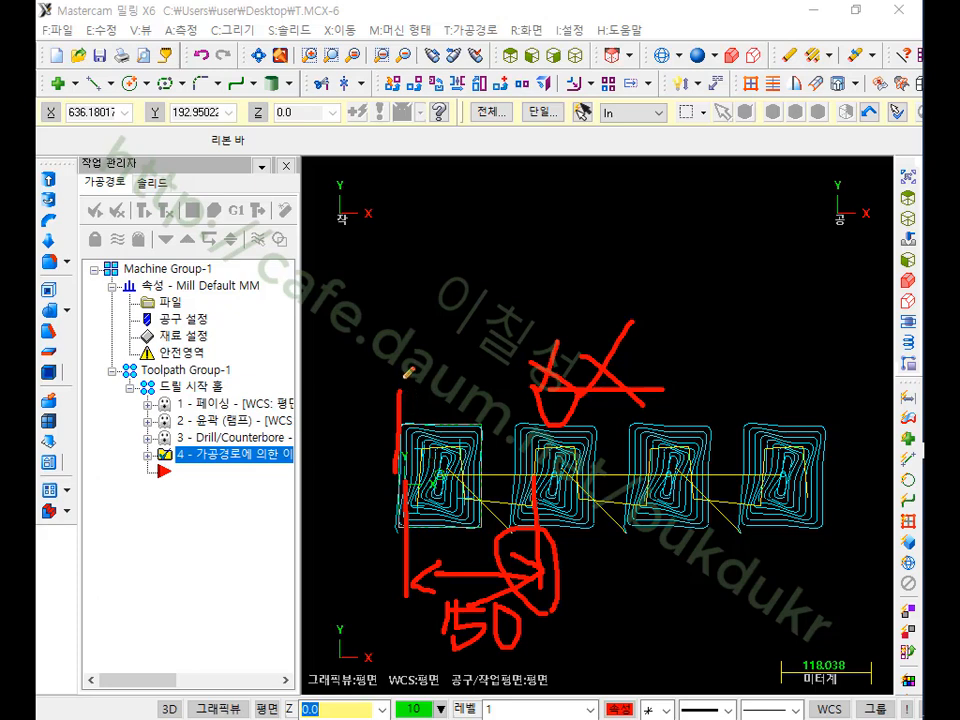
{"action": "mouse_move", "coordinate": [405, 377]}
{"action": "left_mouse_down"}
{"action": "mouse_move", "coordinate": [470, 356]}
{"action": "mouse_move", "coordinate": [494, 400]}
{"action": "left_mouse_up"}
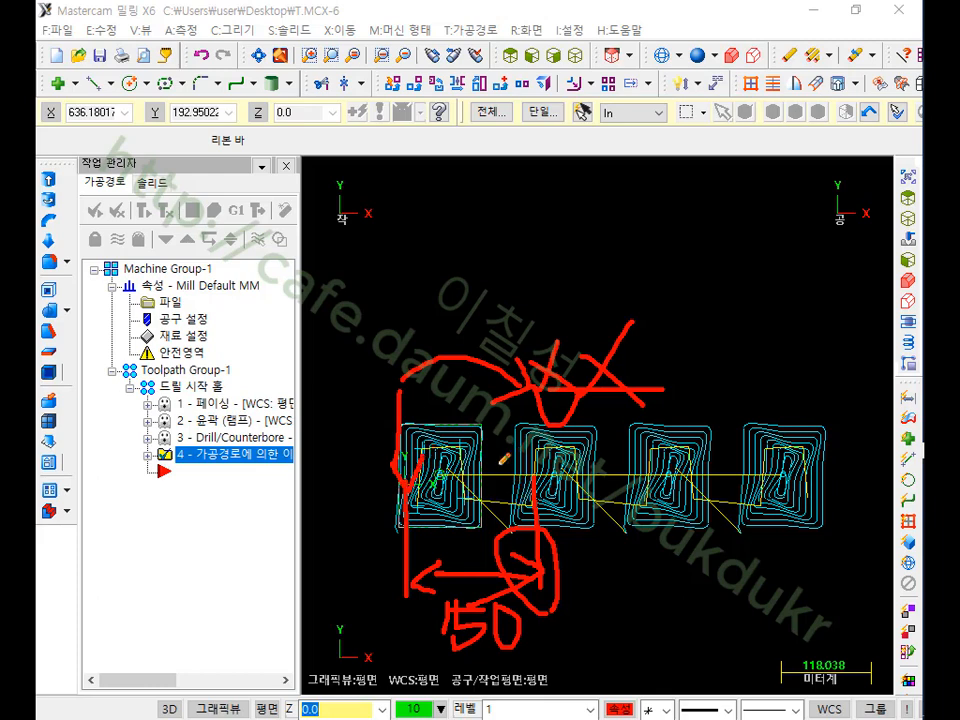
{"action": "mouse_move", "coordinate": [512, 456]}
{"action": "left_mouse_down"}
{"action": "mouse_move", "coordinate": [531, 464]}
{"action": "mouse_move", "coordinate": [518, 467]}
{"action": "mouse_move", "coordinate": [528, 484]}
{"action": "mouse_move", "coordinate": [526, 436]}
{"action": "mouse_move", "coordinate": [598, 500]}
{"action": "mouse_move", "coordinate": [528, 450]}
{"action": "left_mouse_up"}
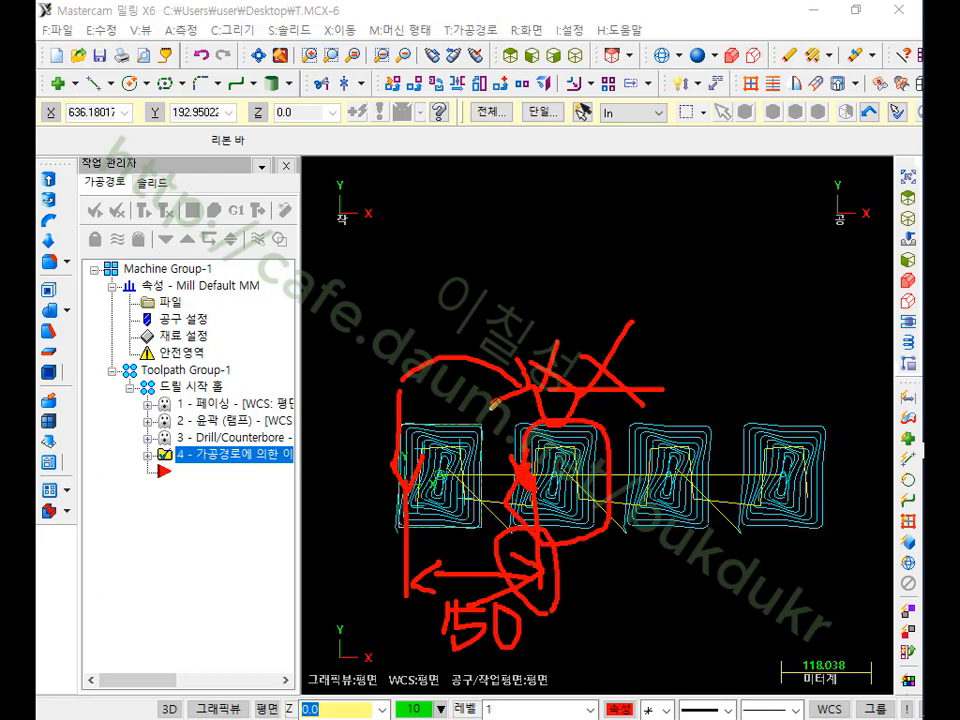
{"action": "mouse_move", "coordinate": [418, 468]}
{"action": "left_mouse_down"}
{"action": "mouse_move", "coordinate": [500, 404]}
{"action": "mouse_move", "coordinate": [560, 408]}
{"action": "mouse_move", "coordinate": [605, 425]}
{"action": "mouse_move", "coordinate": [762, 420]}
{"action": "mouse_move", "coordinate": [810, 523]}
{"action": "left_mouse_up"}
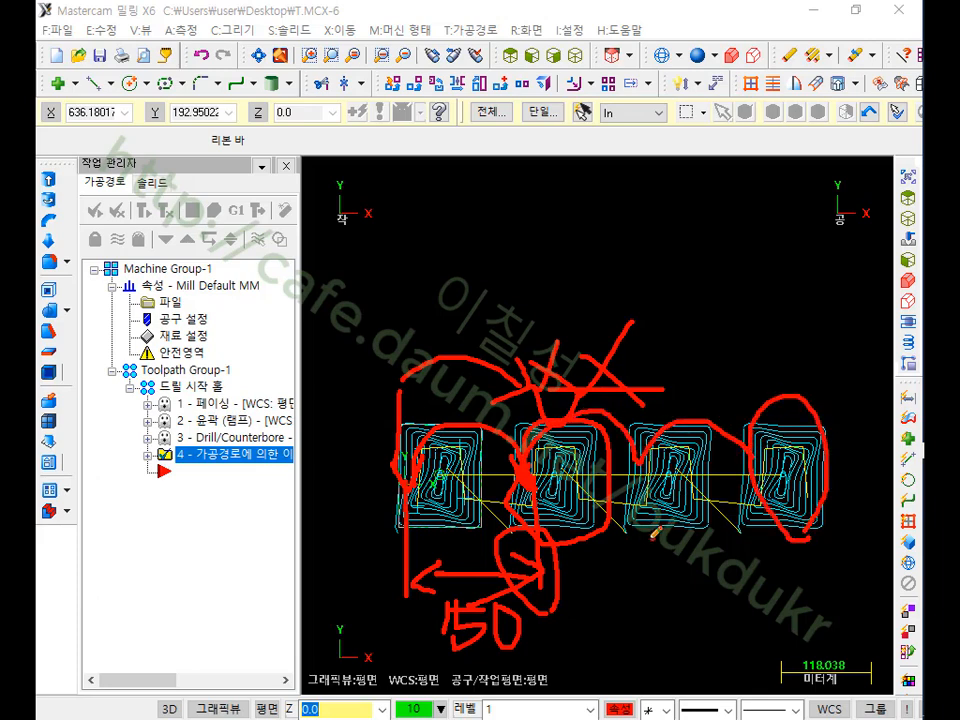
{"action": "mouse_move", "coordinate": [655, 534]}
{"action": "left_mouse_down"}
{"action": "mouse_move", "coordinate": [700, 430]}
{"action": "mouse_move", "coordinate": [625, 470]}
{"action": "left_mouse_up"}
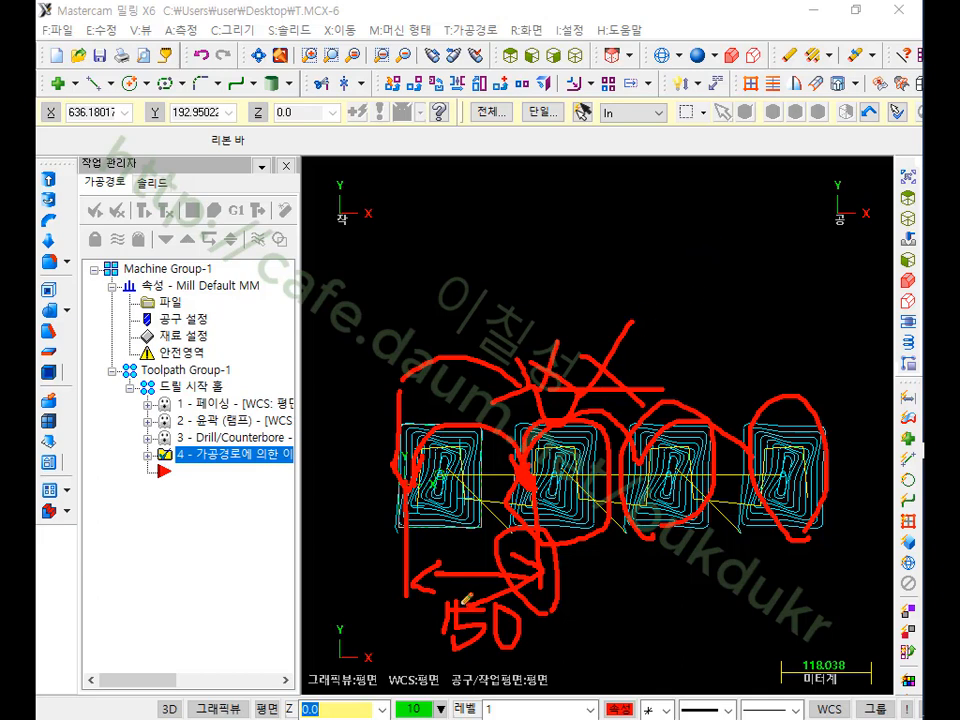
{"action": "mouse_move", "coordinate": [529, 650]}
{"action": "left_mouse_down"}
{"action": "mouse_move", "coordinate": [445, 664]}
{"action": "mouse_move", "coordinate": [520, 587]}
{"action": "mouse_move", "coordinate": [544, 655]}
{"action": "mouse_move", "coordinate": [525, 651]}
{"action": "left_mouse_up"}
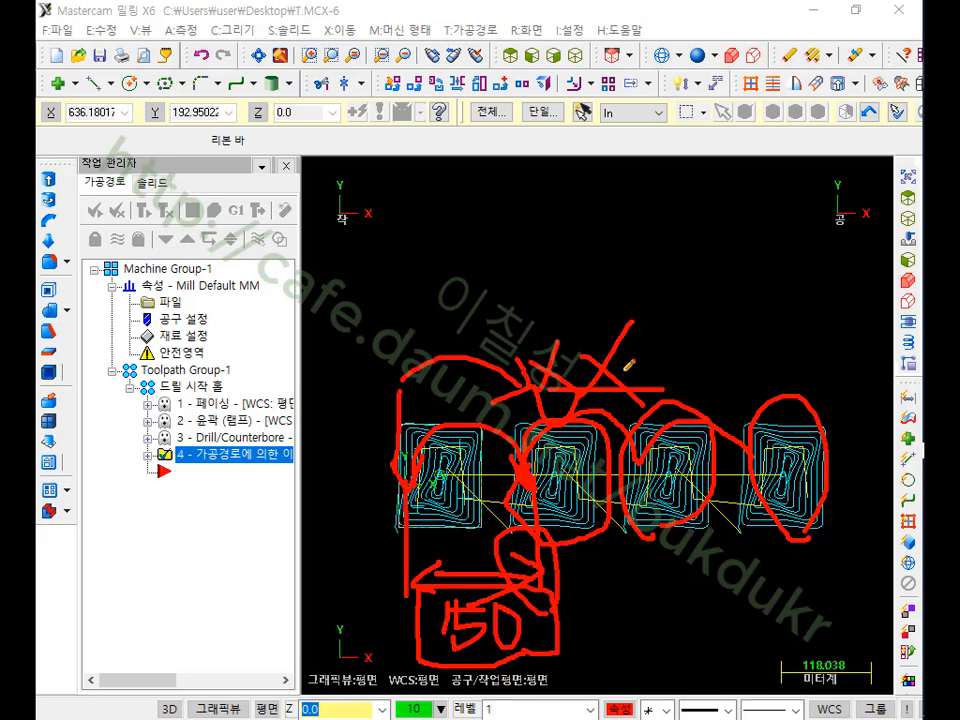
{"action": "right_click", "coordinate": [657, 188]}
{"action": "left_click", "coordinate": [700, 394]}
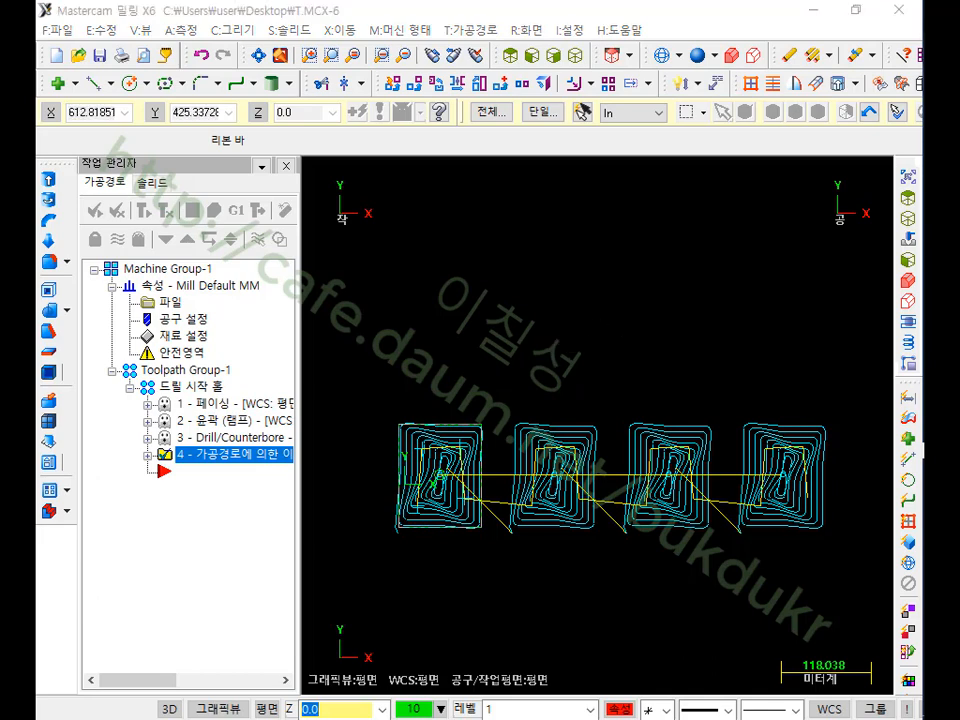
{"action": "mouse_move", "coordinate": [240, 447]}
{"action": "left_mouse_down"}
{"action": "mouse_move", "coordinate": [130, 400]}
{"action": "mouse_move", "coordinate": [165, 392]}
{"action": "mouse_move", "coordinate": [327, 408]}
{"action": "mouse_move", "coordinate": [318, 437]}
{"action": "mouse_move", "coordinate": [205, 438]}
{"action": "left_mouse_up"}
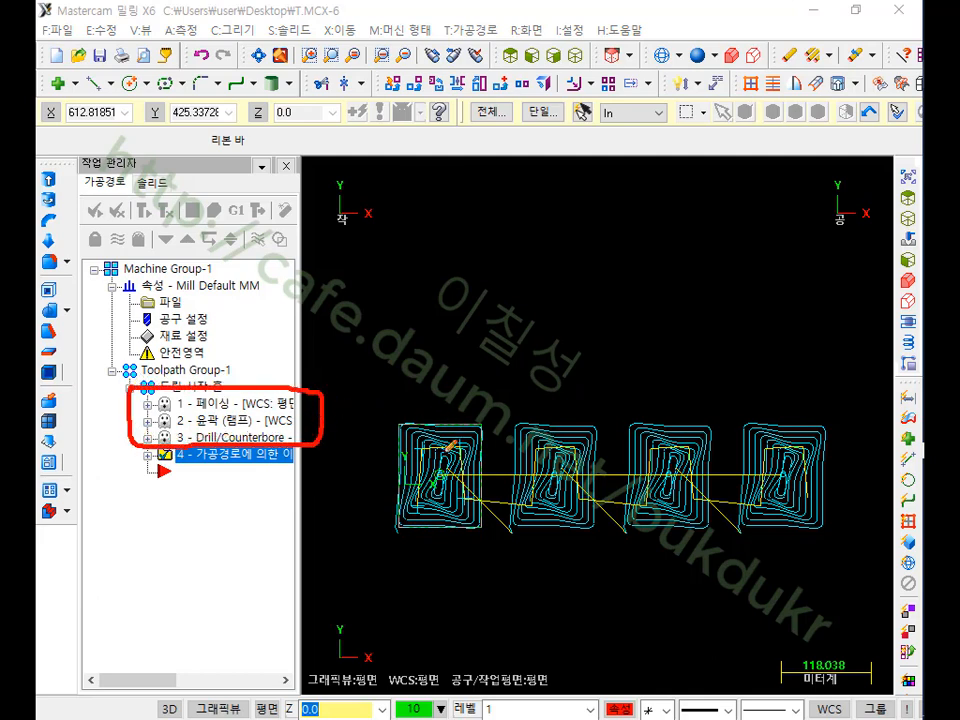
{"action": "mouse_move", "coordinate": [420, 432]}
{"action": "left_mouse_down"}
{"action": "mouse_move", "coordinate": [395, 520]}
{"action": "mouse_move", "coordinate": [480, 470]}
{"action": "mouse_move", "coordinate": [455, 430]}
{"action": "mouse_move", "coordinate": [377, 432]}
{"action": "left_mouse_up"}
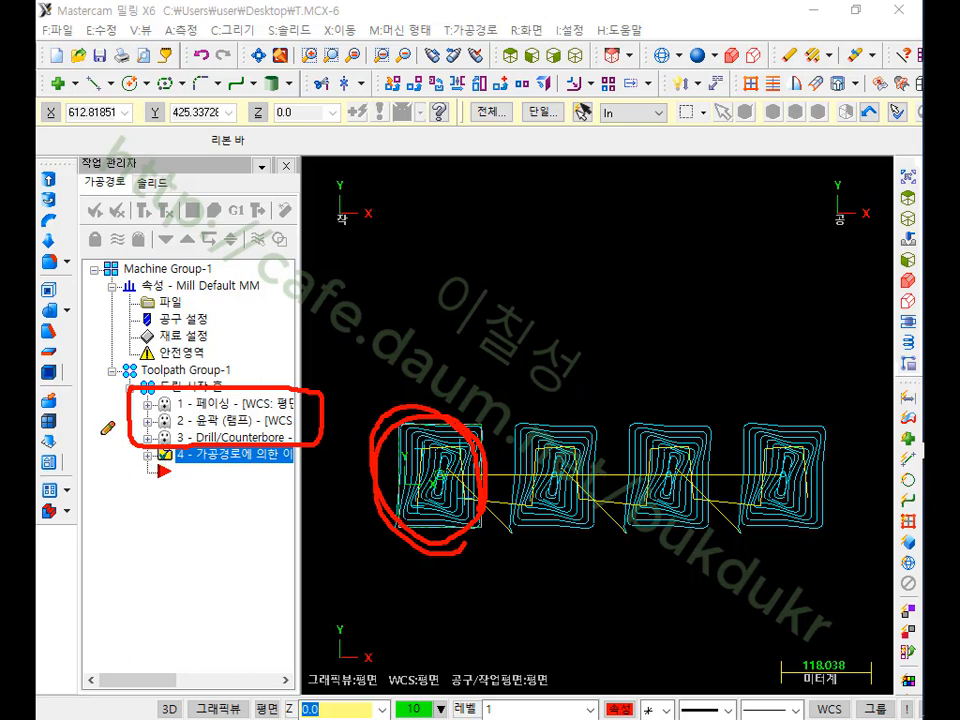
{"action": "mouse_move", "coordinate": [108, 432]}
{"action": "left_mouse_down"}
{"action": "mouse_move", "coordinate": [148, 481]}
{"action": "mouse_move", "coordinate": [163, 469]}
{"action": "mouse_move", "coordinate": [159, 491]}
{"action": "mouse_move", "coordinate": [138, 477]}
{"action": "left_mouse_up"}
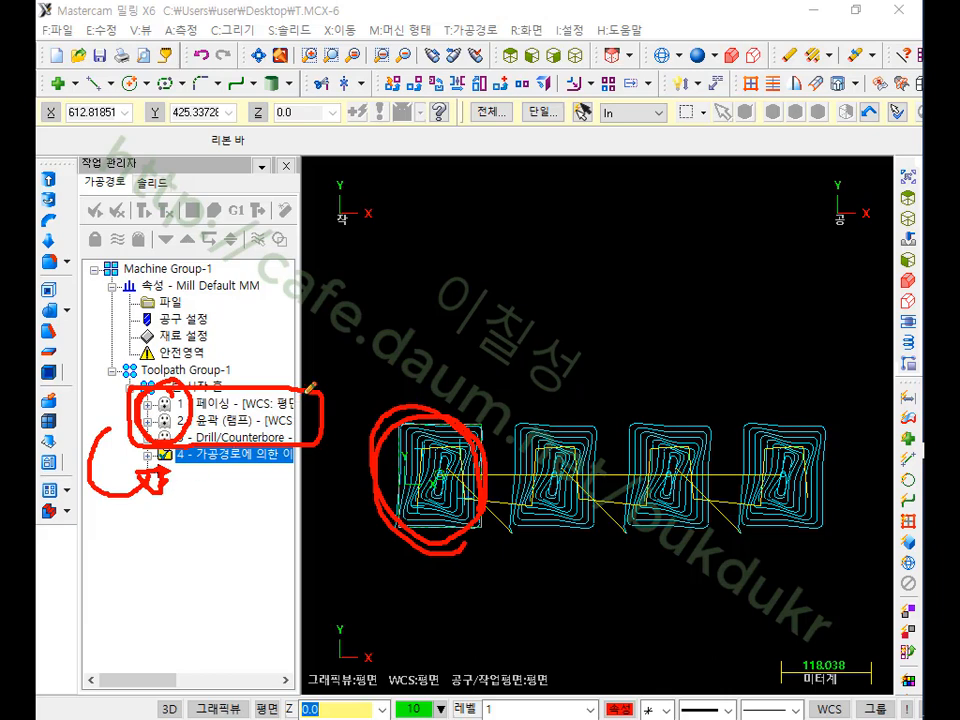
{"action": "left_click_drag", "start_coordinate": [308, 391], "coordinate": [427, 303]}
{"action": "mouse_move", "coordinate": [143, 356]}
{"action": "left_mouse_down"}
{"action": "mouse_move", "coordinate": [169, 377]}
{"action": "mouse_move", "coordinate": [196, 345]}
{"action": "left_mouse_up"}
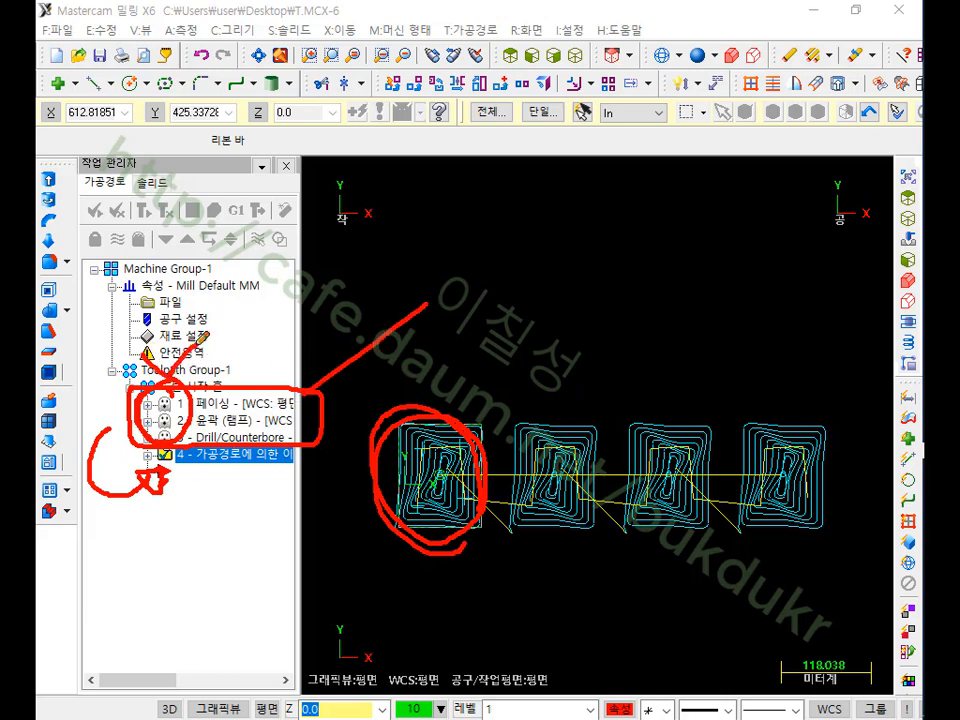
{"action": "mouse_move", "coordinate": [478, 268]}
{"action": "left_mouse_down"}
{"action": "mouse_move", "coordinate": [505, 313]}
{"action": "mouse_move", "coordinate": [545, 305]}
{"action": "left_mouse_up"}
{"action": "left_click_drag", "start_coordinate": [580, 265], "coordinate": [600, 302]}
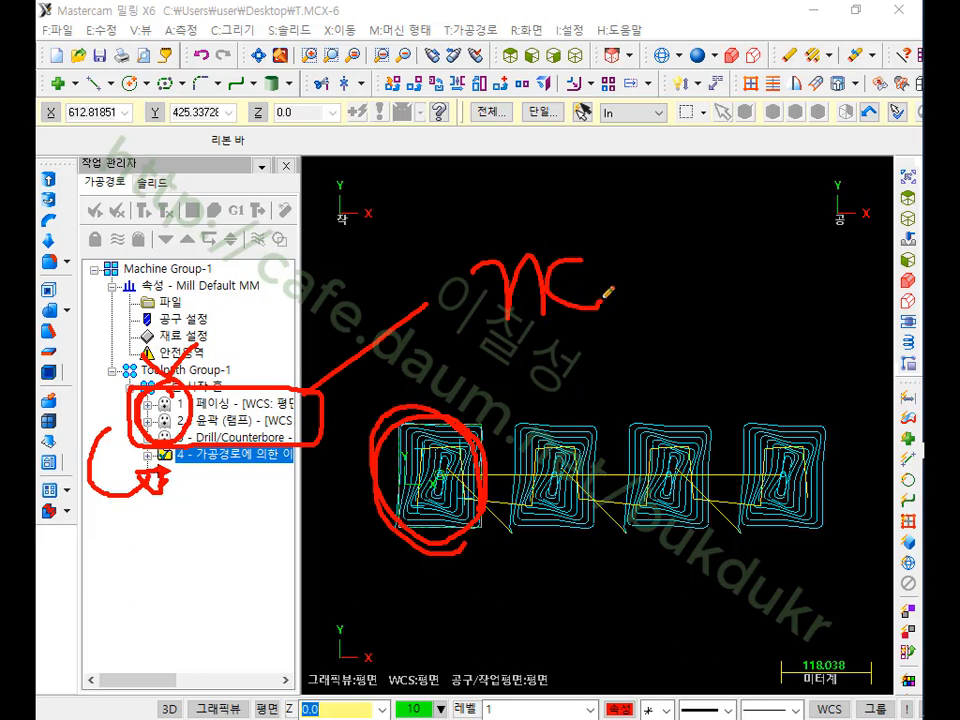
{"action": "mouse_move", "coordinate": [638, 268]}
{"action": "left_mouse_down"}
{"action": "mouse_move", "coordinate": [682, 255]}
{"action": "mouse_move", "coordinate": [683, 291]}
{"action": "left_mouse_up"}
{"action": "mouse_move", "coordinate": [647, 294]}
{"action": "left_mouse_down"}
{"action": "mouse_move", "coordinate": [684, 290]}
{"action": "mouse_move", "coordinate": [655, 325]}
{"action": "left_mouse_up"}
{"action": "left_click_drag", "start_coordinate": [632, 328], "coordinate": [708, 323]}
{"action": "mouse_move", "coordinate": [718, 285]}
{"action": "left_mouse_down"}
{"action": "mouse_move", "coordinate": [763, 279]}
{"action": "mouse_move", "coordinate": [764, 308]}
{"action": "mouse_move", "coordinate": [805, 323]}
{"action": "left_mouse_up"}
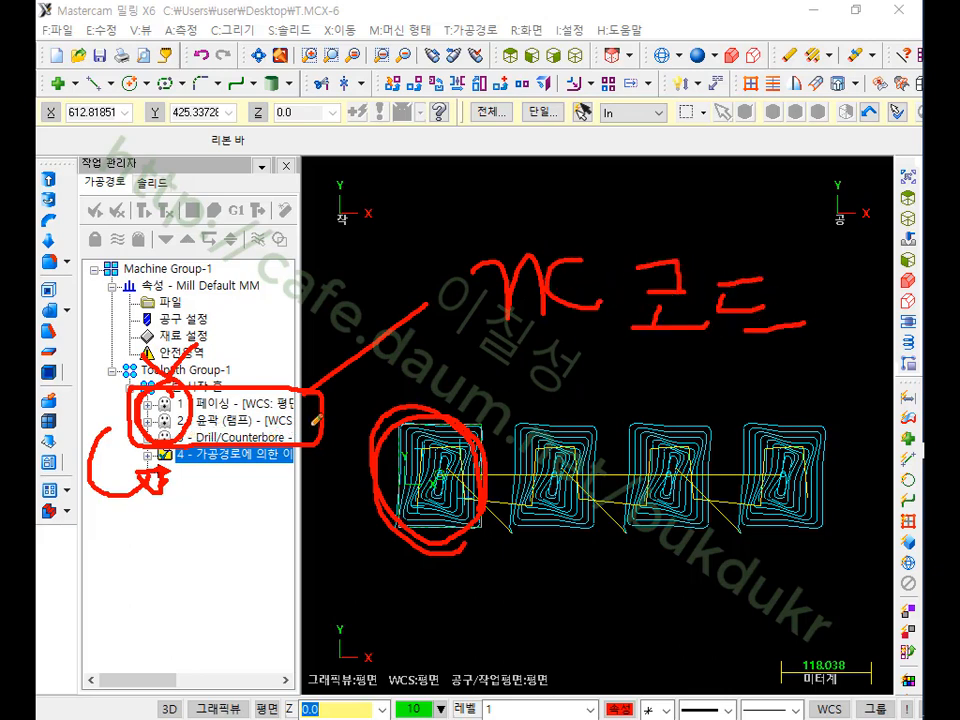
{"action": "mouse_move", "coordinate": [316, 423]}
{"action": "left_mouse_down"}
{"action": "mouse_move", "coordinate": [378, 378]}
{"action": "mouse_move", "coordinate": [337, 389]}
{"action": "mouse_move", "coordinate": [357, 384]}
{"action": "left_mouse_up"}
{"action": "left_click_drag", "start_coordinate": [465, 352], "coordinate": [800, 340]}
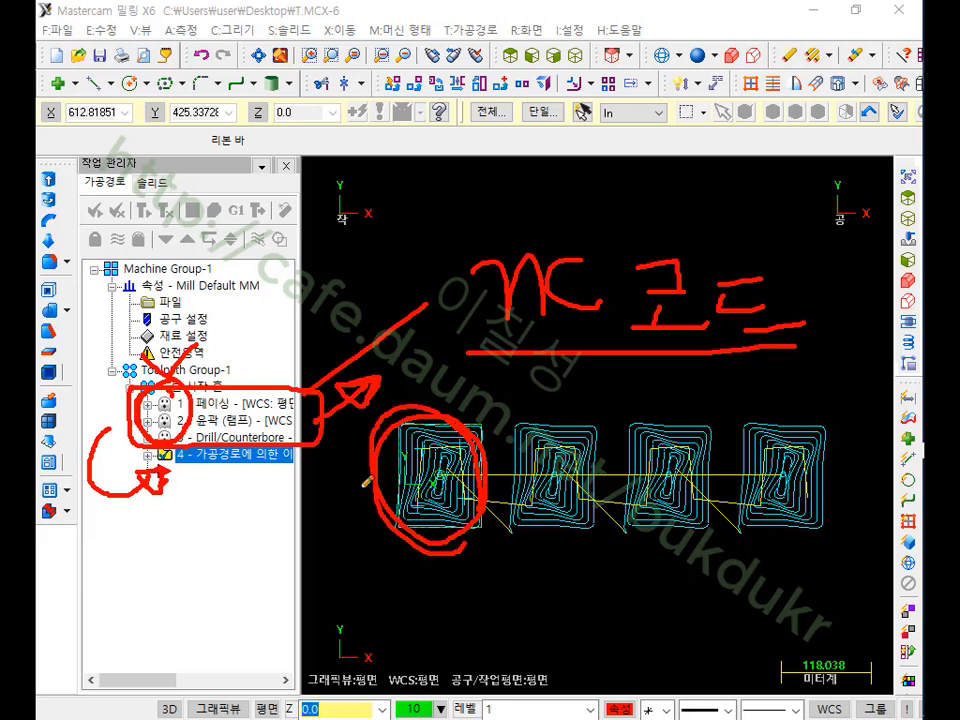
{"action": "mouse_move", "coordinate": [148, 466]}
{"action": "left_mouse_down"}
{"action": "mouse_move", "coordinate": [320, 461]}
{"action": "mouse_move", "coordinate": [147, 439]}
{"action": "left_mouse_up"}
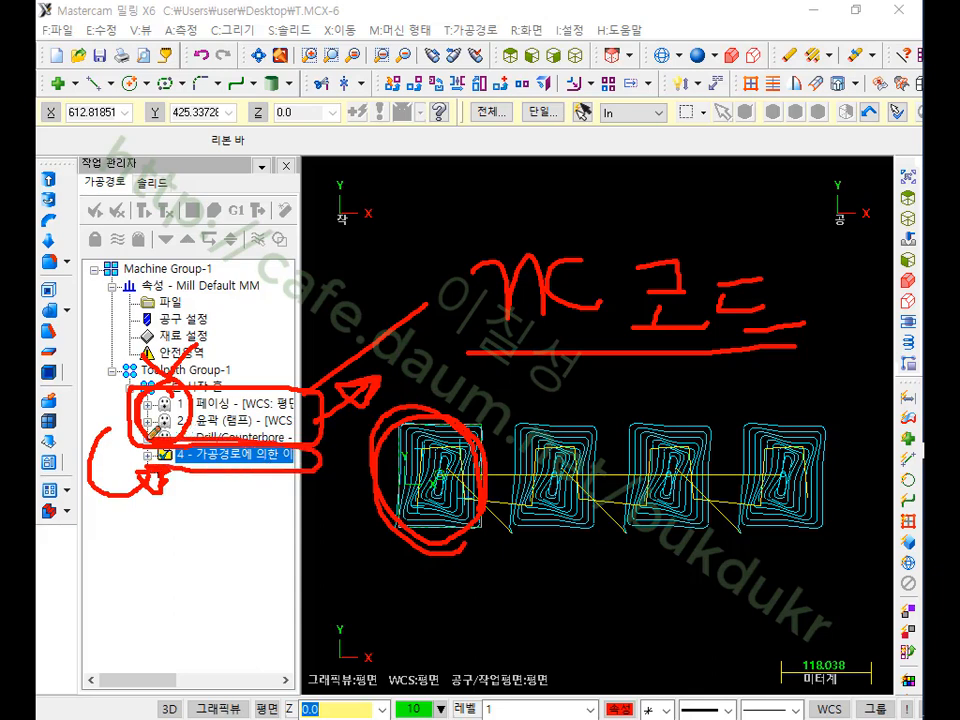
{"action": "left_click_drag", "start_coordinate": [445, 364], "coordinate": [478, 382]}
{"action": "left_click_drag", "start_coordinate": [558, 383], "coordinate": [600, 413]}
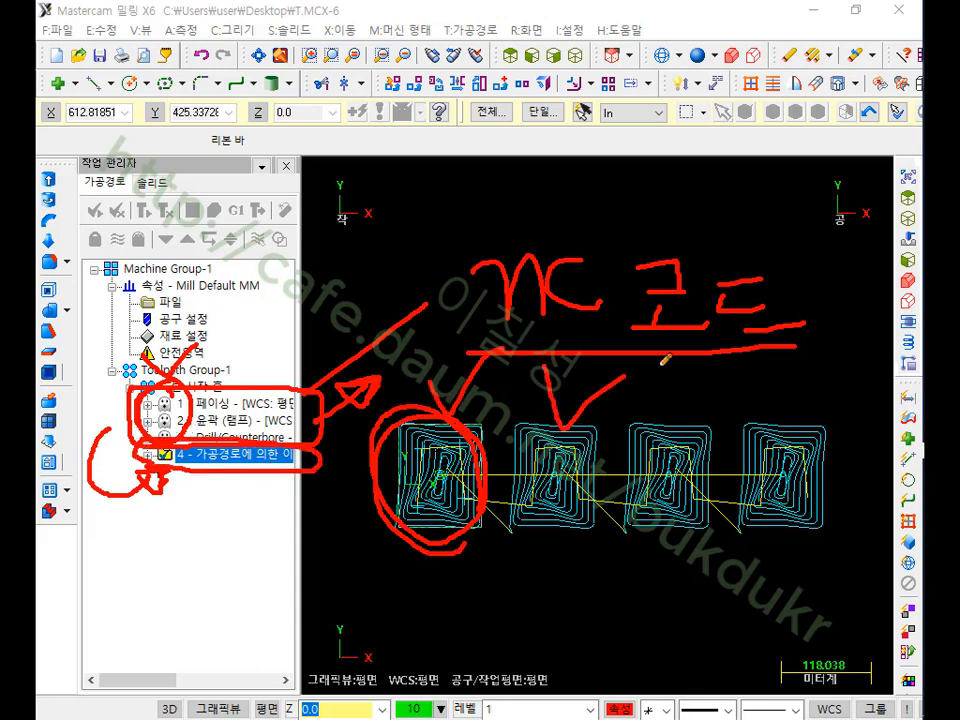
{"action": "left_click_drag", "start_coordinate": [665, 373], "coordinate": [710, 400]}
{"action": "left_click_drag", "start_coordinate": [770, 363], "coordinate": [805, 380]}
{"action": "right_click", "coordinate": [622, 556]}
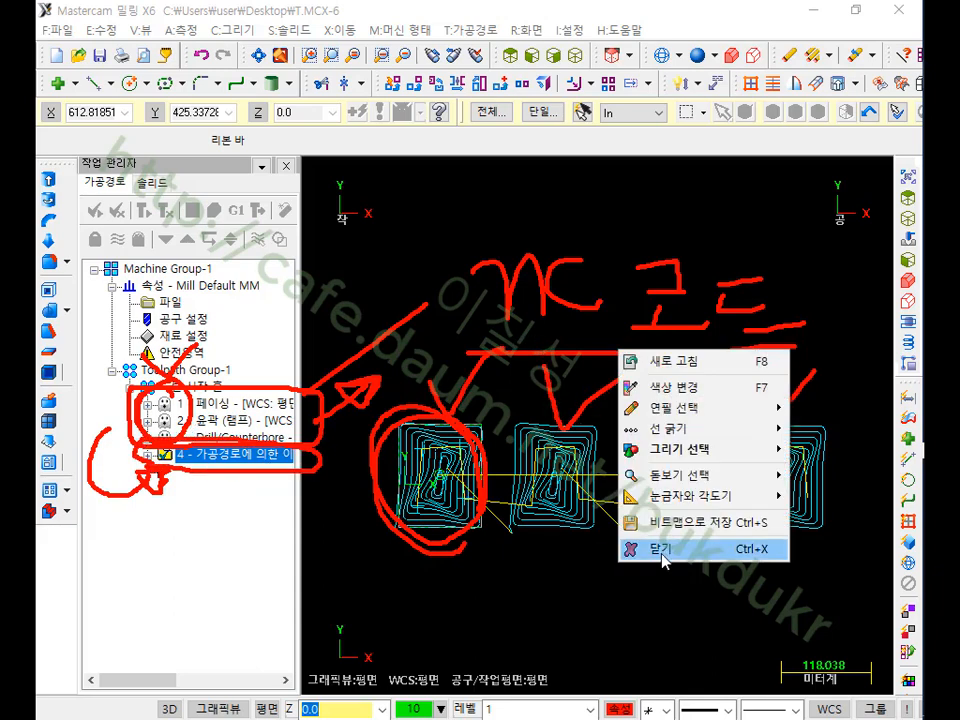
{"action": "left_click", "coordinate": [660, 549]}
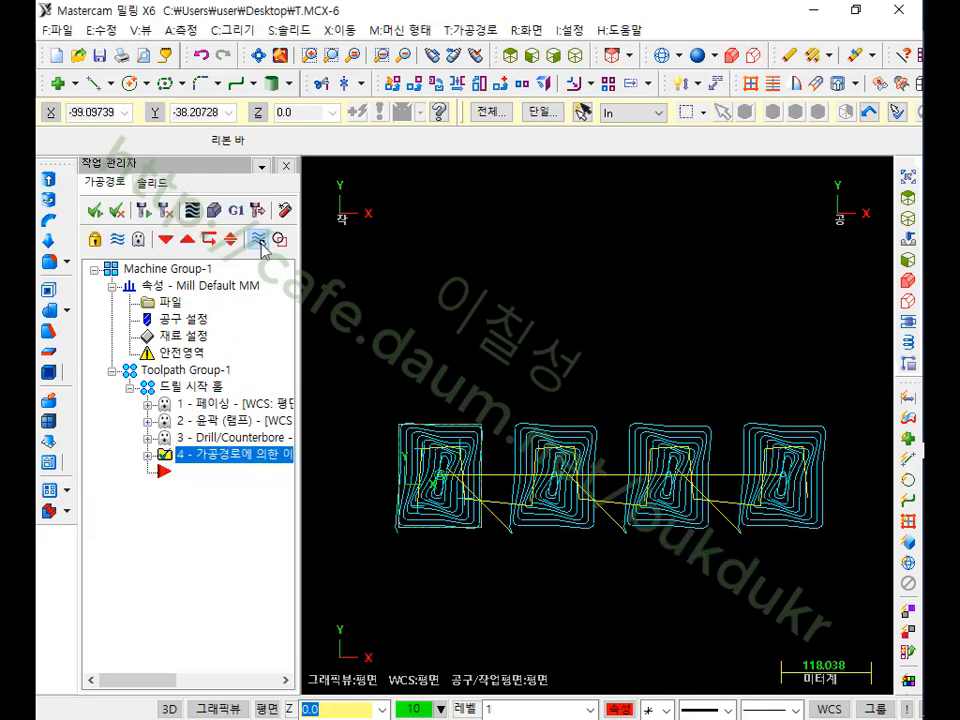
- Post the translated toolpath operation to NC code with overwrite (엎어쓰기), and reload NC GROUP.NC in CIMCO Edit
{"action": "left_click", "coordinate": [192, 403]}
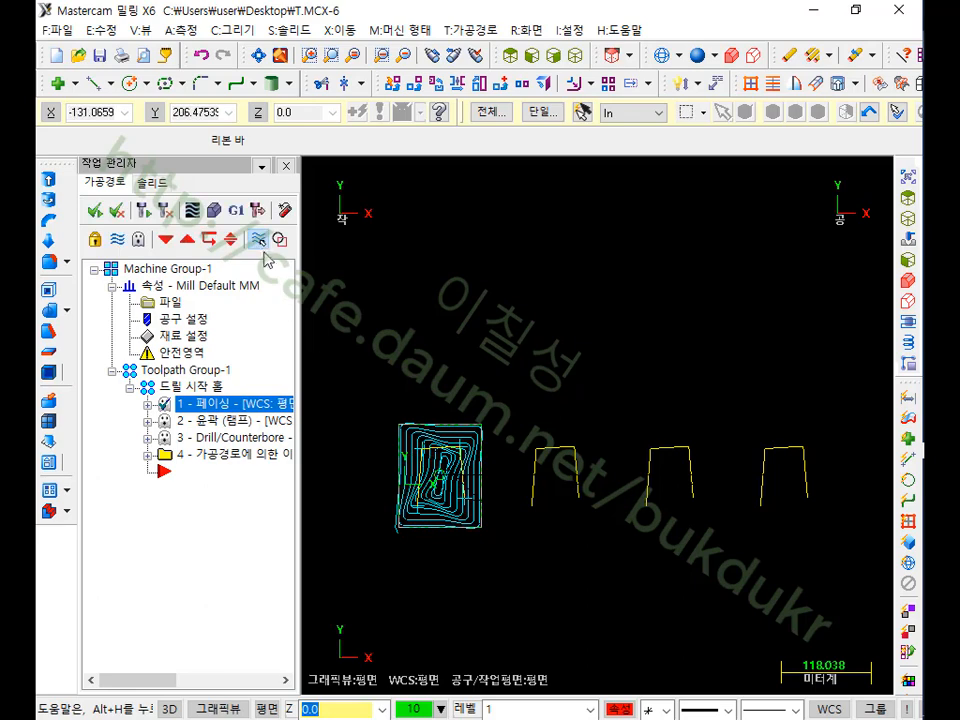
{"action": "left_click", "coordinate": [203, 461]}
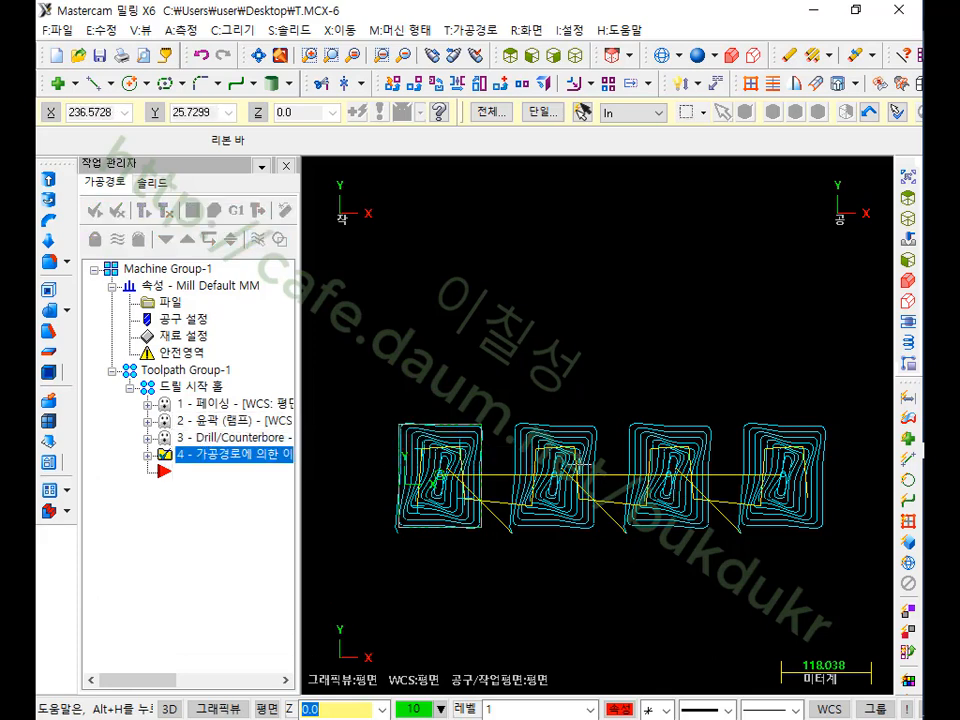
{"action": "left_click", "coordinate": [237, 210]}
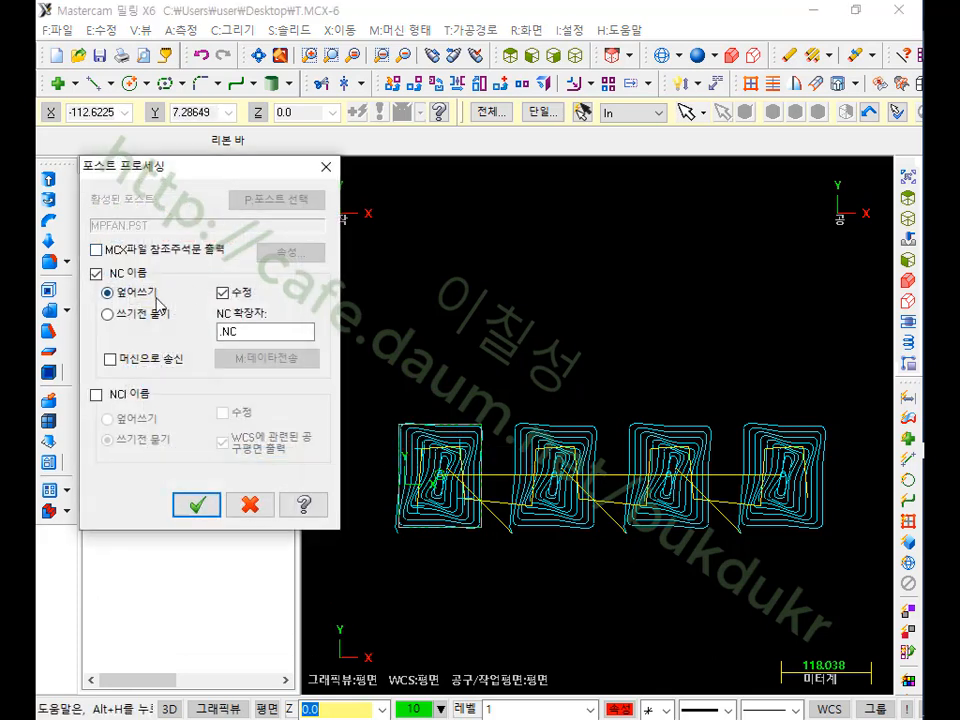
{"action": "left_click", "coordinate": [196, 500]}
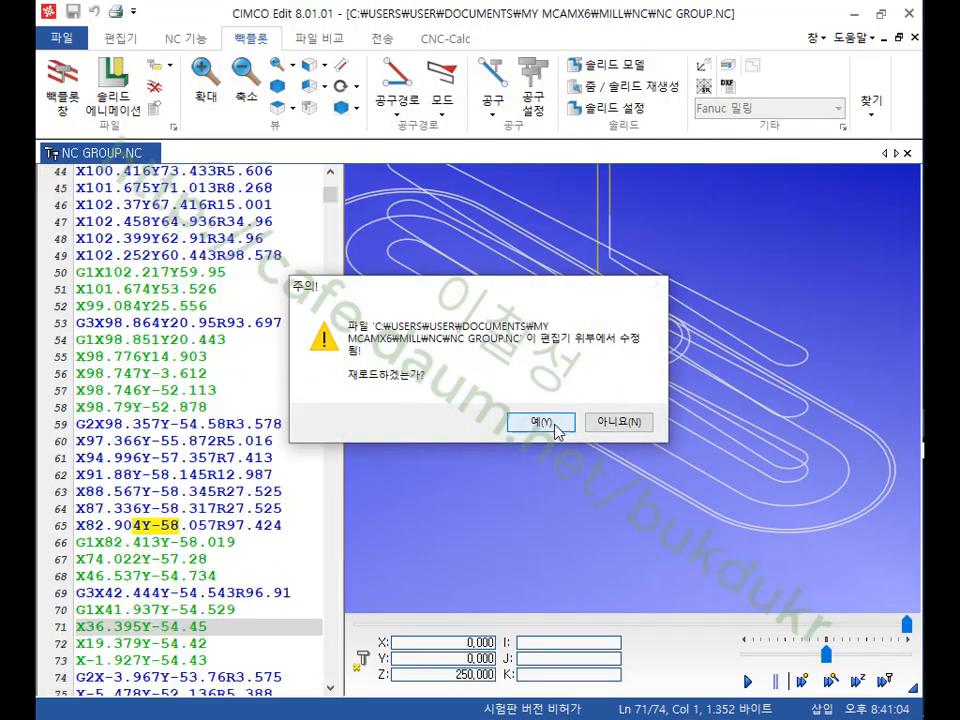
{"action": "left_click", "coordinate": [555, 425]}
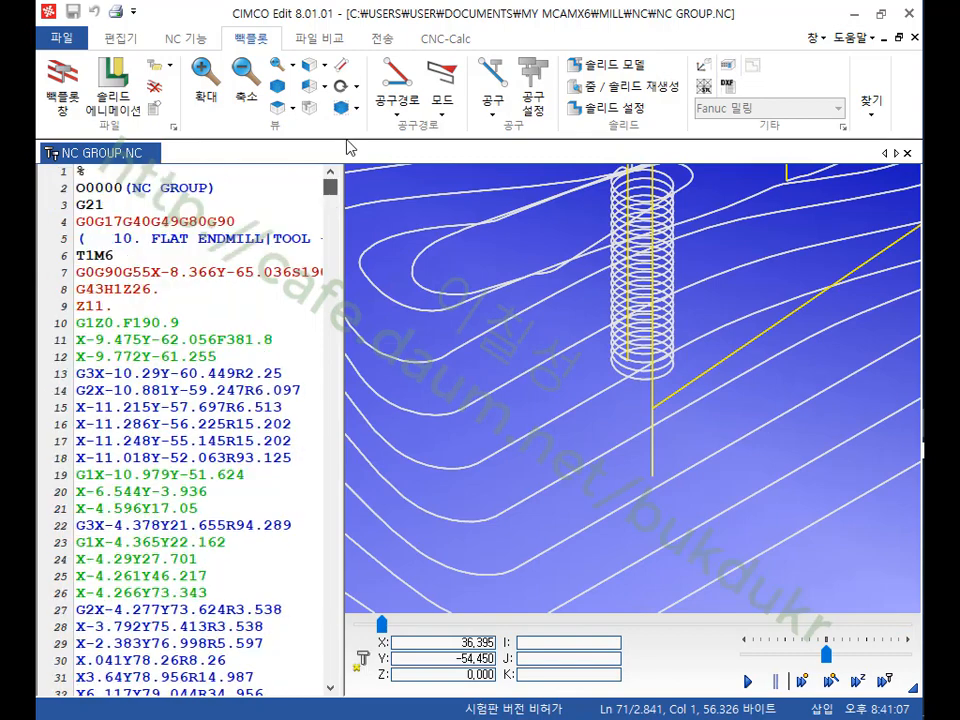
- Examine the G55 work offset call and the following code of NC GROUP.NC together with its backplot
{"action": "left_click", "coordinate": [152, 275]}
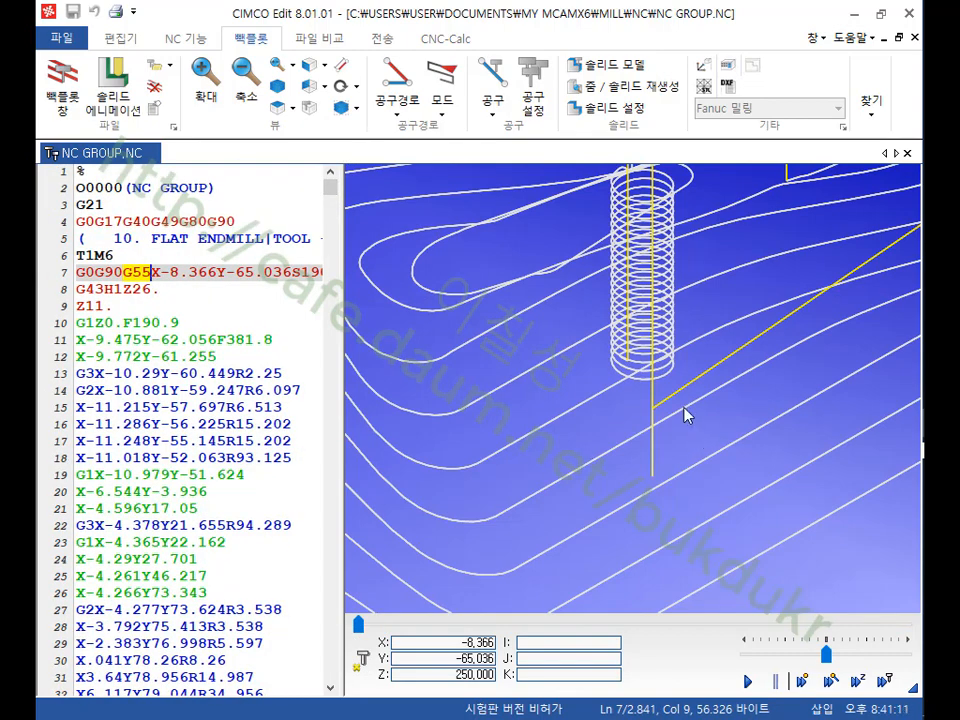
{"action": "scroll", "coordinate": [568, 364], "scroll_direction": "down", "scroll_amount": 5}
{"action": "scroll", "coordinate": [591, 463], "scroll_direction": "up", "scroll_amount": 2}
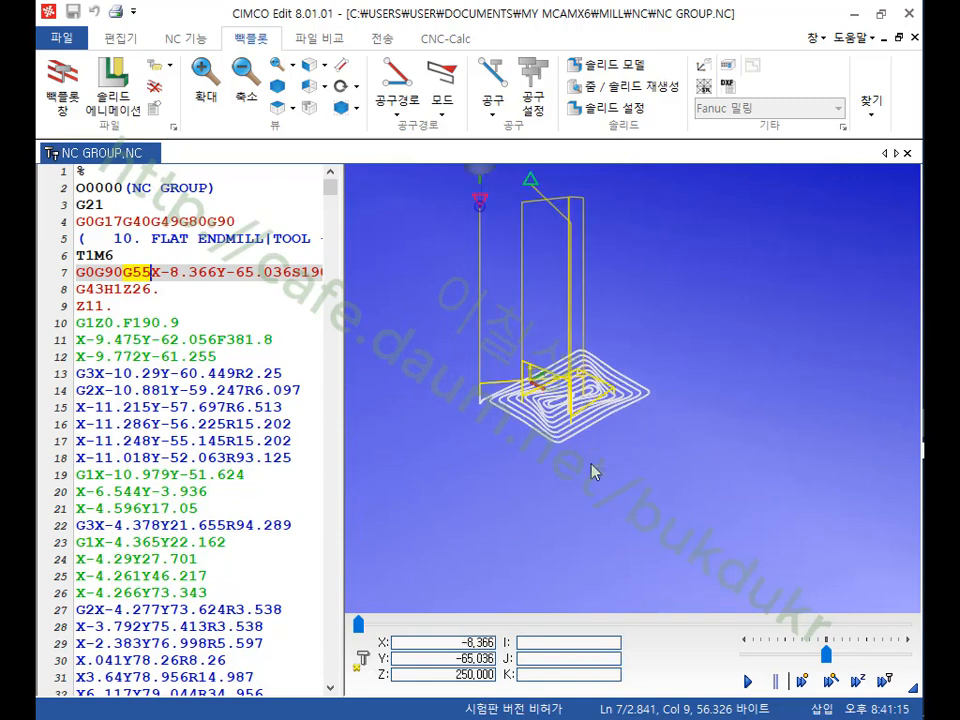
{"action": "left_click", "coordinate": [222, 291]}
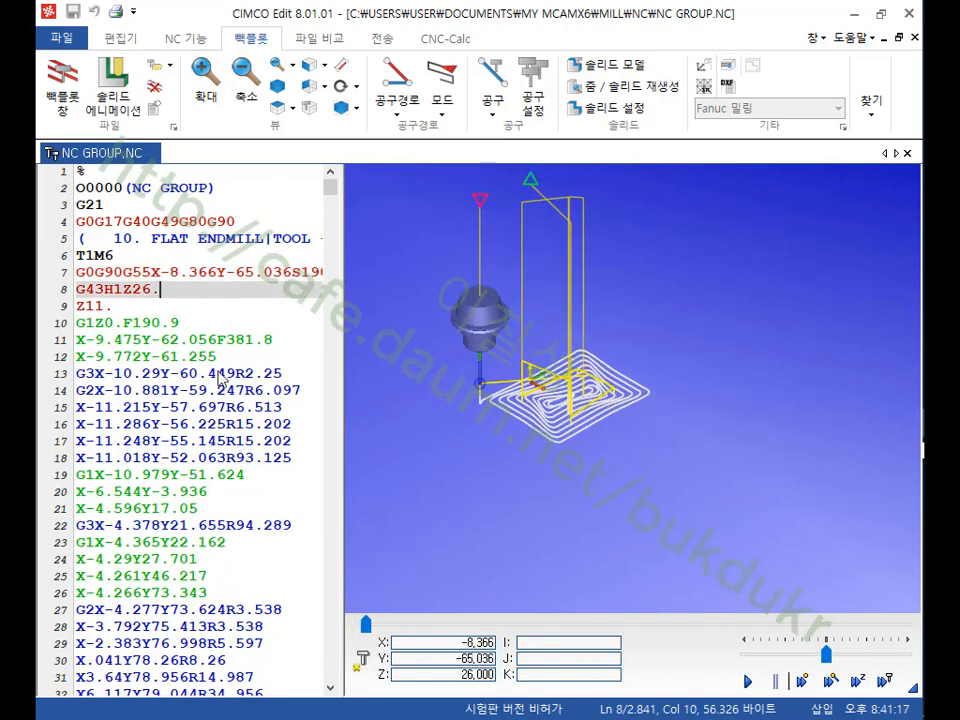
{"action": "scroll", "coordinate": [232, 482], "scroll_direction": "down", "scroll_amount": 10}
{"action": "scroll", "coordinate": [232, 482], "scroll_direction": "down", "scroll_amount": 20}
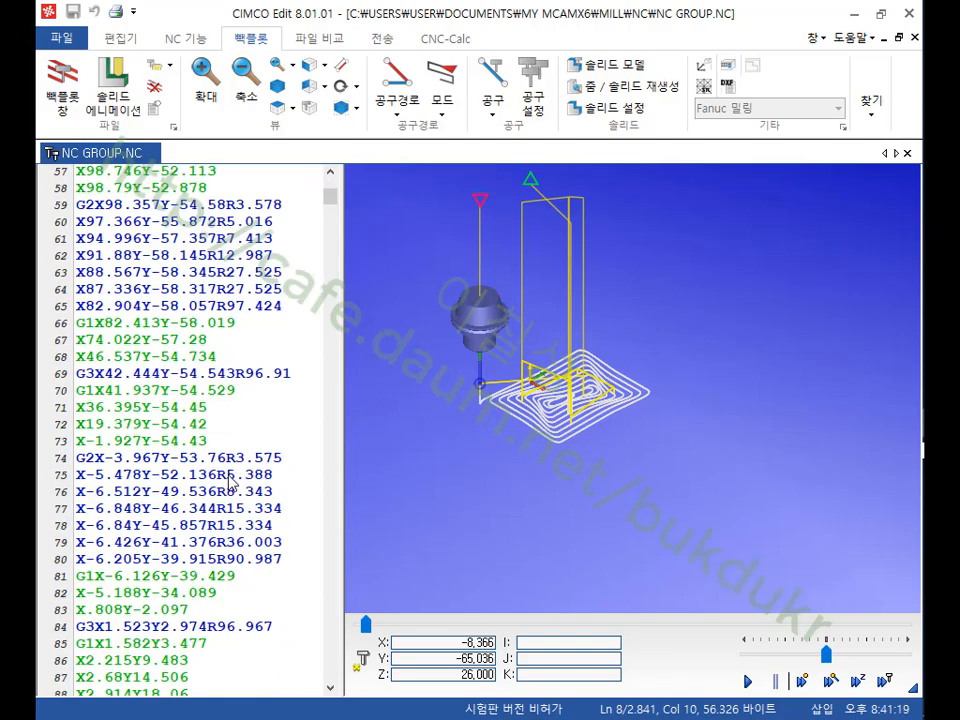
{"action": "scroll", "coordinate": [232, 480], "scroll_direction": "down", "scroll_amount": 20}
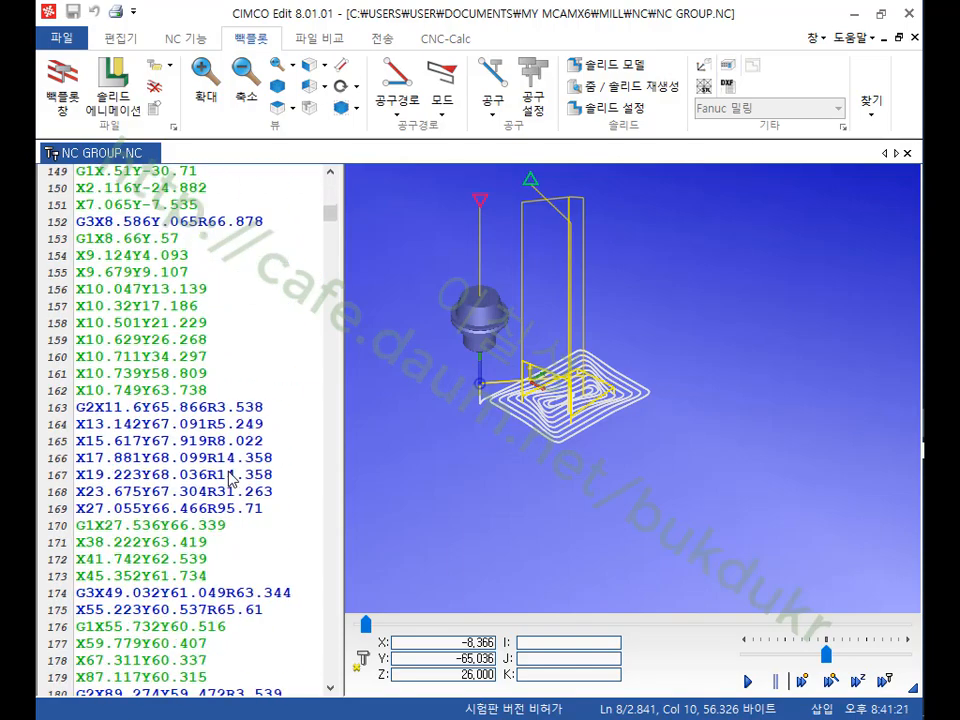
{"action": "scroll", "coordinate": [238, 475], "scroll_direction": "up", "scroll_amount": 6}
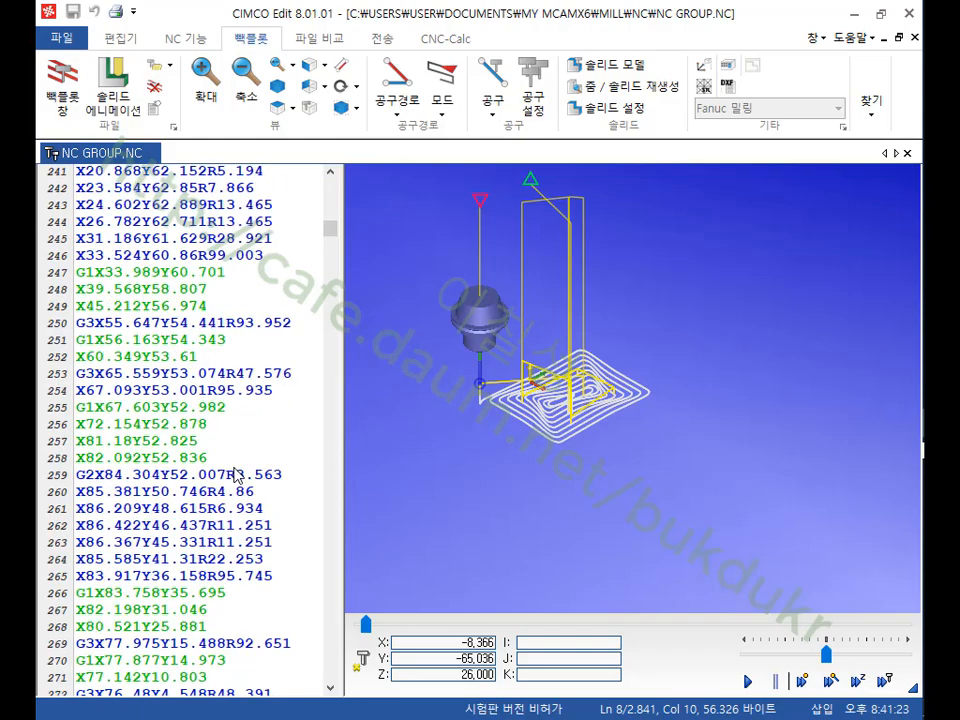
{"action": "scroll", "coordinate": [238, 475], "scroll_direction": "down", "scroll_amount": 16}
{"action": "scroll", "coordinate": [238, 475], "scroll_direction": "down", "scroll_amount": 15}
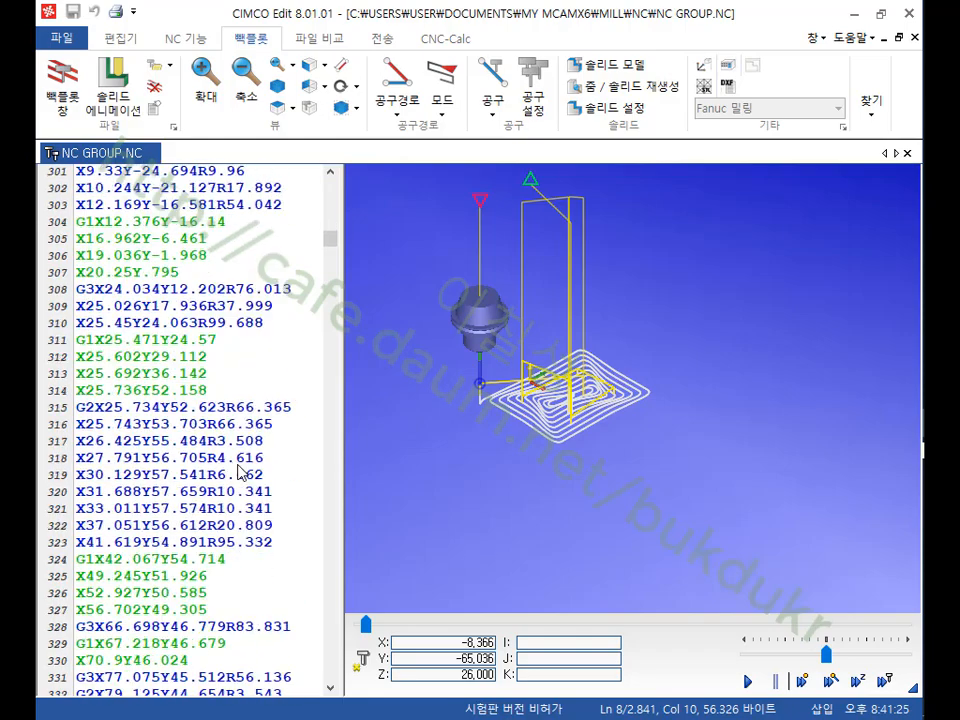
{"action": "scroll", "coordinate": [242, 467], "scroll_direction": "up", "scroll_amount": 20}
{"action": "scroll", "coordinate": [252, 488], "scroll_direction": "up", "scroll_amount": 20}
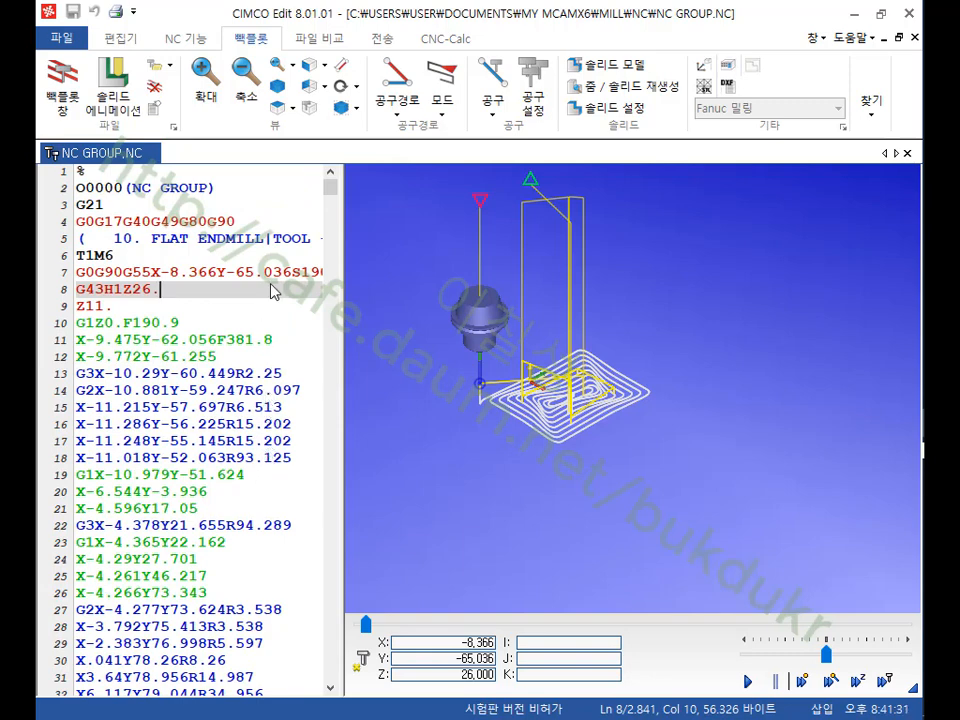
- Set the backplot's work offsets in X to 150 for G56, 300 for G57 and 450 for G58
{"action": "left_click", "coordinate": [730, 66]}
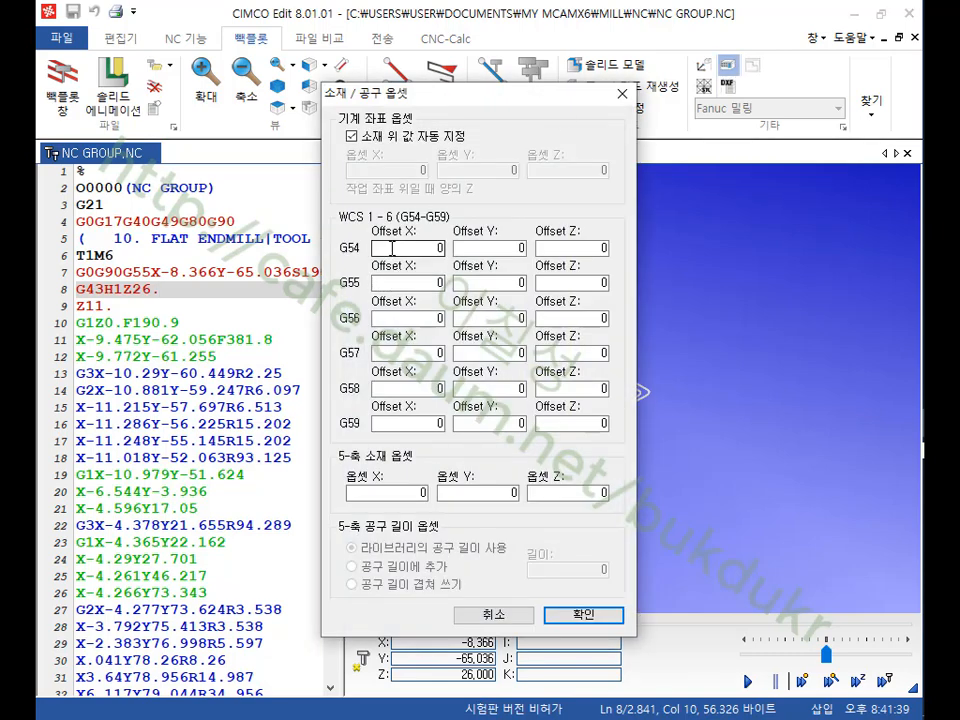
{"action": "left_click", "coordinate": [428, 284]}
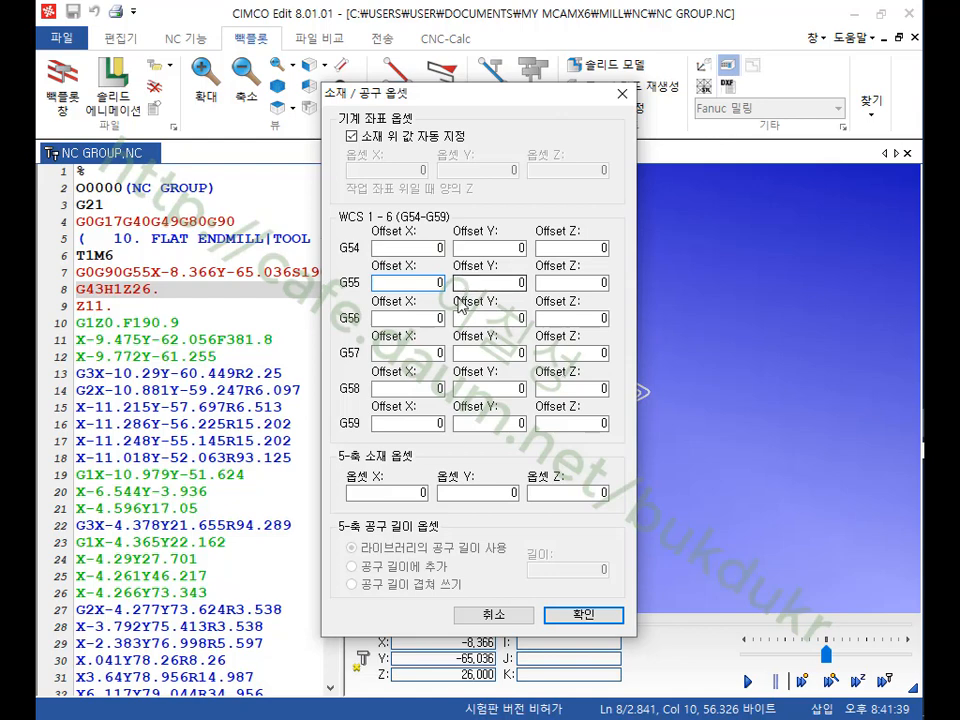
{"action": "left_click", "coordinate": [427, 316]}
{"action": "type", "text": "1"}
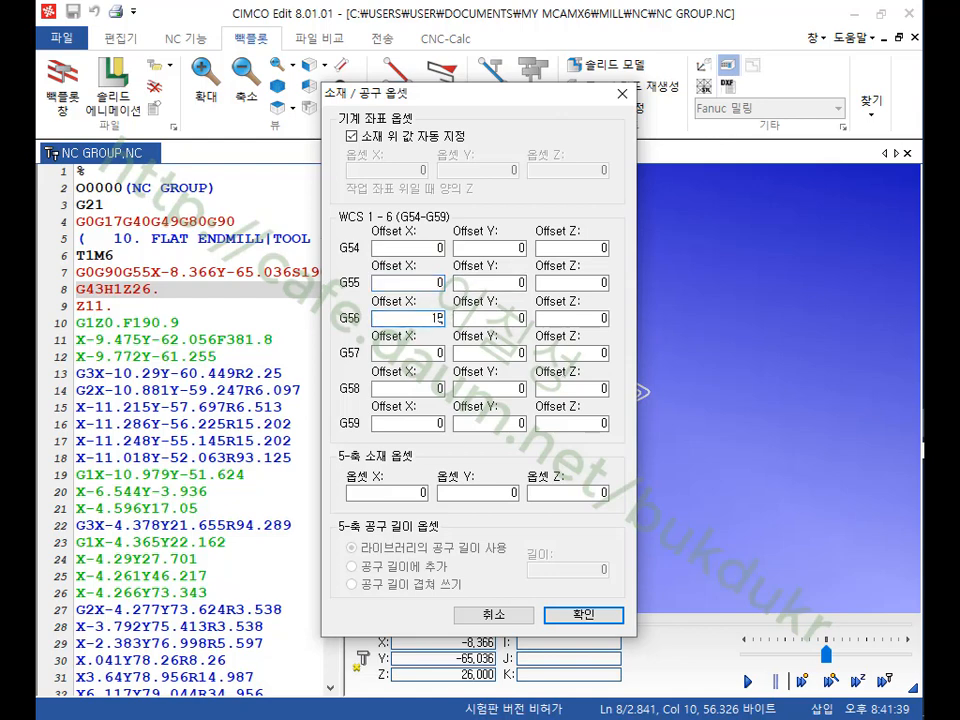
{"action": "type", "text": "50"}
{"action": "left_click", "coordinate": [438, 352]}
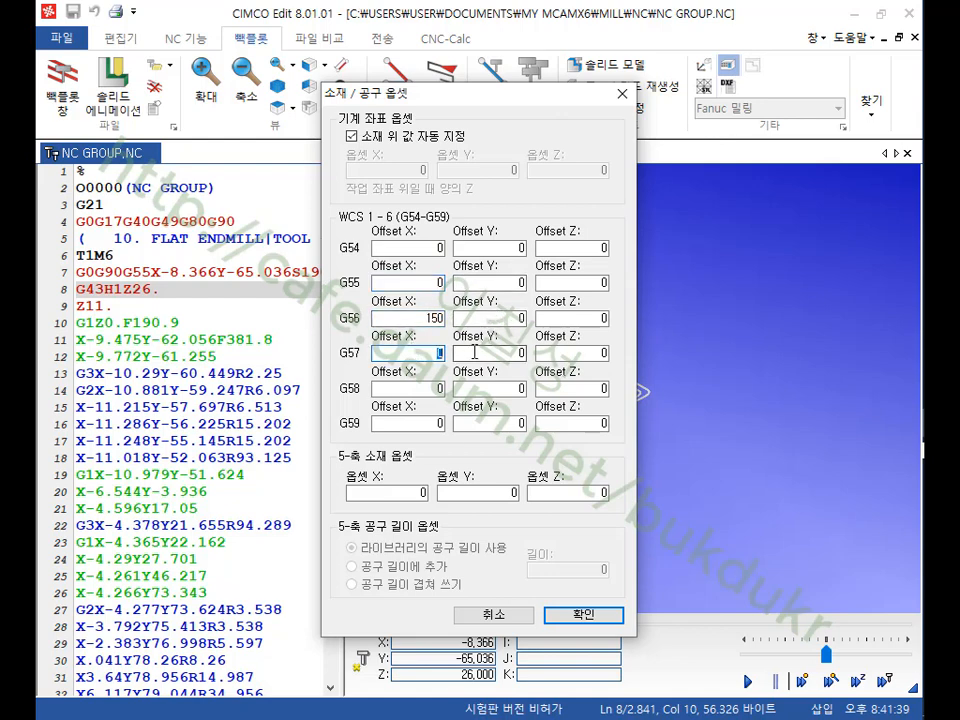
{"action": "type", "text": "300"}
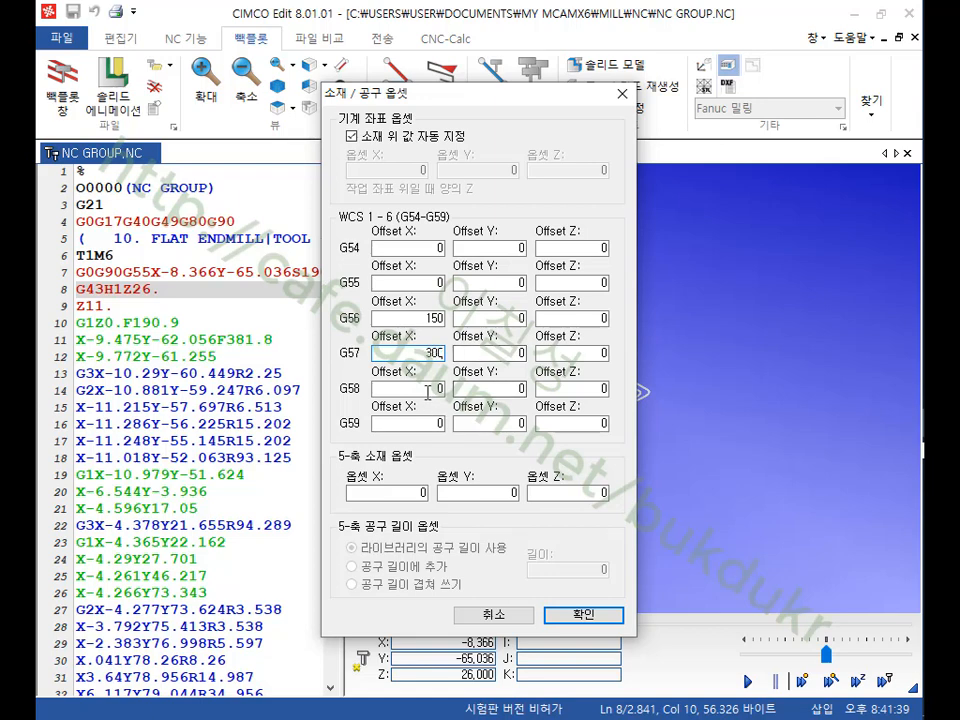
{"action": "left_click", "coordinate": [430, 388]}
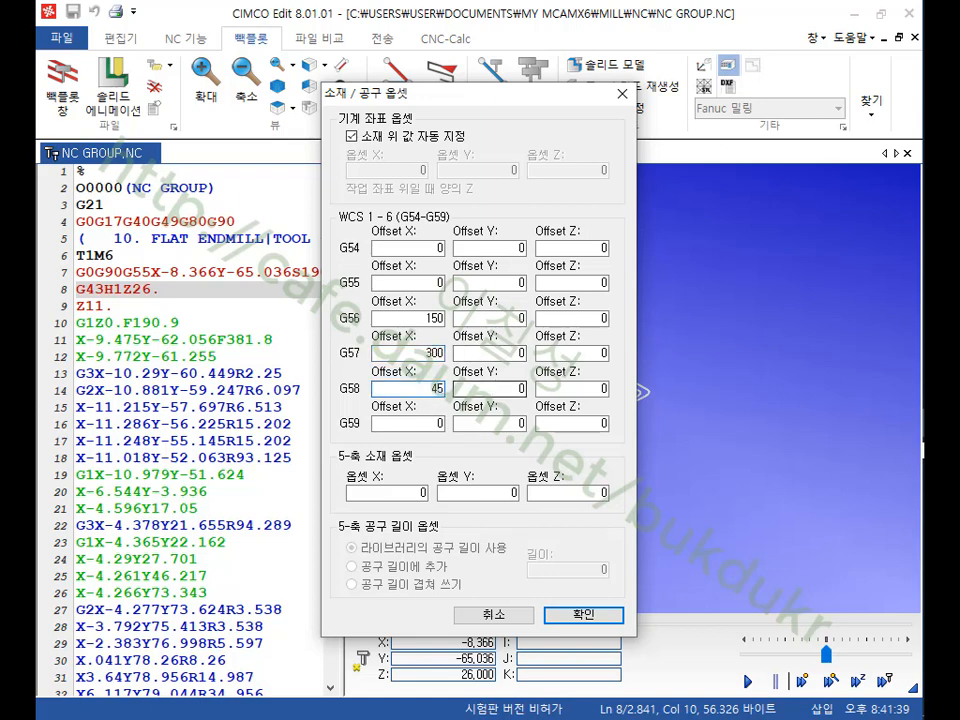
{"action": "type", "text": "450"}
{"action": "left_click", "coordinate": [580, 614]}
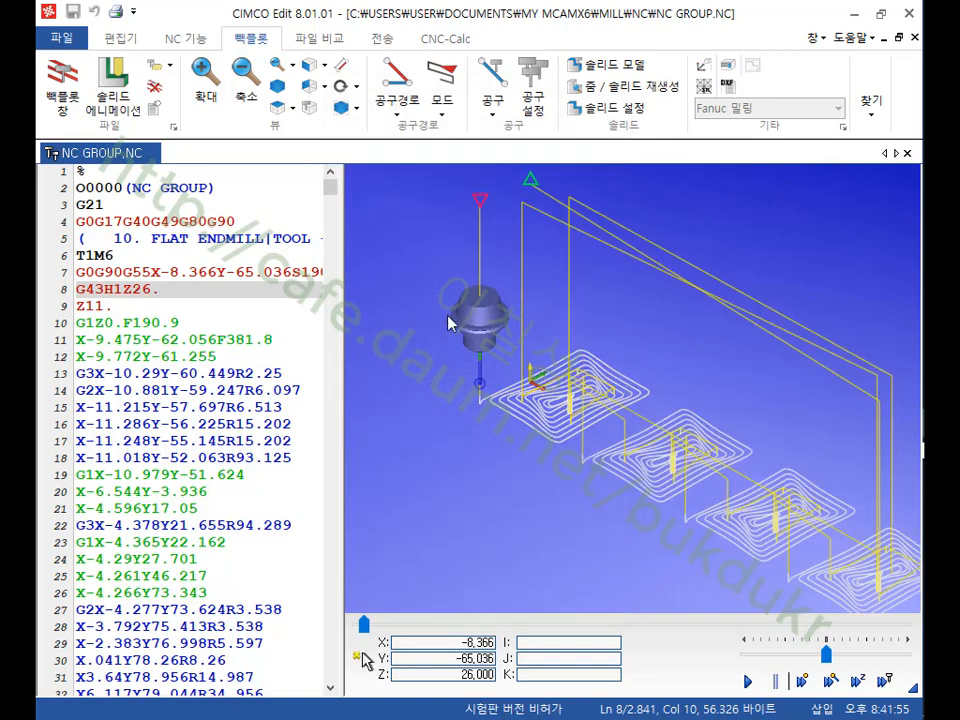
{"action": "scroll", "coordinate": [420, 310], "scroll_direction": "up", "scroll_amount": 3}
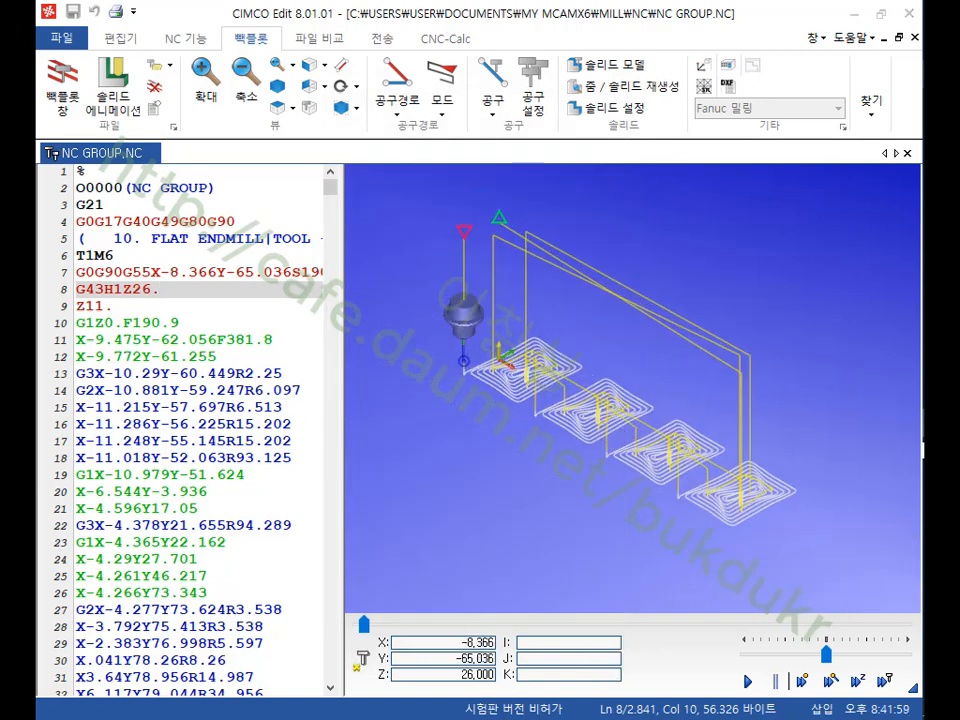
{"action": "mouse_move", "coordinate": [512, 362]}
{"action": "left_mouse_down"}
{"action": "mouse_move", "coordinate": [432, 394]}
{"action": "mouse_move", "coordinate": [388, 442]}
{"action": "mouse_move", "coordinate": [385, 460]}
{"action": "mouse_move", "coordinate": [415, 432]}
{"action": "mouse_move", "coordinate": [408, 458]}
{"action": "mouse_move", "coordinate": [463, 458]}
{"action": "mouse_move", "coordinate": [442, 485]}
{"action": "left_mouse_up"}
{"action": "mouse_move", "coordinate": [615, 399]}
{"action": "left_mouse_down"}
{"action": "mouse_move", "coordinate": [505, 486]}
{"action": "mouse_move", "coordinate": [508, 499]}
{"action": "left_mouse_up"}
{"action": "mouse_move", "coordinate": [443, 410]}
{"action": "left_mouse_down"}
{"action": "mouse_move", "coordinate": [440, 440]}
{"action": "mouse_move", "coordinate": [462, 440]}
{"action": "left_mouse_up"}
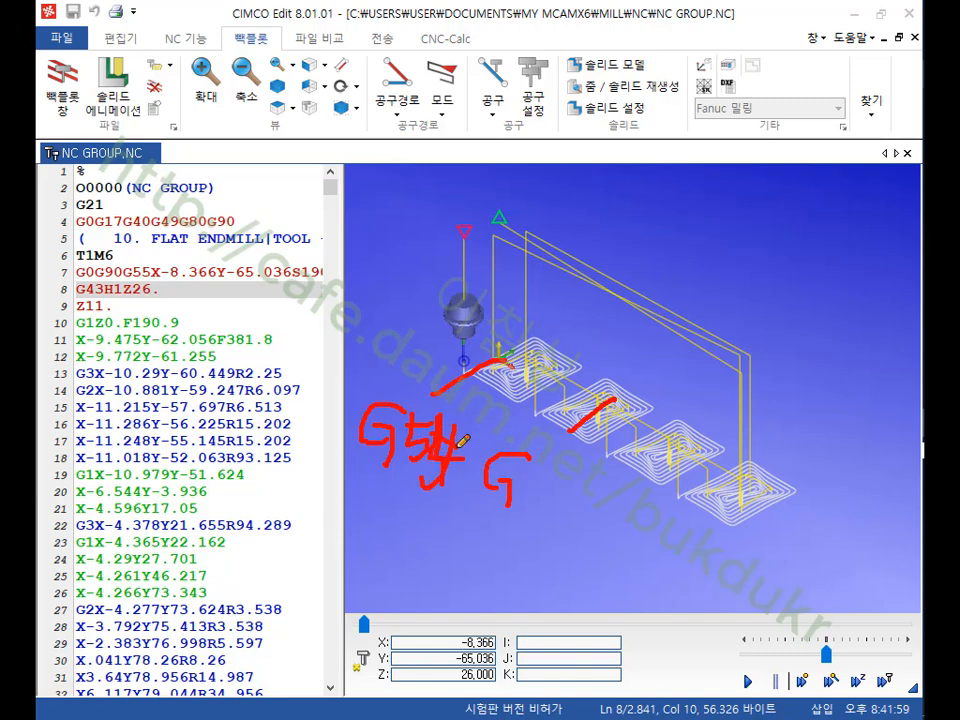
{"action": "mouse_move", "coordinate": [519, 470]}
{"action": "left_mouse_down"}
{"action": "mouse_move", "coordinate": [517, 505]}
{"action": "mouse_move", "coordinate": [533, 476]}
{"action": "left_mouse_up"}
{"action": "mouse_move", "coordinate": [550, 457]}
{"action": "left_mouse_down"}
{"action": "mouse_move", "coordinate": [546, 510]}
{"action": "mouse_move", "coordinate": [543, 498]}
{"action": "left_mouse_up"}
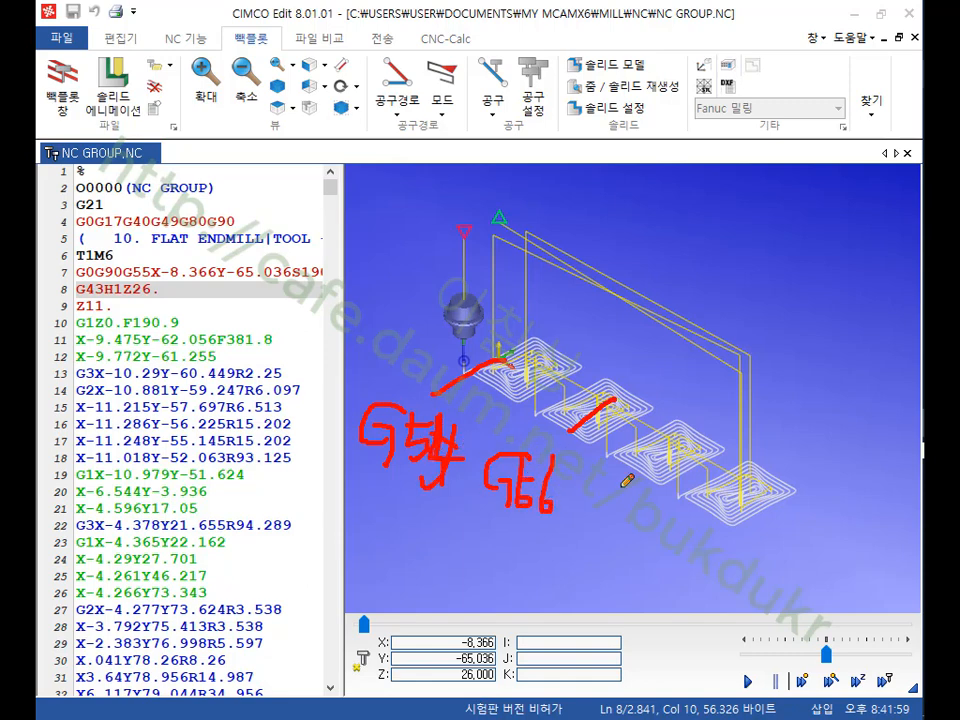
{"action": "mouse_move", "coordinate": [633, 472]}
{"action": "left_mouse_down"}
{"action": "mouse_move", "coordinate": [592, 509]}
{"action": "mouse_move", "coordinate": [600, 501]}
{"action": "left_mouse_up"}
{"action": "left_click_drag", "start_coordinate": [588, 510], "coordinate": [587, 557]}
{"action": "mouse_move", "coordinate": [606, 508]}
{"action": "left_mouse_down"}
{"action": "mouse_move", "coordinate": [612, 560]}
{"action": "mouse_move", "coordinate": [650, 508]}
{"action": "mouse_move", "coordinate": [632, 590]}
{"action": "left_mouse_up"}
{"action": "mouse_move", "coordinate": [713, 518]}
{"action": "left_mouse_down"}
{"action": "mouse_move", "coordinate": [680, 598]}
{"action": "mouse_move", "coordinate": [712, 590]}
{"action": "mouse_move", "coordinate": [742, 602]}
{"action": "left_mouse_up"}
{"action": "mouse_move", "coordinate": [792, 560]}
{"action": "left_mouse_down"}
{"action": "mouse_move", "coordinate": [800, 602]}
{"action": "mouse_move", "coordinate": [786, 590]}
{"action": "left_mouse_up"}
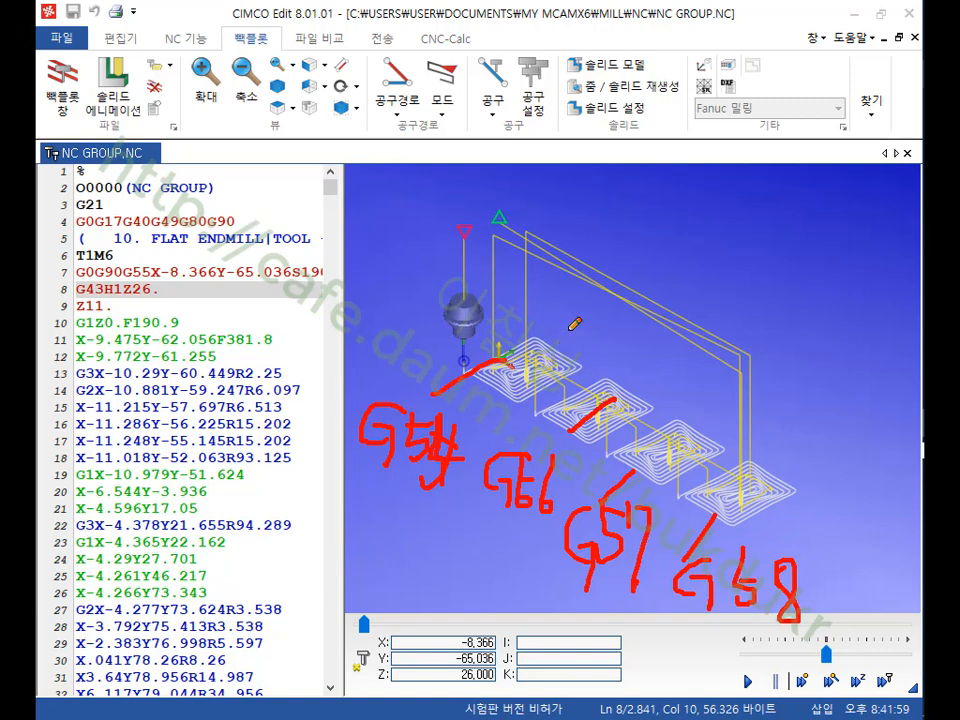
{"action": "left_click_drag", "start_coordinate": [569, 331], "coordinate": [414, 430]}
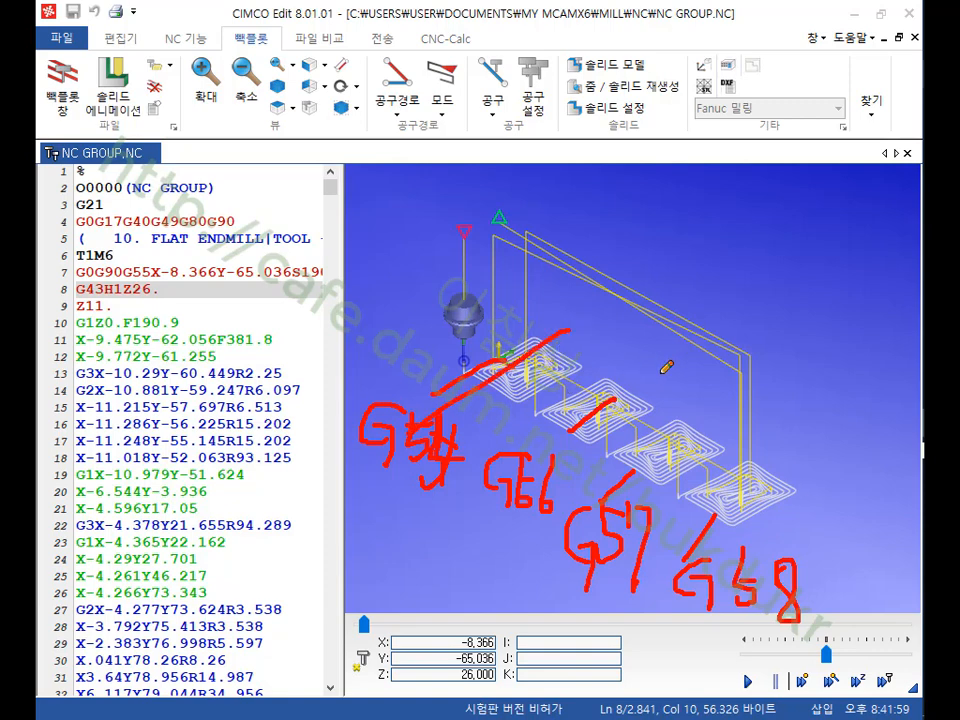
{"action": "left_click_drag", "start_coordinate": [665, 370], "coordinate": [504, 463]}
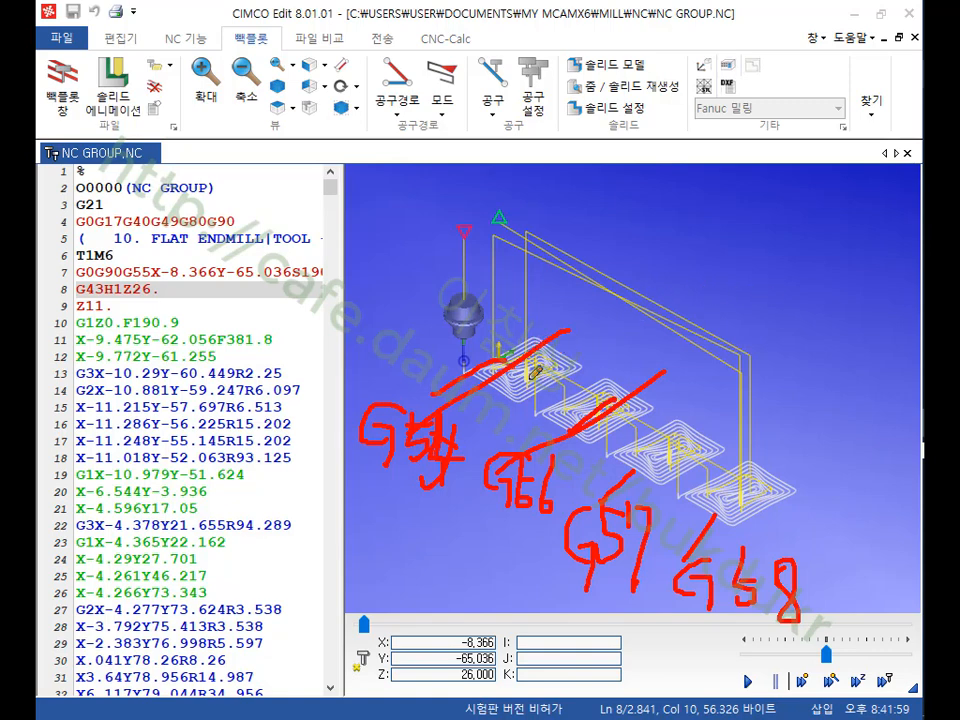
{"action": "left_click_drag", "start_coordinate": [565, 285], "coordinate": [610, 290]}
{"action": "left_click_drag", "start_coordinate": [660, 348], "coordinate": [735, 388]}
{"action": "left_click_drag", "start_coordinate": [772, 392], "coordinate": [825, 432]}
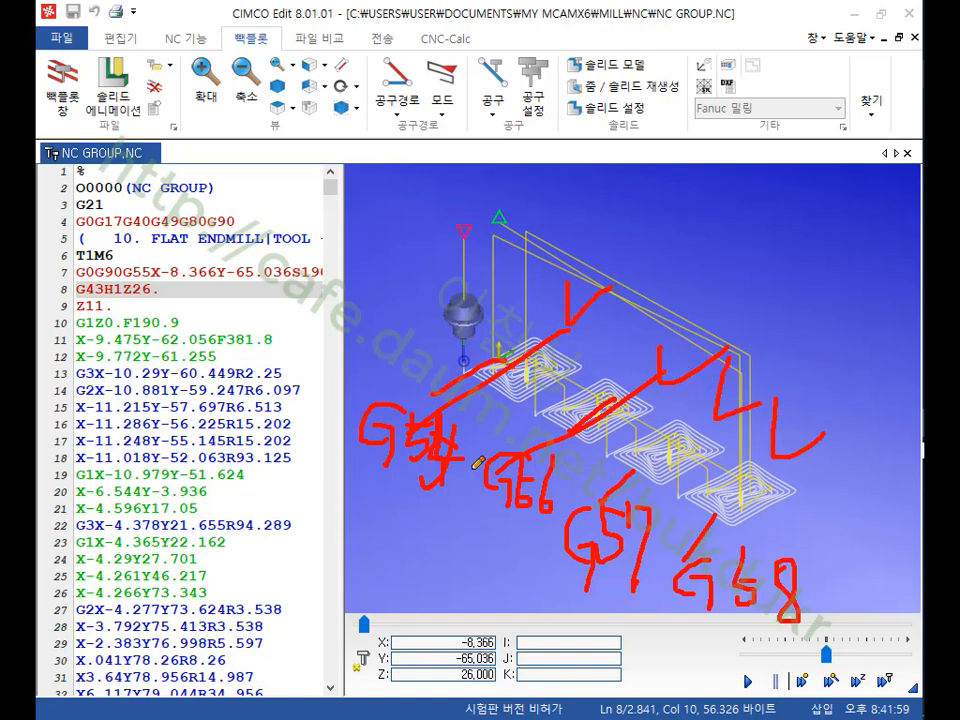
{"action": "mouse_move", "coordinate": [455, 398]}
{"action": "left_mouse_down"}
{"action": "mouse_move", "coordinate": [345, 430]}
{"action": "mouse_move", "coordinate": [460, 440]}
{"action": "left_mouse_up"}
{"action": "mouse_move", "coordinate": [545, 445]}
{"action": "left_mouse_down"}
{"action": "mouse_move", "coordinate": [490, 480]}
{"action": "mouse_move", "coordinate": [571, 517]}
{"action": "mouse_move", "coordinate": [655, 575]}
{"action": "left_mouse_up"}
{"action": "left_click_drag", "start_coordinate": [735, 518], "coordinate": [795, 592]}
{"action": "mouse_move", "coordinate": [551, 330]}
{"action": "left_mouse_down"}
{"action": "mouse_move", "coordinate": [490, 345]}
{"action": "mouse_move", "coordinate": [500, 382]}
{"action": "mouse_move", "coordinate": [551, 374]}
{"action": "left_mouse_up"}
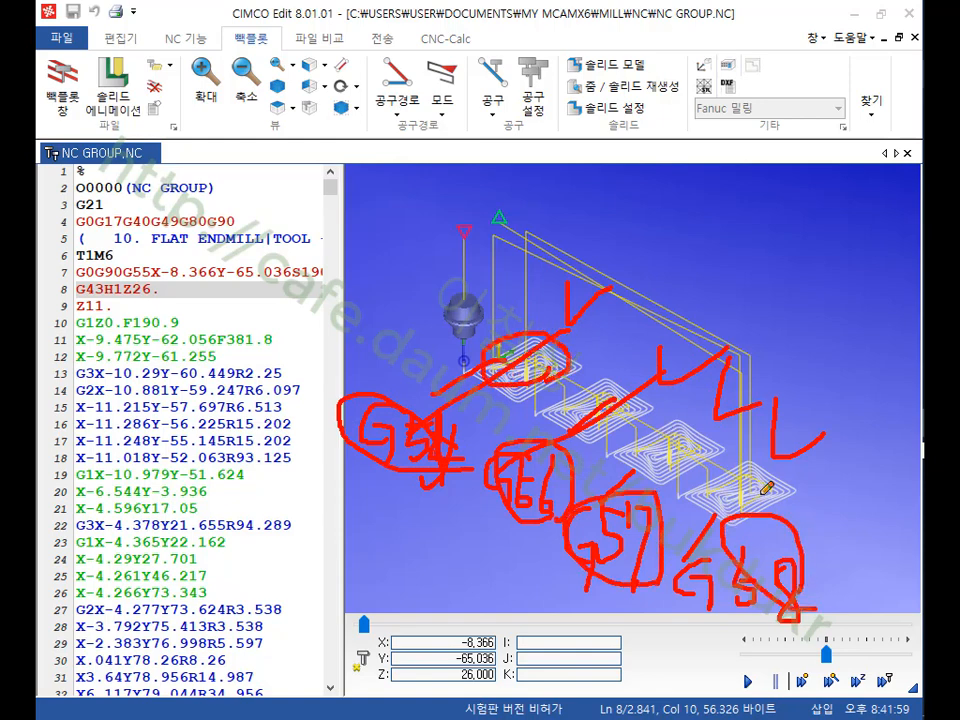
{"action": "mouse_move", "coordinate": [333, 340]}
{"action": "left_mouse_down"}
{"action": "mouse_move", "coordinate": [375, 383]}
{"action": "mouse_move", "coordinate": [399, 358]}
{"action": "left_mouse_up"}
{"action": "left_click_drag", "start_coordinate": [537, 419], "coordinate": [578, 430]}
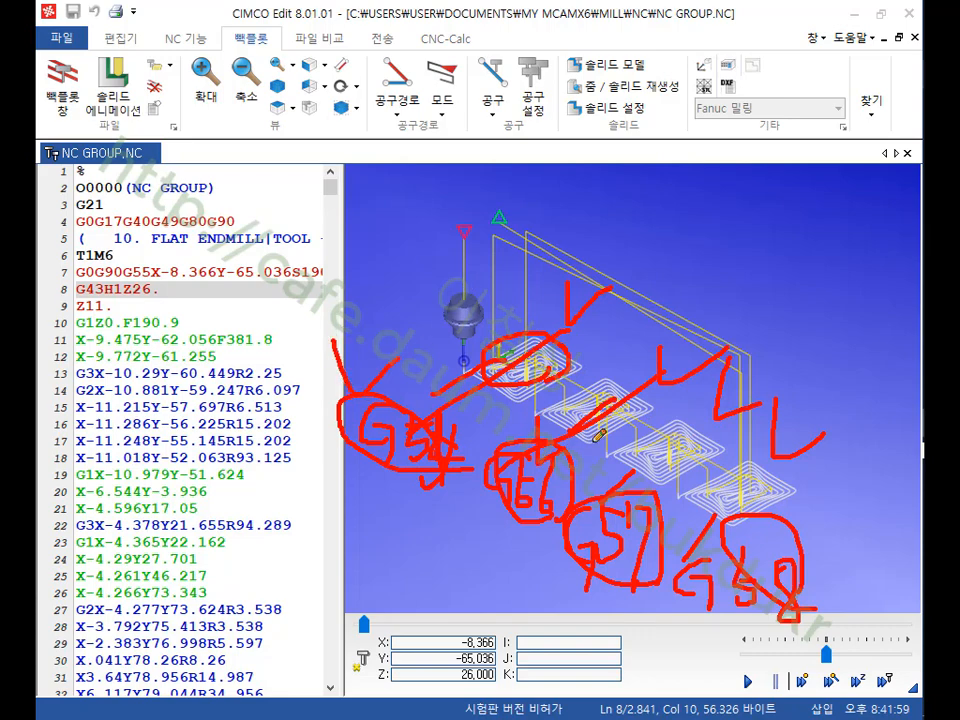
{"action": "left_click_drag", "start_coordinate": [614, 478], "coordinate": [688, 500]}
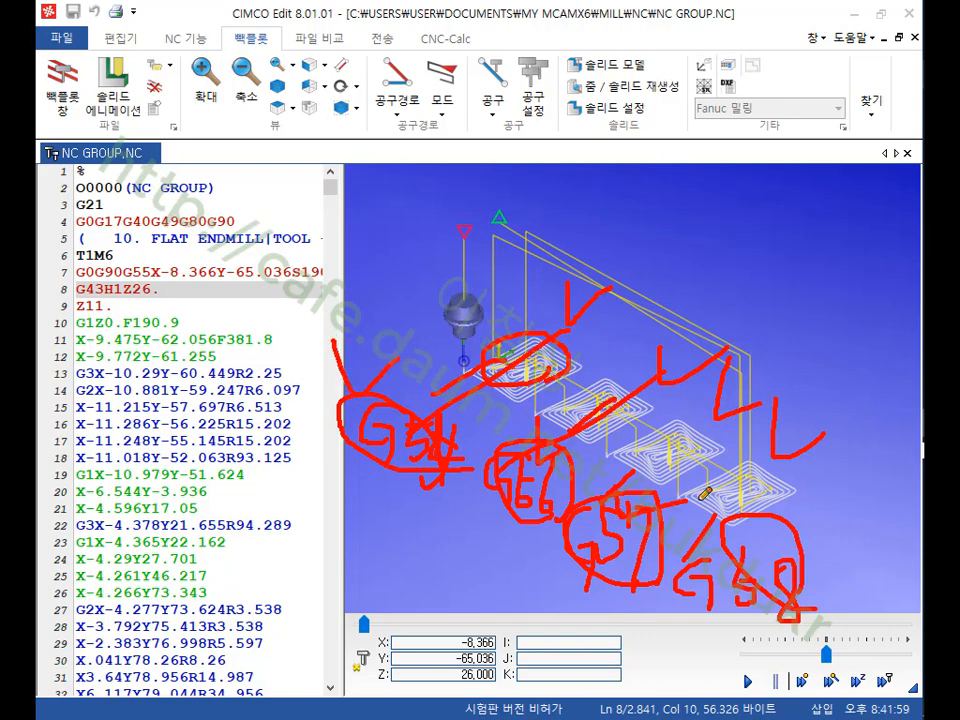
{"action": "right_click", "coordinate": [810, 240]}
{"action": "left_click", "coordinate": [843, 436]}
- Inspect the G55 call and matching code for points on the other workpieces' toolpaths, and play the backplot simulation to the program's end
{"action": "scroll", "coordinate": [511, 383], "scroll_direction": "up", "scroll_amount": 4}
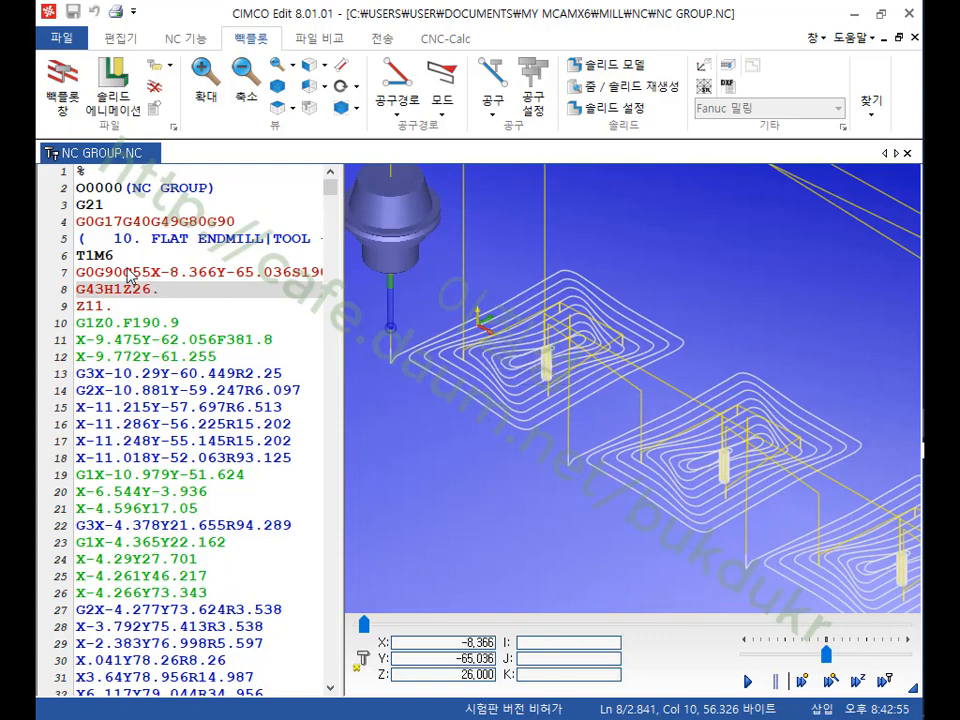
{"action": "left_click", "coordinate": [124, 272]}
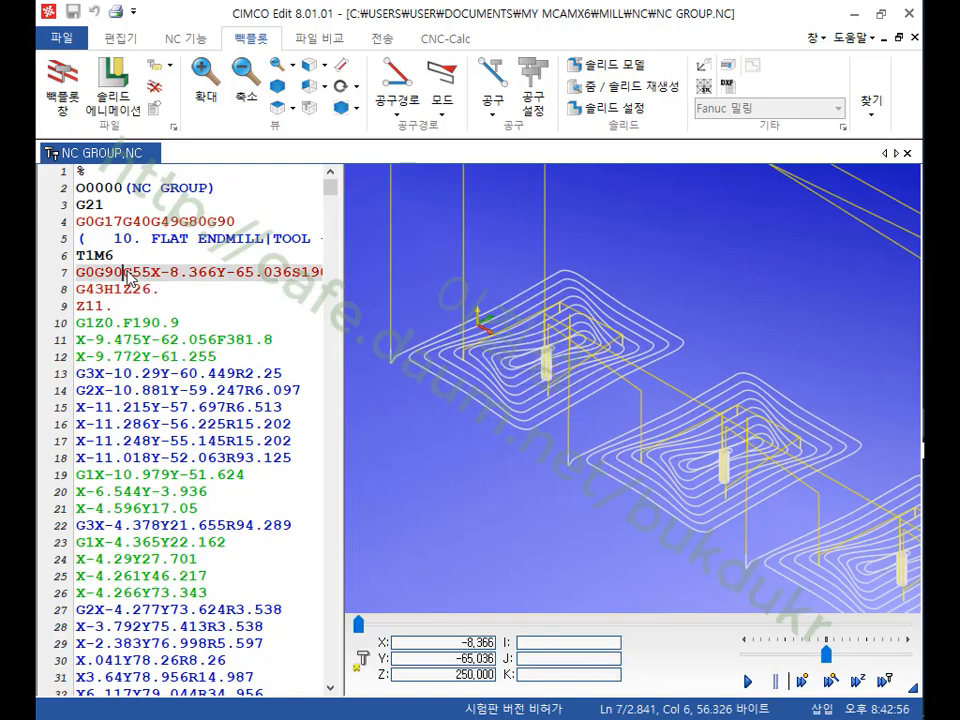
{"action": "left_click", "coordinate": [665, 437]}
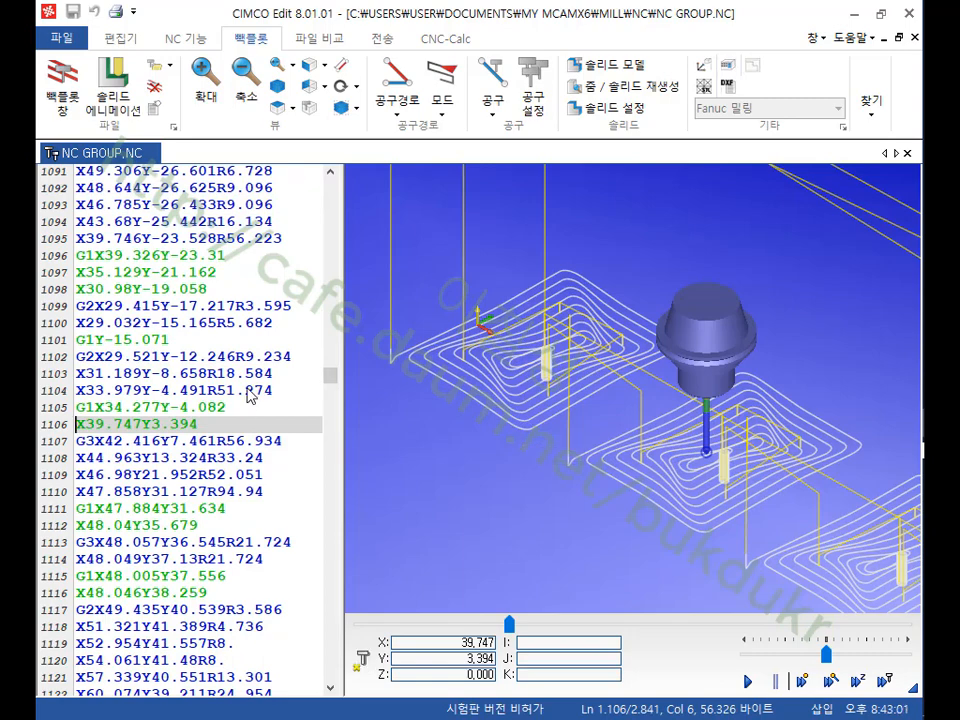
{"action": "left_click", "coordinate": [833, 543]}
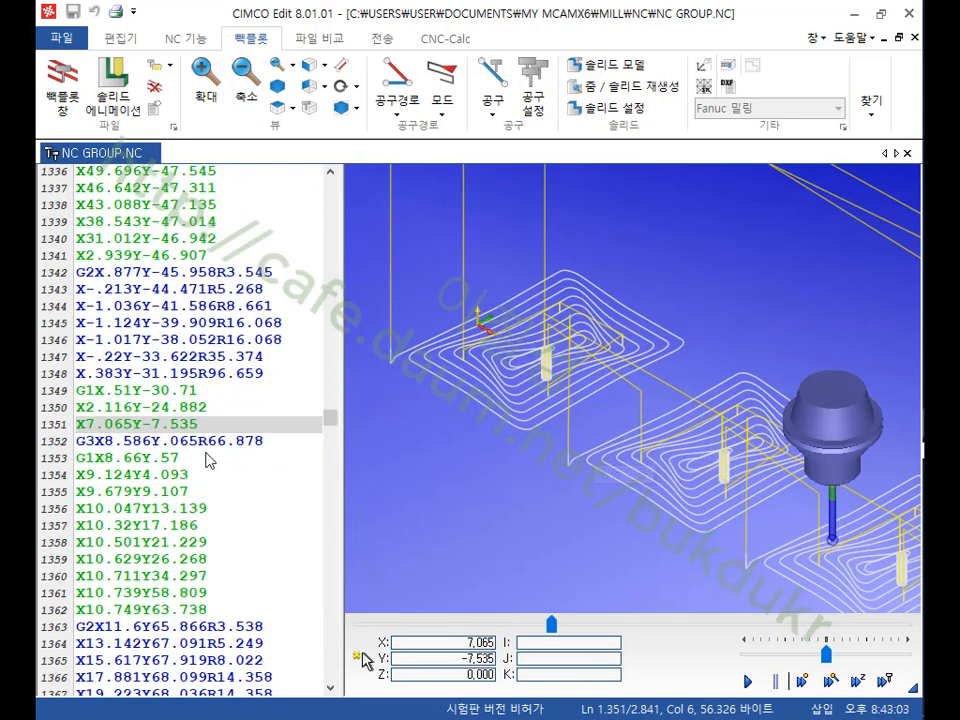
{"action": "scroll", "coordinate": [467, 354], "scroll_direction": "down", "scroll_amount": 2}
{"action": "left_click", "coordinate": [882, 518]}
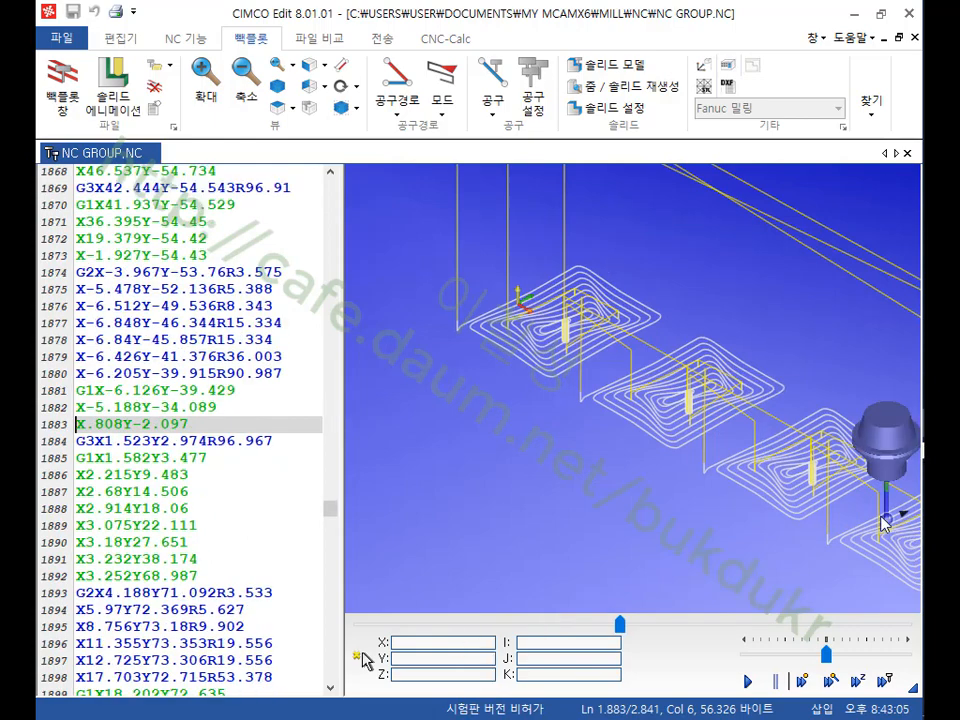
{"action": "scroll", "coordinate": [395, 441], "scroll_direction": "down", "scroll_amount": 3}
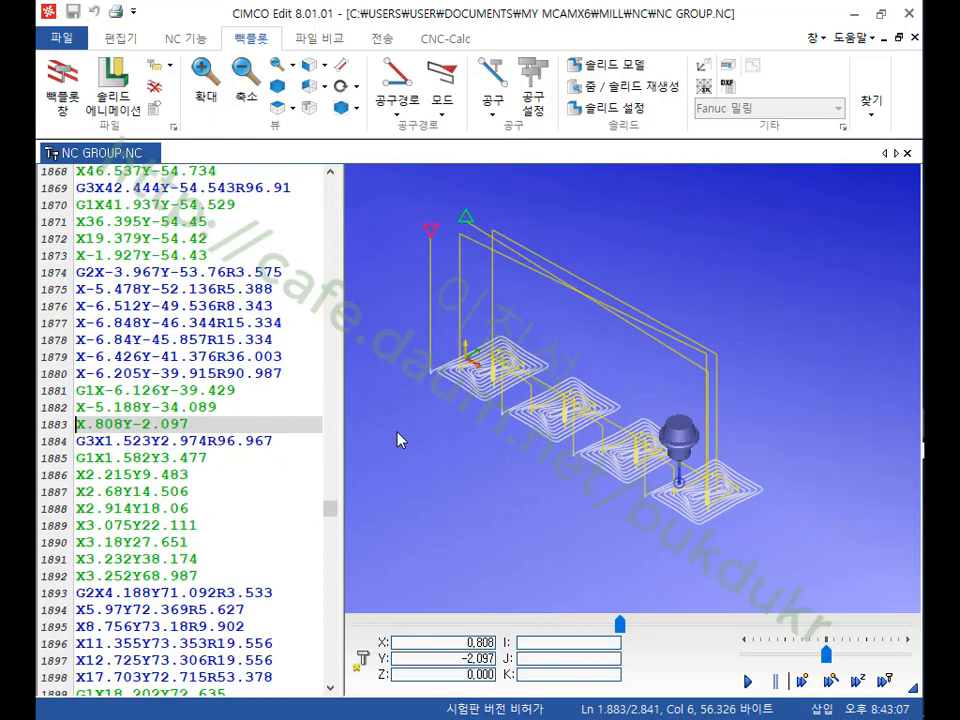
{"action": "left_click", "coordinate": [748, 681]}
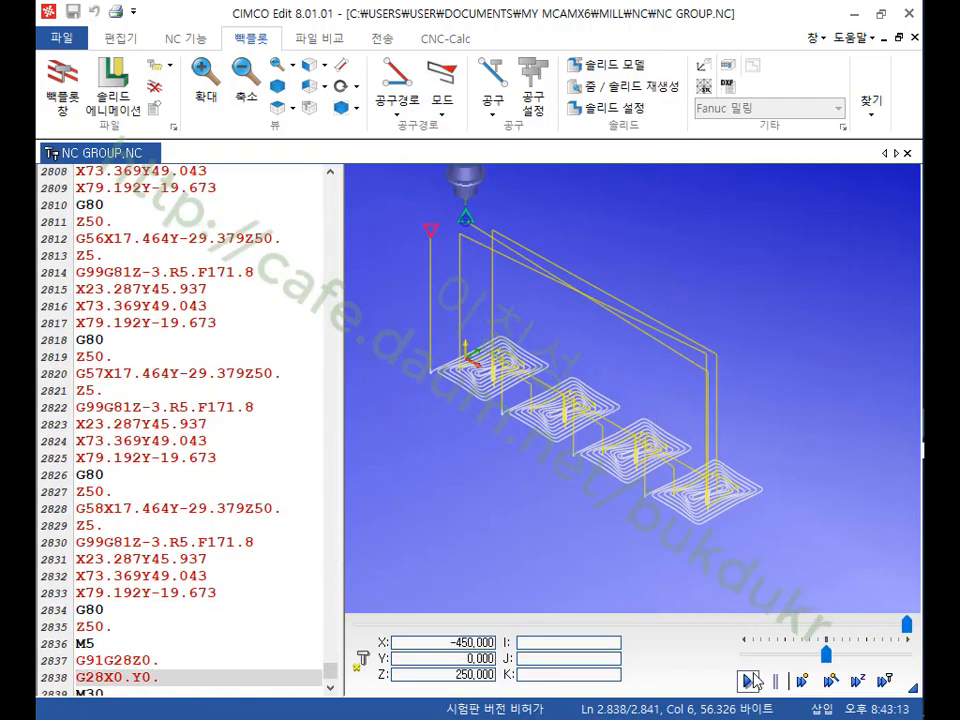
{"action": "left_click", "coordinate": [748, 681]}
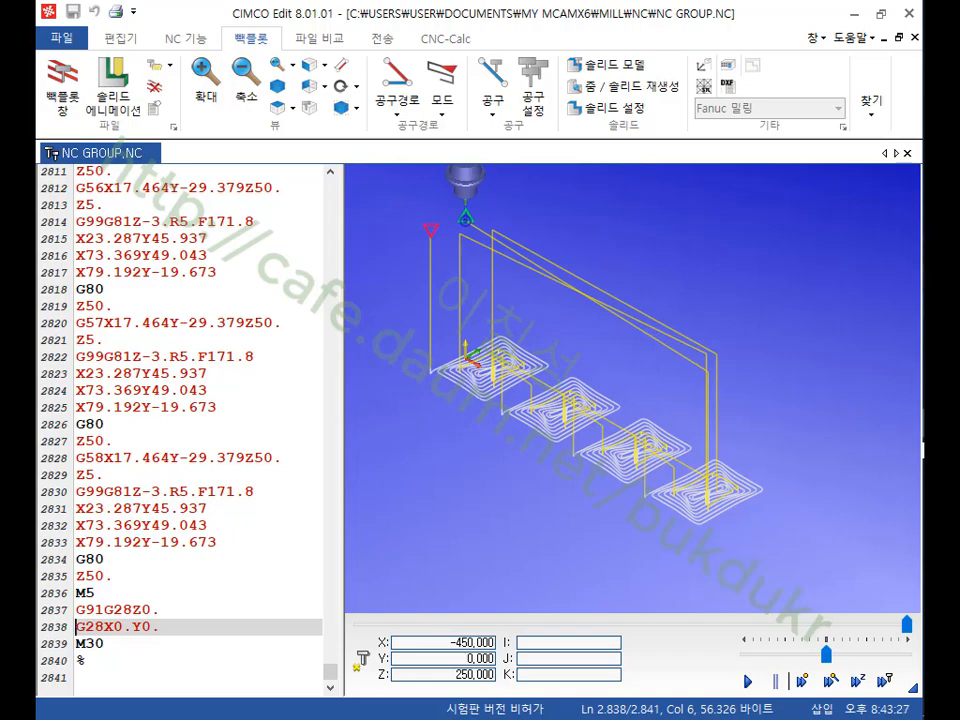
- Switch to Mastercam and draw a plain rectangle about 631 by 574 mm enclosing the four translated toolpaths, with extra space above them
{"action": "key", "text": "alt+Tab"}
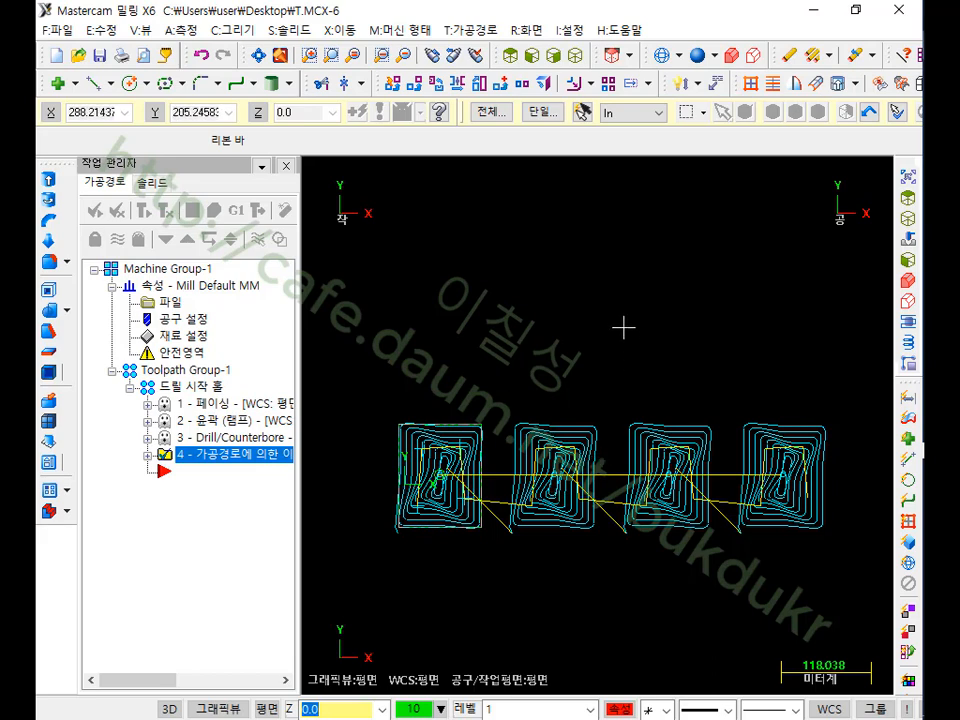
{"action": "scroll", "coordinate": [484, 446], "scroll_direction": "down", "scroll_amount": 1}
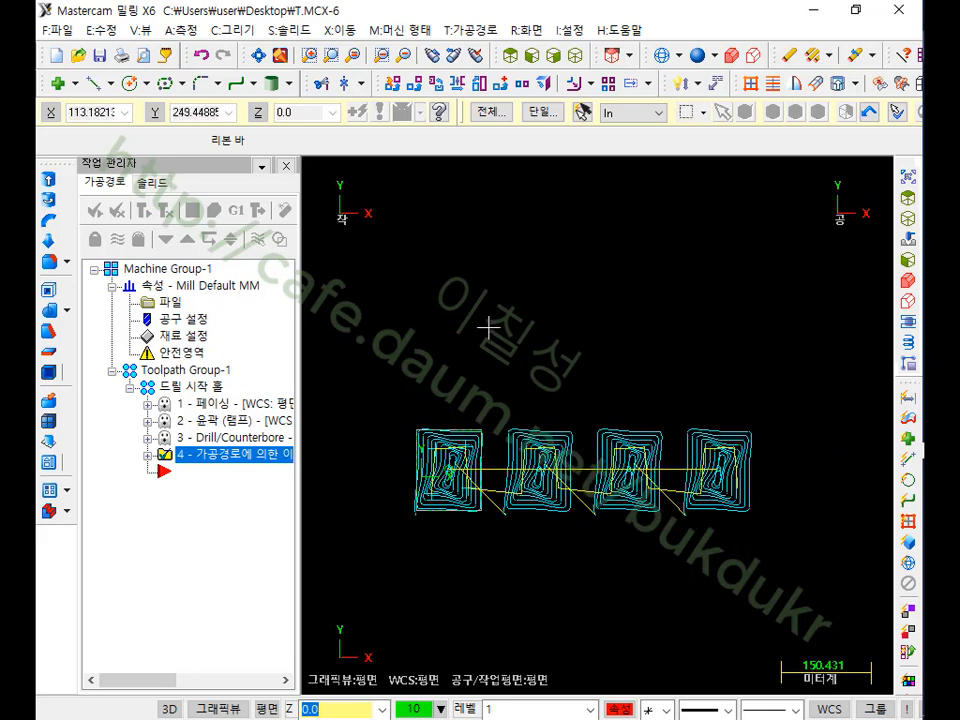
{"action": "left_click", "coordinate": [166, 83]}
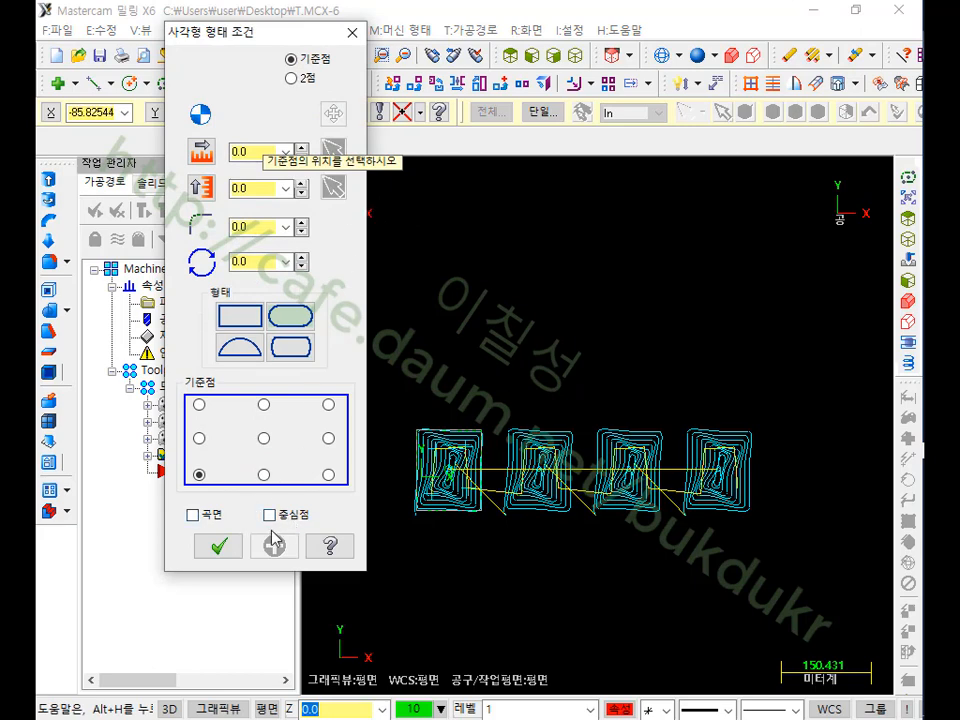
{"action": "left_click", "coordinate": [399, 519]}
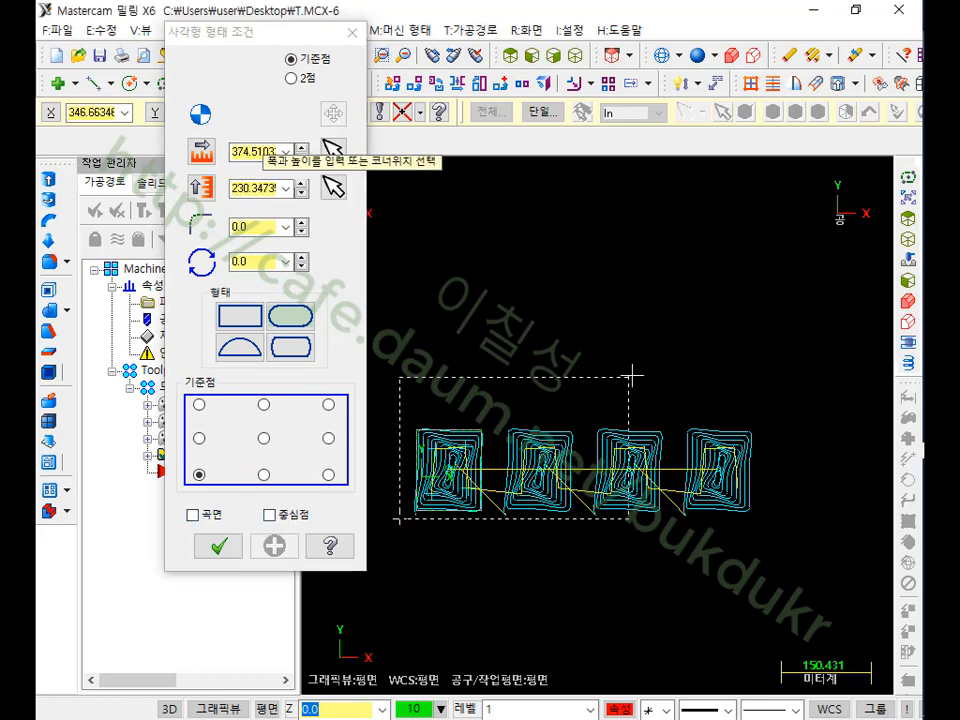
{"action": "left_click", "coordinate": [777, 171]}
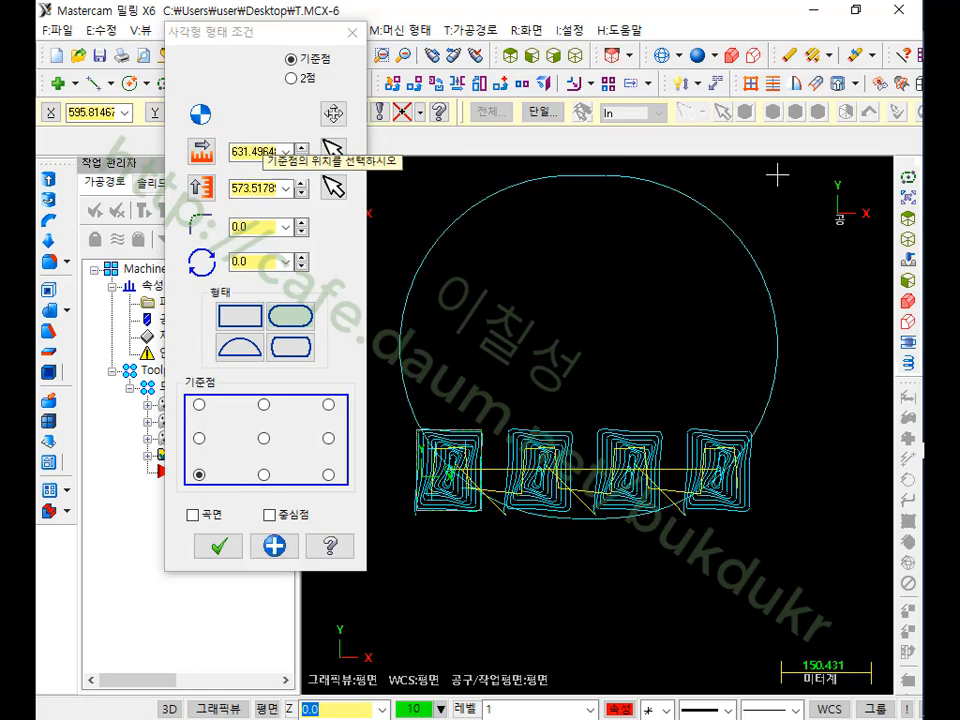
{"action": "left_click", "coordinate": [252, 321]}
{"action": "left_click", "coordinate": [224, 548]}
{"action": "scroll", "coordinate": [520, 516], "scroll_direction": "down", "scroll_amount": 5}
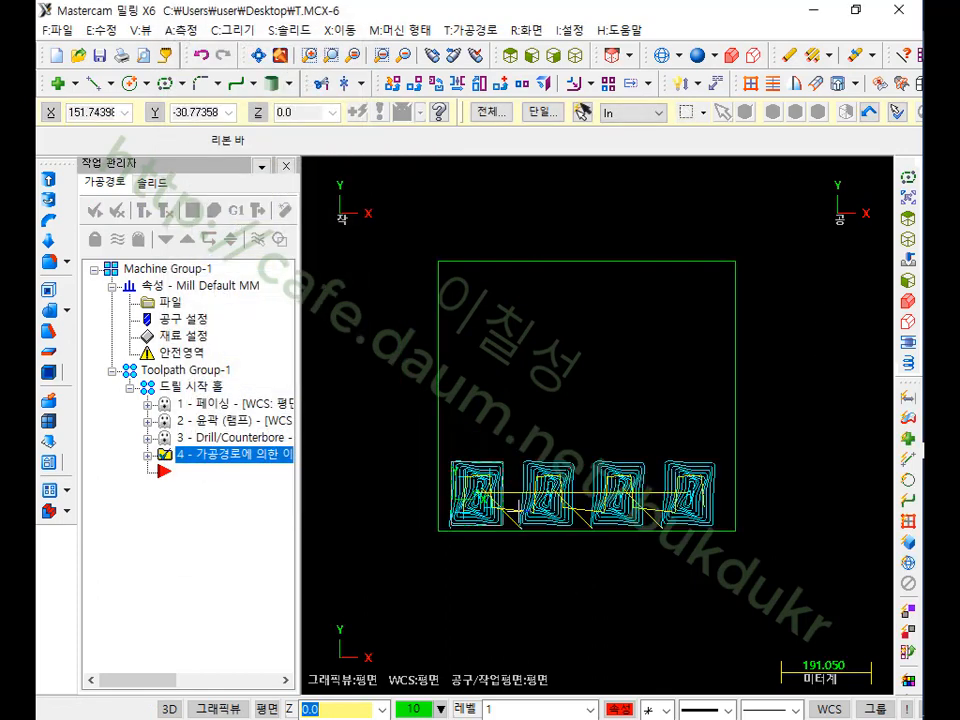
{"action": "scroll", "coordinate": [500, 509], "scroll_direction": "up", "scroll_amount": 4}
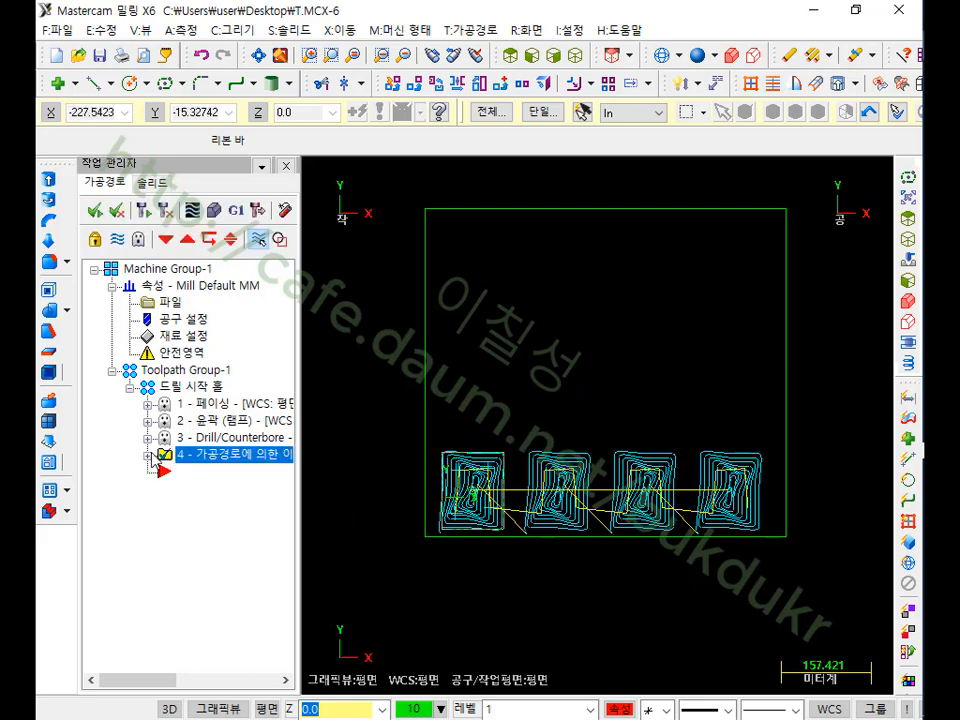
- Change the translated toolpath operation's method to coordinates (좌표값) and its work offset numbering to automatic (자동으로 부여)
{"action": "left_click", "coordinate": [148, 455]}
{"action": "left_click", "coordinate": [182, 469]}
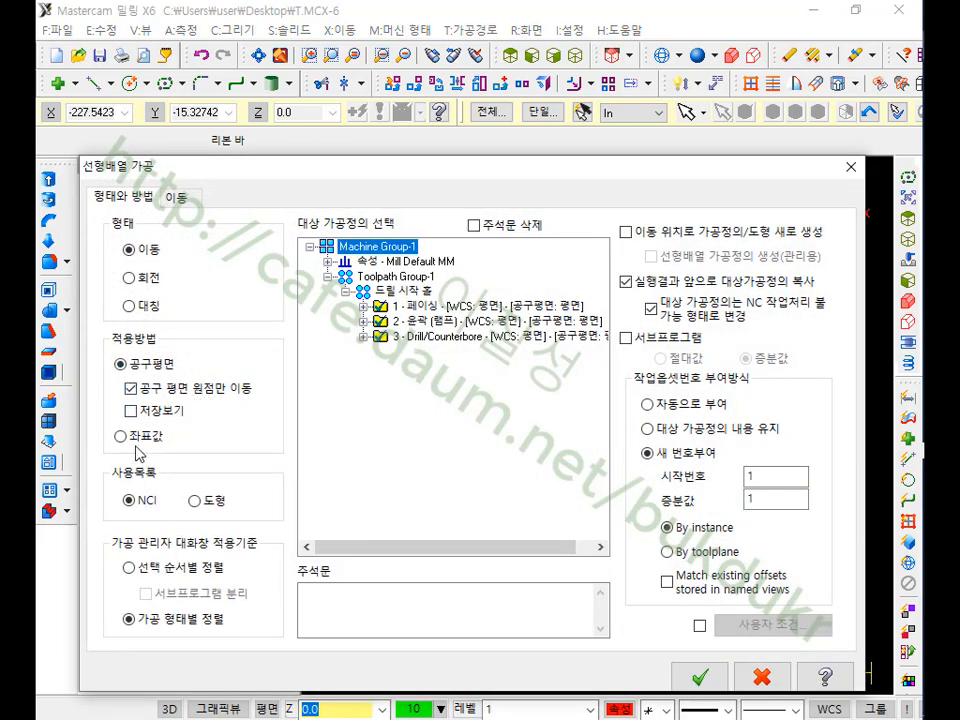
{"action": "left_click", "coordinate": [120, 436]}
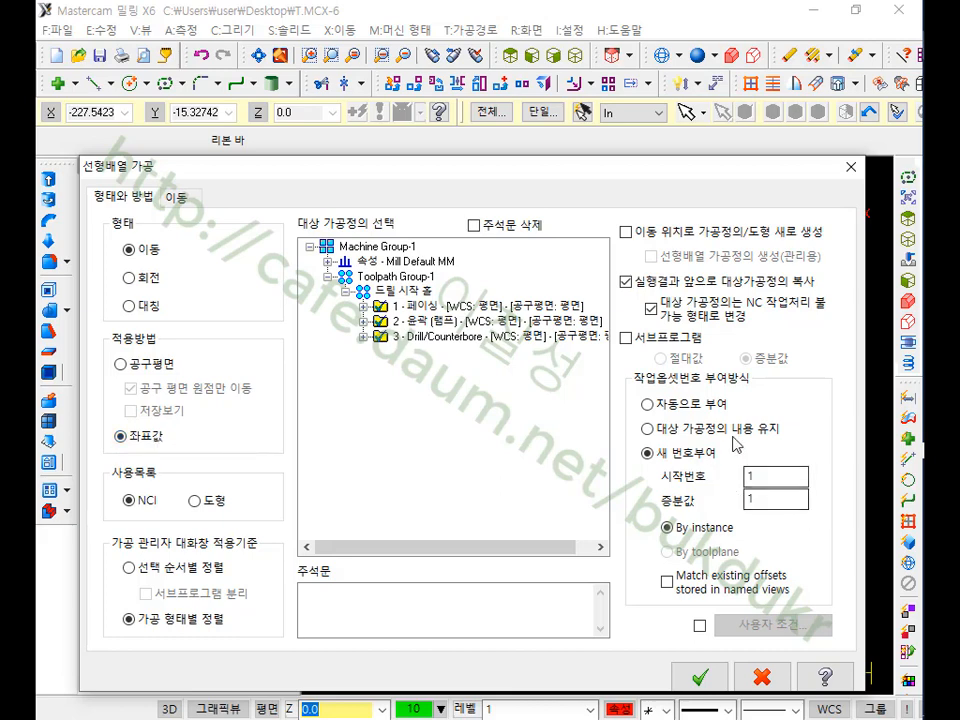
{"action": "left_click", "coordinate": [647, 404]}
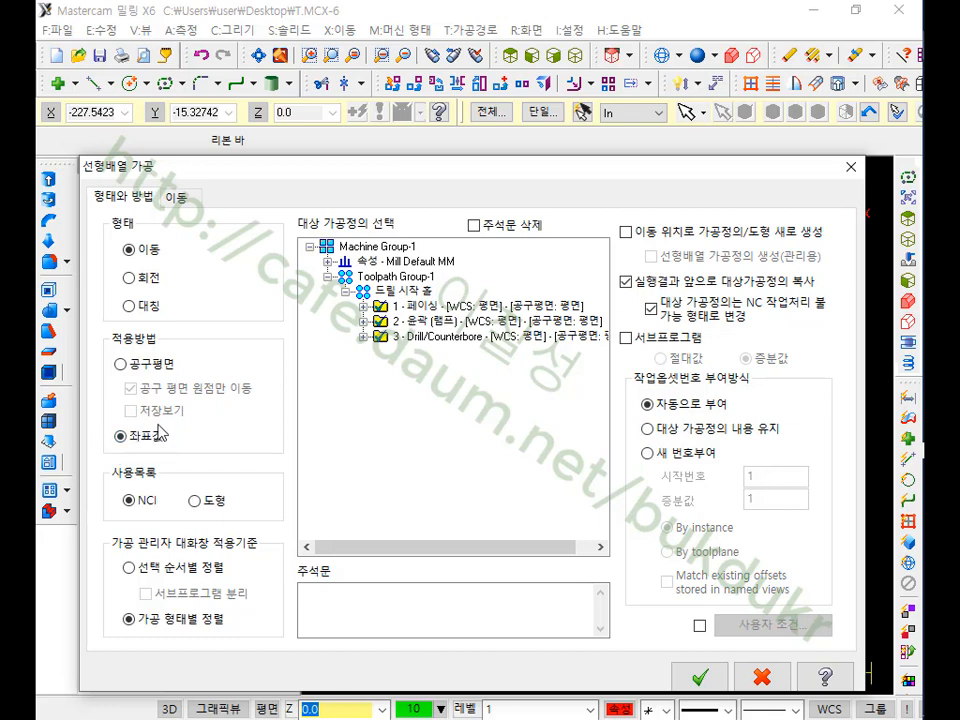
- Set the translation to 3 instances in Y with a Y spacing of 150, and regenerate the operation's toolpaths
{"action": "left_click", "coordinate": [183, 197]}
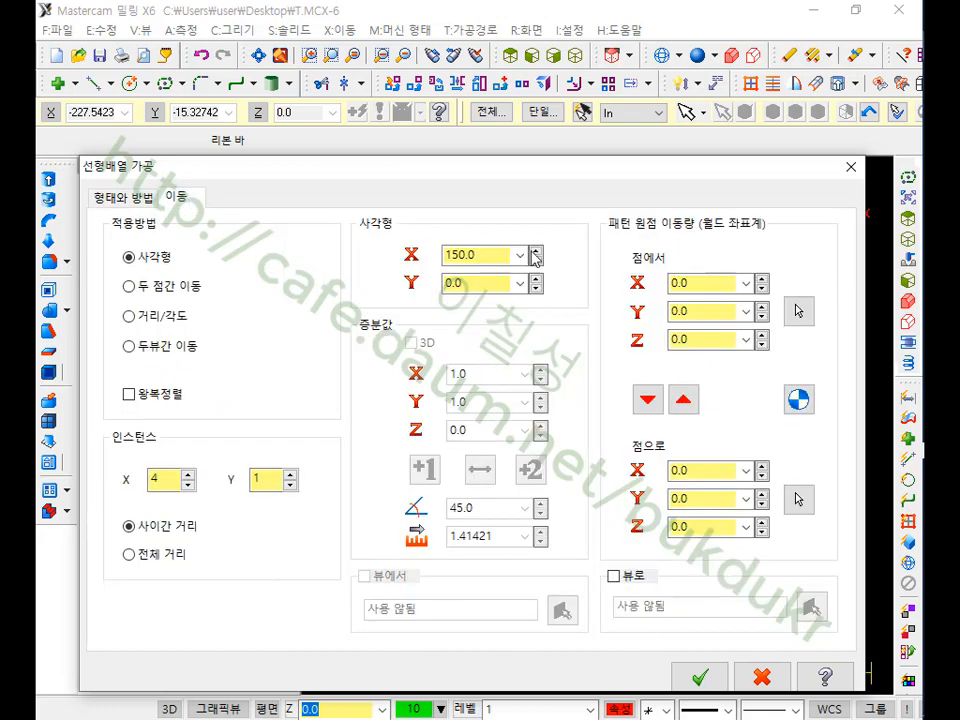
{"action": "double_click", "coordinate": [493, 256]}
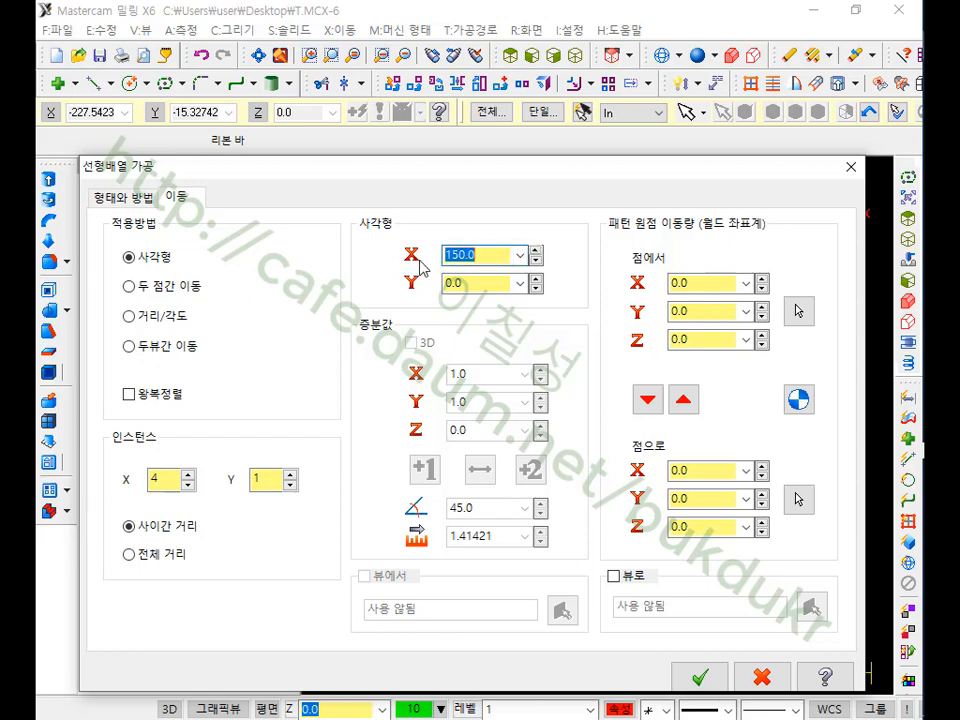
{"action": "left_click", "coordinate": [489, 258]}
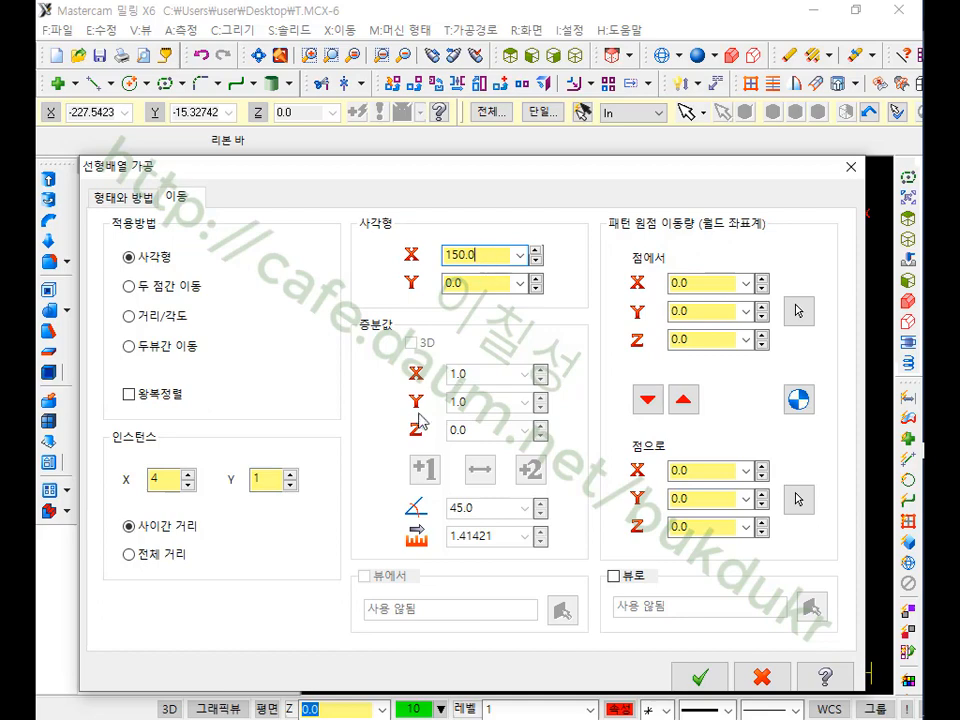
{"action": "left_click_drag", "start_coordinate": [579, 176], "coordinate": [668, 117]}
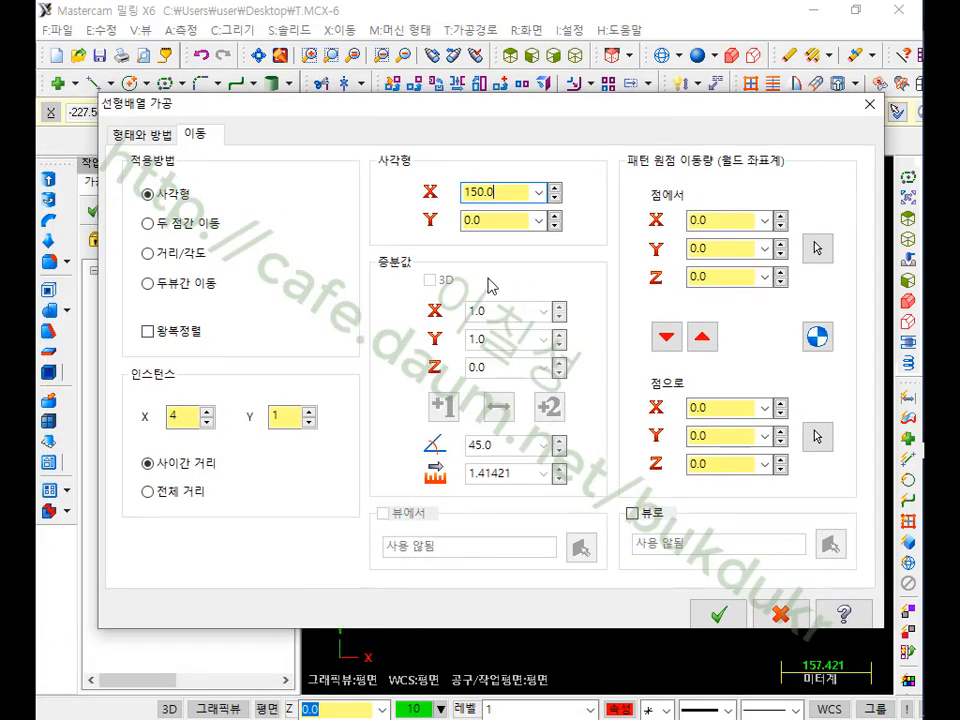
{"action": "left_click", "coordinate": [309, 413]}
{"action": "left_click", "coordinate": [309, 413]}
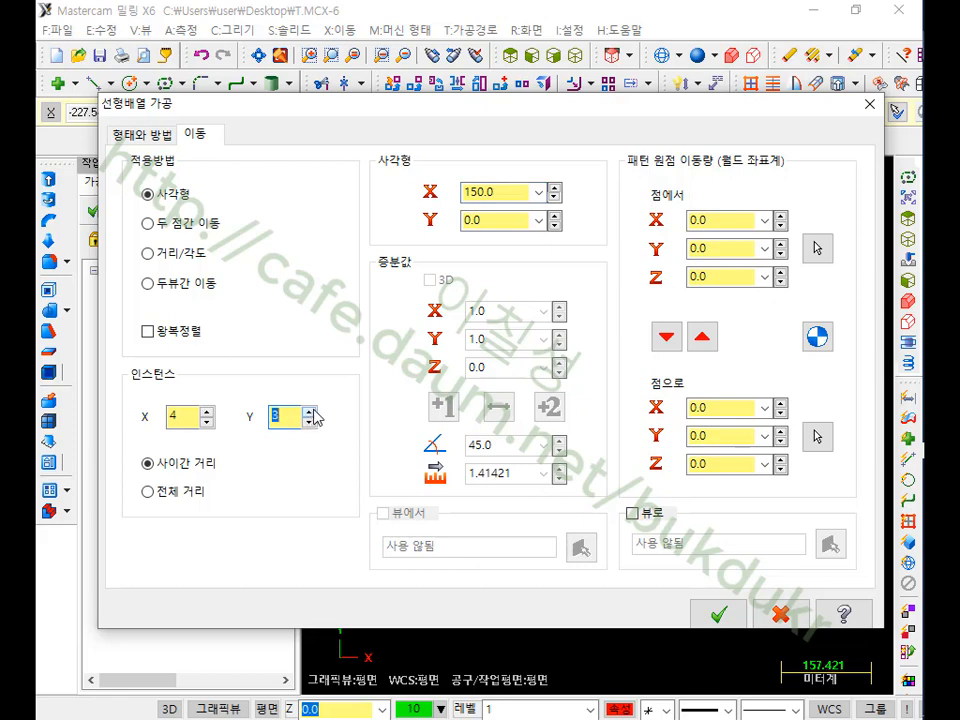
{"action": "left_click", "coordinate": [496, 222]}
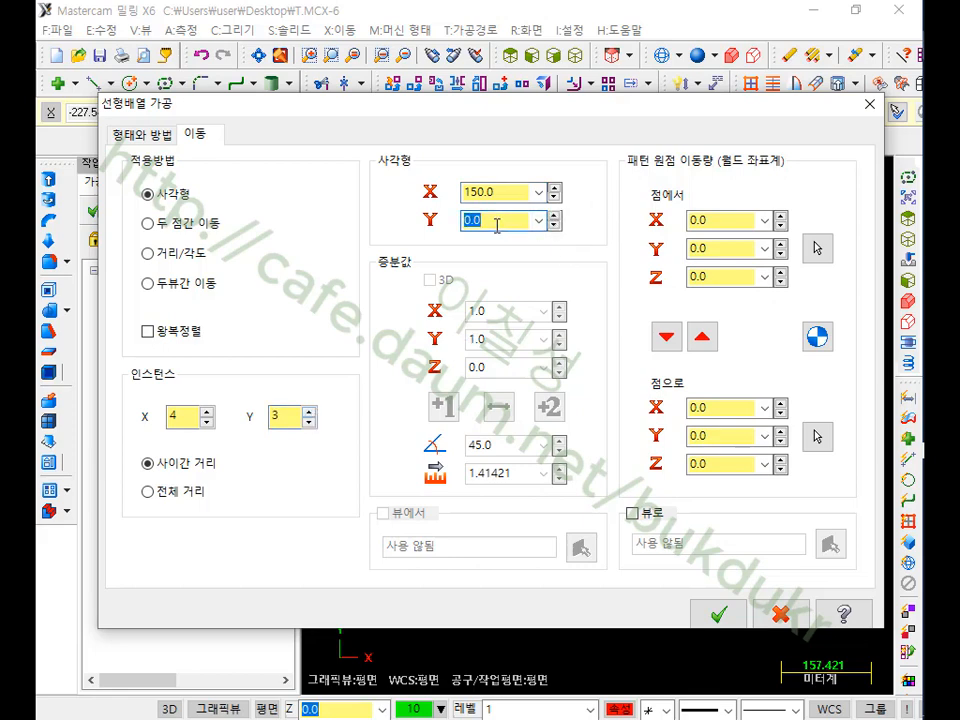
{"action": "type", "text": "150"}
{"action": "left_click", "coordinate": [722, 614]}
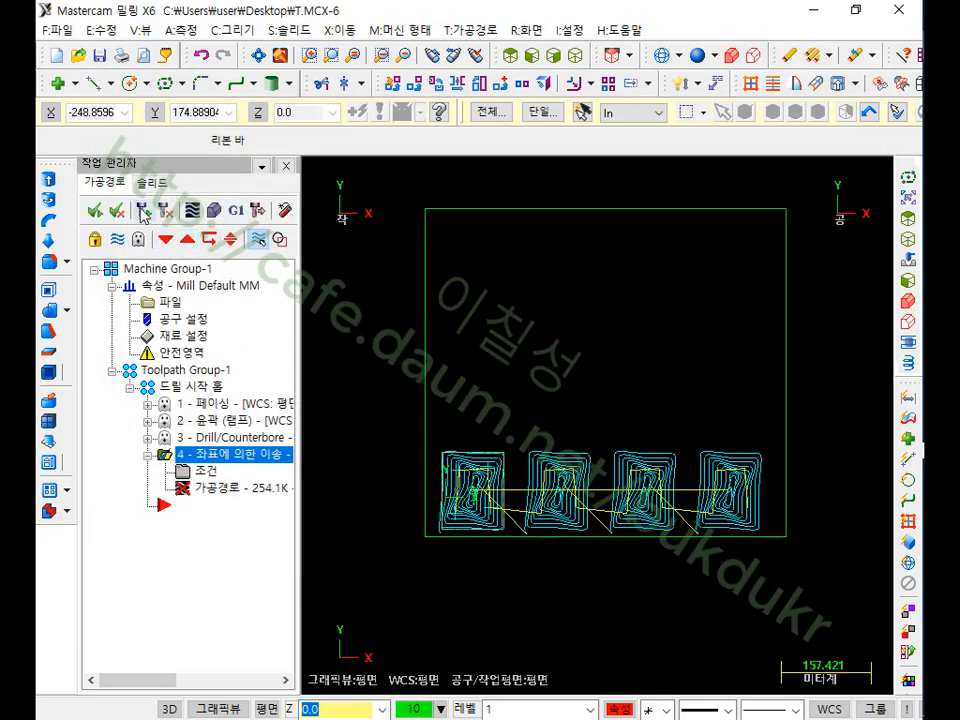
{"action": "left_click", "coordinate": [143, 210]}
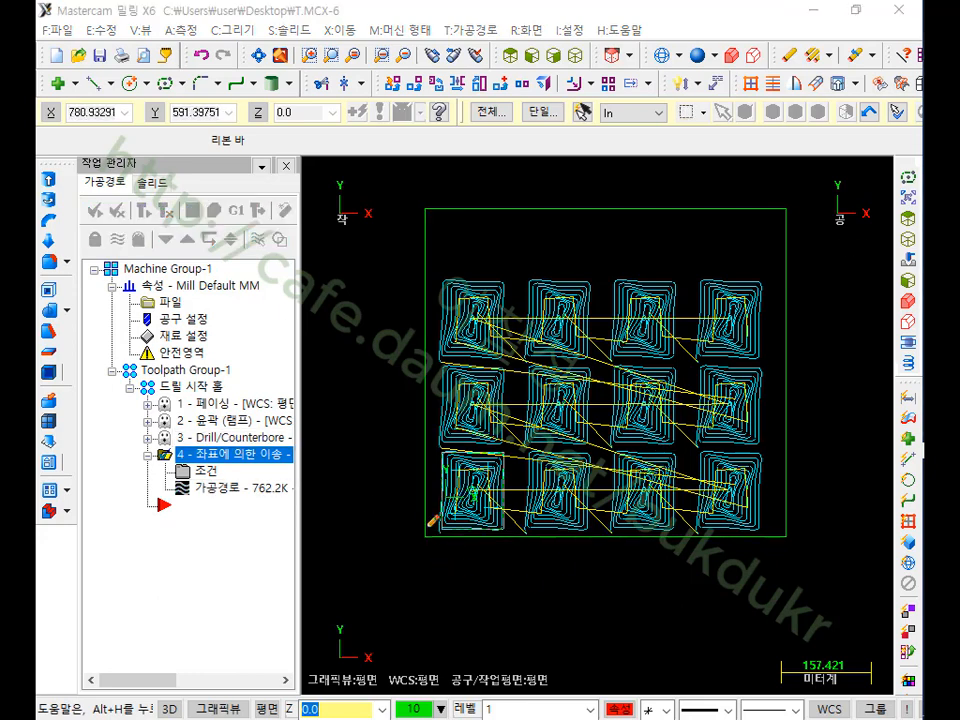
{"action": "left_click_drag", "start_coordinate": [438, 524], "coordinate": [432, 604]}
{"action": "left_click_drag", "start_coordinate": [528, 524], "coordinate": [524, 630]}
{"action": "left_click_drag", "start_coordinate": [522, 619], "coordinate": [547, 642]}
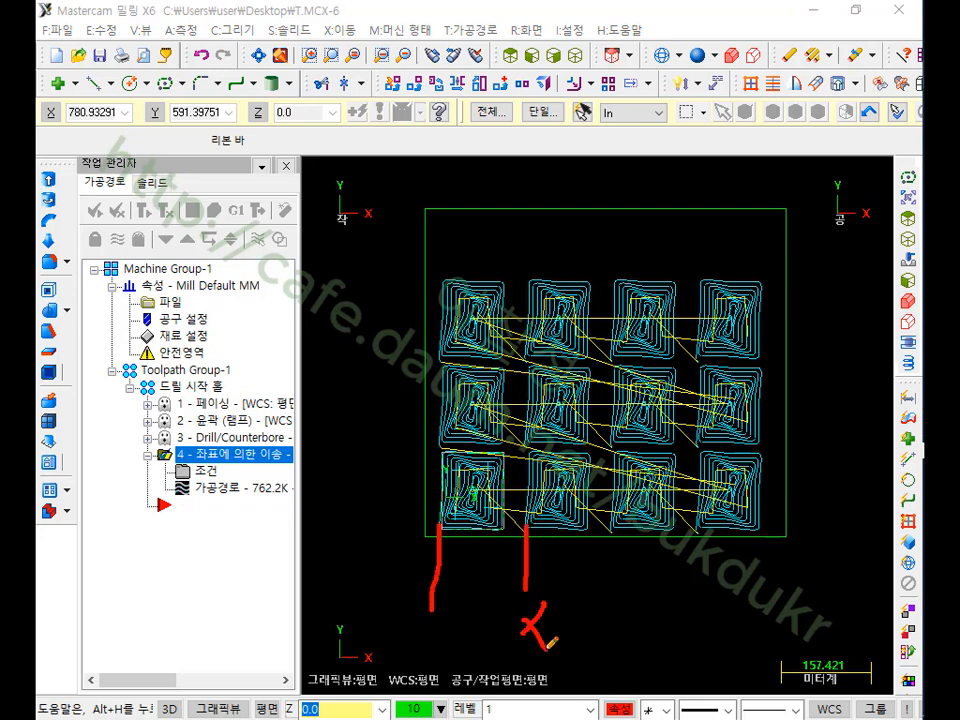
{"action": "left_click_drag", "start_coordinate": [452, 501], "coordinate": [436, 498]}
{"action": "right_click", "coordinate": [792, 428]}
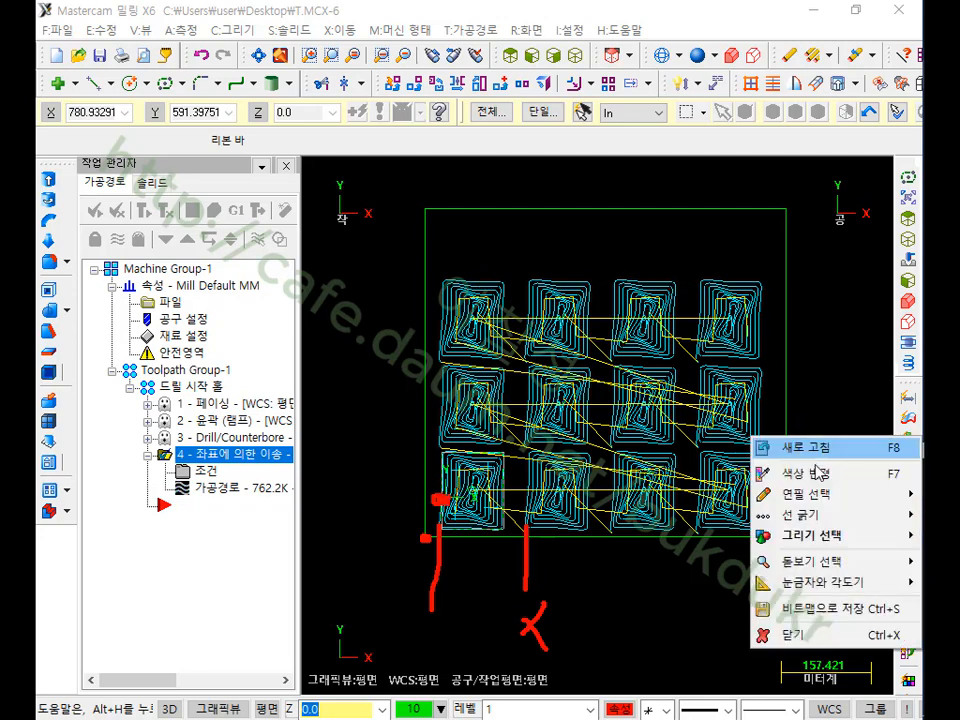
{"action": "left_click", "coordinate": [810, 636]}
- Post-process the coordinate-translated operation, overwriting the existing NC file, and switch to CIMCO Edit to reload NC GROUP.NC
{"action": "left_click", "coordinate": [190, 457]}
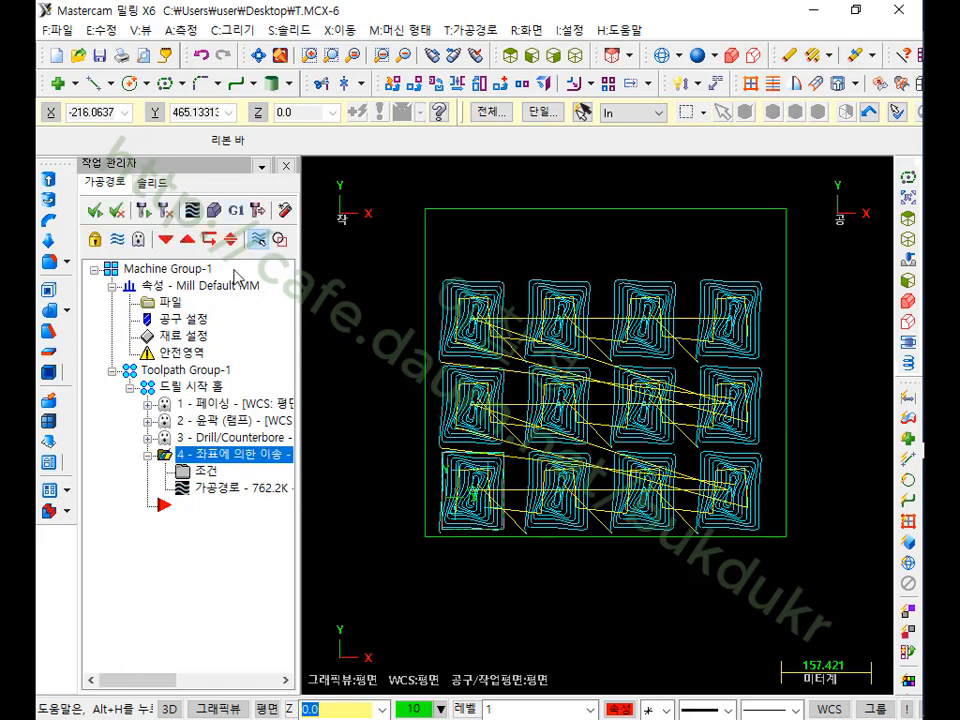
{"action": "left_click", "coordinate": [236, 210]}
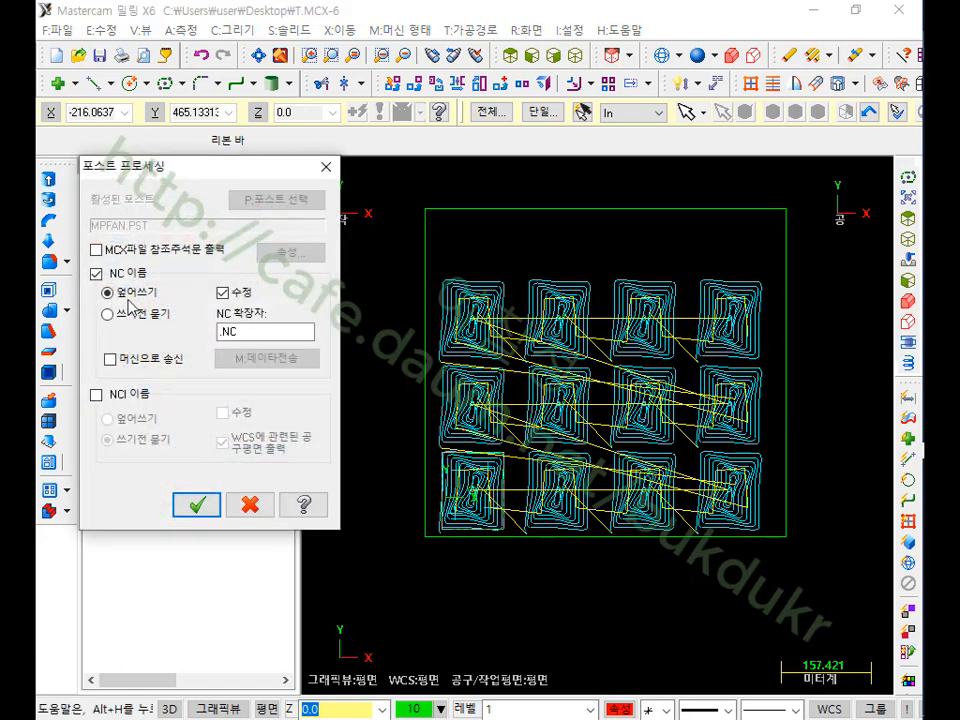
{"action": "left_click", "coordinate": [197, 505]}
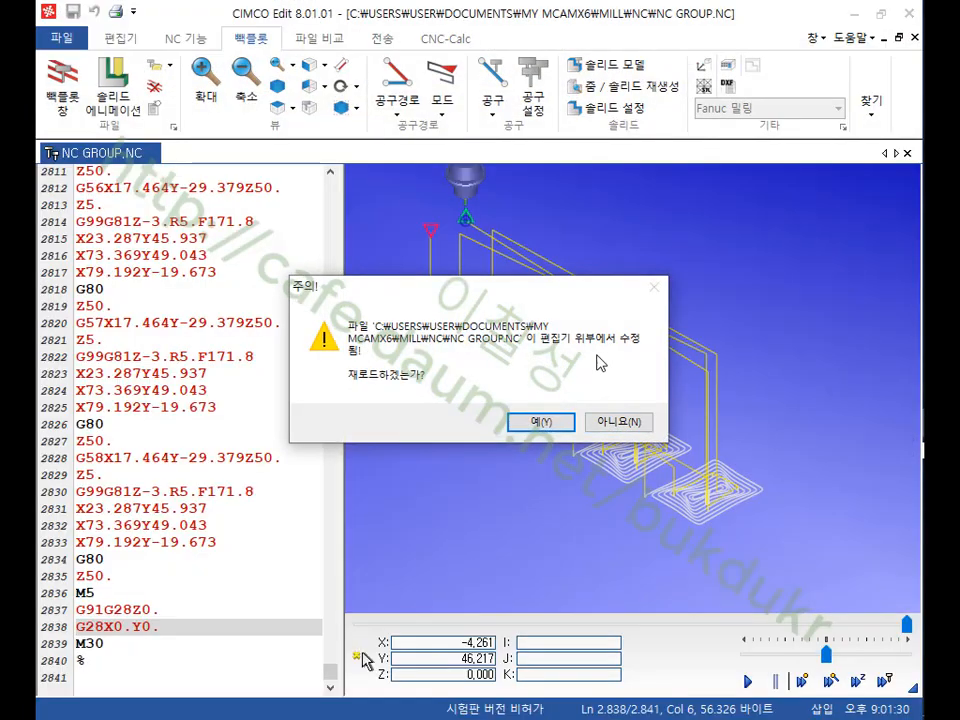
{"action": "left_click", "coordinate": [541, 421]}
{"action": "scroll", "coordinate": [584, 408], "scroll_direction": "down", "scroll_amount": 1}
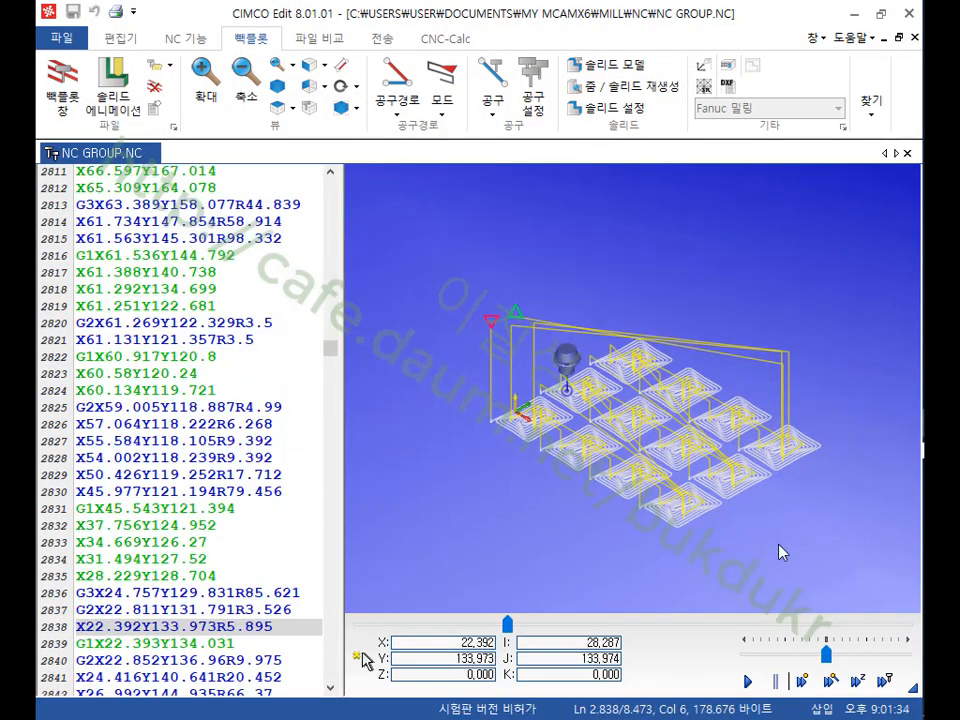
{"action": "scroll", "coordinate": [582, 394], "scroll_direction": "up", "scroll_amount": 1}
{"action": "scroll", "coordinate": [510, 372], "scroll_direction": "up", "scroll_amount": 1}
{"action": "scroll", "coordinate": [510, 372], "scroll_direction": "down", "scroll_amount": 1}
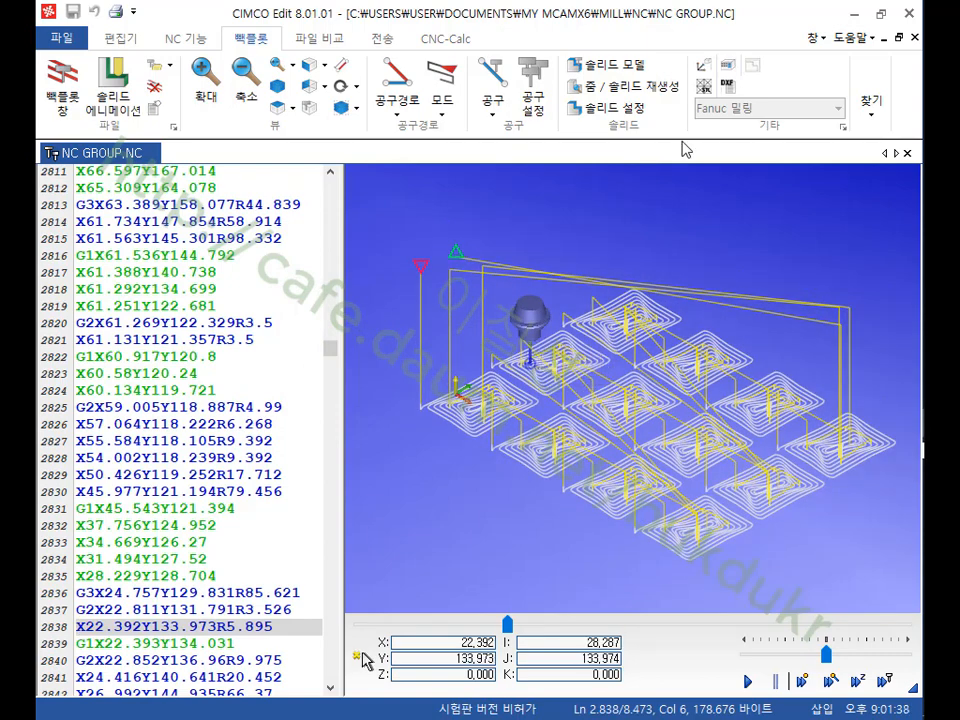
- Set the work offset X values in the stock/tool offset settings to -150 for G56, -300 for G57 and -450 for G58
{"action": "left_click", "coordinate": [727, 67]}
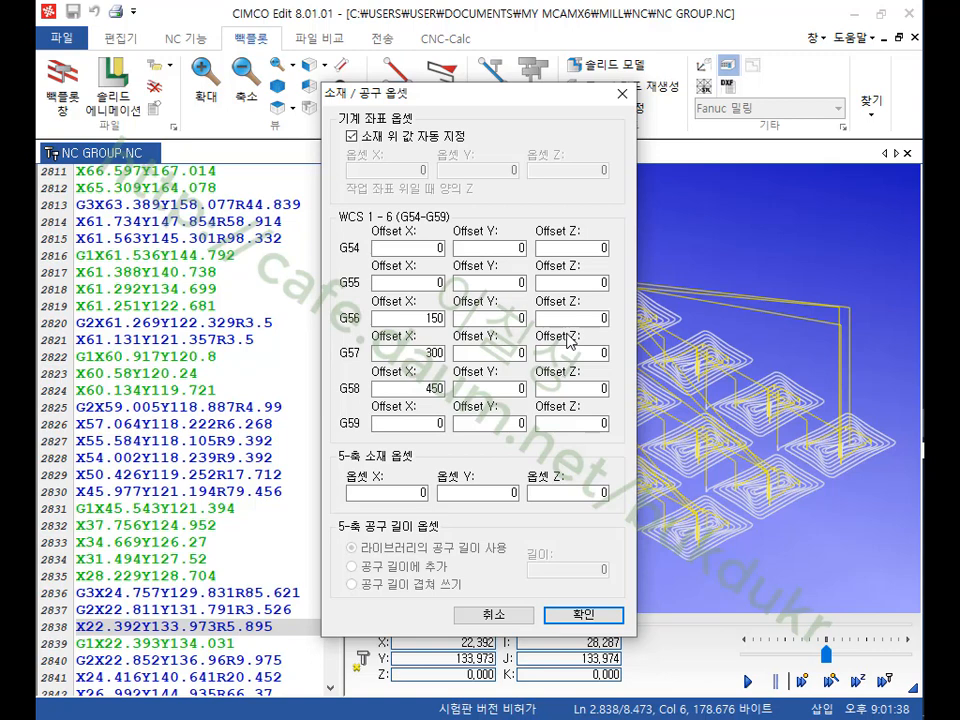
{"action": "double_click", "coordinate": [428, 322]}
{"action": "left_click", "coordinate": [425, 353]}
{"action": "type", "text": "-"}
{"action": "left_click", "coordinate": [425, 388]}
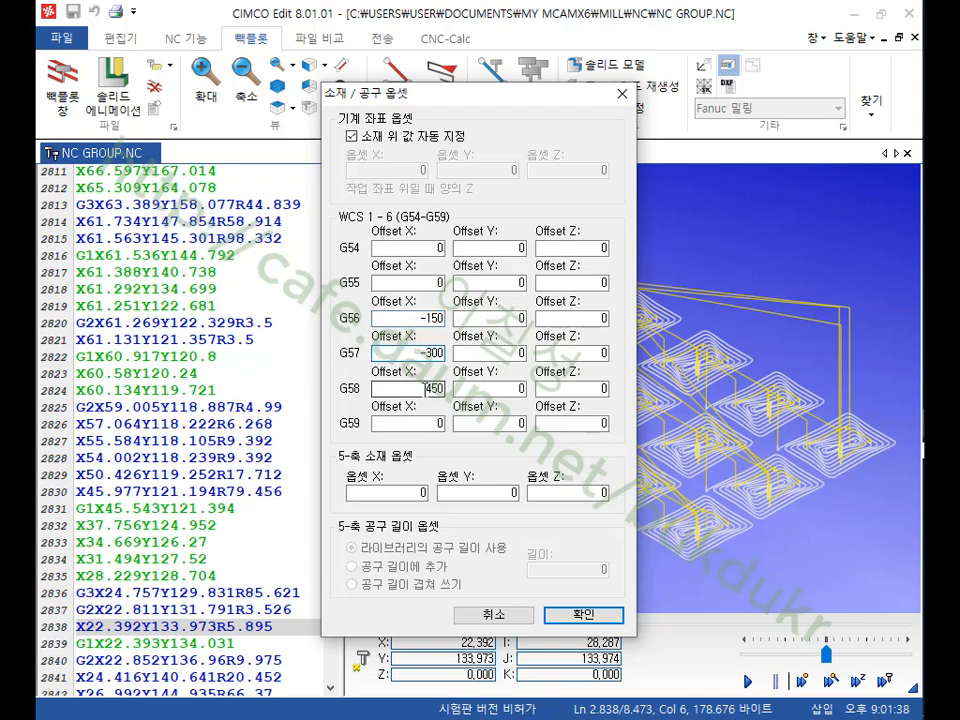
{"action": "type", "text": "-"}
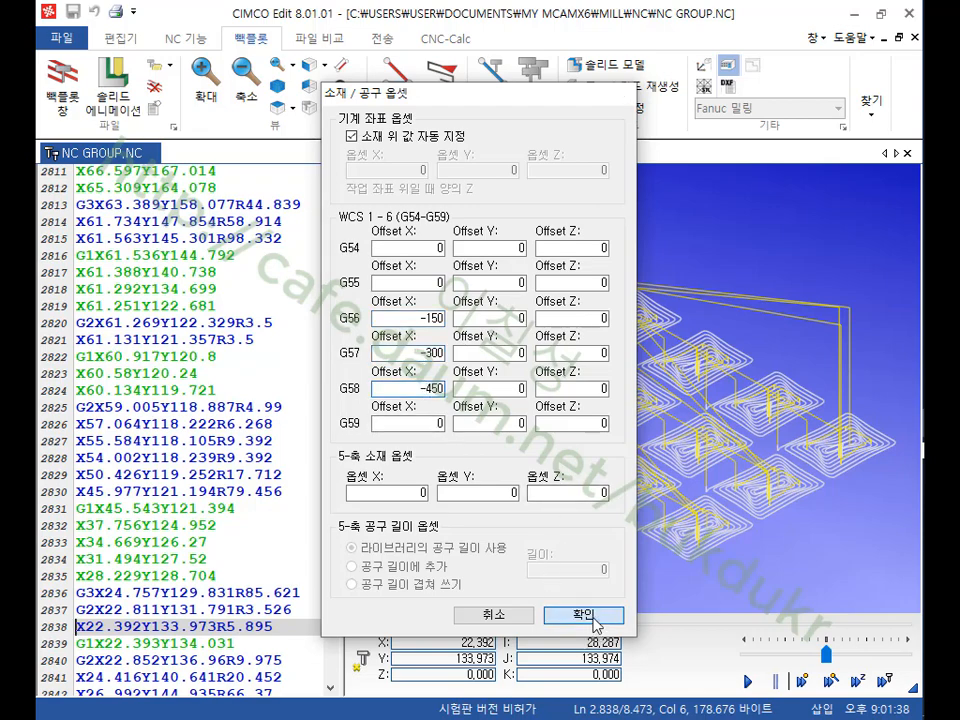
{"action": "left_click", "coordinate": [583, 614]}
- Inspect the backplot of the 4 by 3 toolpath grid around the program origin, and go to the beginning of the NC code
{"action": "left_click_drag", "start_coordinate": [627, 224], "coordinate": [757, 389]}
{"action": "scroll", "coordinate": [671, 400], "scroll_direction": "up", "scroll_amount": 3}
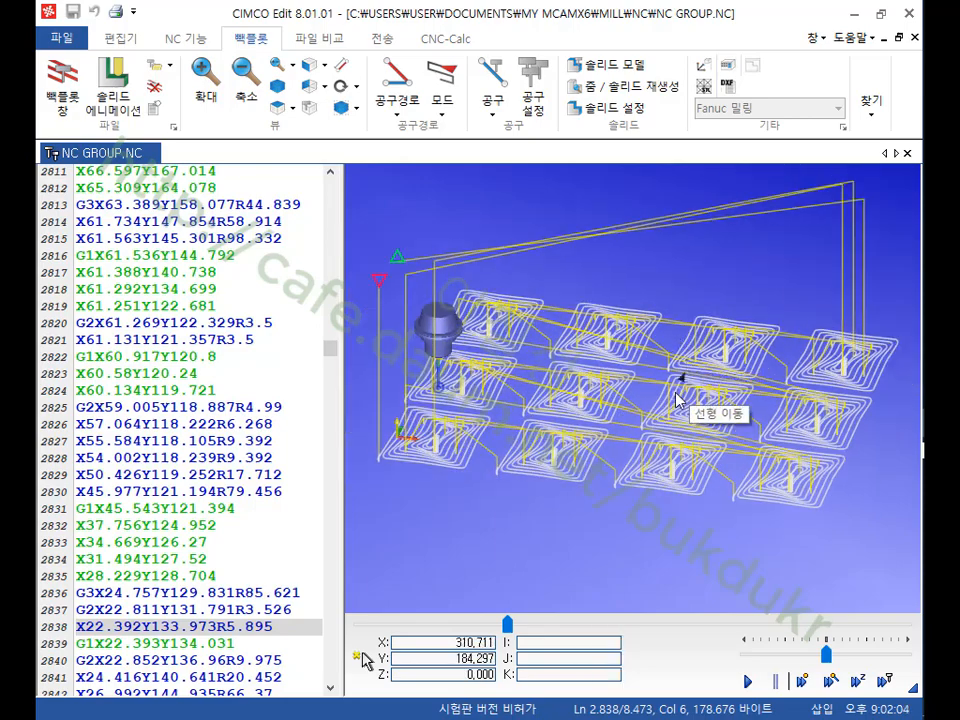
{"action": "scroll", "coordinate": [397, 440], "scroll_direction": "up", "scroll_amount": 5}
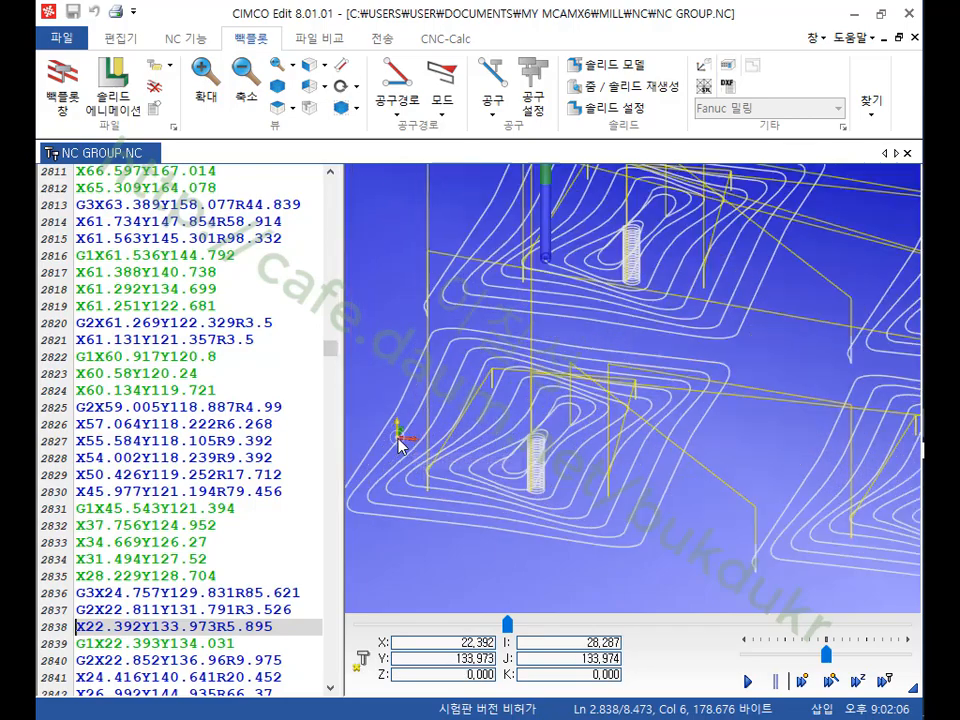
{"action": "scroll", "coordinate": [398, 435], "scroll_direction": "down", "scroll_amount": 5}
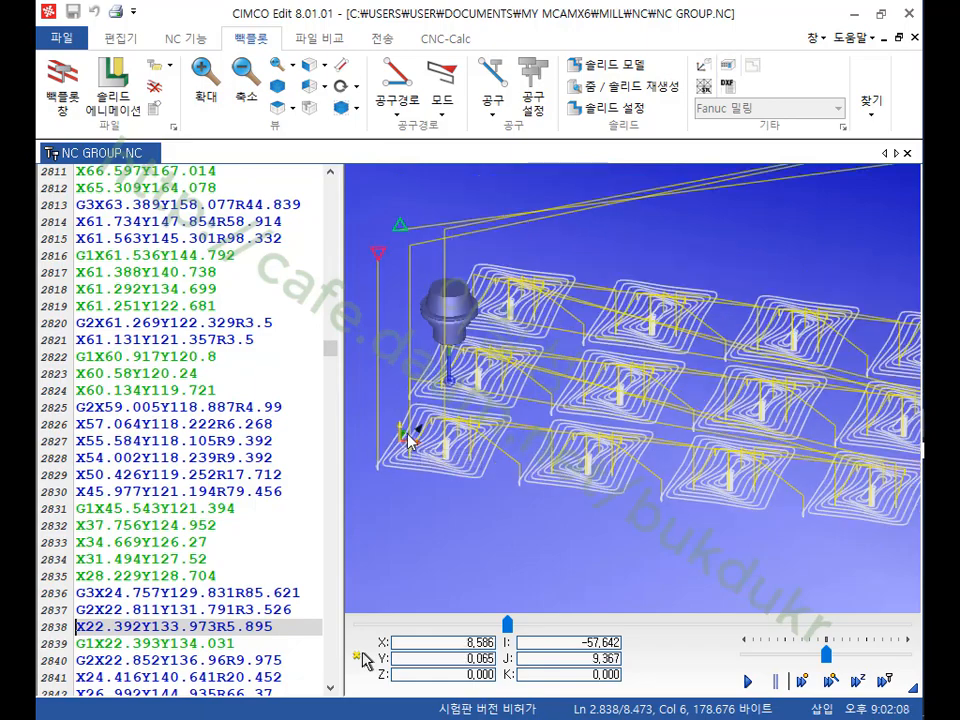
{"action": "left_click_drag", "start_coordinate": [337, 350], "coordinate": [332, 146]}
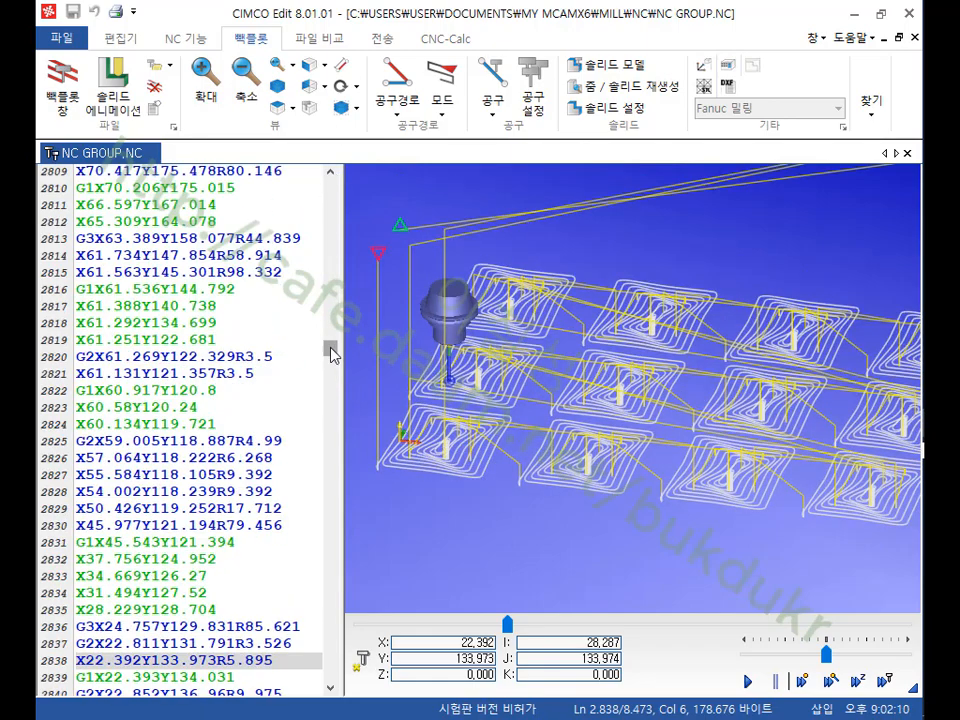
- Return to the start of the NC program, check the backplot tool position at lines 7 and 8, and highlight the G54 code
{"action": "left_click_drag", "start_coordinate": [330, 349], "coordinate": [343, 186]}
{"action": "left_click", "coordinate": [152, 279]}
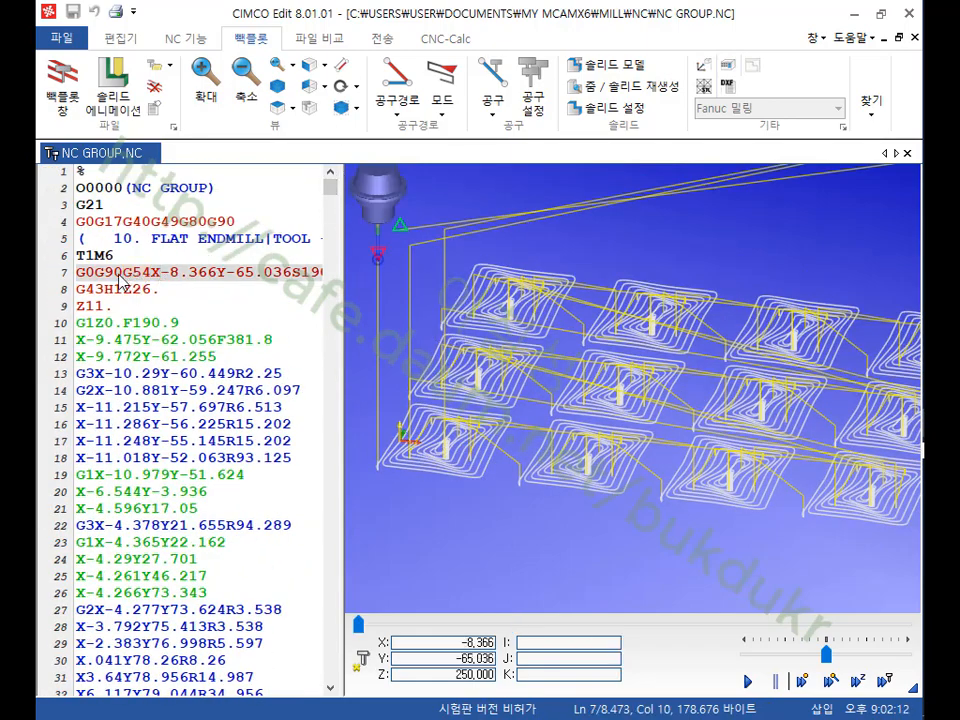
{"action": "left_click", "coordinate": [208, 295]}
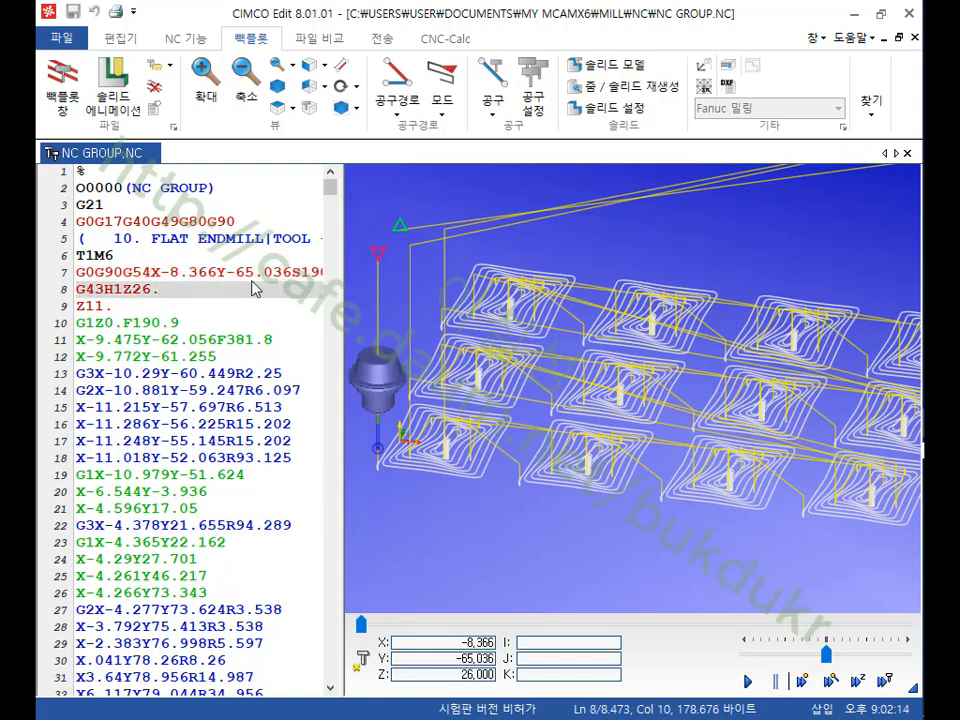
{"action": "left_click", "coordinate": [150, 278]}
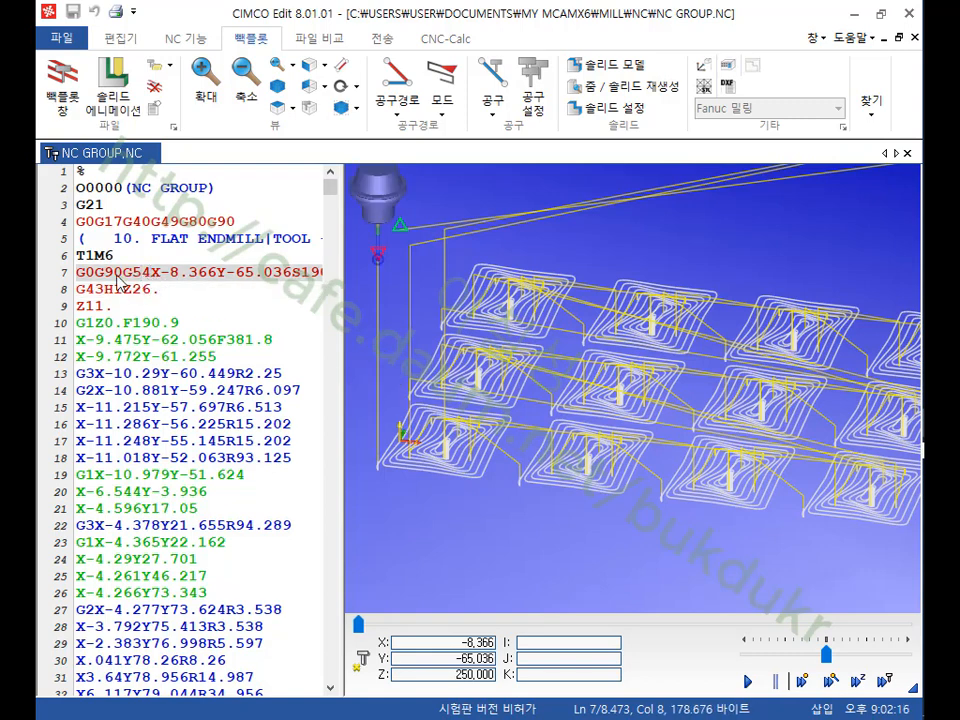
{"action": "double_click", "coordinate": [143, 278]}
- Search the NC program for every occurrence of G5, cycling through to line 7 again, and close the search
{"action": "left_click", "coordinate": [108, 38]}
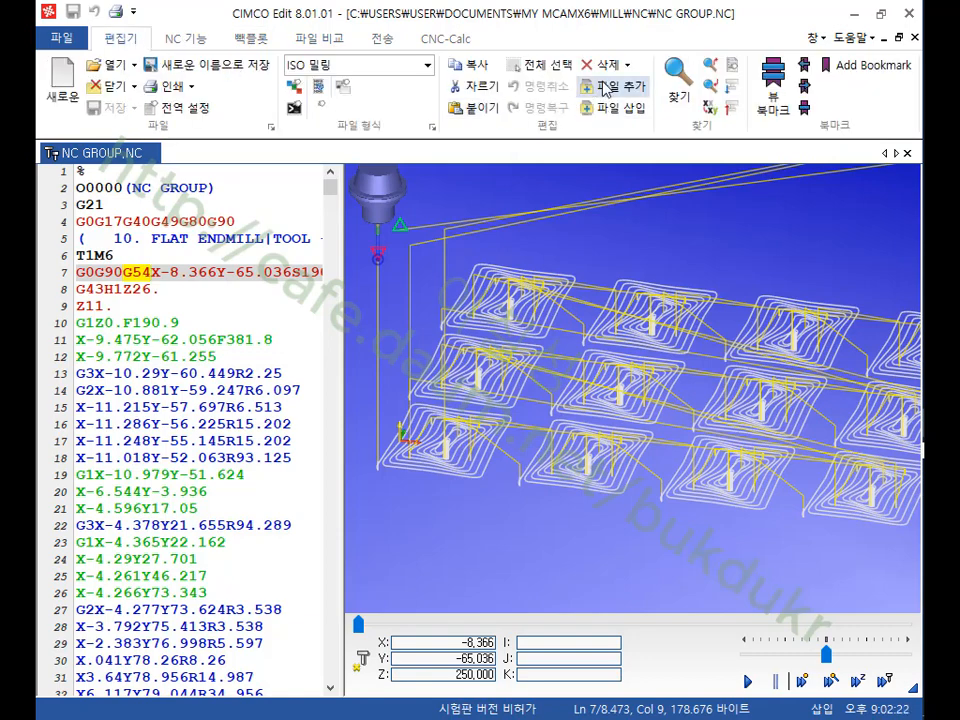
{"action": "left_click", "coordinate": [678, 85]}
{"action": "left_click_drag", "start_coordinate": [192, 210], "coordinate": [664, 234]}
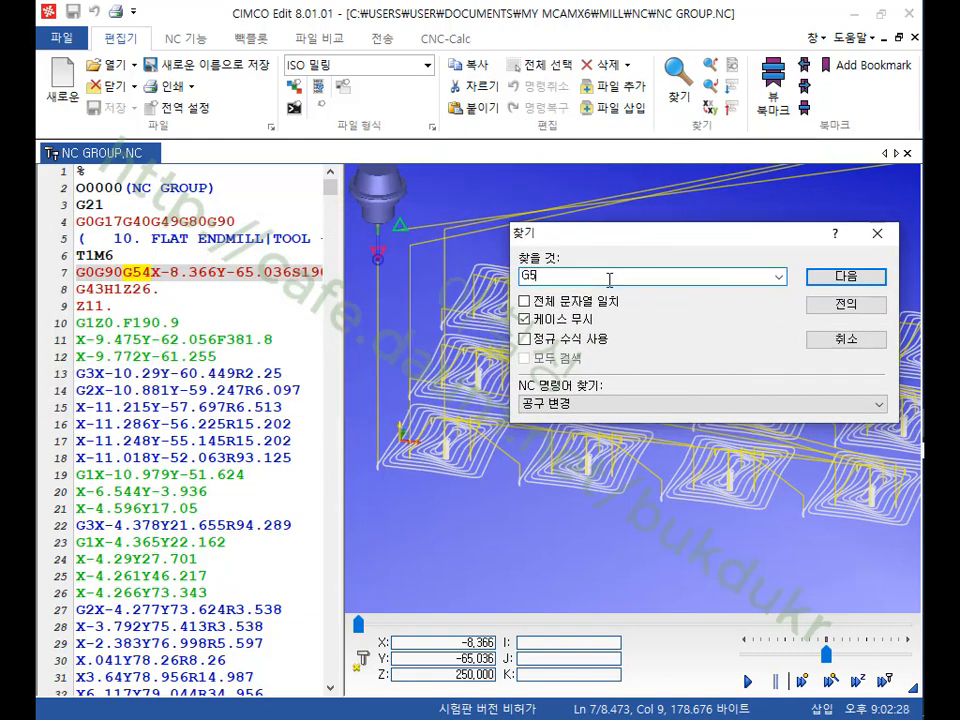
{"action": "left_click", "coordinate": [853, 279]}
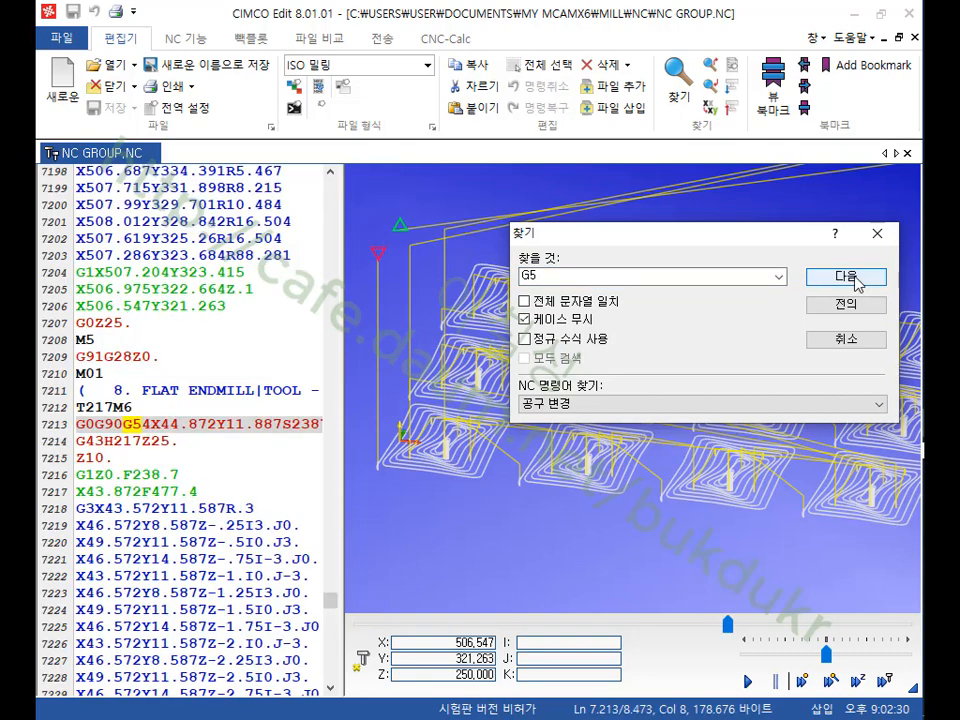
{"action": "left_click", "coordinate": [855, 279]}
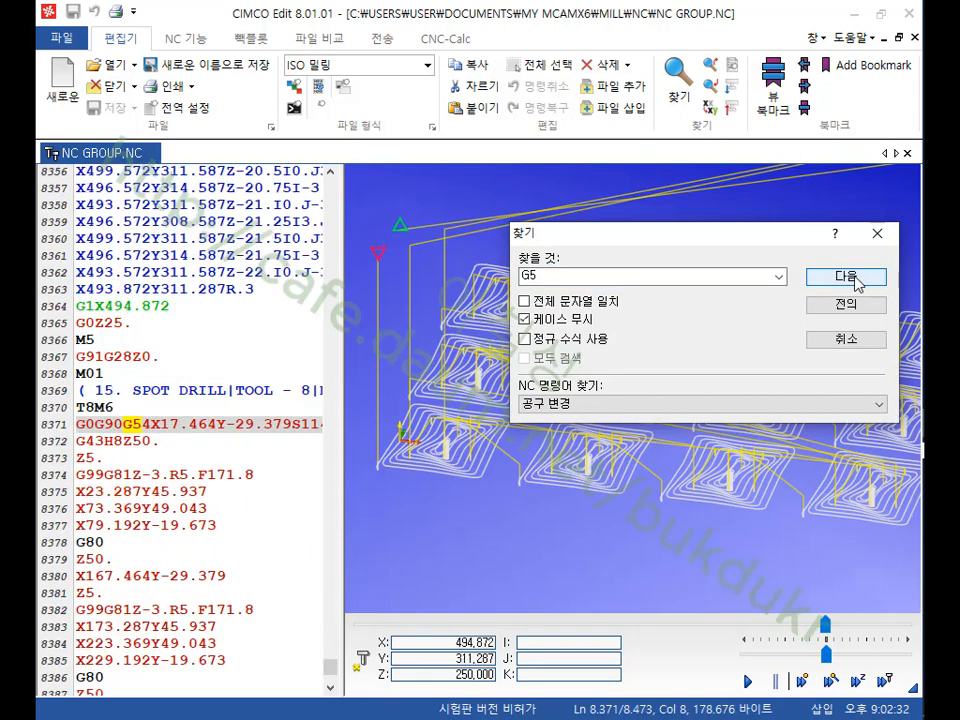
{"action": "left_click", "coordinate": [855, 279]}
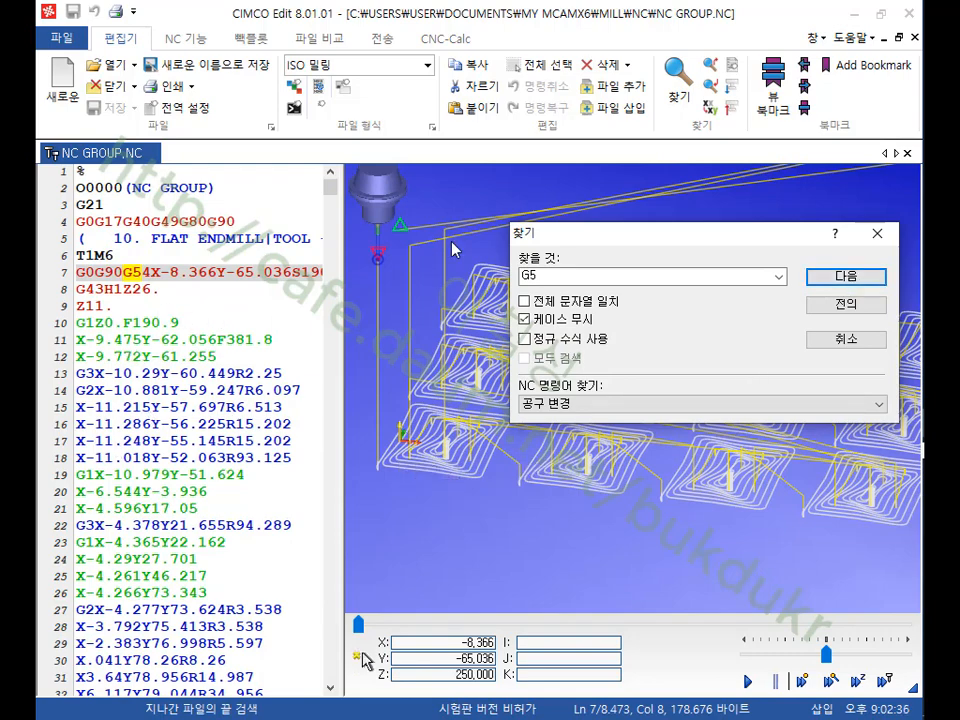
{"action": "left_click", "coordinate": [846, 339]}
{"action": "scroll", "coordinate": [427, 277], "scroll_direction": "down", "scroll_amount": 3}
{"action": "scroll", "coordinate": [514, 259], "scroll_direction": "up", "scroll_amount": 2}
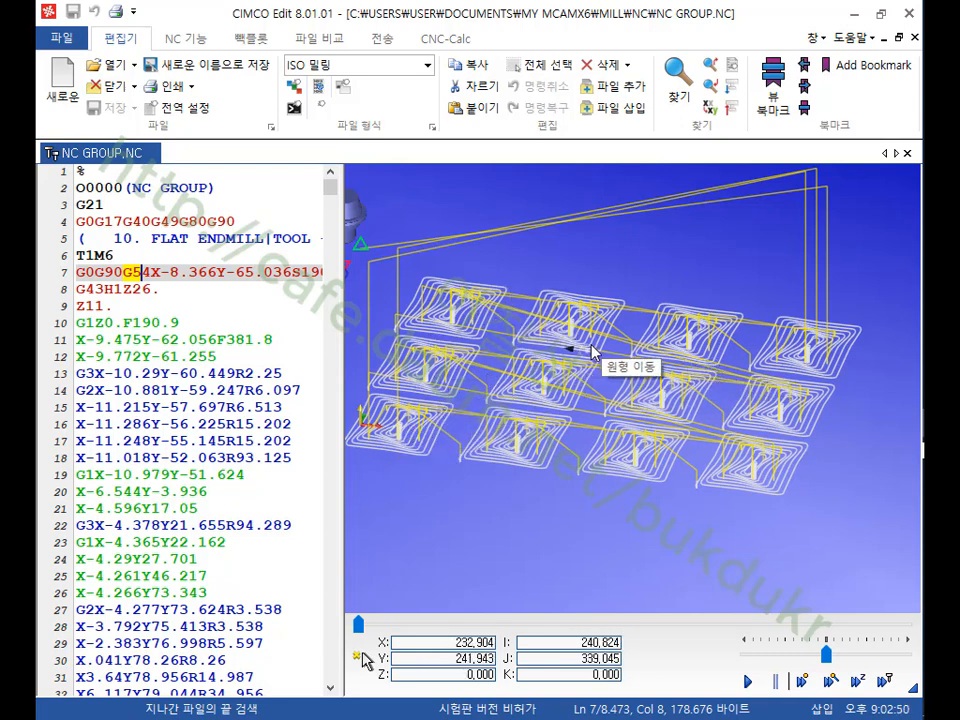
{"action": "scroll", "coordinate": [797, 390], "scroll_direction": "down", "scroll_amount": 1}
{"action": "scroll", "coordinate": [789, 332], "scroll_direction": "up", "scroll_amount": 1}
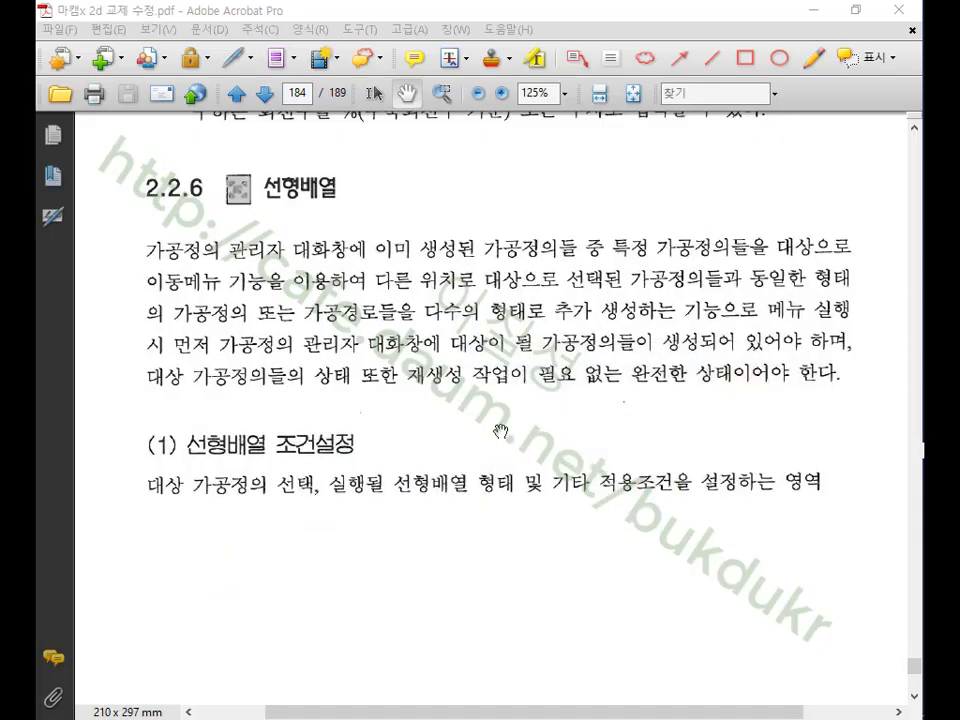
- Switch to the Adobe Acrobat manual and read through section 2.2.6 선형배열, up to the 회전이동 대화창 topic
{"action": "left_click", "coordinate": [500, 431]}
{"action": "scroll", "coordinate": [521, 418], "scroll_direction": "down", "scroll_amount": 10}
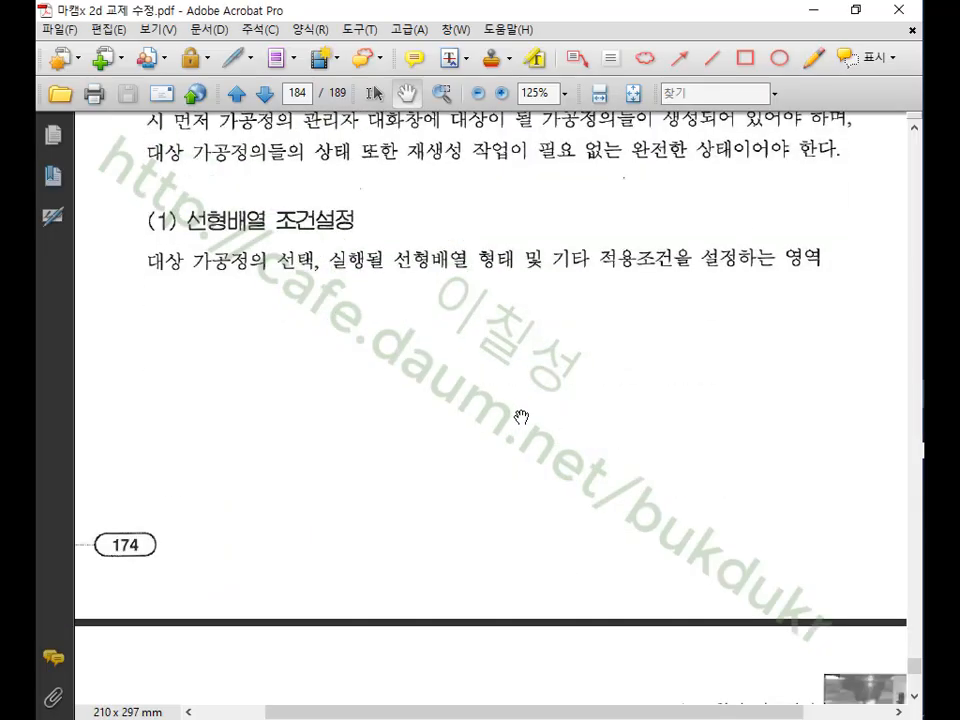
{"action": "scroll", "coordinate": [525, 408], "scroll_direction": "down", "scroll_amount": 20}
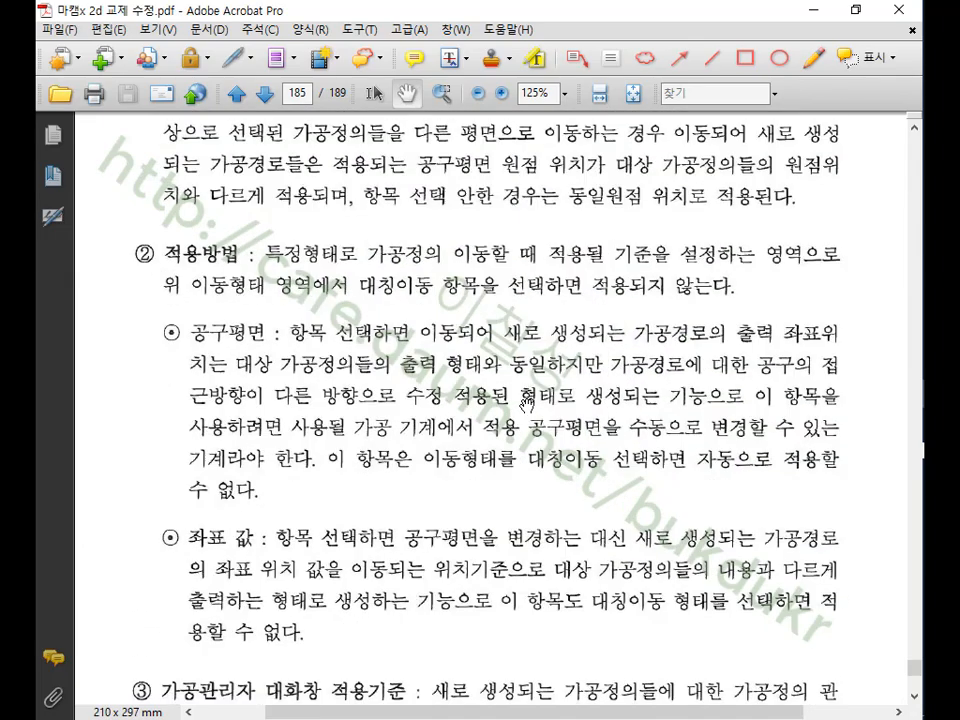
{"action": "scroll", "coordinate": [527, 405], "scroll_direction": "down", "scroll_amount": 20}
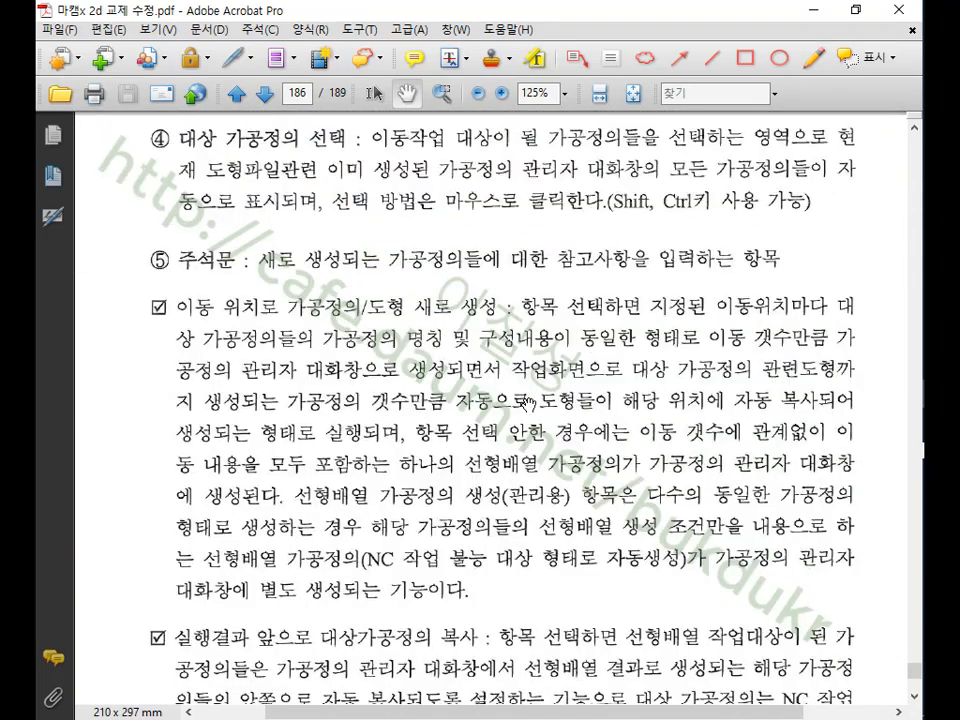
{"action": "scroll", "coordinate": [527, 405], "scroll_direction": "down", "scroll_amount": 15}
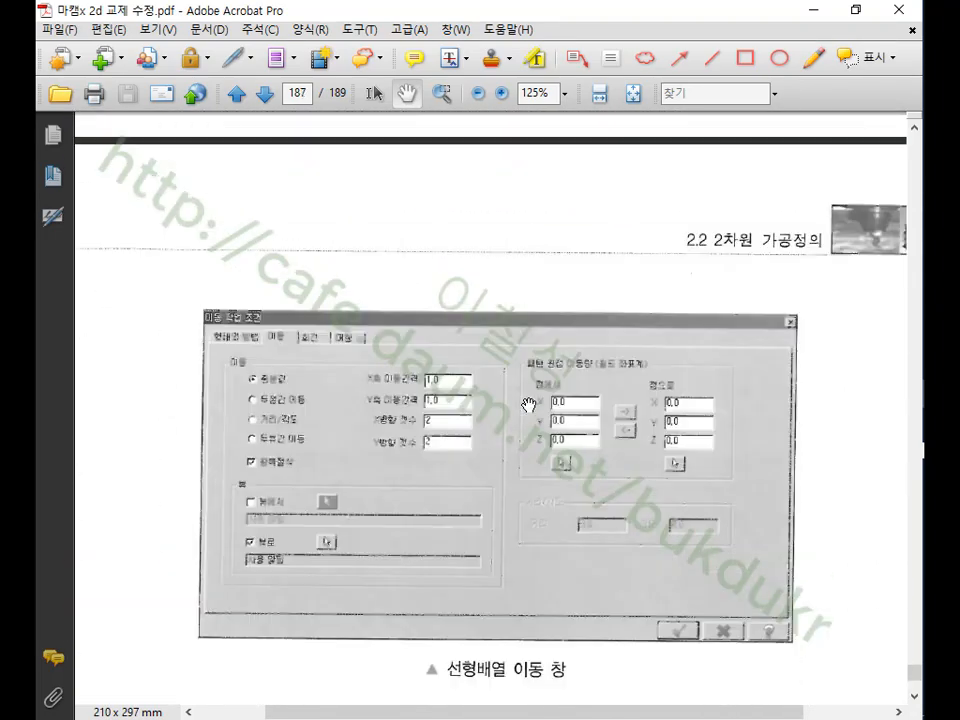
{"action": "scroll", "coordinate": [503, 404], "scroll_direction": "down", "scroll_amount": 8}
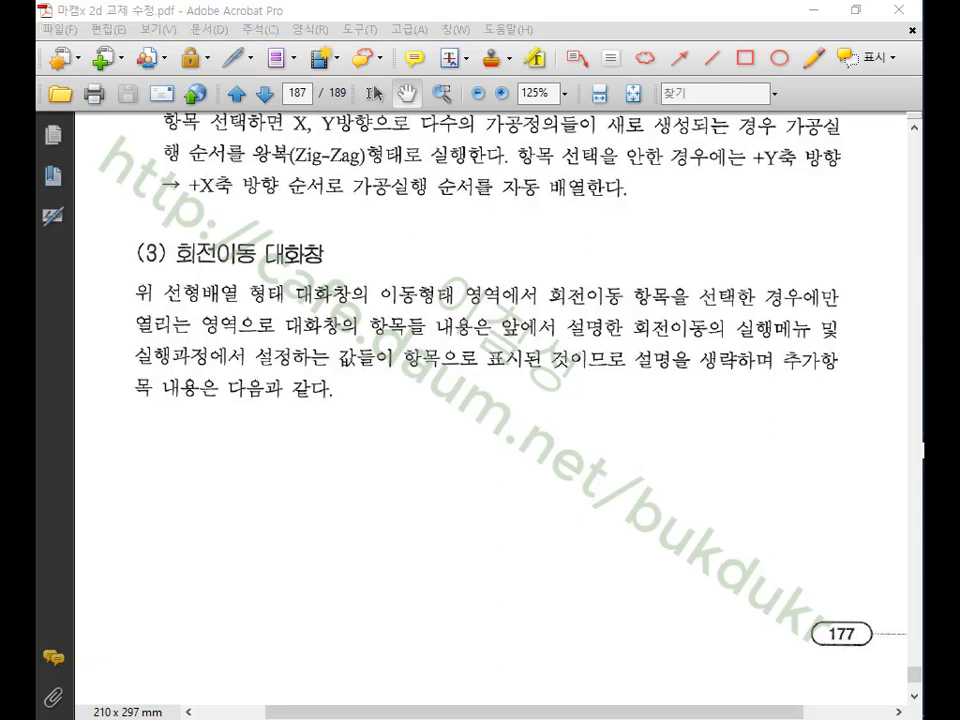
{"action": "scroll", "coordinate": [639, 383], "scroll_direction": "down", "scroll_amount": 3}
{"action": "scroll", "coordinate": [614, 340], "scroll_direction": "up", "scroll_amount": 3}
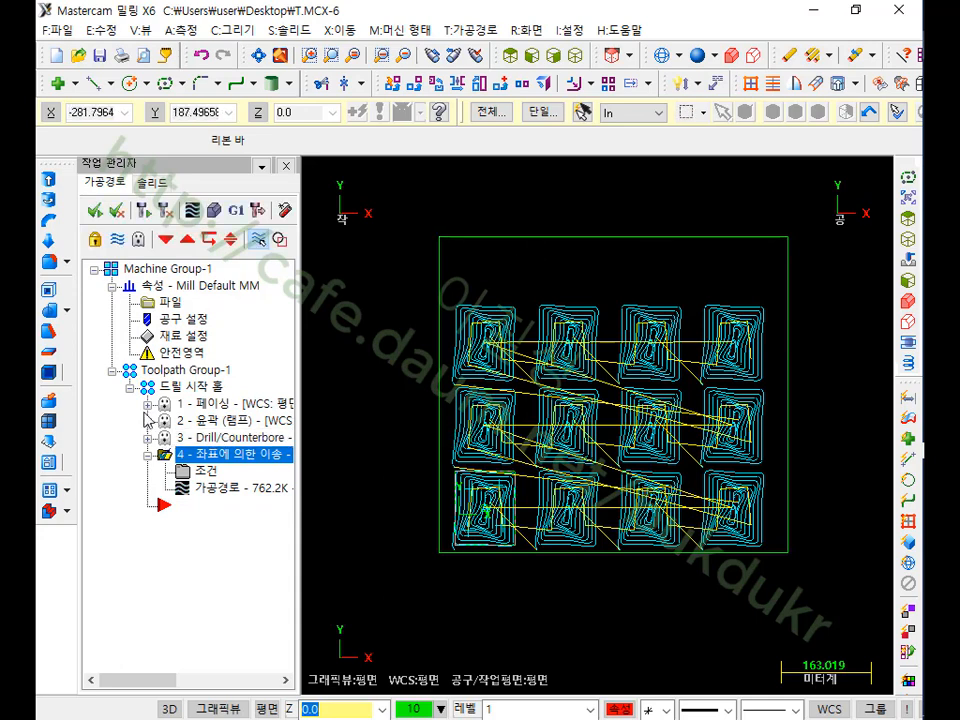
- Switch to Mastercam and delete all machining operations in Toolpath Group-1
{"action": "left_click", "coordinate": [187, 372]}
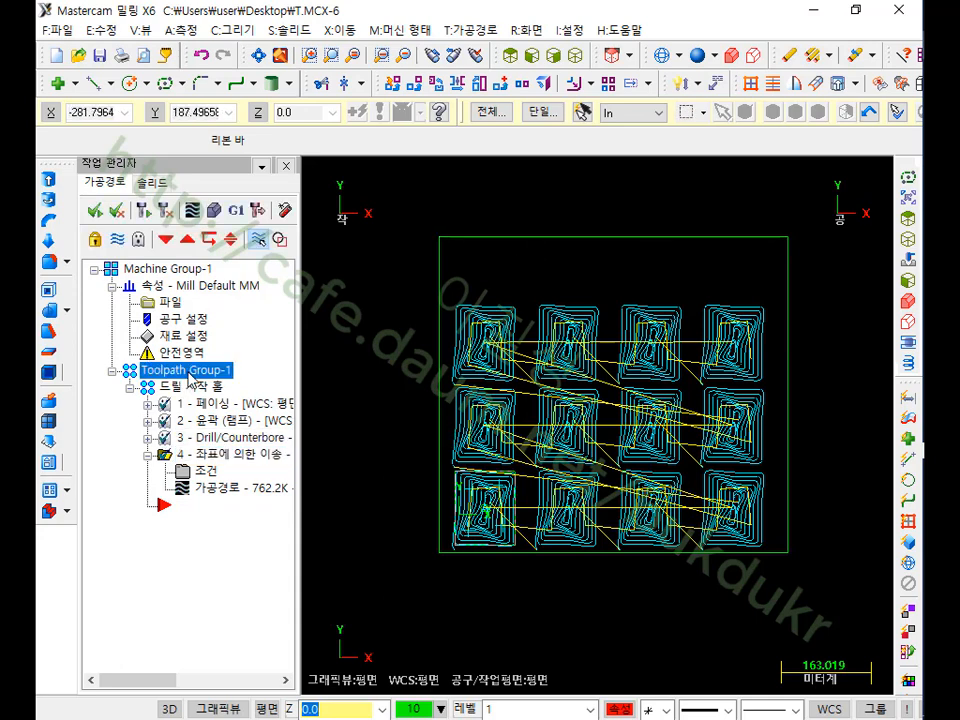
{"action": "key", "text": "Delete"}
{"action": "left_click", "coordinate": [542, 480]}
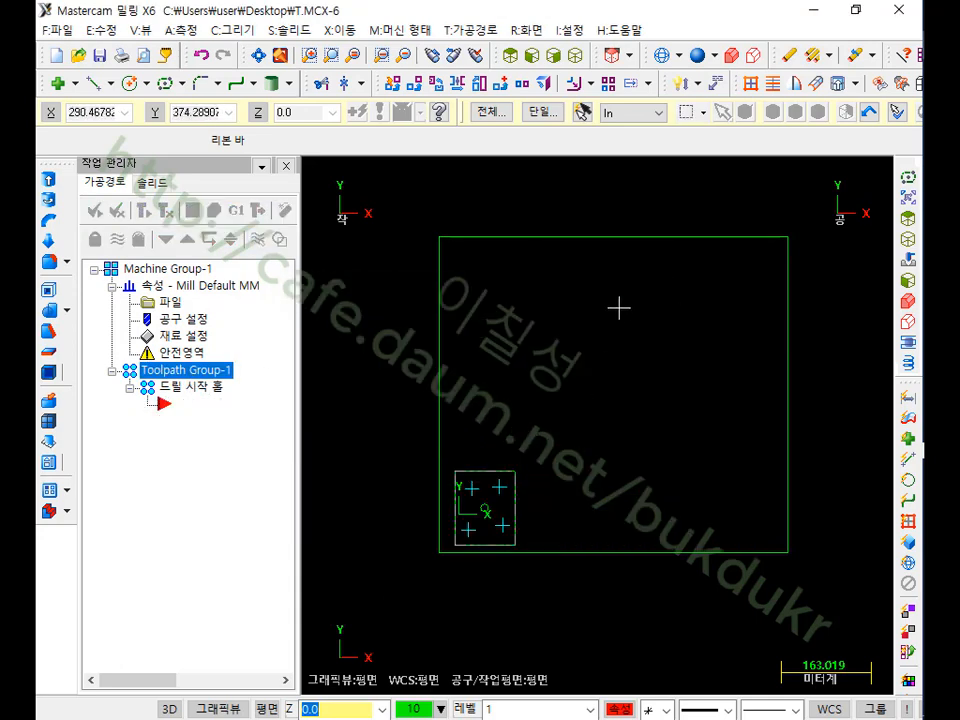
- Delete all geometry from the drawing and hide the dashed stock boundary
{"action": "scroll", "coordinate": [591, 384], "scroll_direction": "down", "scroll_amount": 2}
{"action": "scroll", "coordinate": [591, 385], "scroll_direction": "up", "scroll_amount": 2}
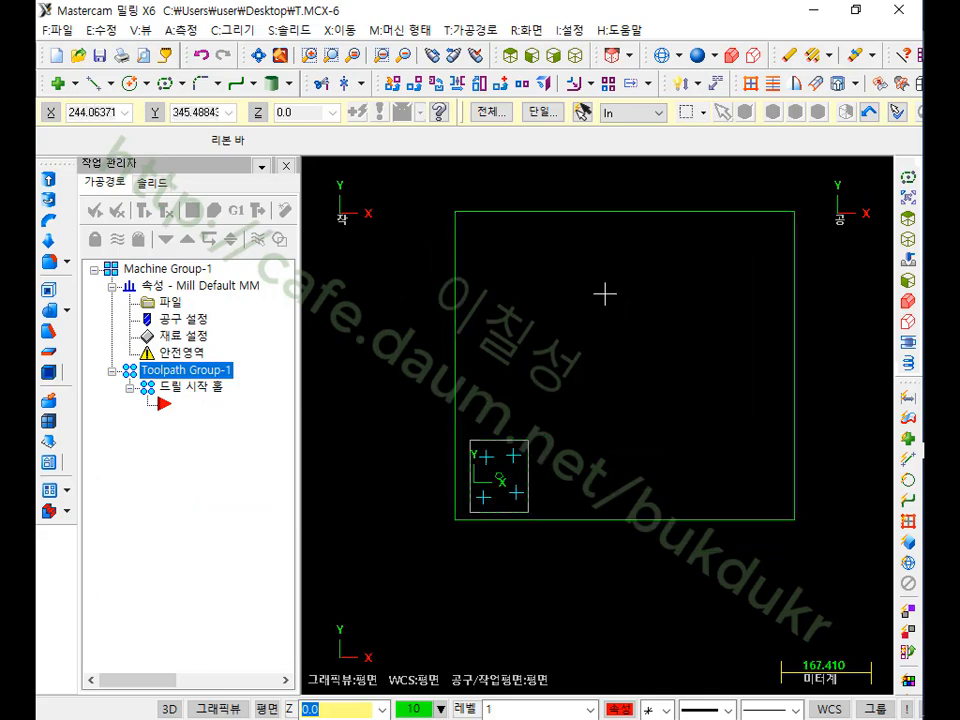
{"action": "left_click_drag", "start_coordinate": [414, 189], "coordinate": [819, 584]}
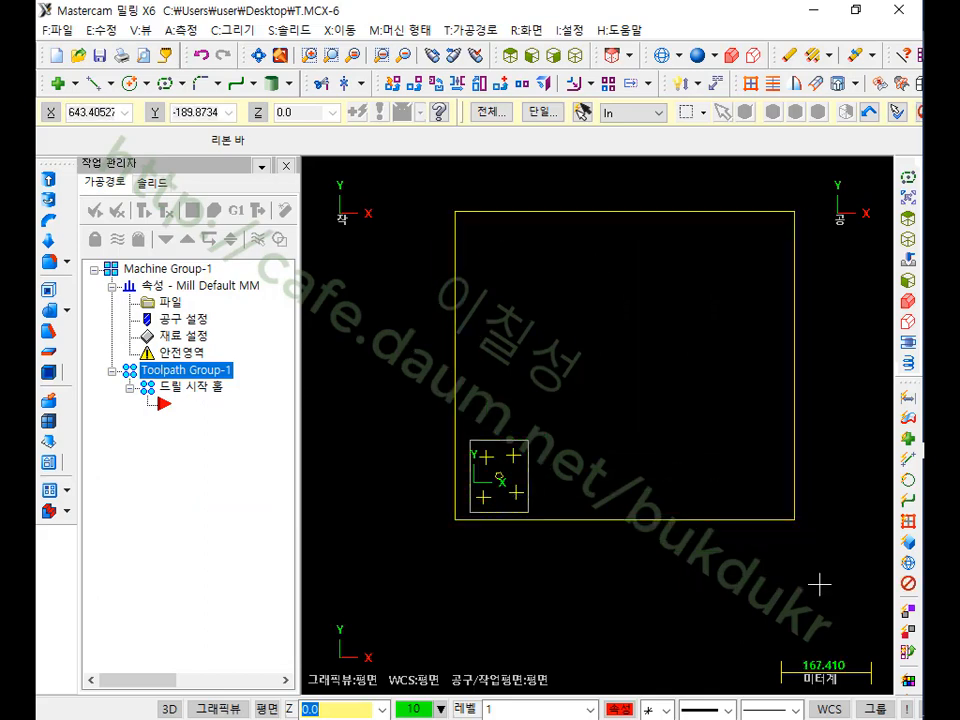
{"action": "key", "text": "Delete"}
{"action": "scroll", "coordinate": [546, 467], "scroll_direction": "down", "scroll_amount": 2}
{"action": "scroll", "coordinate": [546, 467], "scroll_direction": "up", "scroll_amount": 3}
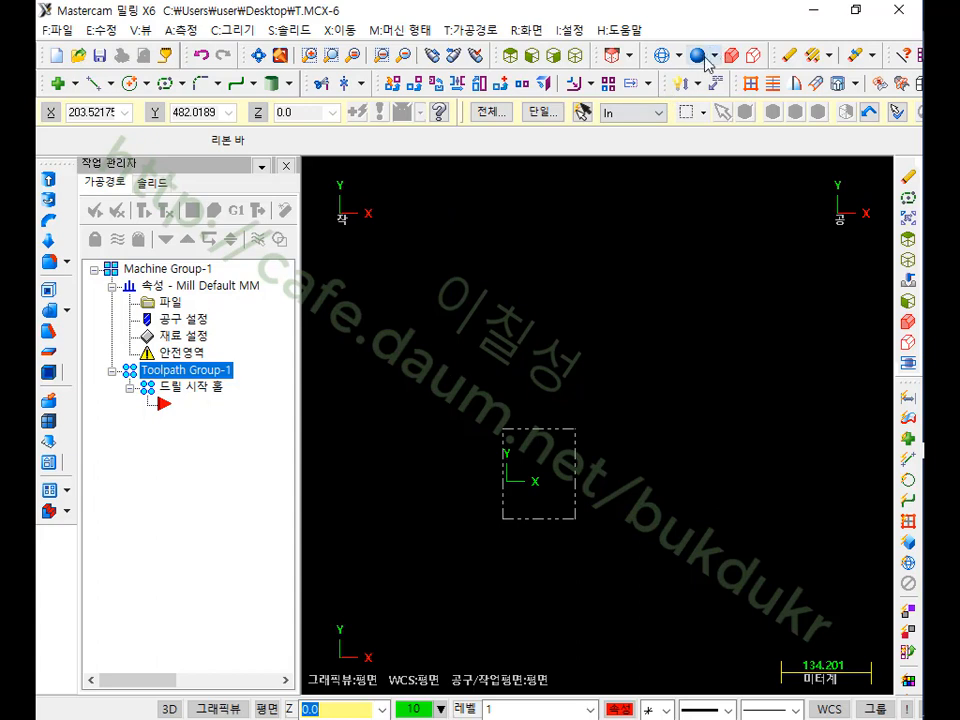
{"action": "left_click", "coordinate": [752, 55]}
{"action": "scroll", "coordinate": [666, 403], "scroll_direction": "down", "scroll_amount": 1}
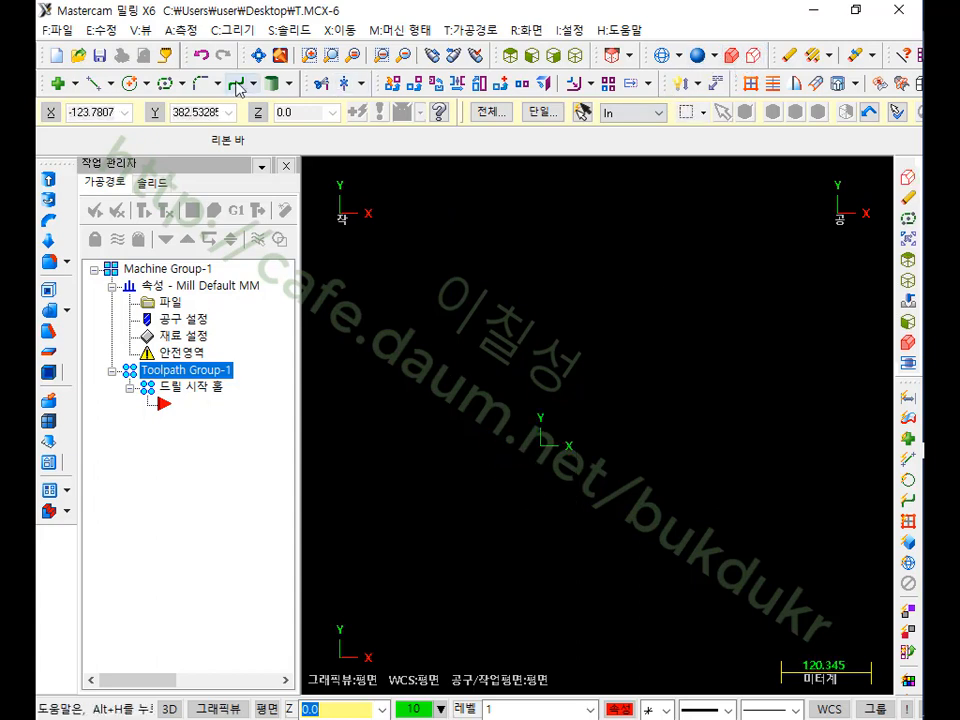
- Draw a 120 mm diameter circle centred on the origin
{"action": "left_click", "coordinate": [128, 85]}
{"action": "left_click", "coordinate": [540, 443]}
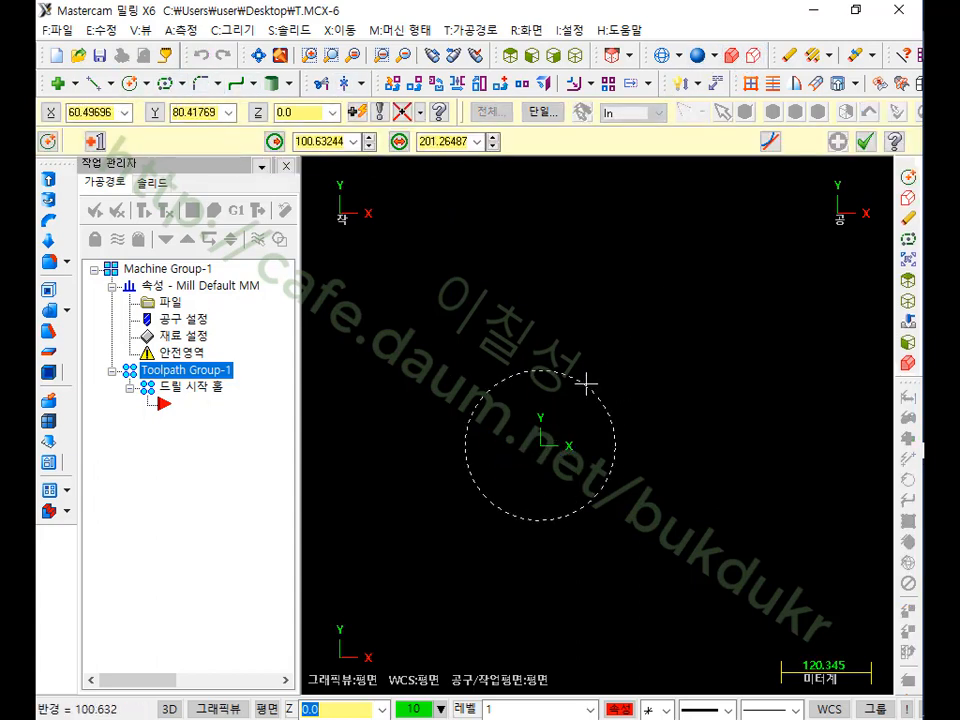
{"action": "left_click", "coordinate": [594, 373]}
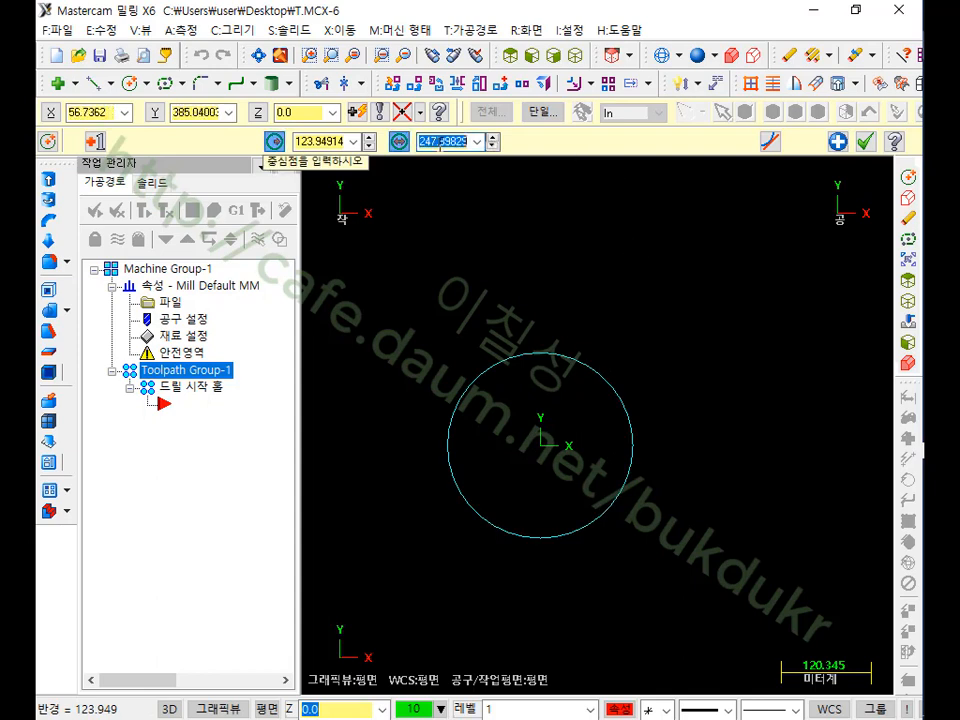
{"action": "type", "text": "120"}
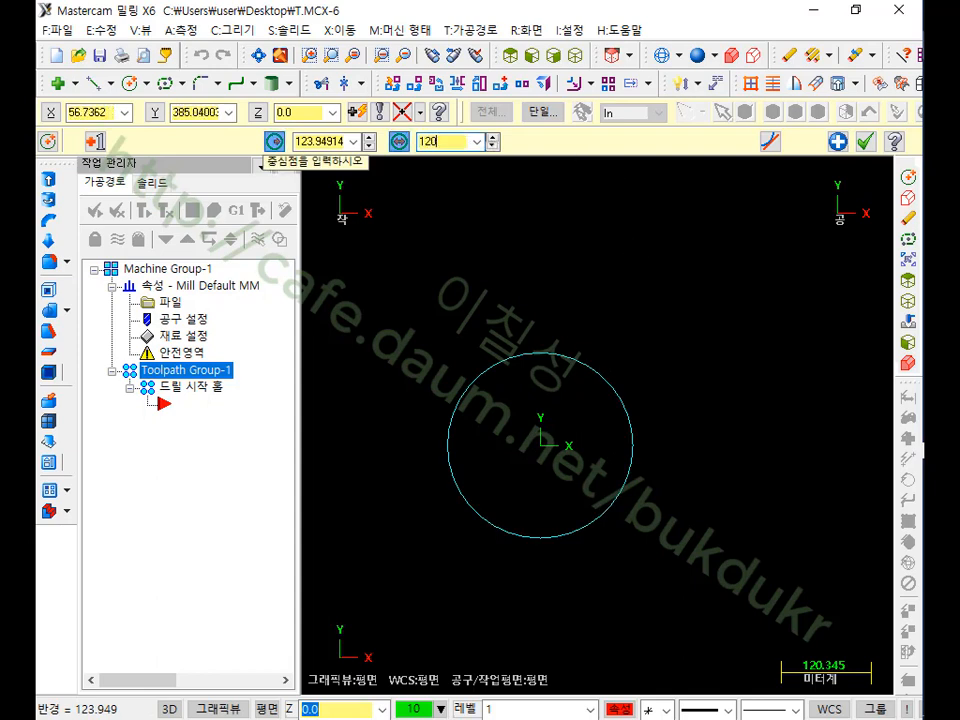
{"action": "key", "text": "Return"}
{"action": "scroll", "coordinate": [533, 399], "scroll_direction": "up", "scroll_amount": 5}
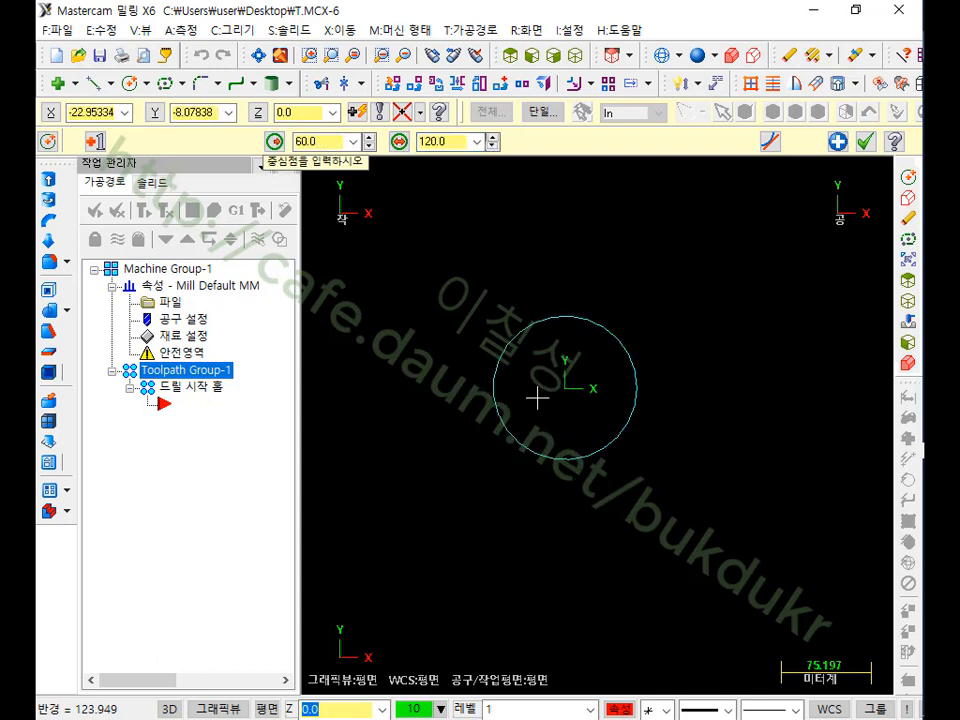
{"action": "left_click", "coordinate": [866, 143]}
- Draw a 10 mm diameter circle centred on the large circle's +X quadrant point, and switch the graphics view to isometric
{"action": "scroll", "coordinate": [566, 388], "scroll_direction": "up", "scroll_amount": 1}
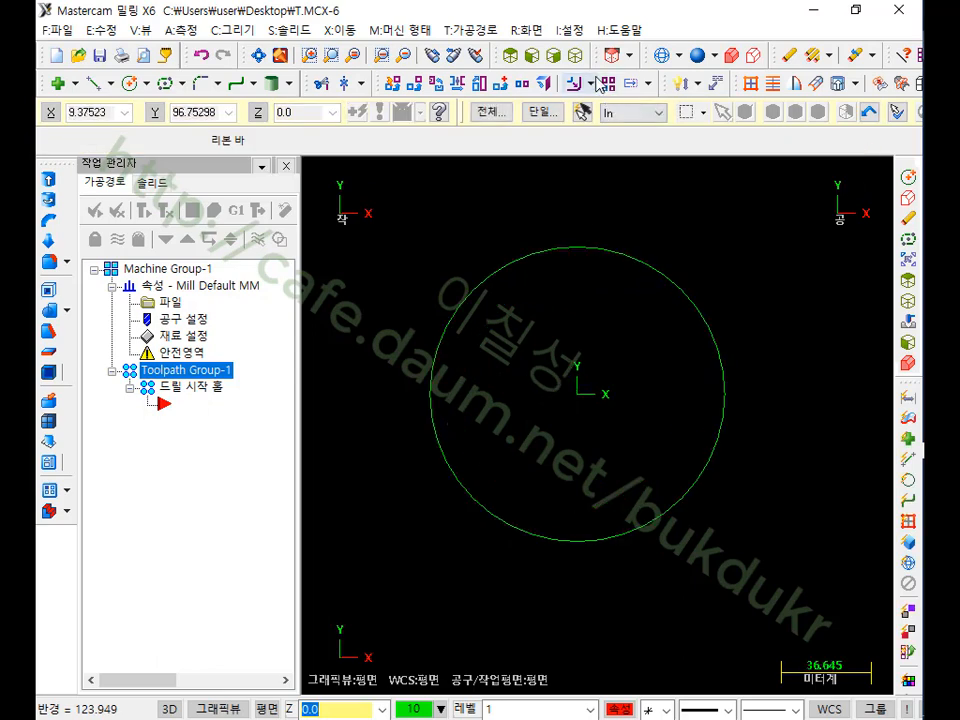
{"action": "left_click", "coordinate": [130, 85]}
{"action": "left_click", "coordinate": [738, 398]}
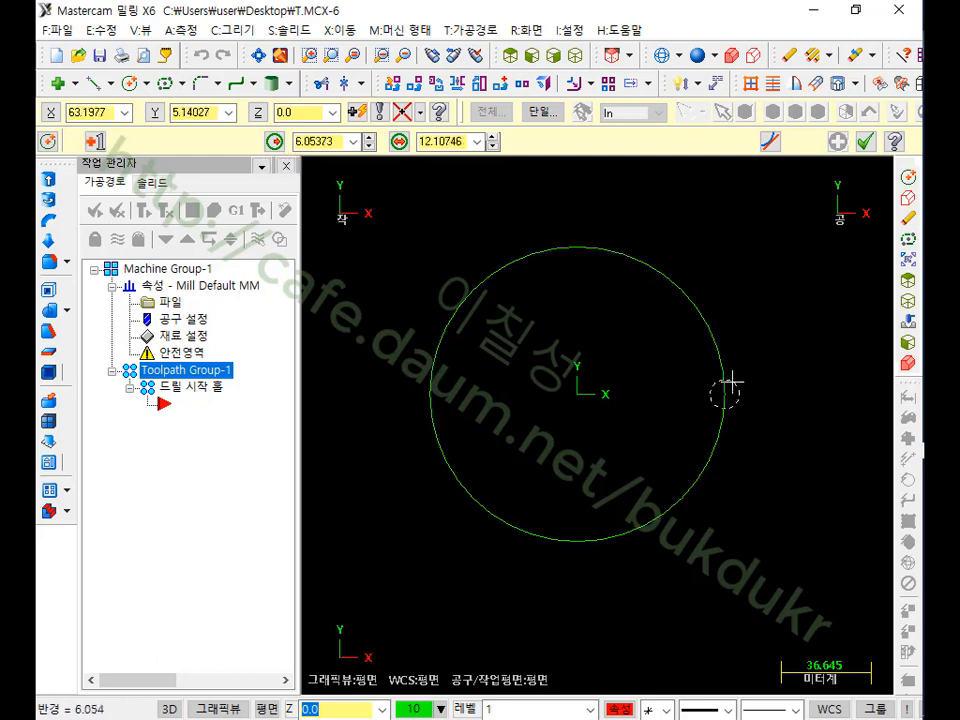
{"action": "left_click", "coordinate": [739, 375]}
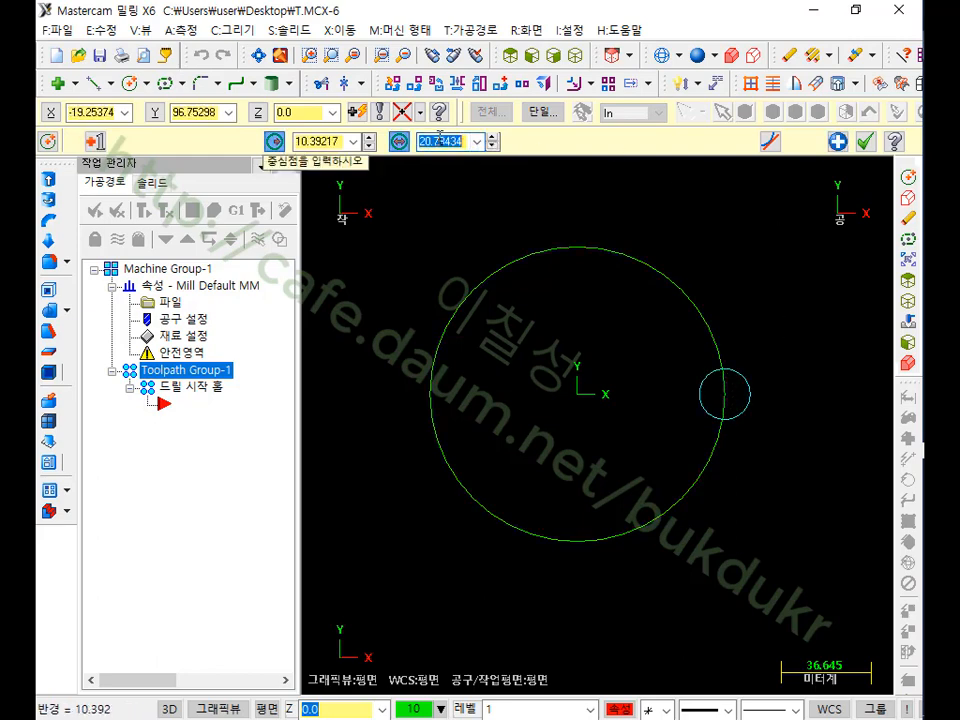
{"action": "type", "text": "10"}
{"action": "key", "text": "Return"}
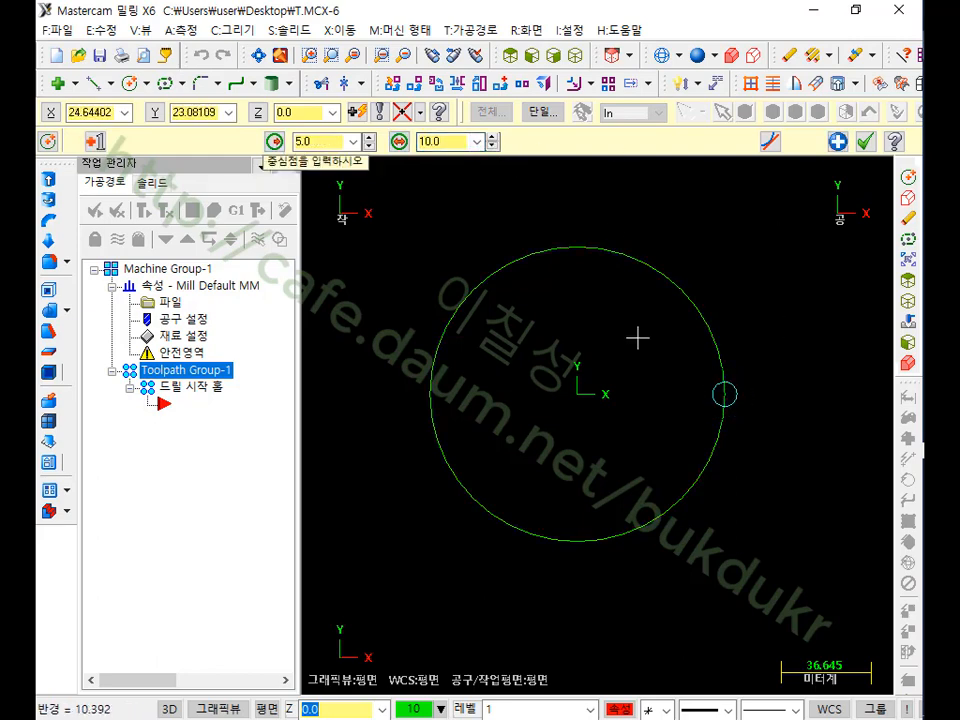
{"action": "scroll", "coordinate": [637, 336], "scroll_direction": "up", "scroll_amount": 1}
{"action": "left_click", "coordinate": [575, 56]}
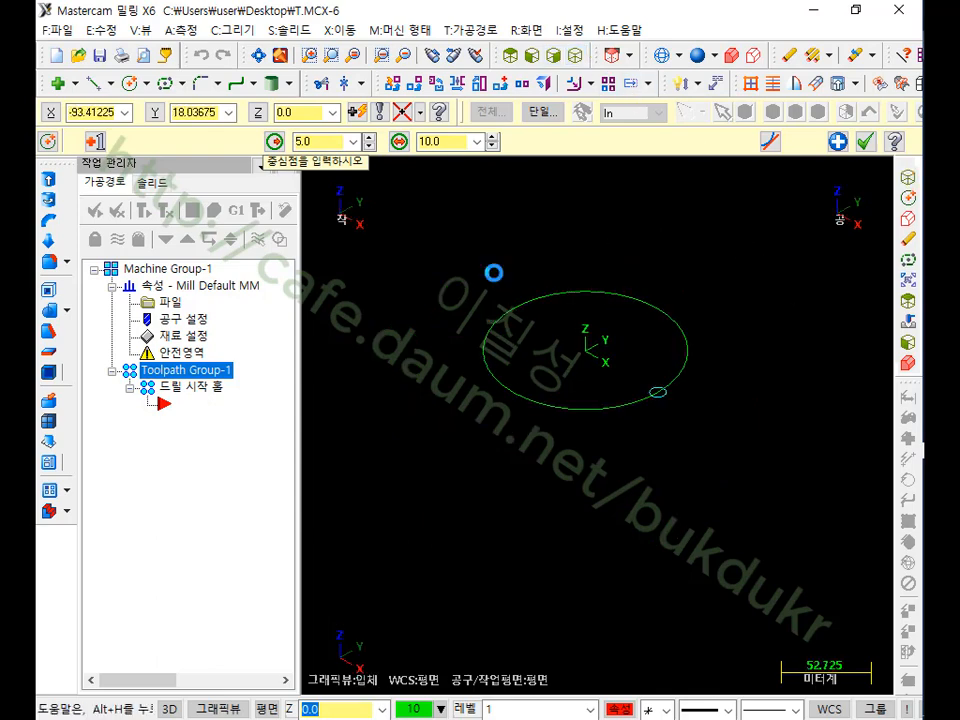
{"action": "scroll", "coordinate": [616, 341], "scroll_direction": "up", "scroll_amount": 2}
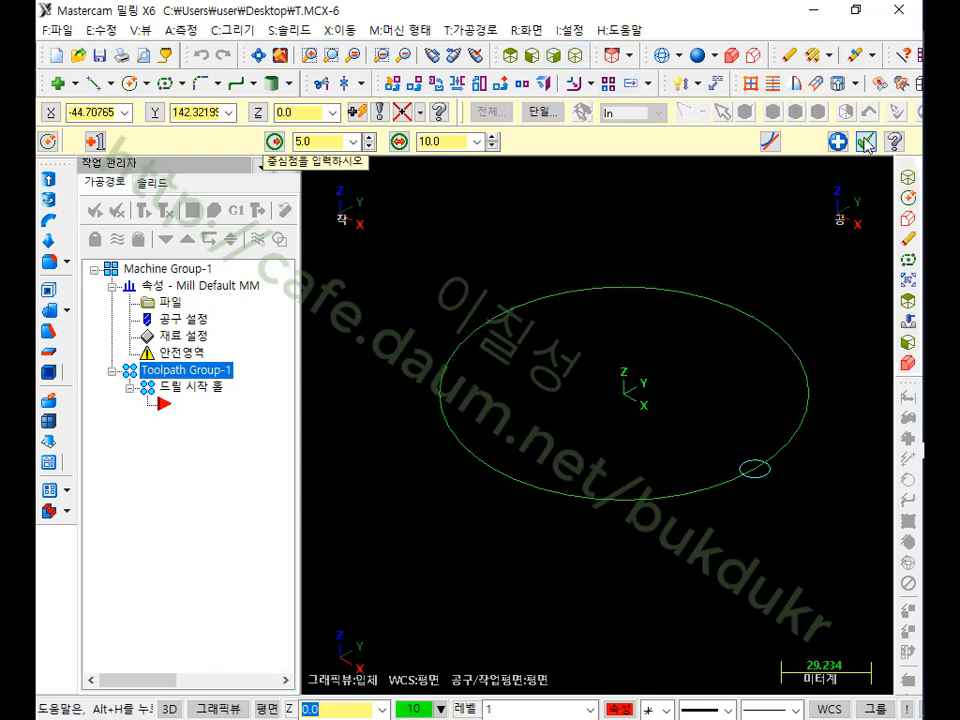
{"action": "key", "text": "Escape"}
- Select the small circle on the large circle's edge
{"action": "scroll", "coordinate": [810, 521], "scroll_direction": "up", "scroll_amount": 1}
{"action": "left_click", "coordinate": [755, 464]}
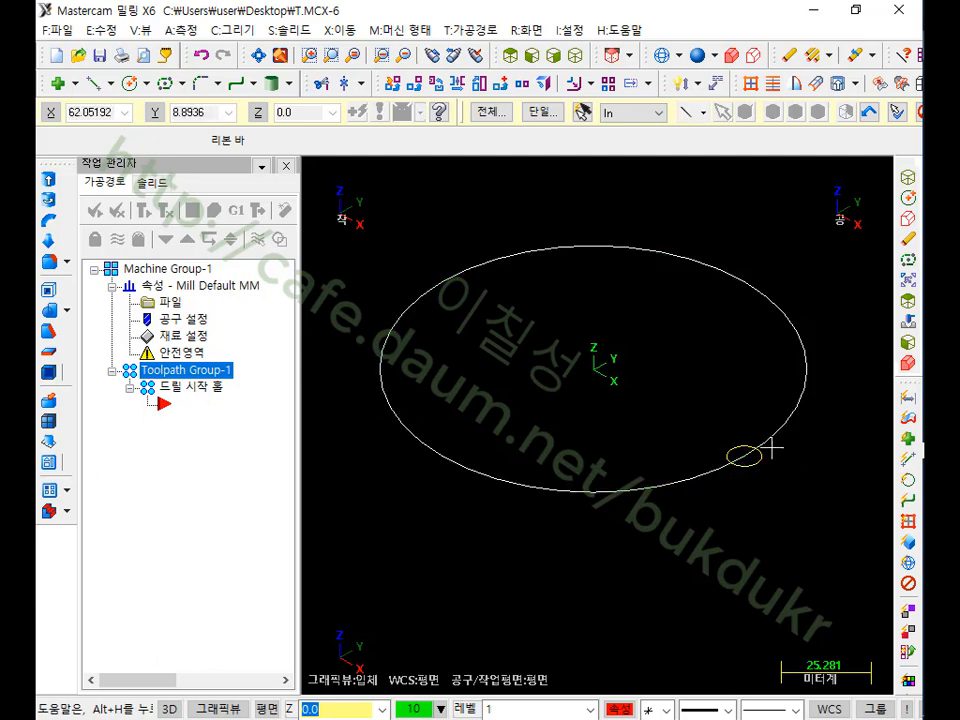
{"action": "scroll", "coordinate": [779, 450], "scroll_direction": "up", "scroll_amount": 1}
{"action": "scroll", "coordinate": [779, 450], "scroll_direction": "up", "scroll_amount": 3}
{"action": "scroll", "coordinate": [780, 450], "scroll_direction": "down", "scroll_amount": 3}
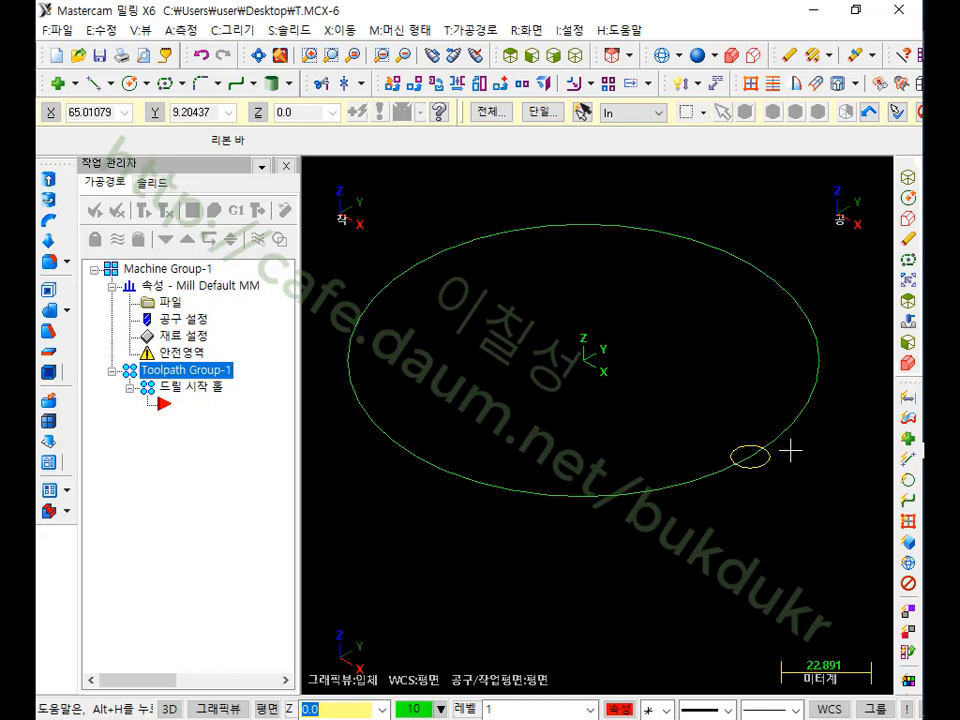
{"action": "scroll", "coordinate": [767, 463], "scroll_direction": "up", "scroll_amount": 2}
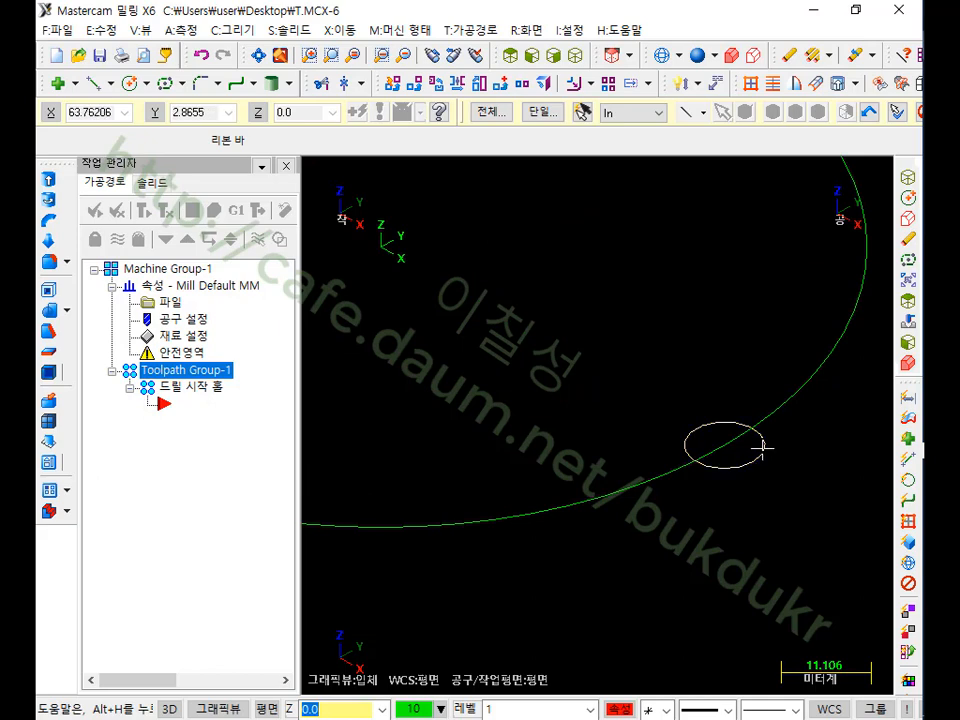
- Start an Auto Drill toolpath in the top view, using the small circle on the large circle's edge as the selected entity
{"action": "scroll", "coordinate": [761, 448], "scroll_direction": "down", "scroll_amount": 3}
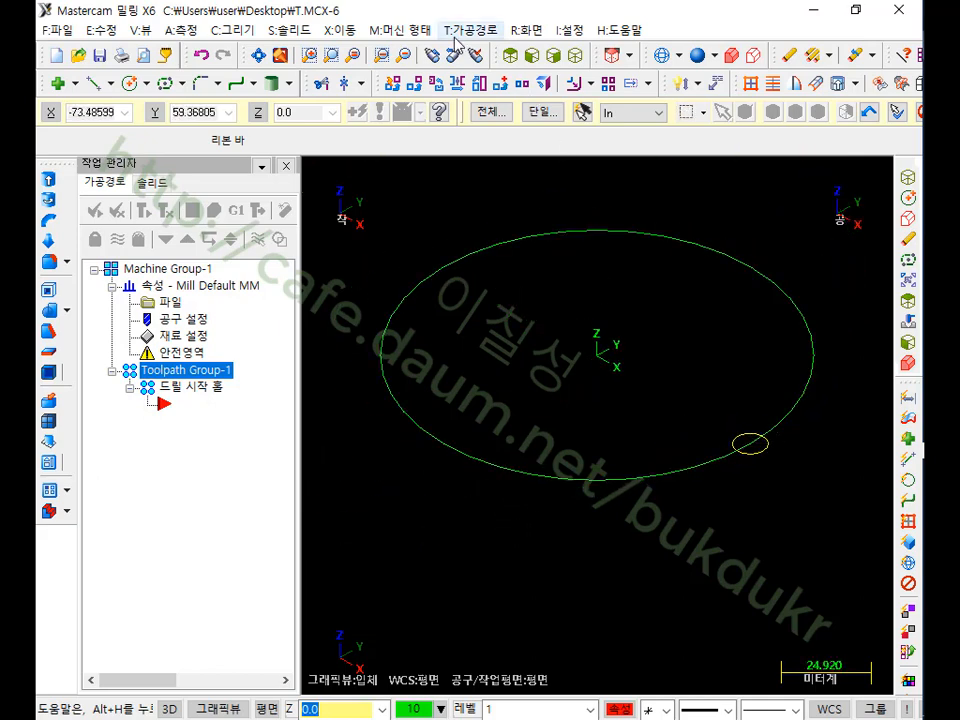
{"action": "key", "text": "alt+1"}
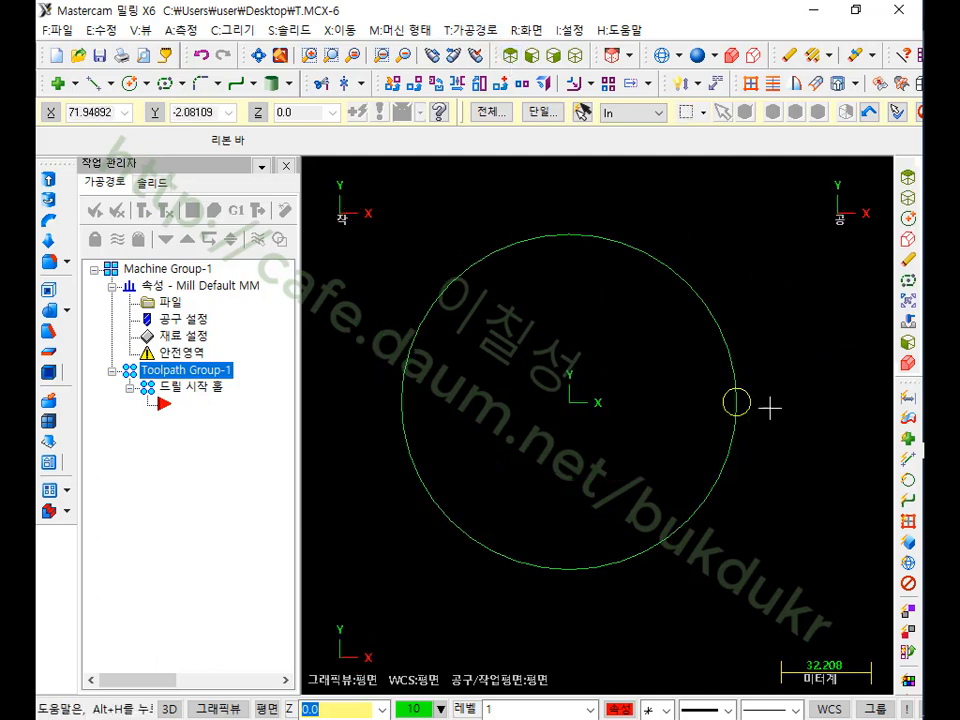
{"action": "left_click", "coordinate": [465, 31]}
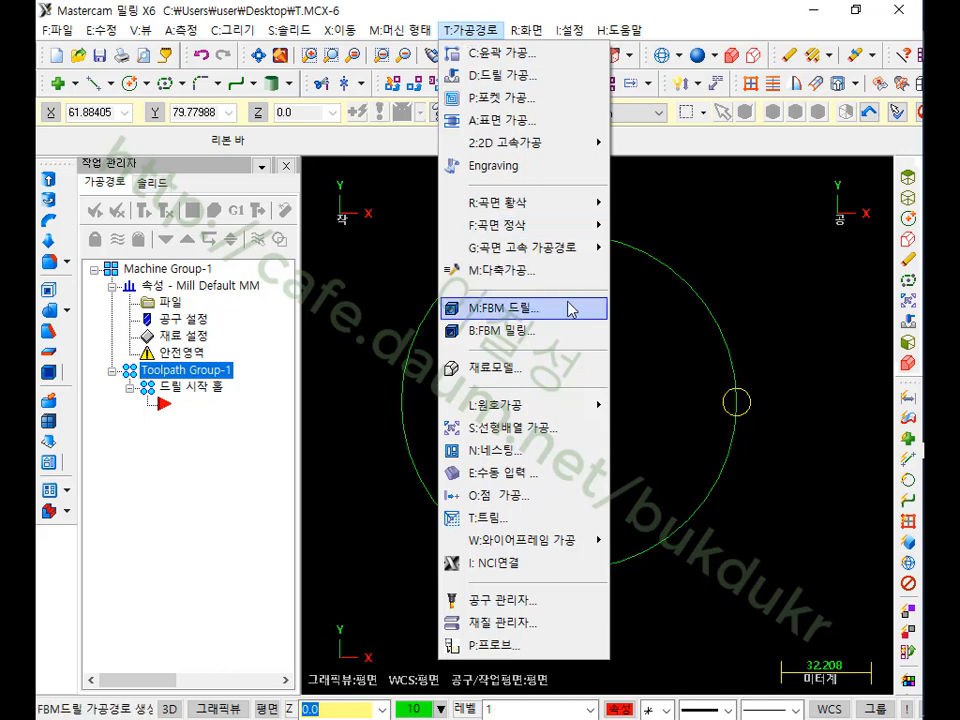
{"action": "mouse_move", "coordinate": [551, 411]}
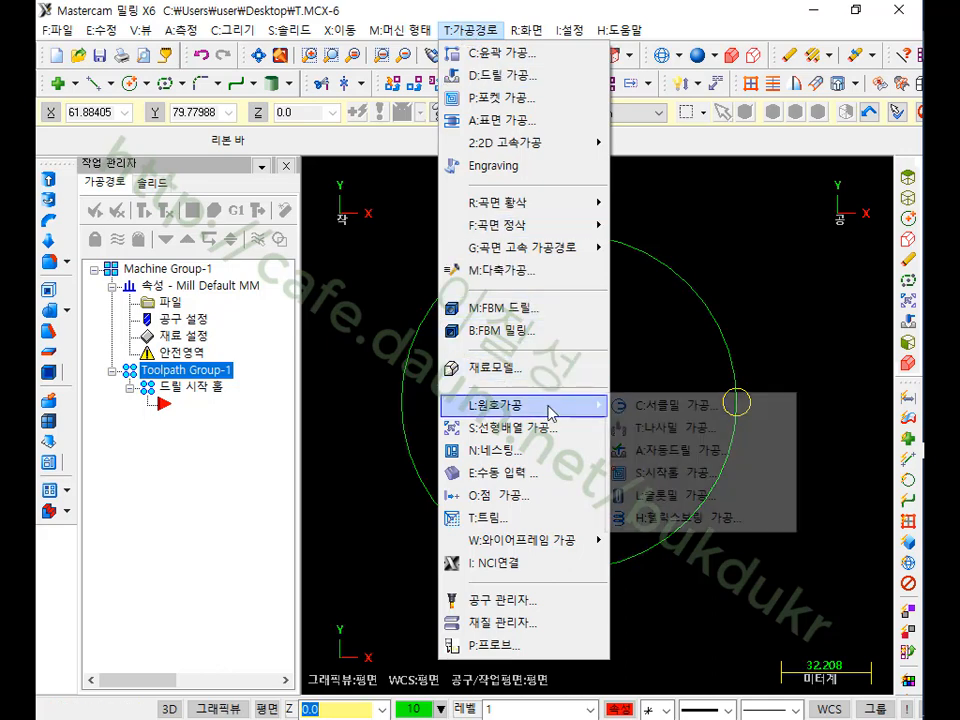
{"action": "left_click", "coordinate": [685, 452]}
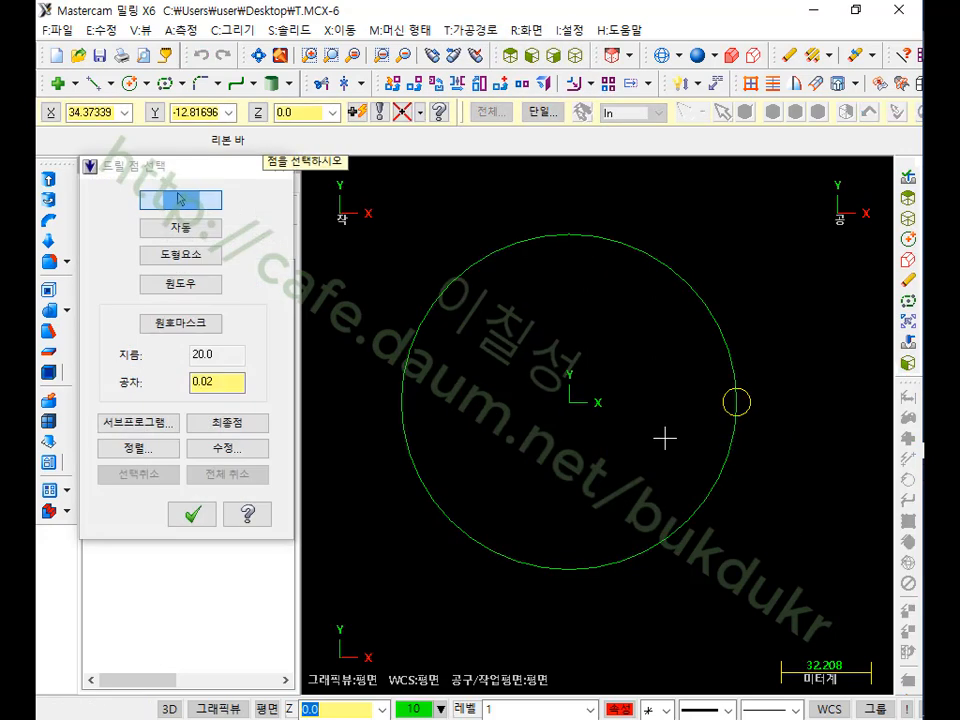
{"action": "left_click", "coordinate": [208, 263]}
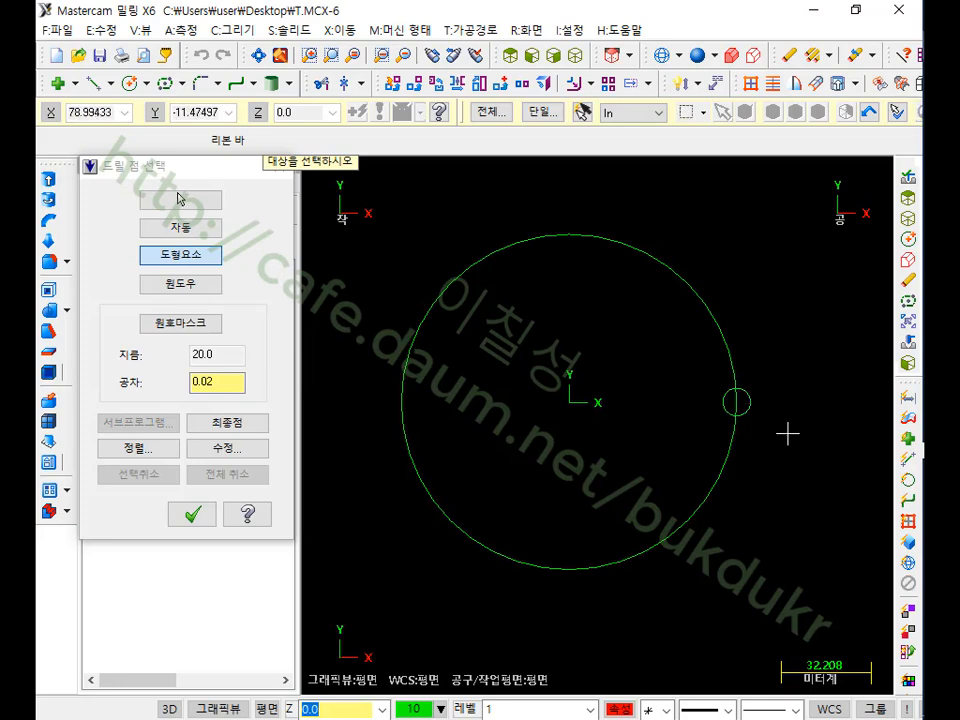
{"action": "left_click", "coordinate": [193, 514]}
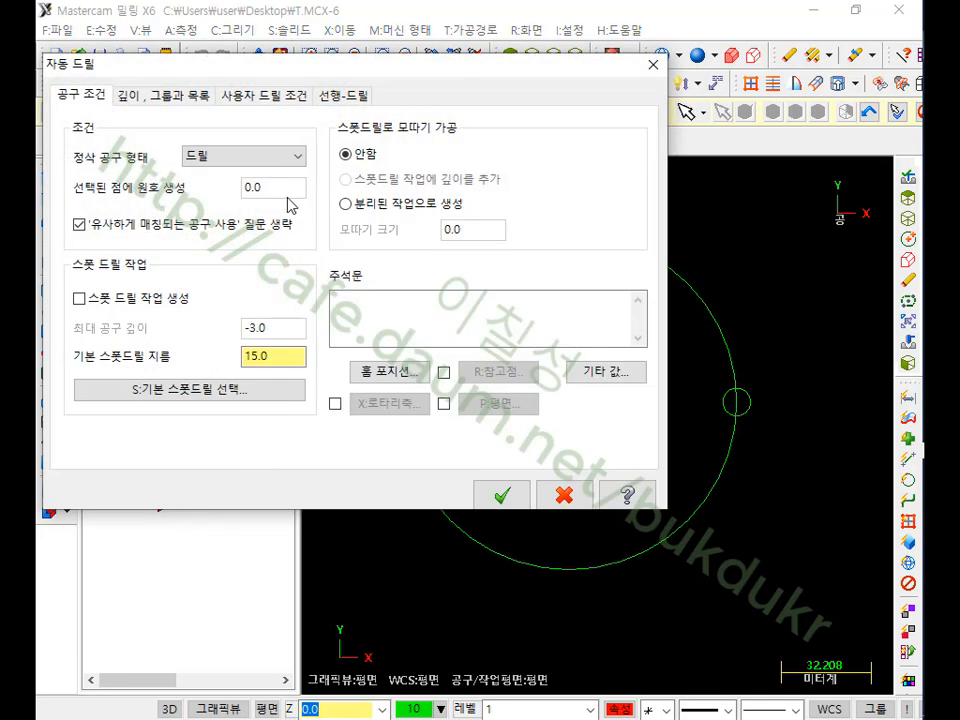
- Enable the spot drill operation and add chamfering as a separate operation with a 0.5 mm chamfer size
{"action": "left_click", "coordinate": [79, 298]}
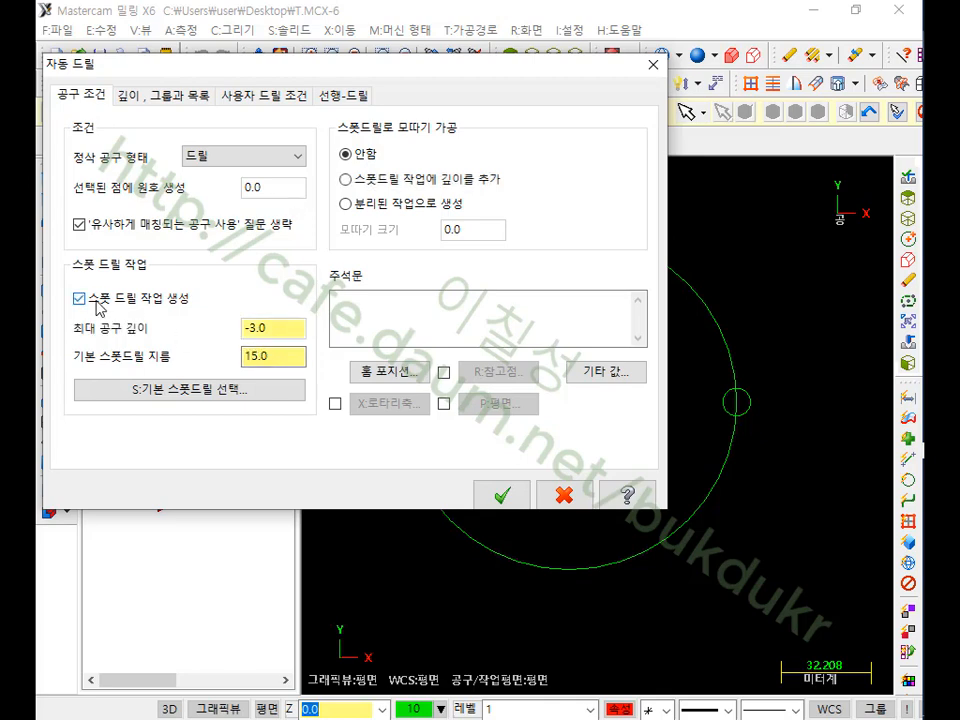
{"action": "left_click", "coordinate": [348, 204]}
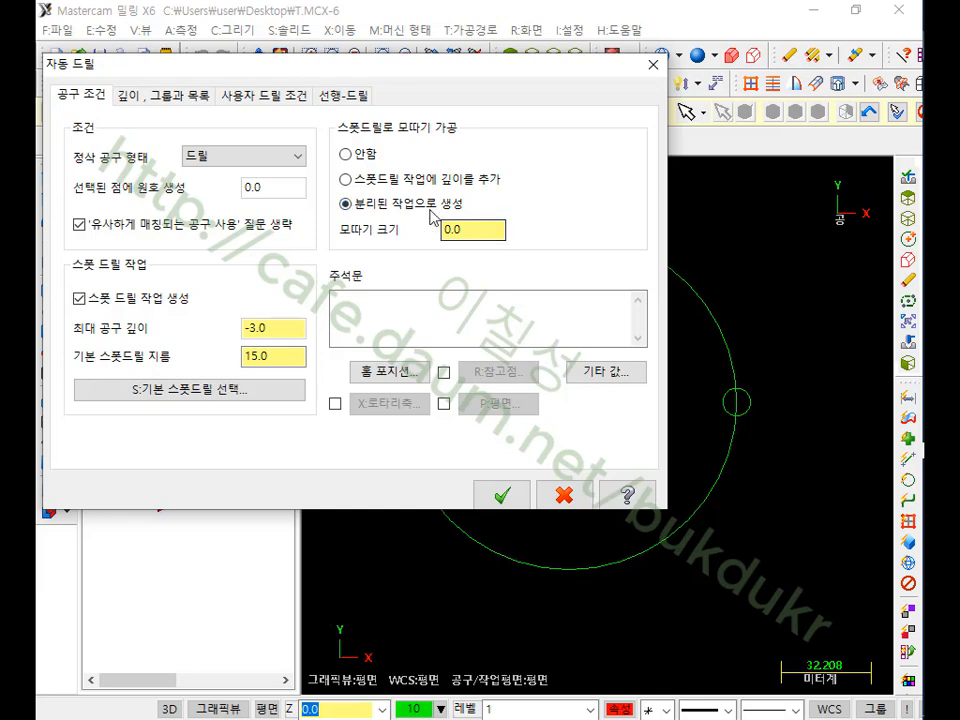
{"action": "double_click", "coordinate": [446, 229]}
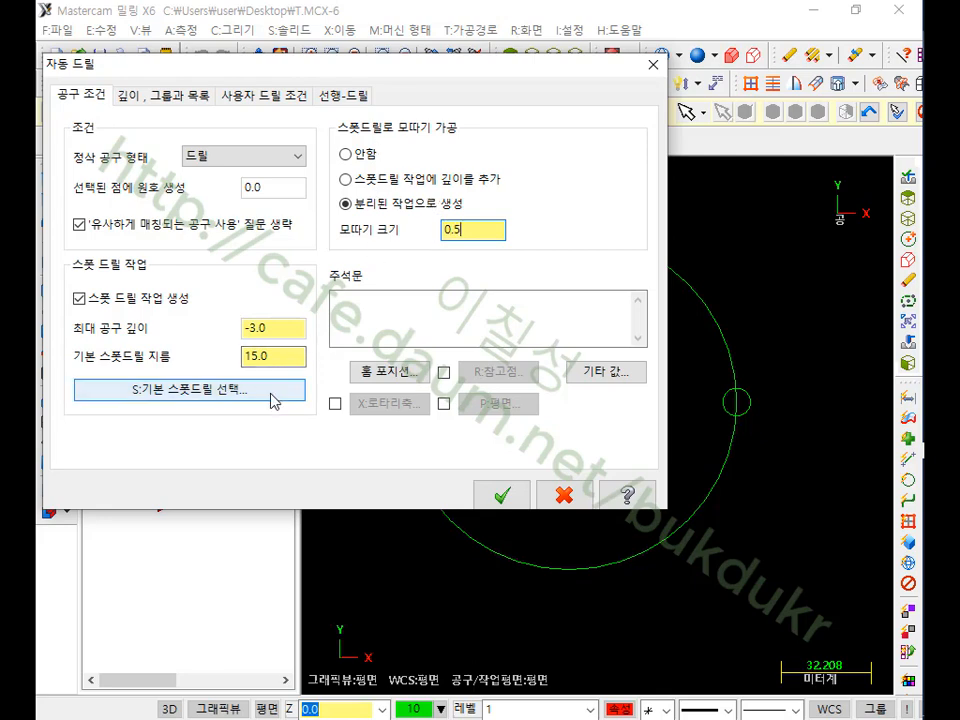
- Check the drilling depth settings and enable creation of pre-drill operations
{"action": "left_click", "coordinate": [189, 97]}
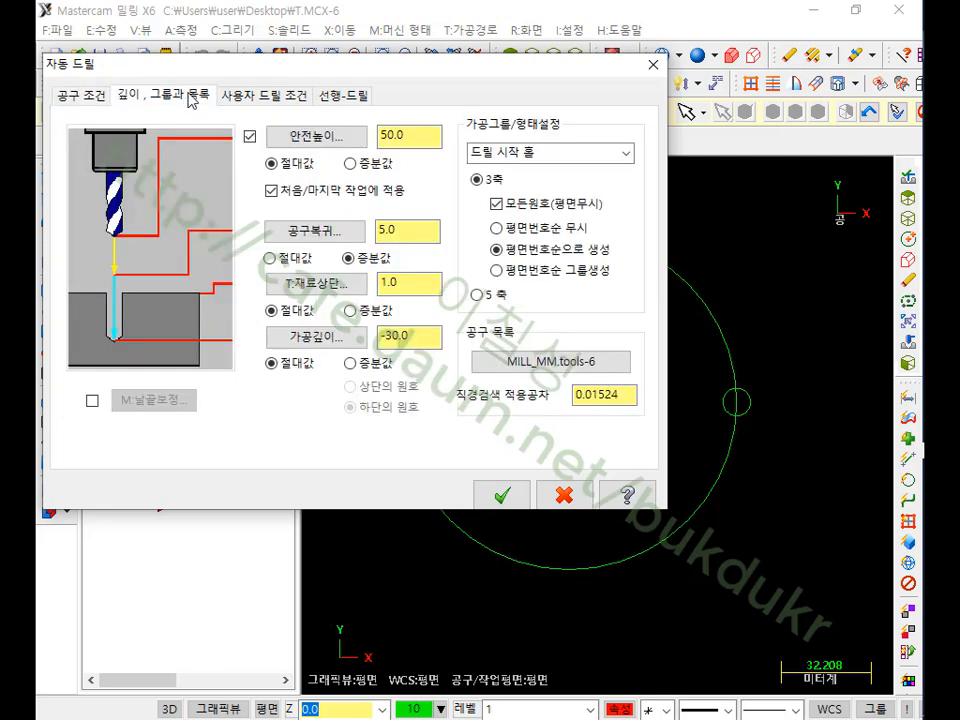
{"action": "left_click", "coordinate": [434, 333]}
{"action": "left_click", "coordinate": [287, 97]}
{"action": "left_click", "coordinate": [354, 97]}
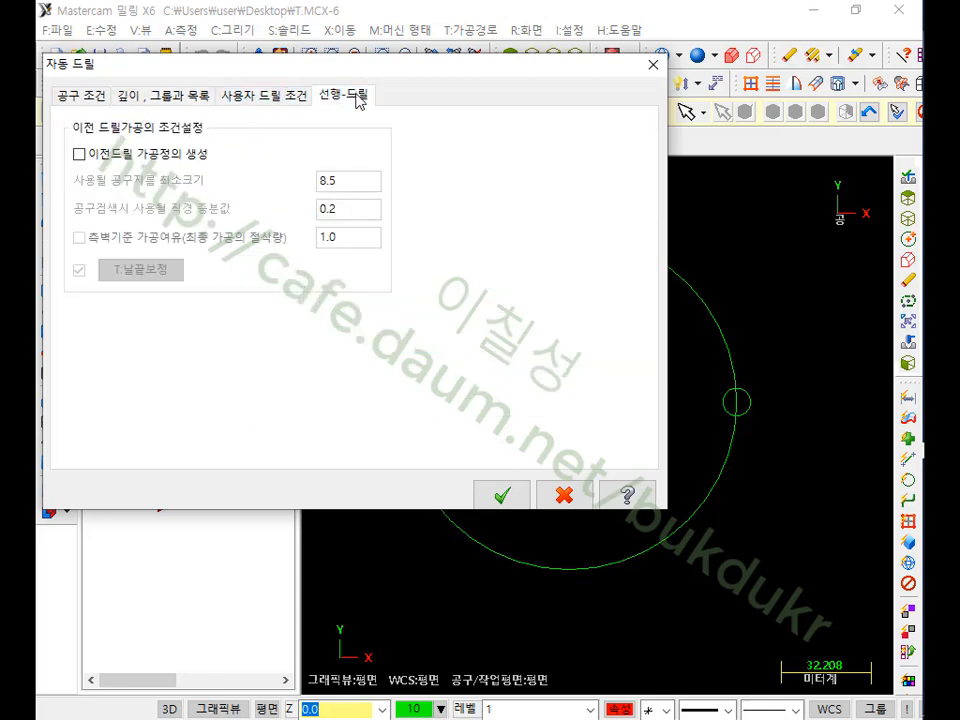
{"action": "left_click", "coordinate": [89, 156]}
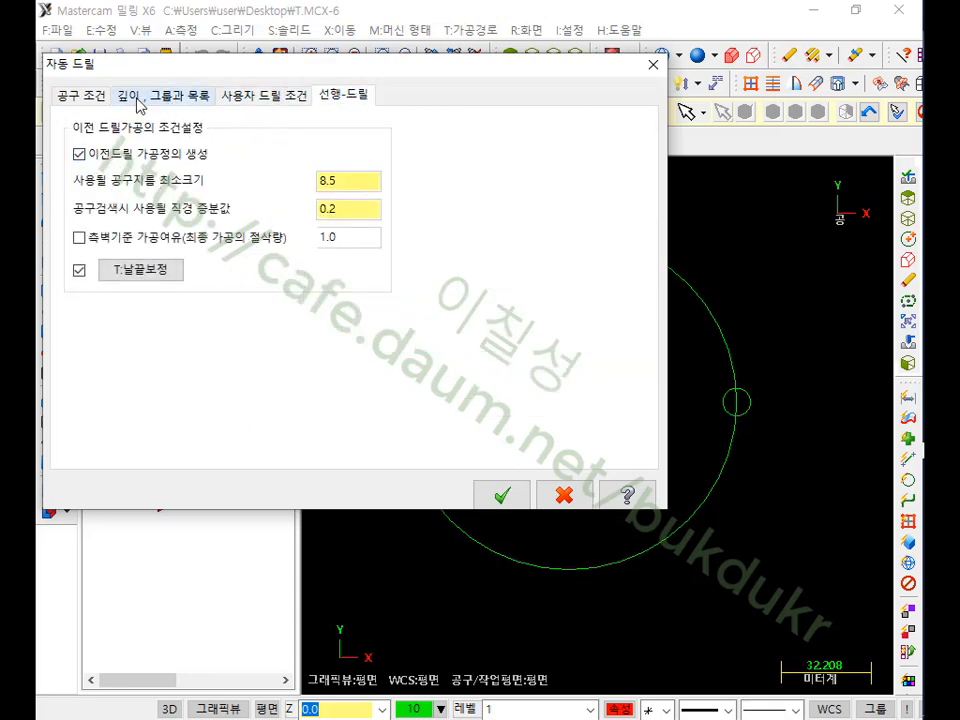
- Set the finish tool type to tap RH Coarse, check the pre-drill settings, and create the Auto Drill operations
{"action": "left_click", "coordinate": [84, 96]}
{"action": "left_click", "coordinate": [248, 160]}
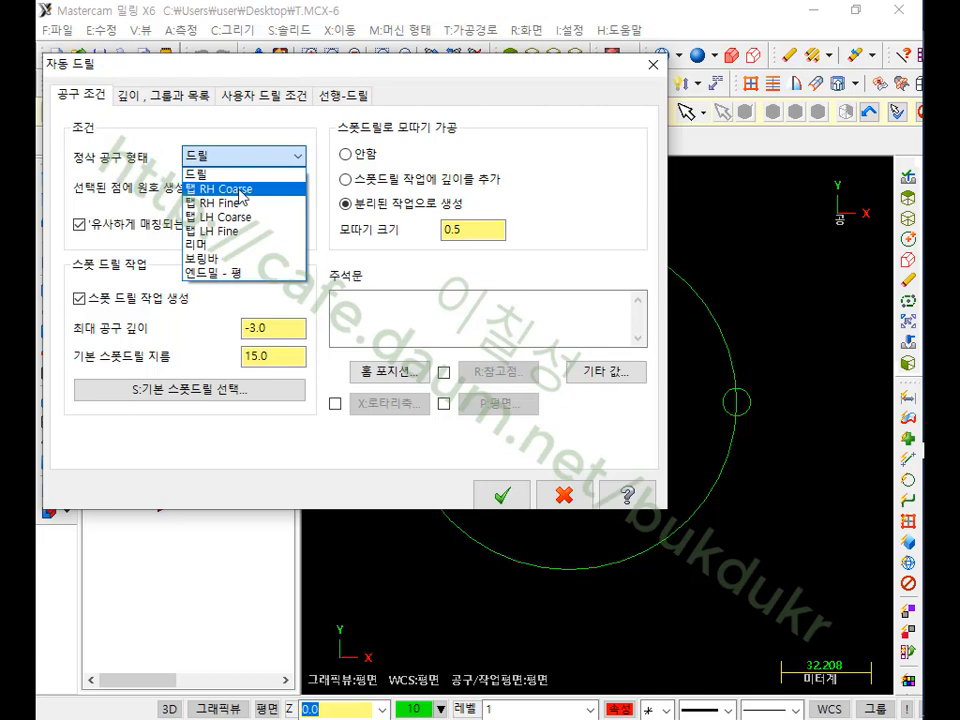
{"action": "left_click", "coordinate": [240, 190]}
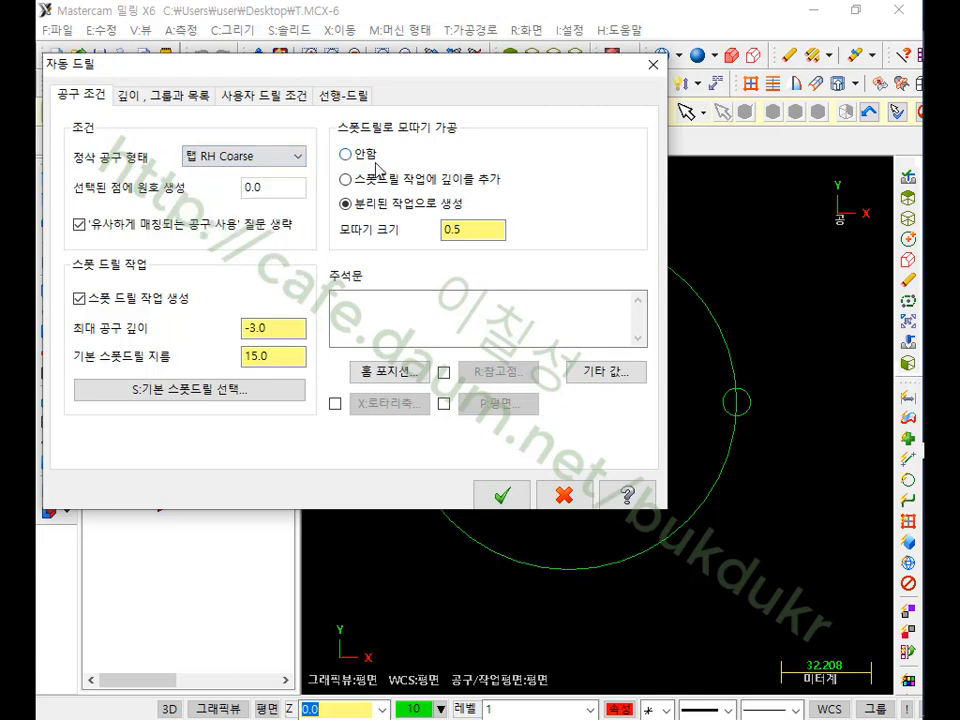
{"action": "left_click", "coordinate": [200, 100]}
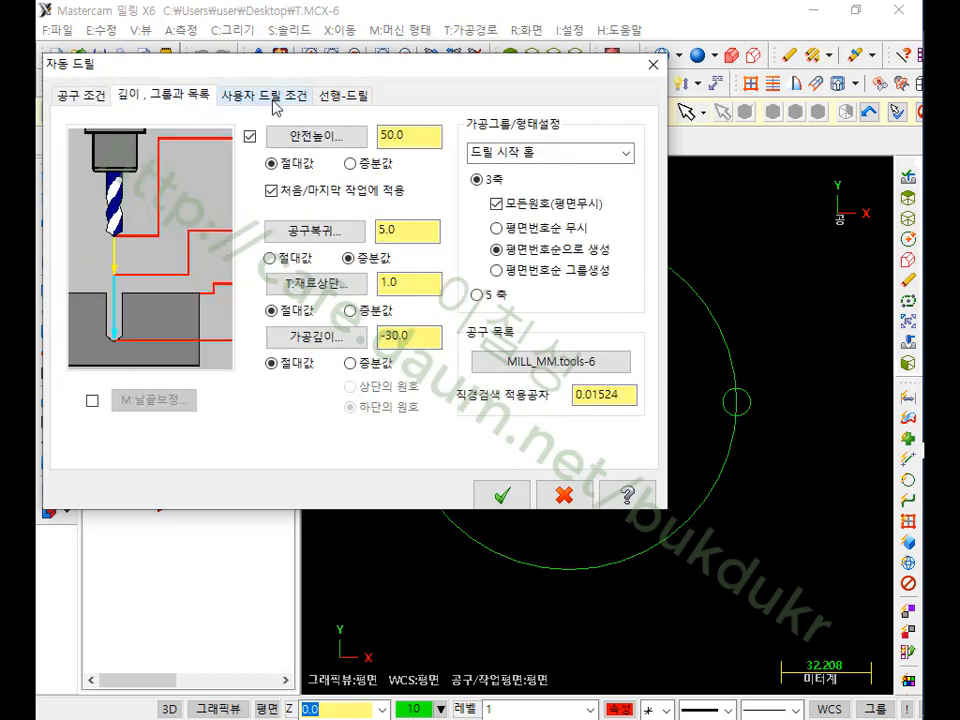
{"action": "left_click", "coordinate": [338, 100]}
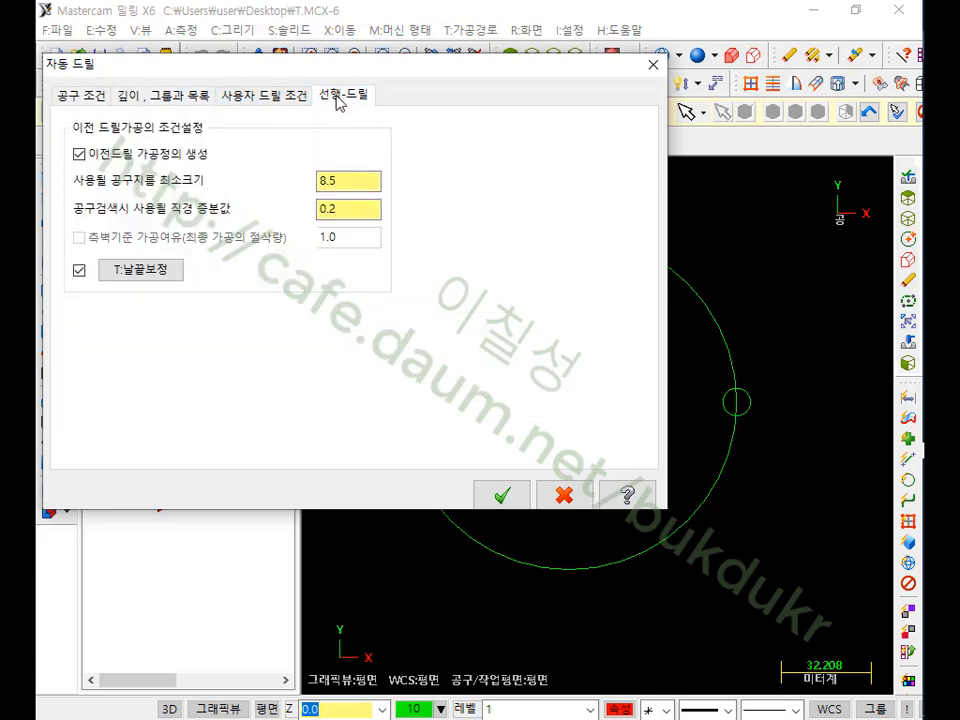
{"action": "left_click", "coordinate": [358, 209]}
{"action": "left_click", "coordinate": [502, 494]}
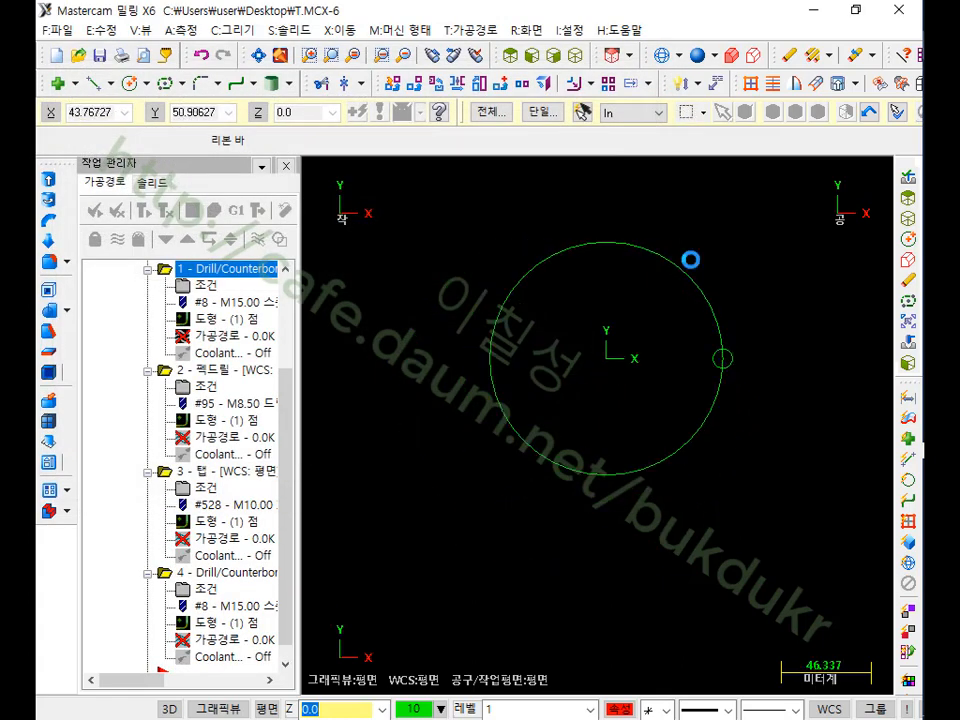
- Switch to the isometric view, check the tools of the new operations, and regenerate the selected toolpaths
{"action": "left_click", "coordinate": [574, 55]}
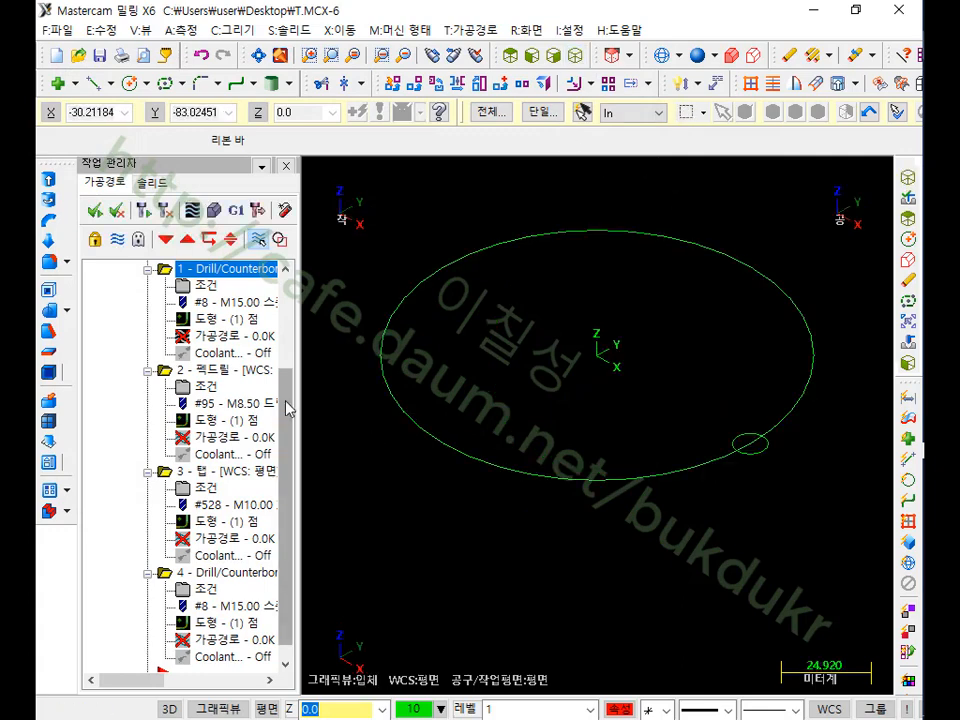
{"action": "left_click_drag", "start_coordinate": [299, 362], "coordinate": [513, 385]}
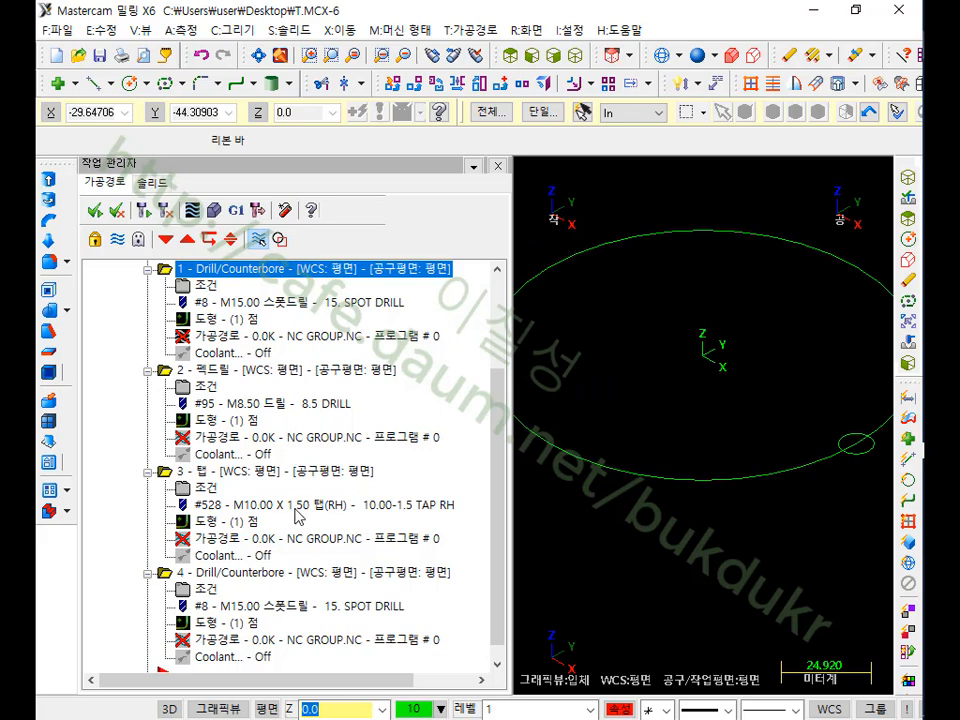
{"action": "scroll", "coordinate": [291, 614], "scroll_direction": "up", "scroll_amount": 2}
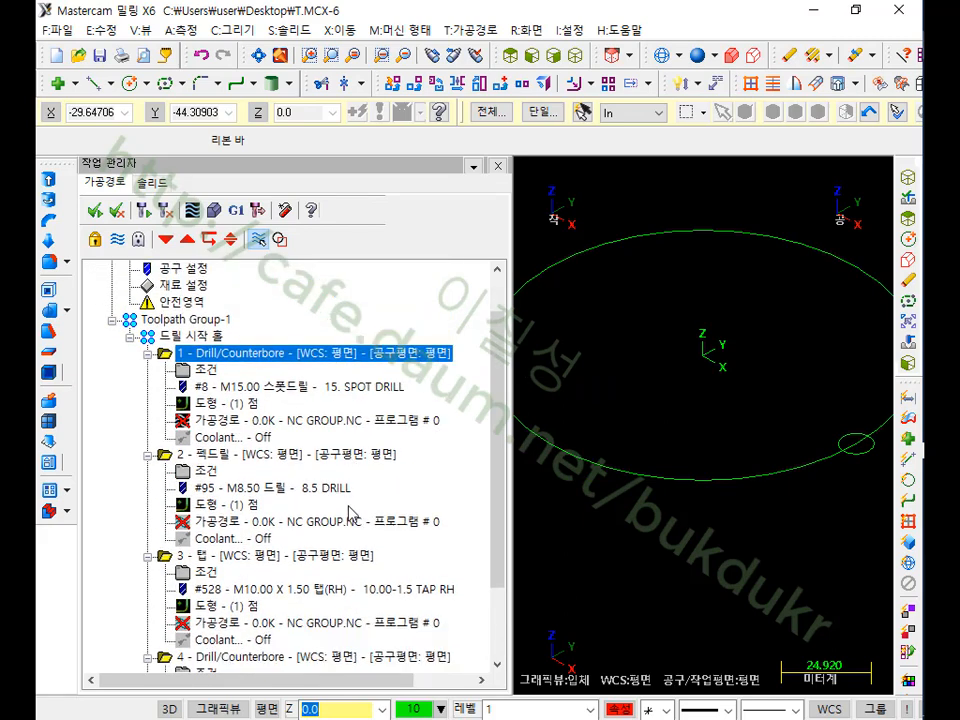
{"action": "left_click", "coordinate": [145, 211]}
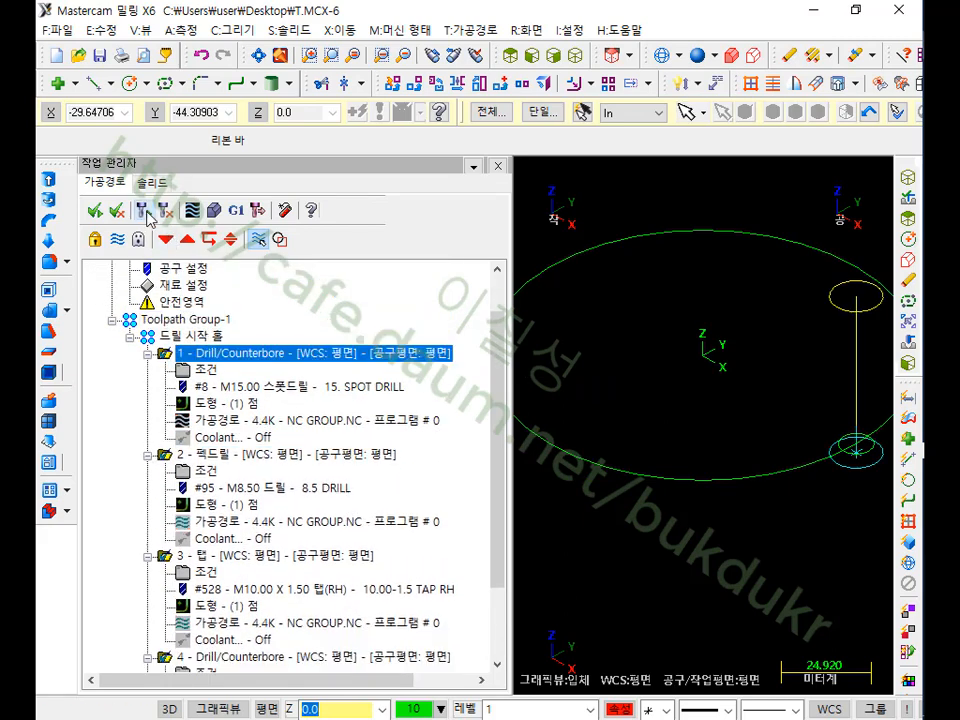
{"action": "scroll", "coordinate": [579, 400], "scroll_direction": "down", "scroll_amount": 2}
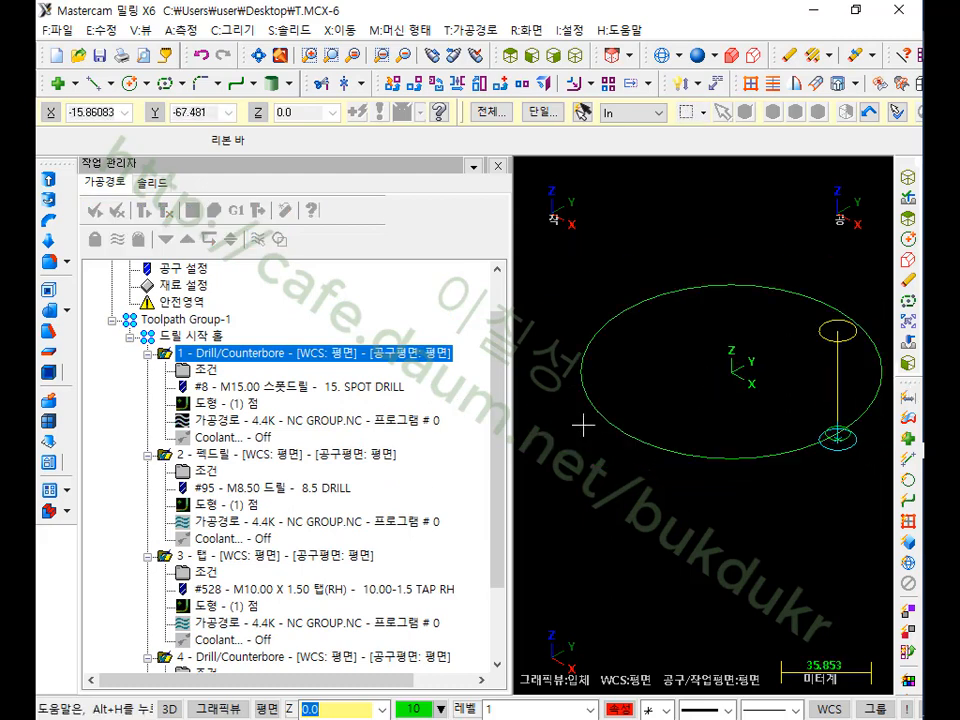
{"action": "left_click_drag", "start_coordinate": [513, 427], "coordinate": [322, 427]}
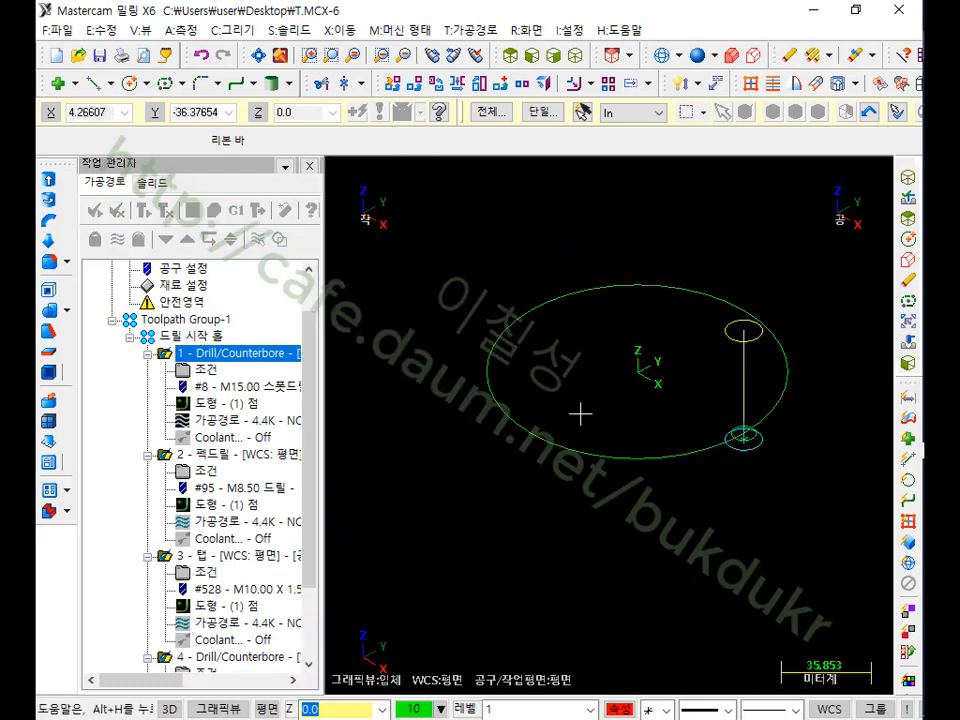
- Switch to the top view and collapse the details of all four operations in the toolpath tree
{"action": "scroll", "coordinate": [768, 279], "scroll_direction": "up", "scroll_amount": 2}
{"action": "scroll", "coordinate": [768, 279], "scroll_direction": "down", "scroll_amount": 3}
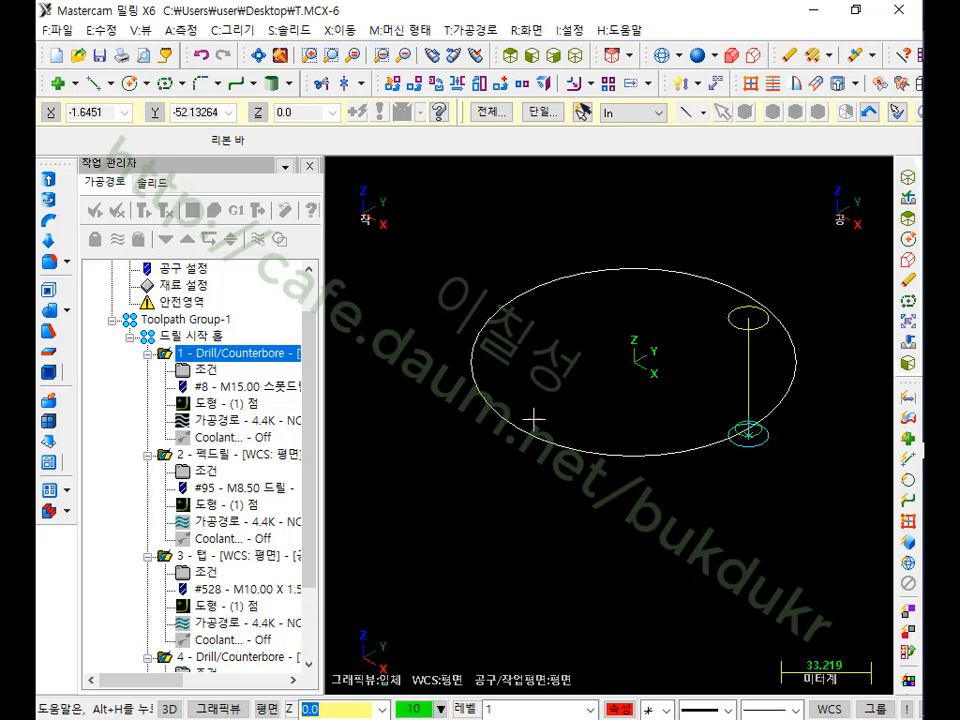
{"action": "left_click", "coordinate": [509, 56]}
{"action": "scroll", "coordinate": [560, 248], "scroll_direction": "up", "scroll_amount": 2}
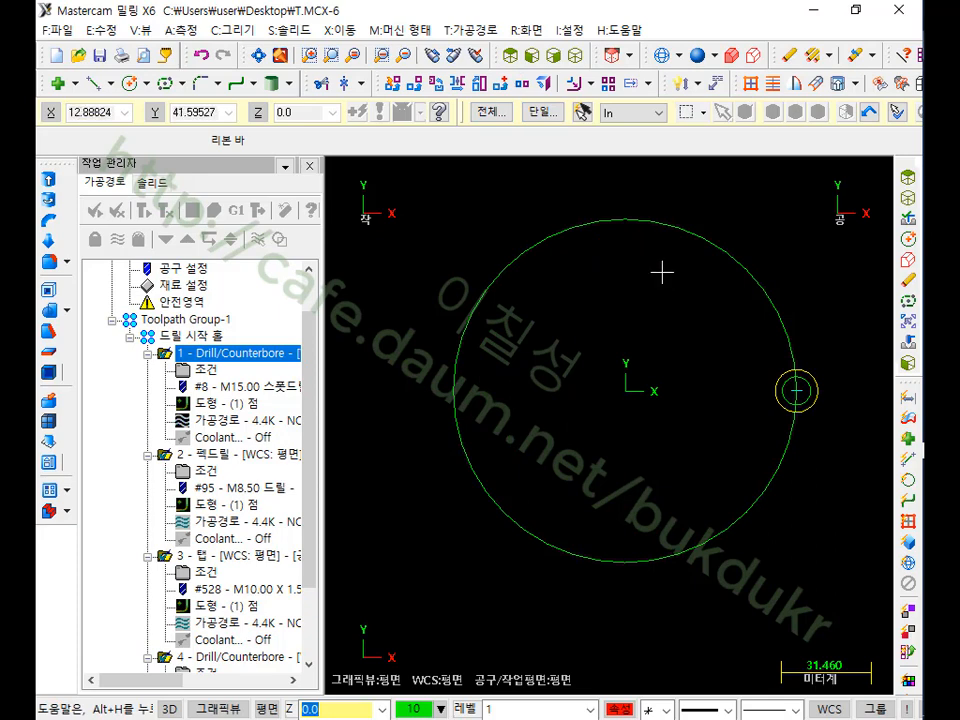
{"action": "left_click", "coordinate": [794, 368]}
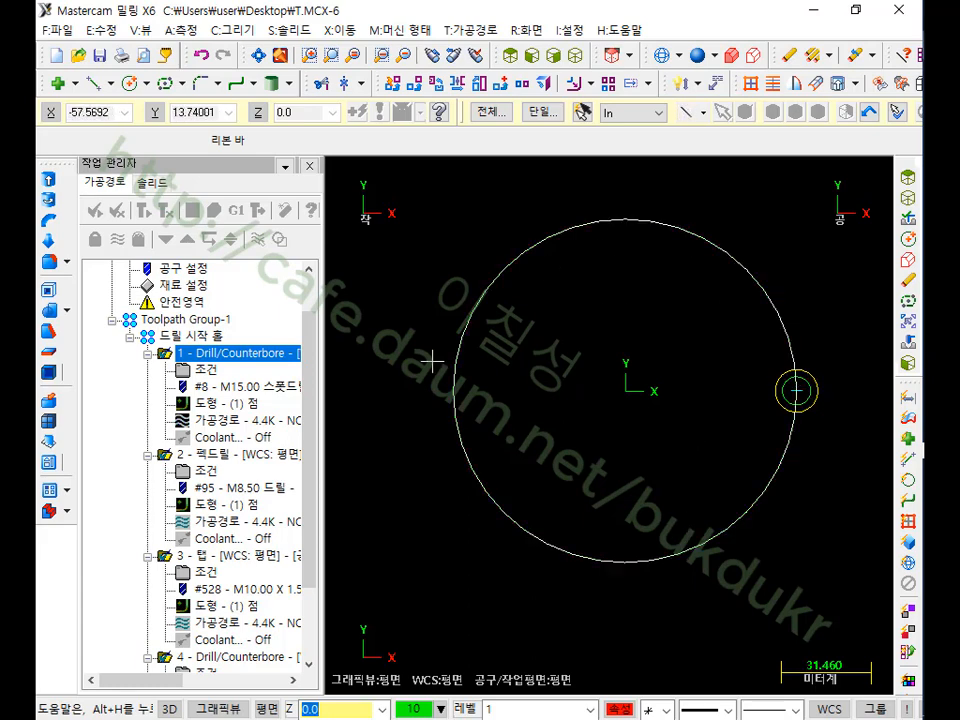
{"action": "left_click", "coordinate": [148, 354]}
{"action": "left_click", "coordinate": [148, 371]}
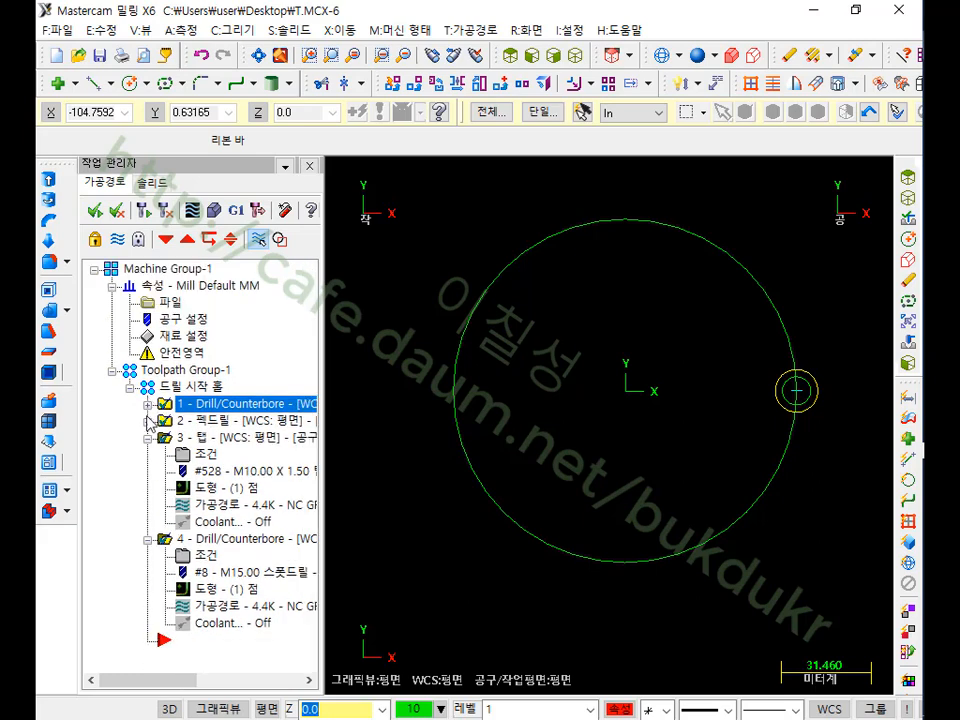
{"action": "left_click", "coordinate": [148, 438]}
{"action": "left_click", "coordinate": [148, 455]}
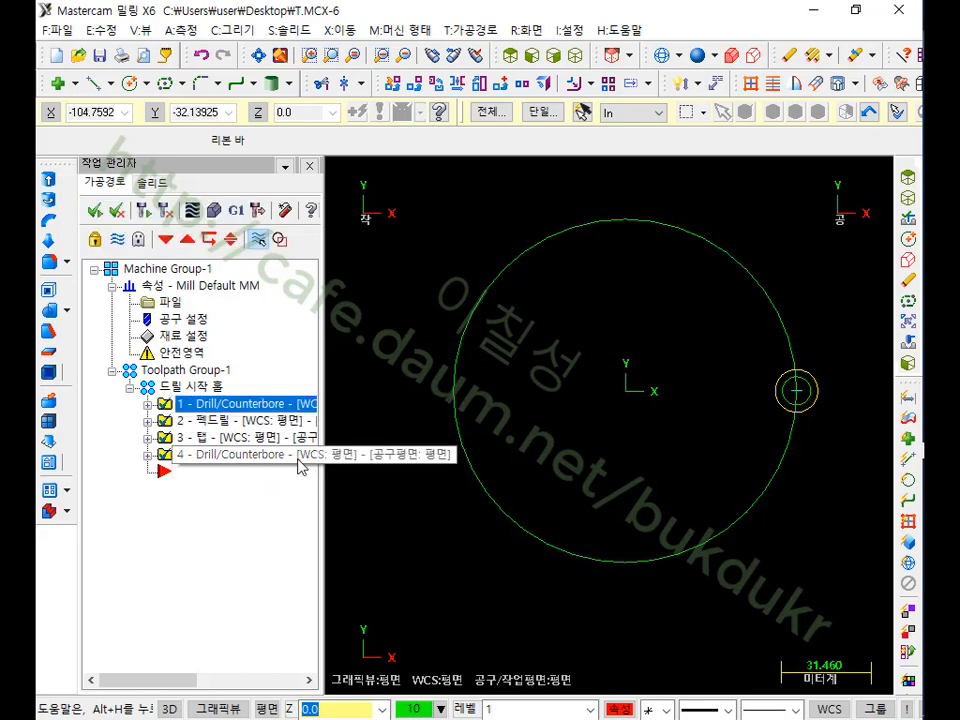
- Start a transform toolpath of type Rotate with NCI as the source, enabling copying of the source operations with their posting disabled
{"action": "left_click", "coordinate": [474, 30]}
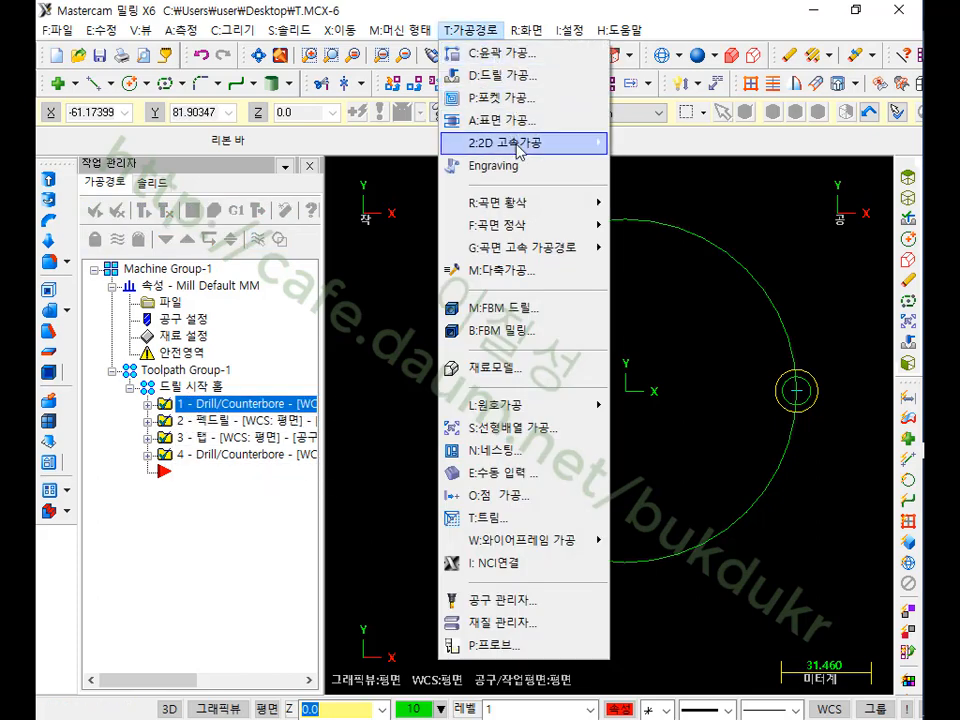
{"action": "left_click", "coordinate": [536, 427]}
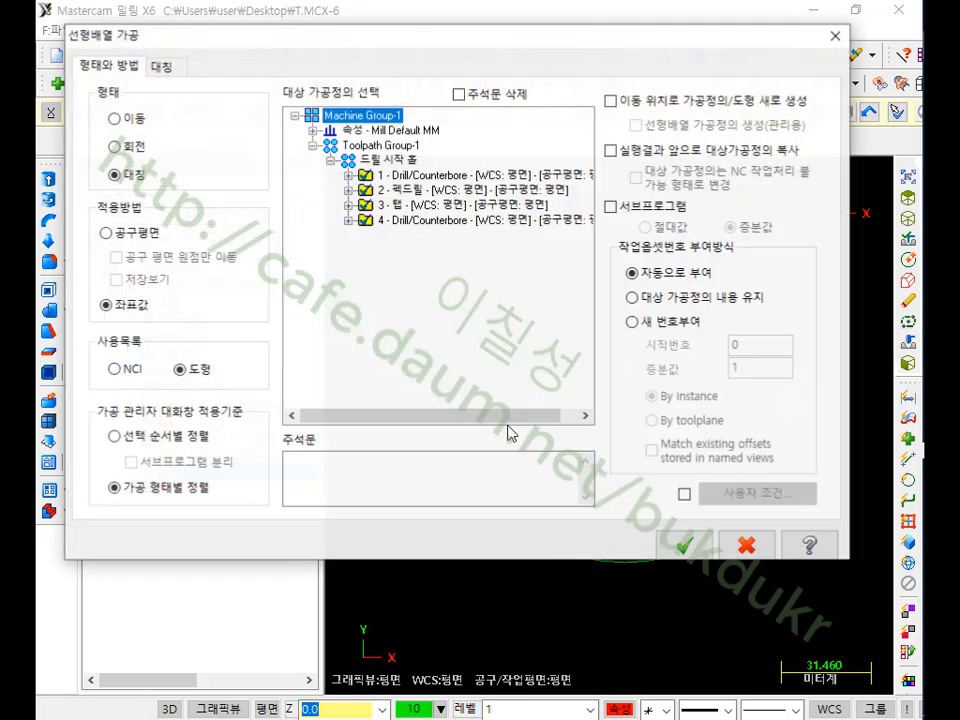
{"action": "left_click", "coordinate": [114, 146]}
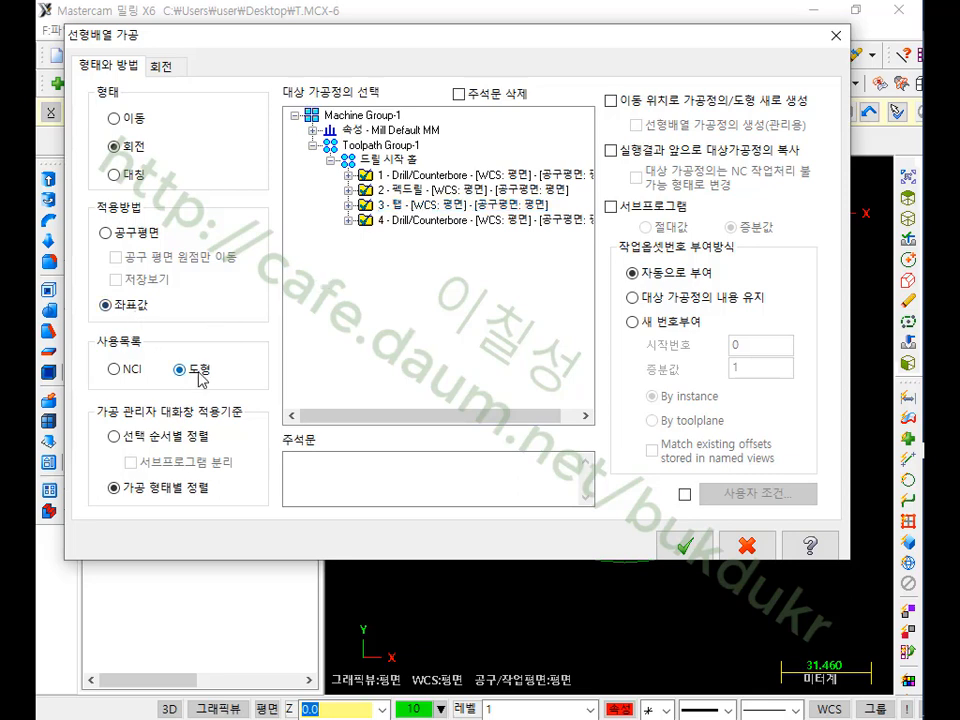
{"action": "left_click", "coordinate": [116, 370]}
{"action": "left_click", "coordinate": [611, 151]}
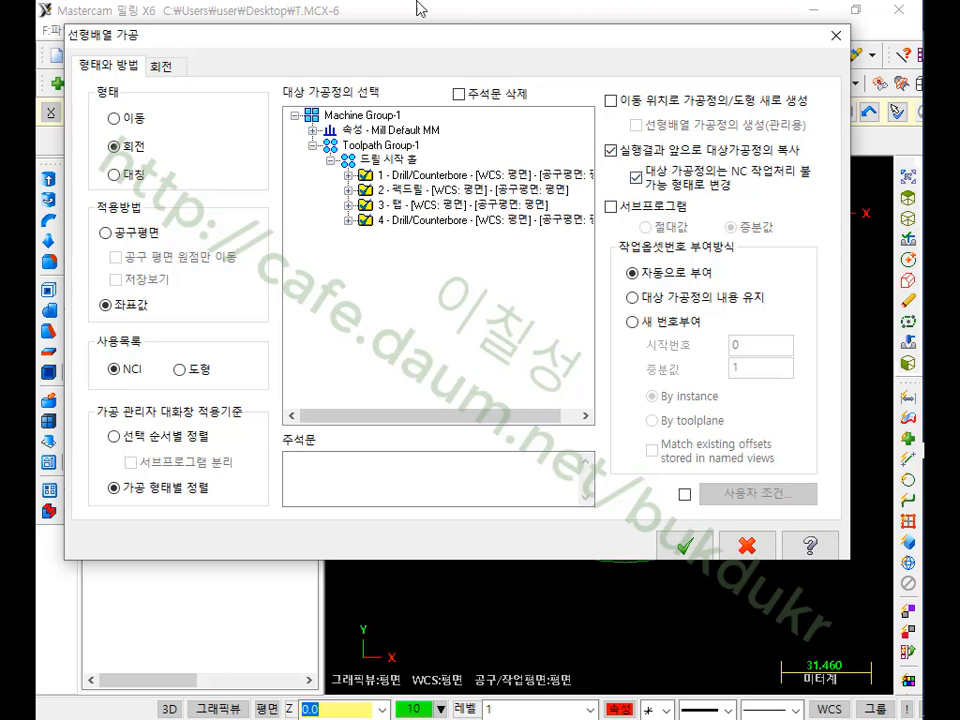
- Set both the start angle and the rotation angle to 15 degrees for the rotation about the origin
{"action": "left_click", "coordinate": [174, 68]}
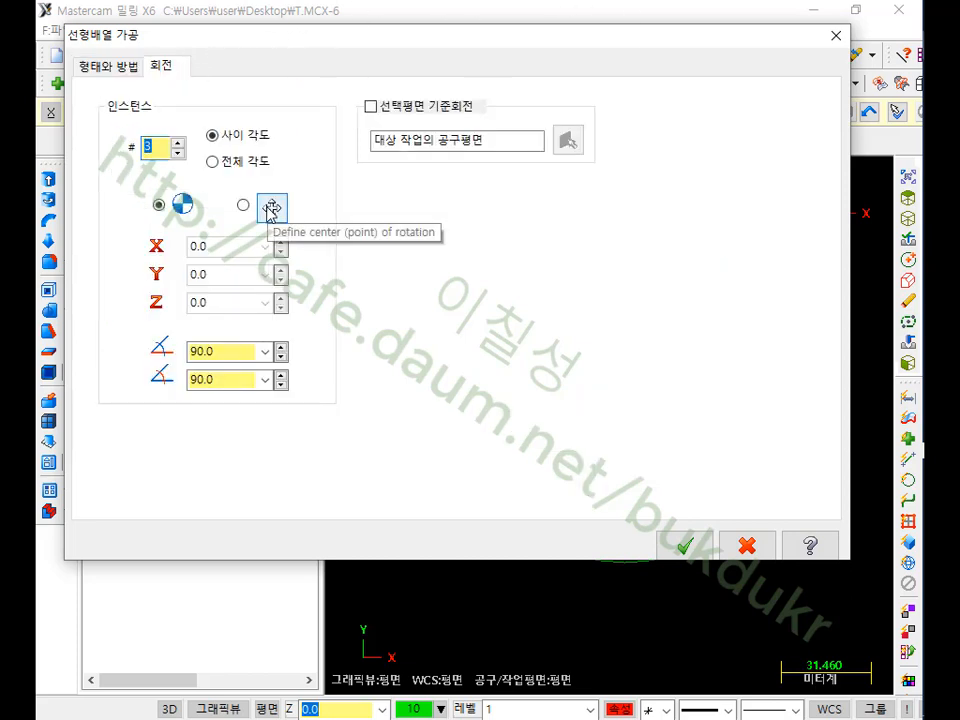
{"action": "left_click_drag", "start_coordinate": [355, 42], "coordinate": [406, 52]}
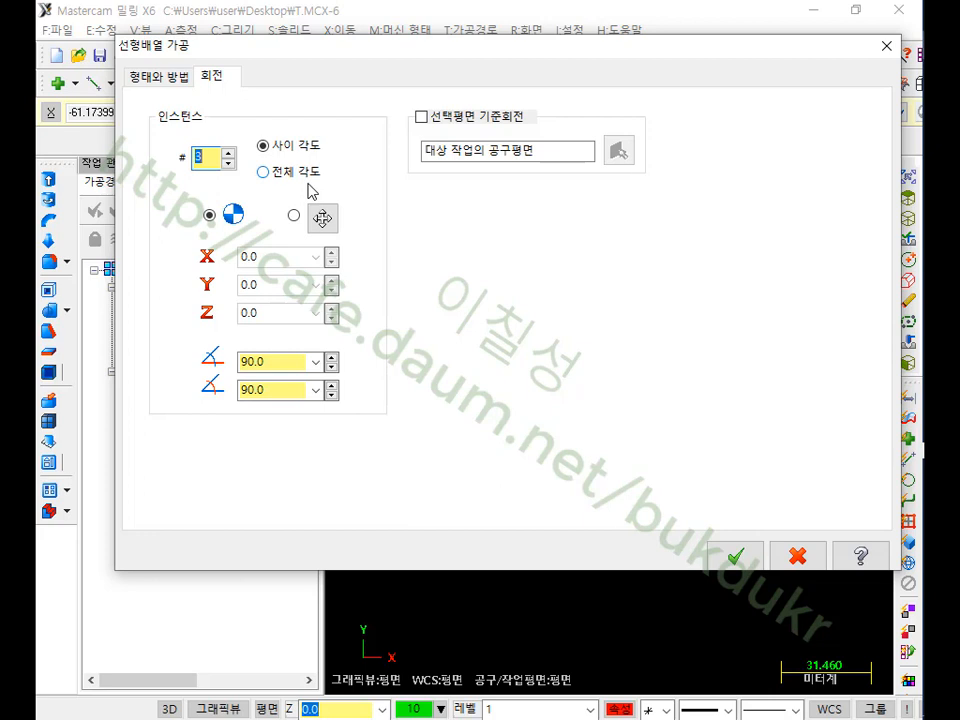
{"action": "left_click", "coordinate": [282, 365]}
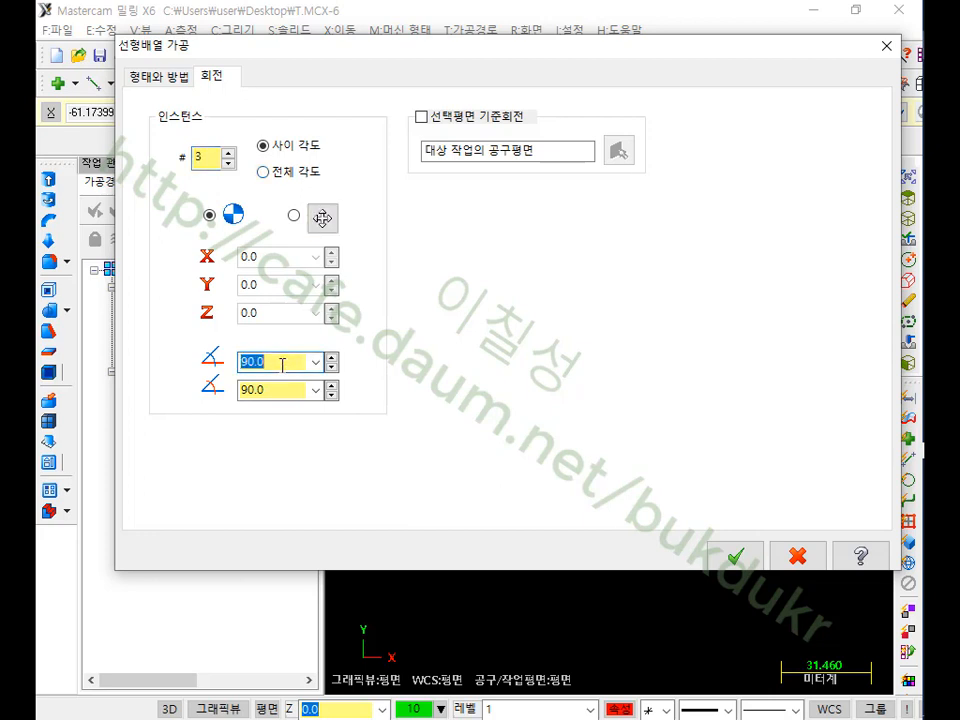
{"action": "type", "text": "15"}
{"action": "left_click", "coordinate": [279, 388]}
{"action": "type", "text": "1"}
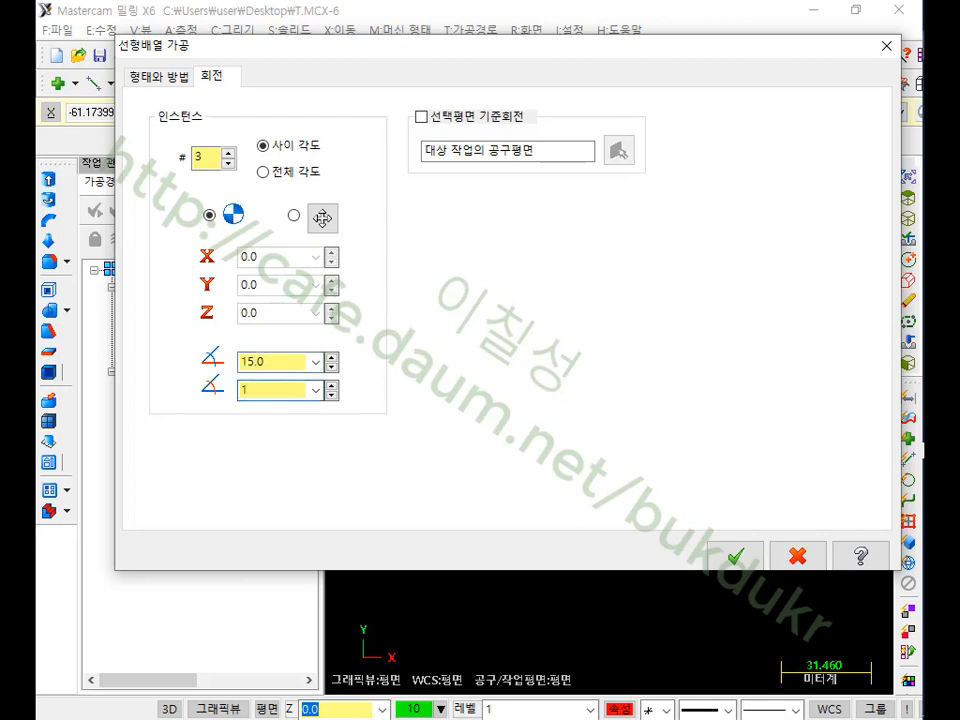
- Enter the number of instances for the 15-degree spacing and create the rotated toolpath
{"action": "left_click", "coordinate": [290, 361]}
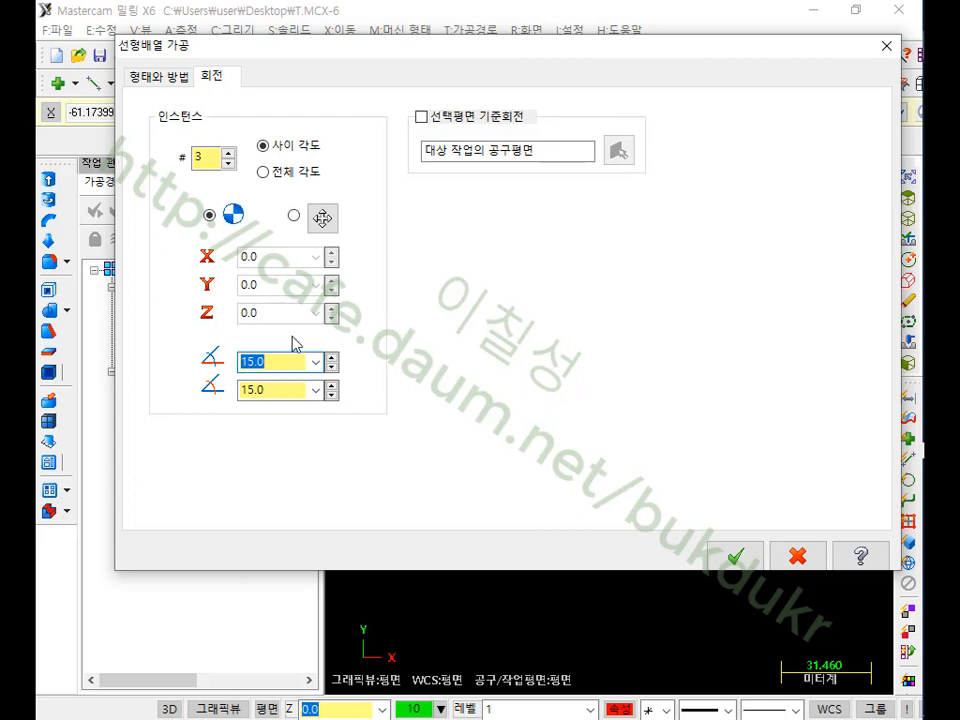
{"action": "left_click", "coordinate": [214, 160]}
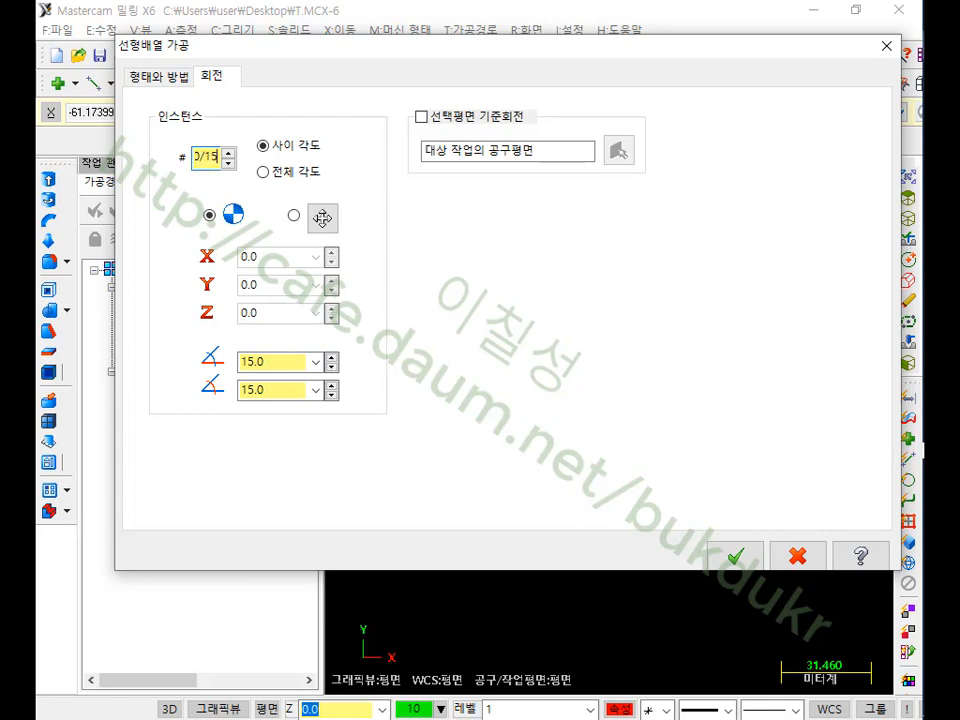
{"action": "left_click", "coordinate": [216, 161]}
{"action": "left_click", "coordinate": [738, 556]}
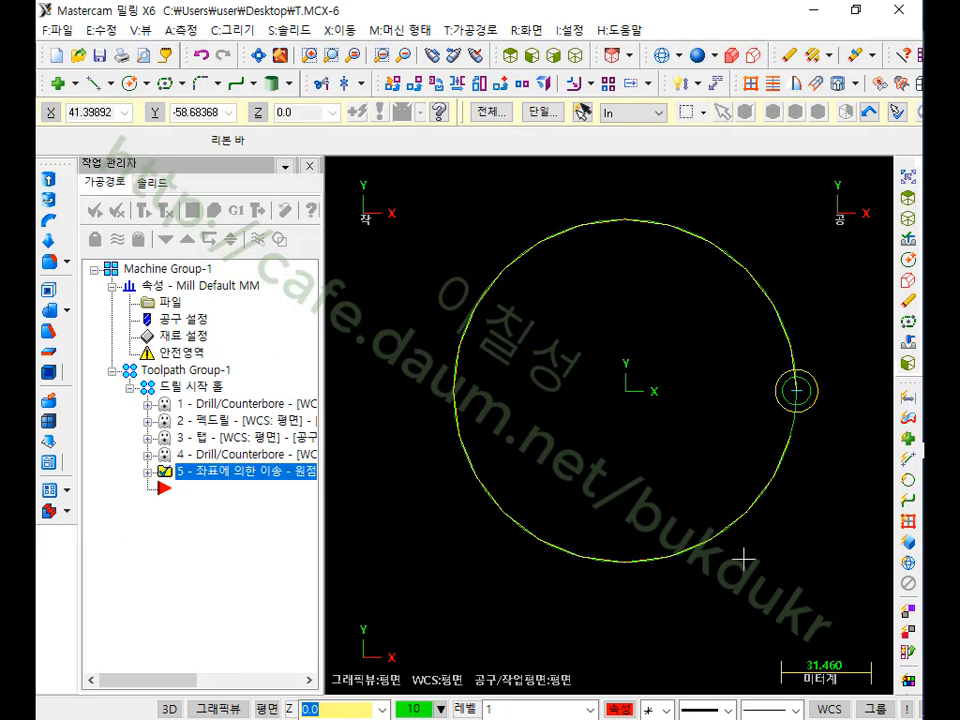
- Backplot the rotational transform toolpath from the top and isometric views to examine the tool motion around the circle
{"action": "scroll", "coordinate": [697, 404], "scroll_direction": "down", "scroll_amount": 1}
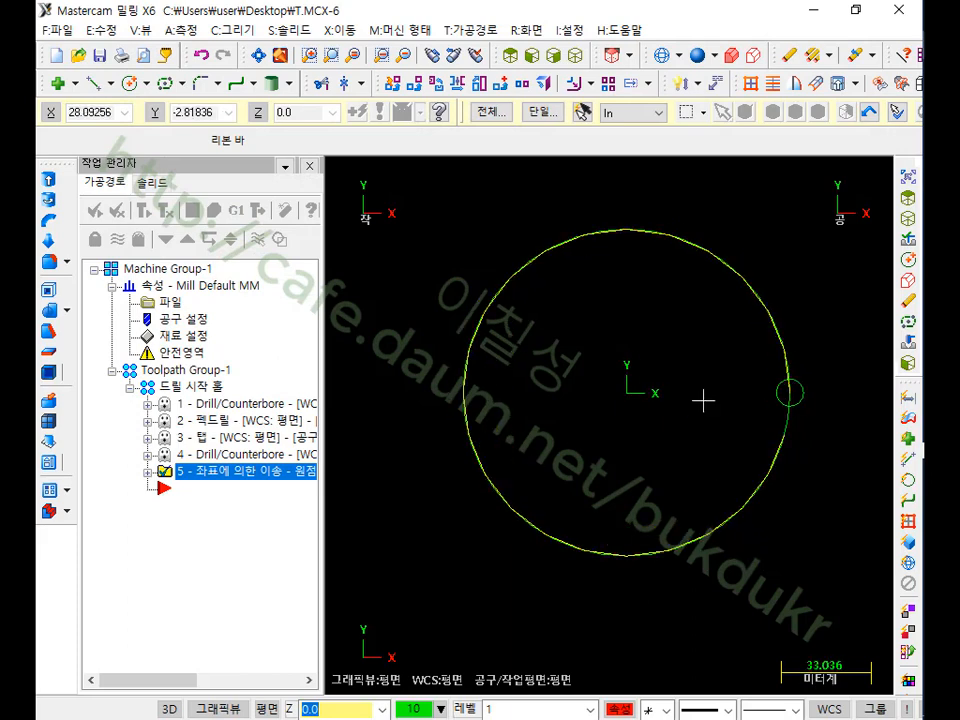
{"action": "left_click", "coordinate": [148, 472]}
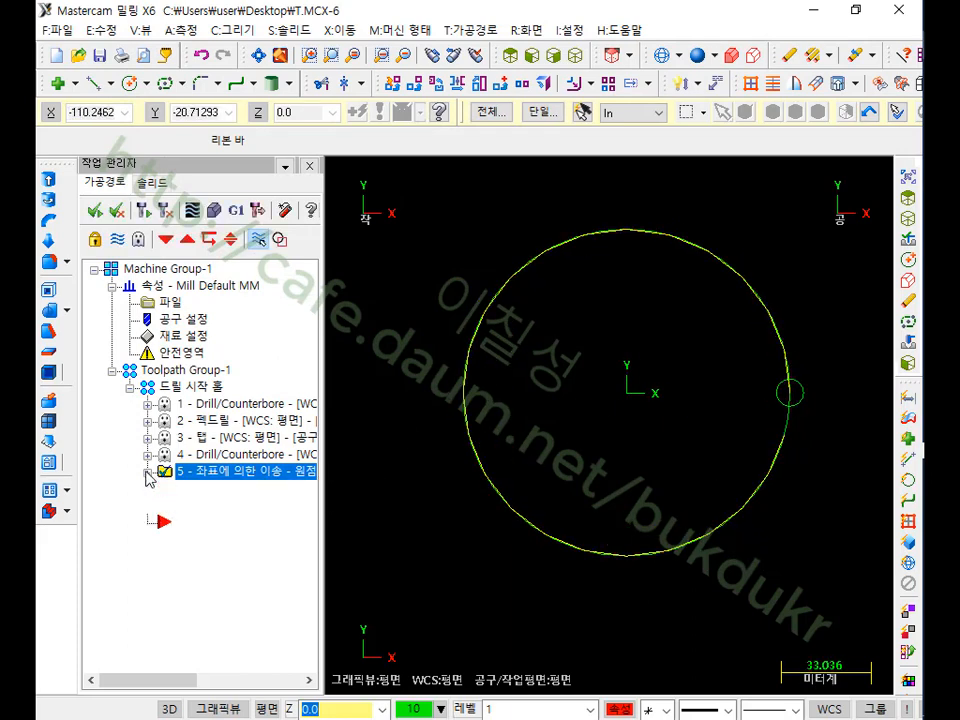
{"action": "left_click", "coordinate": [196, 502]}
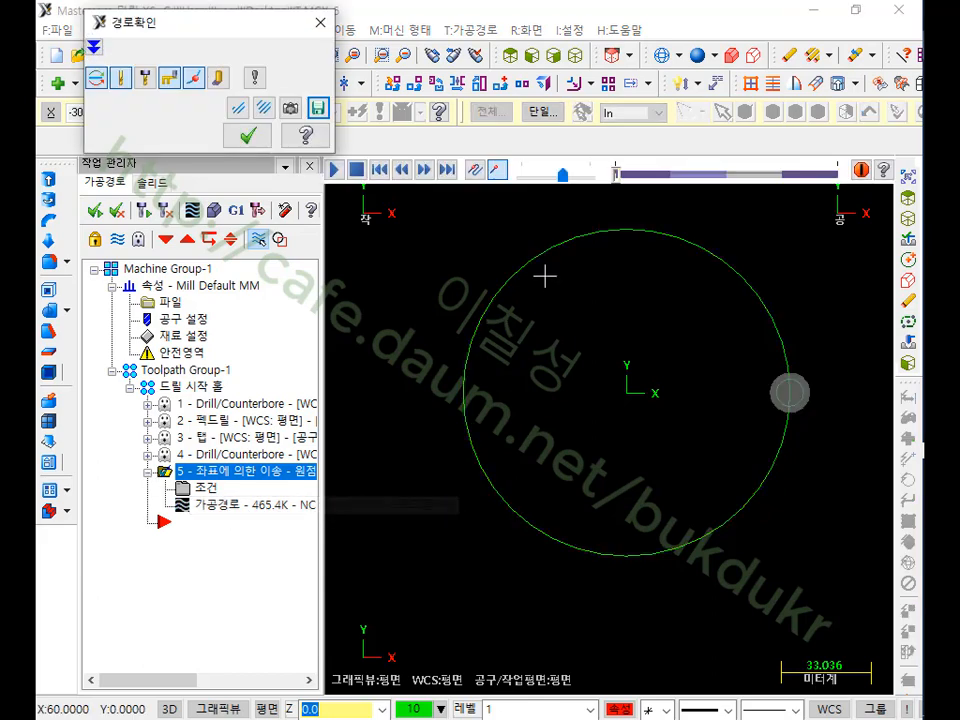
{"action": "mouse_move", "coordinate": [618, 185]}
{"action": "left_mouse_down"}
{"action": "mouse_move", "coordinate": [670, 177]}
{"action": "mouse_move", "coordinate": [718, 189]}
{"action": "mouse_move", "coordinate": [722, 180]}
{"action": "left_mouse_up"}
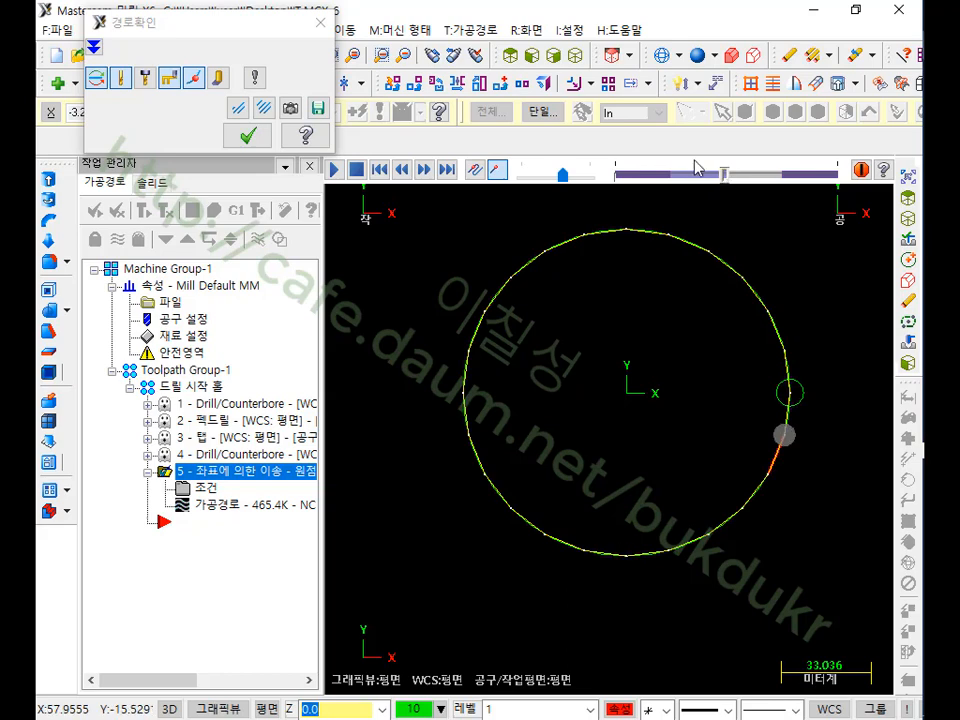
{"action": "left_click", "coordinate": [576, 56]}
{"action": "scroll", "coordinate": [643, 289], "scroll_direction": "down", "scroll_amount": 3}
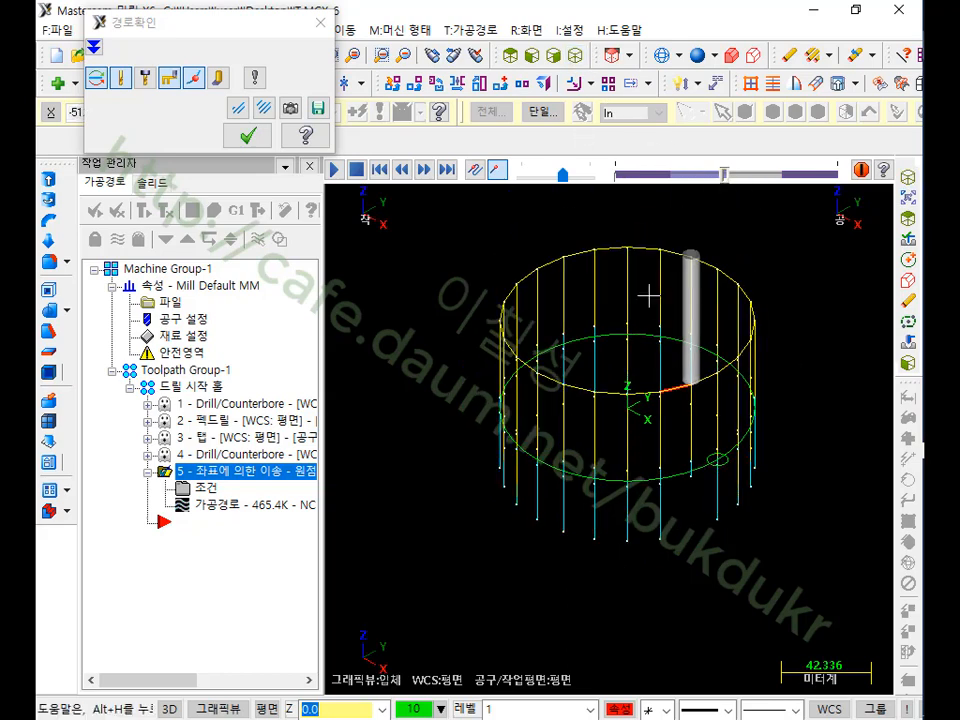
{"action": "left_click_drag", "start_coordinate": [725, 175], "coordinate": [867, 171]}
{"action": "left_click", "coordinate": [247, 135]}
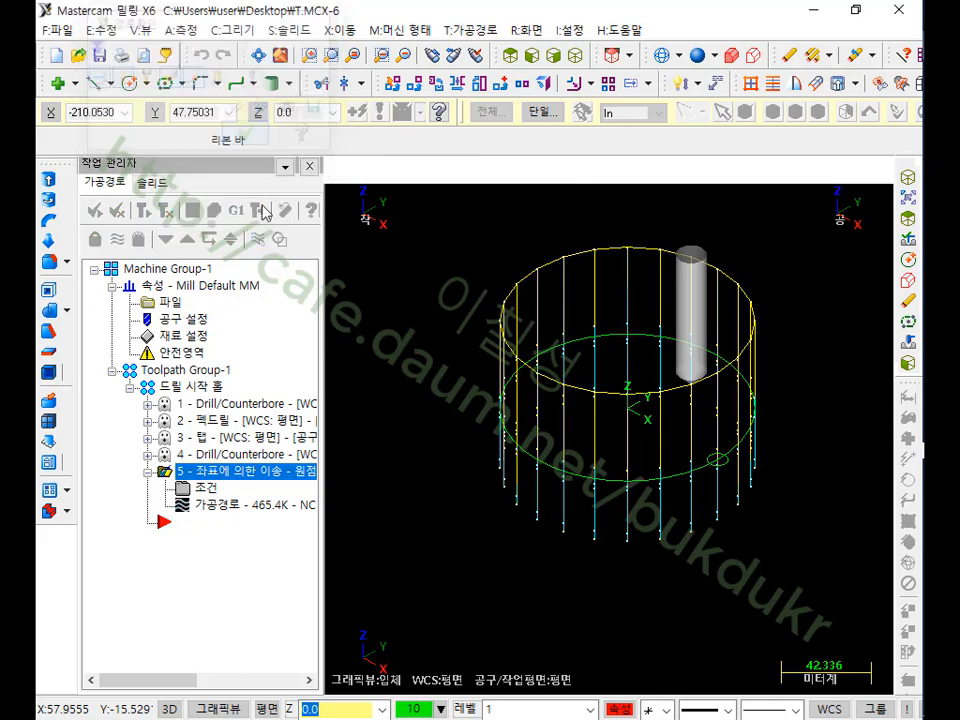
{"action": "left_click", "coordinate": [190, 210]}
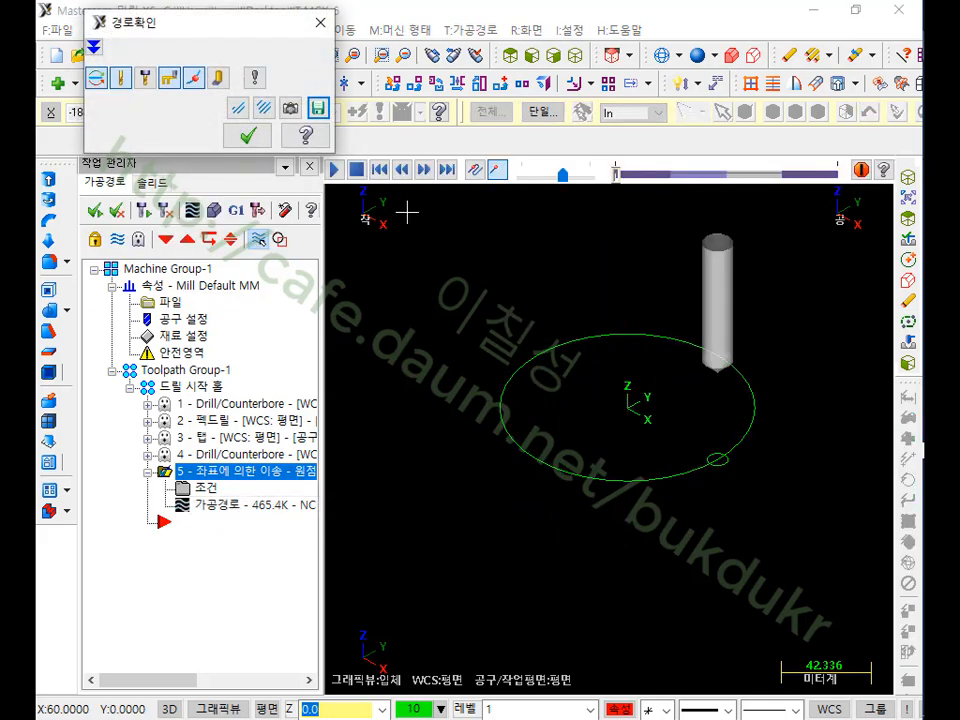
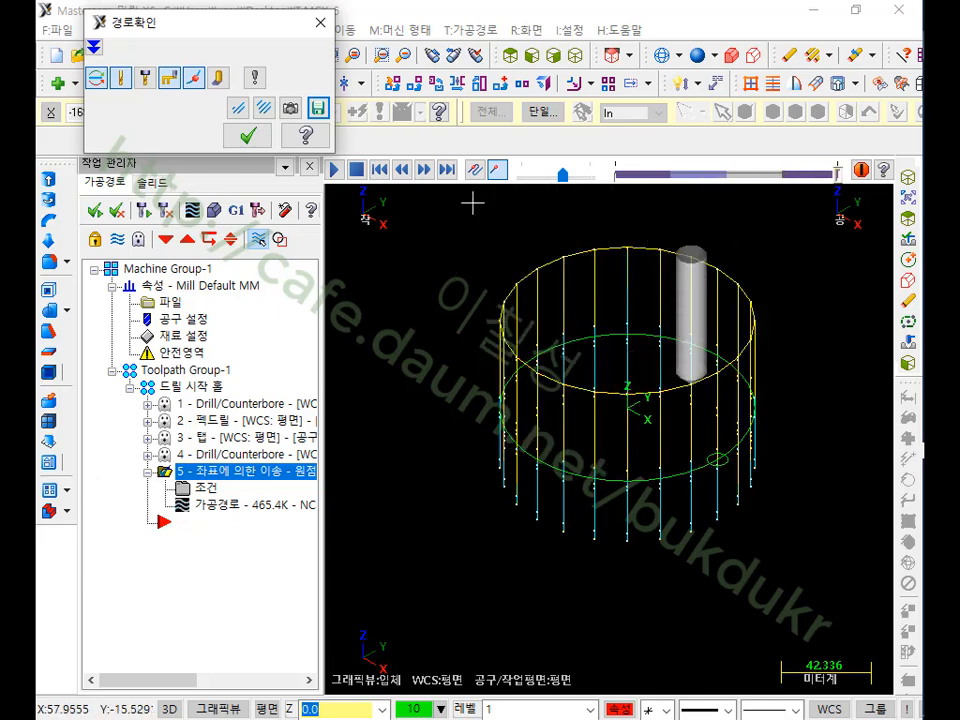
{"action": "left_click", "coordinate": [247, 134]}
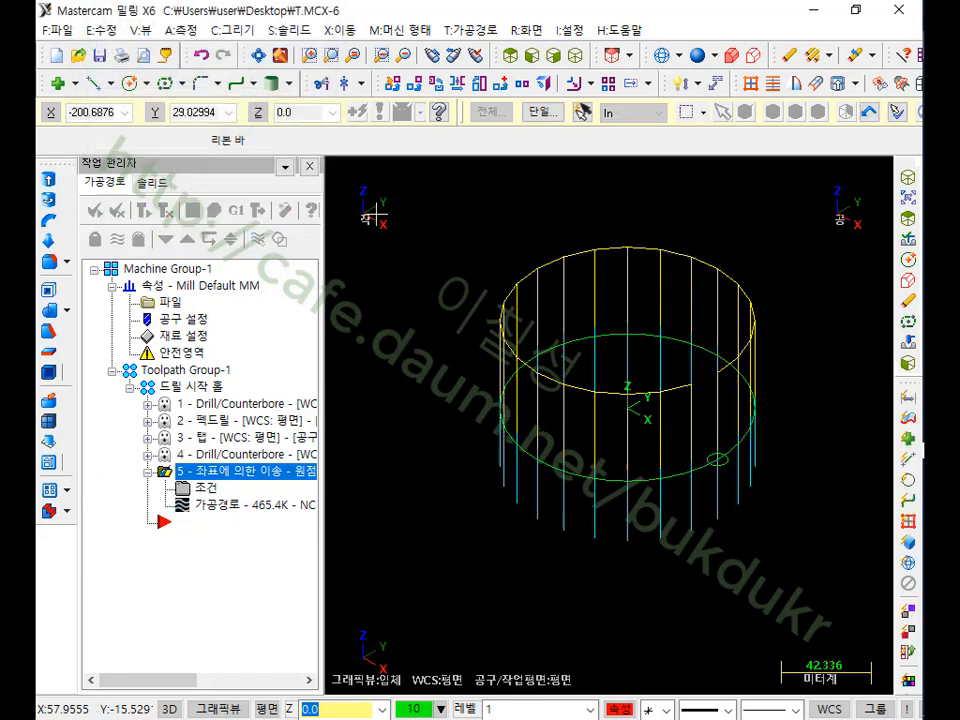
- In the top view, draw a rectangle about 173 mm wide and 161 mm high around the large circle
{"action": "left_click", "coordinate": [509, 57]}
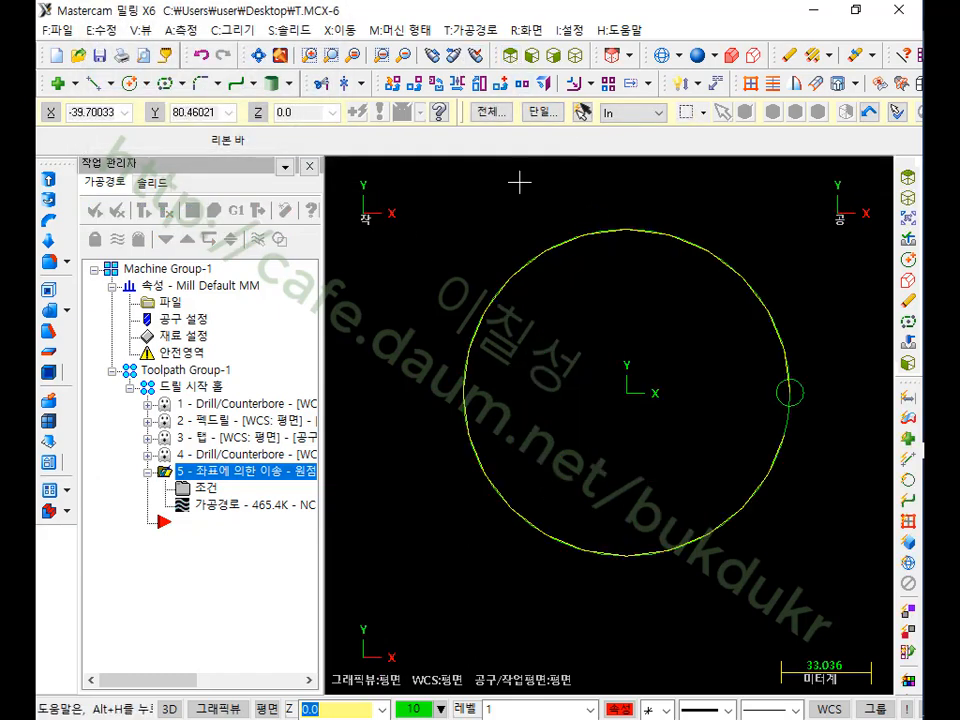
{"action": "left_click", "coordinate": [183, 84]}
{"action": "left_click", "coordinate": [240, 111]}
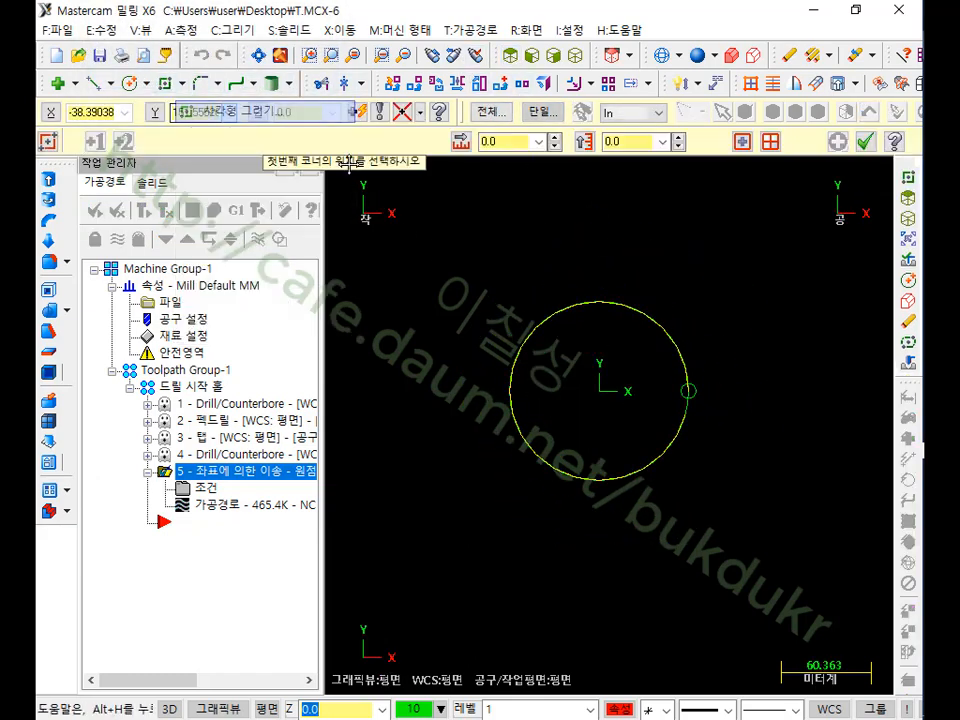
{"action": "left_click", "coordinate": [476, 274]}
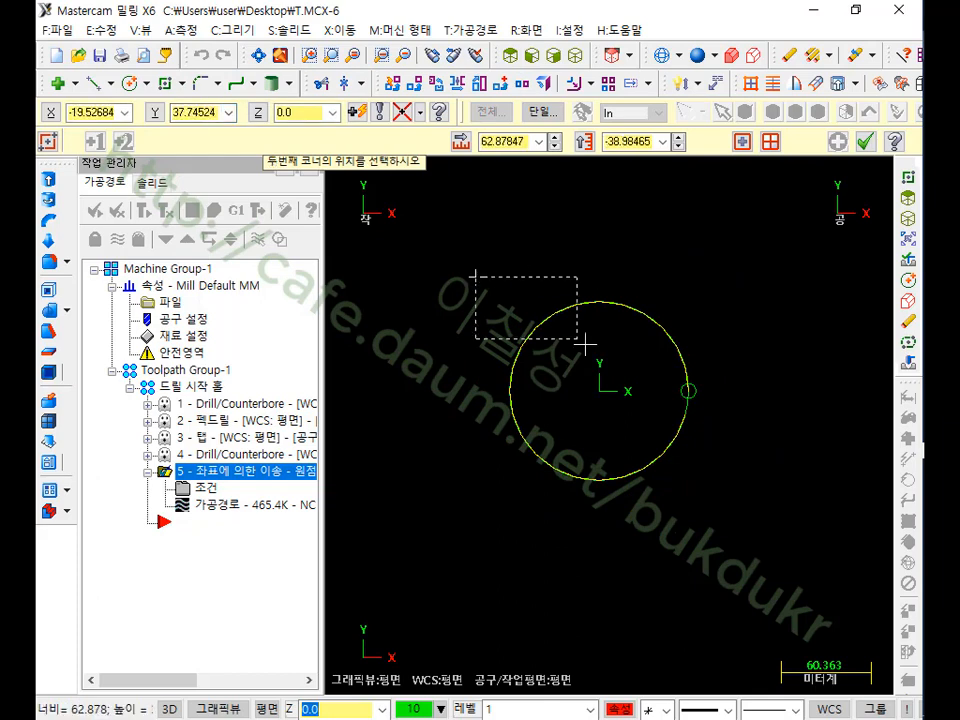
{"action": "left_click", "coordinate": [735, 517]}
{"action": "left_click", "coordinate": [864, 142]}
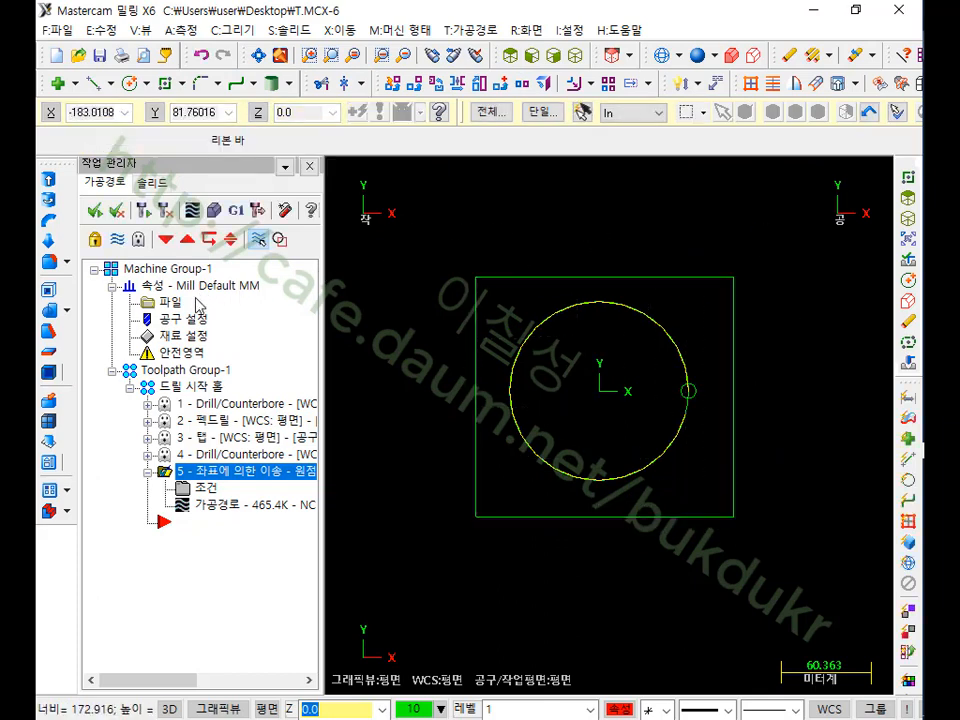
- Define the rectangular stock from the drawn rectangle's opposite corners and set its Z thickness to 20 mm
{"action": "left_click", "coordinate": [188, 338]}
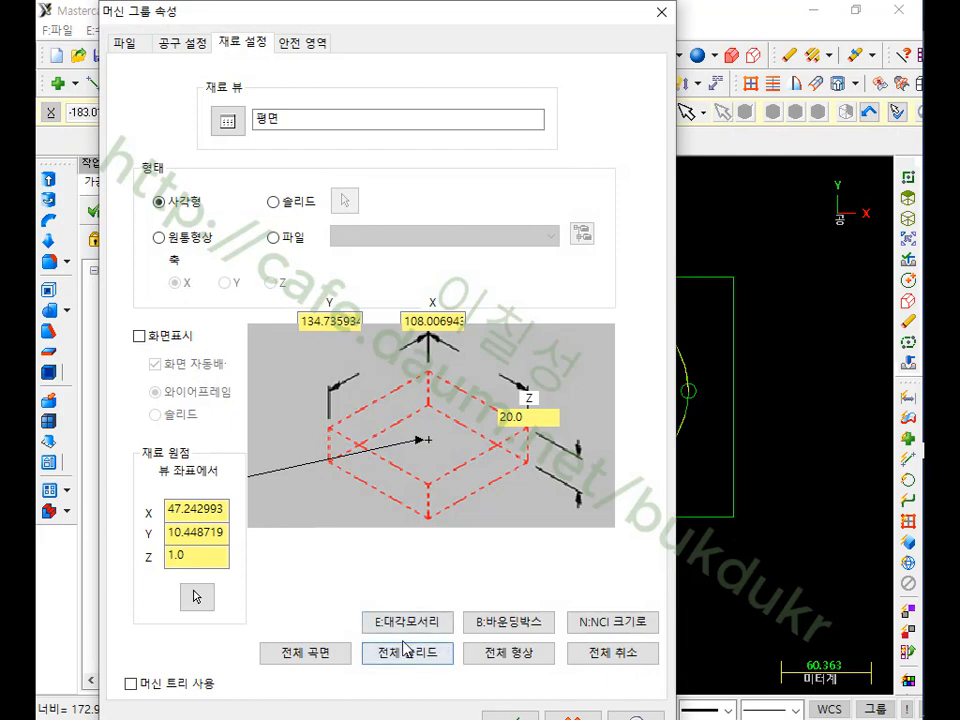
{"action": "left_click", "coordinate": [407, 621]}
{"action": "left_click", "coordinate": [476, 517]}
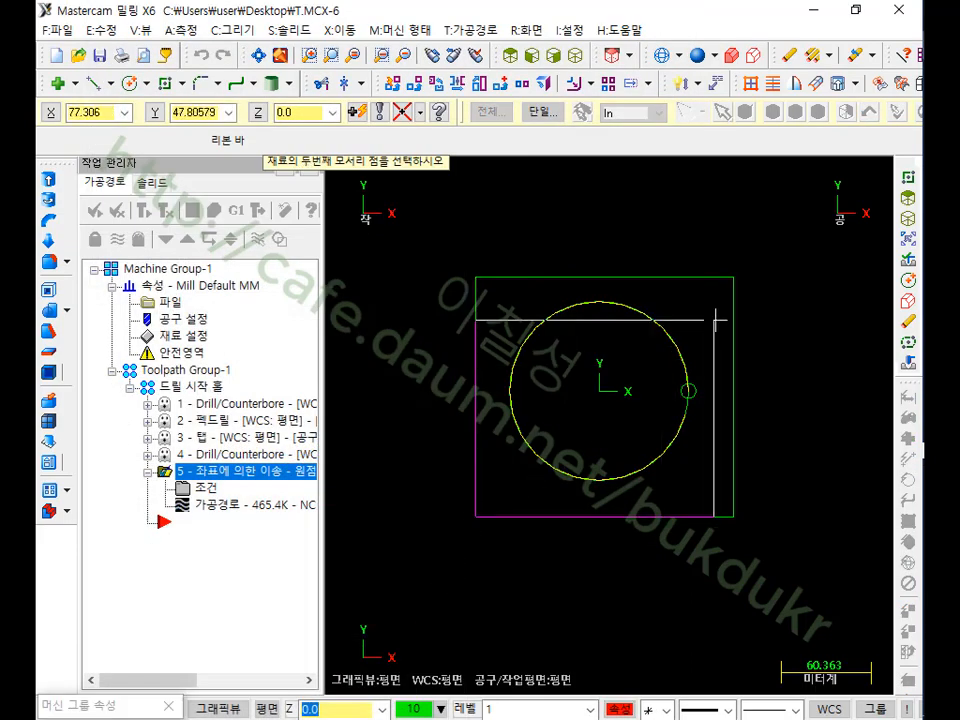
{"action": "left_click", "coordinate": [734, 278]}
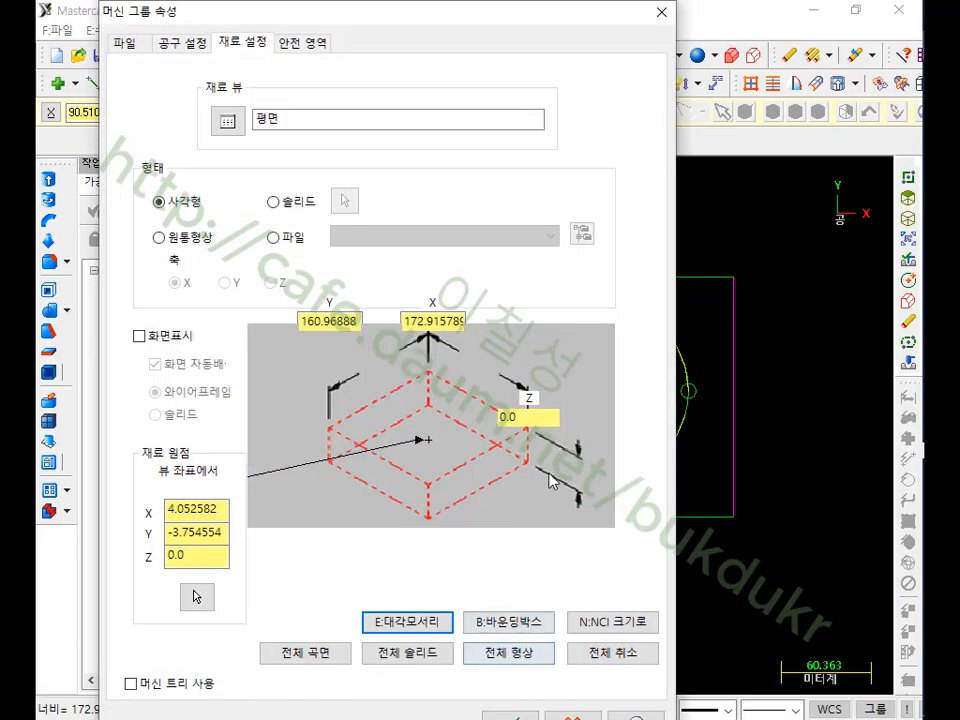
{"action": "left_click", "coordinate": [512, 417]}
{"action": "type", "text": "20"}
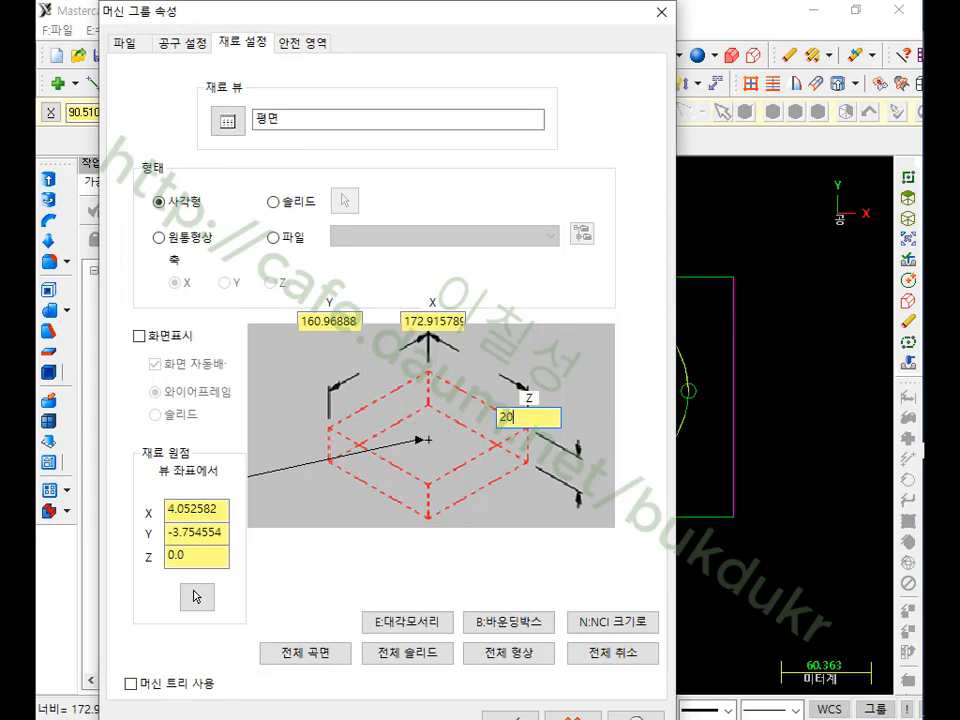
{"action": "key", "text": "Return"}
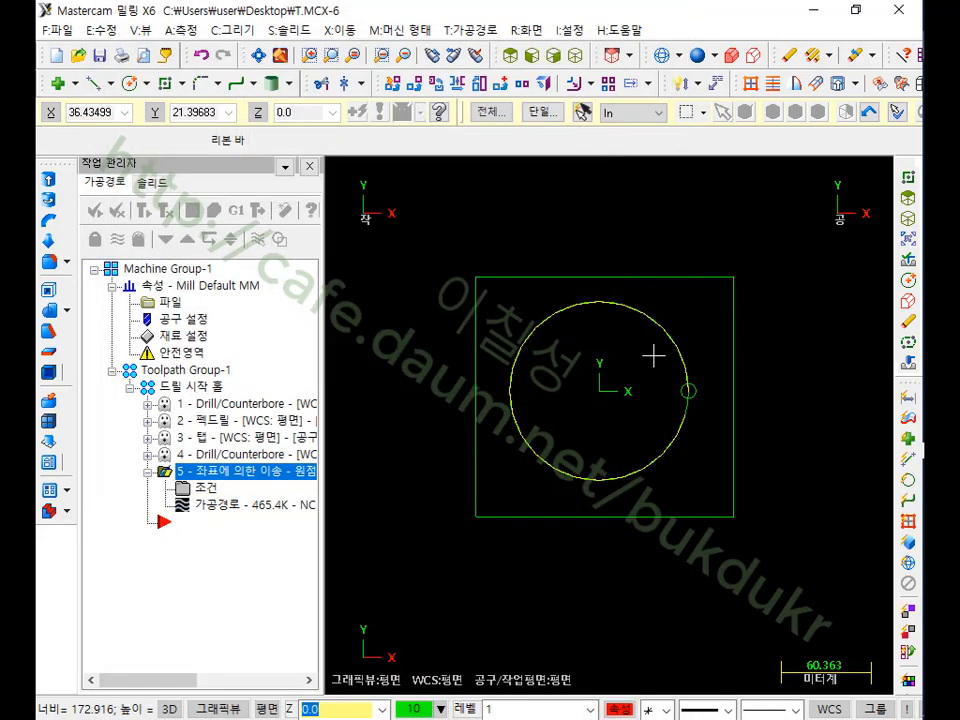
- Run the solid machining simulation of the transform operation in the isometric view and examine the ring of holes
{"action": "left_click", "coordinate": [577, 57]}
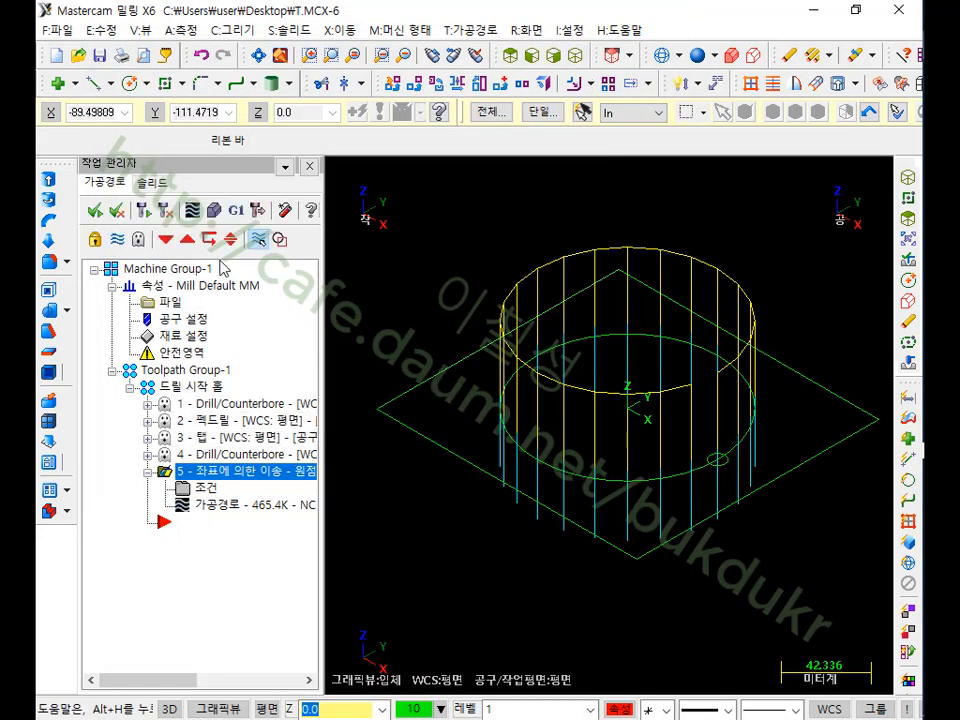
{"action": "left_click", "coordinate": [191, 209]}
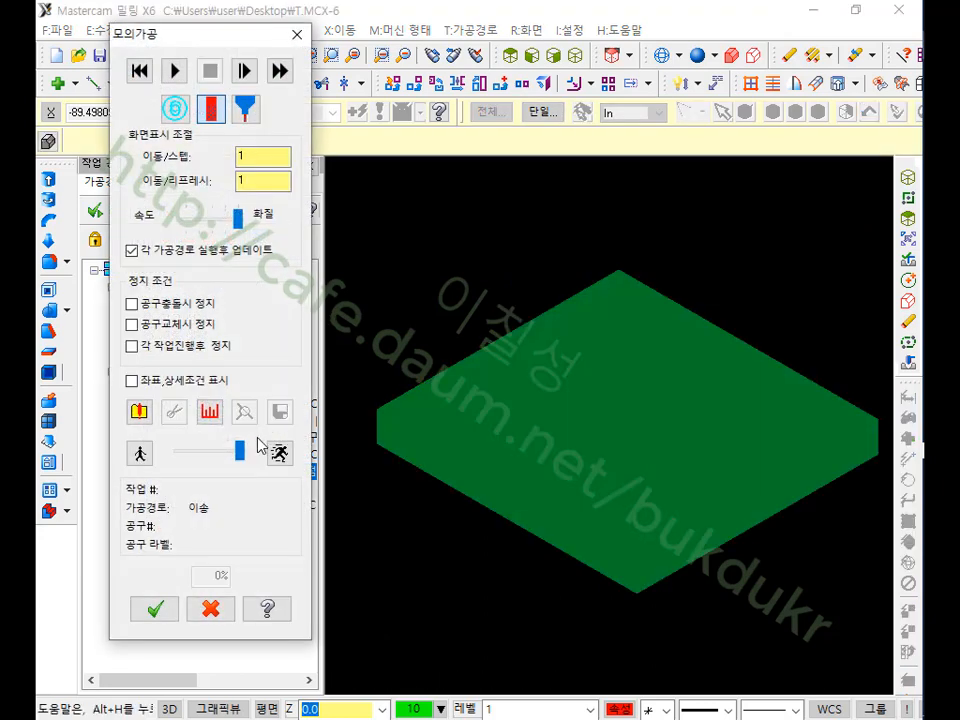
{"action": "left_click", "coordinate": [175, 72]}
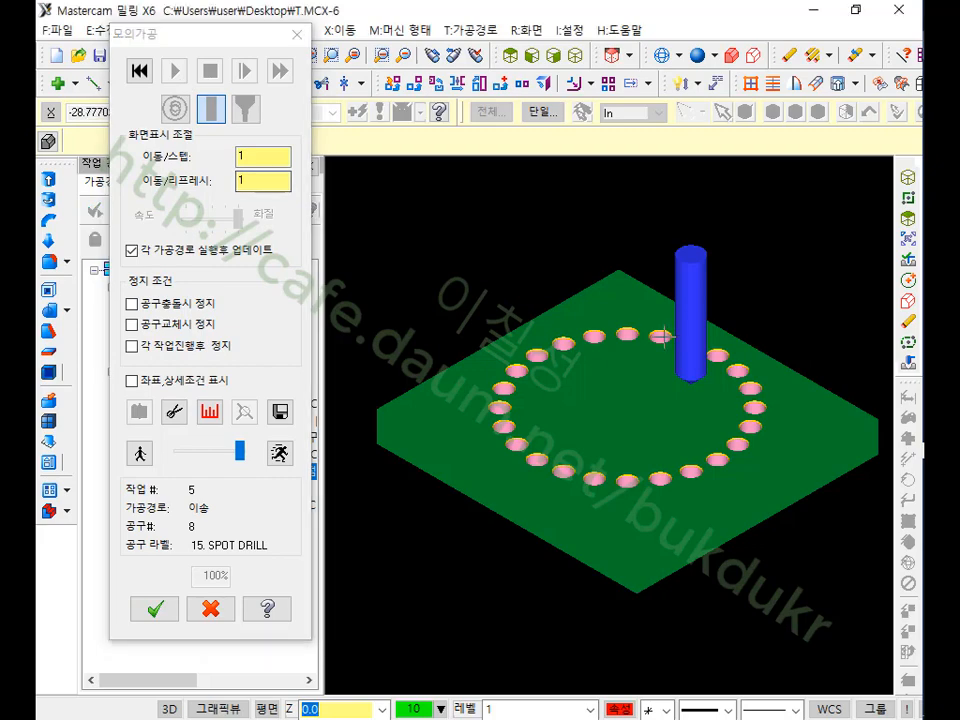
{"action": "middle_click_drag", "start_coordinate": [650, 326], "coordinate": [659, 375]}
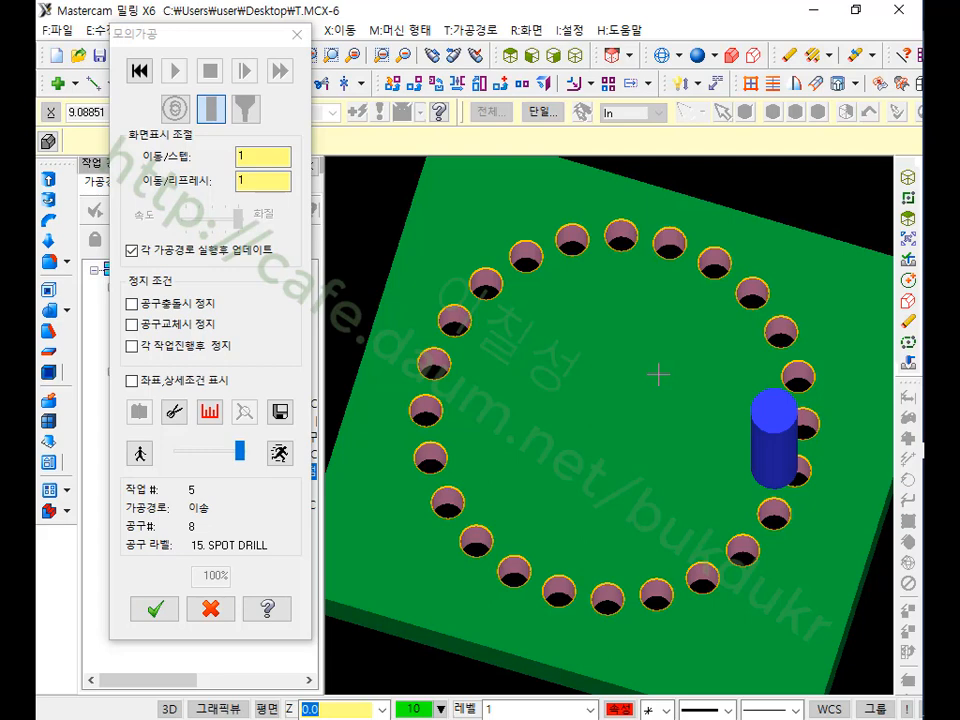
{"action": "left_click", "coordinate": [212, 606]}
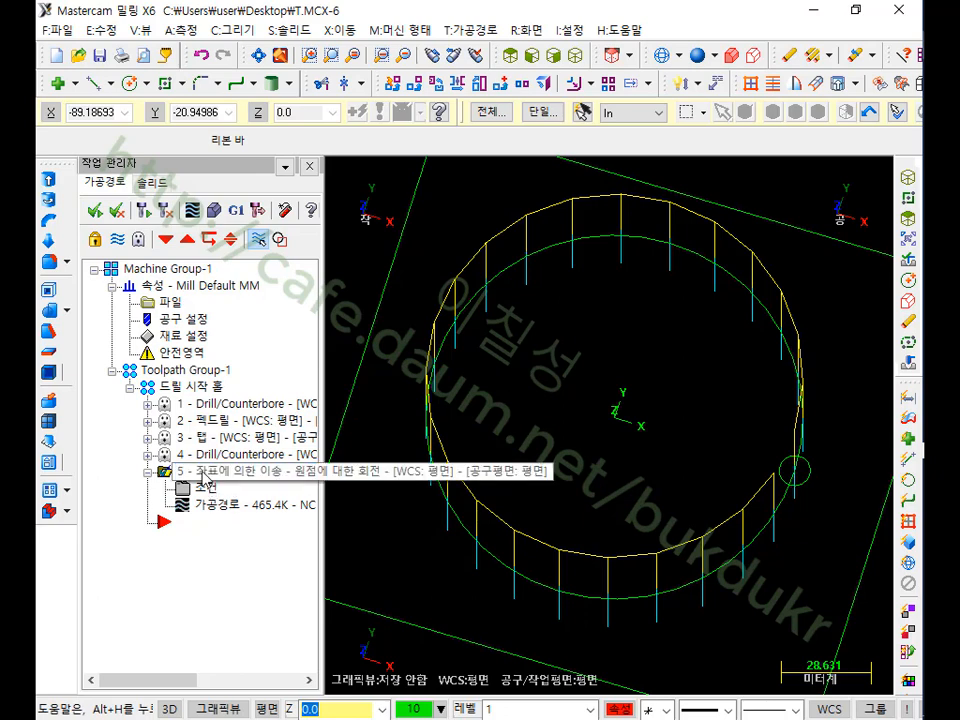
{"action": "left_click", "coordinate": [204, 477]}
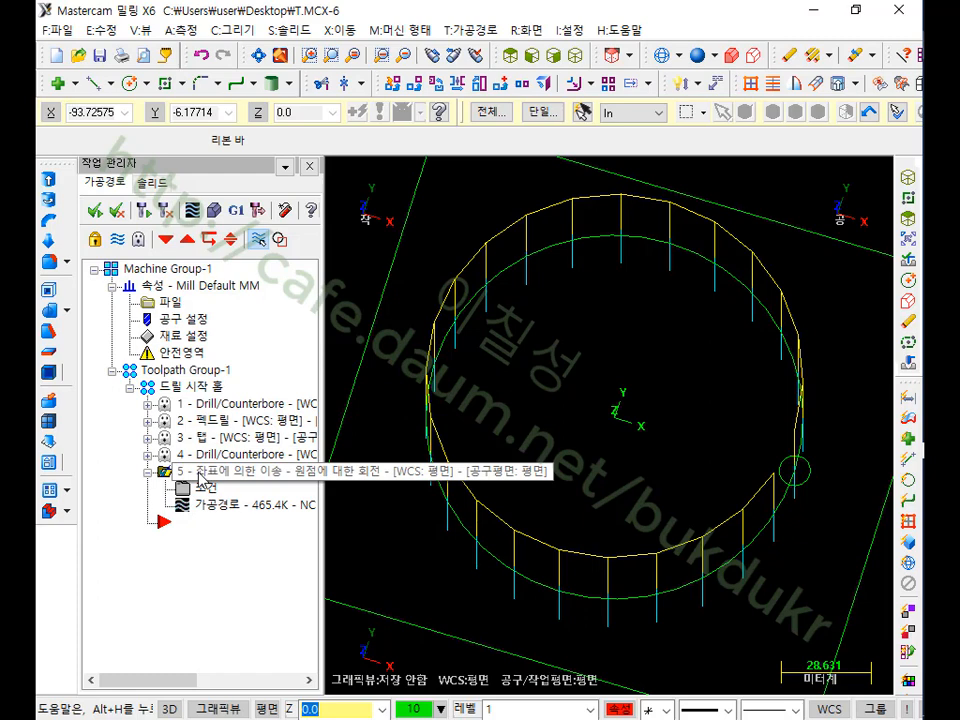
- Switch to the Acrobat PDF manual and read the pages on the rotate and mirror settings of the transform toolpath
{"action": "left_click", "coordinate": [199, 475]}
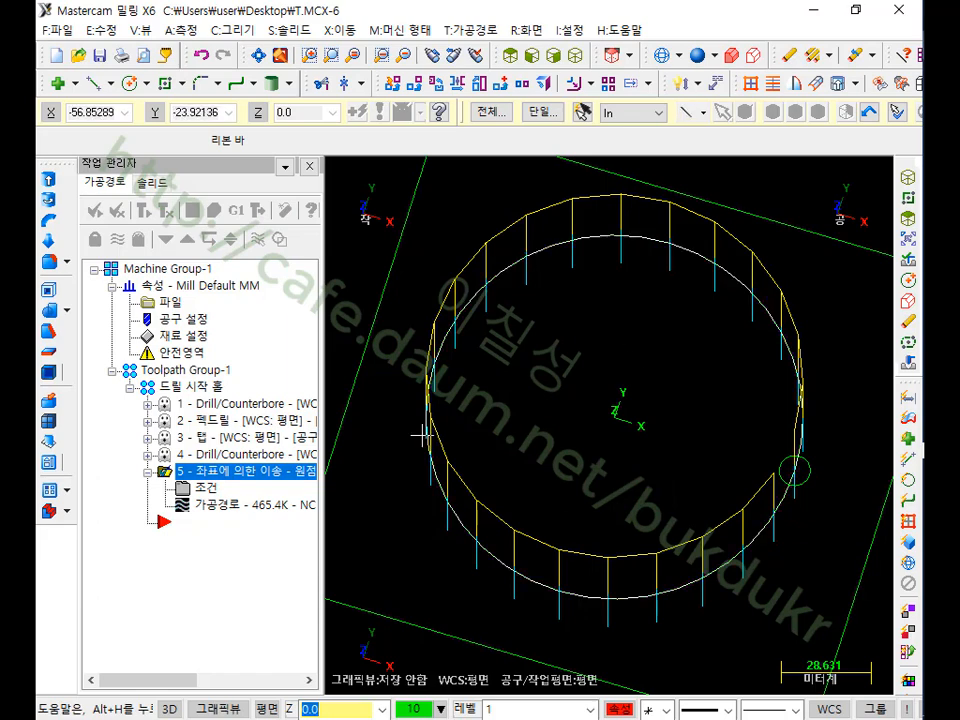
{"action": "left_click", "coordinate": [577, 55]}
{"action": "scroll", "coordinate": [692, 423], "scroll_direction": "up", "scroll_amount": 8}
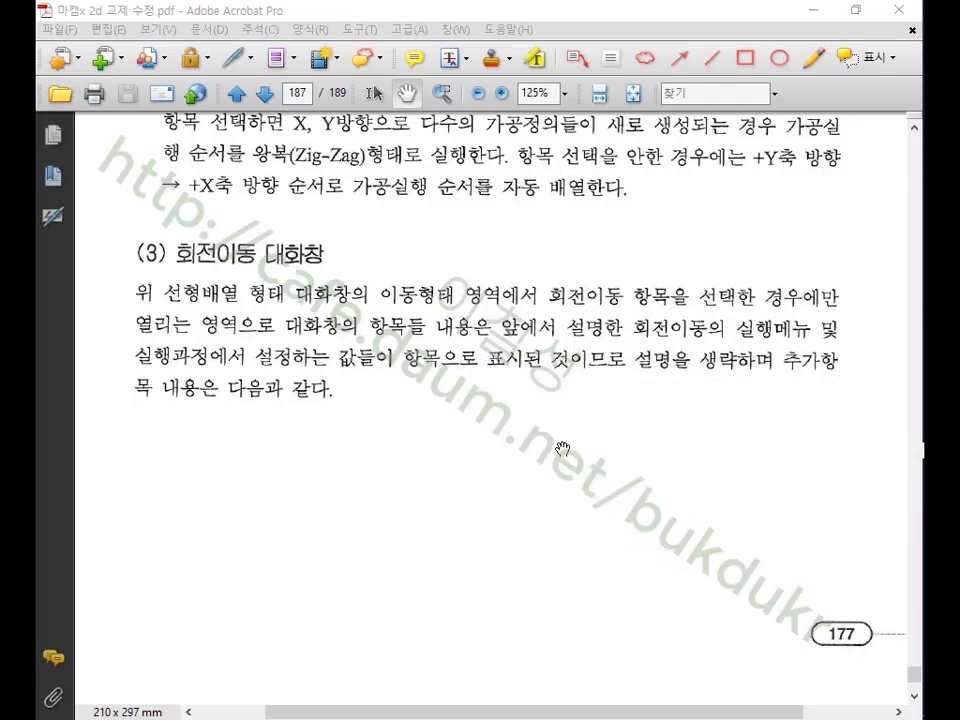
{"action": "scroll", "coordinate": [561, 445], "scroll_direction": "down", "scroll_amount": 8}
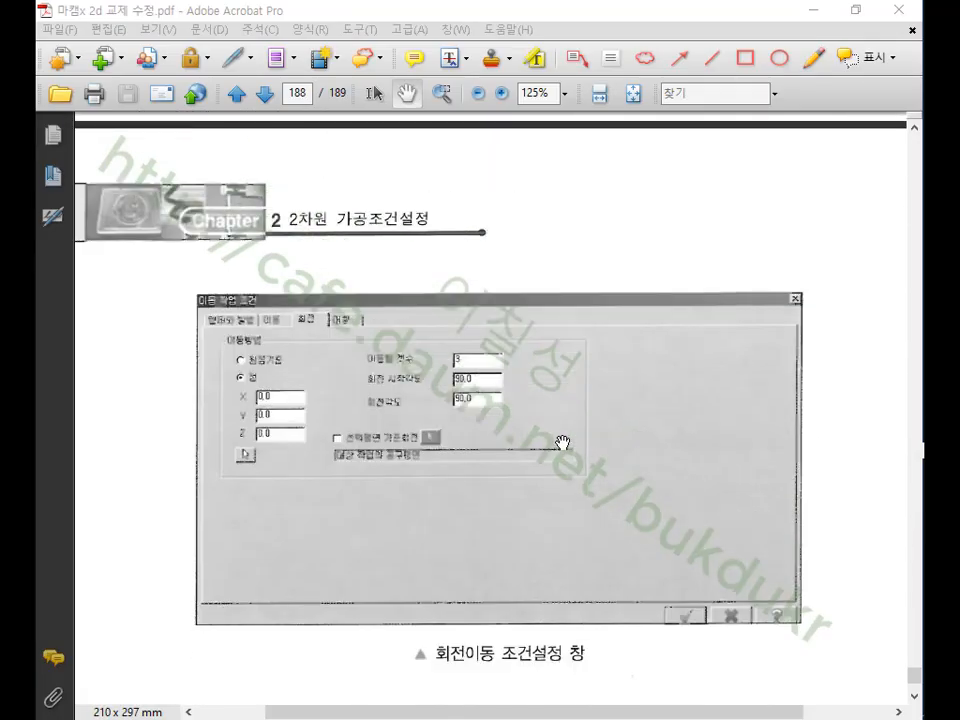
{"action": "scroll", "coordinate": [561, 443], "scroll_direction": "down", "scroll_amount": 10}
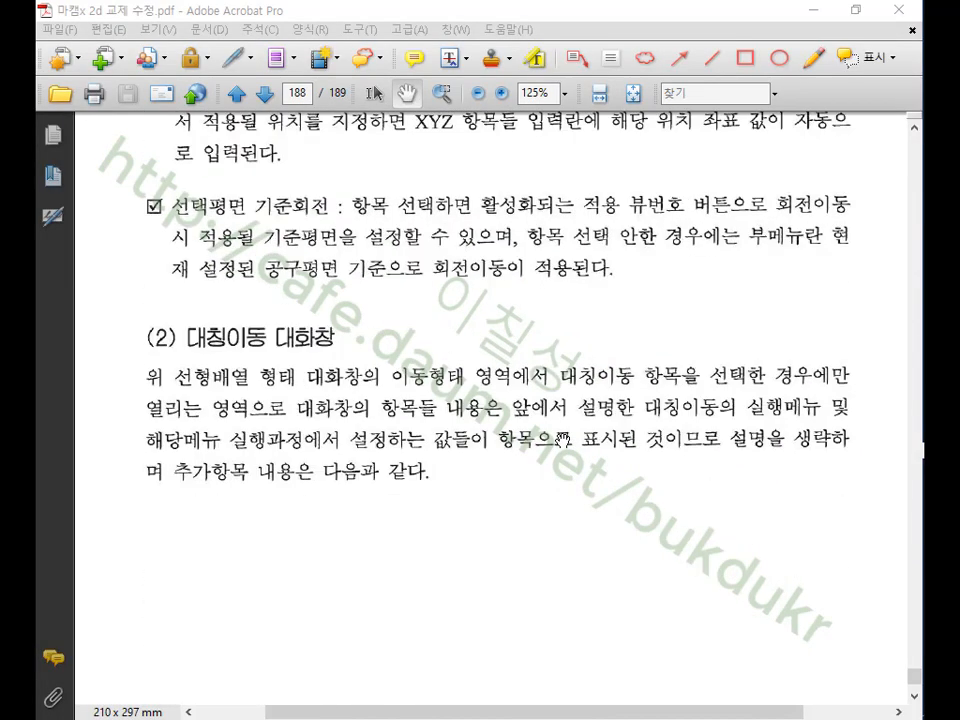
{"action": "scroll", "coordinate": [563, 438], "scroll_direction": "down", "scroll_amount": 3}
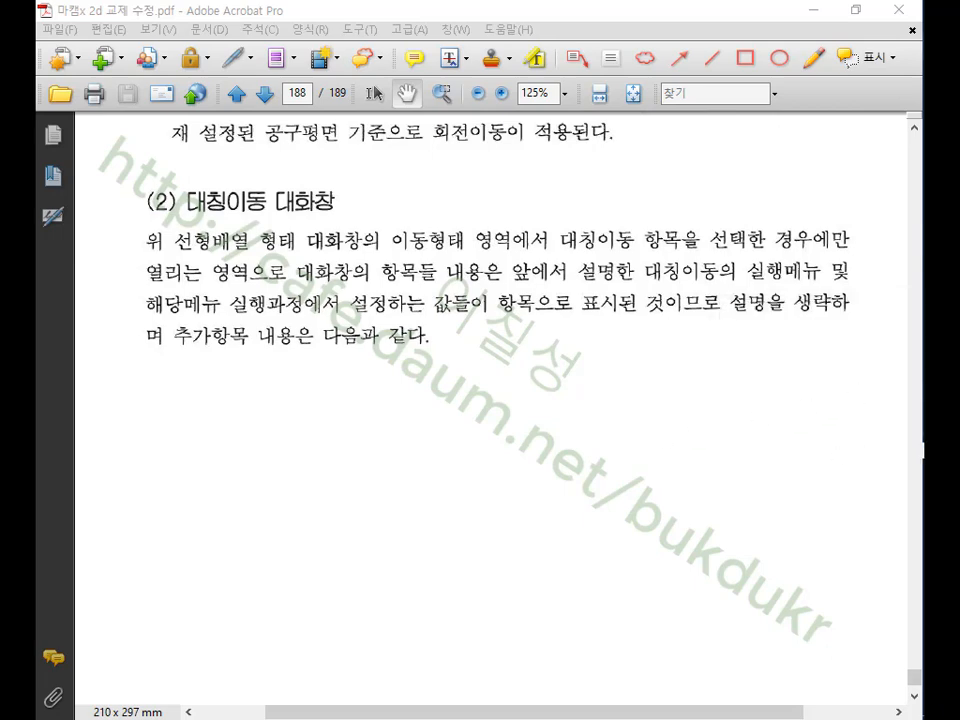
- Switch back to Mastercam and delete all drilling and transform operations in the 드릴 시작 홀 toolpath group
{"action": "key", "text": "alt+Tab"}
{"action": "scroll", "coordinate": [664, 379], "scroll_direction": "down", "scroll_amount": 2}
{"action": "left_click", "coordinate": [512, 57]}
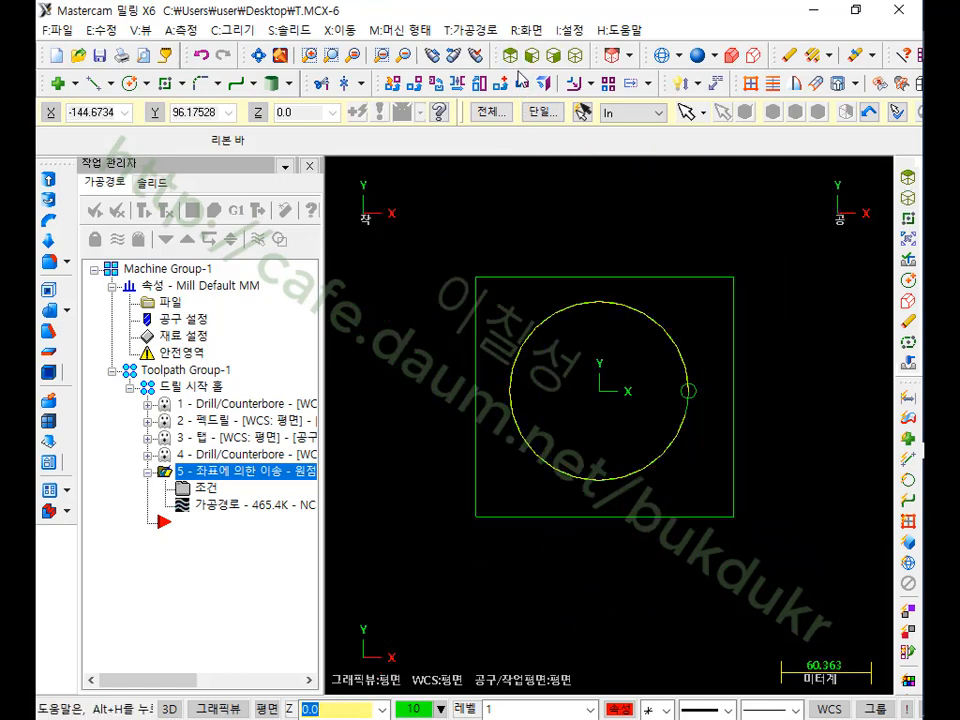
{"action": "scroll", "coordinate": [527, 398], "scroll_direction": "down", "scroll_amount": 2}
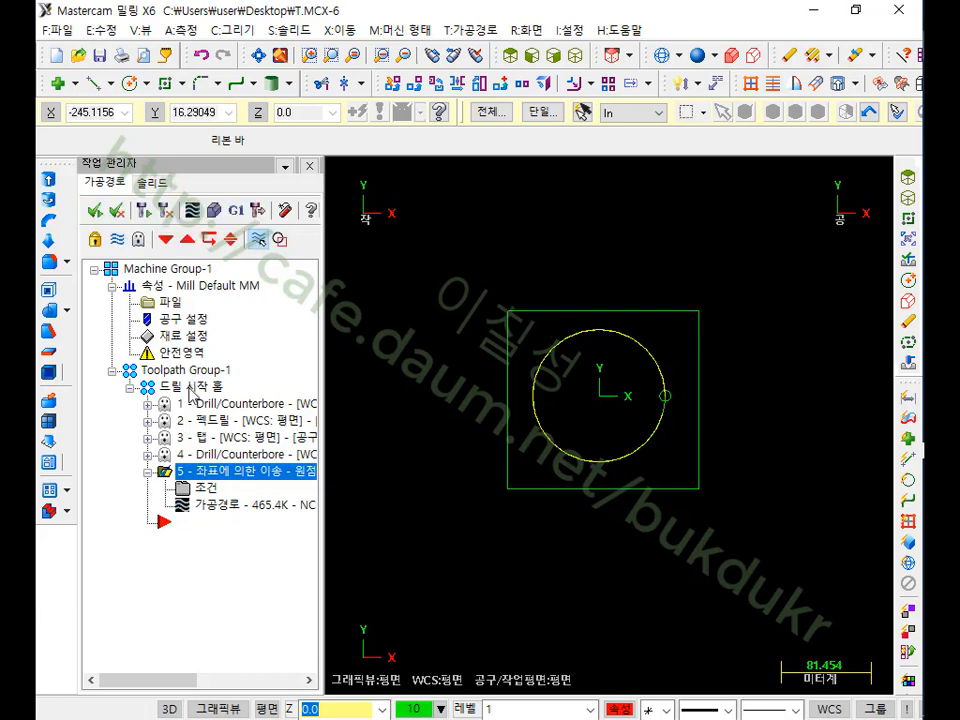
{"action": "left_click", "coordinate": [191, 390]}
{"action": "key", "text": "Delete"}
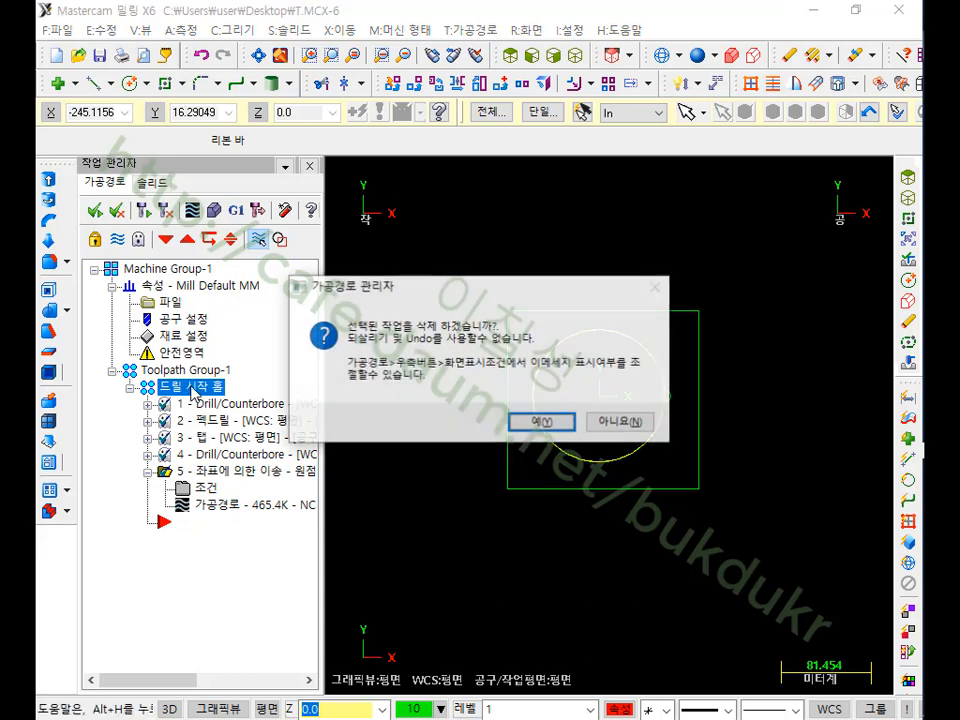
{"action": "left_click", "coordinate": [547, 422]}
- Move the rectangle and both circles about 120 mm along positive X so they lie beside the origin
{"action": "scroll", "coordinate": [588, 336], "scroll_direction": "up", "scroll_amount": 3}
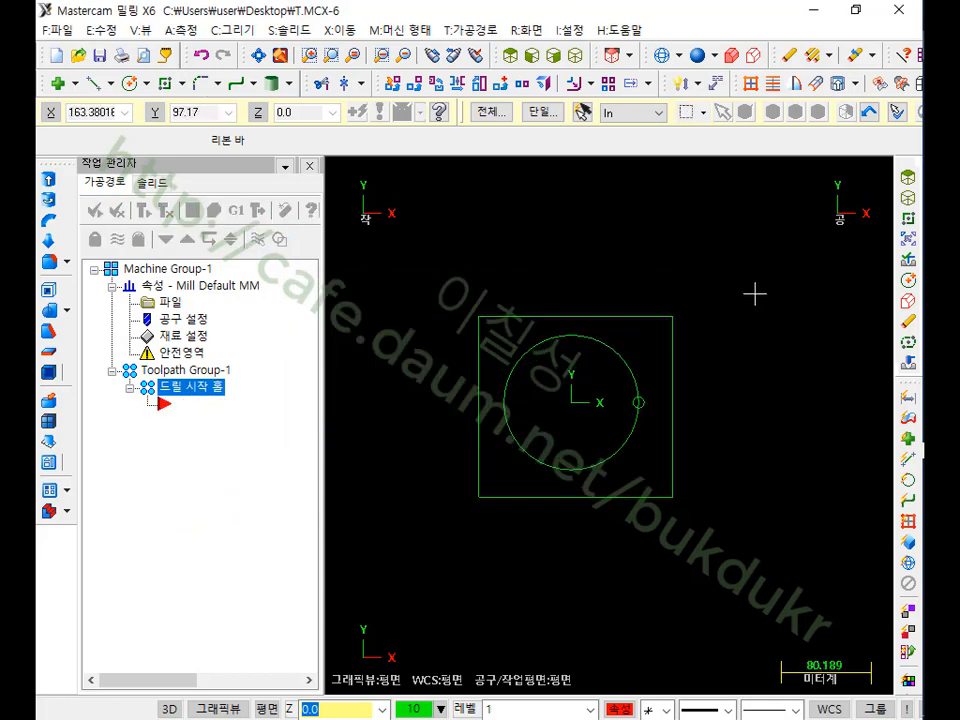
{"action": "left_click_drag", "start_coordinate": [742, 259], "coordinate": [406, 538]}
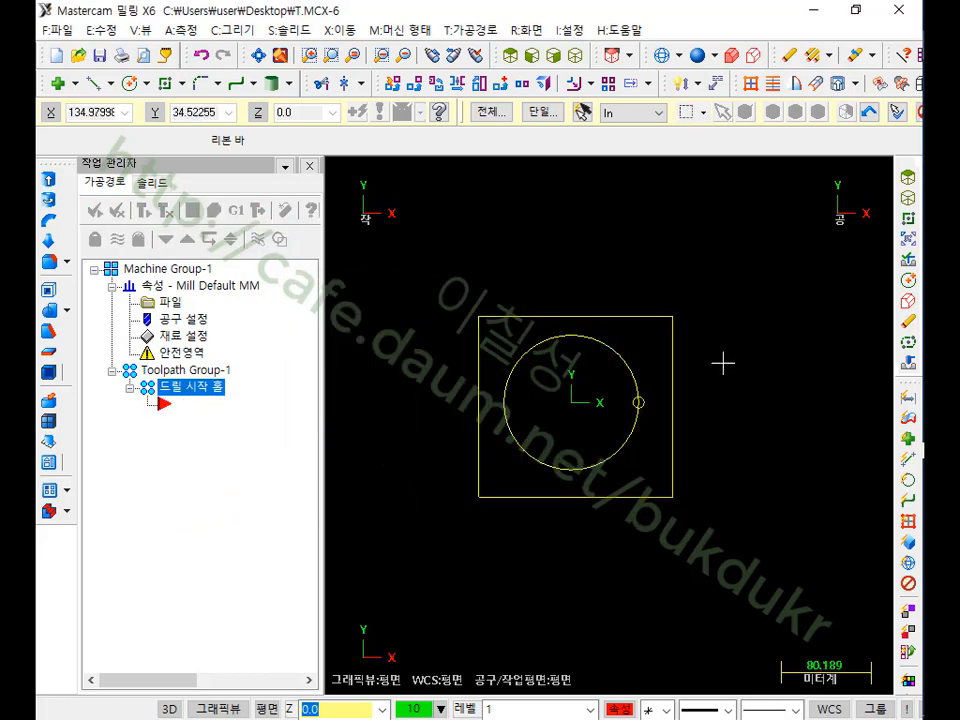
{"action": "left_click", "coordinate": [394, 86]}
{"action": "left_click", "coordinate": [473, 585]}
{"action": "left_click", "coordinate": [486, 587]}
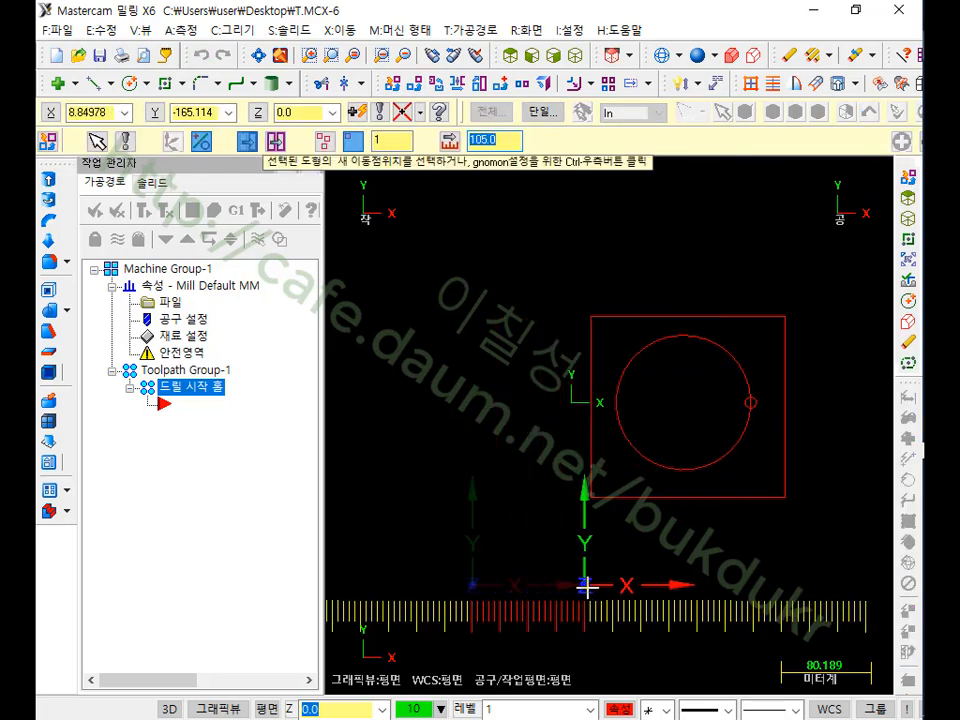
{"action": "left_click", "coordinate": [606, 585]}
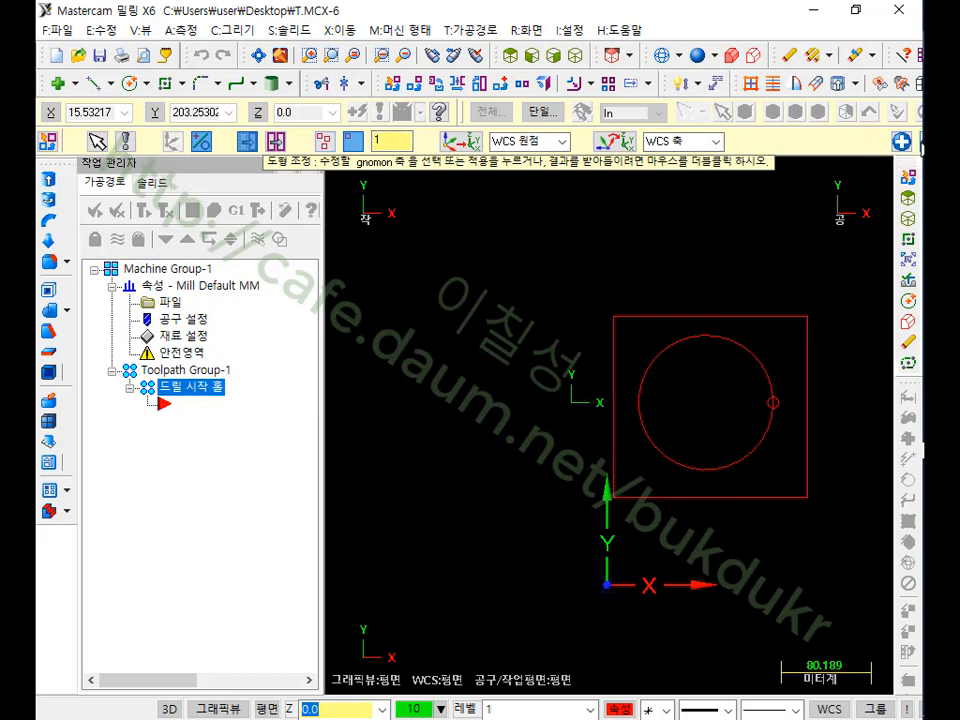
{"action": "left_click", "coordinate": [902, 142]}
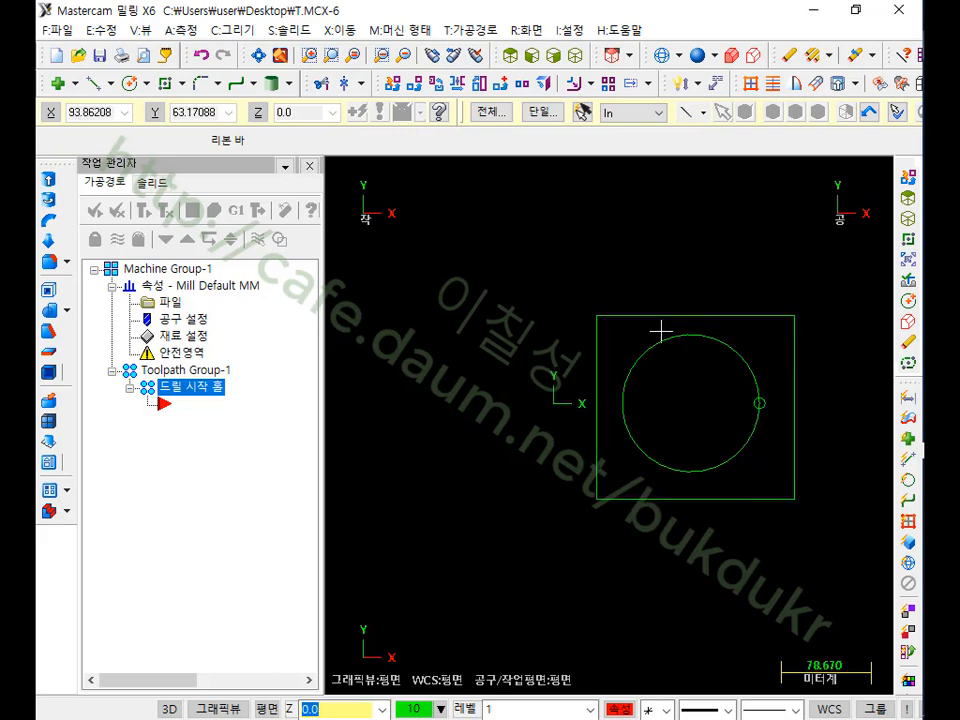
- Start a 2D contour toolpath on the large circle, chained clockwise, and choose the 10 mm flat endmill
{"action": "scroll", "coordinate": [720, 499], "scroll_direction": "up", "scroll_amount": 1}
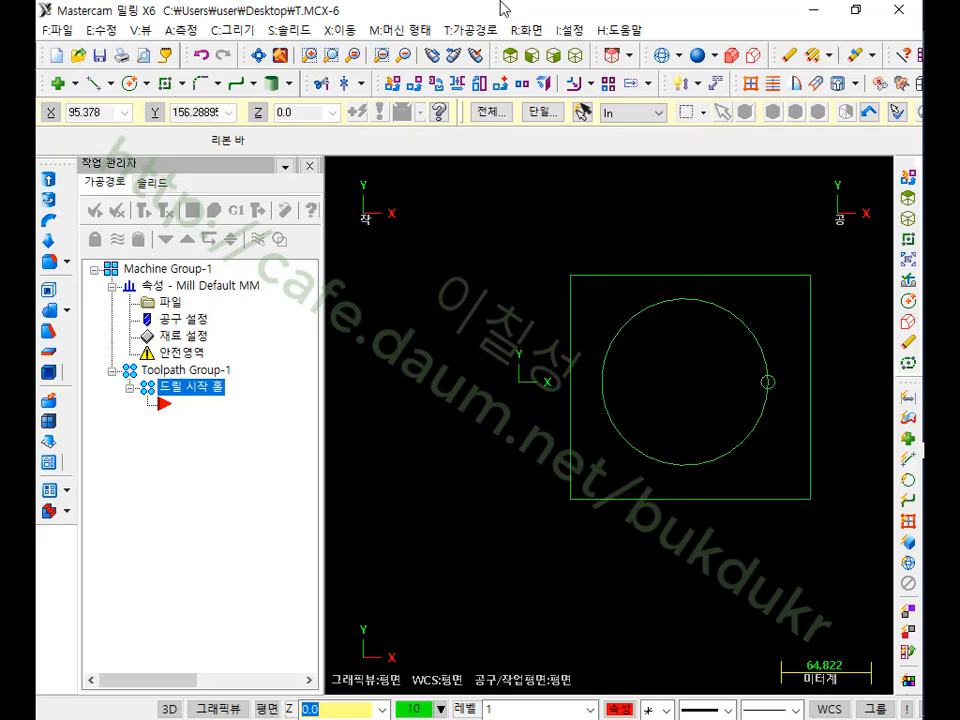
{"action": "left_click", "coordinate": [470, 30]}
{"action": "left_click", "coordinate": [520, 51]}
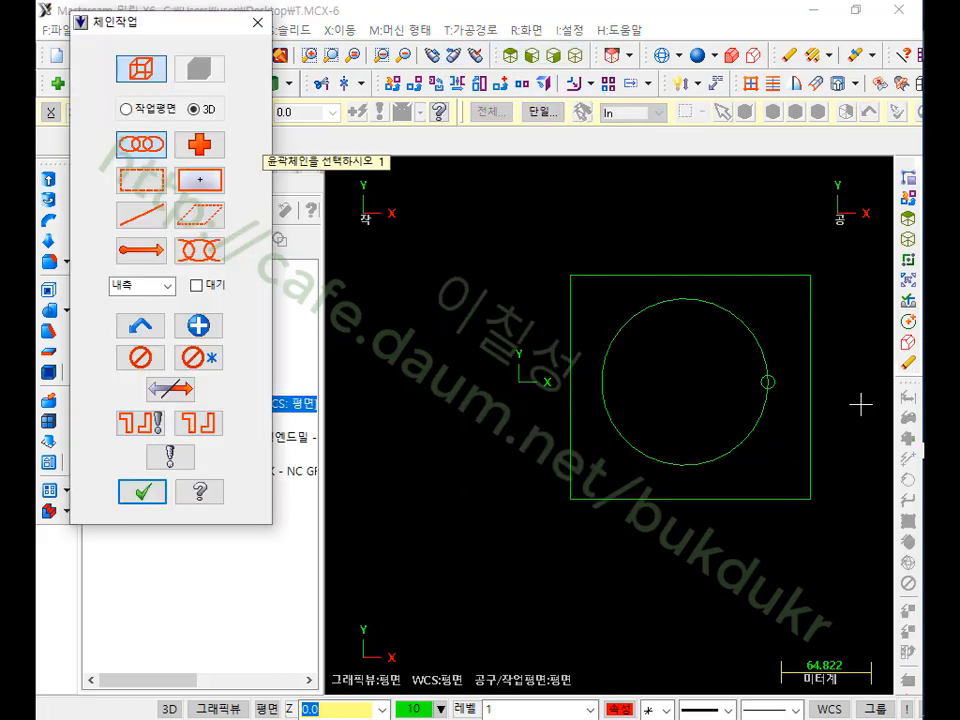
{"action": "left_click", "coordinate": [770, 400]}
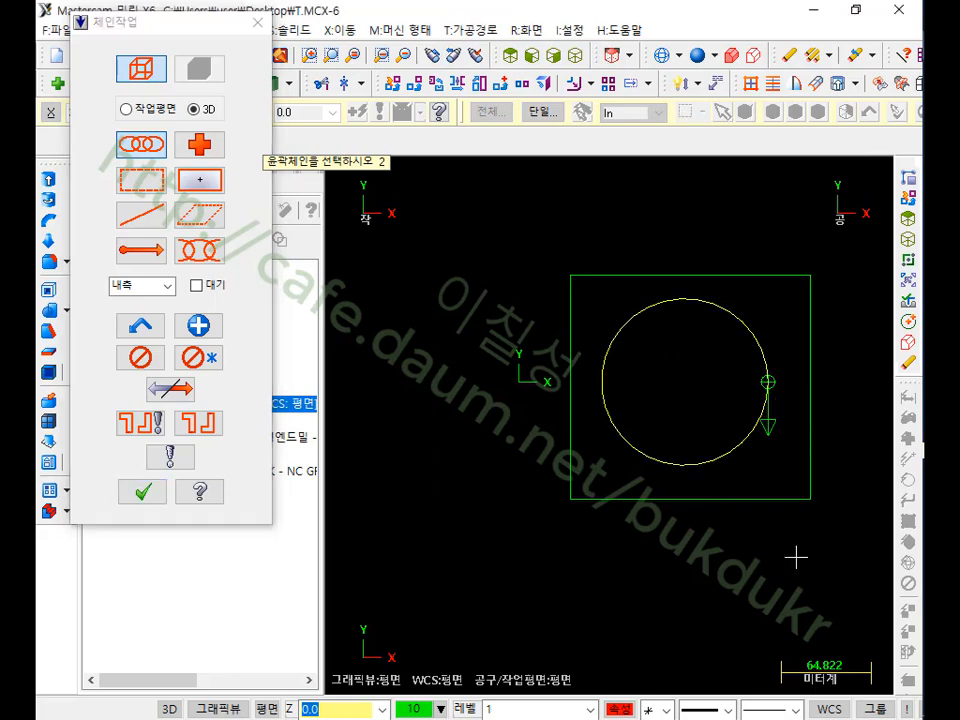
{"action": "left_click", "coordinate": [142, 491]}
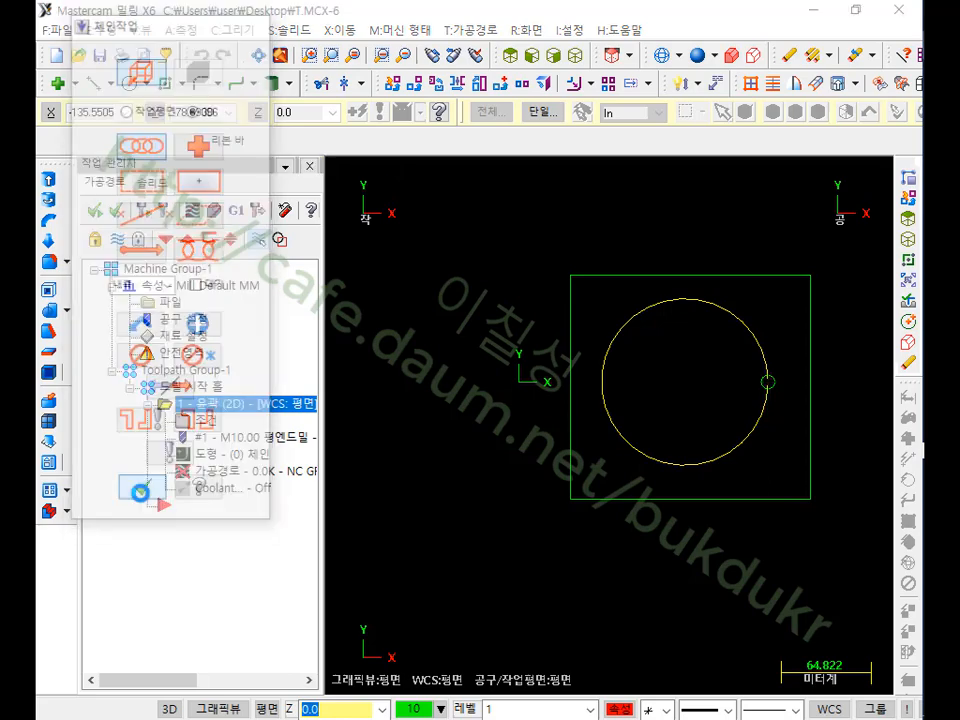
{"action": "left_click", "coordinate": [60, 106]}
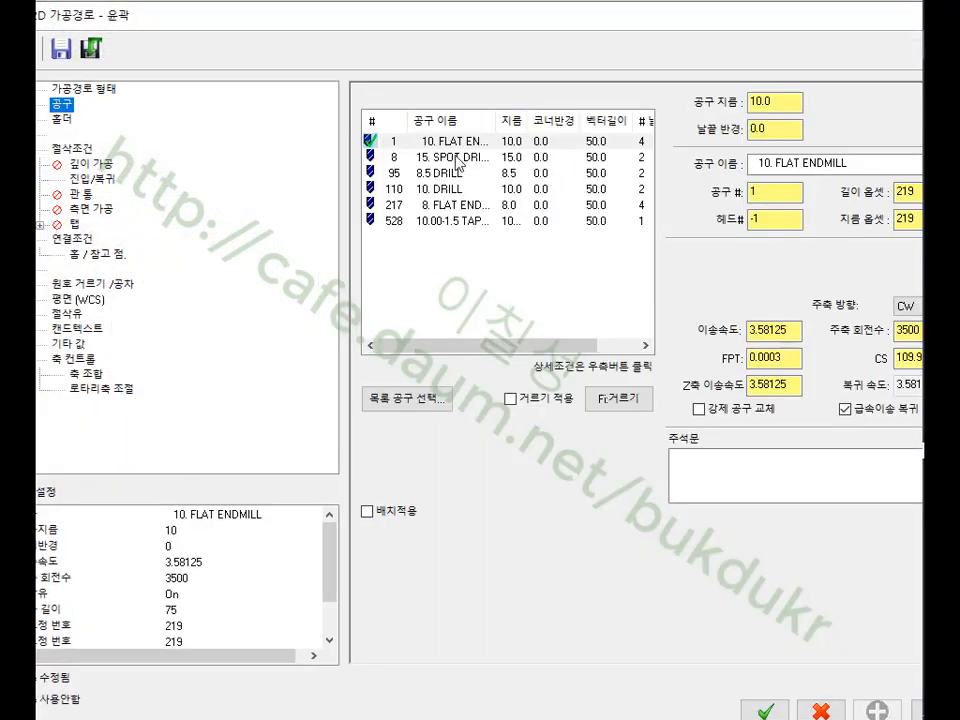
{"action": "left_click", "coordinate": [458, 141]}
- Review the contour's cut and lead-in/out parameters, enter a negative absolute cutting depth, and generate the toolpath
{"action": "left_click", "coordinate": [118, 151]}
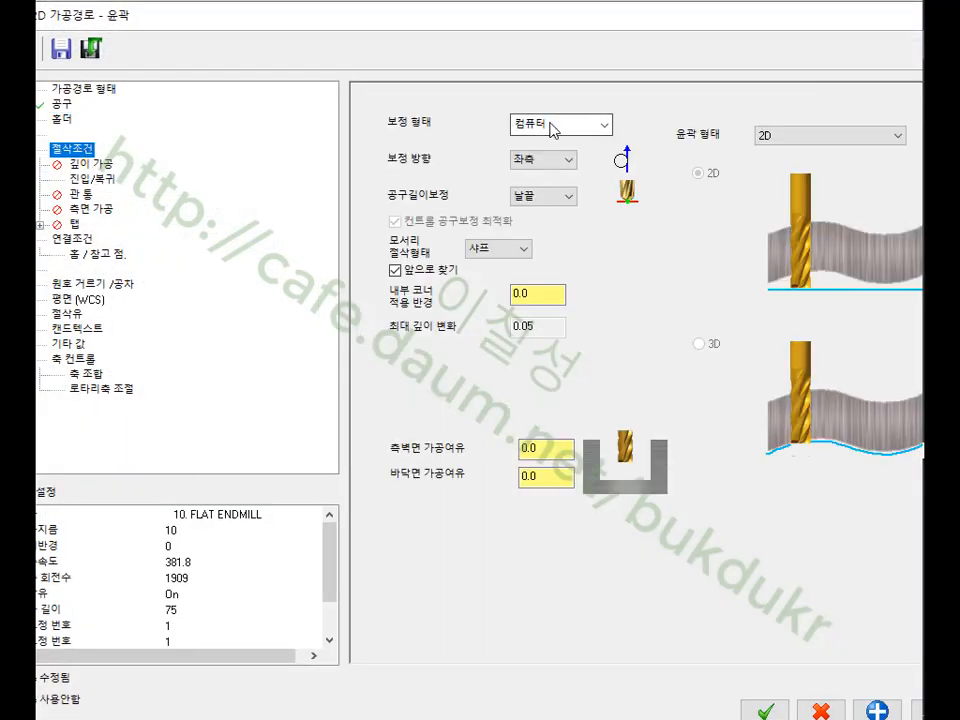
{"action": "left_click", "coordinate": [106, 180]}
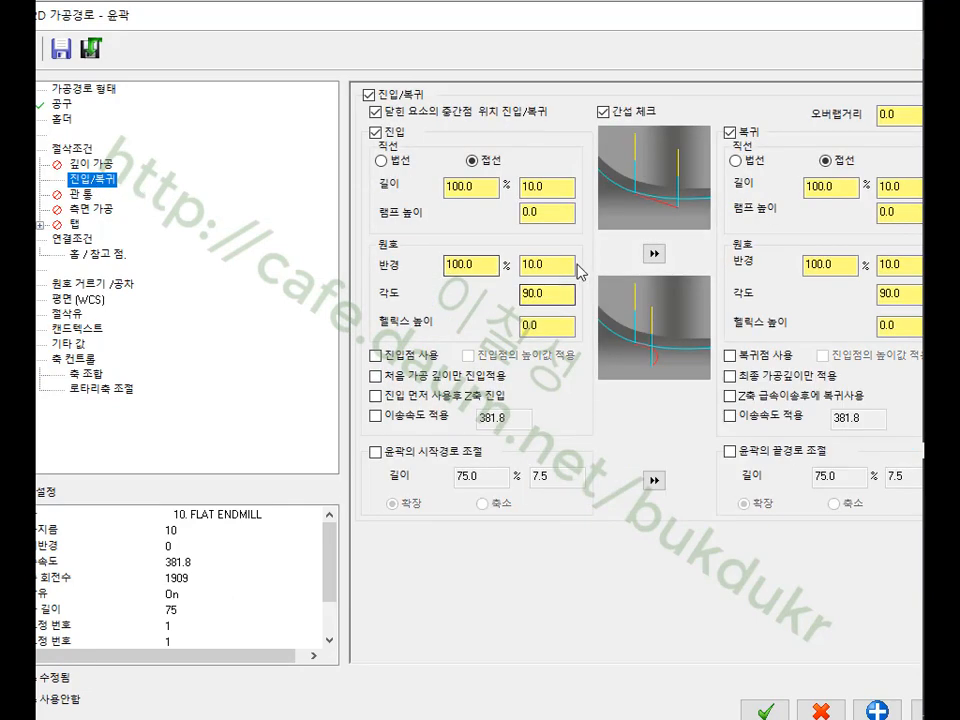
{"action": "left_click", "coordinate": [72, 239]}
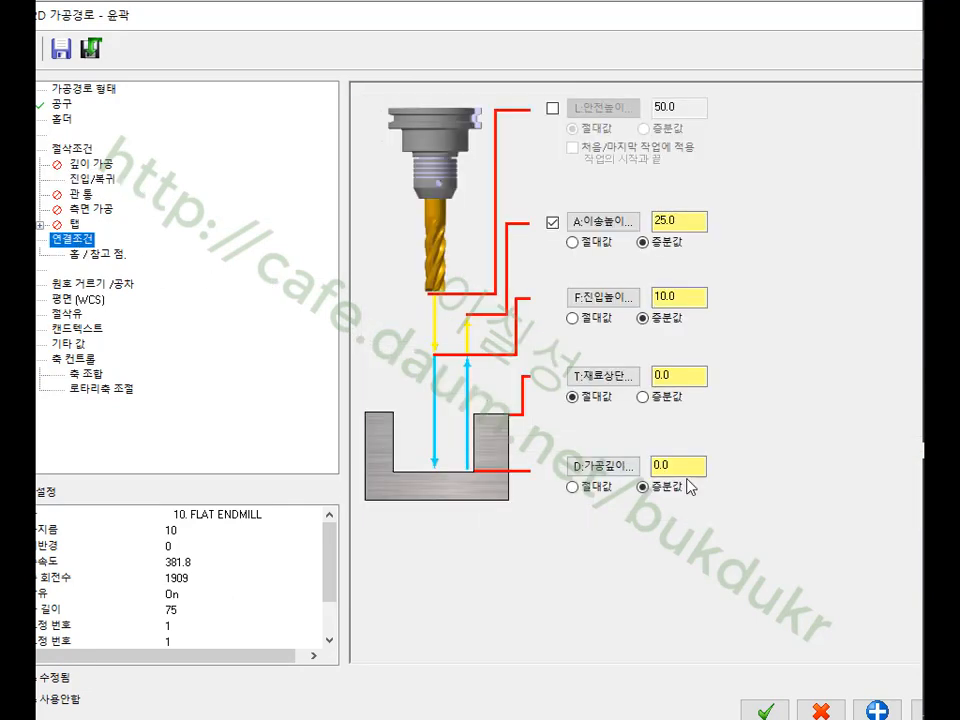
{"action": "left_click", "coordinate": [684, 376]}
{"action": "left_click", "coordinate": [572, 487]}
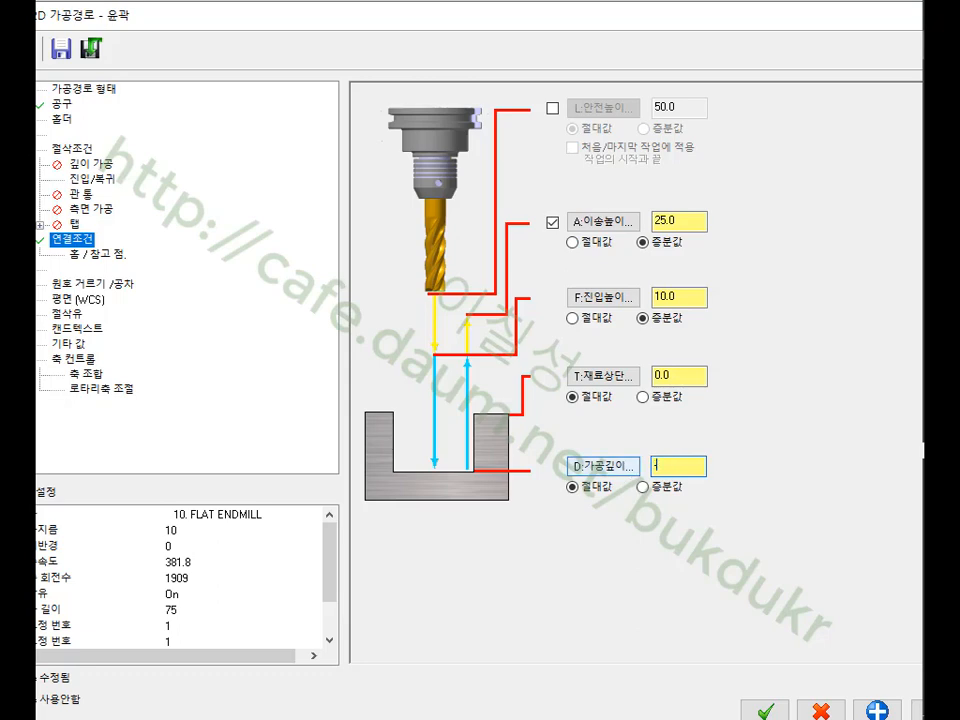
{"action": "key", "text": "Return"}
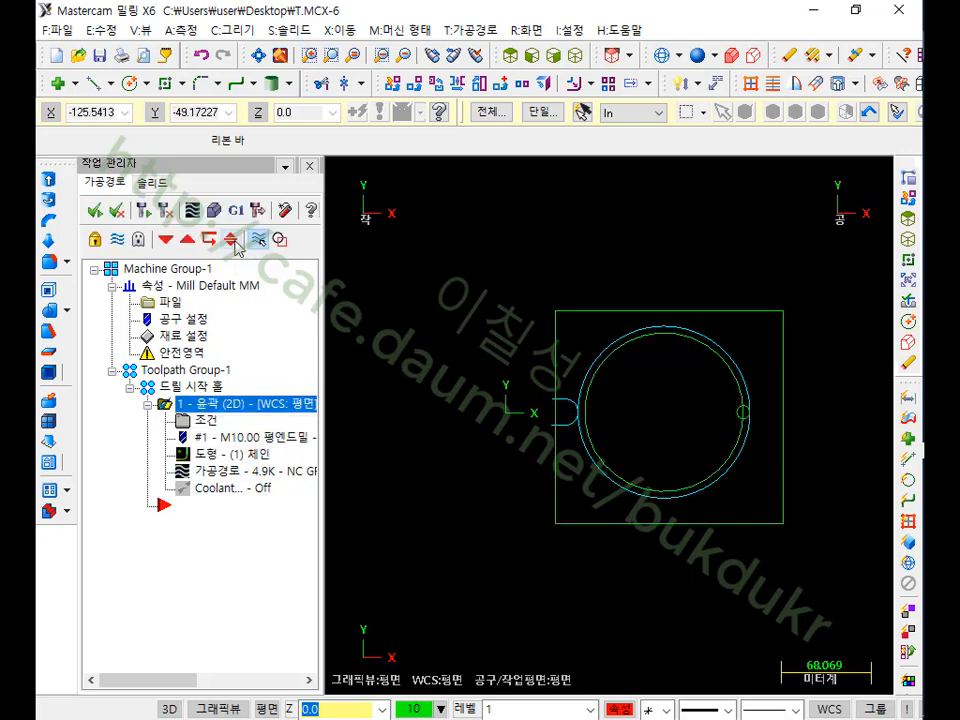
- Backplot the contour toolpath in the top view and examine the tool motion and its lead-in and lead-out
{"action": "scroll", "coordinate": [549, 504], "scroll_direction": "up", "scroll_amount": 1}
{"action": "scroll", "coordinate": [475, 481], "scroll_direction": "up", "scroll_amount": 1}
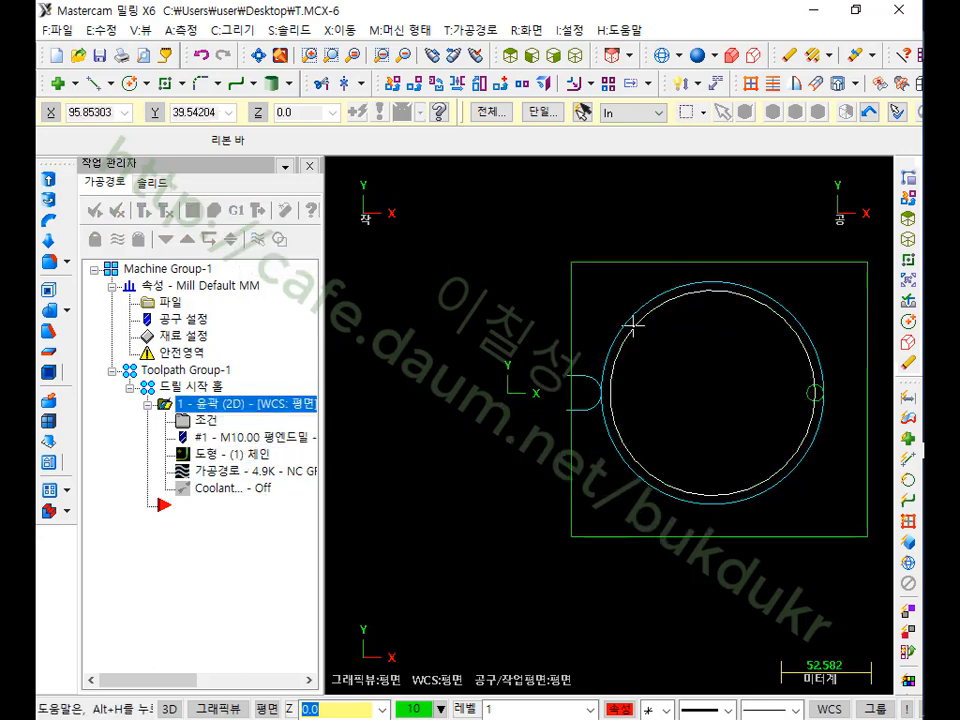
{"action": "scroll", "coordinate": [714, 345], "scroll_direction": "down", "scroll_amount": 1}
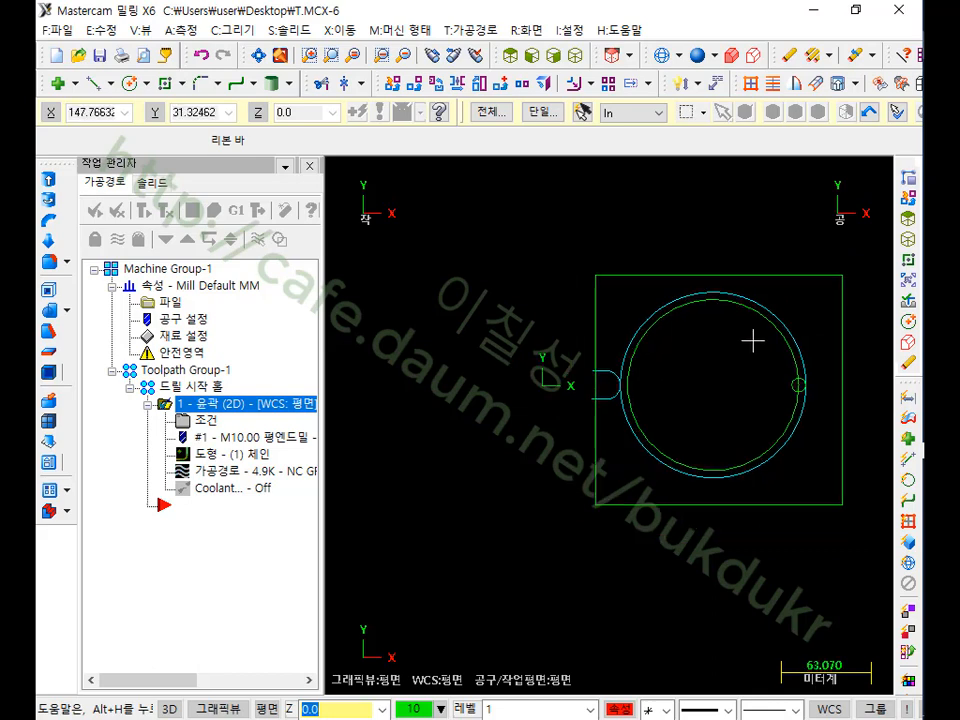
{"action": "left_click", "coordinate": [192, 210]}
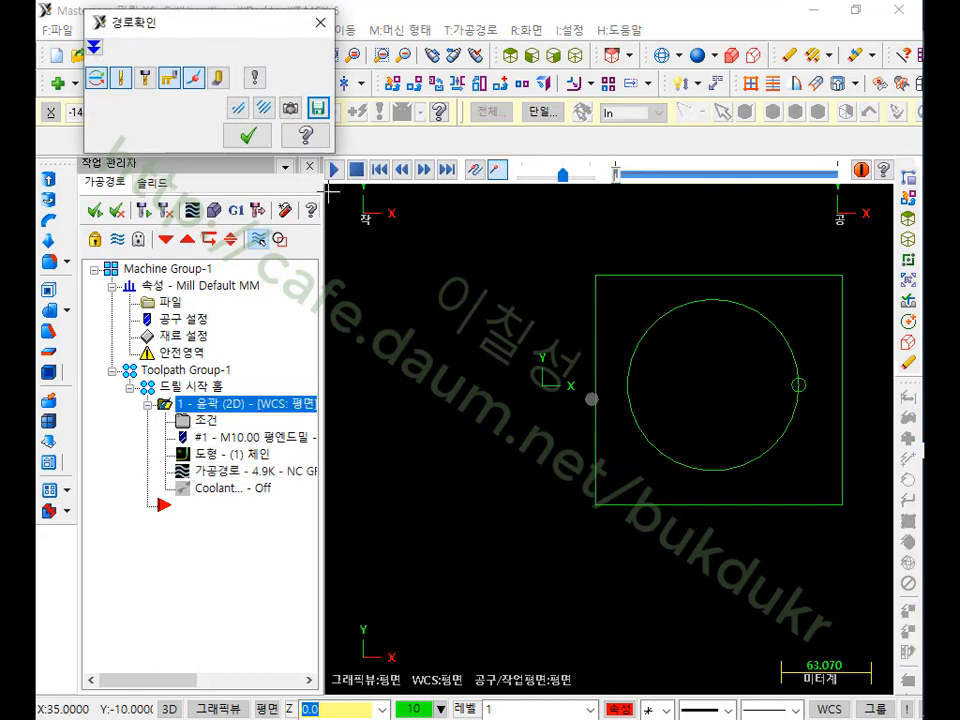
{"action": "left_click_drag", "start_coordinate": [617, 177], "coordinate": [811, 163]}
{"action": "scroll", "coordinate": [590, 314], "scroll_direction": "up", "scroll_amount": 2}
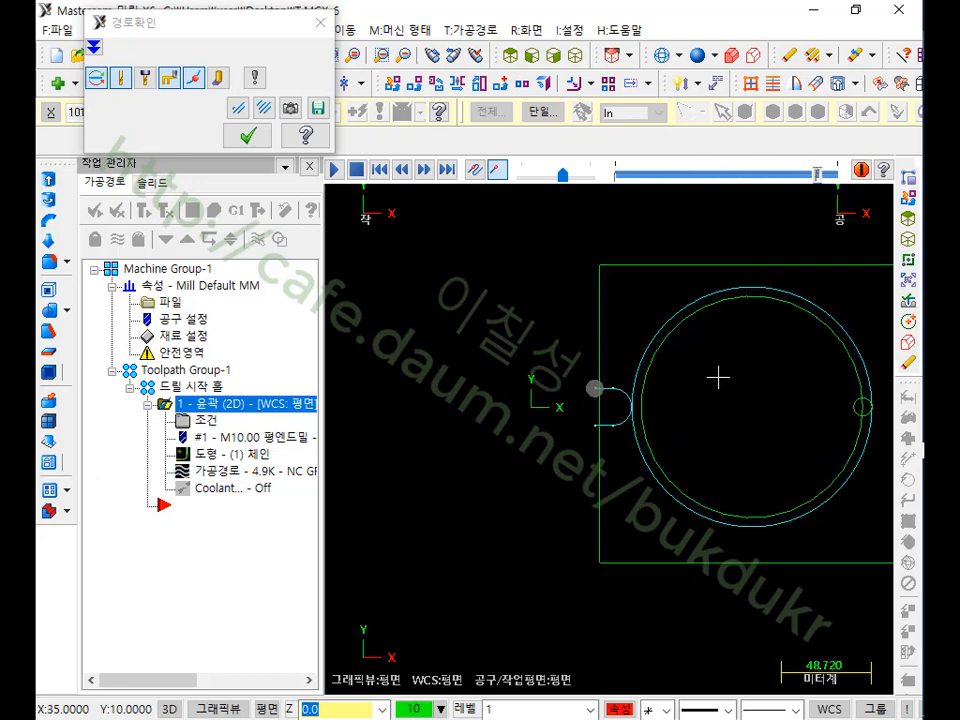
{"action": "scroll", "coordinate": [718, 377], "scroll_direction": "up", "scroll_amount": 2}
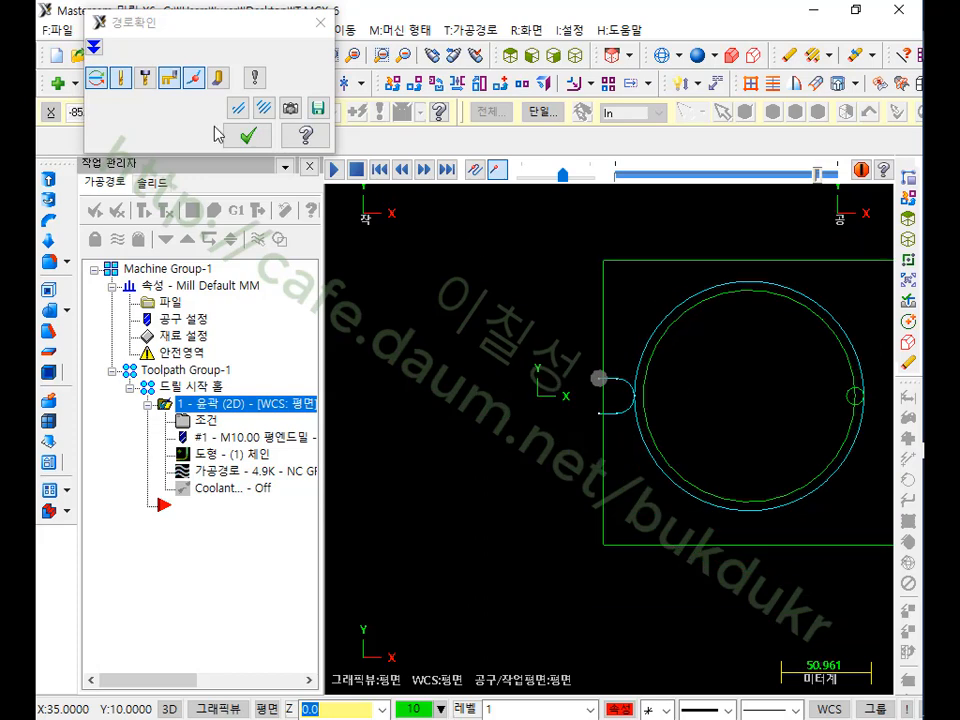
{"action": "left_click", "coordinate": [247, 134]}
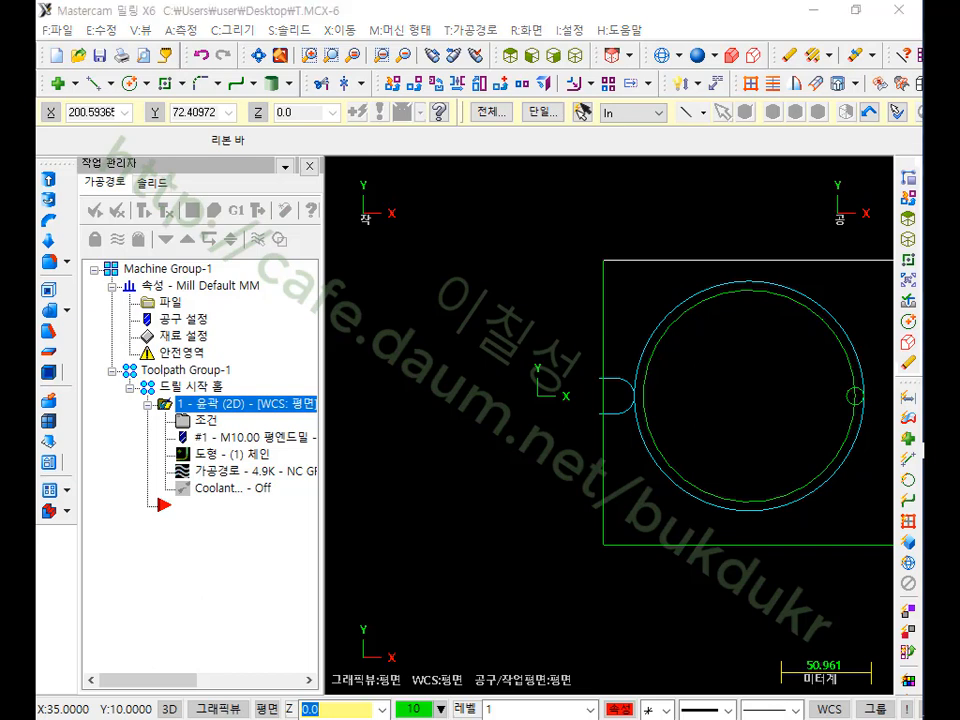
{"action": "mouse_move", "coordinate": [538, 397]}
{"action": "left_mouse_down"}
{"action": "mouse_move", "coordinate": [537, 140]}
{"action": "mouse_move", "coordinate": [530, 148]}
{"action": "mouse_move", "coordinate": [588, 185]}
{"action": "left_mouse_up"}
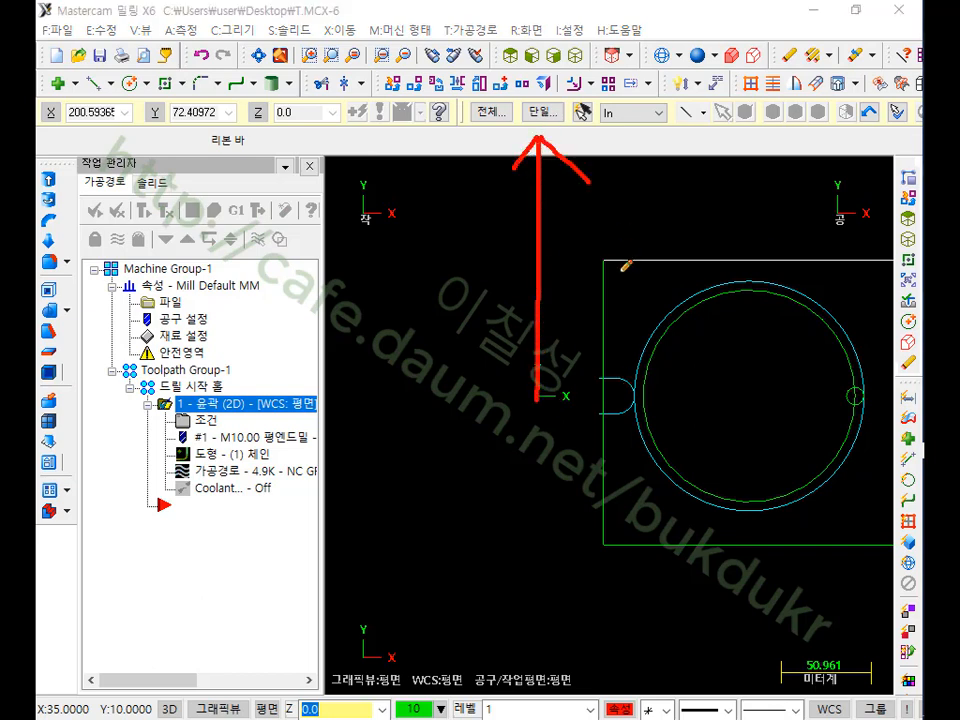
{"action": "mouse_move", "coordinate": [586, 276]}
{"action": "left_mouse_down"}
{"action": "mouse_move", "coordinate": [444, 253]}
{"action": "mouse_move", "coordinate": [487, 295]}
{"action": "left_mouse_up"}
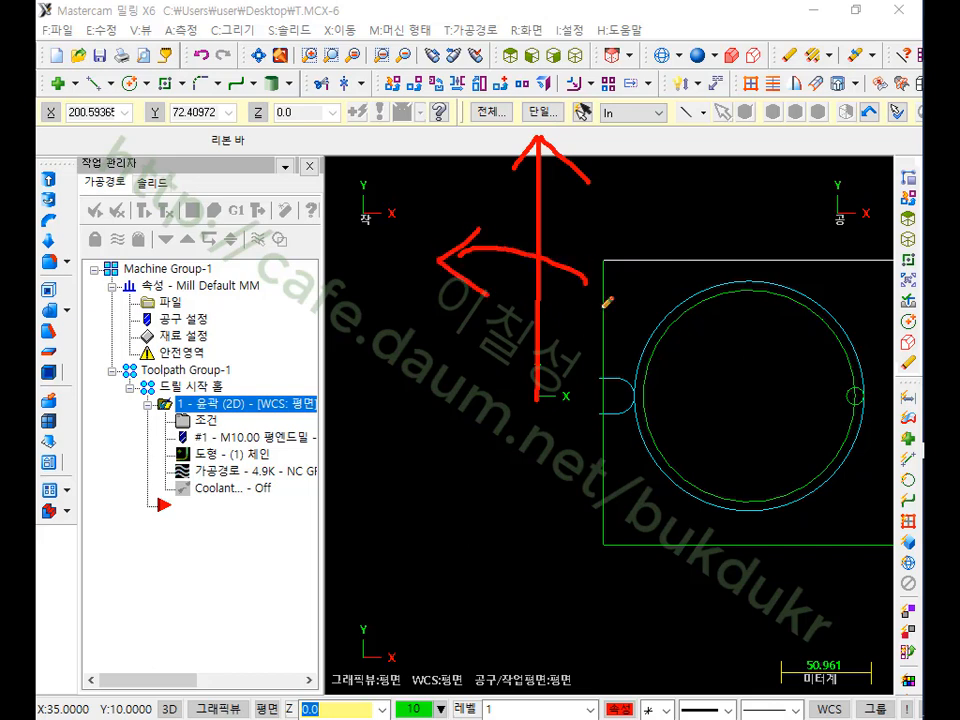
{"action": "right_click", "coordinate": [686, 200]}
{"action": "left_click", "coordinate": [761, 399]}
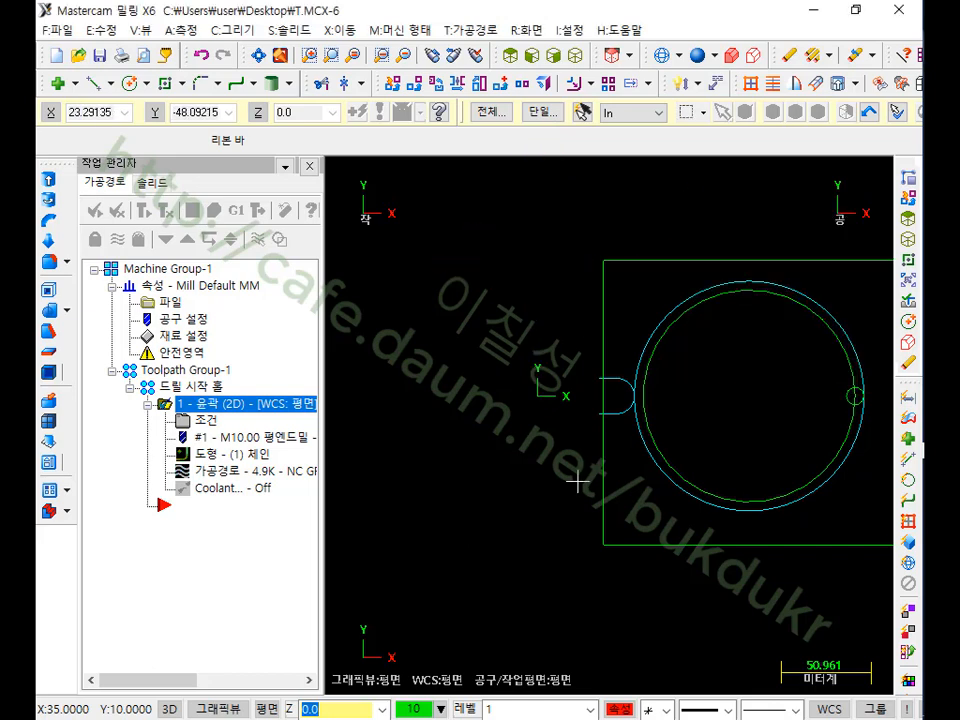
- Create a transform toolpath mirroring the 2D contour about the Y axis at X 0.0, using coordinate and geometry options, and accept direct NCI copying
{"action": "scroll", "coordinate": [579, 480], "scroll_direction": "down", "scroll_amount": 1}
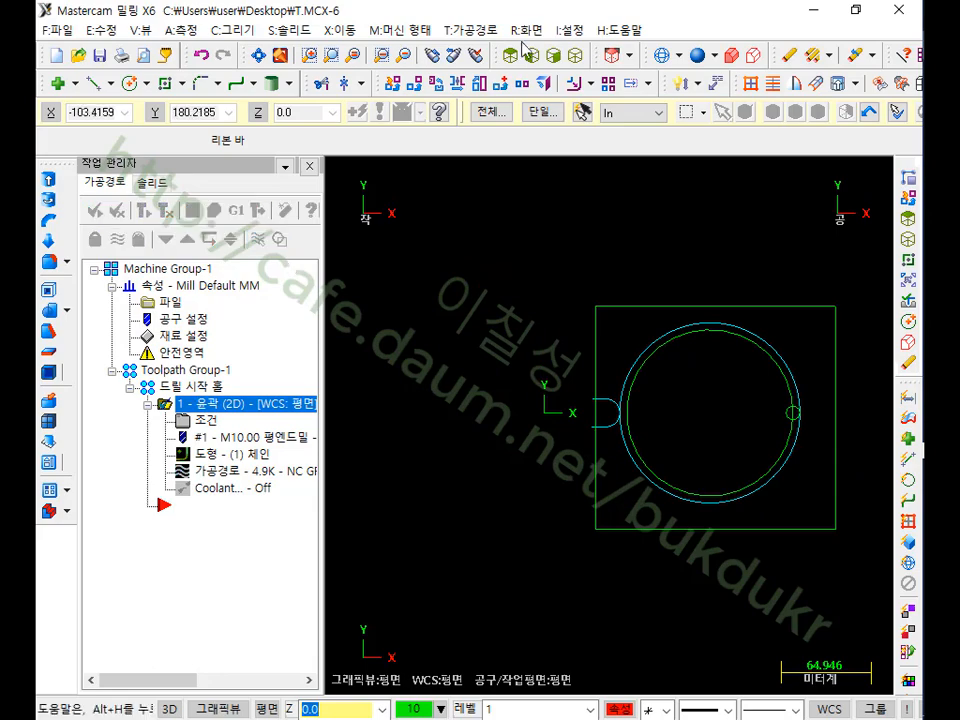
{"action": "left_click", "coordinate": [484, 33]}
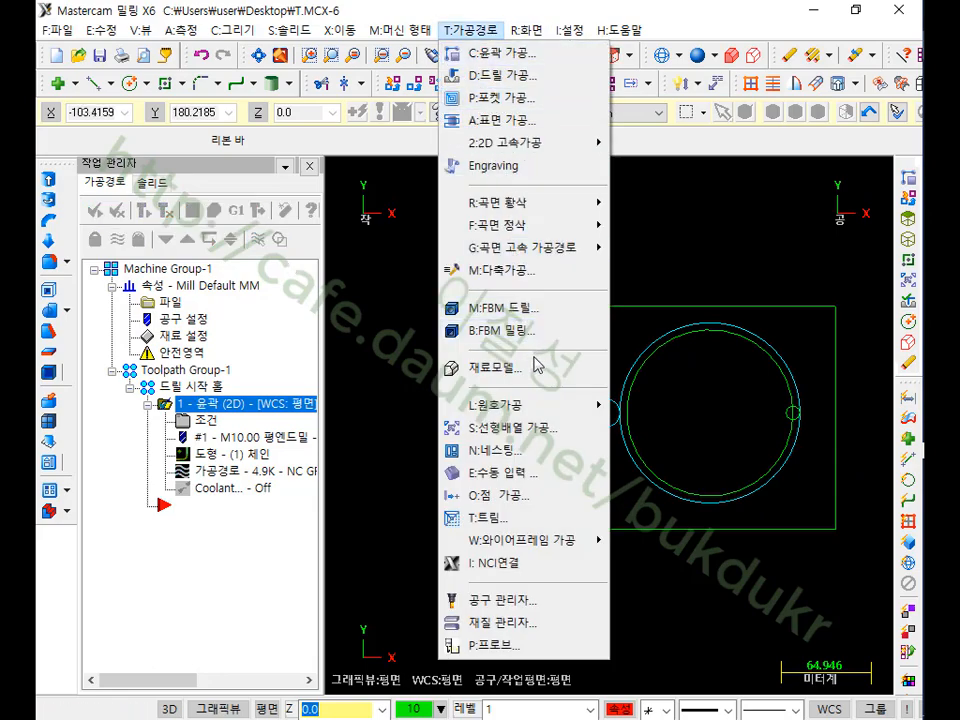
{"action": "left_click", "coordinate": [533, 437]}
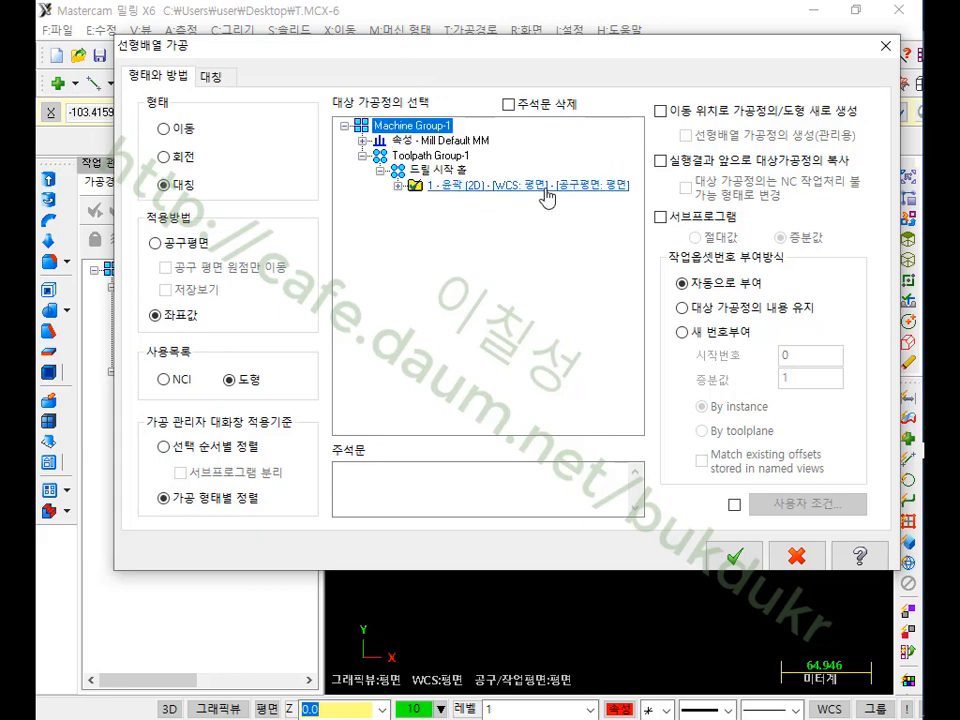
{"action": "left_click", "coordinate": [210, 77]}
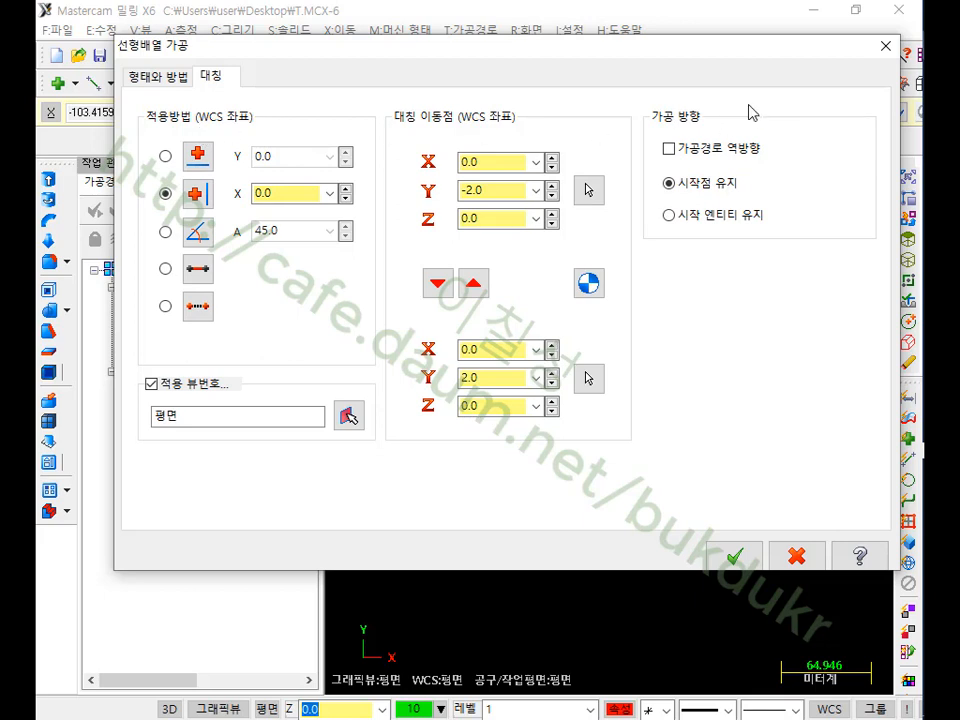
{"action": "left_click", "coordinate": [735, 556]}
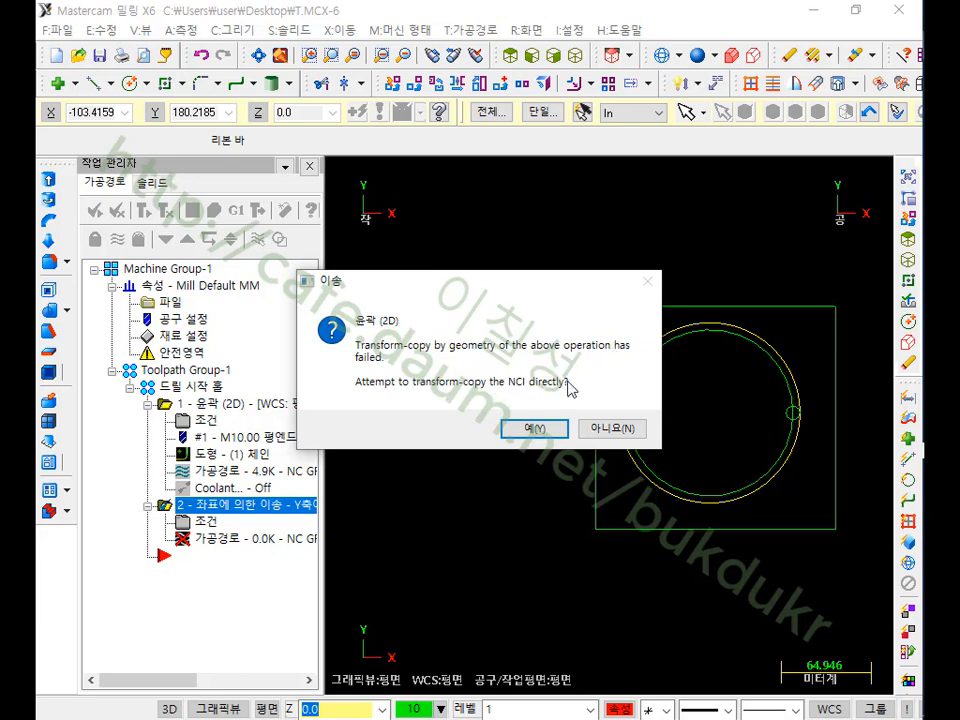
{"action": "left_click", "coordinate": [537, 429]}
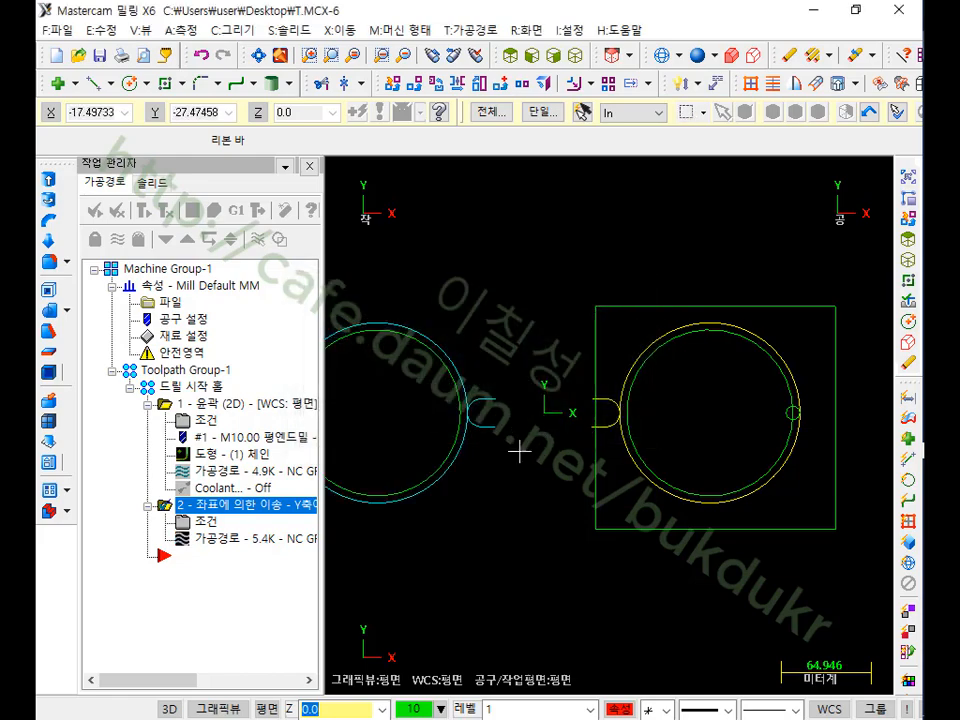
{"action": "scroll", "coordinate": [687, 326], "scroll_direction": "down", "scroll_amount": 3}
{"action": "scroll", "coordinate": [602, 293], "scroll_direction": "up", "scroll_amount": 2}
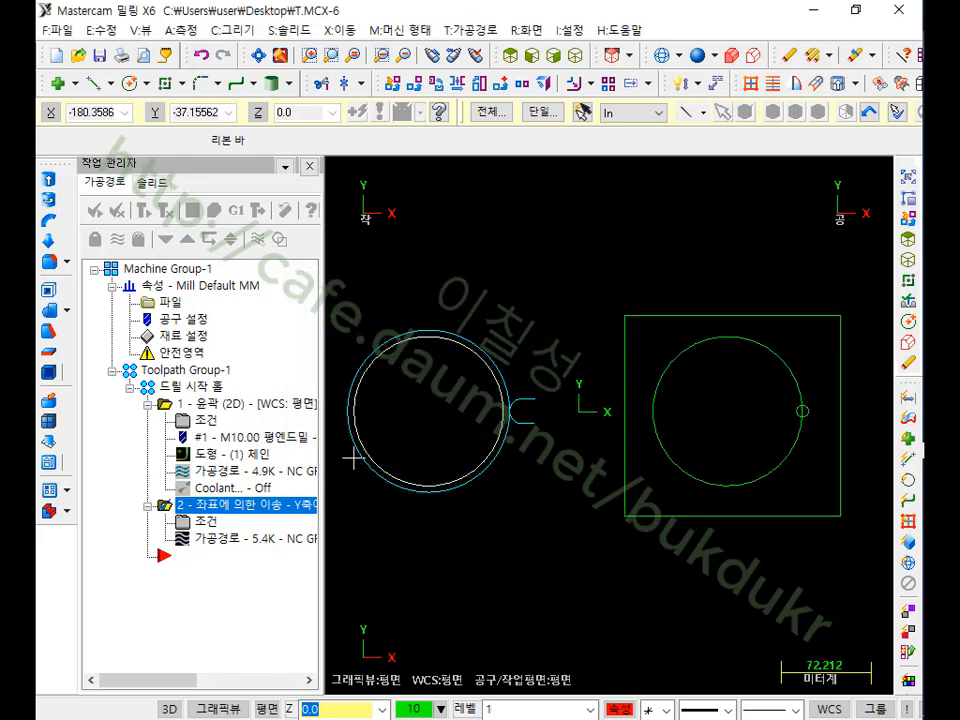
- Change the mirror transform's source from geometry to NCI and update the operation
{"action": "left_click", "coordinate": [206, 523]}
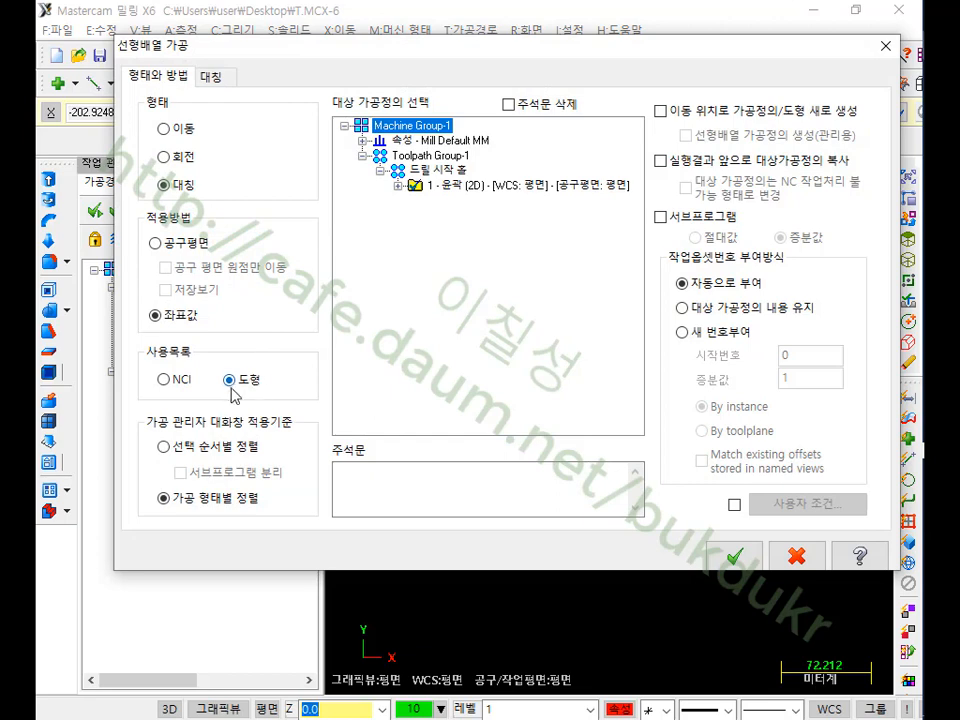
{"action": "left_click", "coordinate": [163, 379]}
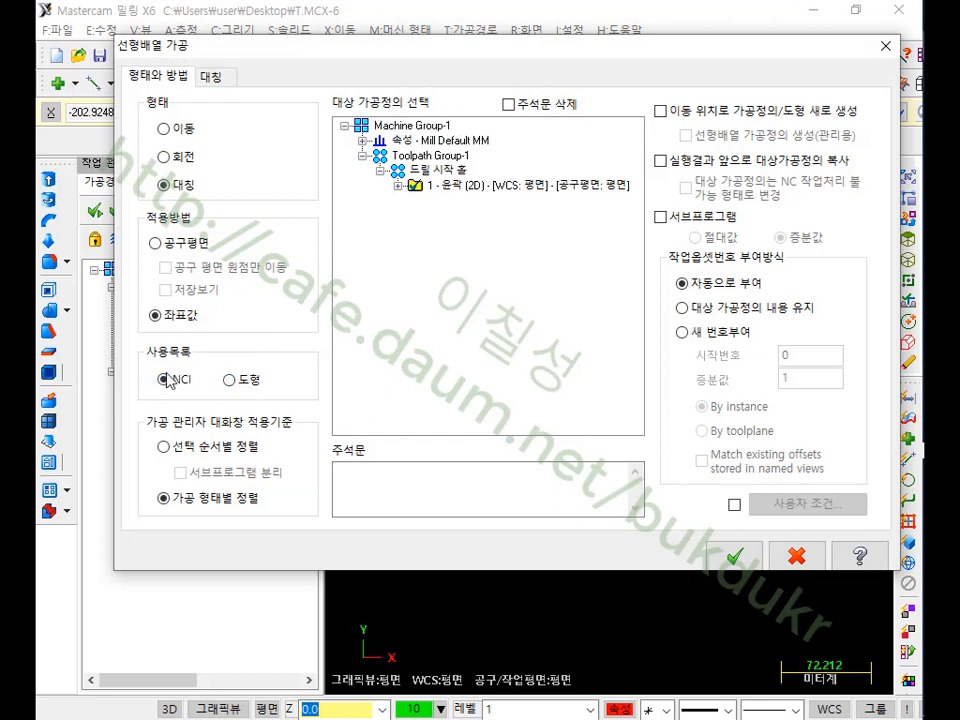
{"action": "left_click", "coordinate": [733, 556]}
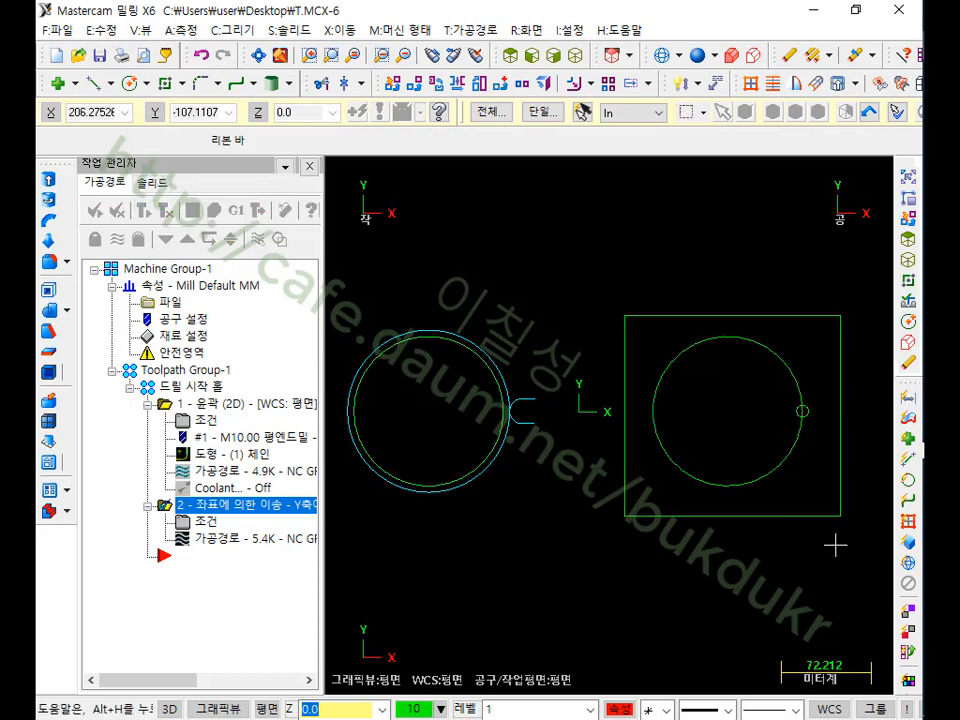
{"action": "scroll", "coordinate": [740, 488], "scroll_direction": "down", "scroll_amount": 4}
{"action": "scroll", "coordinate": [808, 474], "scroll_direction": "up", "scroll_amount": 1}
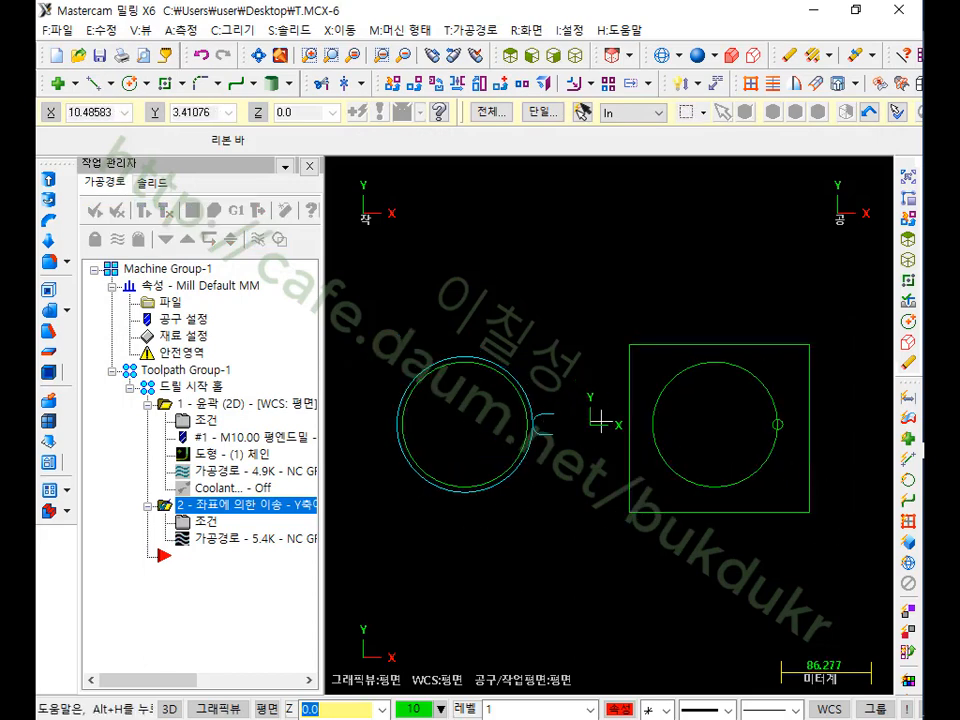
- Compare the original and mirrored toolpaths, and backplot the whole toolpath group with the tool's swept path displayed
{"action": "left_click", "coordinate": [203, 404]}
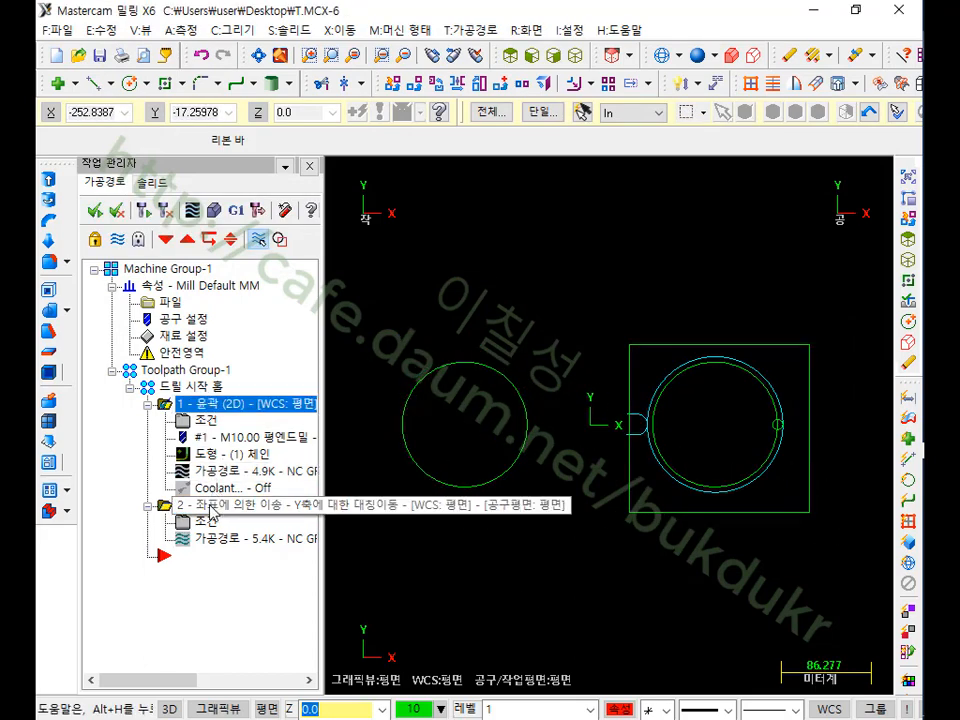
{"action": "left_click", "coordinate": [209, 507]}
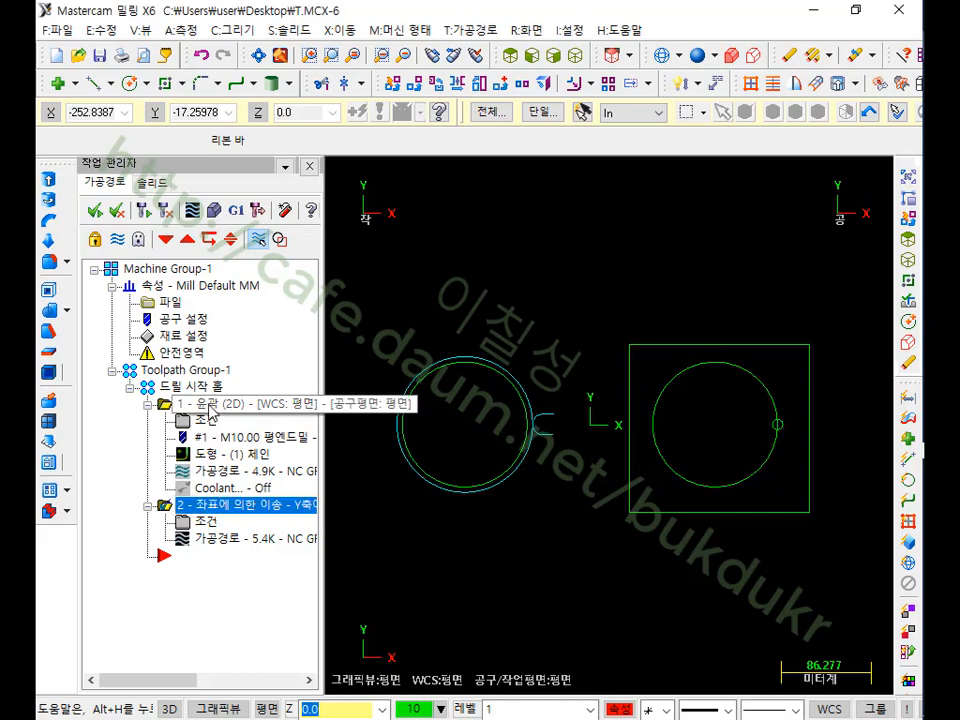
{"action": "left_click", "coordinate": [178, 370]}
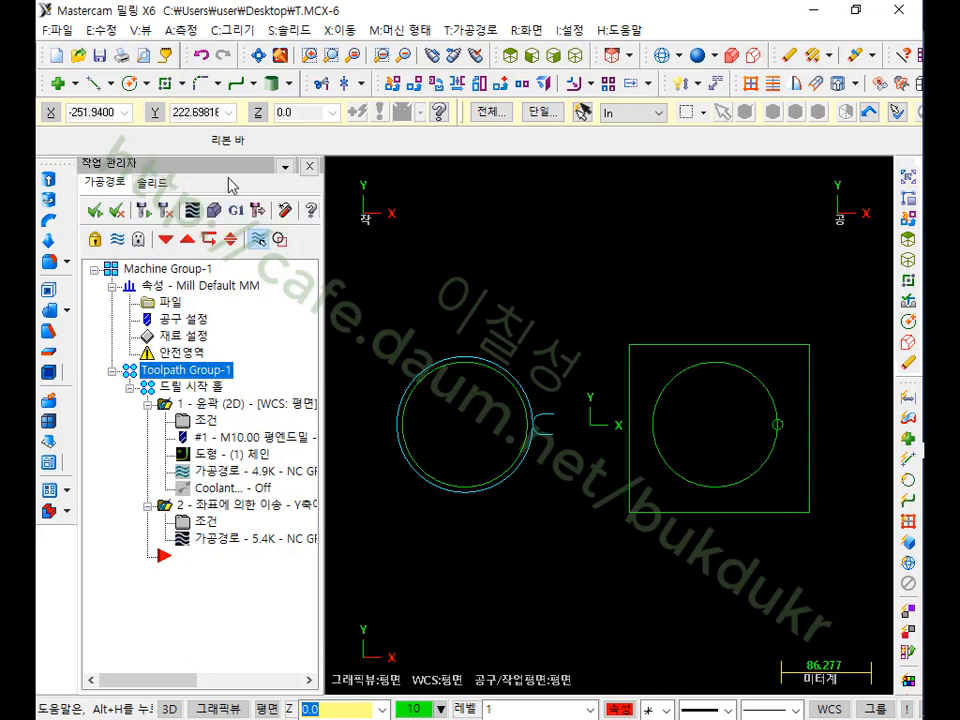
{"action": "left_click", "coordinate": [190, 210]}
{"action": "mouse_move", "coordinate": [609, 185]}
{"action": "left_mouse_down"}
{"action": "mouse_move", "coordinate": [619, 172]}
{"action": "mouse_move", "coordinate": [683, 173]}
{"action": "left_mouse_up"}
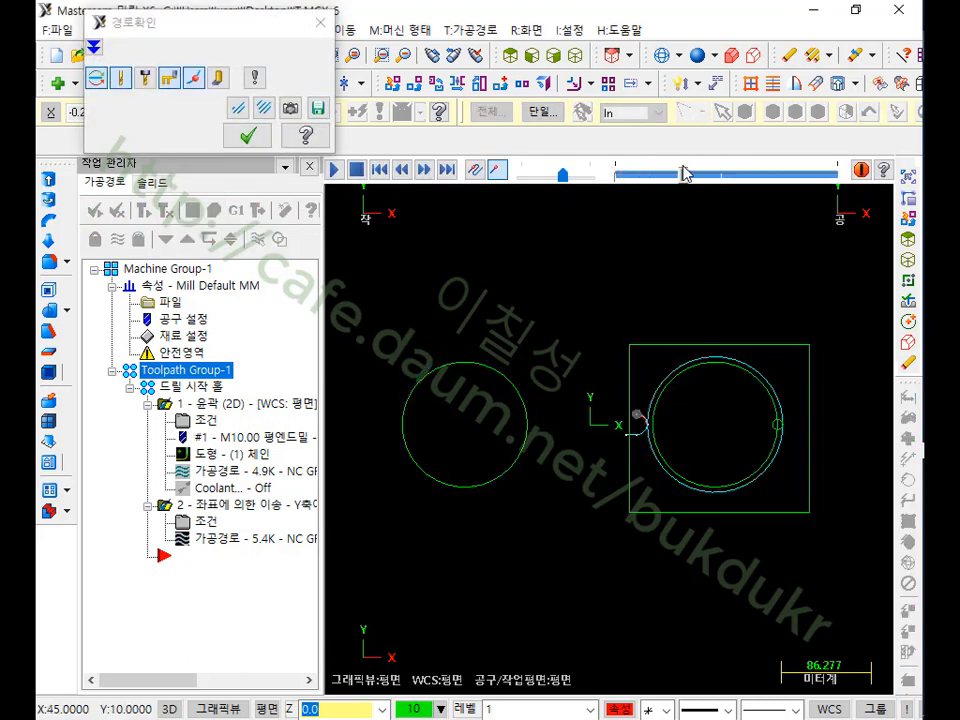
{"action": "left_click", "coordinate": [218, 80]}
{"action": "scroll", "coordinate": [609, 348], "scroll_direction": "up", "scroll_amount": 1}
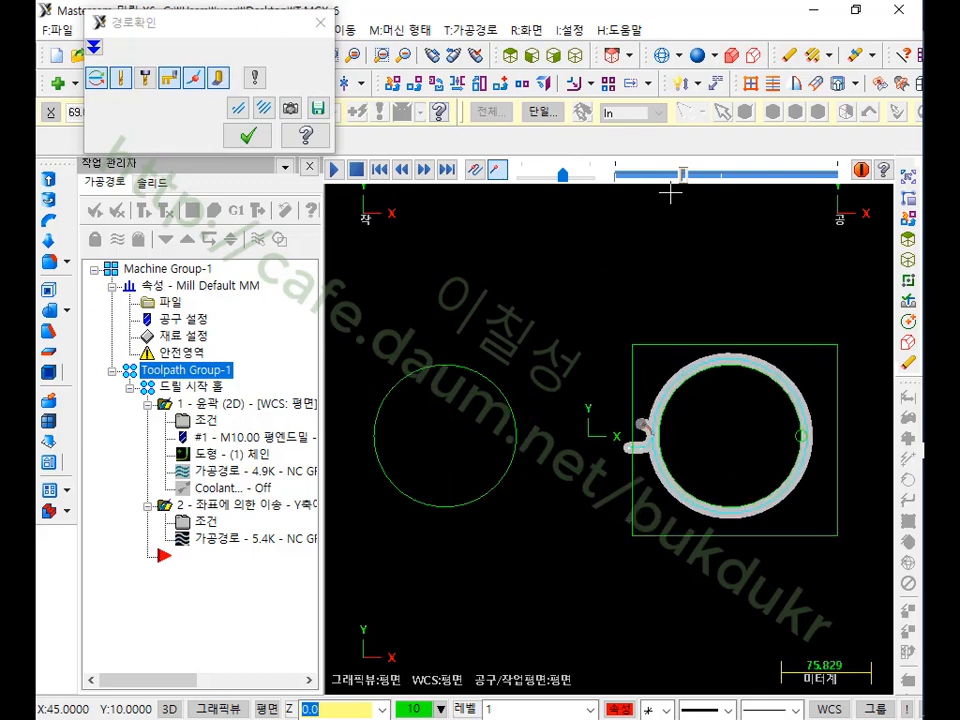
{"action": "left_click_drag", "start_coordinate": [686, 178], "coordinate": [793, 176]}
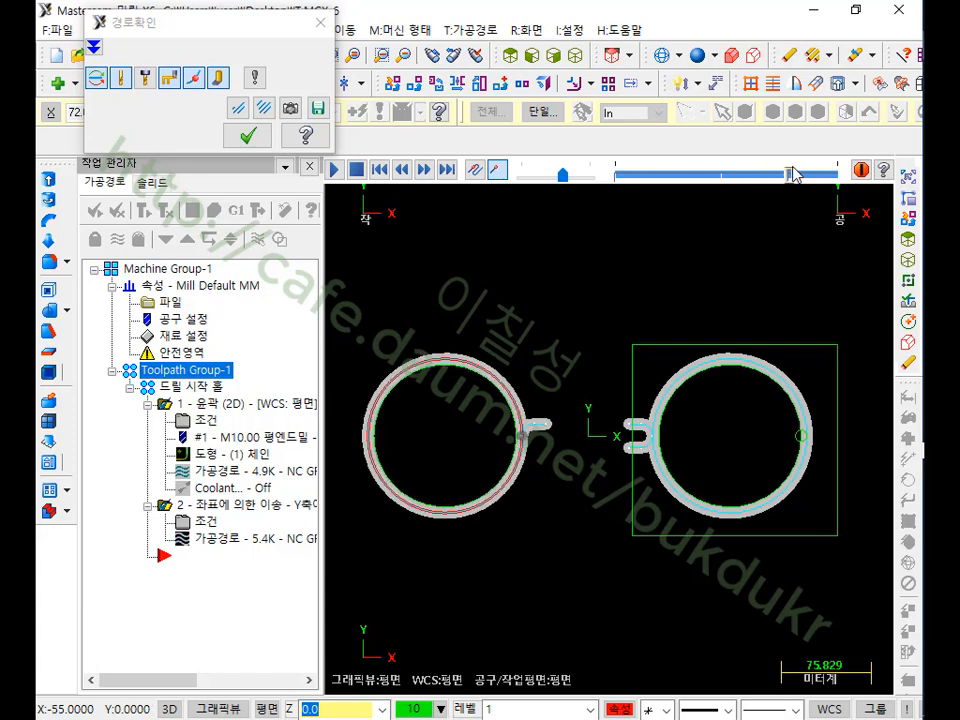
{"action": "left_click_drag", "start_coordinate": [795, 176], "coordinate": [818, 176]}
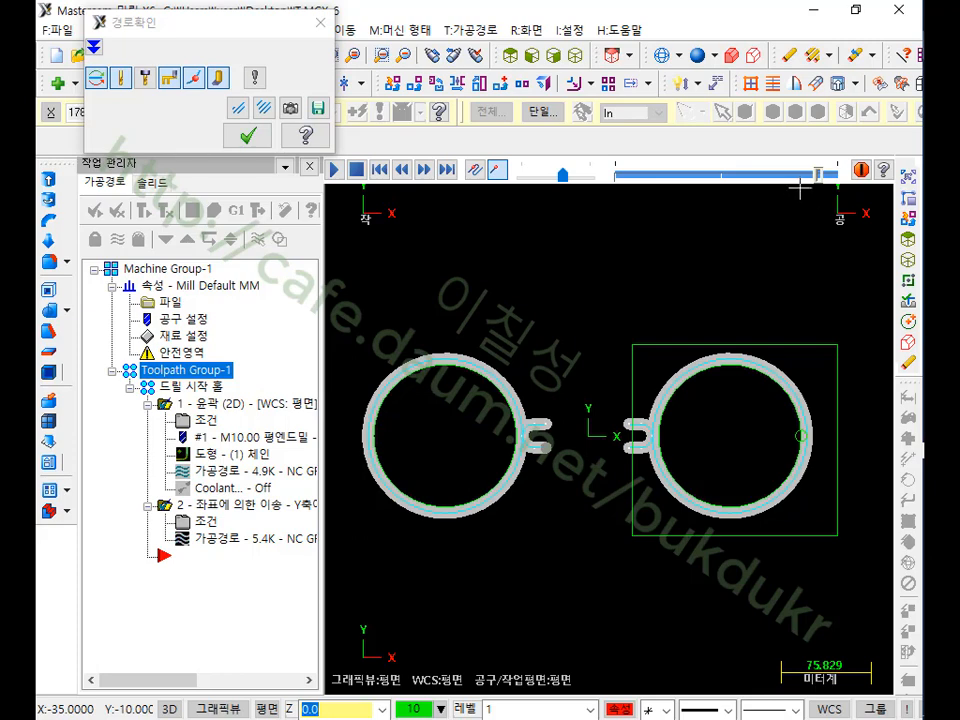
- Rewind the backplot and examine the original contour's lead-in, lead-out and the tool's move to the mirrored contour
{"action": "left_click_drag", "start_coordinate": [817, 176], "coordinate": [489, 170]}
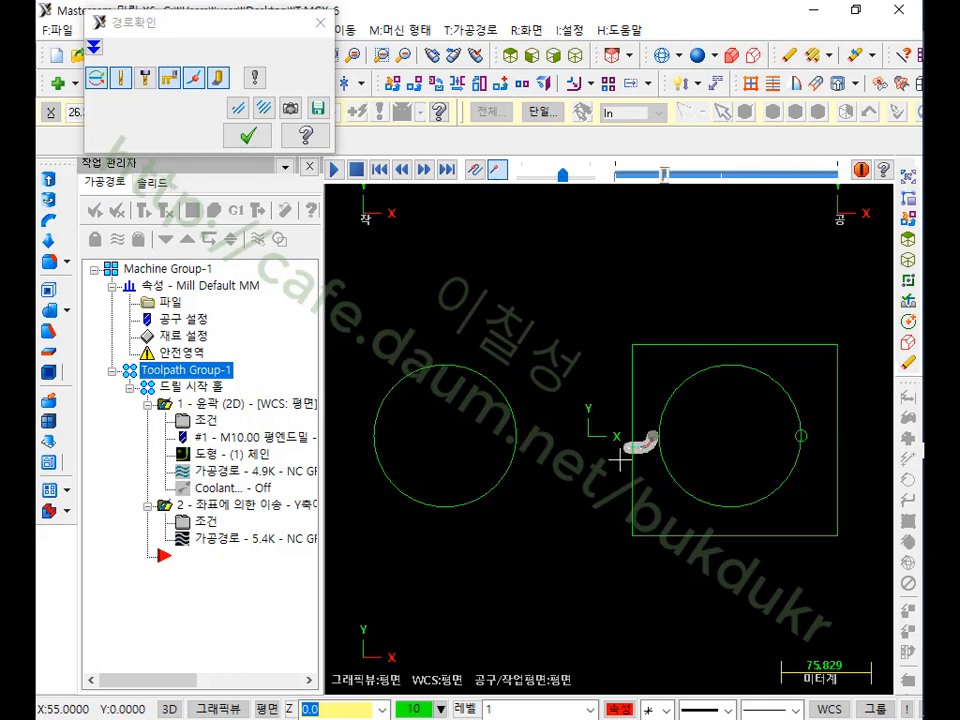
{"action": "scroll", "coordinate": [620, 459], "scroll_direction": "up", "scroll_amount": 4}
{"action": "scroll", "coordinate": [729, 434], "scroll_direction": "down", "scroll_amount": 2}
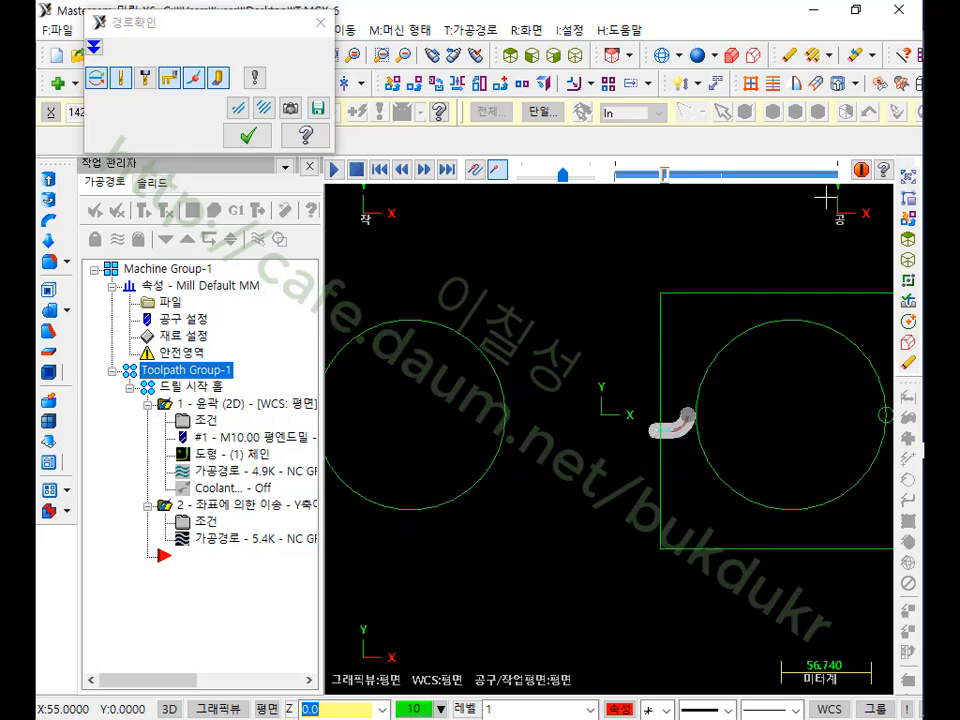
{"action": "left_click_drag", "start_coordinate": [666, 178], "coordinate": [720, 177]}
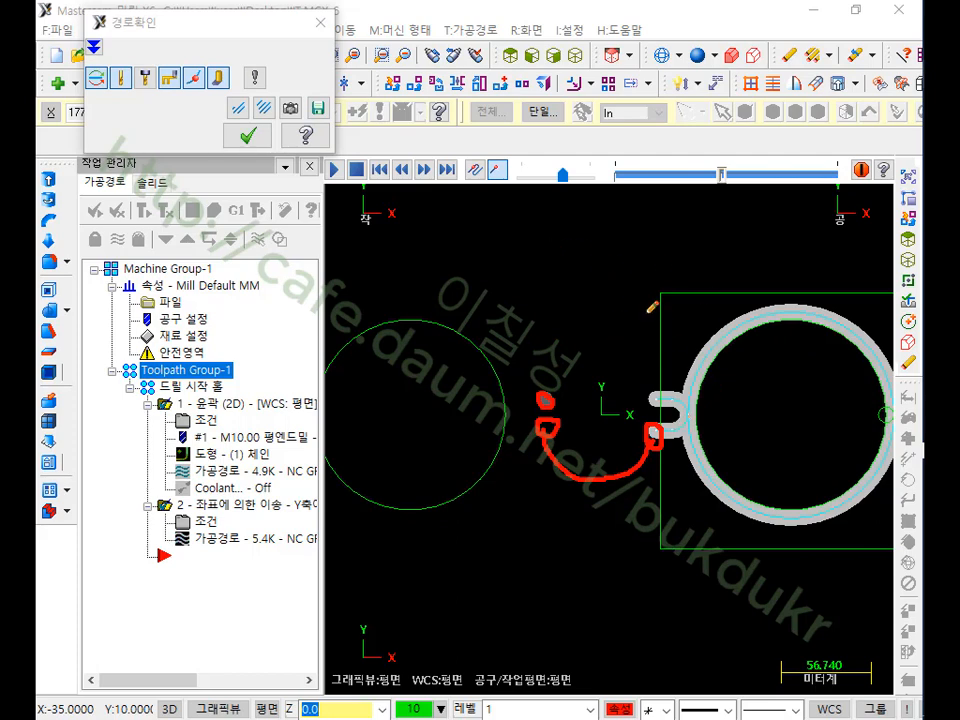
{"action": "left_click_drag", "start_coordinate": [647, 315], "coordinate": [656, 327]}
{"action": "mouse_move", "coordinate": [636, 338]}
{"action": "left_mouse_down"}
{"action": "mouse_move", "coordinate": [666, 337]}
{"action": "mouse_move", "coordinate": [652, 350]}
{"action": "mouse_move", "coordinate": [668, 373]}
{"action": "left_mouse_up"}
{"action": "mouse_move", "coordinate": [669, 359]}
{"action": "left_mouse_down"}
{"action": "mouse_move", "coordinate": [684, 358]}
{"action": "mouse_move", "coordinate": [698, 322]}
{"action": "mouse_move", "coordinate": [704, 342]}
{"action": "mouse_move", "coordinate": [712, 330]}
{"action": "mouse_move", "coordinate": [722, 349]}
{"action": "left_mouse_up"}
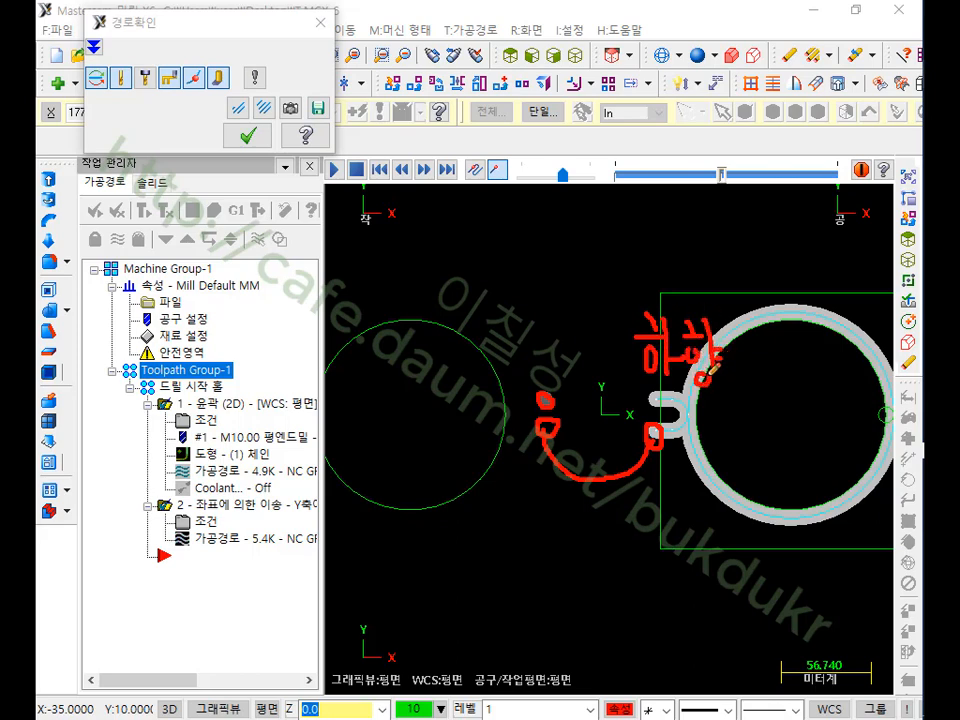
{"action": "left_click_drag", "start_coordinate": [494, 314], "coordinate": [506, 328]}
{"action": "mouse_move", "coordinate": [495, 337]}
{"action": "left_mouse_down"}
{"action": "mouse_move", "coordinate": [494, 355]}
{"action": "mouse_move", "coordinate": [514, 360]}
{"action": "mouse_move", "coordinate": [551, 317]}
{"action": "mouse_move", "coordinate": [550, 342]}
{"action": "mouse_move", "coordinate": [557, 314]}
{"action": "mouse_move", "coordinate": [579, 339]}
{"action": "mouse_move", "coordinate": [561, 365]}
{"action": "mouse_move", "coordinate": [554, 350]}
{"action": "left_mouse_up"}
{"action": "right_click", "coordinate": [628, 268]}
{"action": "left_click", "coordinate": [675, 467]}
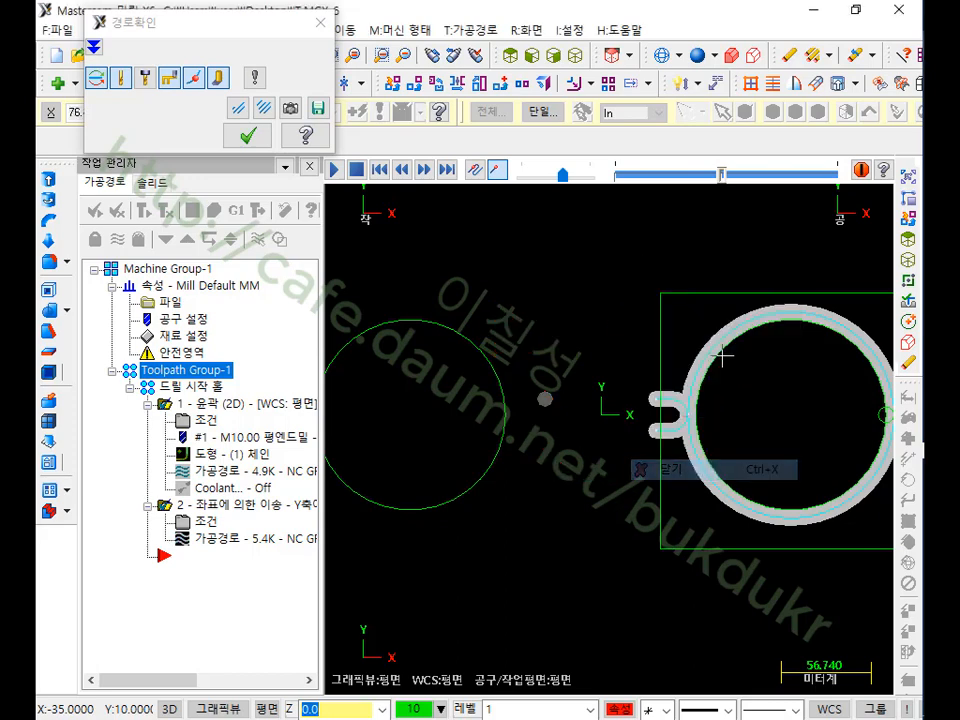
- Close the backplot and enable the reverse toolpath option in the mirror transform's settings
{"action": "left_click", "coordinate": [250, 136]}
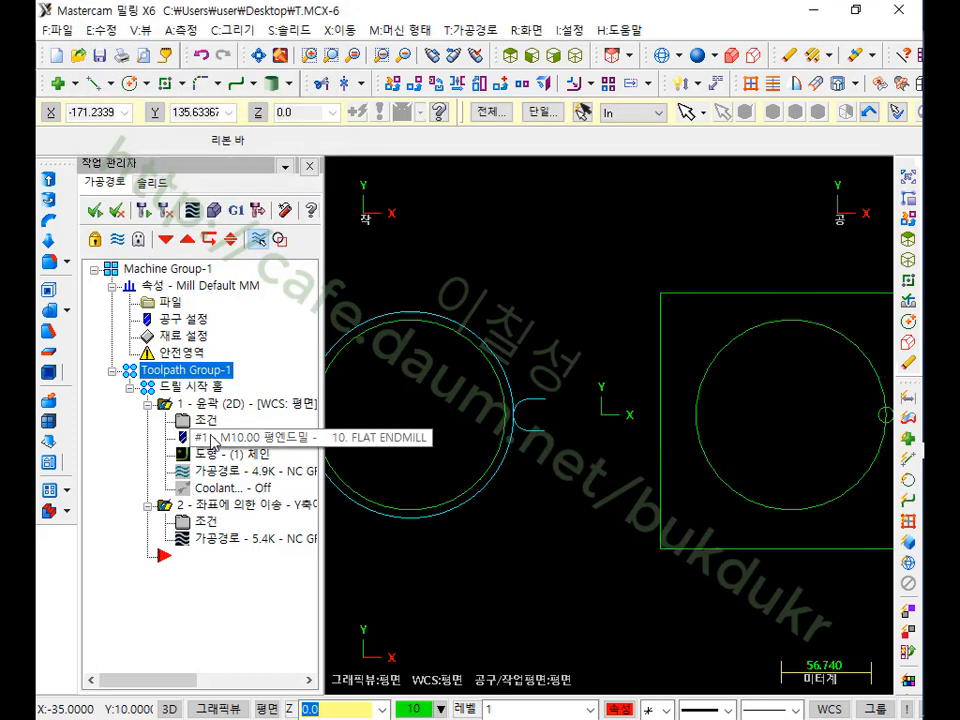
{"action": "left_click", "coordinate": [210, 521]}
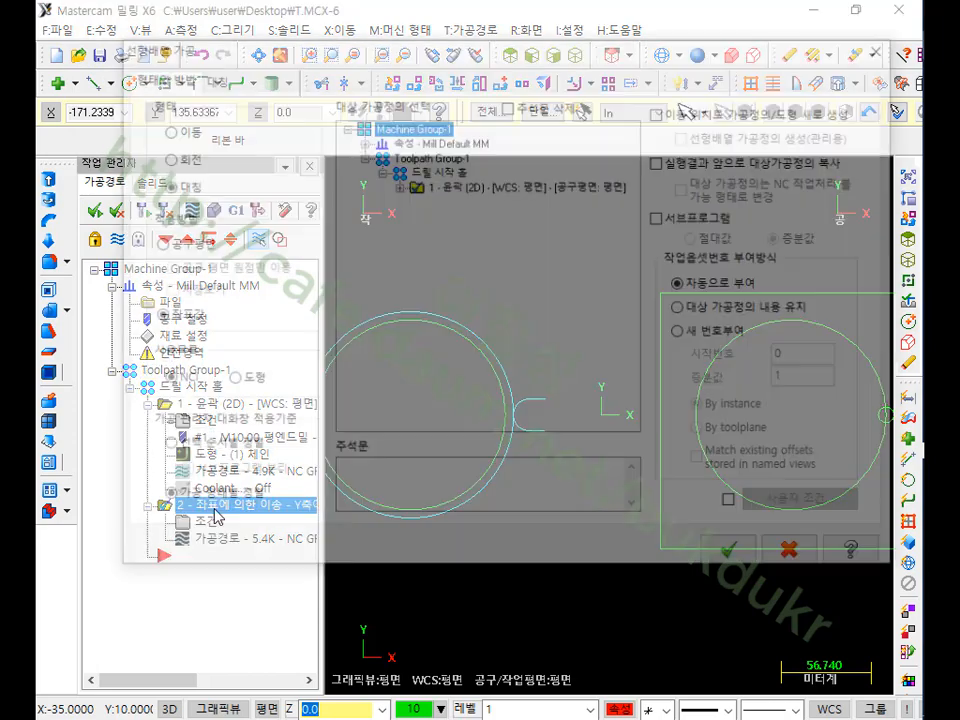
{"action": "left_click", "coordinate": [210, 77]}
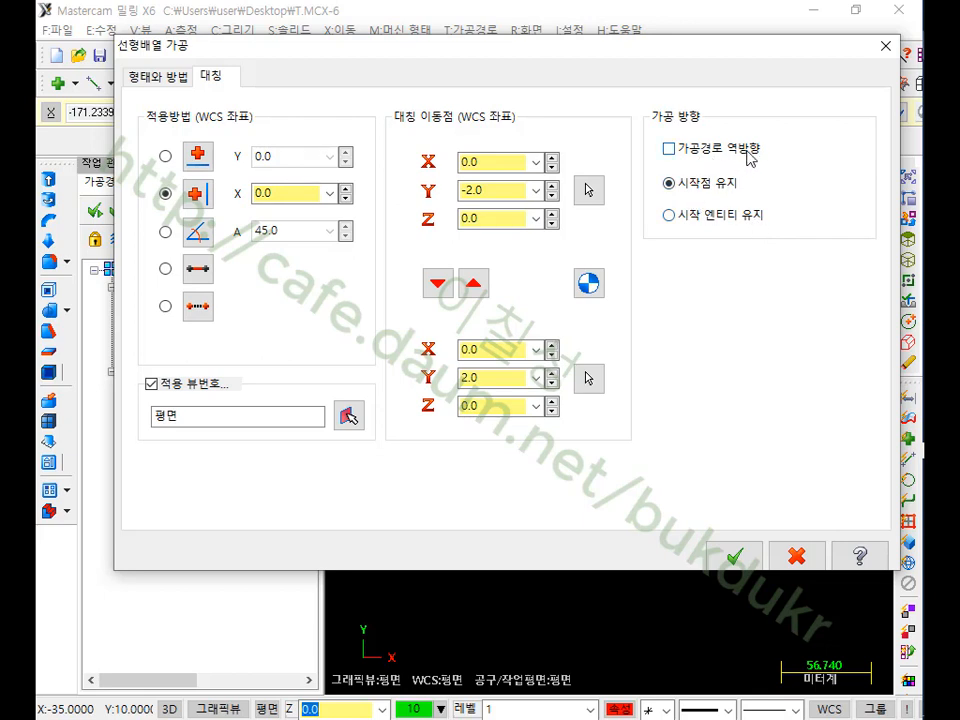
{"action": "left_click", "coordinate": [688, 155]}
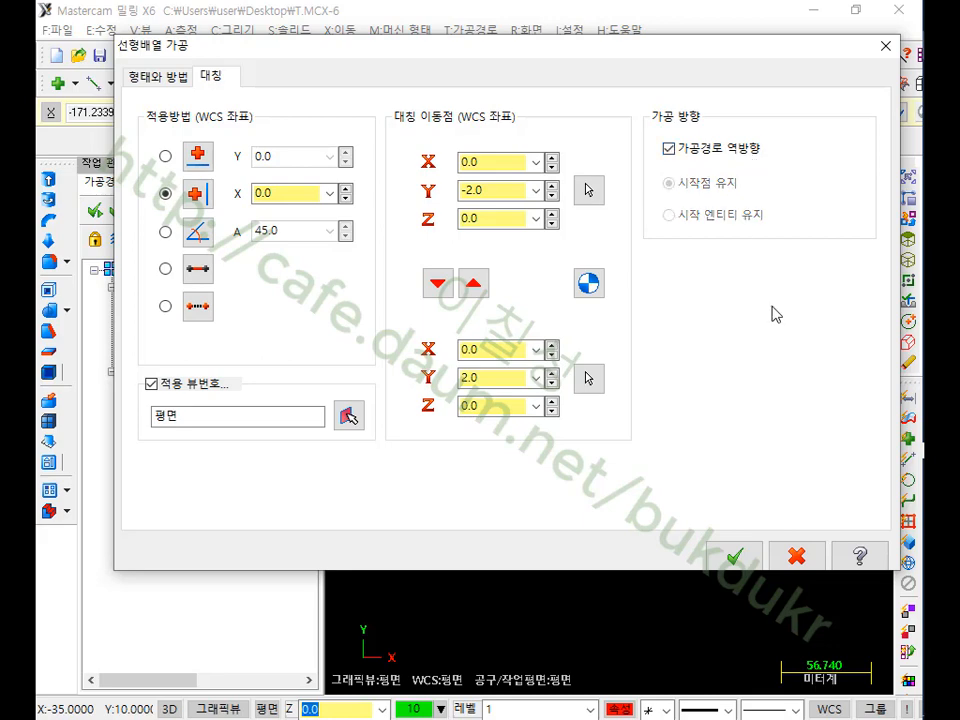
{"action": "left_click", "coordinate": [735, 556]}
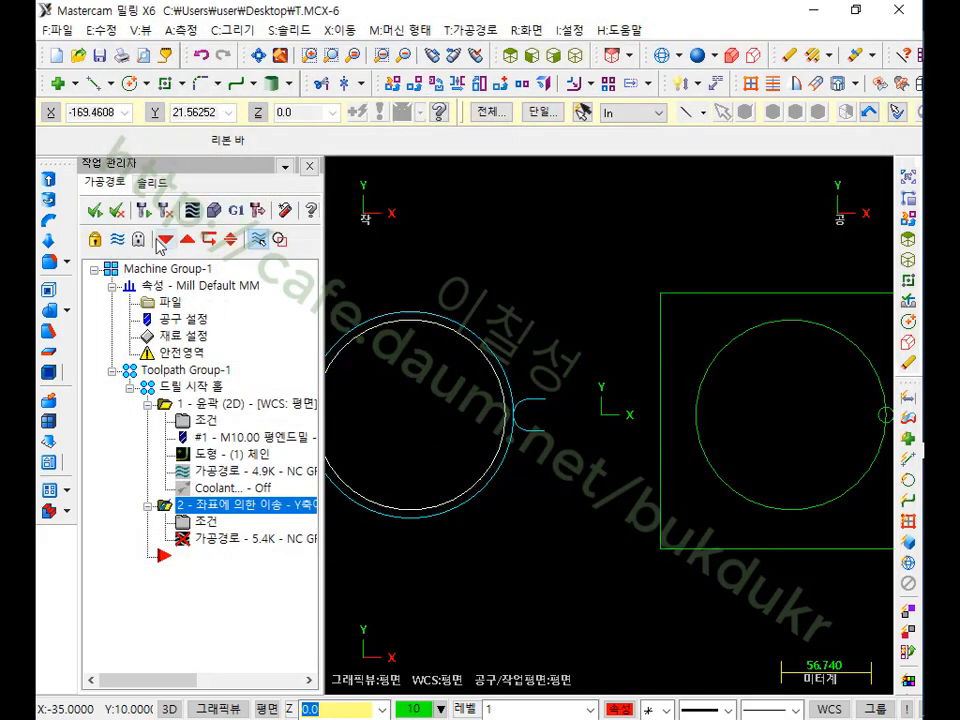
- Backplot the regenerated mirrored toolpath from start to end to check its cutting direction
{"action": "left_click", "coordinate": [248, 540]}
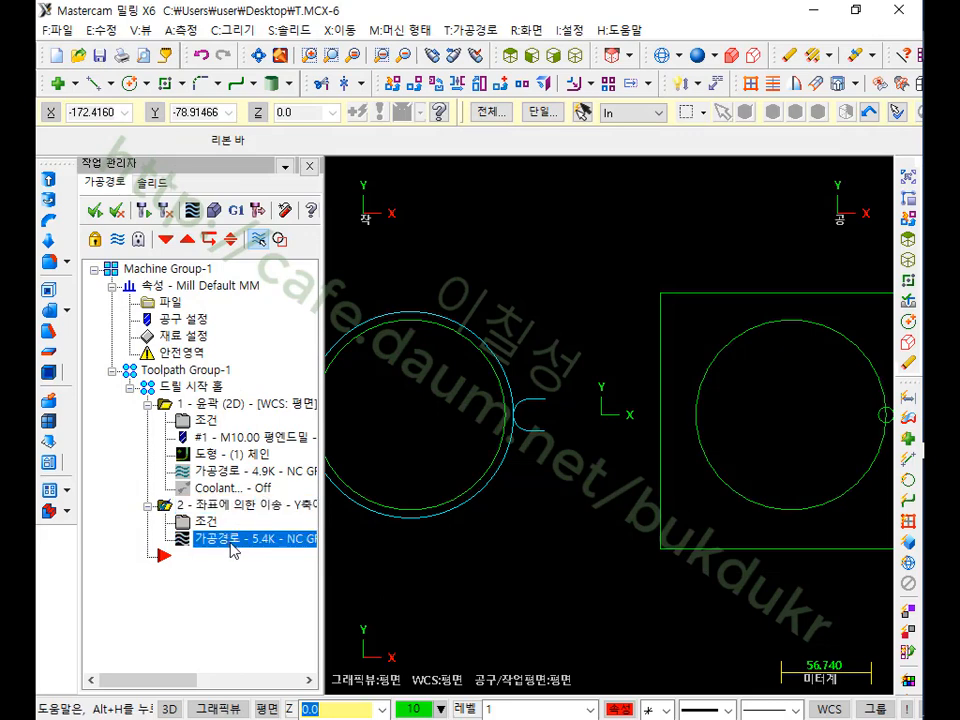
{"action": "left_click_drag", "start_coordinate": [620, 180], "coordinate": [835, 178]}
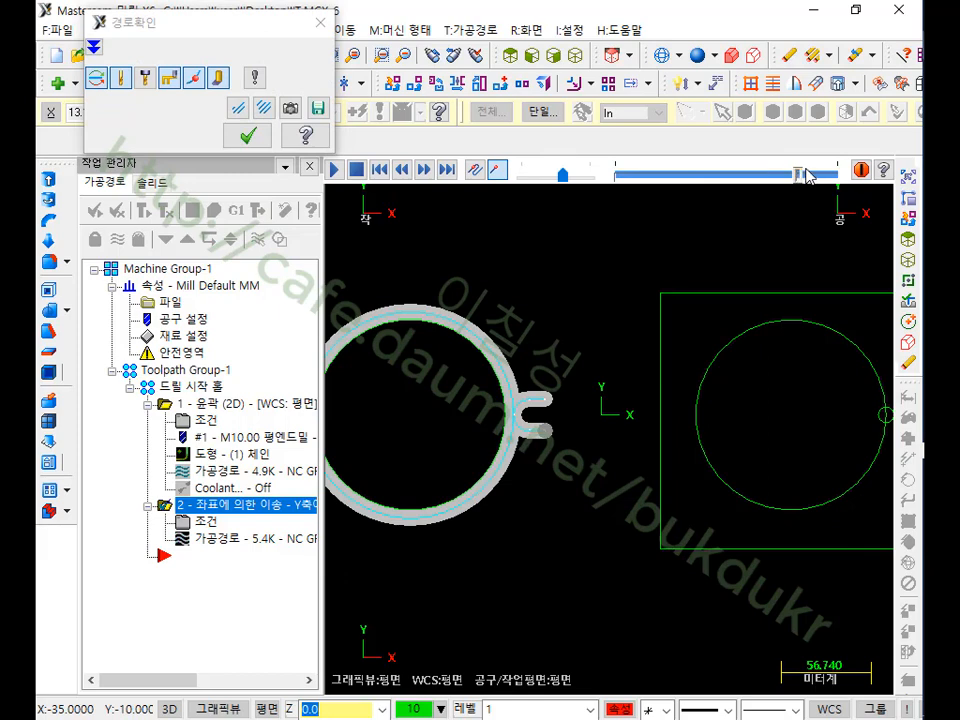
{"action": "left_click", "coordinate": [252, 137]}
- Backplot the original contour toolpath for comparison and review its linking height parameters
{"action": "left_click", "coordinate": [204, 404]}
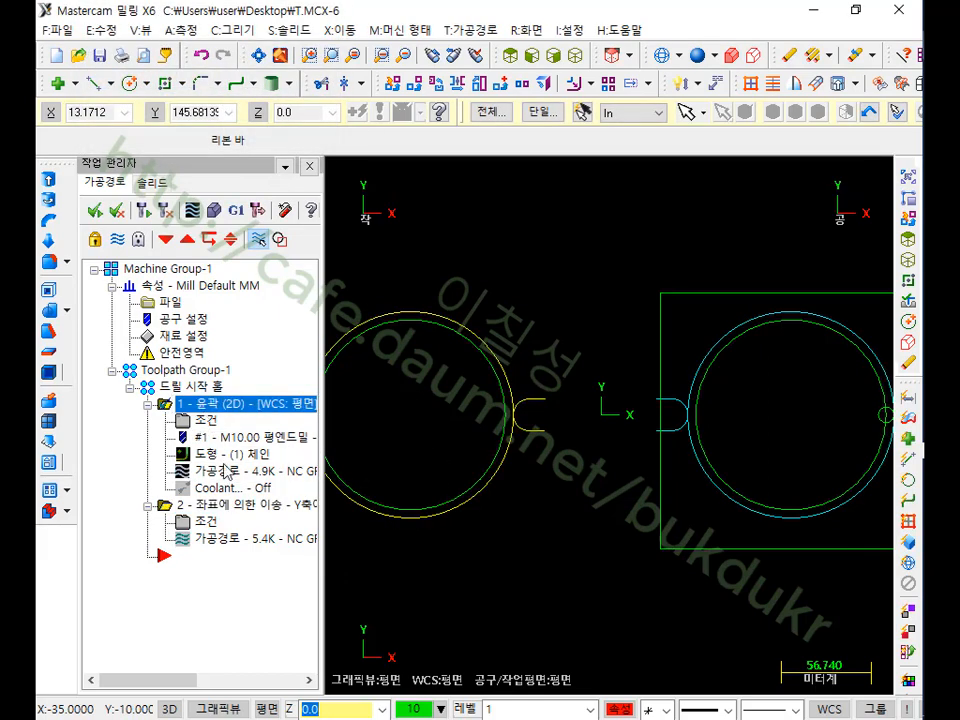
{"action": "left_click", "coordinate": [228, 479]}
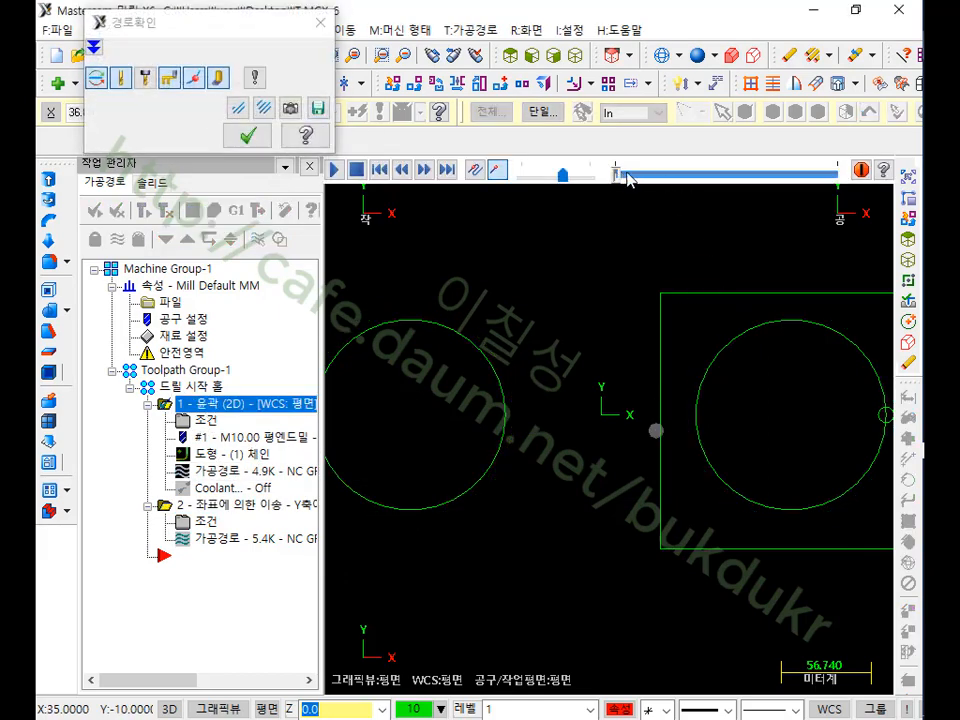
{"action": "left_click_drag", "start_coordinate": [676, 176], "coordinate": [754, 167]}
{"action": "left_click", "coordinate": [248, 134]}
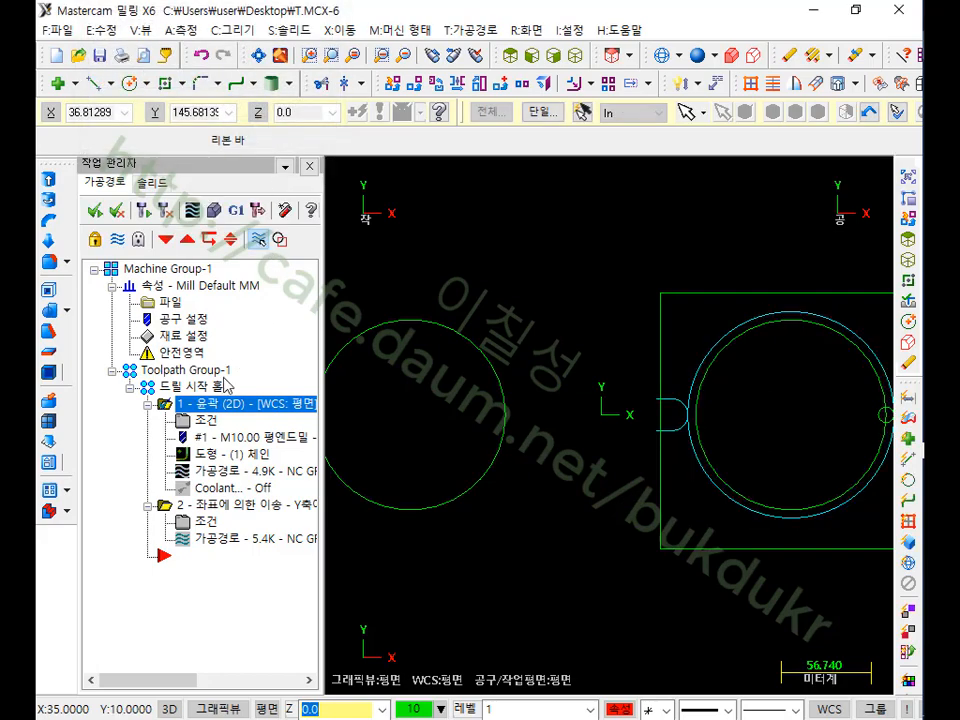
{"action": "left_click", "coordinate": [203, 420]}
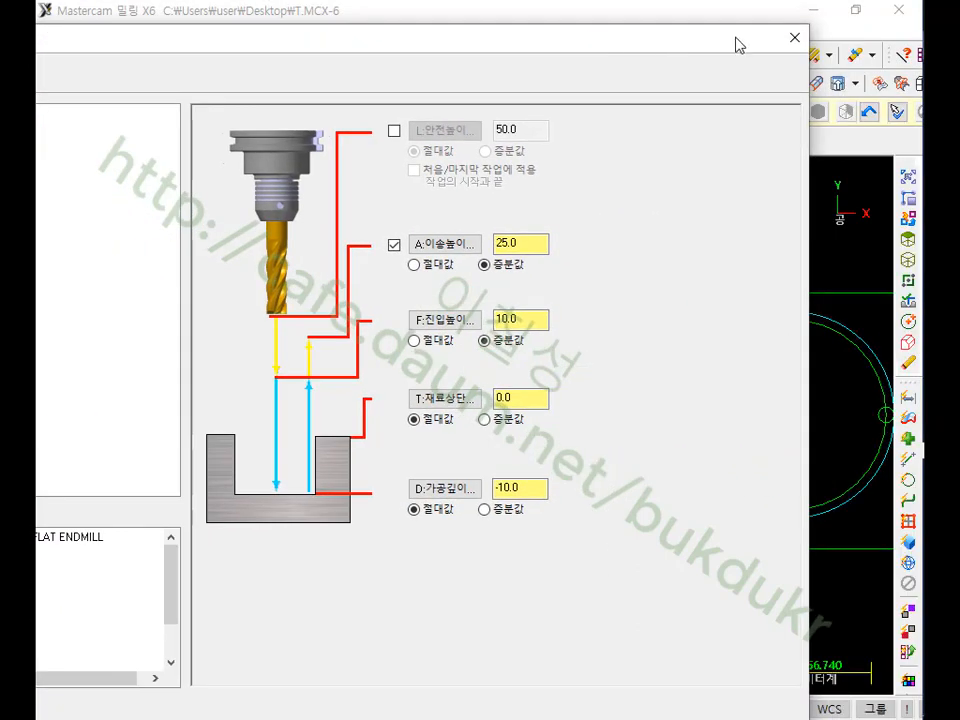
{"action": "left_click", "coordinate": [791, 38]}
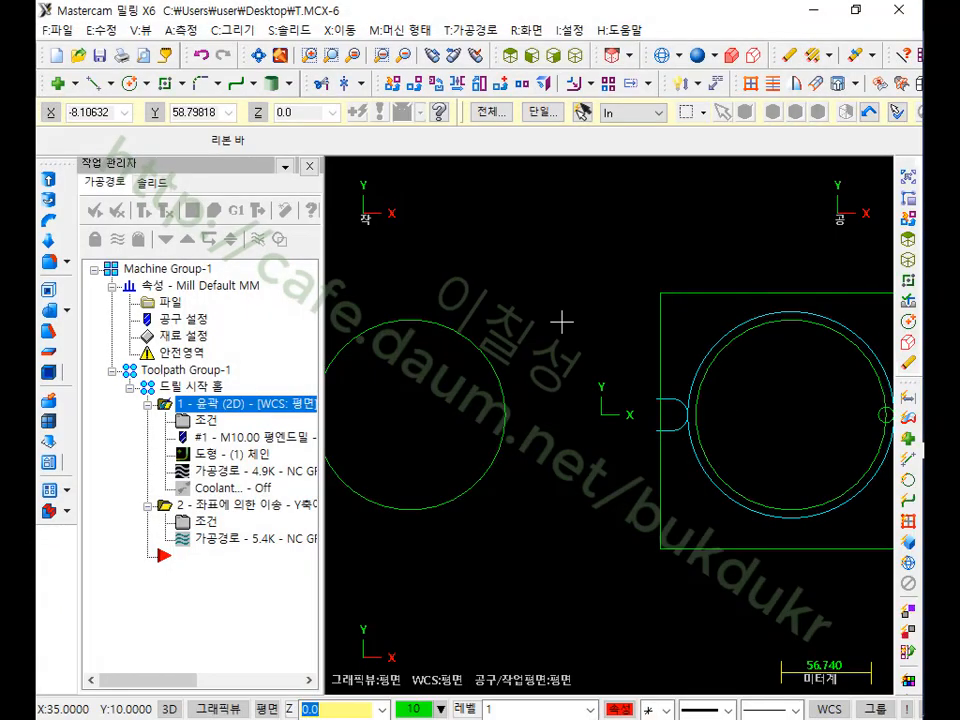
- Turn off the reverse toolpath option in the mirror transform's settings and set its machining direction to keep the start entity
{"action": "left_click", "coordinate": [209, 521]}
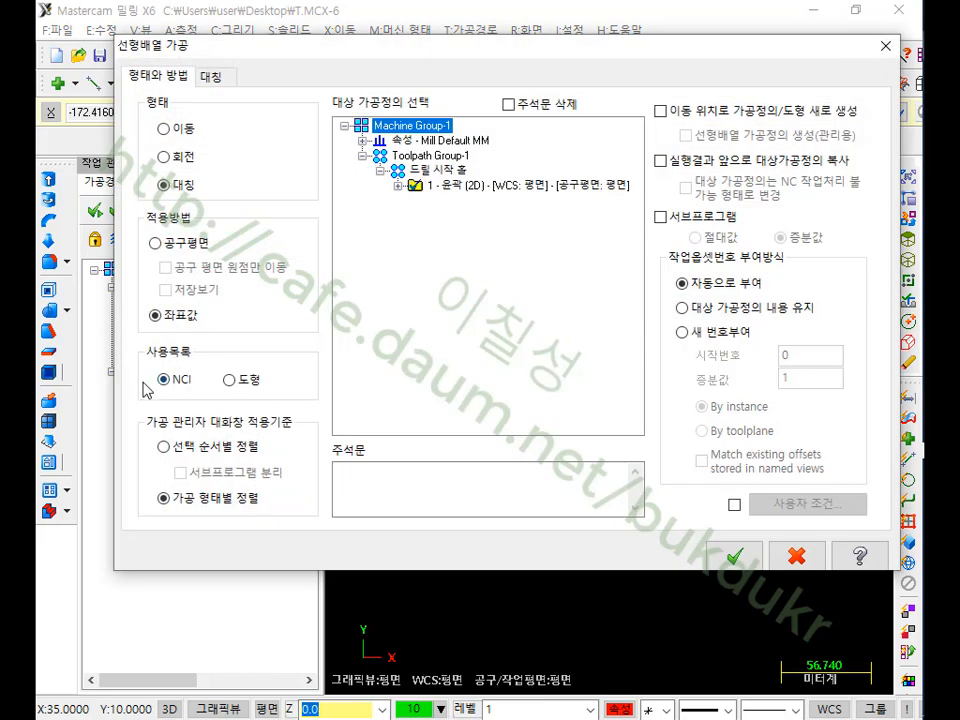
{"action": "left_click", "coordinate": [216, 74]}
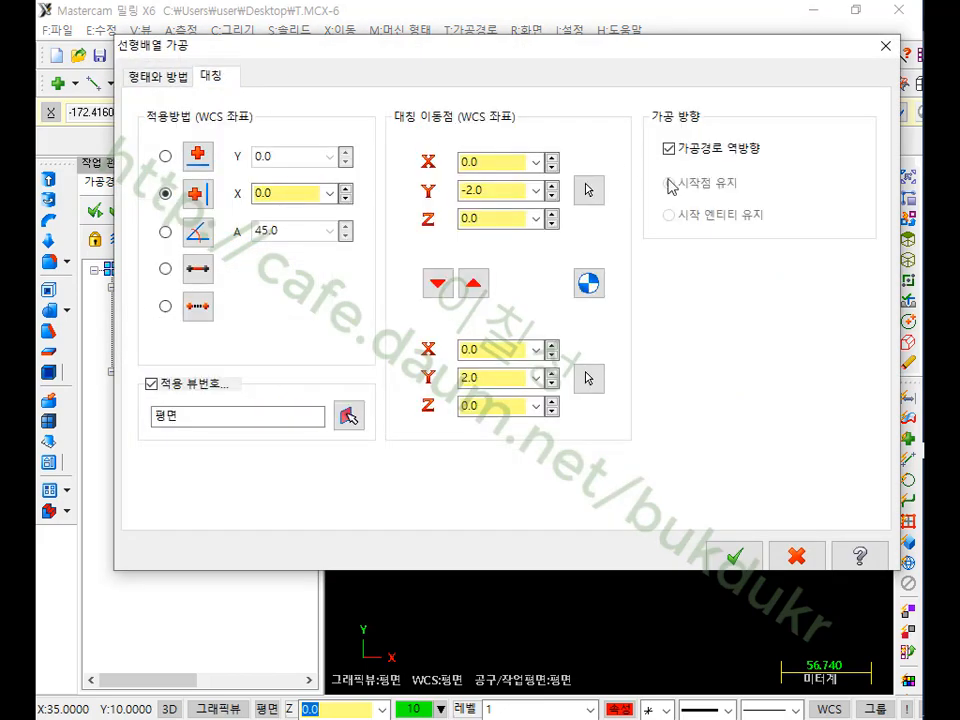
{"action": "left_click", "coordinate": [668, 148]}
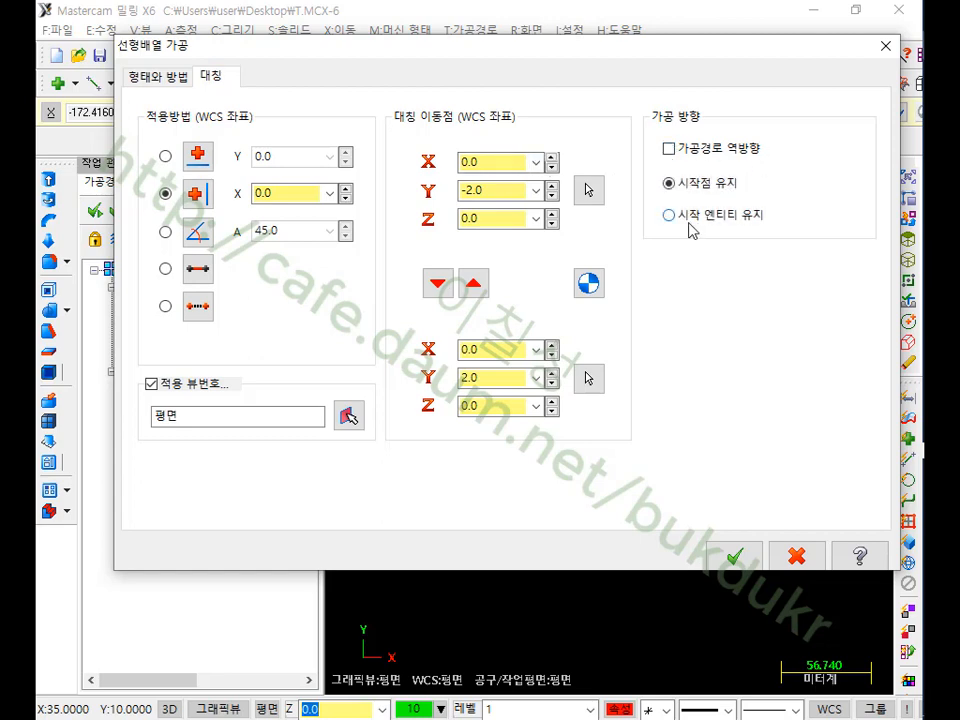
{"action": "left_click", "coordinate": [690, 216]}
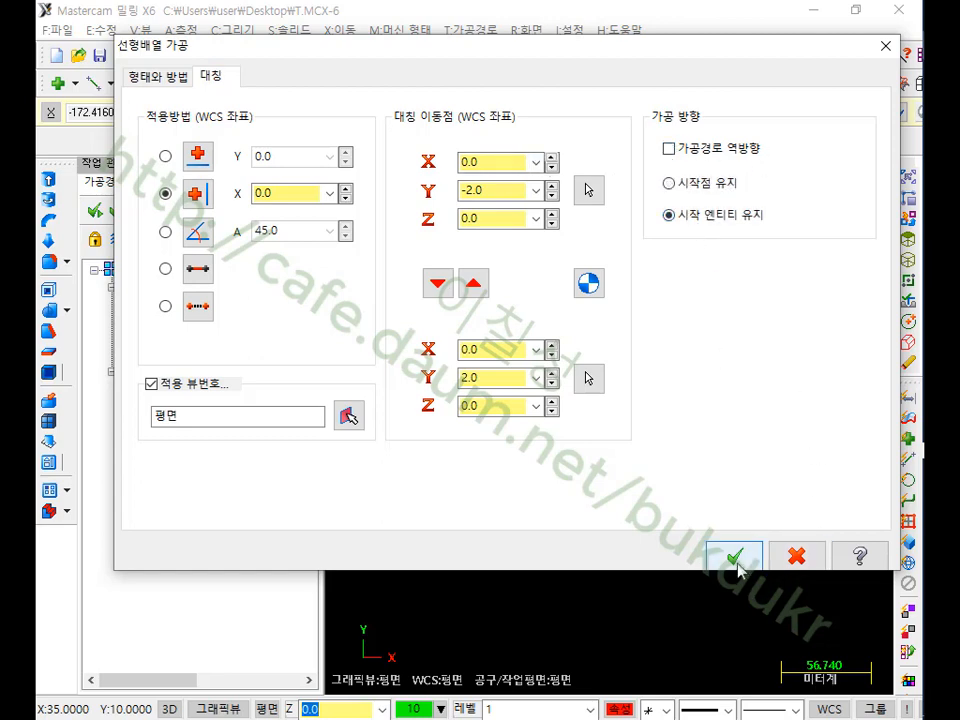
{"action": "left_click", "coordinate": [739, 558]}
- Regenerate the mirrored toolpath and backplot it to check its cutting direction with the start entity kept
{"action": "left_click", "coordinate": [147, 213]}
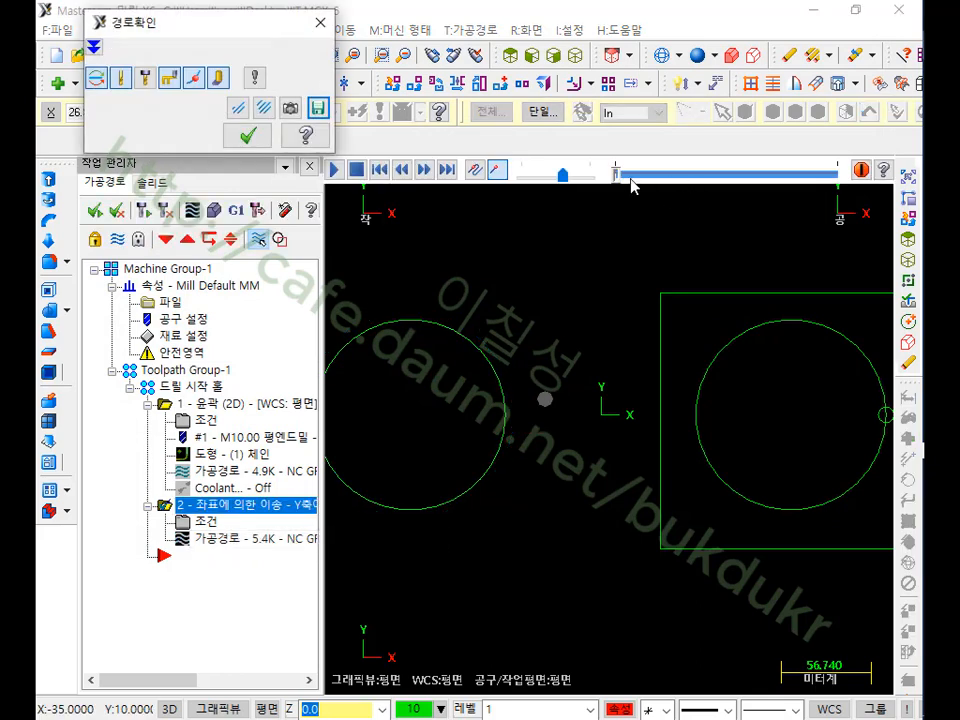
{"action": "left_click_drag", "start_coordinate": [617, 175], "coordinate": [893, 163]}
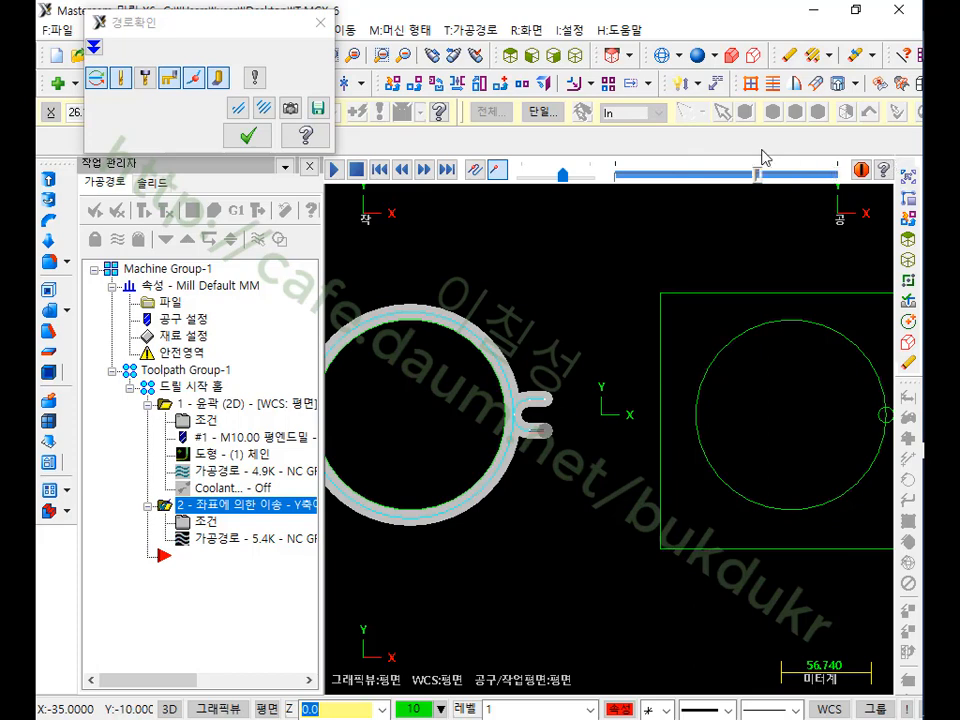
{"action": "left_click", "coordinate": [247, 135]}
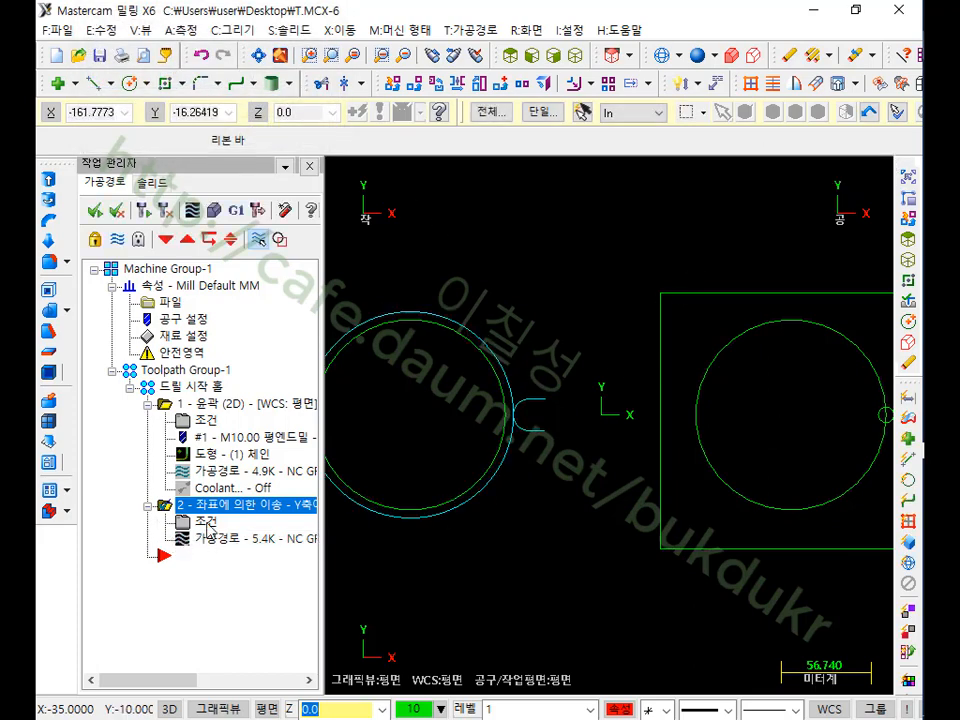
- Change the mirror transform's machining direction to keep the start point
{"action": "left_click", "coordinate": [207, 527]}
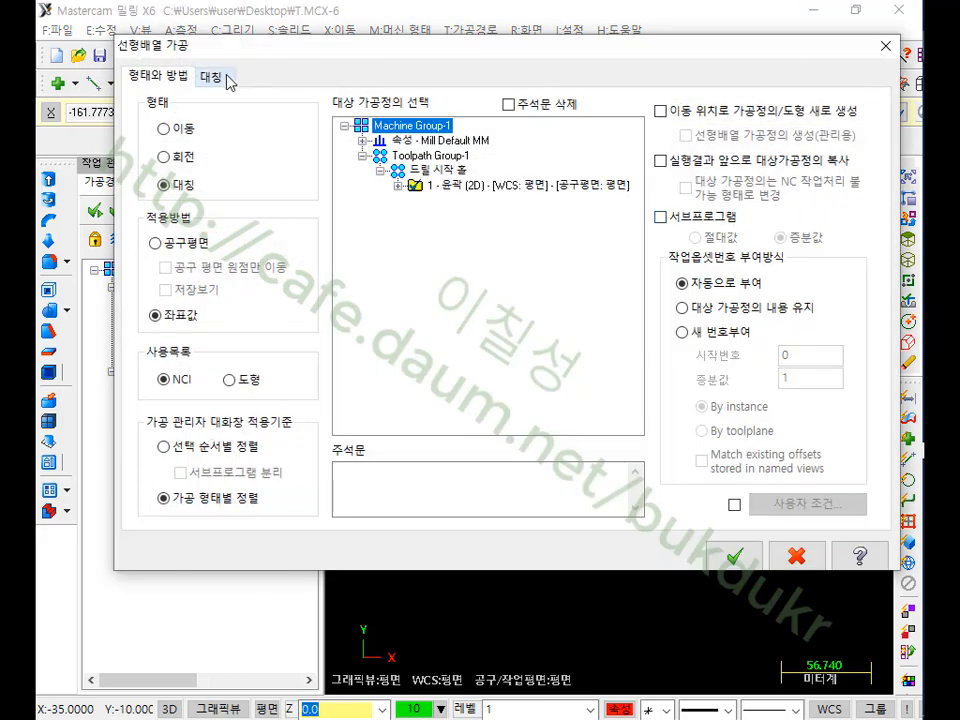
{"action": "left_click", "coordinate": [211, 77]}
{"action": "left_click", "coordinate": [707, 187]}
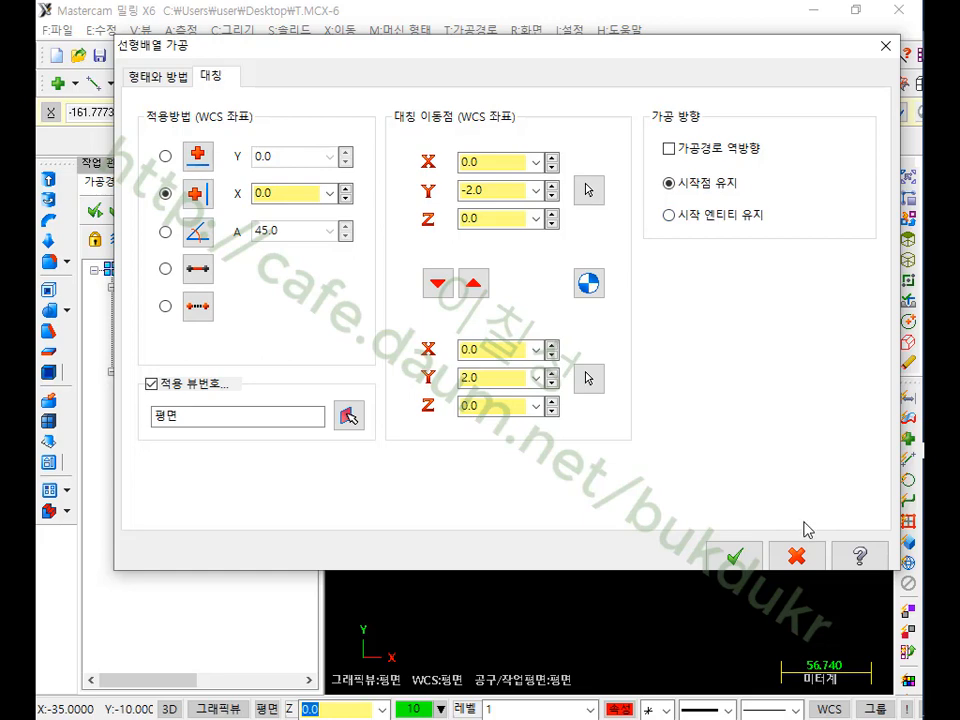
{"action": "left_click", "coordinate": [737, 556]}
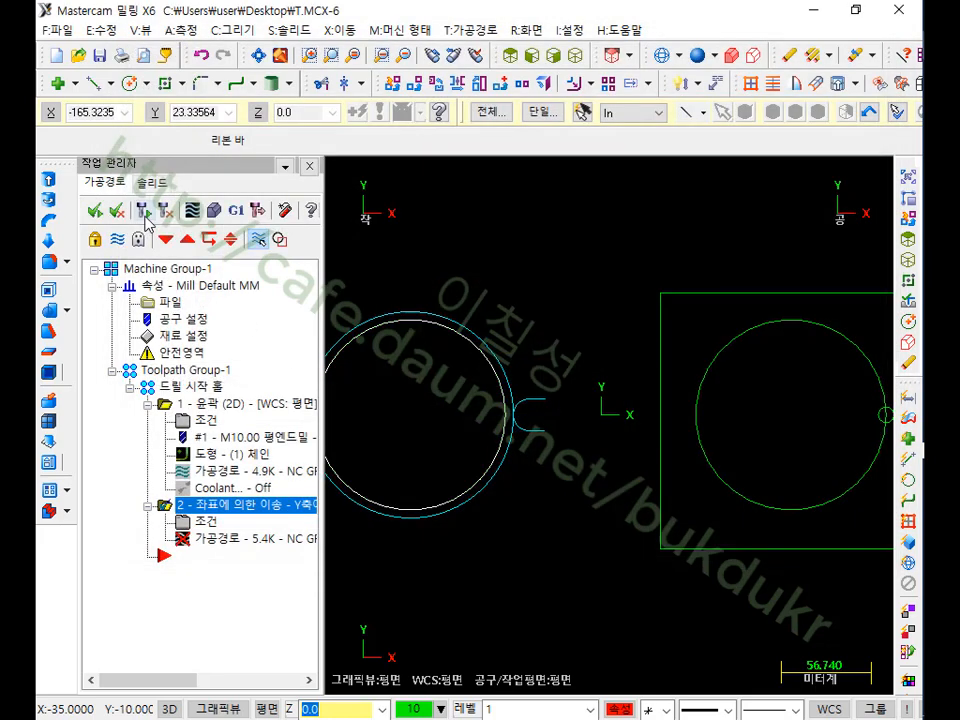
- Regenerate the mirrored toolpath and backplot it from start to end to check its direction with the start point kept
{"action": "left_click", "coordinate": [245, 538]}
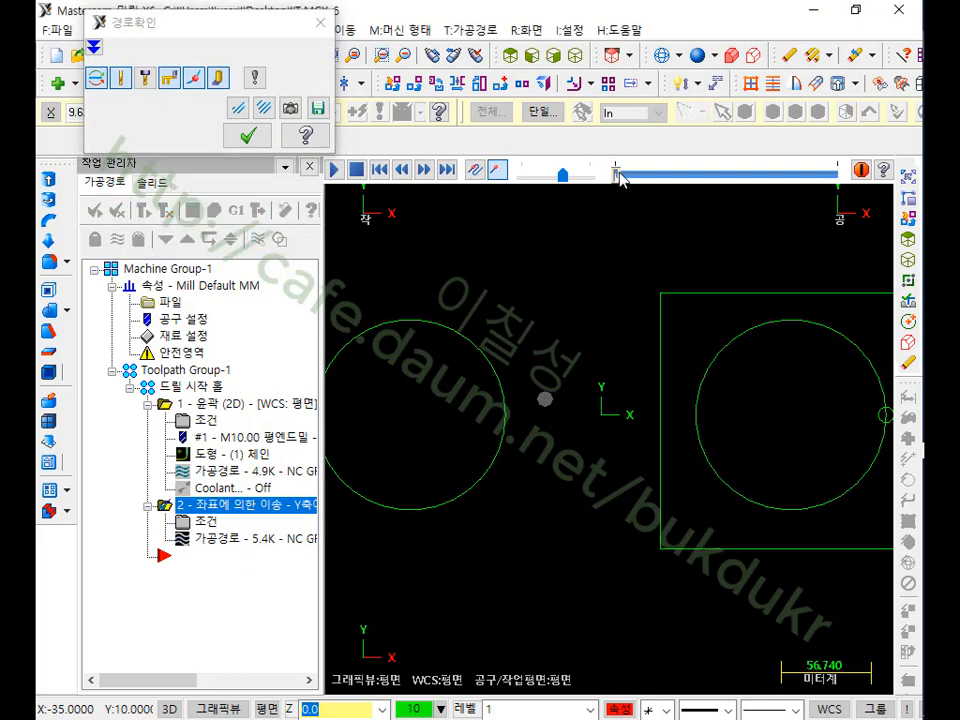
{"action": "left_click_drag", "start_coordinate": [622, 176], "coordinate": [850, 172]}
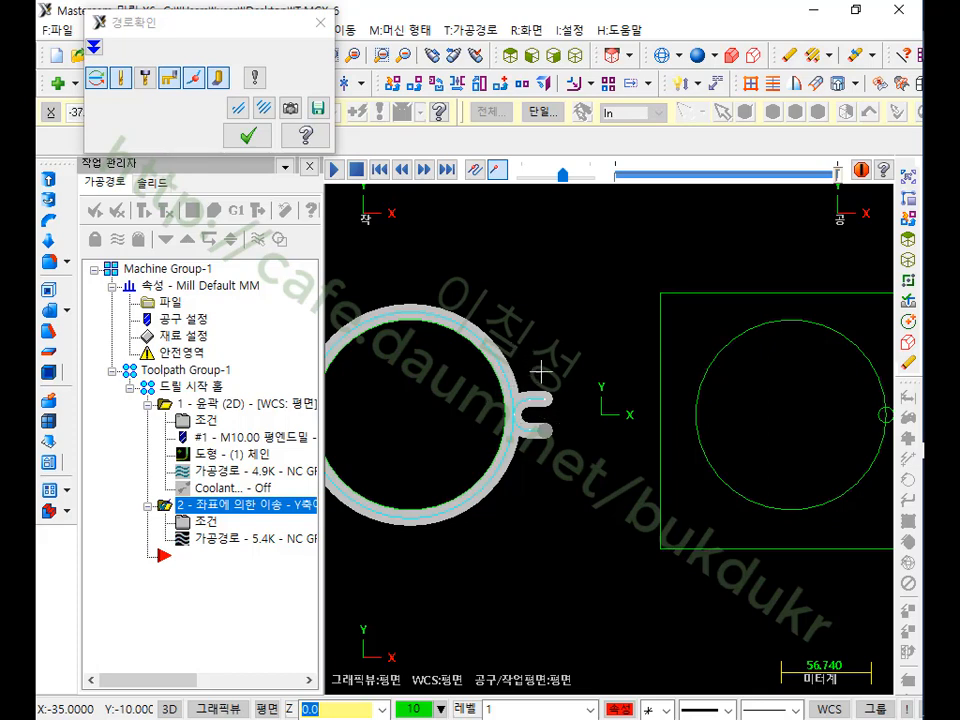
{"action": "left_click", "coordinate": [247, 135]}
{"action": "scroll", "coordinate": [643, 428], "scroll_direction": "down", "scroll_amount": 4}
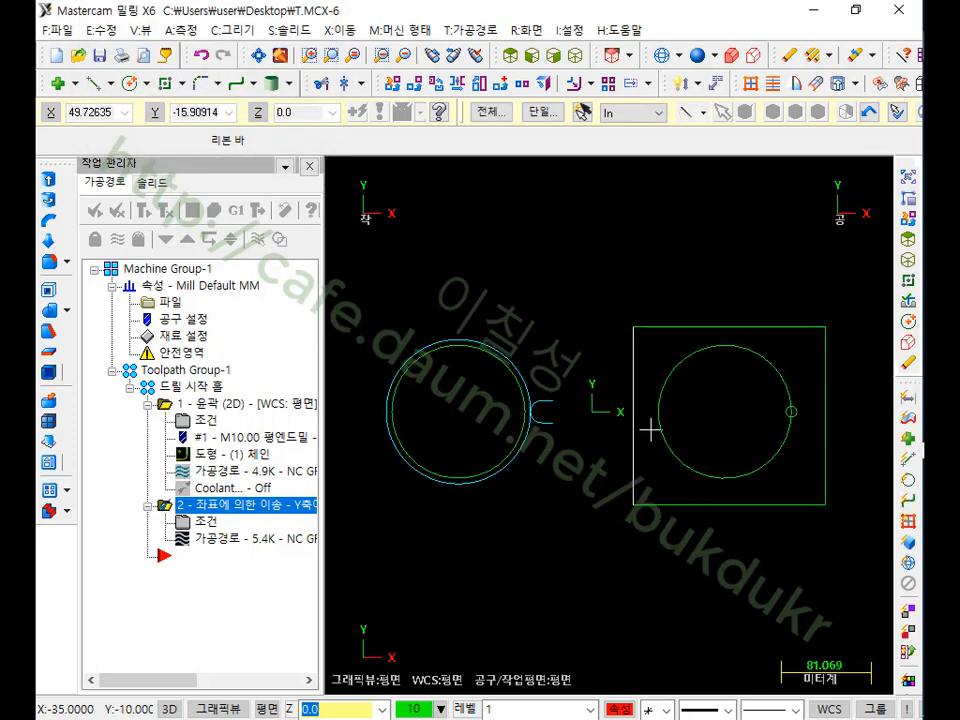
{"action": "scroll", "coordinate": [810, 426], "scroll_direction": "up", "scroll_amount": 2}
{"action": "scroll", "coordinate": [620, 411], "scroll_direction": "up", "scroll_amount": 3}
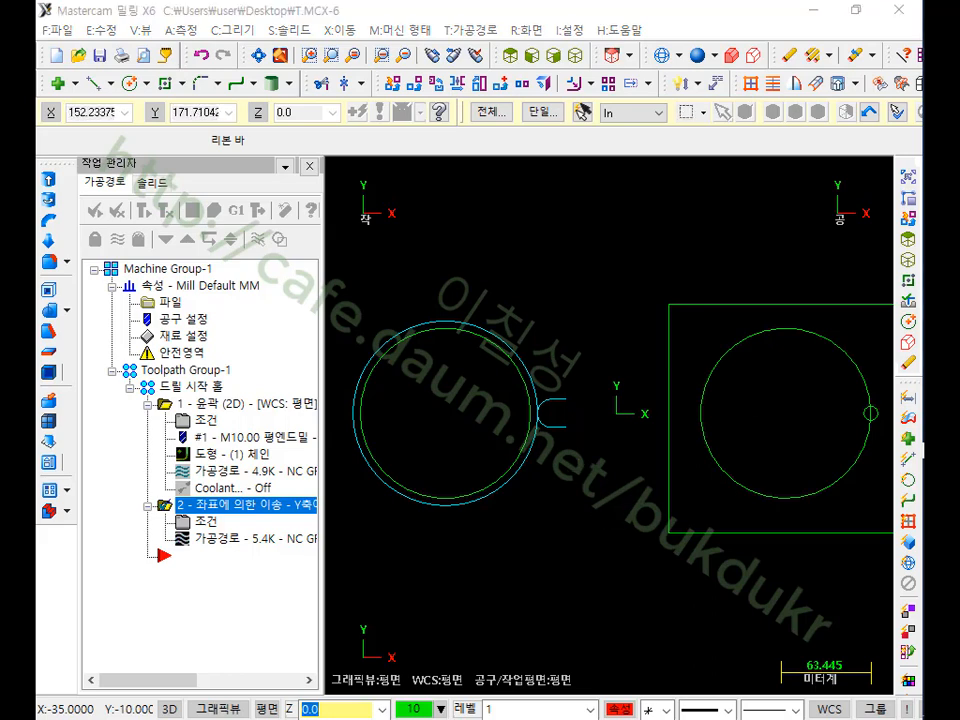
- Switch to the textbook PDF in Adobe Acrobat and read the mirror dialog section on base axis, two-point positions and reverse toolpath
{"action": "key", "text": "alt+Tab"}
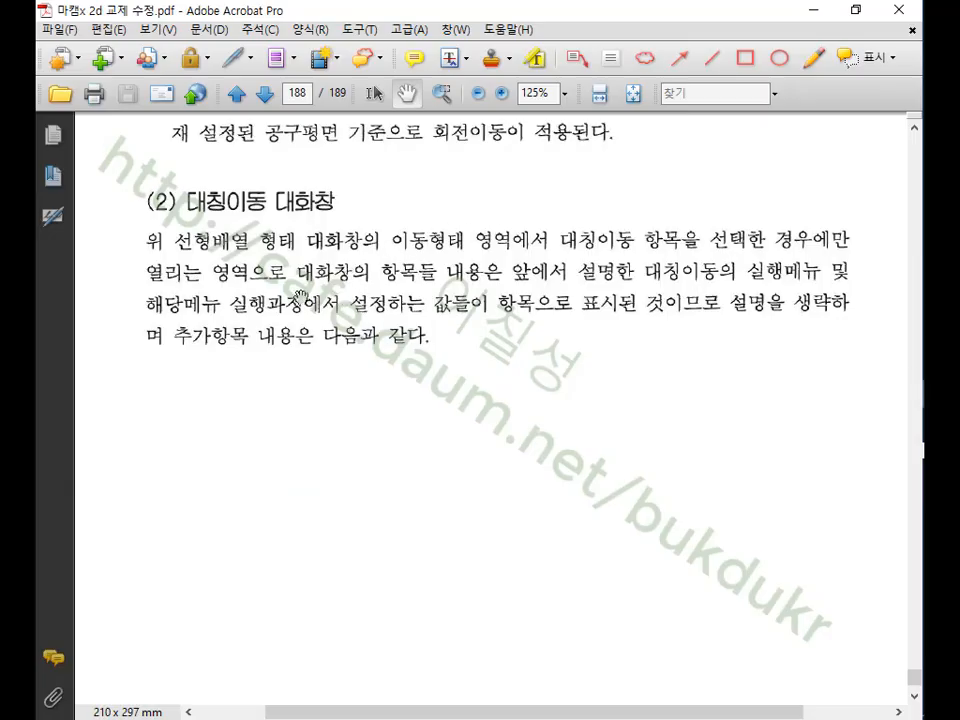
{"action": "scroll", "coordinate": [550, 333], "scroll_direction": "down", "scroll_amount": 3}
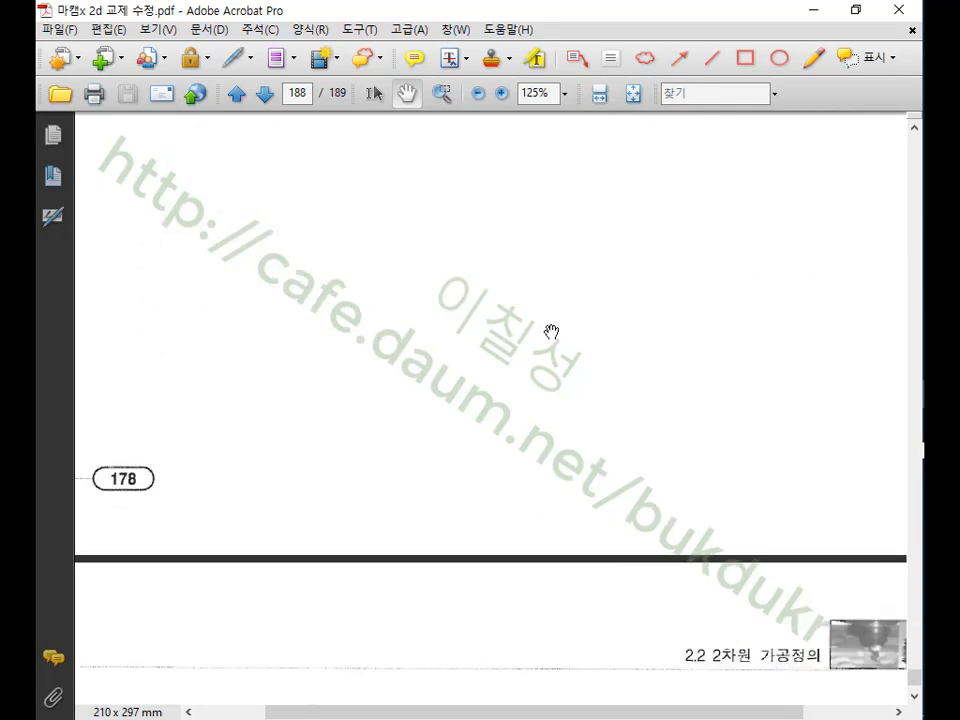
{"action": "scroll", "coordinate": [552, 332], "scroll_direction": "up", "scroll_amount": 4}
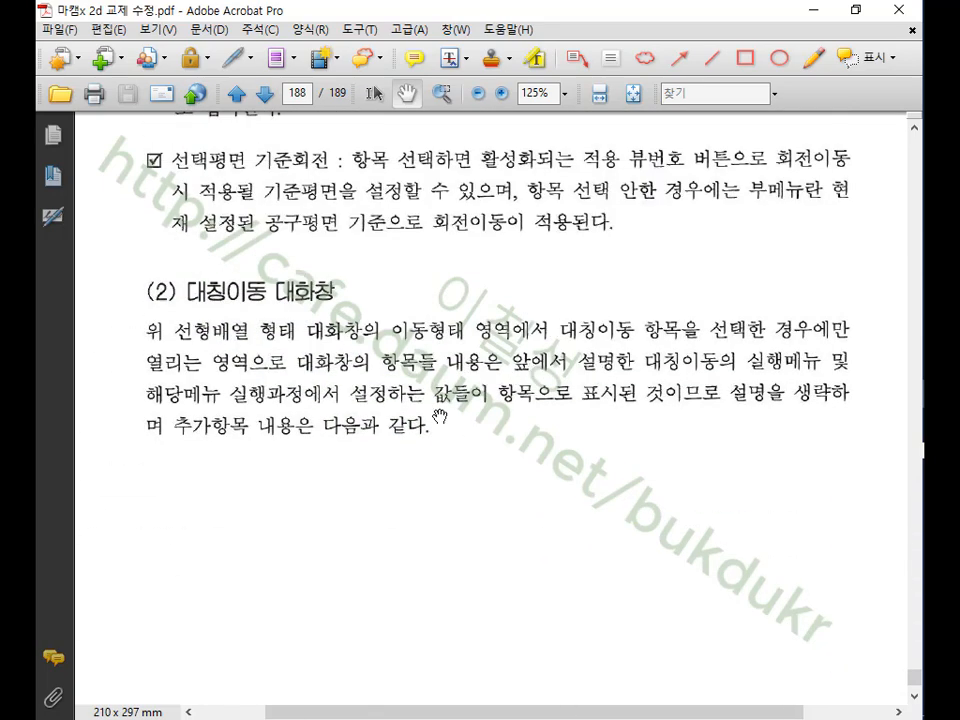
{"action": "scroll", "coordinate": [505, 330], "scroll_direction": "down", "scroll_amount": 4}
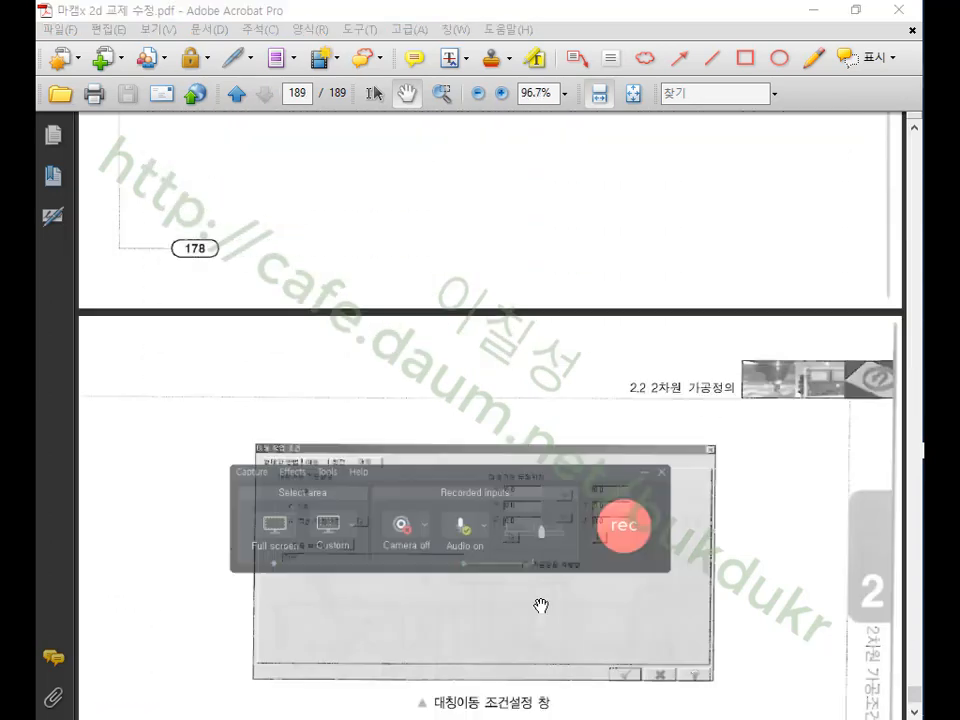
{"action": "left_click_drag", "start_coordinate": [484, 568], "coordinate": [484, 177]}
{"action": "left_click_drag", "start_coordinate": [502, 441], "coordinate": [501, 403]}
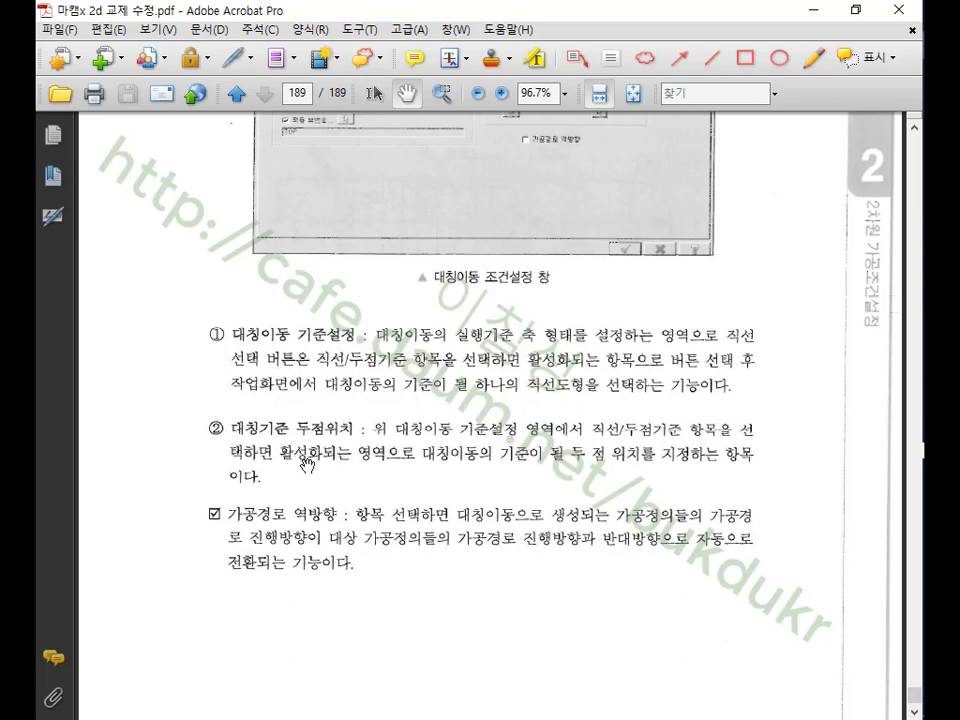
{"action": "scroll", "coordinate": [299, 435], "scroll_direction": "down", "scroll_amount": 3}
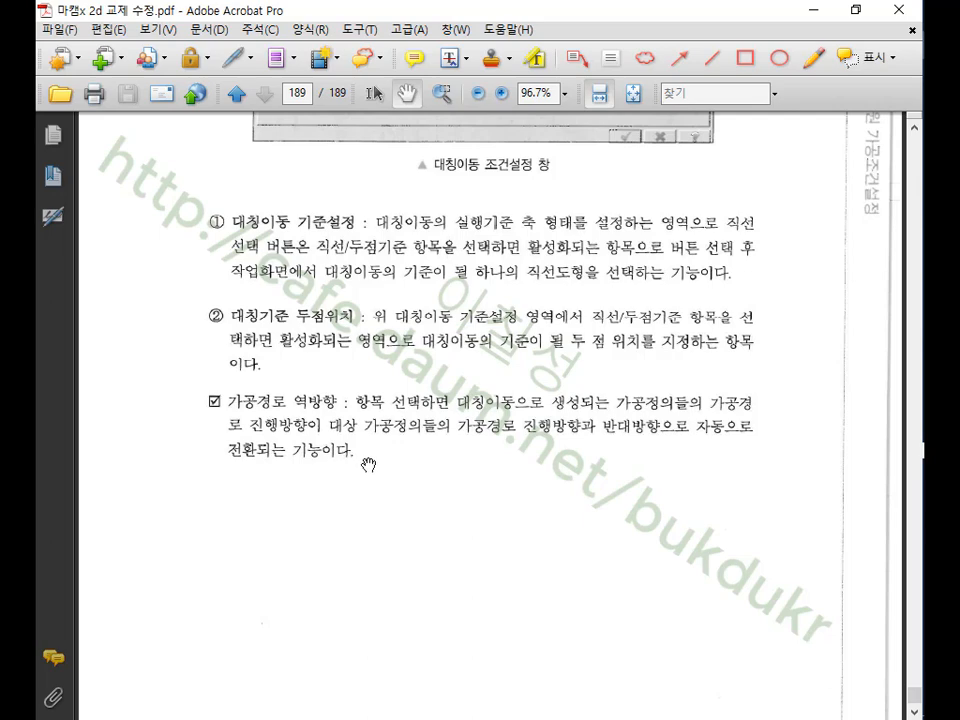
{"action": "scroll", "coordinate": [450, 445], "scroll_direction": "up", "scroll_amount": 5}
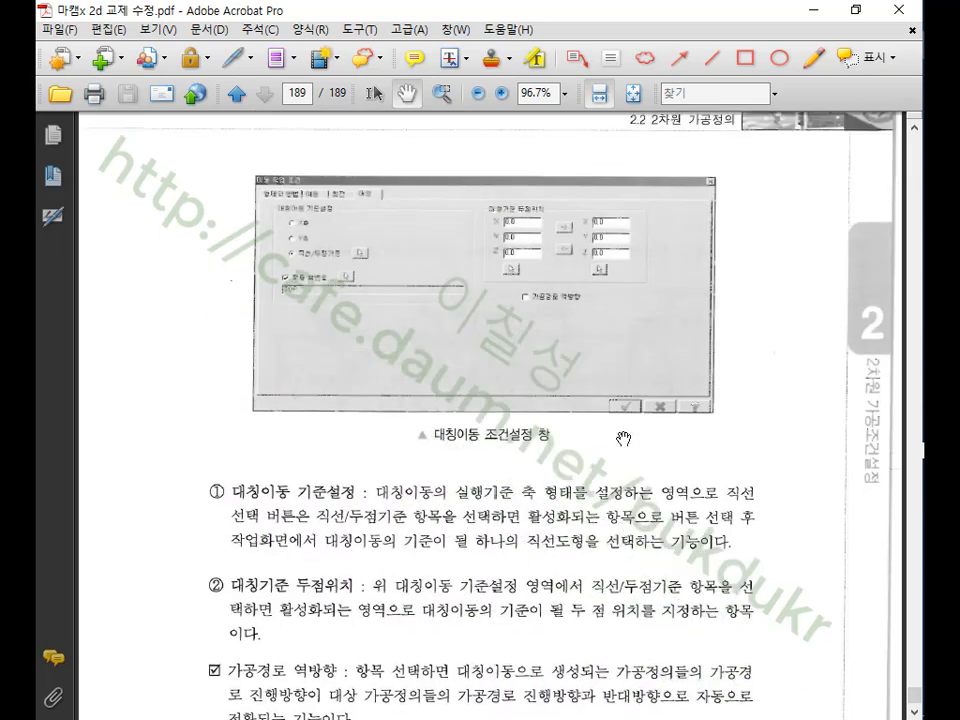
{"action": "scroll", "coordinate": [623, 438], "scroll_direction": "down", "scroll_amount": 3}
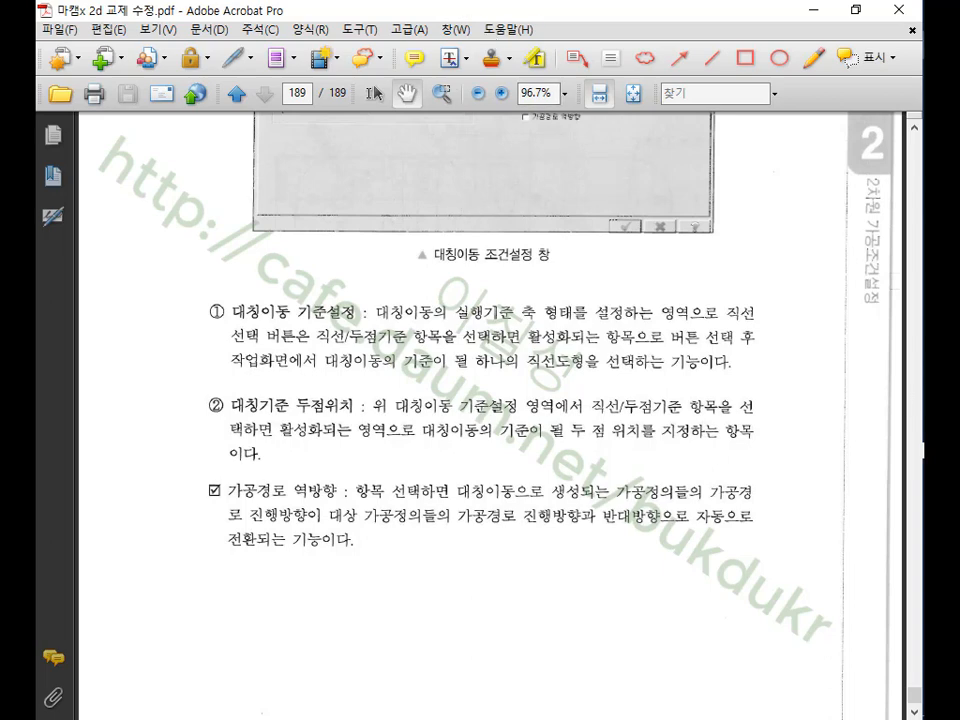
{"action": "scroll", "coordinate": [649, 424], "scroll_direction": "down", "scroll_amount": 5}
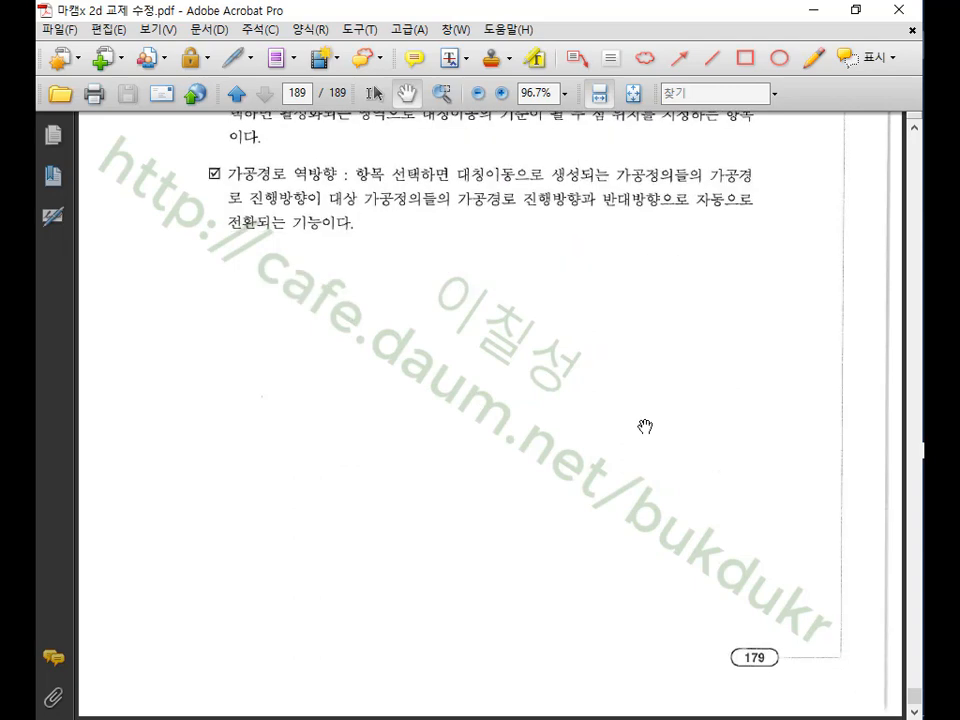
{"action": "scroll", "coordinate": [648, 425], "scroll_direction": "up", "scroll_amount": 12}
{"action": "scroll", "coordinate": [648, 425], "scroll_direction": "up", "scroll_amount": 2}
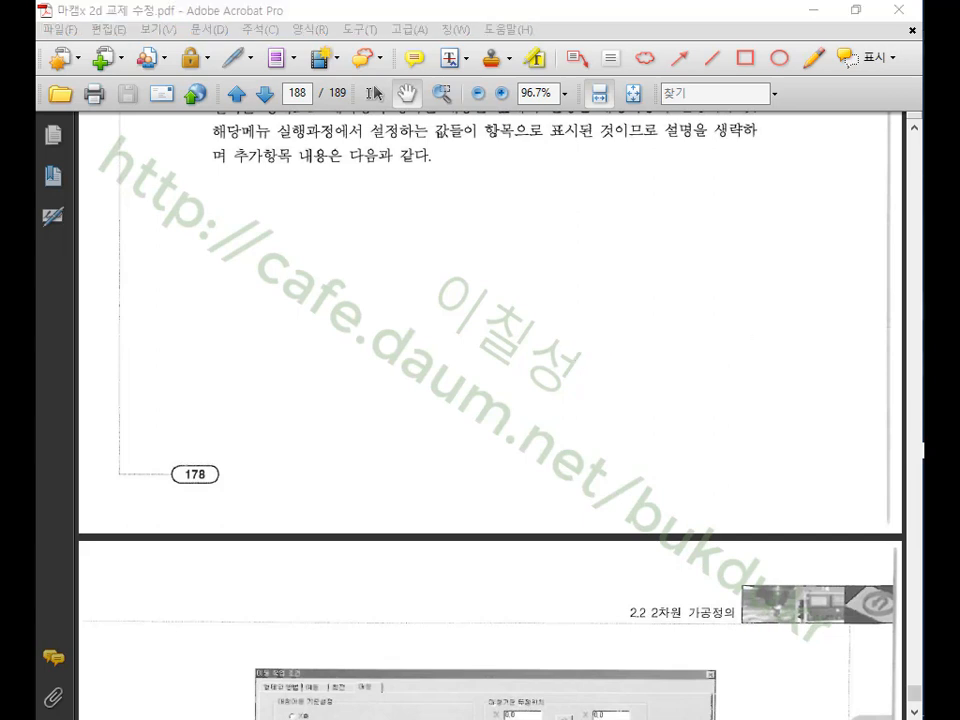
- Switch back to Mastercam and review the available toolpath types, including the 2D high-speed ones
{"action": "key", "text": "alt+Tab"}
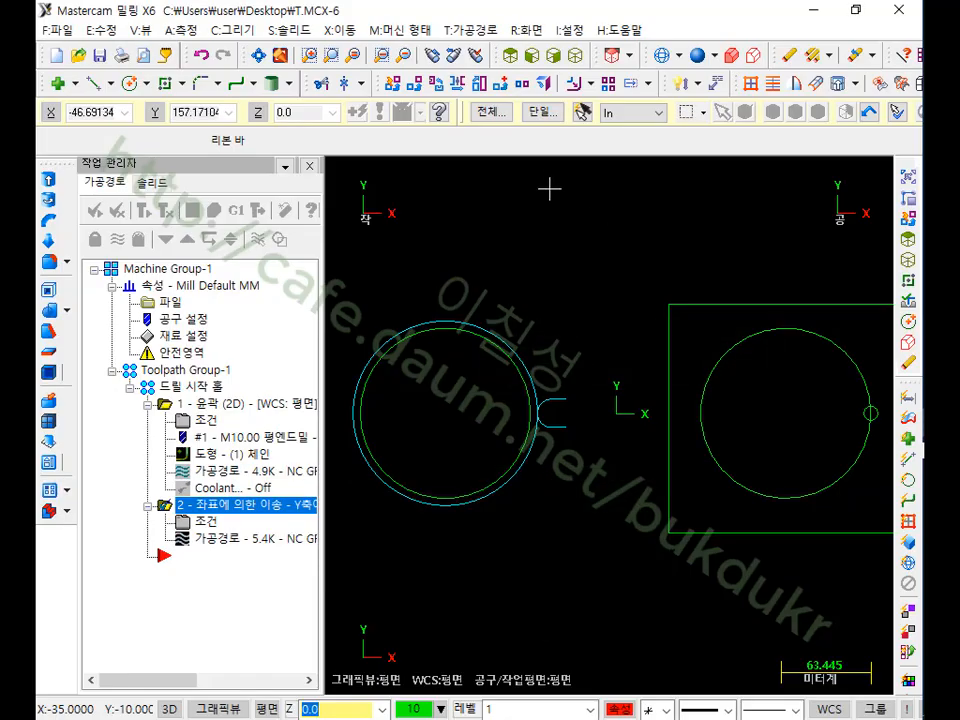
{"action": "left_click", "coordinate": [472, 30]}
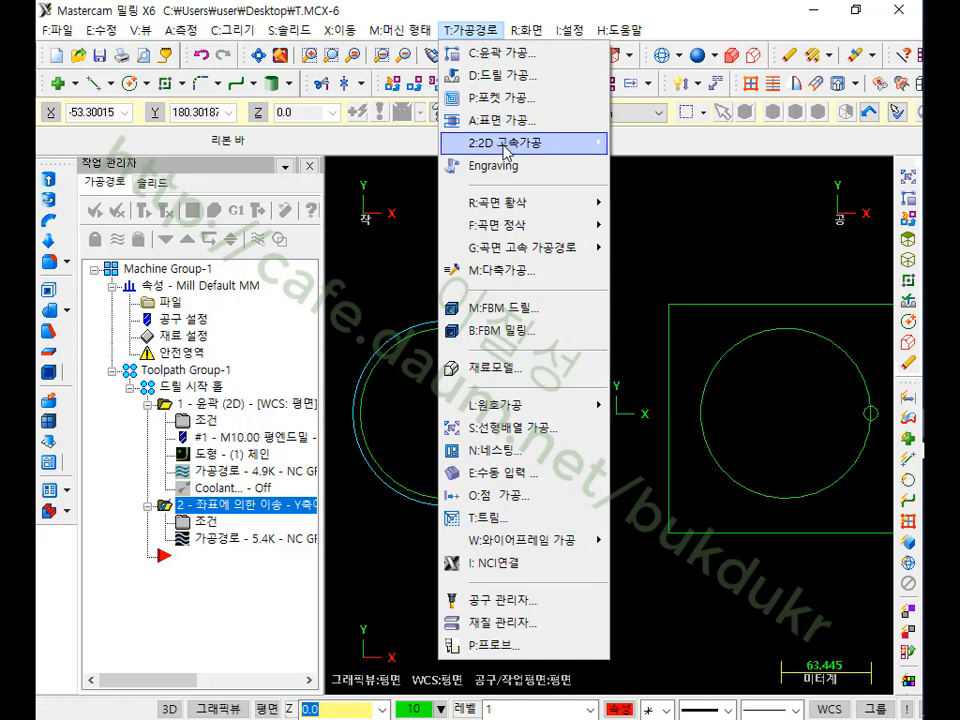
{"action": "mouse_move", "coordinate": [506, 152]}
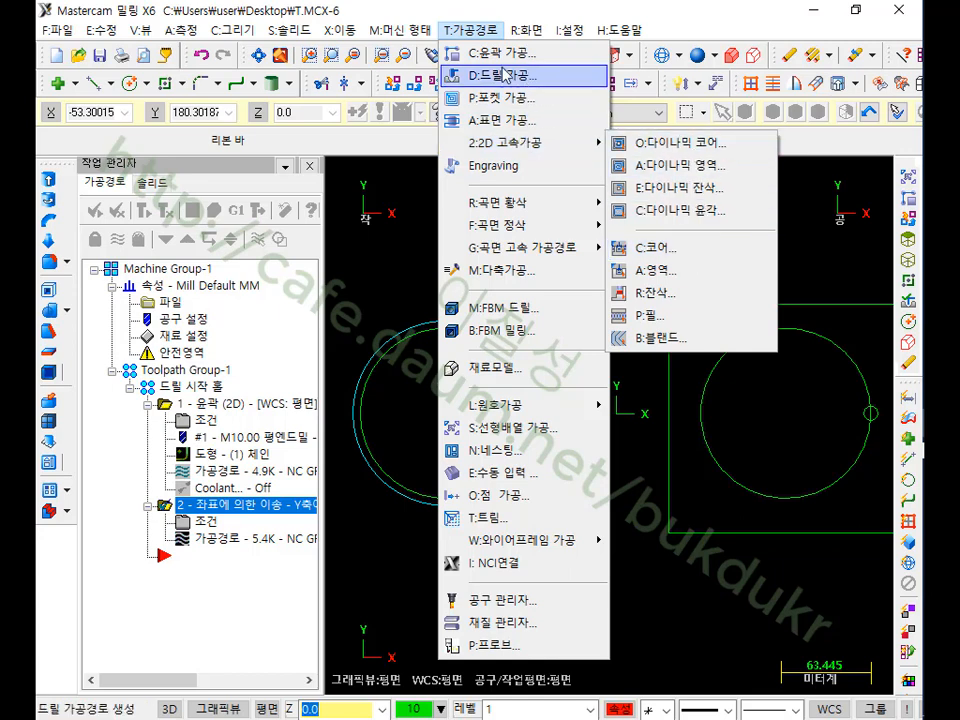
{"action": "mouse_move", "coordinate": [560, 146]}
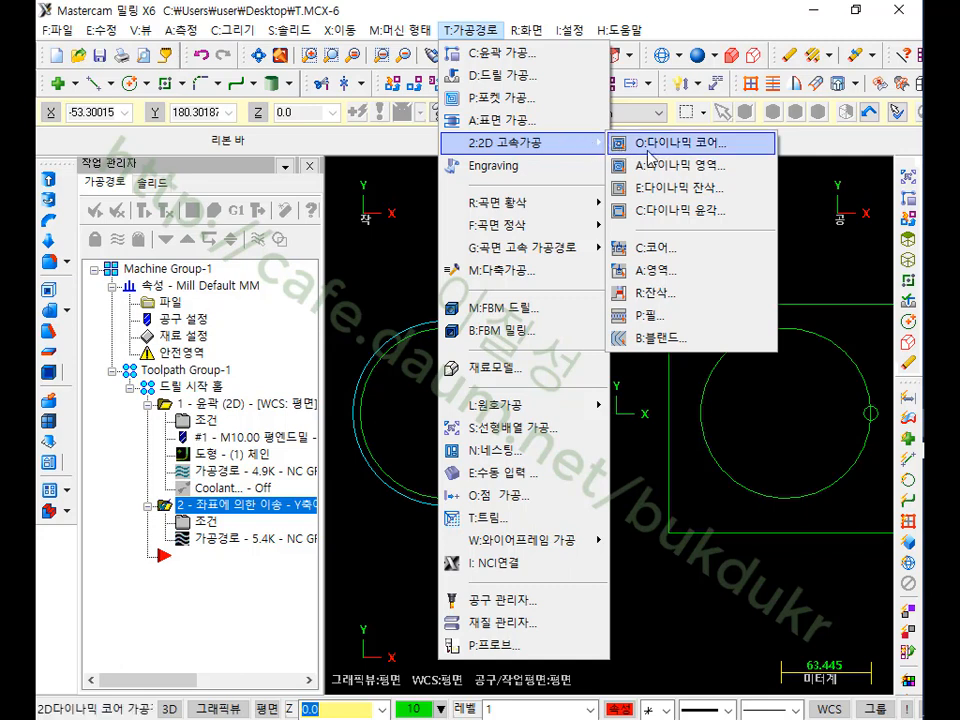
{"action": "left_click", "coordinate": [407, 231]}
- Delete all toolpath operations from Machine Group-1
{"action": "scroll", "coordinate": [476, 297], "scroll_direction": "down", "scroll_amount": 2}
{"action": "scroll", "coordinate": [490, 285], "scroll_direction": "down", "scroll_amount": 2}
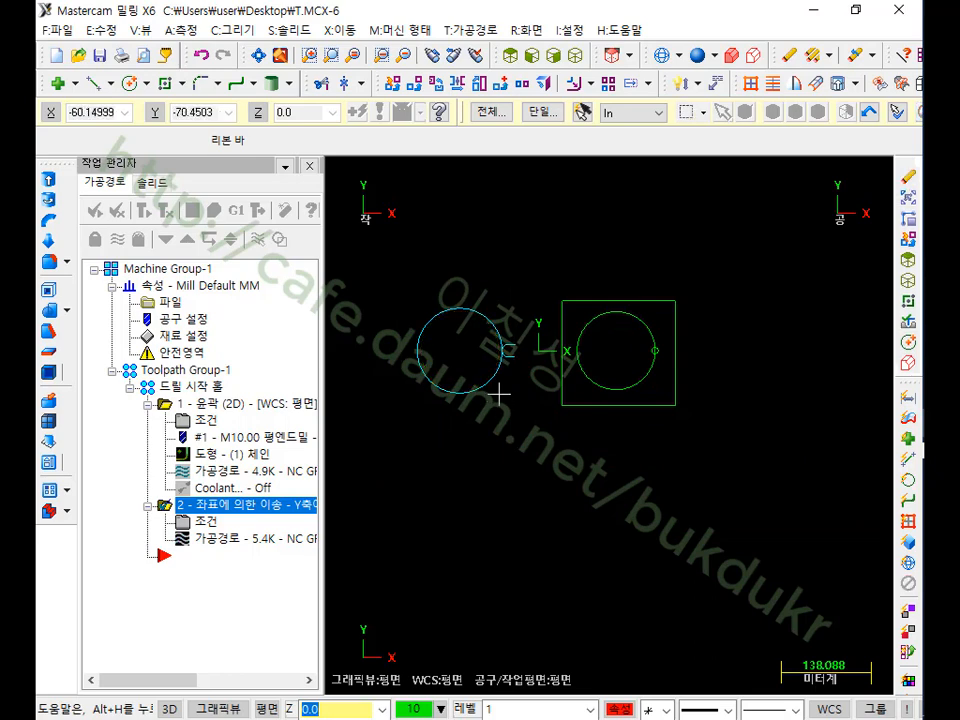
{"action": "left_click", "coordinate": [197, 286]}
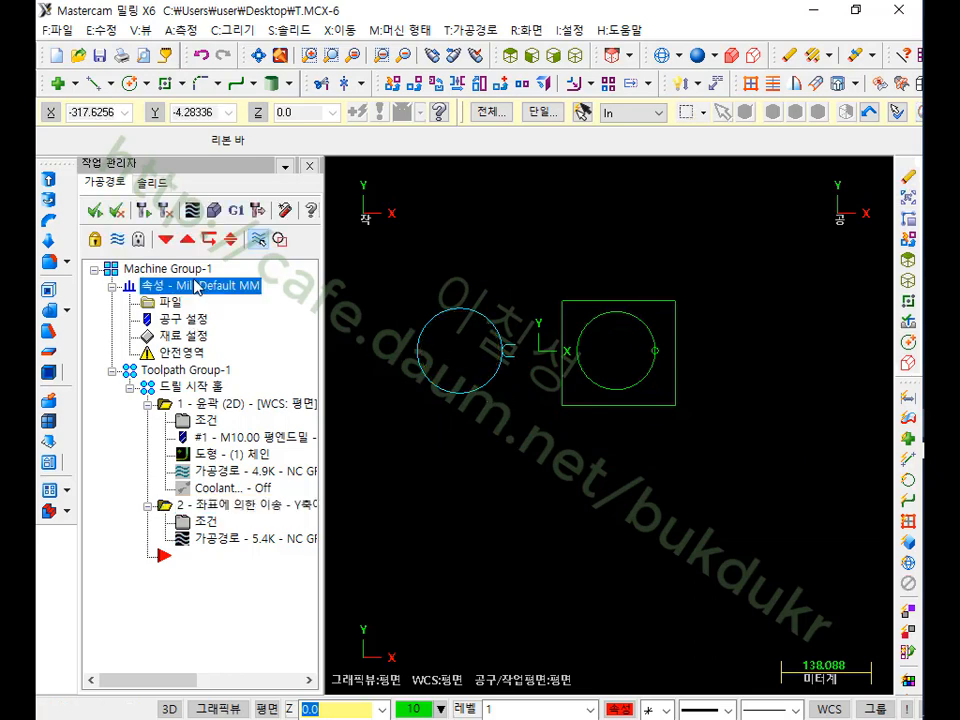
{"action": "left_click", "coordinate": [181, 270]}
{"action": "key", "text": "Delete"}
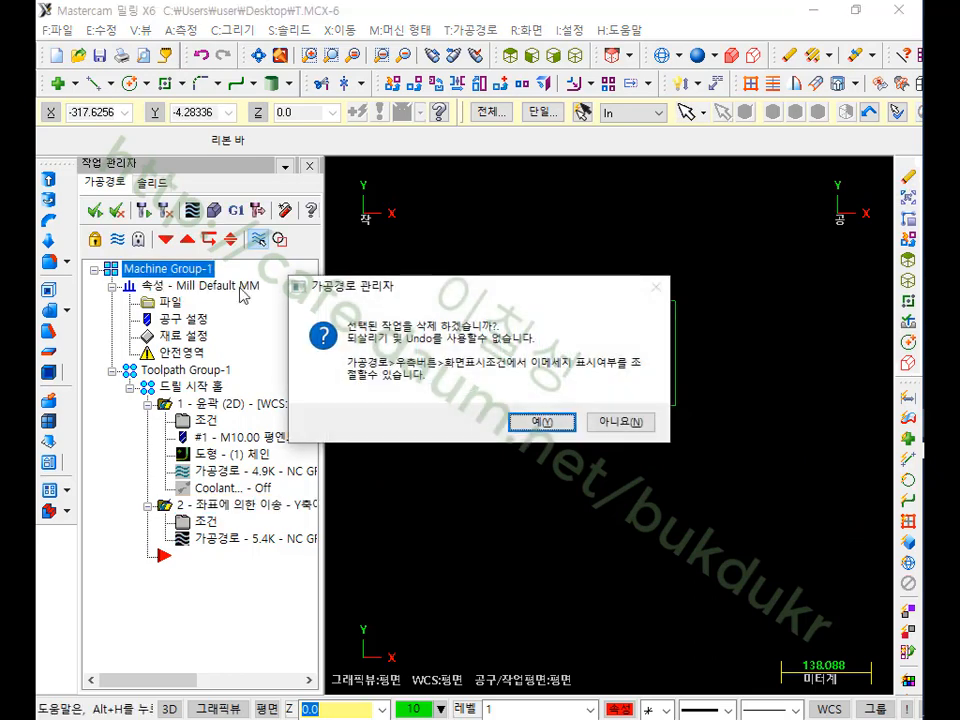
{"action": "key", "text": "Return"}
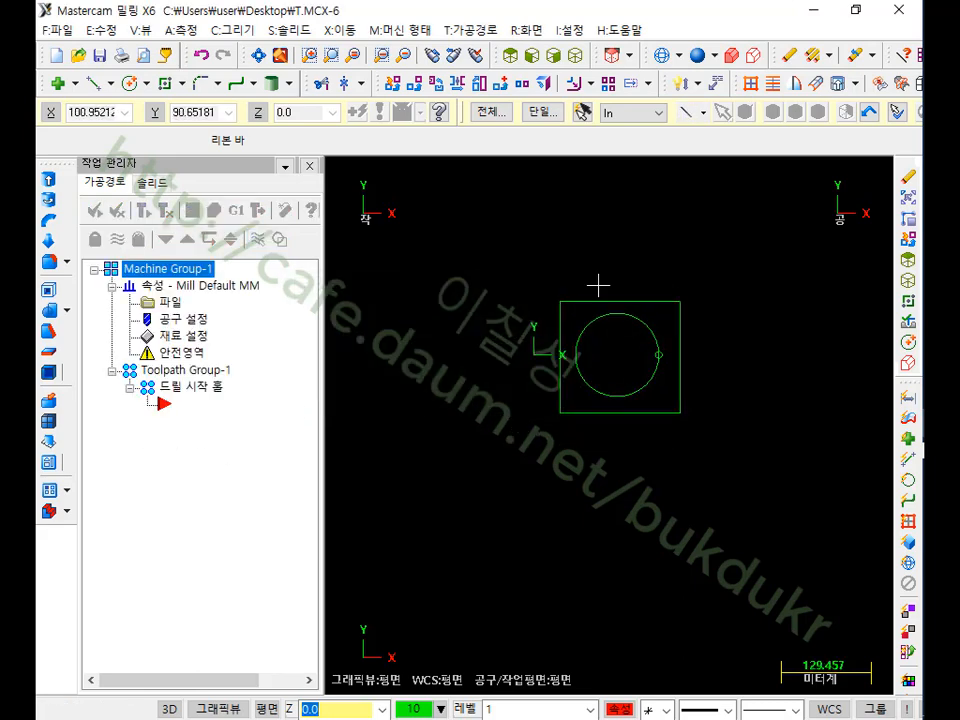
- Switch to the isometric view and delete the small circle lying on the edge of the large circle
{"action": "scroll", "coordinate": [605, 288], "scroll_direction": "up", "scroll_amount": 2}
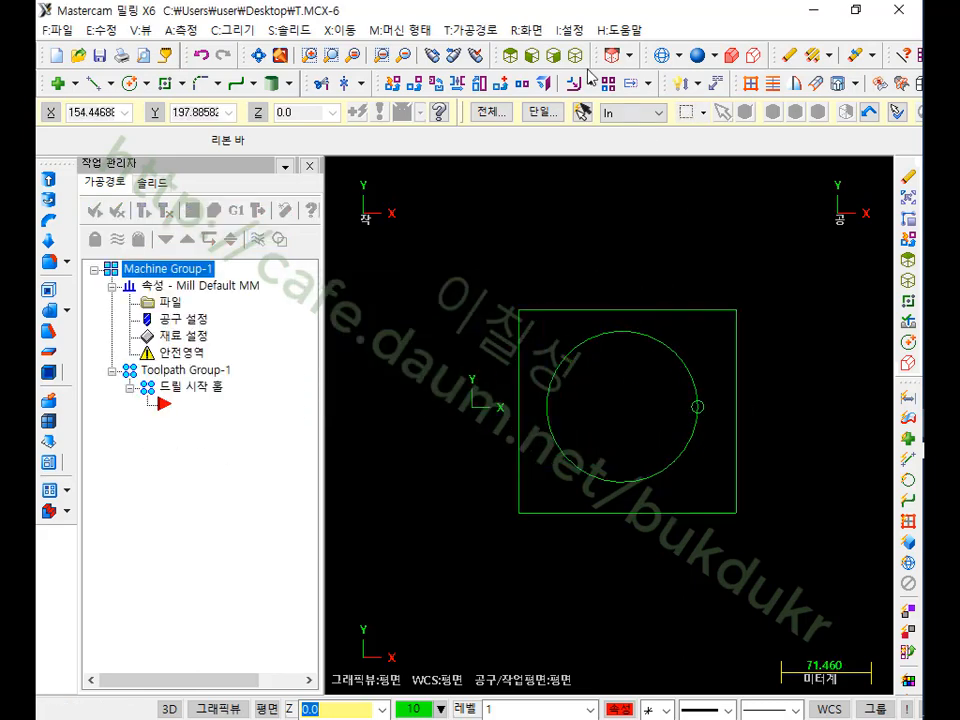
{"action": "left_click", "coordinate": [433, 55]}
{"action": "scroll", "coordinate": [815, 520], "scroll_direction": "up", "scroll_amount": 3}
{"action": "scroll", "coordinate": [795, 463], "scroll_direction": "down", "scroll_amount": 3}
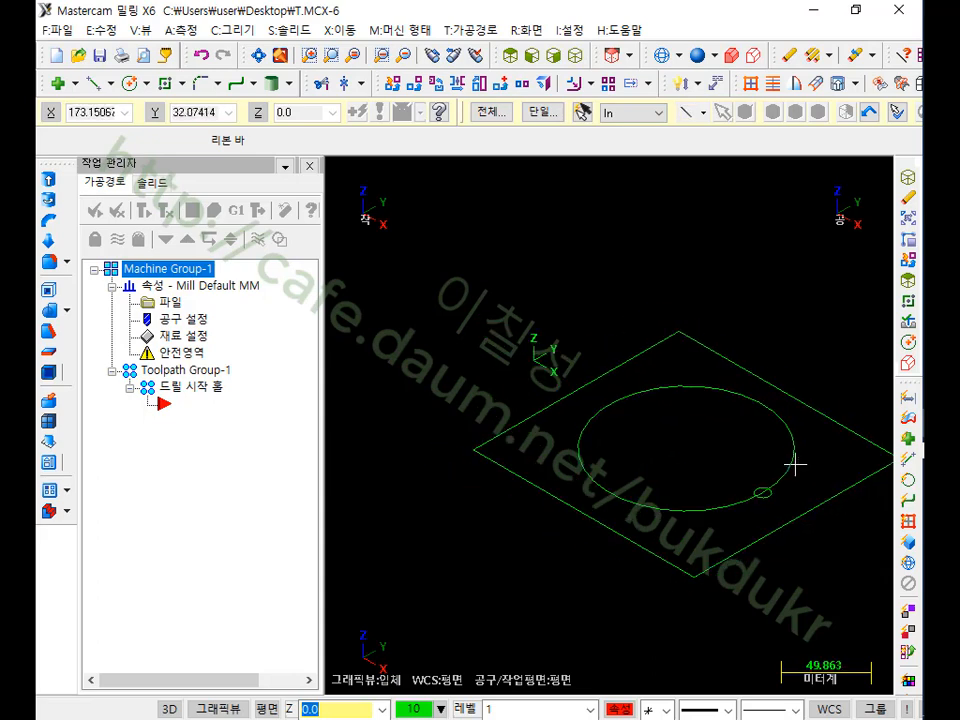
{"action": "left_click", "coordinate": [770, 495]}
{"action": "key", "text": "Delete"}
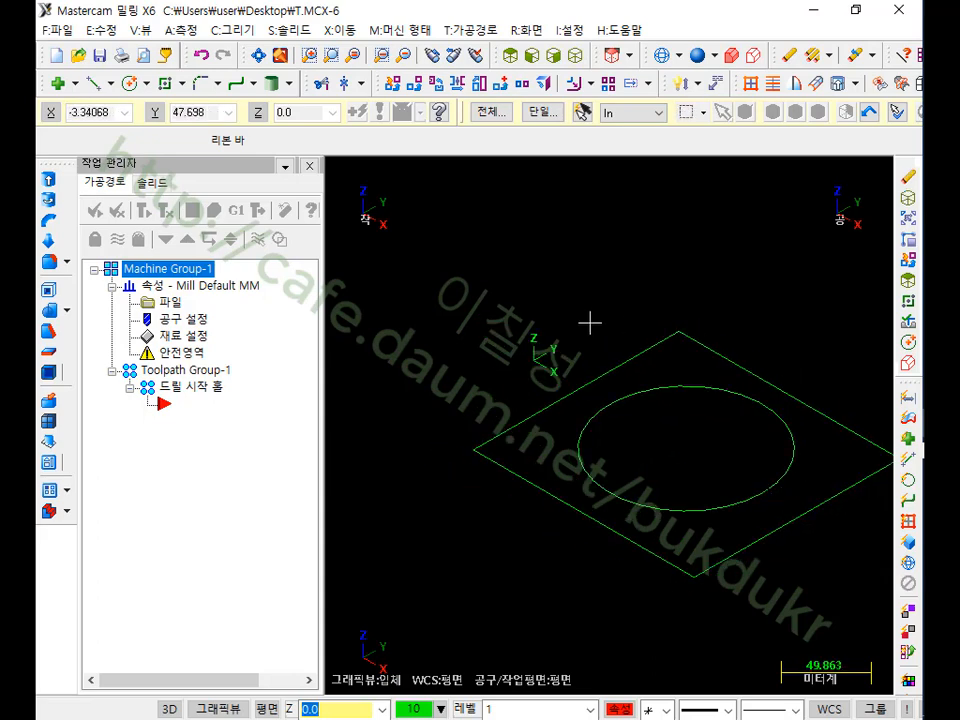
{"action": "scroll", "coordinate": [589, 321], "scroll_direction": "down", "scroll_amount": 2}
{"action": "scroll", "coordinate": [669, 350], "scroll_direction": "up", "scroll_amount": 2}
{"action": "left_click", "coordinate": [578, 400]}
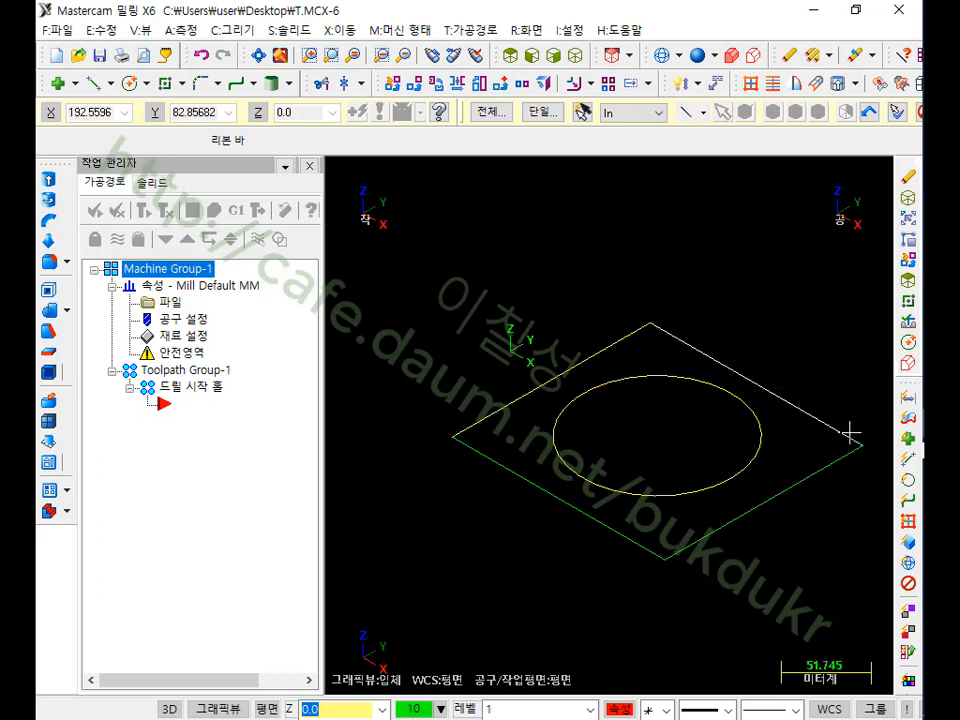
{"action": "scroll", "coordinate": [555, 235], "scroll_direction": "down", "scroll_amount": 1}
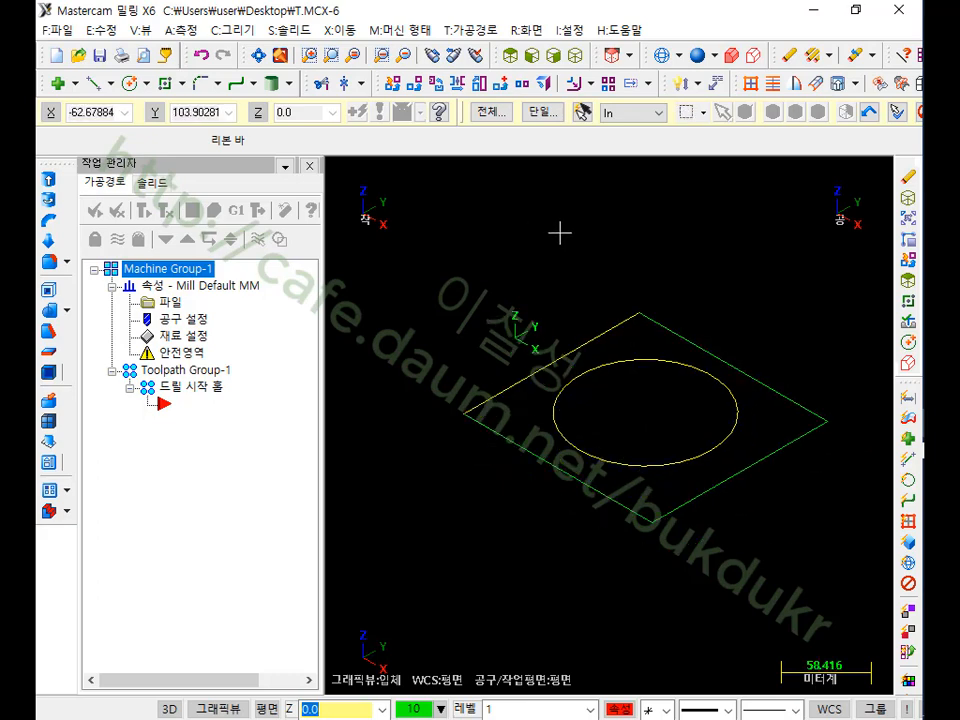
{"action": "key", "text": "Escape"}
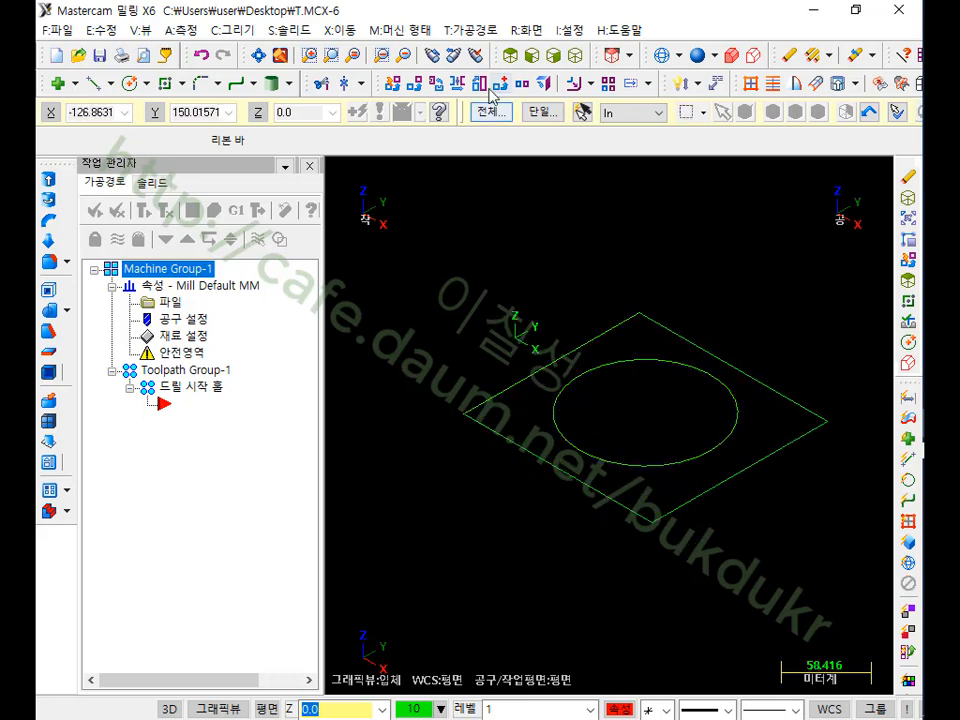
- Start a 2D pocket toolpath using the rectangle and the inner circle as chains
{"action": "left_click", "coordinate": [452, 30]}
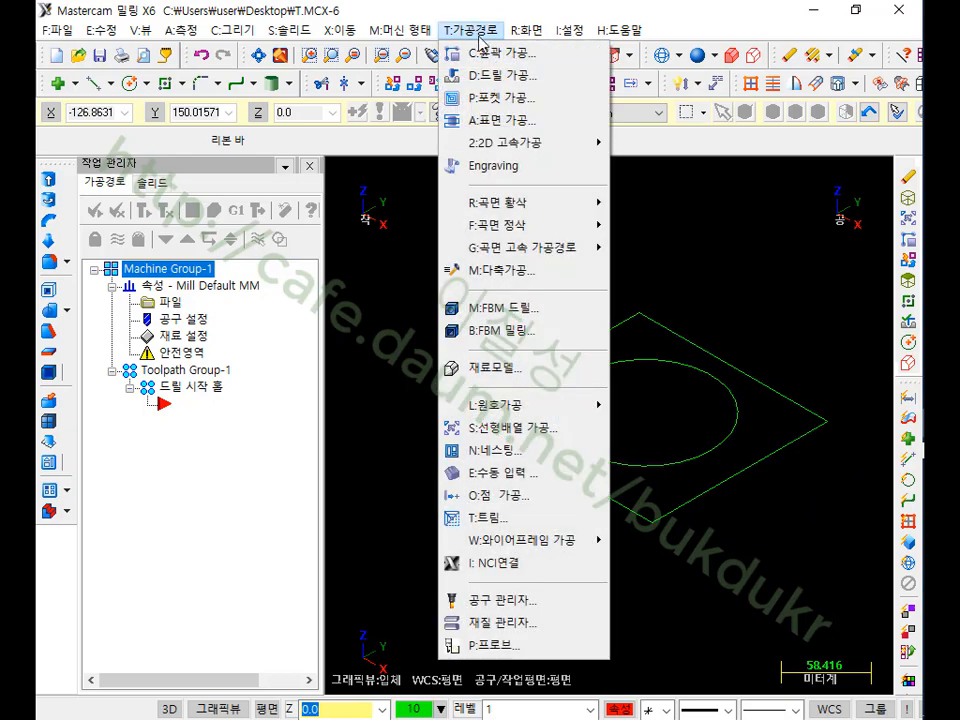
{"action": "left_click", "coordinate": [505, 97]}
{"action": "left_click", "coordinate": [550, 410]}
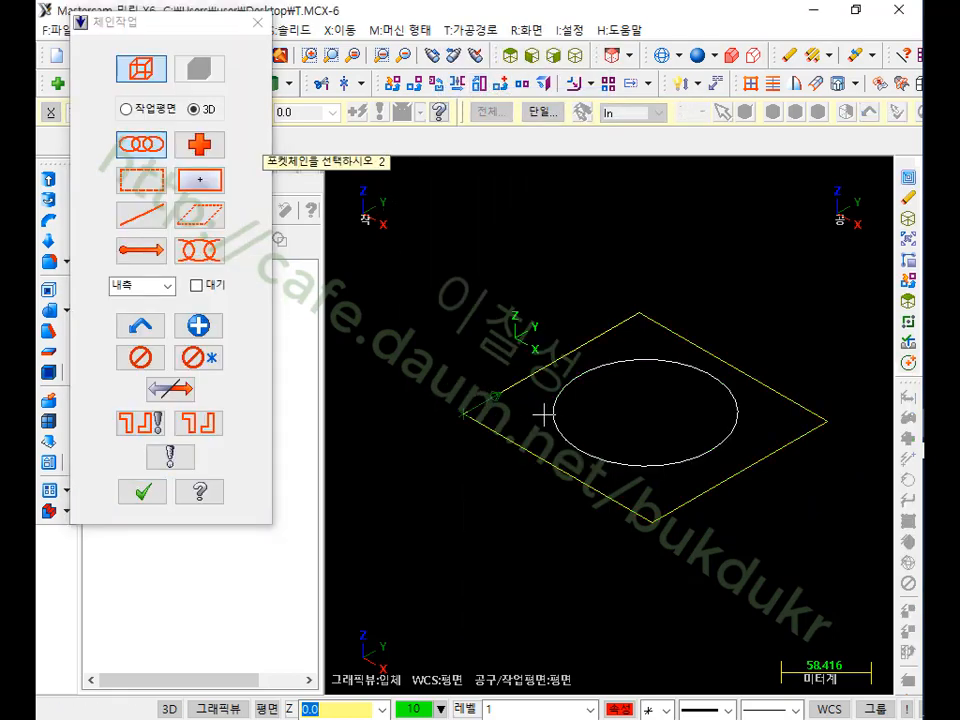
{"action": "left_click", "coordinate": [142, 491]}
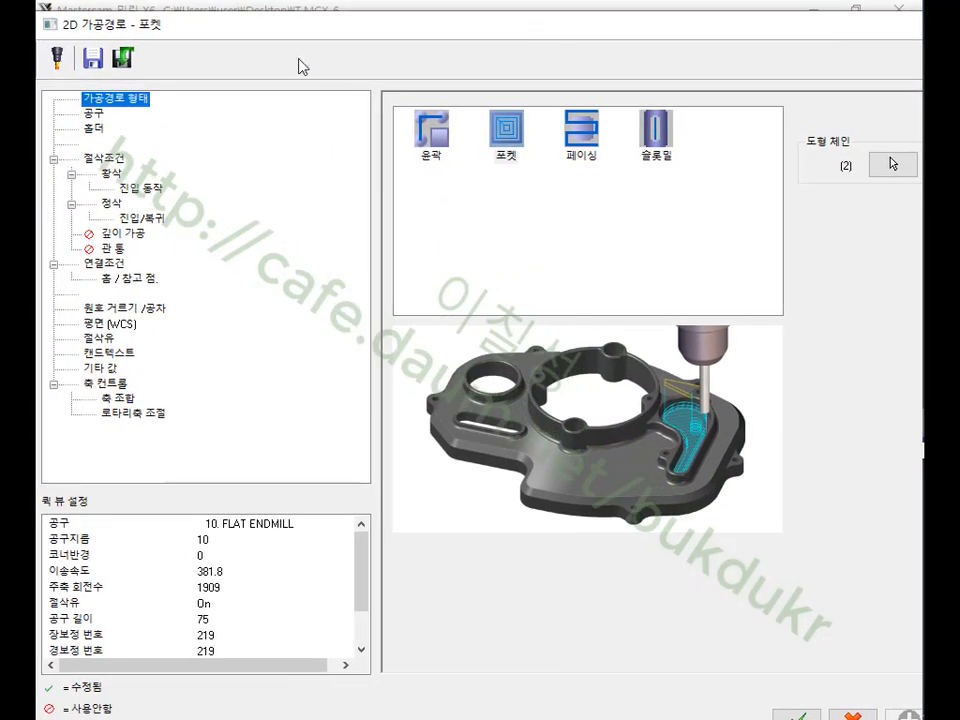
- Choose the 10 mm flat endmill and set the pocket type to facing (표면가공) in the cutting conditions
{"action": "left_click", "coordinate": [96, 114]}
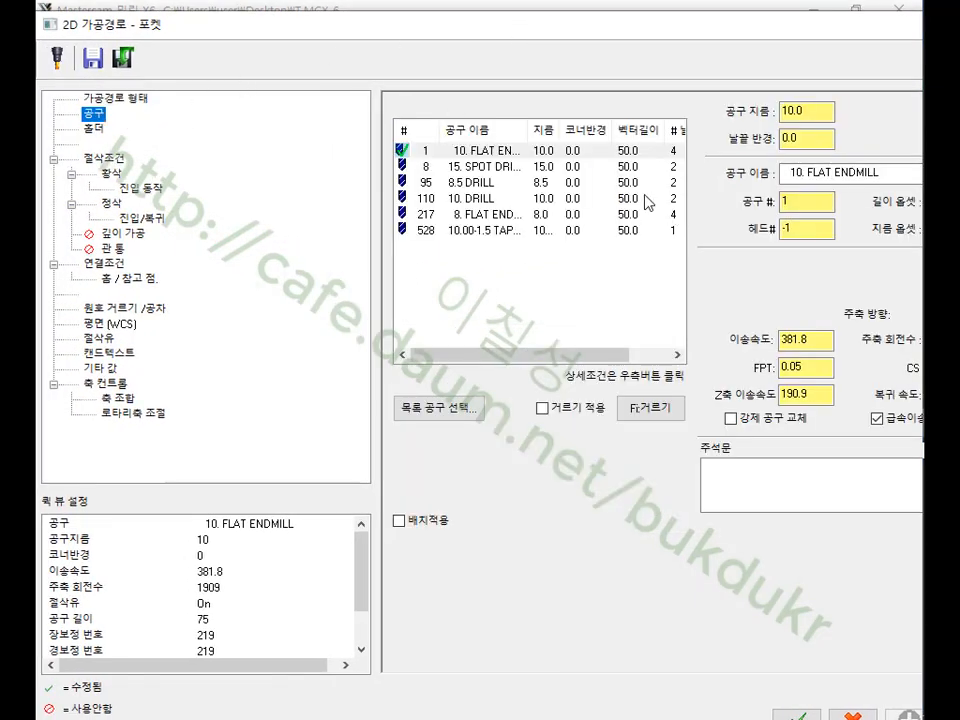
{"action": "left_click", "coordinate": [495, 152]}
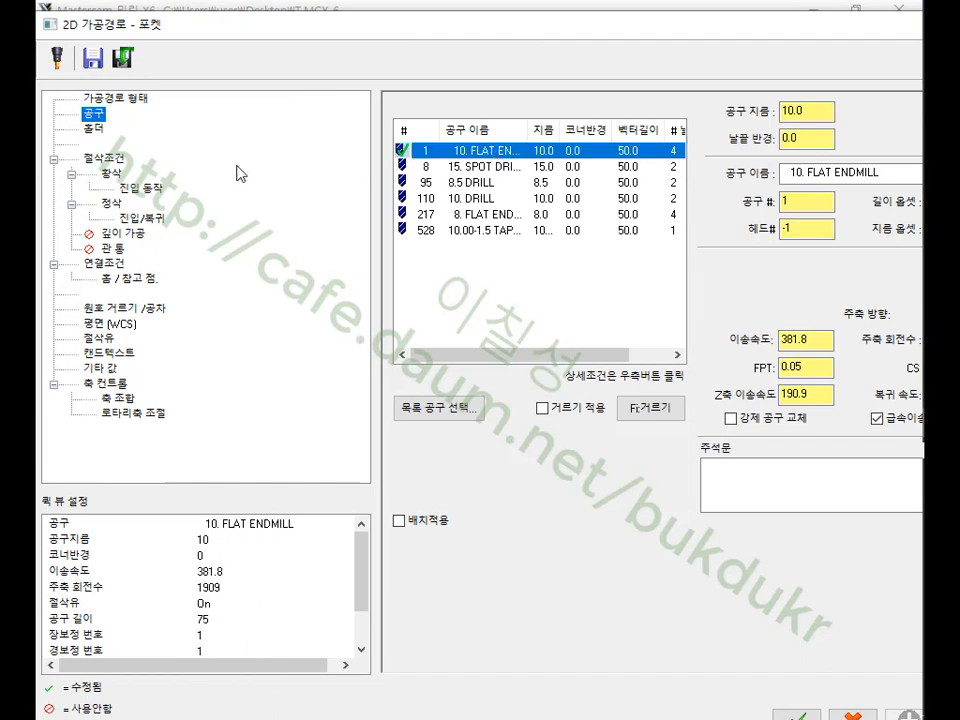
{"action": "left_click", "coordinate": [110, 159]}
{"action": "left_click", "coordinate": [825, 143]}
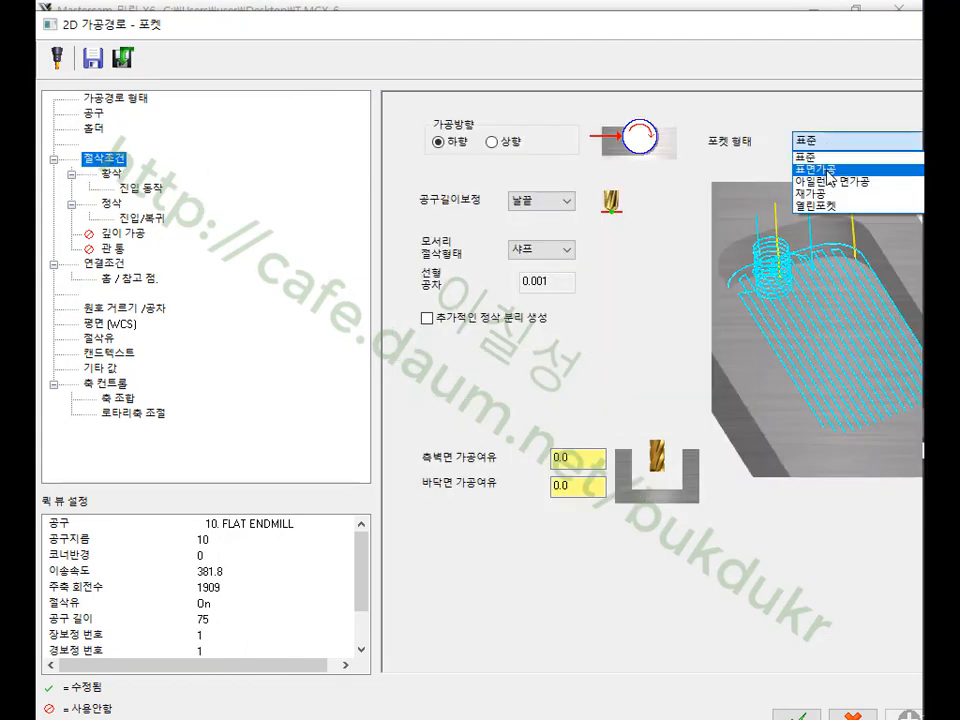
{"action": "left_click", "coordinate": [826, 170]}
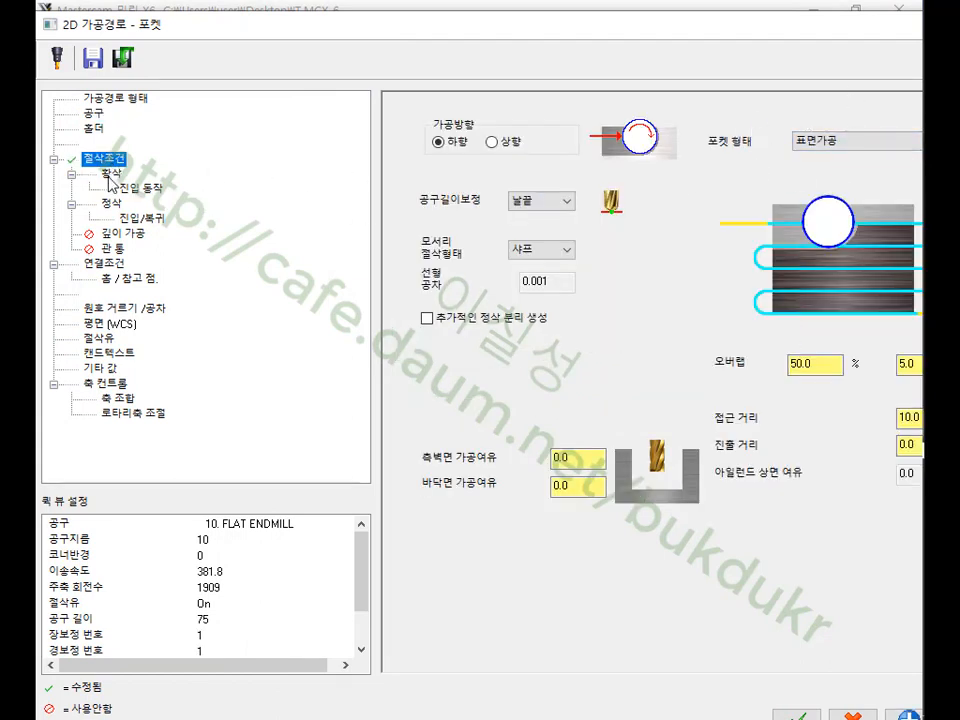
- Set the roughing stepover to 50 percent of the tool diameter and the finishing pass spacing to 0
{"action": "left_click", "coordinate": [110, 175]}
{"action": "double_click", "coordinate": [529, 241]}
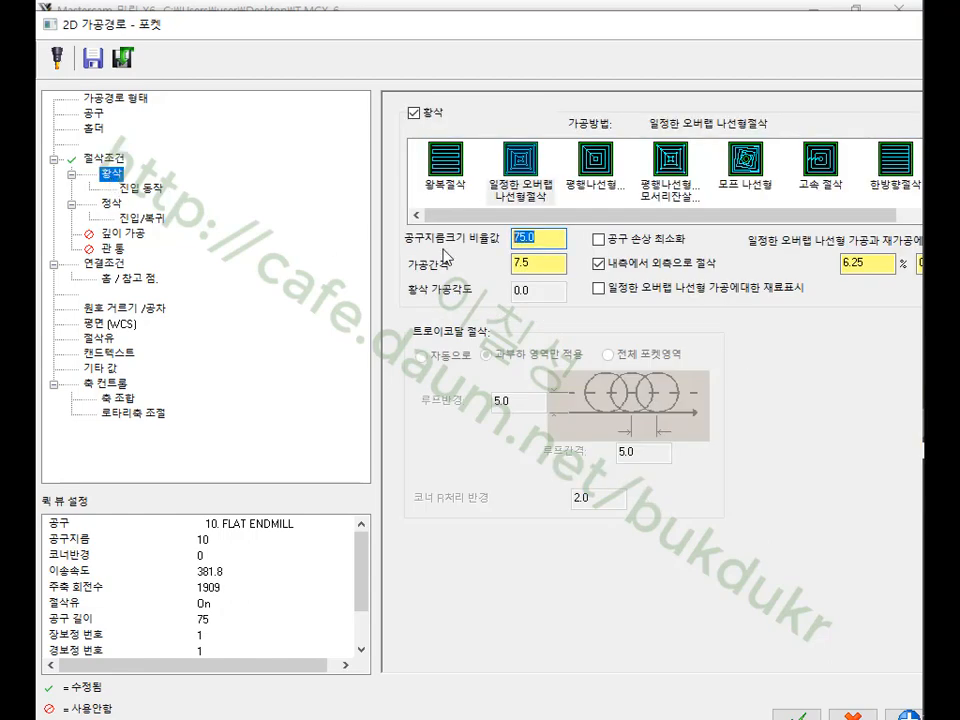
{"action": "type", "text": "50"}
{"action": "left_click", "coordinate": [118, 204]}
{"action": "left_click_drag", "start_coordinate": [505, 167], "coordinate": [426, 167]}
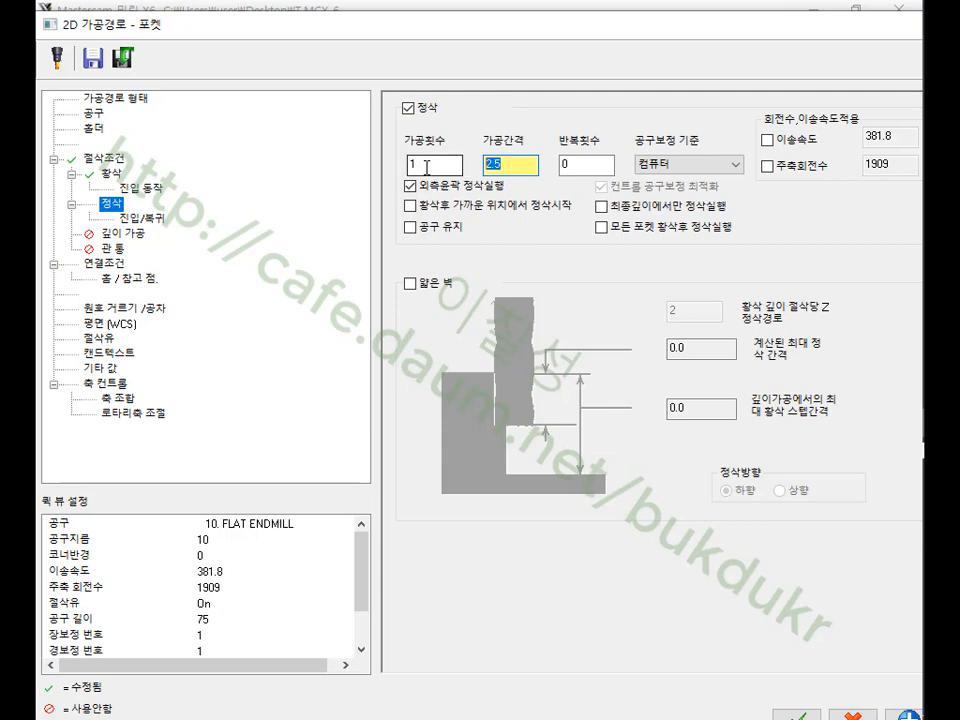
{"action": "type", "text": "0"}
- Enter the machining depth as an absolute value in the linking parameters and generate the pocket toolpath
{"action": "left_click", "coordinate": [104, 263]}
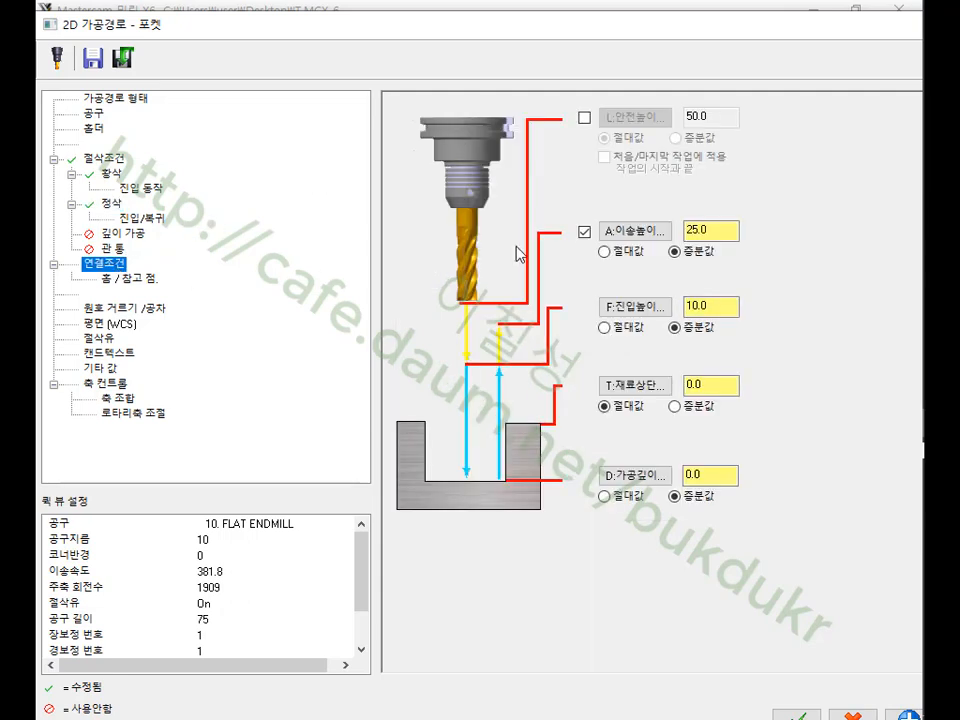
{"action": "left_click", "coordinate": [624, 495]}
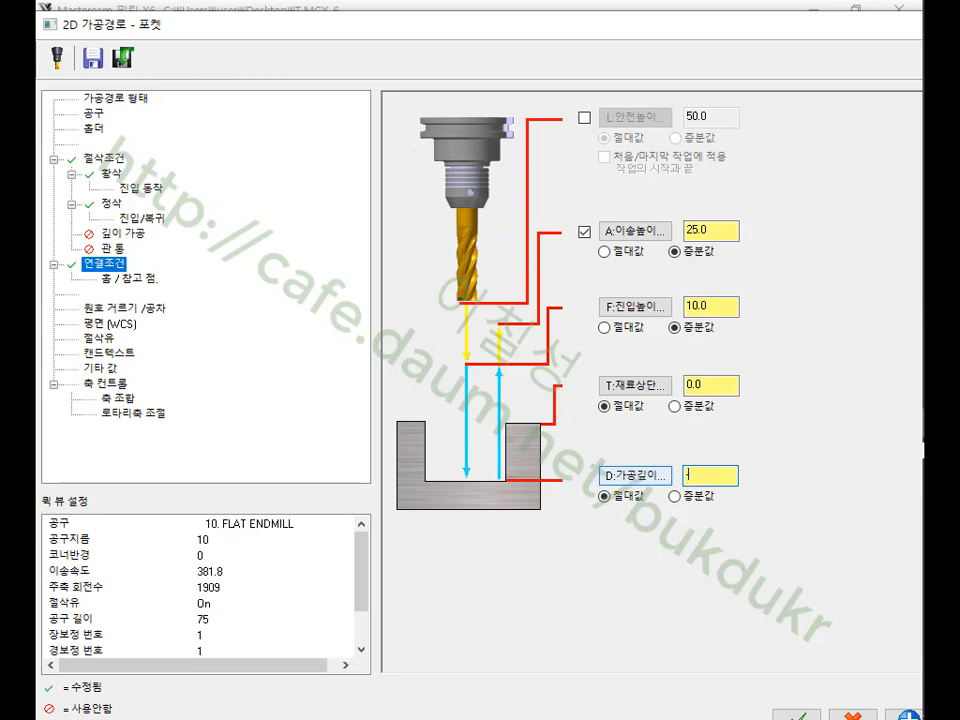
{"action": "left_click", "coordinate": [797, 712]}
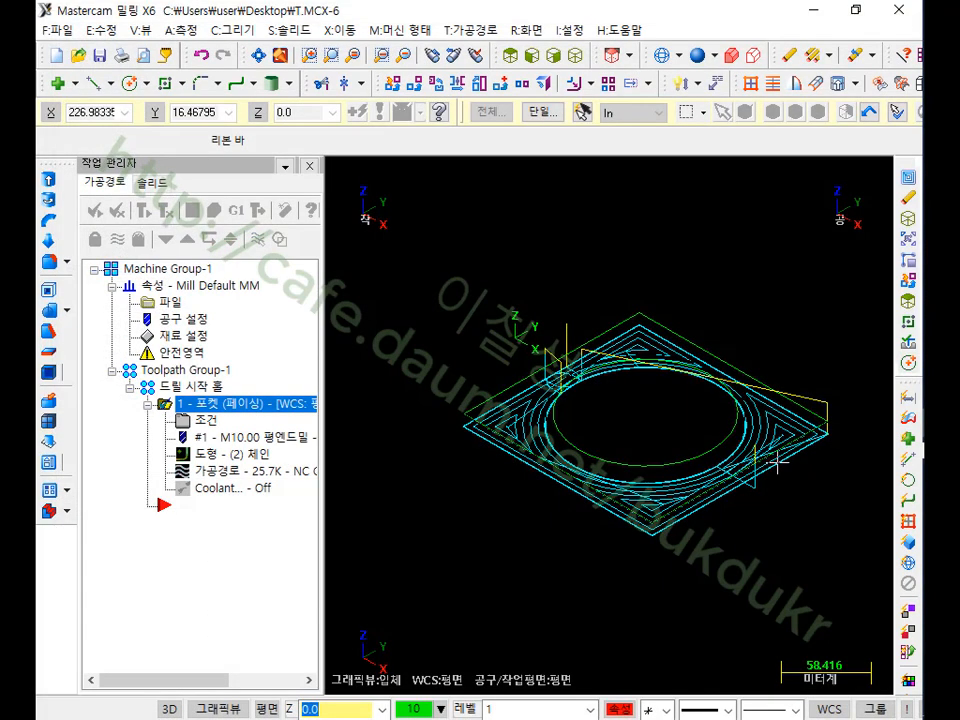
- Run the machining simulation of the pocket operation on the existing stock and close it
{"action": "left_click", "coordinate": [511, 55]}
{"action": "left_click", "coordinate": [430, 52]}
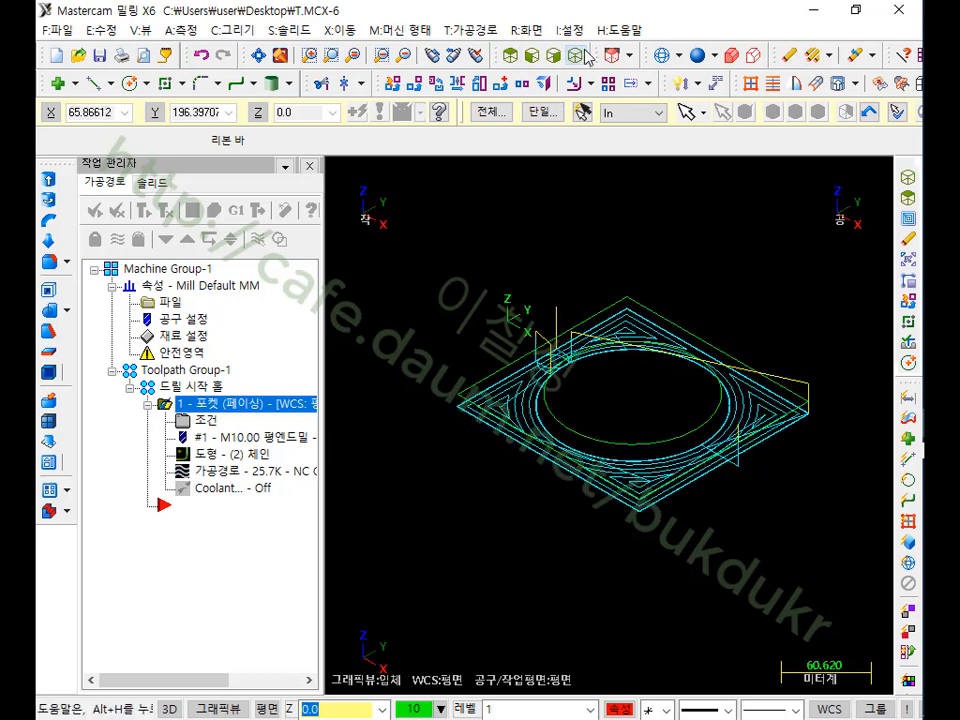
{"action": "left_click", "coordinate": [214, 209]}
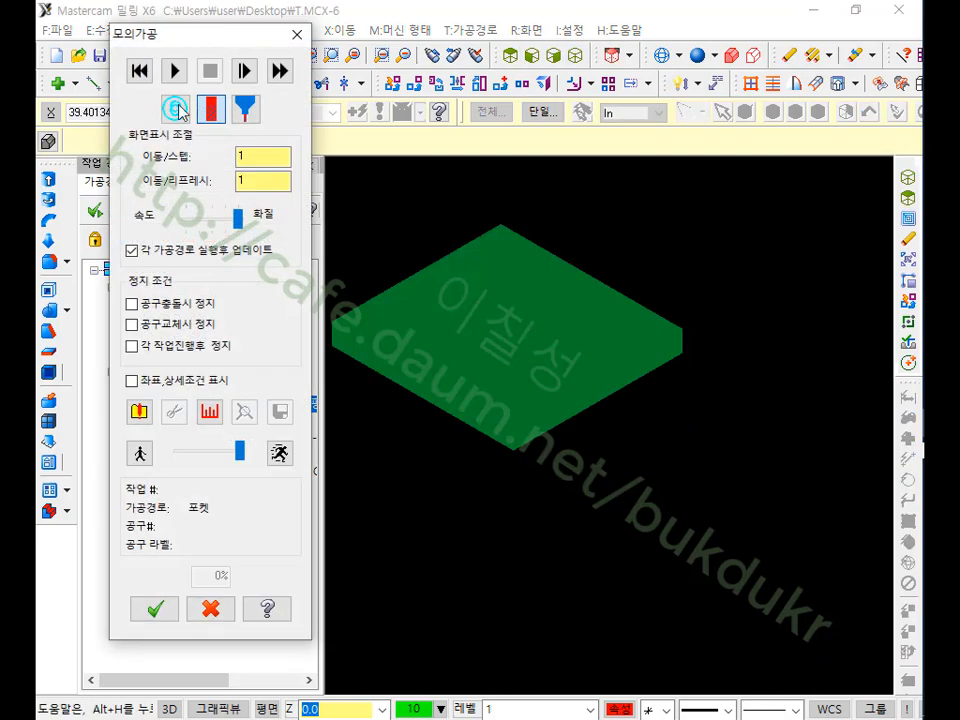
{"action": "left_click", "coordinate": [172, 70]}
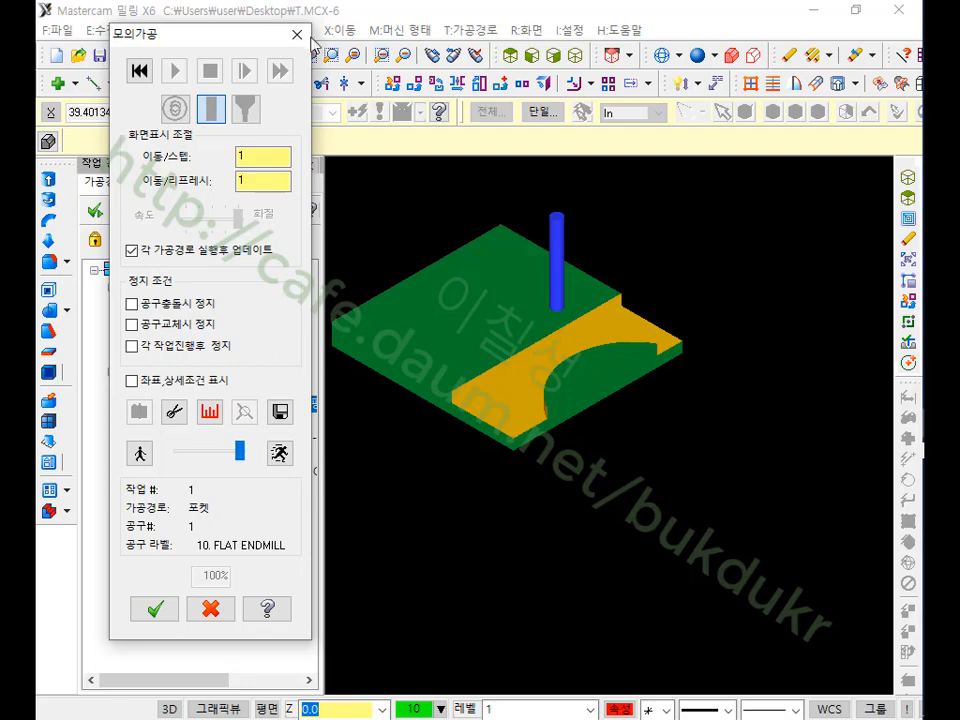
{"action": "left_click", "coordinate": [297, 34]}
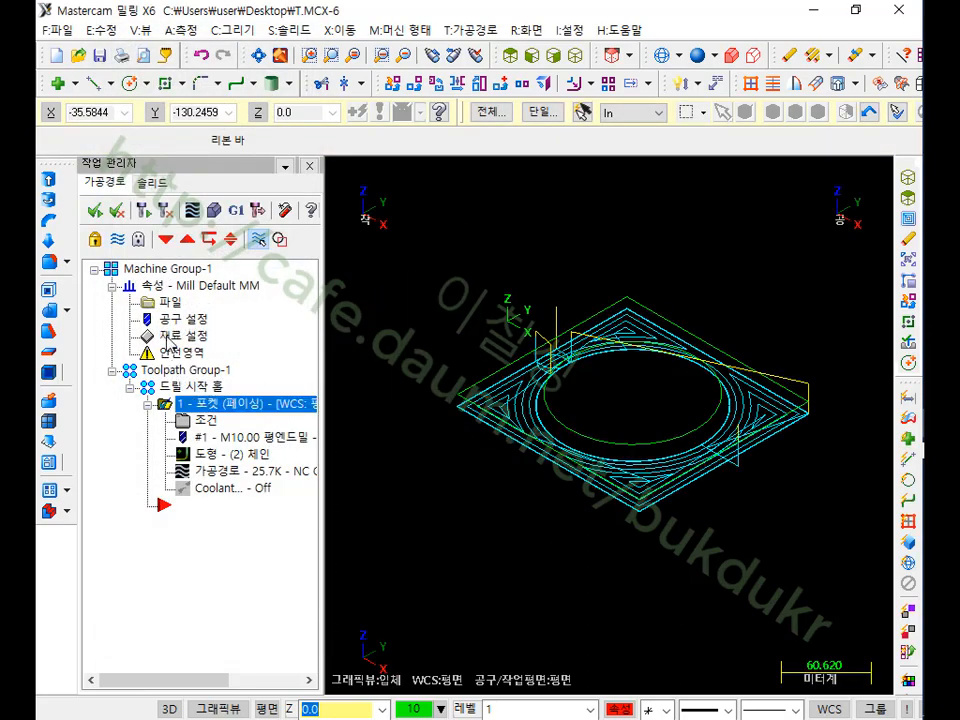
- Redefine the rectangular stock from two opposite corners of the rectangle with a Z thickness of 20
{"action": "left_click", "coordinate": [170, 336]}
{"action": "left_click", "coordinate": [422, 624]}
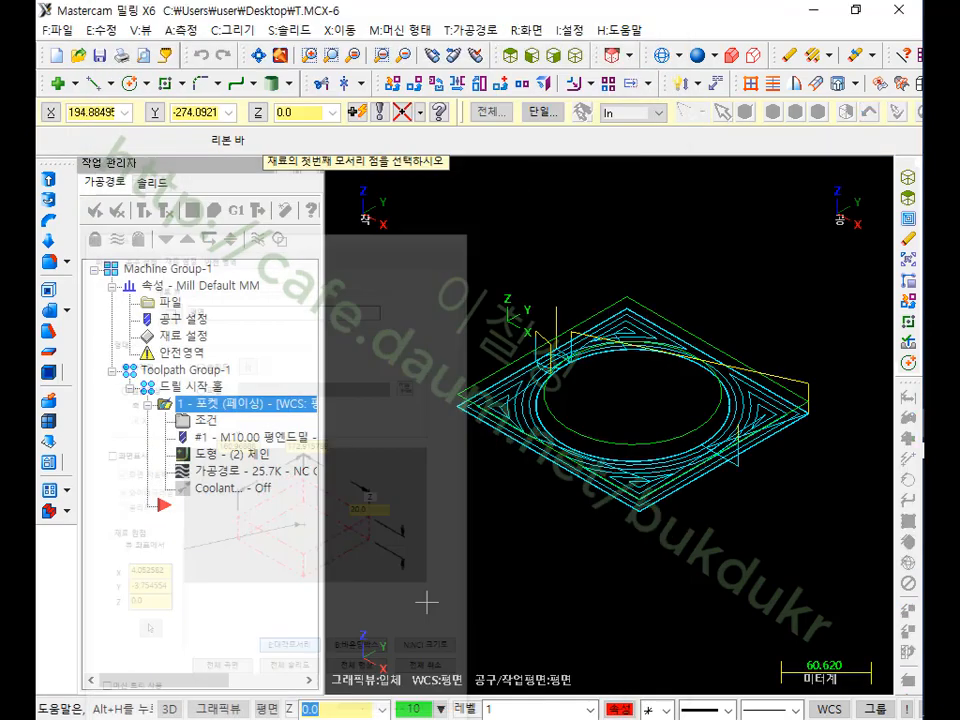
{"action": "left_click", "coordinate": [460, 391]}
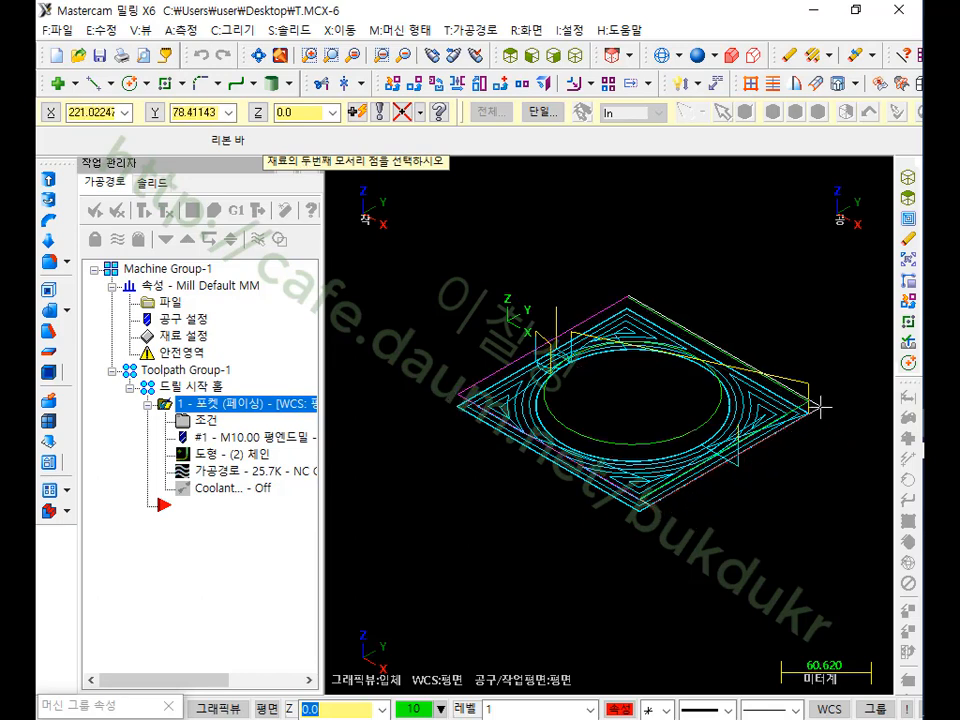
{"action": "left_click", "coordinate": [819, 405]}
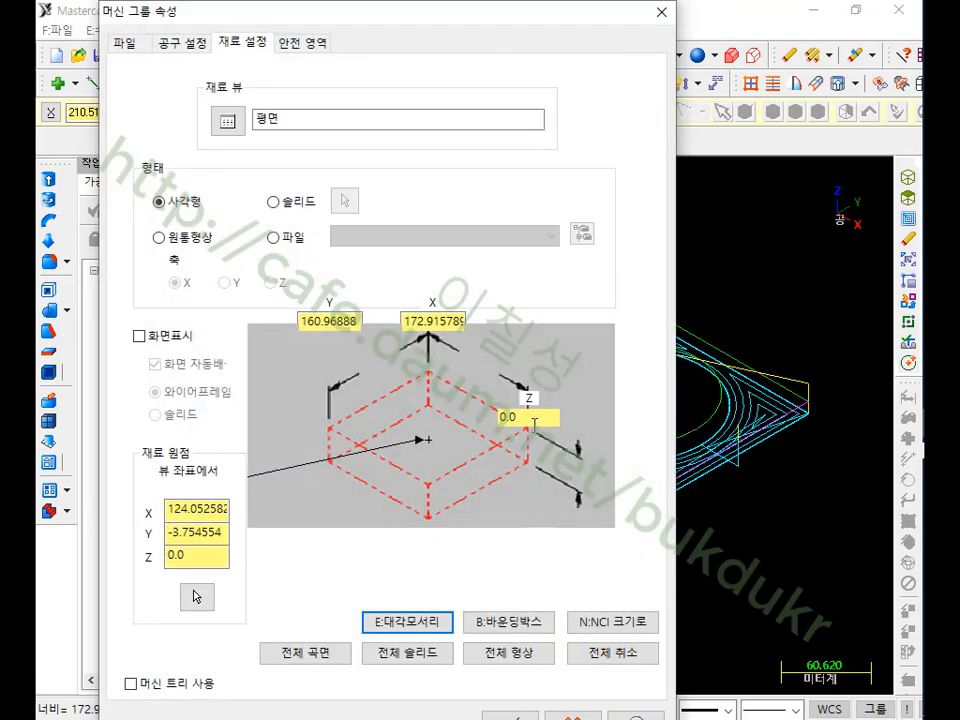
{"action": "left_click", "coordinate": [534, 420]}
{"action": "type", "text": "2"}
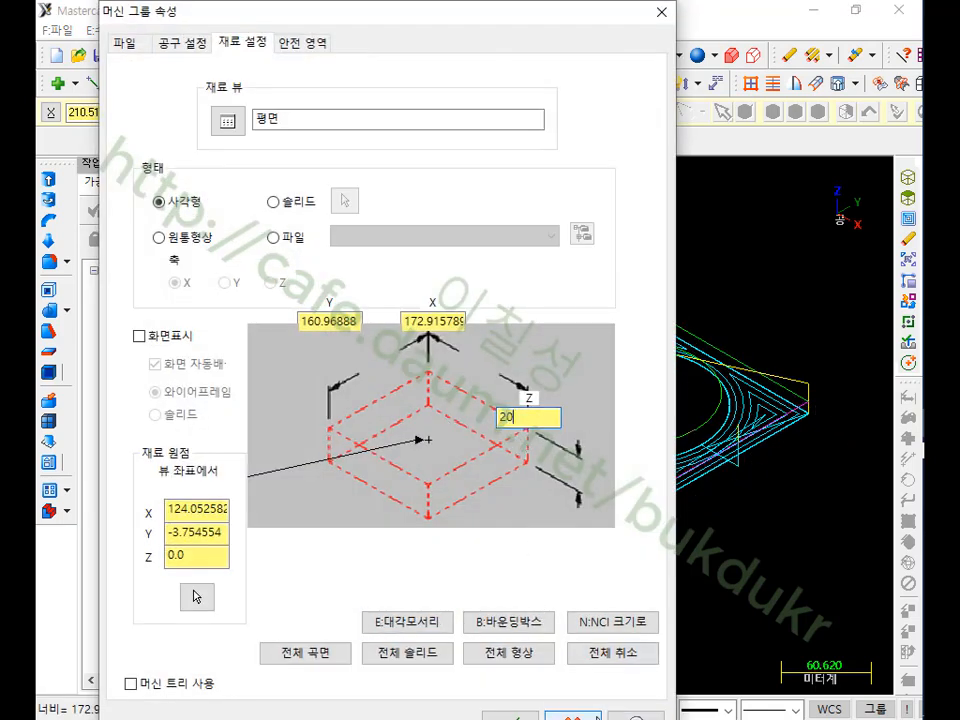
{"action": "type", "text": "0"}
{"action": "left_click", "coordinate": [515, 717]}
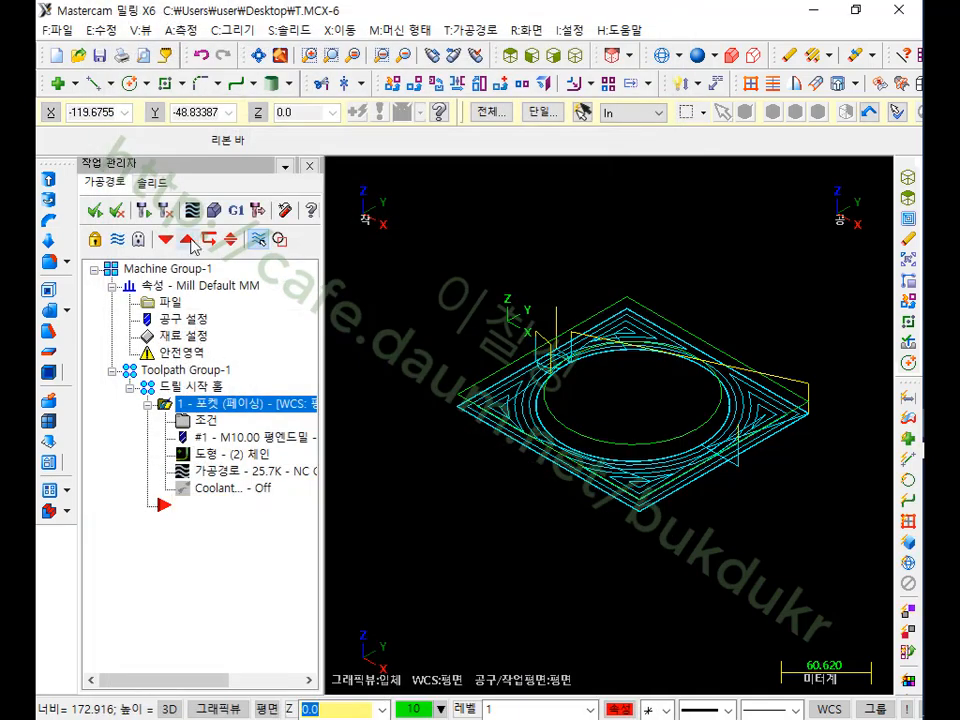
- Simulate the pocket operation on the redefined stock, examine the machined part closely, and exit the simulation
{"action": "left_click", "coordinate": [213, 210]}
{"action": "left_click", "coordinate": [178, 71]}
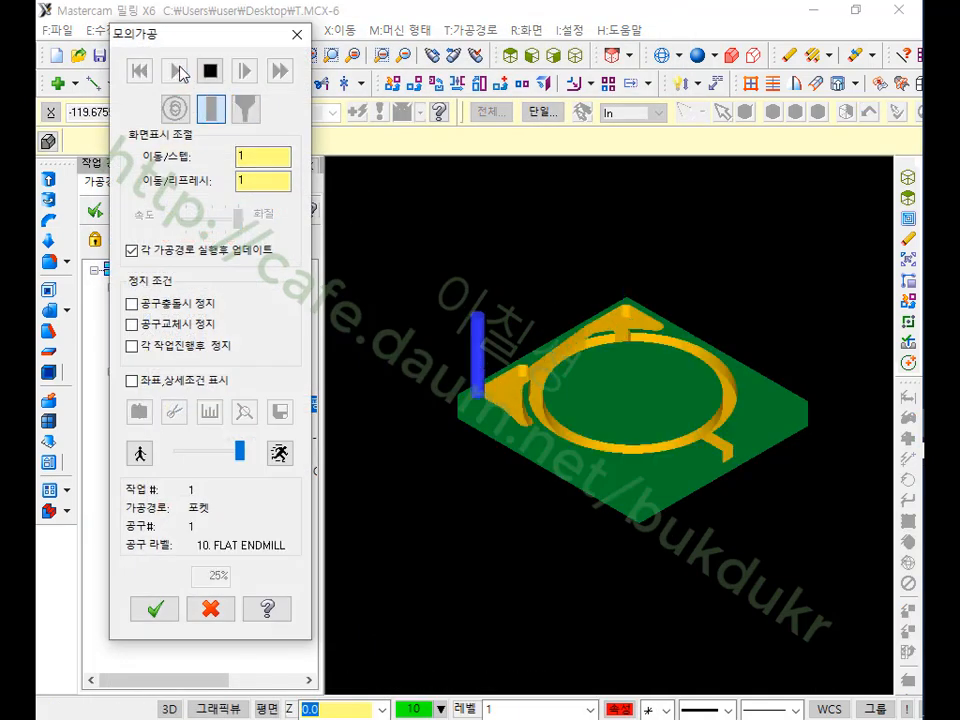
{"action": "scroll", "coordinate": [664, 369], "scroll_direction": "up", "scroll_amount": 5}
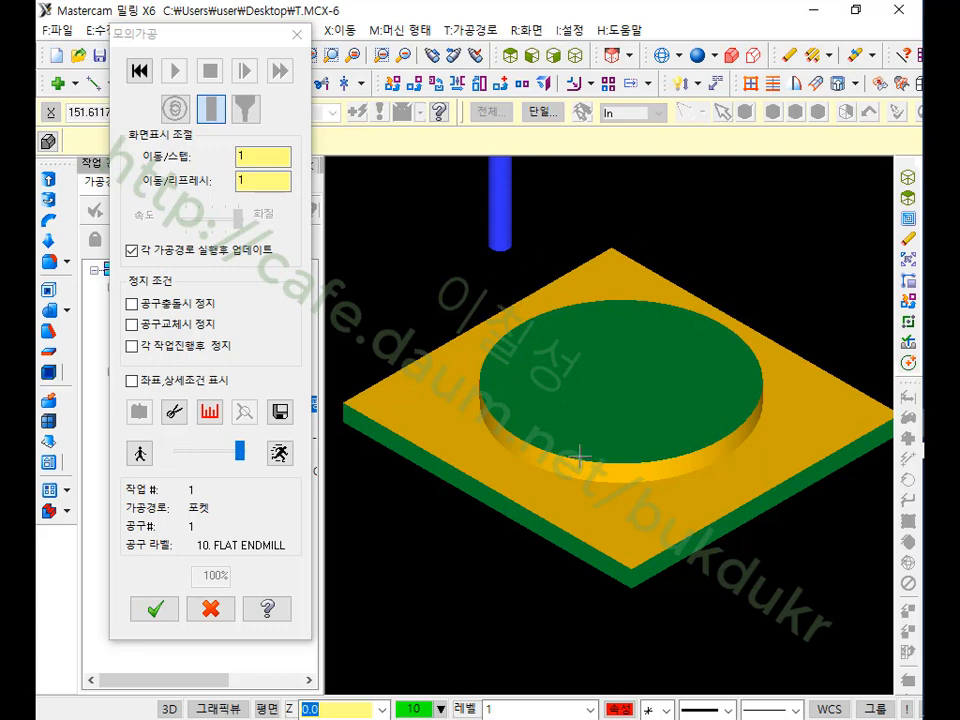
{"action": "left_click", "coordinate": [211, 609]}
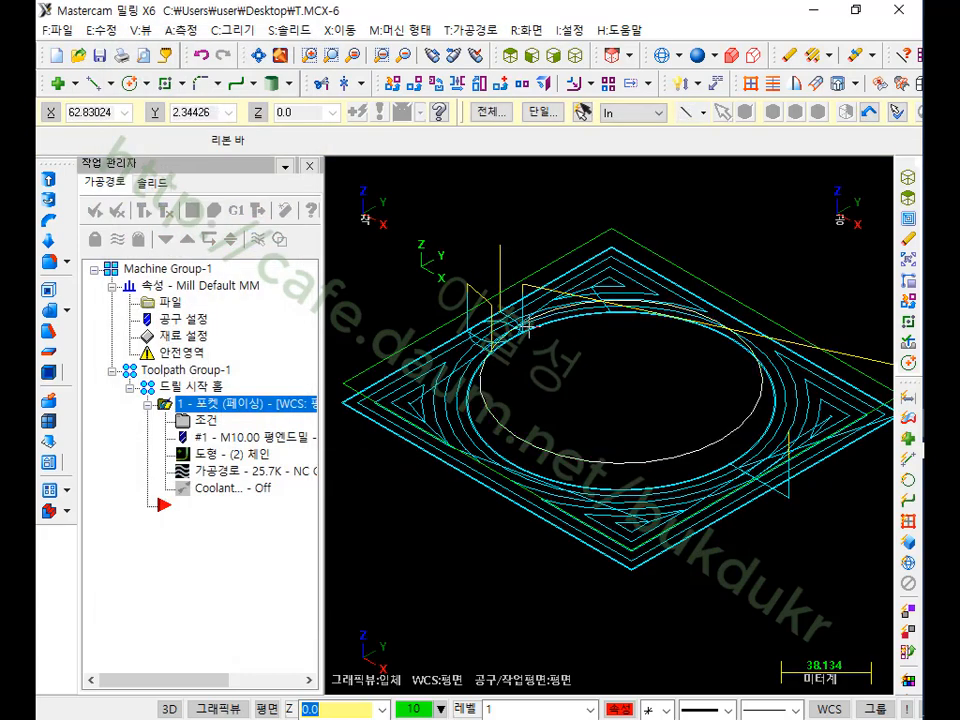
- Collapse the pocket operation in the toolpath manager and hide its toolpath display
{"action": "left_click", "coordinate": [148, 405]}
{"action": "scroll", "coordinate": [633, 300], "scroll_direction": "down", "scroll_amount": 3}
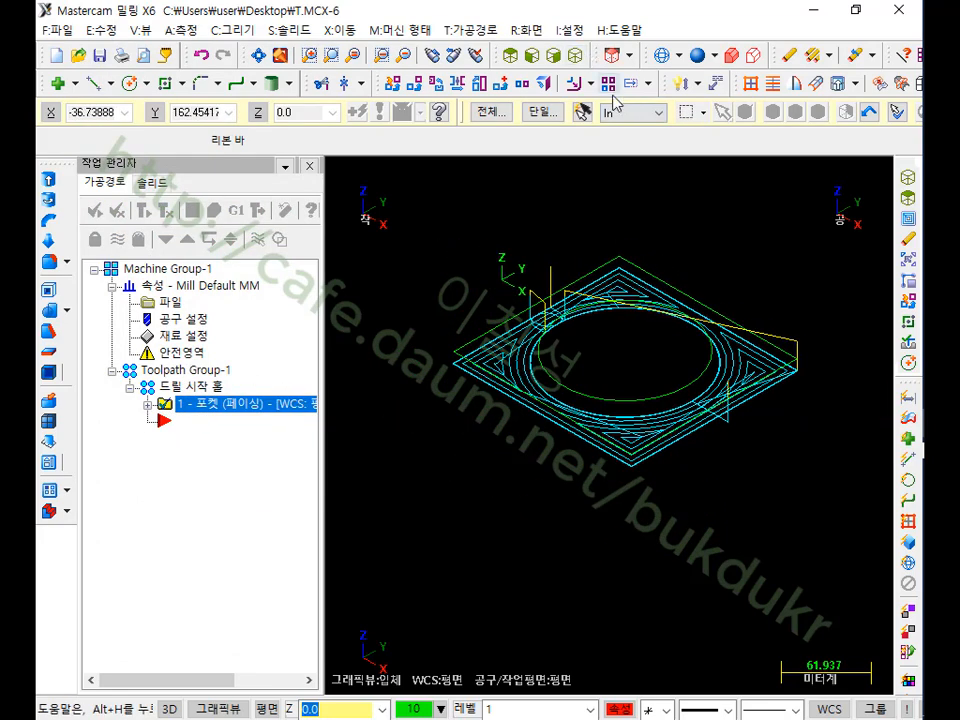
{"action": "scroll", "coordinate": [645, 210], "scroll_direction": "up", "scroll_amount": 1}
{"action": "scroll", "coordinate": [701, 281], "scroll_direction": "up", "scroll_amount": 1}
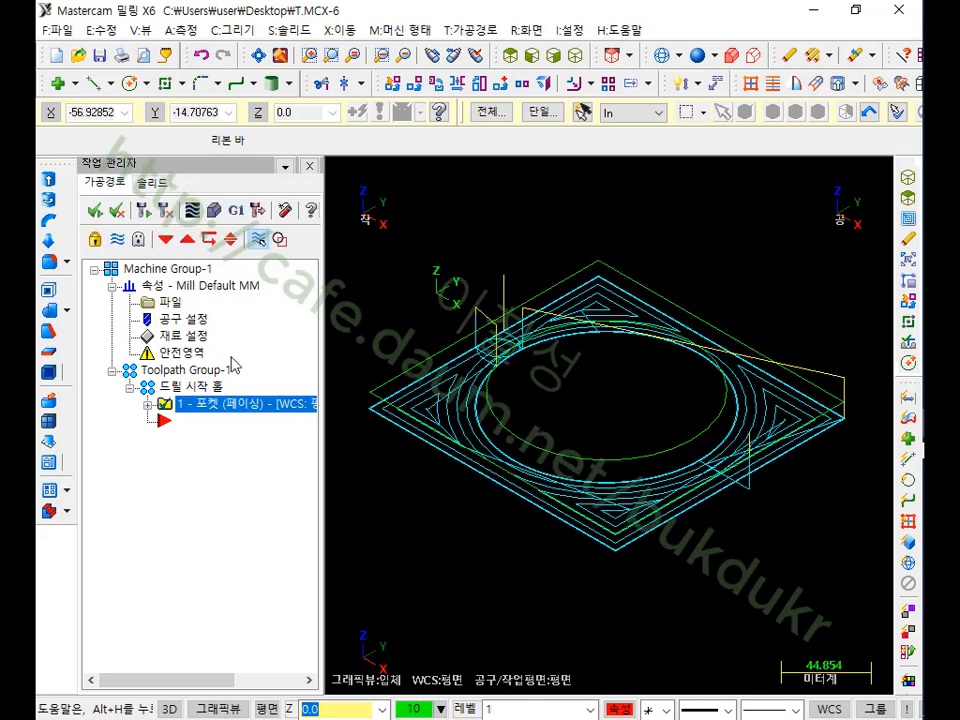
{"action": "left_click", "coordinate": [258, 239]}
- Start a 2D high-speed dynamic core toolpath (다이나믹 코어) with the rectangle and the circle as chains
{"action": "left_click", "coordinate": [472, 29]}
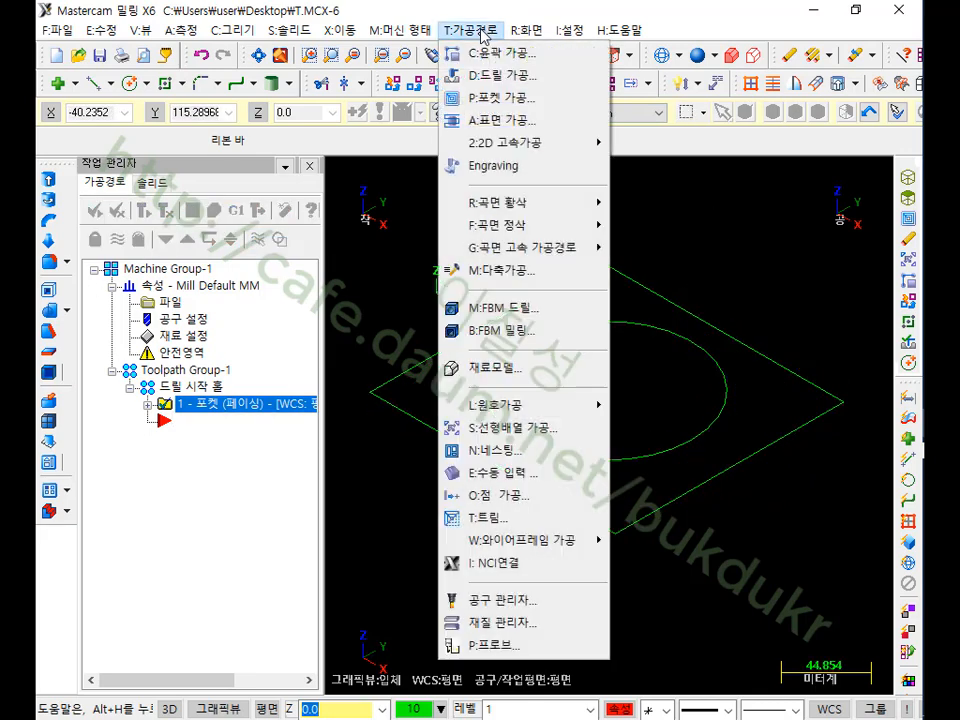
{"action": "mouse_move", "coordinate": [523, 145]}
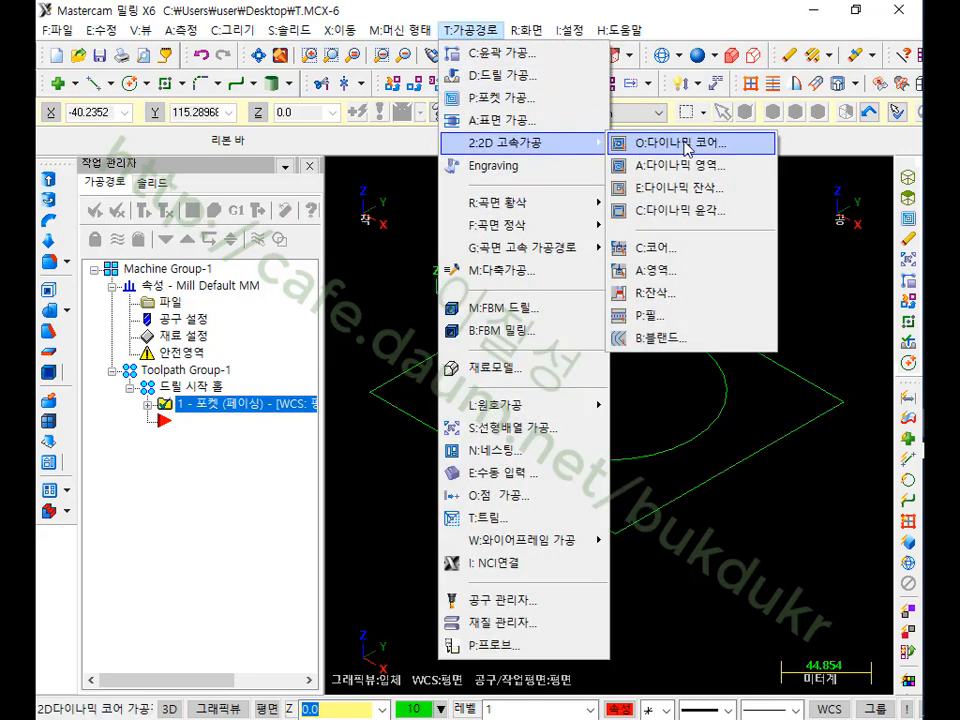
{"action": "left_click", "coordinate": [687, 146]}
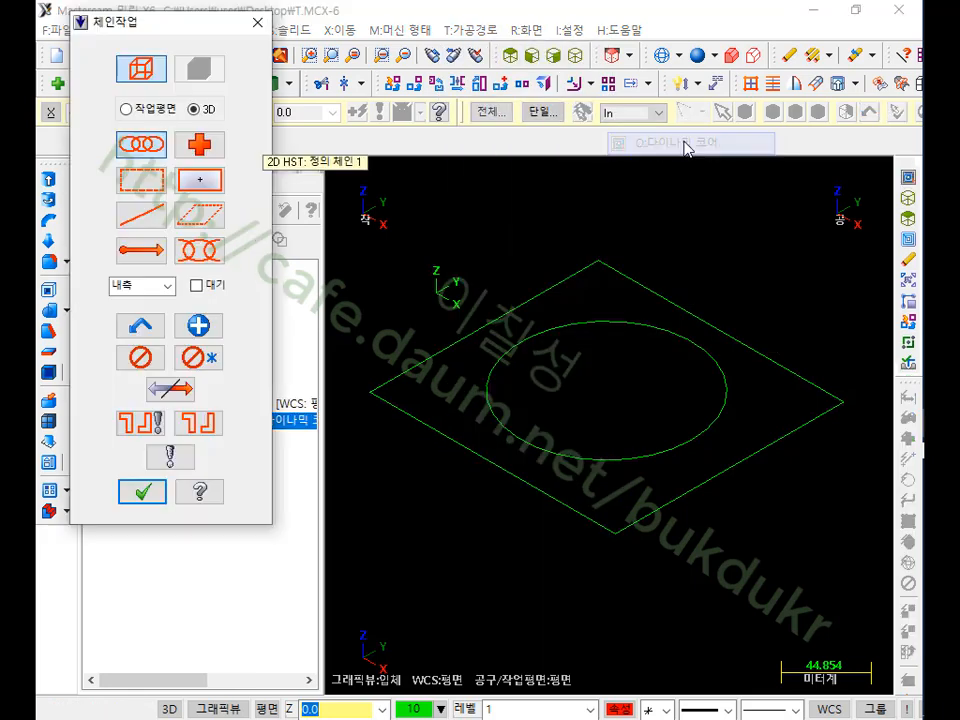
{"action": "left_click", "coordinate": [436, 356]}
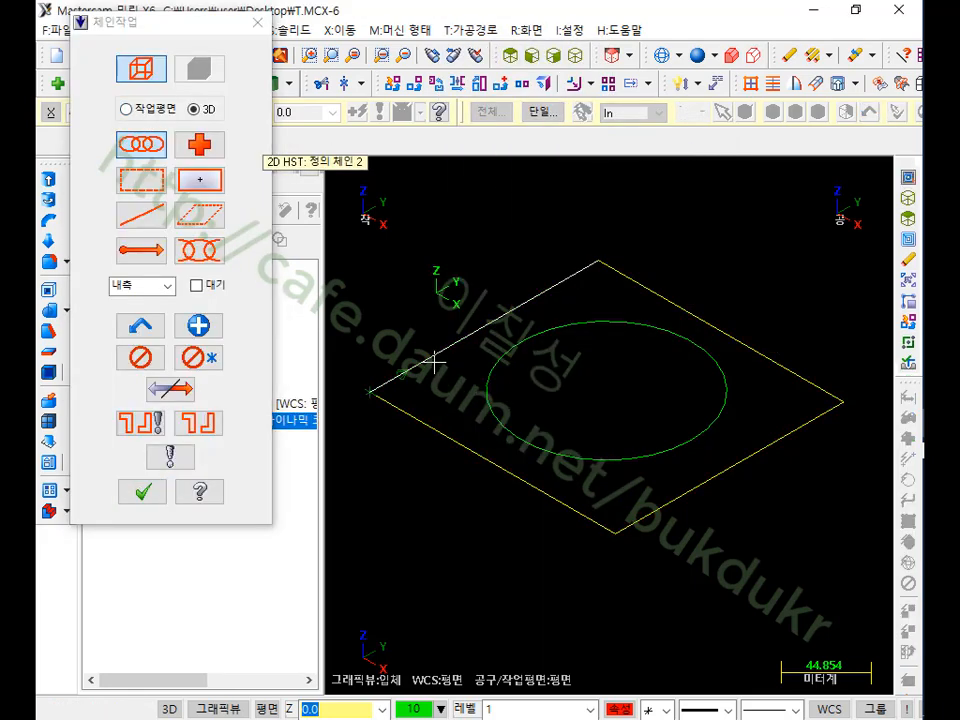
{"action": "left_click", "coordinate": [663, 455]}
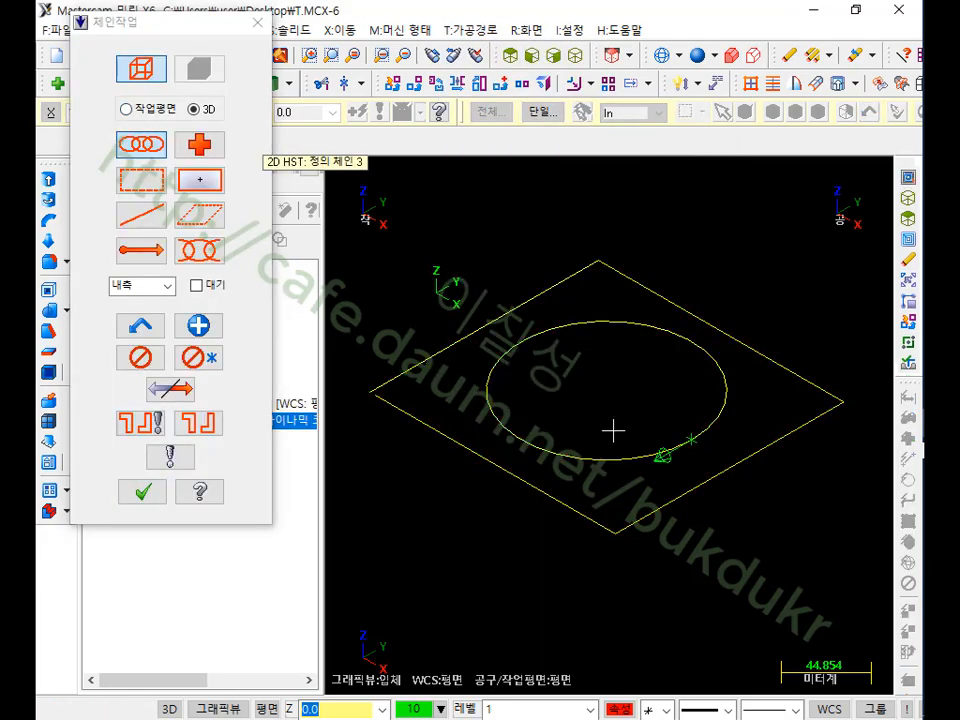
{"action": "left_click", "coordinate": [147, 492]}
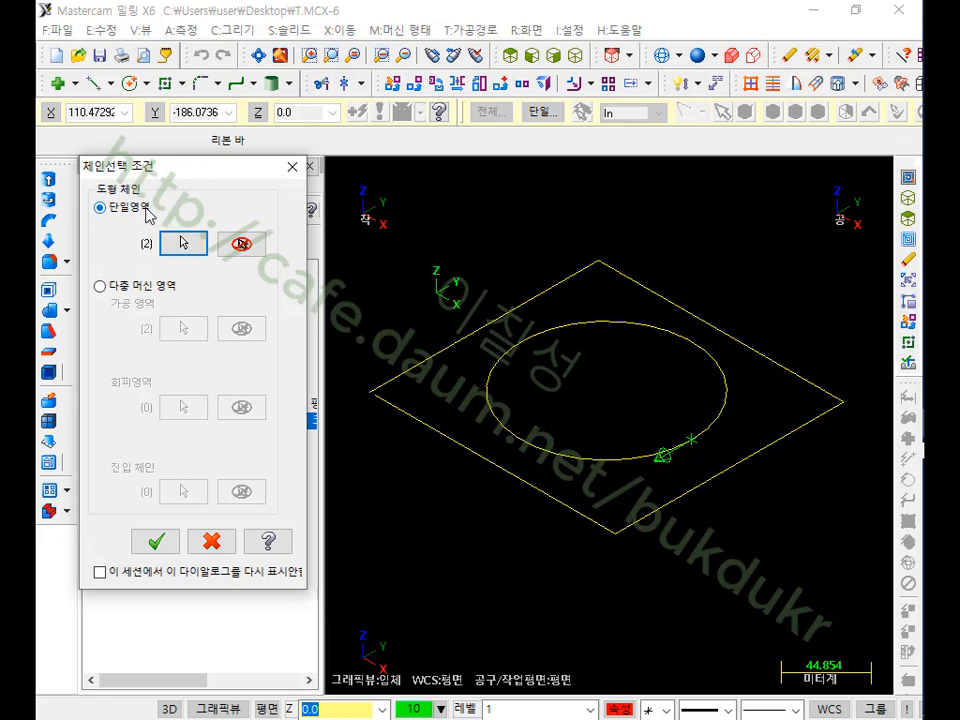
- Accept the two chains and generate the dynamic core toolpath with the 10 mm flat endmill and an absolute cutting depth of -10
{"action": "left_click", "coordinate": [195, 232]}
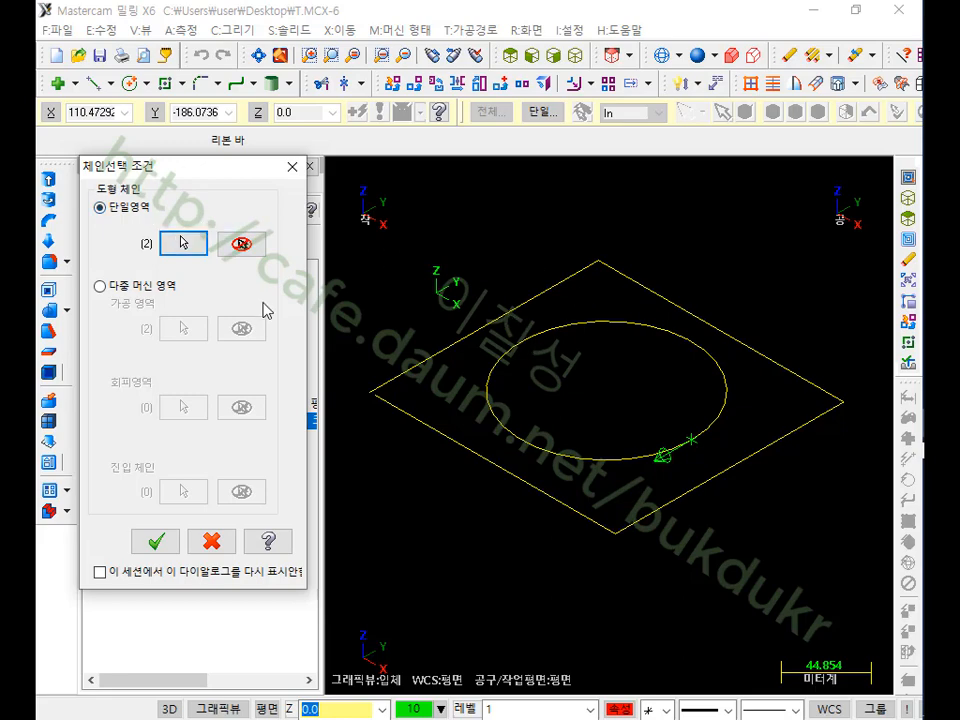
{"action": "left_click", "coordinate": [156, 542]}
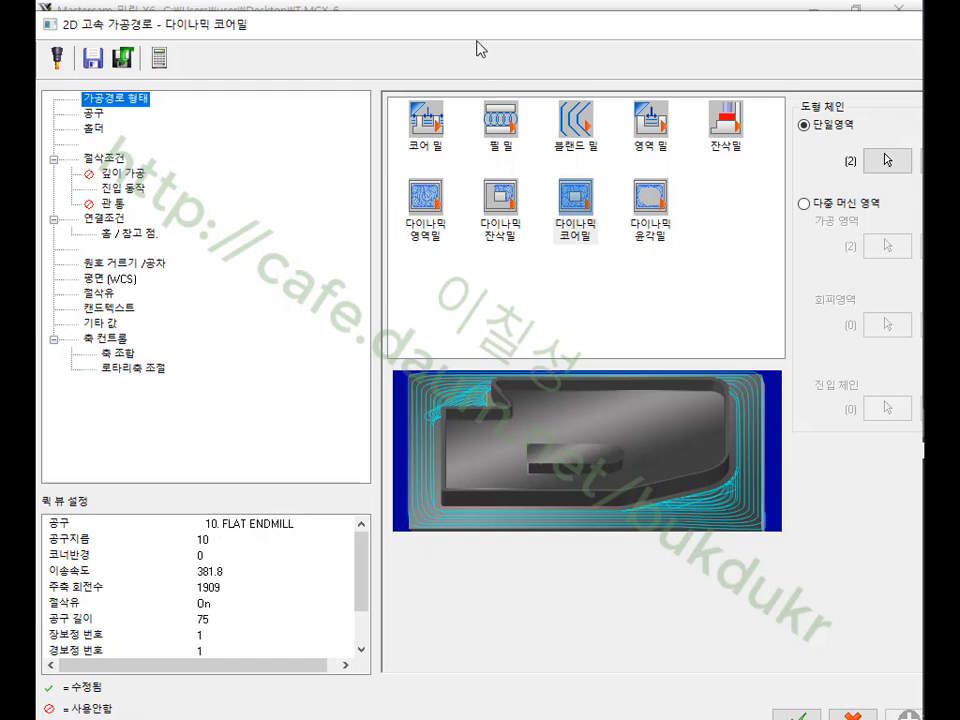
{"action": "left_click_drag", "start_coordinate": [463, 35], "coordinate": [476, 30]}
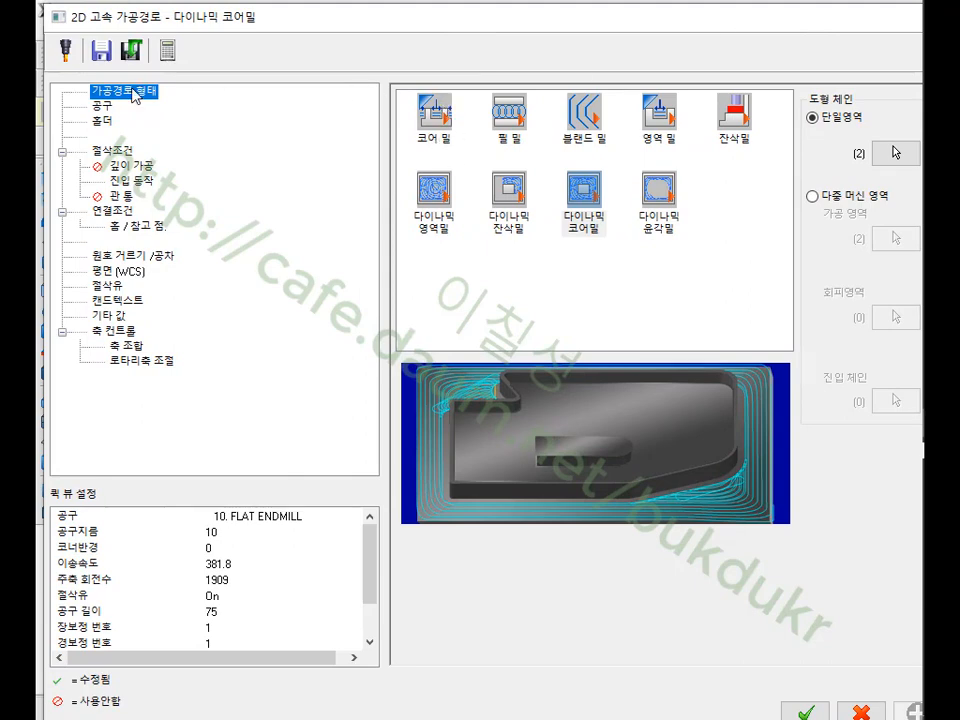
{"action": "left_click", "coordinate": [103, 104]}
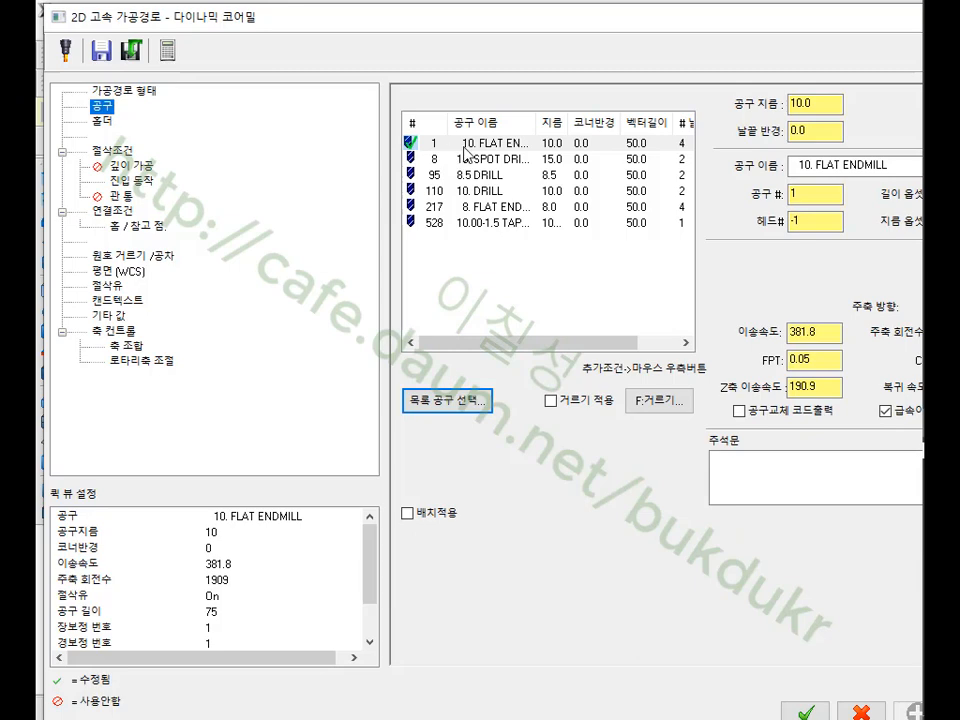
{"action": "left_click", "coordinate": [112, 151]}
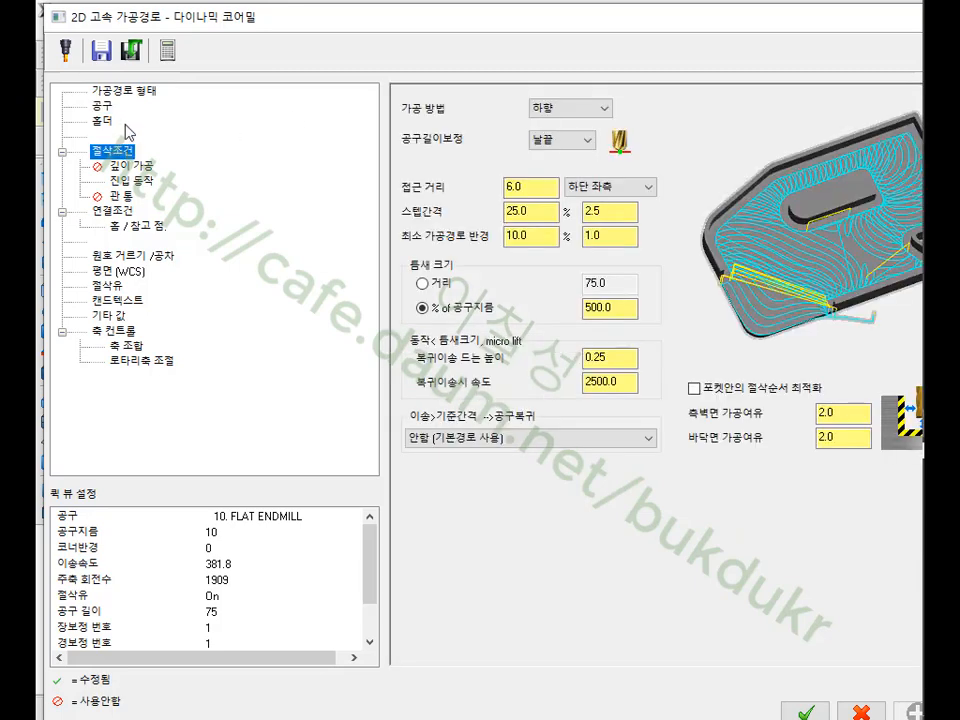
{"action": "left_click", "coordinate": [112, 212]}
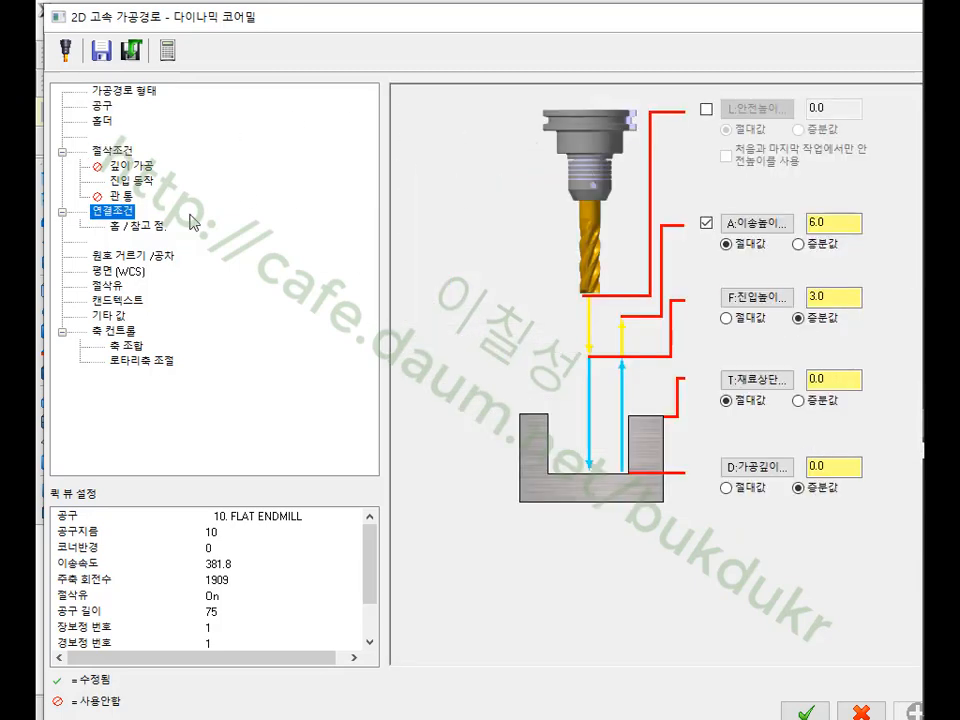
{"action": "left_click", "coordinate": [727, 488]}
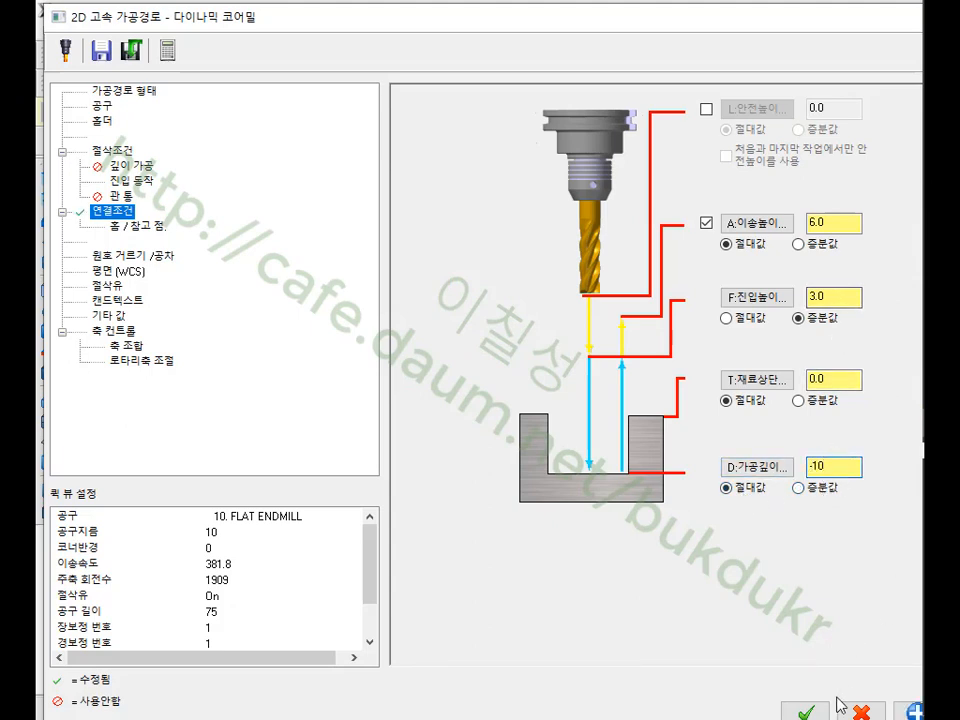
{"action": "left_click", "coordinate": [806, 711]}
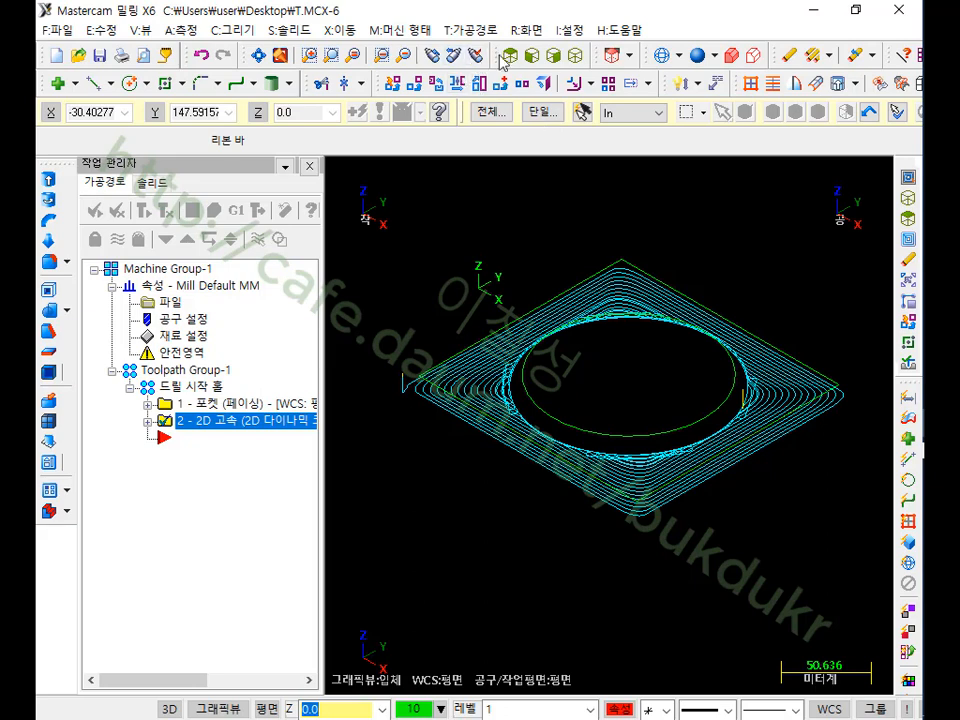
- View the dynamic core toolpath from the top and compare it with the facing pocket toolpath
{"action": "left_click", "coordinate": [533, 56]}
{"action": "scroll", "coordinate": [625, 437], "scroll_direction": "up", "scroll_amount": 2}
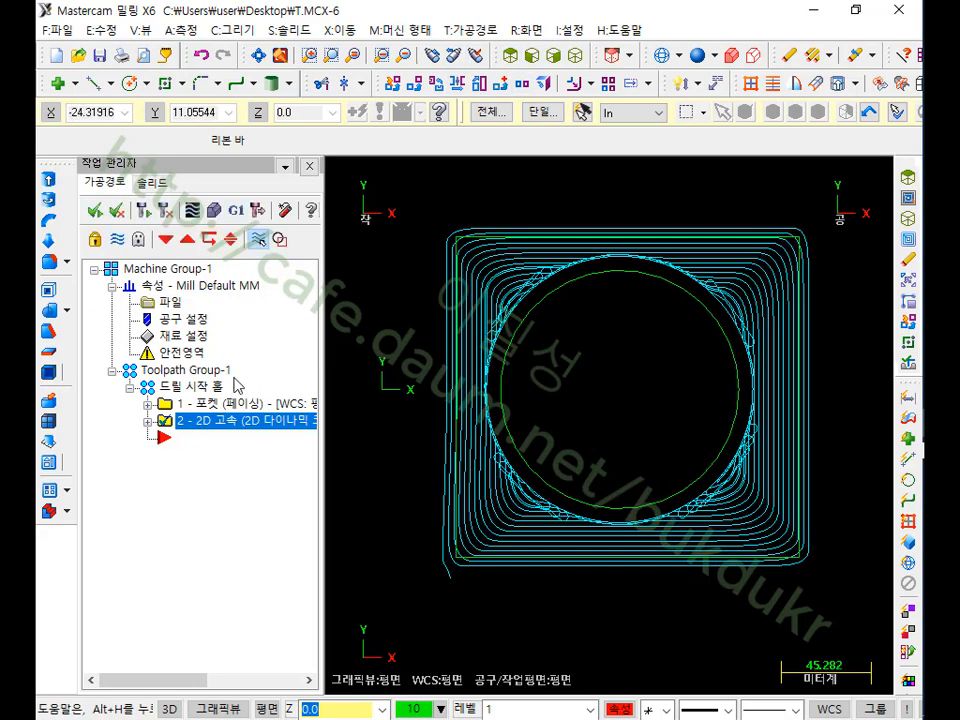
{"action": "left_click", "coordinate": [200, 404]}
{"action": "scroll", "coordinate": [694, 515], "scroll_direction": "up", "scroll_amount": 2}
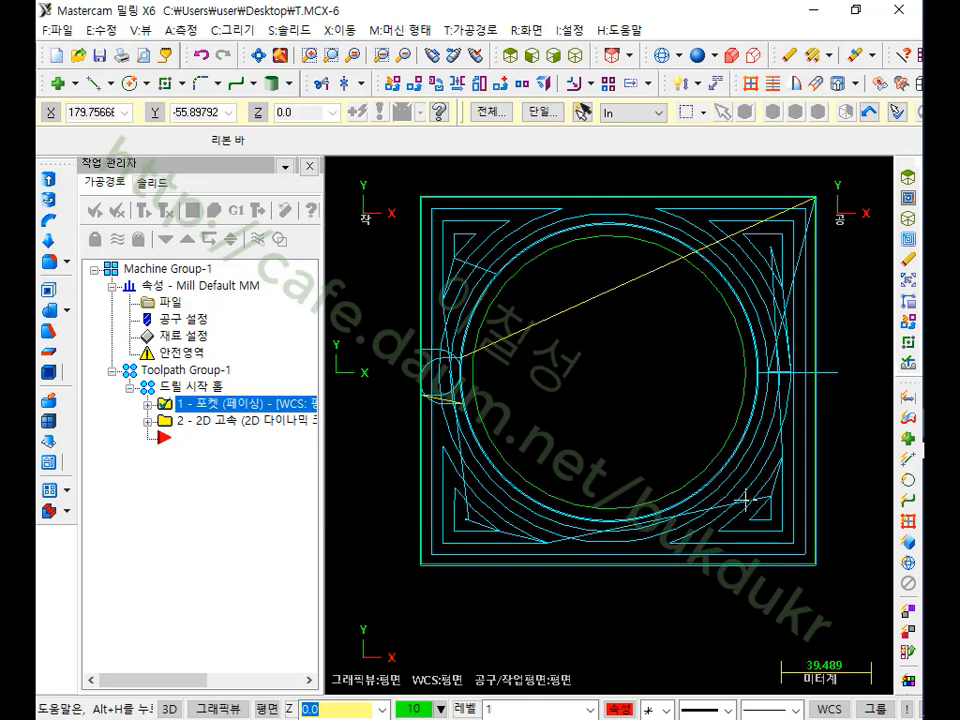
- Backplot the facing pocket operation and examine its straight entry cut and first pass around the circular island
{"action": "left_click", "coordinate": [147, 404]}
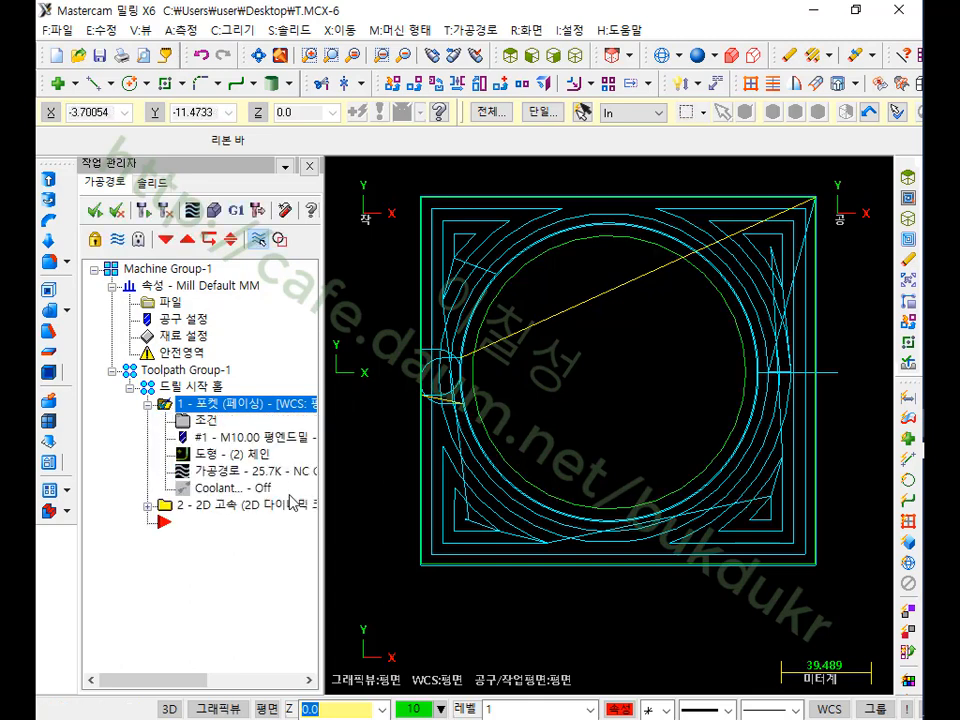
{"action": "left_click", "coordinate": [231, 475]}
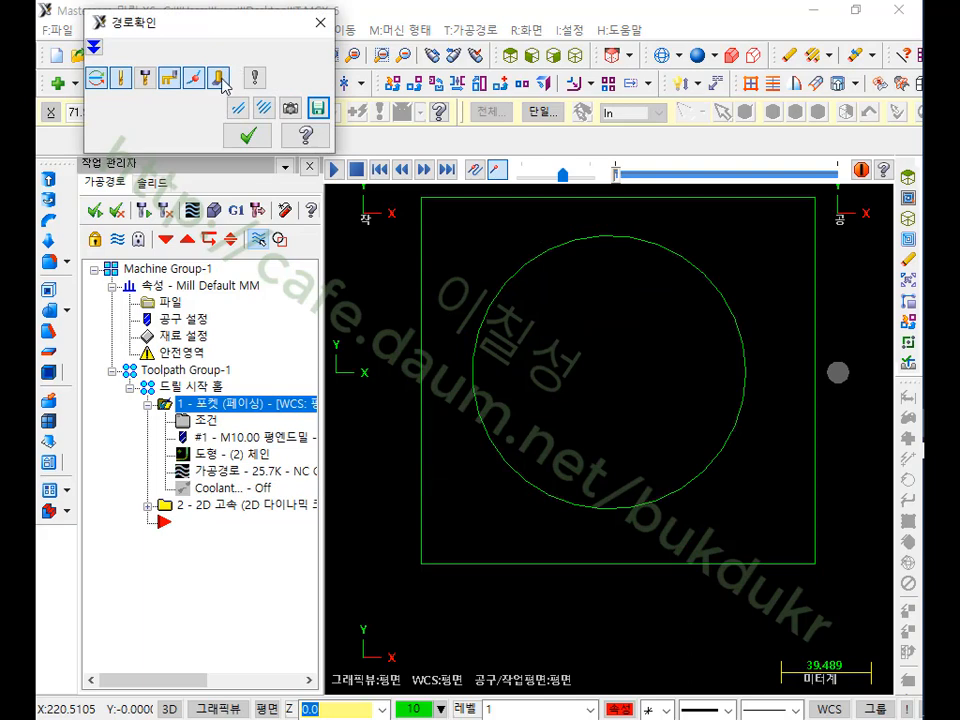
{"action": "left_click_drag", "start_coordinate": [620, 175], "coordinate": [625, 174]}
{"action": "scroll", "coordinate": [834, 392], "scroll_direction": "up", "scroll_amount": 6}
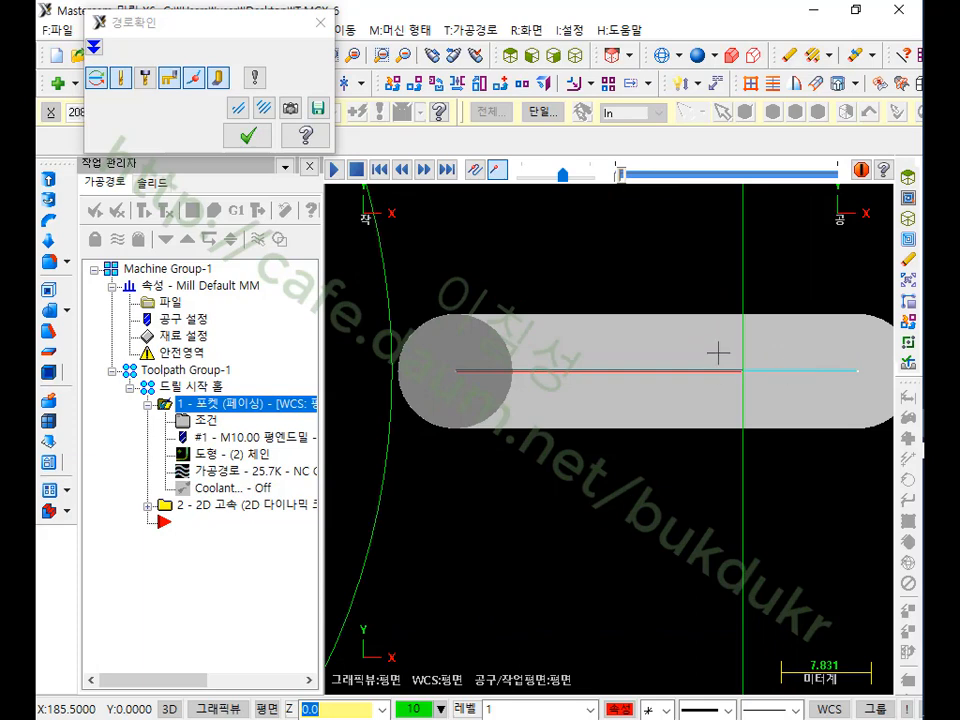
{"action": "scroll", "coordinate": [789, 385], "scroll_direction": "down", "scroll_amount": 3}
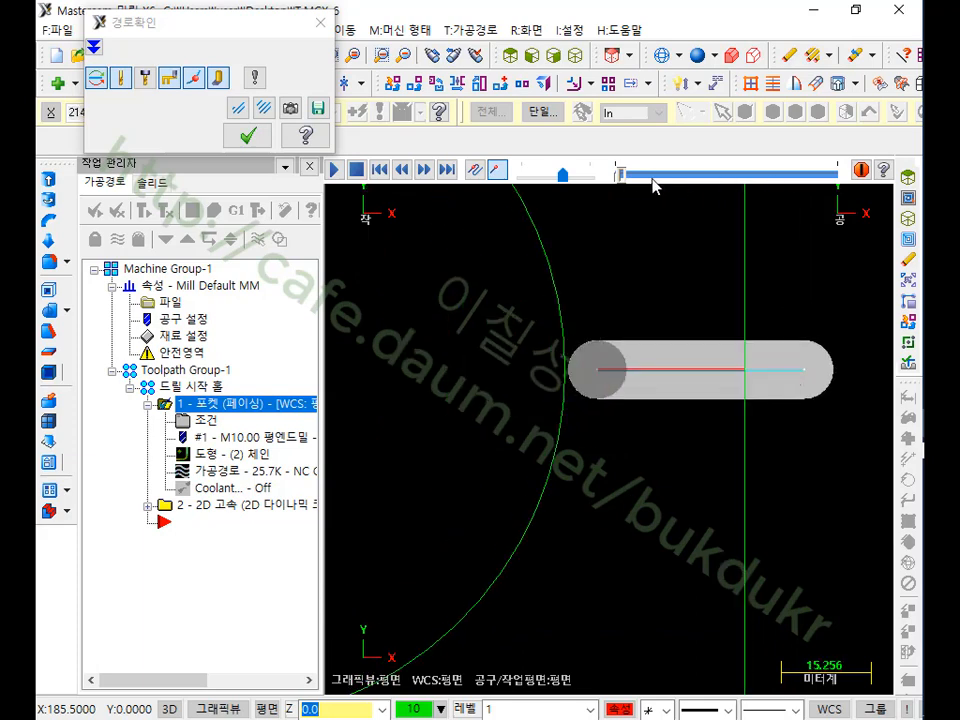
{"action": "left_click_drag", "start_coordinate": [621, 176], "coordinate": [624, 177]}
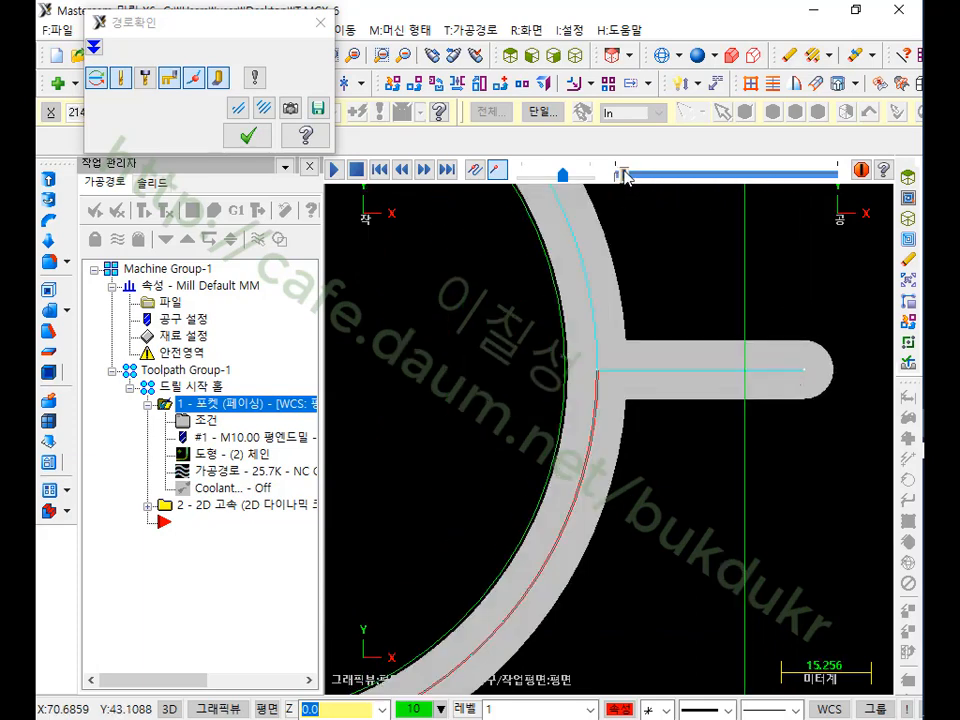
{"action": "scroll", "coordinate": [838, 443], "scroll_direction": "down", "scroll_amount": 4}
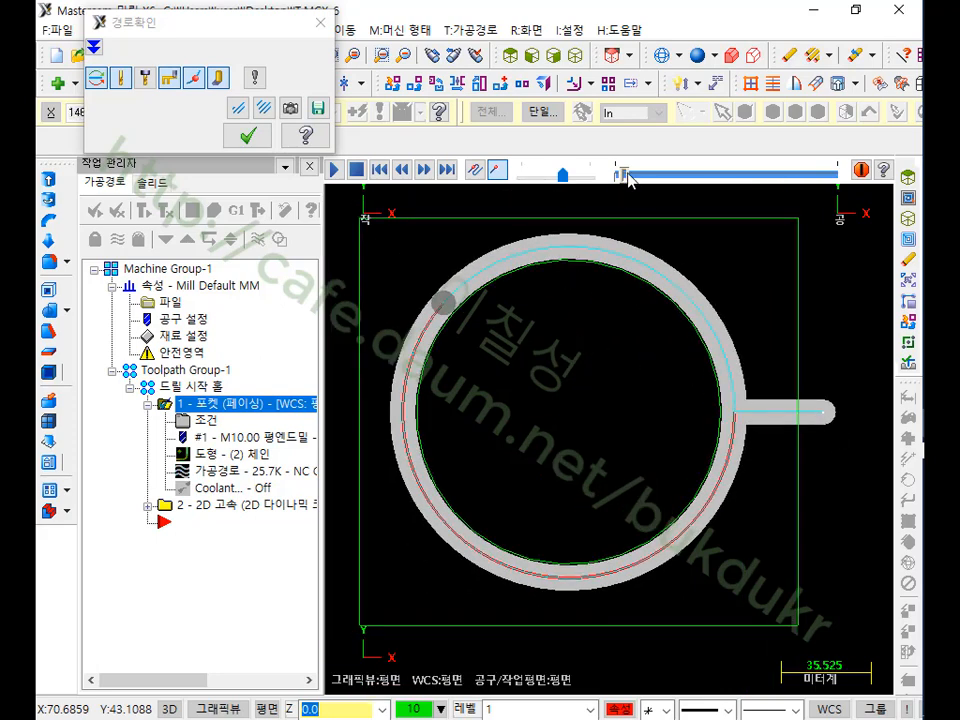
- Advance the pocket backplot to the rectangle's lower-left corner and examine the tool's position there closely
{"action": "left_click_drag", "start_coordinate": [628, 173], "coordinate": [653, 180]}
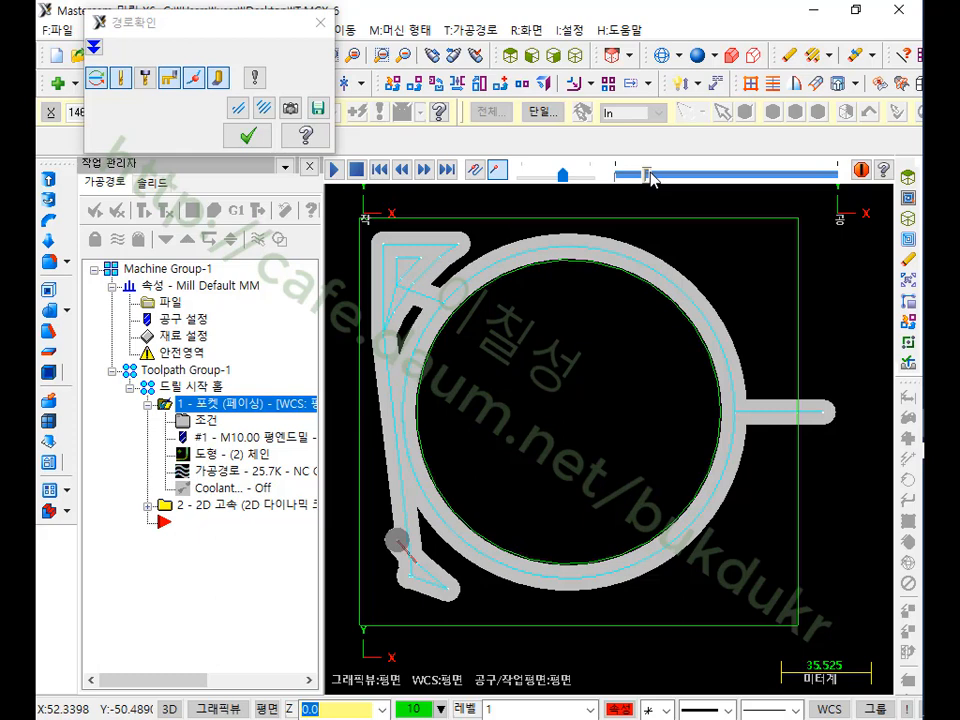
{"action": "left_click_drag", "start_coordinate": [651, 178], "coordinate": [654, 178]}
{"action": "scroll", "coordinate": [383, 600], "scroll_direction": "up", "scroll_amount": 10}
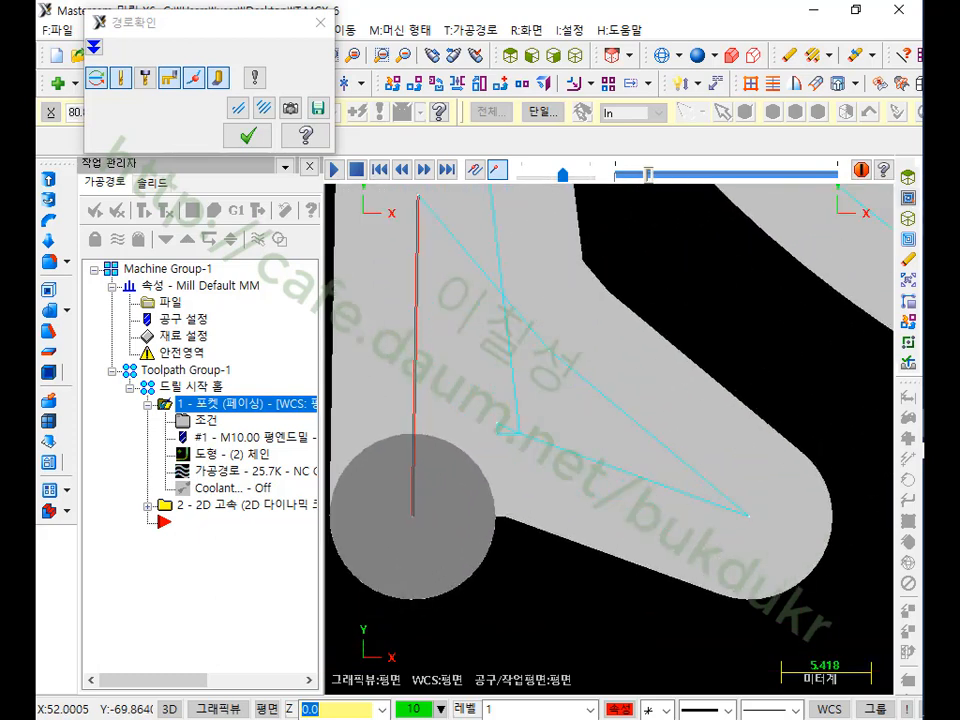
- Mark the tool's engagement along the corner cut with red freehand strokes, discard the annotation, and exit the backplot
{"action": "left_click_drag", "start_coordinate": [423, 501], "coordinate": [637, 598]}
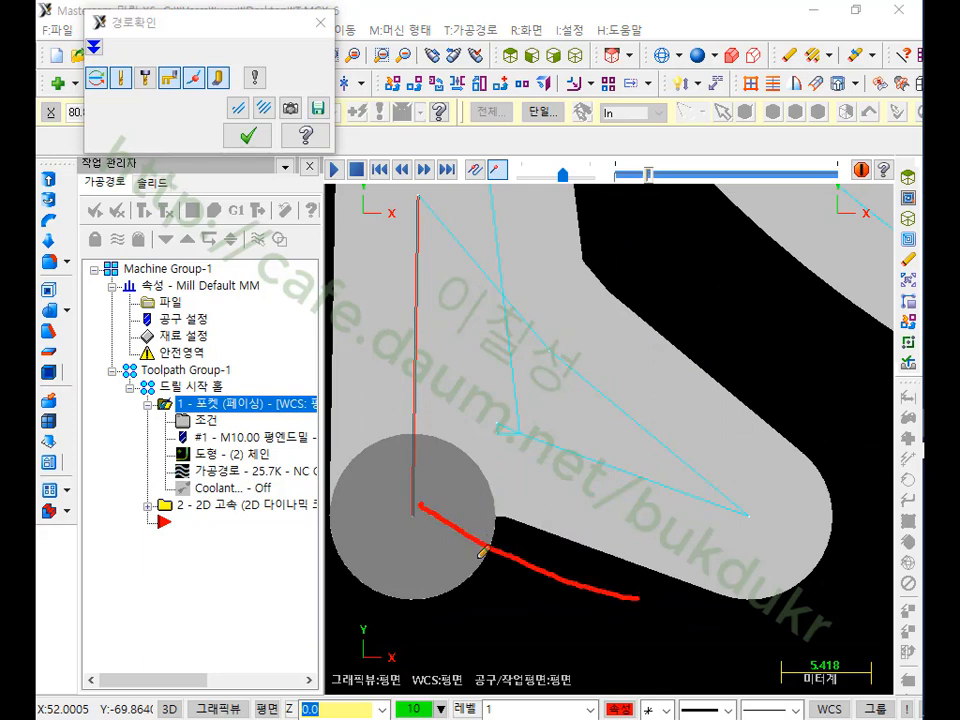
{"action": "mouse_move", "coordinate": [495, 517]}
{"action": "left_mouse_down"}
{"action": "mouse_move", "coordinate": [501, 576]}
{"action": "mouse_move", "coordinate": [434, 573]}
{"action": "left_mouse_up"}
{"action": "left_click_drag", "start_coordinate": [529, 531], "coordinate": [476, 615]}
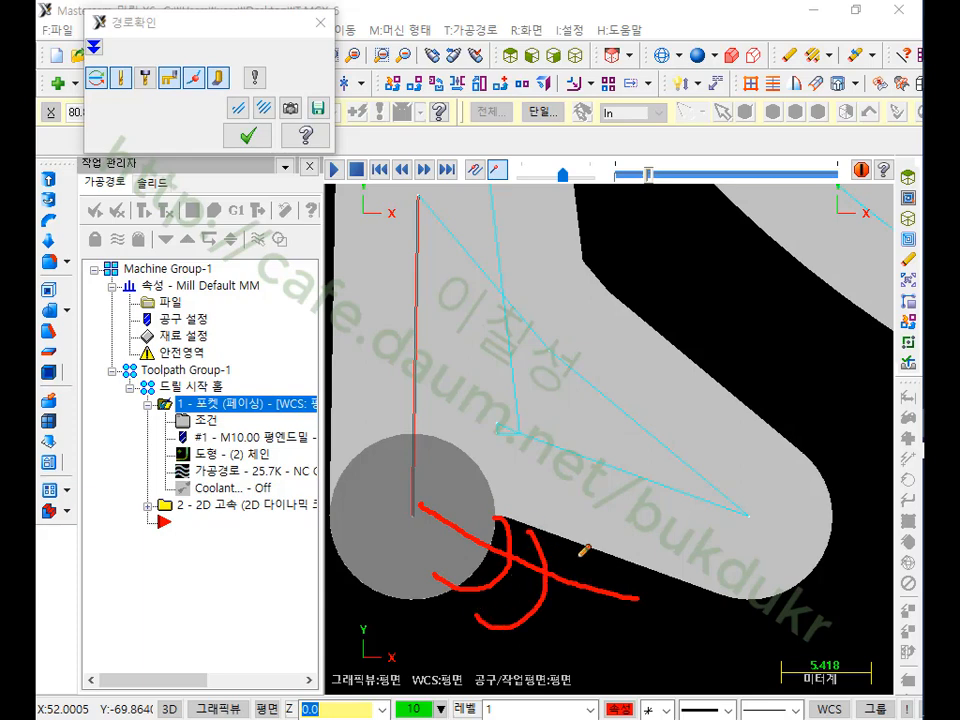
{"action": "left_click_drag", "start_coordinate": [599, 552], "coordinate": [515, 615]}
{"action": "left_click_drag", "start_coordinate": [657, 567], "coordinate": [576, 617]}
{"action": "mouse_move", "coordinate": [714, 590]}
{"action": "left_mouse_down"}
{"action": "mouse_move", "coordinate": [705, 622]}
{"action": "mouse_move", "coordinate": [585, 633]}
{"action": "left_mouse_up"}
{"action": "right_click", "coordinate": [673, 412]}
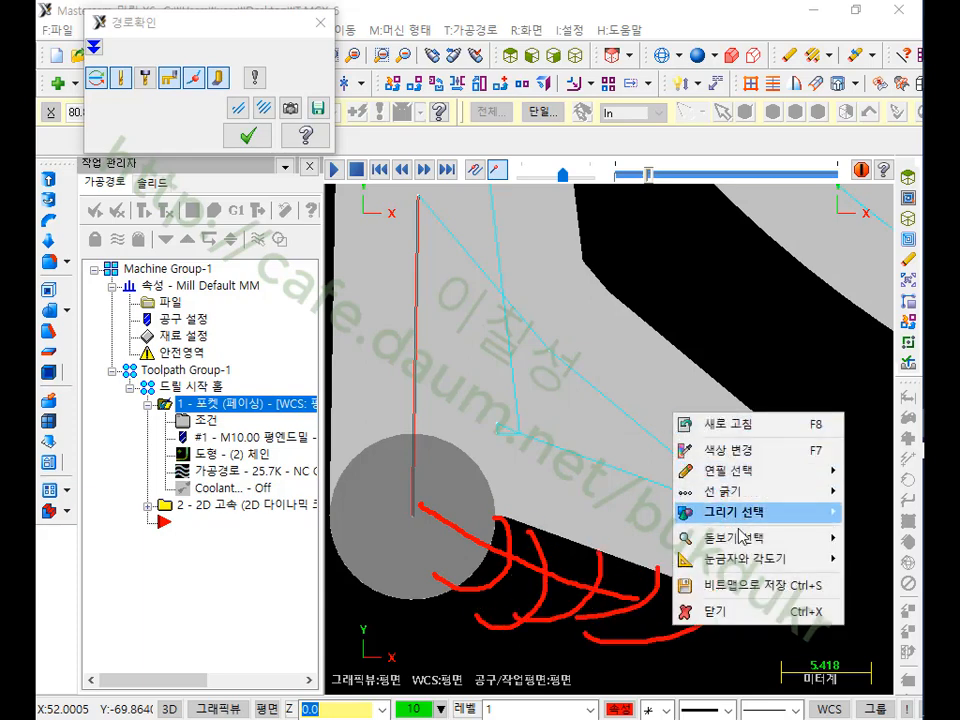
{"action": "left_click", "coordinate": [720, 612]}
{"action": "left_click", "coordinate": [249, 135]}
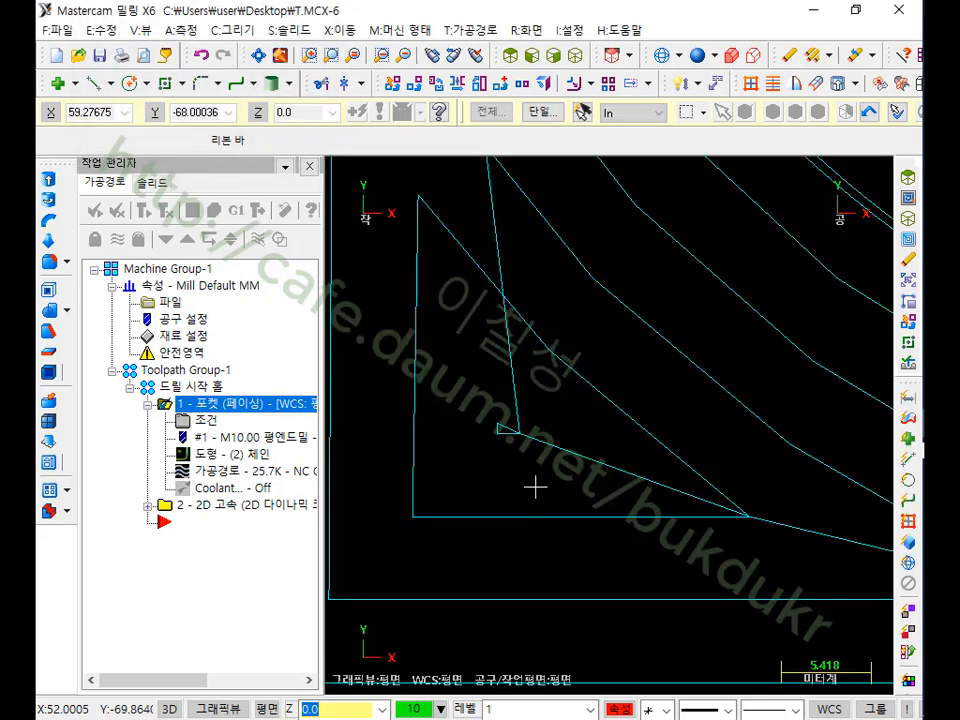
- Check the roughing stepover percentage in the pocket operation's parameters and close them without saving
{"action": "left_click", "coordinate": [200, 428]}
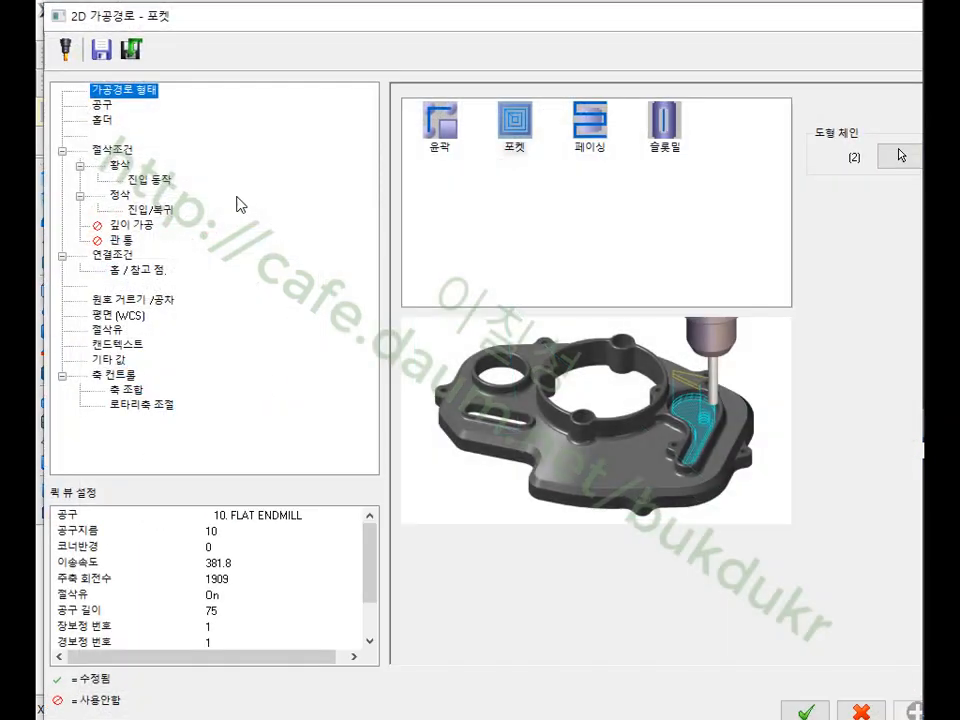
{"action": "left_click", "coordinate": [119, 165]}
{"action": "double_click", "coordinate": [550, 232]}
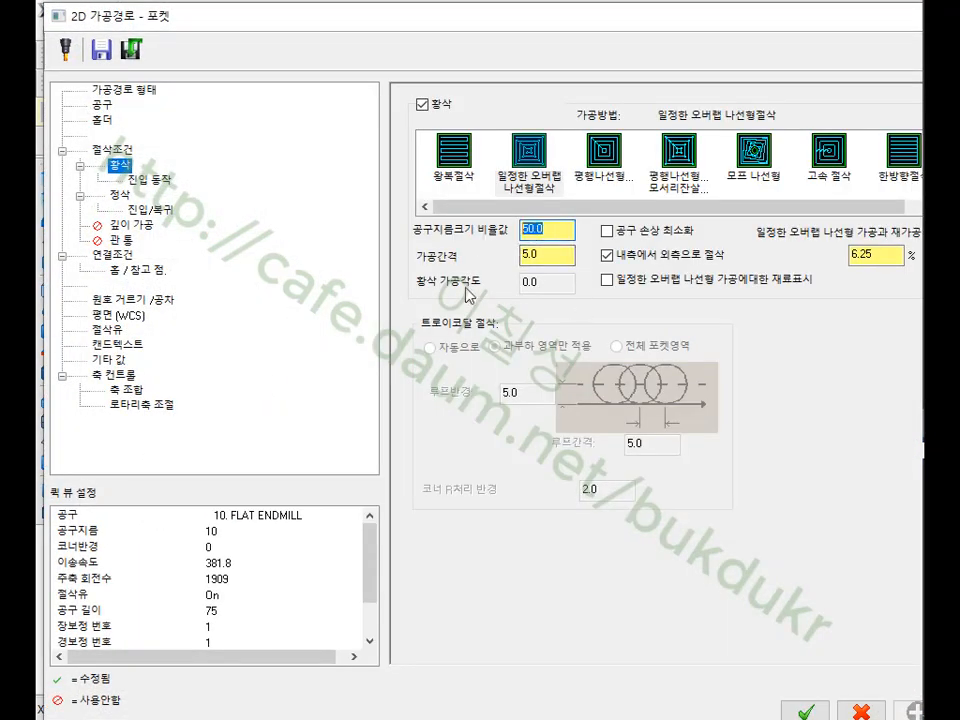
{"action": "key", "text": "shift+Tab"}
{"action": "key", "text": "Tab"}
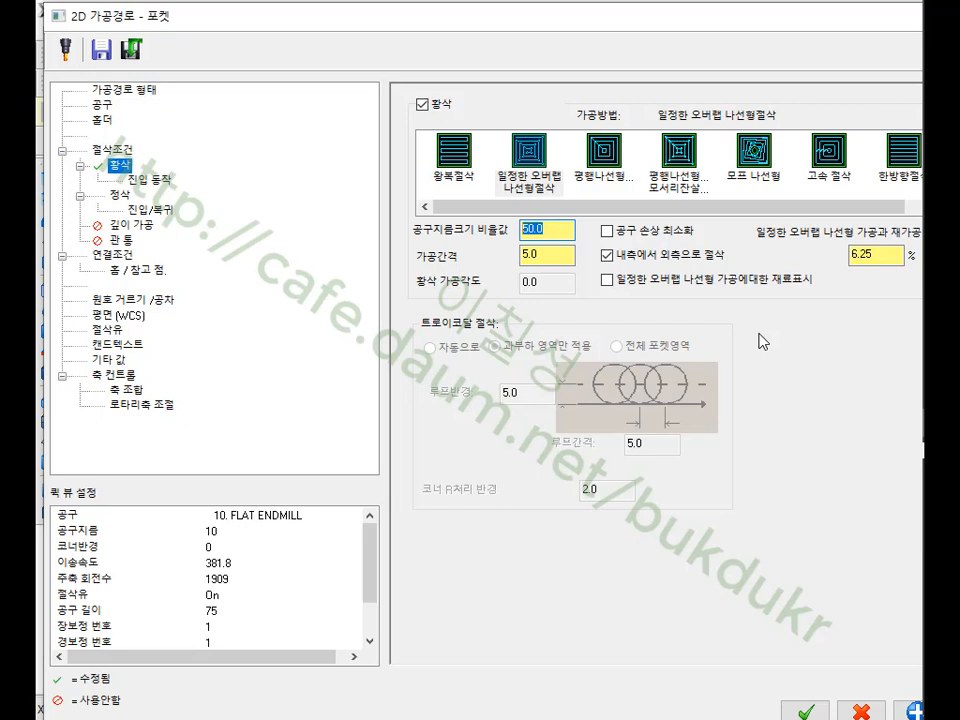
{"action": "left_click", "coordinate": [859, 709]}
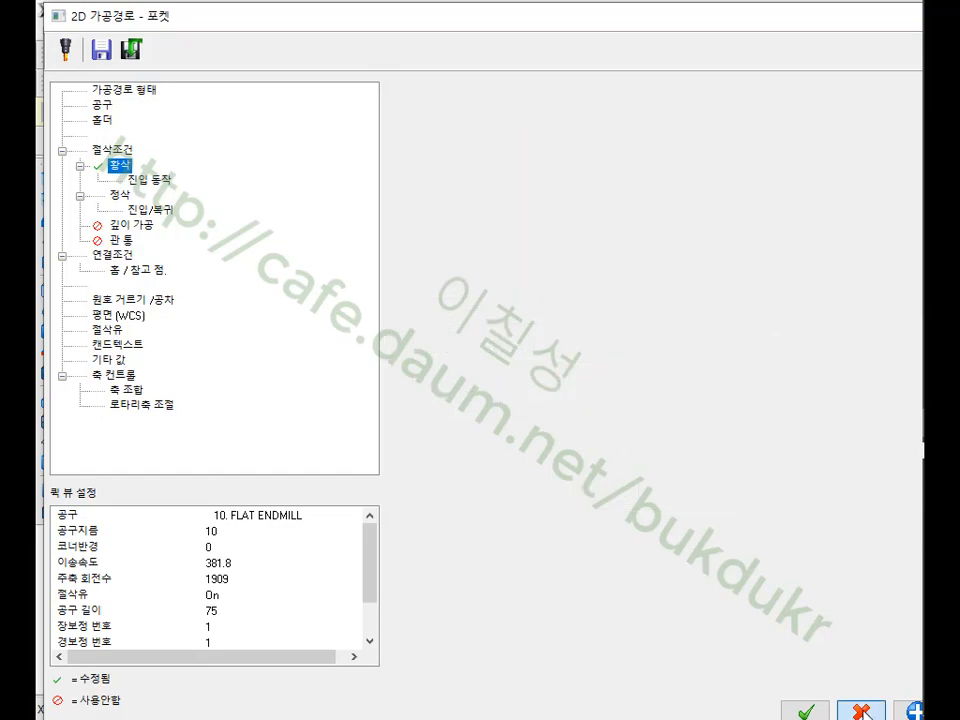
- Display the dynamic core operation's toolpath and examine its smooth passes around the circular island
{"action": "left_click", "coordinate": [182, 506]}
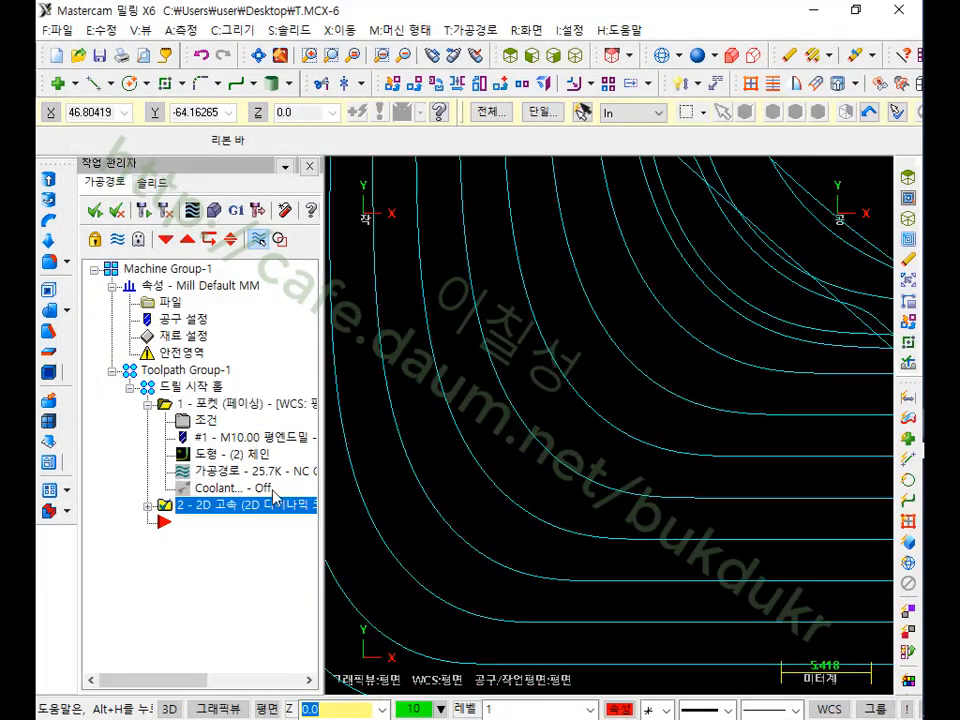
{"action": "scroll", "coordinate": [605, 510], "scroll_direction": "down", "scroll_amount": 5}
{"action": "scroll", "coordinate": [508, 509], "scroll_direction": "down", "scroll_amount": 9}
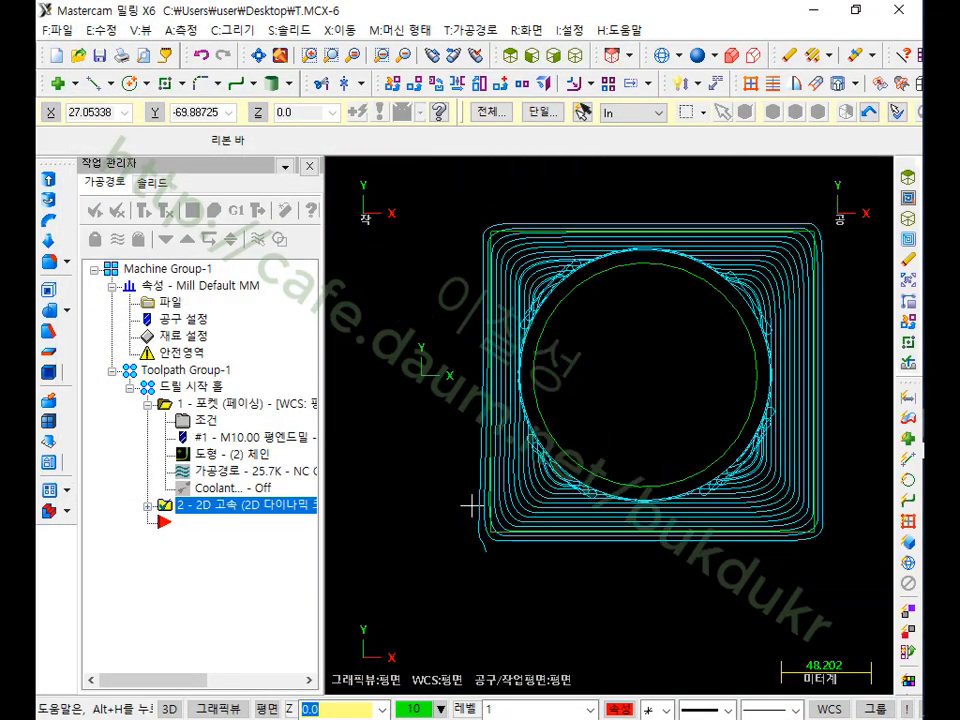
{"action": "scroll", "coordinate": [873, 297], "scroll_direction": "up", "scroll_amount": 2}
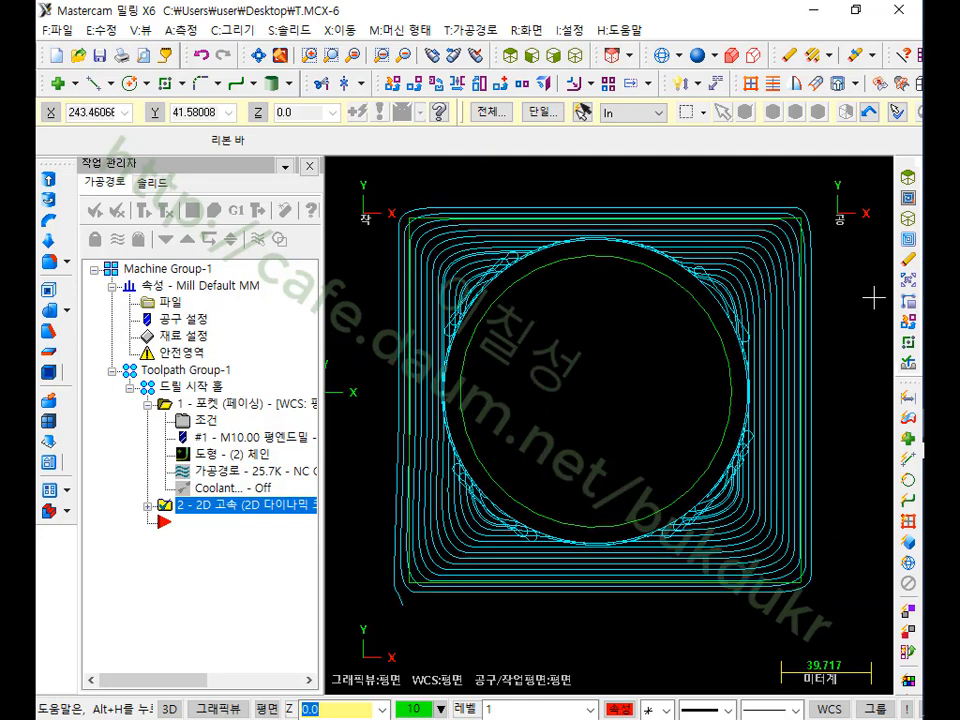
- Backplot the dynamic core operation, examine the tool's light engagement along the rectangle's outer edges, and exit the backplot
{"action": "left_click", "coordinate": [149, 506]}
{"action": "left_click", "coordinate": [229, 578]}
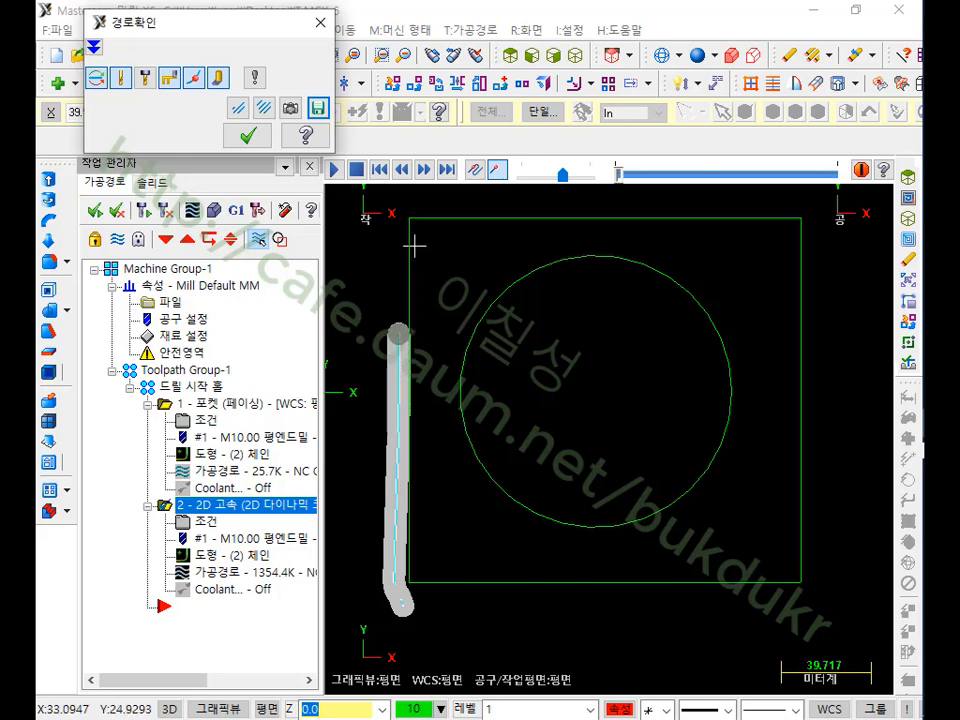
{"action": "scroll", "coordinate": [421, 209], "scroll_direction": "up", "scroll_amount": 5}
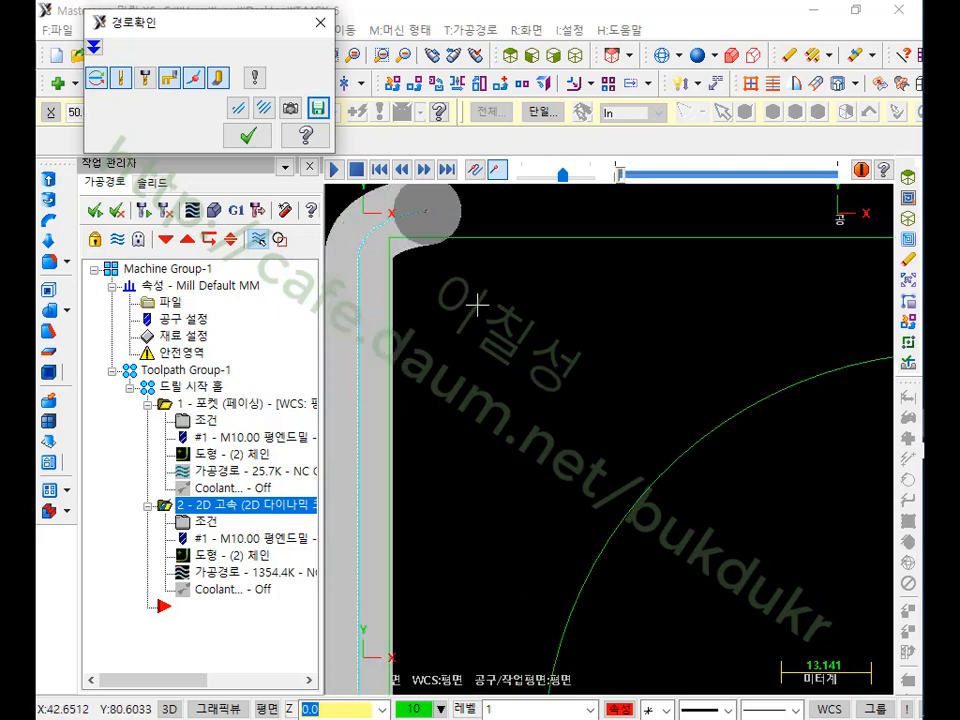
{"action": "scroll", "coordinate": [463, 297], "scroll_direction": "down", "scroll_amount": 4}
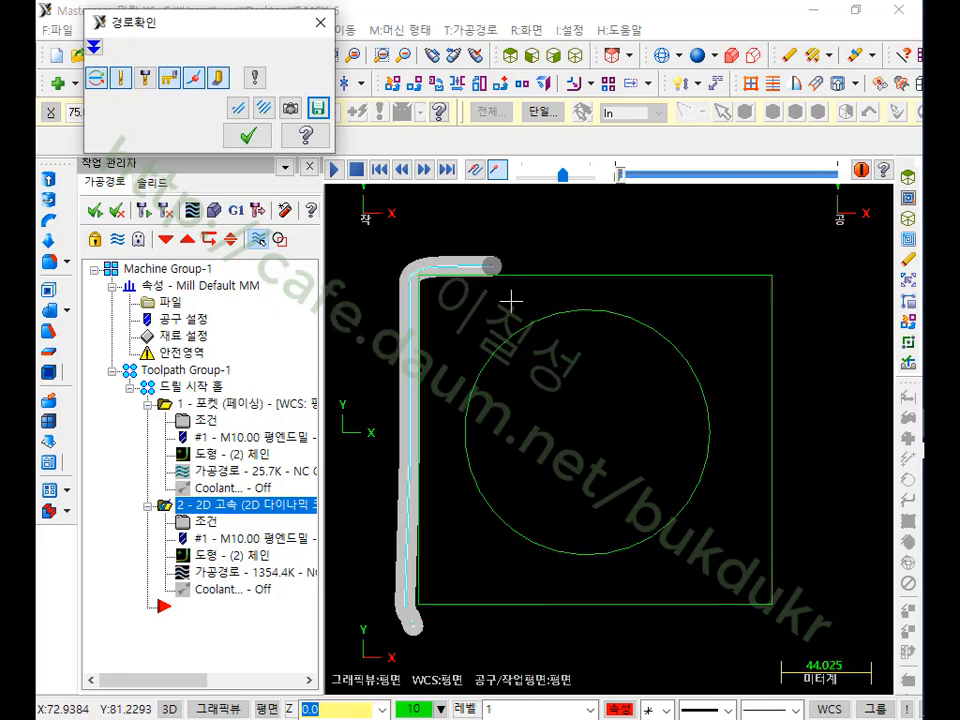
{"action": "scroll", "coordinate": [499, 257], "scroll_direction": "up", "scroll_amount": 2}
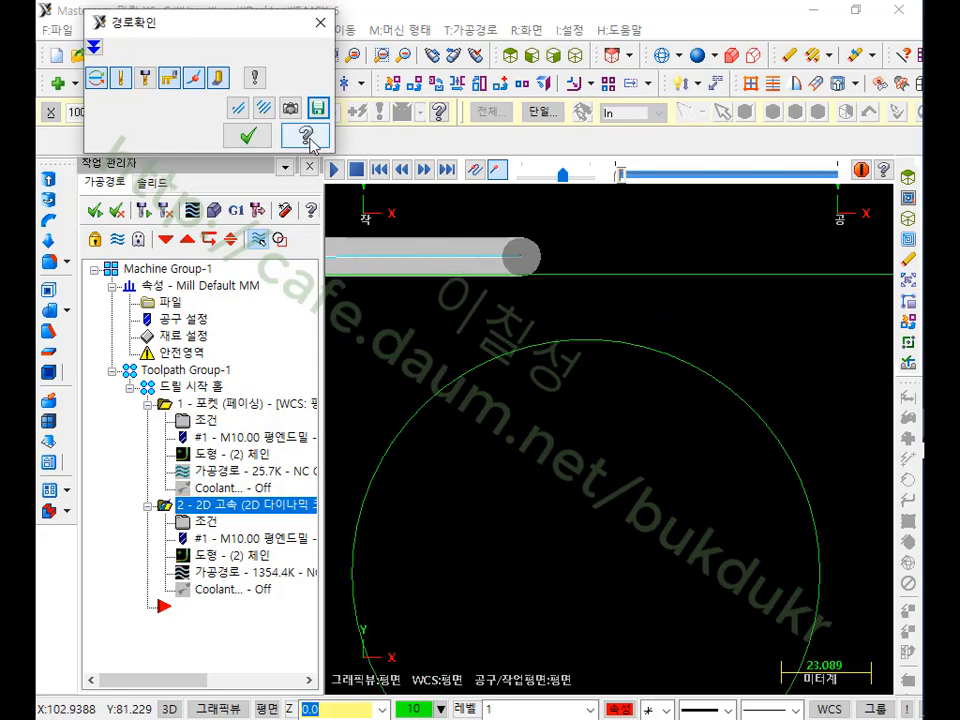
{"action": "left_click", "coordinate": [252, 142]}
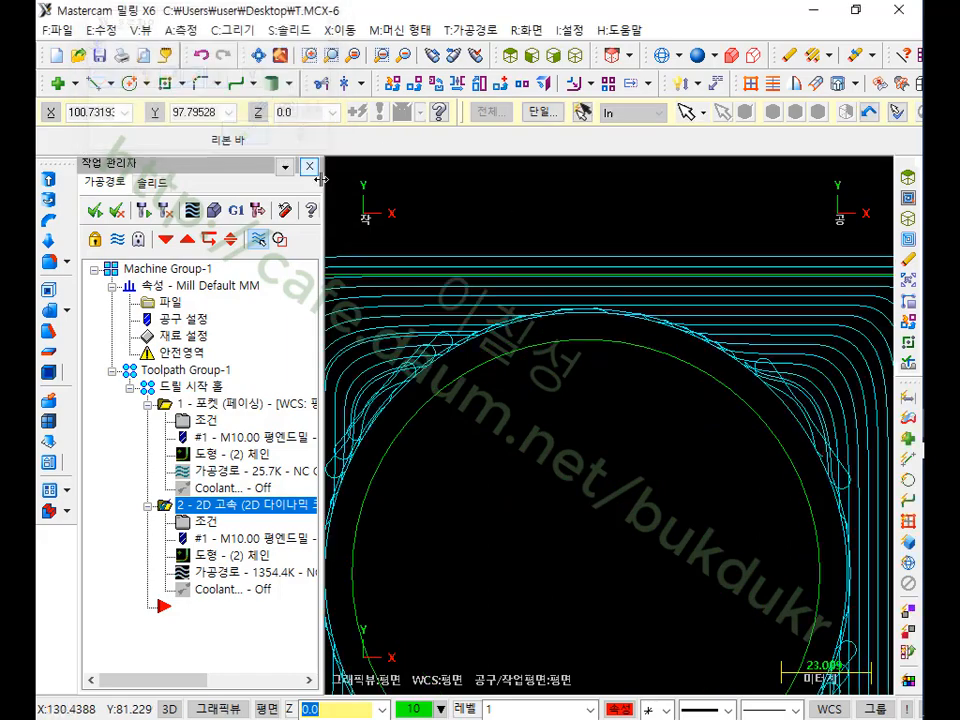
- Set both the wall and floor stock to leave to 0.0 in the dynamic core operation's cut parameters
{"action": "scroll", "coordinate": [660, 249], "scroll_direction": "down", "scroll_amount": 3}
{"action": "left_click", "coordinate": [205, 521]}
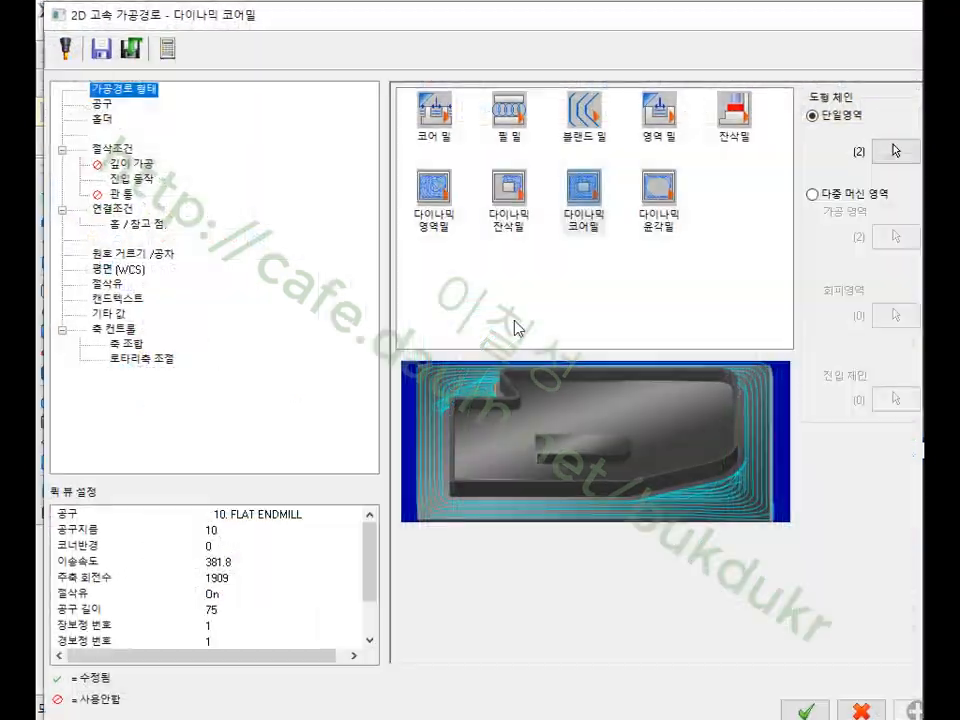
{"action": "left_click", "coordinate": [122, 150]}
{"action": "left_click_drag", "start_coordinate": [661, 38], "coordinate": [492, 45]}
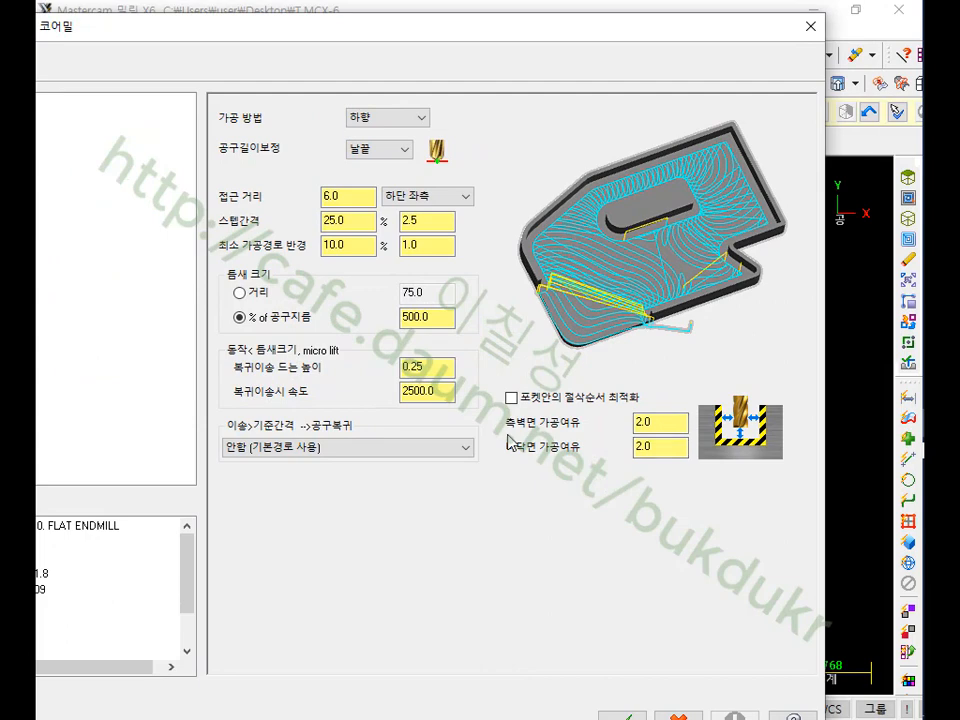
{"action": "double_click", "coordinate": [670, 421]}
{"action": "type", "text": "0.0"}
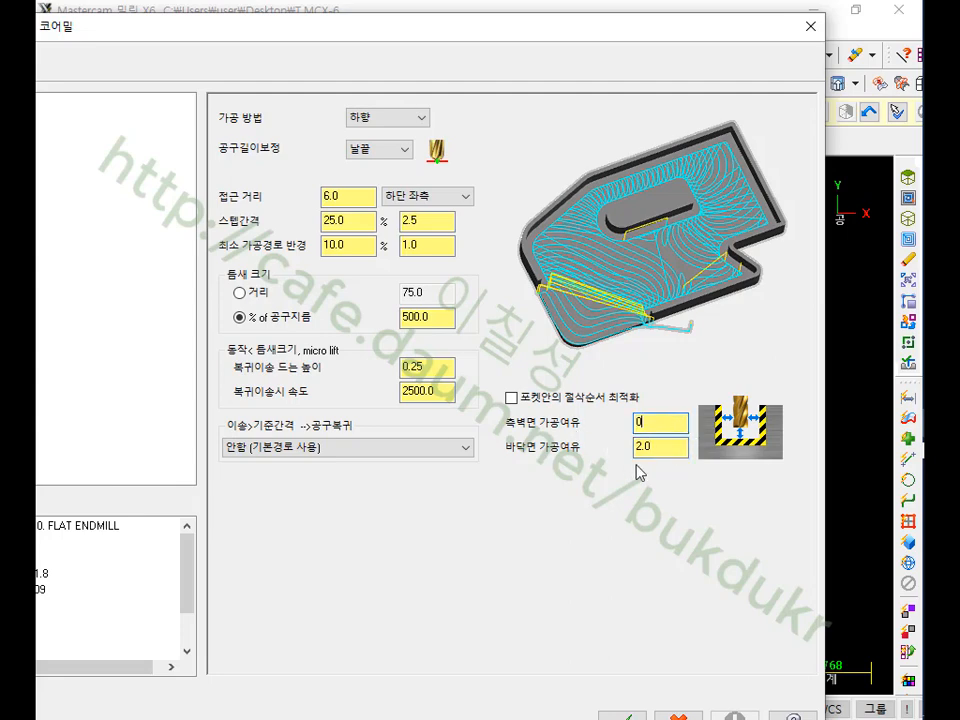
{"action": "key", "text": "Tab"}
{"action": "type", "text": "0.0"}
{"action": "left_click", "coordinate": [666, 422]}
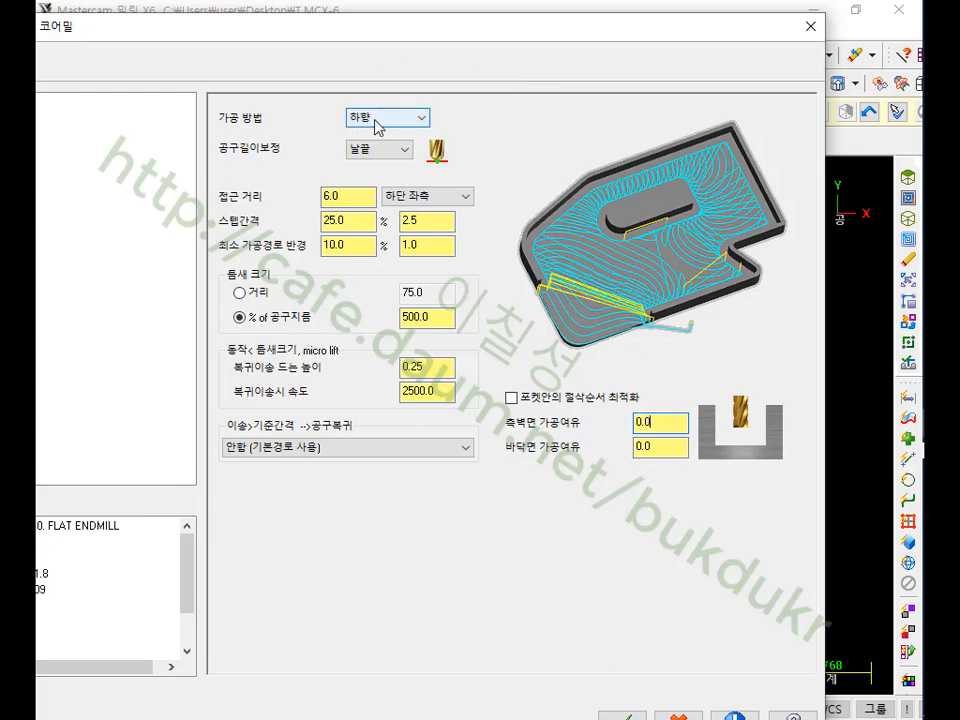
- Mark the cutting method, tip compensation, approach distance, stepover and minimum toolpath radius settings with red freehand strokes, and discard the annotation
{"action": "left_click_drag", "start_coordinate": [328, 131], "coordinate": [453, 127]}
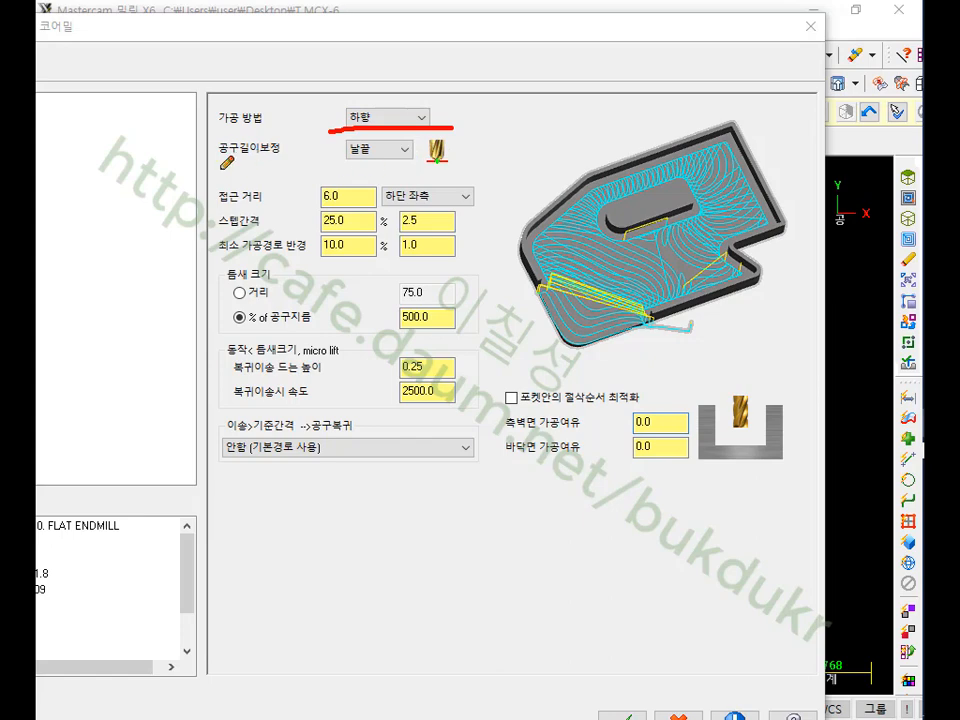
{"action": "left_click_drag", "start_coordinate": [216, 168], "coordinate": [451, 167]}
{"action": "mouse_move", "coordinate": [210, 209]}
{"action": "left_mouse_down"}
{"action": "mouse_move", "coordinate": [374, 207]}
{"action": "mouse_move", "coordinate": [322, 178]}
{"action": "mouse_move", "coordinate": [372, 180]}
{"action": "mouse_move", "coordinate": [381, 202]}
{"action": "mouse_move", "coordinate": [321, 209]}
{"action": "mouse_move", "coordinate": [314, 190]}
{"action": "left_mouse_up"}
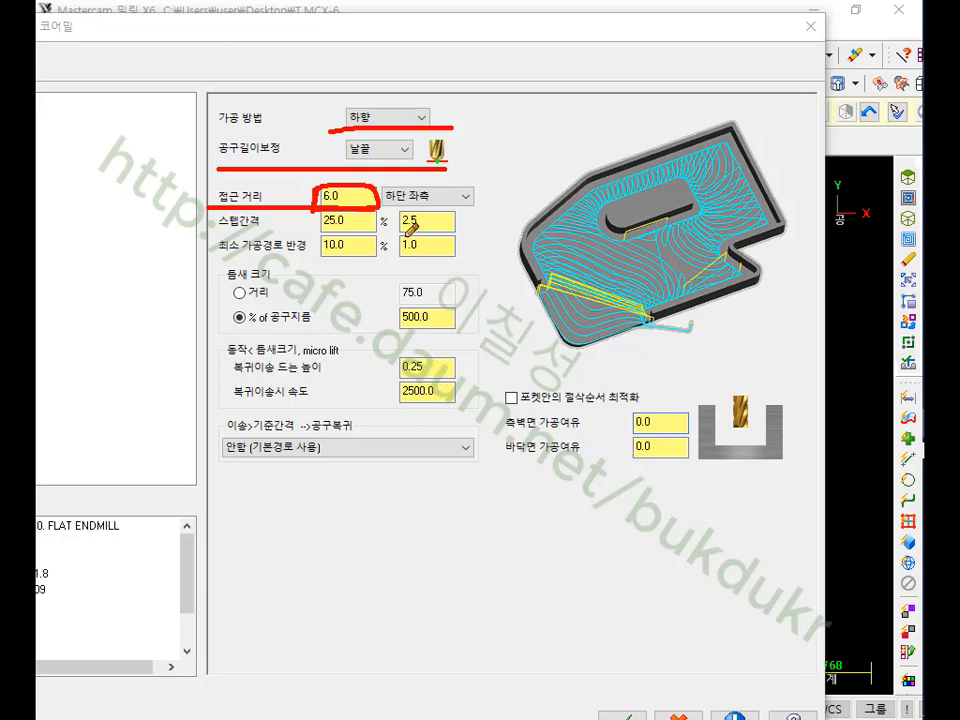
{"action": "left_click_drag", "start_coordinate": [209, 232], "coordinate": [310, 233]}
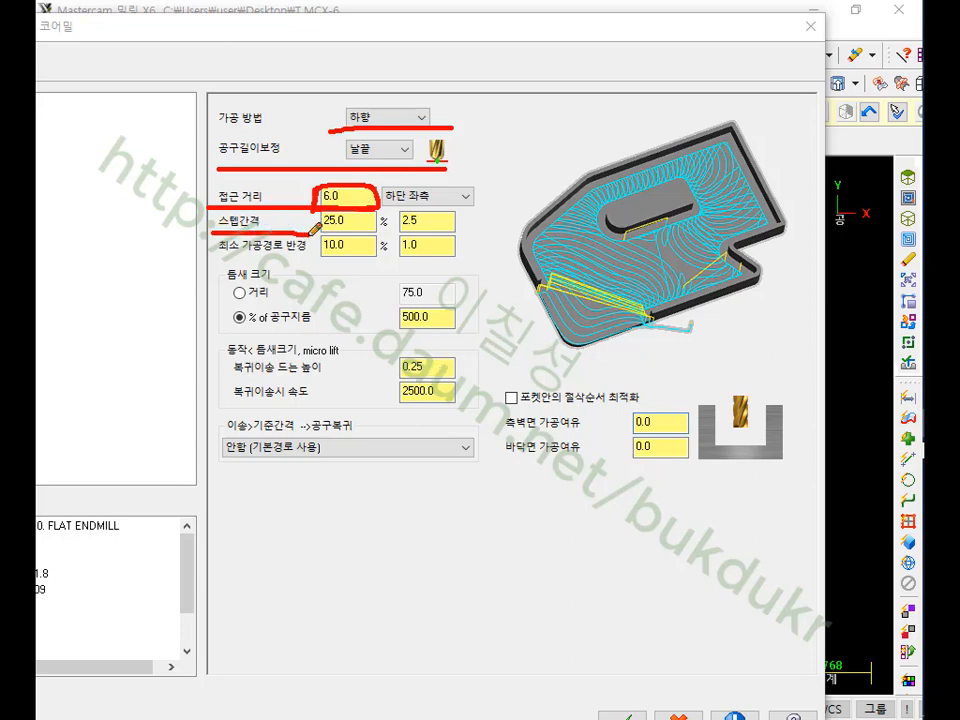
{"action": "mouse_move", "coordinate": [370, 228]}
{"action": "left_mouse_down"}
{"action": "mouse_move", "coordinate": [325, 236]}
{"action": "mouse_move", "coordinate": [316, 212]}
{"action": "mouse_move", "coordinate": [352, 208]}
{"action": "mouse_move", "coordinate": [372, 230]}
{"action": "left_mouse_up"}
{"action": "mouse_move", "coordinate": [440, 235]}
{"action": "left_mouse_down"}
{"action": "mouse_move", "coordinate": [400, 231]}
{"action": "mouse_move", "coordinate": [450, 211]}
{"action": "mouse_move", "coordinate": [459, 226]}
{"action": "left_mouse_up"}
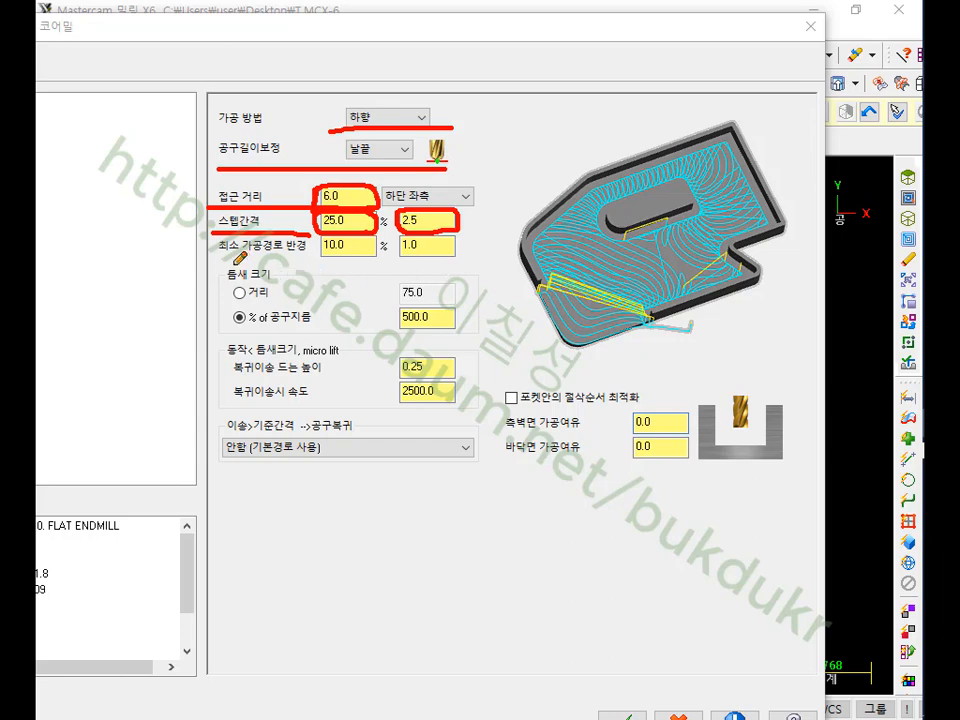
{"action": "left_click_drag", "start_coordinate": [211, 257], "coordinate": [308, 258]}
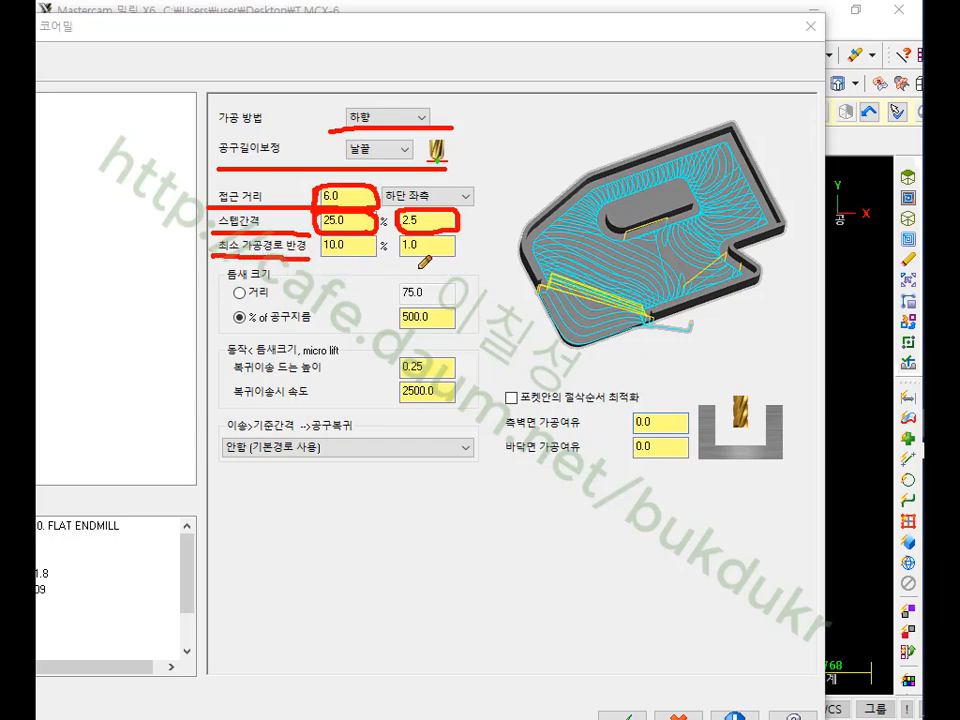
{"action": "right_click", "coordinate": [516, 148]}
{"action": "left_click", "coordinate": [558, 343]}
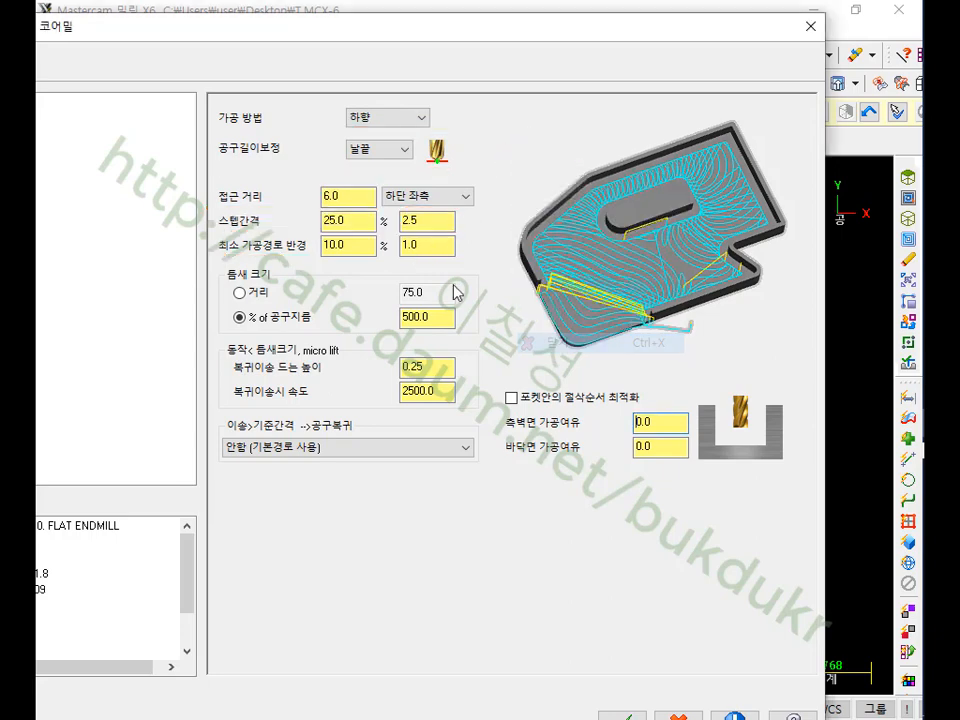
- Examine the illustrations for the minimum toolpath radius, stepover and approach distance
{"action": "left_click", "coordinate": [435, 246]}
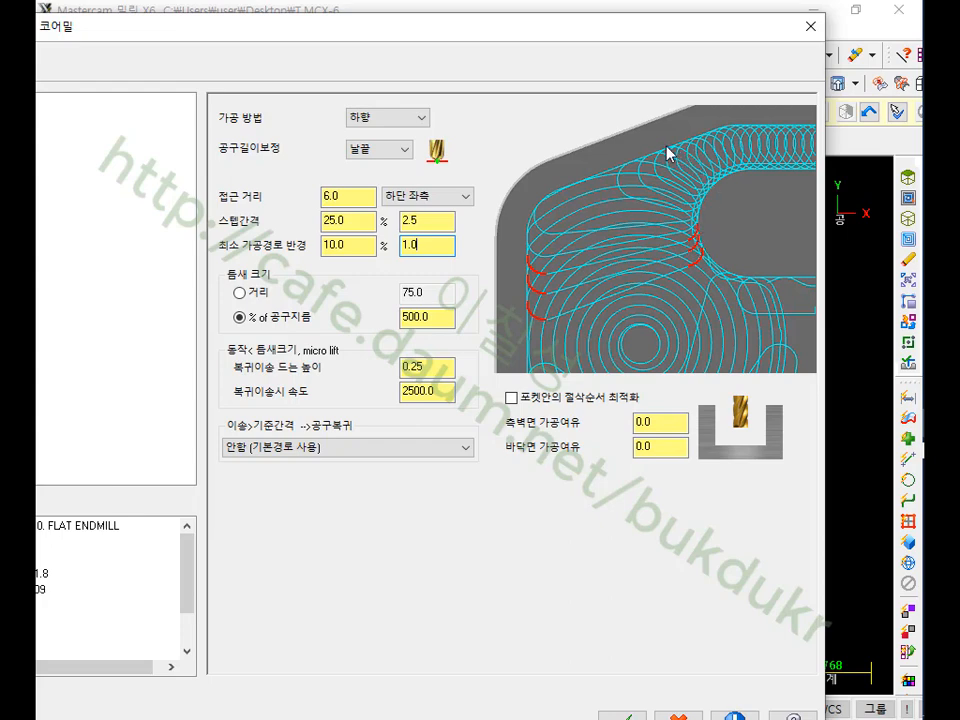
{"action": "left_click", "coordinate": [440, 220]}
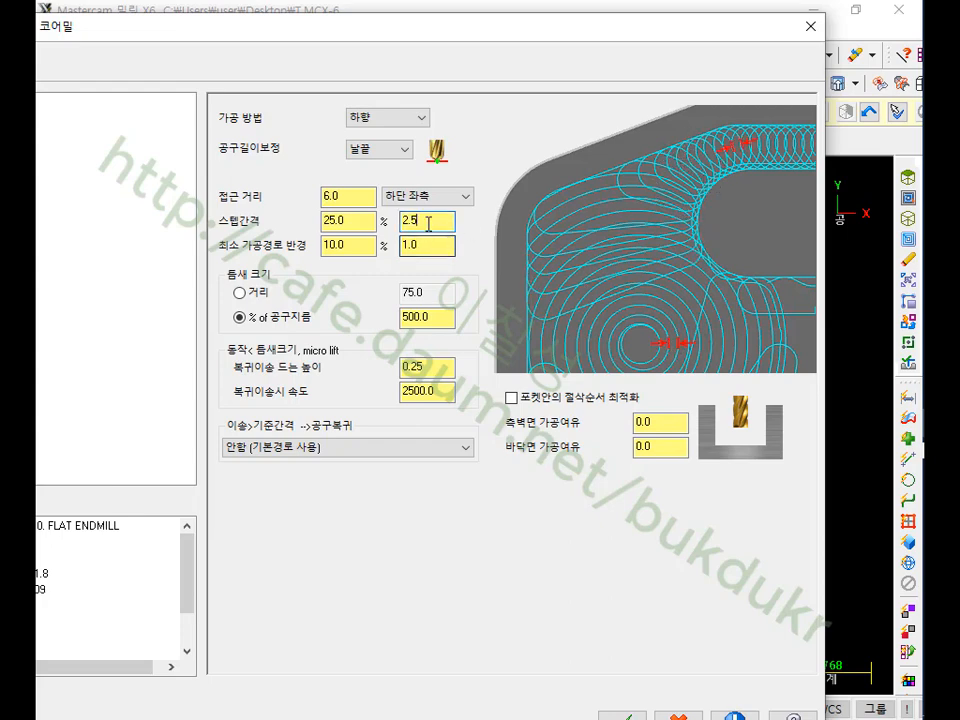
{"action": "left_click", "coordinate": [356, 200]}
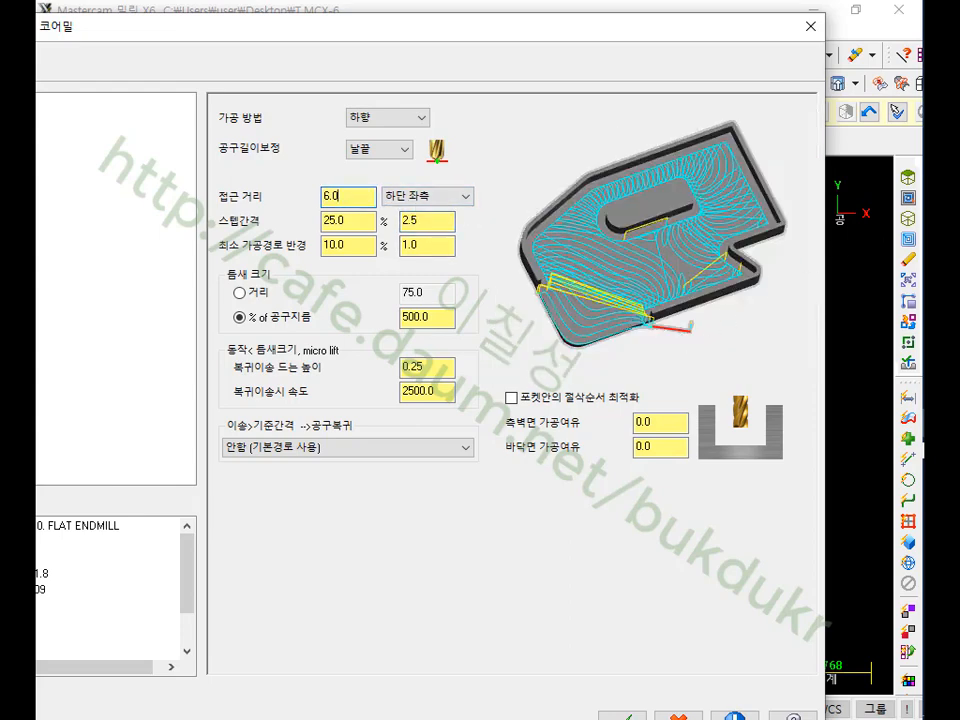
- Circle the approach move in the illustration and outline the approach distance and its corner option in red, and discard the annotation
{"action": "mouse_move", "coordinate": [698, 318]}
{"action": "left_mouse_down"}
{"action": "mouse_move", "coordinate": [625, 328]}
{"action": "mouse_move", "coordinate": [696, 343]}
{"action": "mouse_move", "coordinate": [670, 322]}
{"action": "mouse_move", "coordinate": [691, 325]}
{"action": "left_mouse_up"}
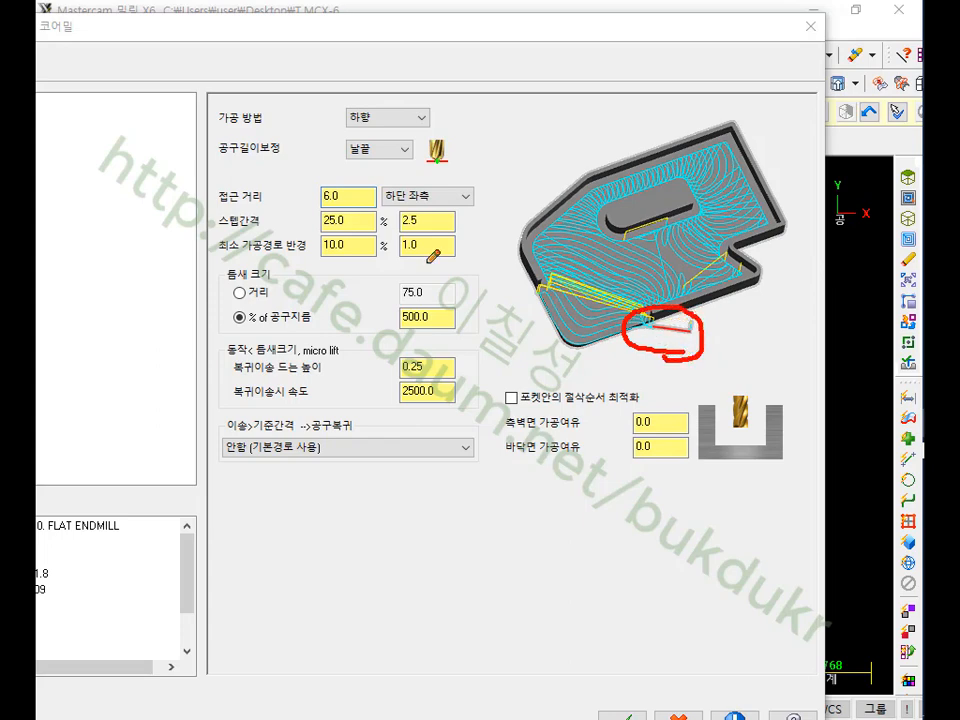
{"action": "mouse_move", "coordinate": [362, 212]}
{"action": "left_mouse_down"}
{"action": "mouse_move", "coordinate": [215, 208]}
{"action": "mouse_move", "coordinate": [366, 196]}
{"action": "mouse_move", "coordinate": [345, 213]}
{"action": "left_mouse_up"}
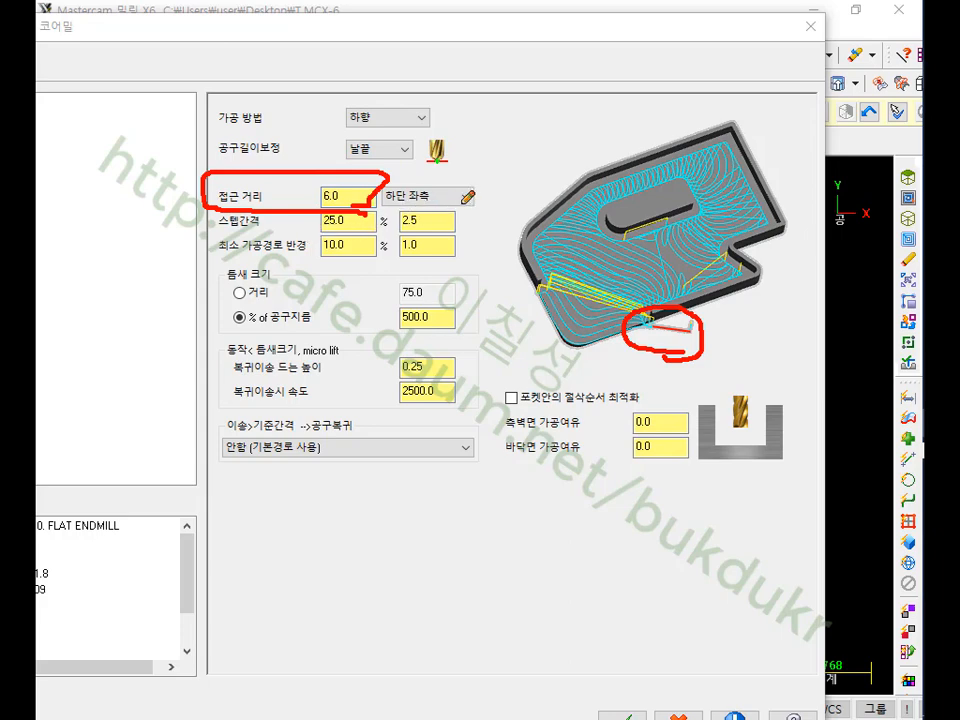
{"action": "left_click_drag", "start_coordinate": [470, 200], "coordinate": [386, 191]}
{"action": "mouse_move", "coordinate": [467, 183]}
{"action": "left_mouse_down"}
{"action": "mouse_move", "coordinate": [480, 202]}
{"action": "mouse_move", "coordinate": [463, 203]}
{"action": "left_mouse_up"}
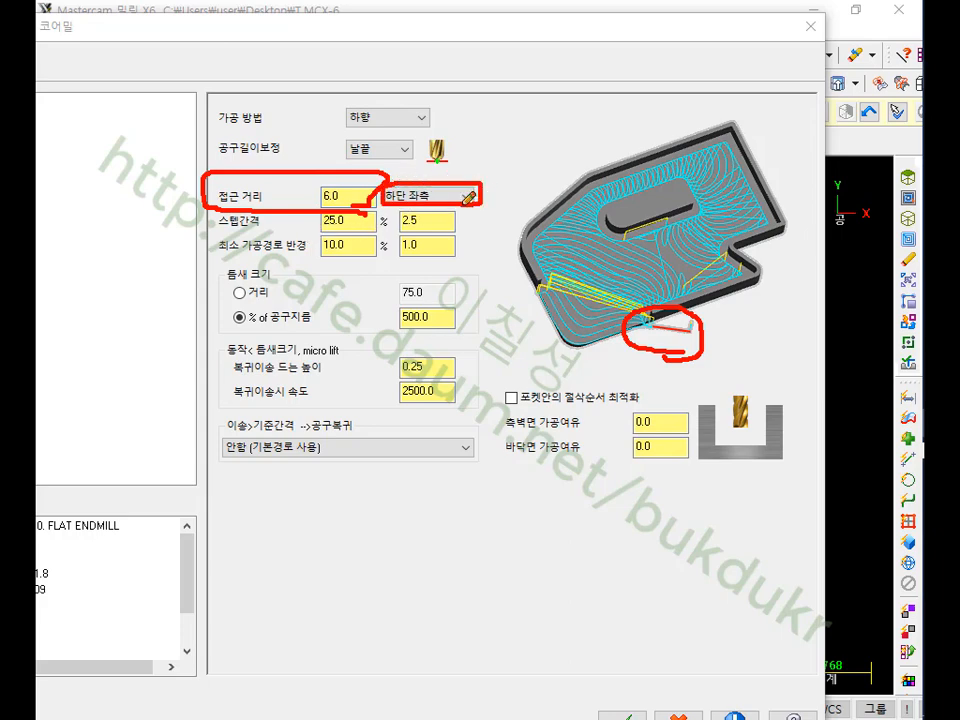
{"action": "mouse_move", "coordinate": [500, 335]}
{"action": "left_mouse_down"}
{"action": "mouse_move", "coordinate": [495, 364]}
{"action": "mouse_move", "coordinate": [527, 386]}
{"action": "left_mouse_up"}
{"action": "right_click", "coordinate": [525, 130]}
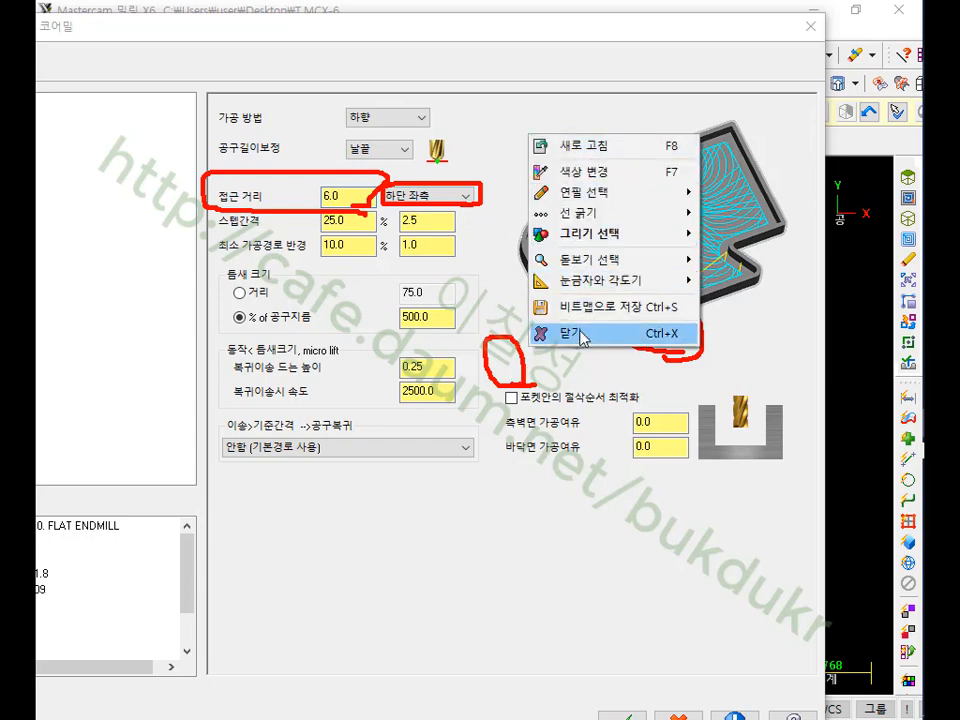
{"action": "left_click", "coordinate": [570, 332]}
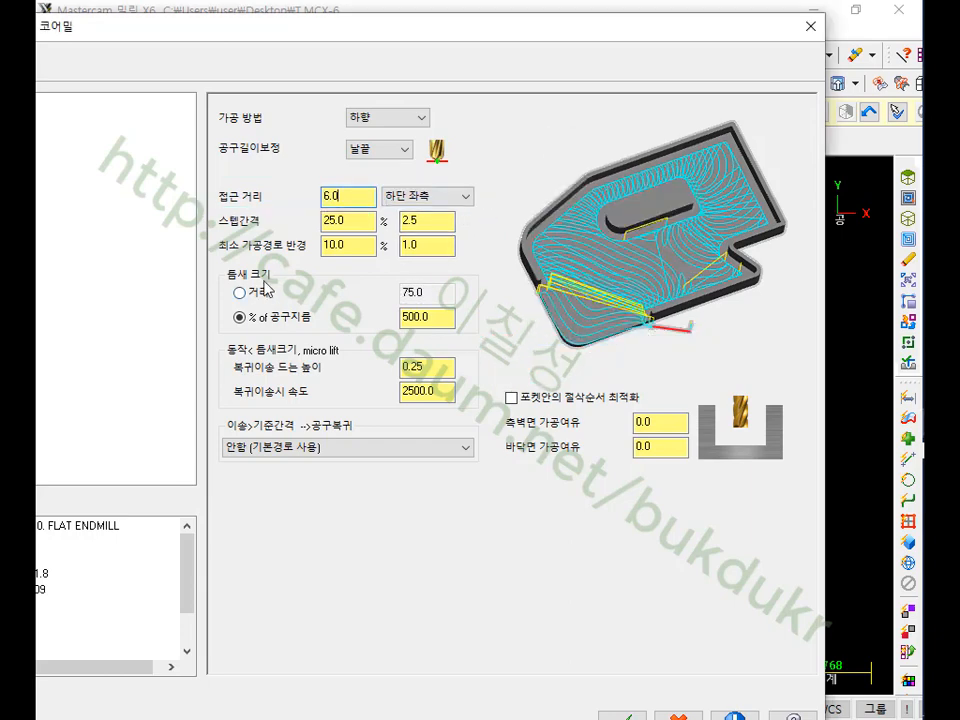
- Examine the illustrations for the gap size as a percentage of tool diameter, the micro lift height and the back feedrate
{"action": "left_click", "coordinate": [437, 319]}
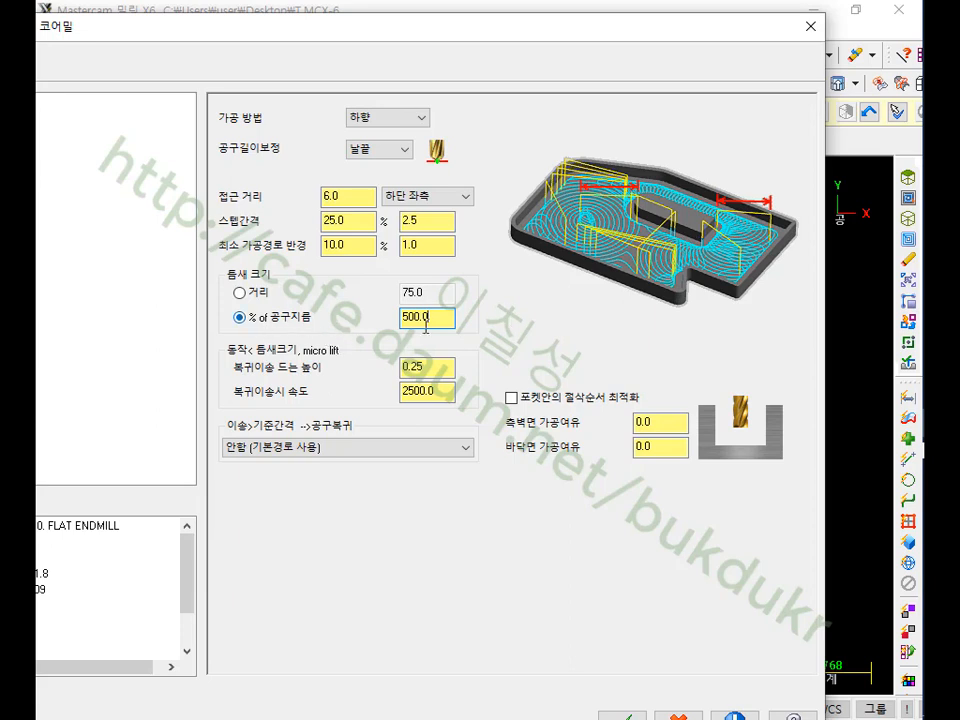
{"action": "left_click_drag", "start_coordinate": [441, 319], "coordinate": [358, 322]}
{"action": "left_click", "coordinate": [440, 319]}
{"action": "left_click", "coordinate": [440, 367]}
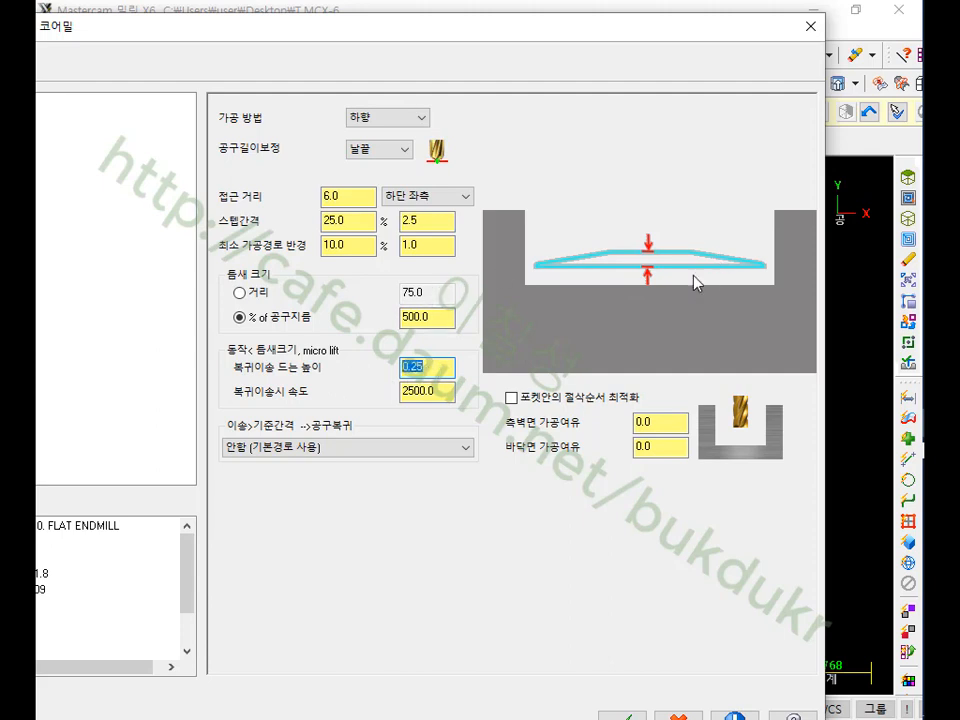
{"action": "left_click", "coordinate": [446, 391]}
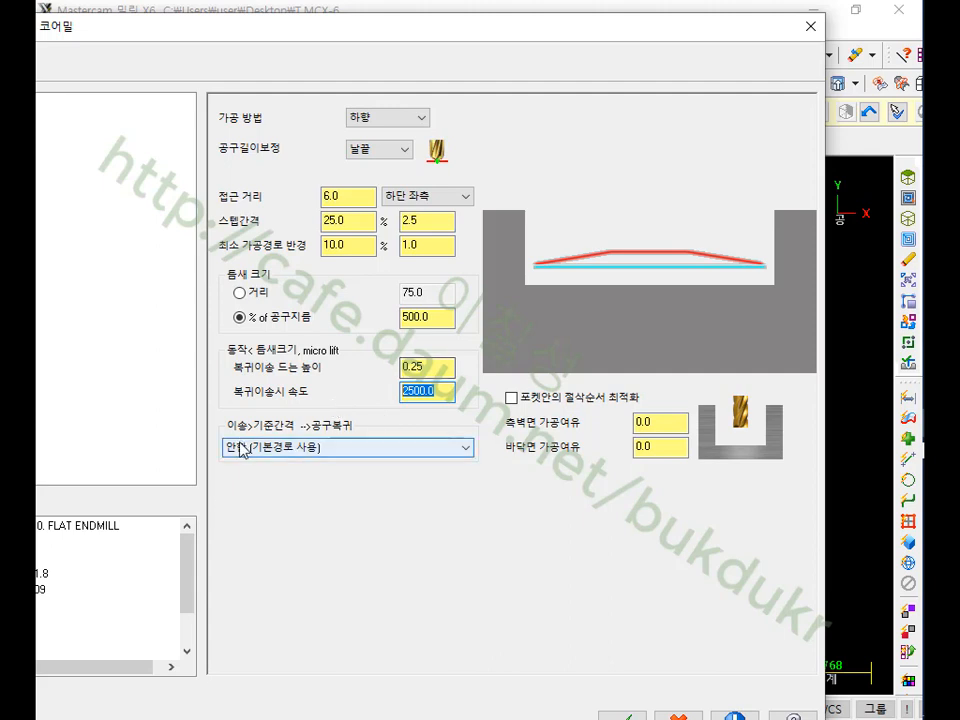
- Try each tool retract option for moves beyond the gap size and return to 안함 (기본경로 사용)
{"action": "left_click", "coordinate": [279, 448]}
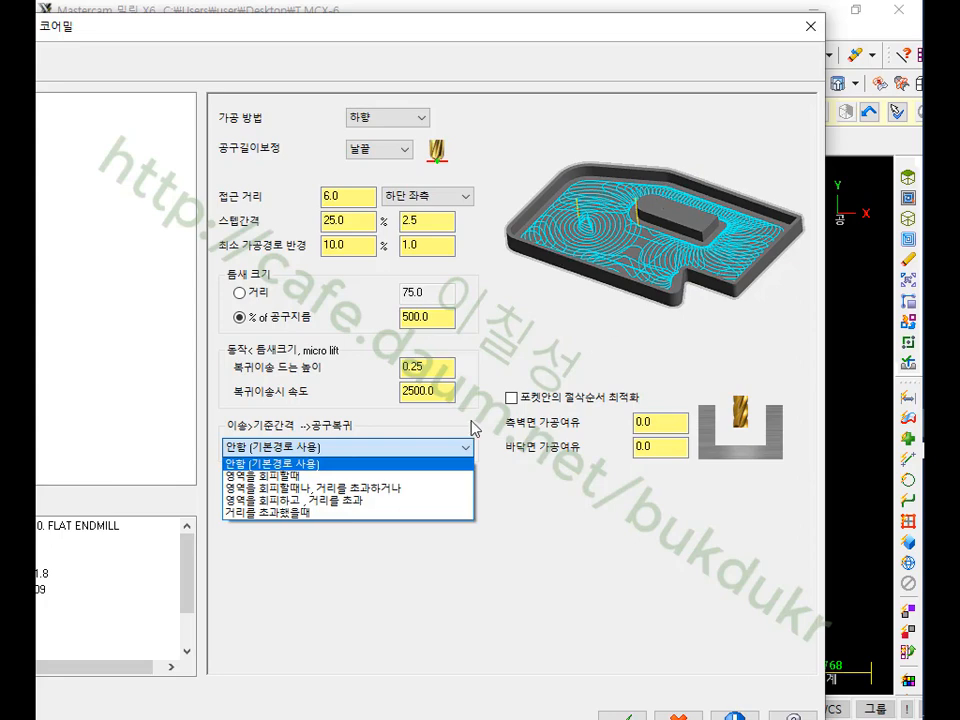
{"action": "left_click", "coordinate": [279, 477]}
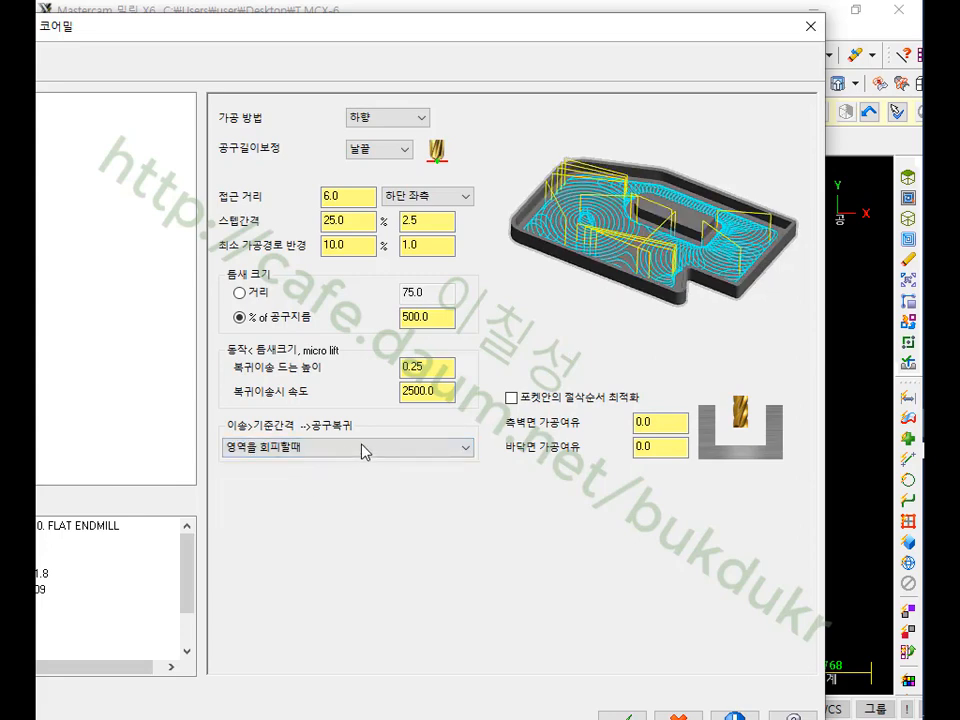
{"action": "left_click", "coordinate": [365, 452]}
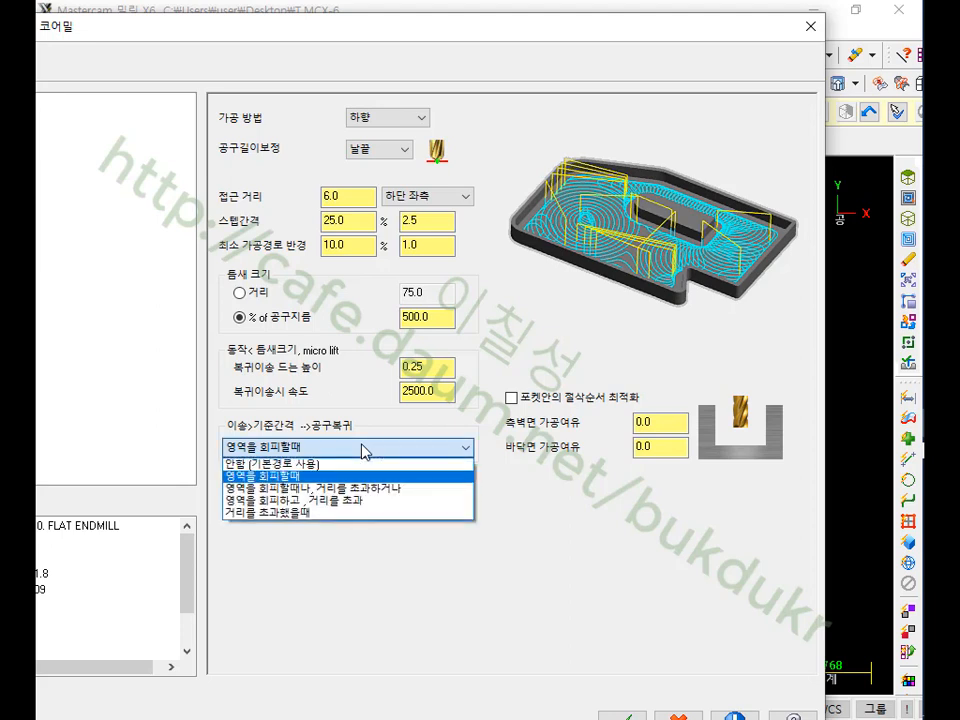
{"action": "left_click", "coordinate": [338, 488]}
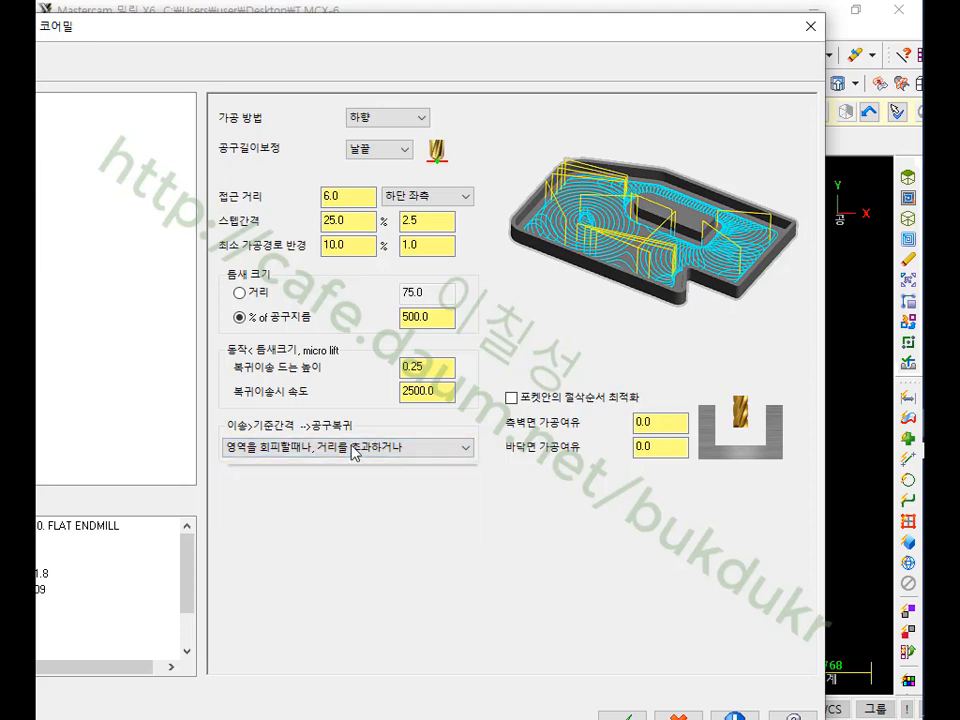
{"action": "left_click", "coordinate": [340, 447]}
{"action": "left_click", "coordinate": [333, 500]}
{"action": "left_click", "coordinate": [345, 448]}
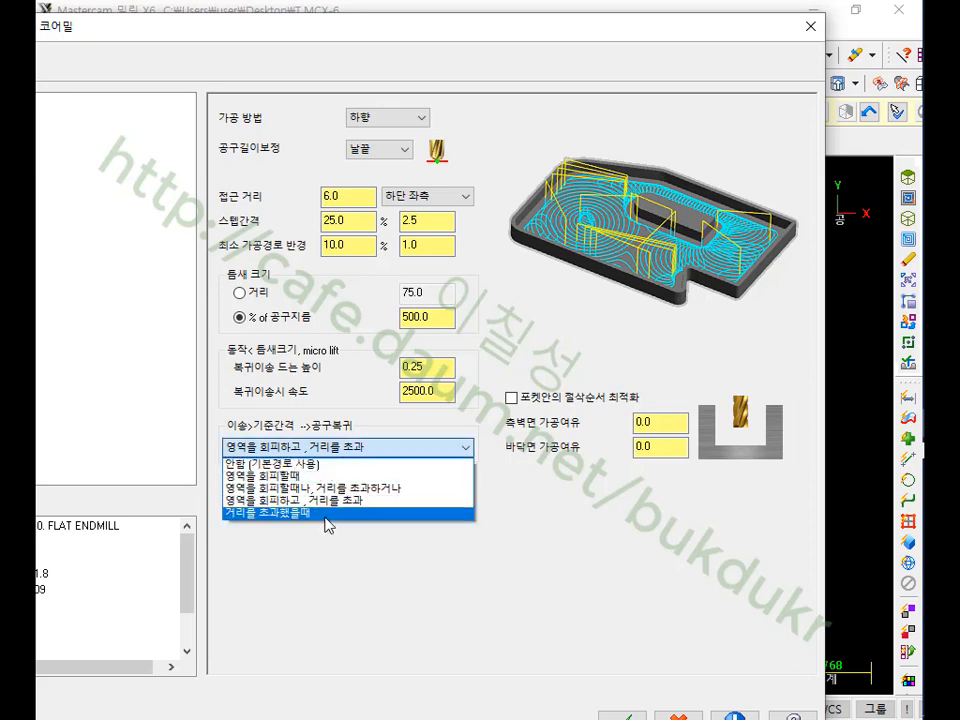
{"action": "left_click", "coordinate": [326, 512]}
{"action": "left_click", "coordinate": [330, 448]}
{"action": "left_click", "coordinate": [272, 463]}
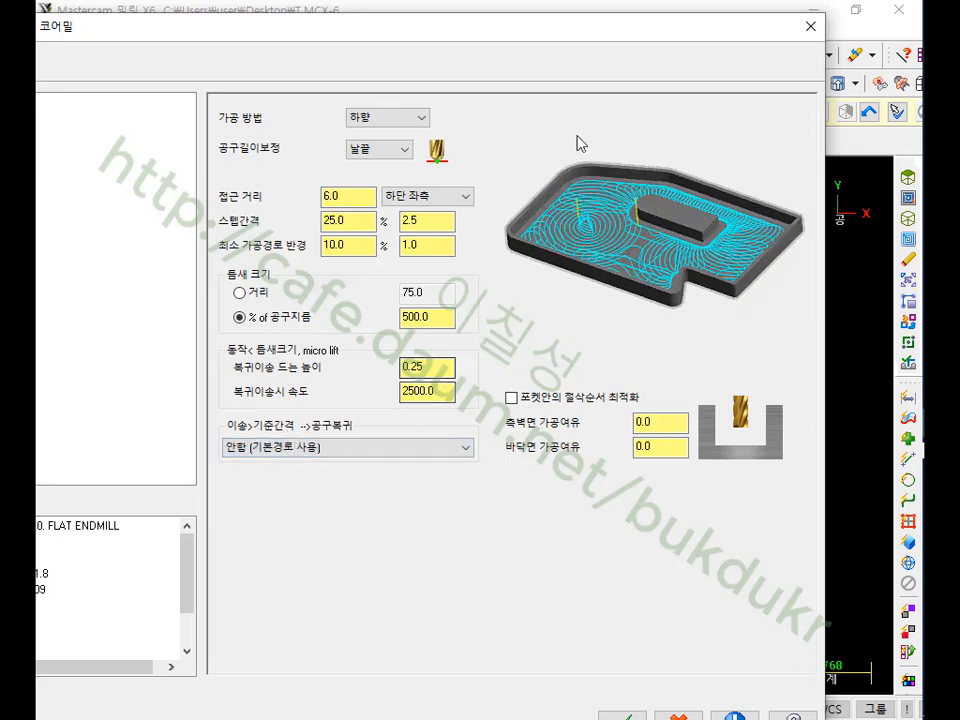
- Review the dynamic core operation's entry motion settings and its toolpath type page
{"action": "left_click_drag", "start_coordinate": [206, 27], "coordinate": [536, 30]}
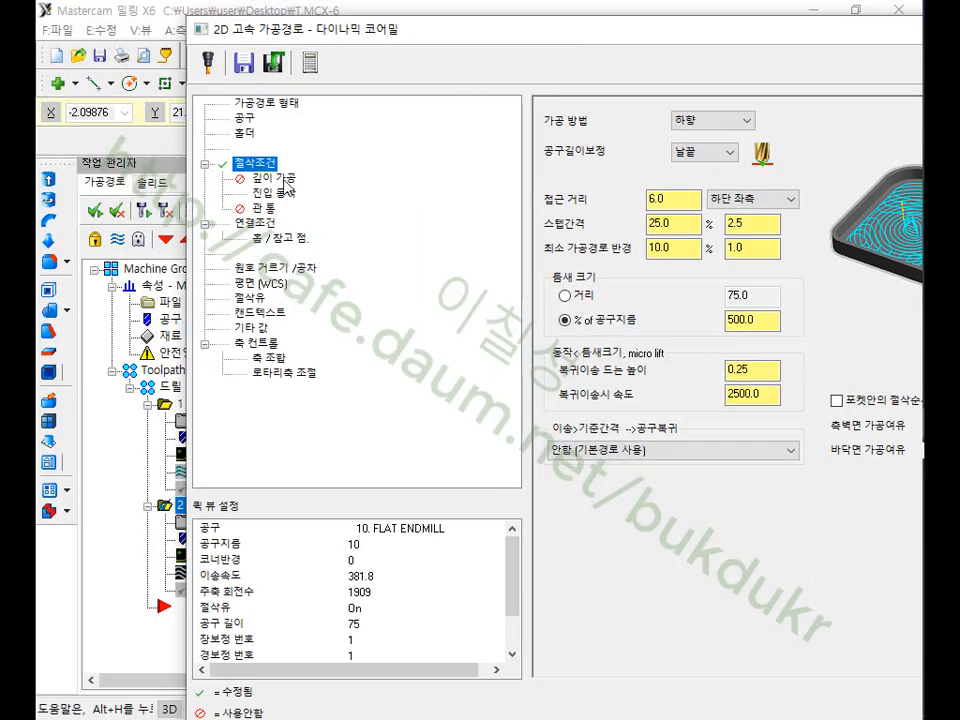
{"action": "left_click", "coordinate": [285, 193]}
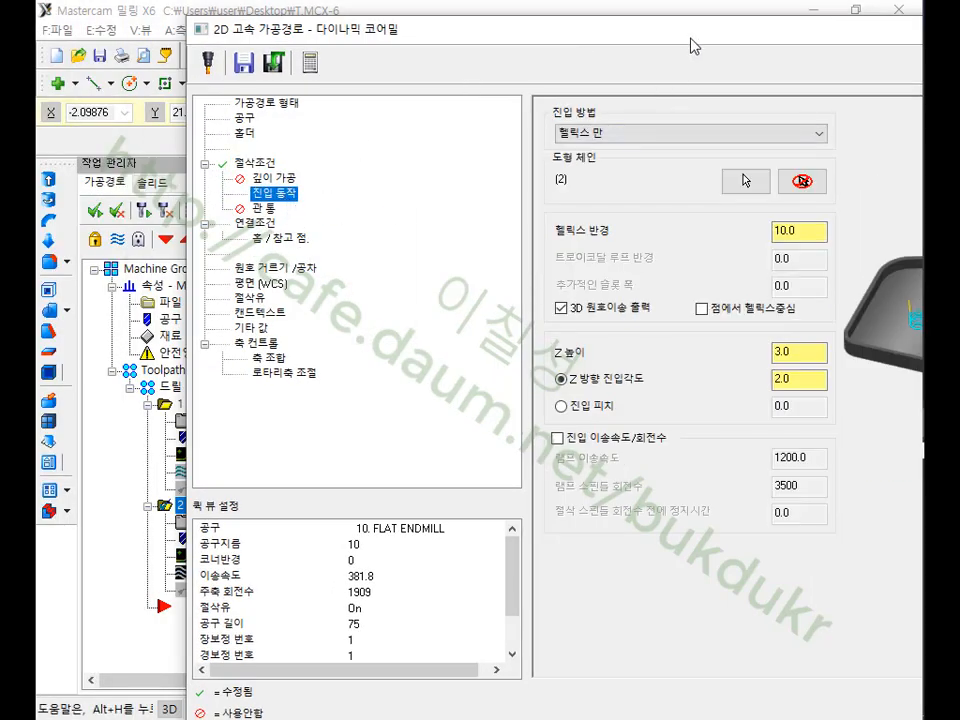
{"action": "left_click_drag", "start_coordinate": [690, 40], "coordinate": [432, 66]}
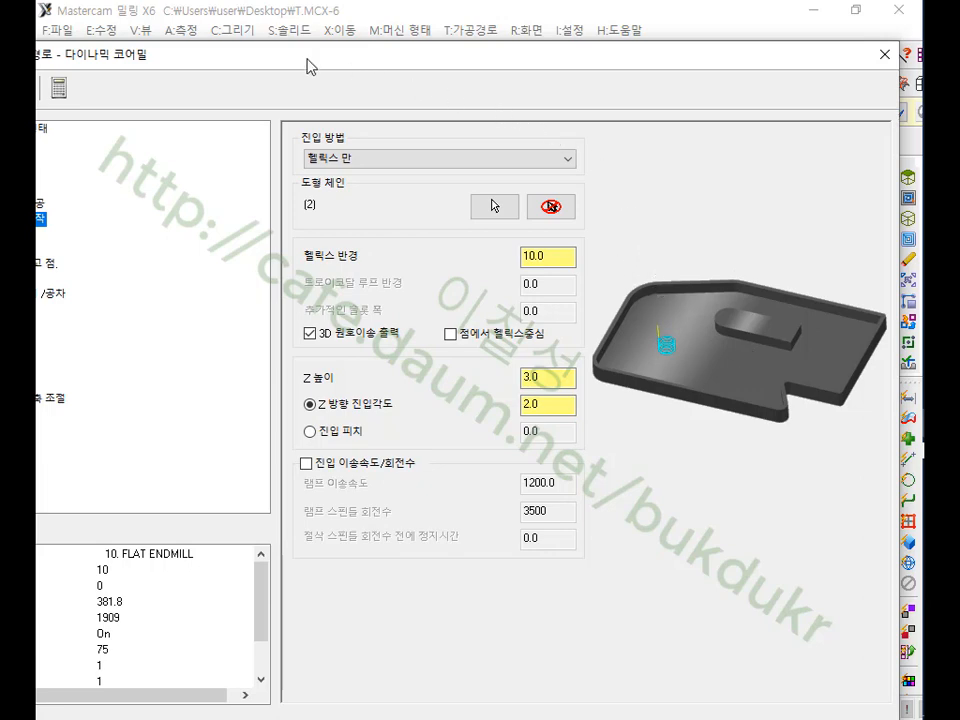
{"action": "left_click_drag", "start_coordinate": [307, 60], "coordinate": [283, 72]}
{"action": "left_click", "coordinate": [307, 133]}
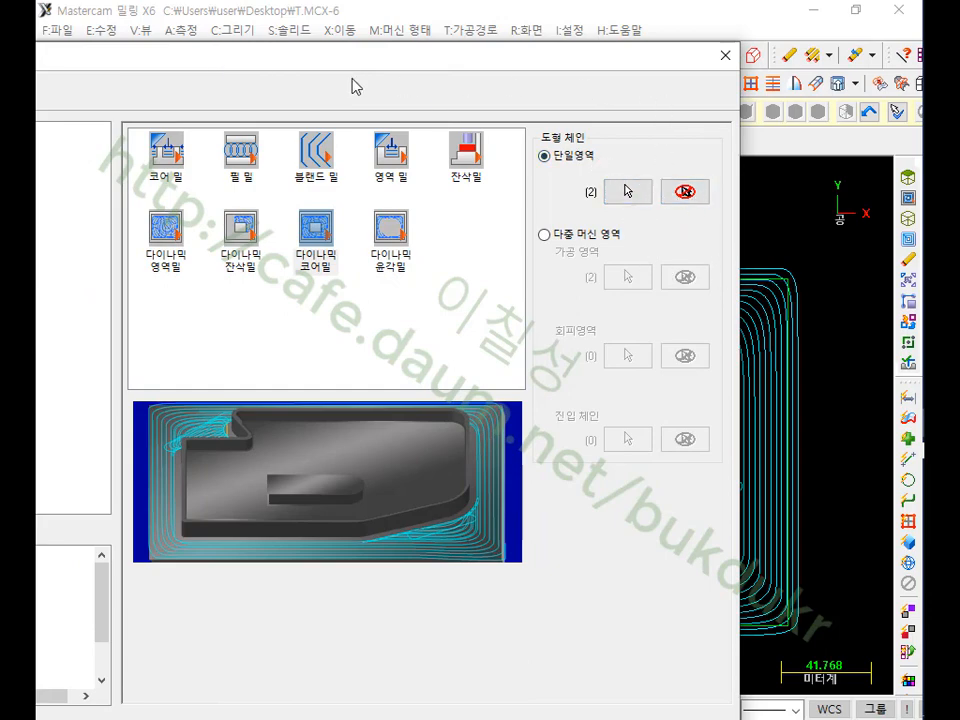
- Try the dynamic core entry method 헬릭스-중간에서 공구 묻힘으로 and set it to 헬릭스-중간에서 트로이코달로
{"action": "left_click_drag", "start_coordinate": [176, 68], "coordinate": [626, 71]}
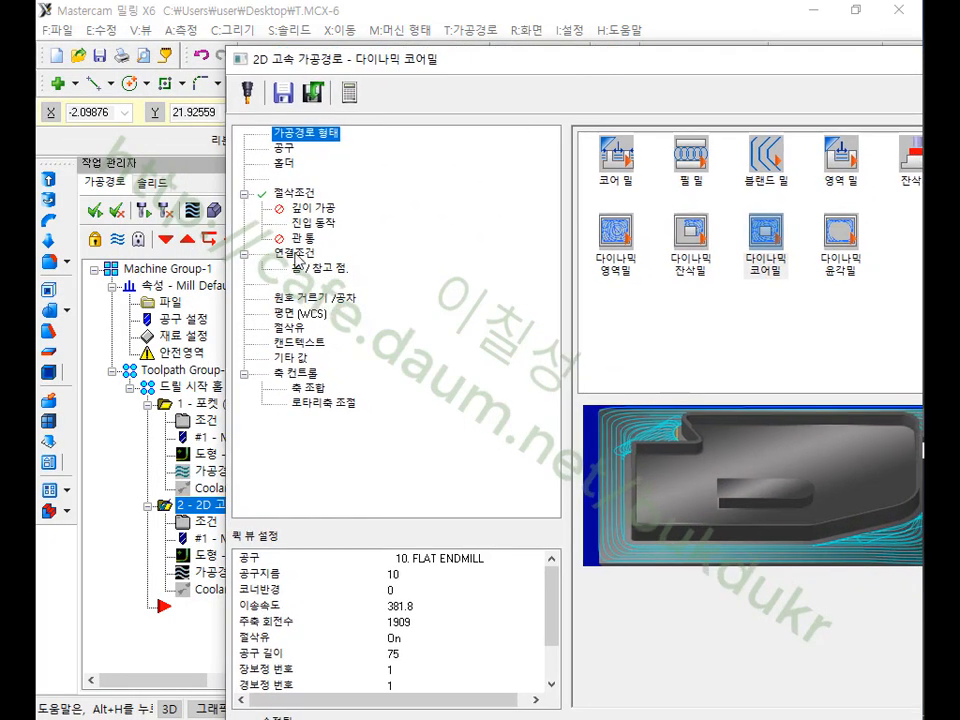
{"action": "left_click", "coordinate": [302, 240]}
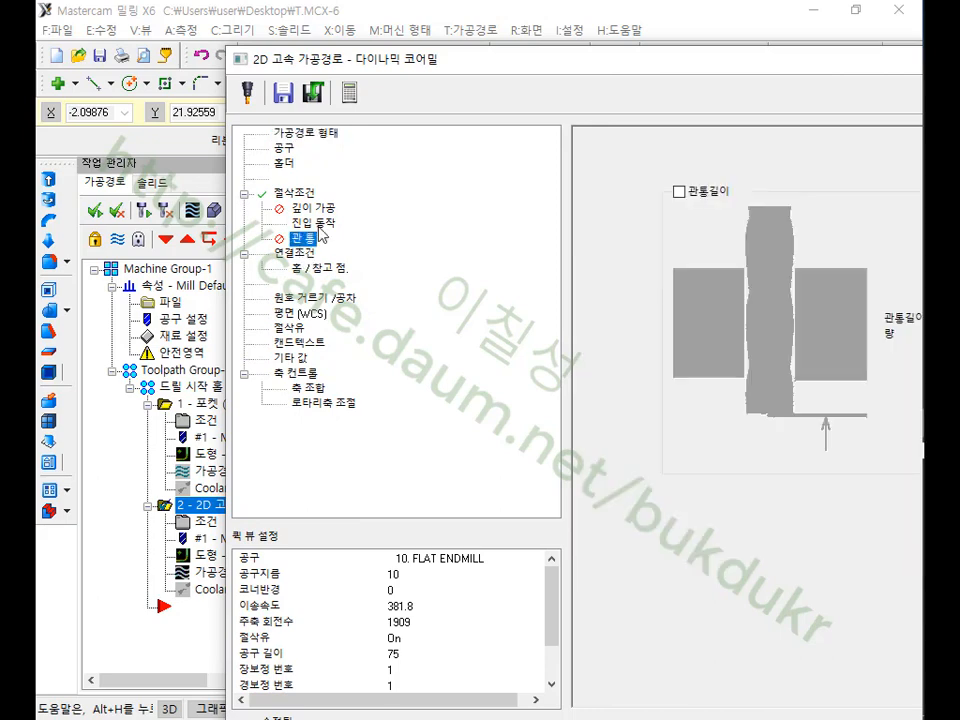
{"action": "left_click", "coordinate": [320, 223]}
{"action": "left_click_drag", "start_coordinate": [769, 69], "coordinate": [562, 60]}
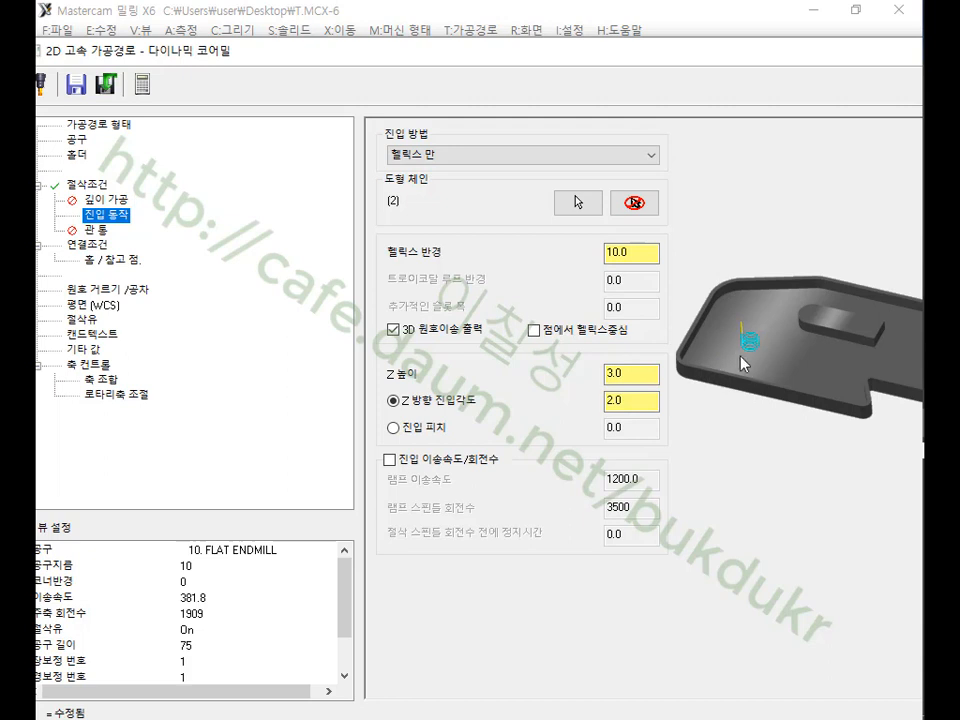
{"action": "left_click", "coordinate": [550, 156]}
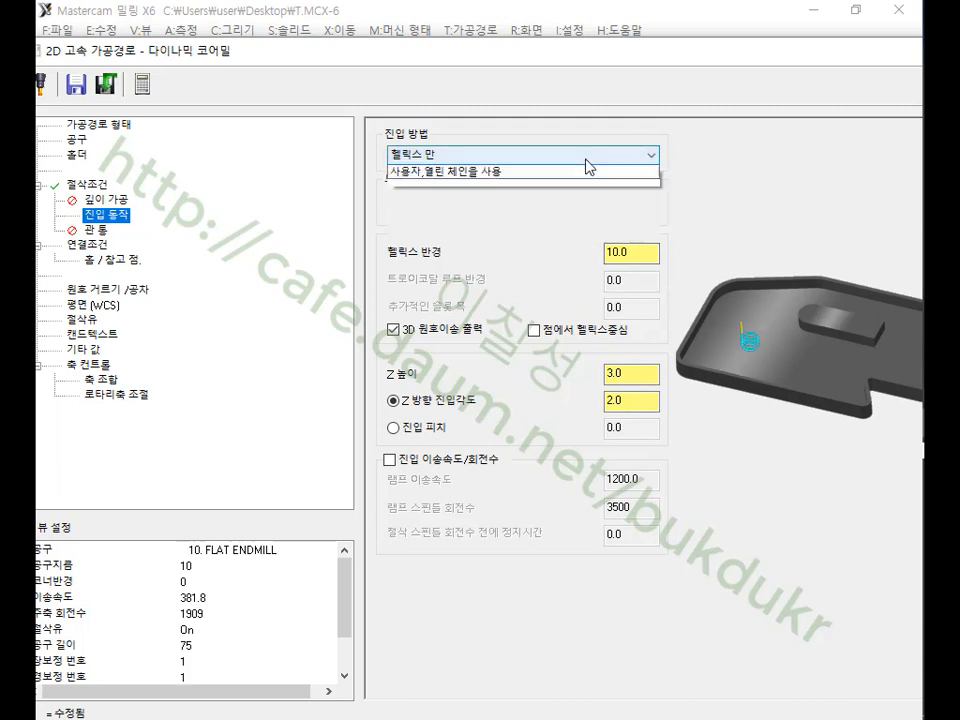
{"action": "left_click", "coordinate": [540, 184]}
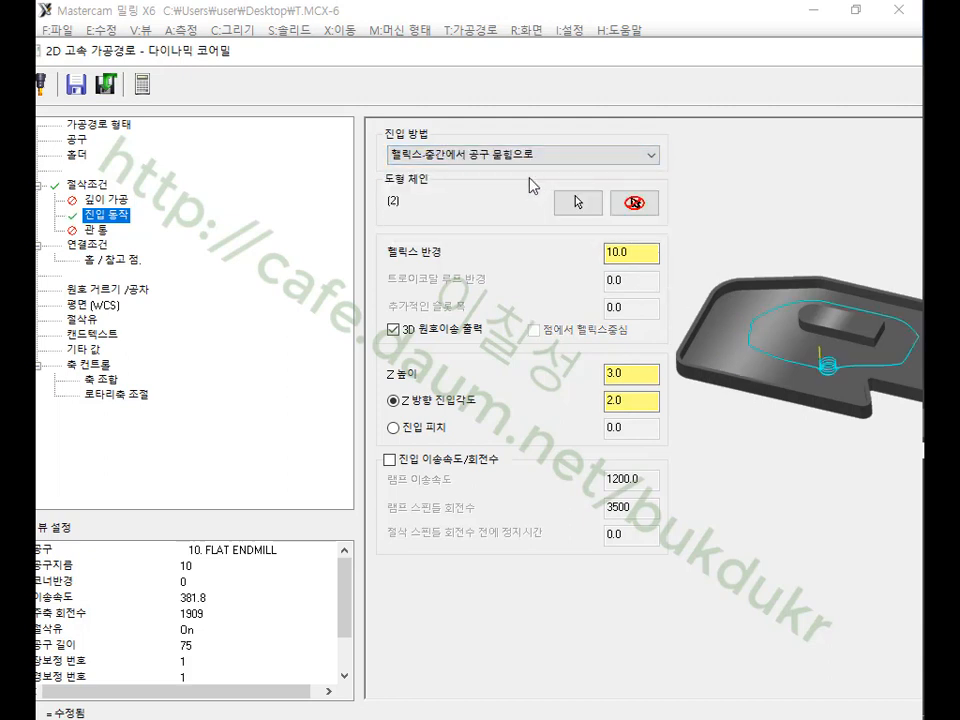
{"action": "left_click", "coordinate": [527, 156]}
{"action": "left_click", "coordinate": [508, 202]}
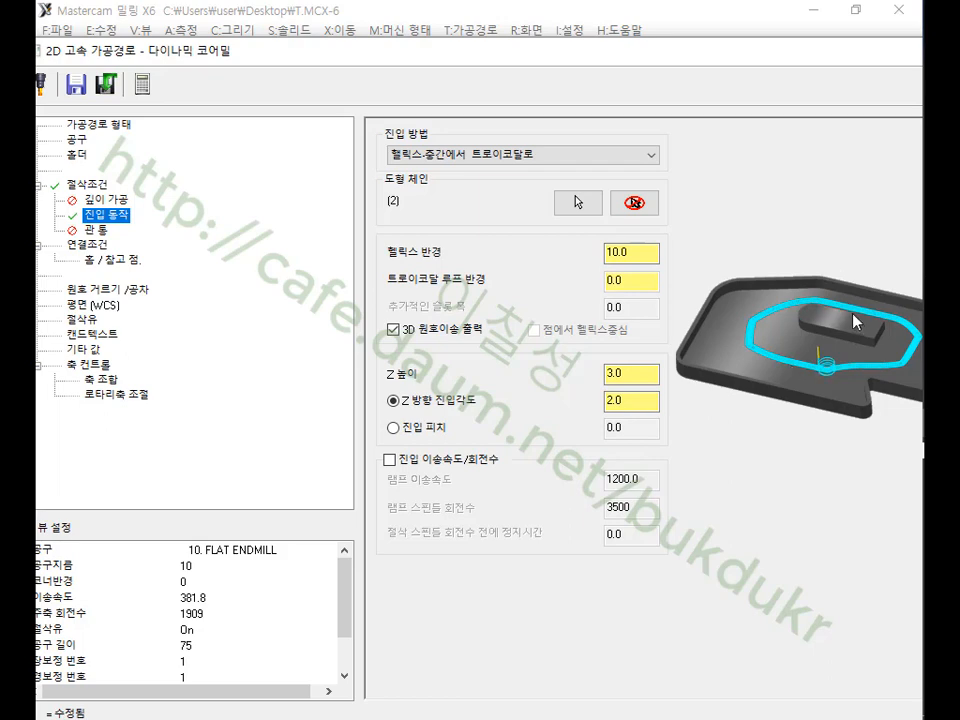
- Review the linking, entry and cut parameter pages, accept the dynamic core settings and regenerate its toolpath
{"action": "left_click", "coordinate": [88, 245]}
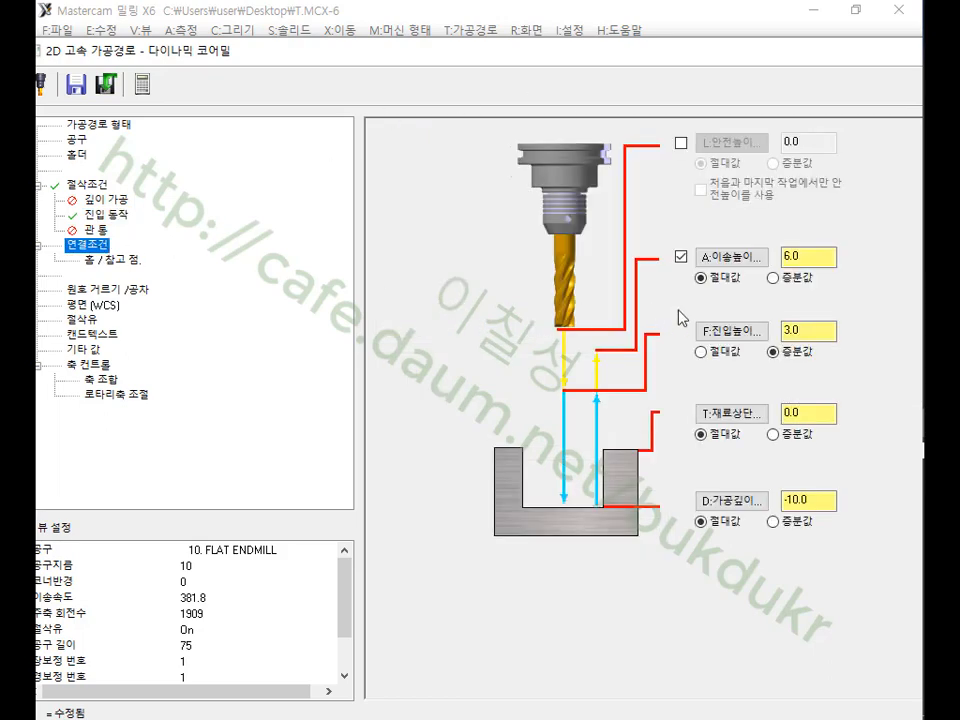
{"action": "left_click", "coordinate": [106, 214]}
{"action": "left_click", "coordinate": [88, 185]}
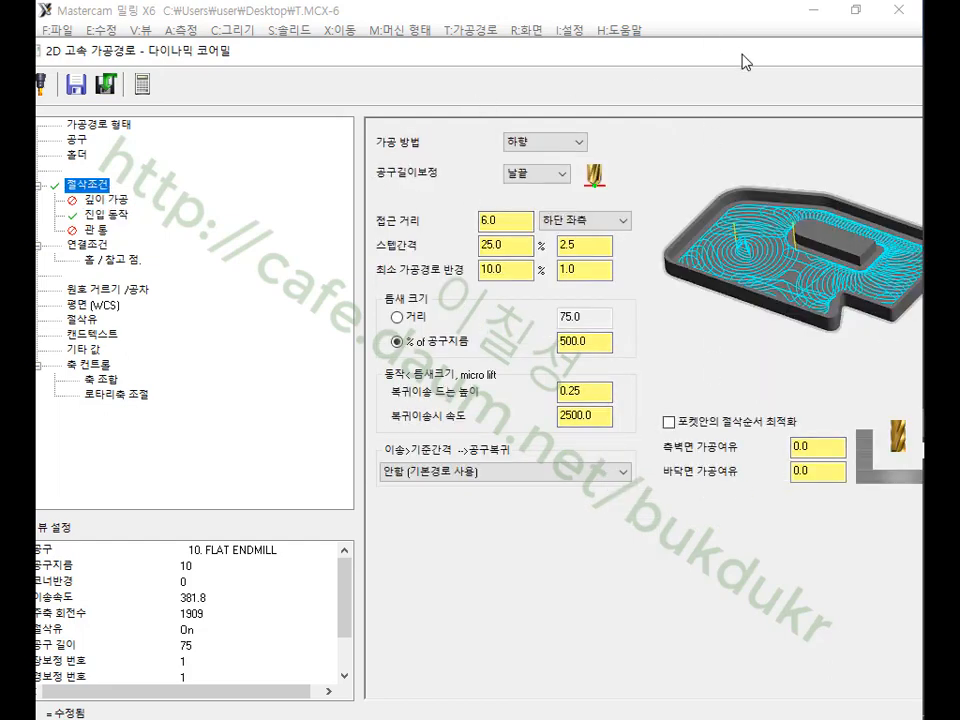
{"action": "left_click_drag", "start_coordinate": [742, 62], "coordinate": [563, 25]}
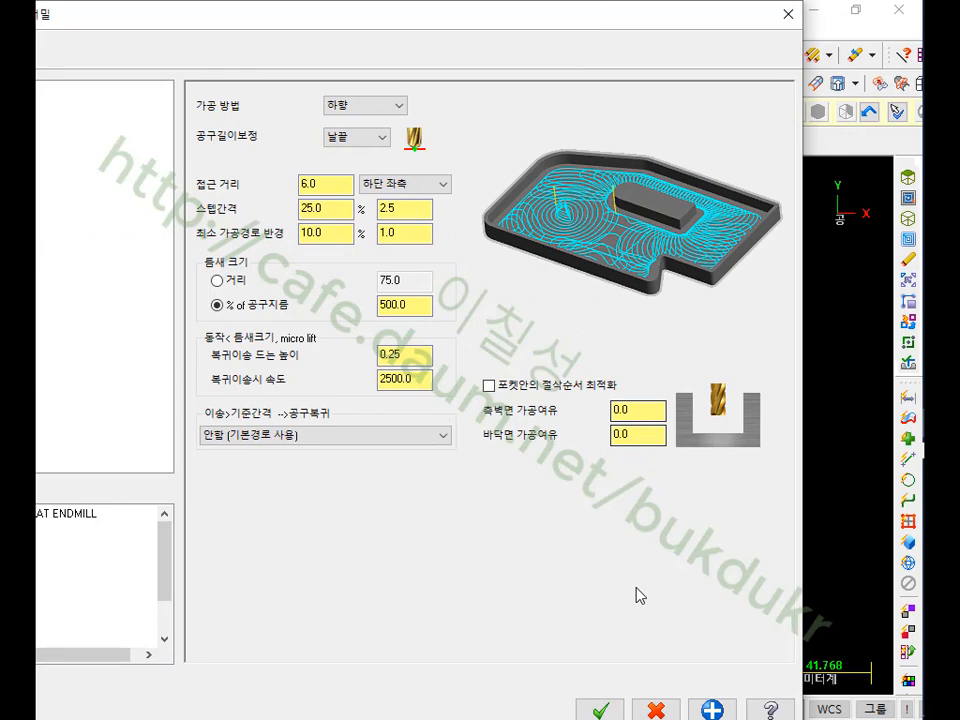
{"action": "left_click", "coordinate": [603, 710]}
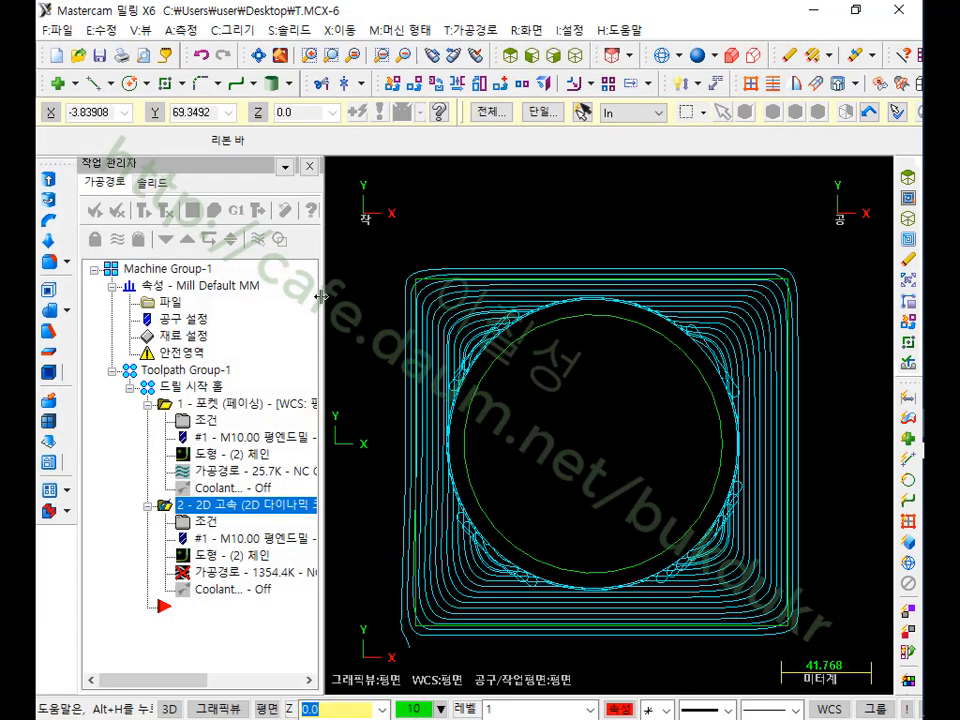
{"action": "left_click", "coordinate": [142, 209]}
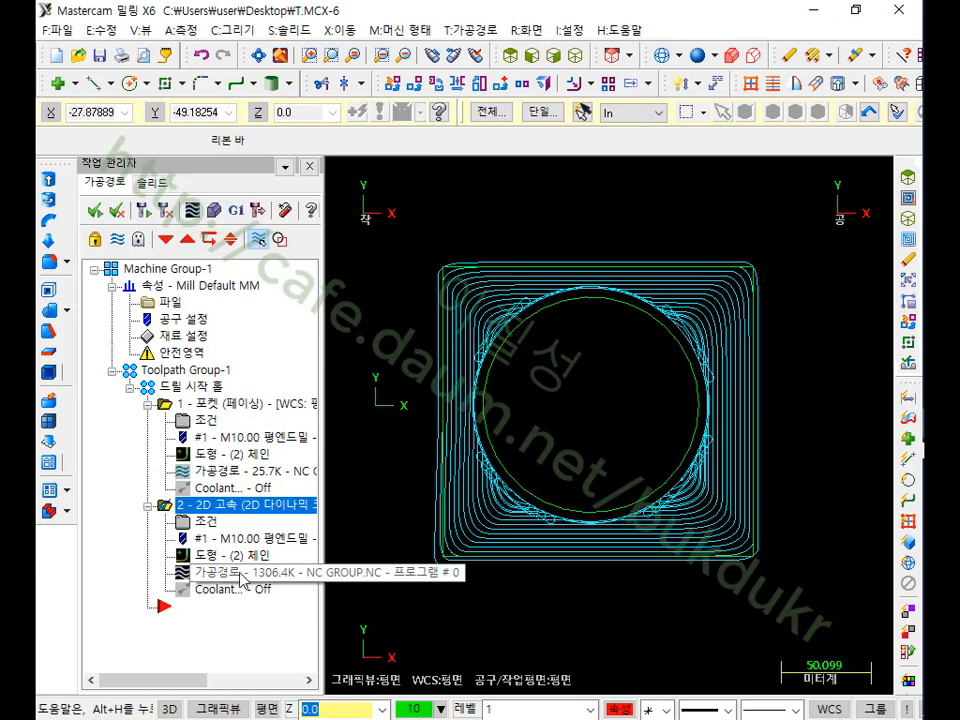
- Run the solid verification of the dynamic core operation in an isometric view at slightly reduced speed
{"action": "left_click", "coordinate": [188, 210]}
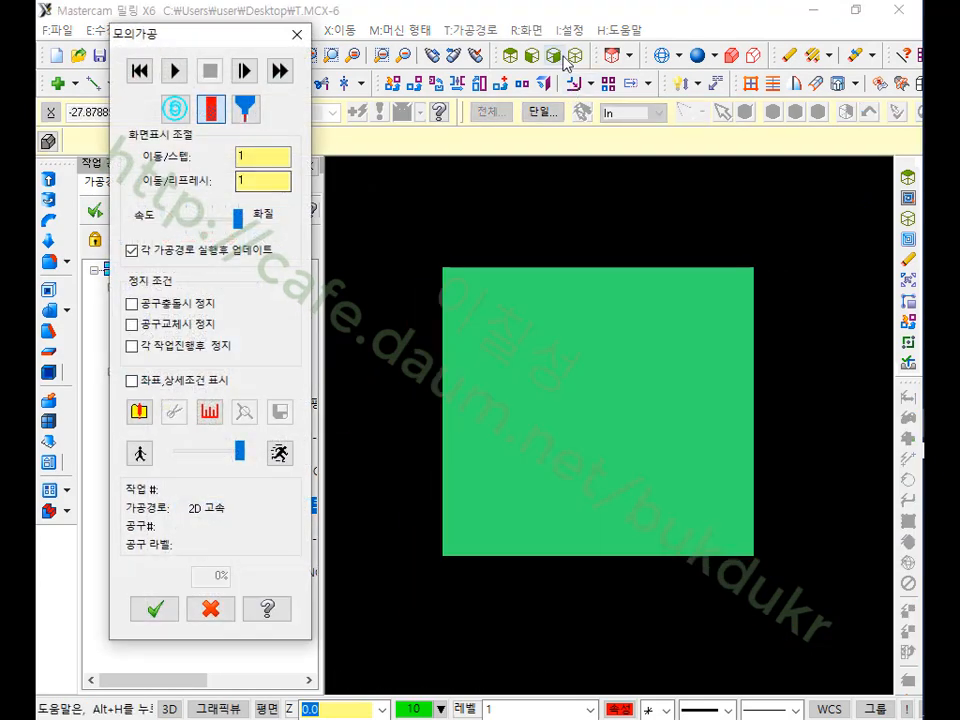
{"action": "left_click", "coordinate": [575, 55]}
{"action": "scroll", "coordinate": [643, 285], "scroll_direction": "up", "scroll_amount": 5}
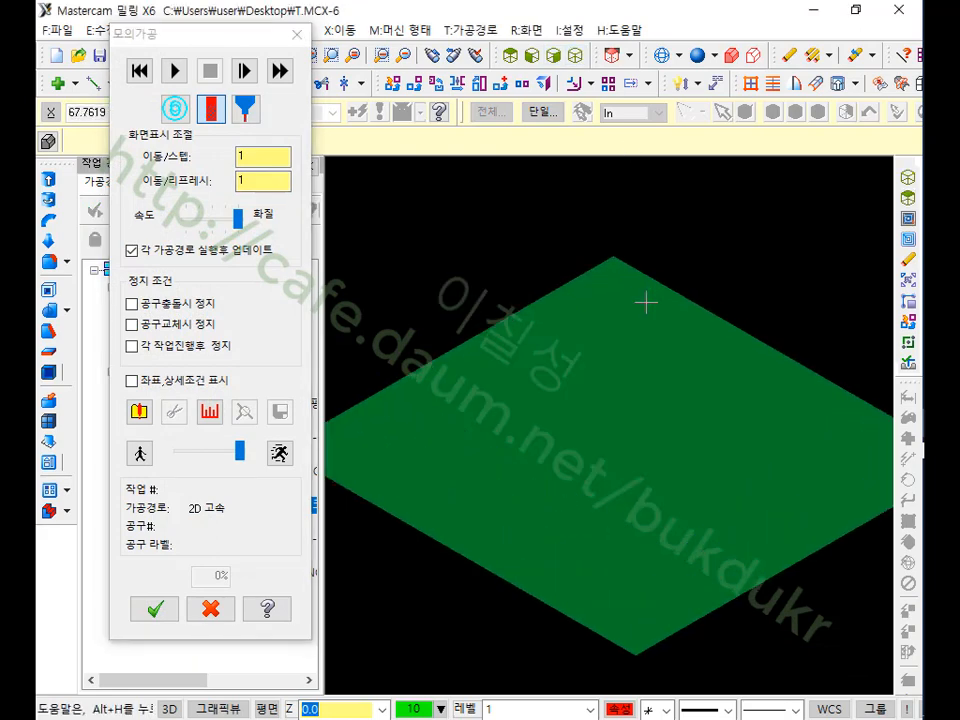
{"action": "middle_click_drag", "start_coordinate": [646, 302], "coordinate": [645, 293]}
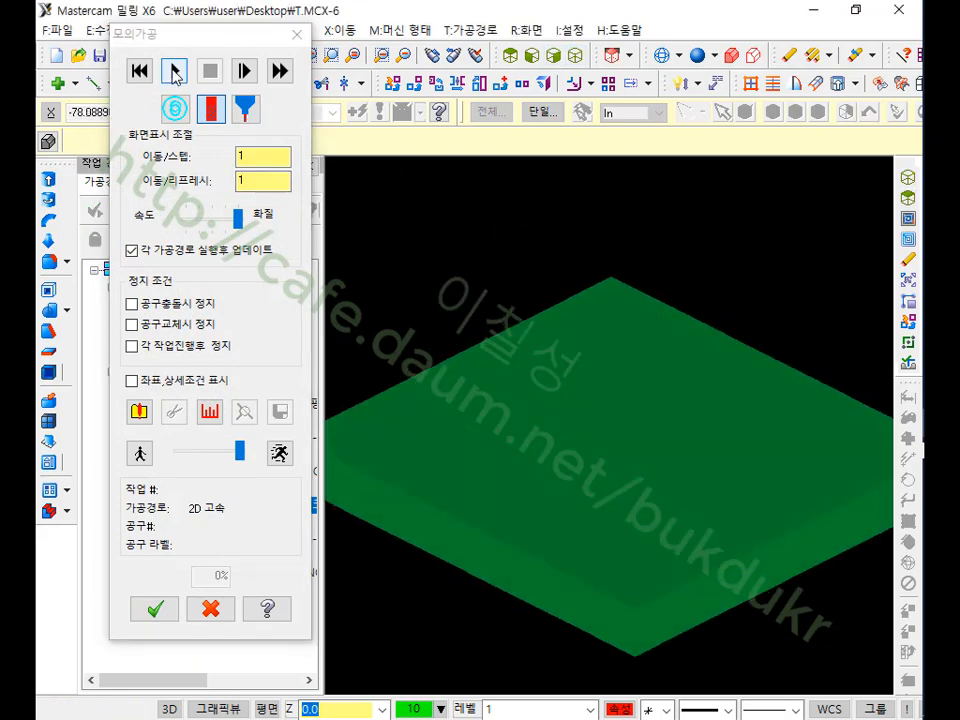
{"action": "left_click", "coordinate": [175, 70]}
{"action": "left_click", "coordinate": [240, 455]}
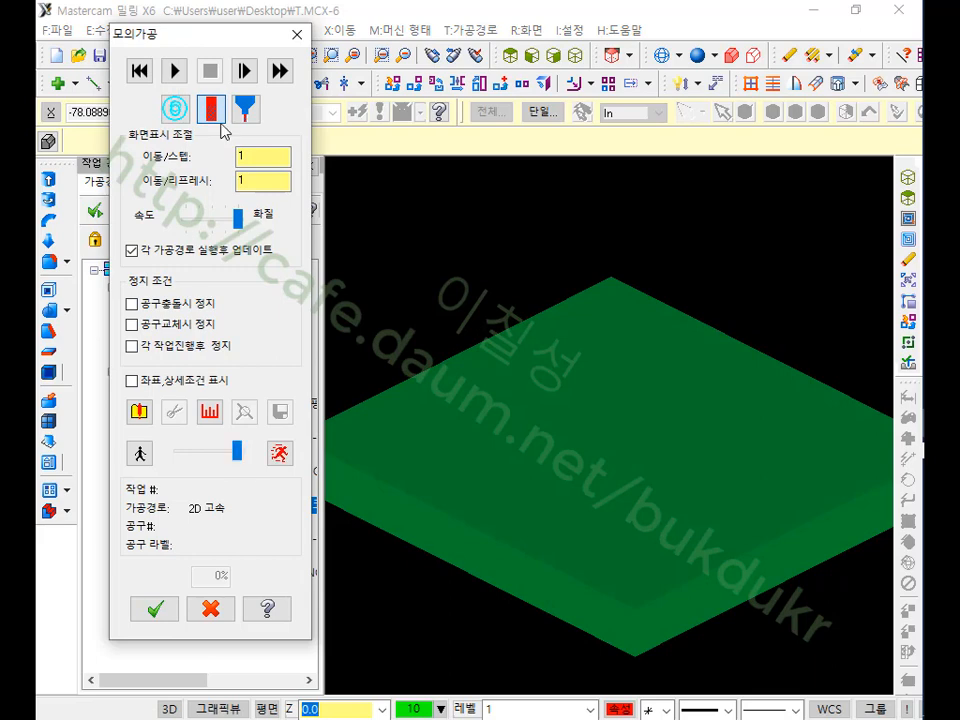
{"action": "left_click", "coordinate": [177, 72]}
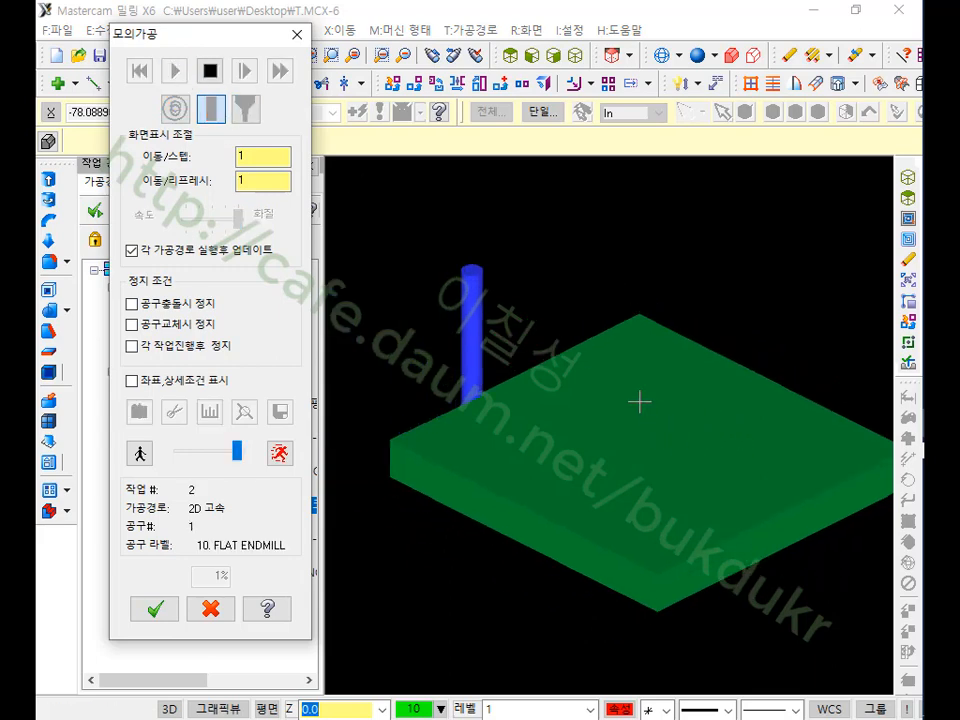
- Examine from several angles and distances how the tool cuts around the stock's outer edges in the simulation
{"action": "middle_click_drag", "start_coordinate": [628, 405], "coordinate": [776, 439]}
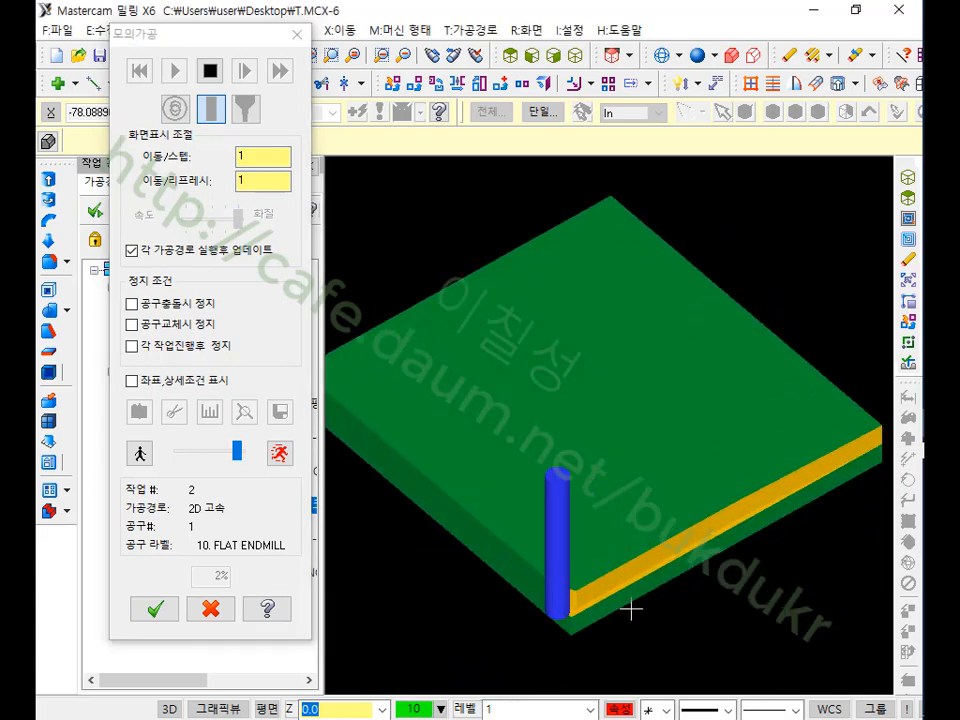
{"action": "scroll", "coordinate": [519, 557], "scroll_direction": "up", "scroll_amount": 2}
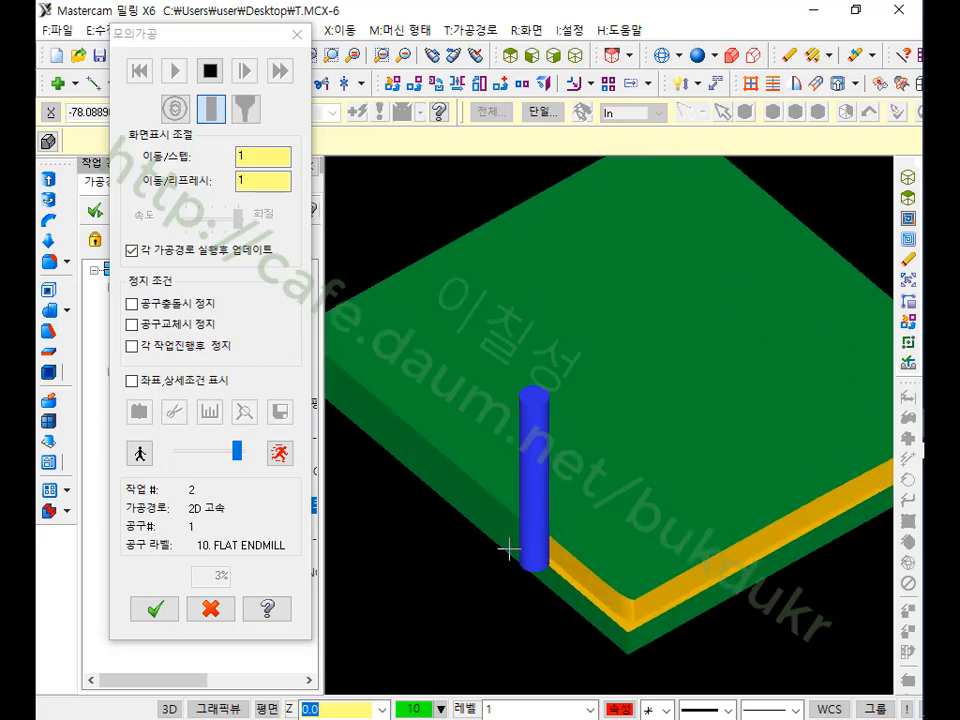
{"action": "scroll", "coordinate": [495, 510], "scroll_direction": "up", "scroll_amount": 1}
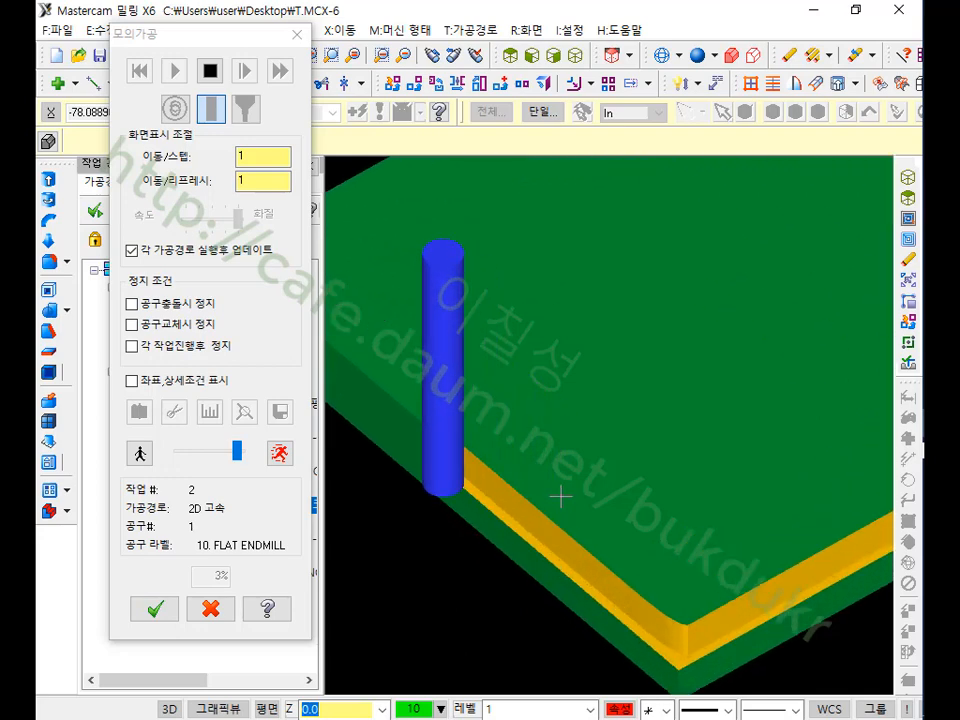
{"action": "scroll", "coordinate": [493, 462], "scroll_direction": "down", "scroll_amount": 2}
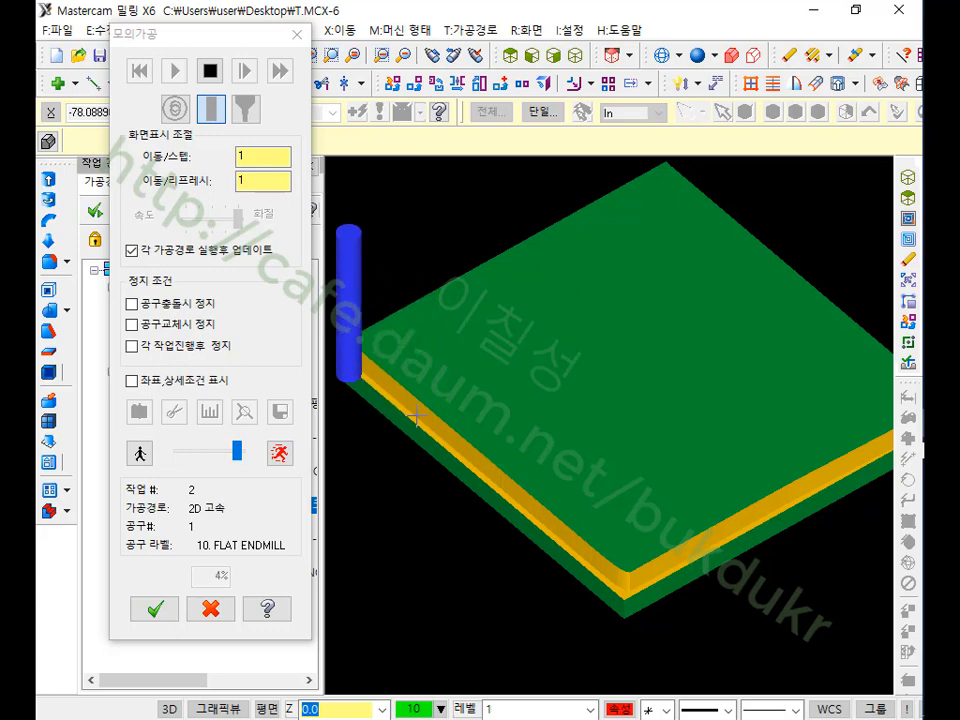
{"action": "scroll", "coordinate": [508, 405], "scroll_direction": "down", "scroll_amount": 1}
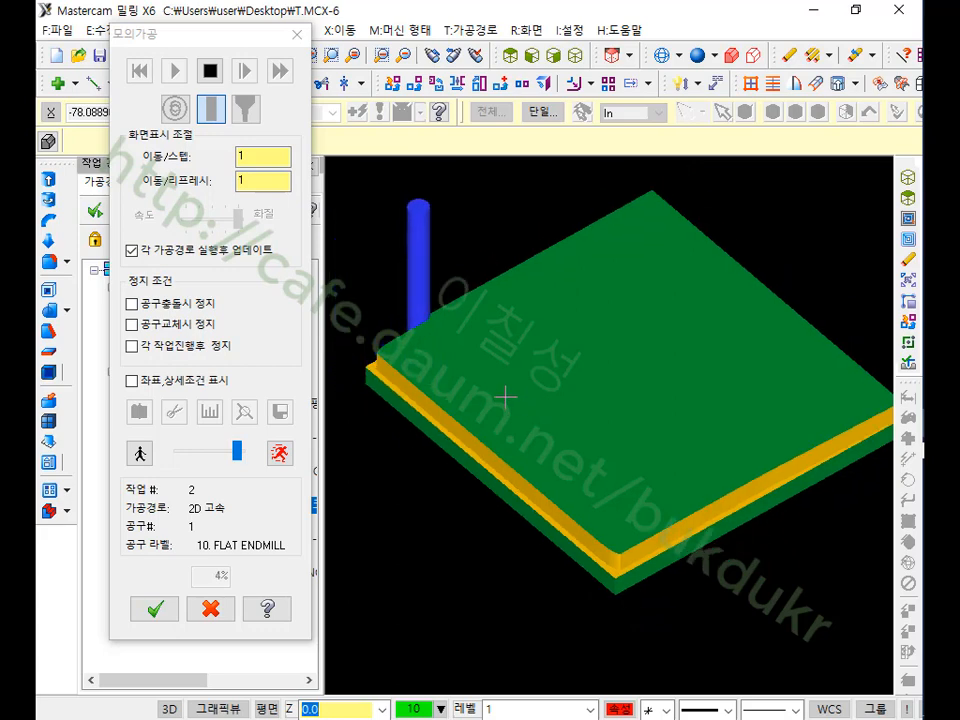
{"action": "middle_click_drag", "start_coordinate": [508, 399], "coordinate": [335, 381]}
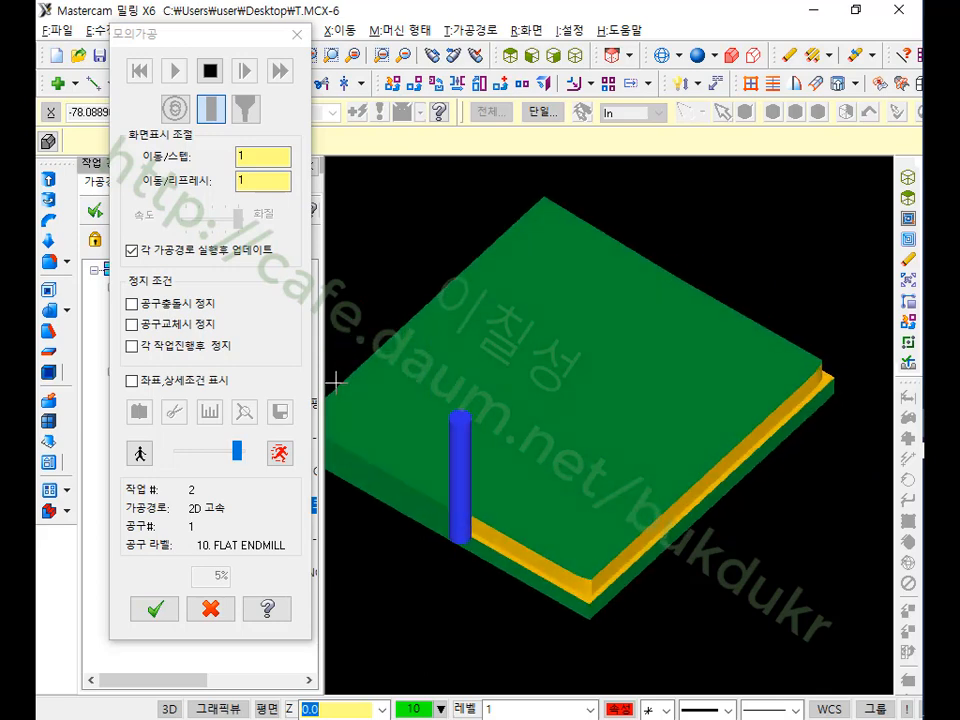
{"action": "scroll", "coordinate": [675, 326], "scroll_direction": "down", "scroll_amount": 1}
{"action": "middle_click_drag", "start_coordinate": [527, 446], "coordinate": [478, 426]}
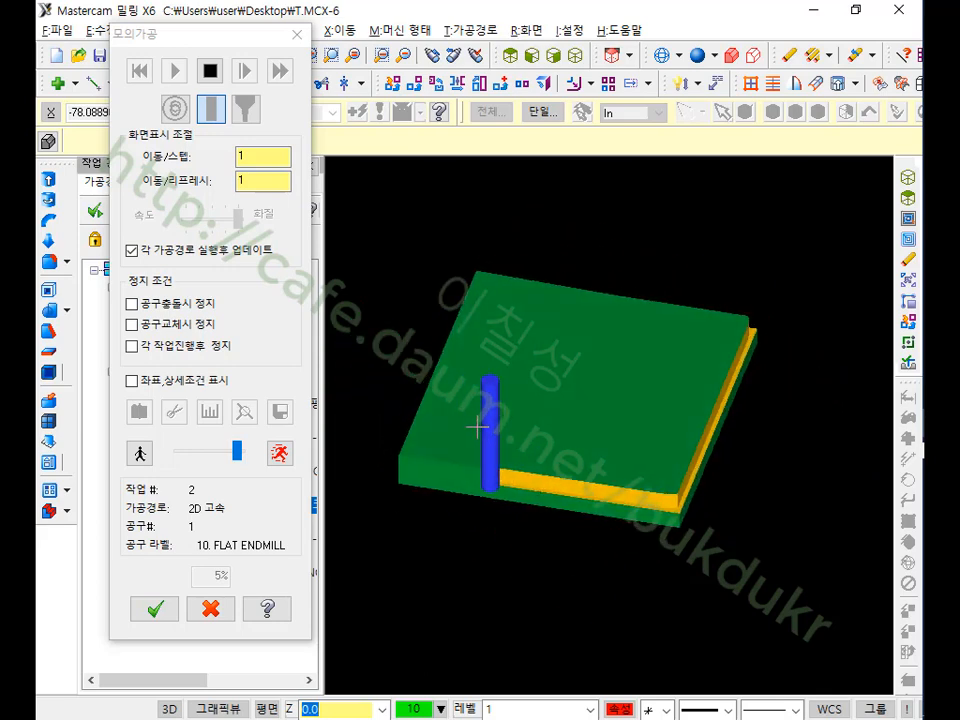
{"action": "scroll", "coordinate": [431, 478], "scroll_direction": "up", "scroll_amount": 4}
{"action": "scroll", "coordinate": [662, 334], "scroll_direction": "down", "scroll_amount": 2}
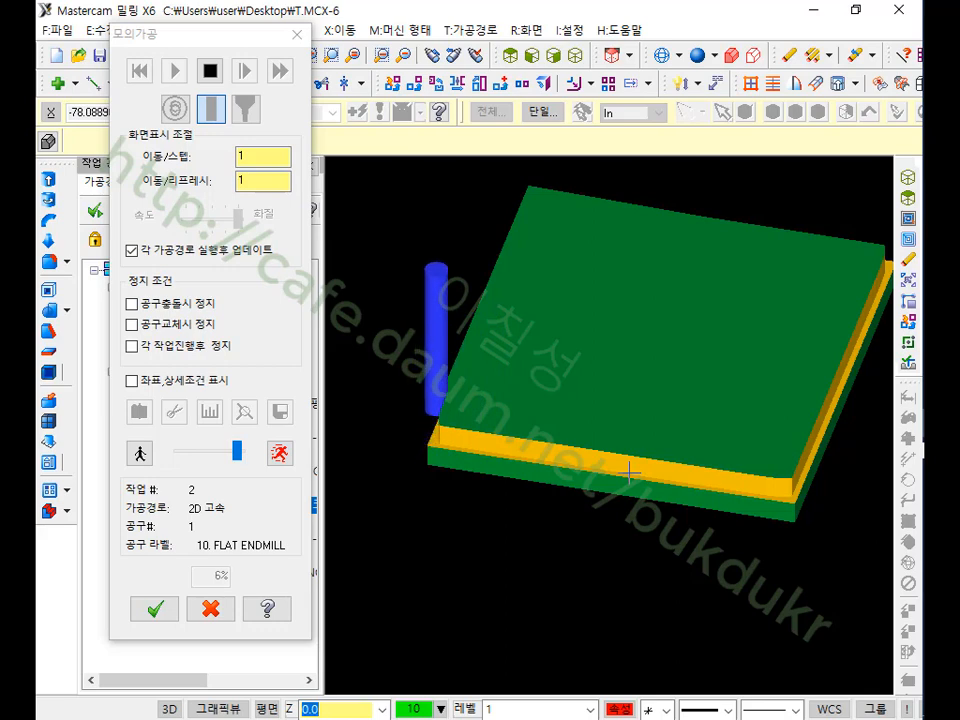
{"action": "middle_click_drag", "start_coordinate": [547, 297], "coordinate": [432, 283]}
{"action": "scroll", "coordinate": [694, 274], "scroll_direction": "down", "scroll_amount": 2}
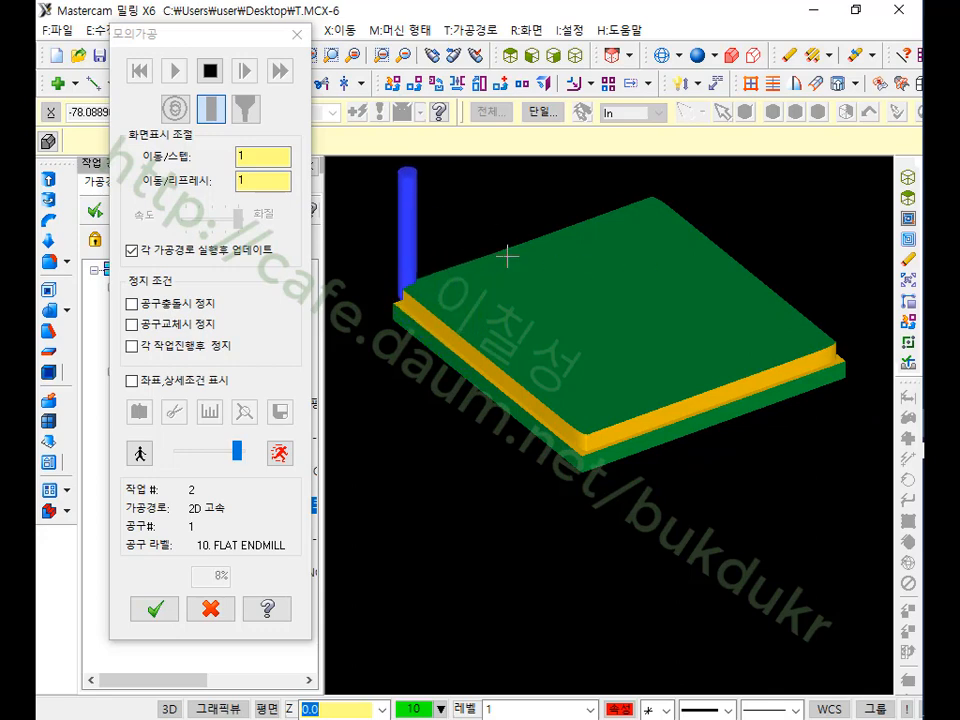
{"action": "middle_click_drag", "start_coordinate": [508, 255], "coordinate": [373, 266]}
{"action": "scroll", "coordinate": [438, 495], "scroll_direction": "up", "scroll_amount": 5}
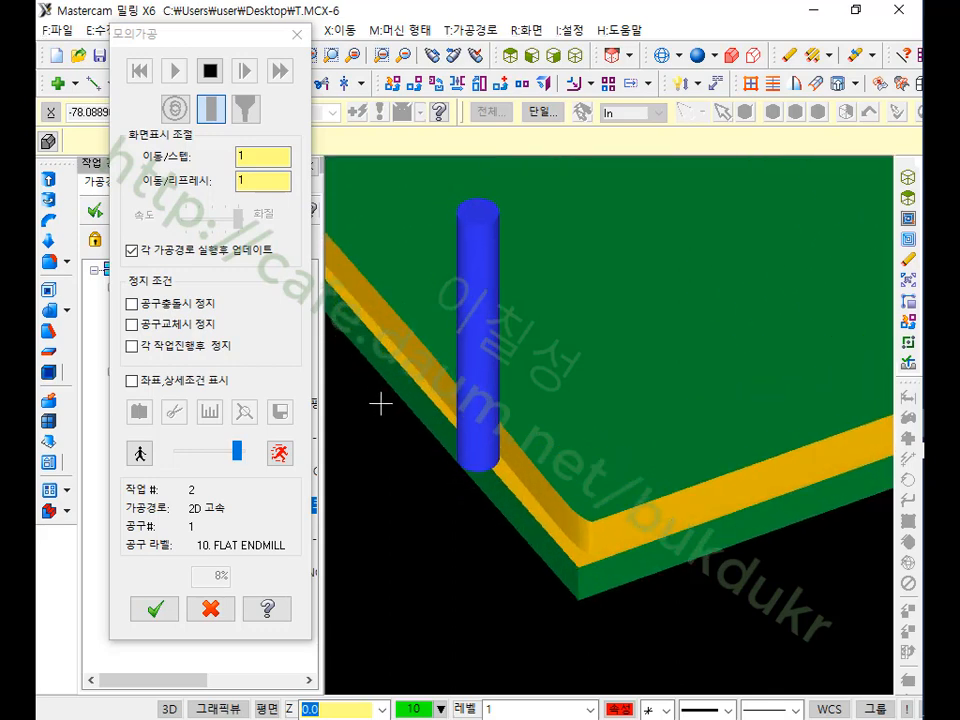
{"action": "scroll", "coordinate": [760, 365], "scroll_direction": "down", "scroll_amount": 4}
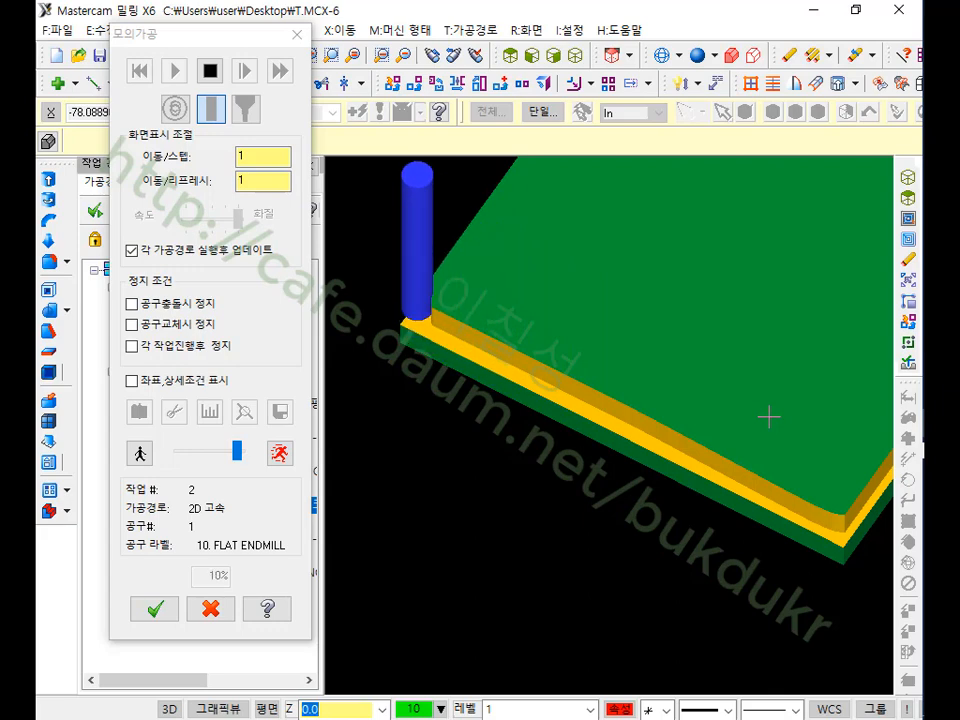
{"action": "scroll", "coordinate": [493, 505], "scroll_direction": "down", "scroll_amount": 4}
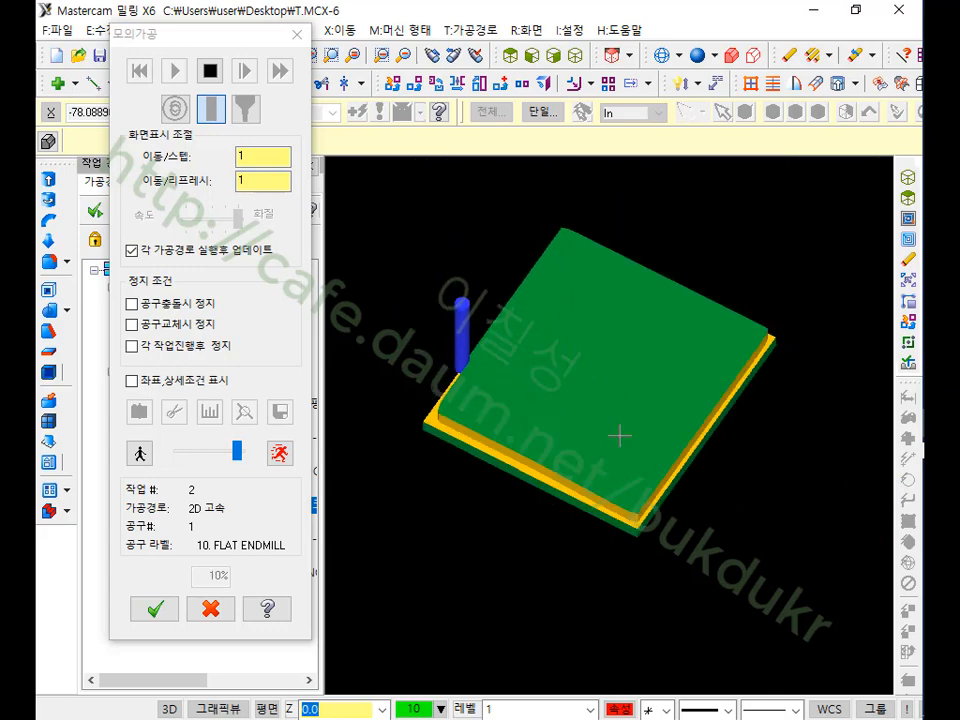
- Watch the simulation continue at maximum speed from a closer angle and close the verification
{"action": "middle_click_drag", "start_coordinate": [619, 435], "coordinate": [527, 386]}
{"action": "scroll", "coordinate": [455, 481], "scroll_direction": "up", "scroll_amount": 2}
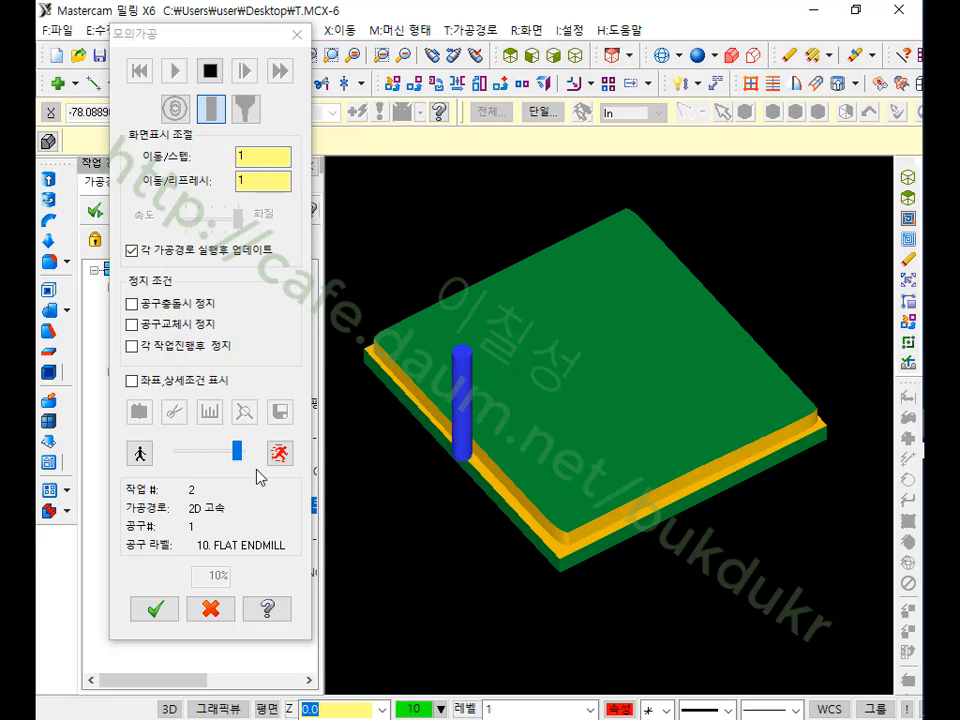
{"action": "left_click_drag", "start_coordinate": [240, 453], "coordinate": [277, 453]}
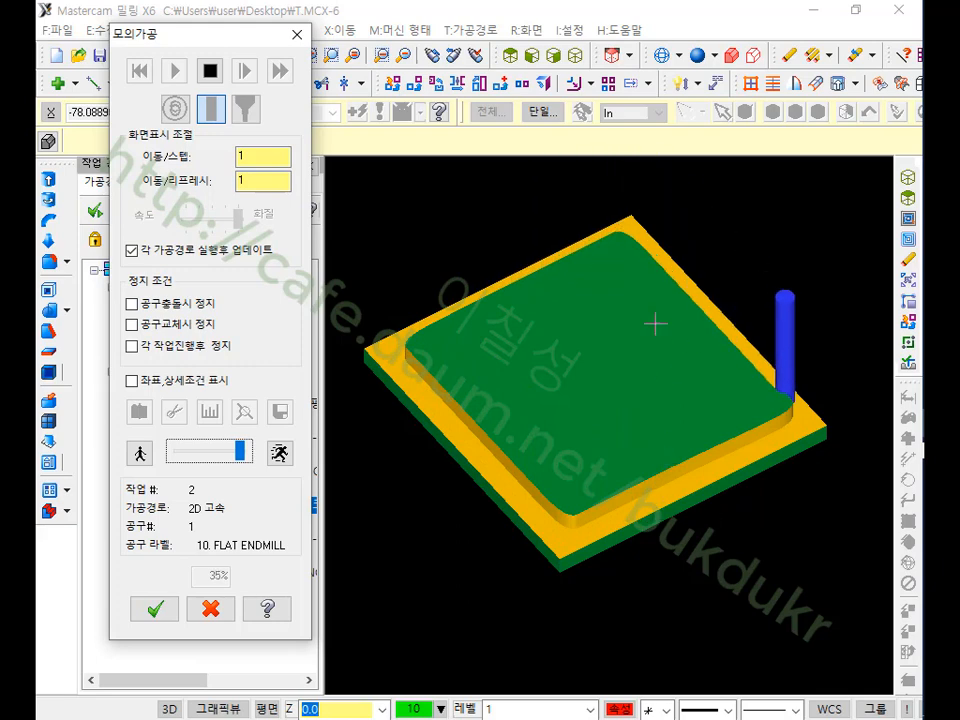
{"action": "left_click", "coordinate": [219, 608]}
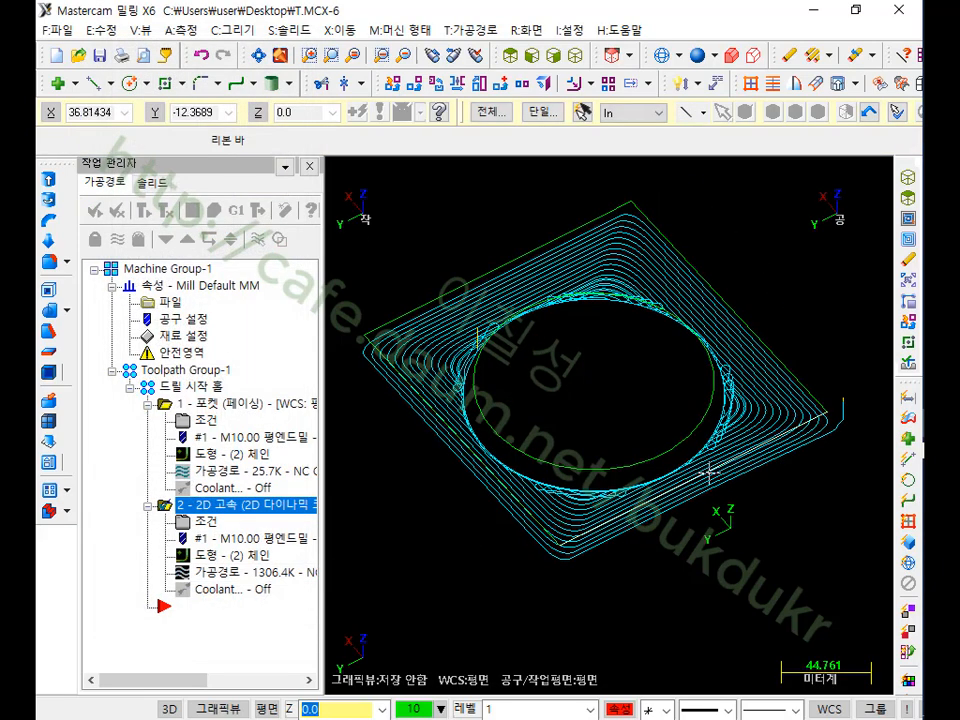
- Widen the operations manager and compare the toolpaths of the pocket facing and dynamic core operations
{"action": "left_click_drag", "start_coordinate": [321, 385], "coordinate": [655, 460]}
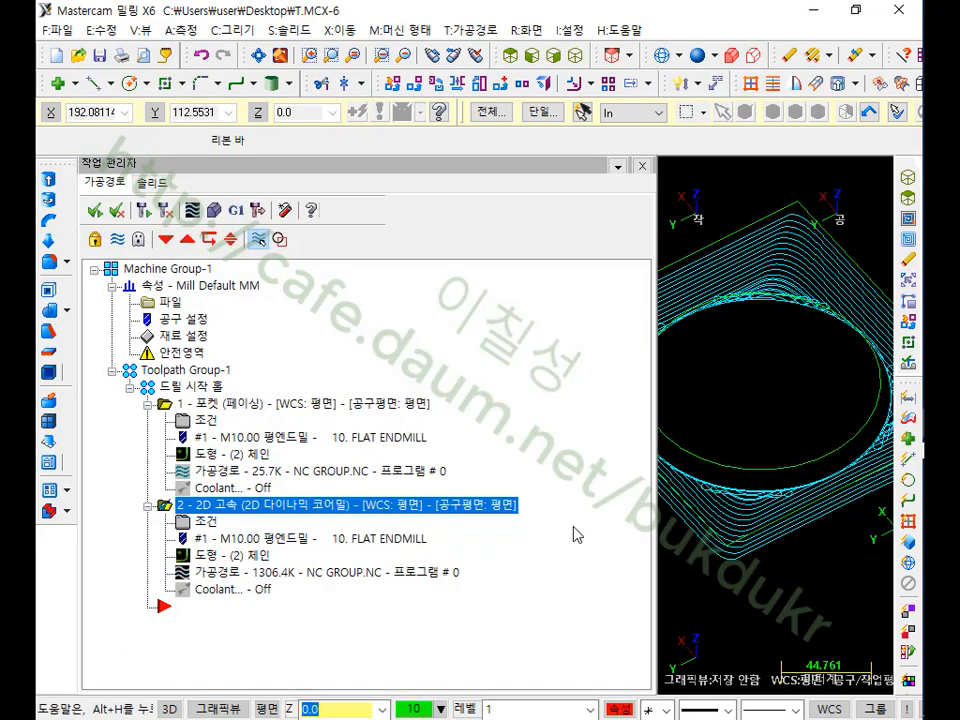
{"action": "left_click", "coordinate": [256, 406]}
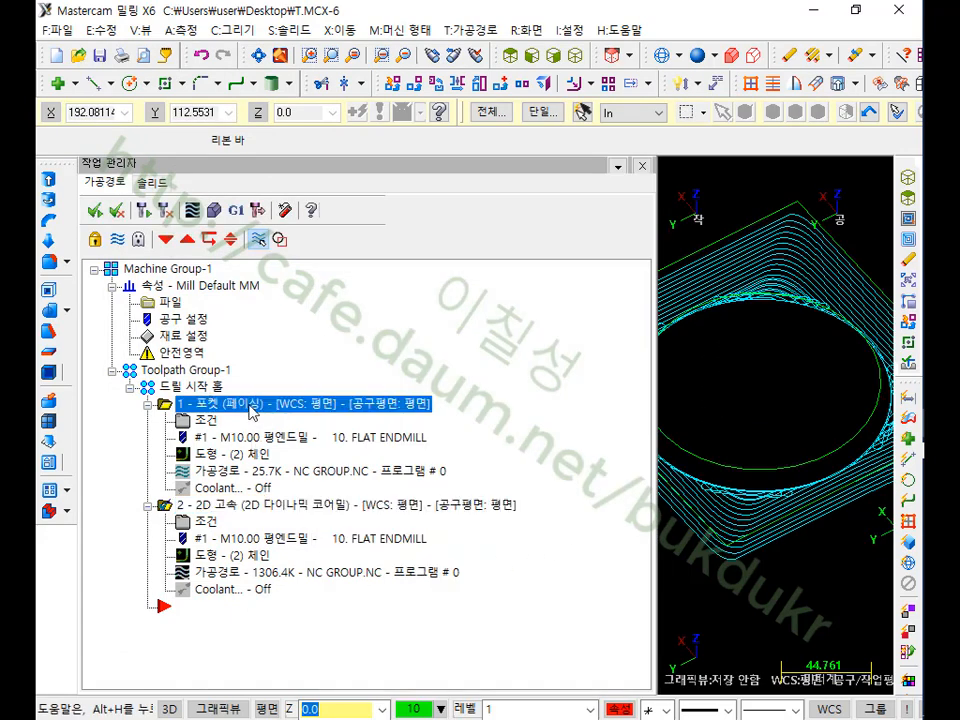
{"action": "left_click", "coordinate": [340, 505]}
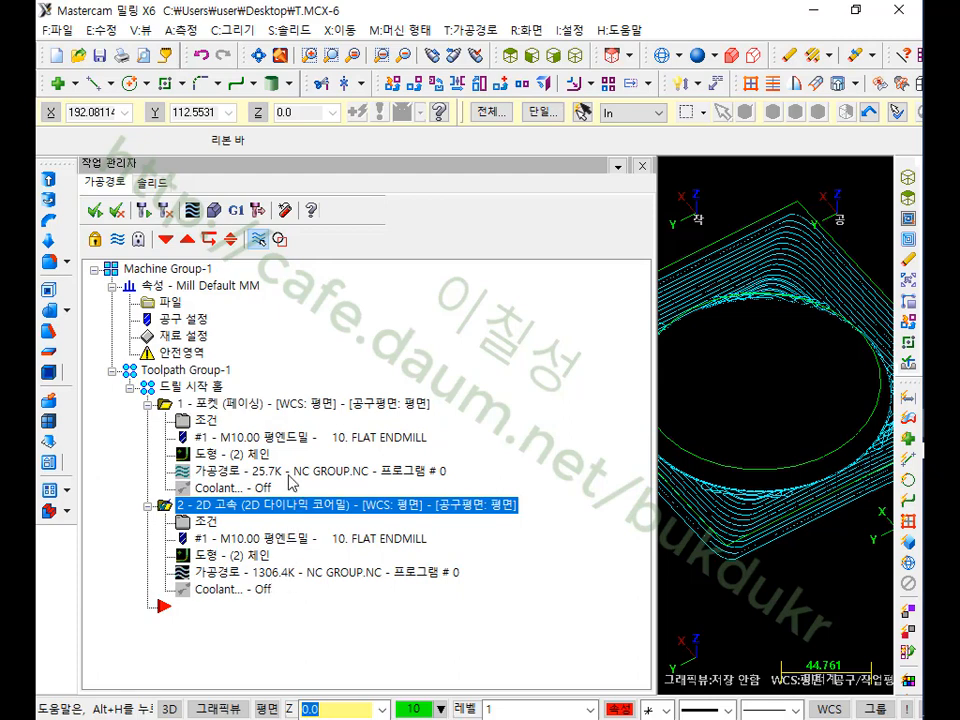
{"action": "left_click", "coordinate": [250, 403]}
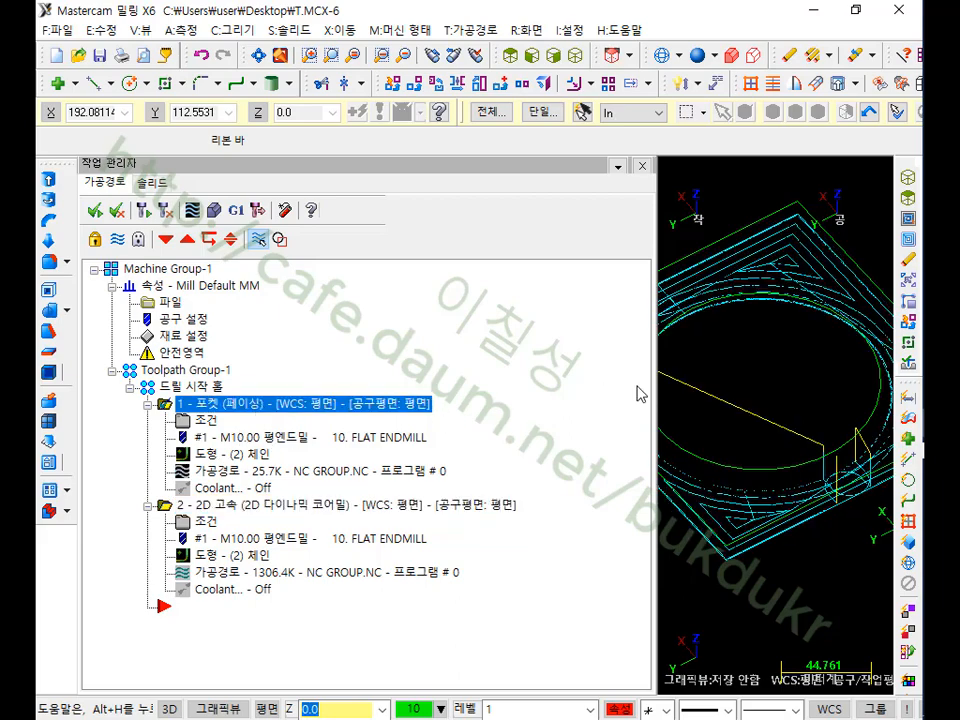
- Narrow the operations manager to enlarge the graphics area and inspect the pocket facing toolpath up close
{"action": "left_click_drag", "start_coordinate": [651, 498], "coordinate": [357, 498]}
{"action": "scroll", "coordinate": [690, 279], "scroll_direction": "up", "scroll_amount": 4}
{"action": "scroll", "coordinate": [765, 227], "scroll_direction": "up", "scroll_amount": 5}
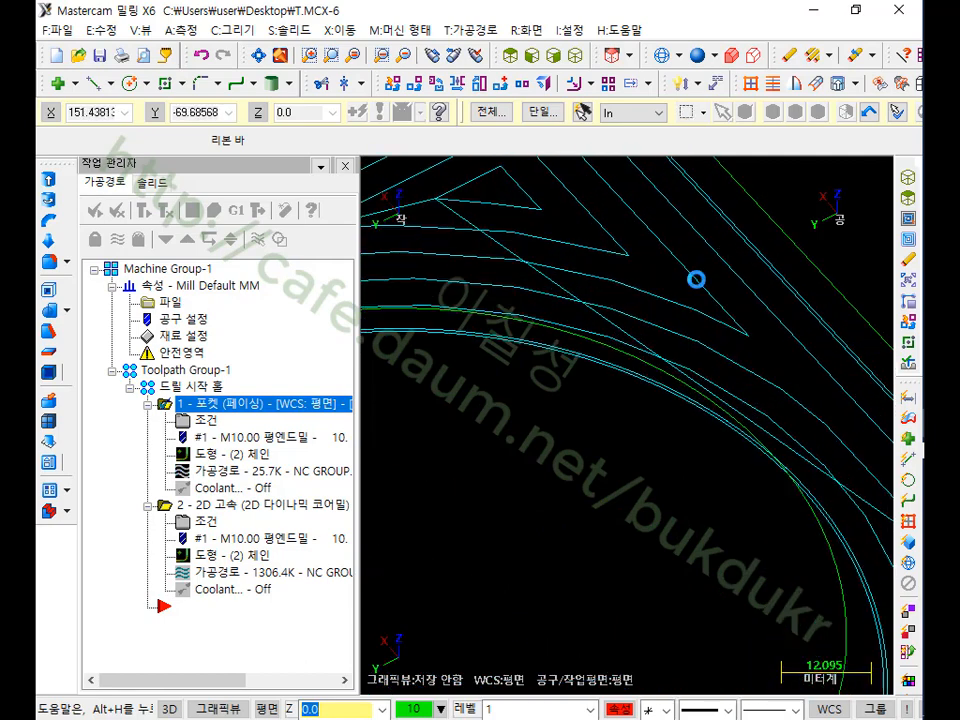
{"action": "scroll", "coordinate": [620, 390], "scroll_direction": "down", "scroll_amount": 5}
{"action": "scroll", "coordinate": [727, 282], "scroll_direction": "down", "scroll_amount": 3}
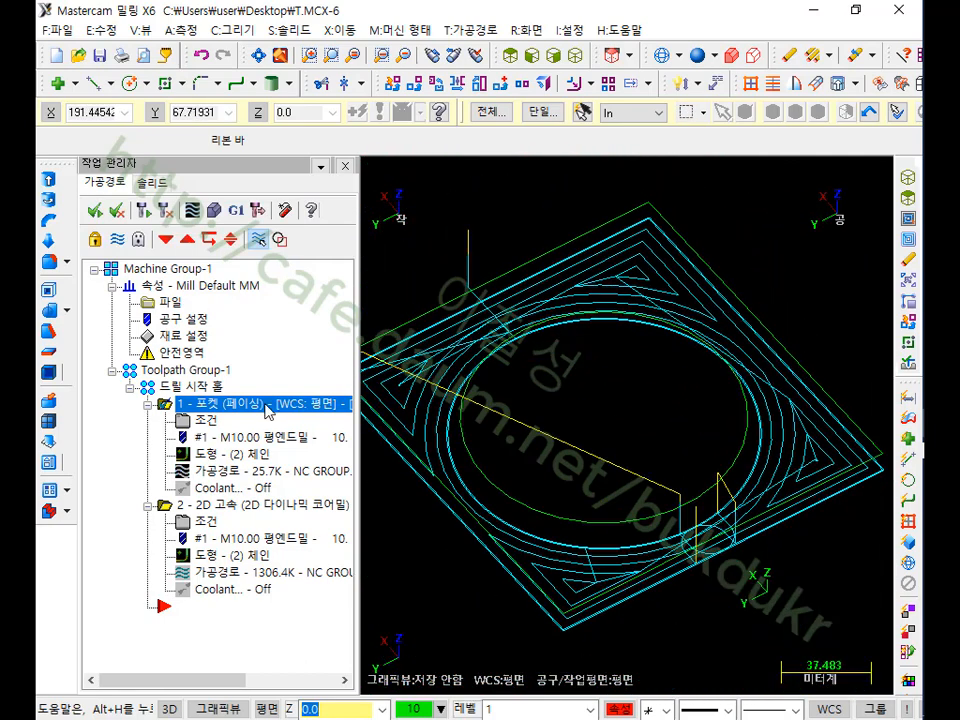
- Backplot the pocket facing operation to its end, examine the toolpath points around the corners, and close the backplot
{"action": "left_click", "coordinate": [200, 466]}
{"action": "left_click_drag", "start_coordinate": [657, 178], "coordinate": [836, 176]}
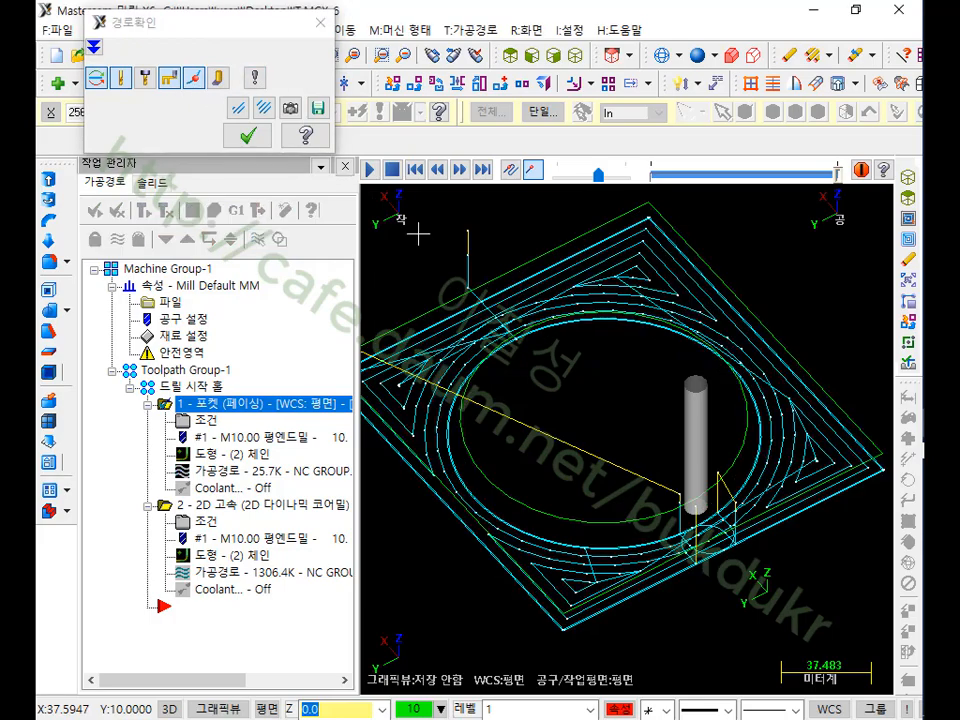
{"action": "scroll", "coordinate": [666, 281], "scroll_direction": "up", "scroll_amount": 7}
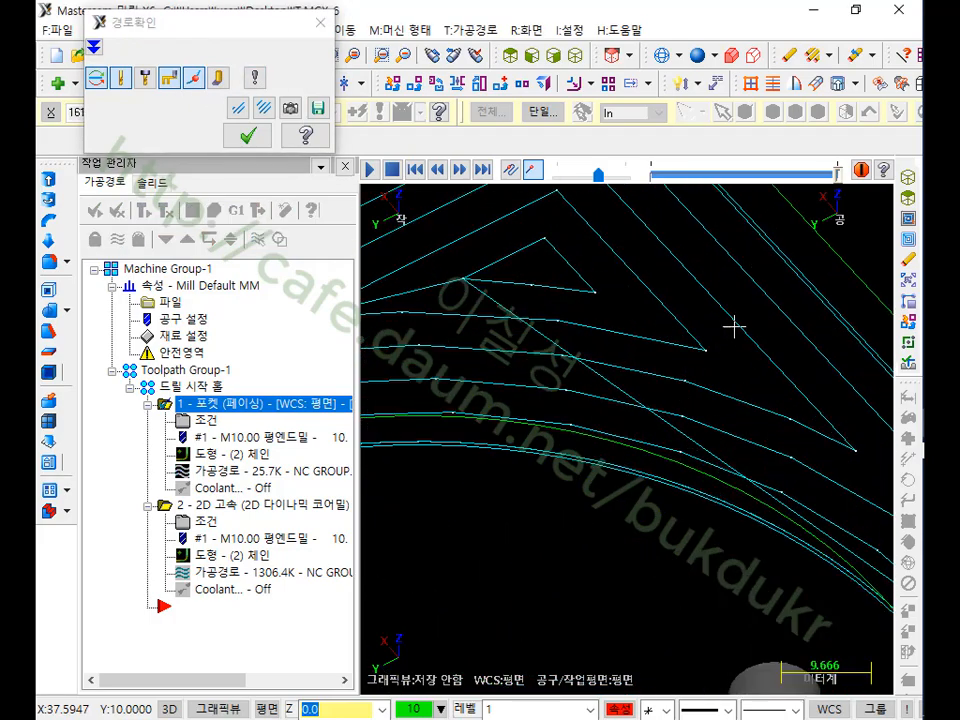
{"action": "scroll", "coordinate": [739, 298], "scroll_direction": "down", "scroll_amount": 7}
{"action": "scroll", "coordinate": [475, 439], "scroll_direction": "up", "scroll_amount": 3}
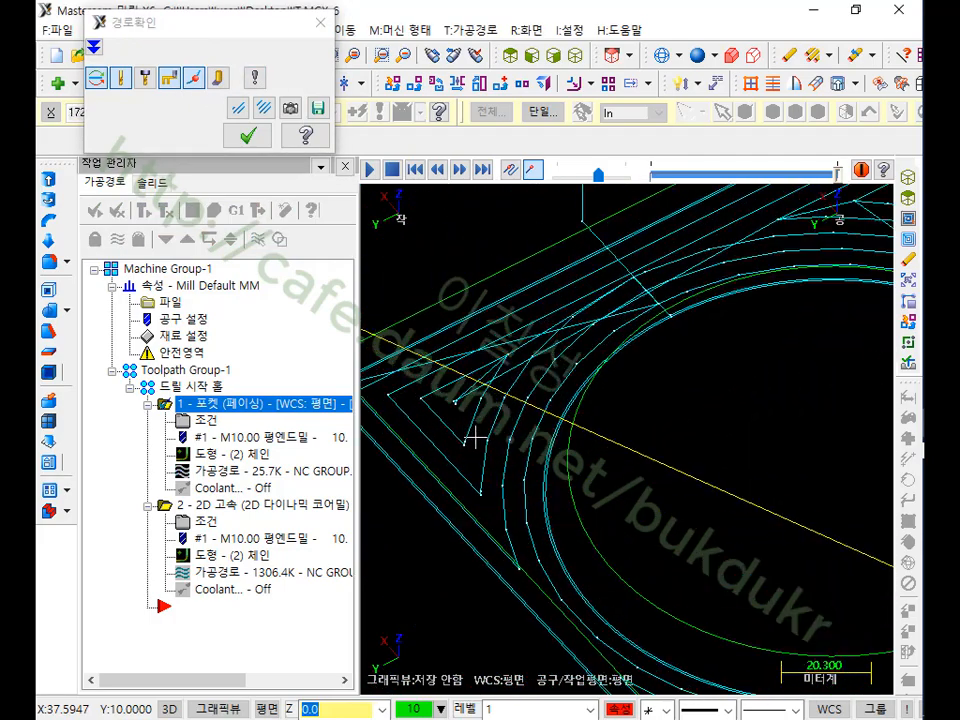
{"action": "scroll", "coordinate": [480, 420], "scroll_direction": "up", "scroll_amount": 1}
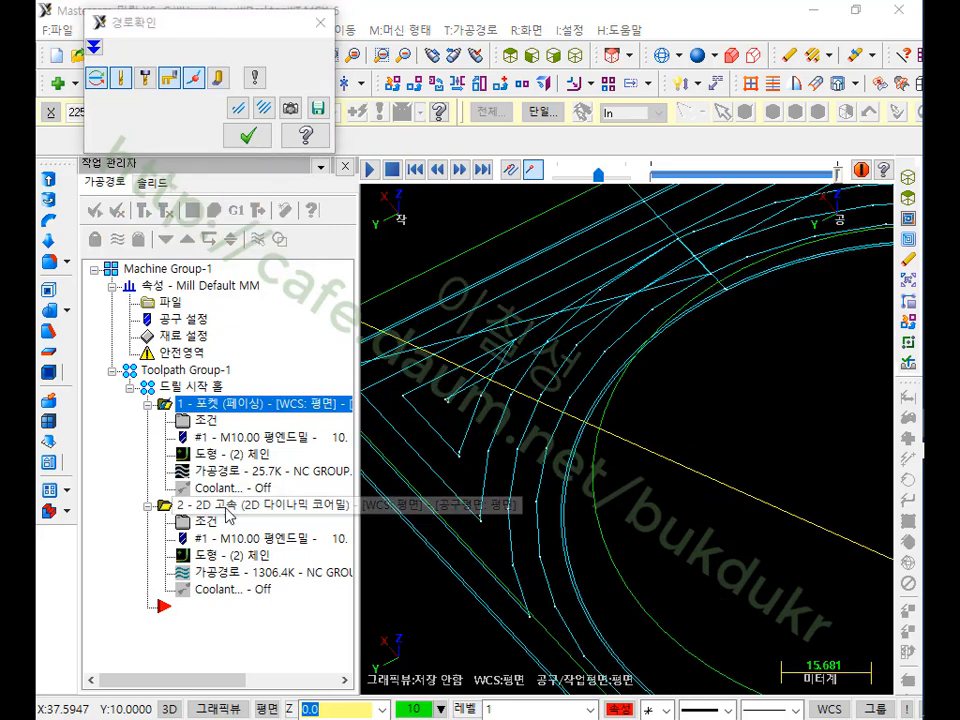
{"action": "left_click", "coordinate": [244, 140]}
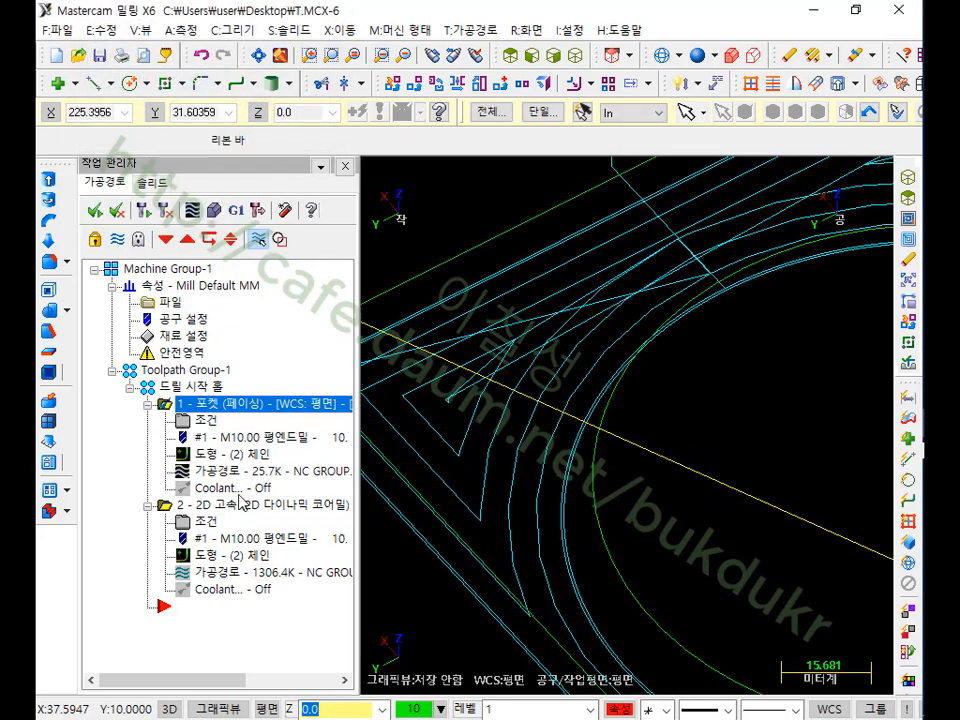
- Backplot the 2D dynamic core operation to its end and examine the point spacing along its straight passes
{"action": "left_click", "coordinate": [240, 504]}
{"action": "left_click", "coordinate": [191, 210]}
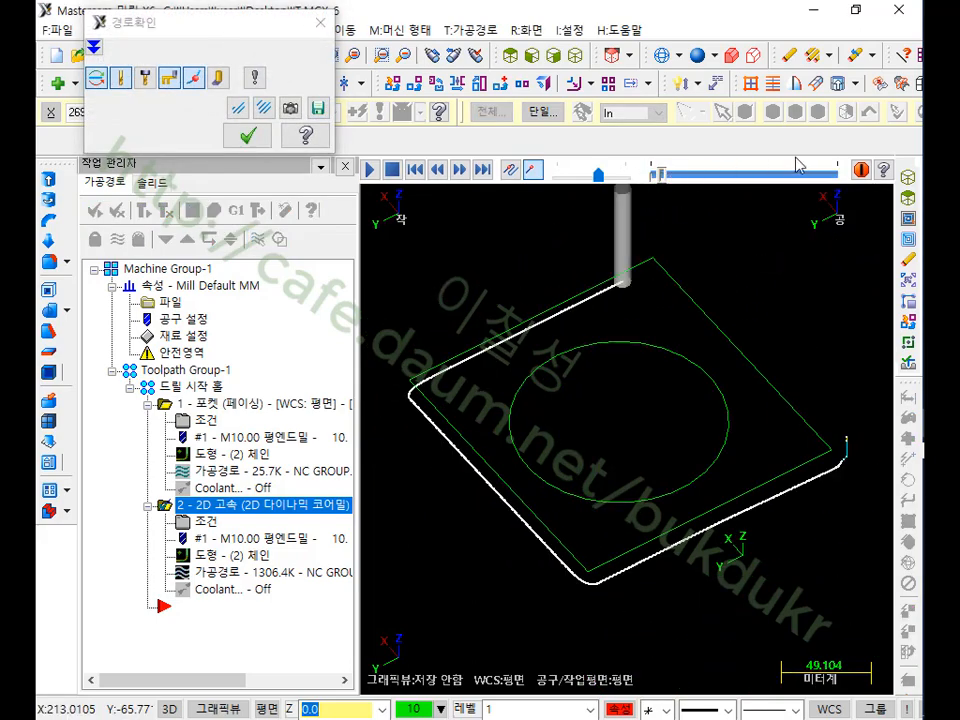
{"action": "left_click_drag", "start_coordinate": [663, 176], "coordinate": [836, 176]}
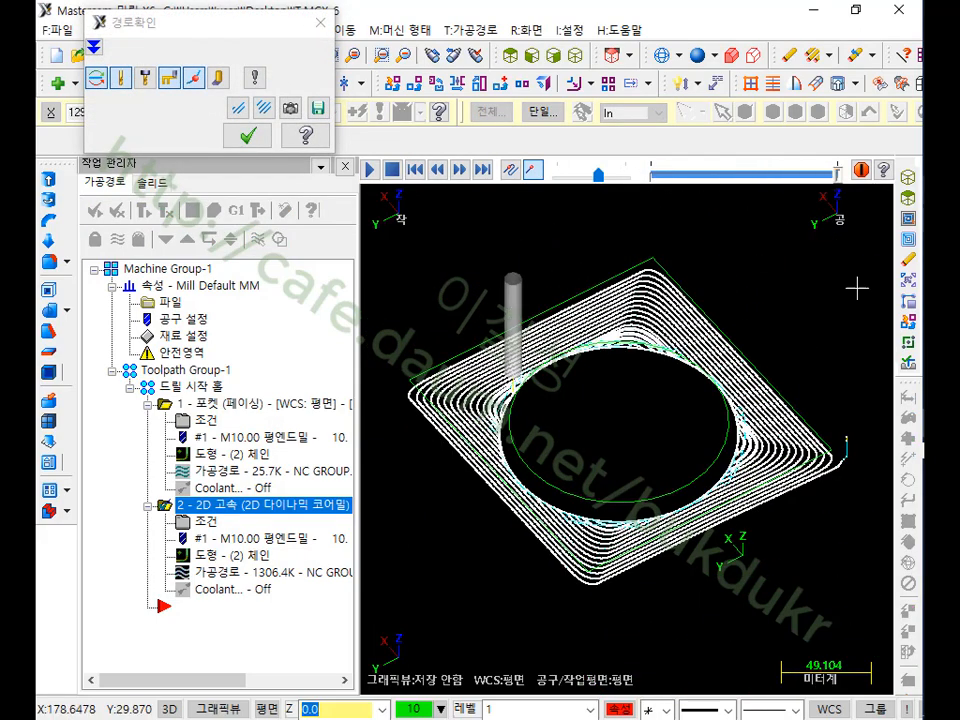
{"action": "scroll", "coordinate": [730, 425], "scroll_direction": "up", "scroll_amount": 5}
{"action": "scroll", "coordinate": [730, 425], "scroll_direction": "up", "scroll_amount": 8}
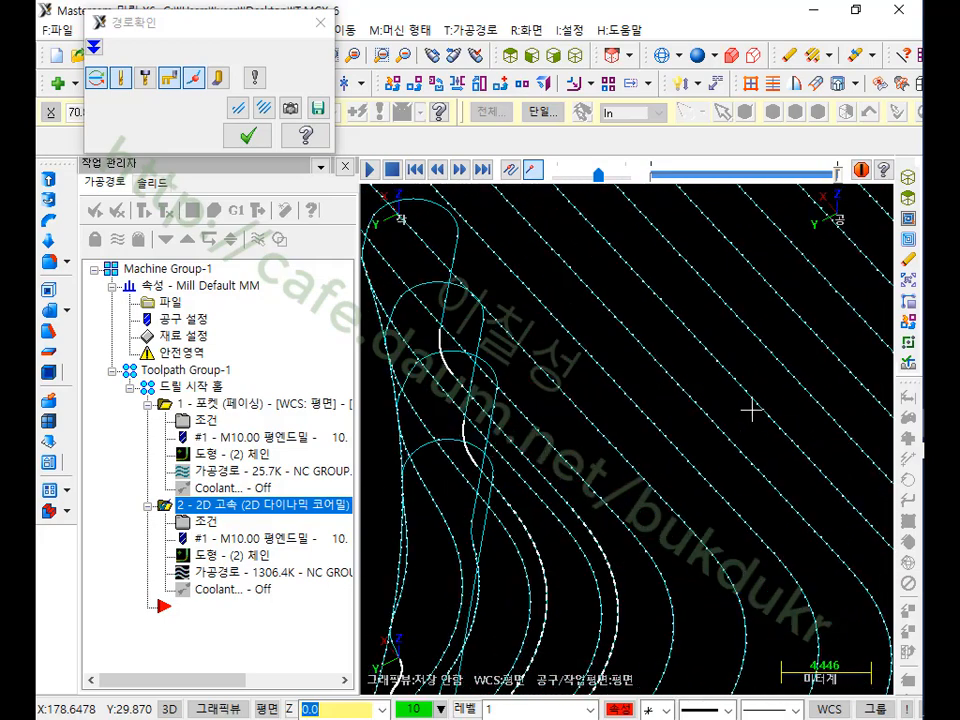
{"action": "scroll", "coordinate": [761, 409], "scroll_direction": "up", "scroll_amount": 4}
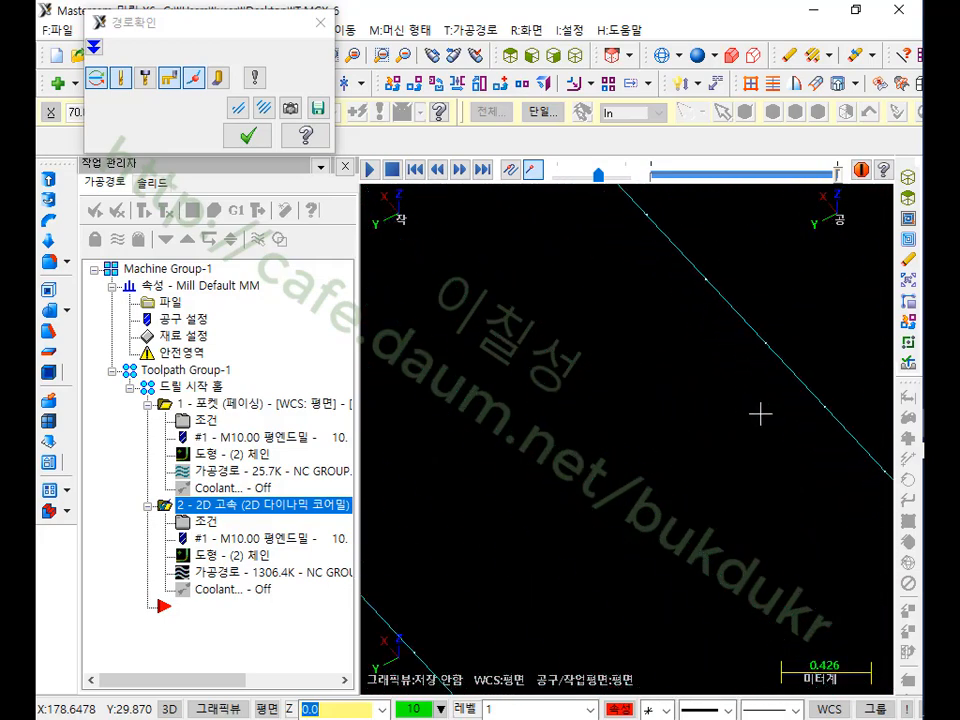
{"action": "scroll", "coordinate": [766, 405], "scroll_direction": "down", "scroll_amount": 3}
{"action": "scroll", "coordinate": [770, 404], "scroll_direction": "down", "scroll_amount": 3}
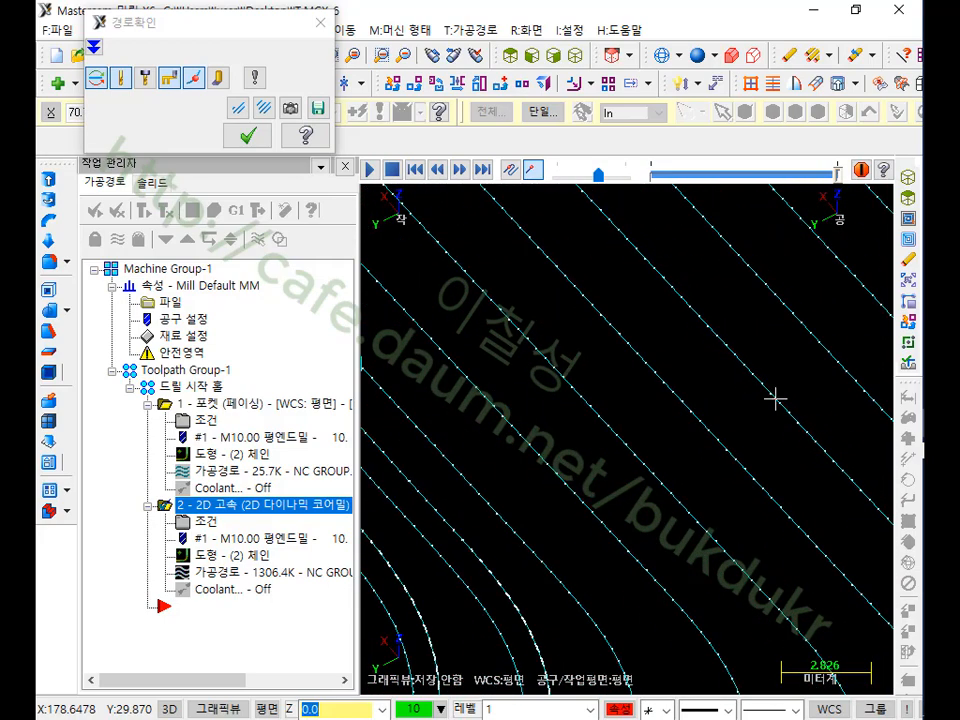
{"action": "scroll", "coordinate": [776, 398], "scroll_direction": "down", "scroll_amount": 4}
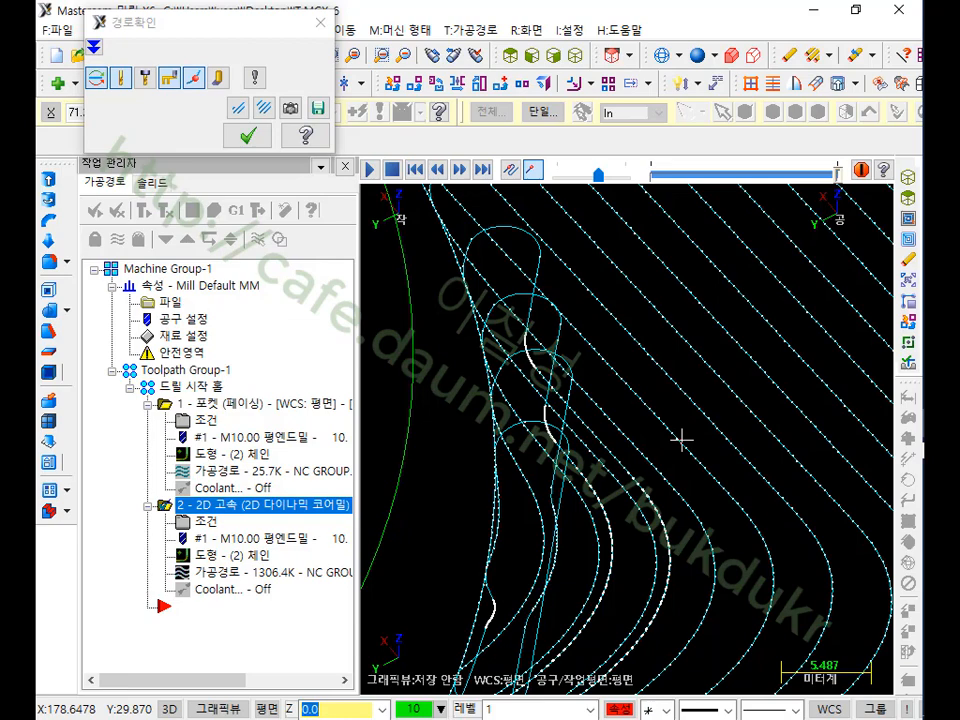
{"action": "scroll", "coordinate": [710, 342], "scroll_direction": "down", "scroll_amount": 1}
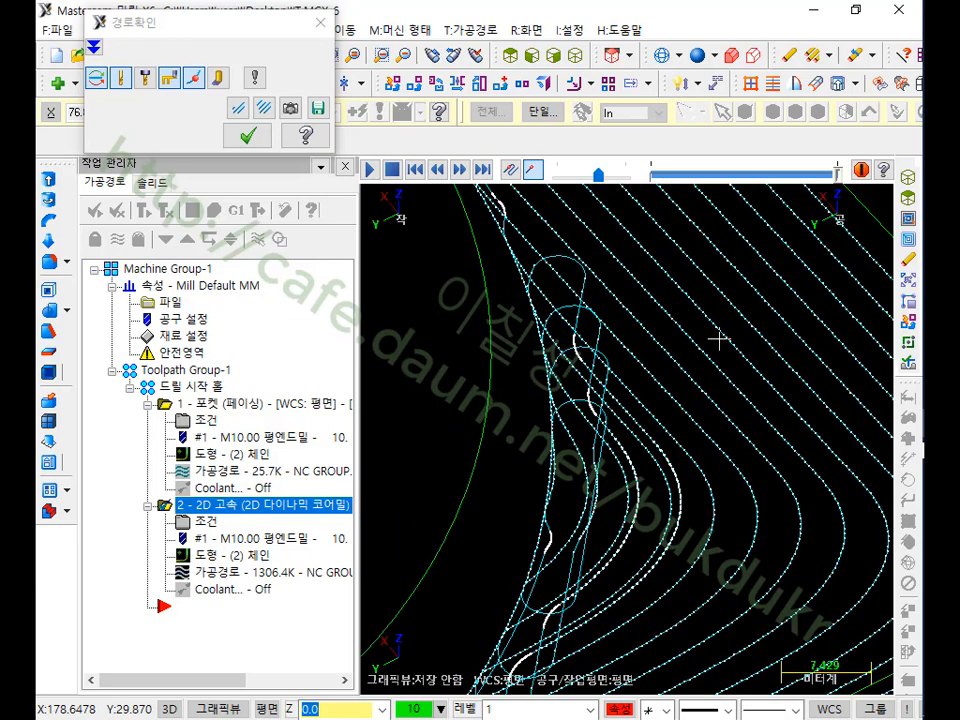
- Examine the point spacing along the curved dynamic core passes beside the circular island
{"action": "scroll", "coordinate": [630, 500], "scroll_direction": "up", "scroll_amount": 5}
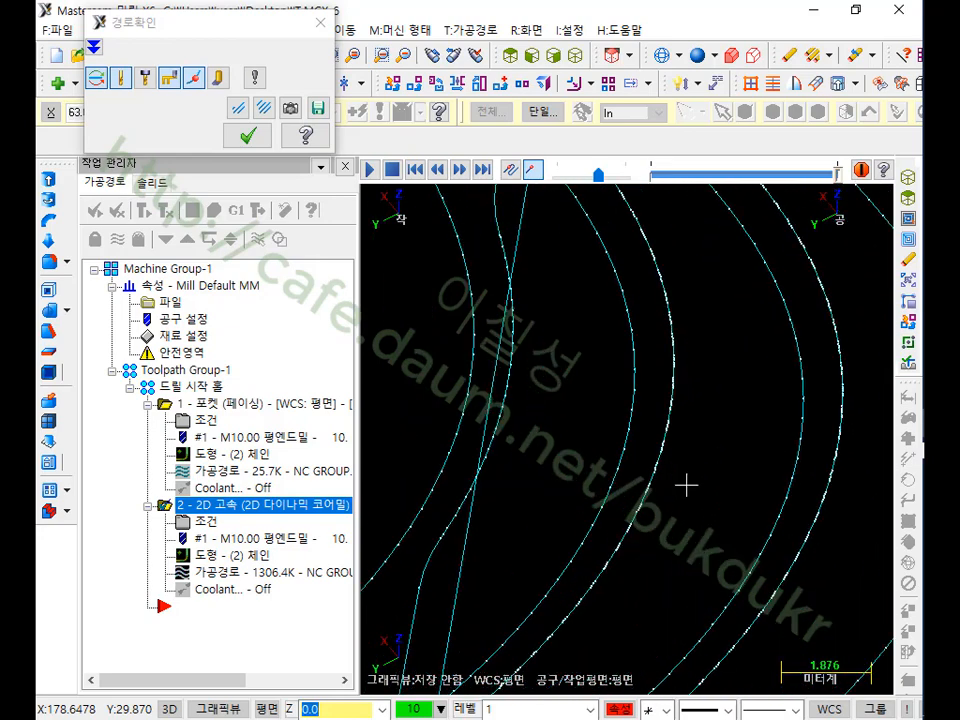
{"action": "scroll", "coordinate": [686, 486], "scroll_direction": "up", "scroll_amount": 10}
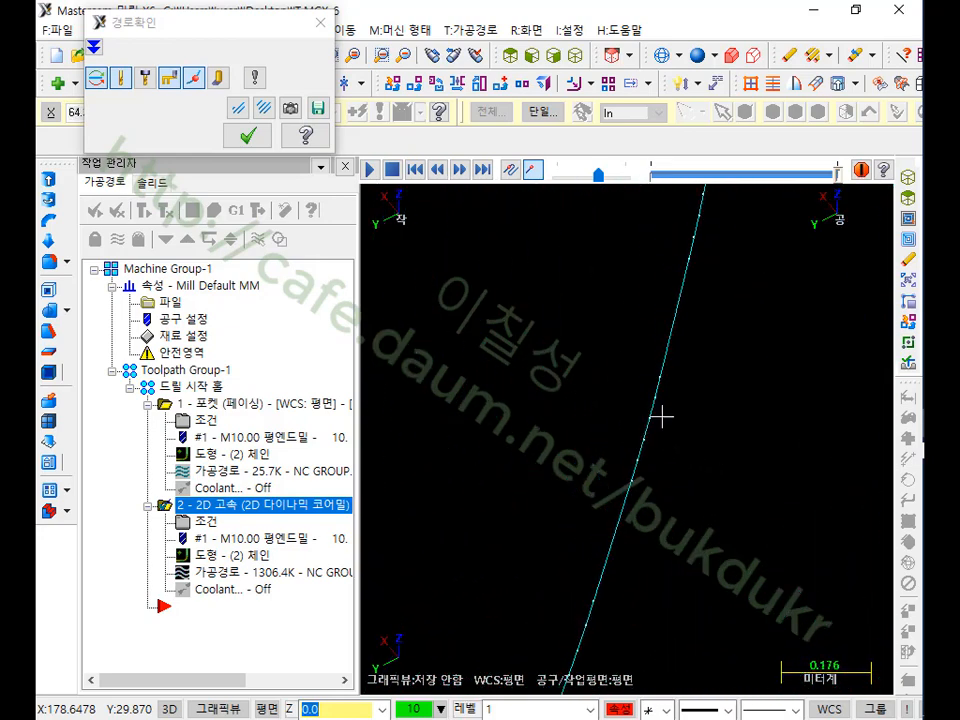
{"action": "scroll", "coordinate": [658, 418], "scroll_direction": "up", "scroll_amount": 2}
{"action": "scroll", "coordinate": [662, 379], "scroll_direction": "up", "scroll_amount": 1}
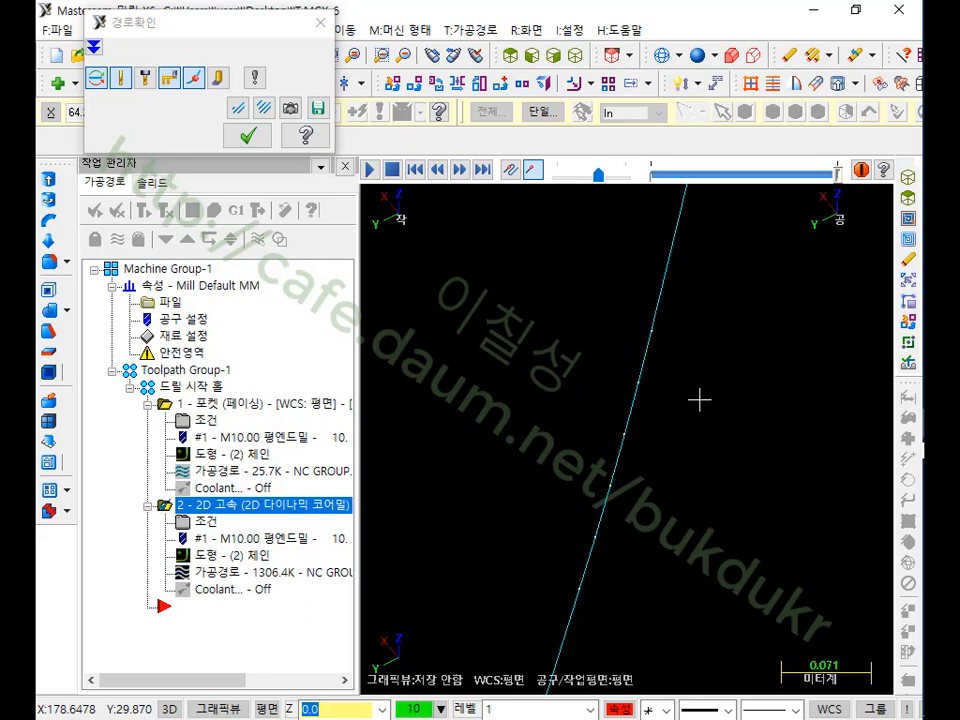
{"action": "scroll", "coordinate": [699, 399], "scroll_direction": "down", "scroll_amount": 10}
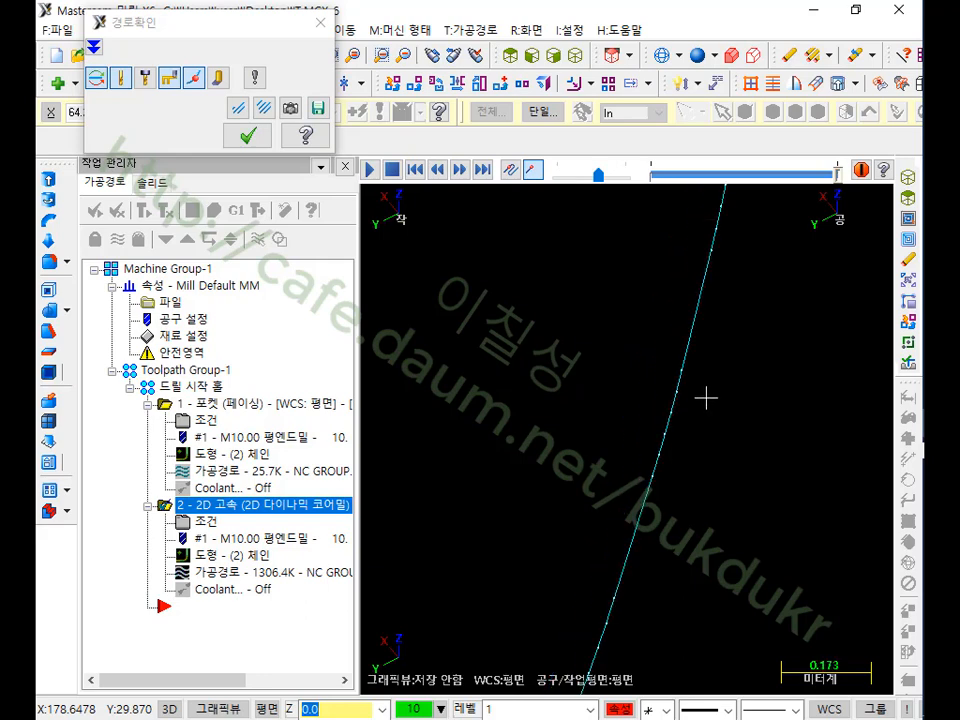
{"action": "scroll", "coordinate": [719, 386], "scroll_direction": "down", "scroll_amount": 8}
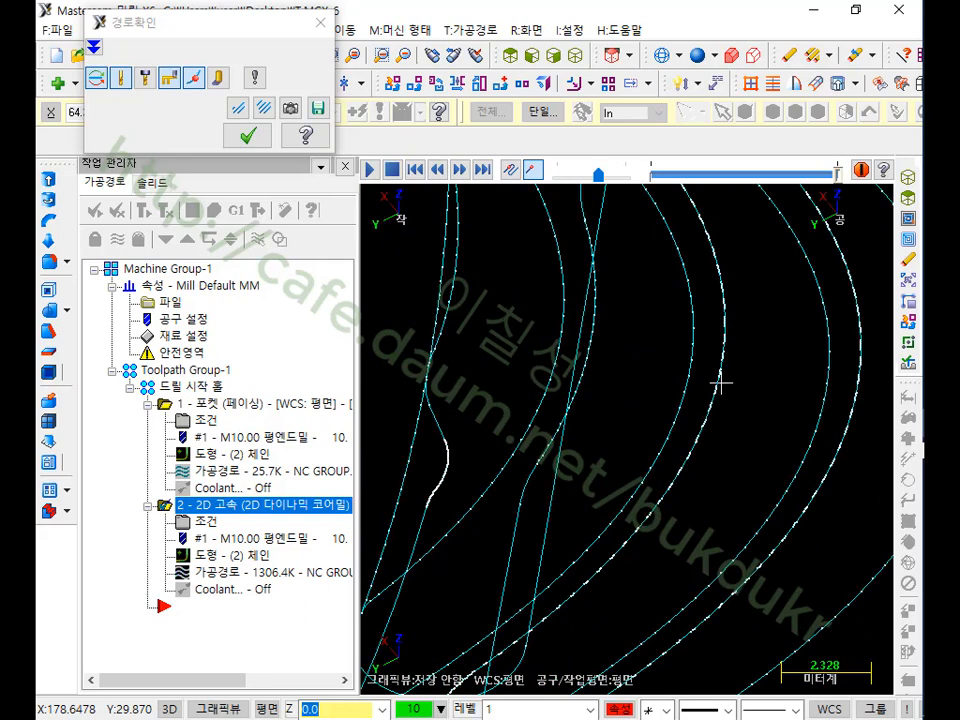
{"action": "scroll", "coordinate": [721, 382], "scroll_direction": "down", "scroll_amount": 6}
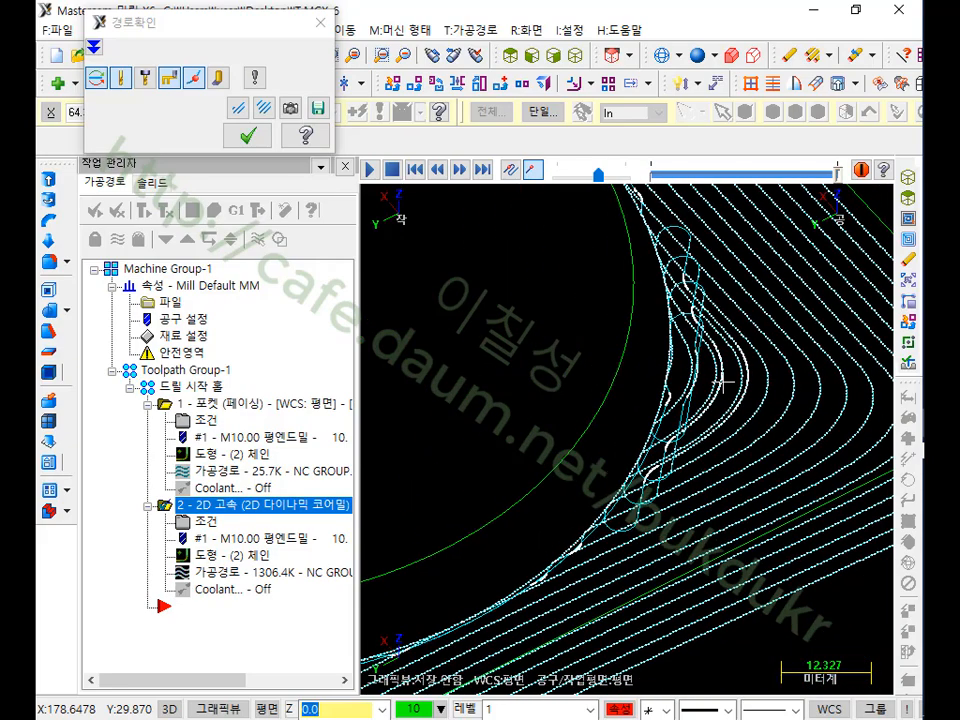